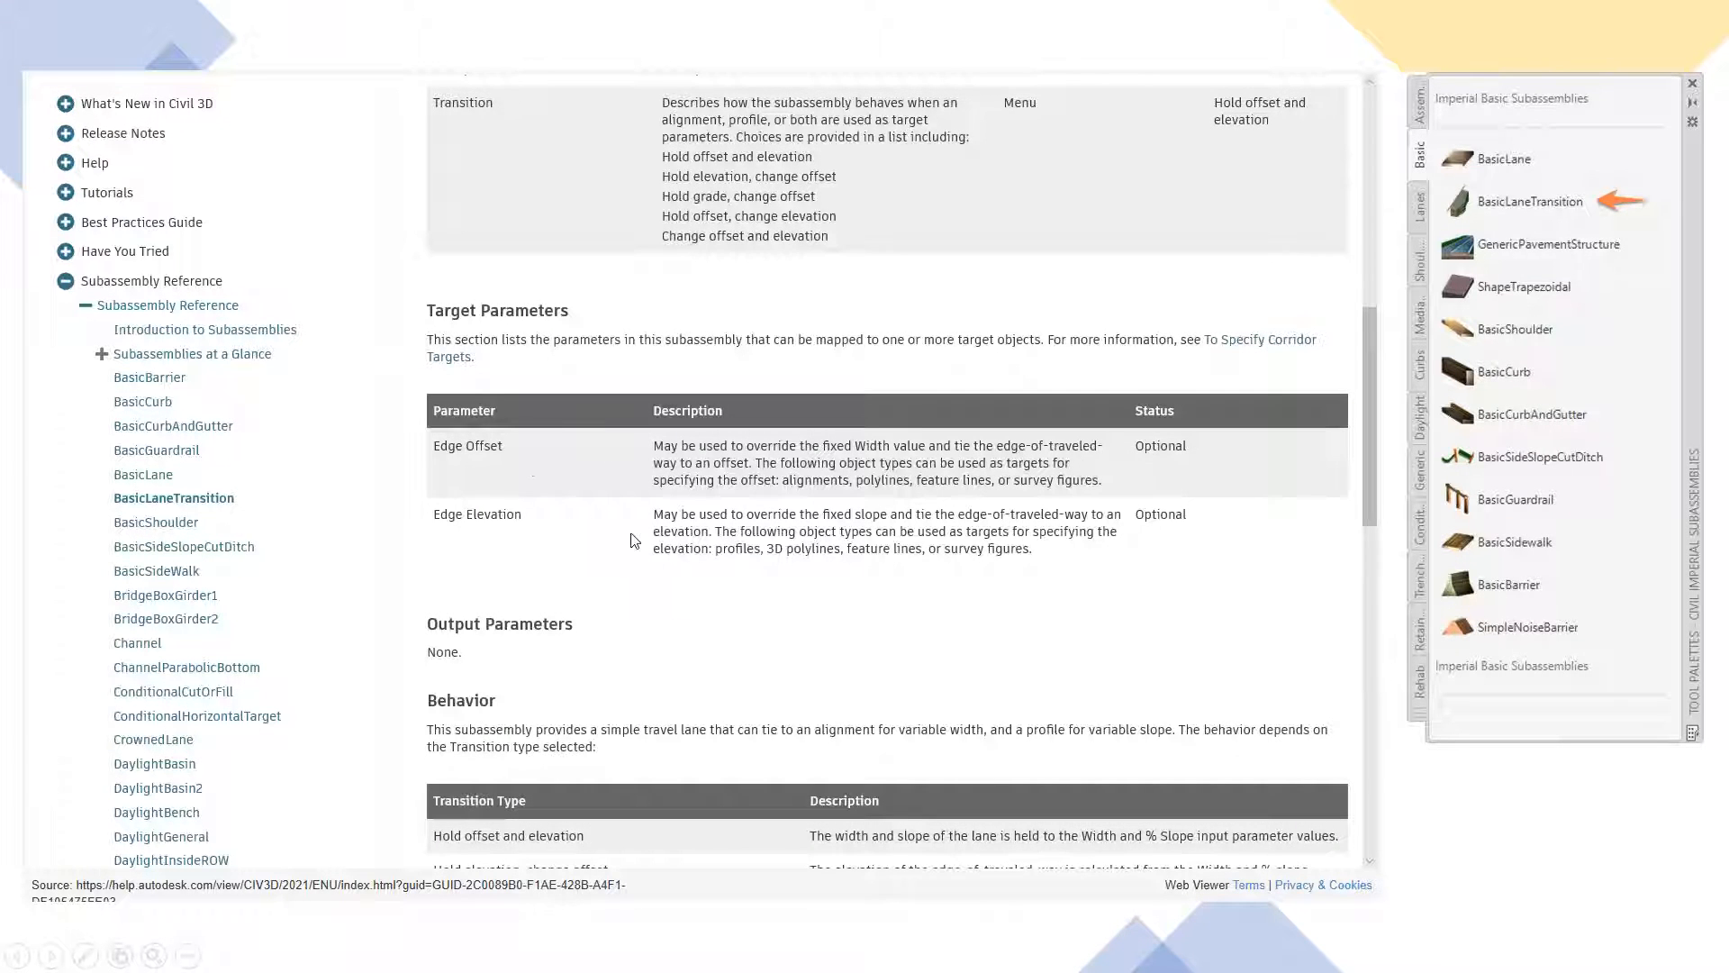
Step: Review the BasicLaneTransition help page from its target parameters through the transition behavior table, point codes and coding diagram
scroll(643, 537, down, 3)
scroll(643, 536, down, 3)
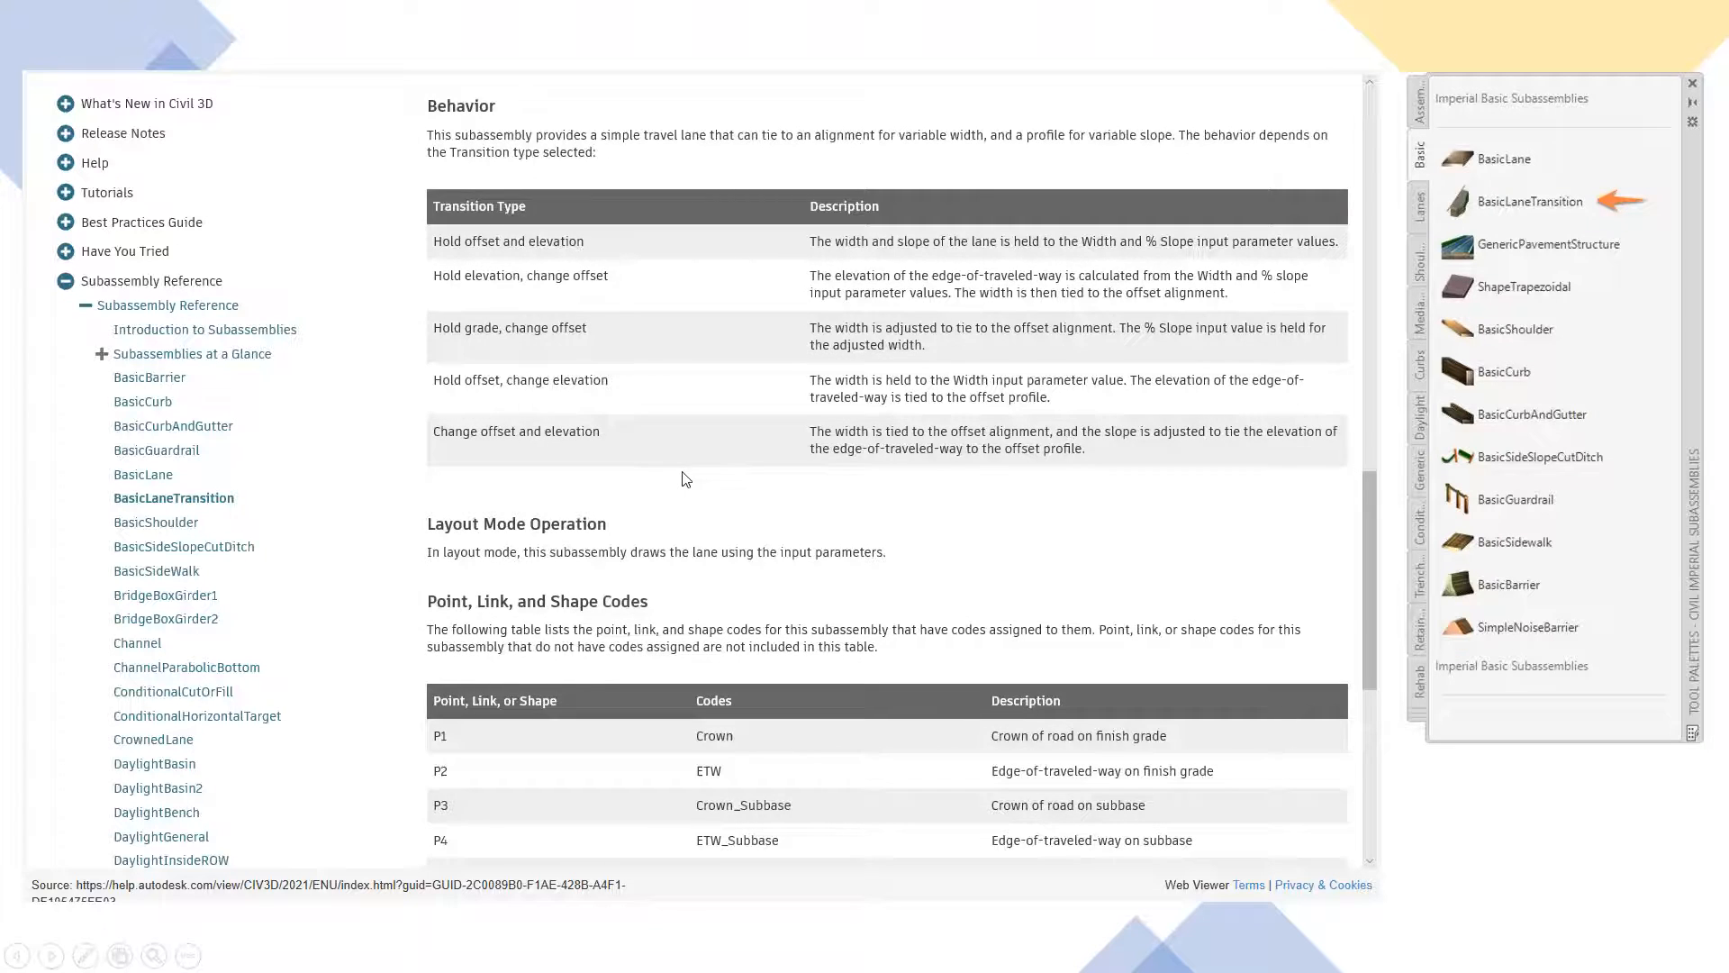
scroll(687, 479, down, 4)
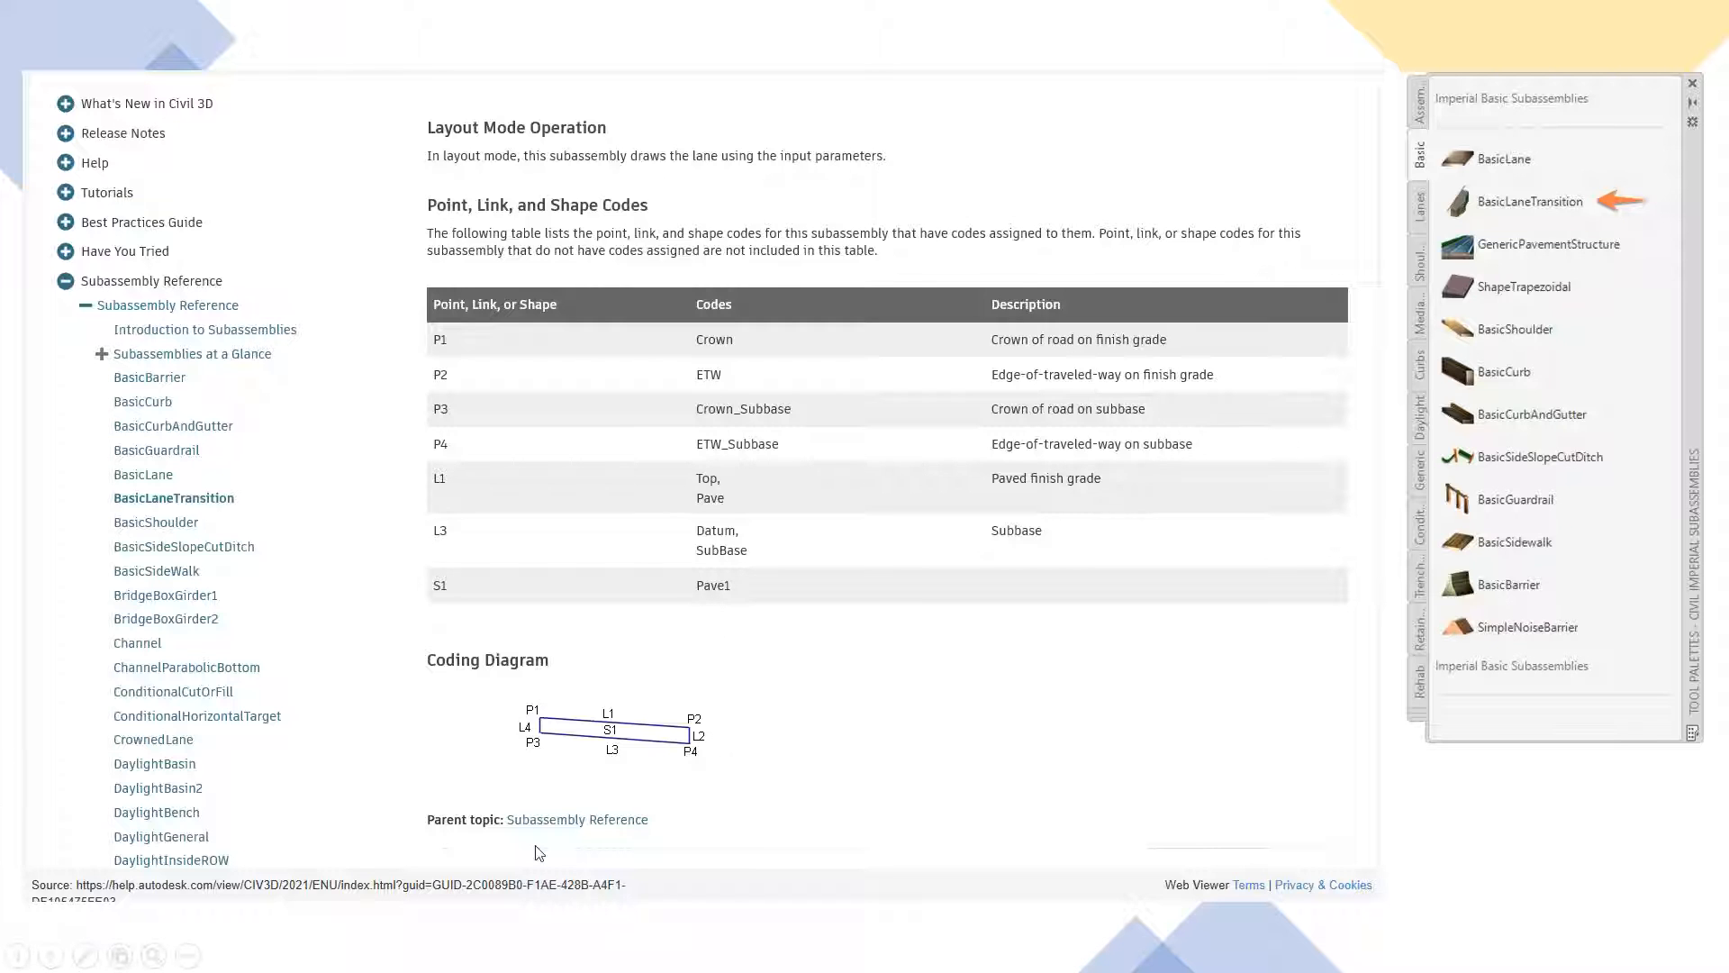
scroll(1104, 737, down, 1)
scroll(1100, 728, down, 1)
Step: Advance through the remaining slides, exit the slide show, minimize PowerPoint and switch to the H3 - Start drawing in Civil 3D
click(1509, 846)
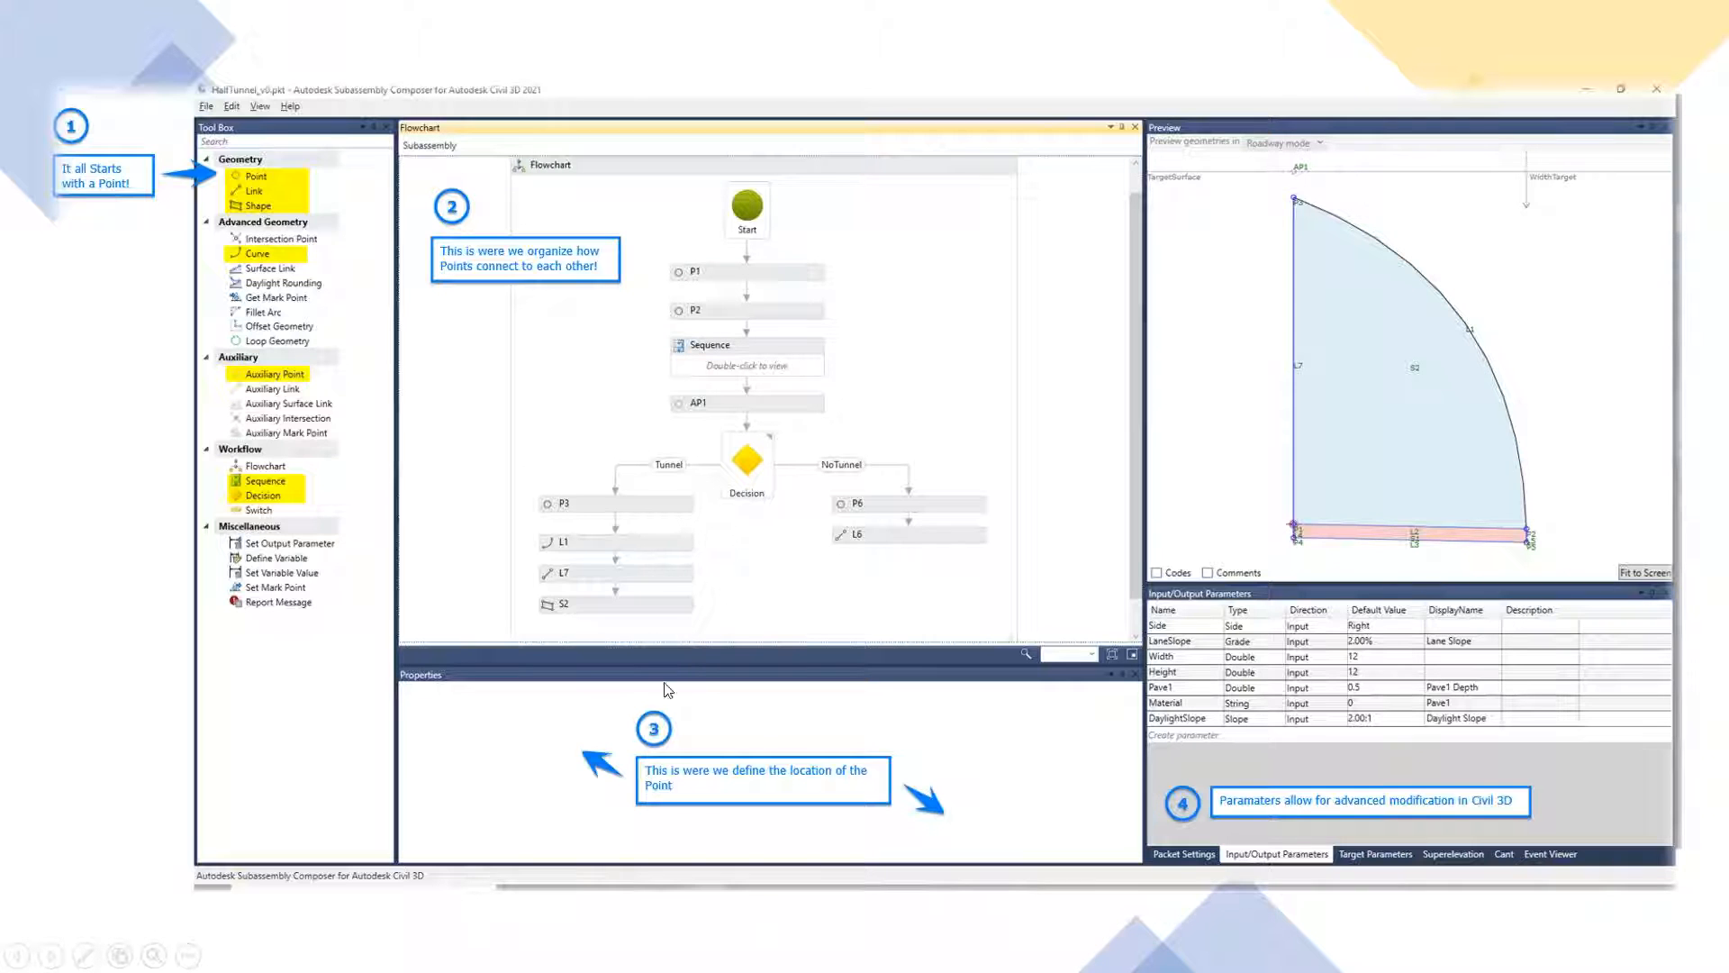
click(600, 910)
click(628, 847)
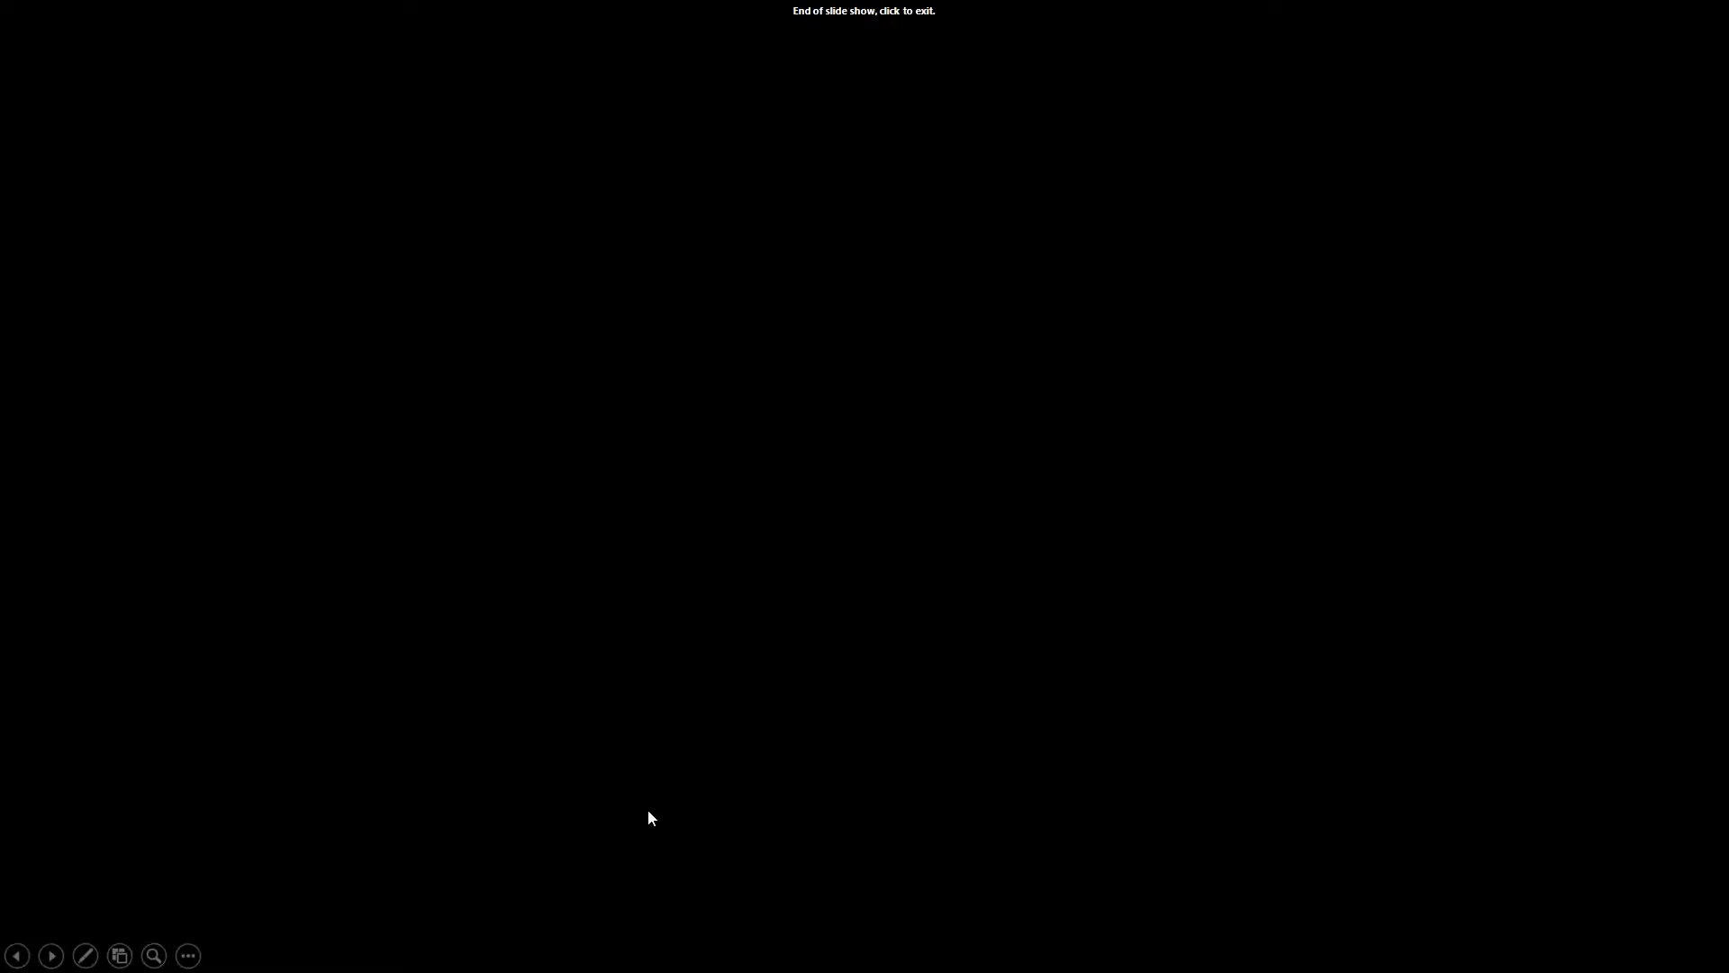
click(650, 817)
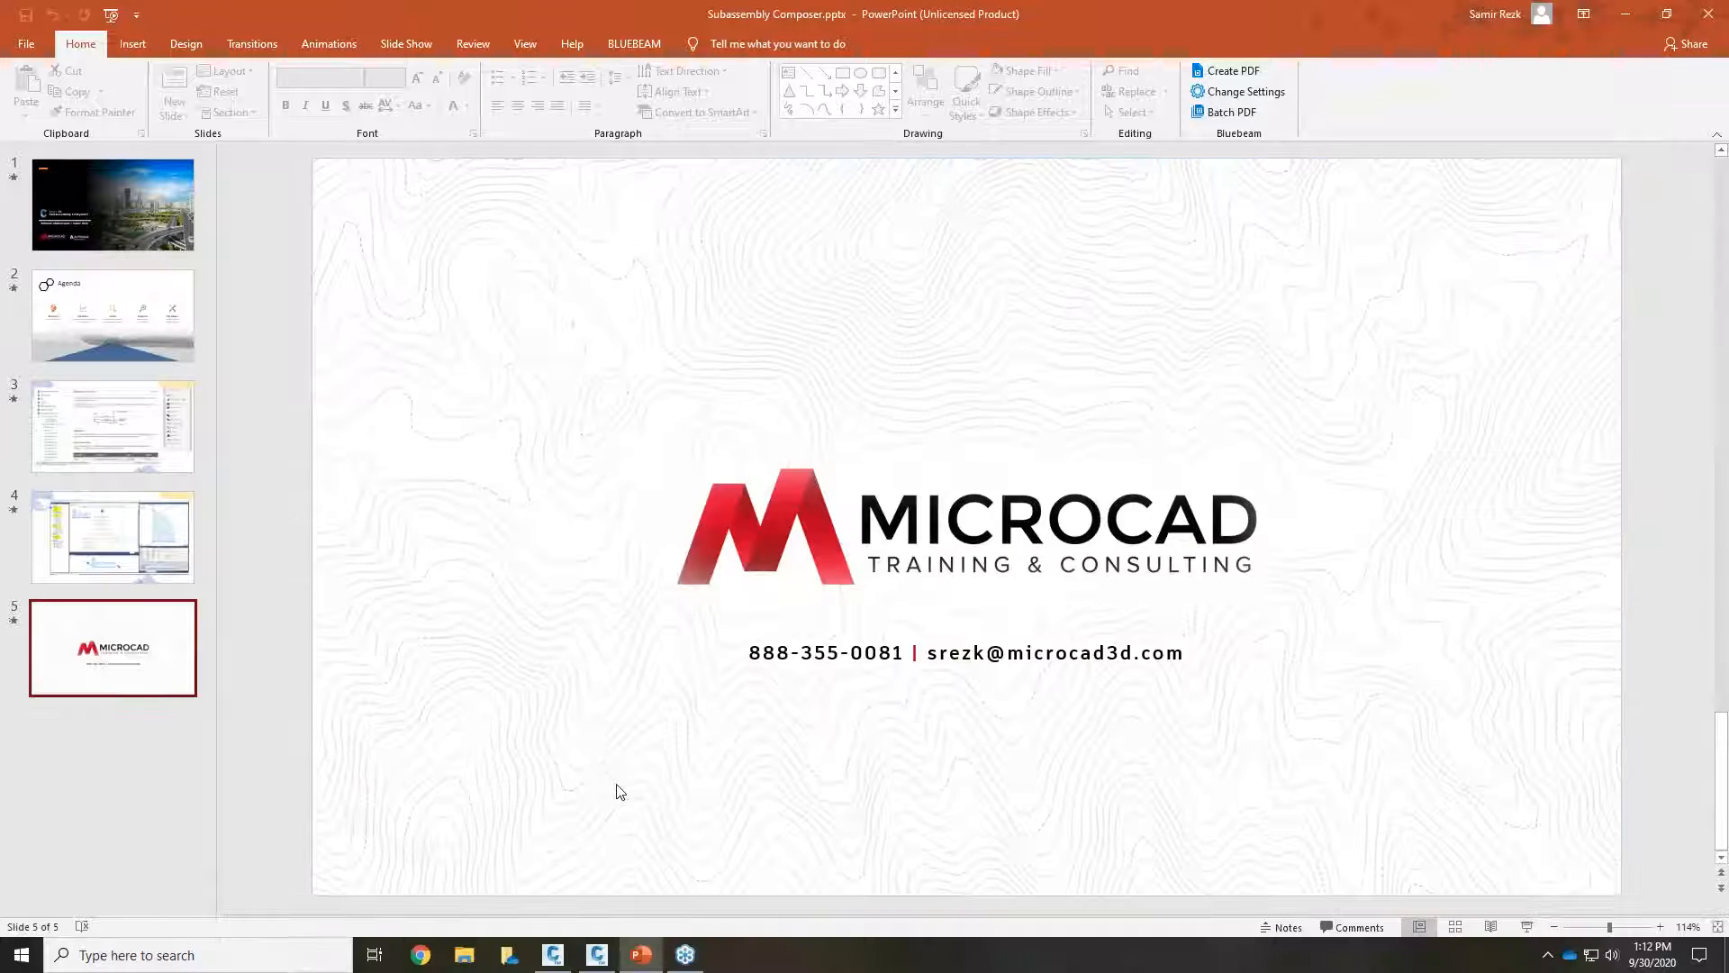
click(1628, 14)
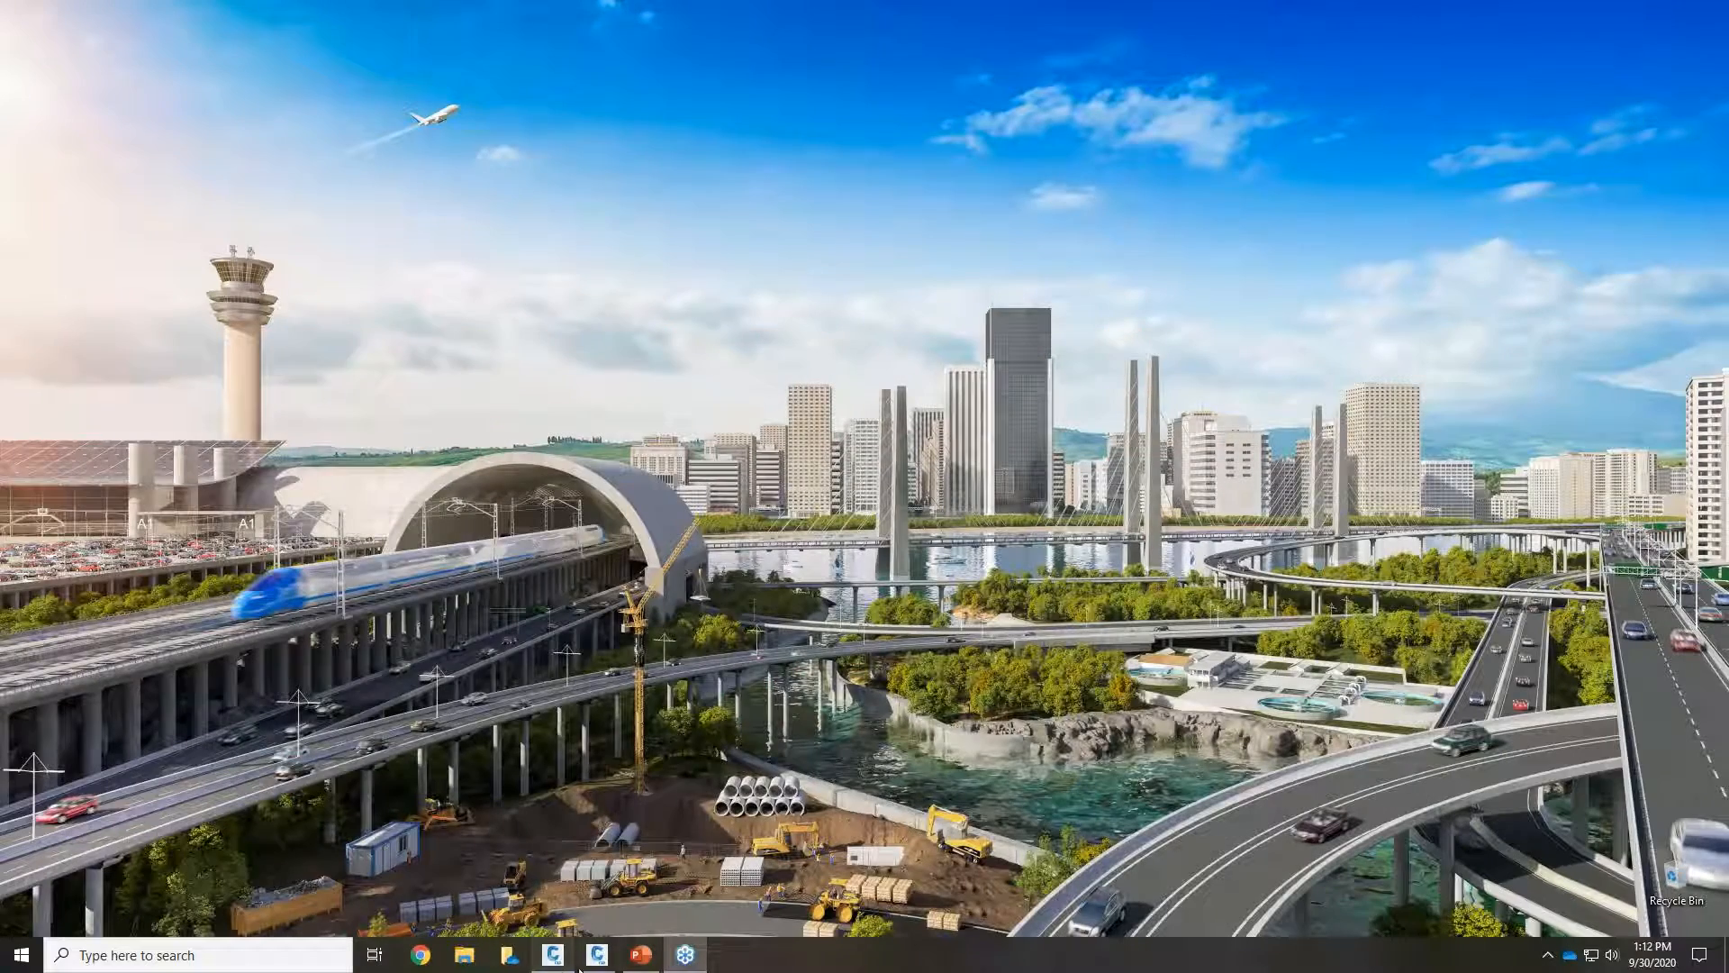
click(550, 956)
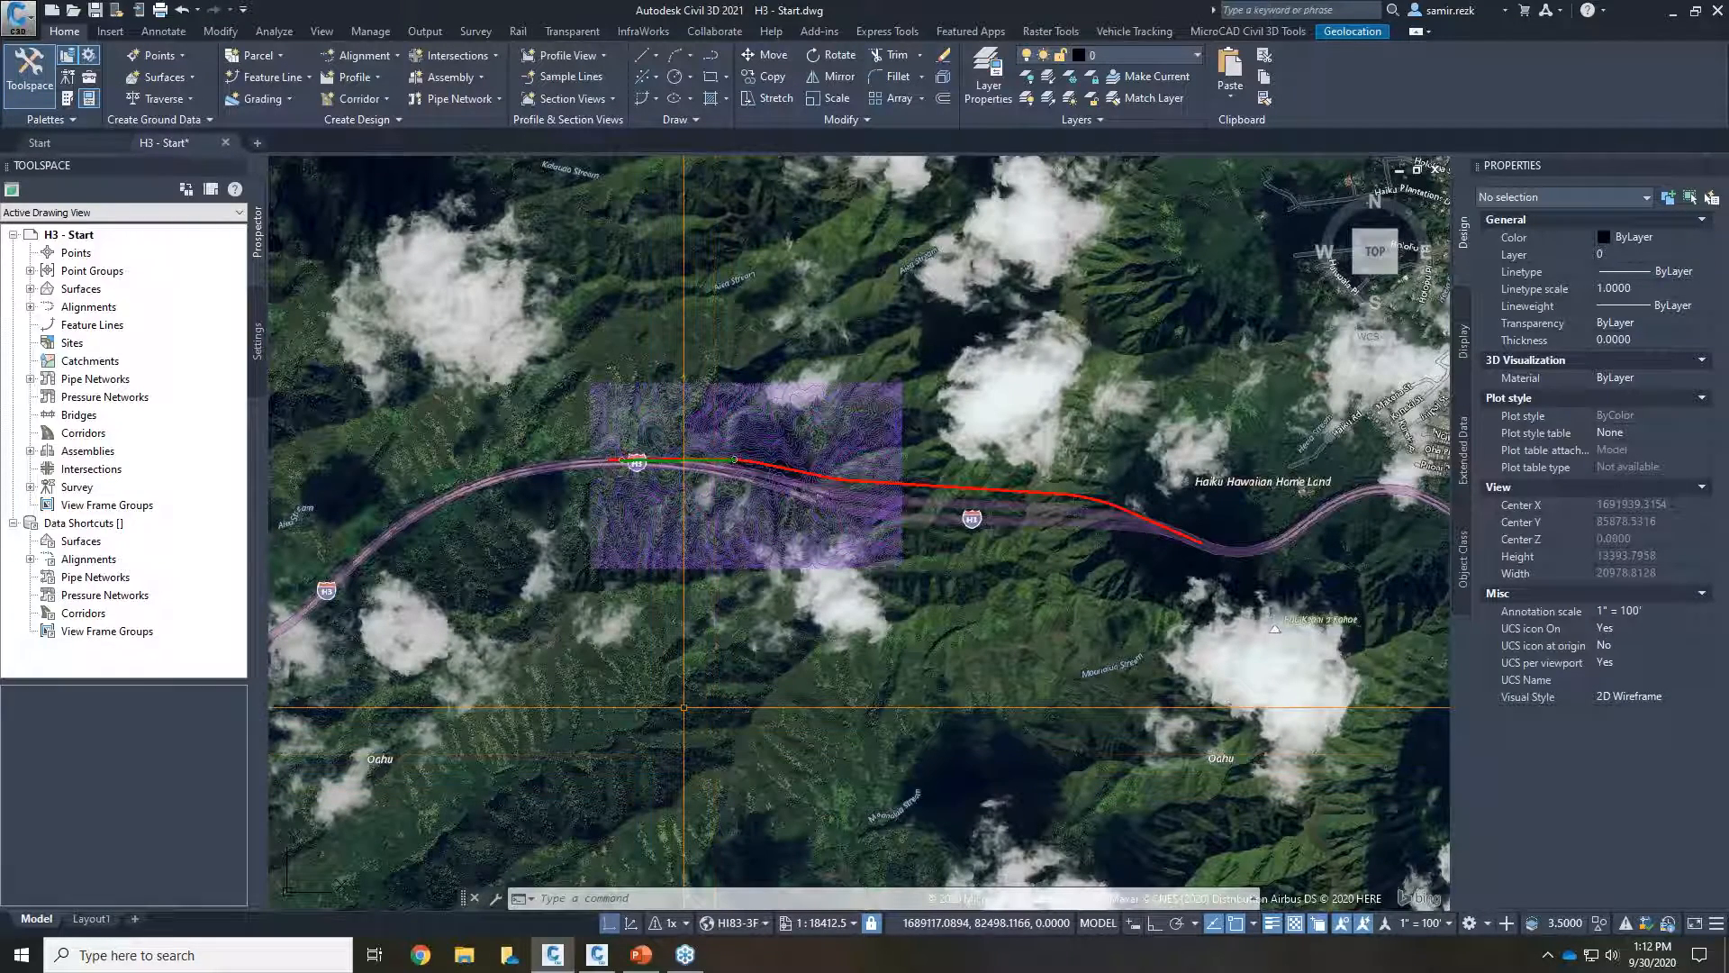
Step: Examine the red and green alignments and the surface contours along the H3 highway over the hybrid map
scroll(782, 677, down, 2)
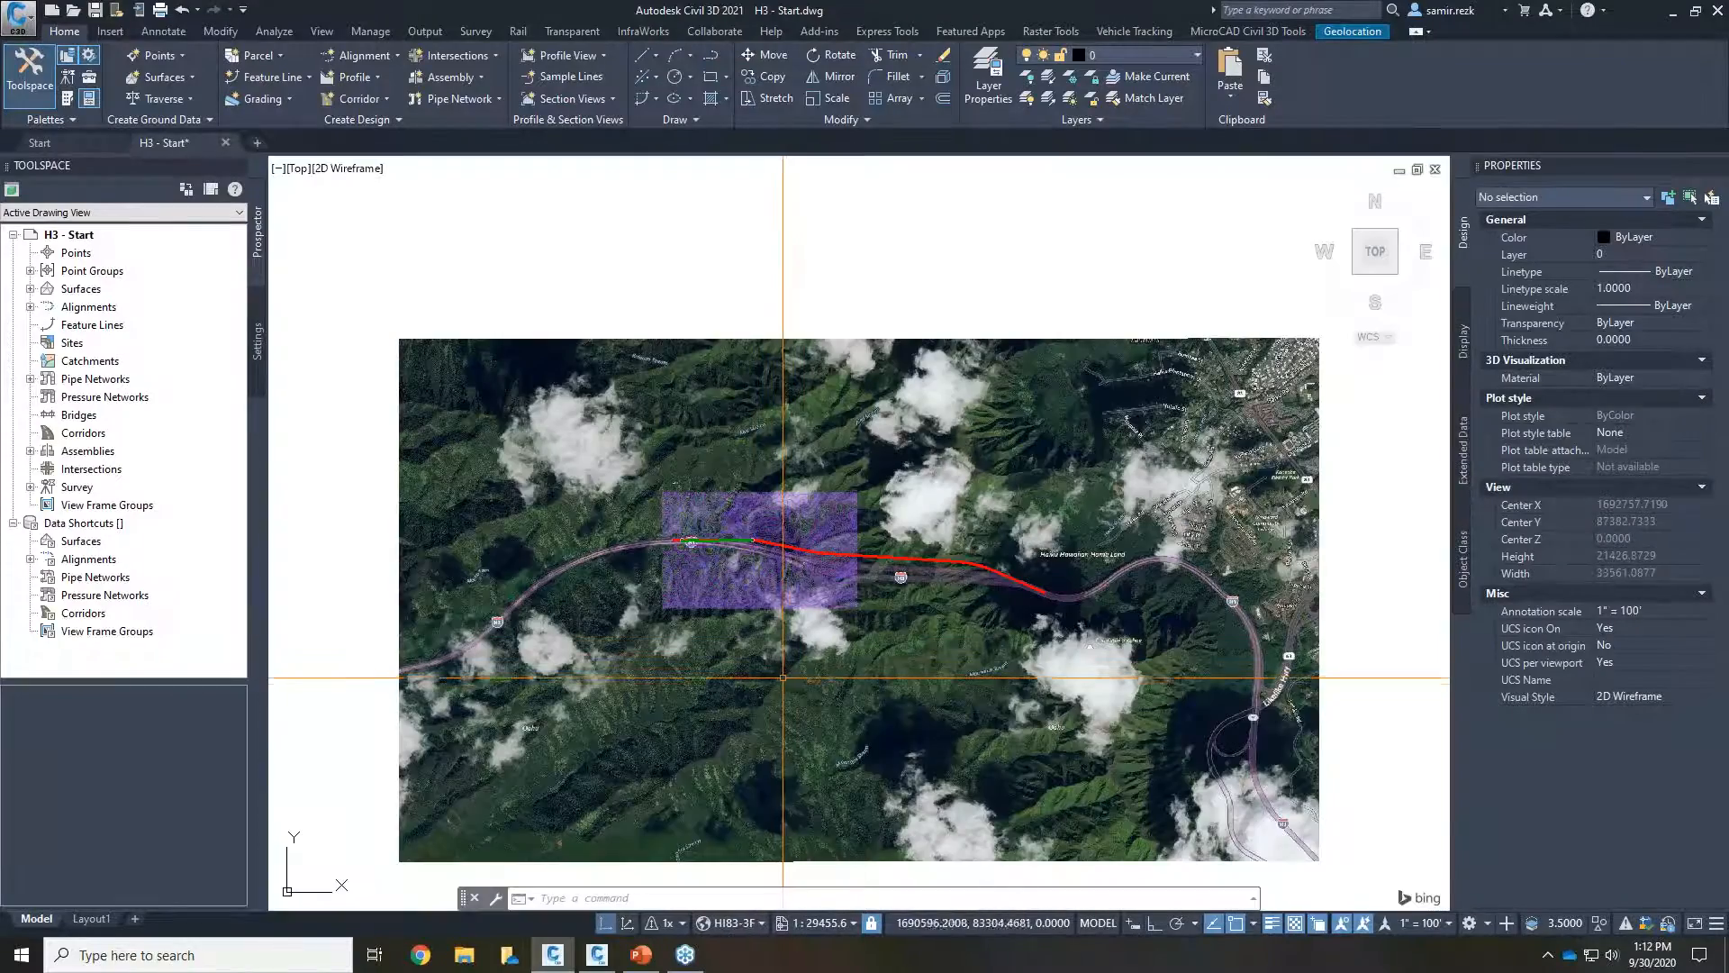
middle_drag(896, 690, 981, 621)
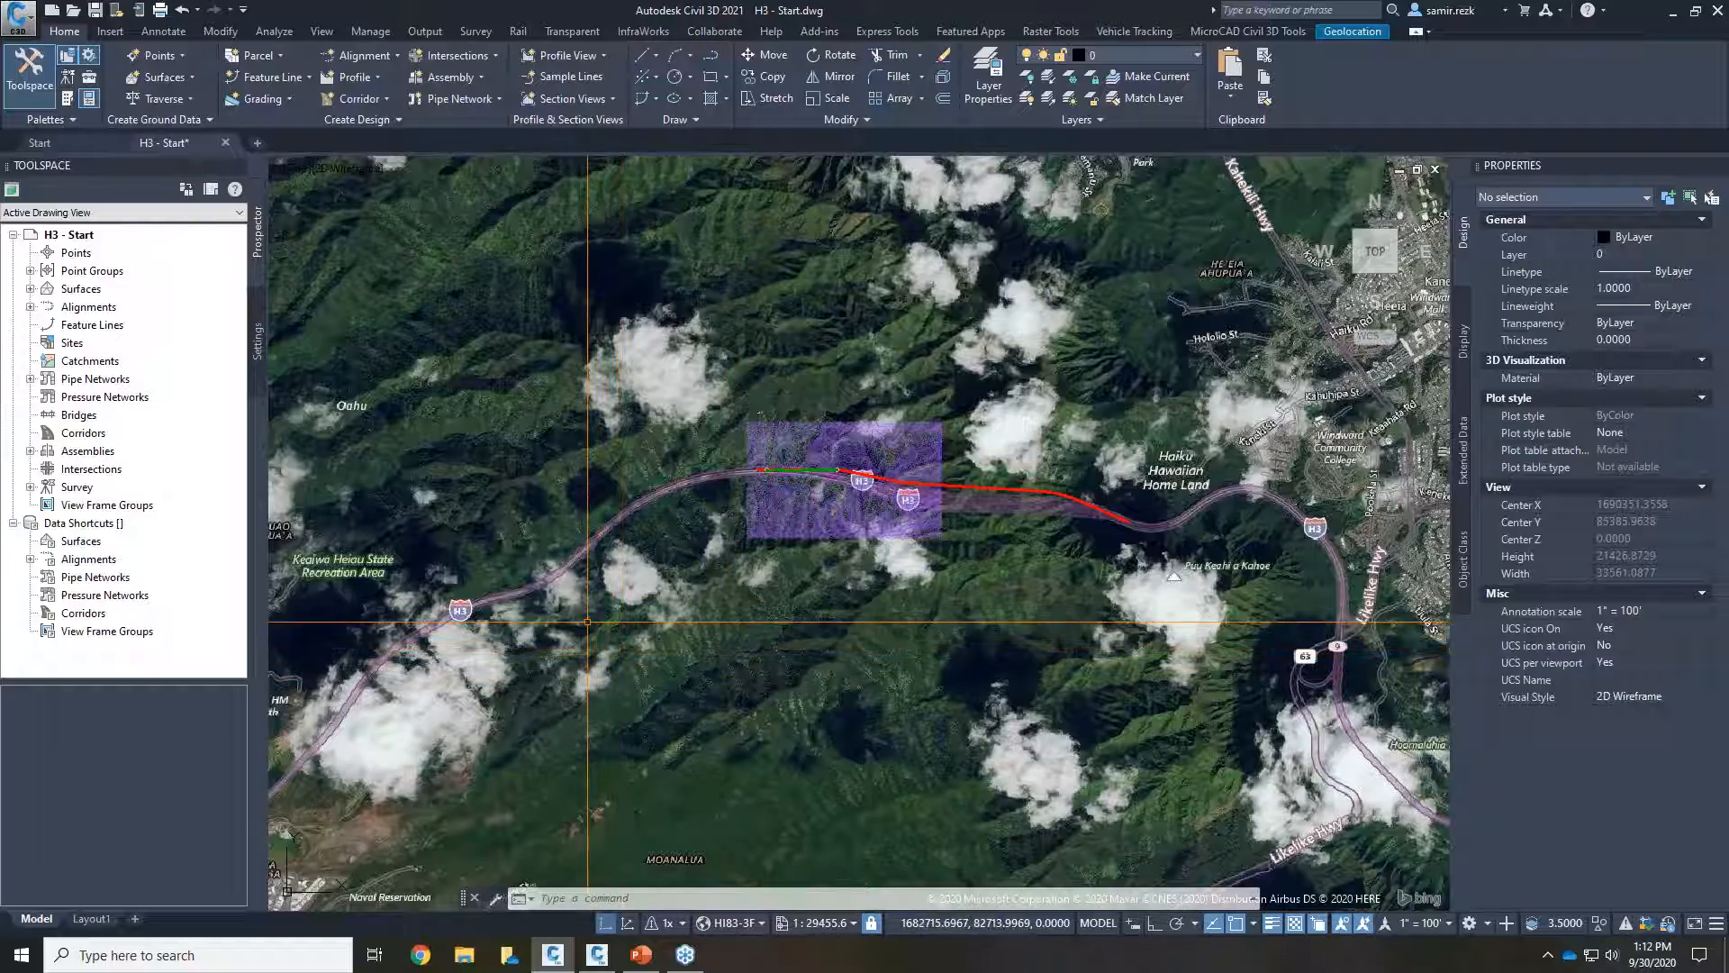
scroll(504, 602, up, 2)
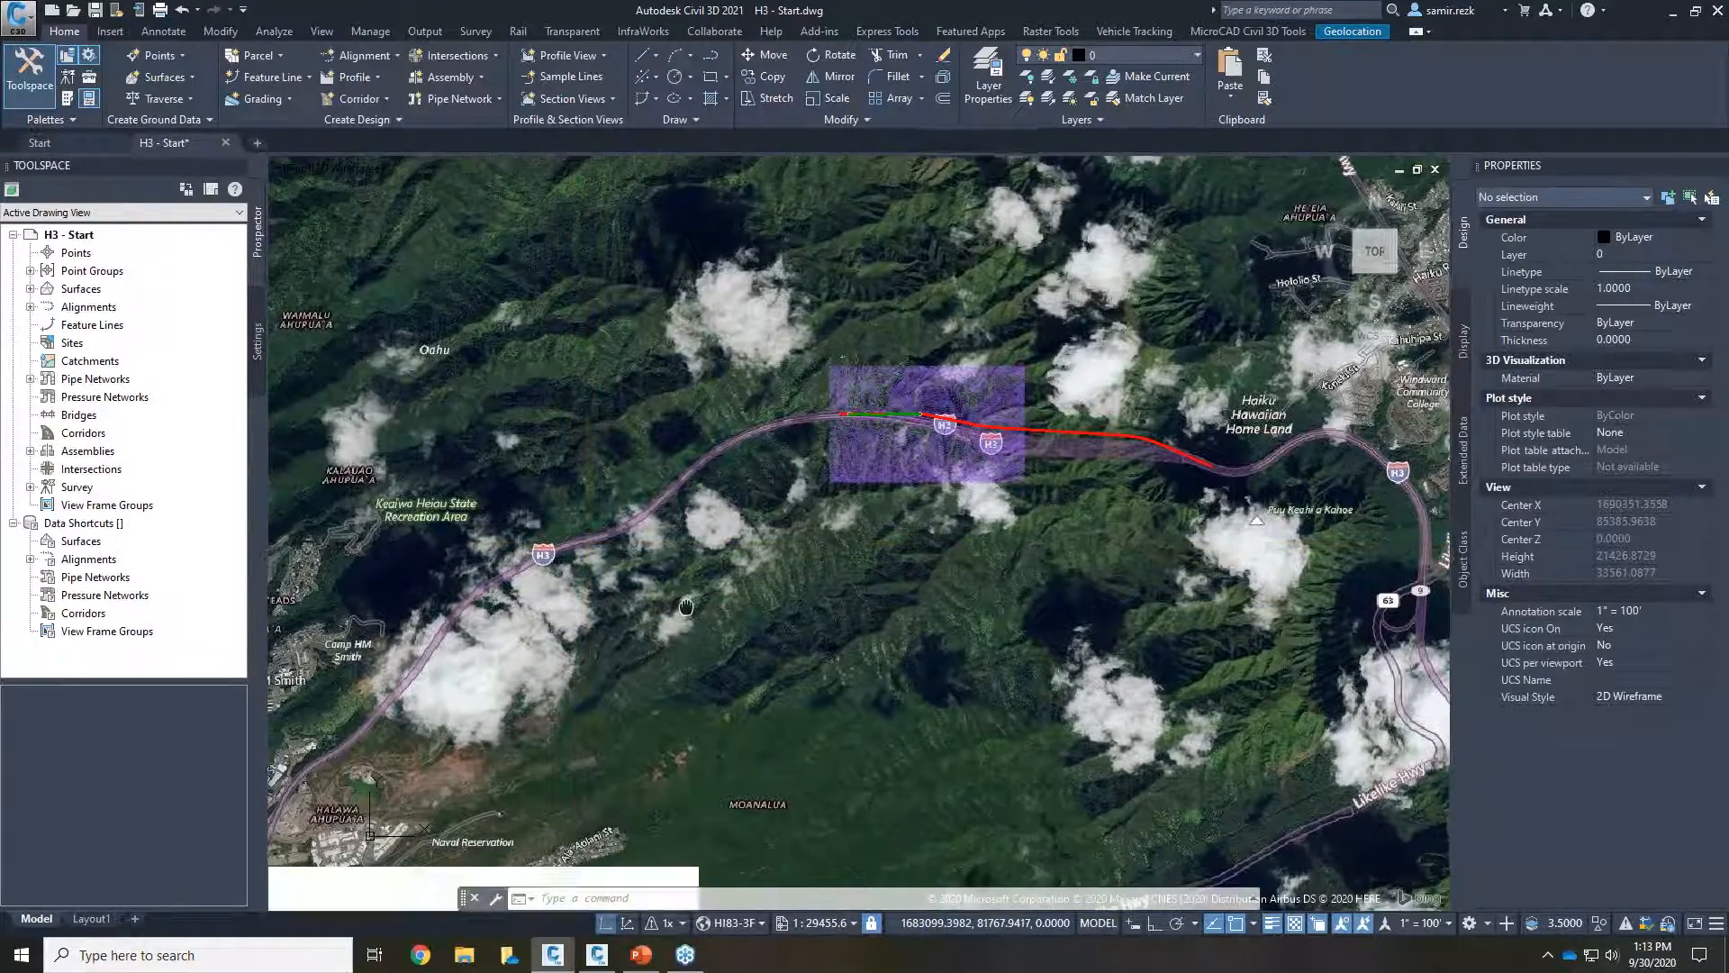
scroll(925, 501, up, 4)
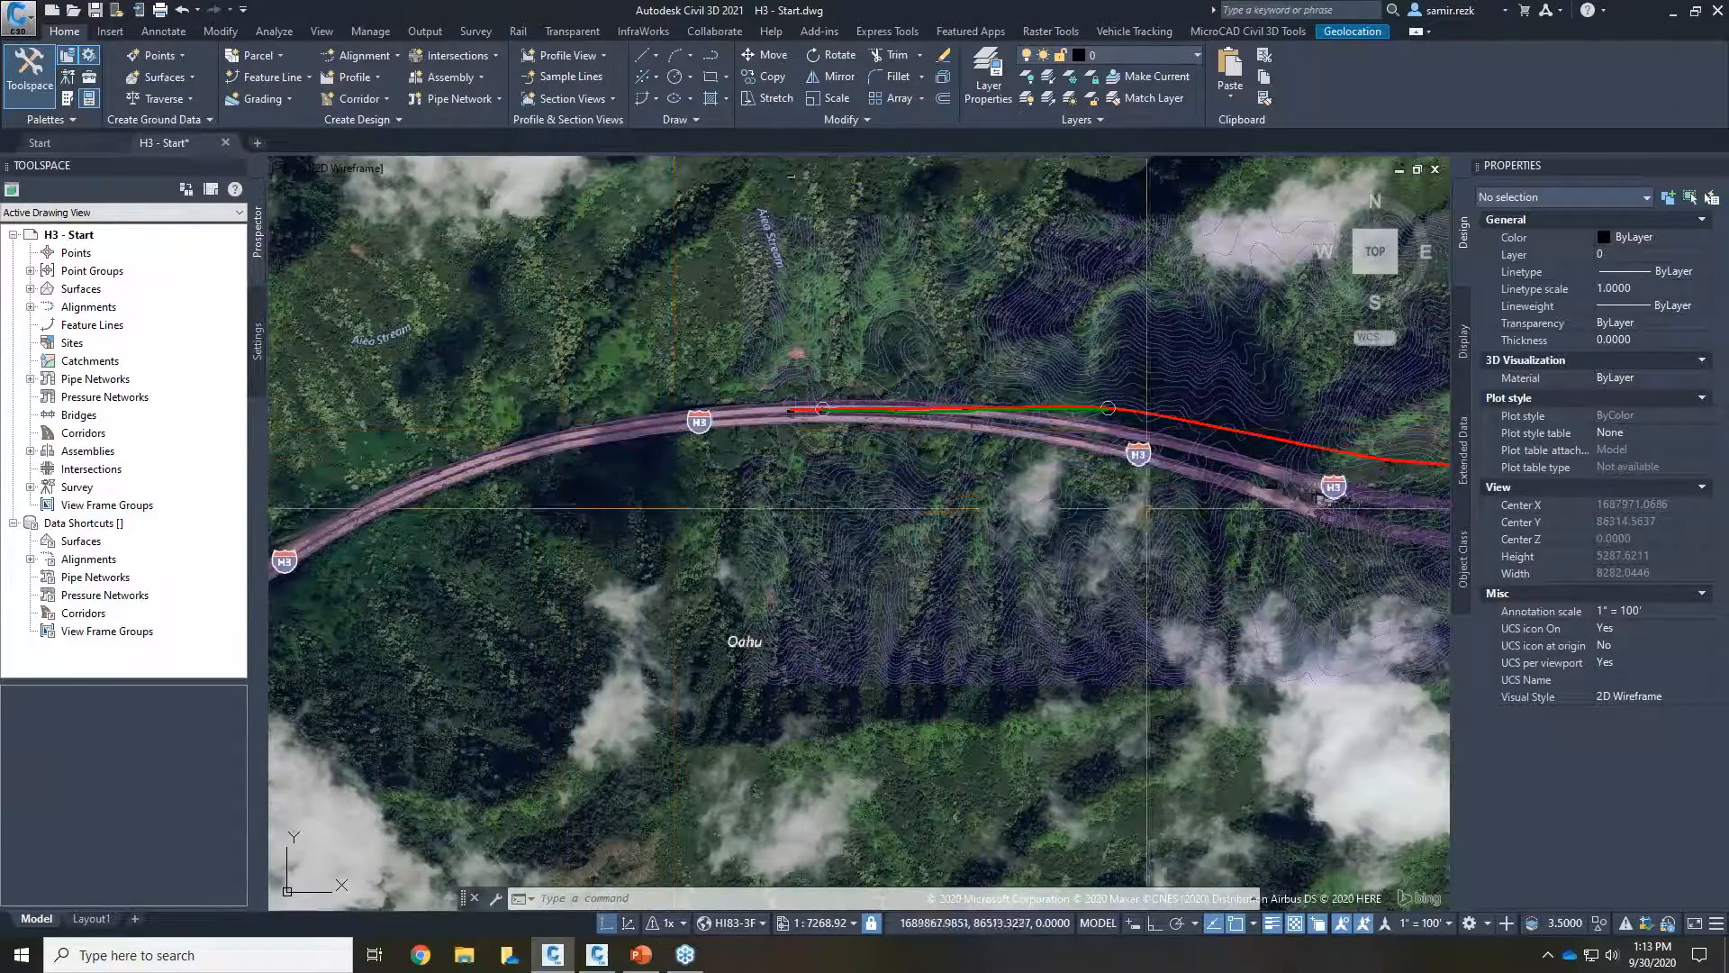
middle_drag(1163, 514, 808, 479)
scroll(699, 440, down, 1)
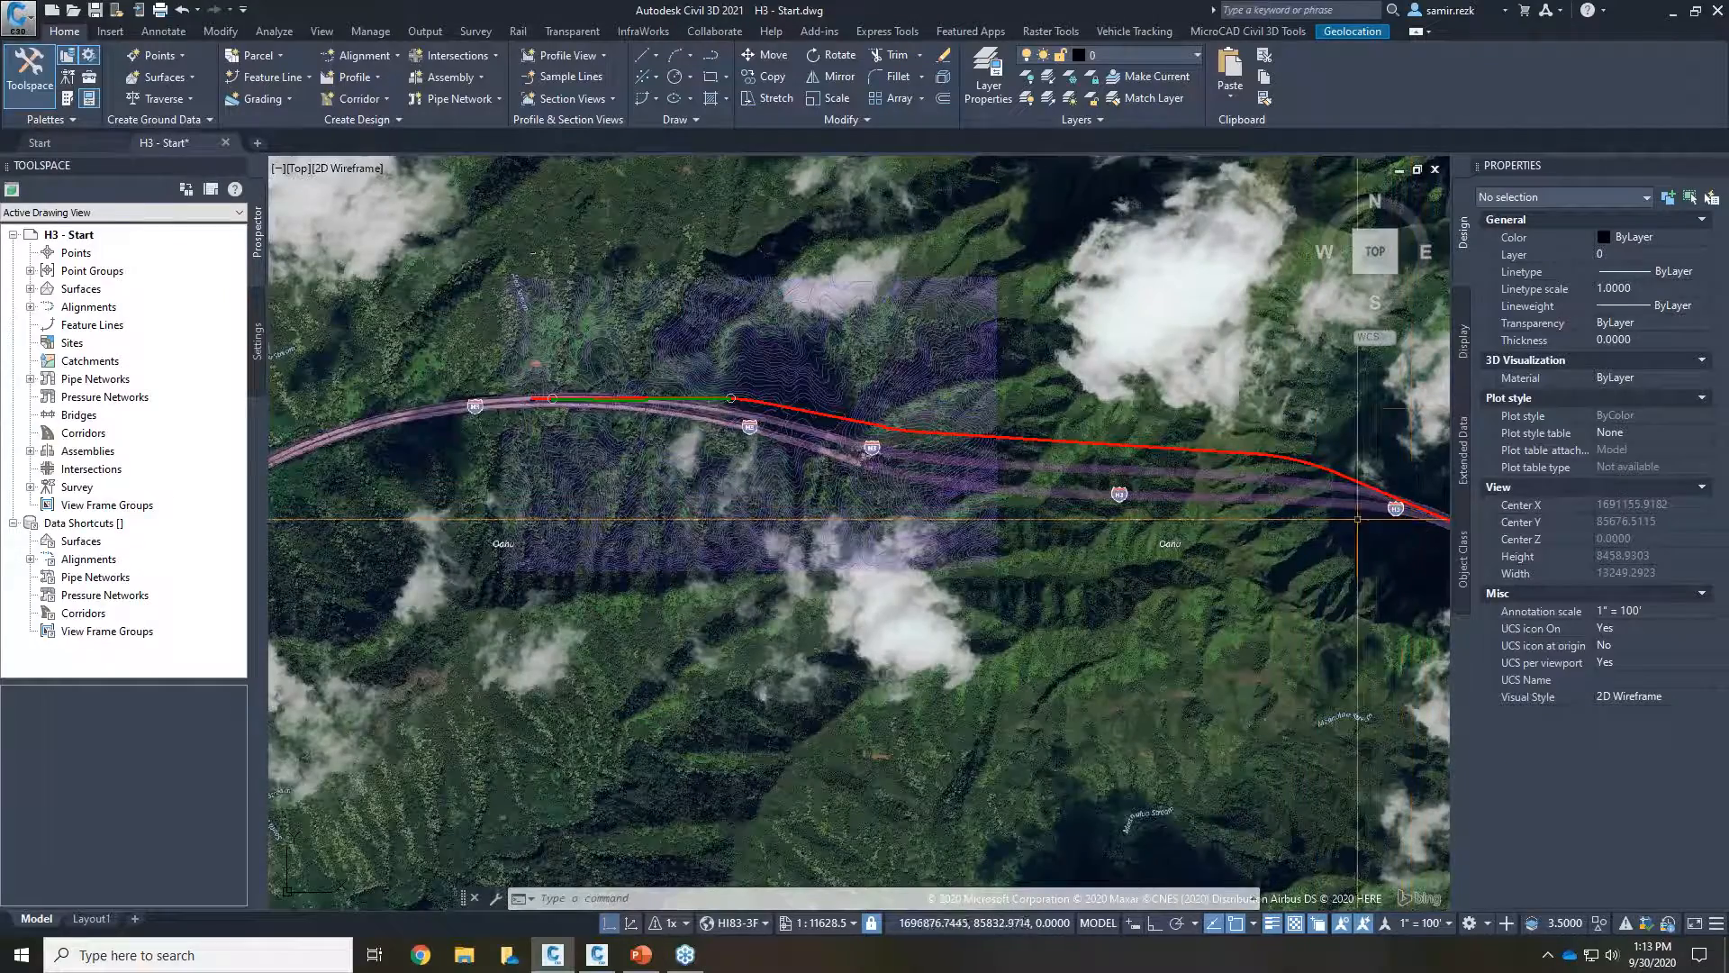
scroll(503, 409, up, 1)
middle_drag(569, 460, 485, 476)
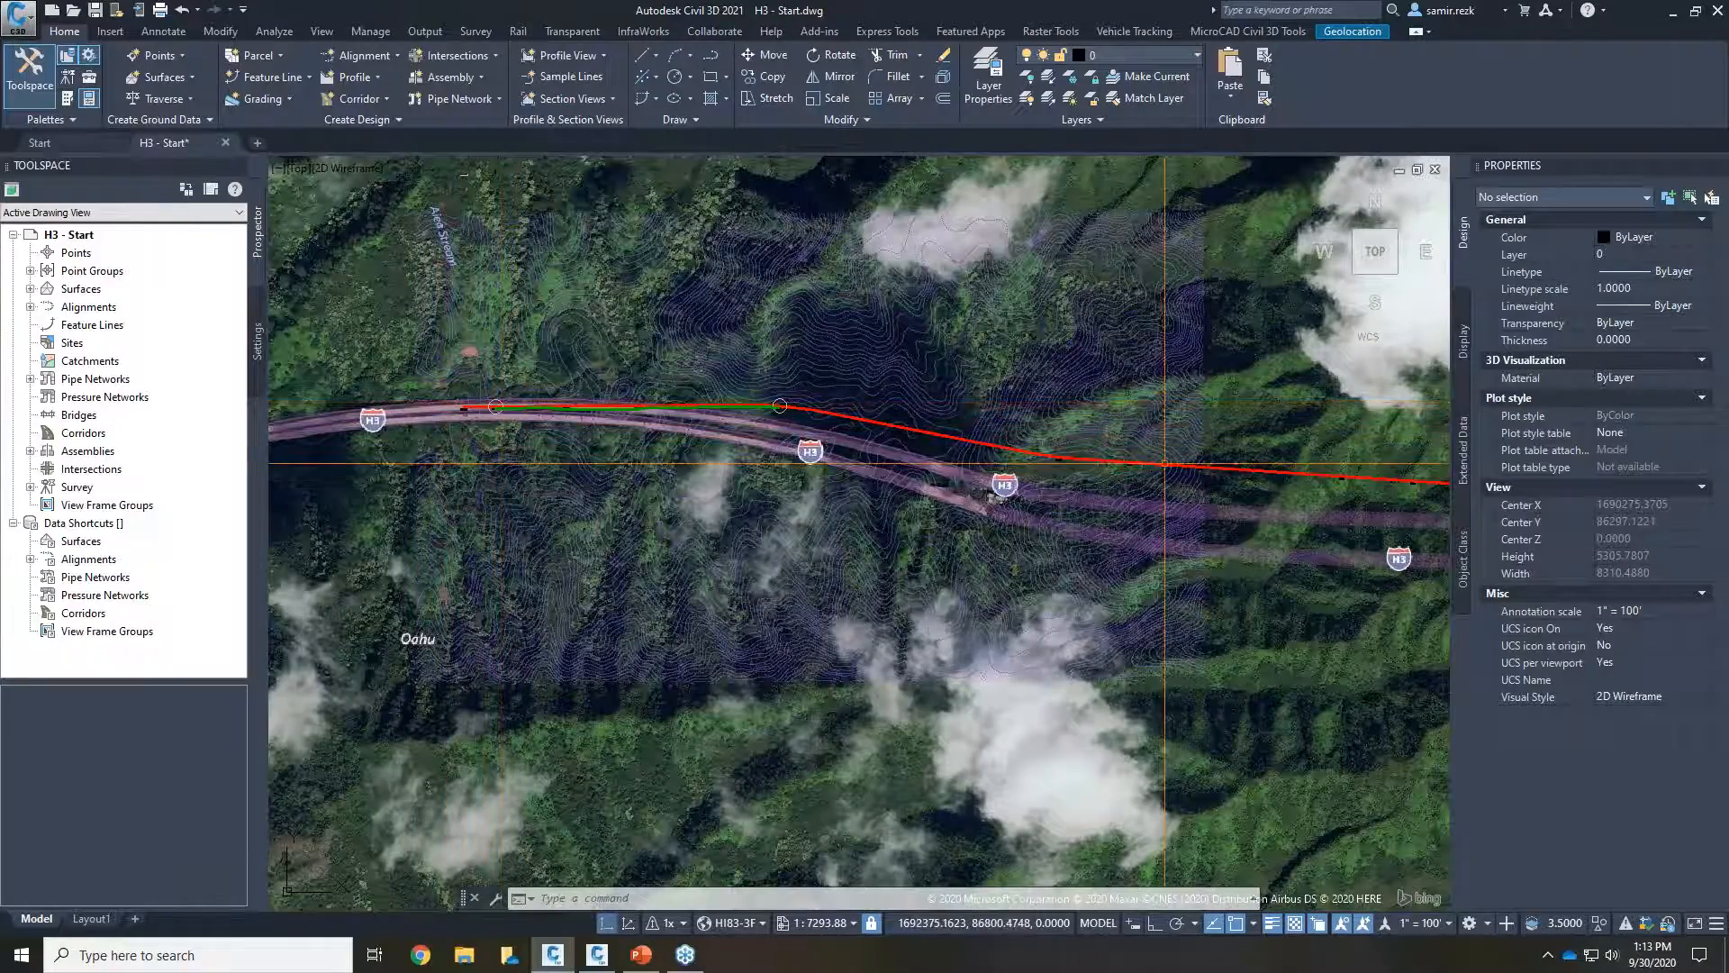
scroll(1202, 476, down, 1)
middle_drag(1274, 487, 921, 472)
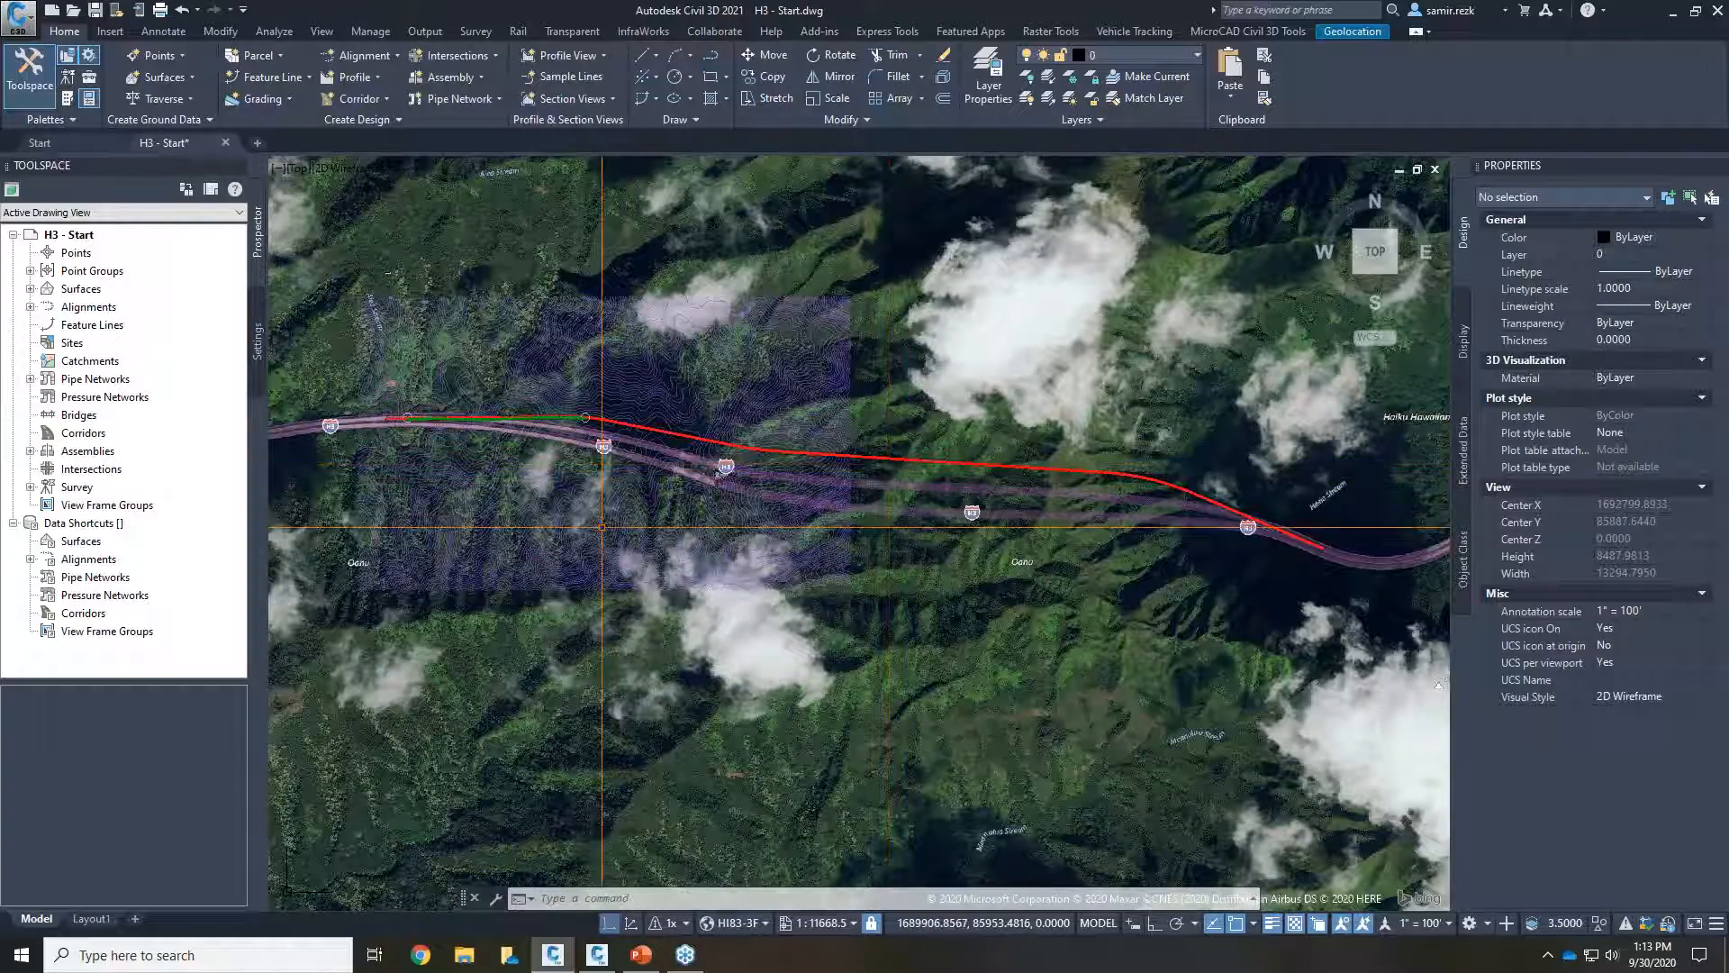
middle_drag(889, 463, 1068, 453)
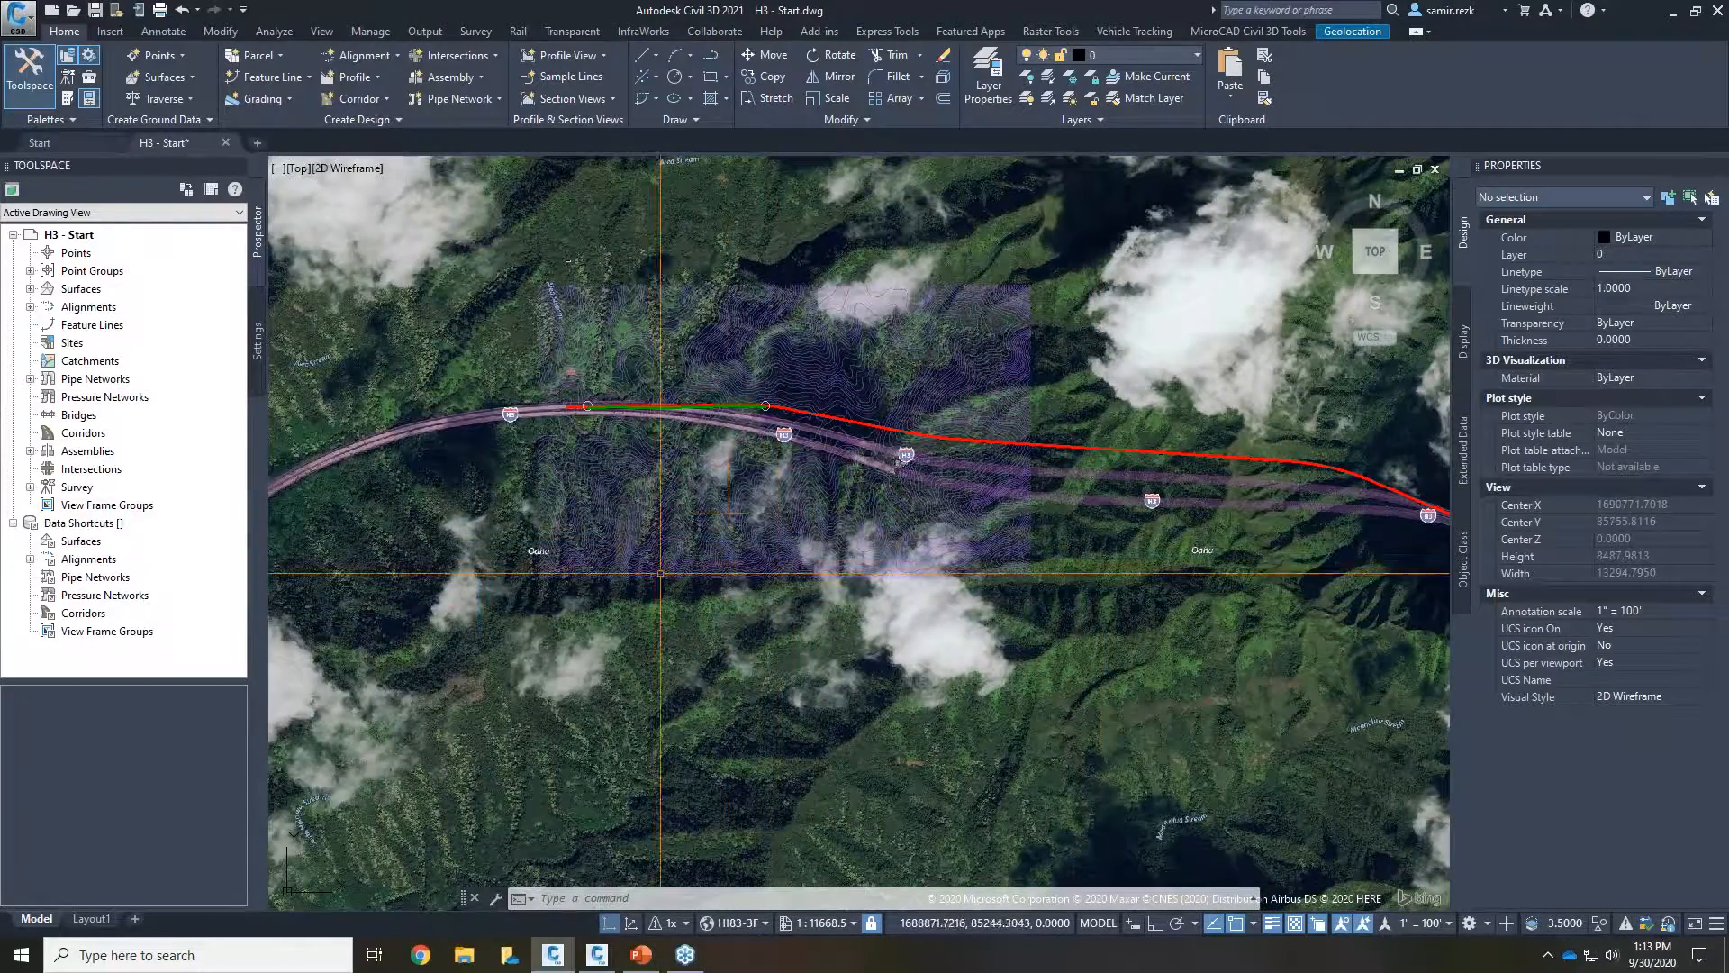
scroll(500, 444, up, 4)
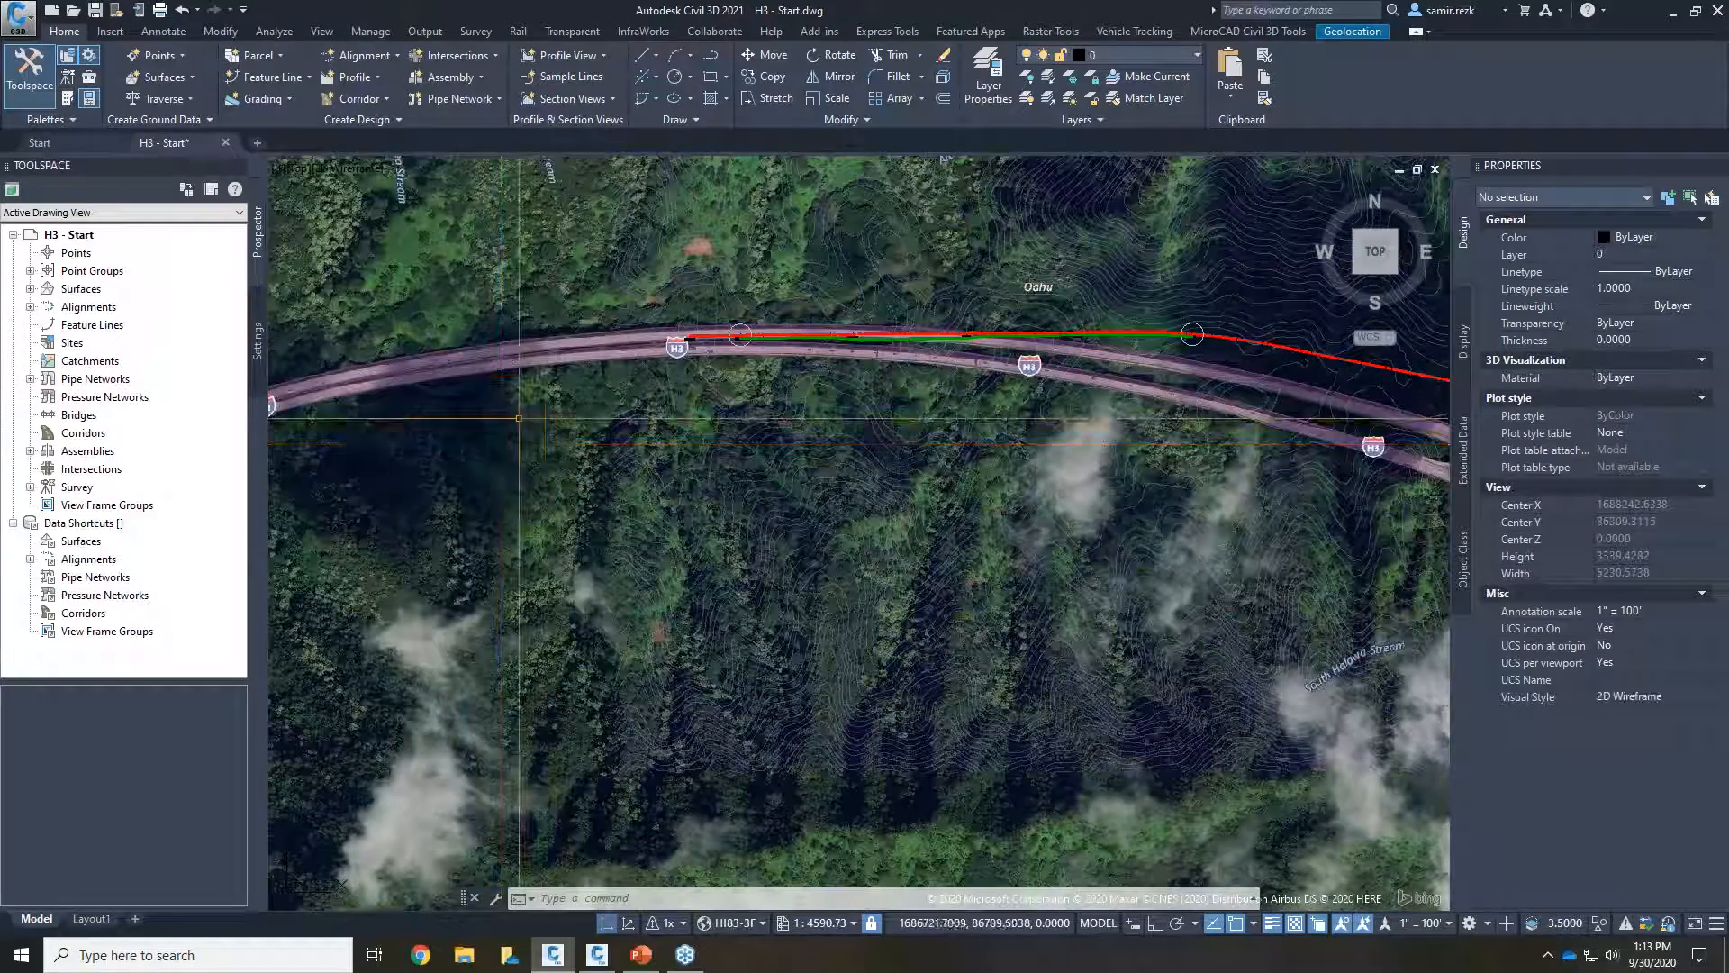
scroll(501, 444, down, 2)
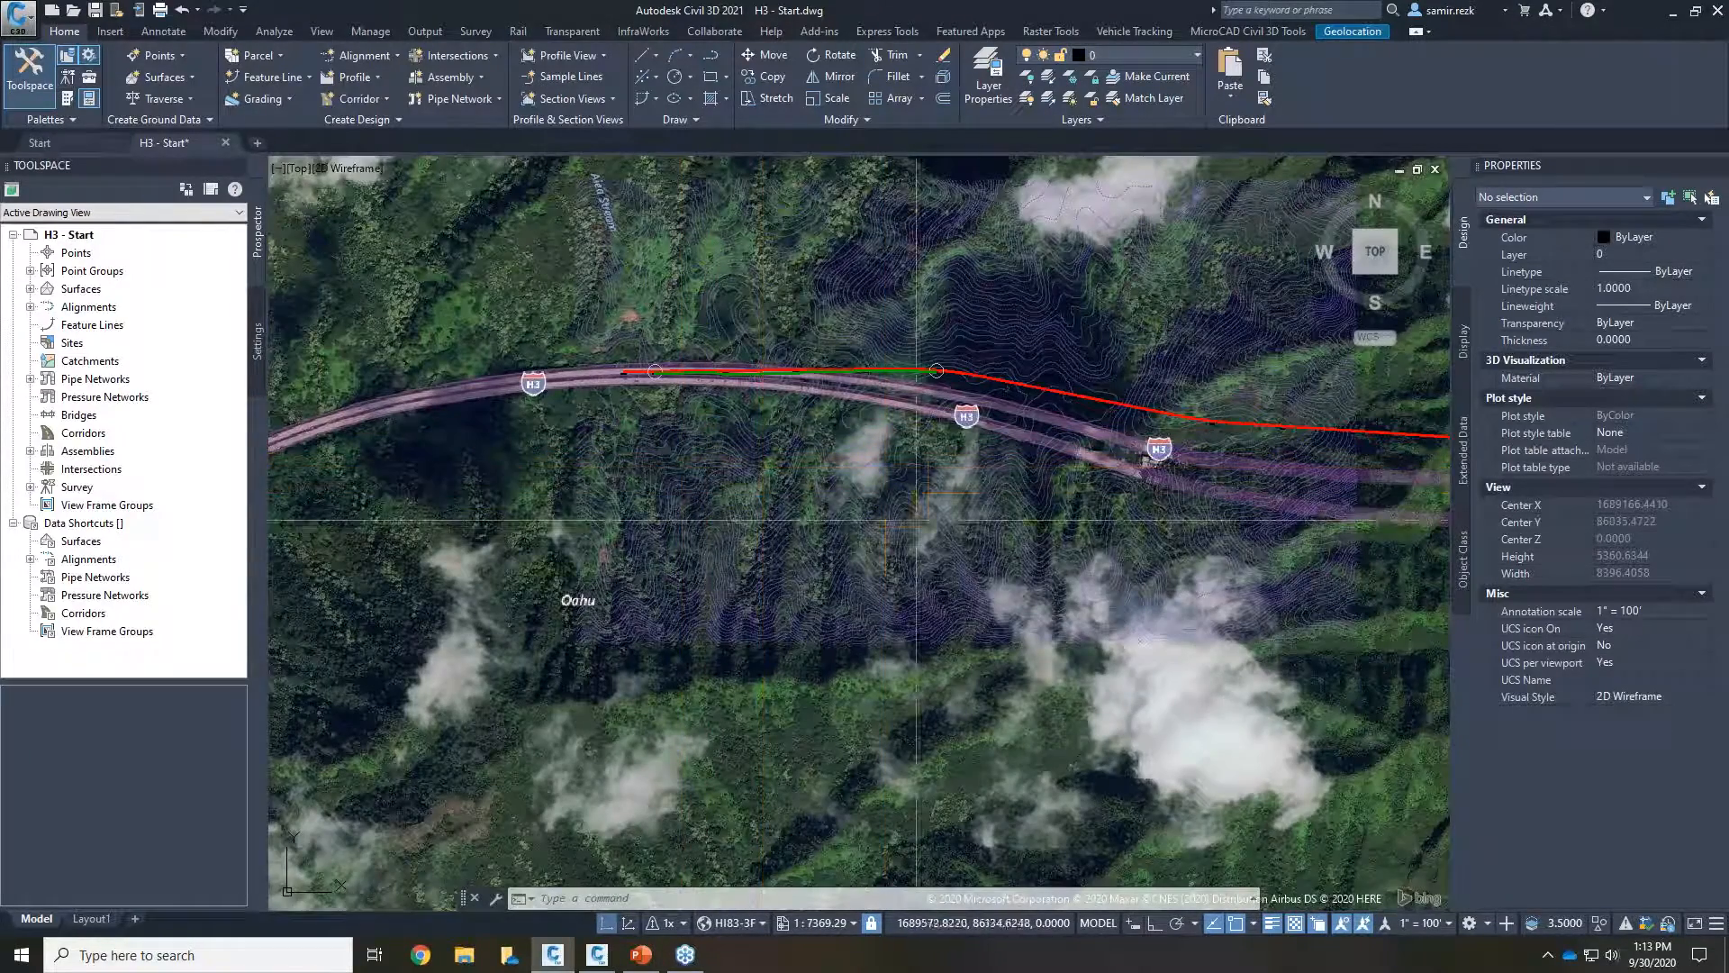
middle_drag(920, 530, 865, 550)
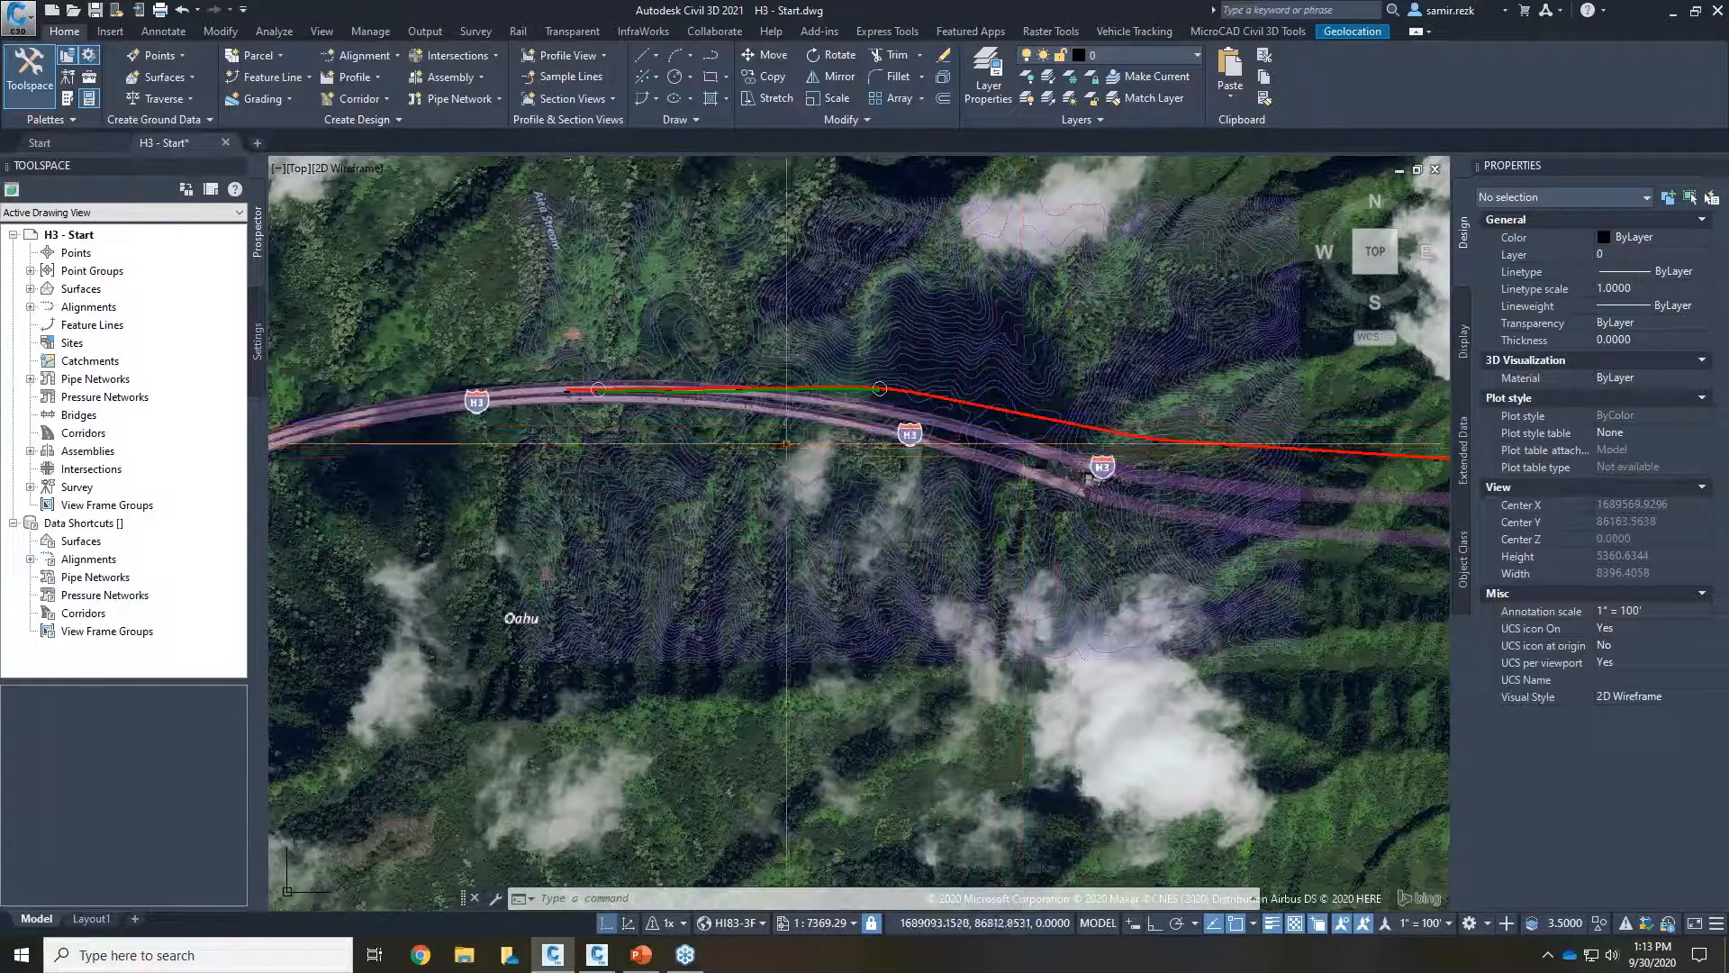
middle_drag(675, 386, 689, 396)
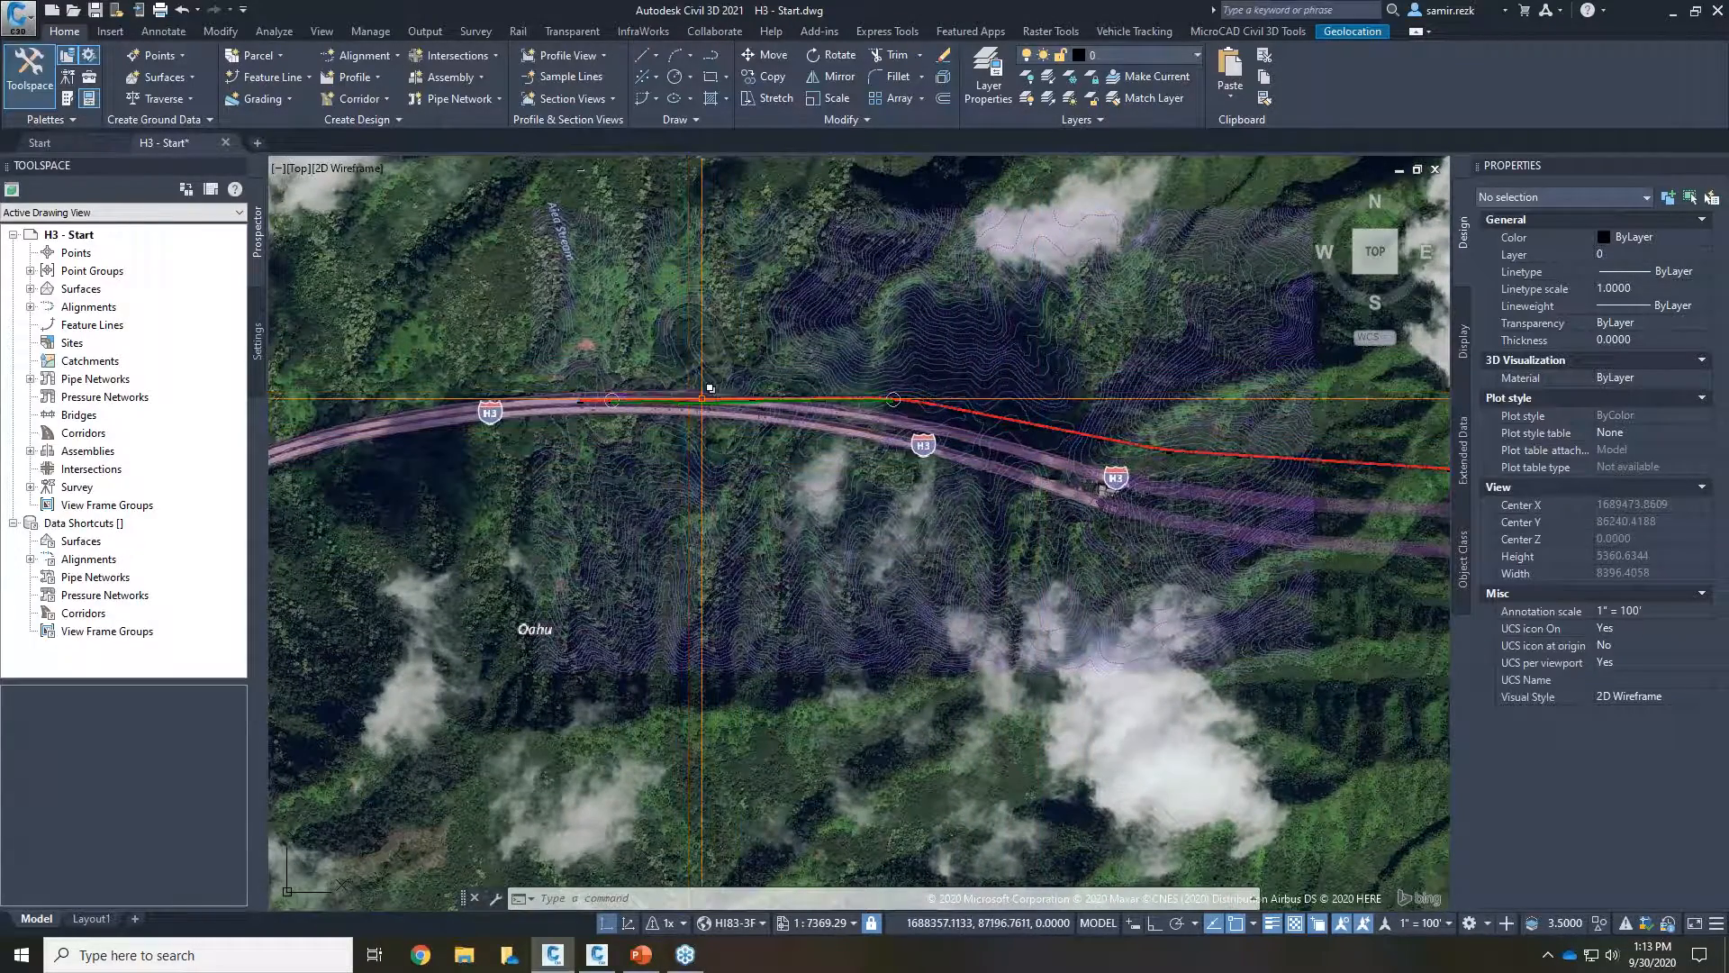
Step: Turn off the online map background in the H3 - Start drawing
click(1331, 33)
click(289, 94)
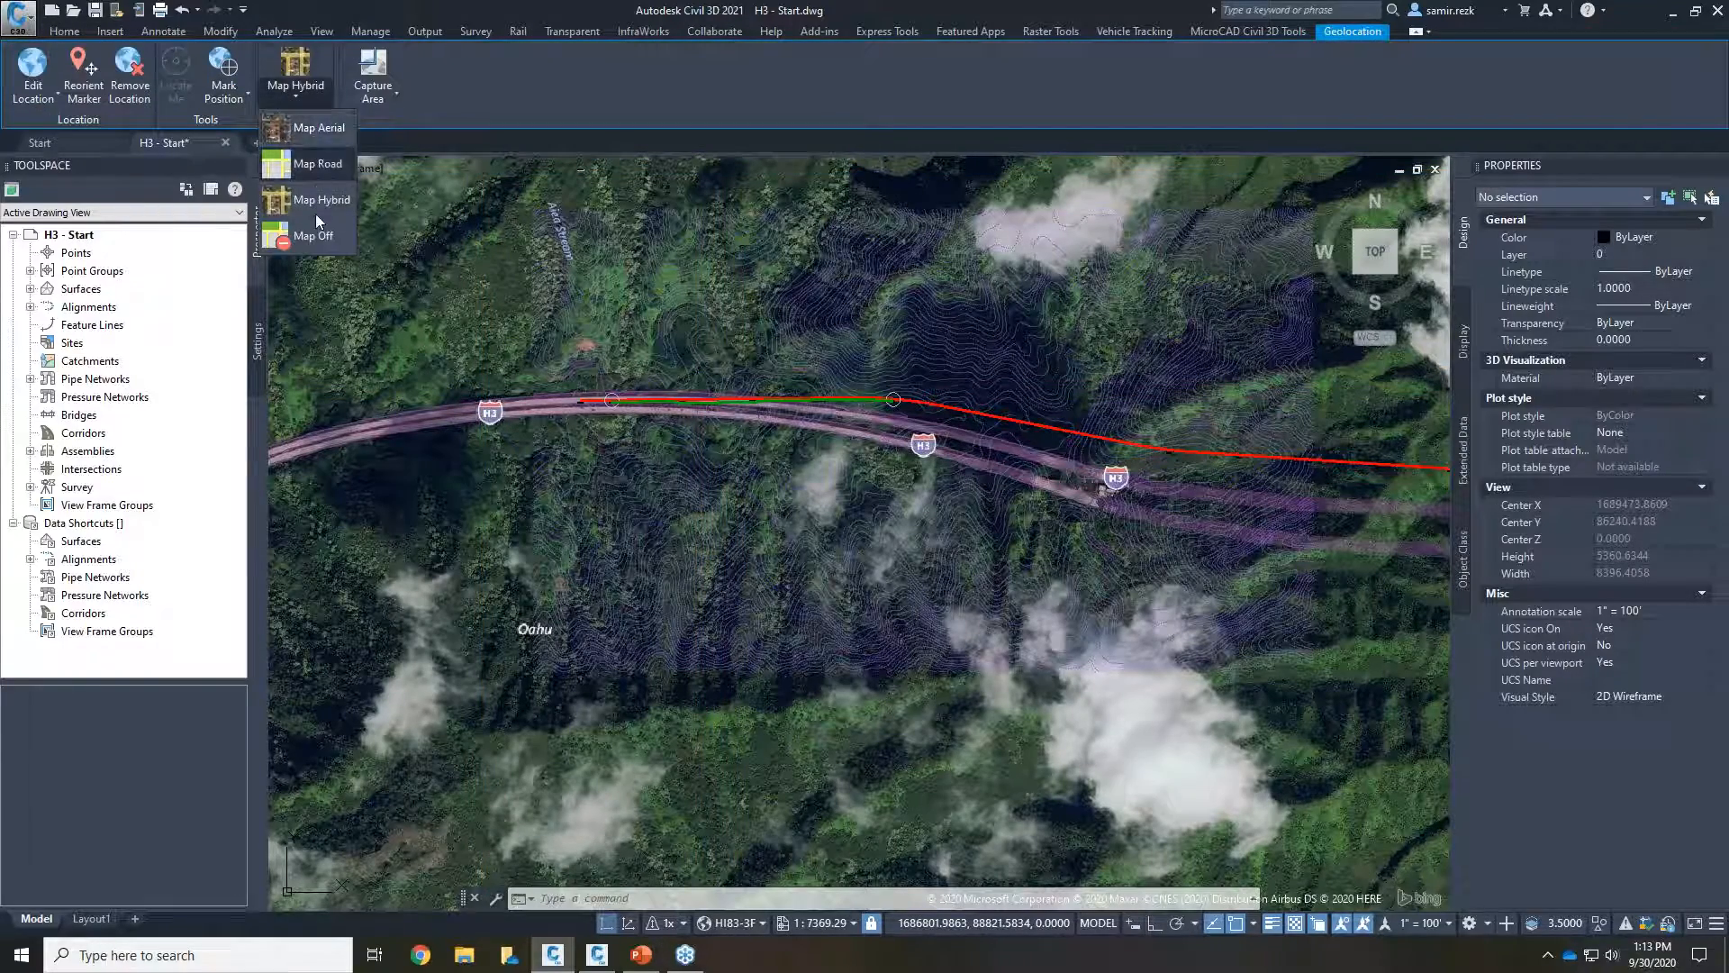
click(320, 238)
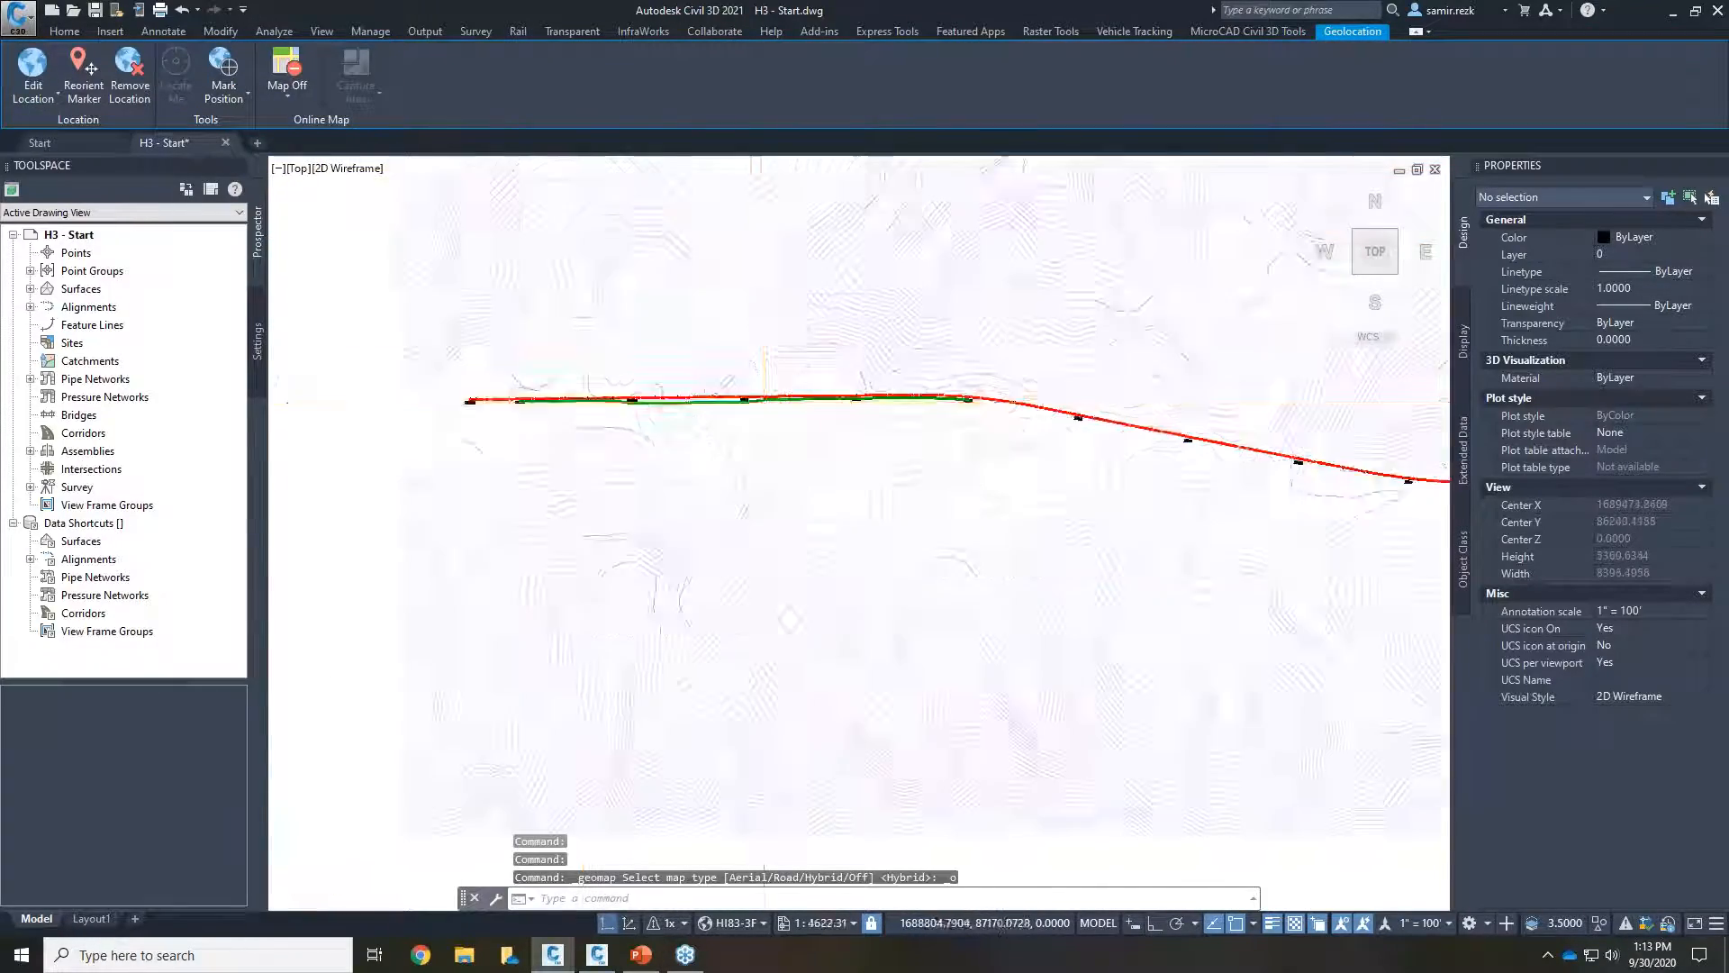
Step: Inspect the red alignment and the green offset line between stations 105+00 and 100+00, including the widening transition
scroll(576, 396, up, 4)
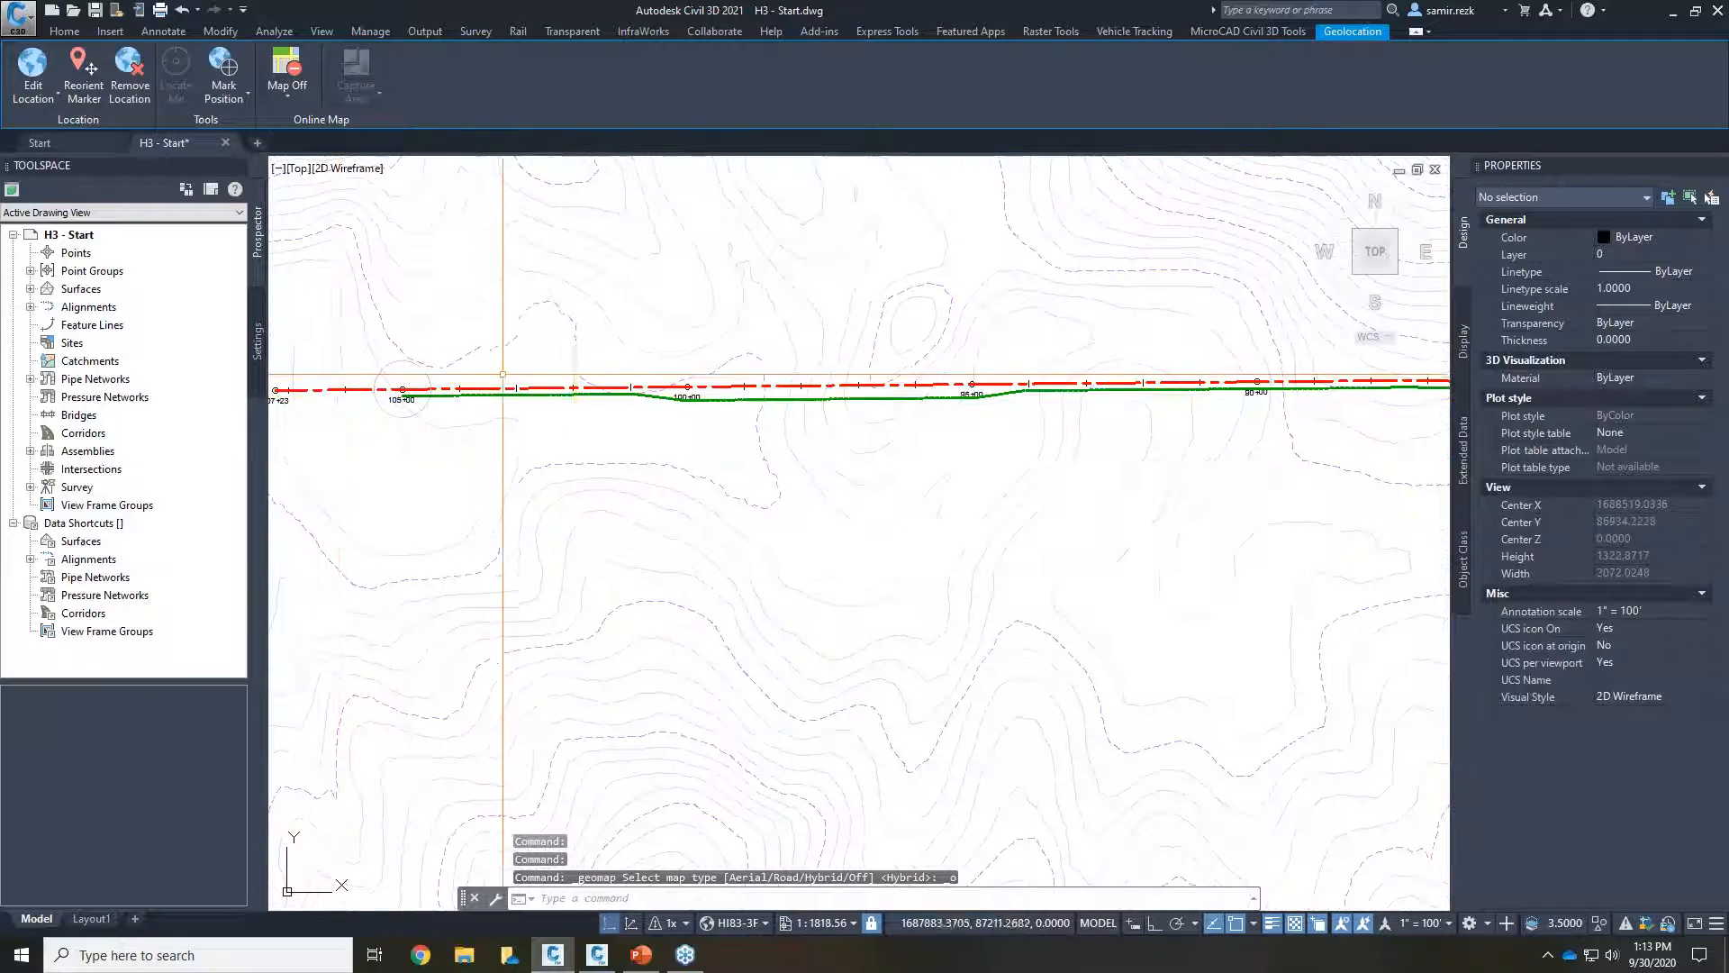
scroll(513, 424, up, 4)
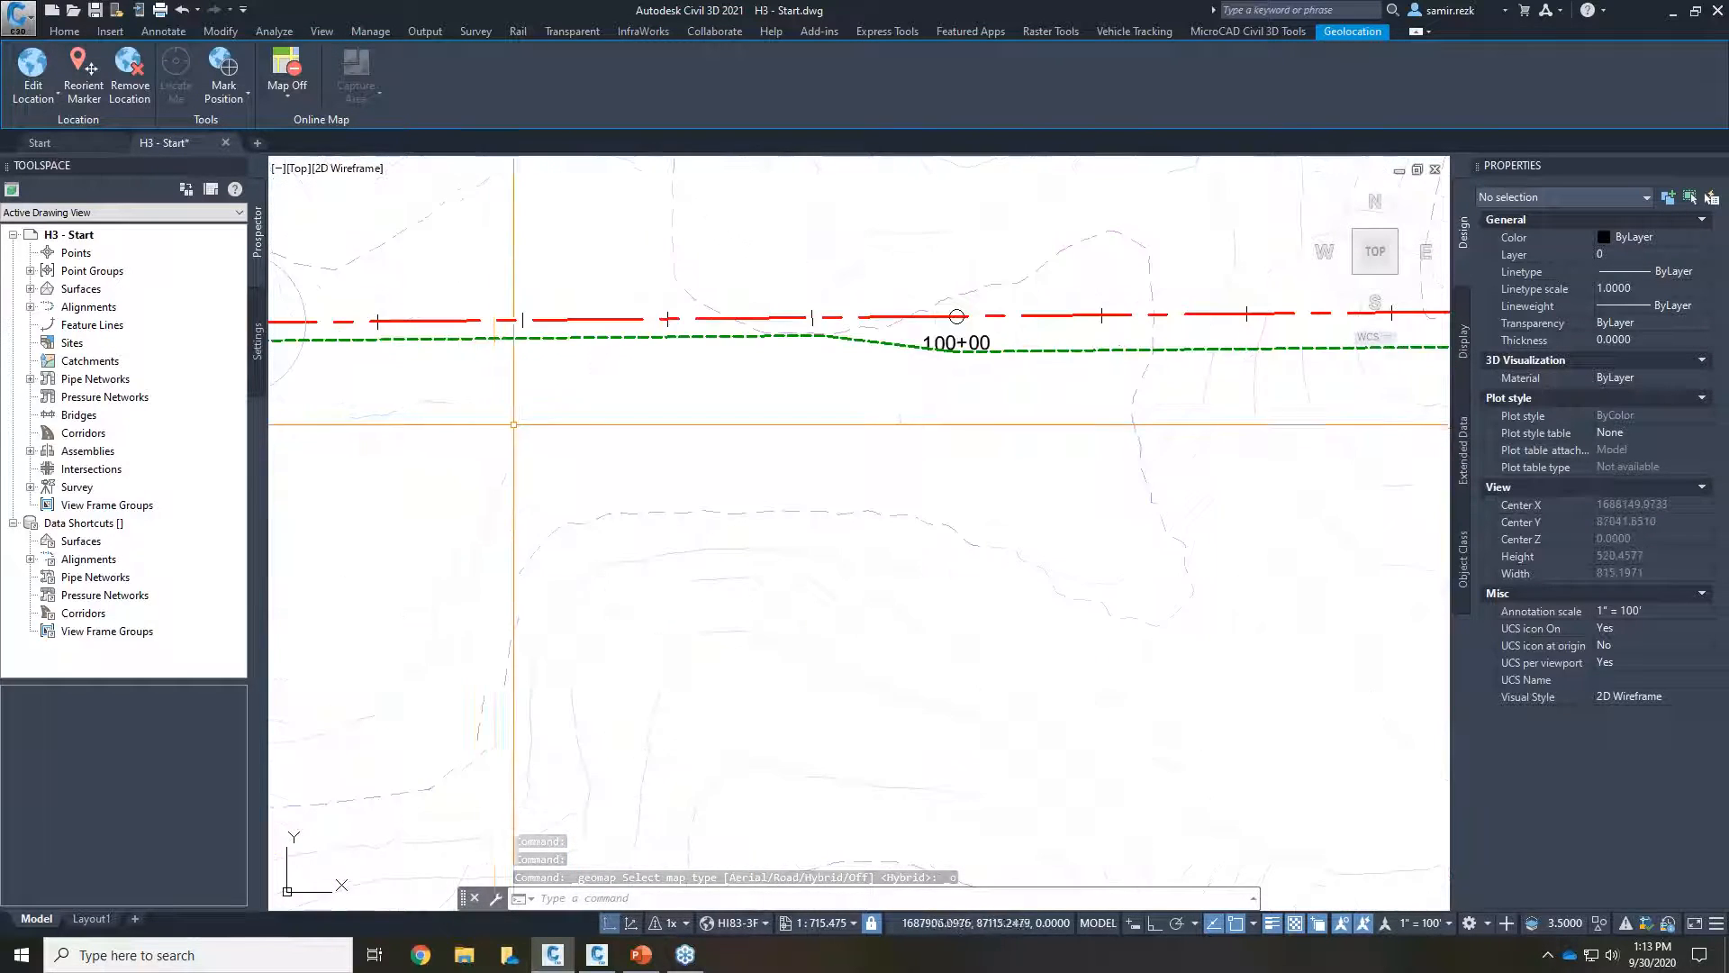
middle_drag(513, 424, 723, 419)
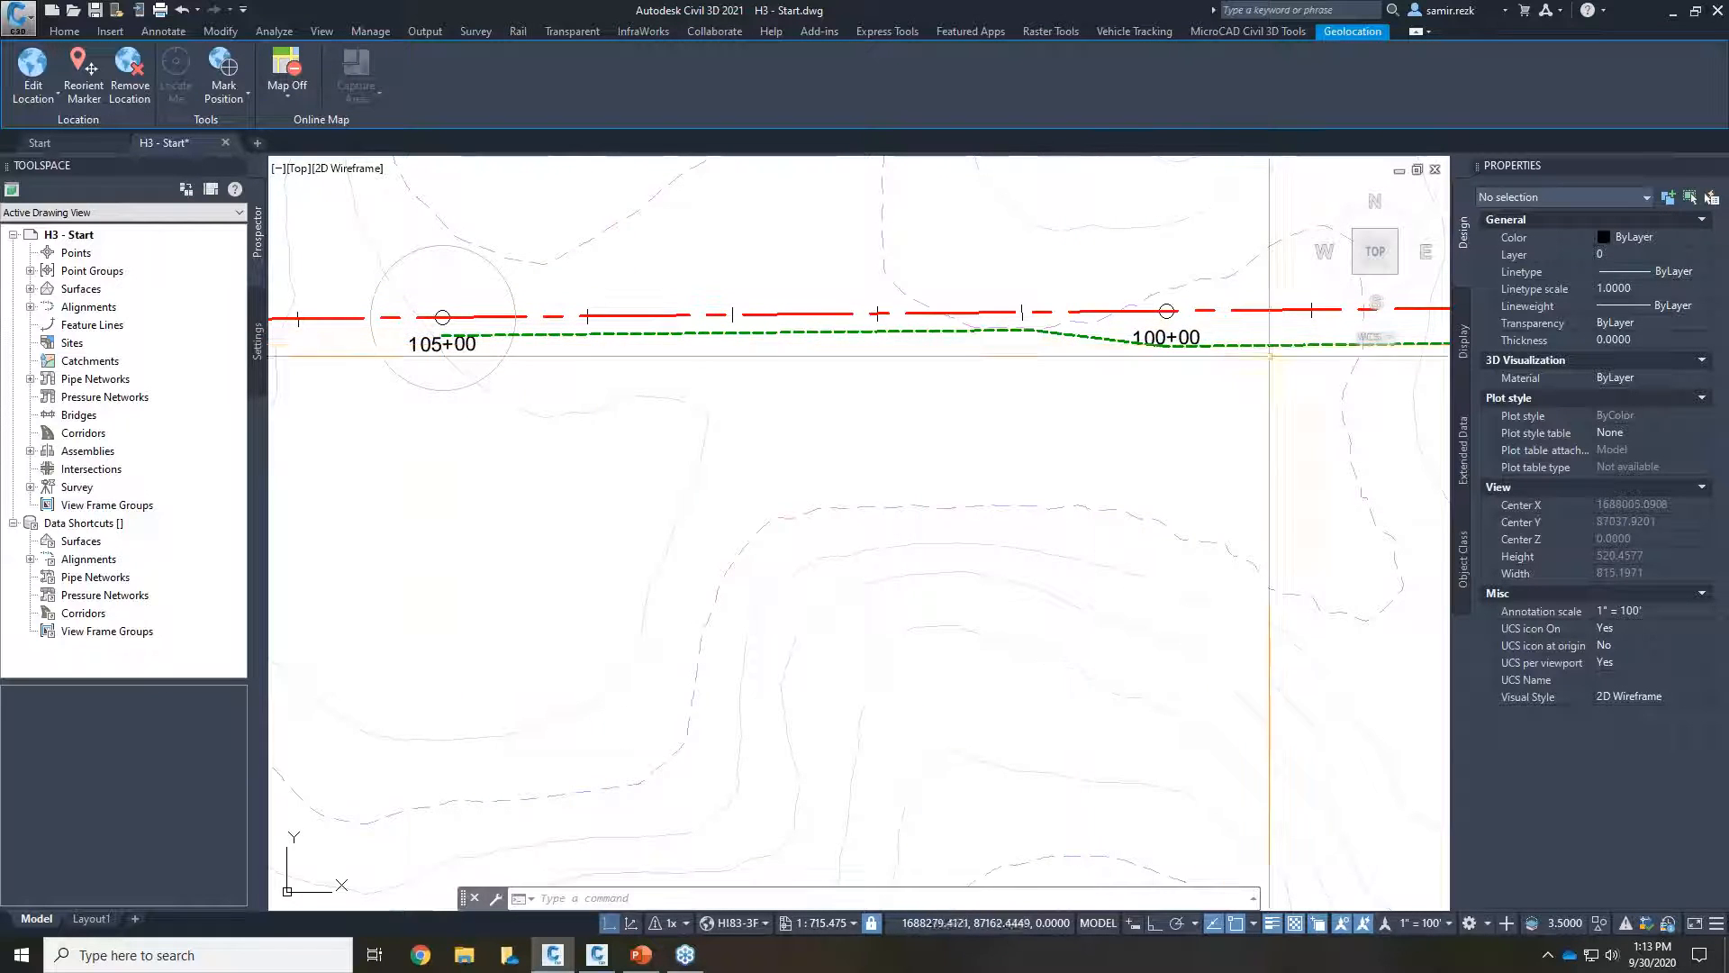
mouse_move(1269, 356)
middle_down()
mouse_move(995, 423)
mouse_move(957, 394)
middle_up()
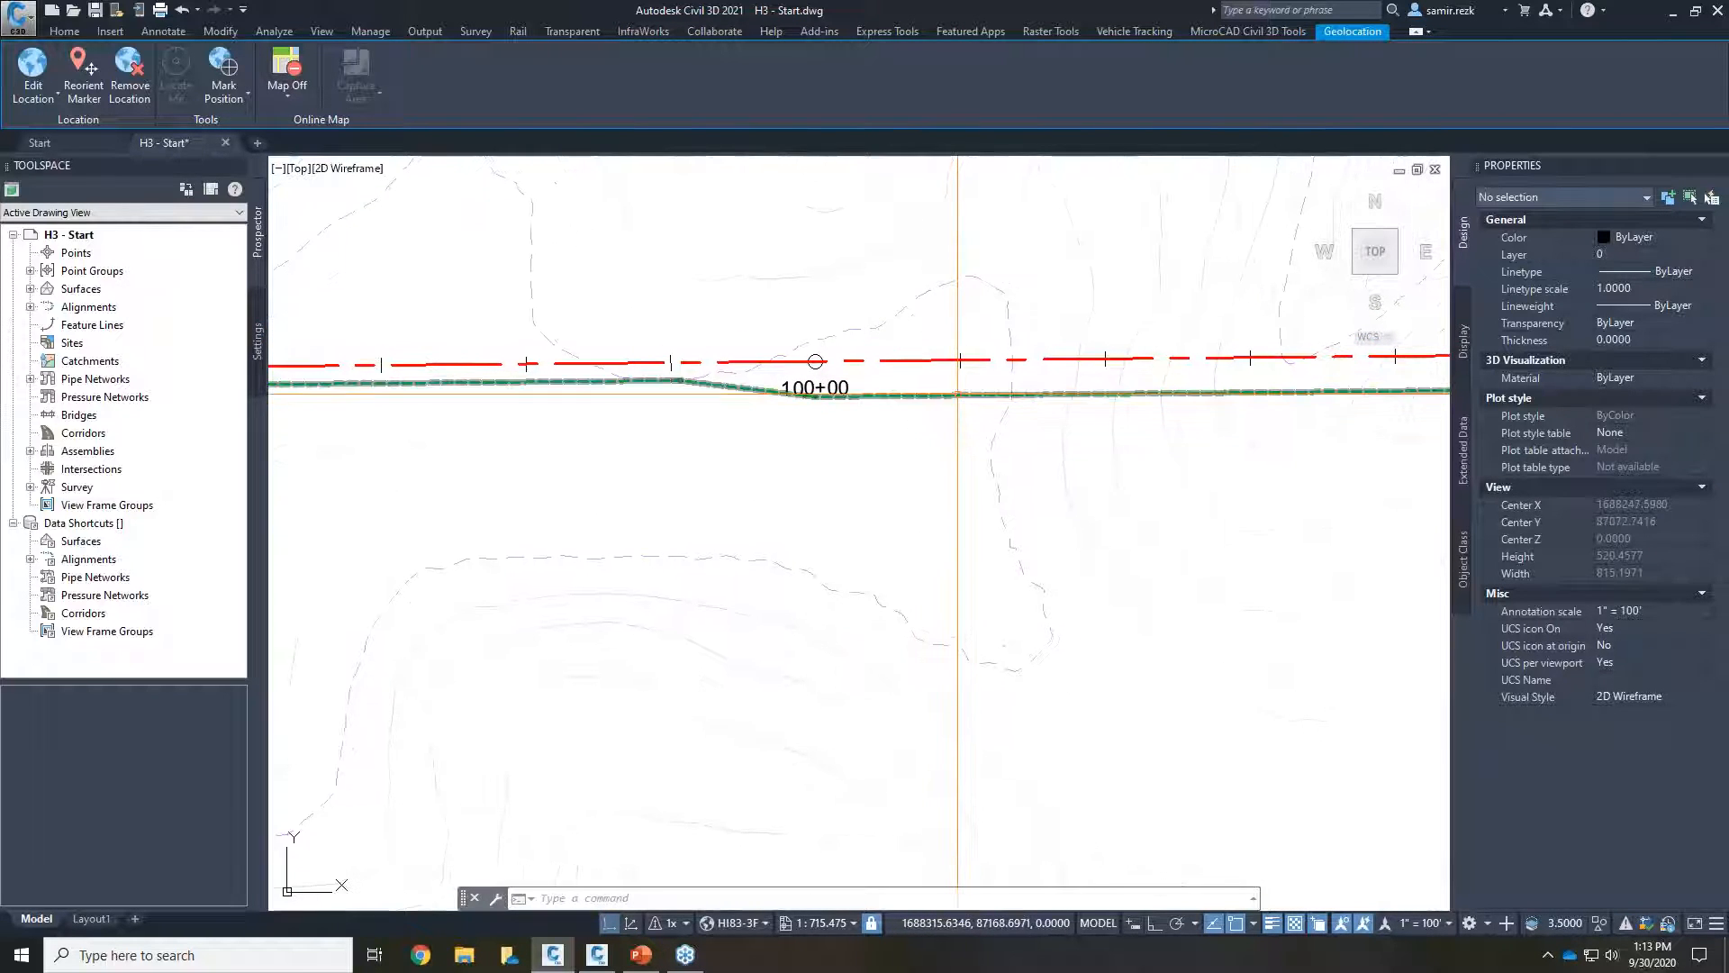
mouse_move(957, 393)
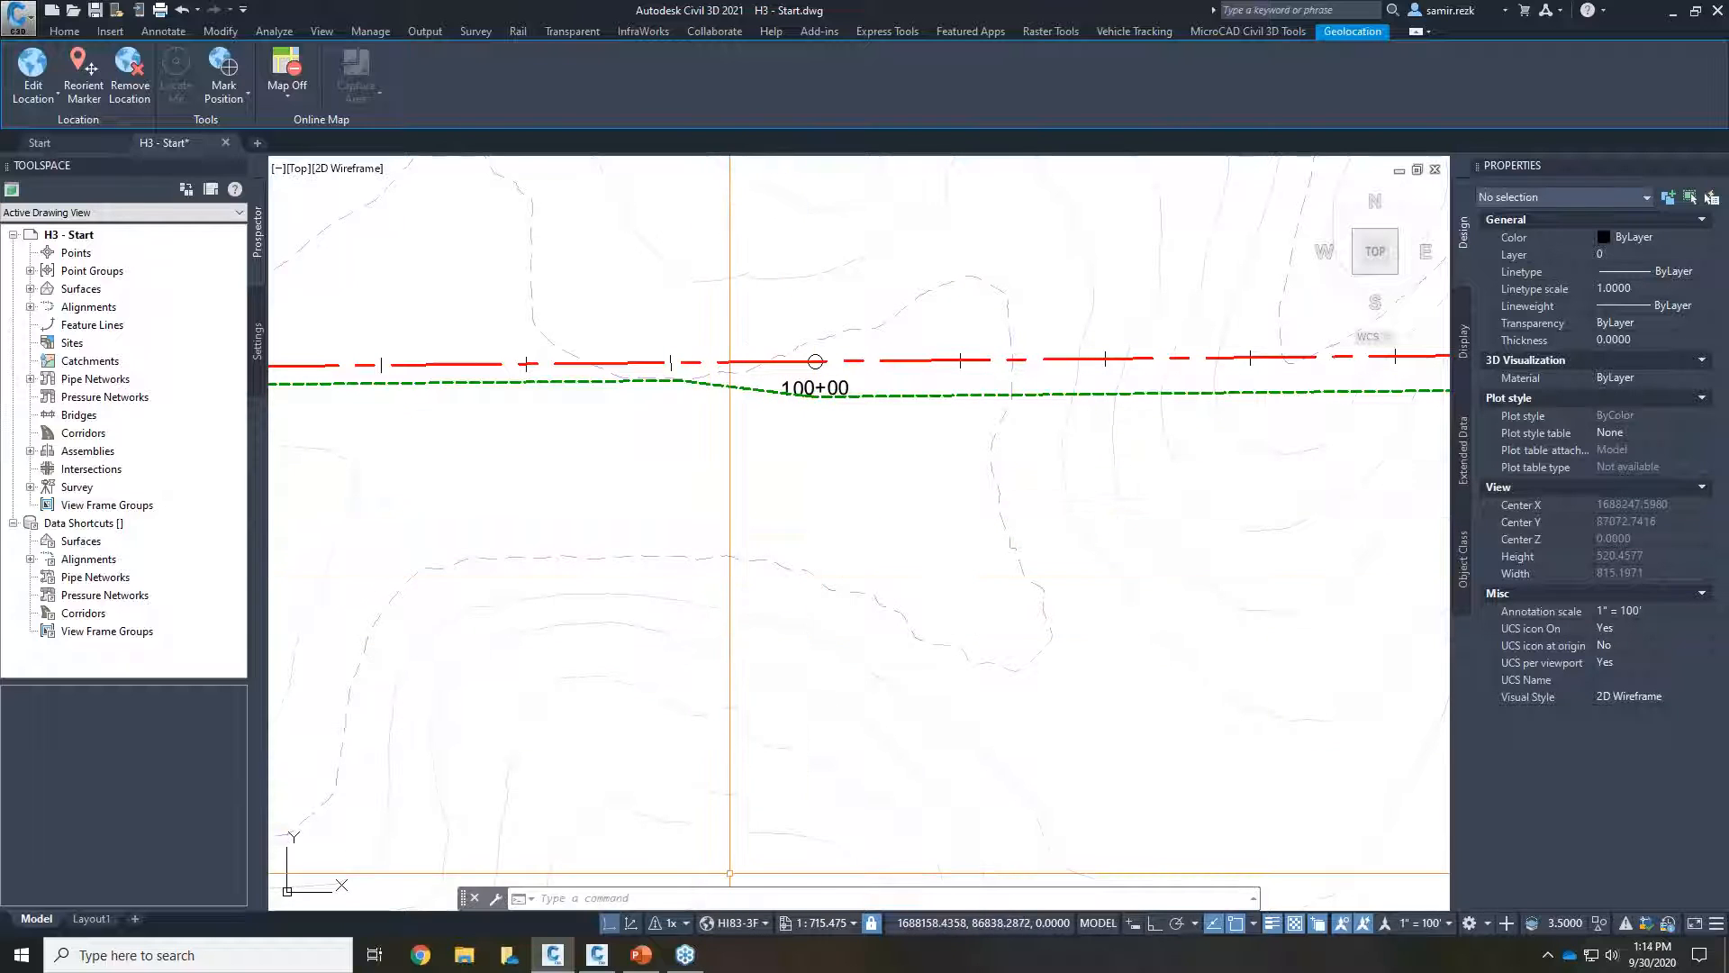
Step: Look up the installed Autodesk programs and switch to Subassembly Composer with Subassembly1.pkt
mouse_move(621, 964)
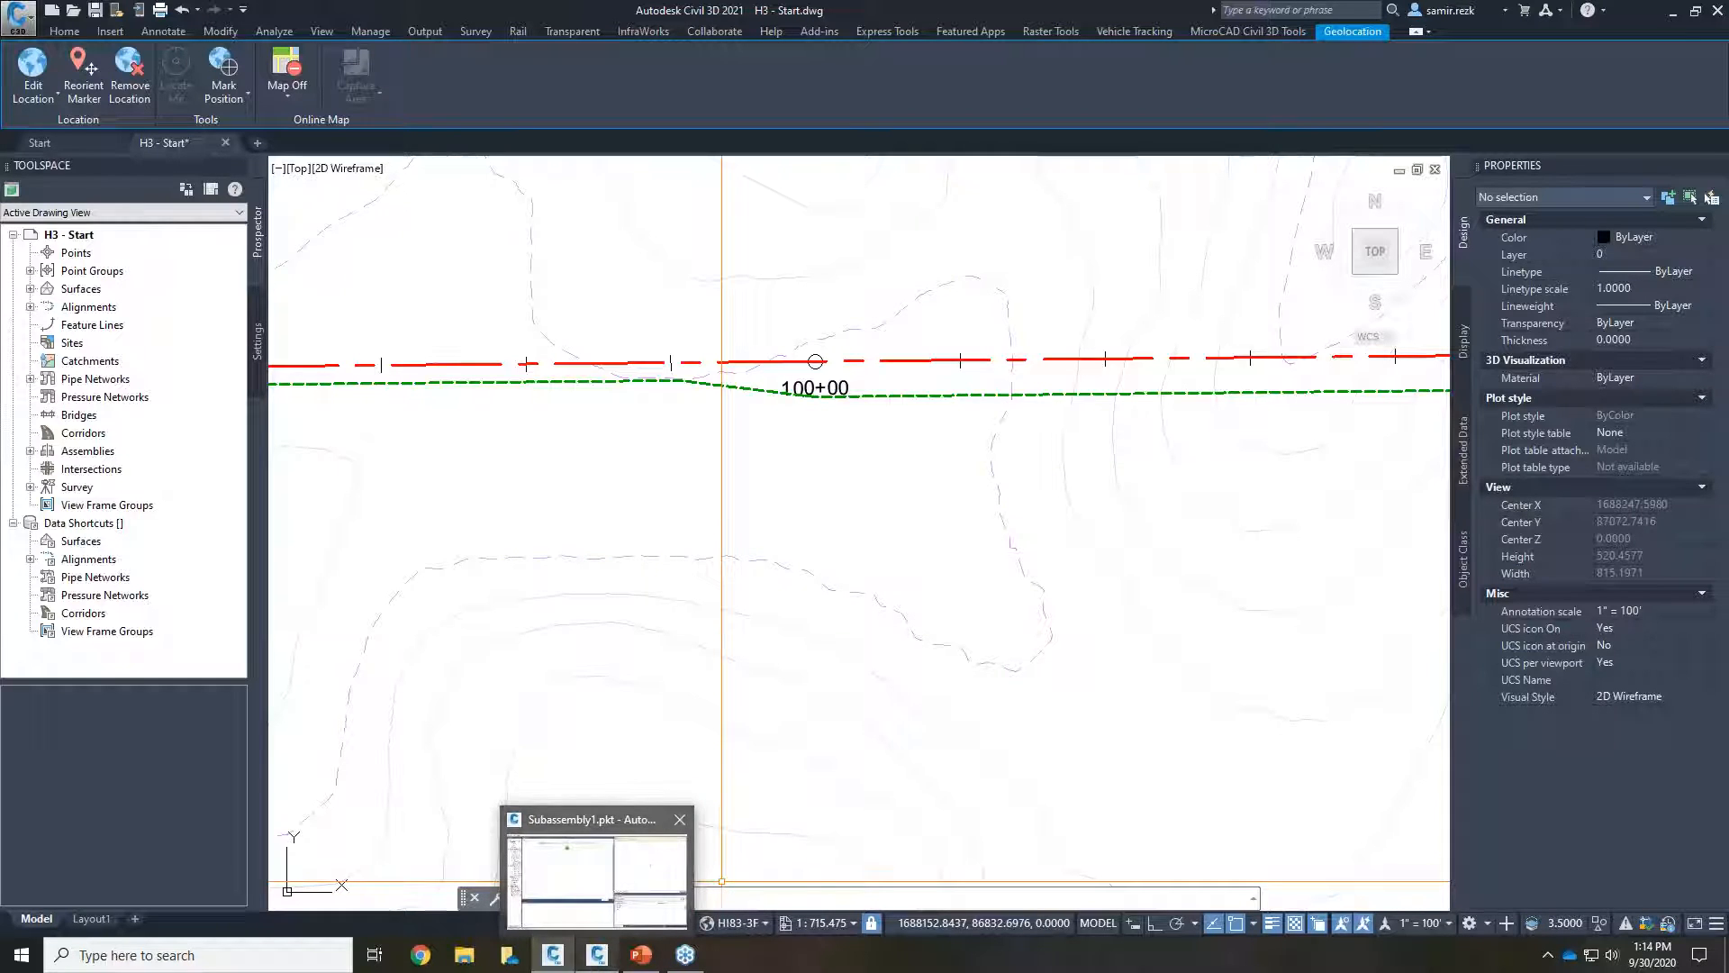
click(22, 961)
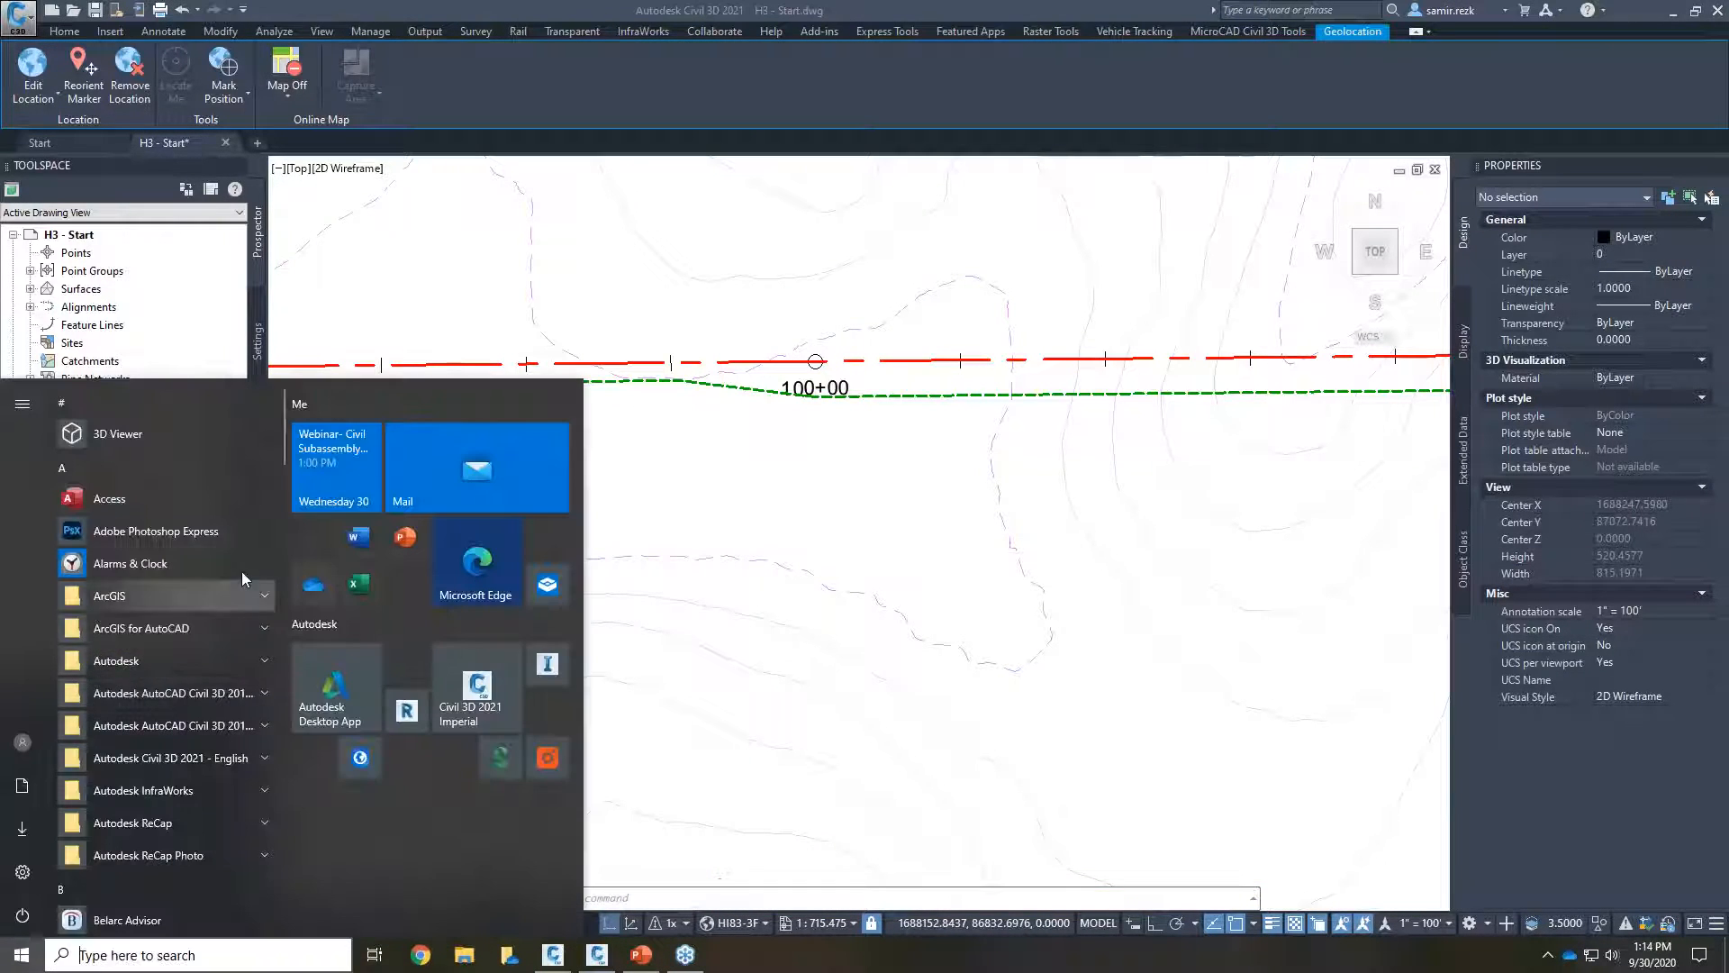
key(ctrl)
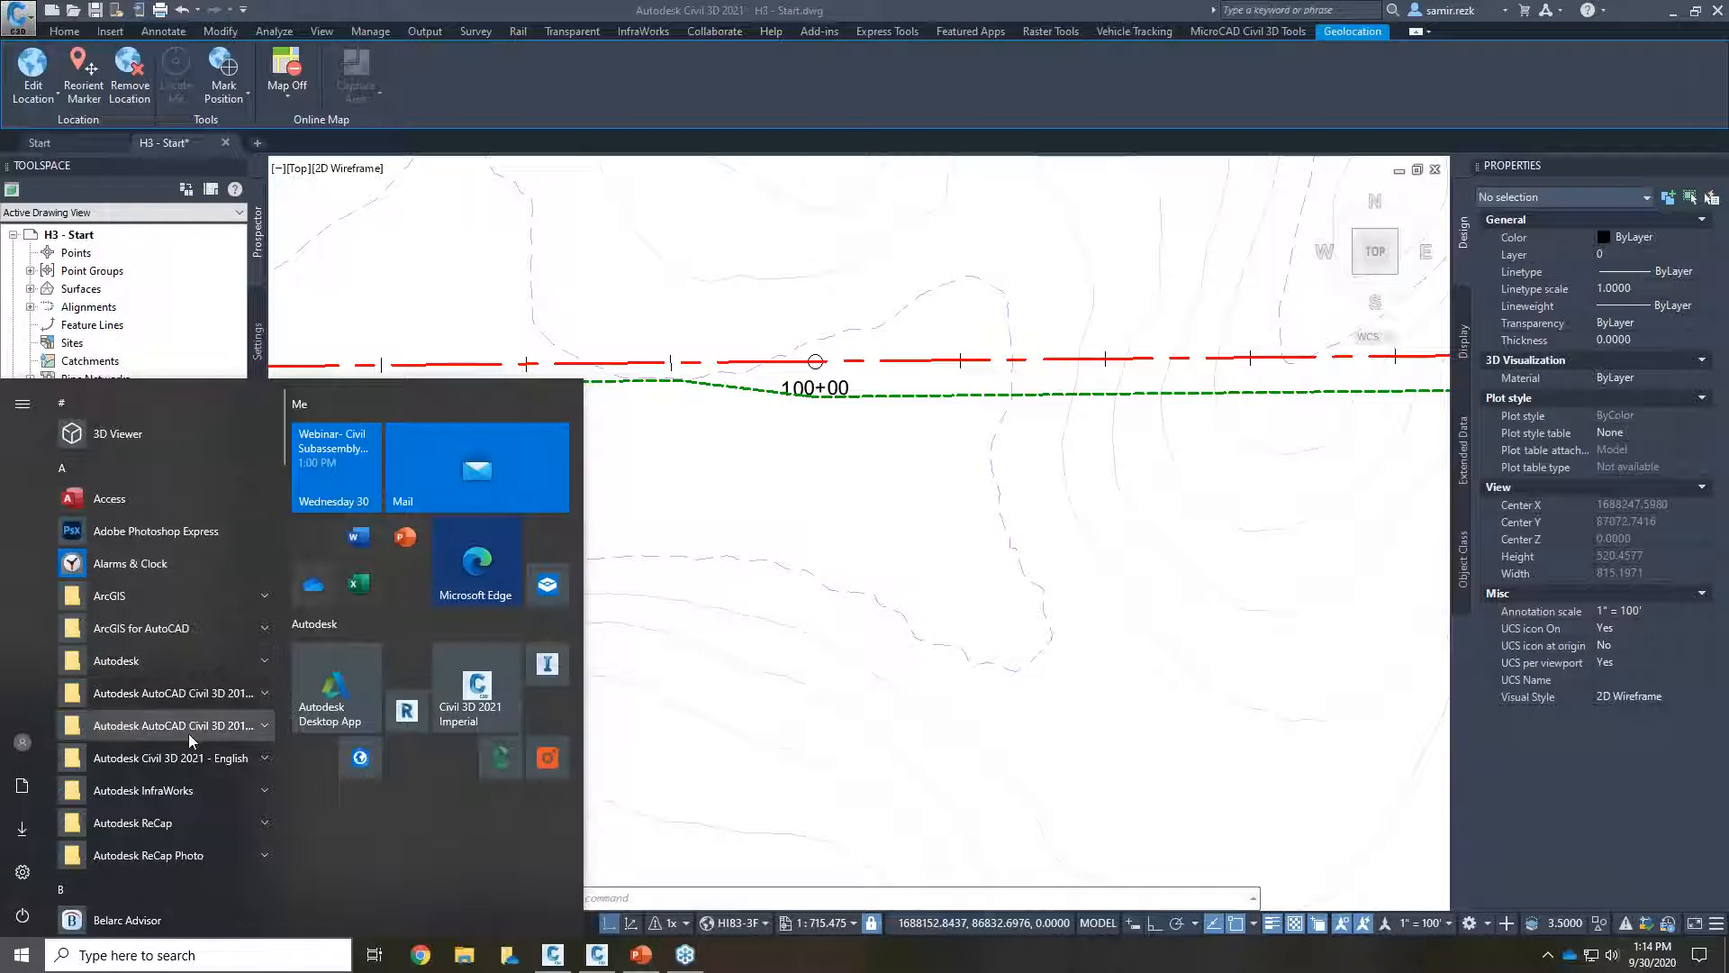
click(211, 663)
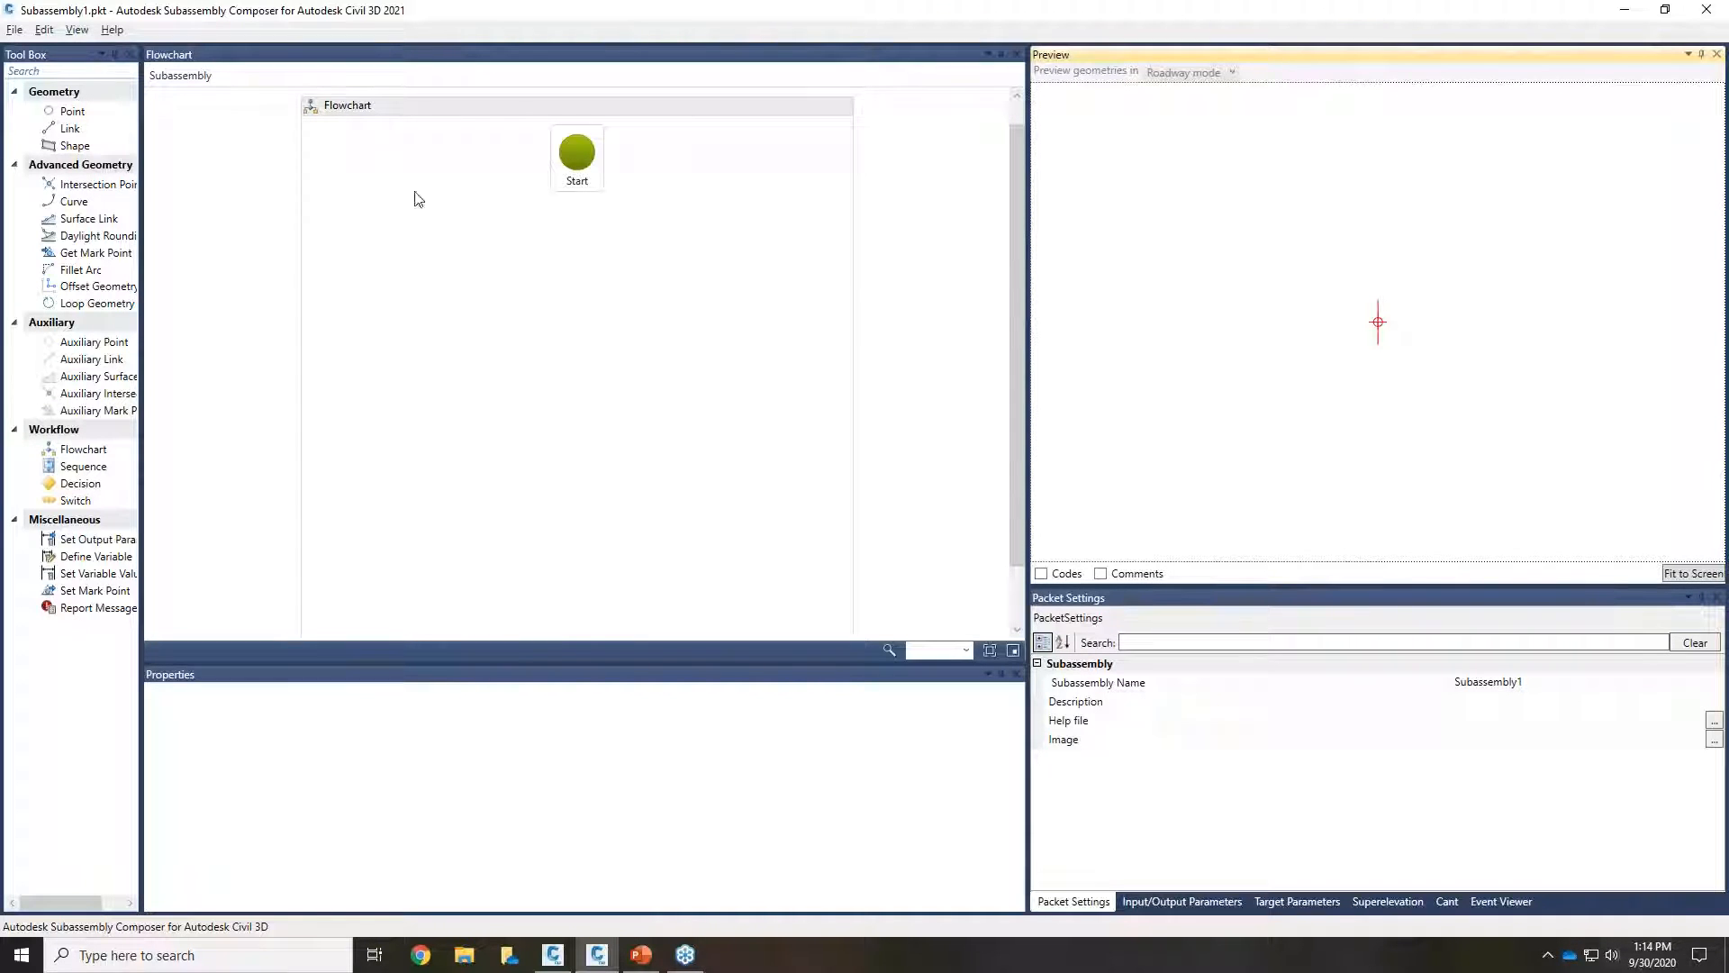
Step: Widen the Tool Box to fit its item names, and float the Flowchart panel as a widened window over the Properties area
drag(141, 144, 176, 142)
drag(838, 56, 871, 268)
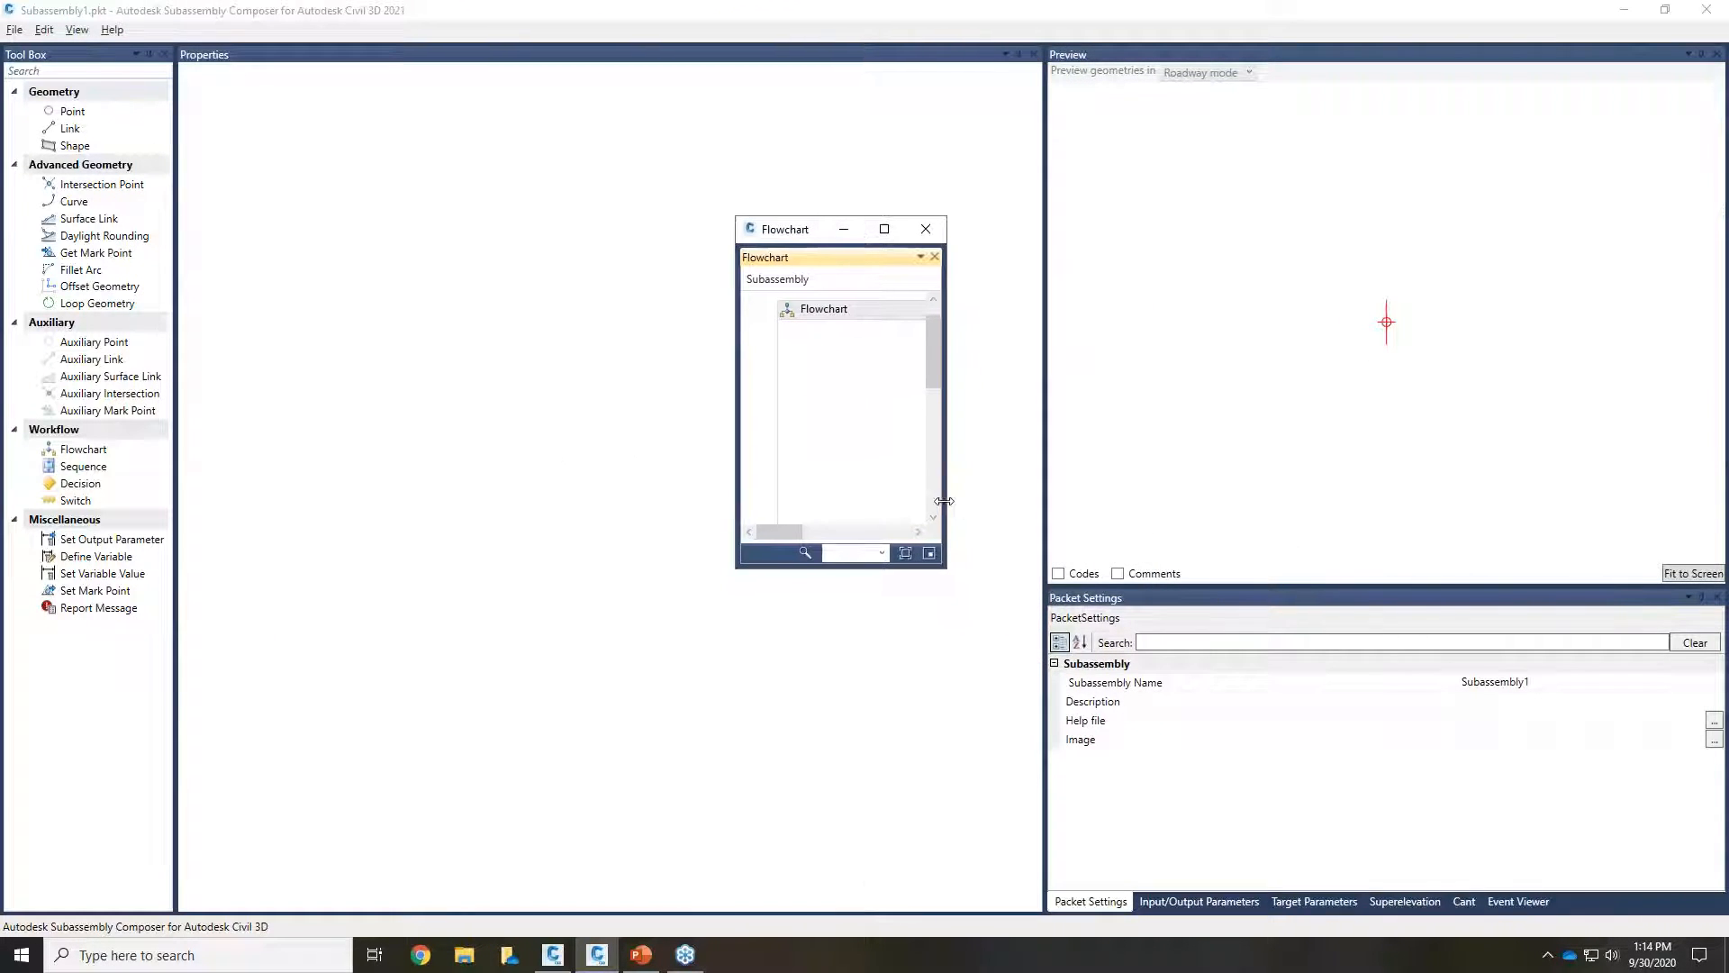
drag(944, 501, 1268, 501)
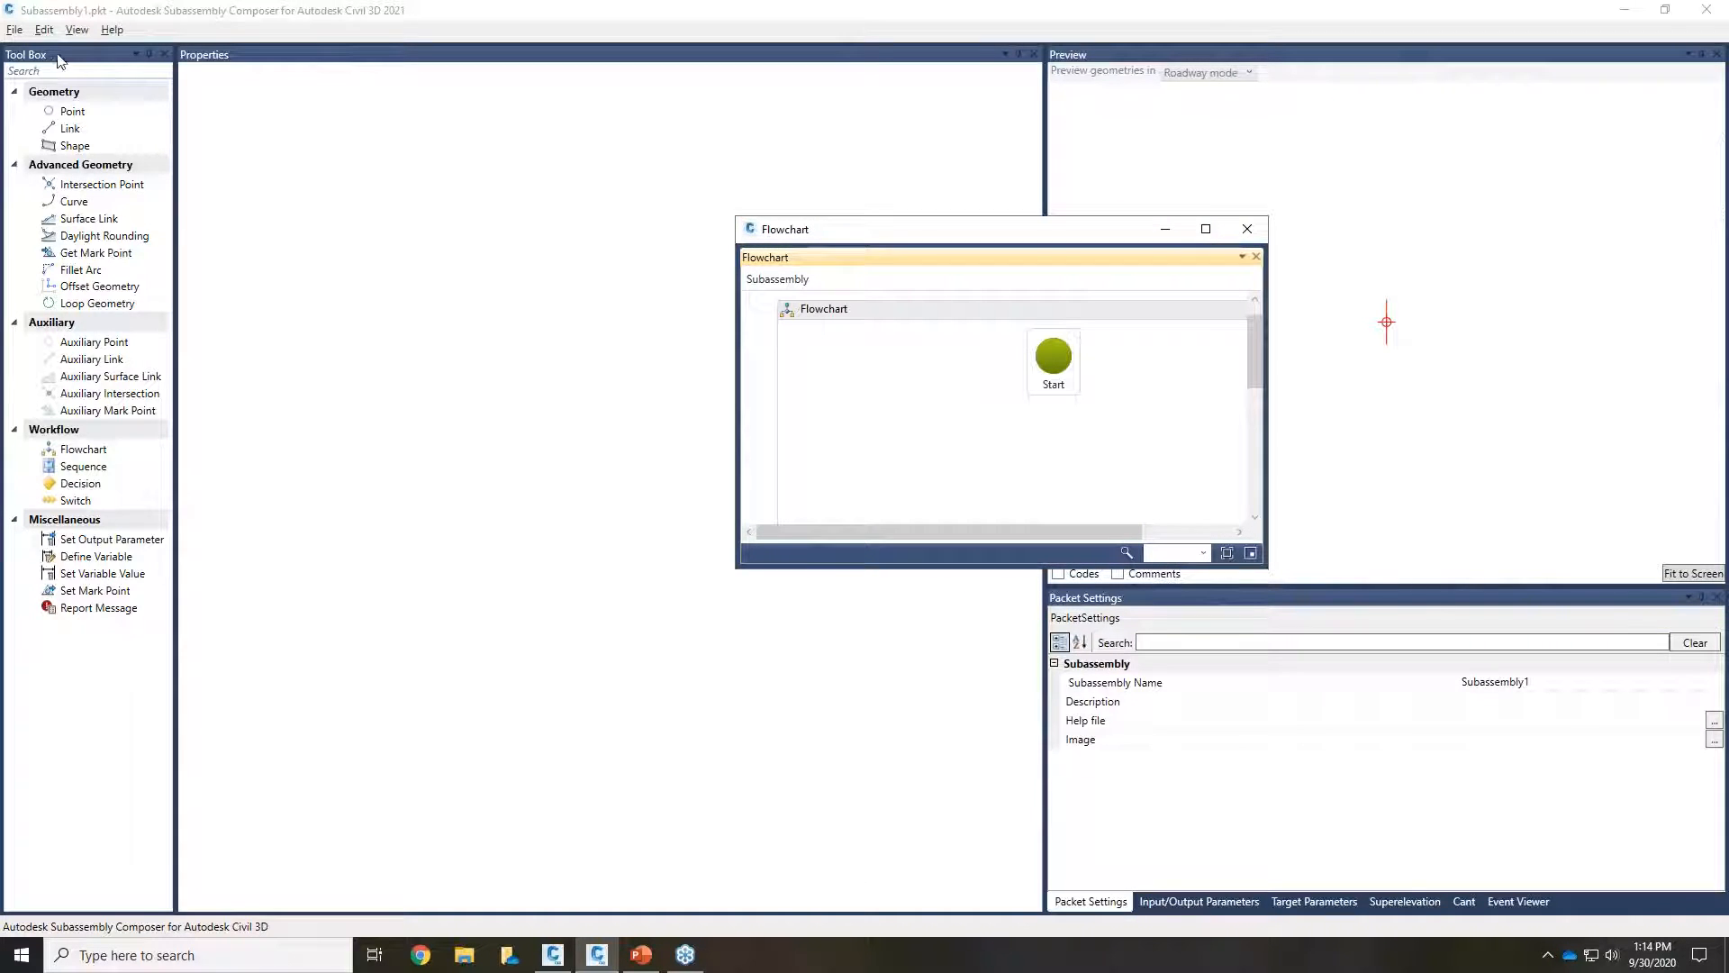
drag(63, 56, 22, 482)
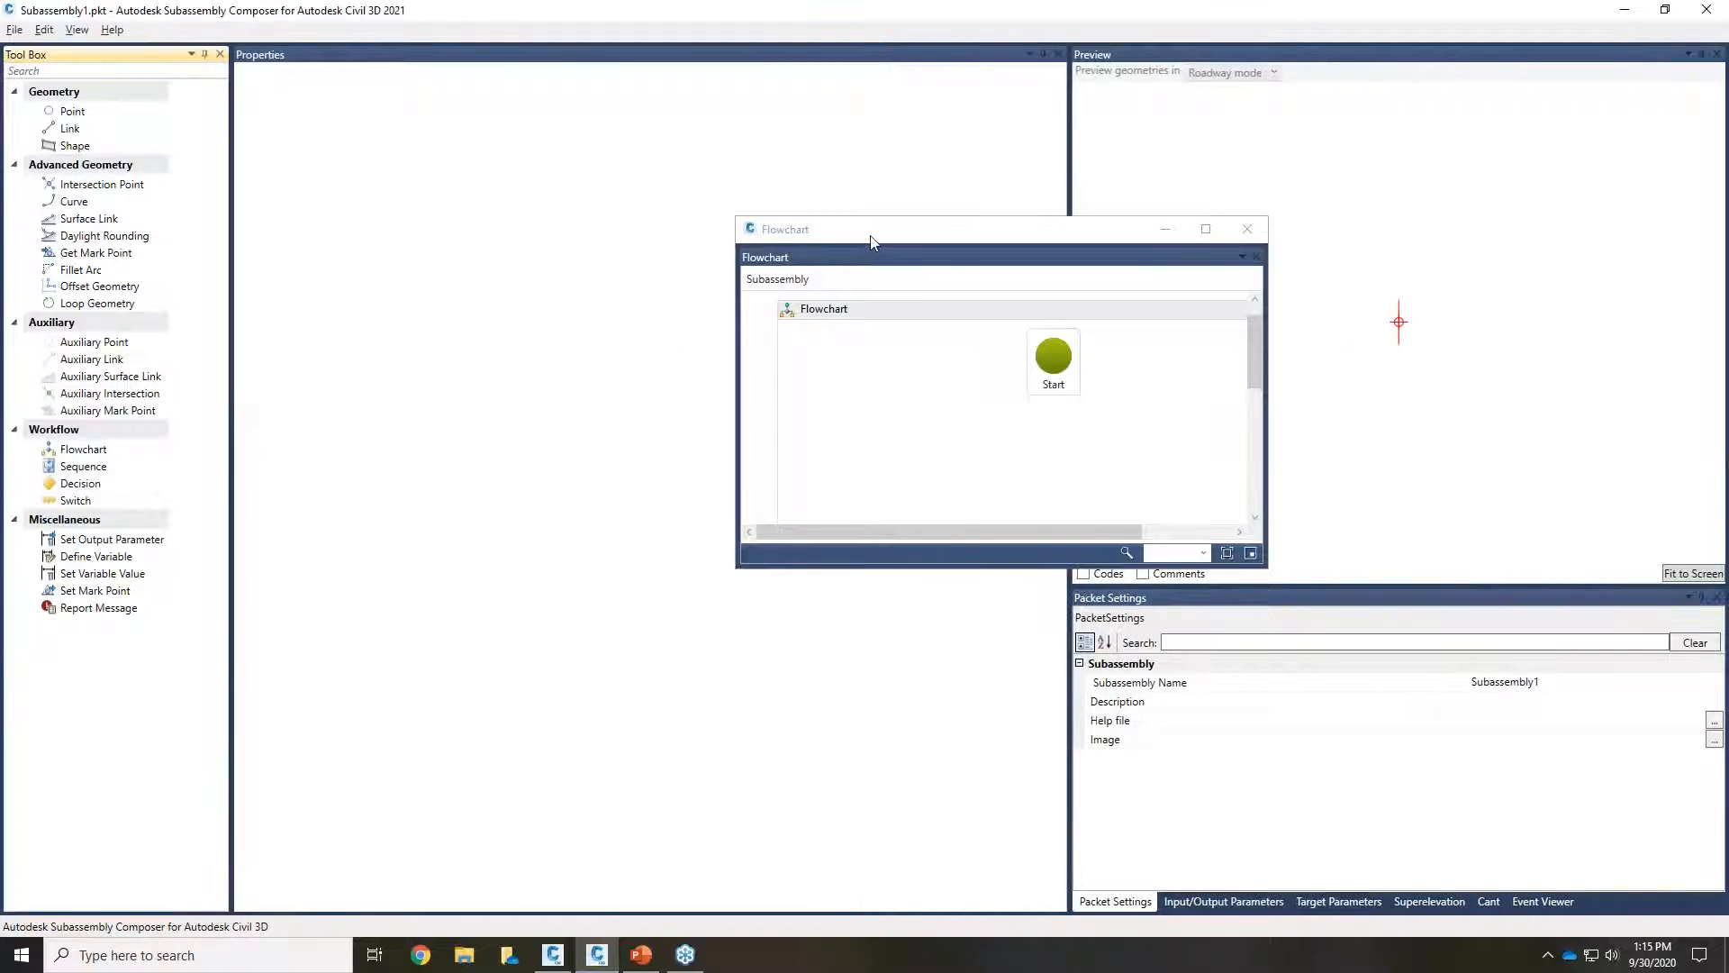
drag(870, 240, 525, 223)
Step: Undock the Packet Settings and Preview panels as separate floating windows
click(1123, 594)
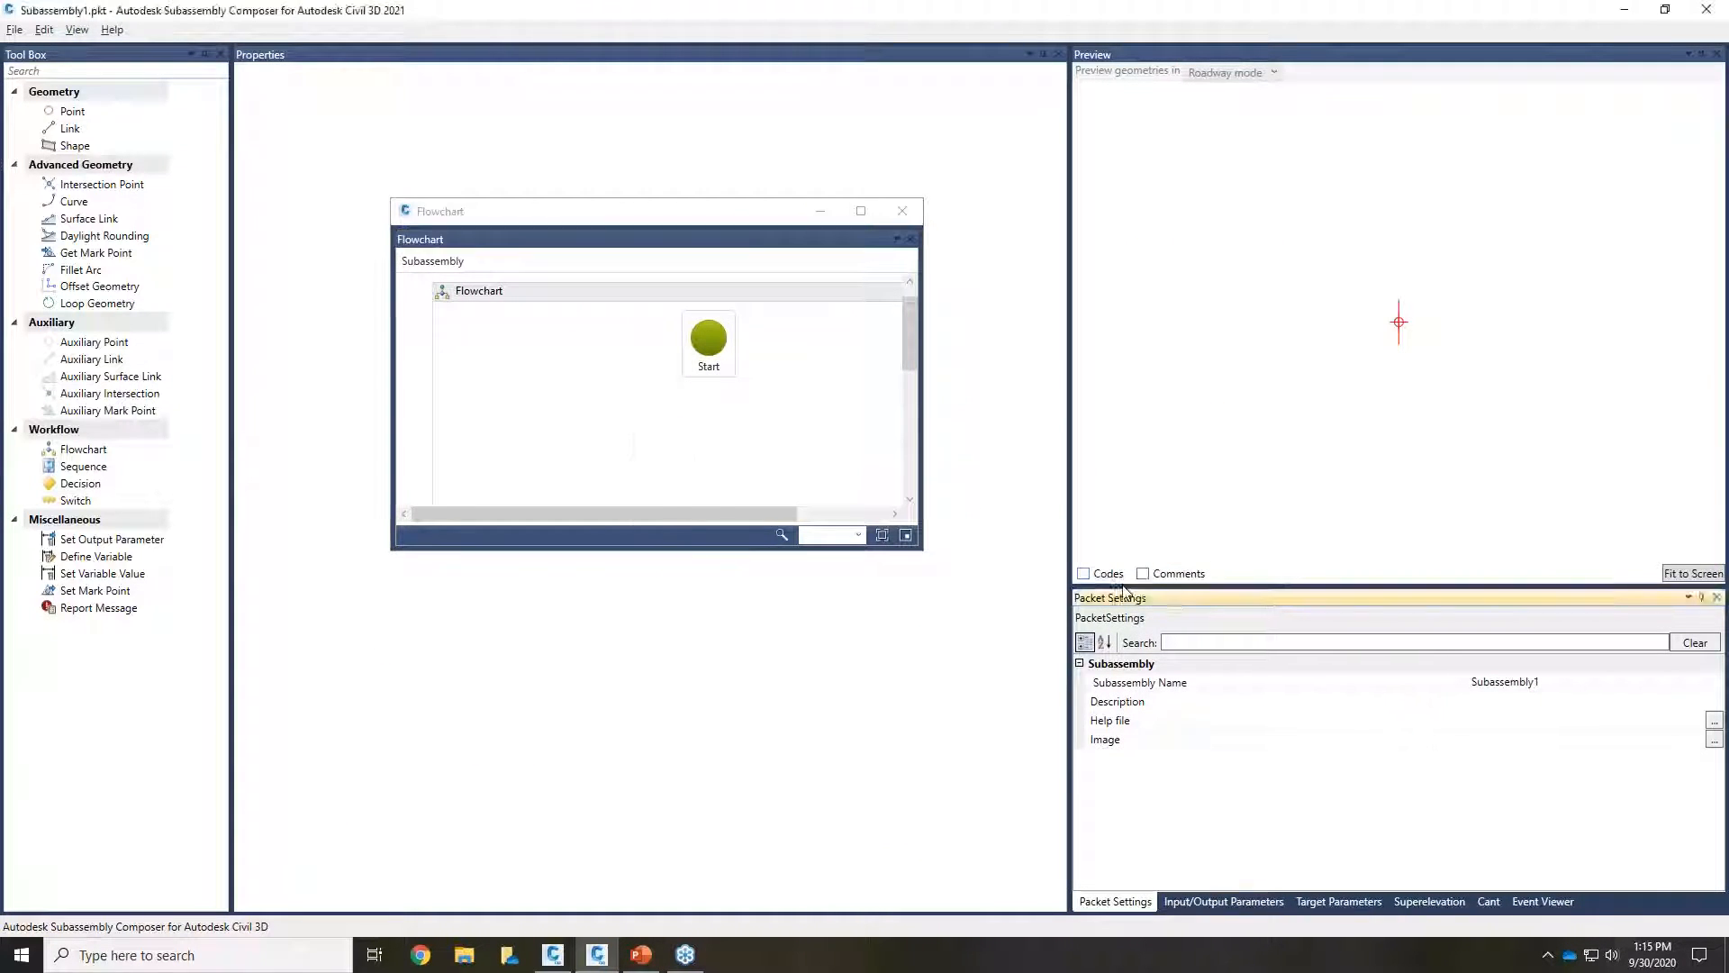
drag(1124, 594, 1026, 422)
drag(1127, 51, 1229, 199)
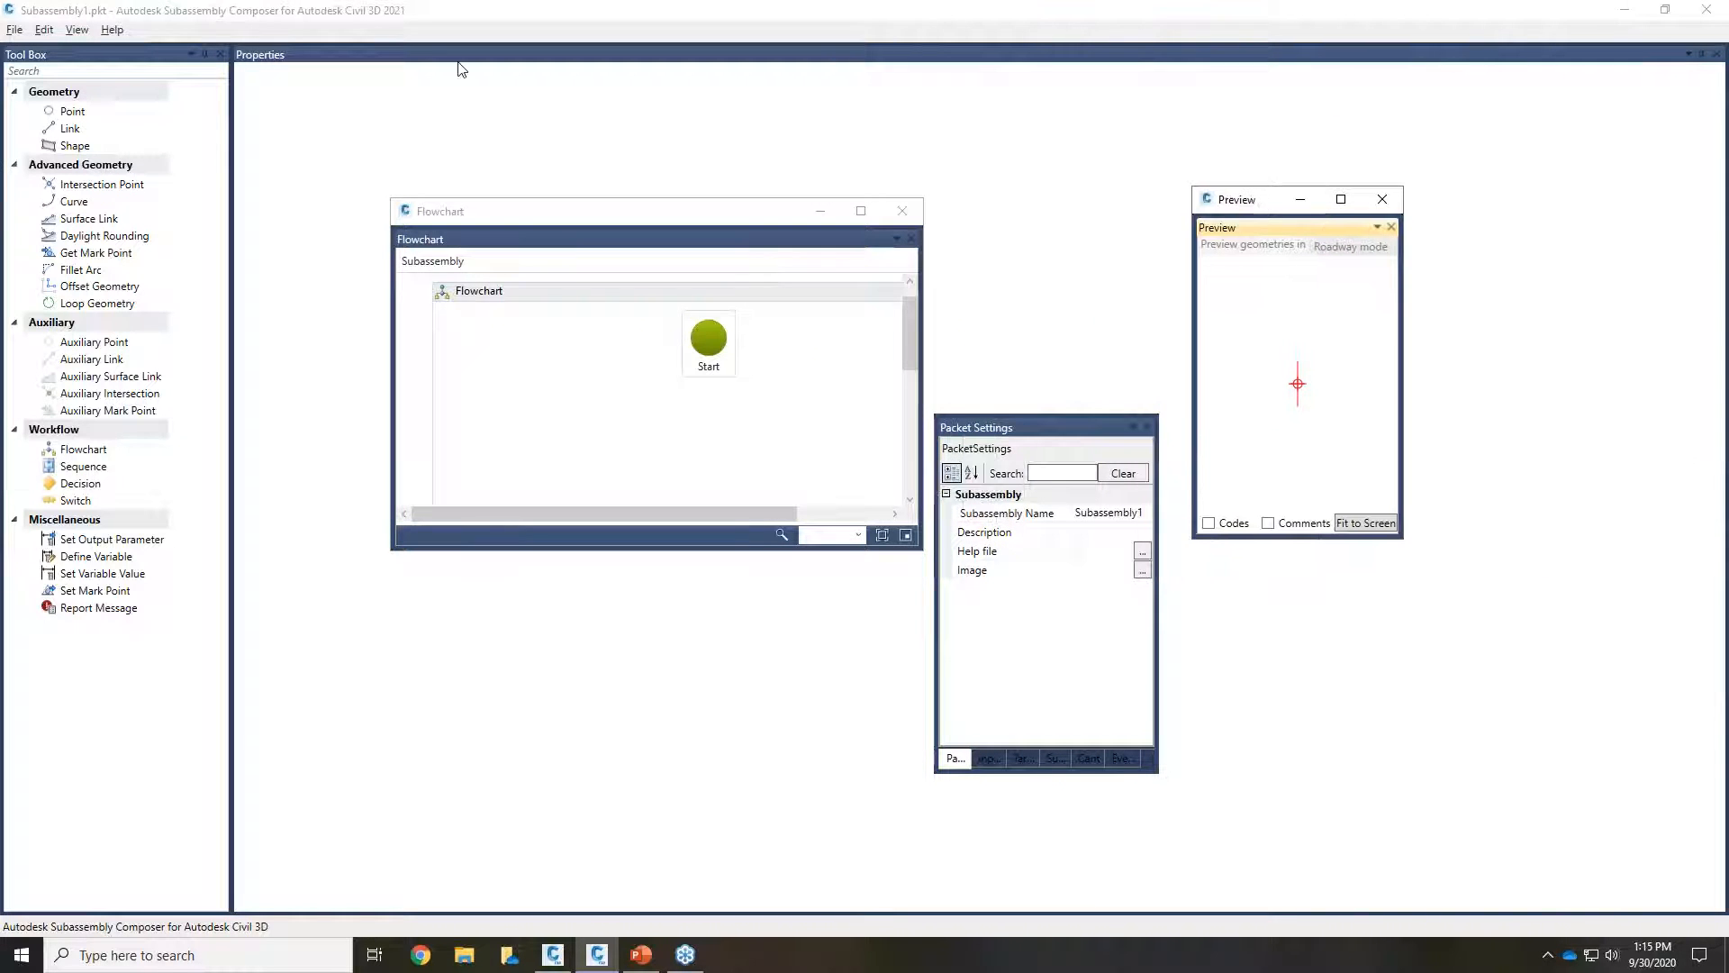
Step: Restore the default panel layout and widen the Tool Box until its item names fit
click(77, 30)
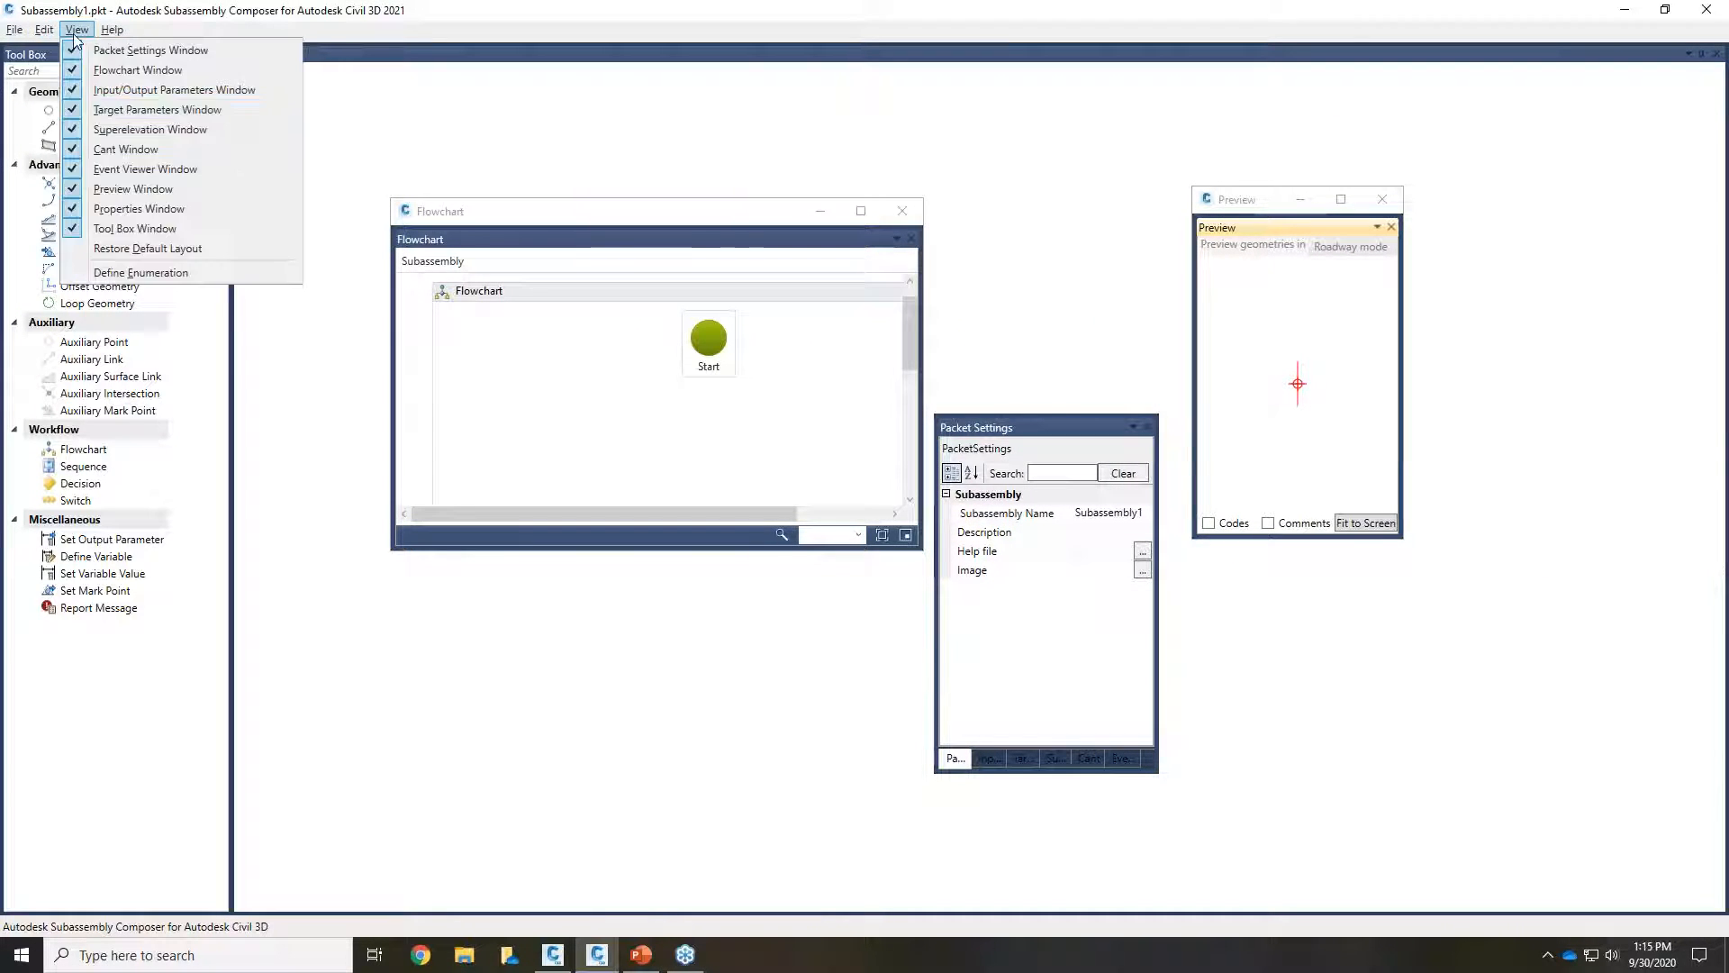
click(151, 252)
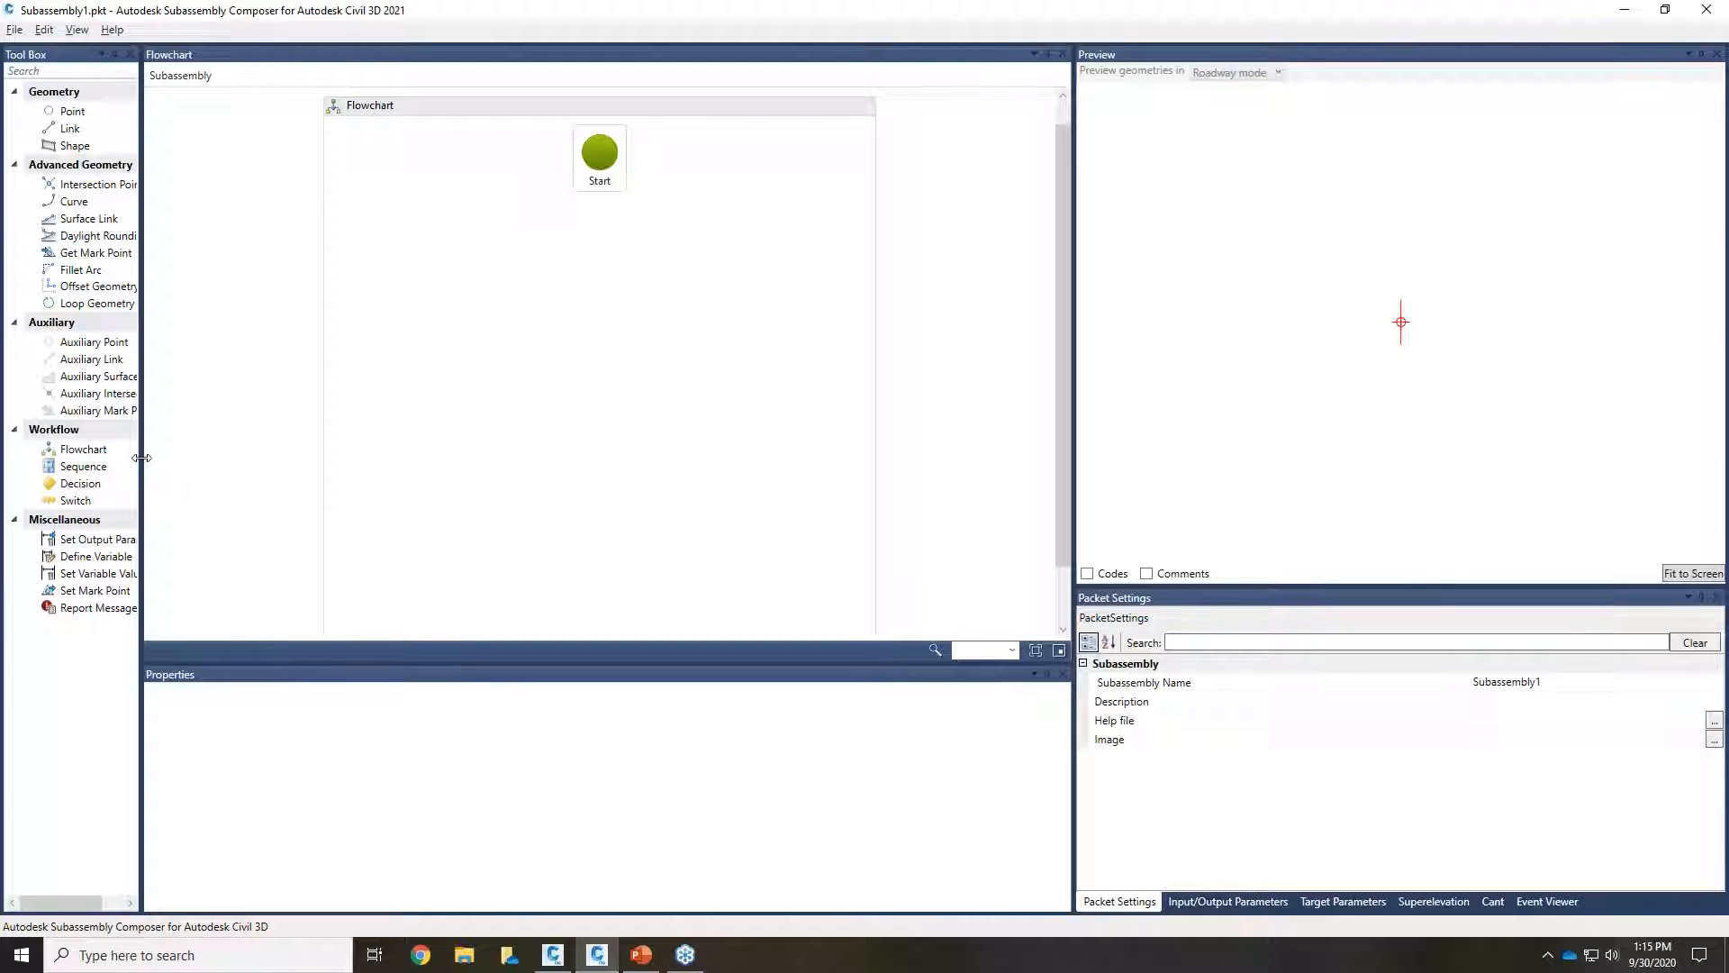
drag(142, 457, 182, 457)
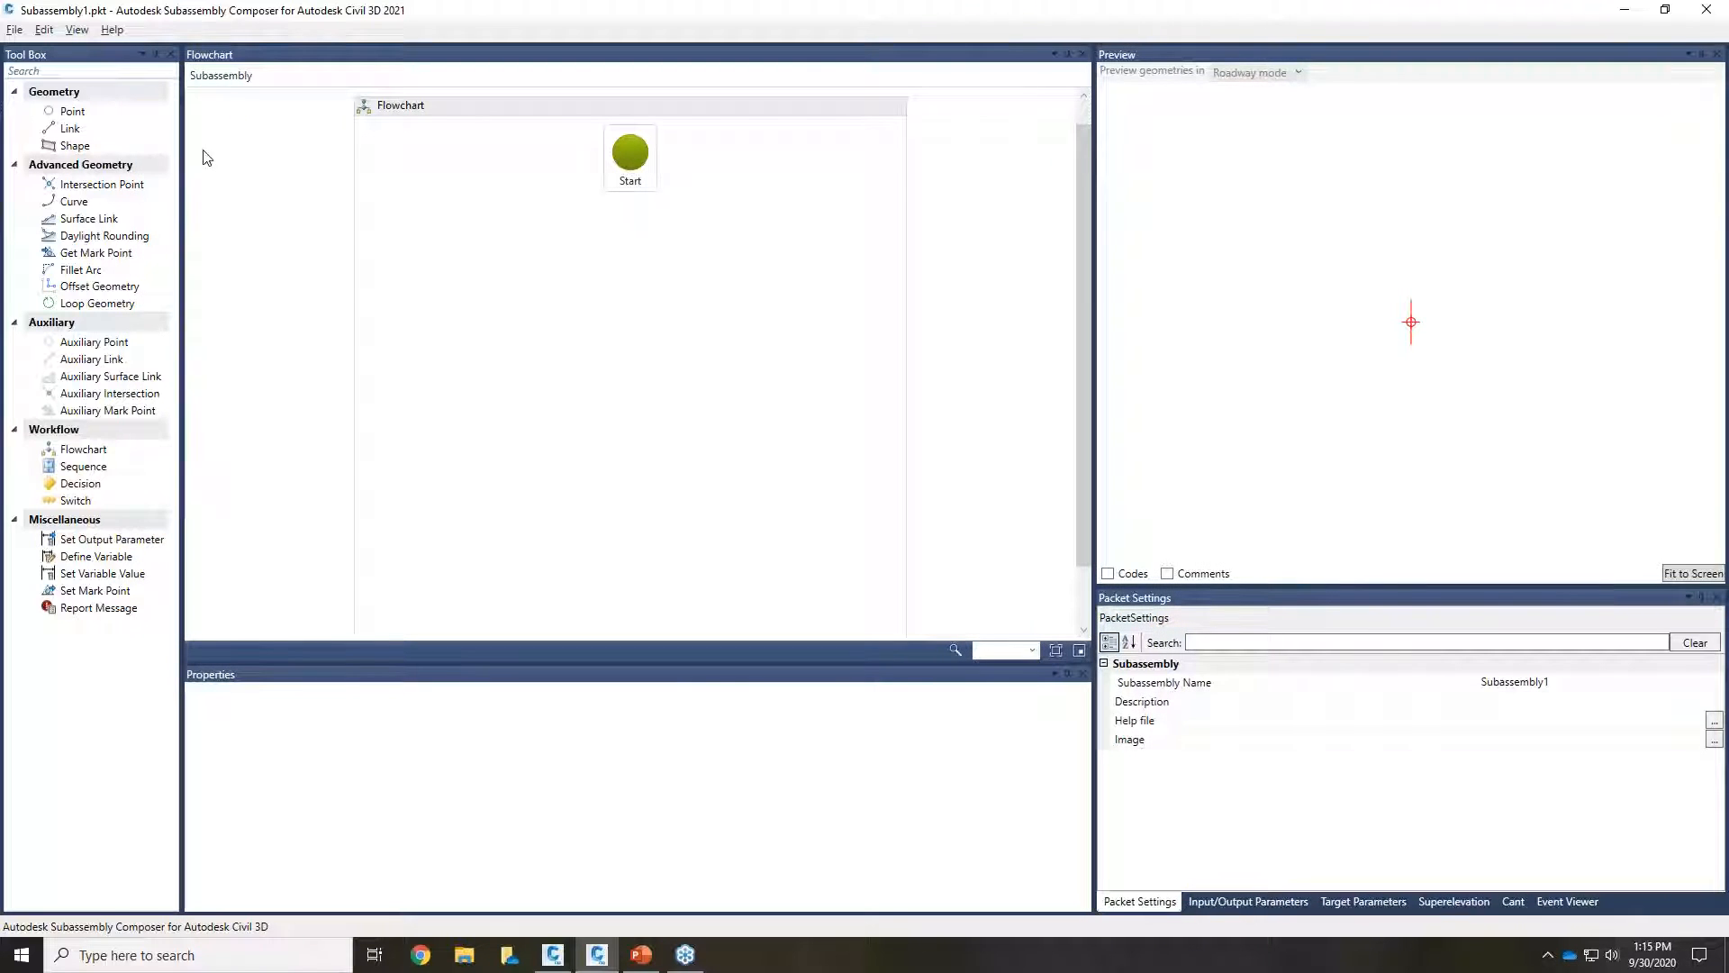
Step: Add a Point directly beneath Start in the flowchart and make the Properties panel taller
click(64, 114)
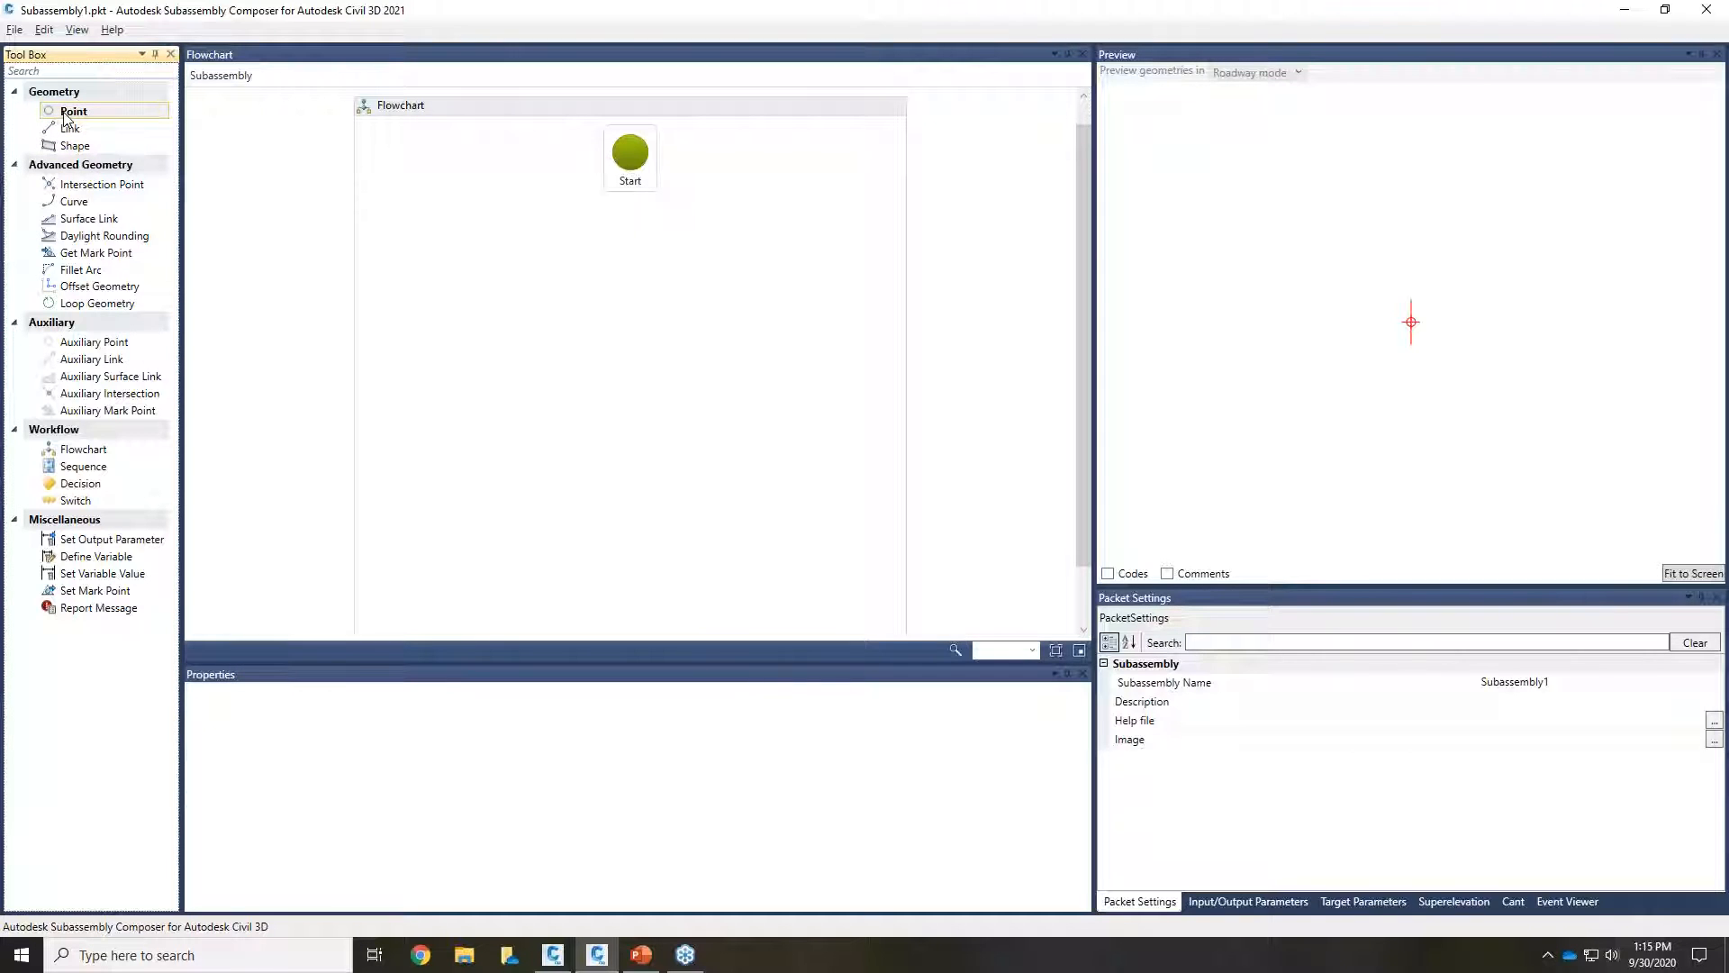
drag(64, 114, 628, 263)
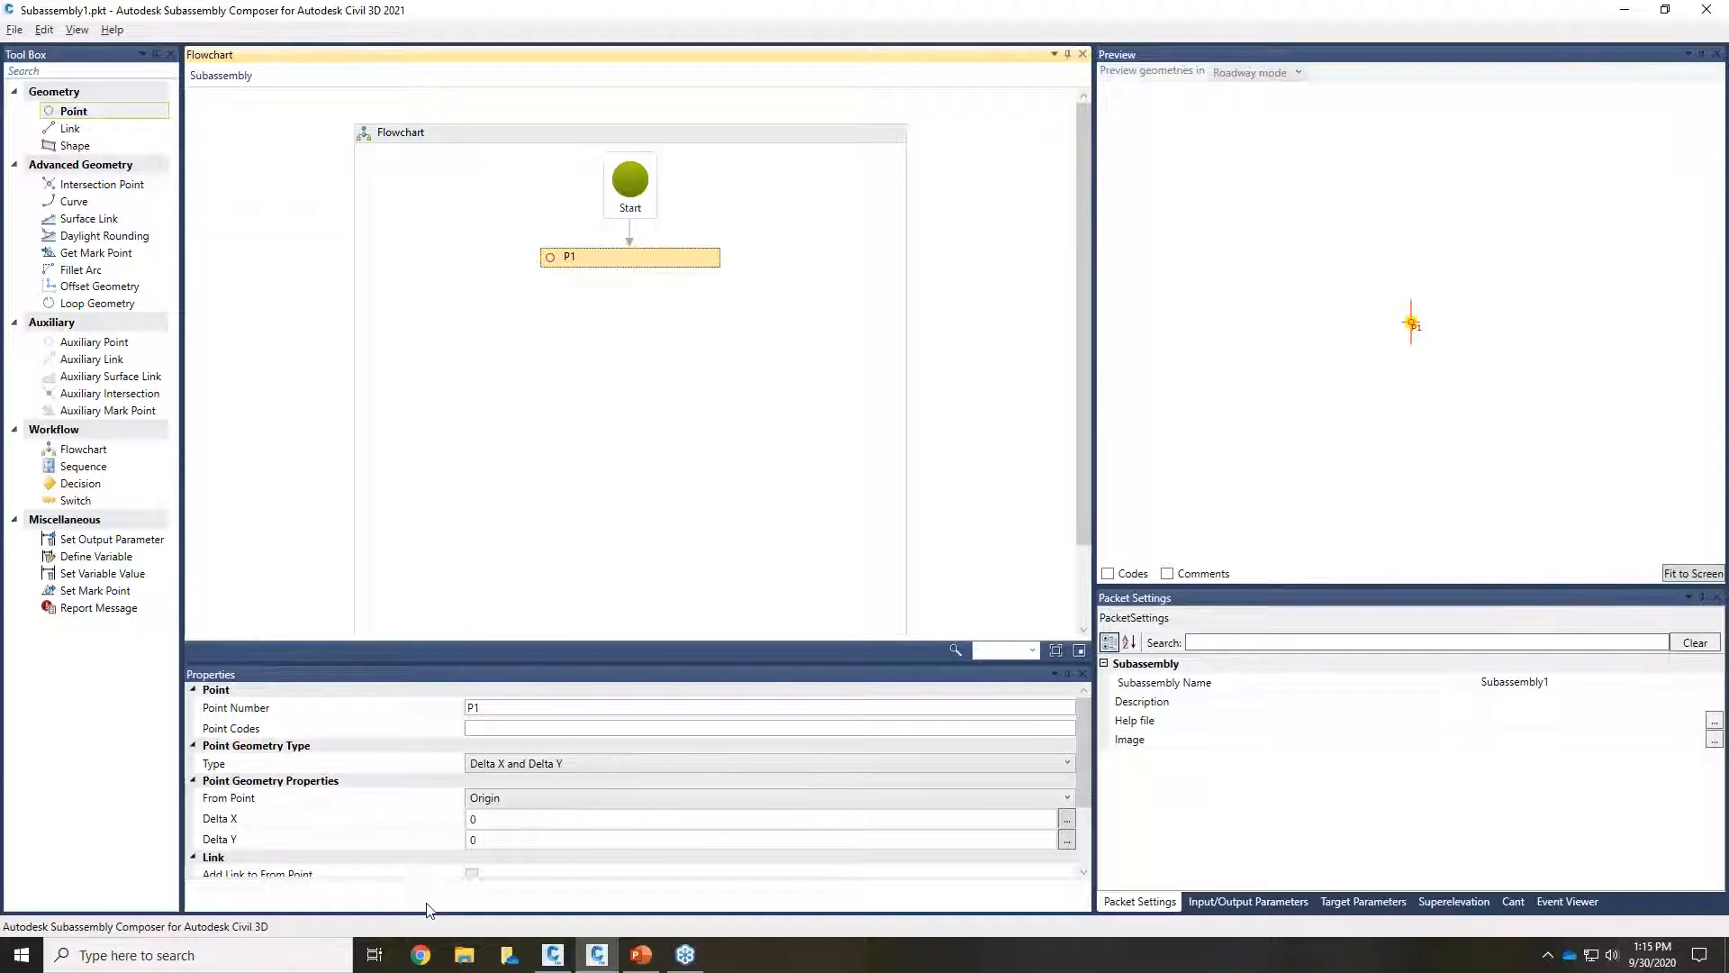
drag(520, 664, 522, 586)
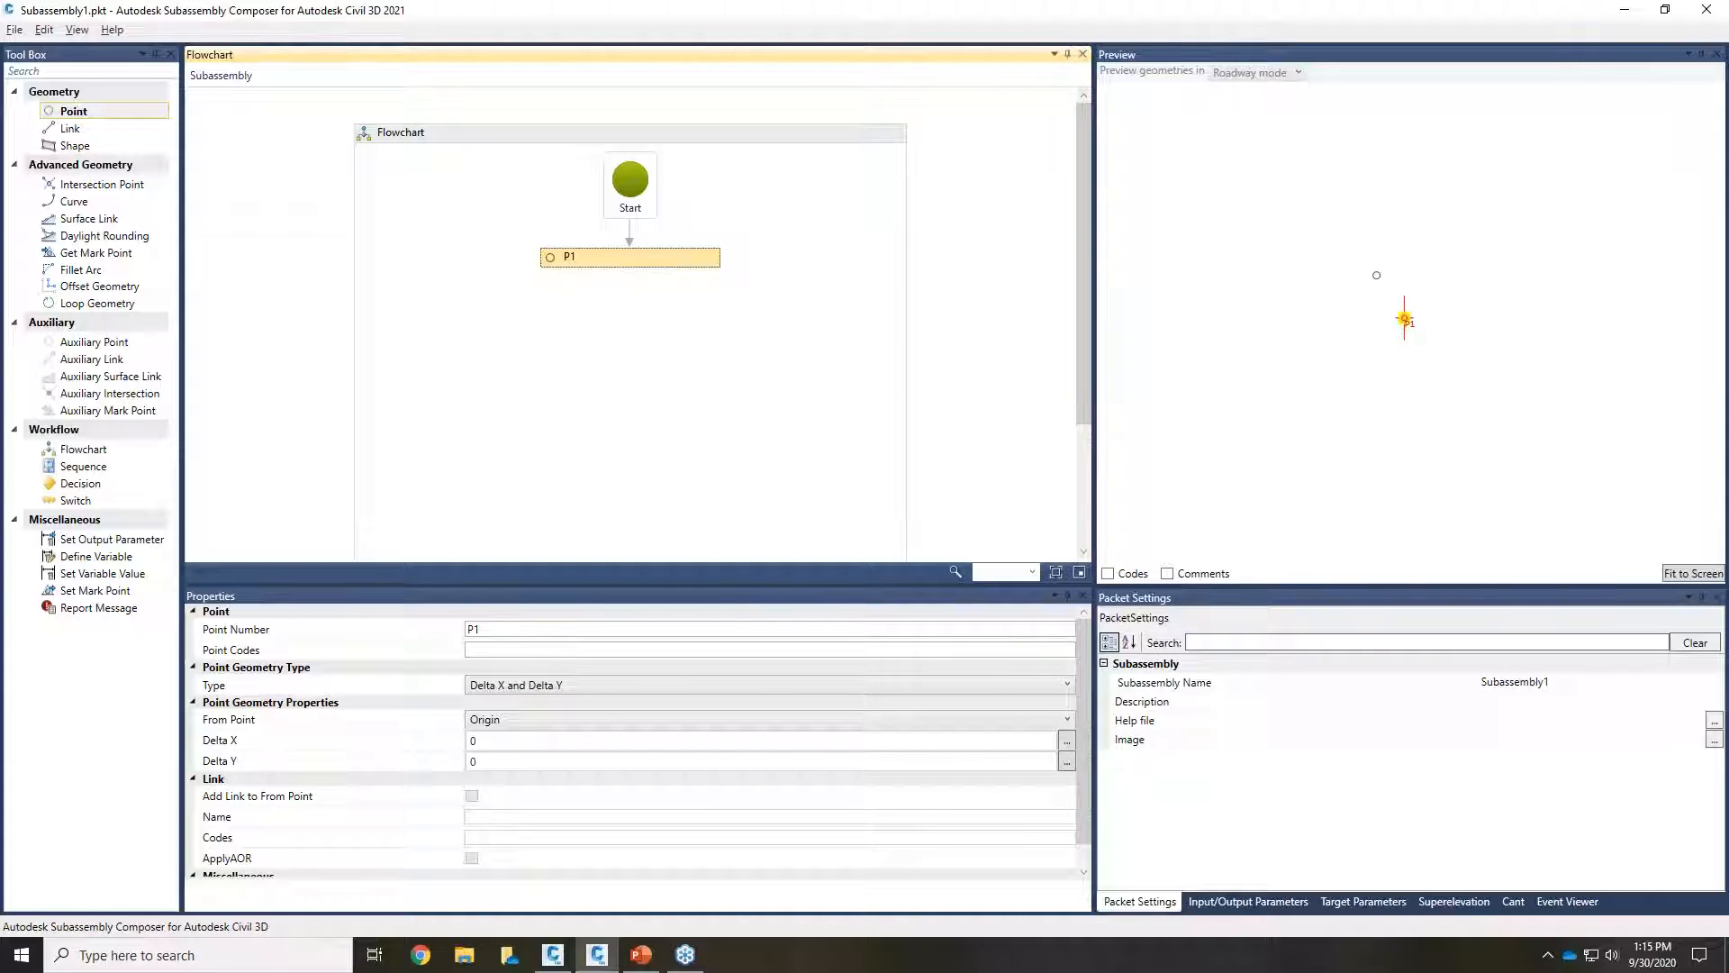
Step: Review the preview modes and P1's number, codes and geometry types, keeping Roadway mode and Delta X and Delta Y
click(1254, 80)
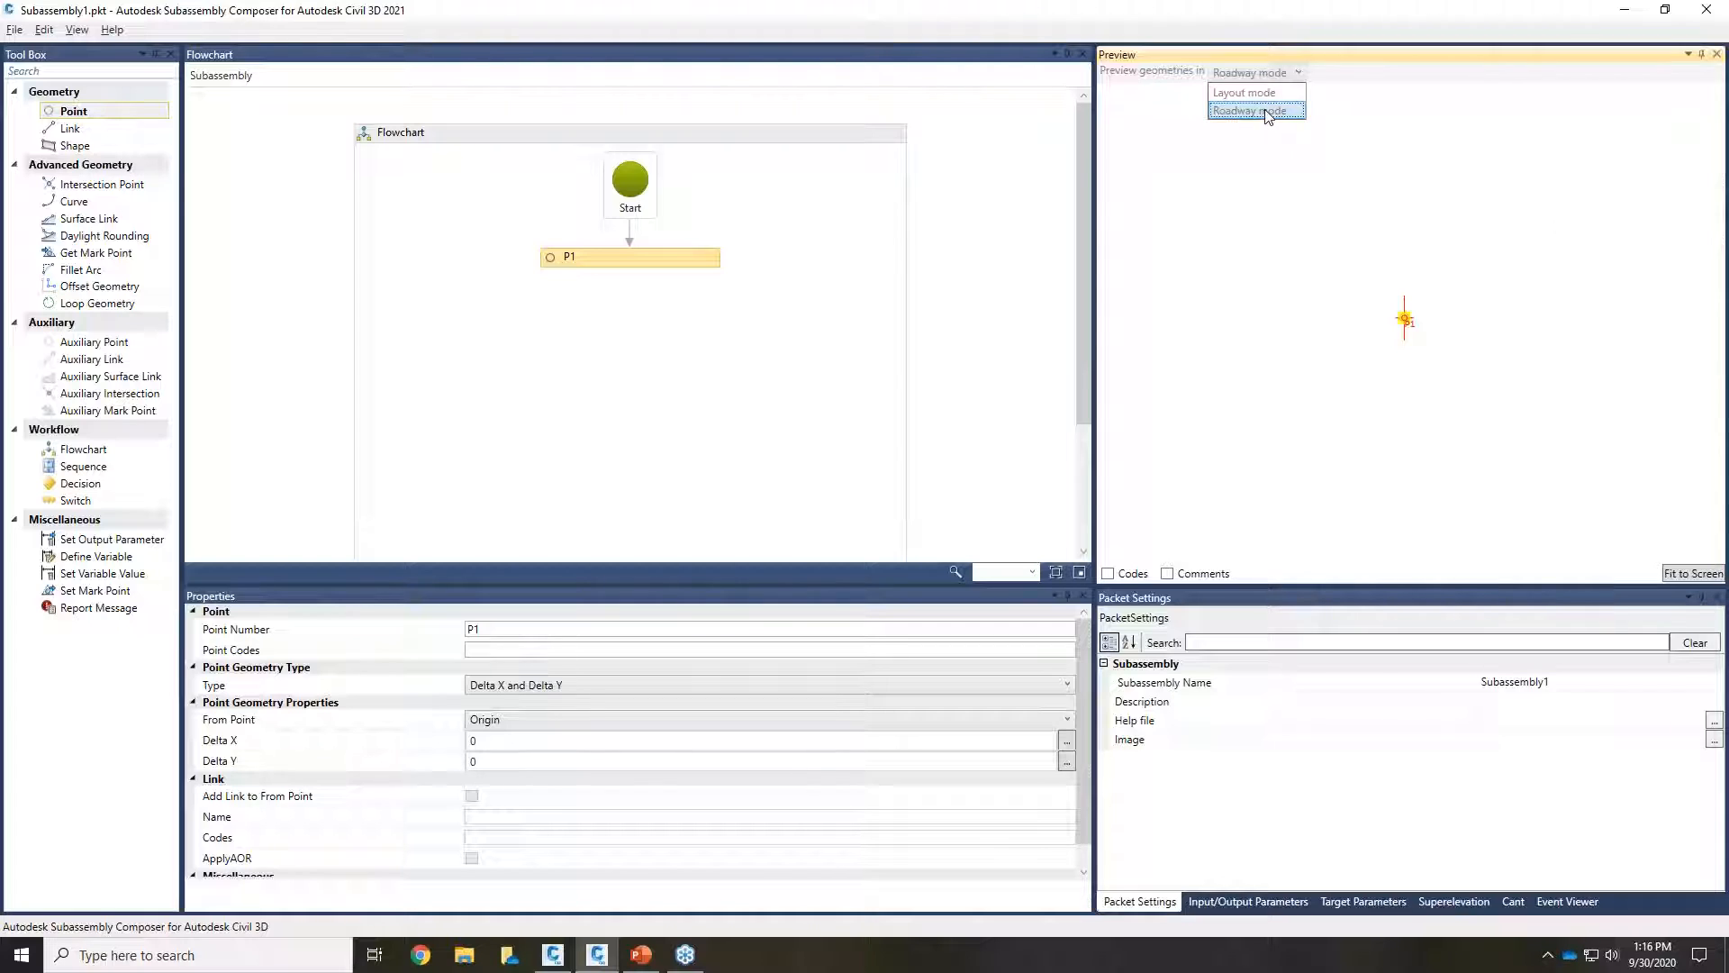
click(1265, 111)
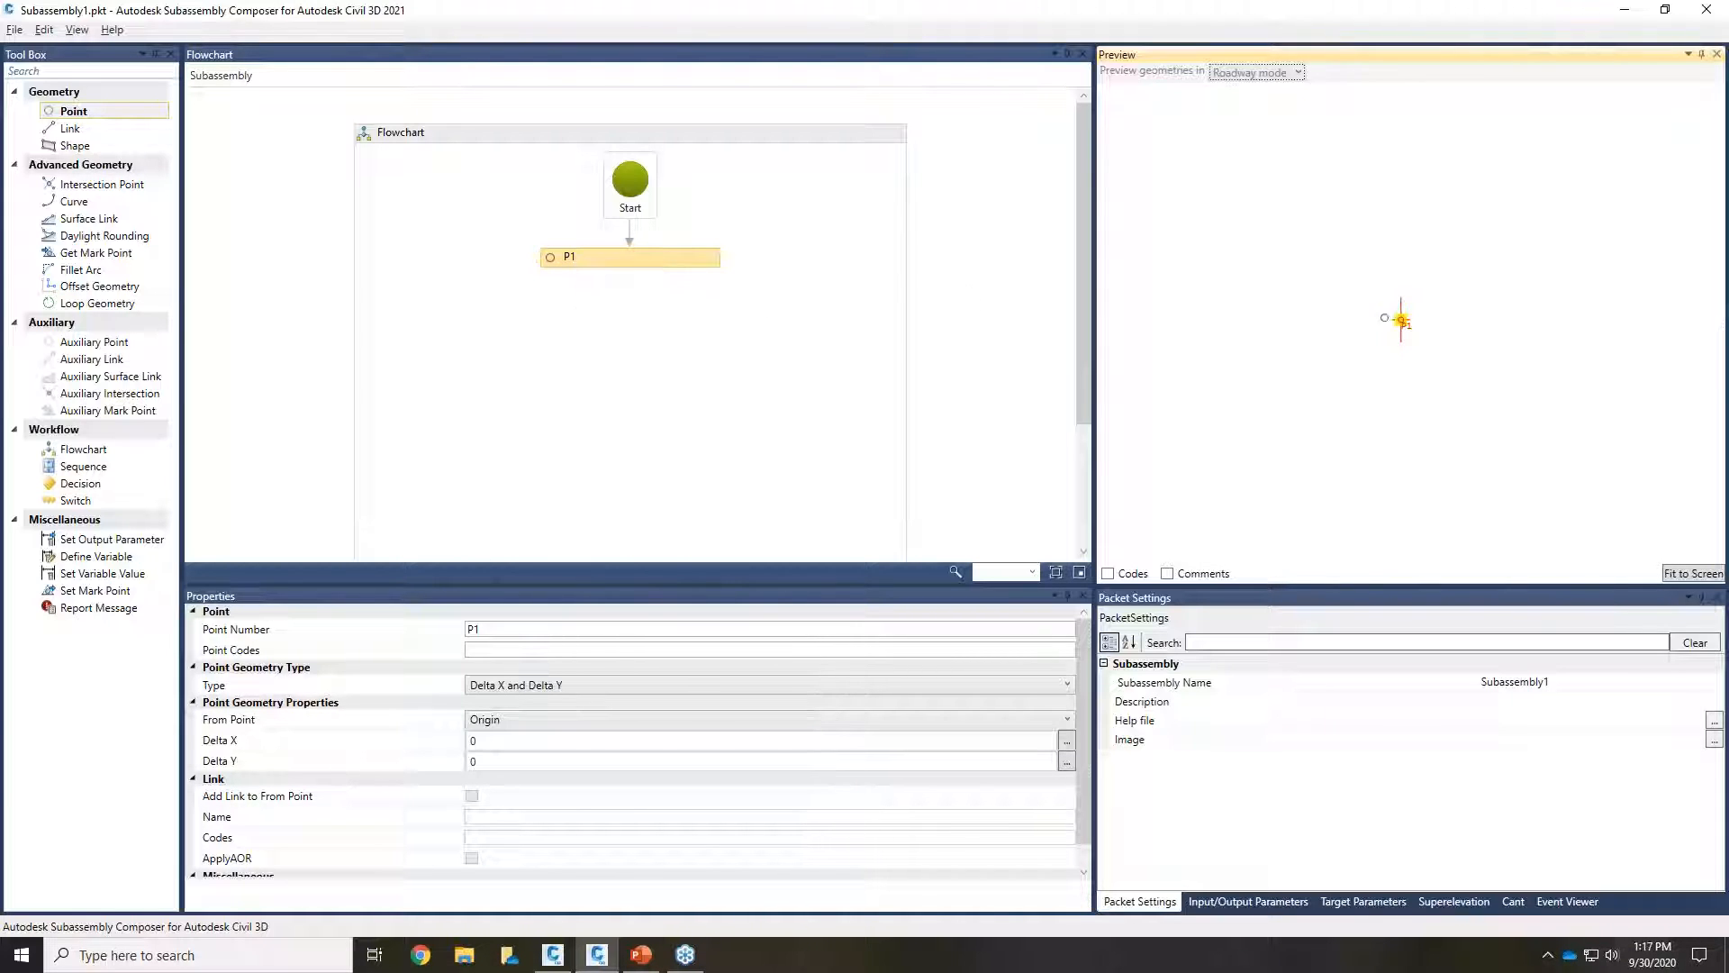
click(488, 628)
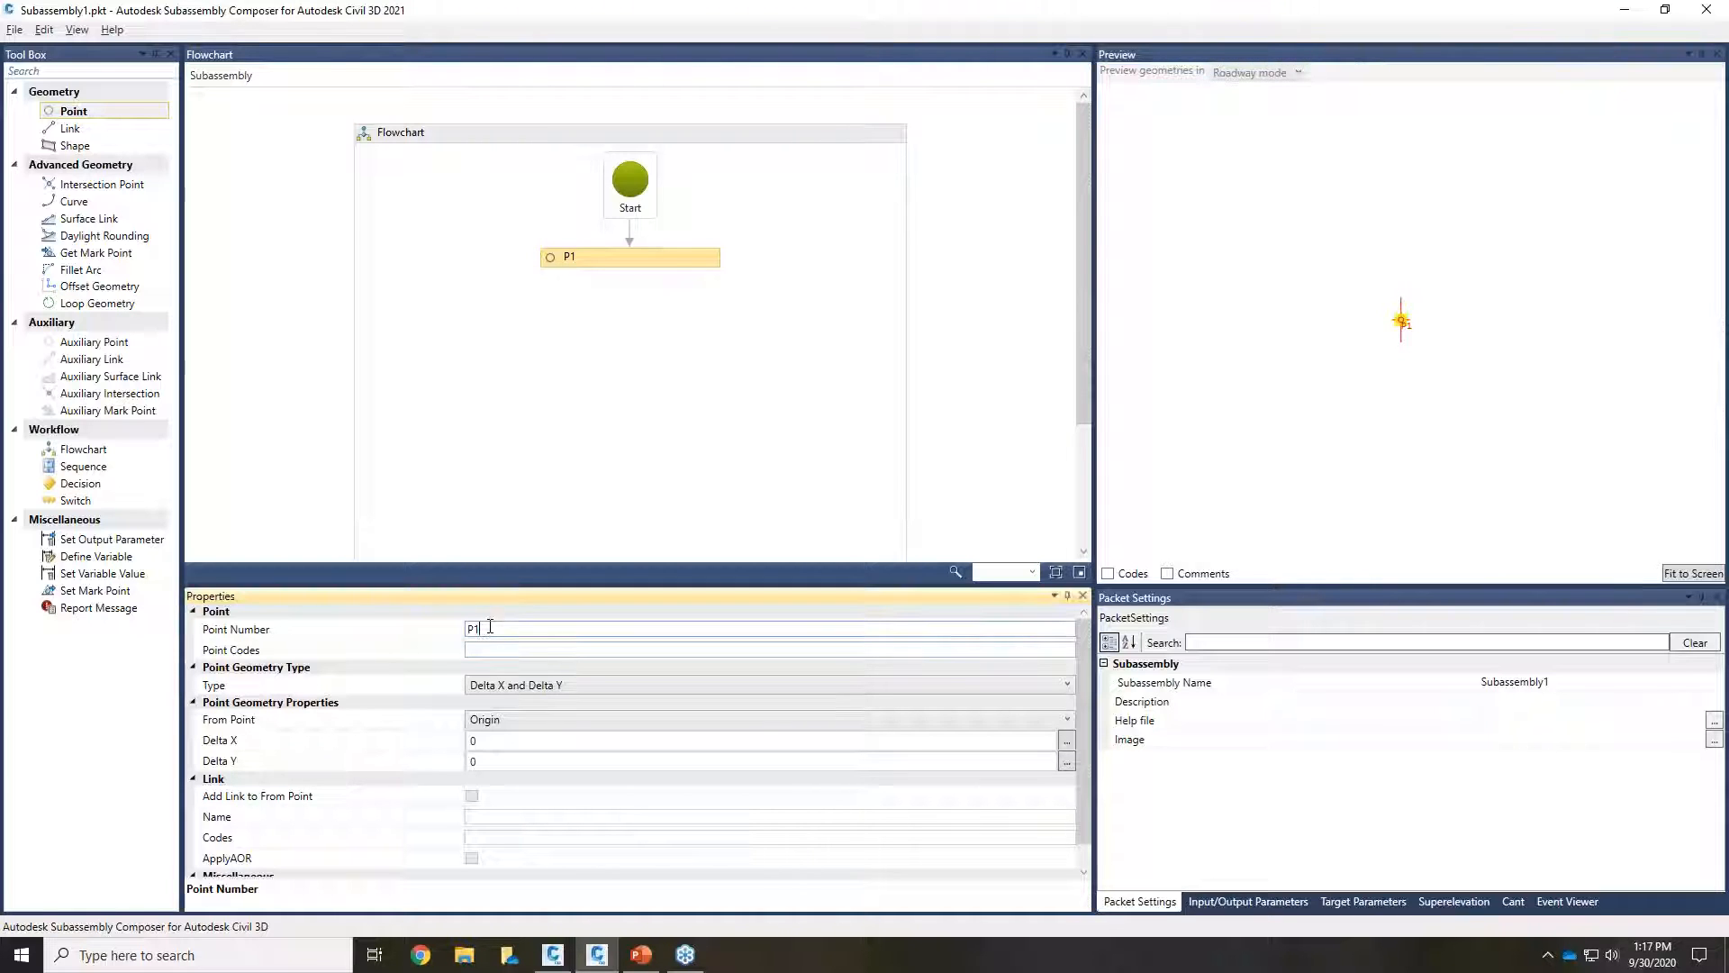
click(232, 651)
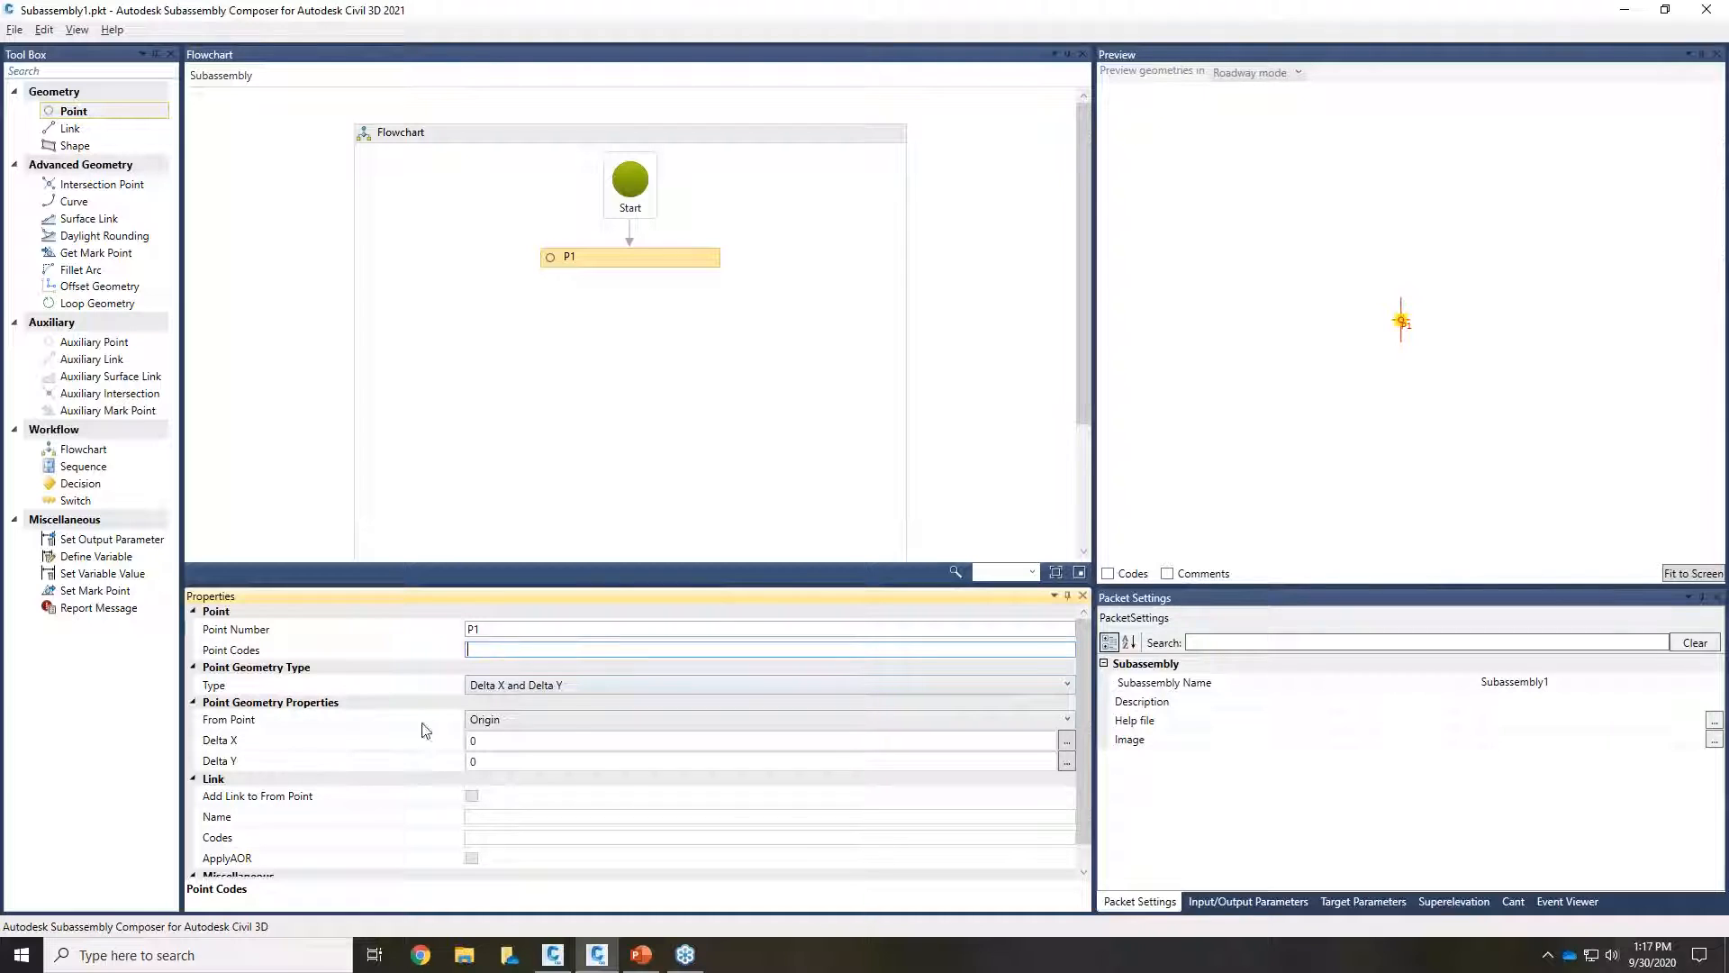
click(503, 687)
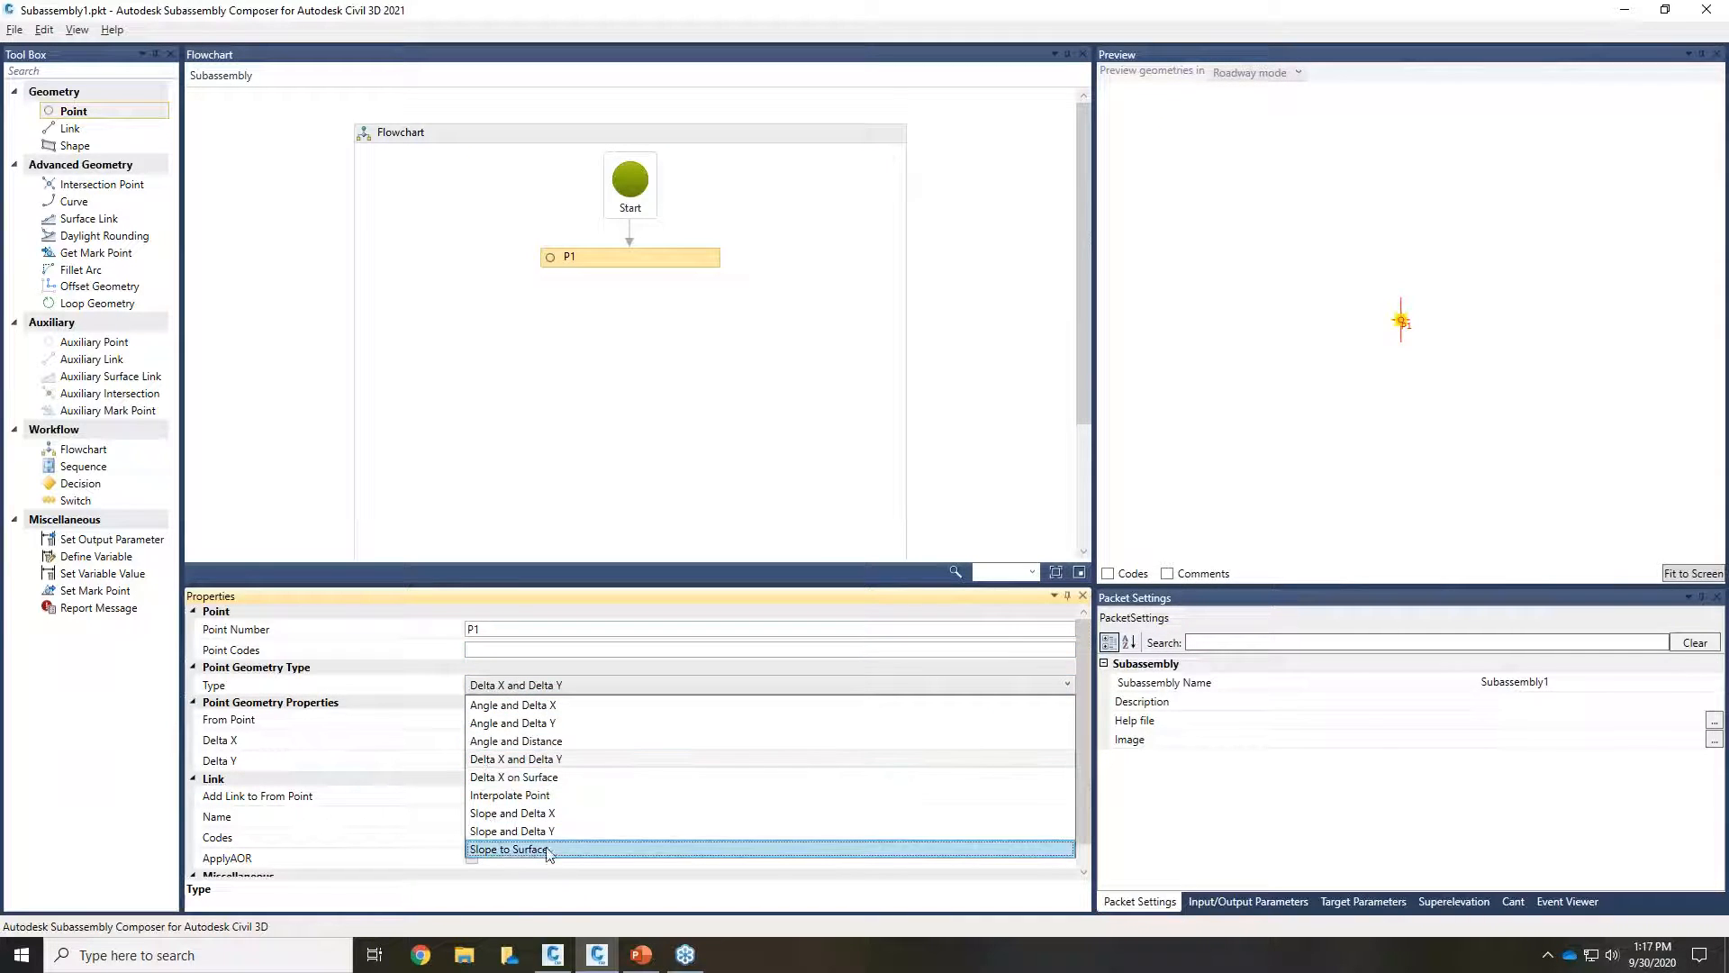
click(507, 763)
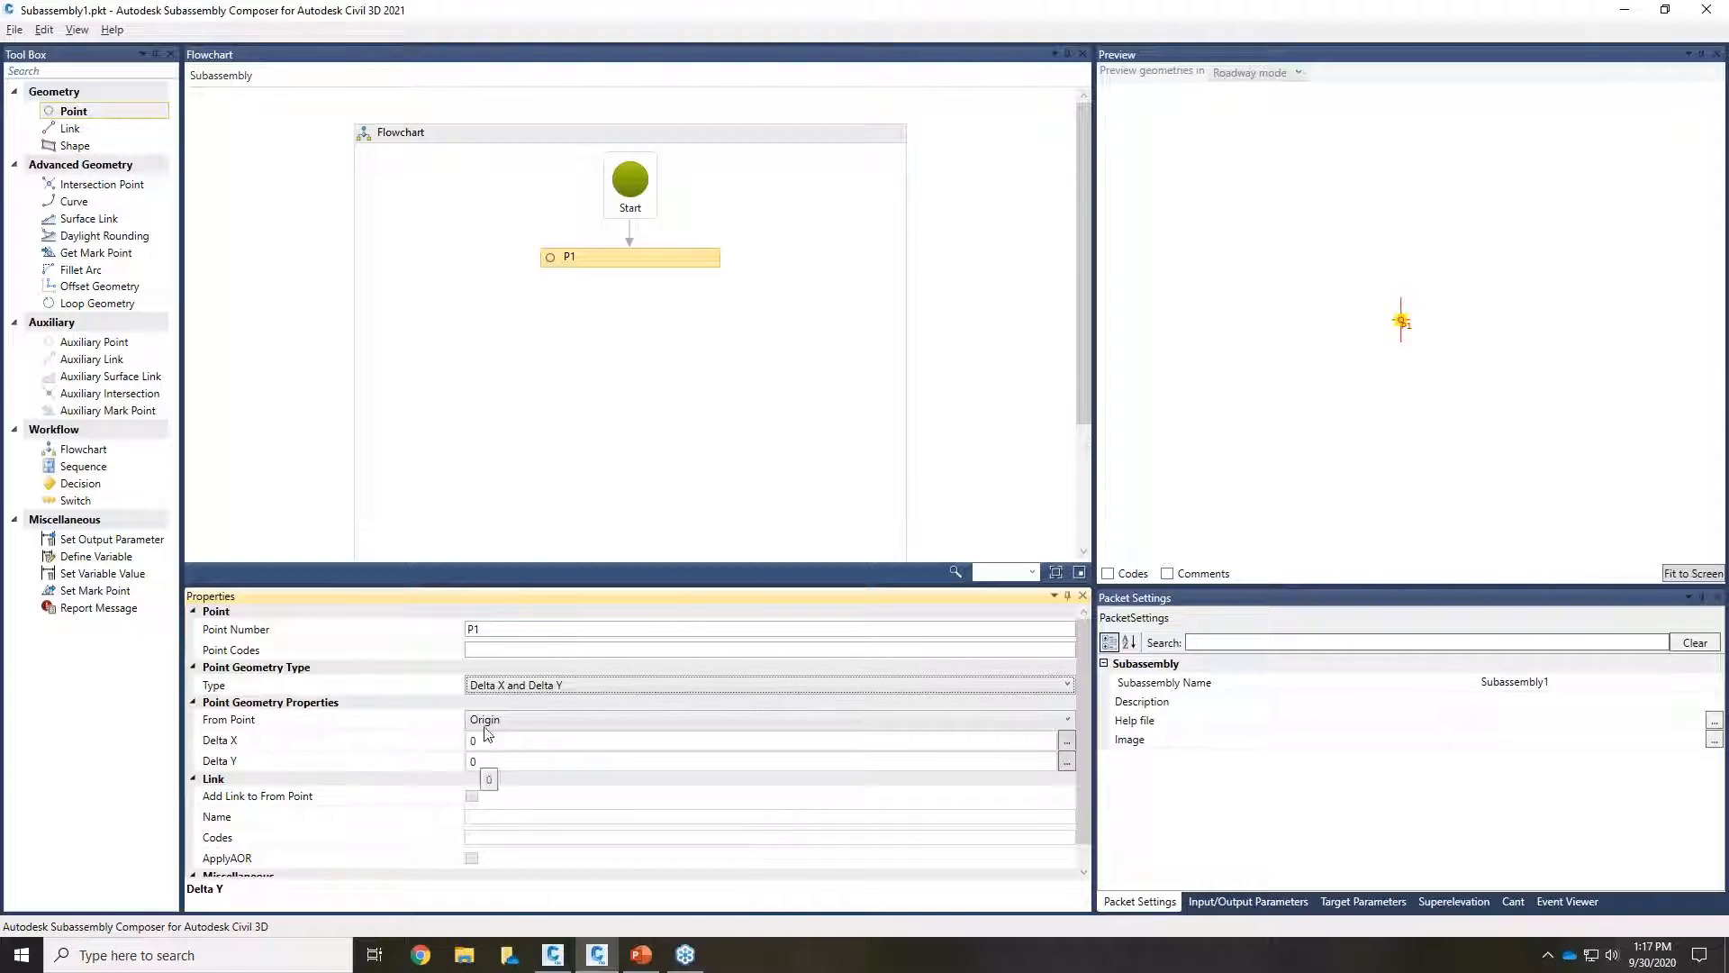
Step: Add a second Point beneath P1, set its geometry type to Slope and Delta X, and fit the preview to the geometry
drag(54, 114, 616, 326)
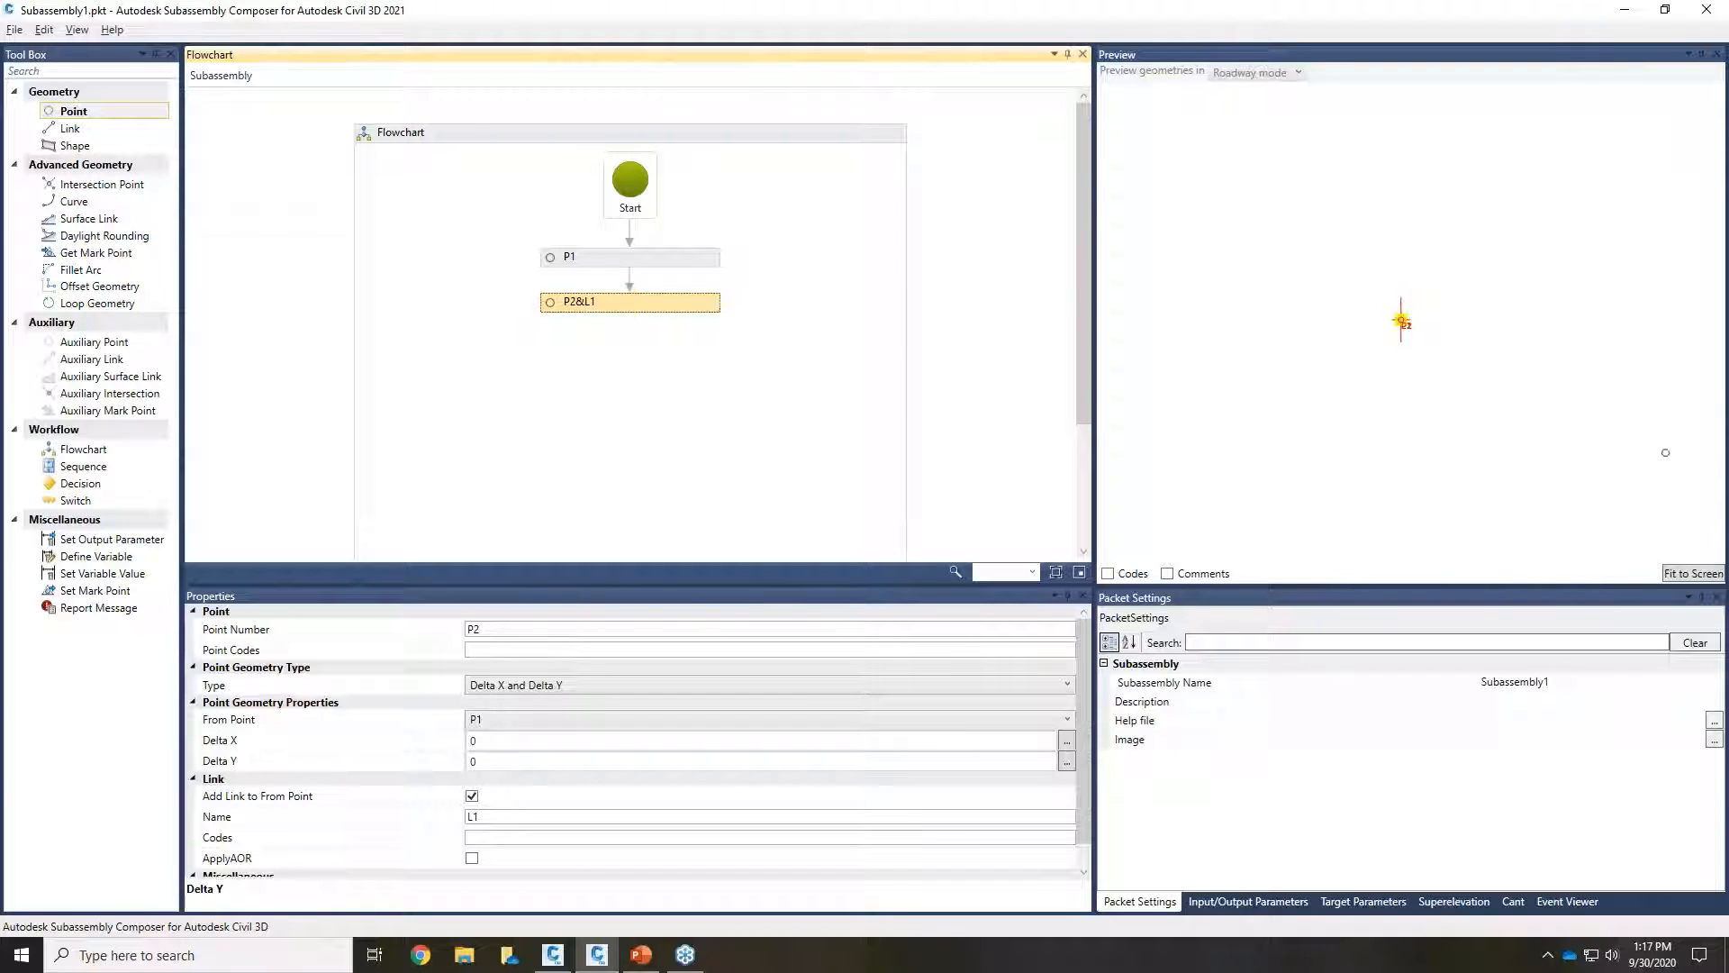
click(492, 630)
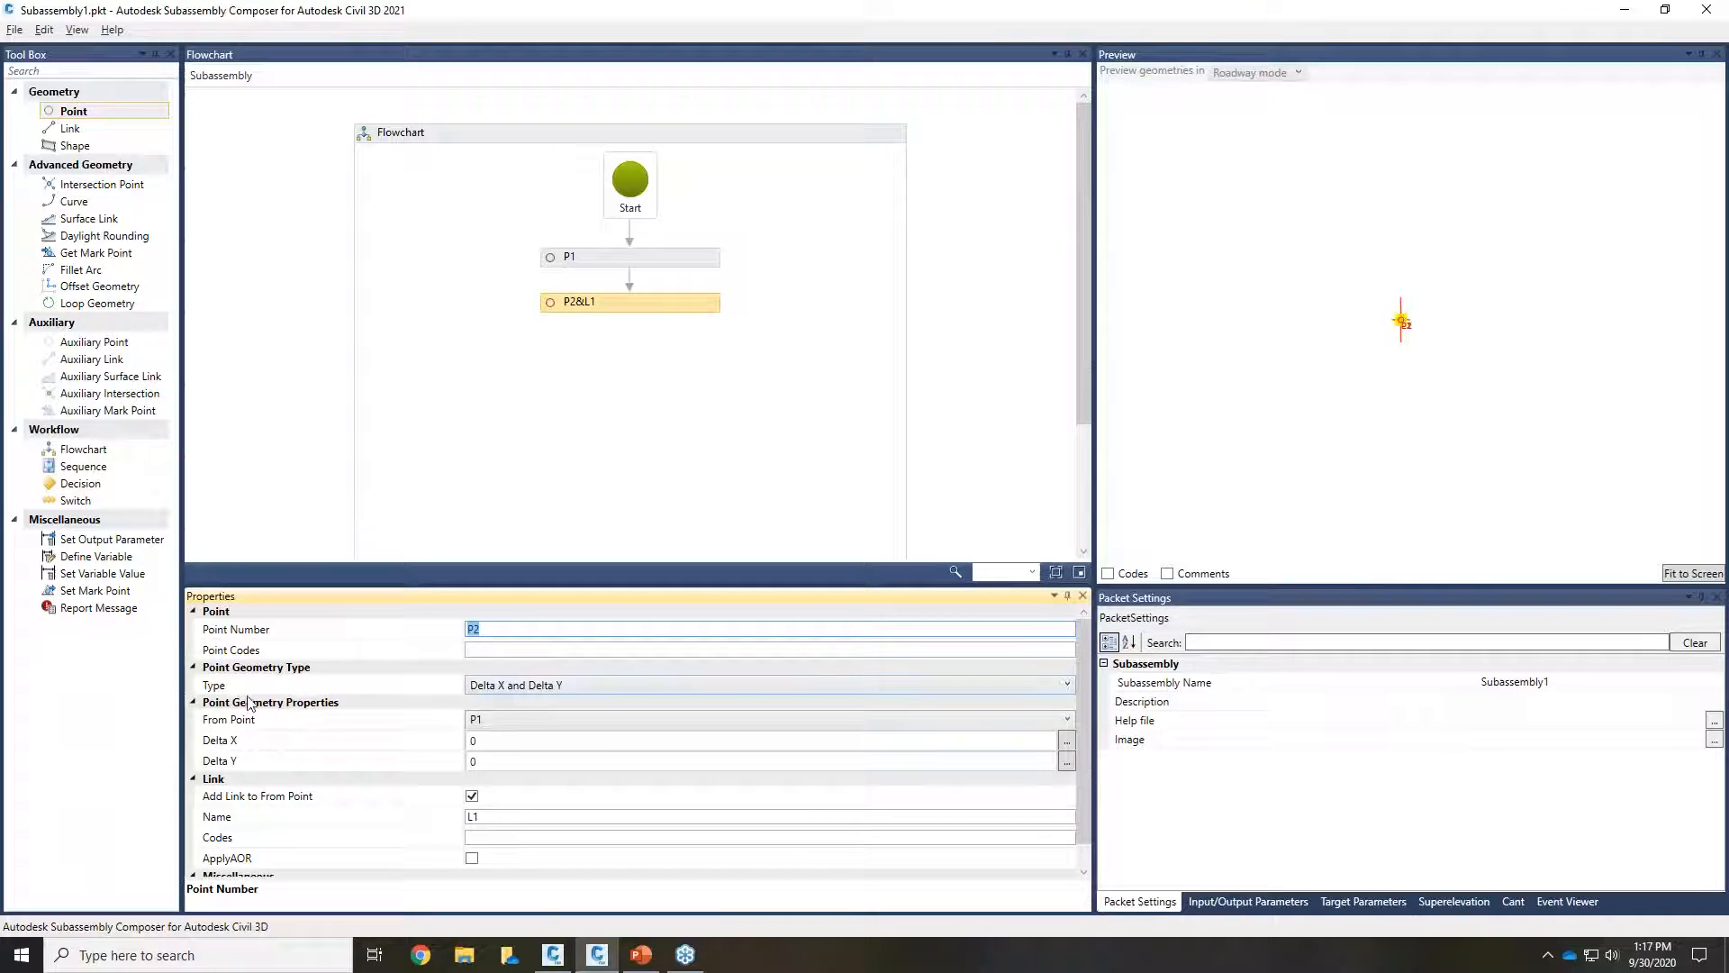
click(551, 686)
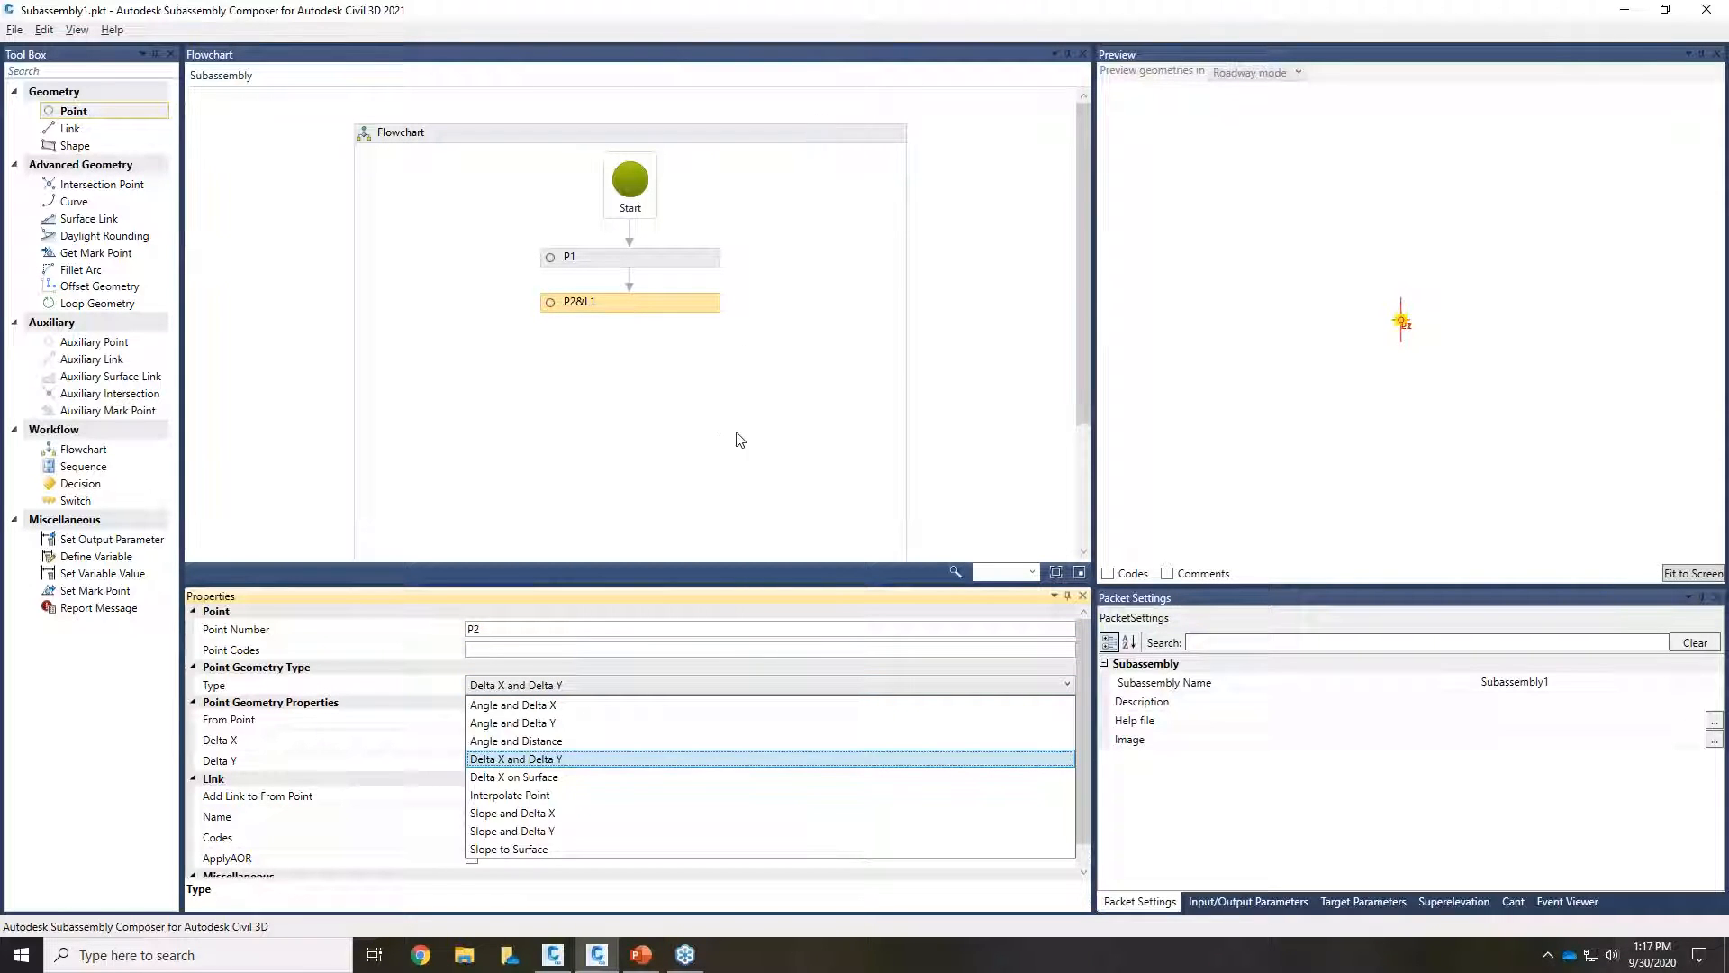
click(576, 813)
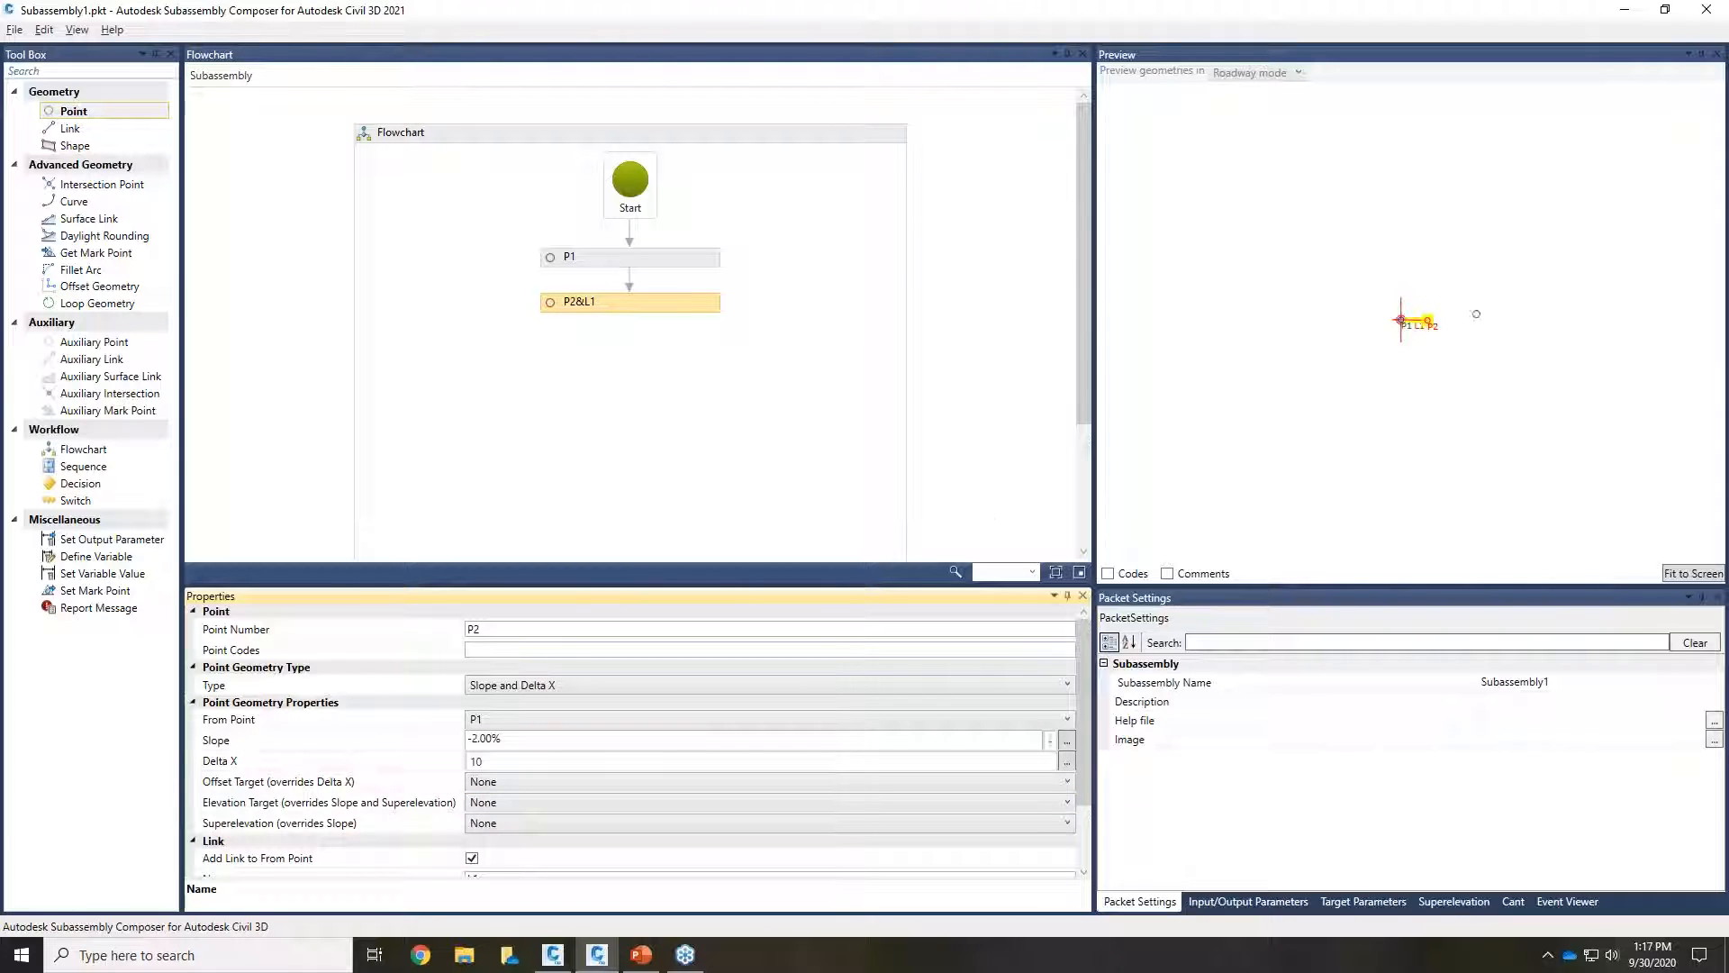
click(1691, 573)
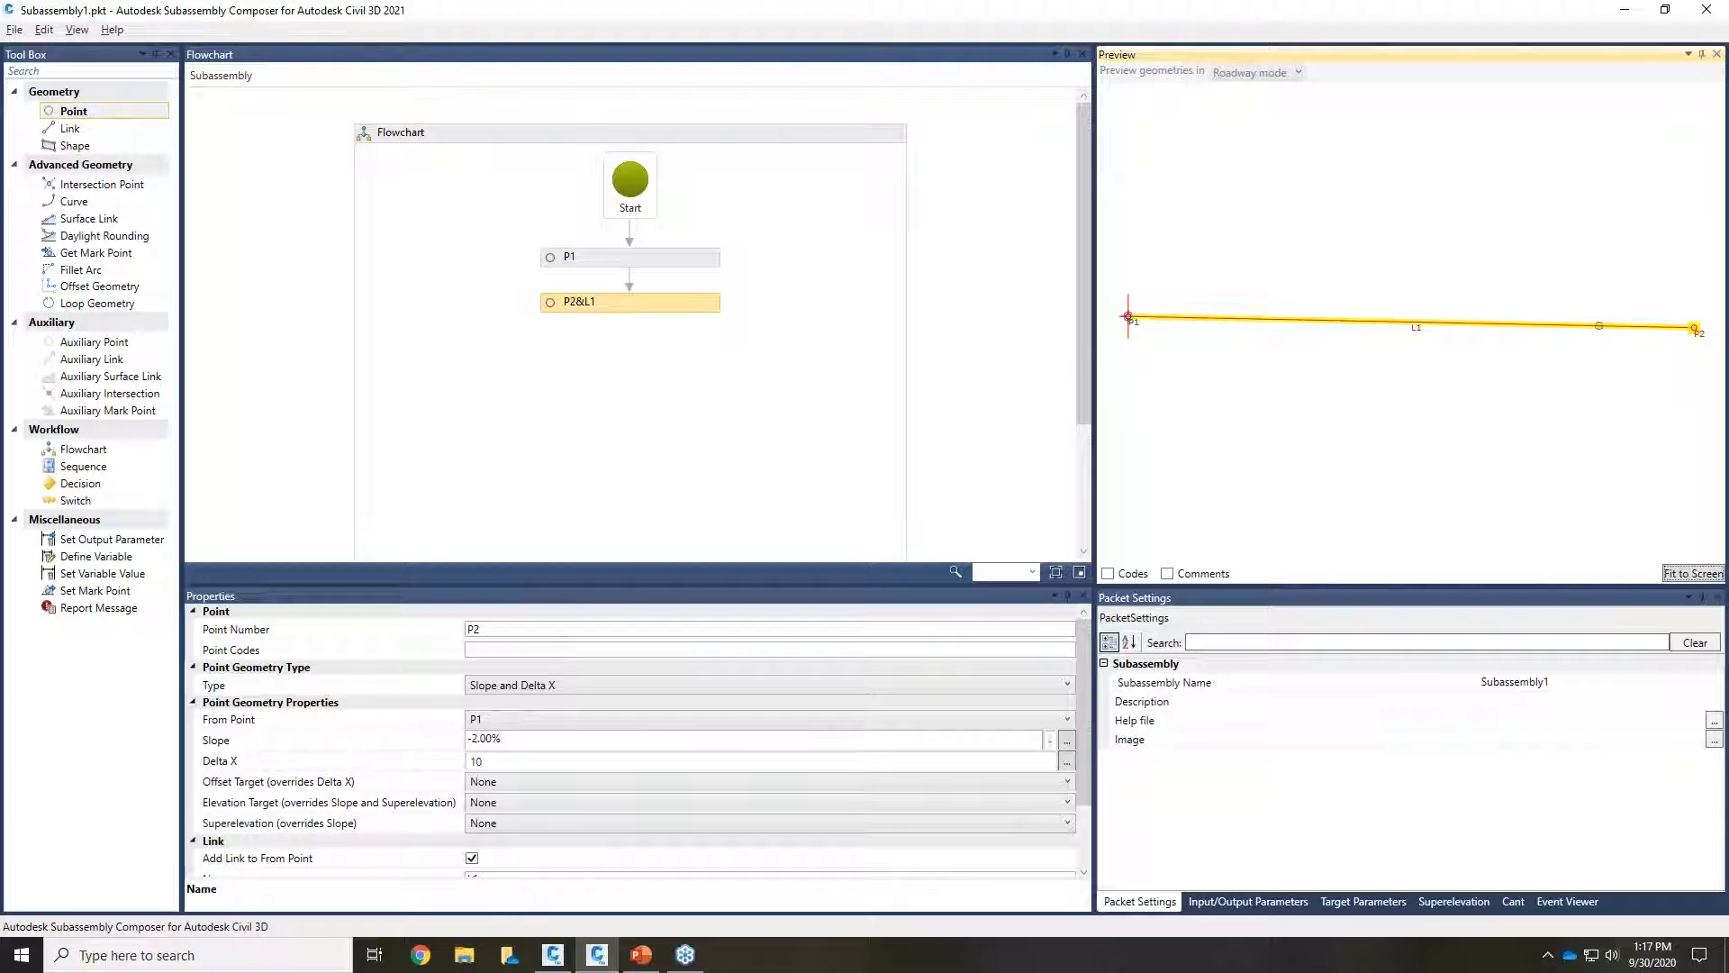
Step: Examine the Slope and Delta X values of point P2
click(437, 749)
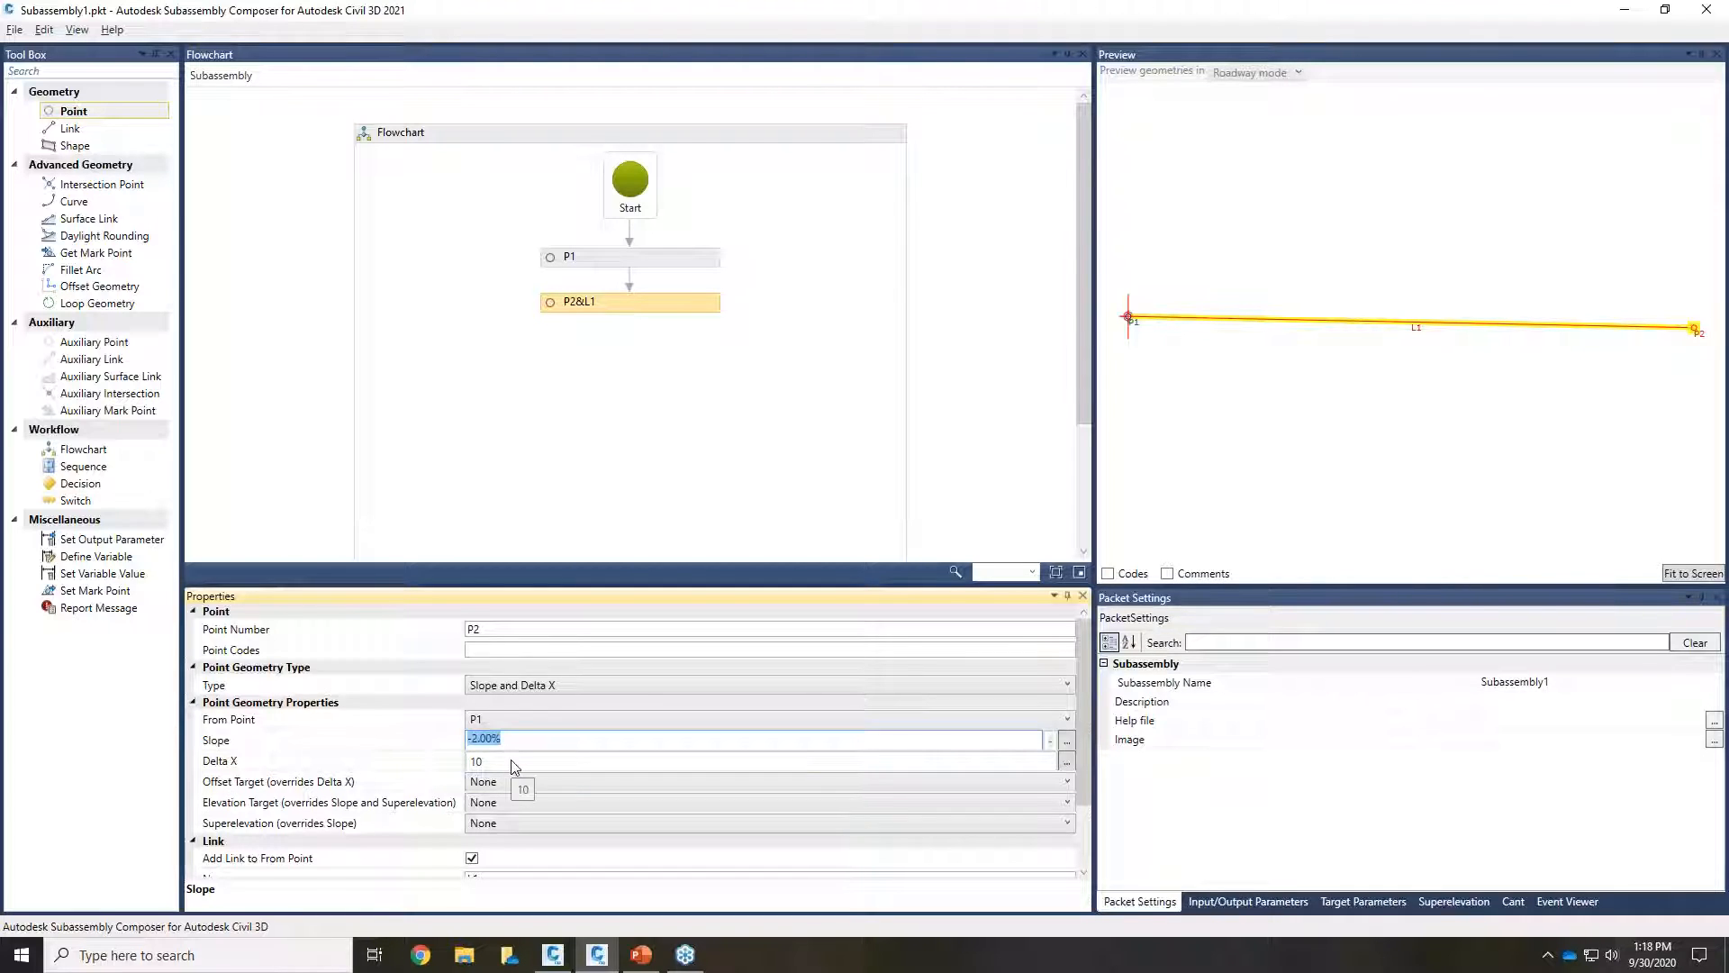
click(464, 761)
double_click(473, 761)
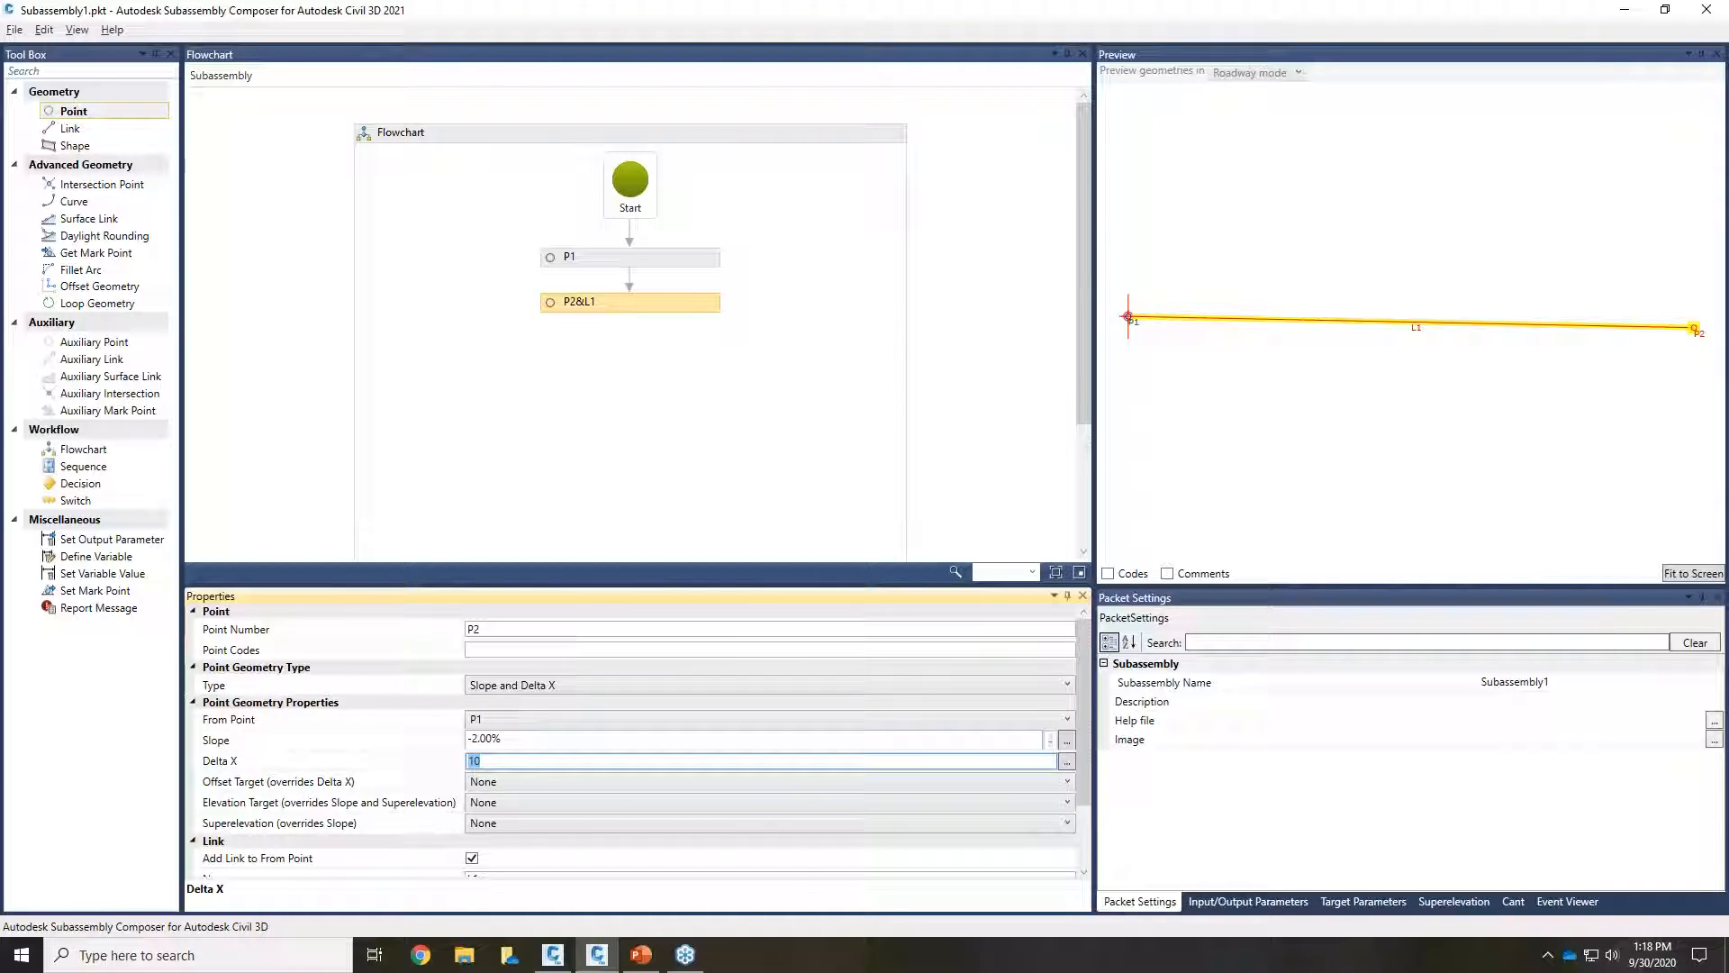
drag(514, 739, 469, 738)
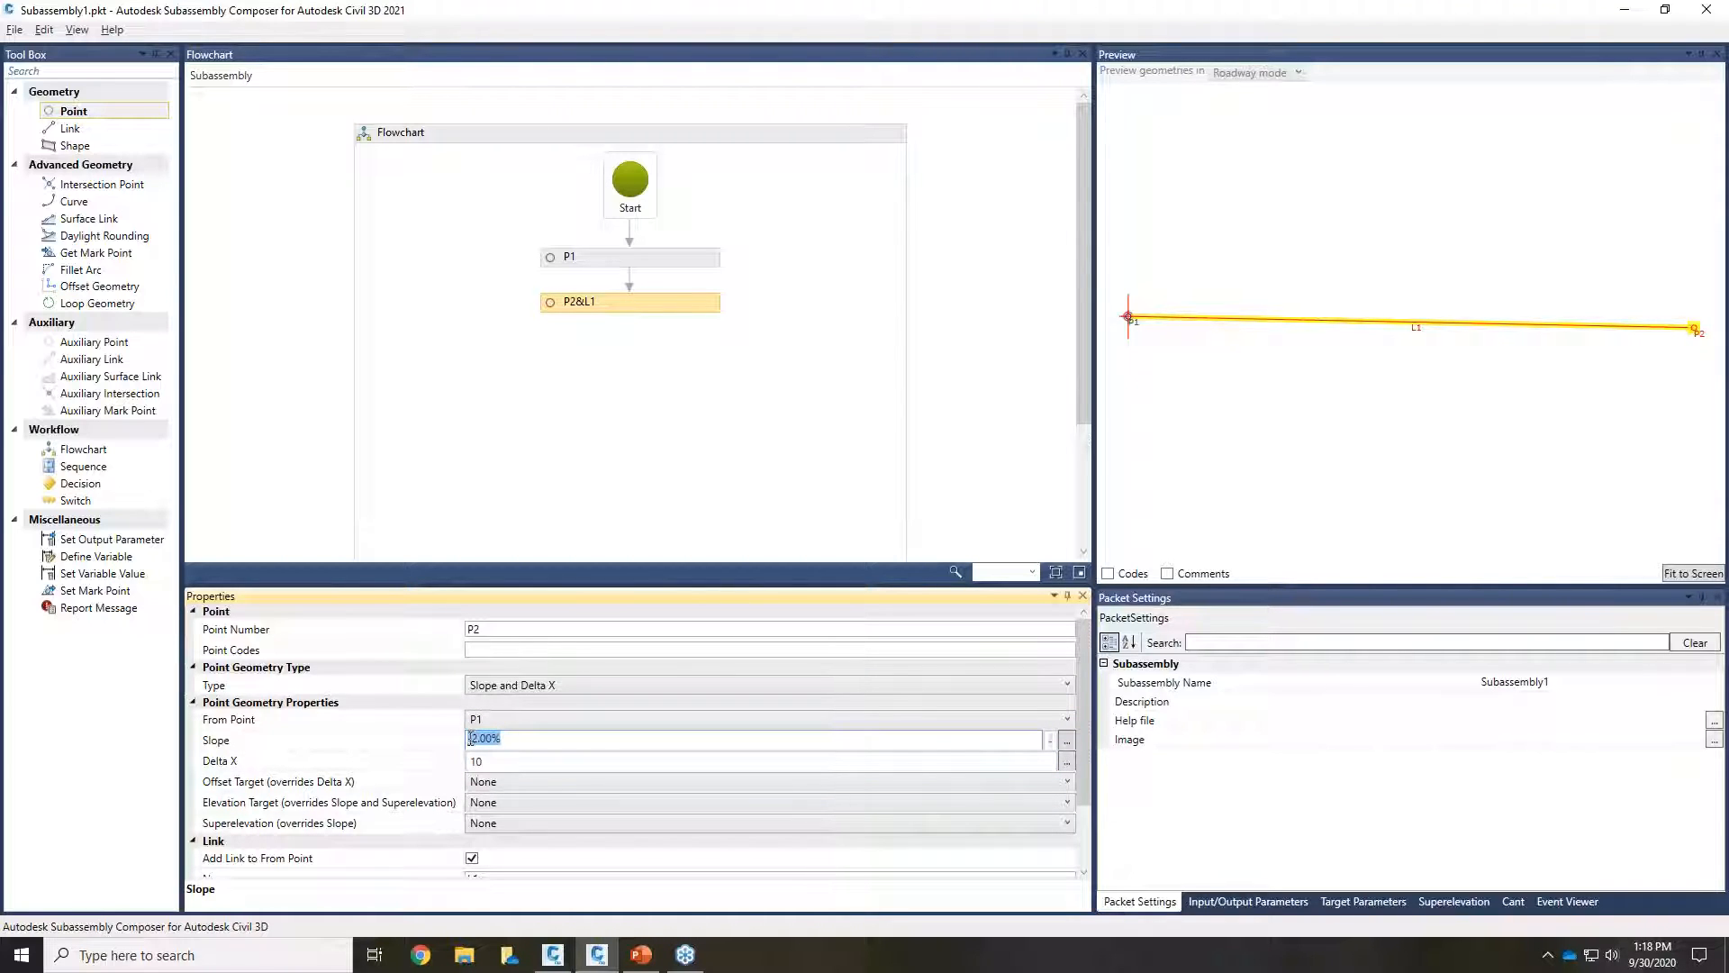
click(494, 761)
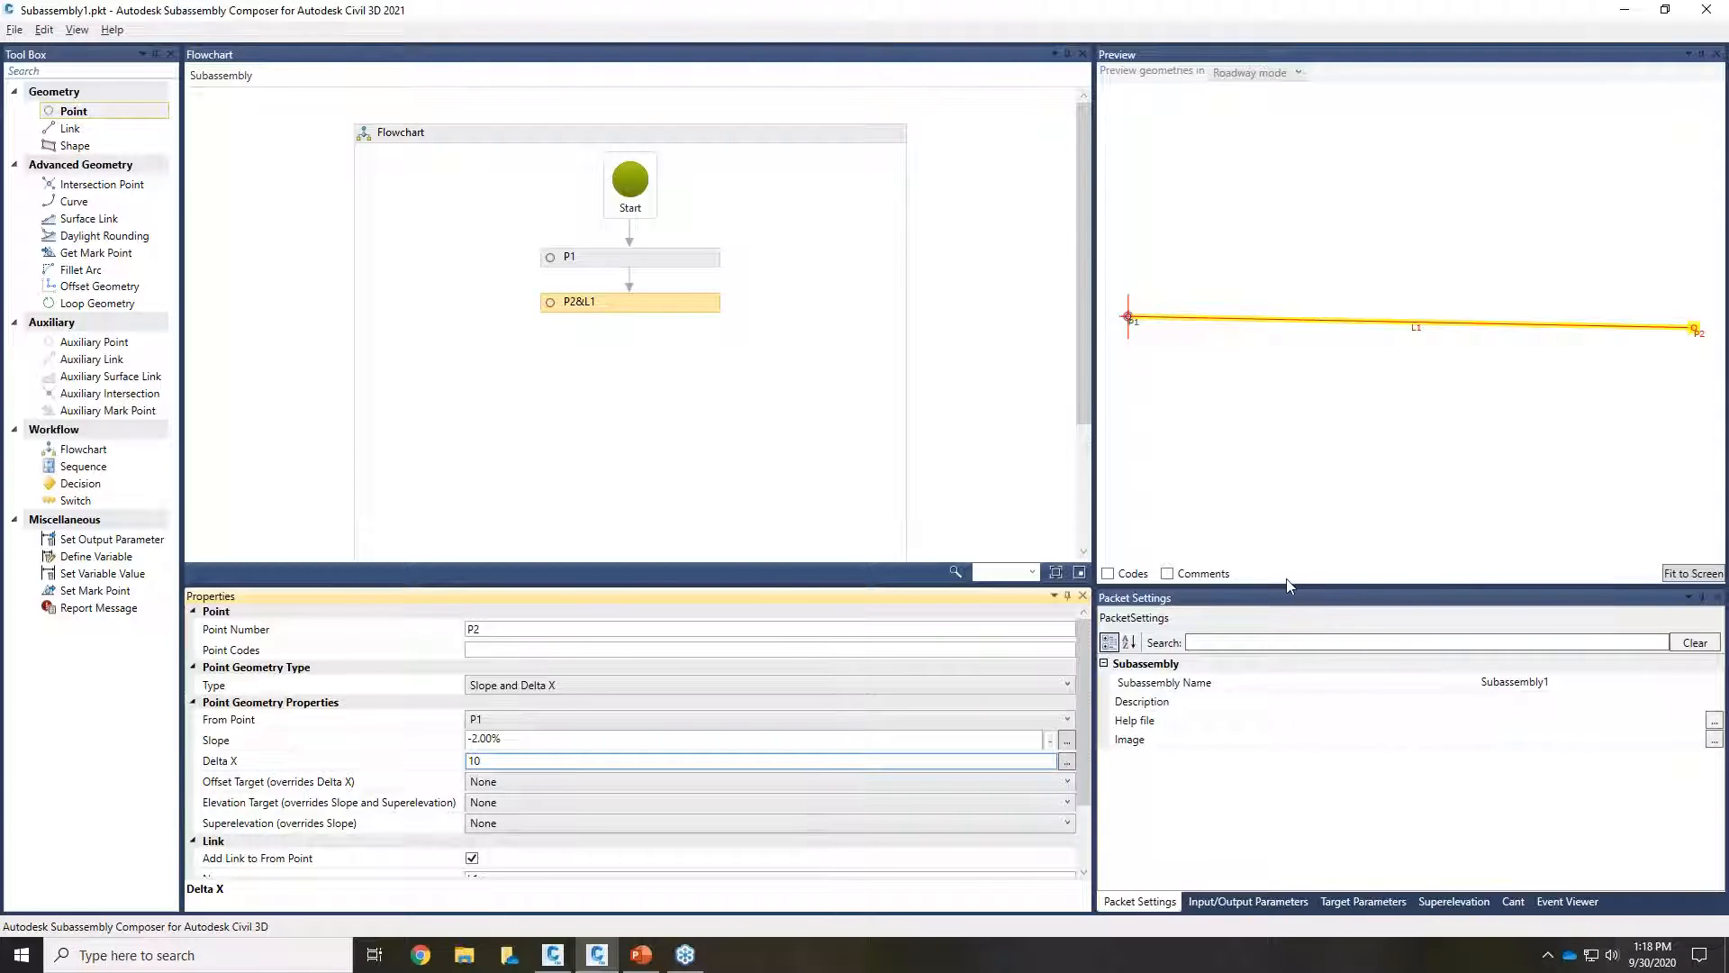
Step: Make the Packet Settings panel taller and rename the subassembly customLane
drag(1289, 582, 1289, 558)
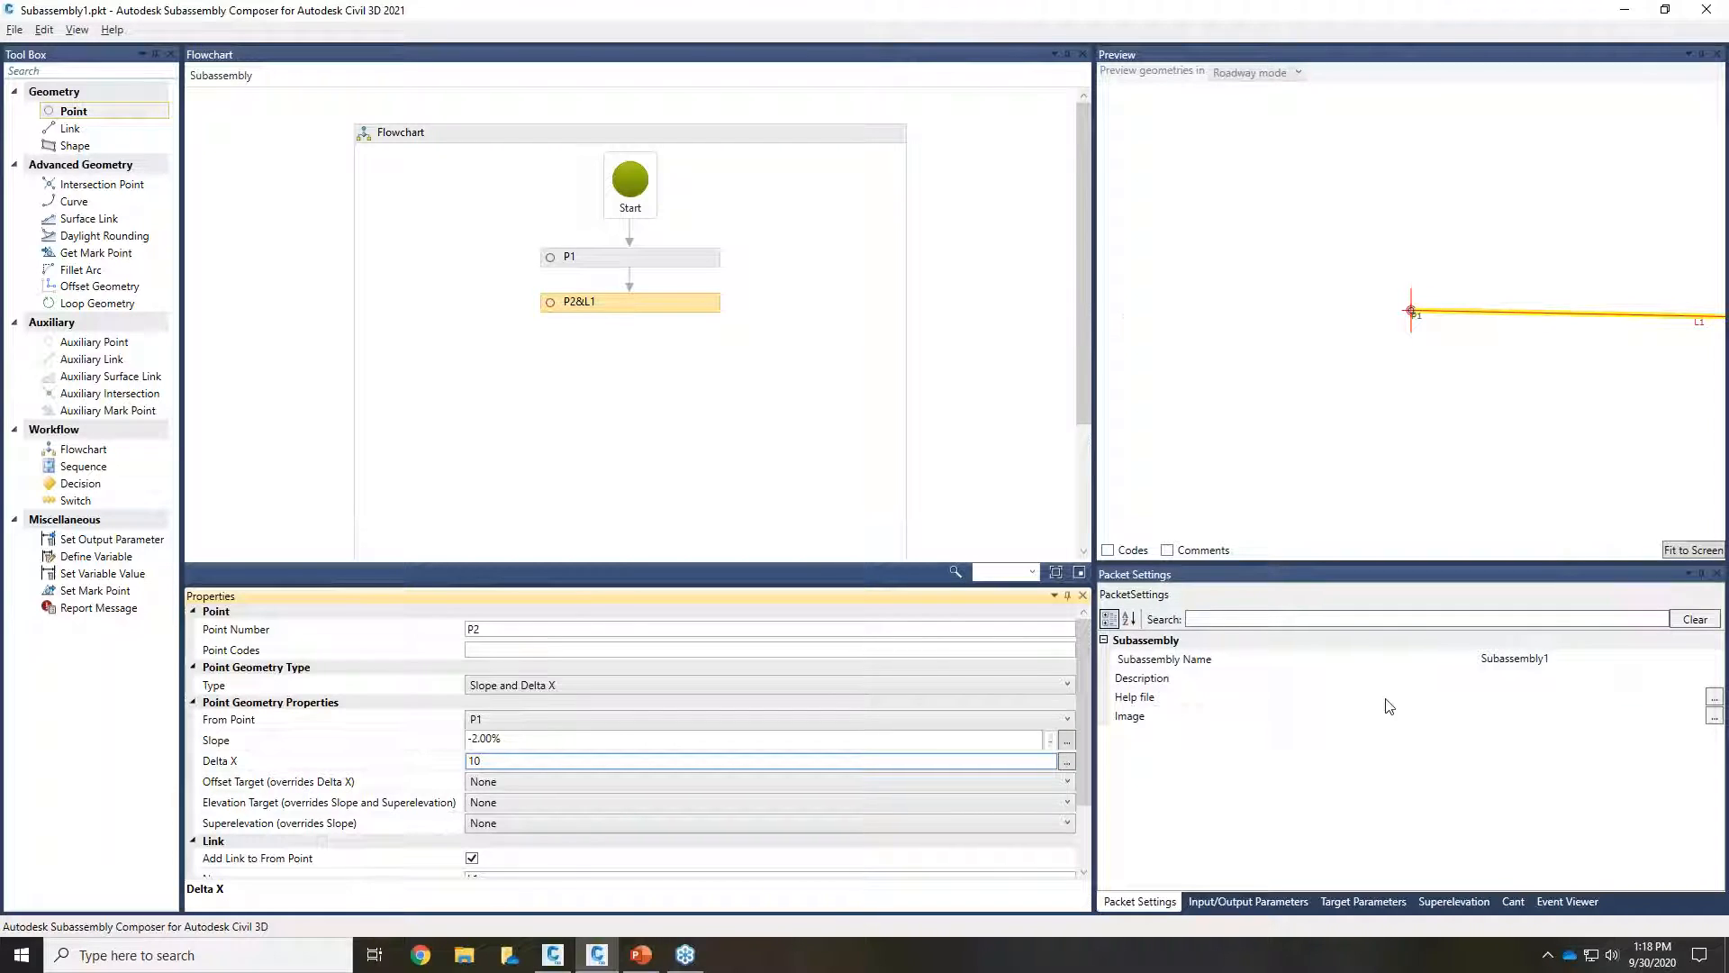
click(1558, 658)
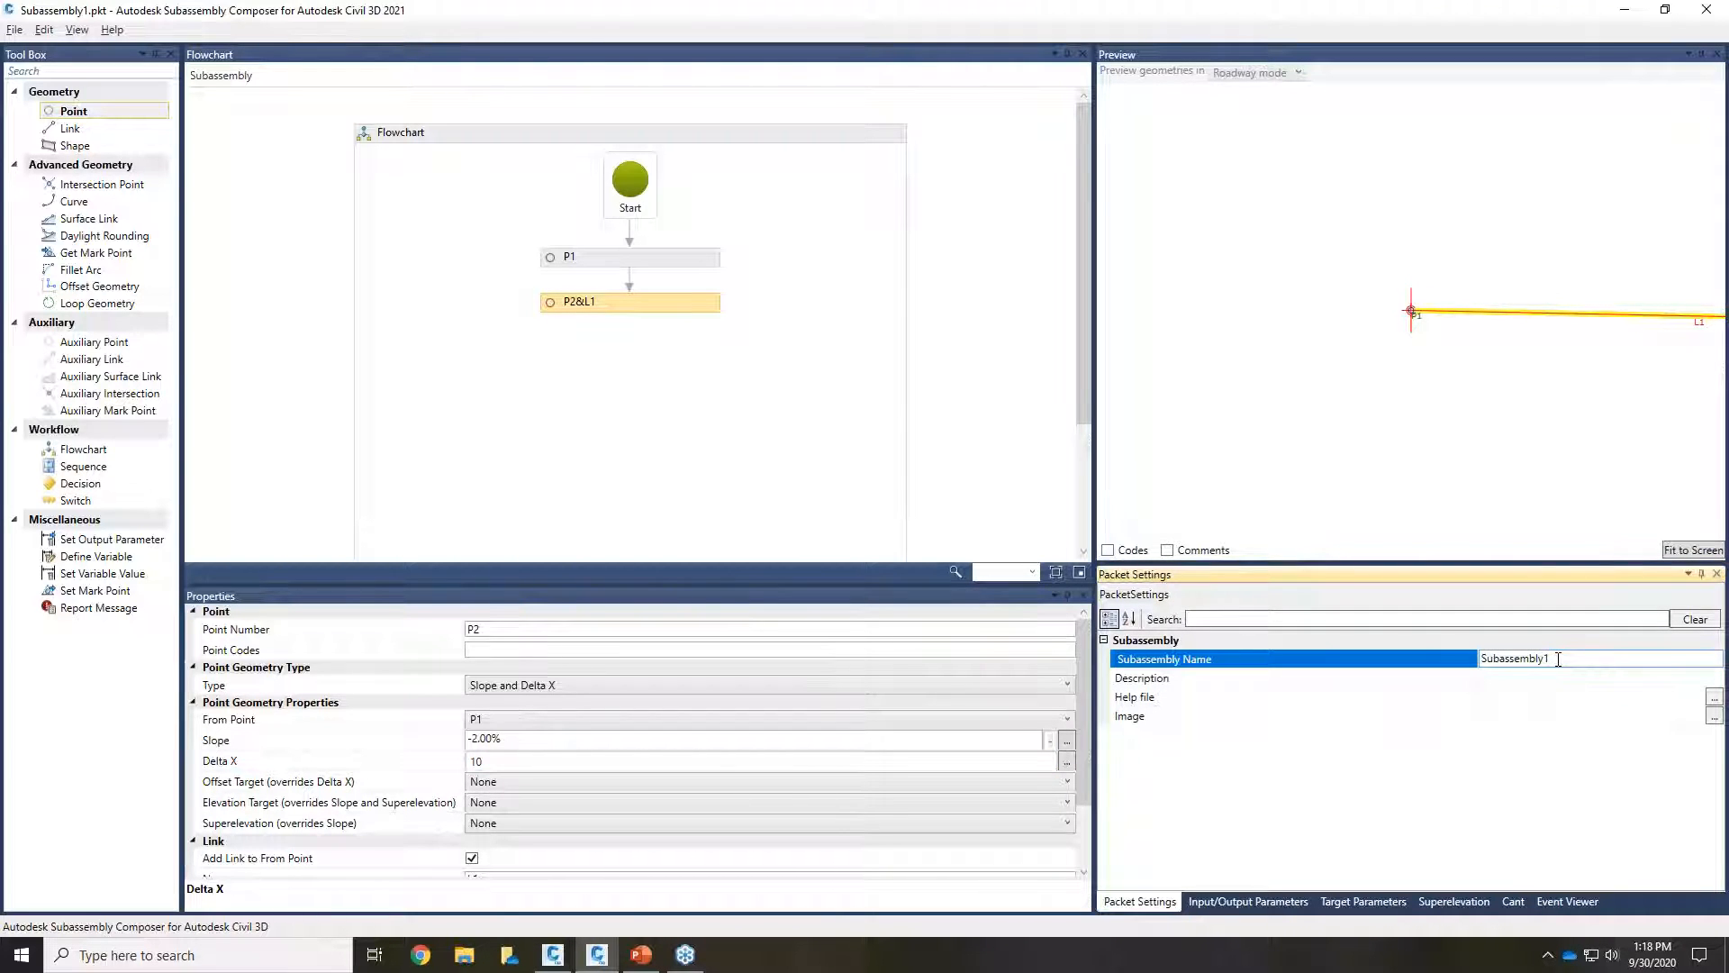
key(BackSpace)
key(BackSpace)
key(BackSpace)
key(BackSpace)
key(BackSpace)
key(BackSpace)
key(BackSpace)
key(BackSpace)
key(BackSpace)
key(BackSpace)
key(BackSpace)
key(BackSpace)
text(Lane)
key(Left)
key(Left)
key(Left)
text(custom)
click(1520, 678)
Step: Look over the packet's help file, image and name settings, and bring all of link L1 into the preview
click(1507, 696)
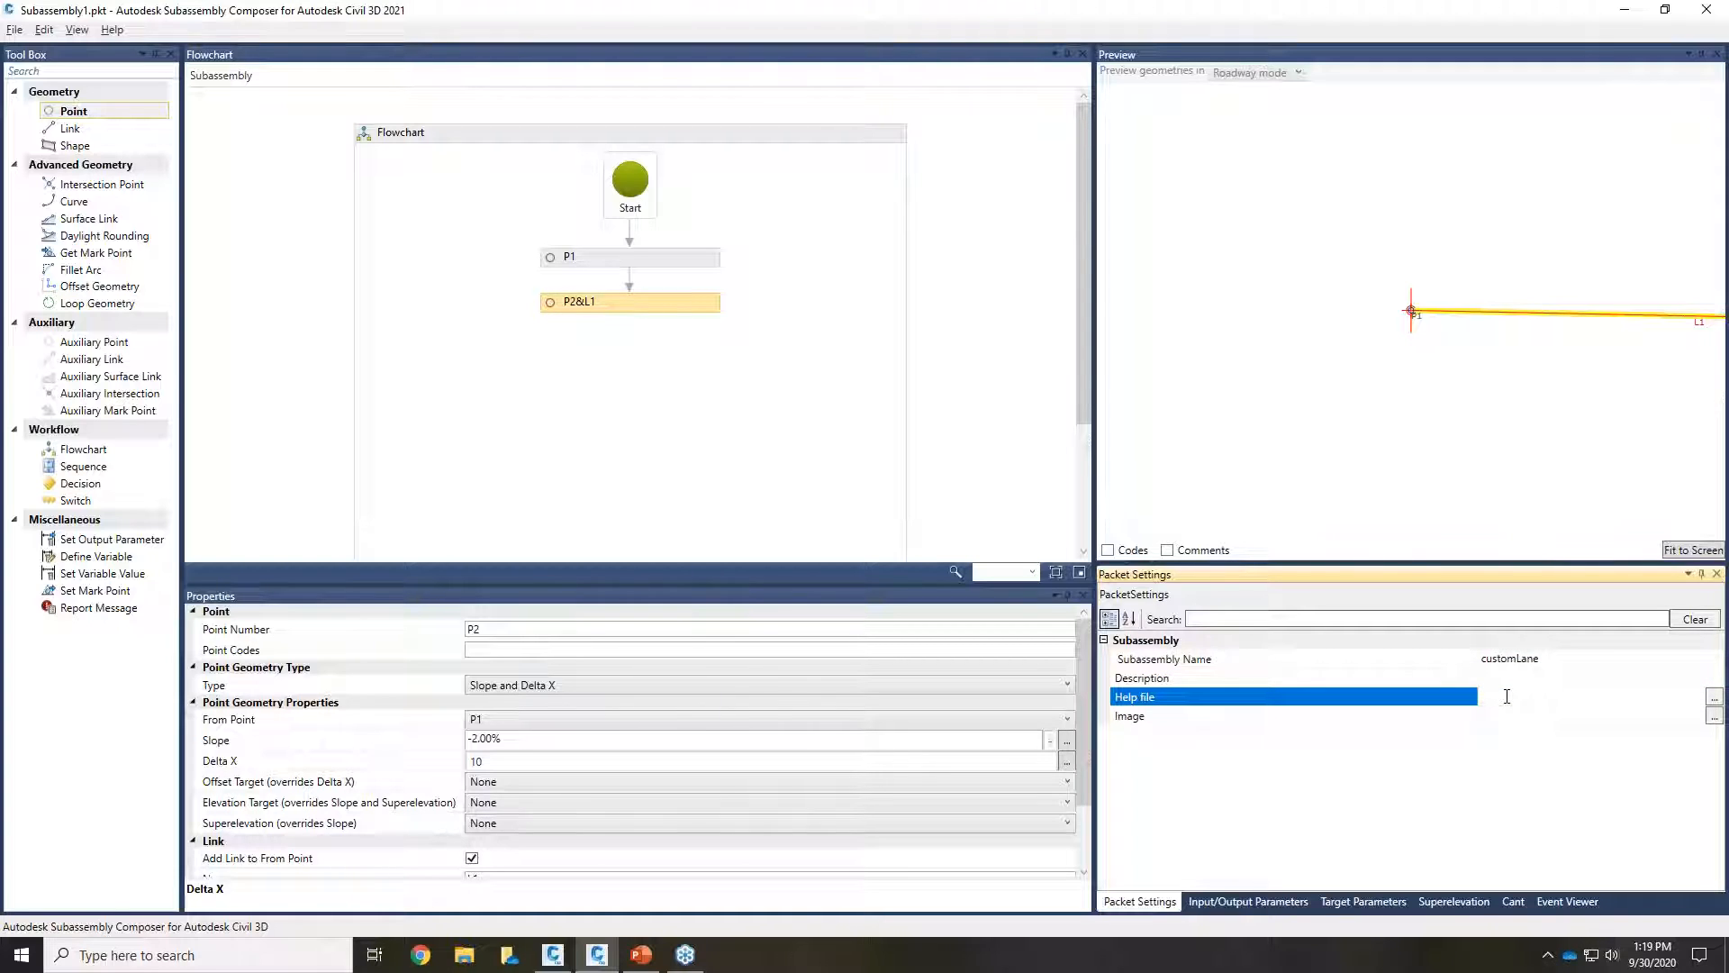
click(1513, 718)
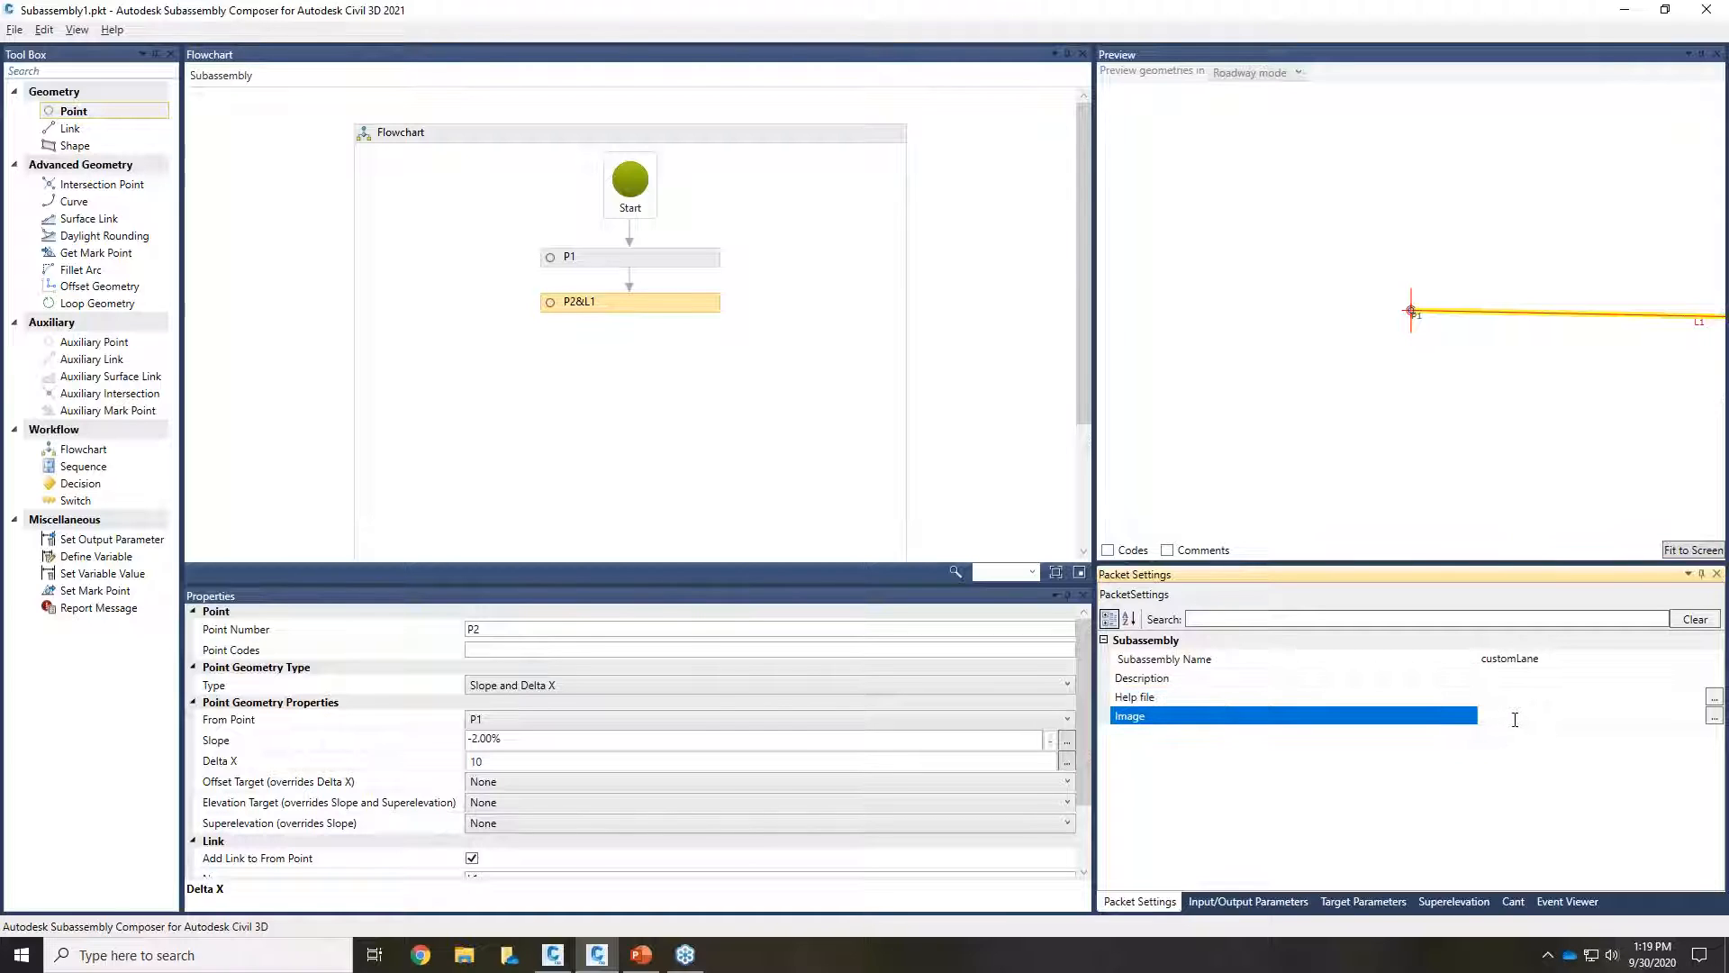
drag(1565, 408, 1315, 374)
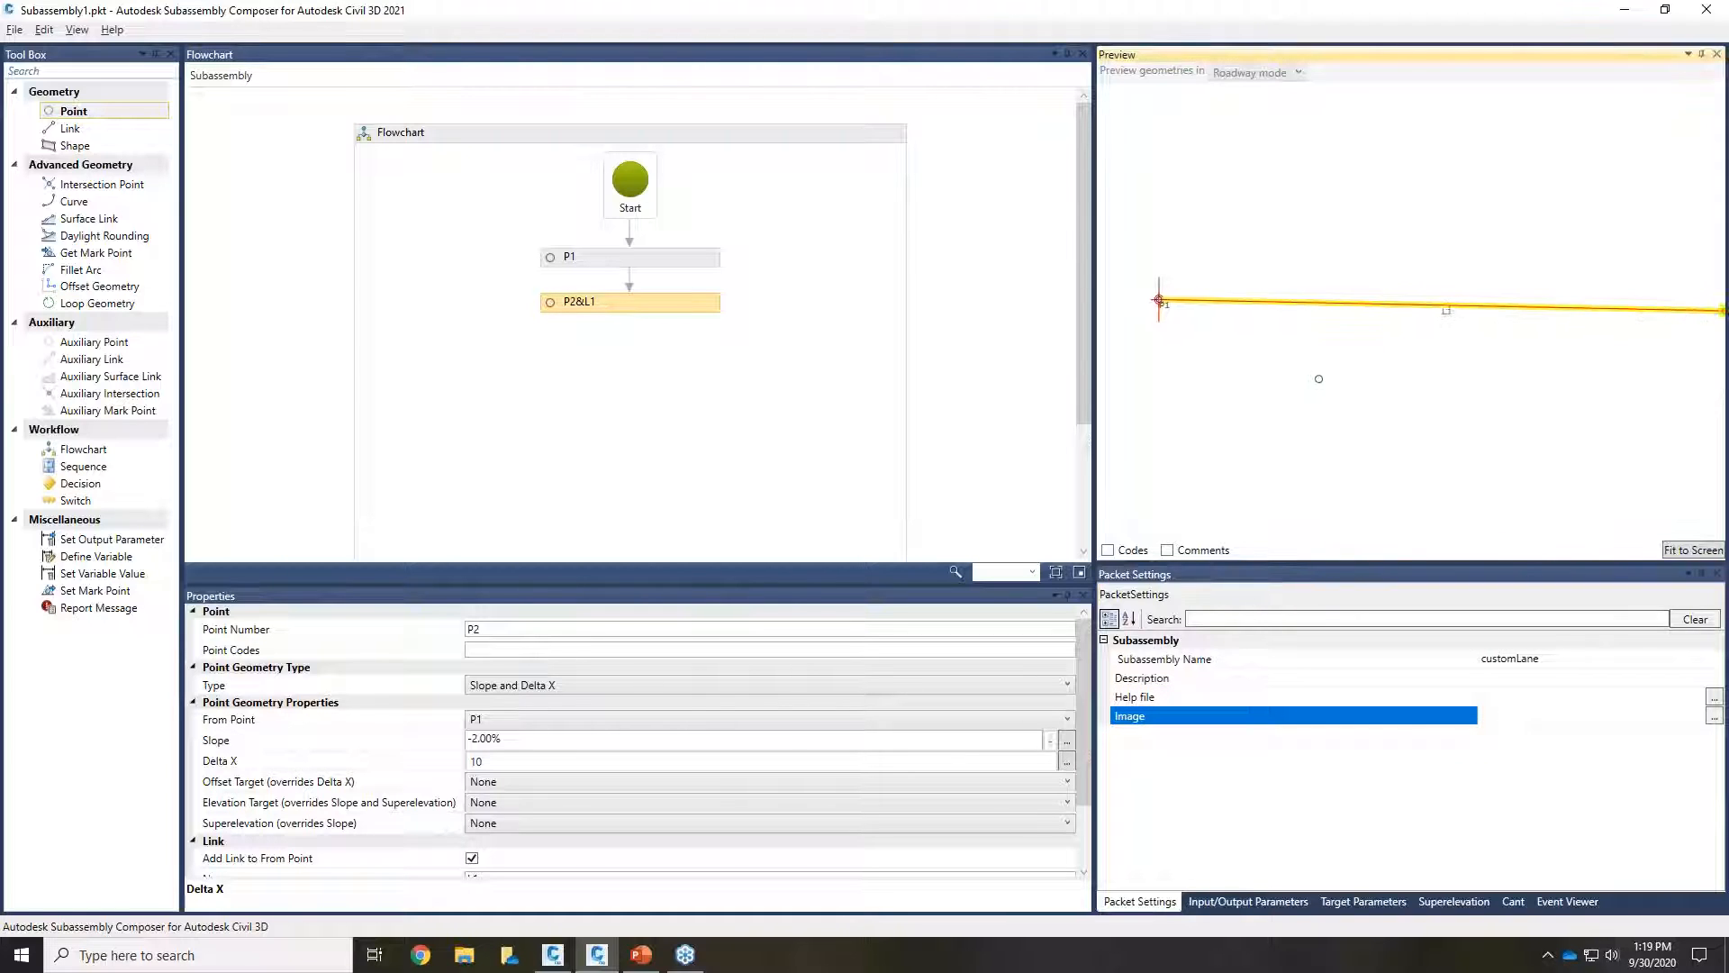
scroll(1342, 366, down, 1)
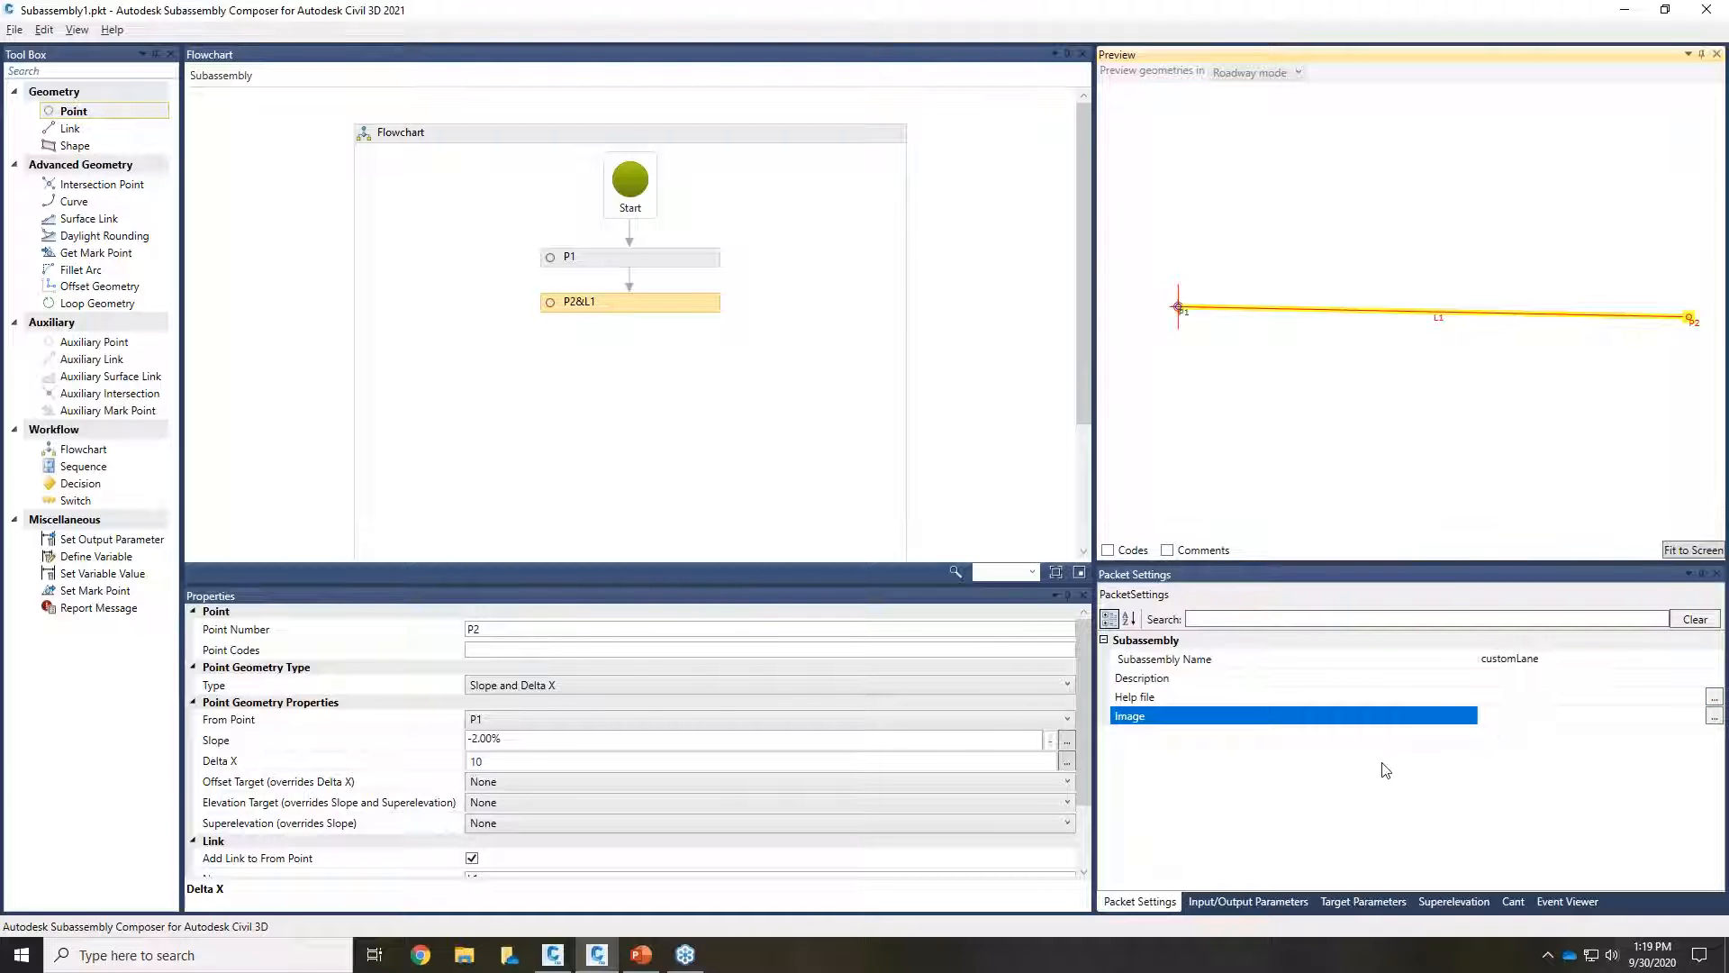
click(1612, 660)
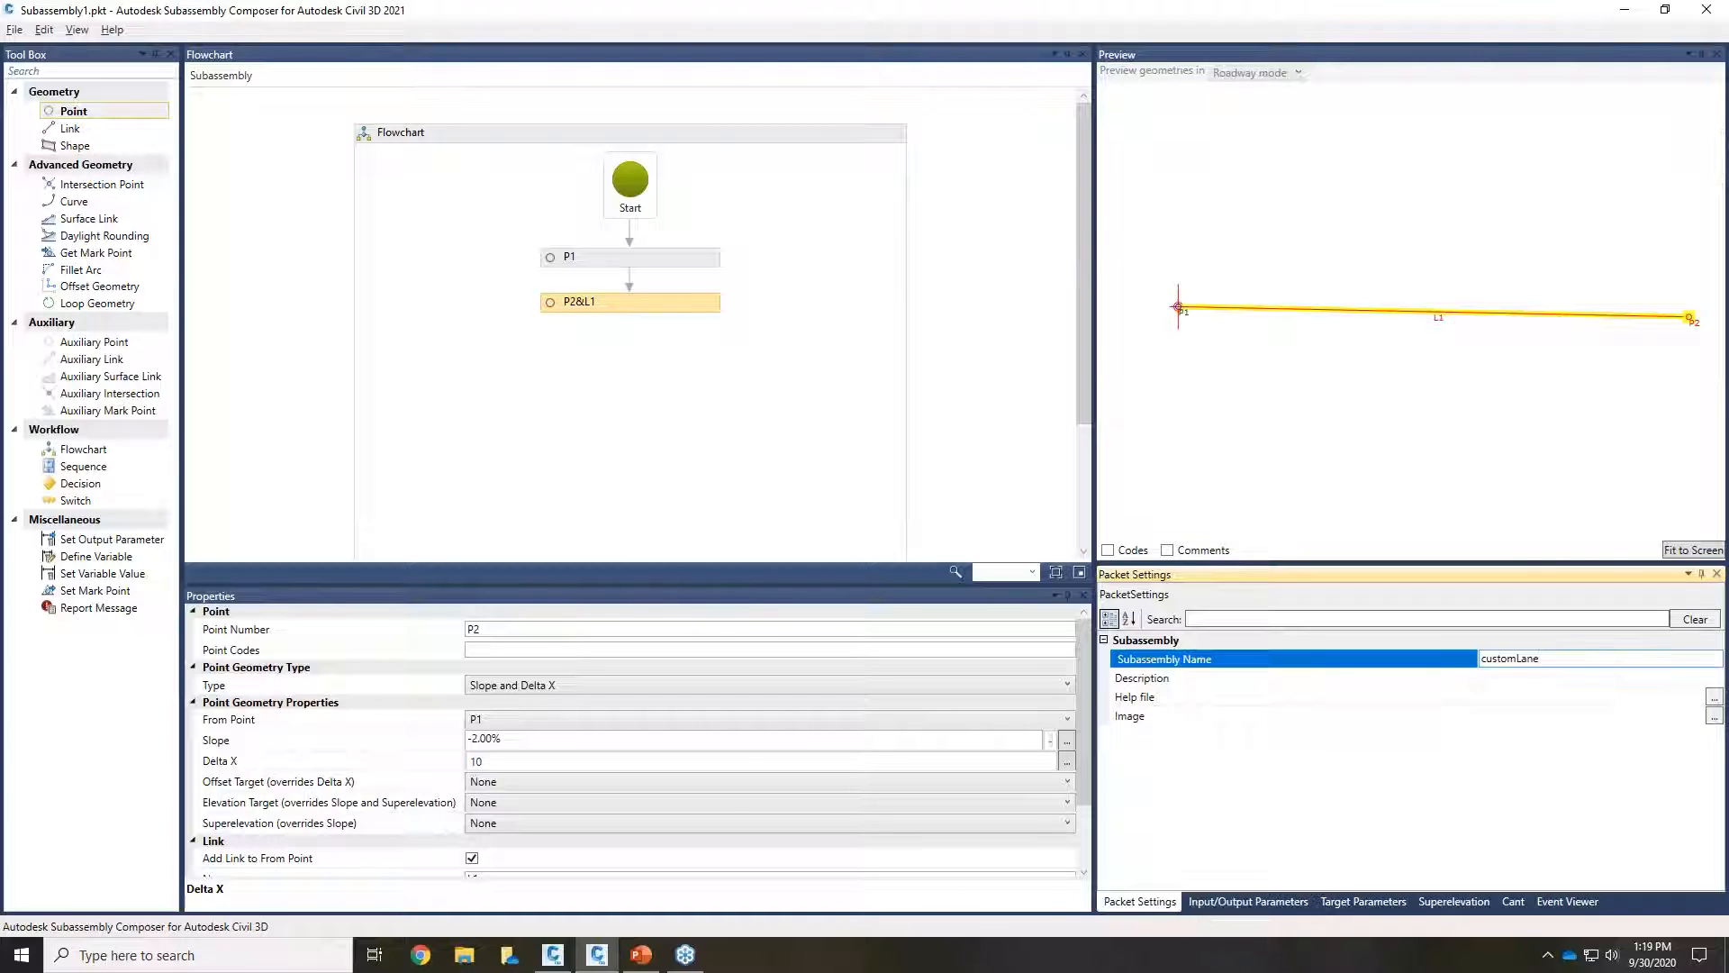
Step: Set the default value of the Side input parameter to Right
click(1249, 901)
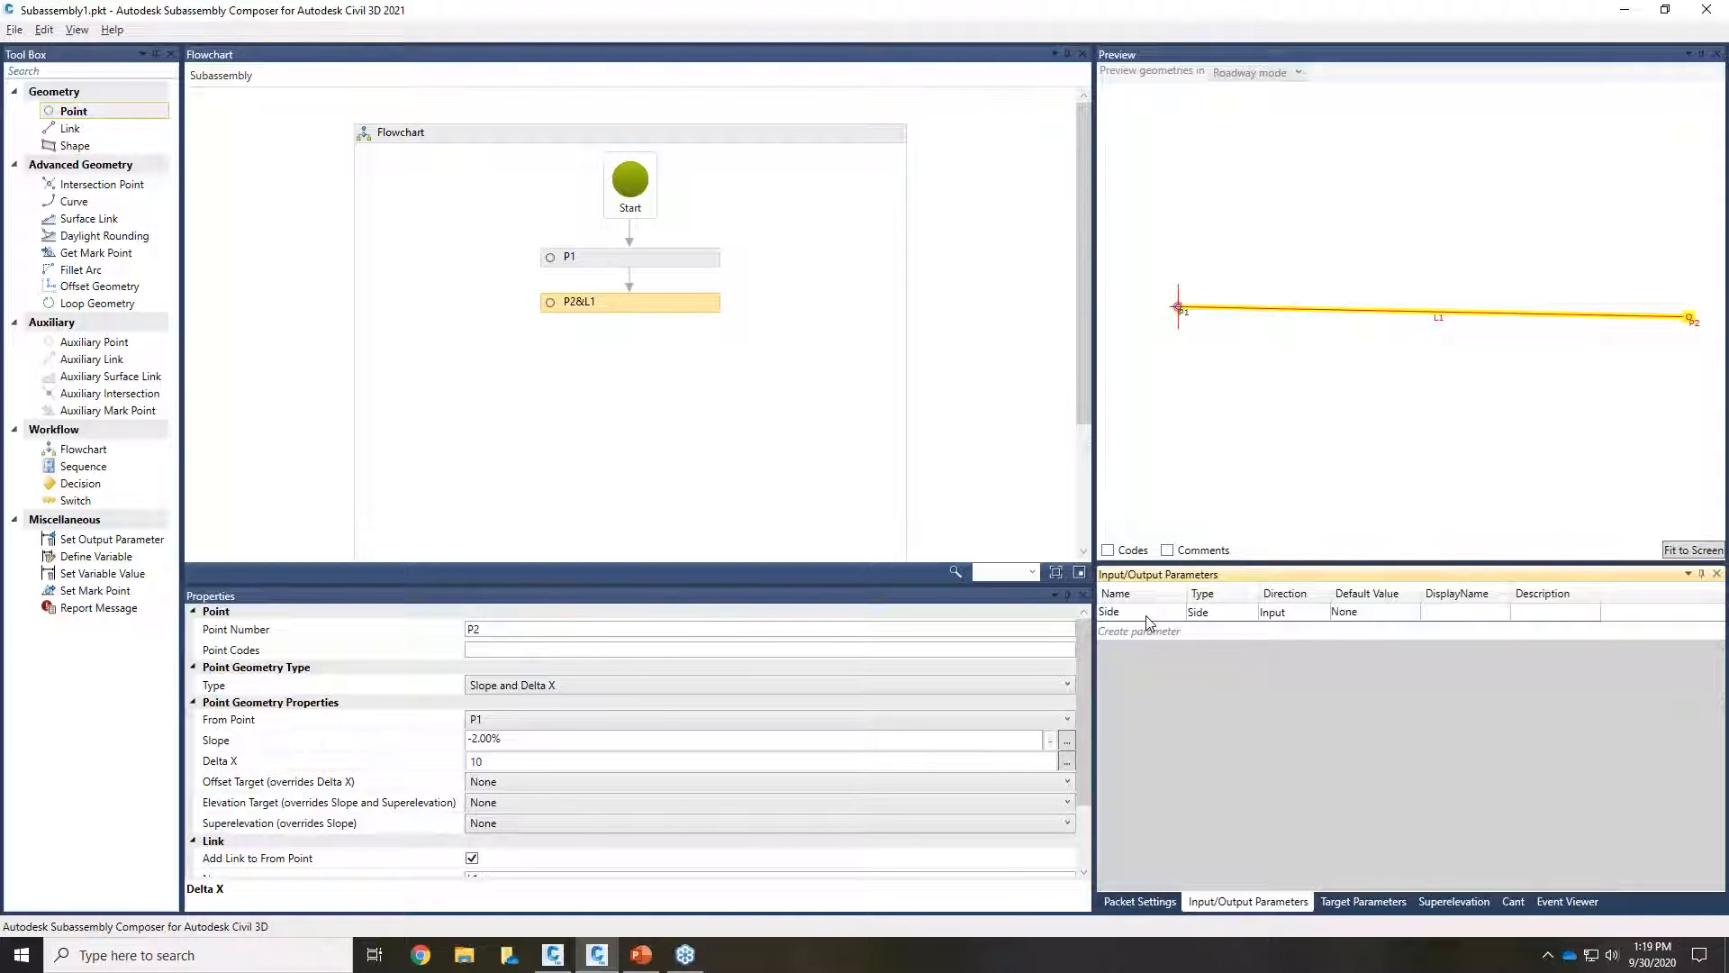
click(1360, 615)
click(1364, 616)
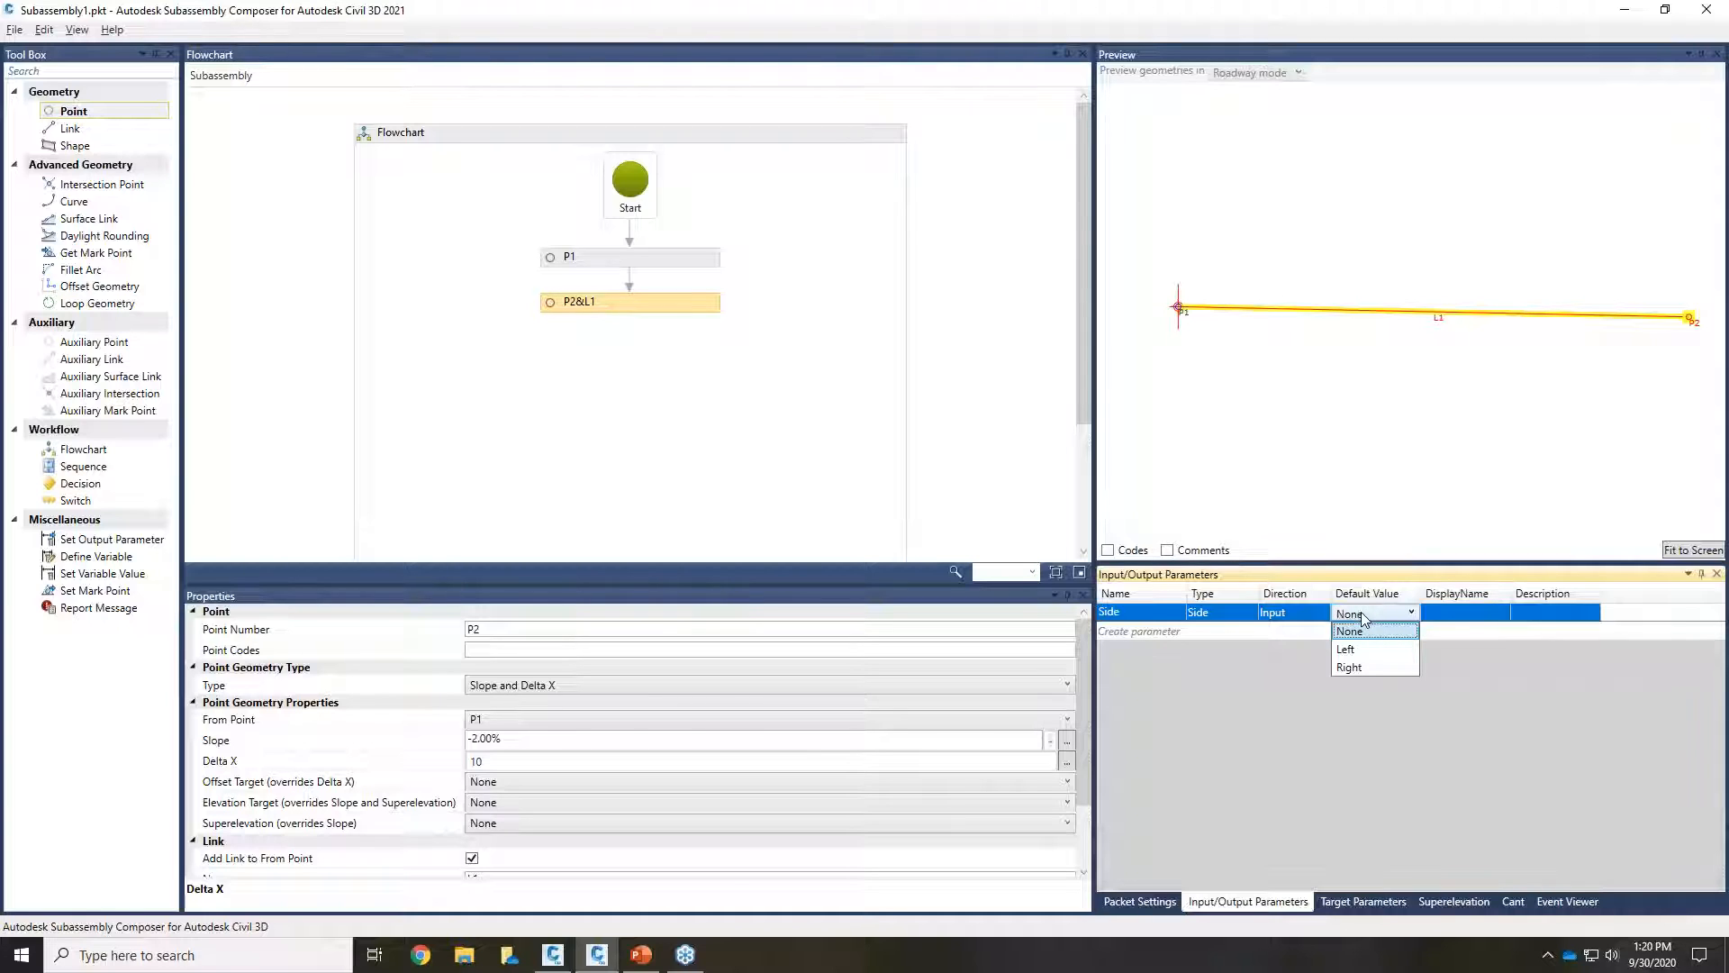
click(1354, 668)
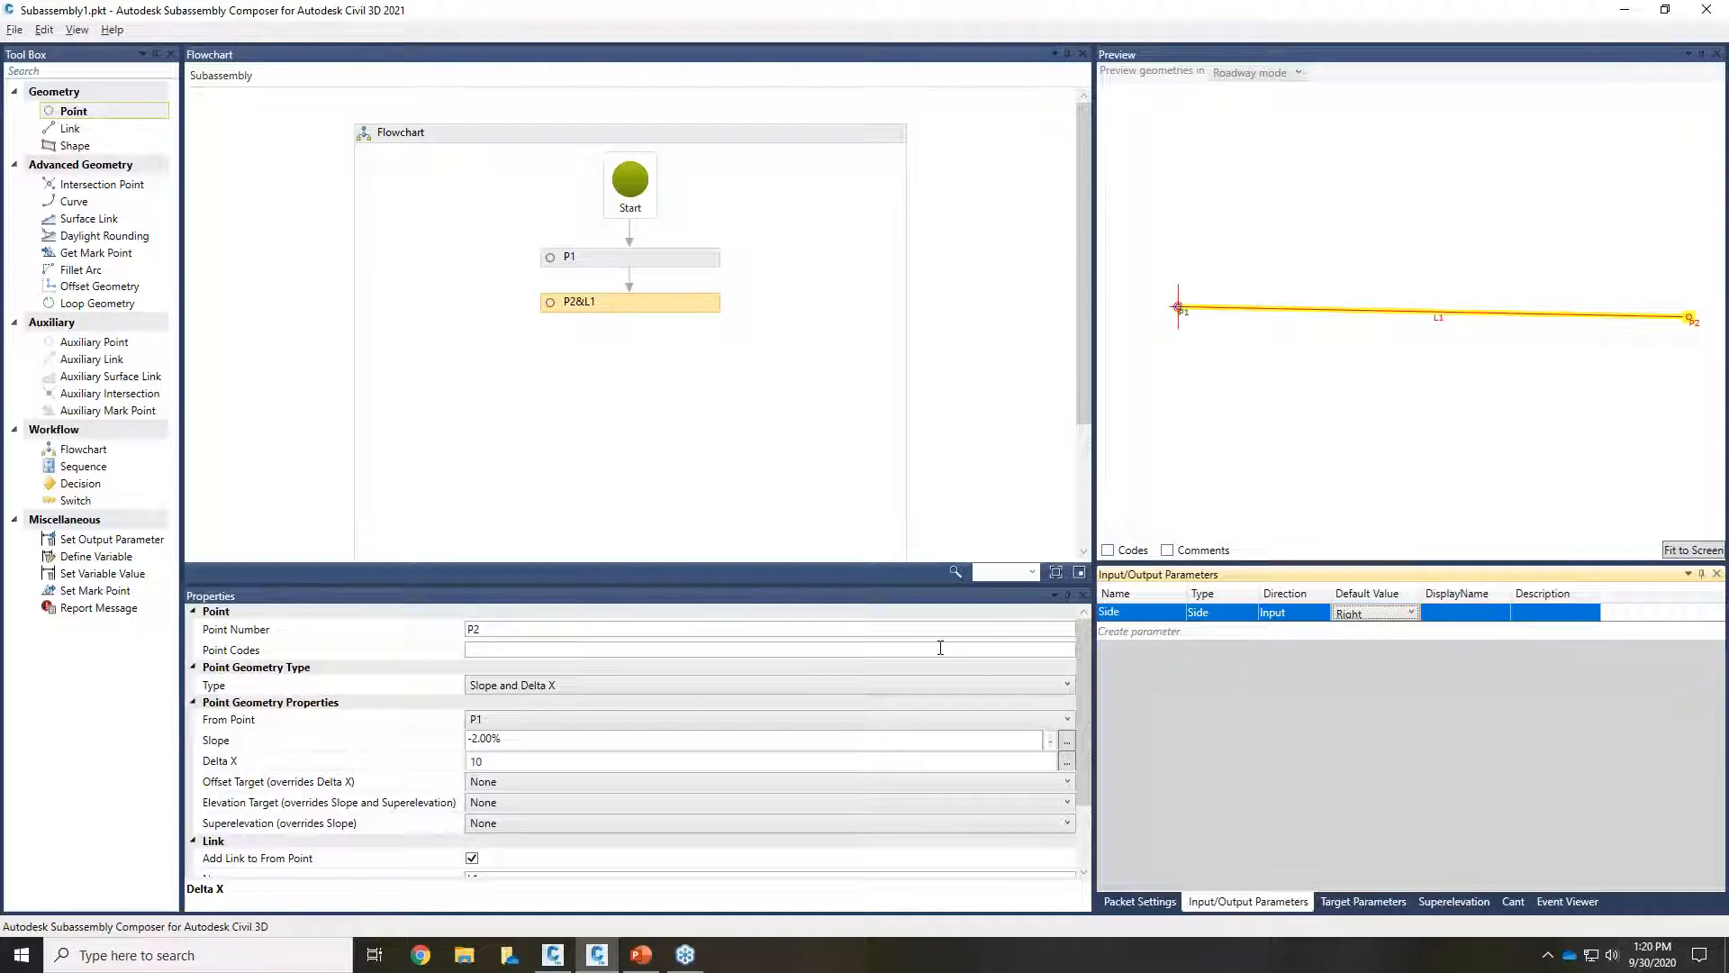
Step: Create a new input parameter below Side and name it width
click(1158, 631)
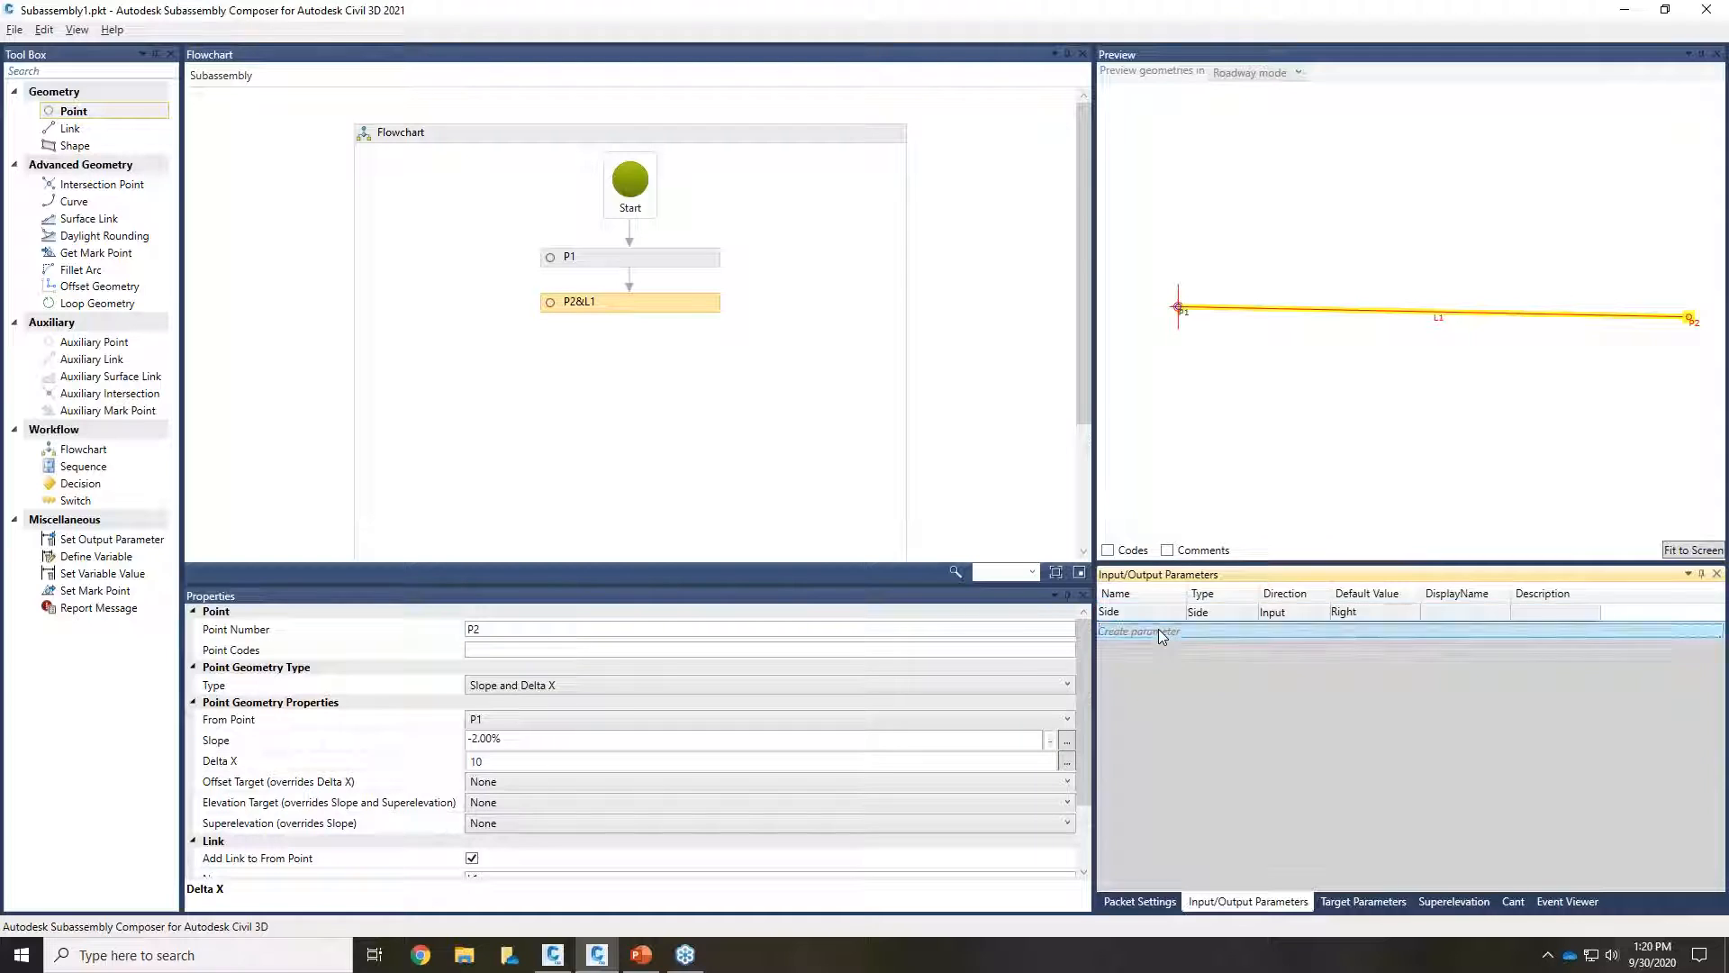
click(1150, 631)
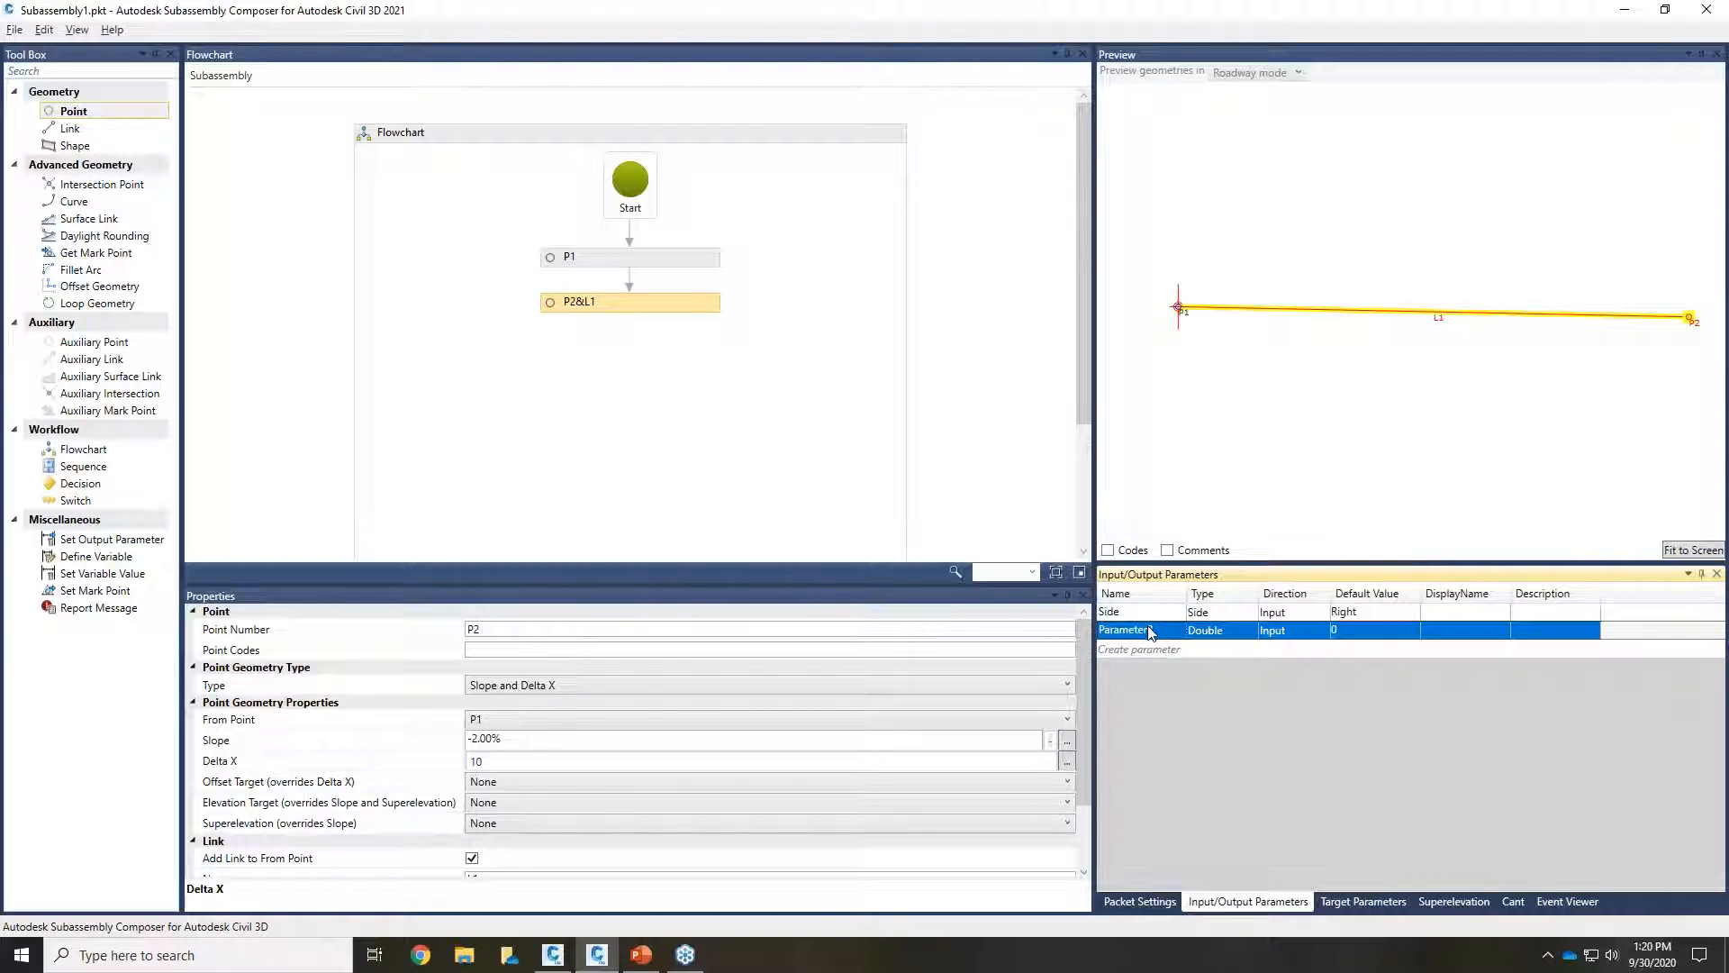
click(1152, 632)
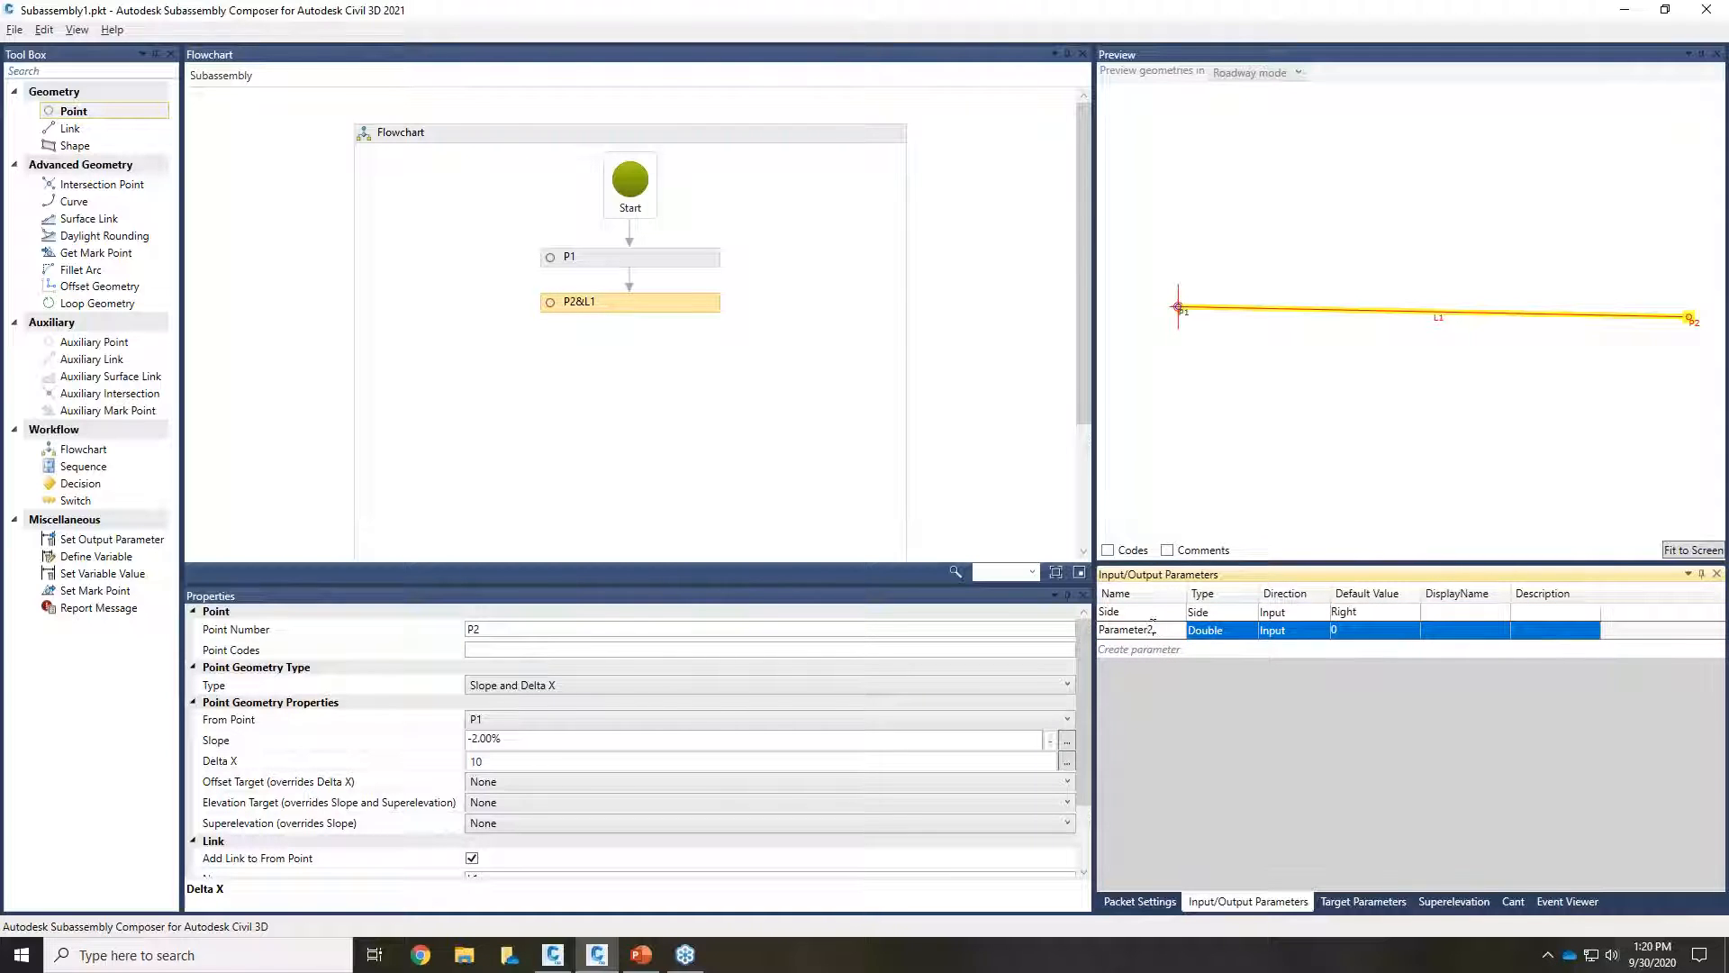
drag(1157, 629, 1100, 635)
key(BackSpace)
text(width)
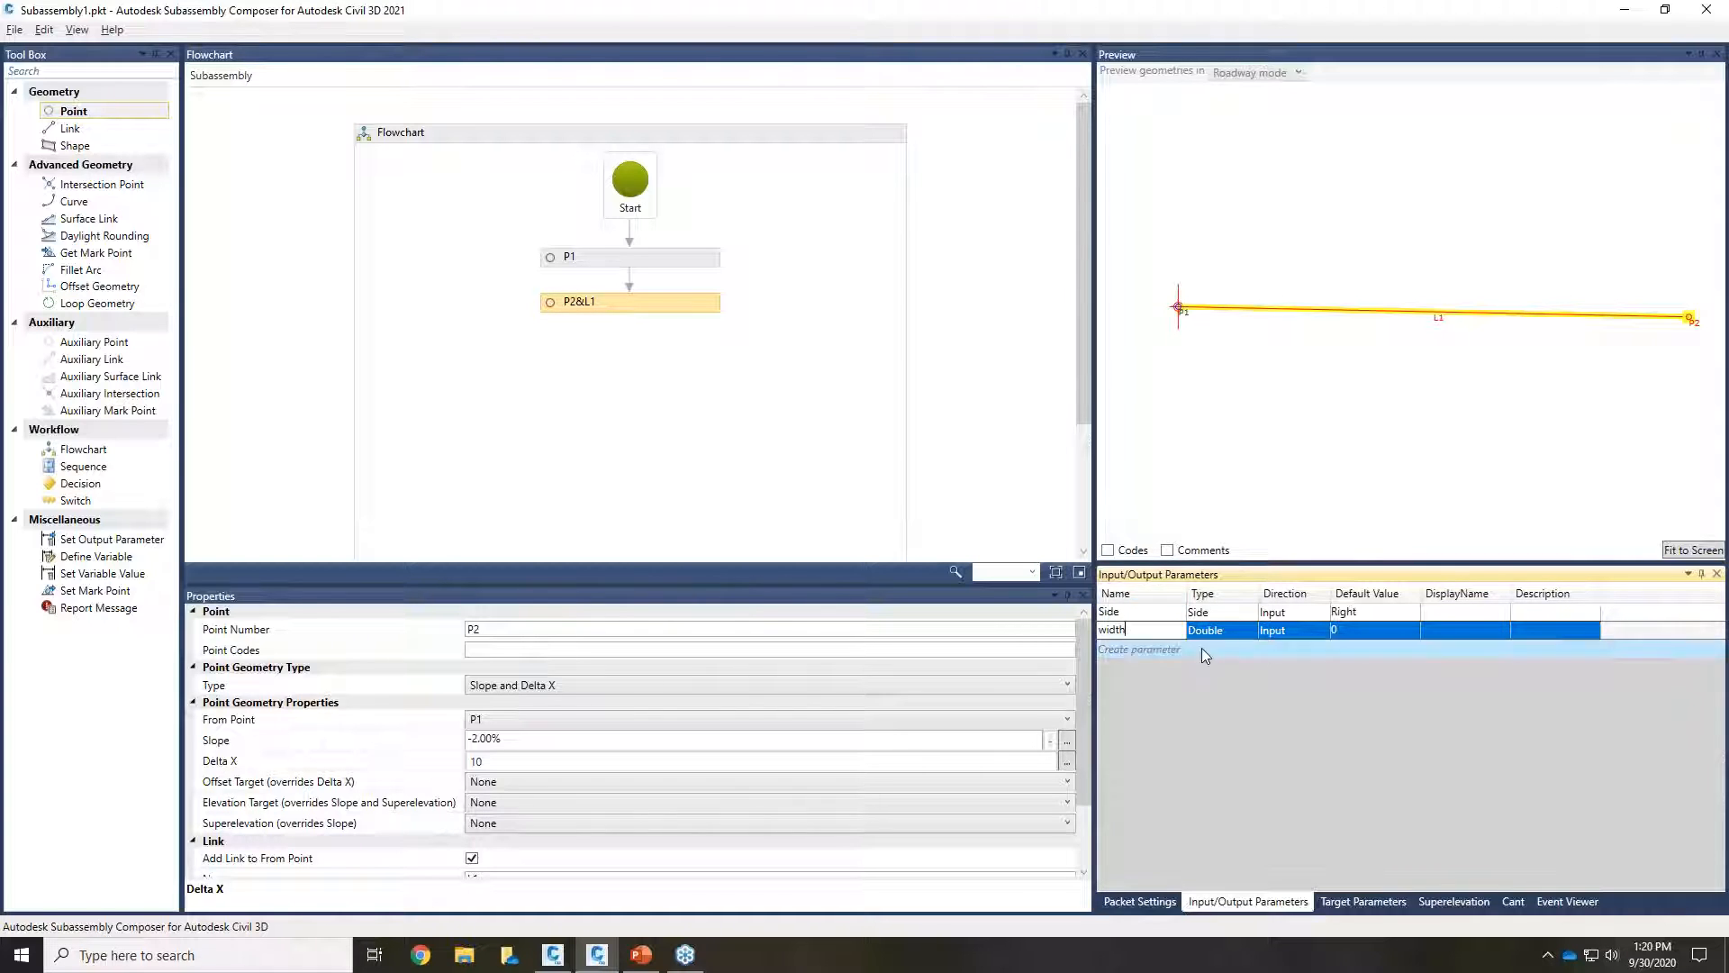
Step: Keep the width parameter's type as Double, set its default value to 12 and its display name to Lane Width
click(1226, 630)
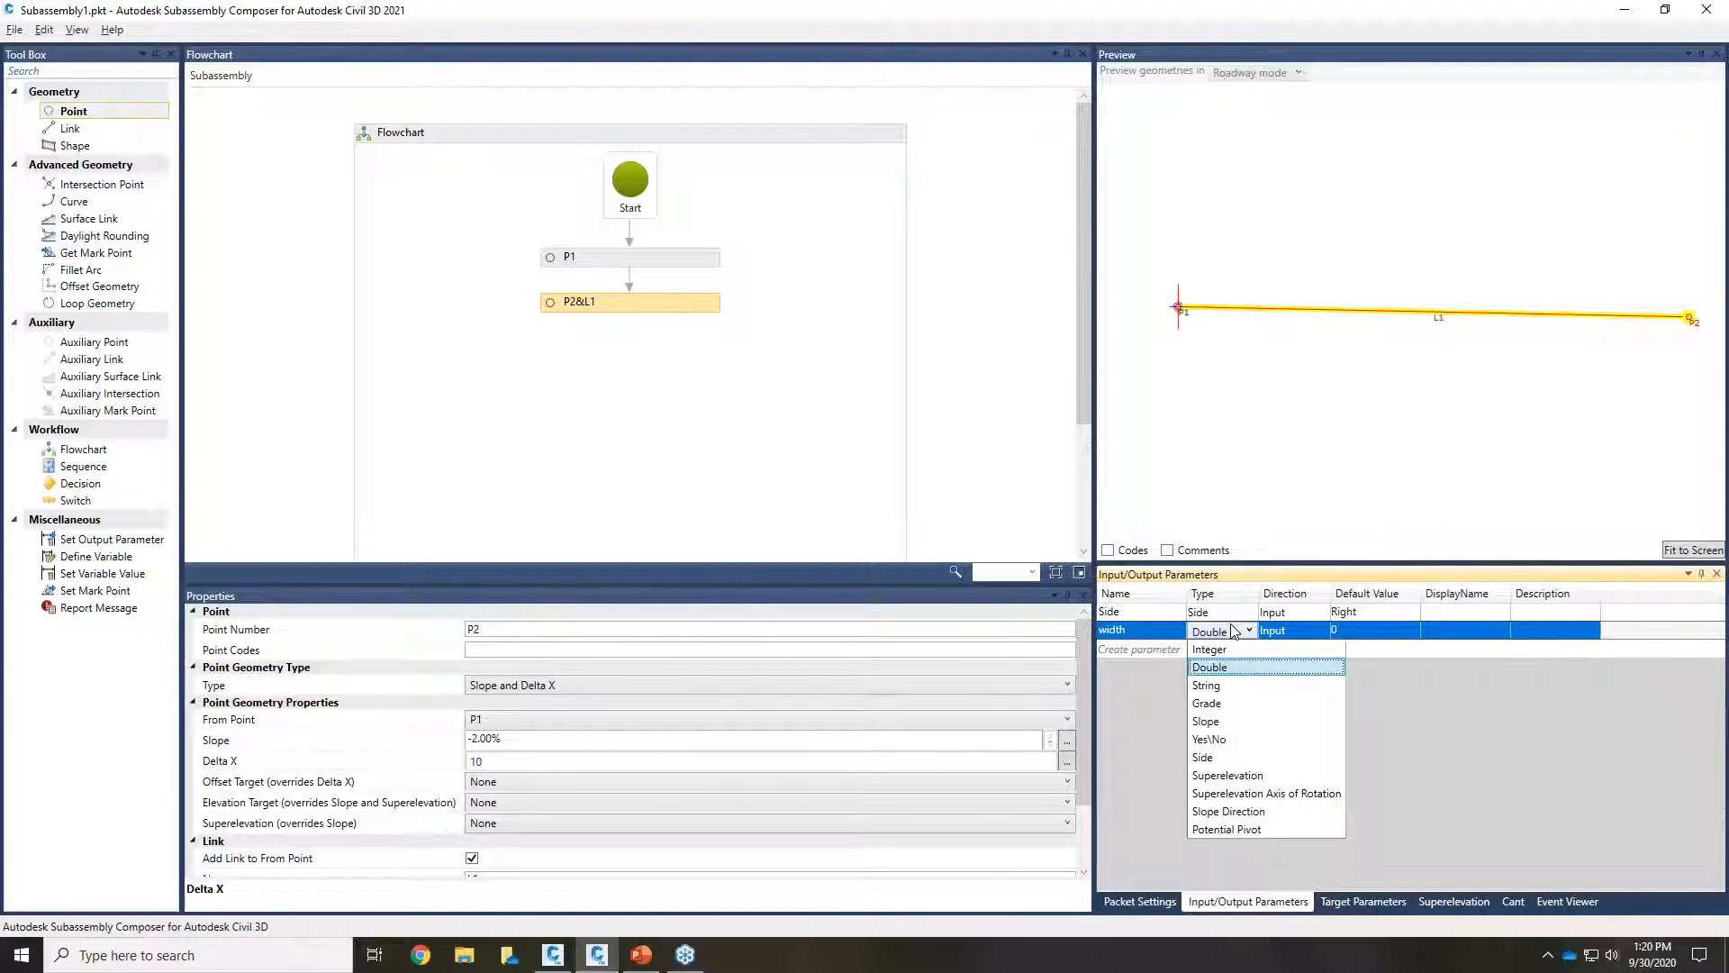
click(1228, 669)
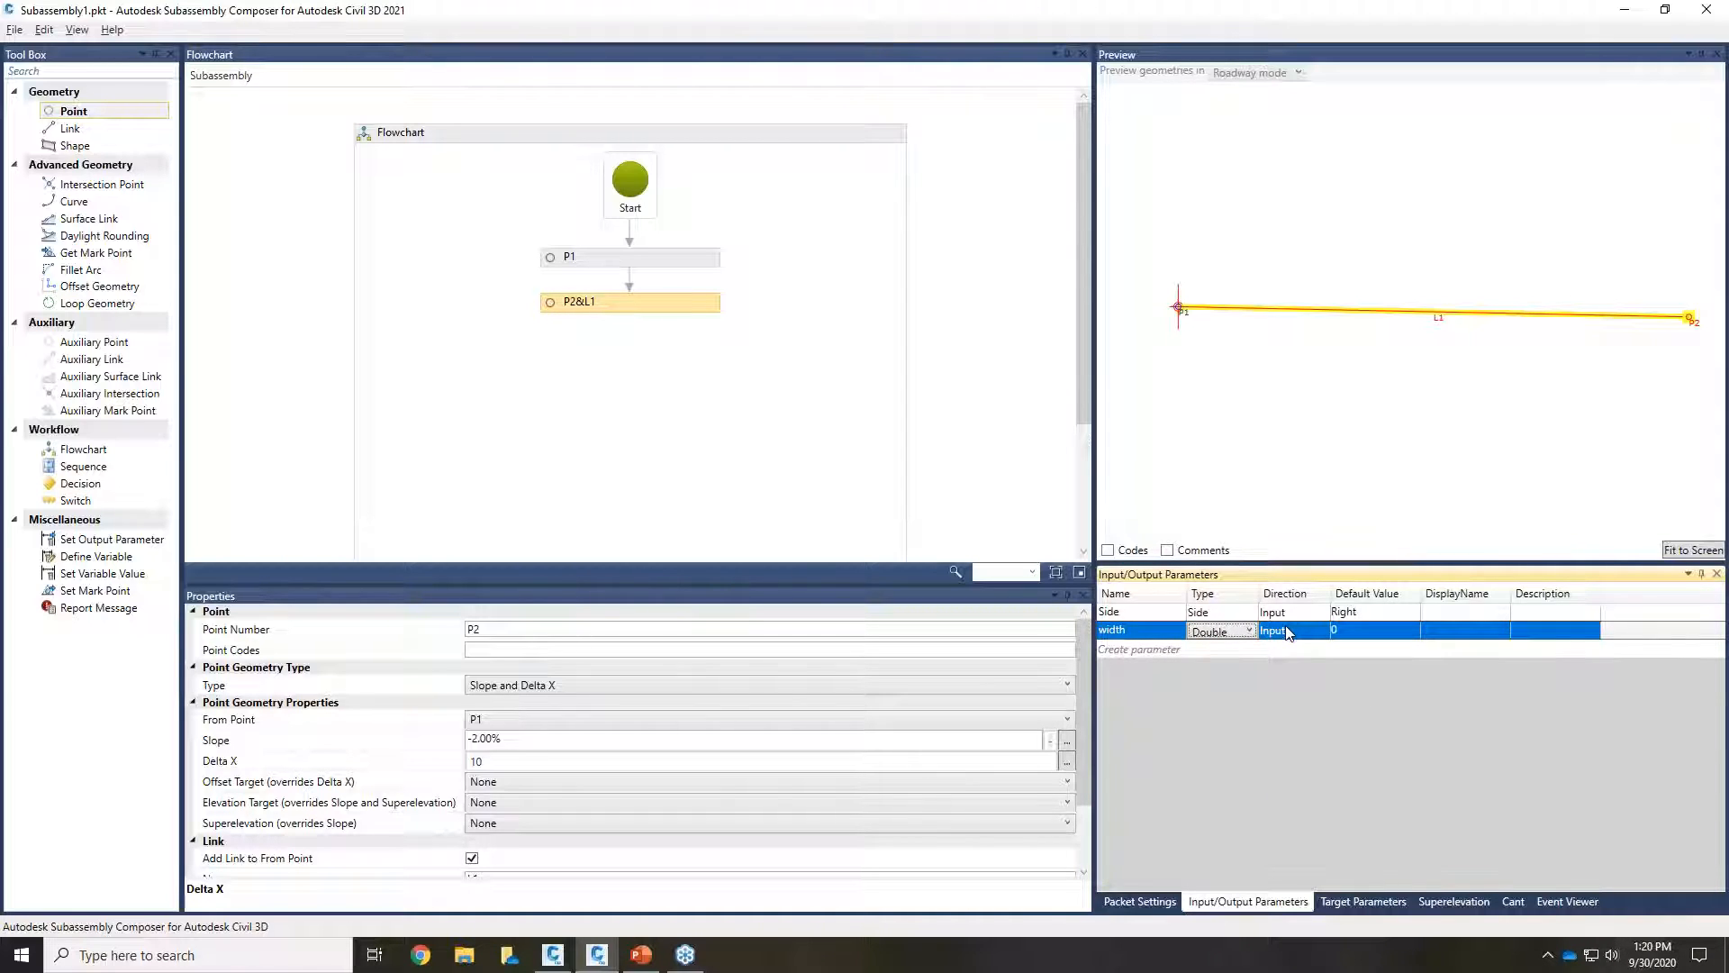
click(1350, 629)
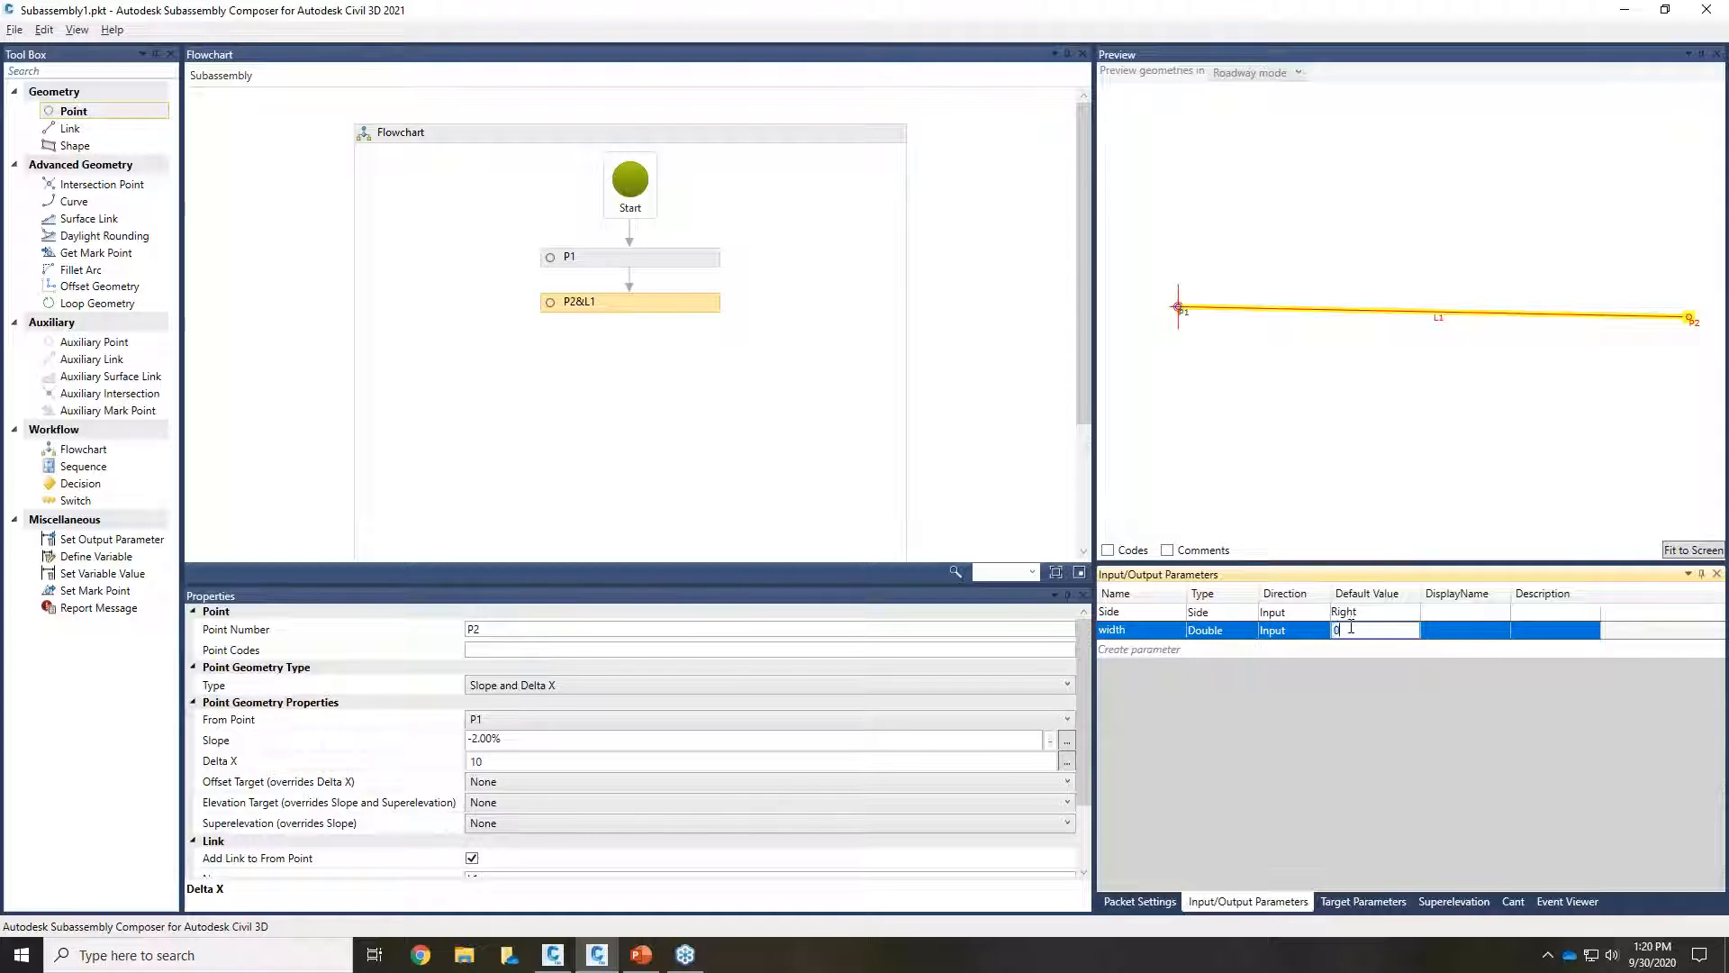
text(12)
click(1491, 630)
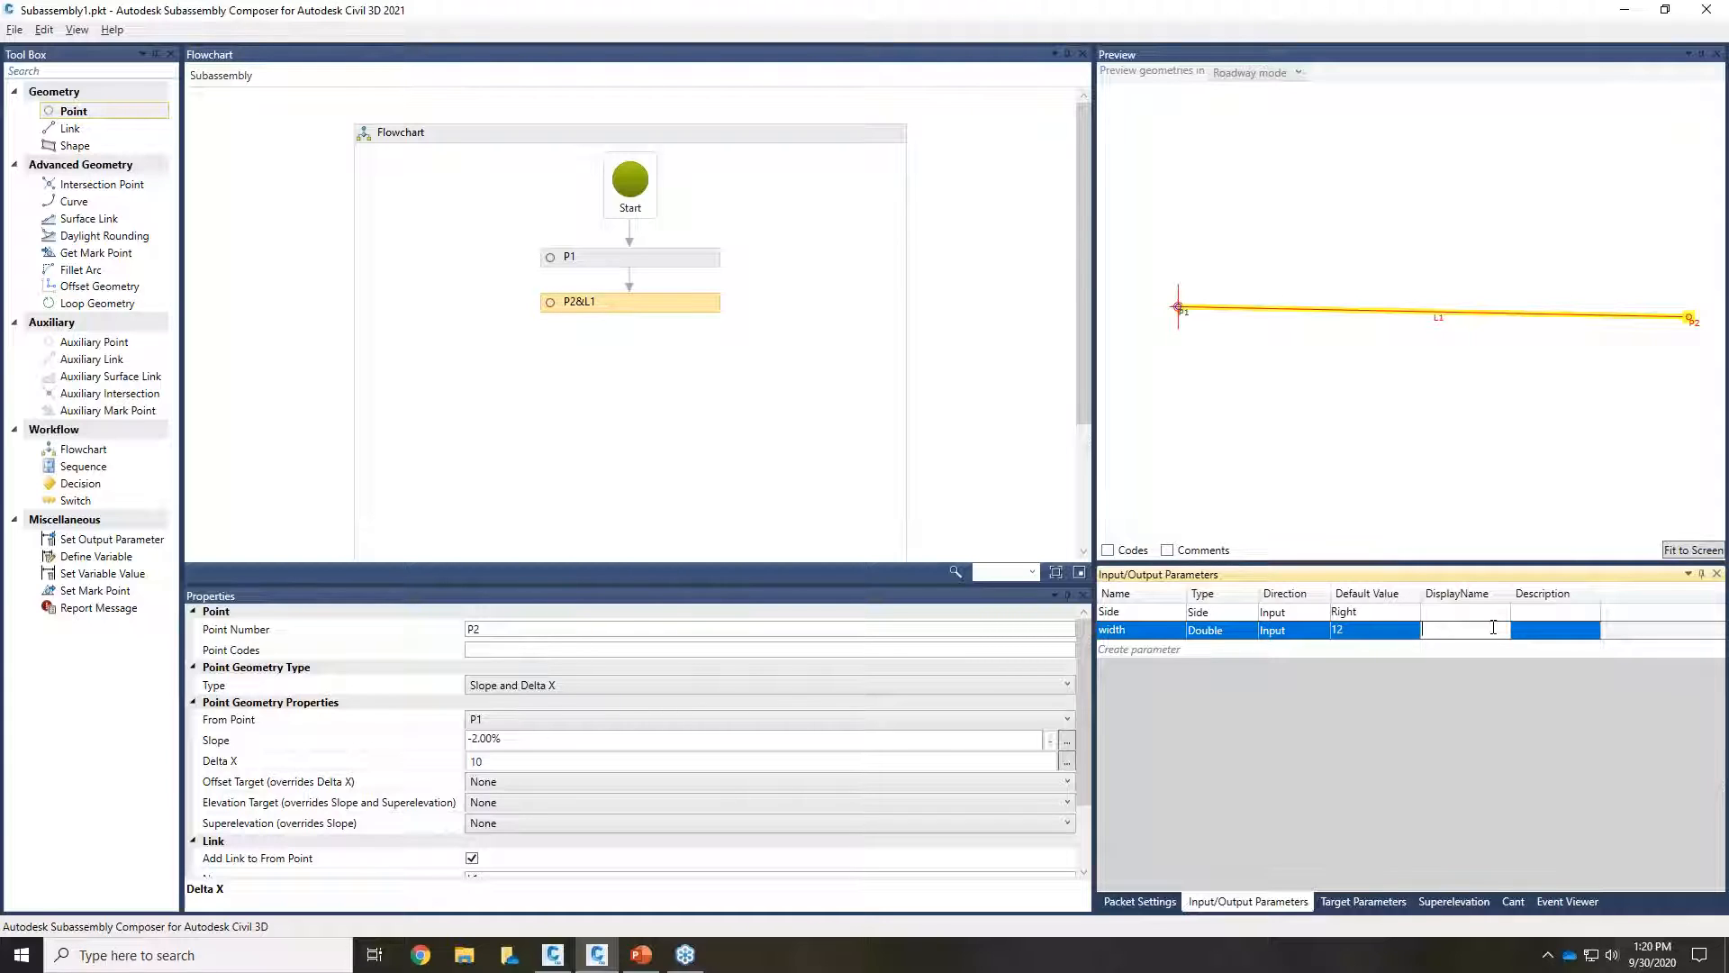
text(Lane Width)
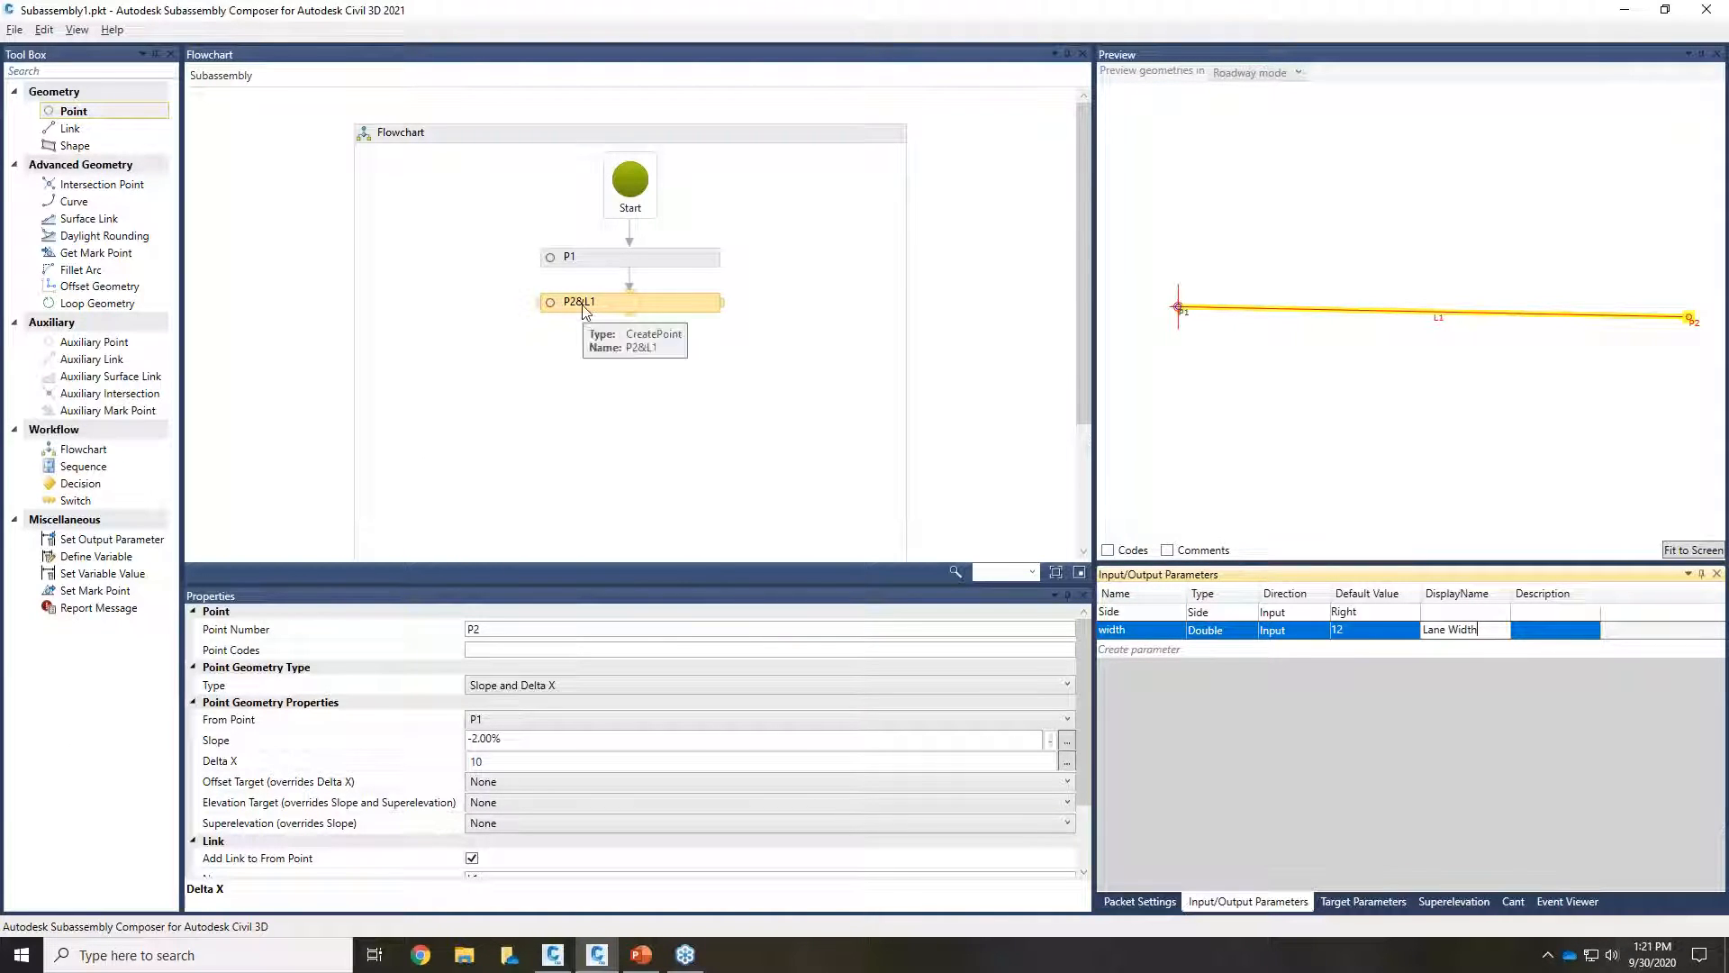
Step: Set point P2's Delta X to the width parameter
double_click(502, 763)
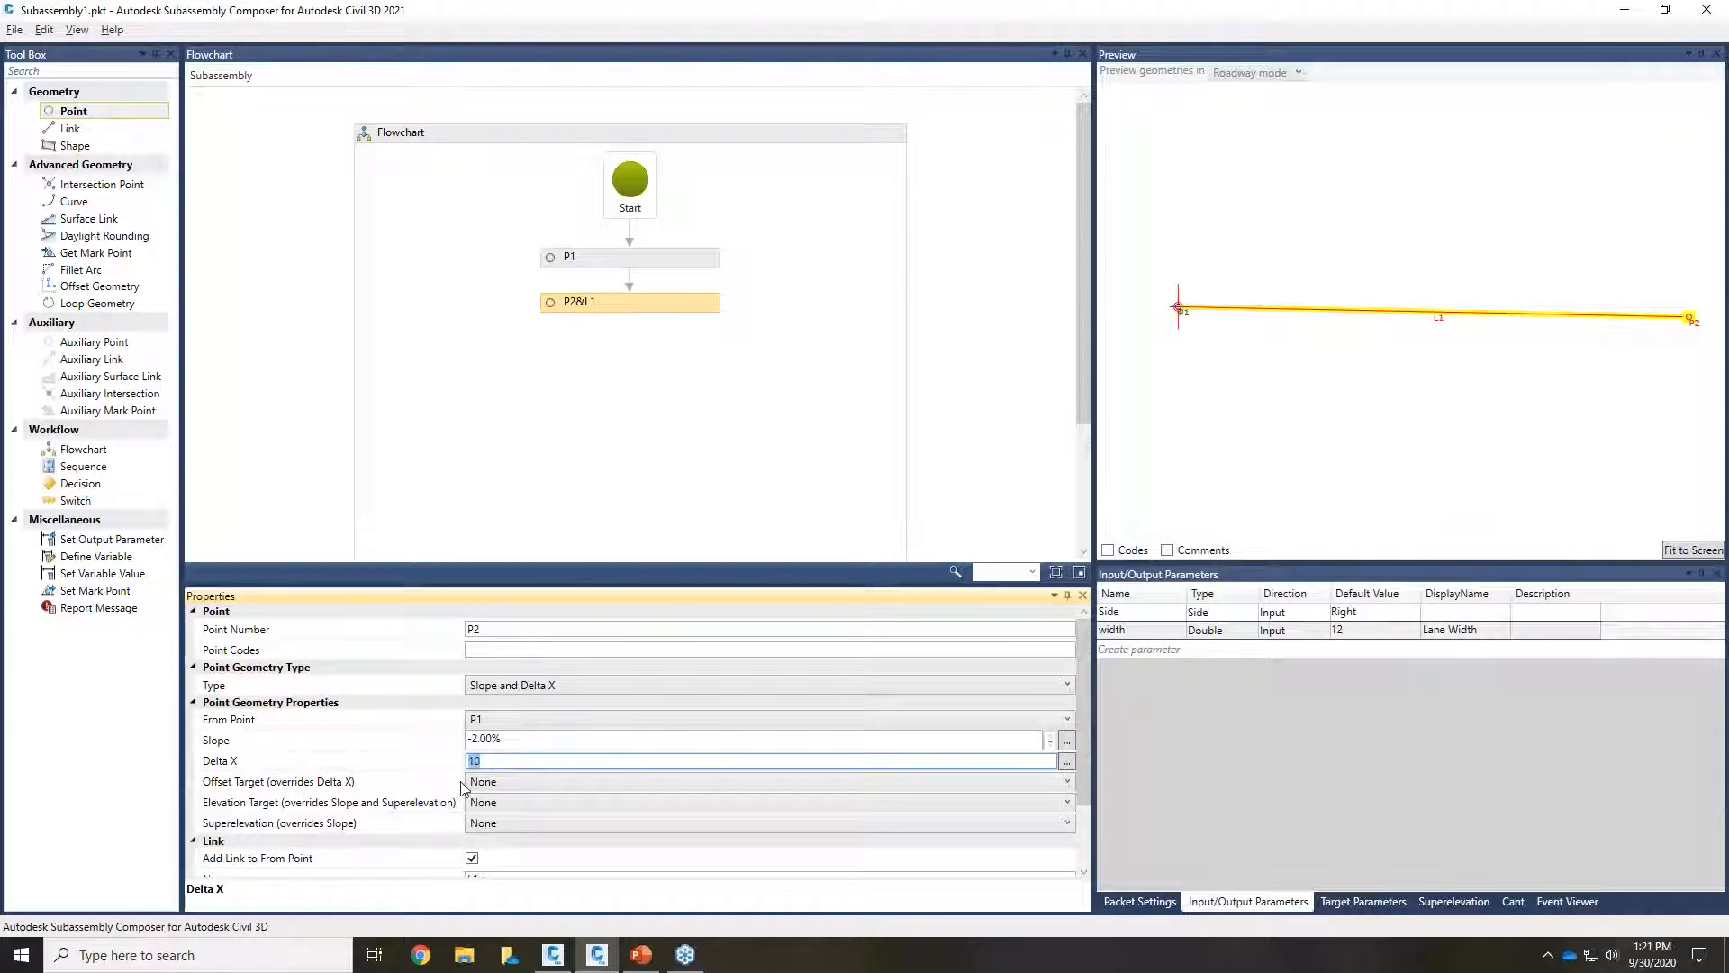
key(BackSpace)
text(width)
key(Return)
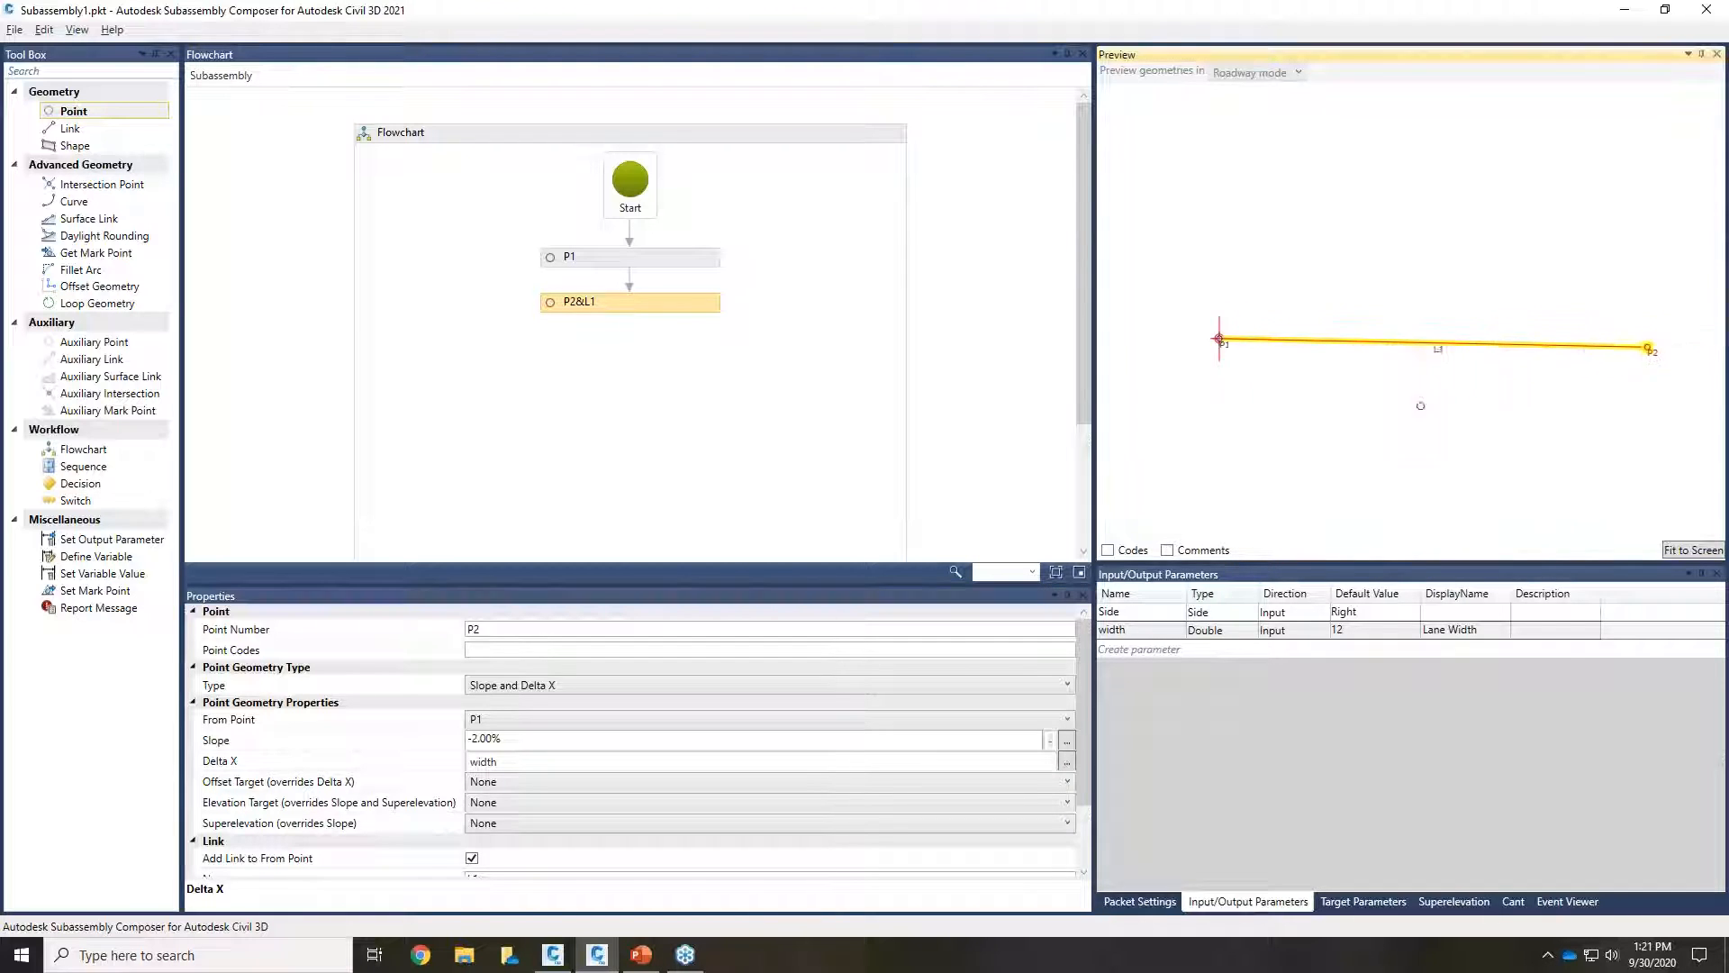
Step: Test the width parameter by setting its default value to 5
click(1382, 630)
click(1391, 627)
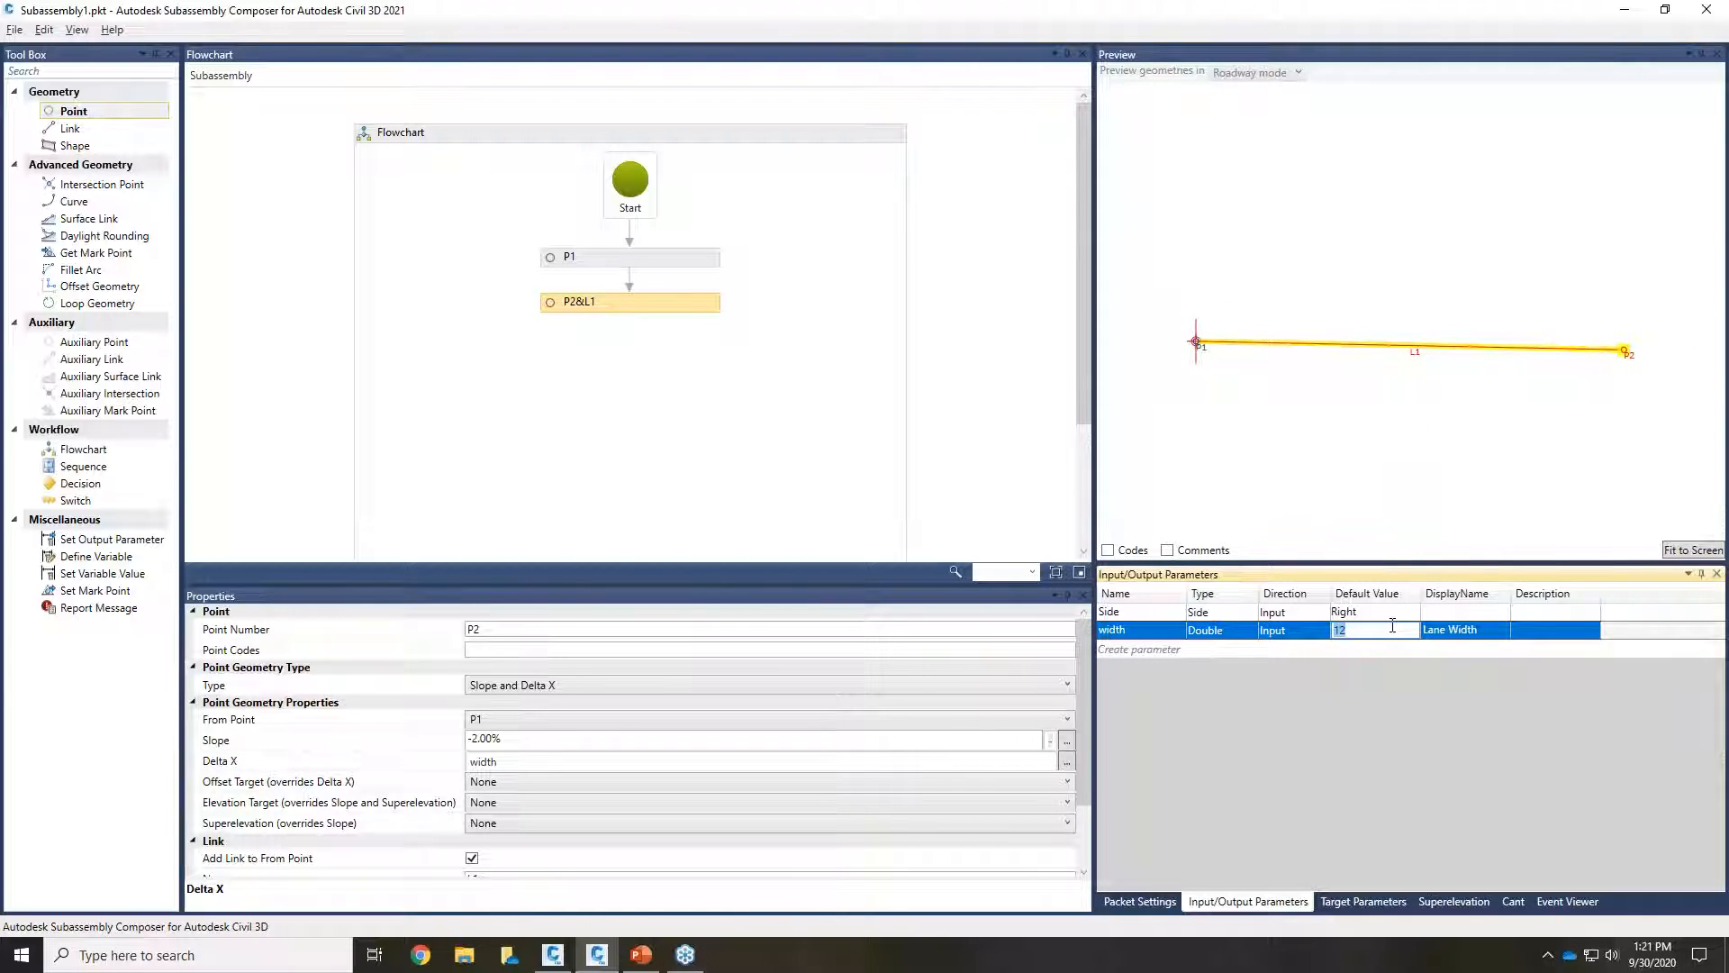
text(5)
key(Return)
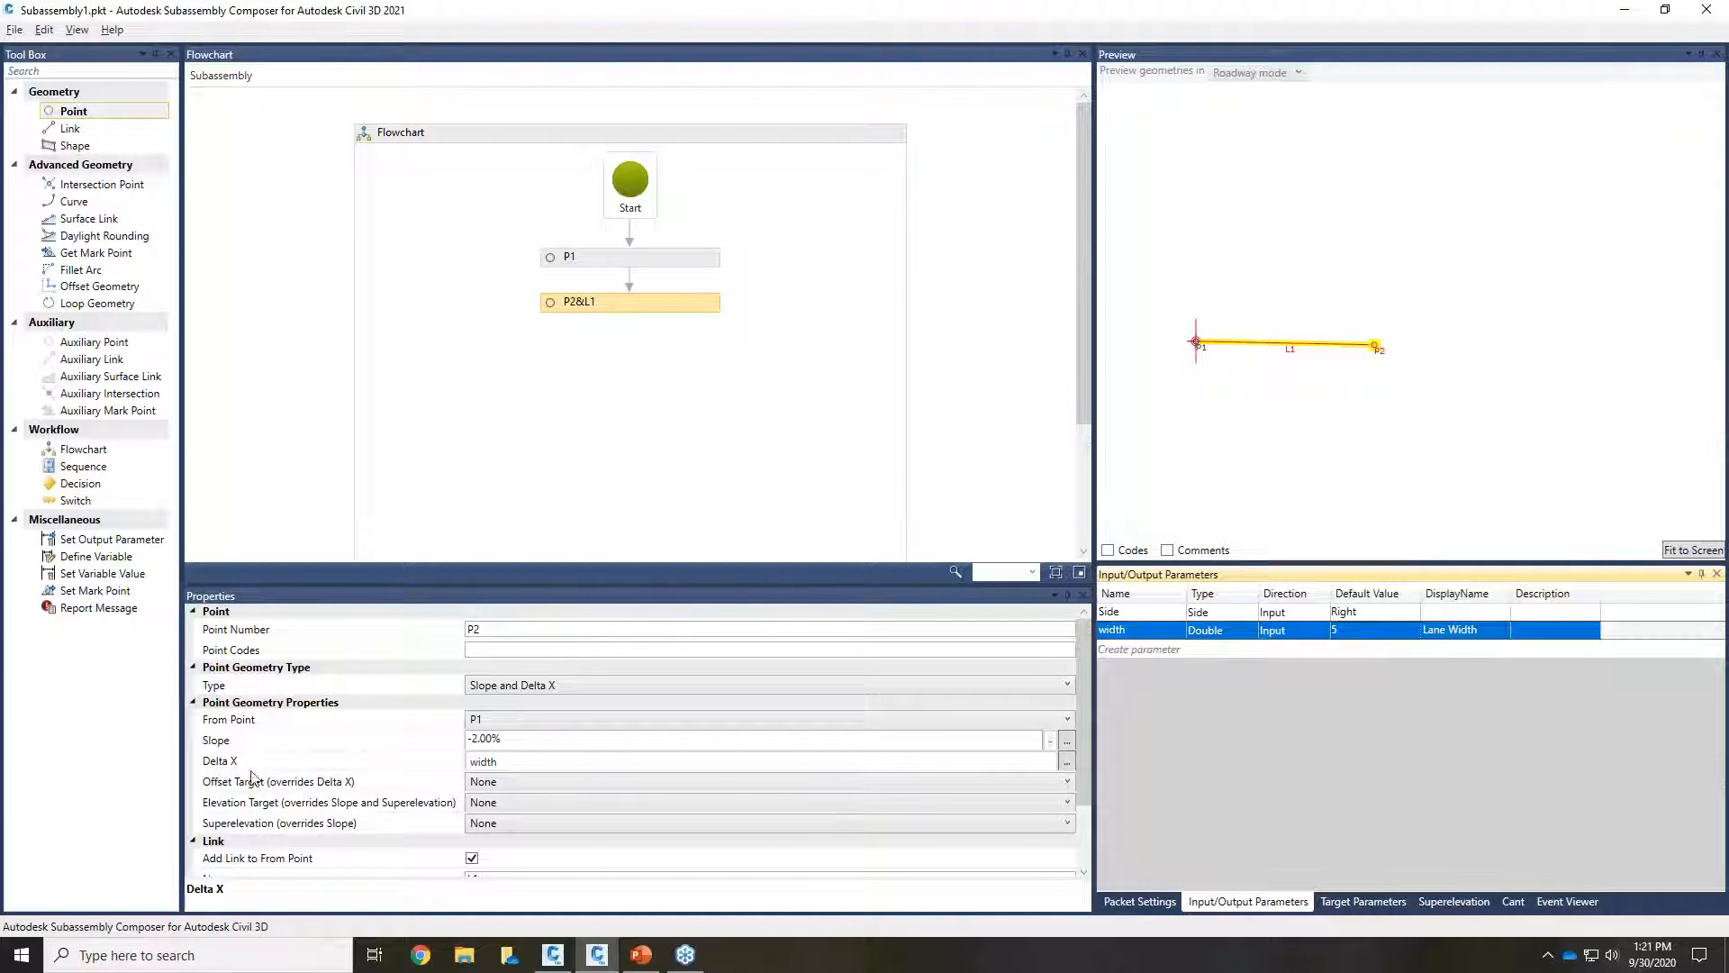
Step: Set the default value of the width parameter to 15 and fit the whole link in the preview
click(1372, 630)
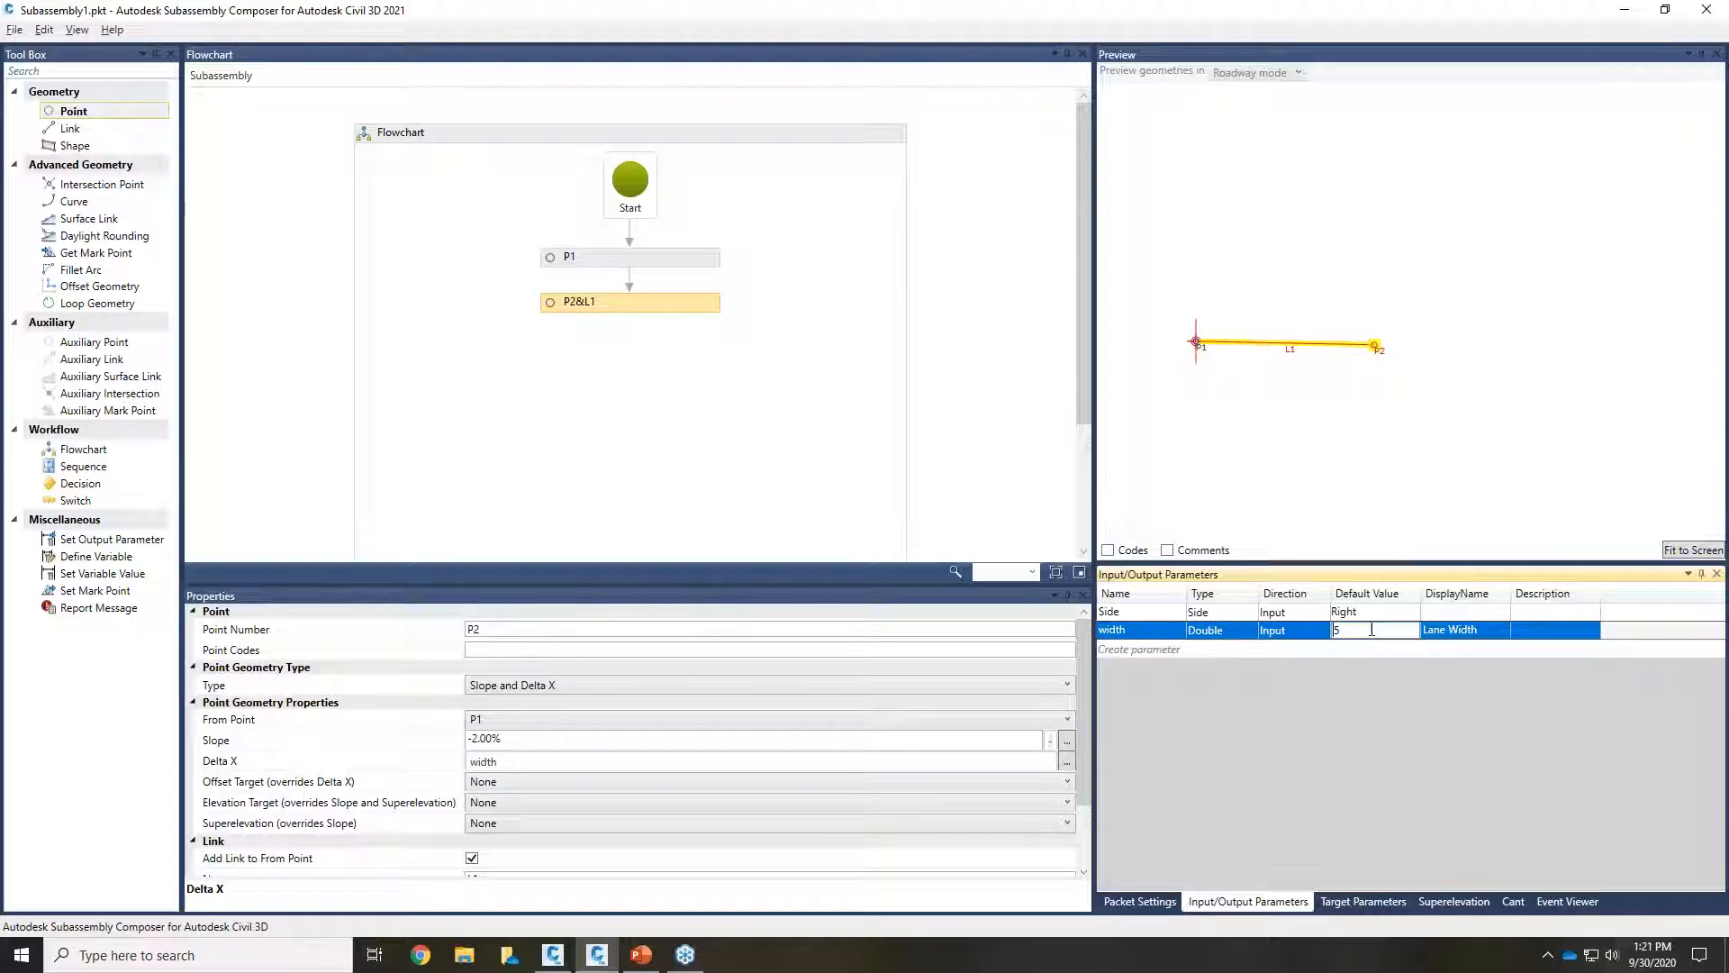
click(1297, 634)
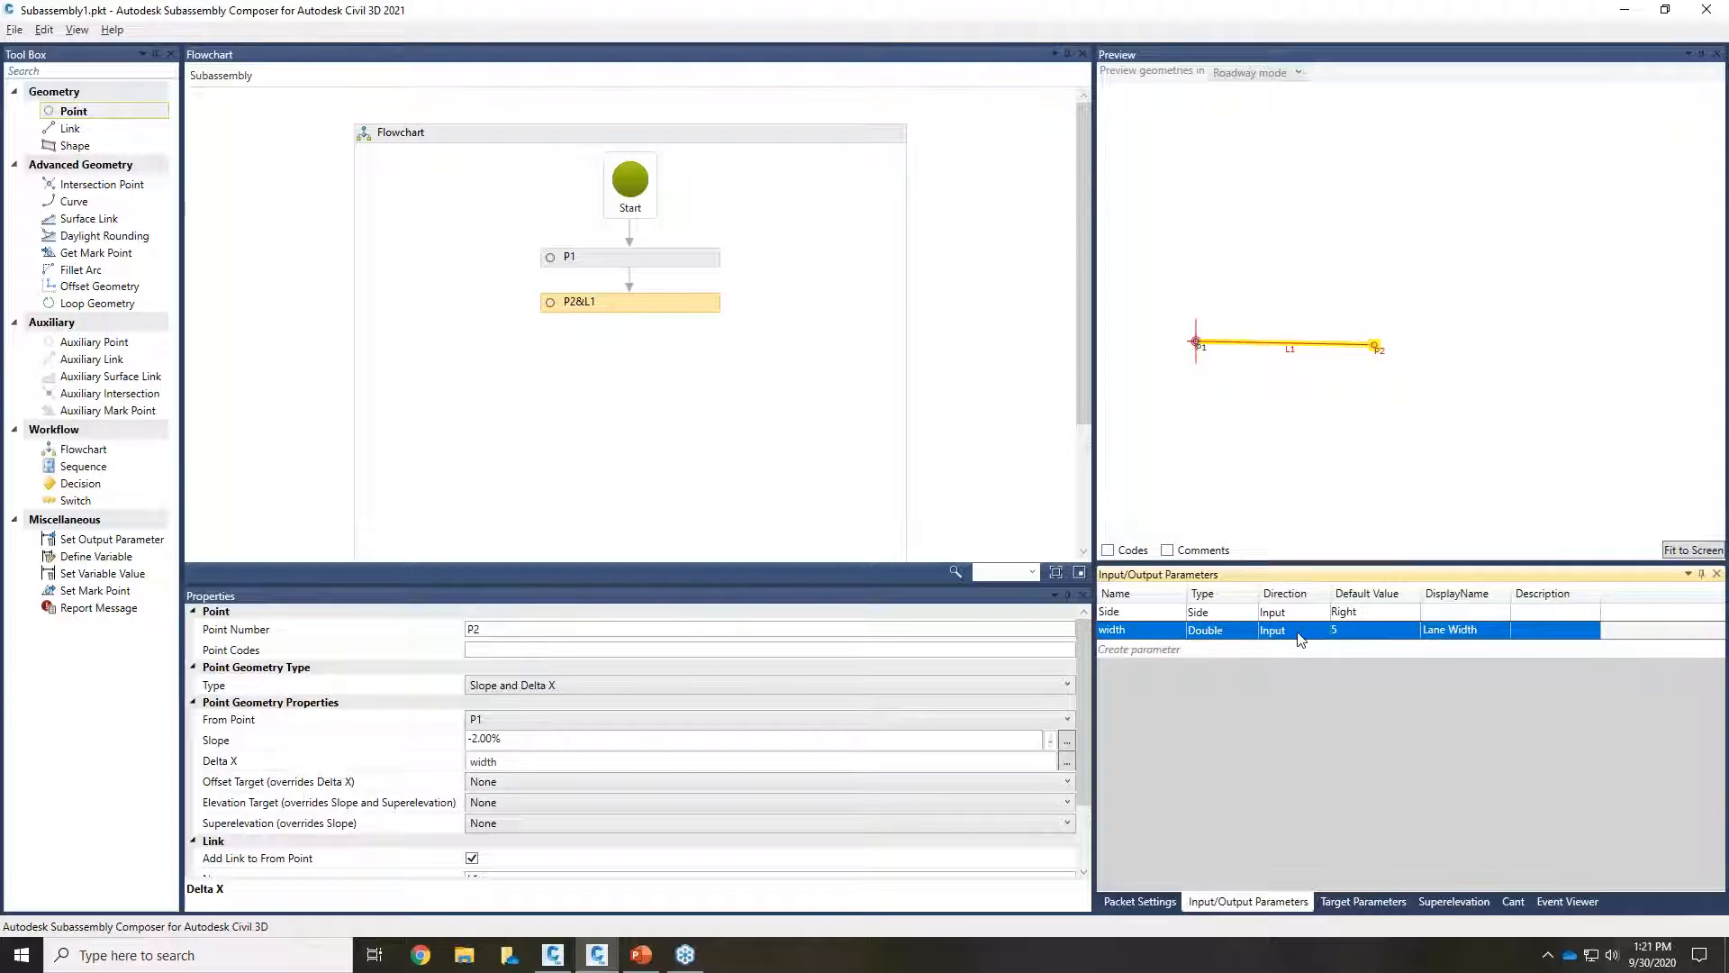
click(1366, 631)
key(BackSpace)
text(15)
key(Return)
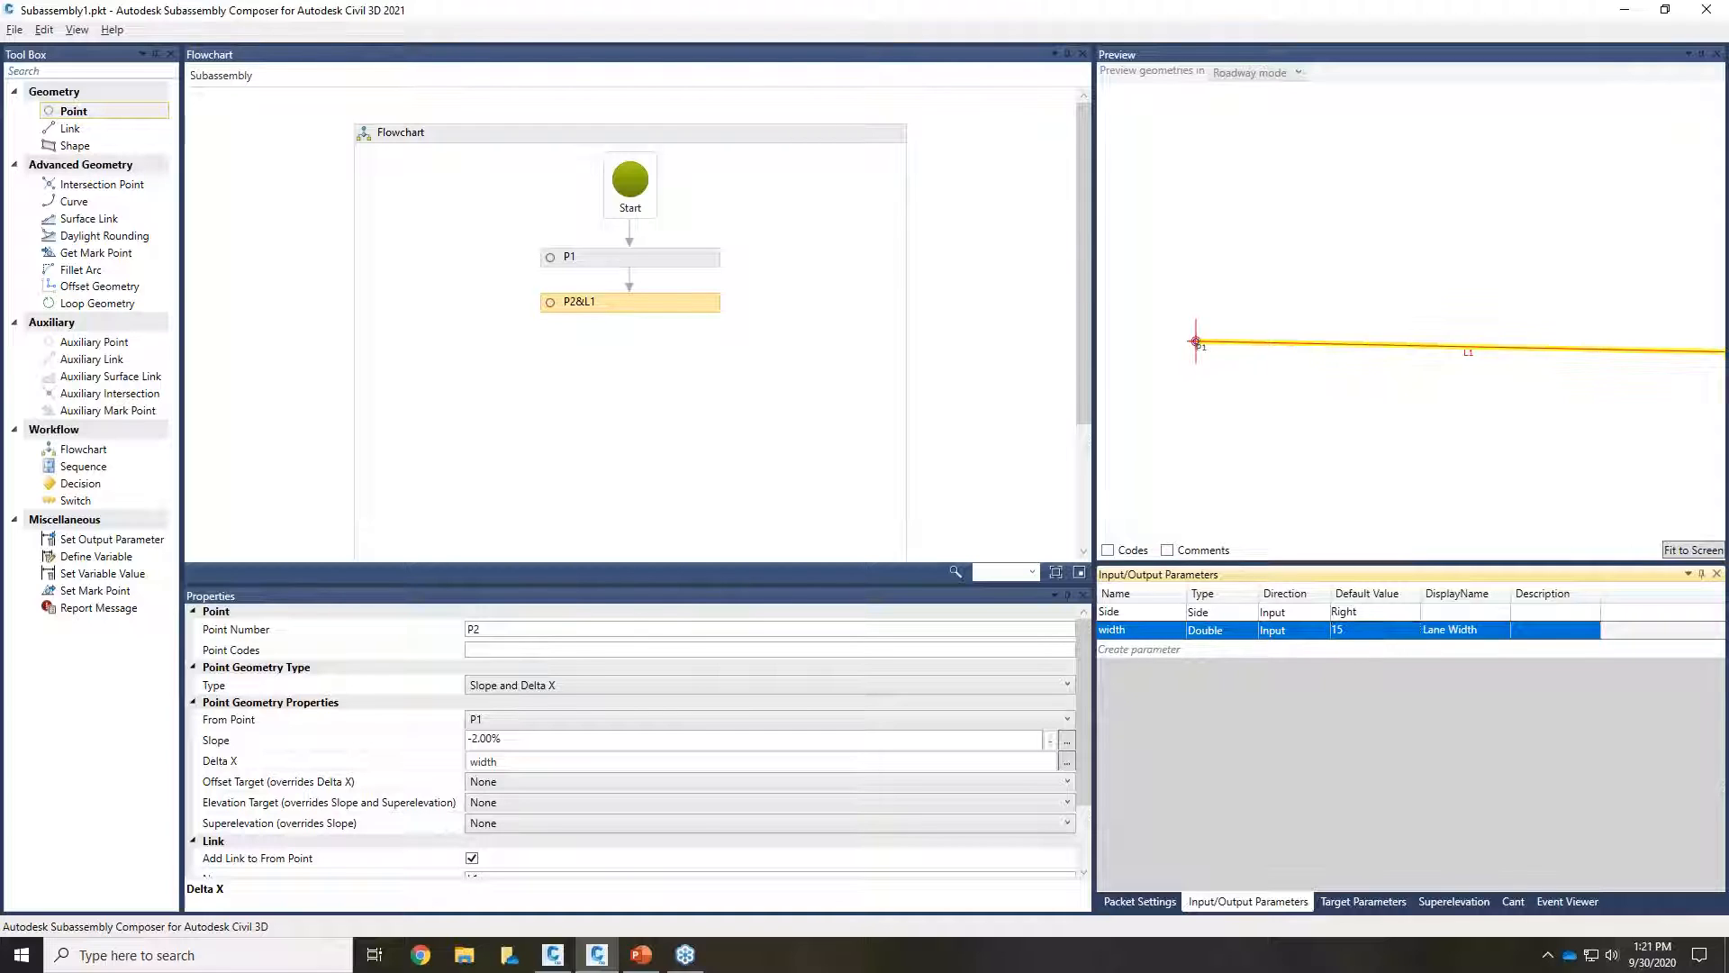
click(1684, 550)
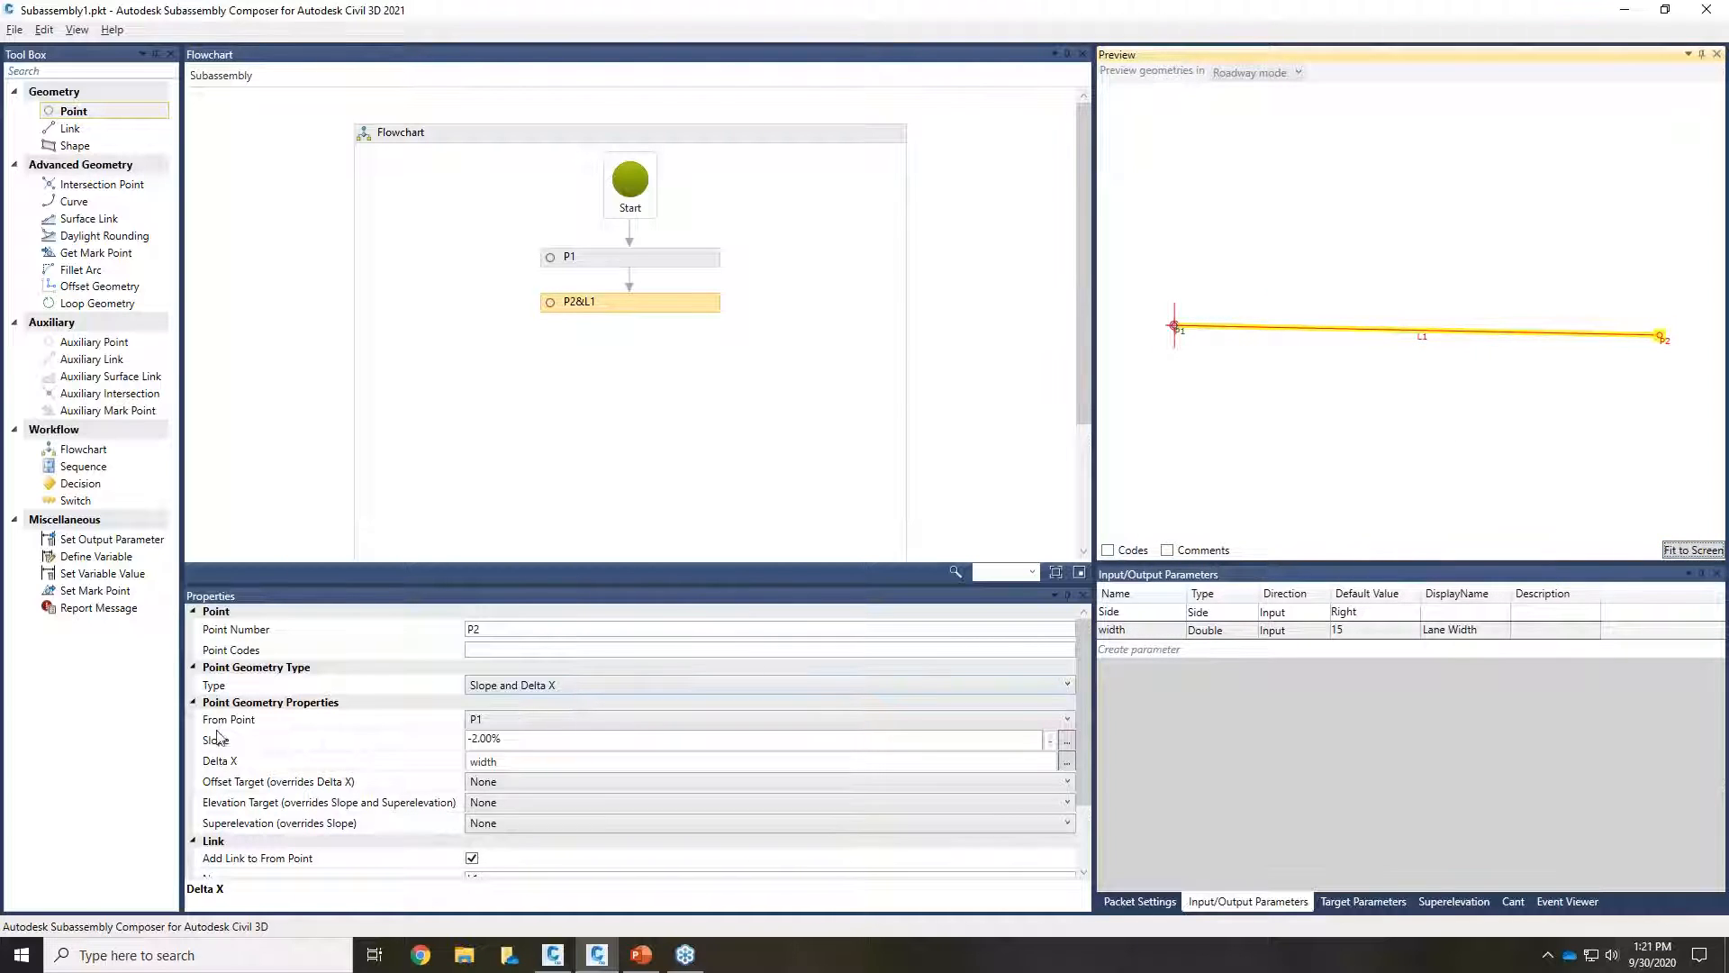
Step: Create a new input parameter below width and name it slope
click(1169, 650)
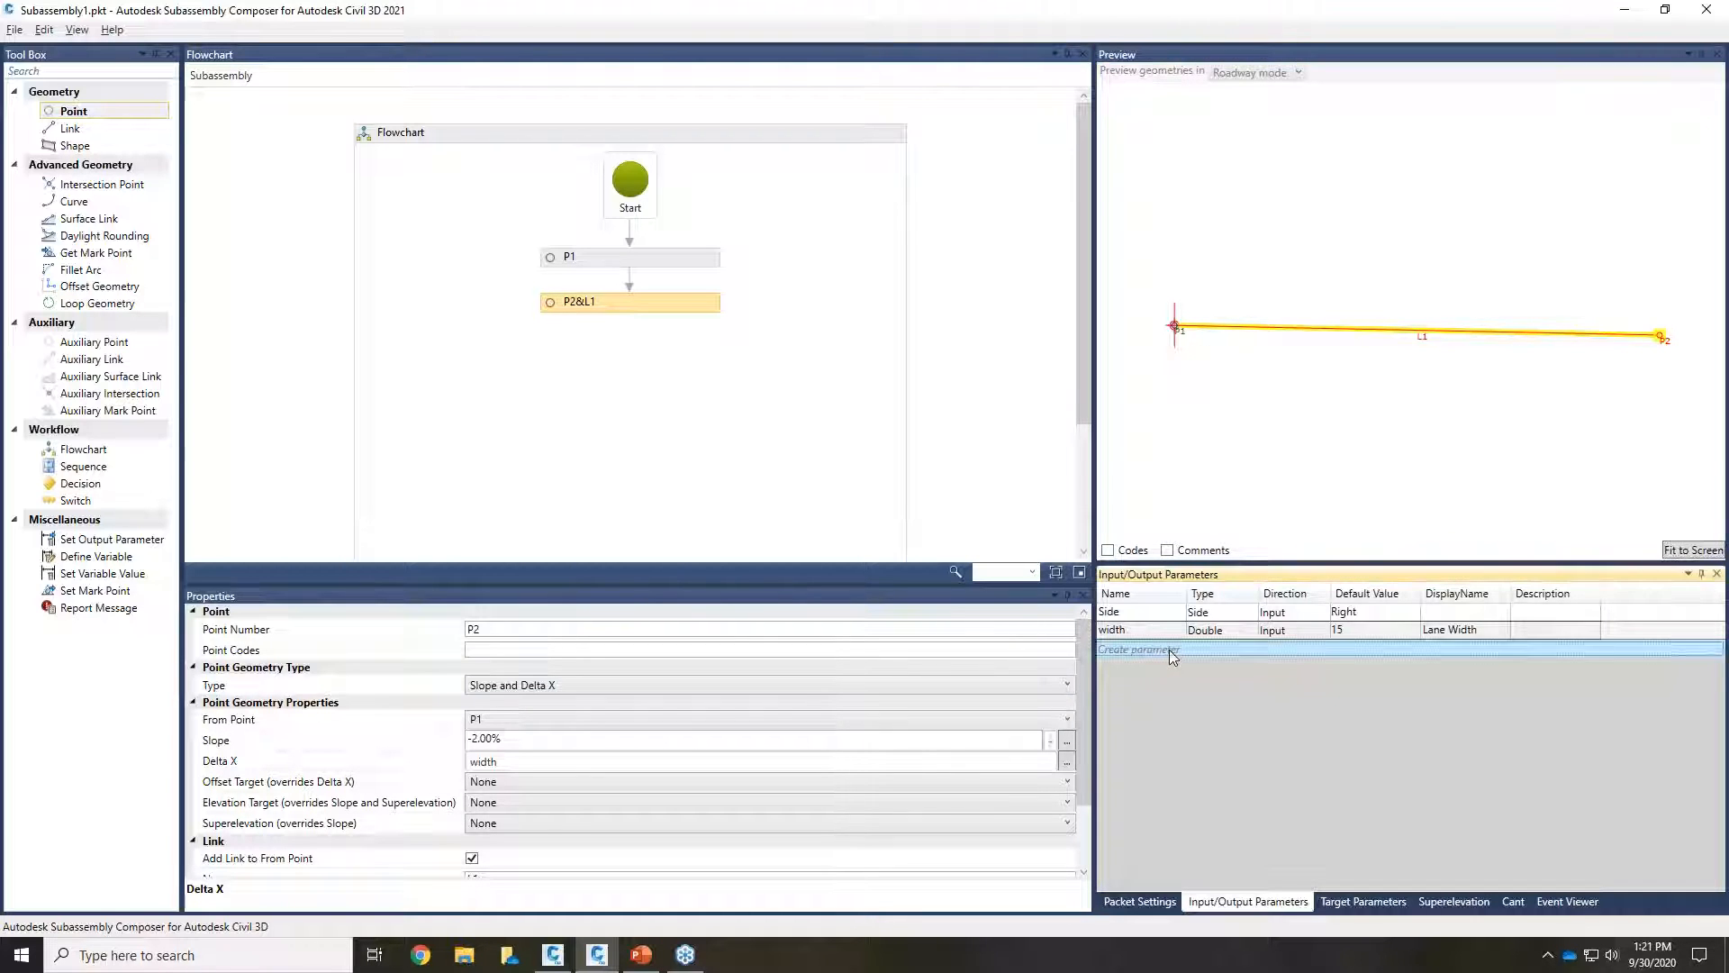
click(1138, 648)
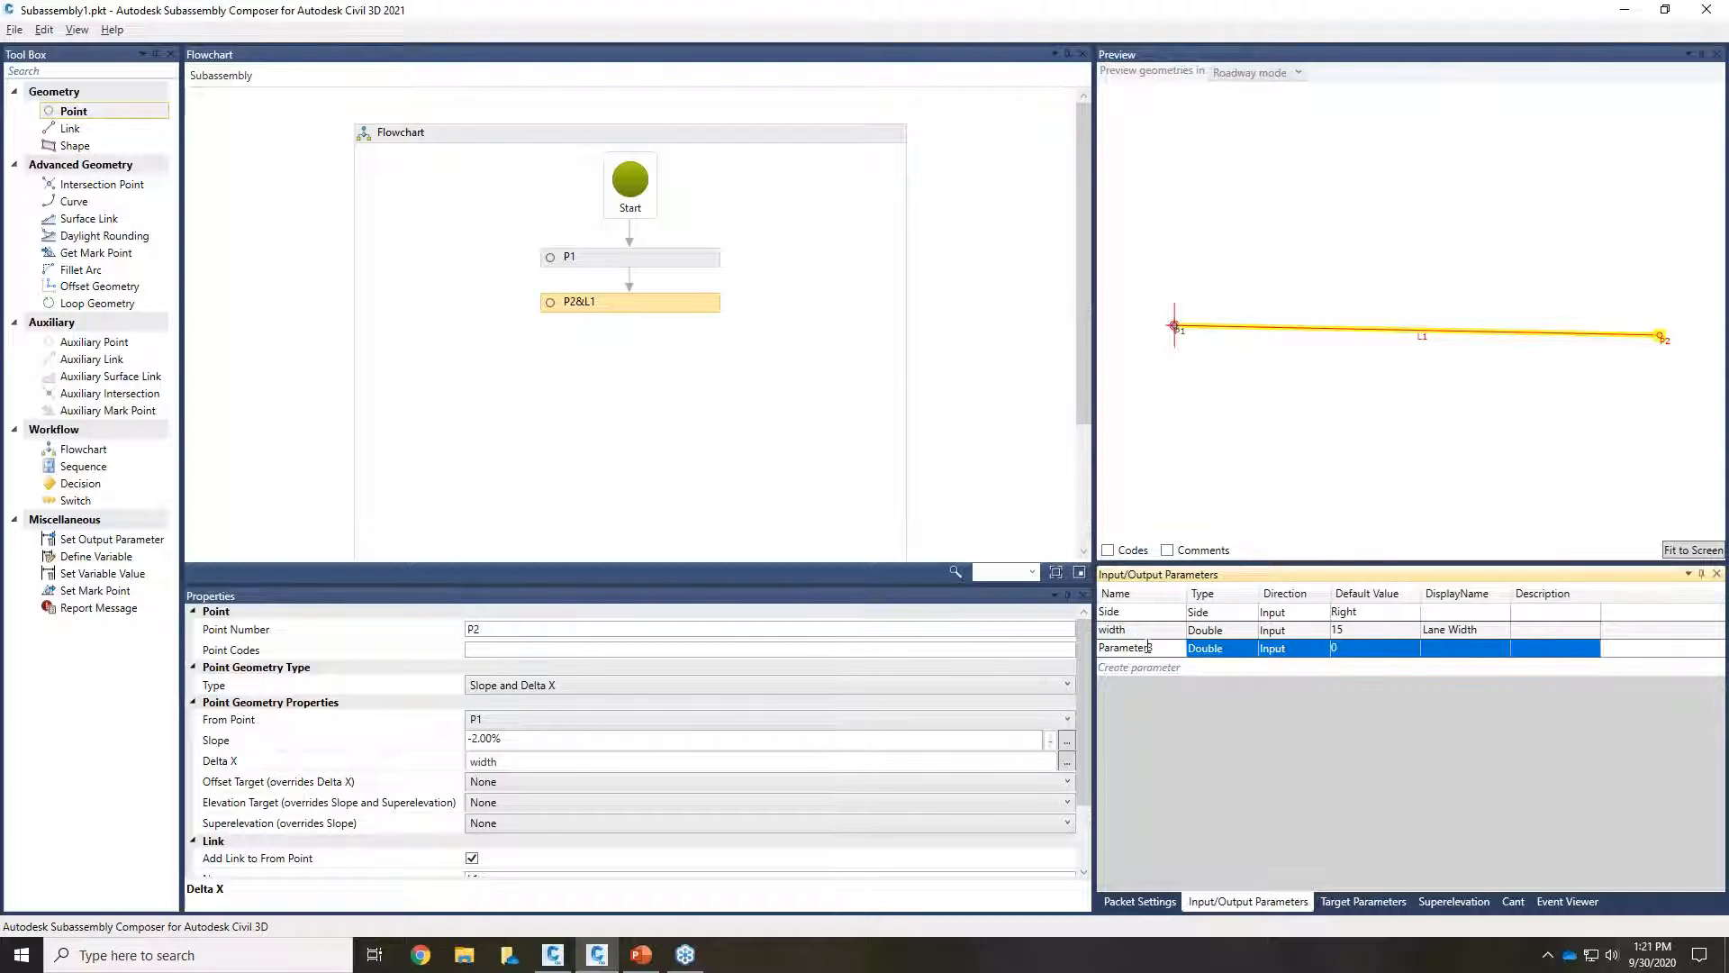
click(1147, 648)
text(slope)
Step: Set the slope parameter's type to Grade and its default value to 5.00%
click(1225, 650)
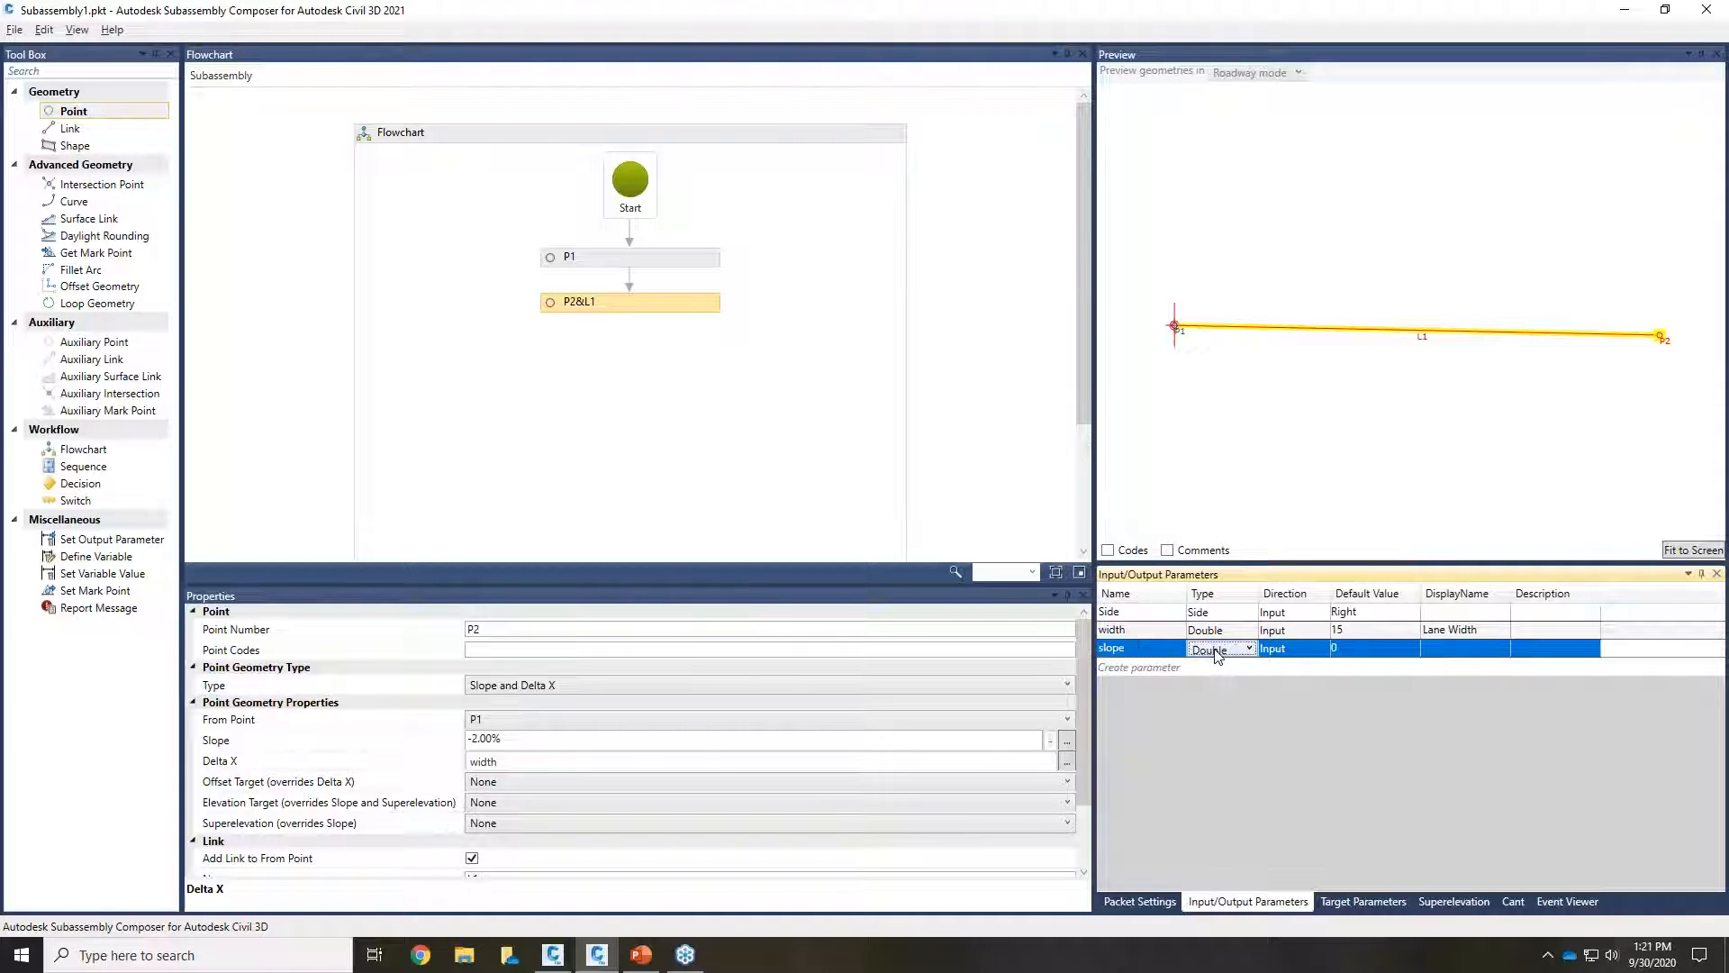
click(1218, 651)
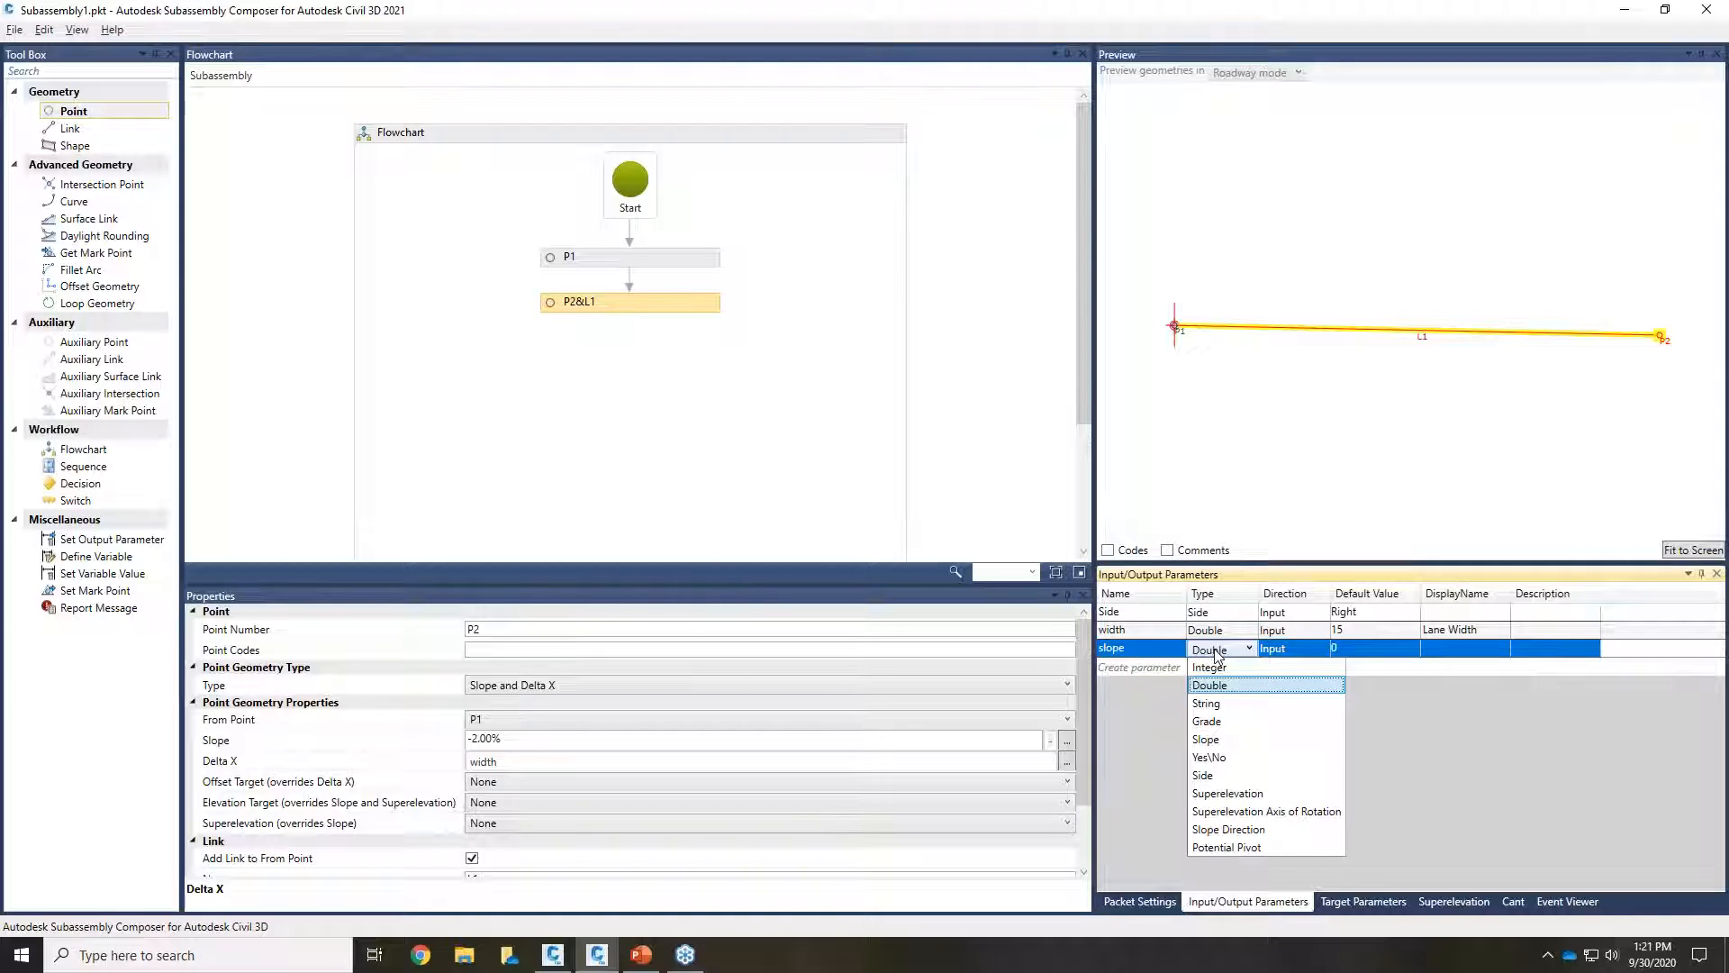
click(1223, 721)
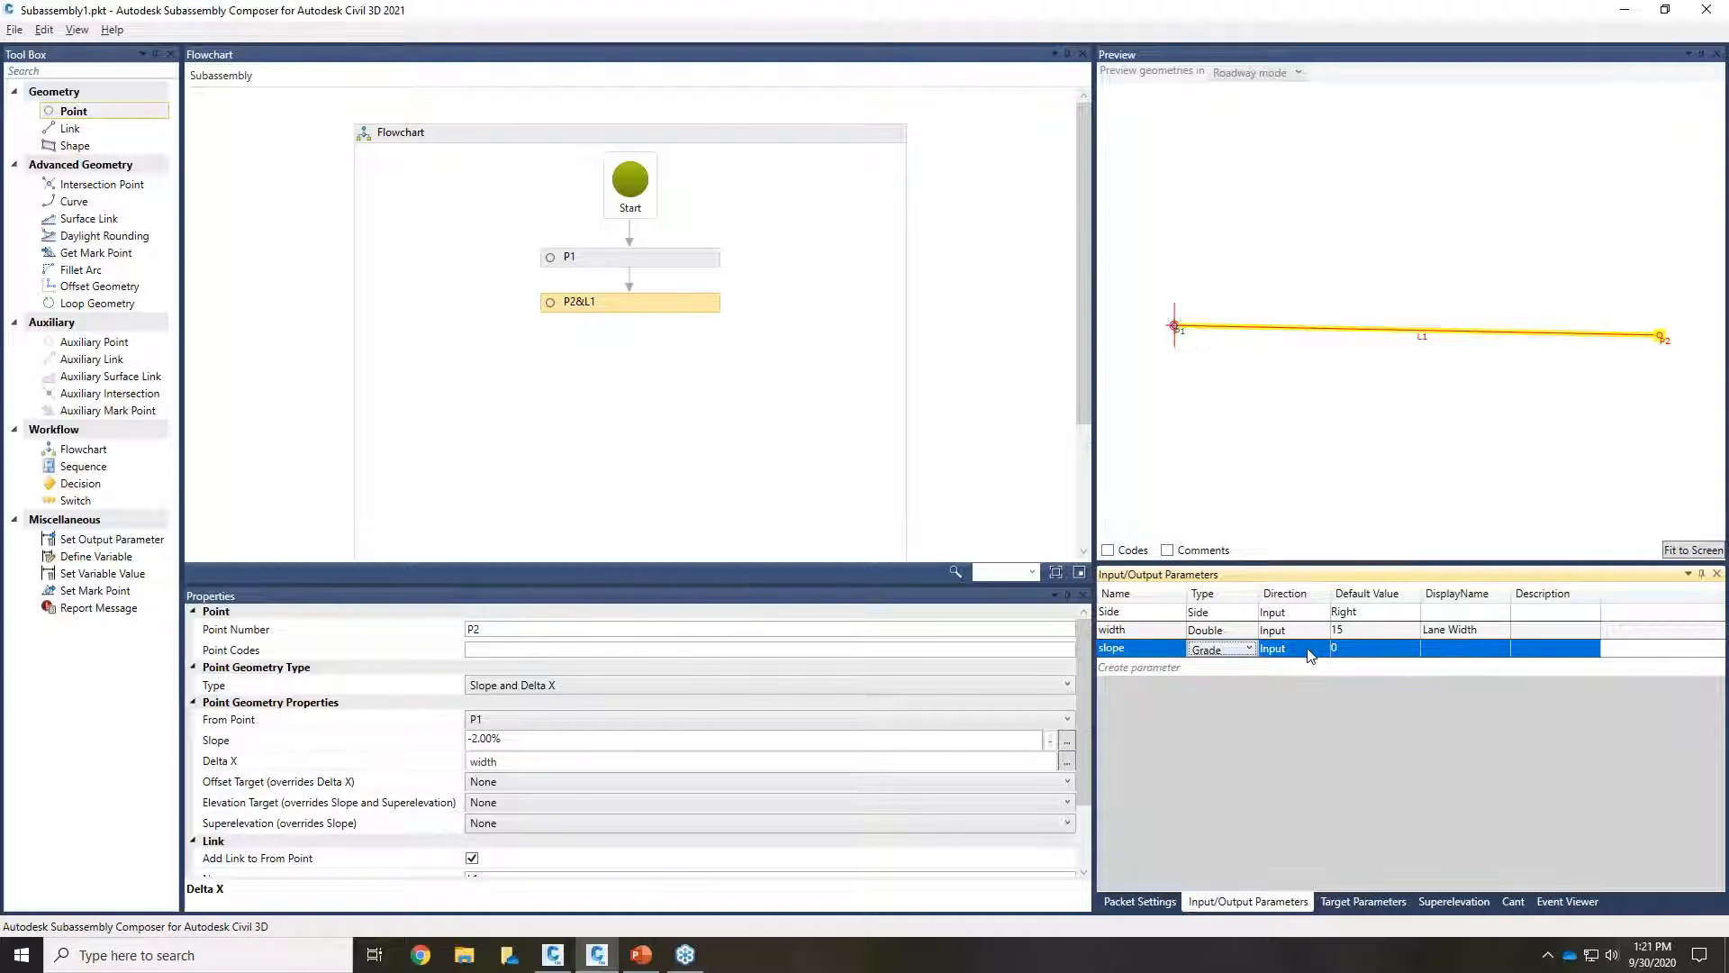
click(1351, 650)
double_click(1350, 649)
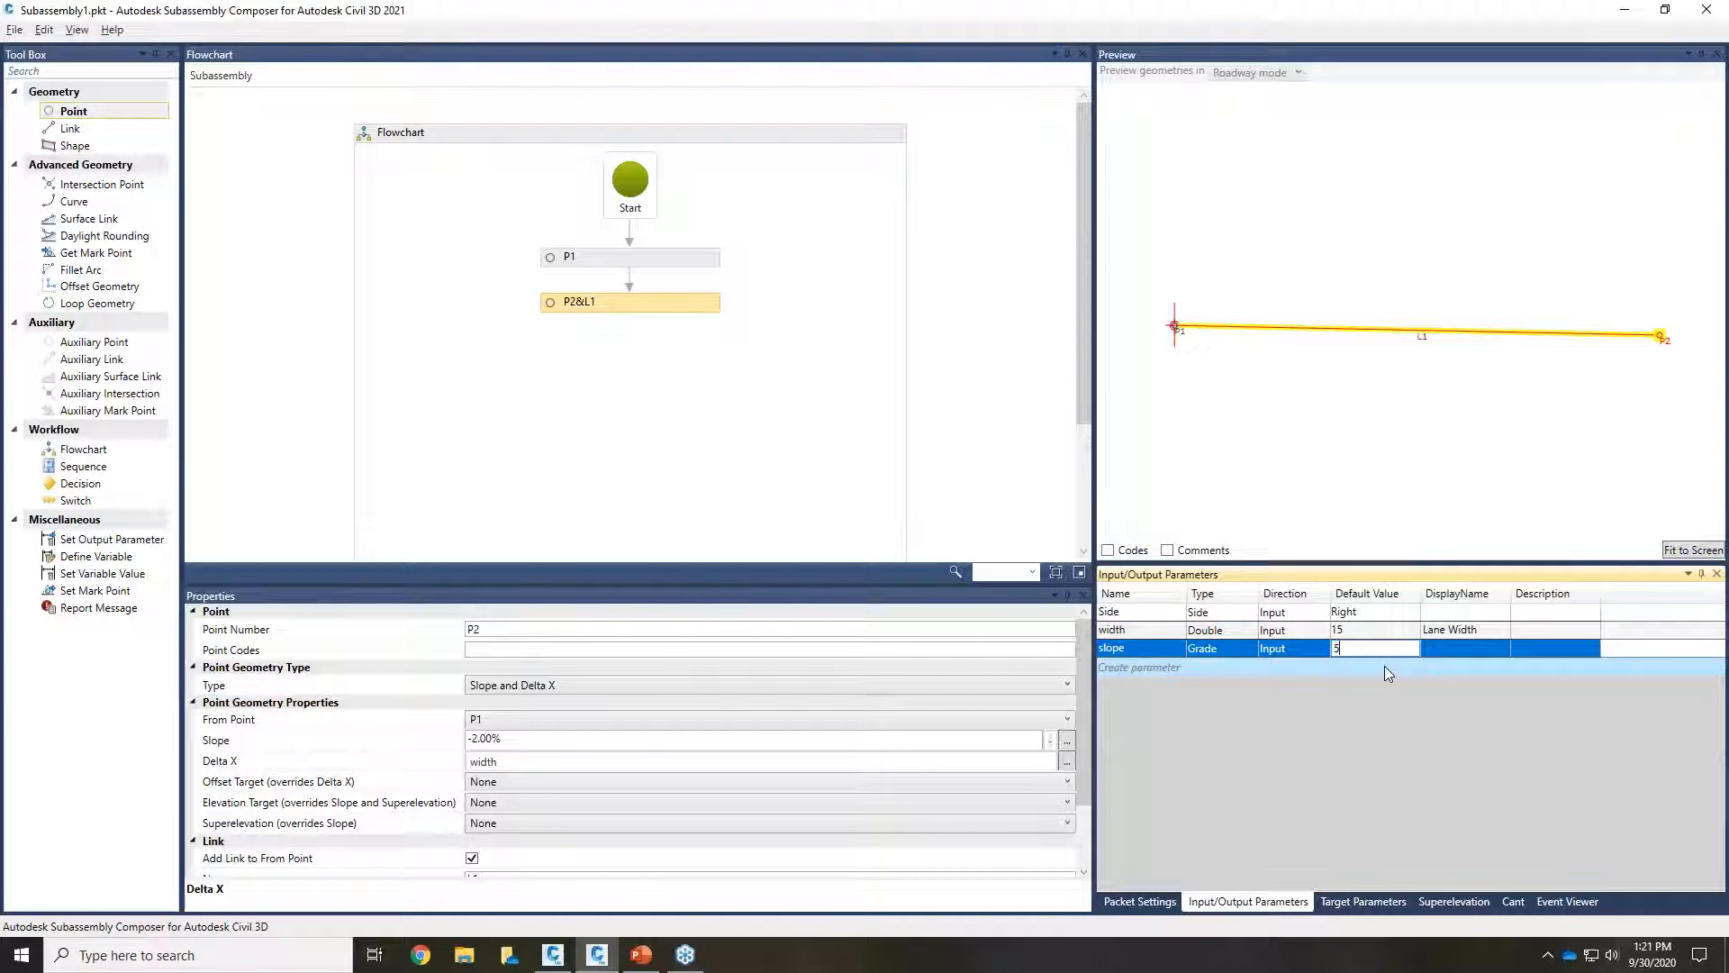
key(Return)
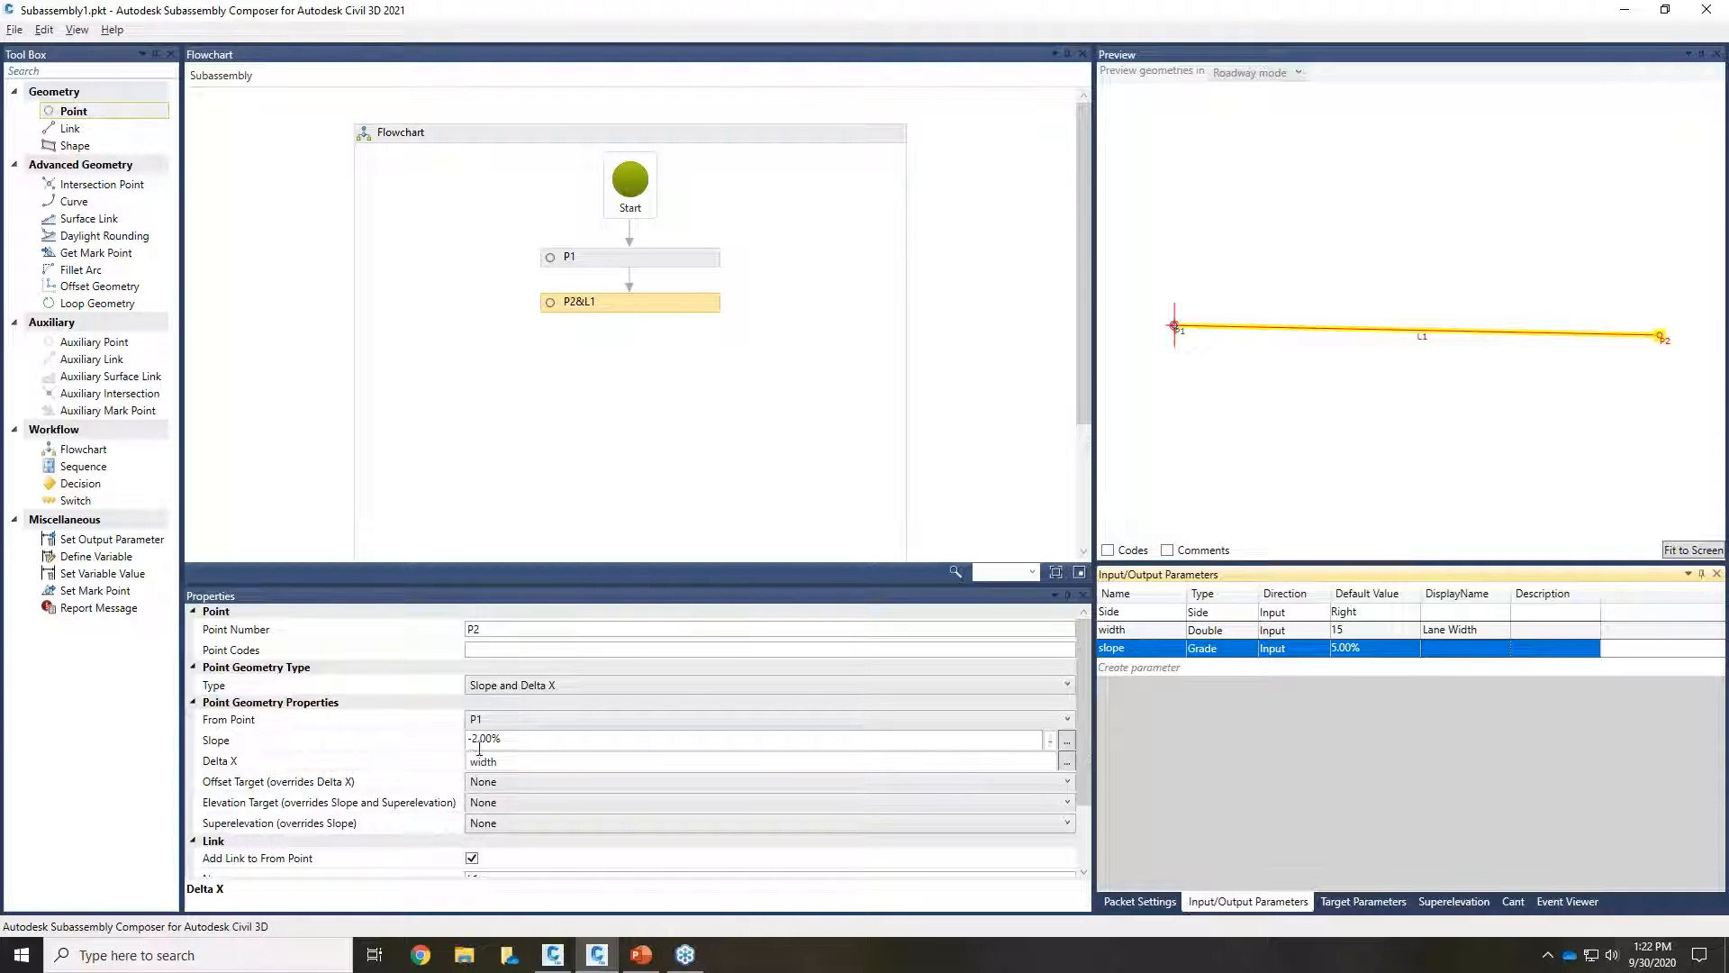
Step: Set point P2's Slope to the negative of the slope parameter, -slope
drag(472, 740, 512, 737)
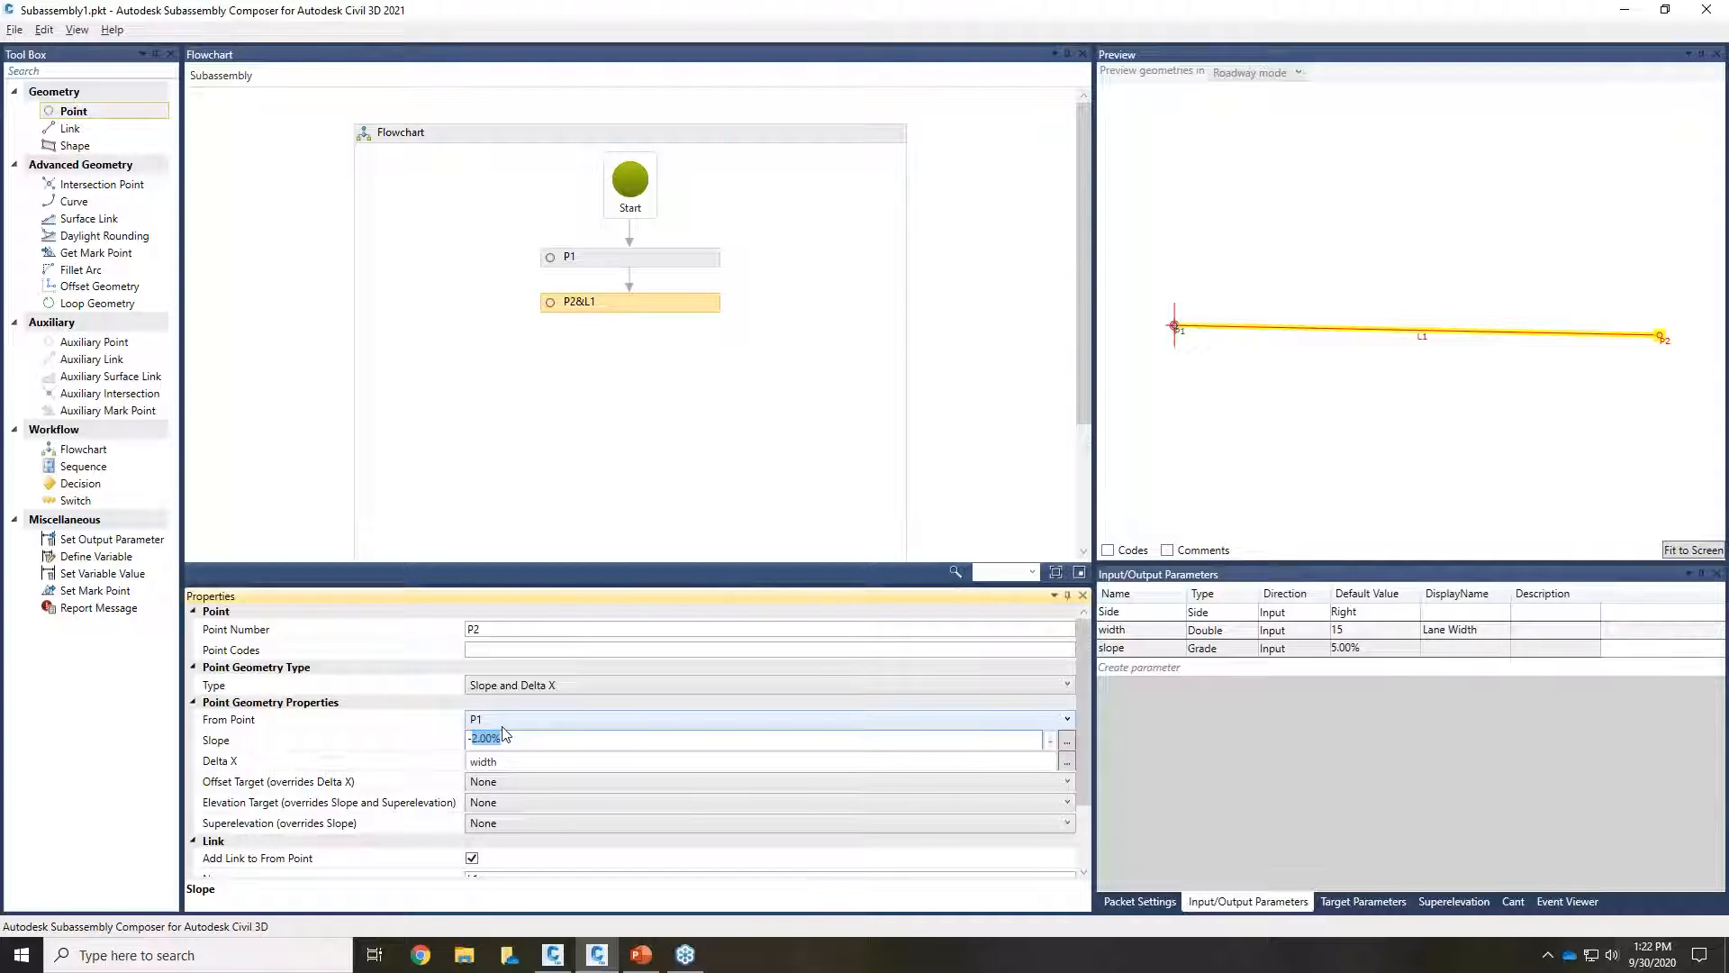
text(slope)
click(512, 765)
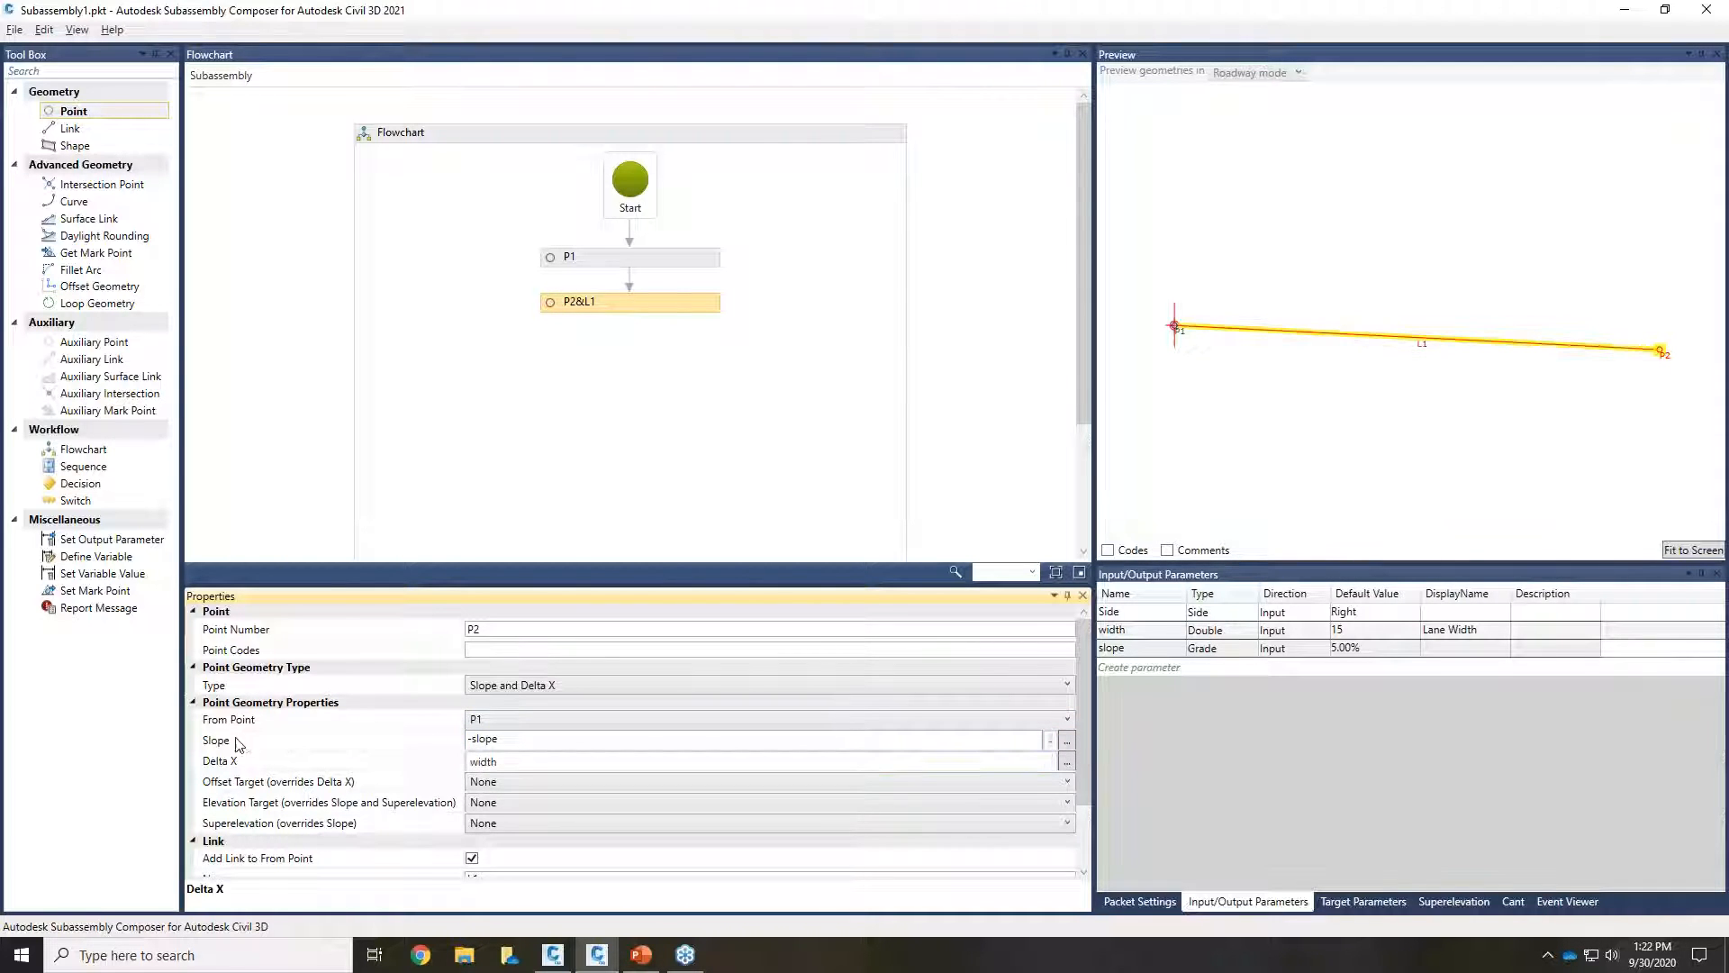
Step: Give the slope parameter the display name Lane Slope and return to the P2&L1 element
double_click(1441, 648)
text(Lane)
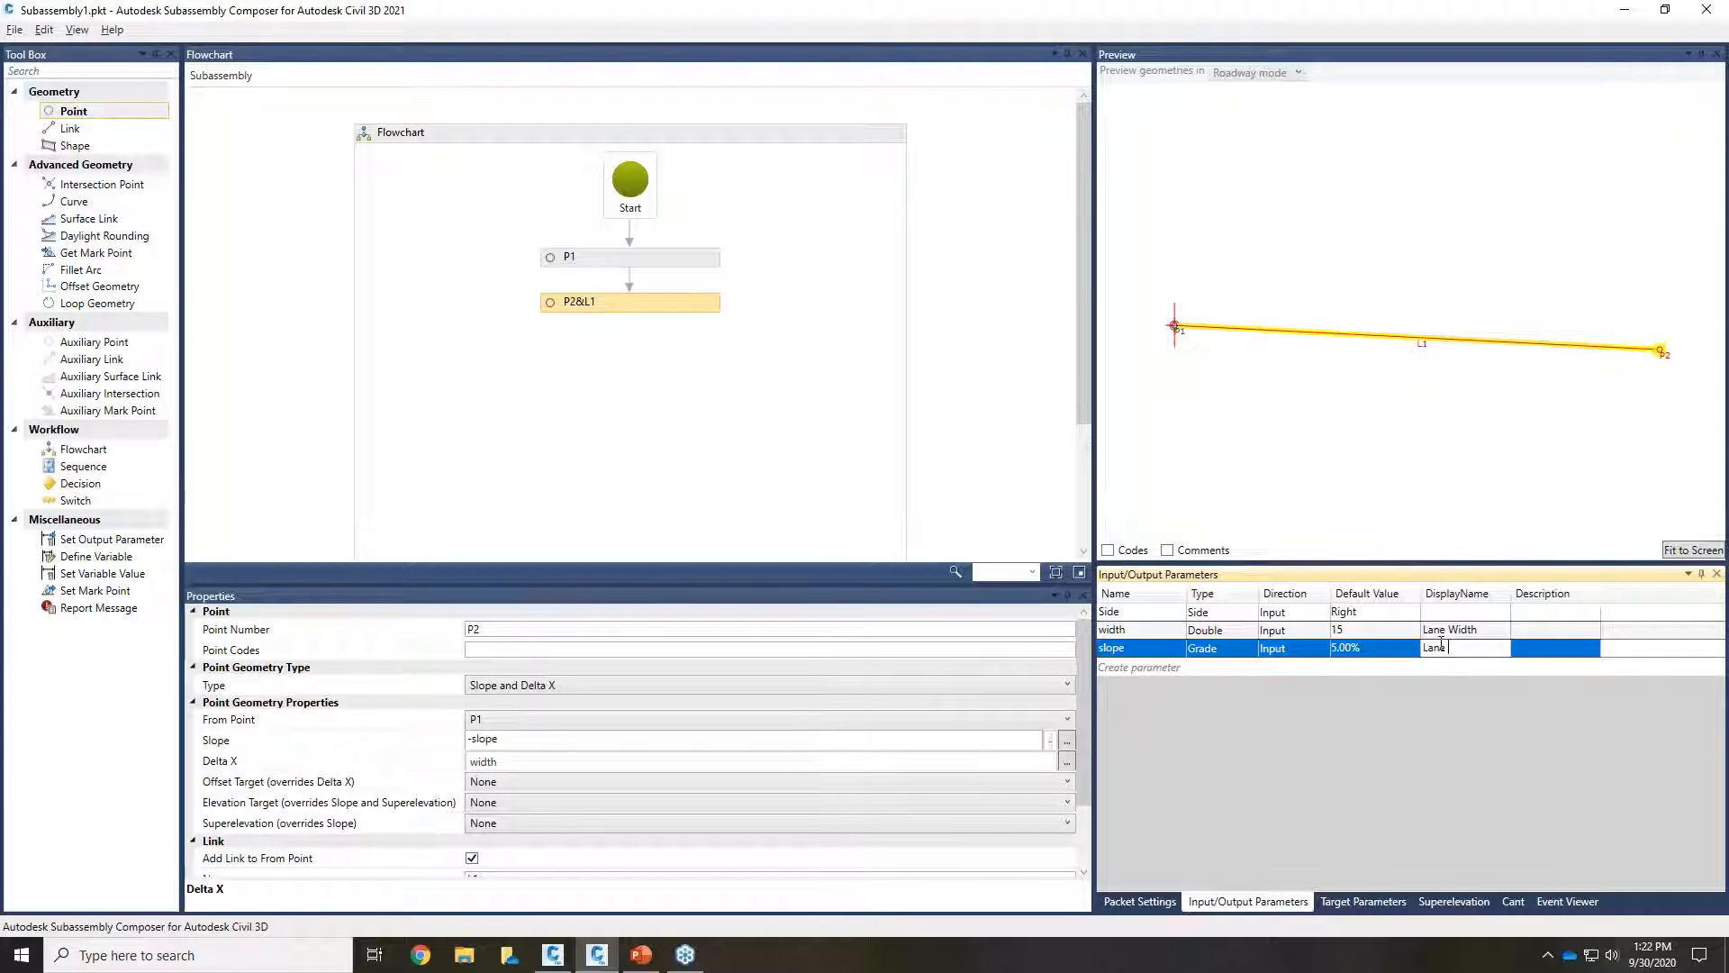
text( Slope)
click(577, 306)
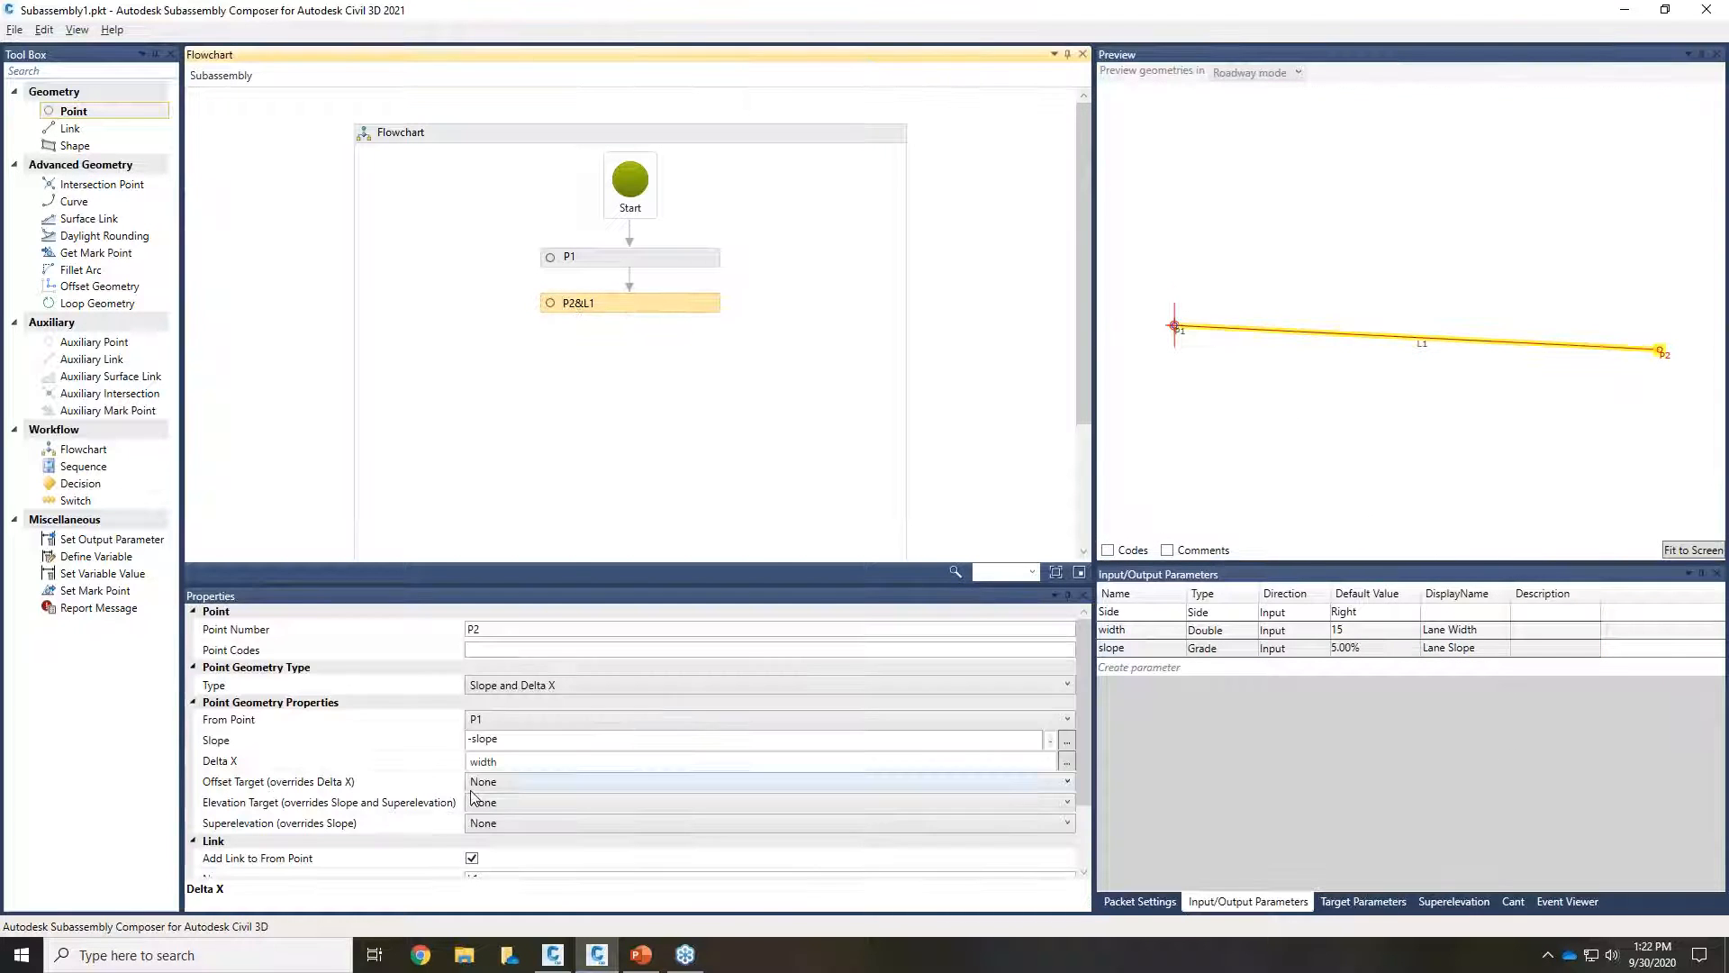
Step: Turn P2's Add Link to From Point option off and back on
scroll(472, 797, down, 1)
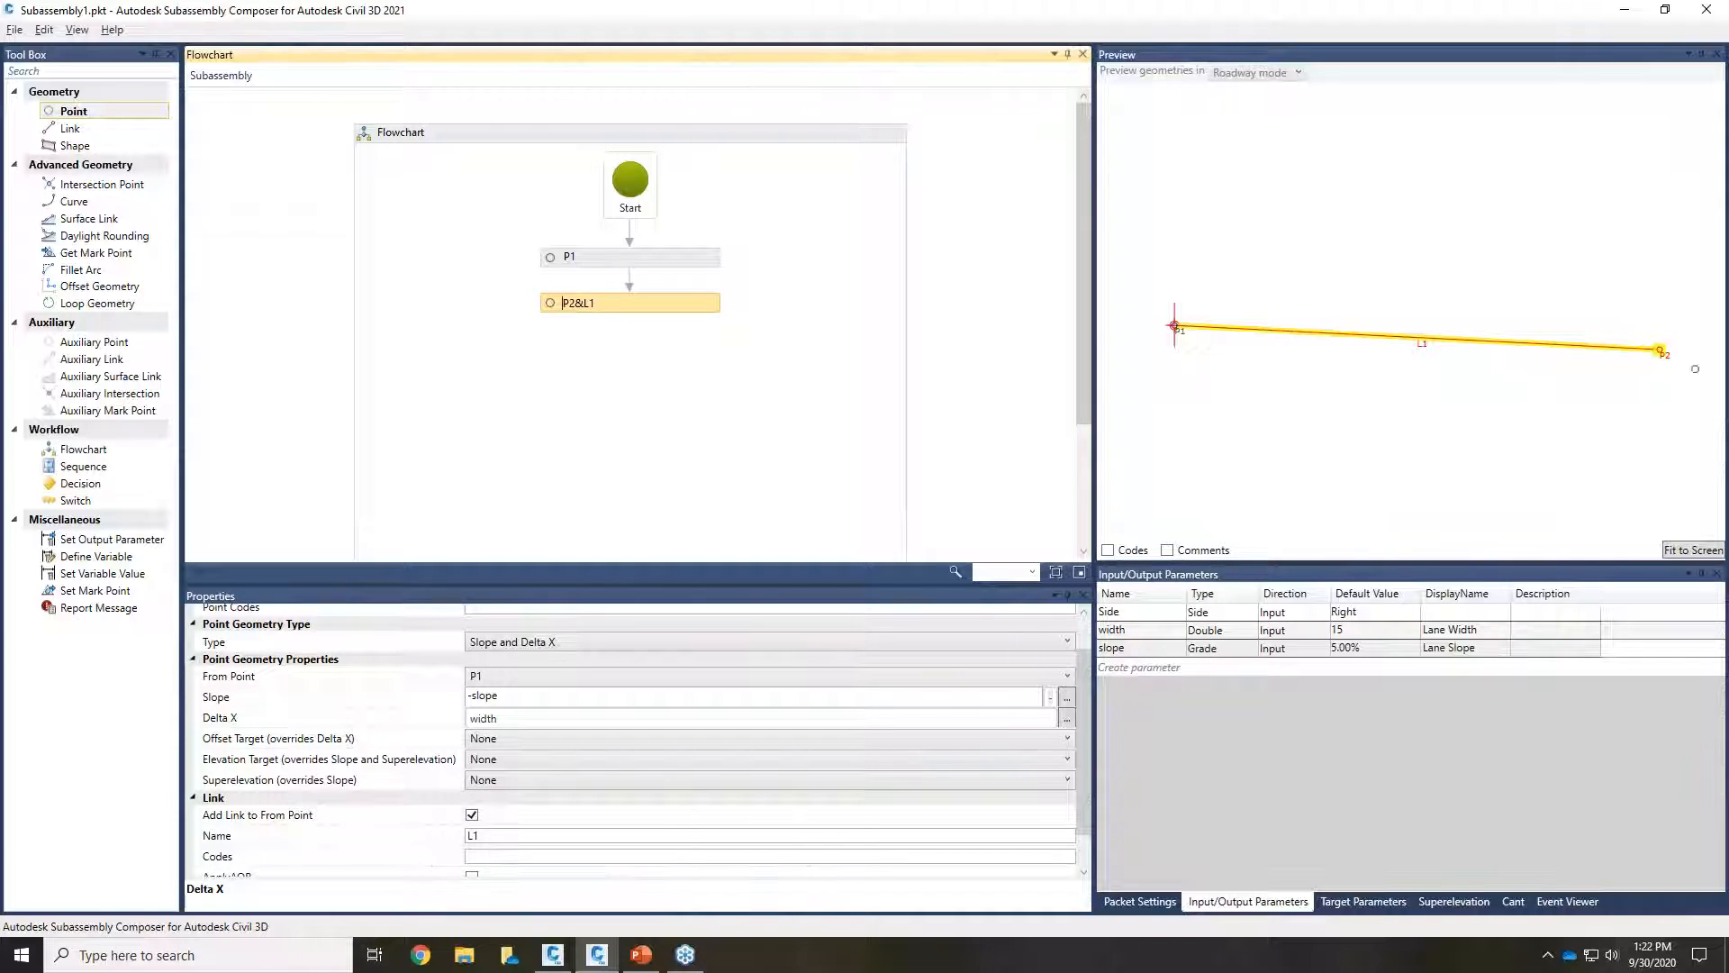
click(471, 815)
click(471, 815)
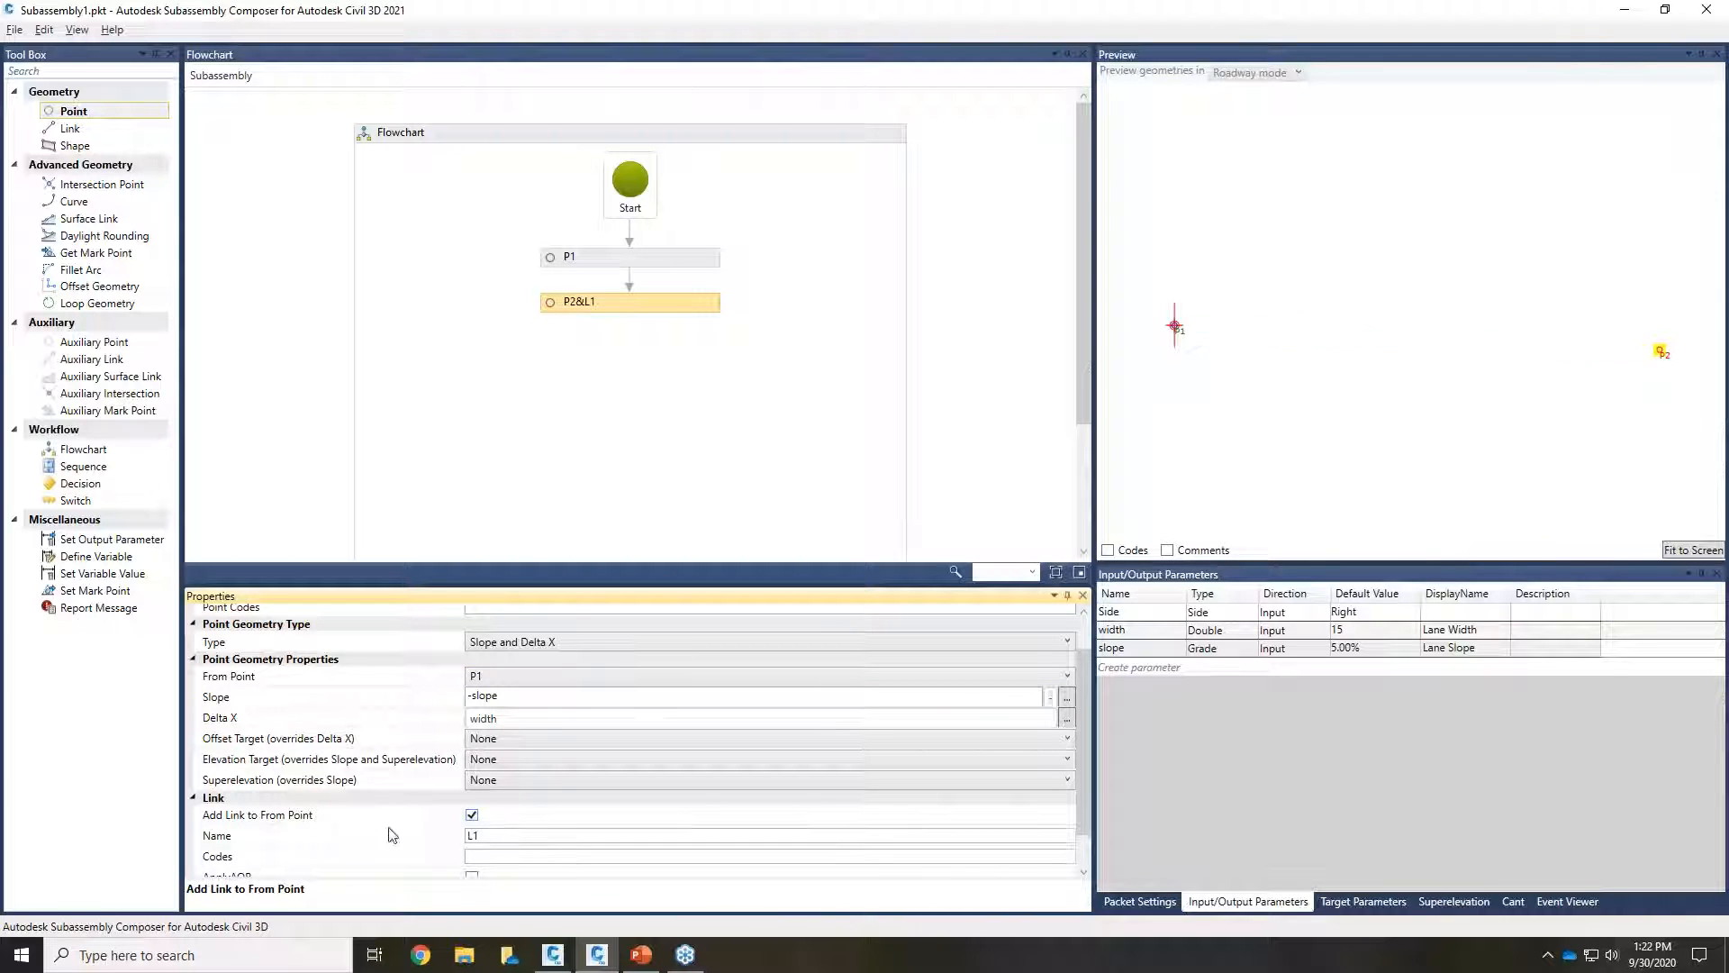
Step: Add a Sequence below P2&L1 in the flowchart and open it
drag(1395, 367, 1294, 402)
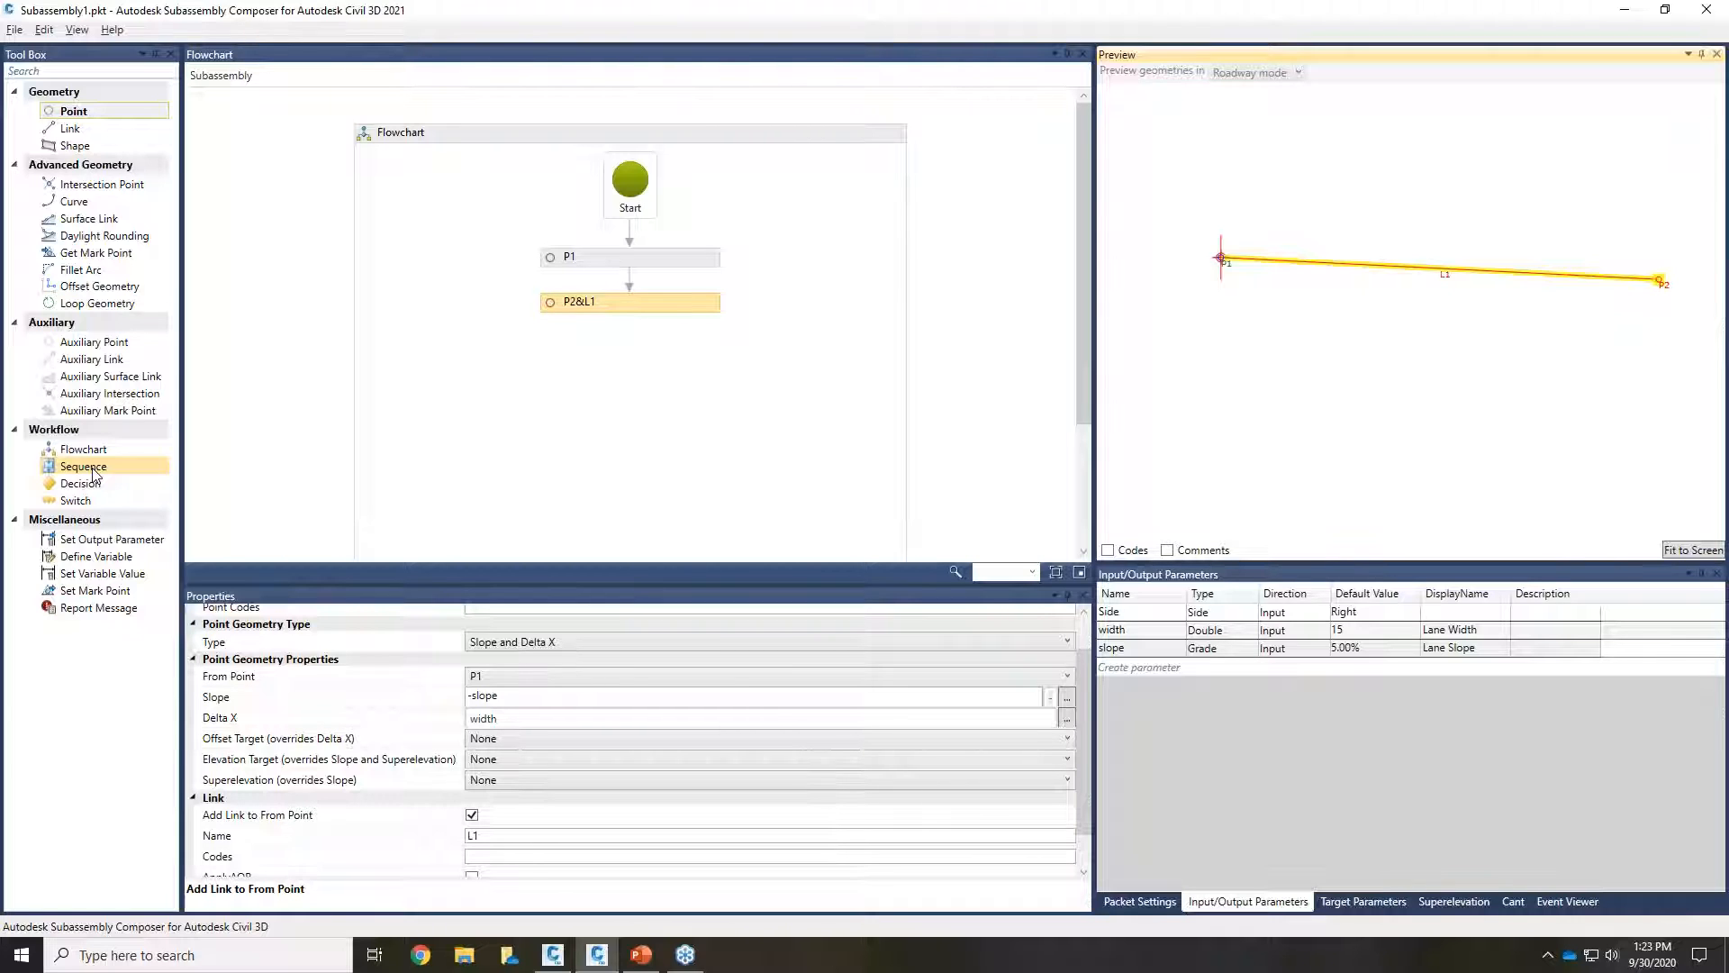
drag(93, 473, 627, 369)
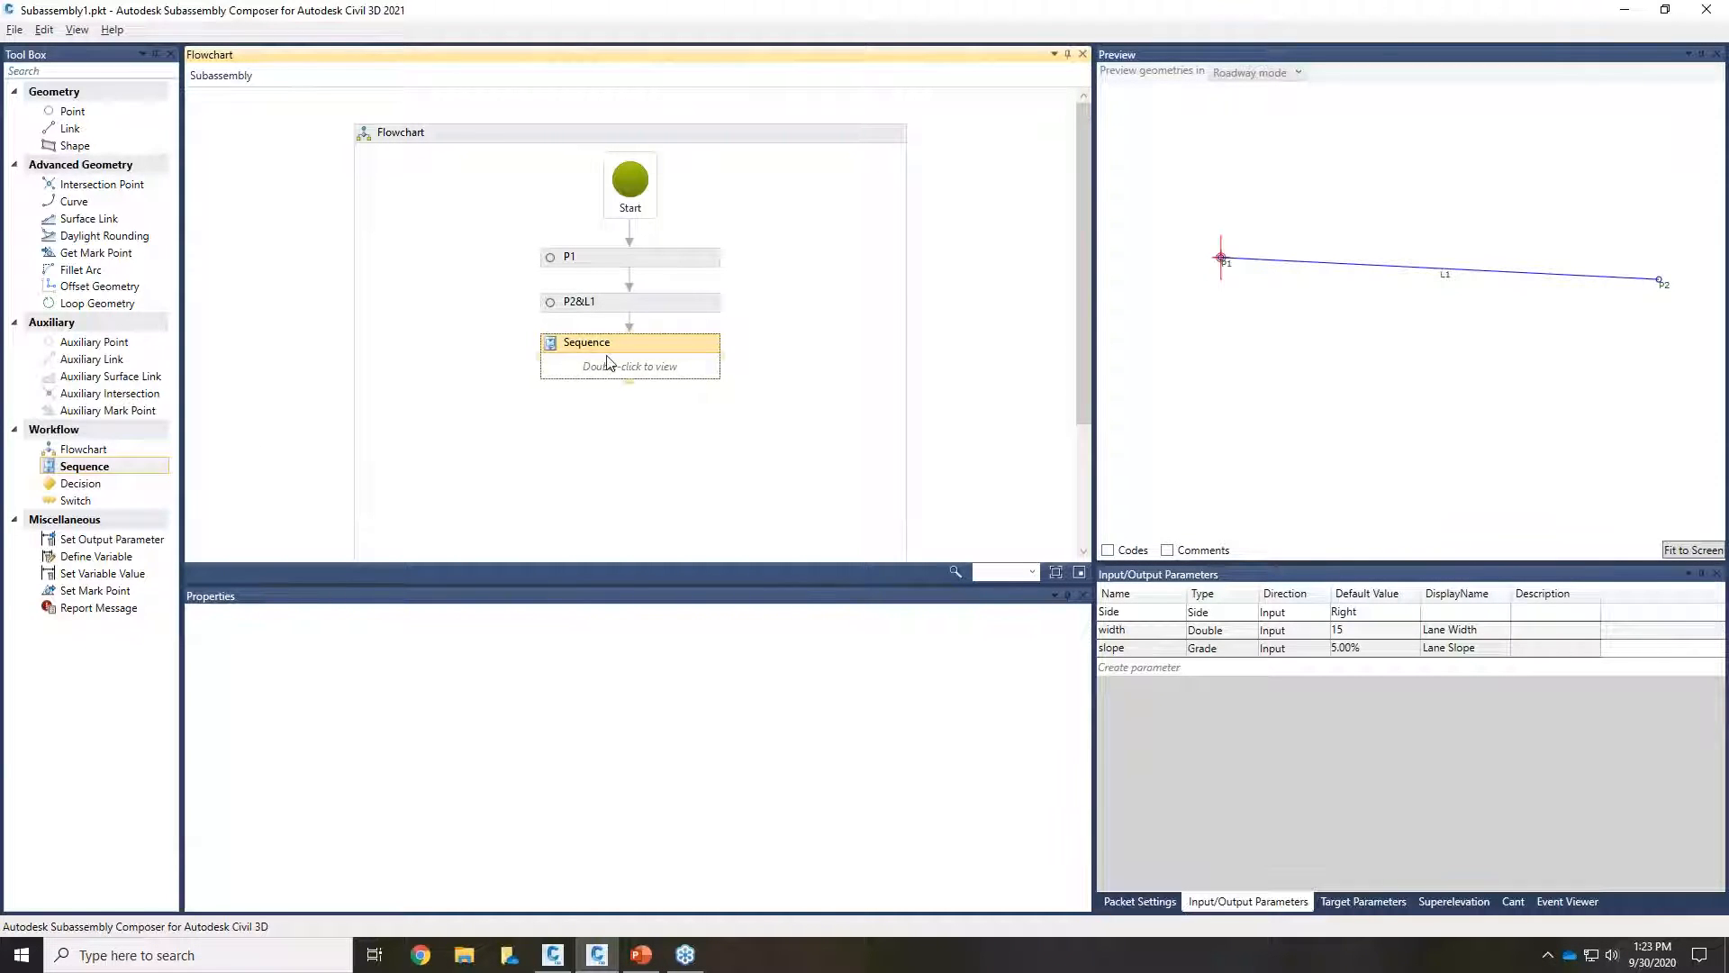
double_click(639, 355)
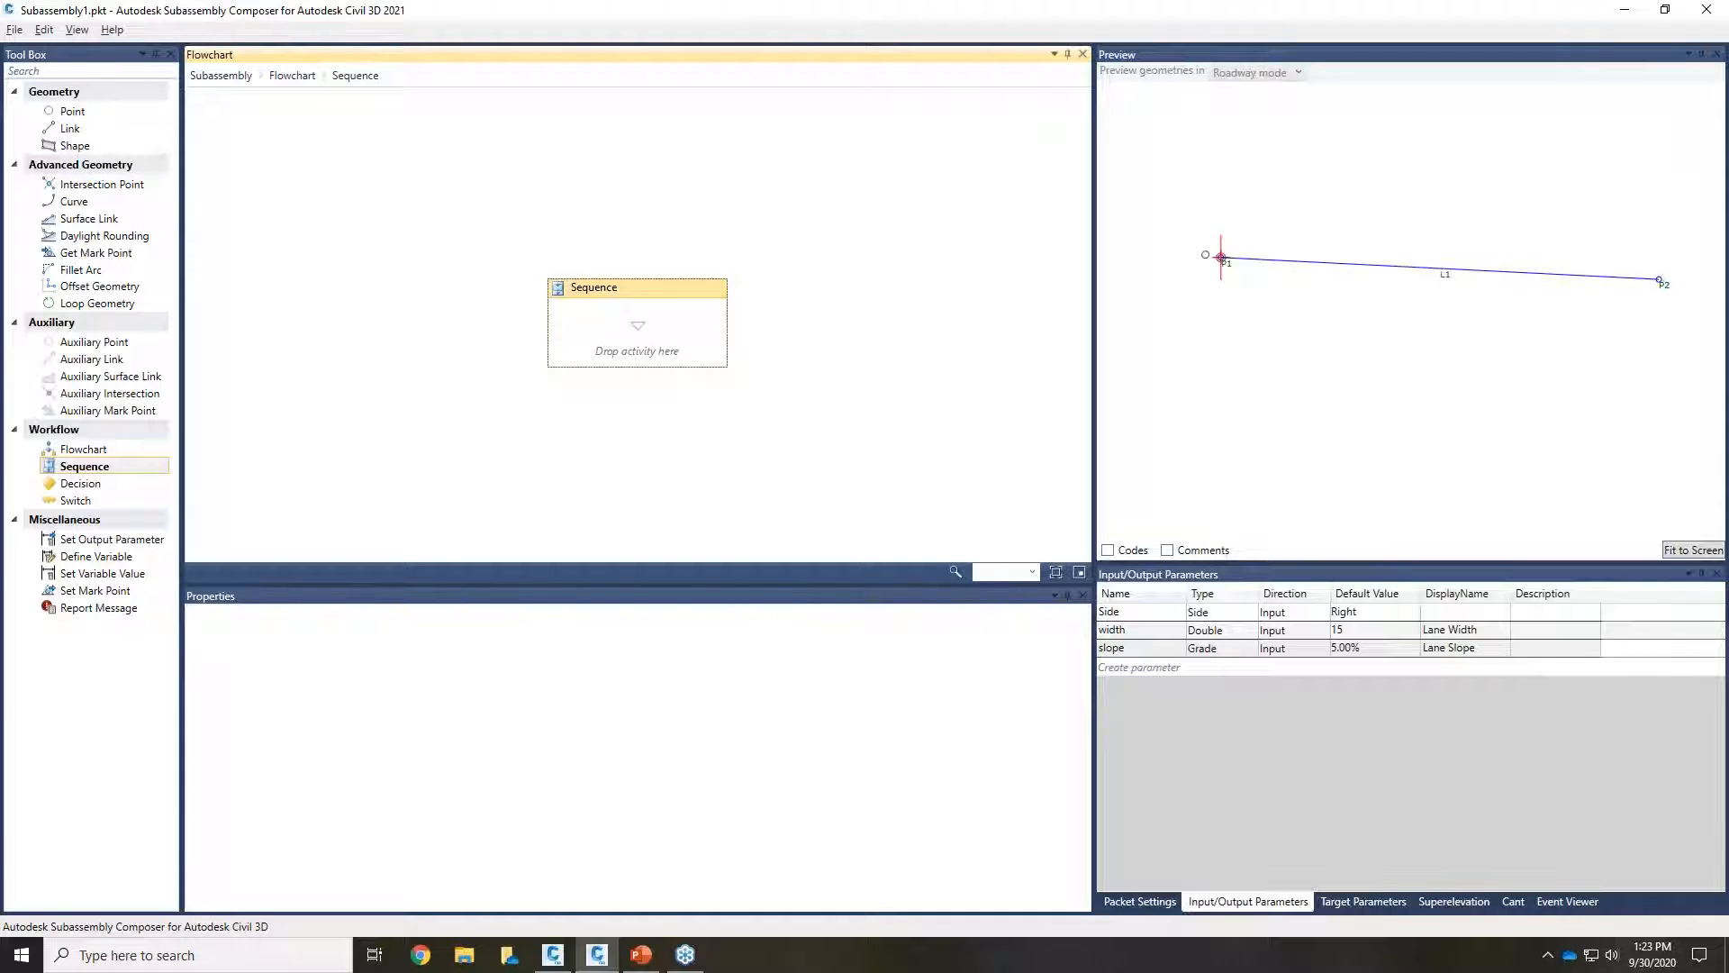
Step: Add a point P3 inside the Sequence and bring up its point properties
click(67, 112)
drag(66, 112, 667, 335)
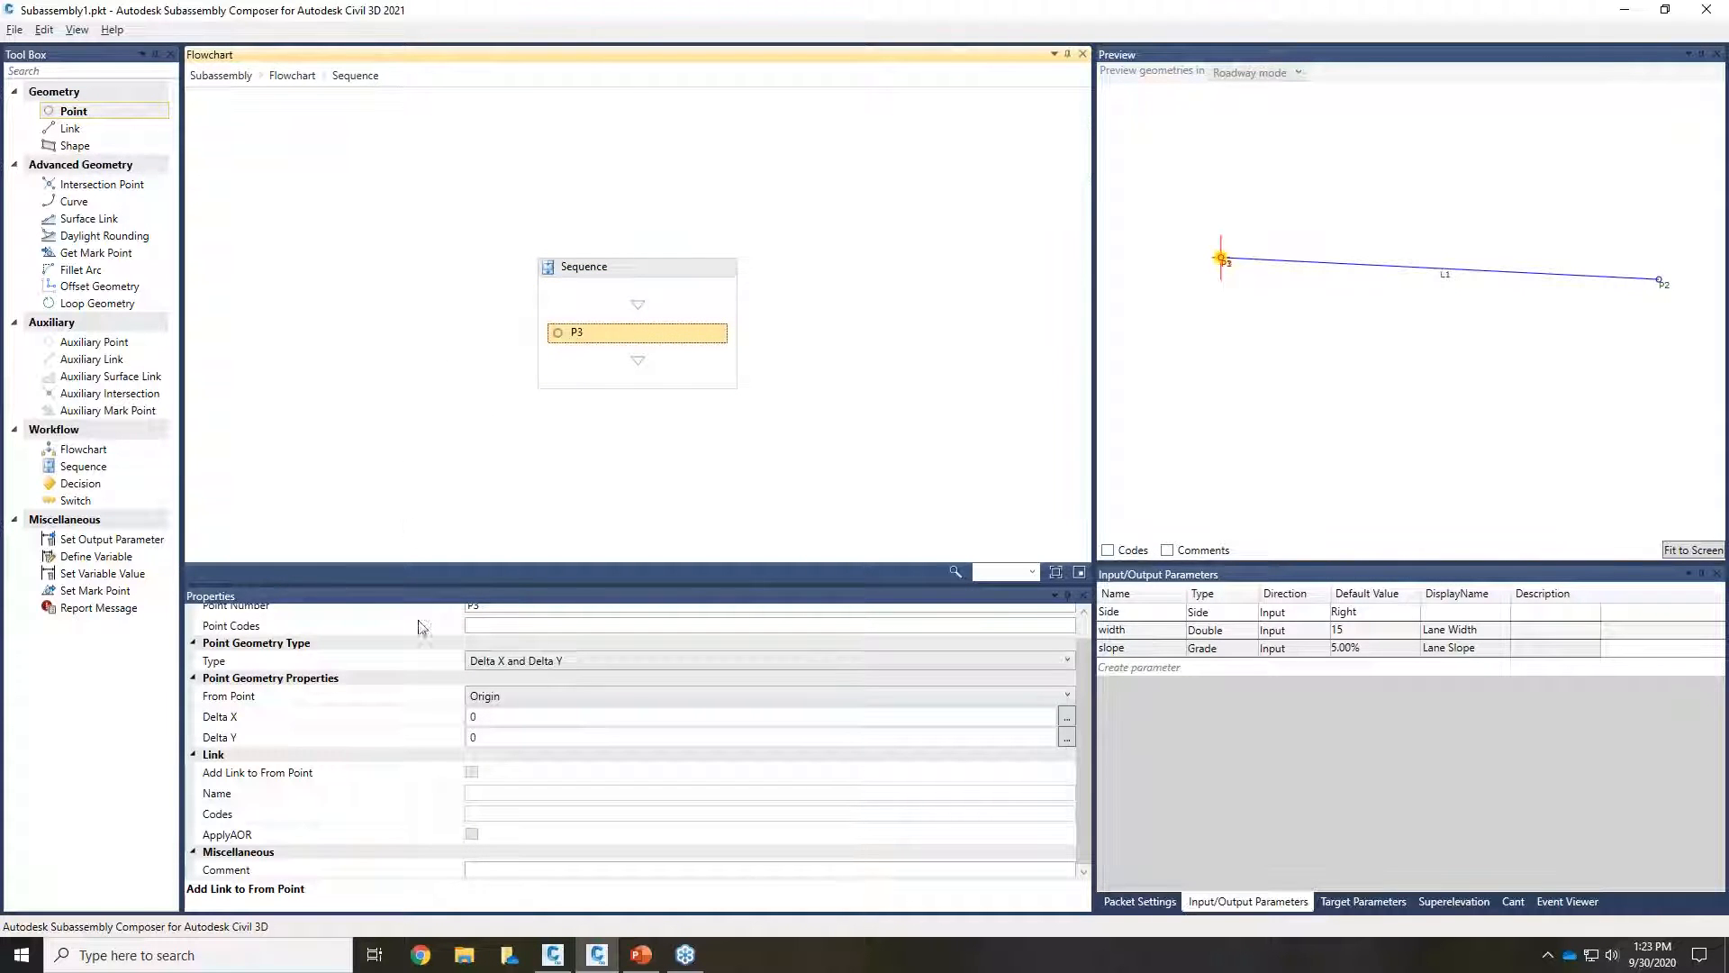
scroll(536, 704, up, 1)
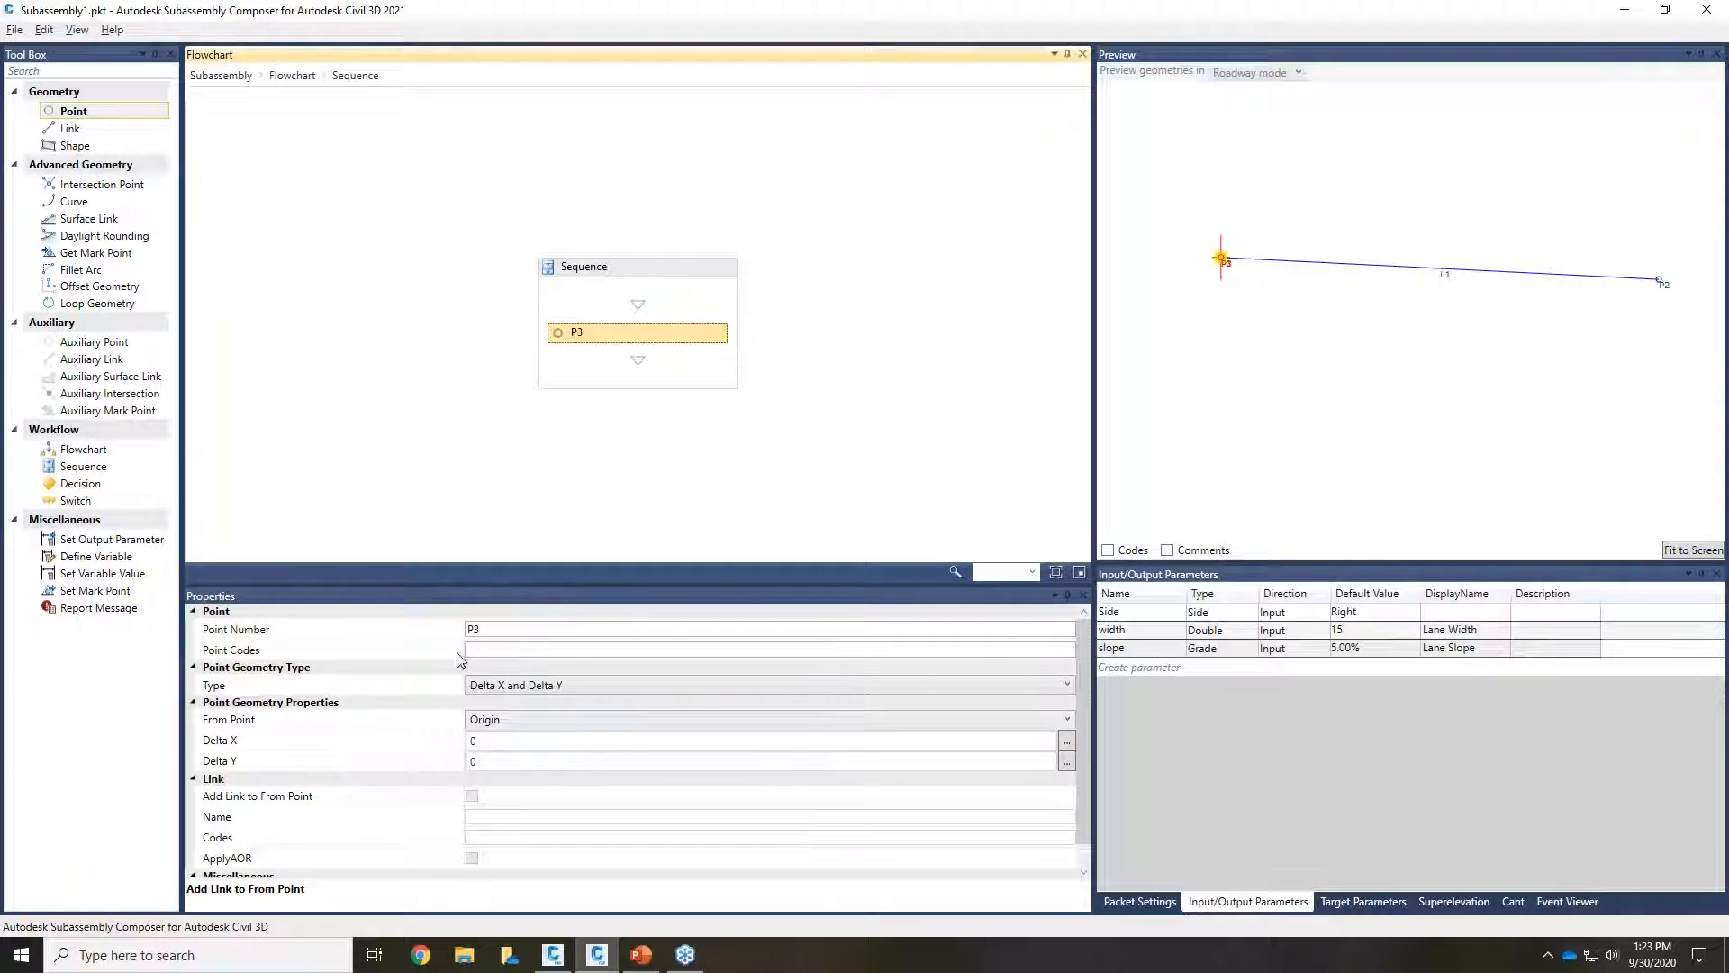
scroll(1226, 255, up, 2)
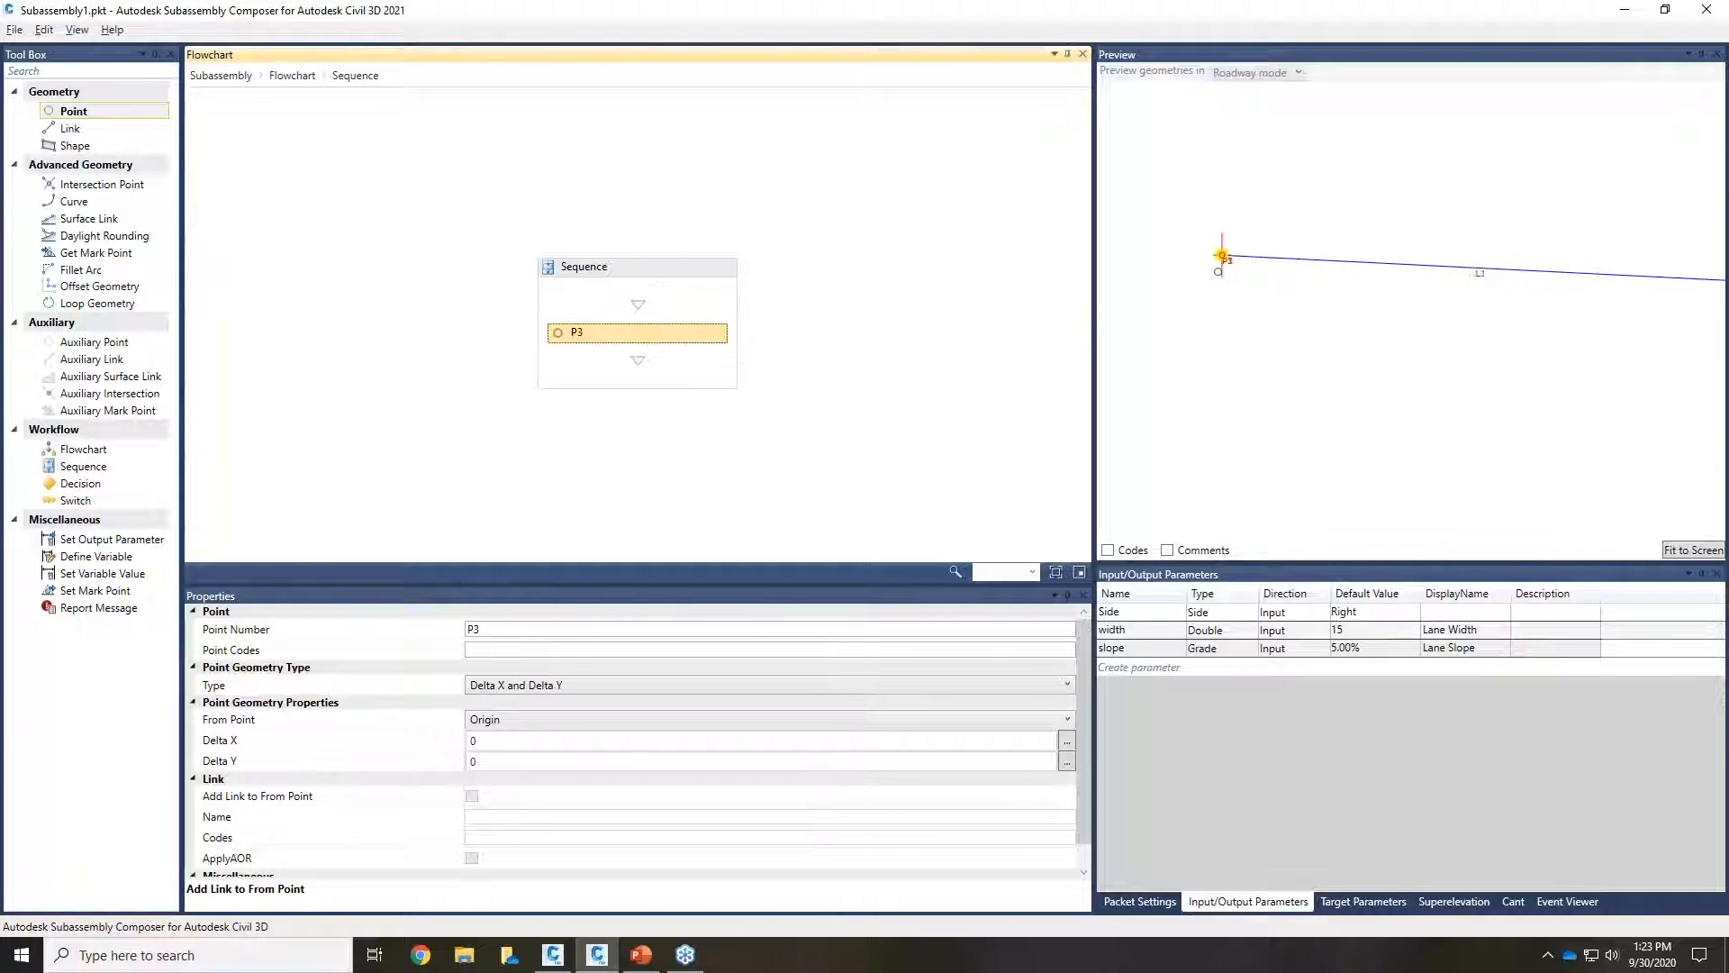
Step: Keep P3's geometry type as Delta X and Delta Y and set its From Point to P1
click(514, 687)
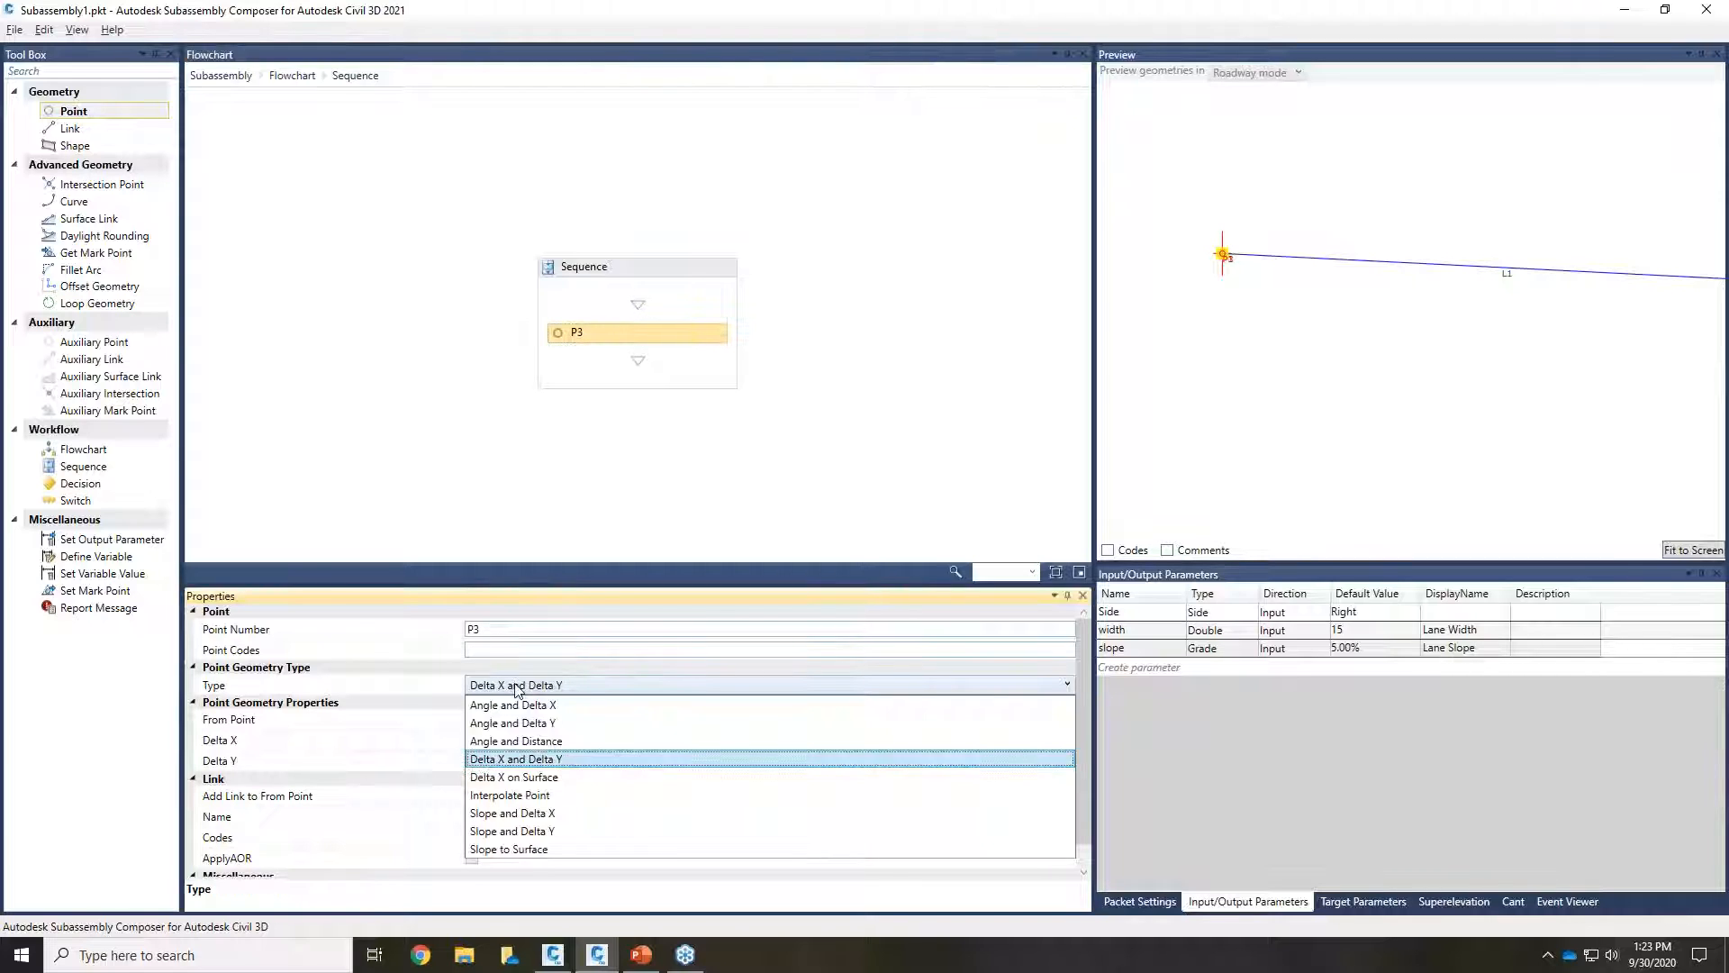
click(549, 691)
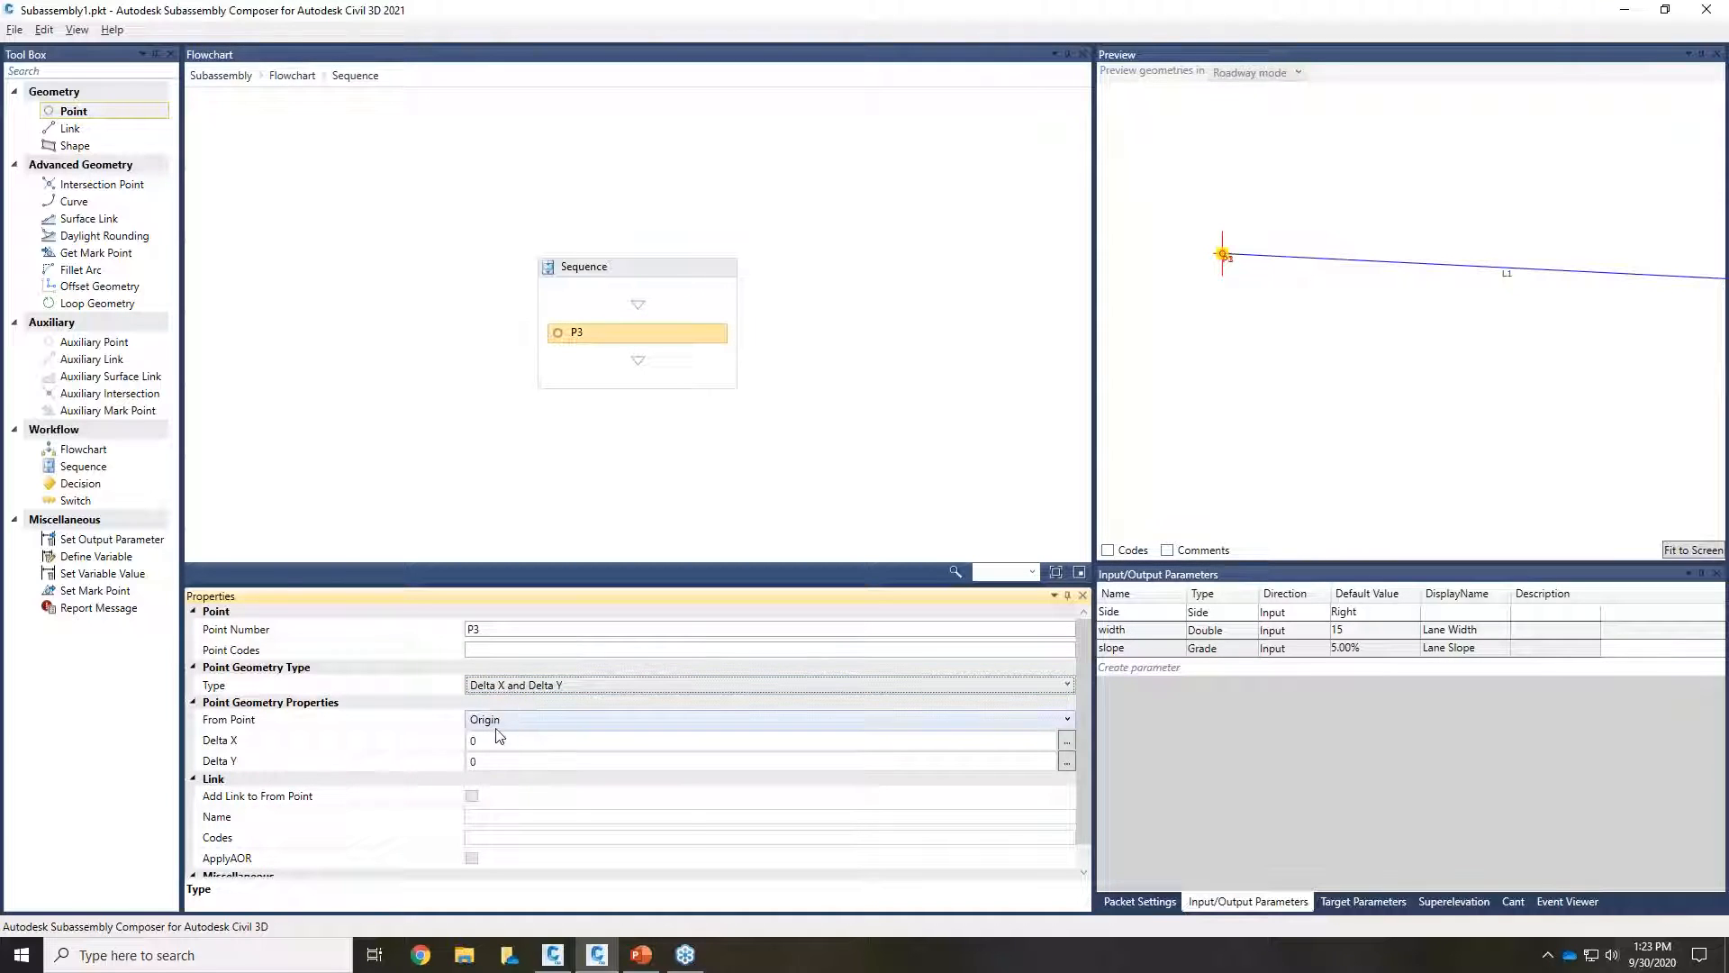
click(509, 725)
click(509, 726)
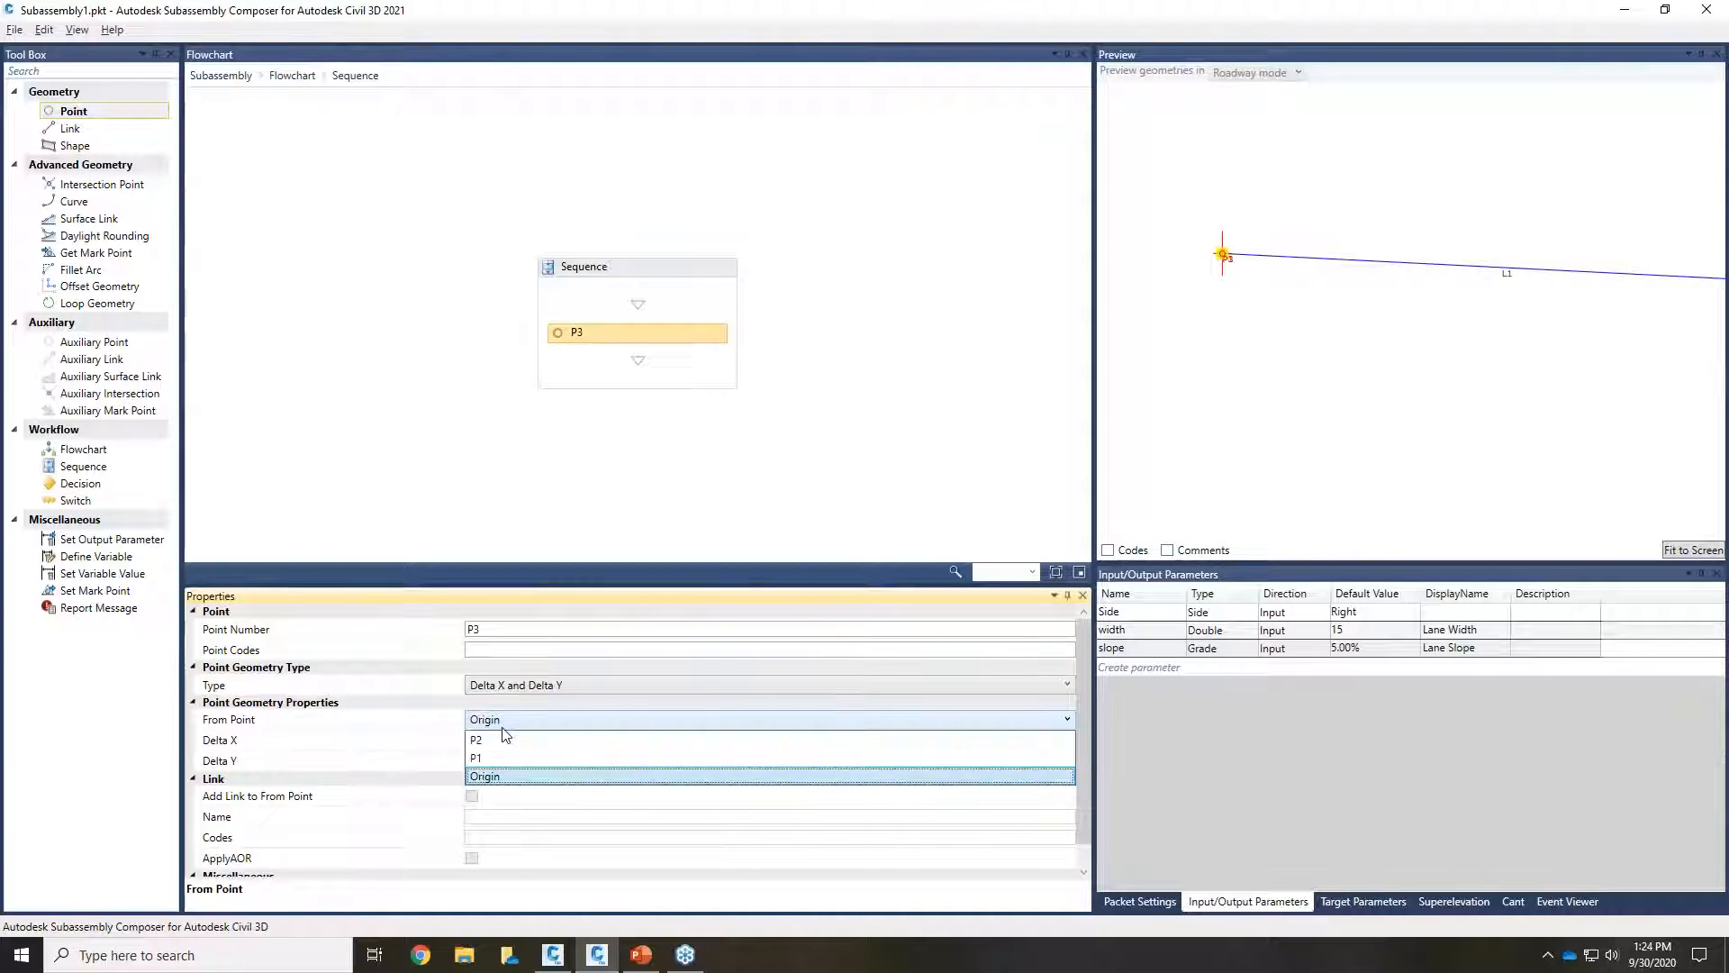
click(496, 759)
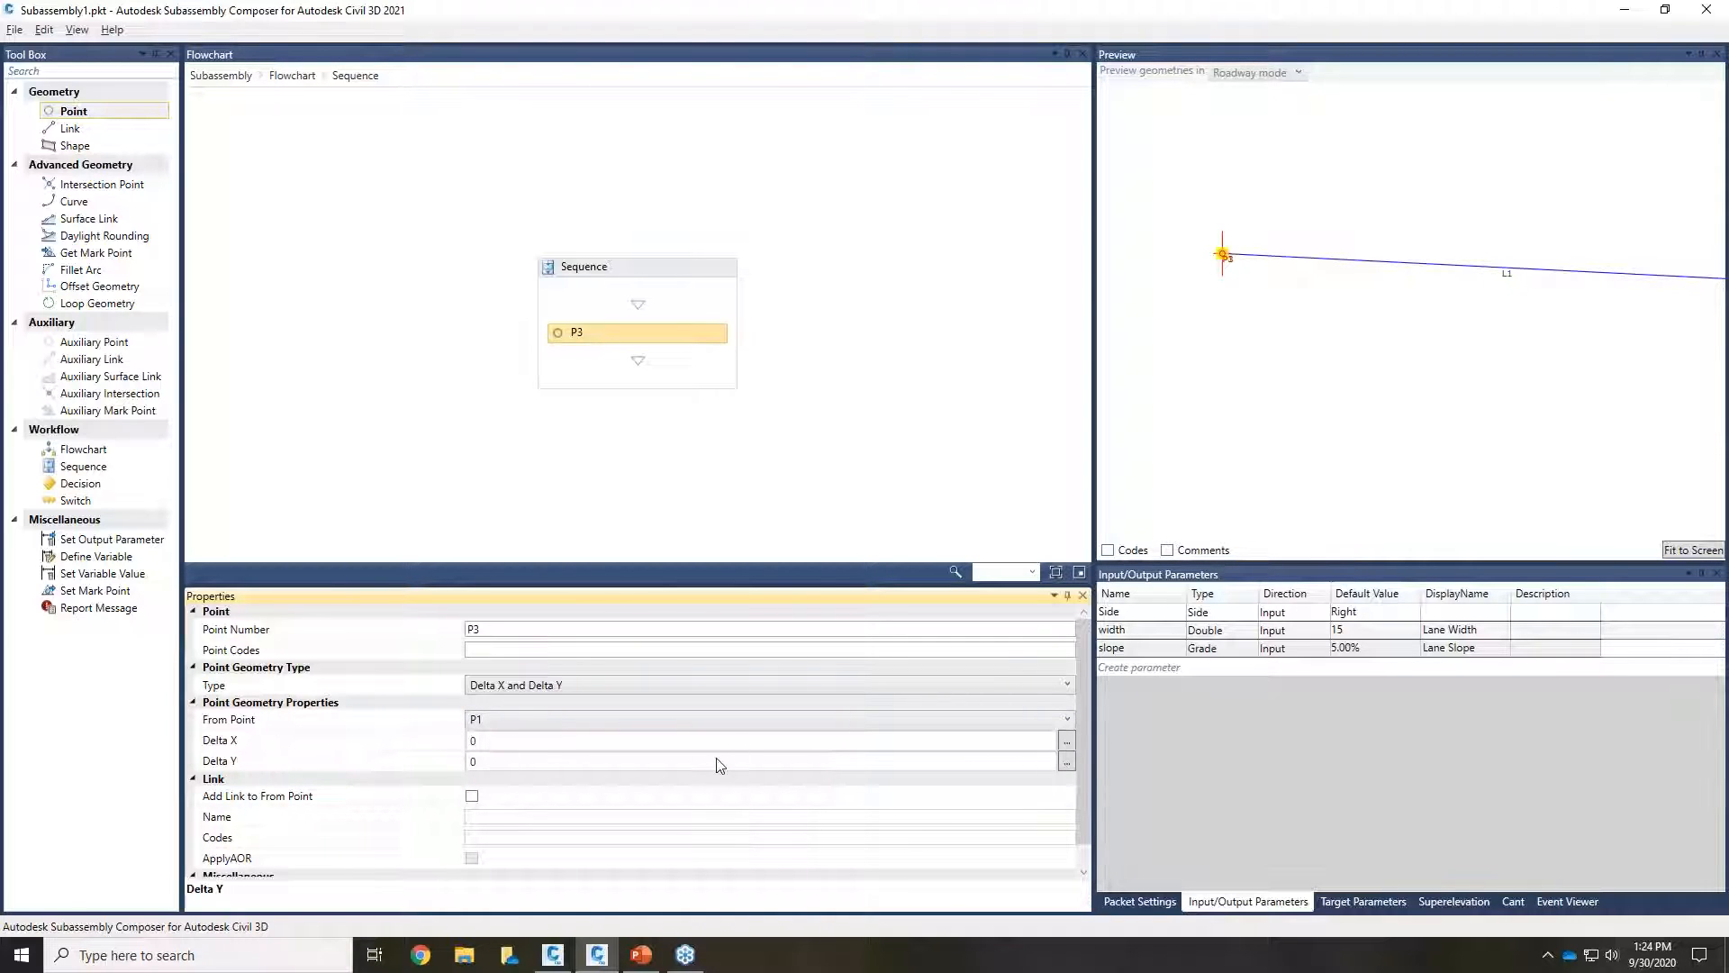
Step: Set P3's Delta Y to -0.5 so the point lies below P1
click(504, 762)
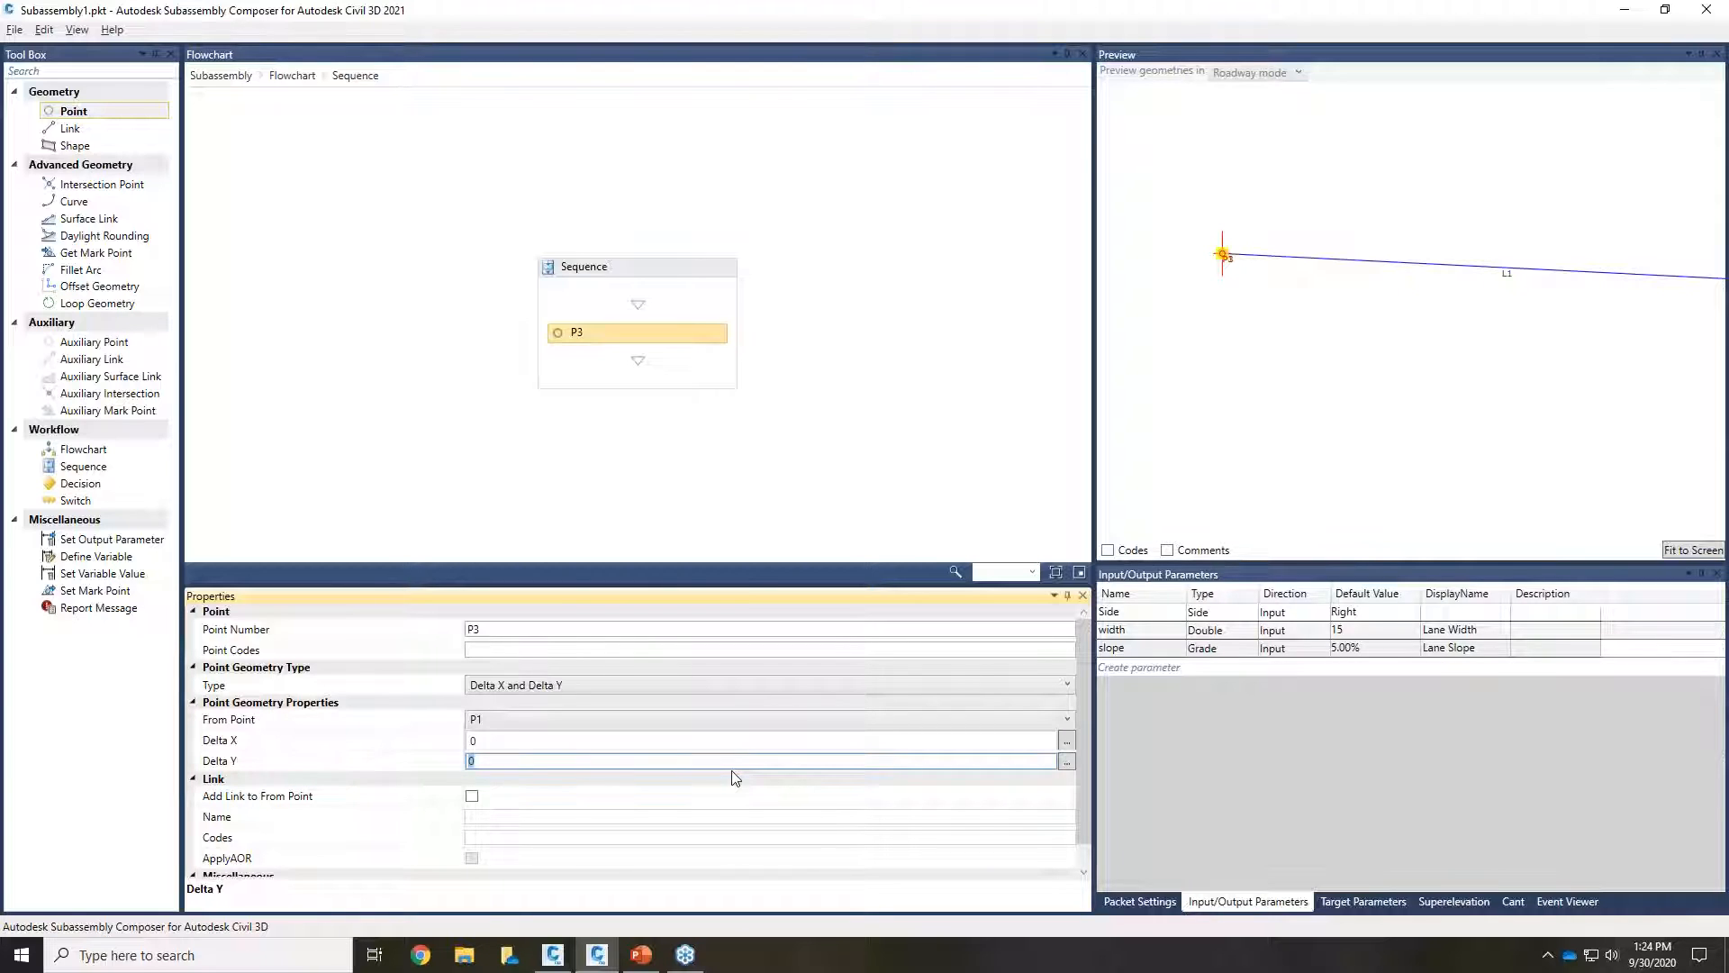
text(.5)
click(756, 500)
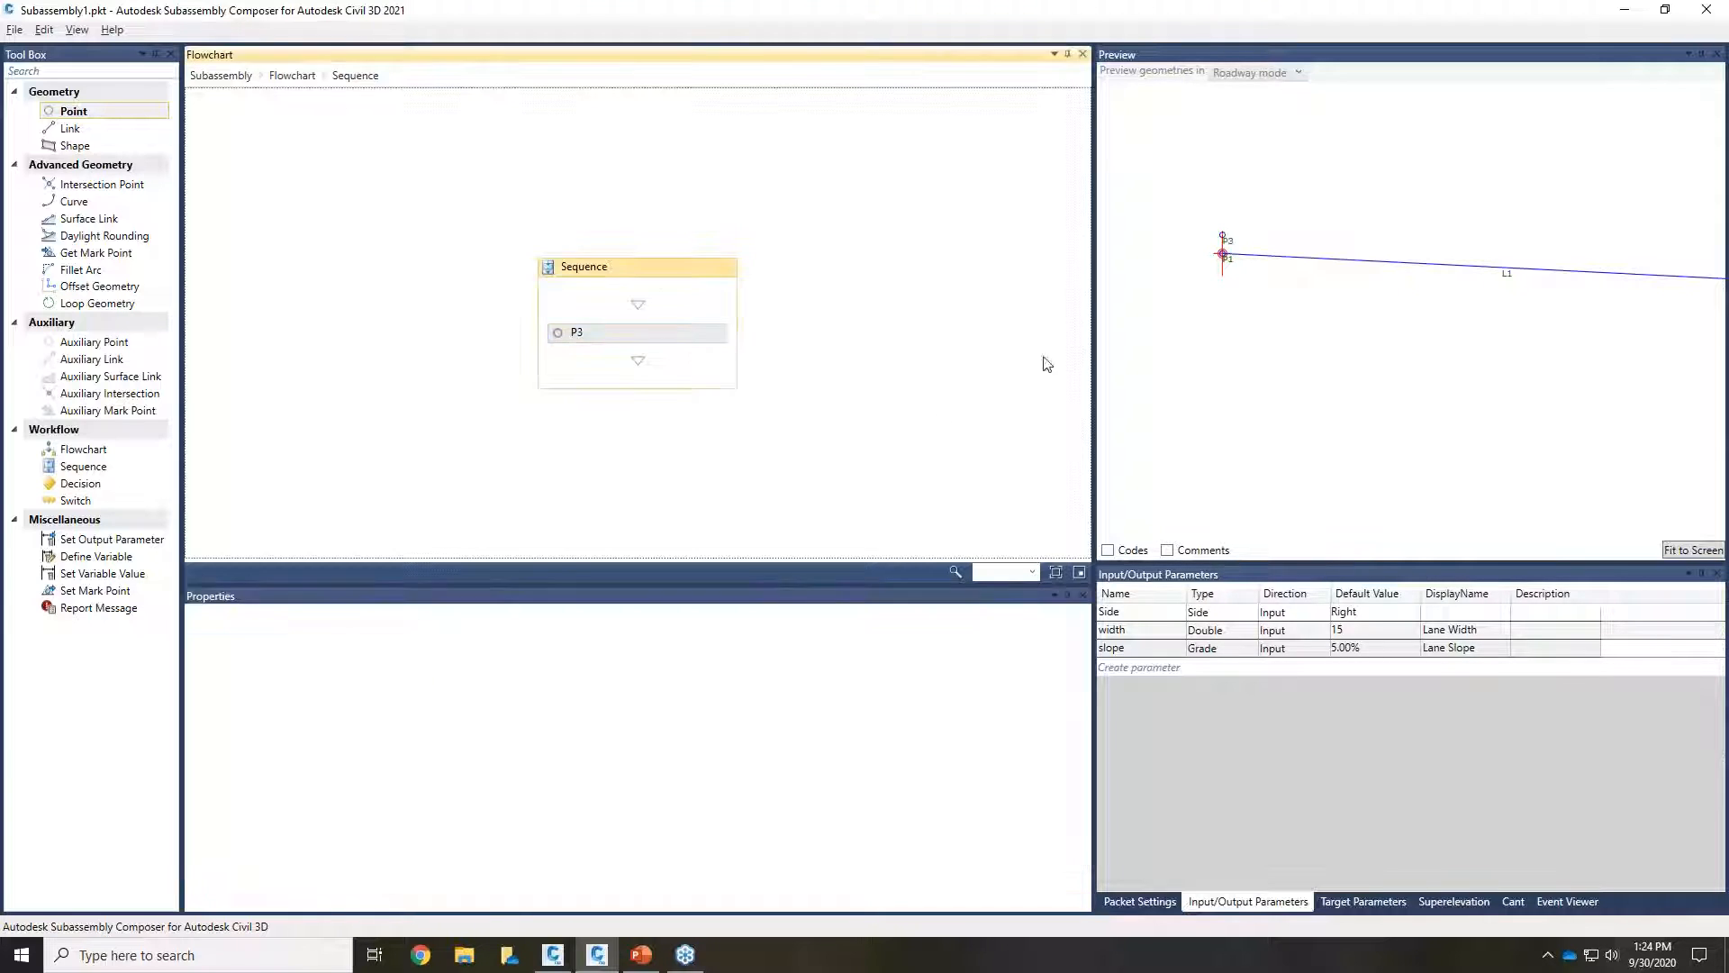
click(594, 334)
click(472, 761)
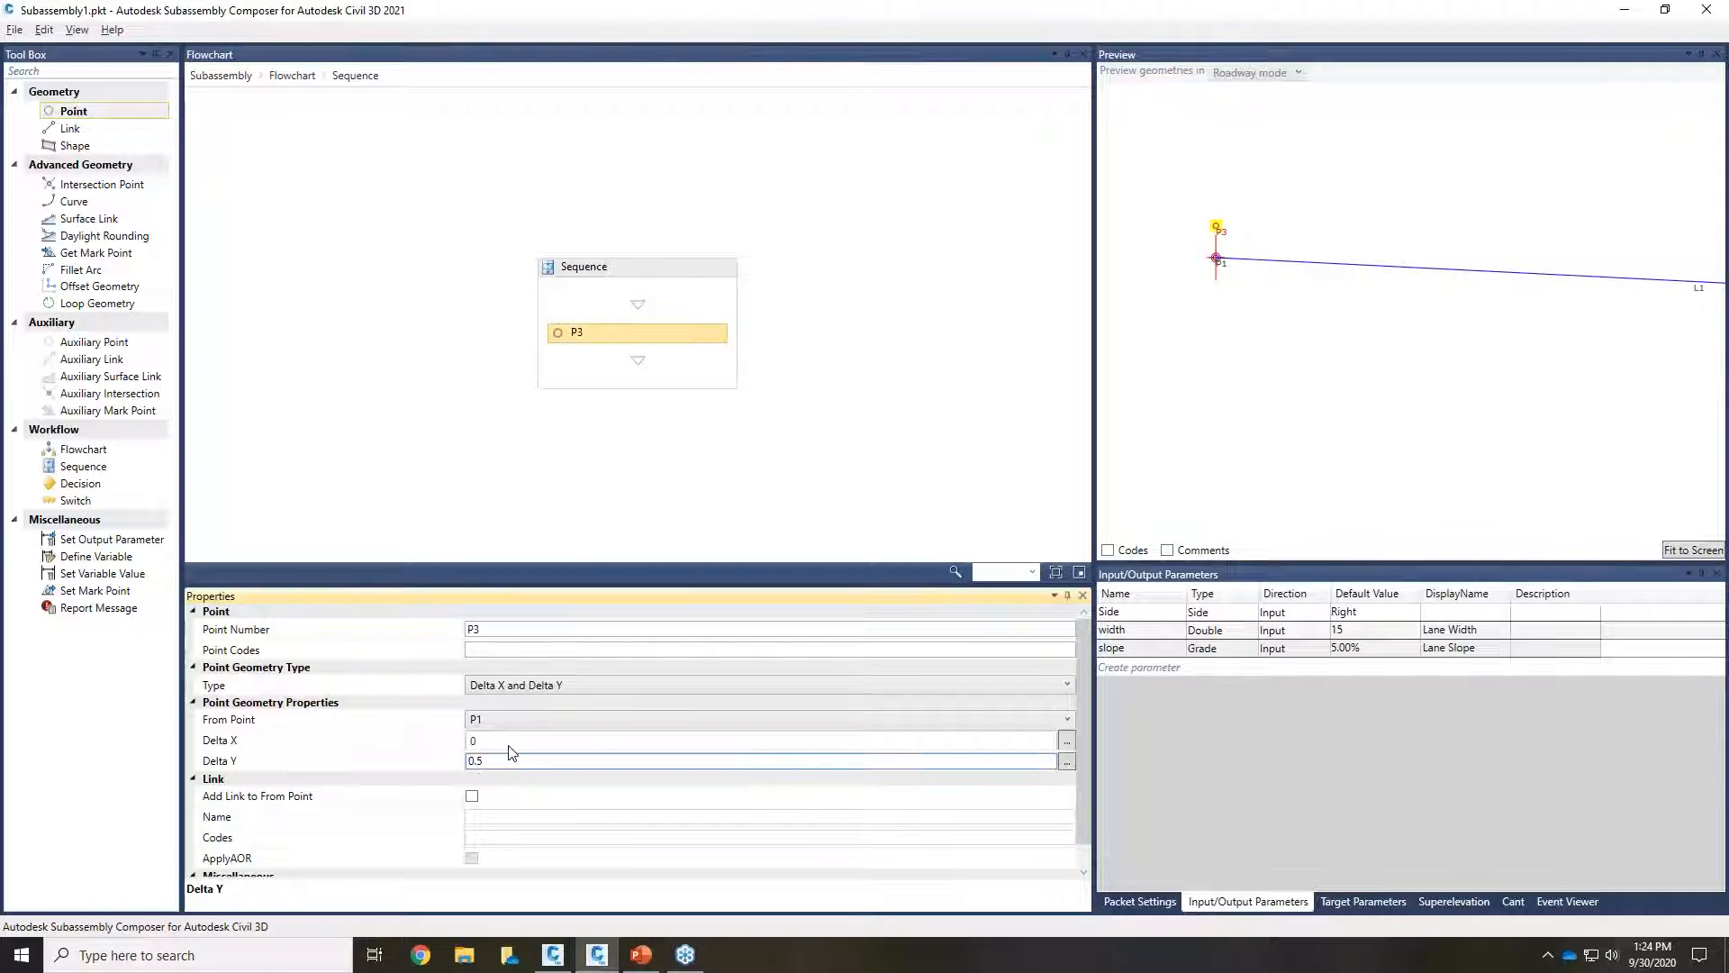
text(-)
key(Return)
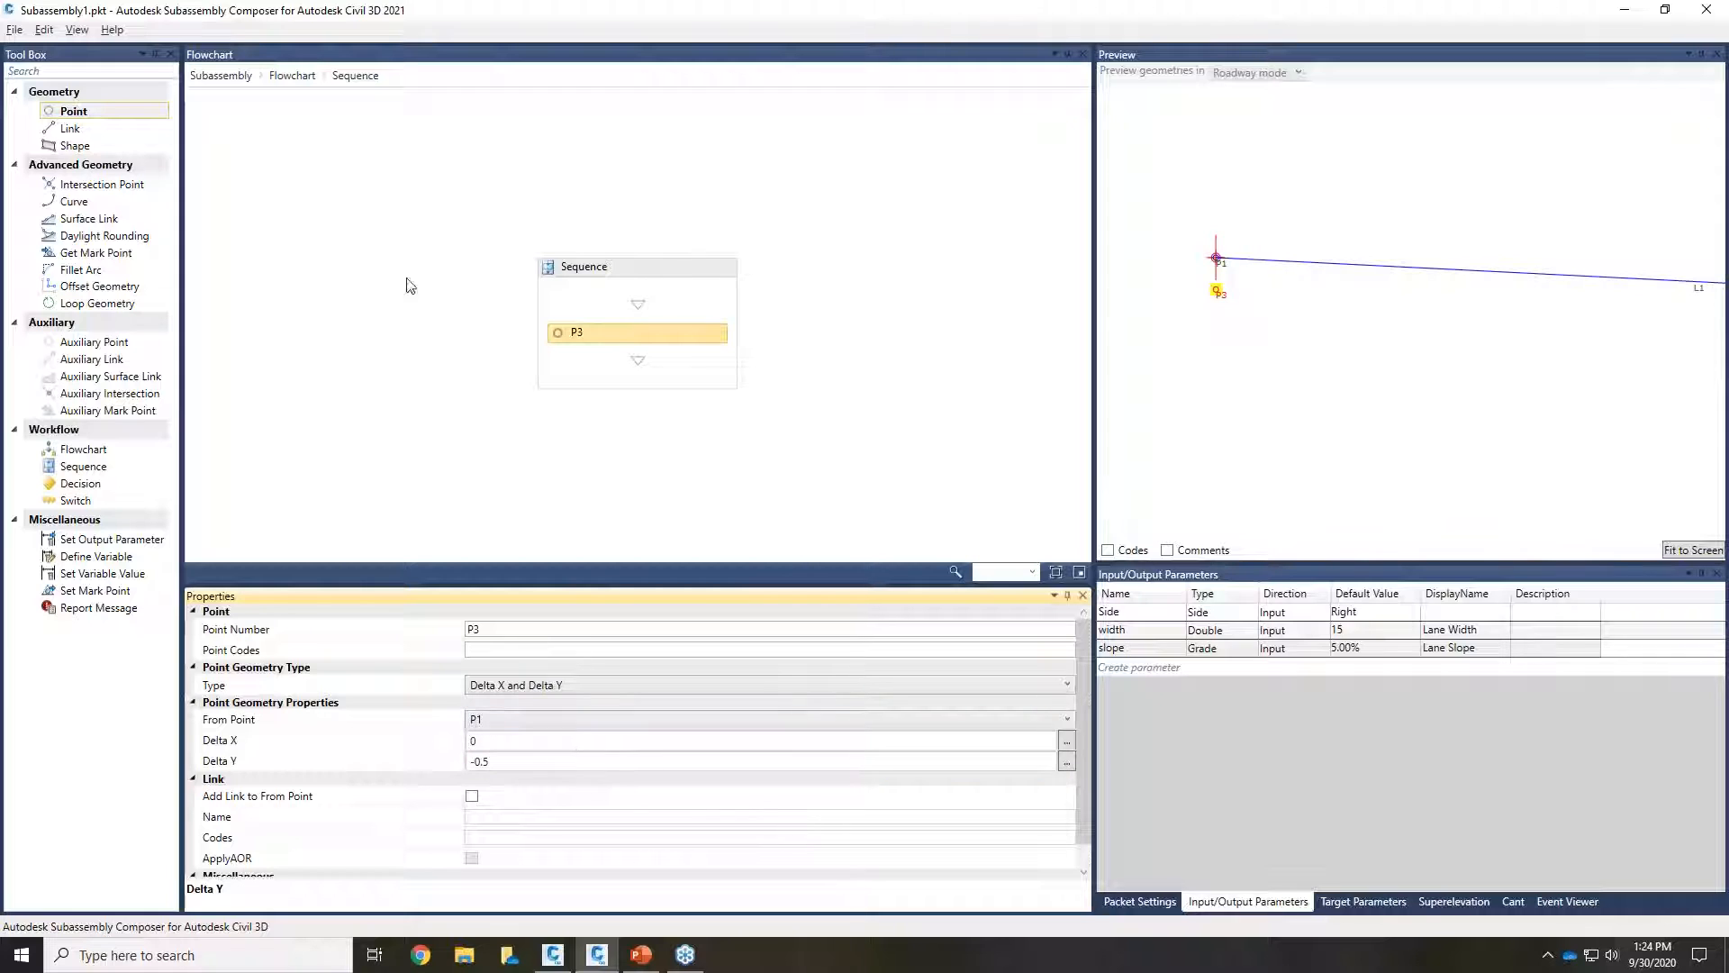
Step: Add a point below P3 in the Sequence, measured from P2 with a Delta Y of -0.5
drag(74, 110, 616, 371)
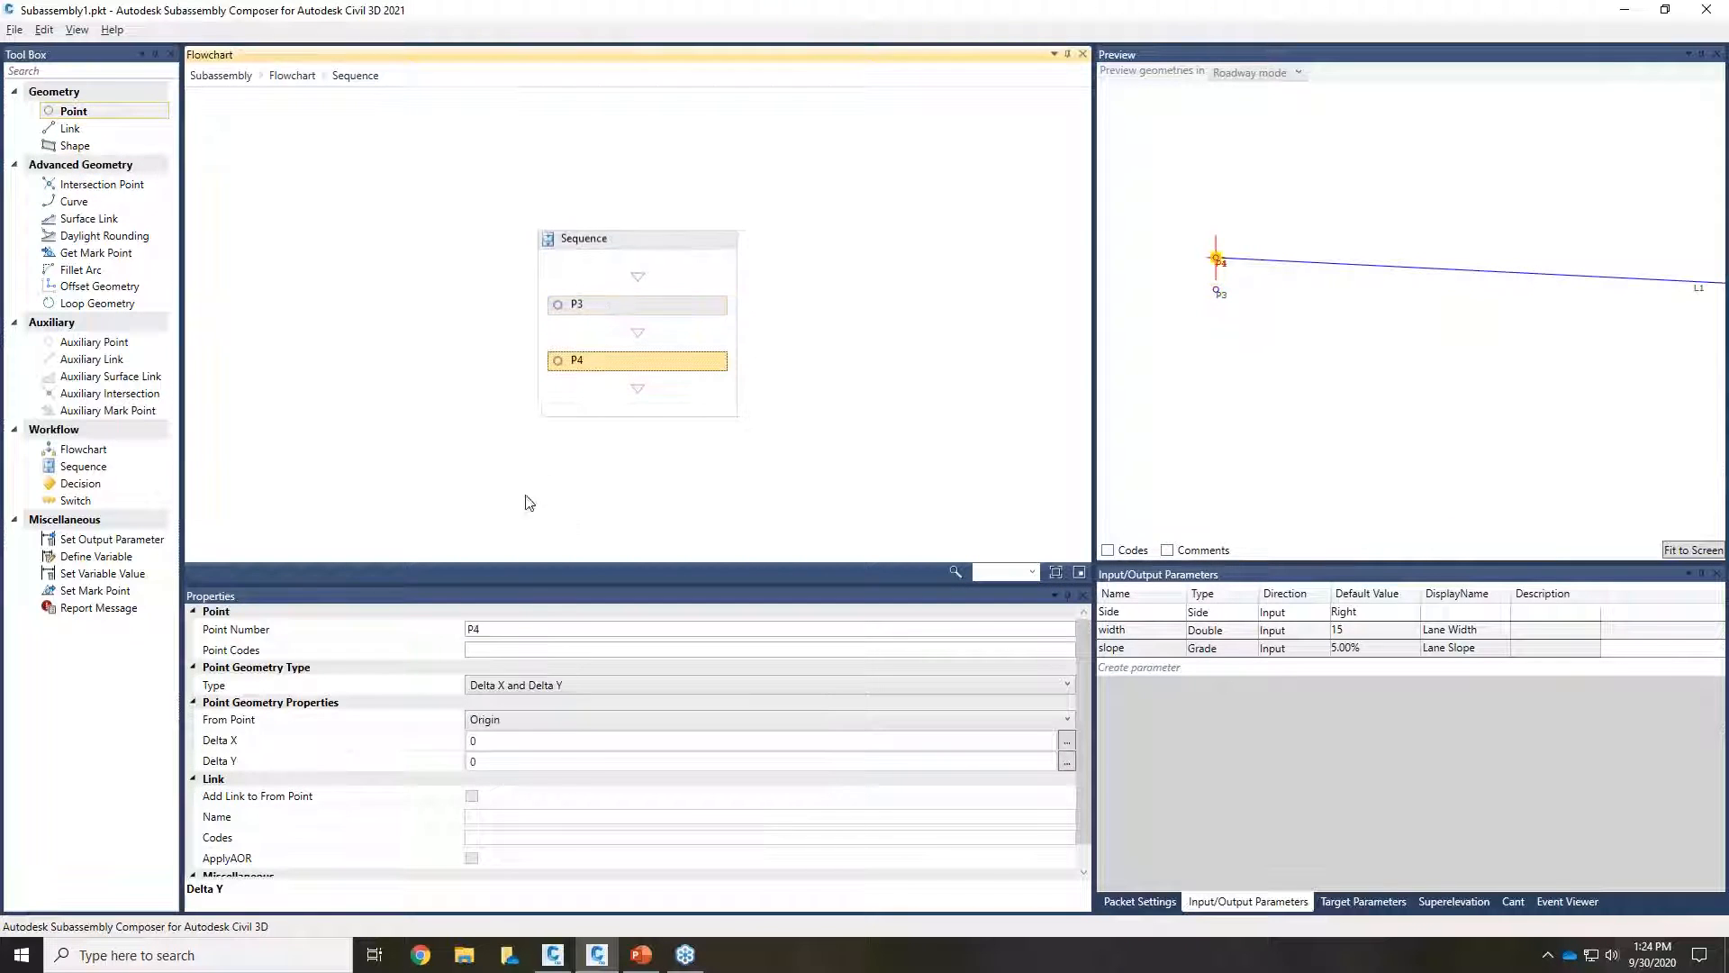
click(498, 723)
click(503, 759)
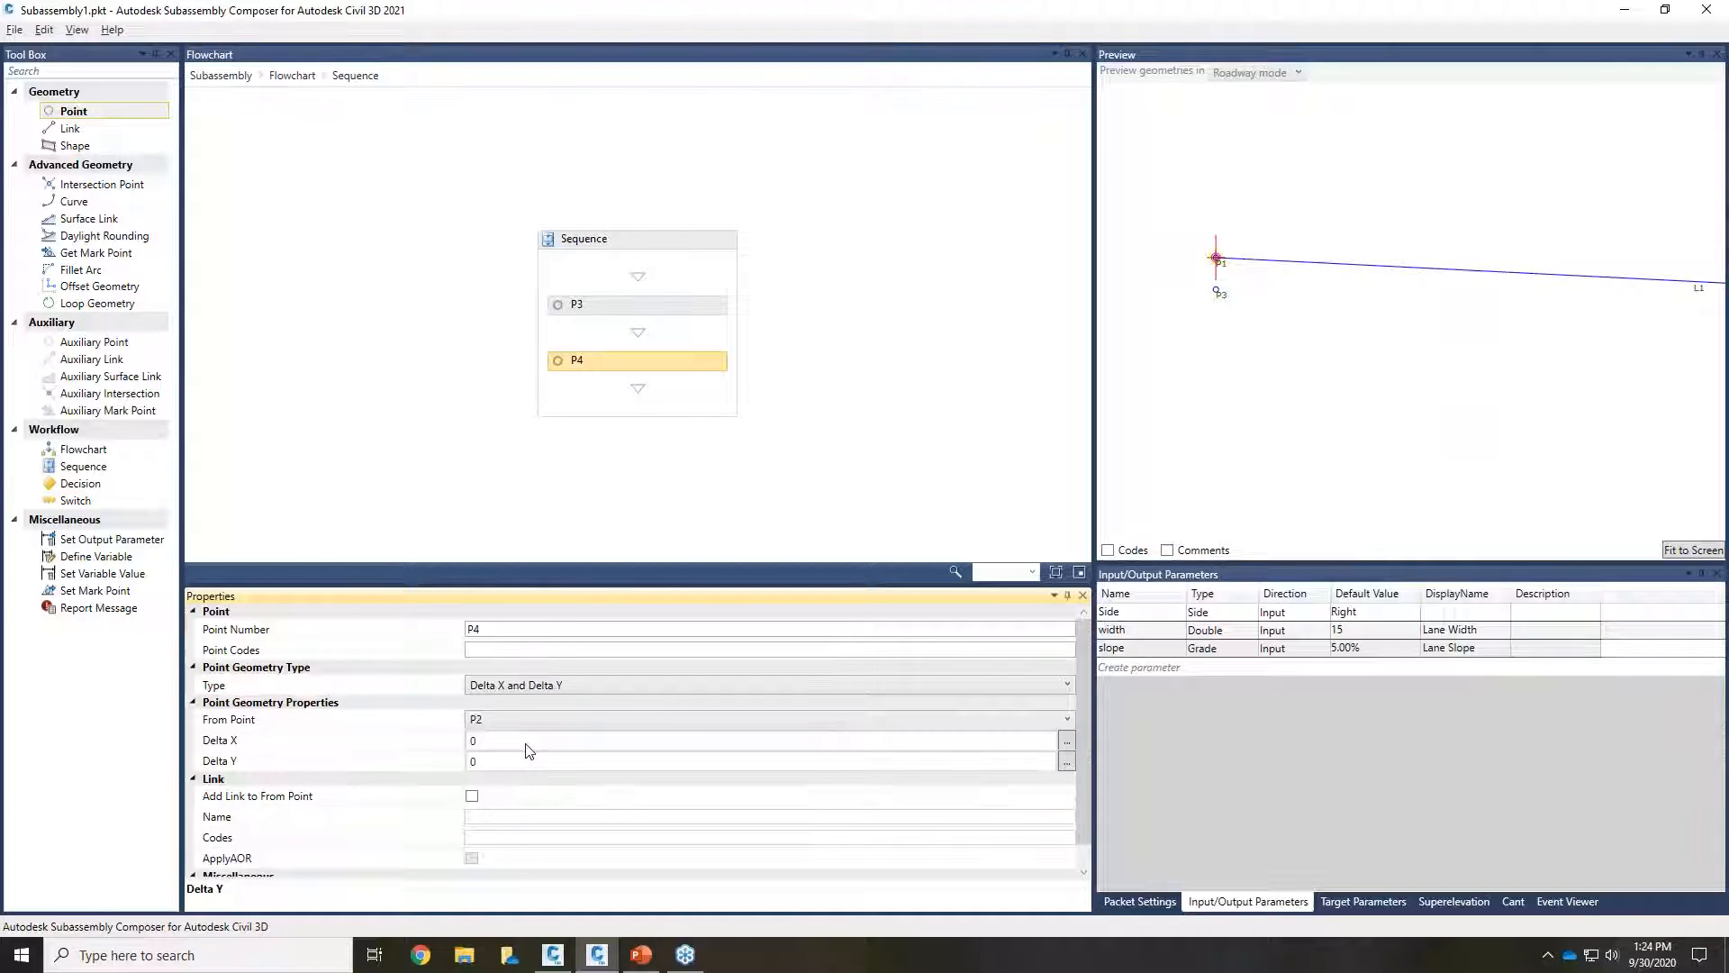
click(475, 761)
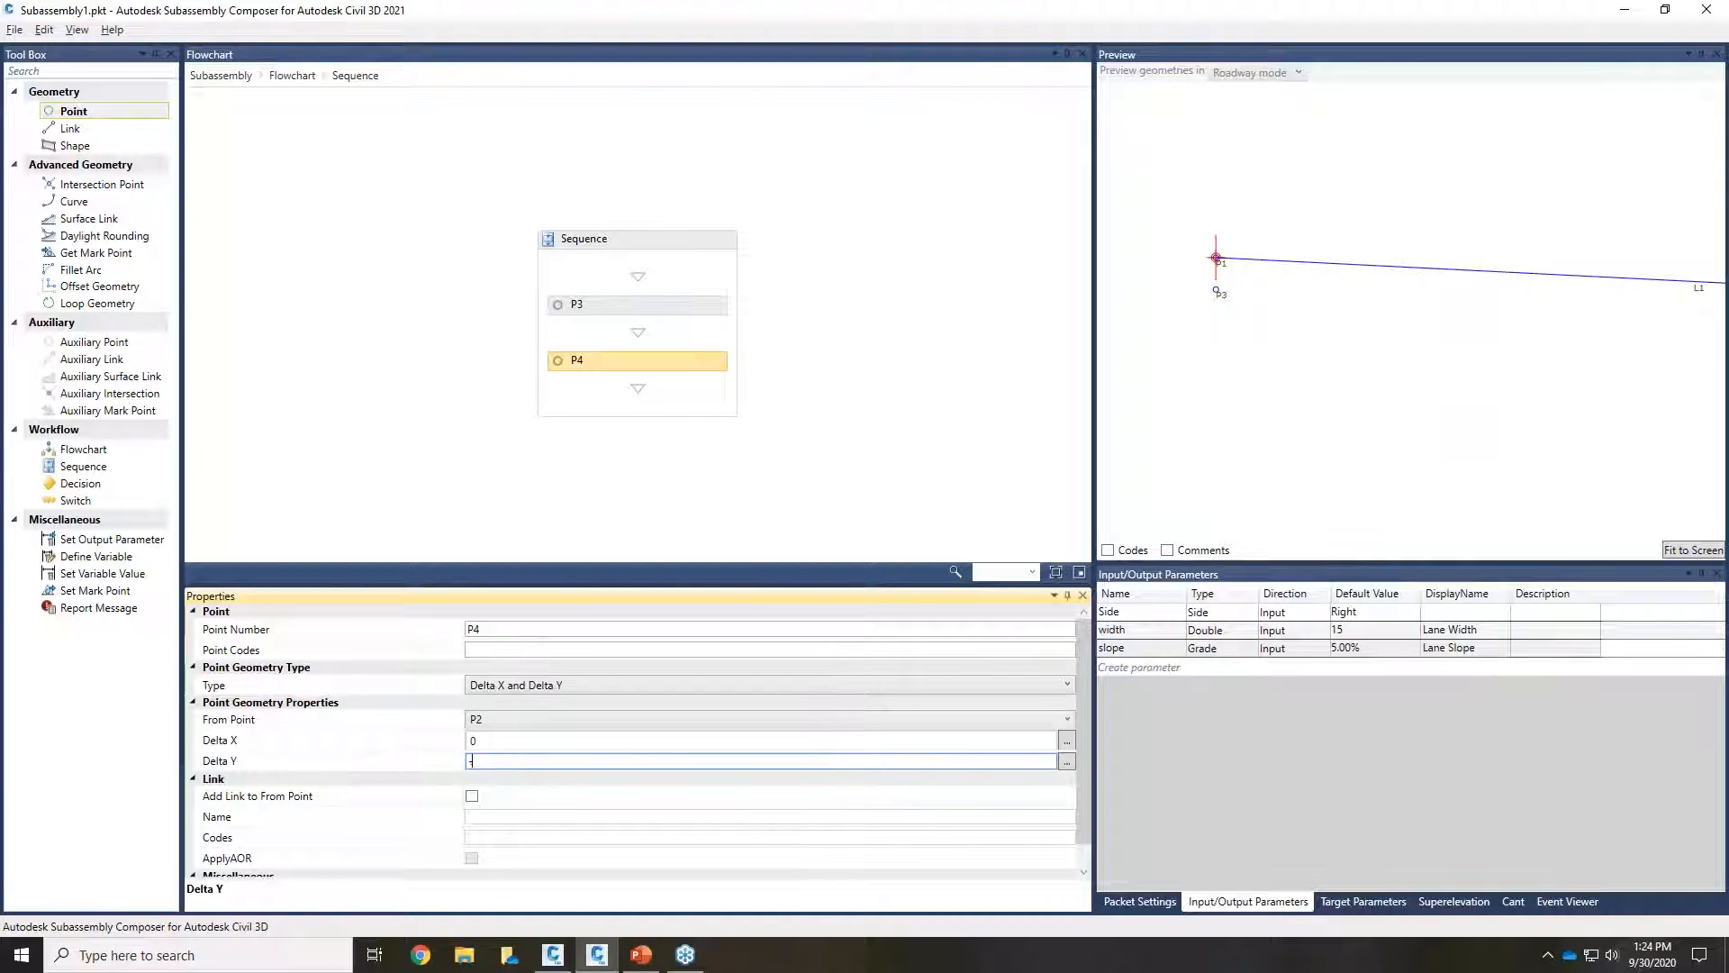
text(-0.5)
key(Return)
scroll(1360, 332, down, 3)
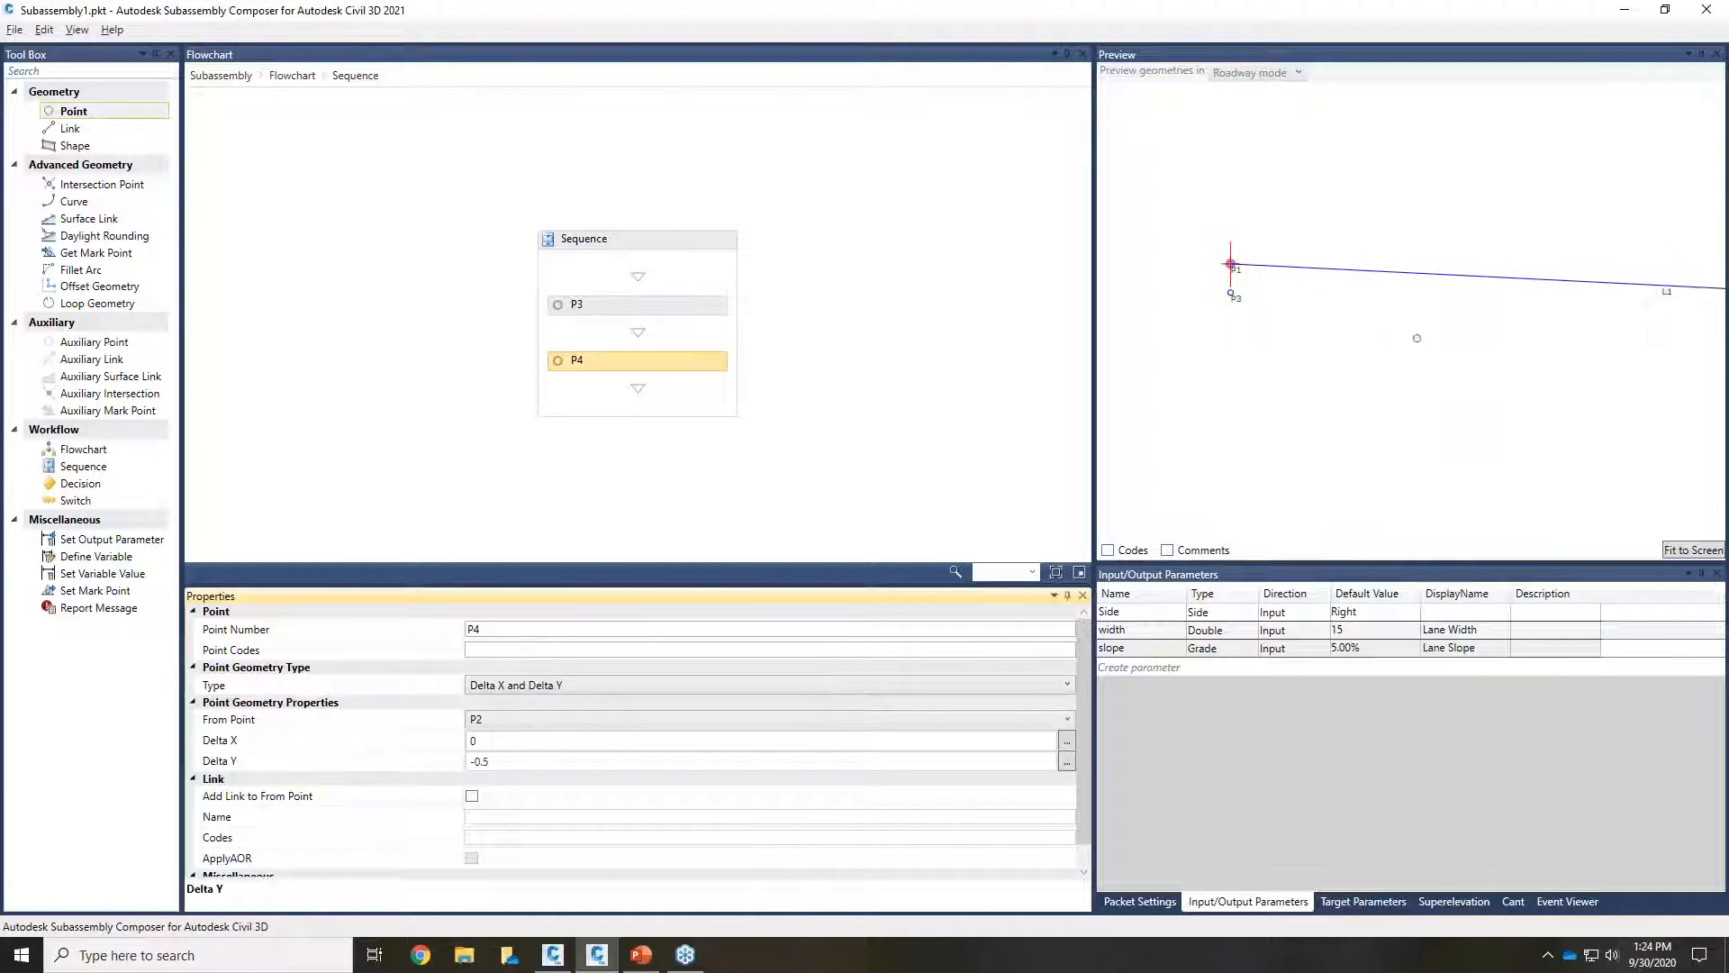
middle_drag(1535, 347, 1369, 308)
scroll(1373, 307, down, 2)
scroll(1439, 331, down, 1)
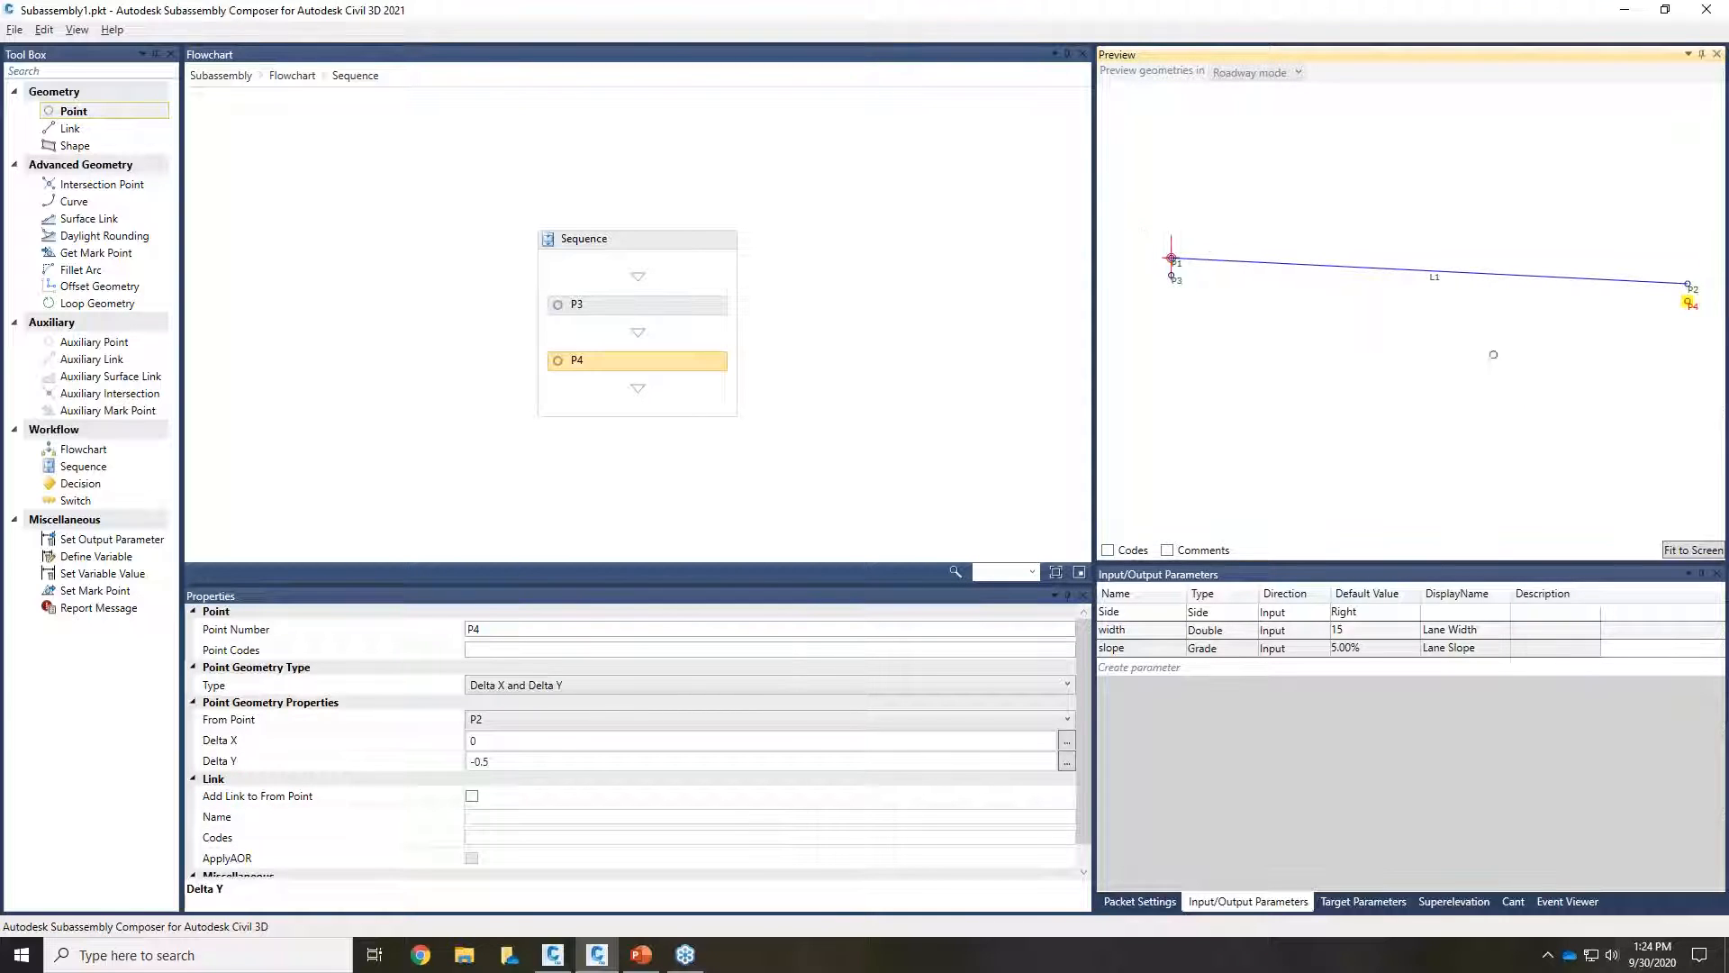
middle_drag(1523, 362, 1497, 356)
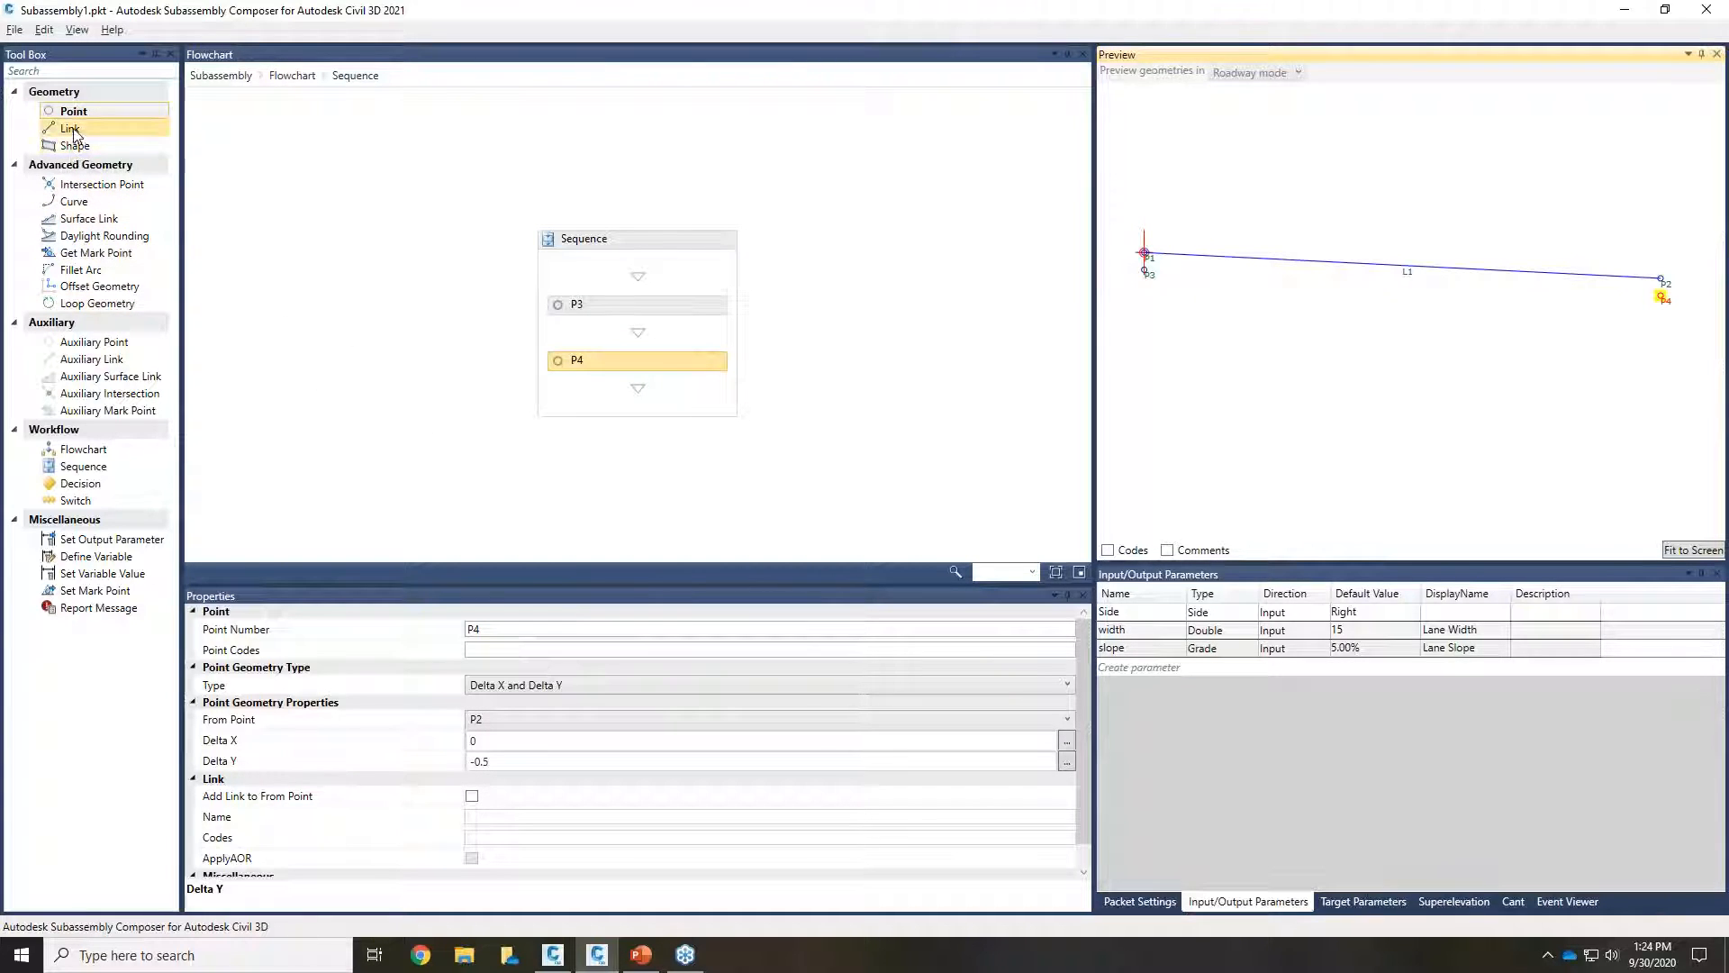
Step: Add a link below P4 in the Sequence with start point P3 and end point P4
drag(69, 133, 628, 408)
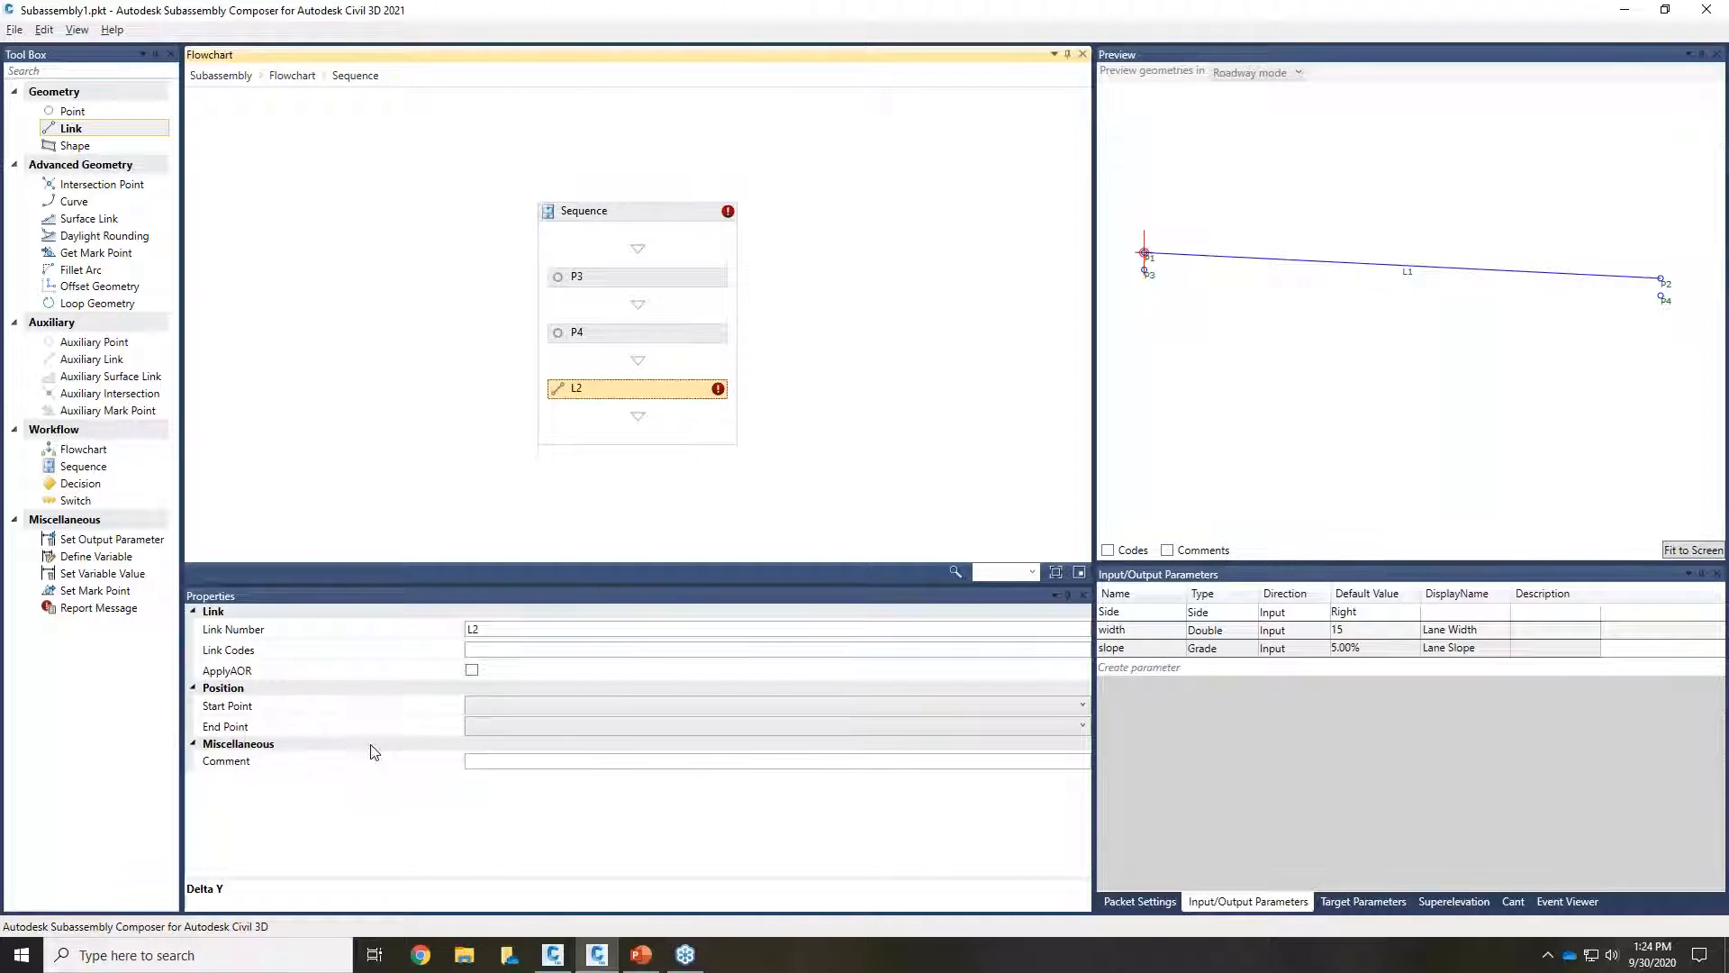
scroll(1134, 273, up, 2)
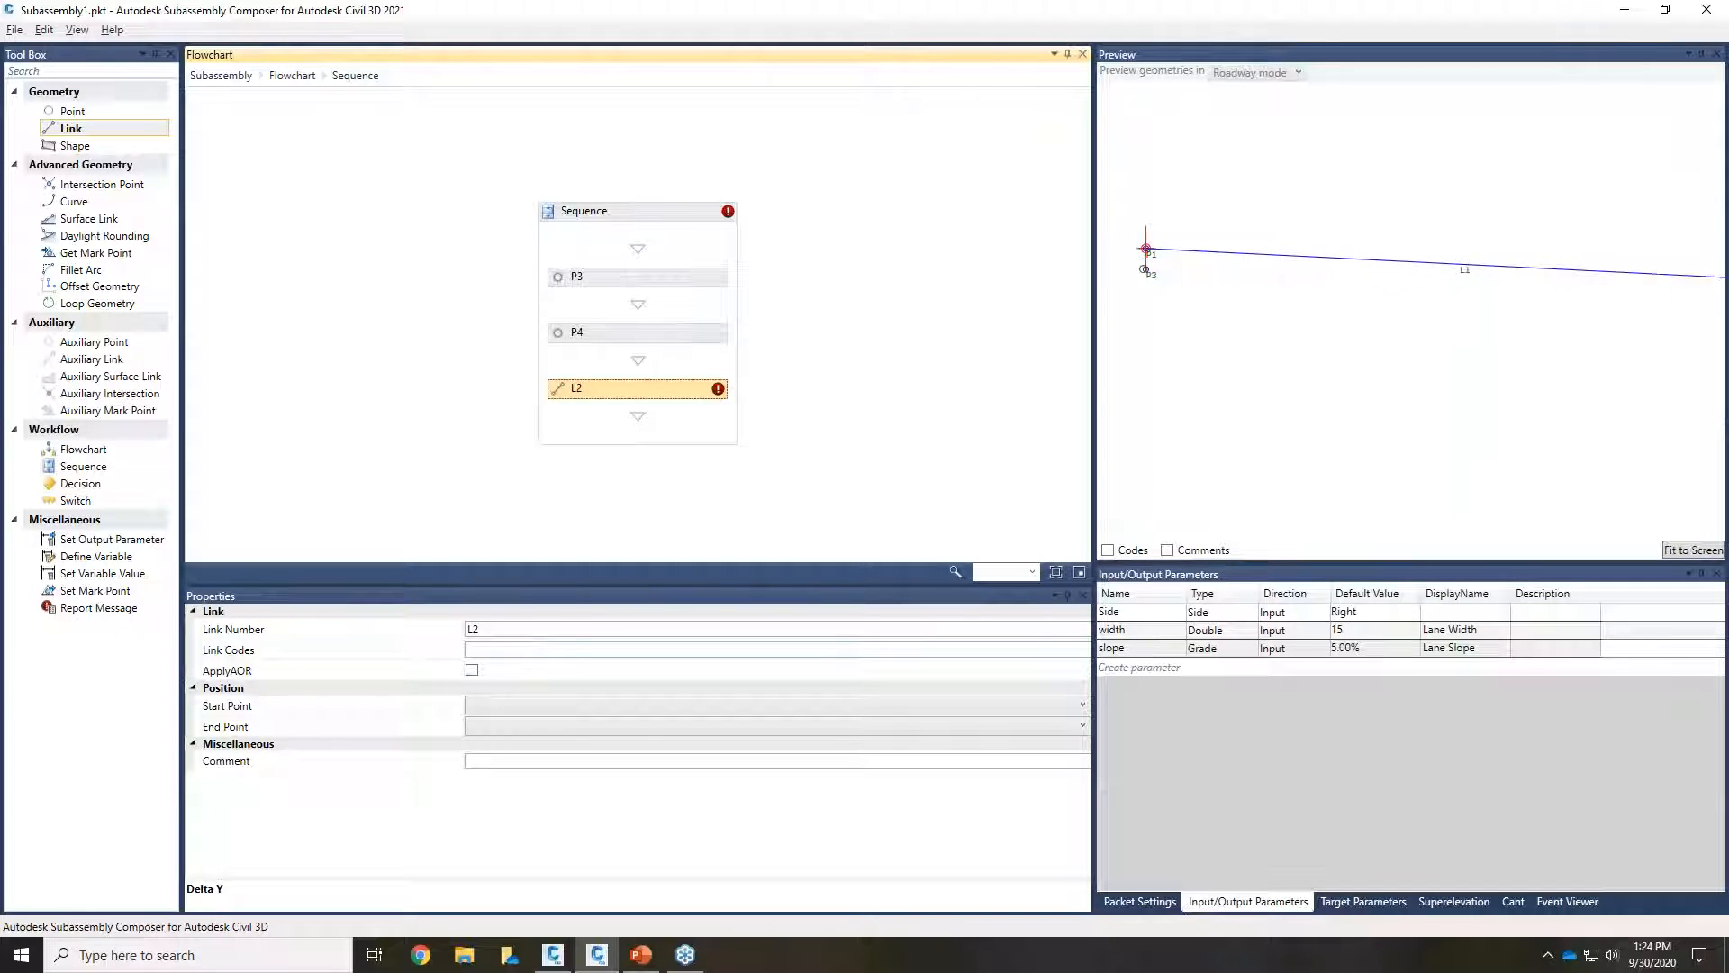
scroll(1368, 321, down, 2)
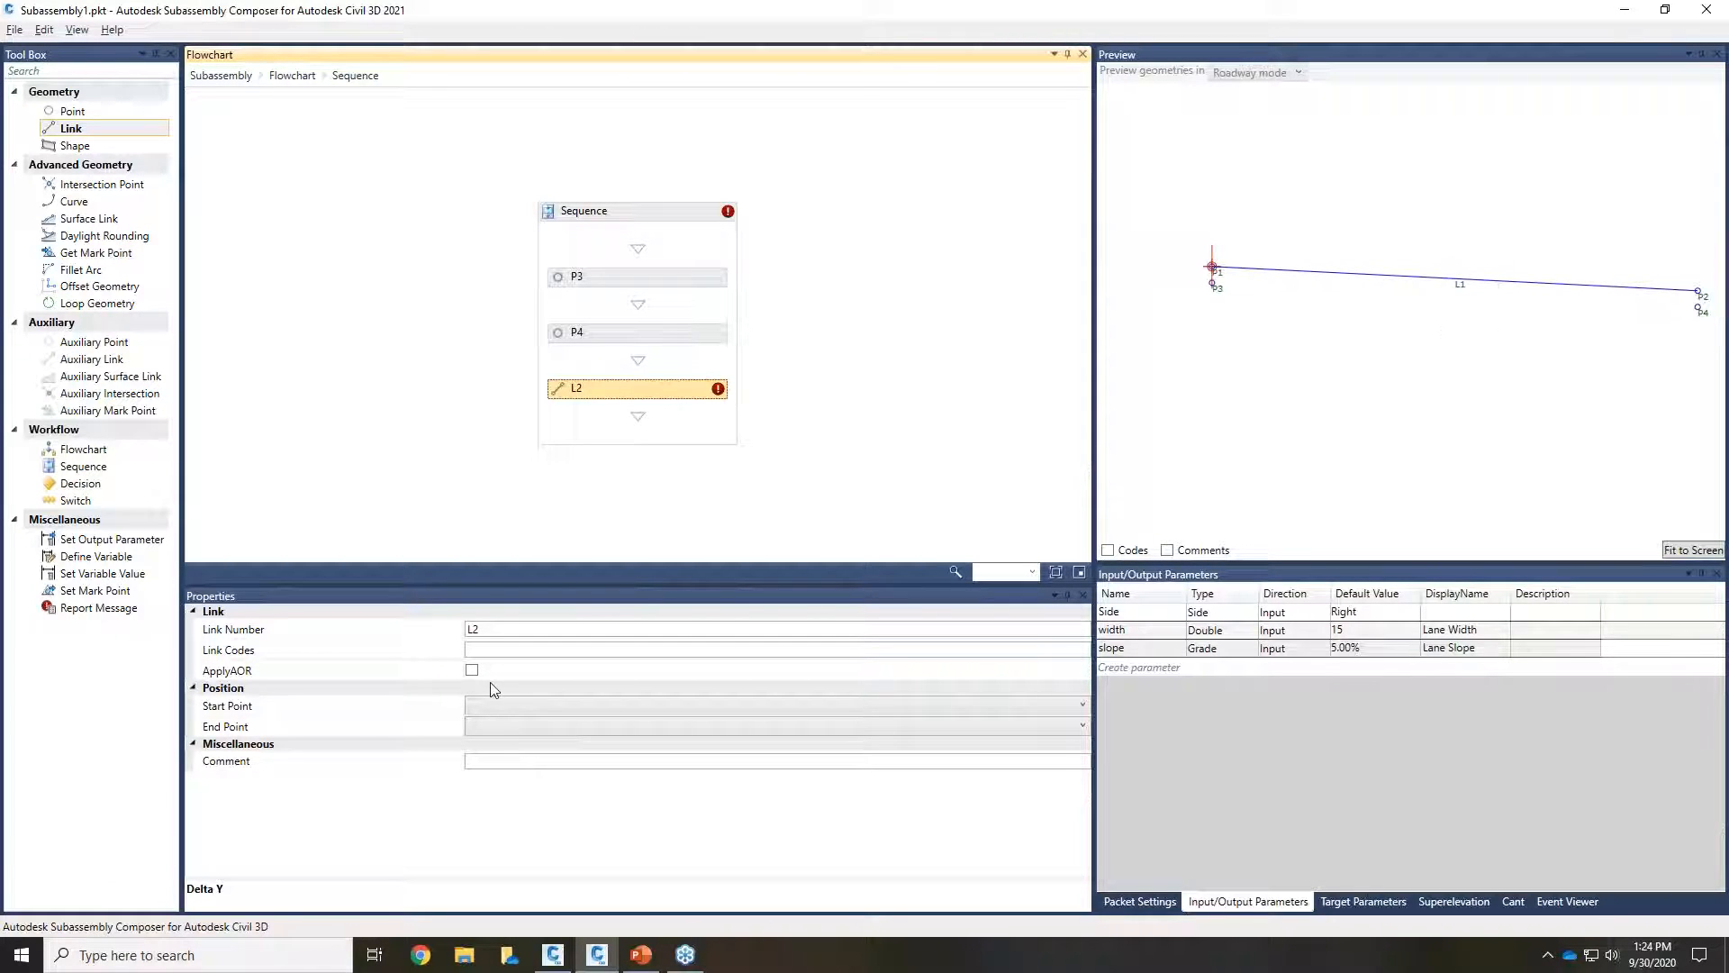
click(480, 706)
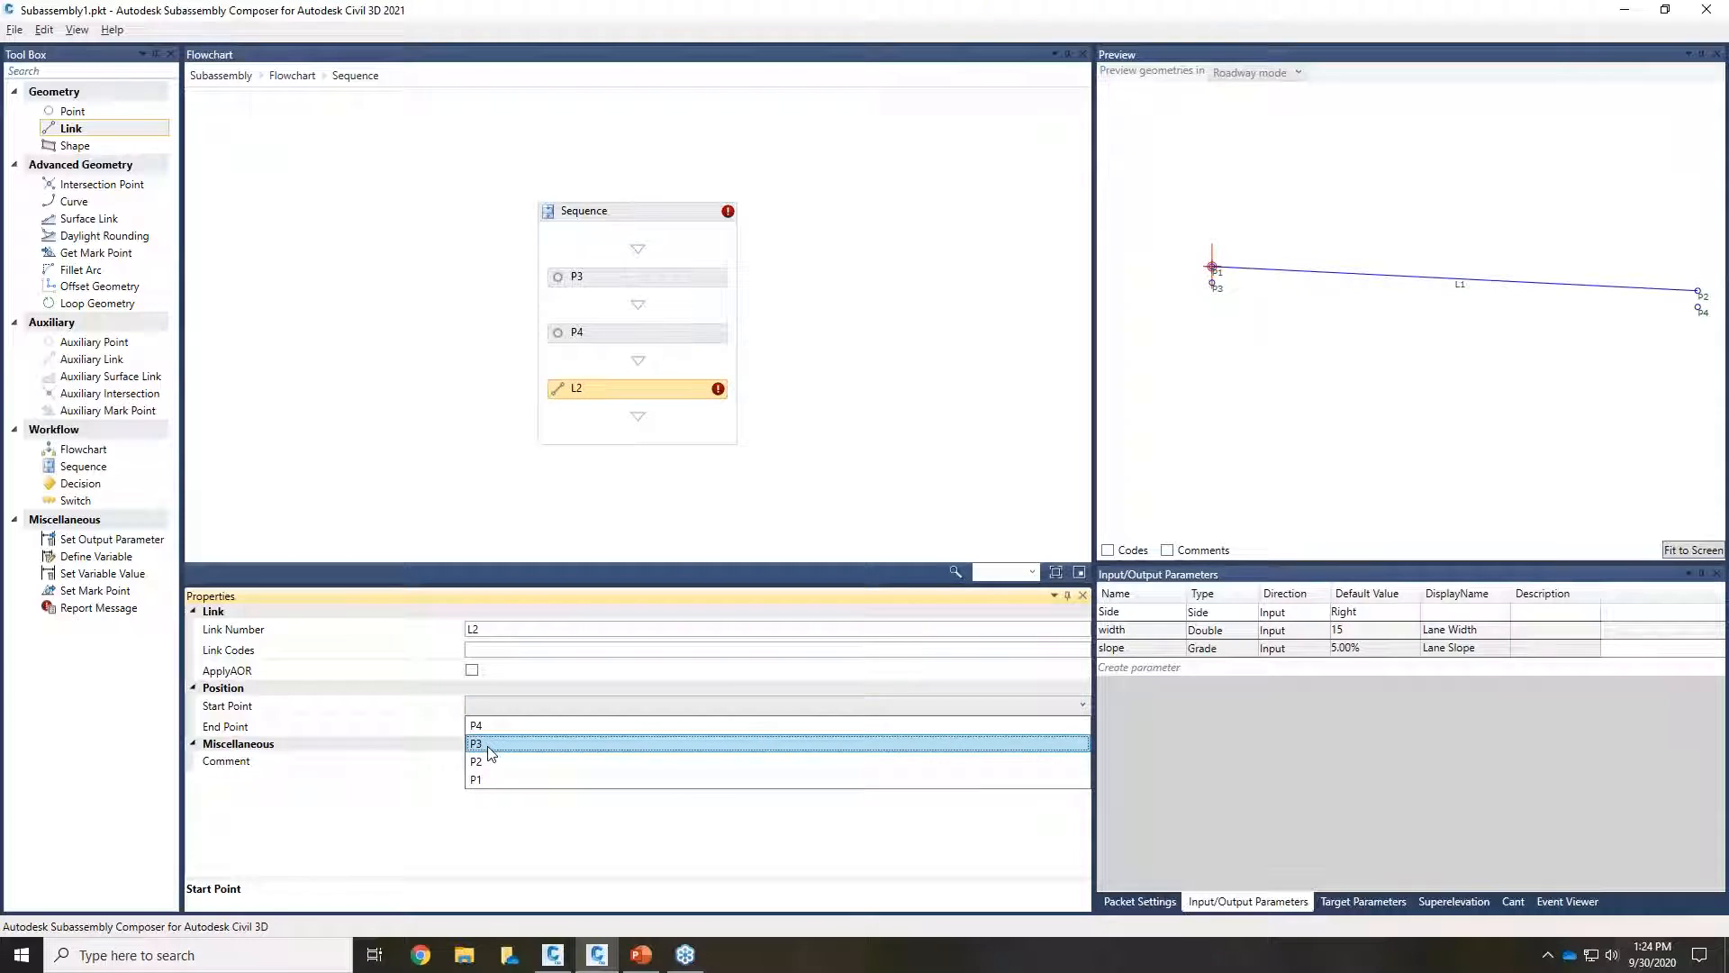
click(494, 753)
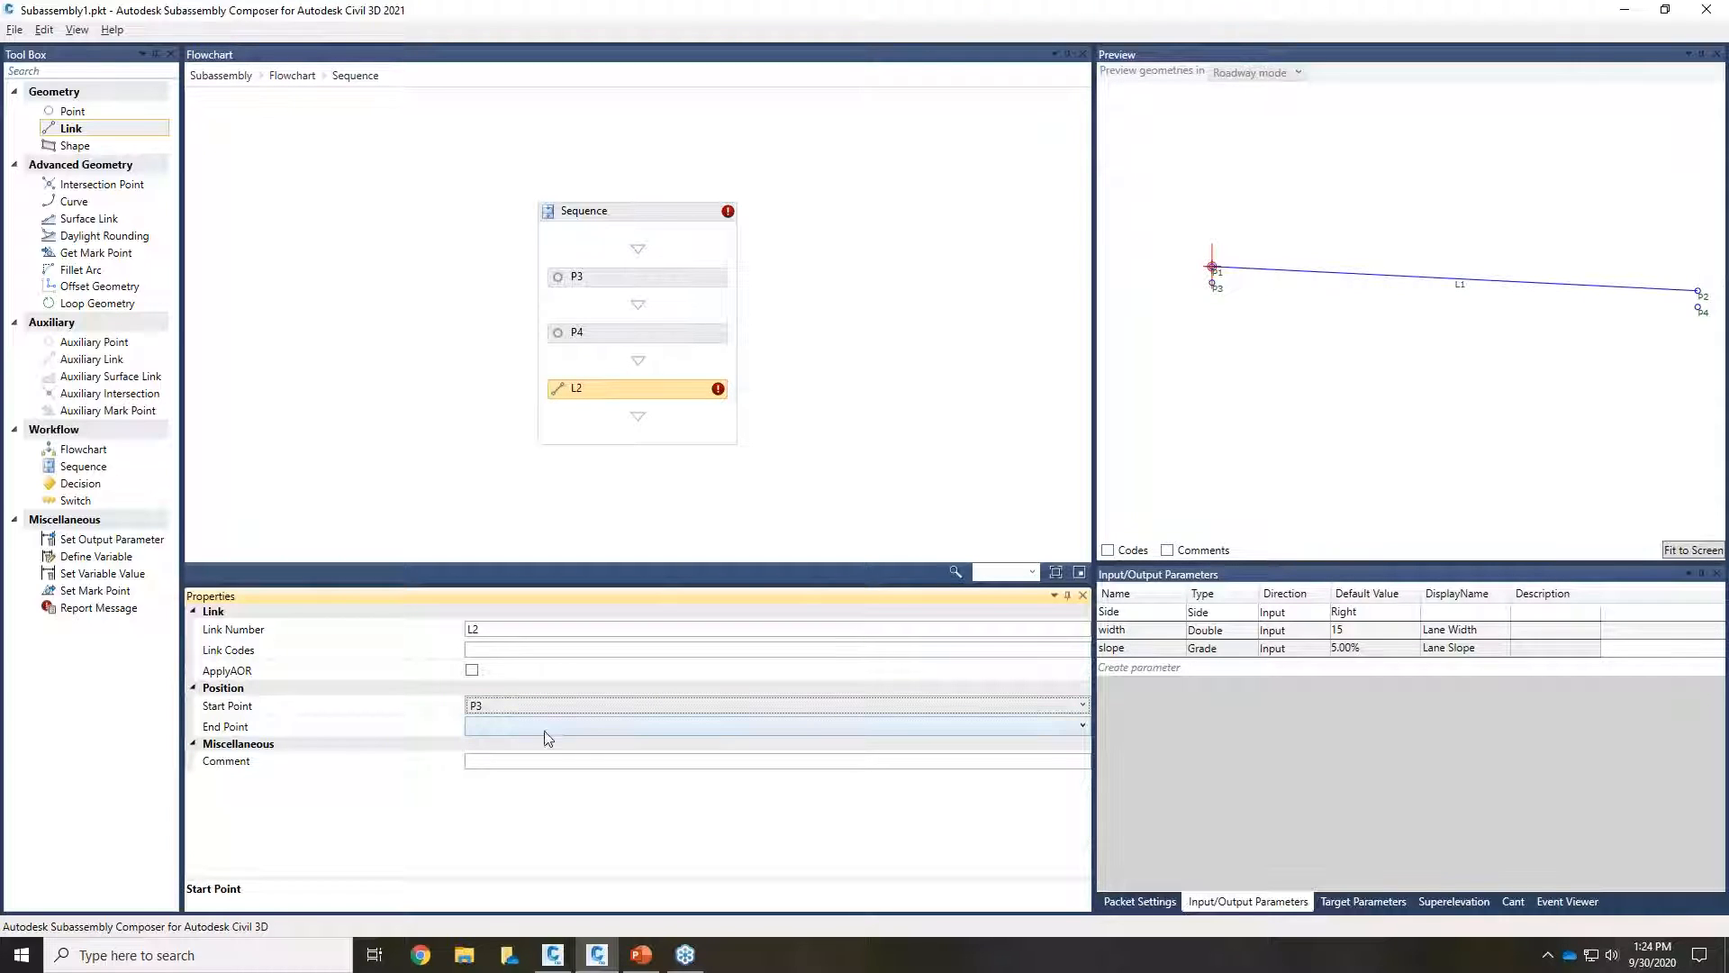
click(544, 732)
click(504, 761)
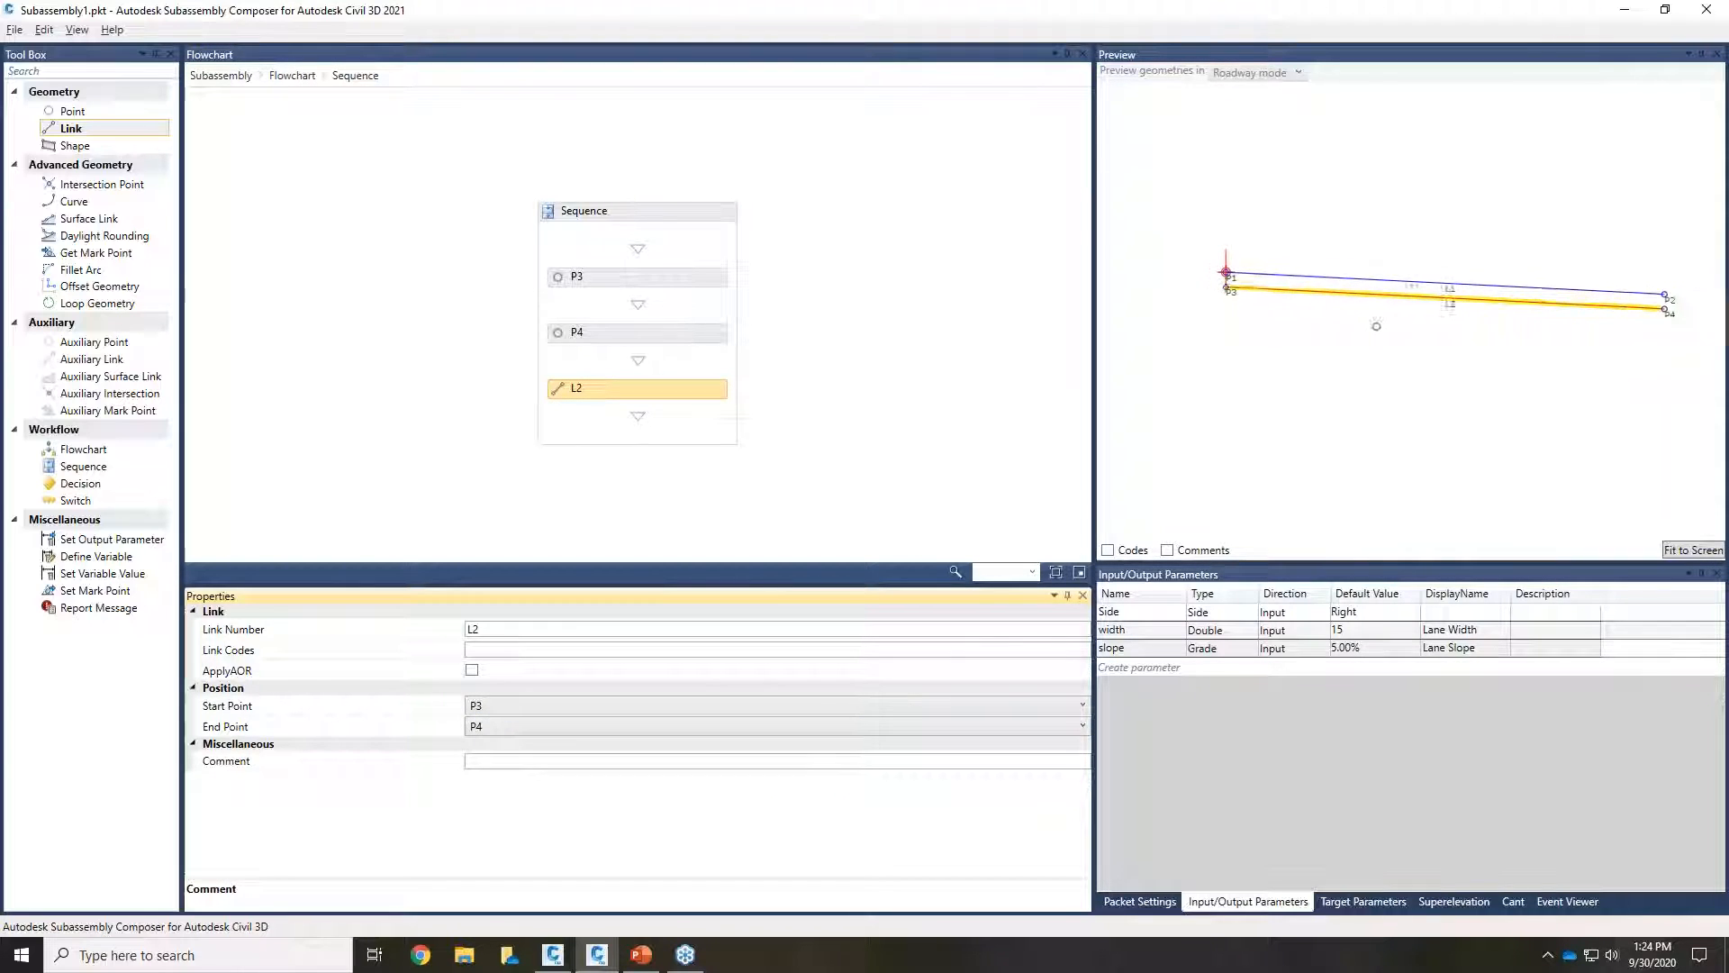
Step: Add a link below L2 in the Sequence with start point P1 and end point P3
scroll(1575, 335, up, 3)
middle_drag(1462, 355, 1671, 339)
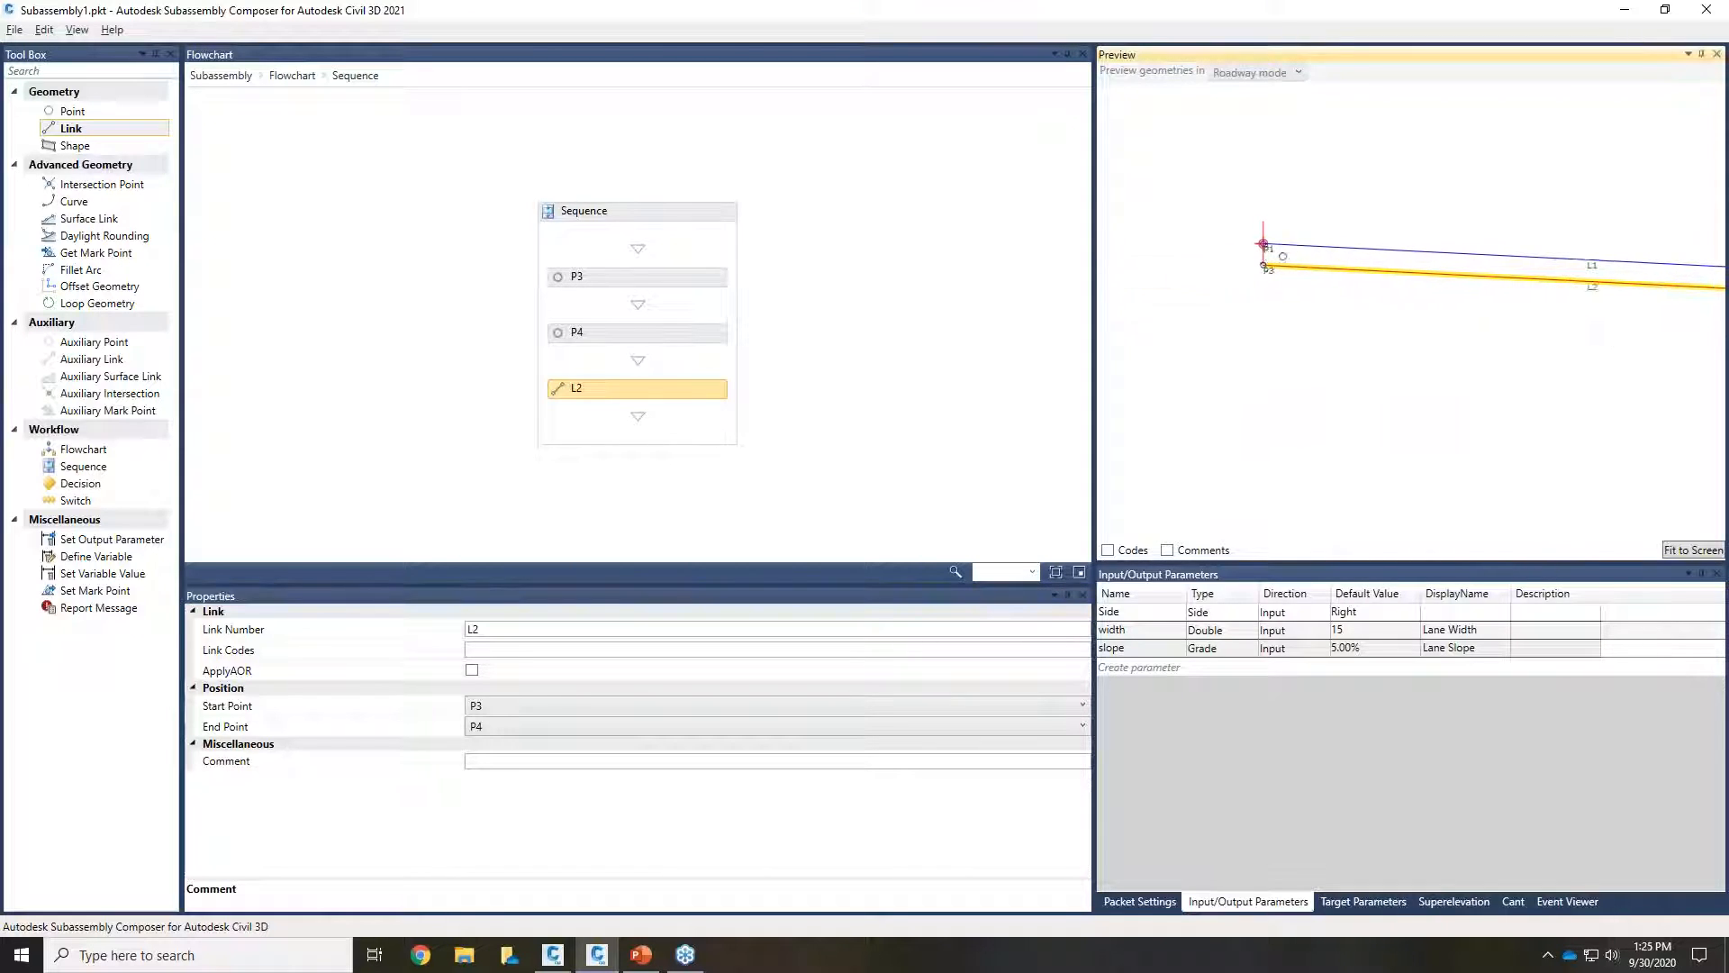
scroll(1268, 252, up, 4)
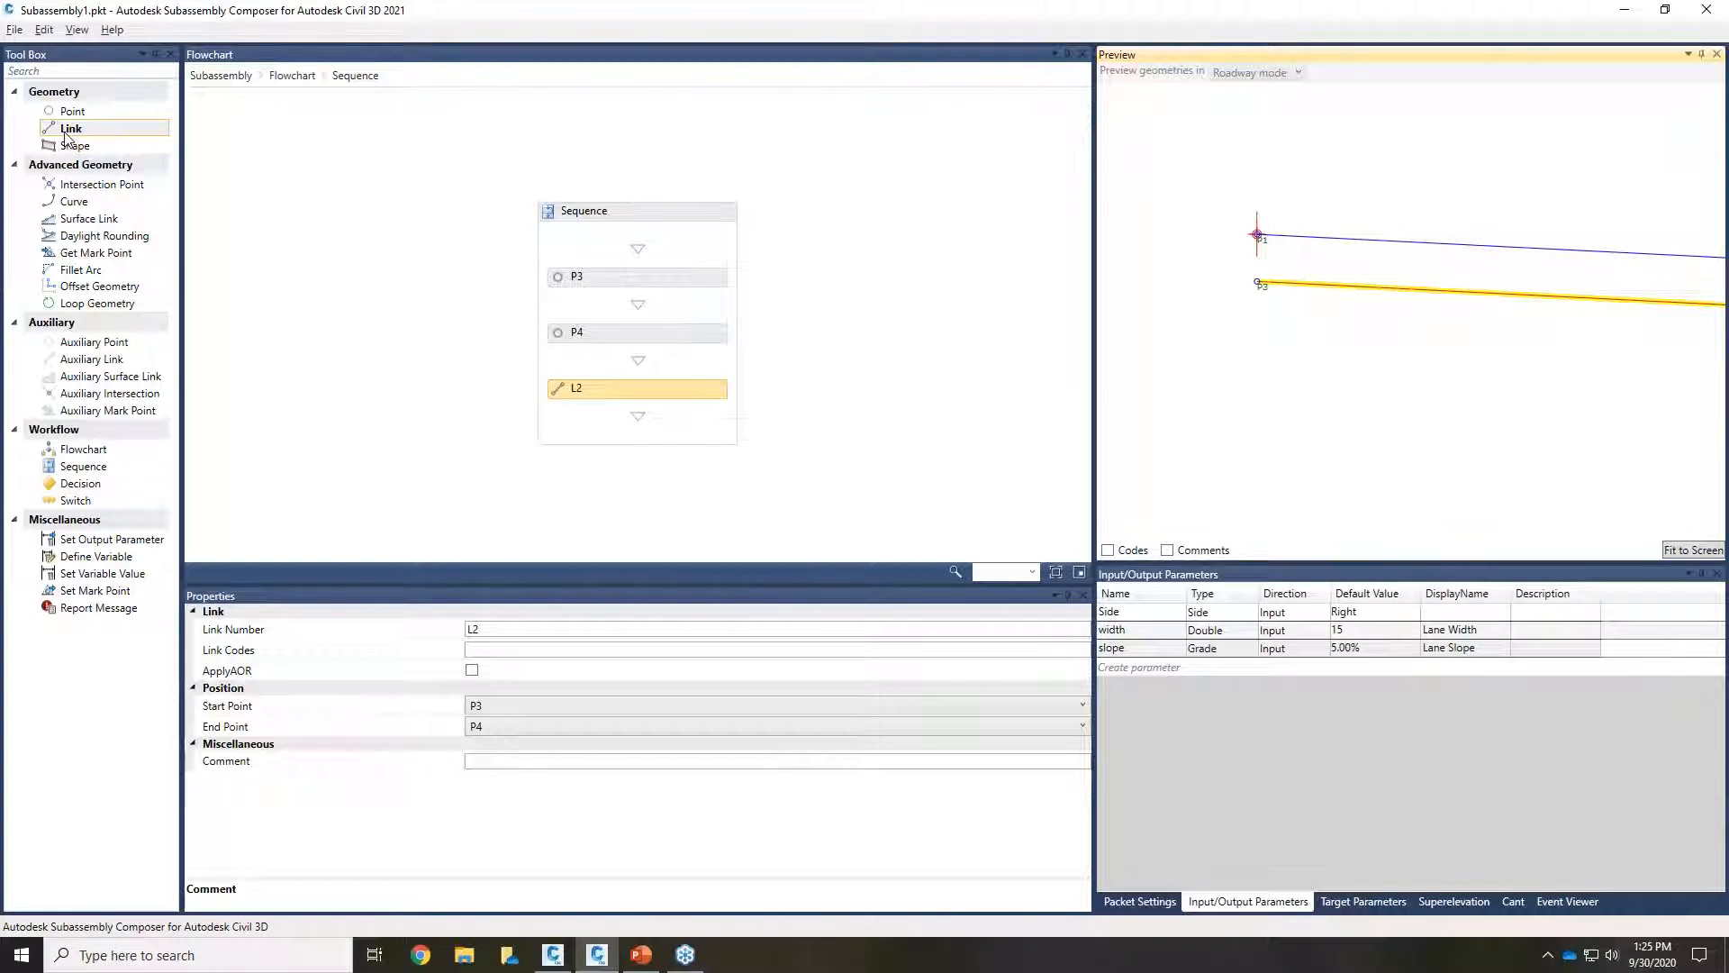
drag(68, 132, 621, 431)
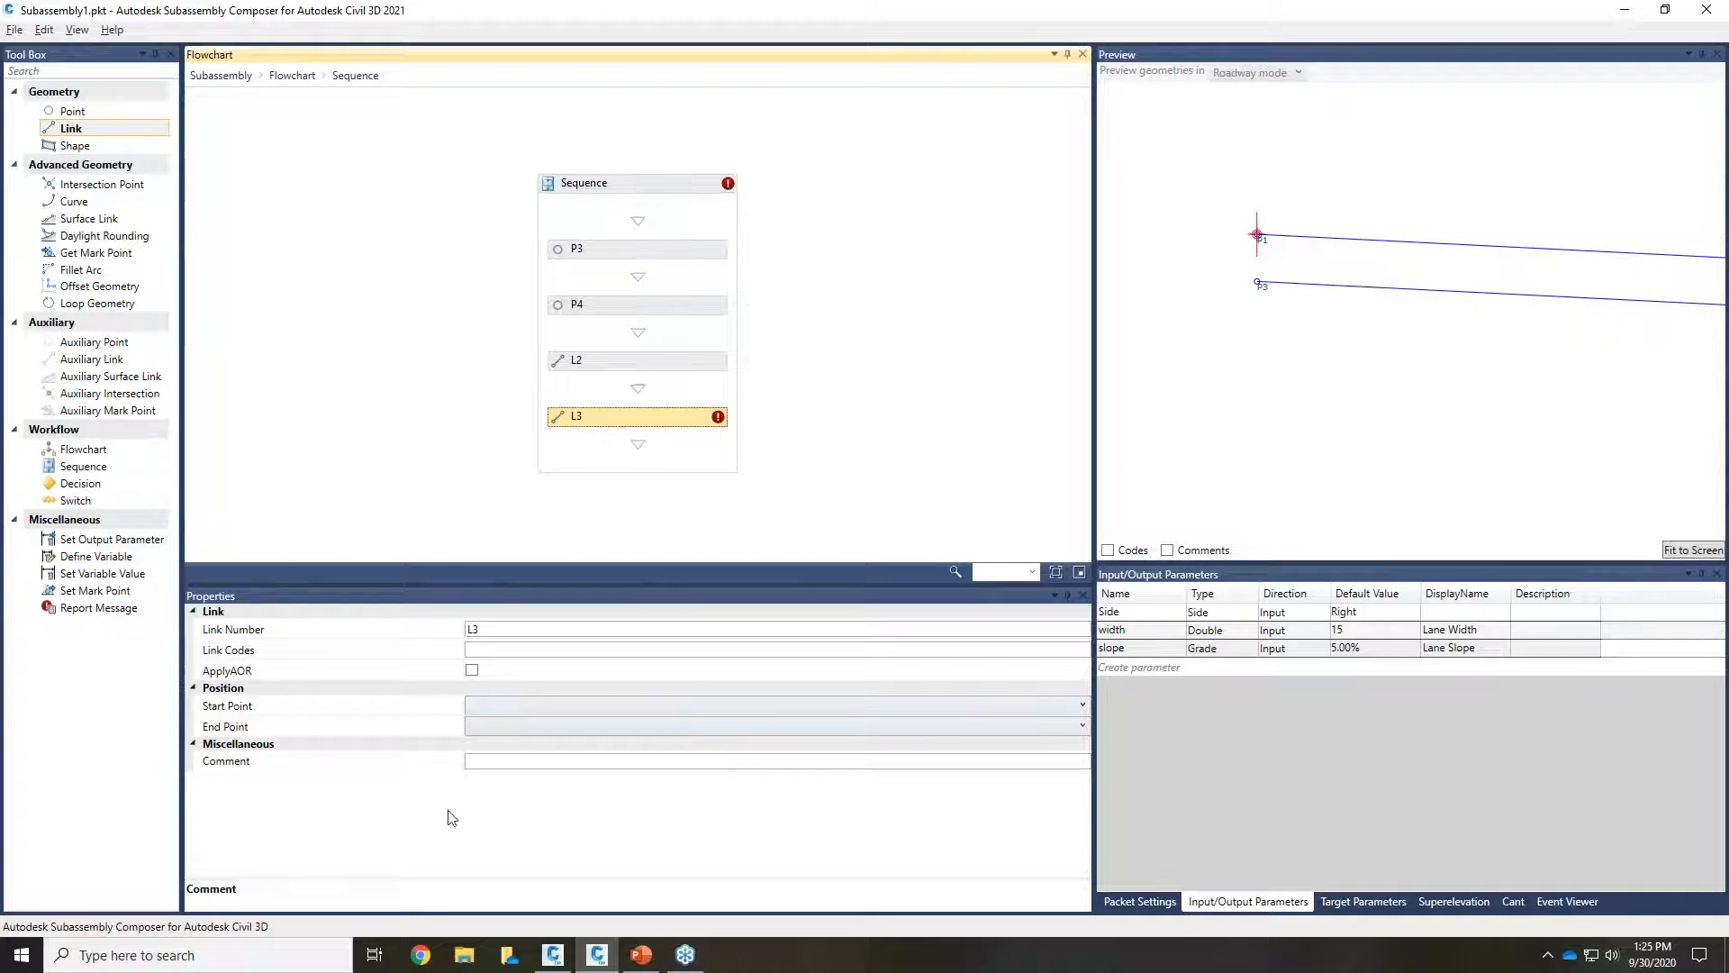
click(505, 707)
click(498, 766)
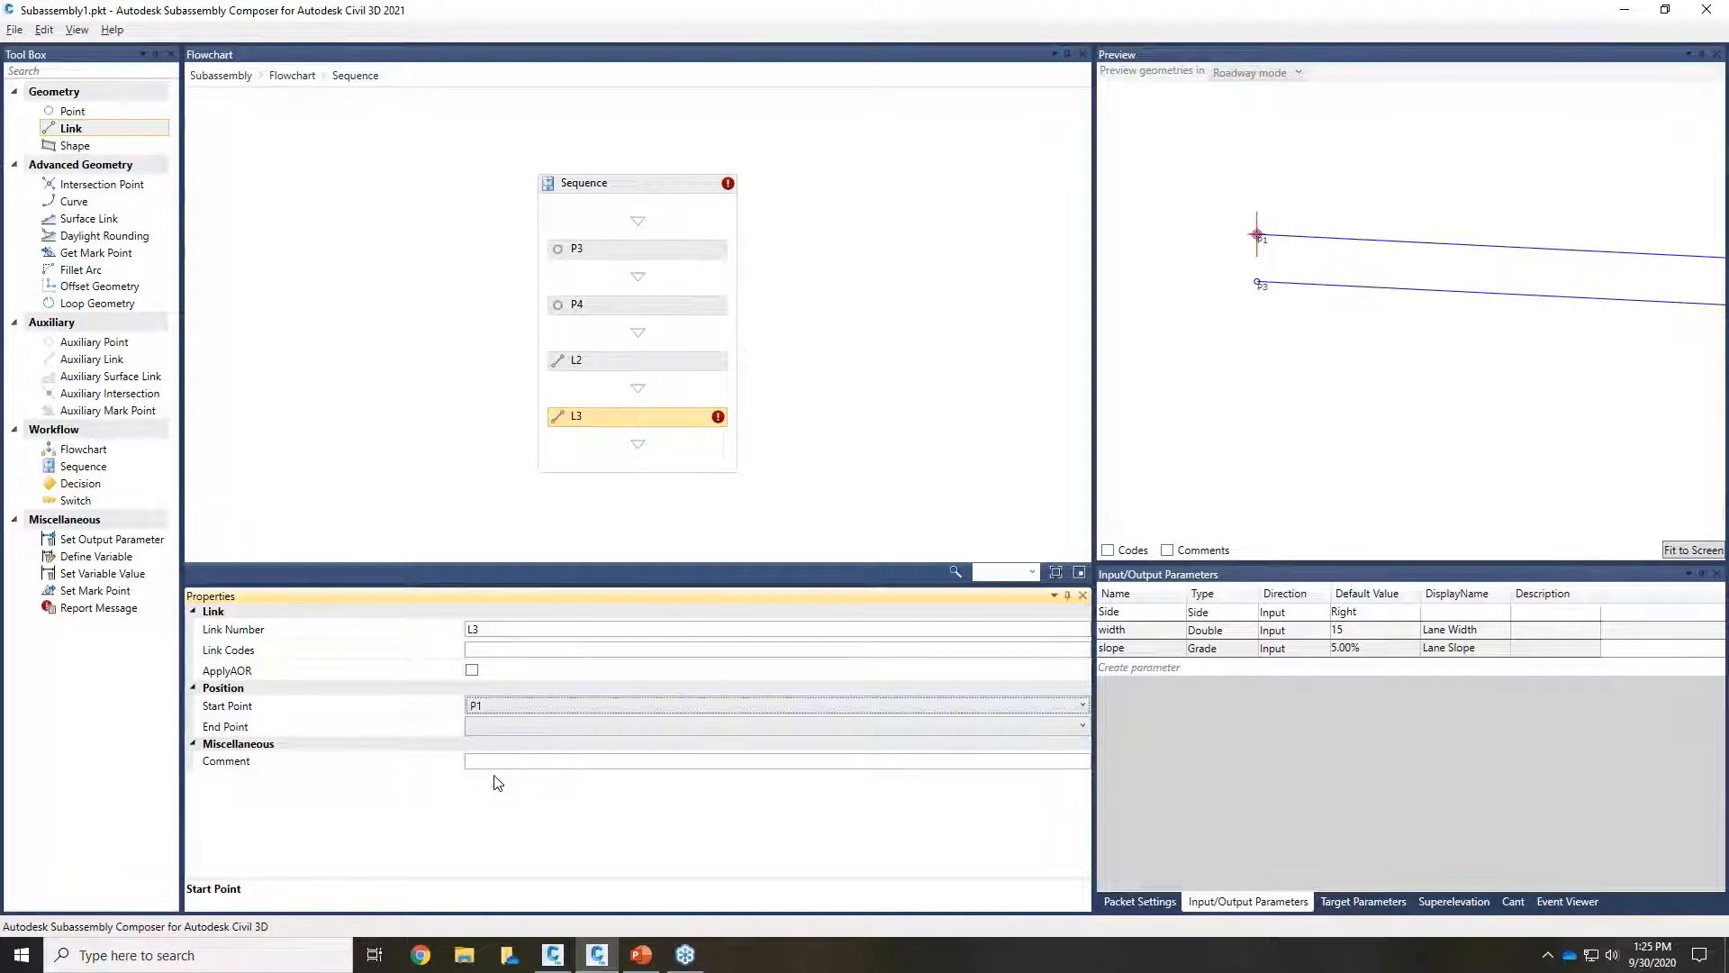
click(500, 726)
click(499, 783)
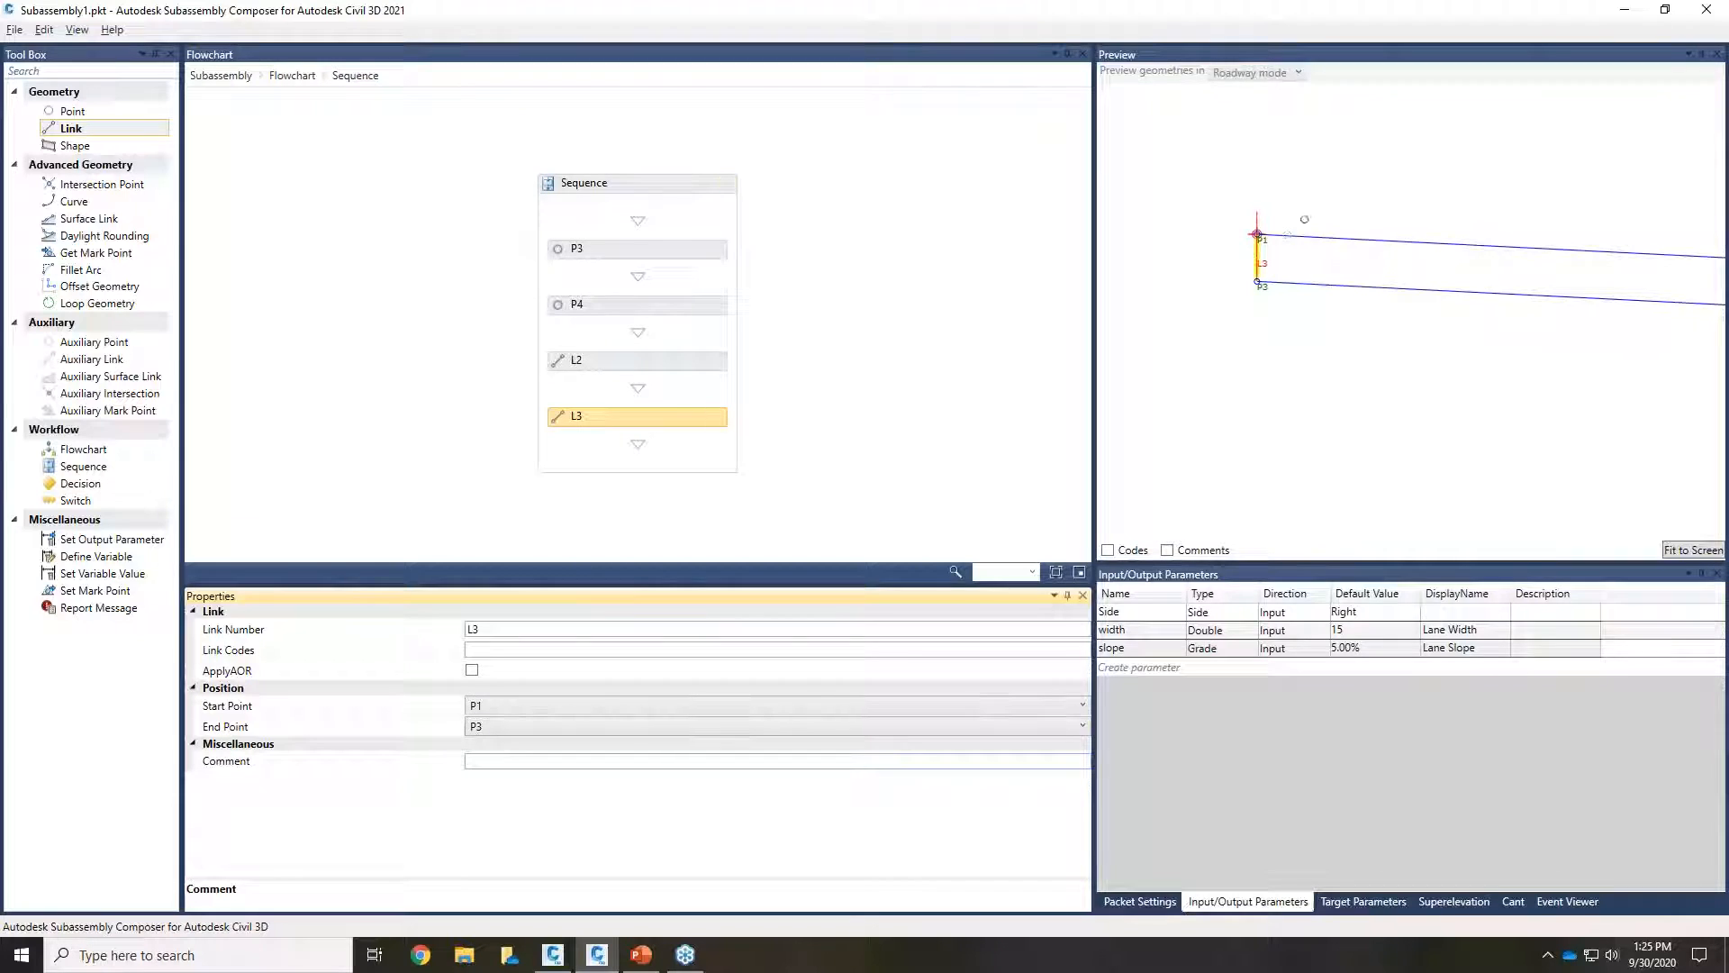
Step: Add a link below L3 in the Sequence with start point P2 and end point P4
scroll(1306, 300, down, 3)
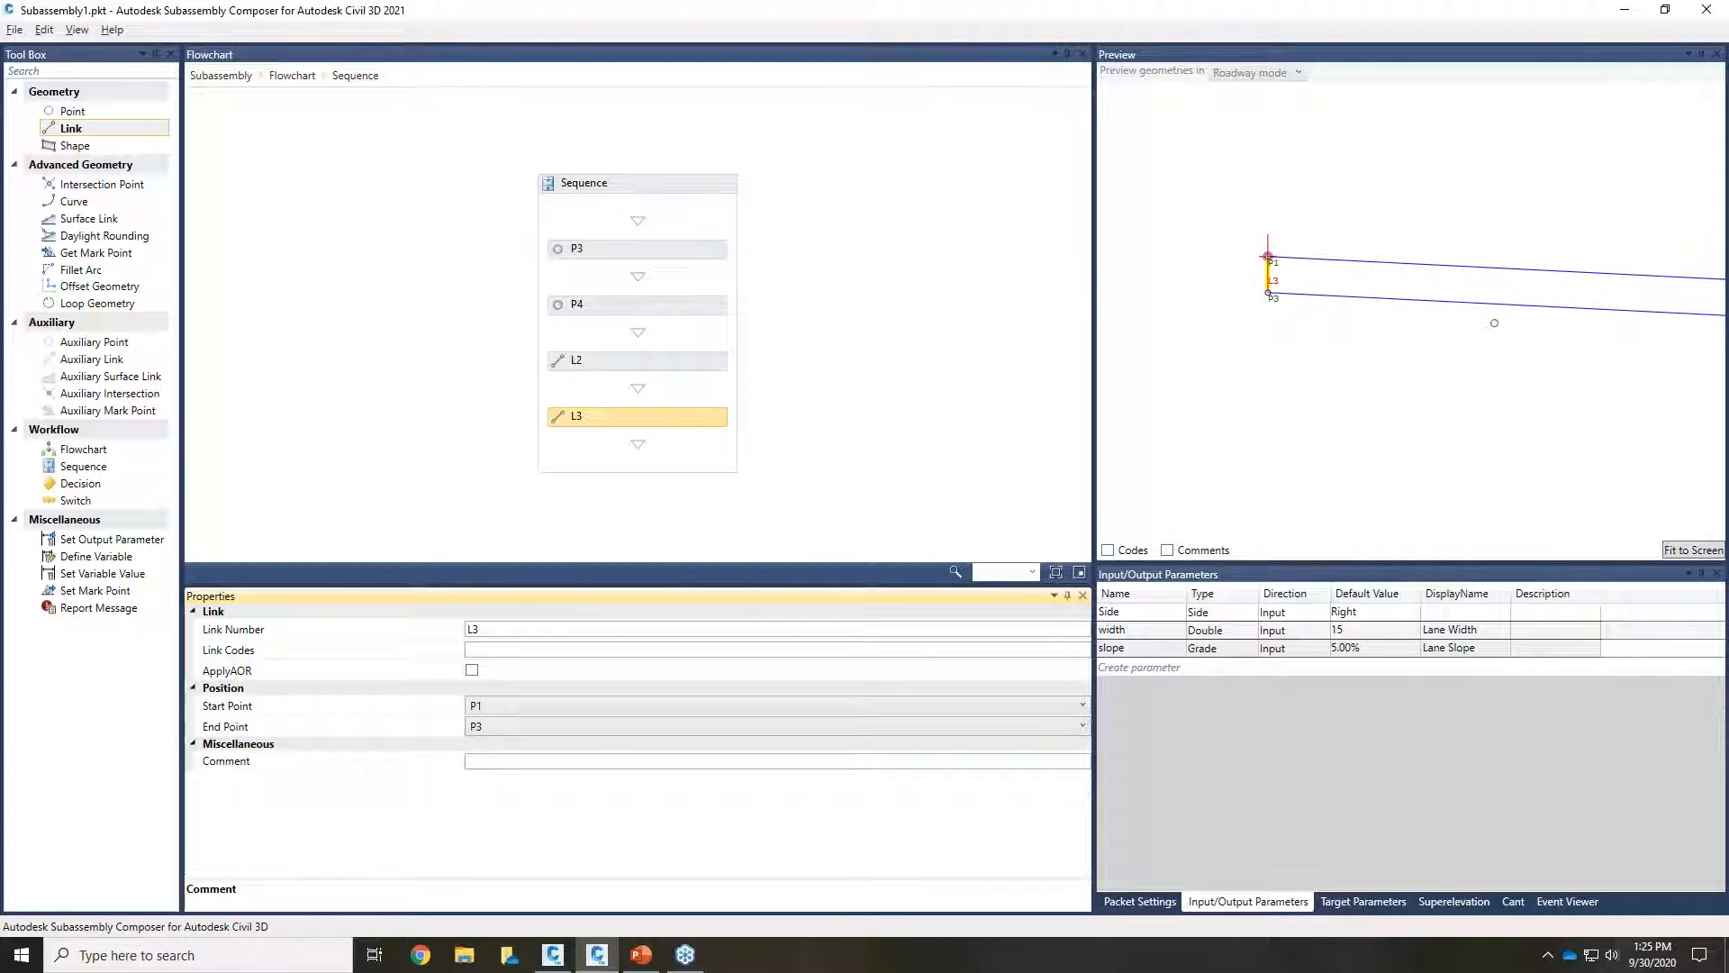
middle_drag(1494, 320, 1107, 351)
scroll(1412, 354, down, 3)
middle_drag(1585, 367, 1284, 361)
scroll(1305, 369, up, 2)
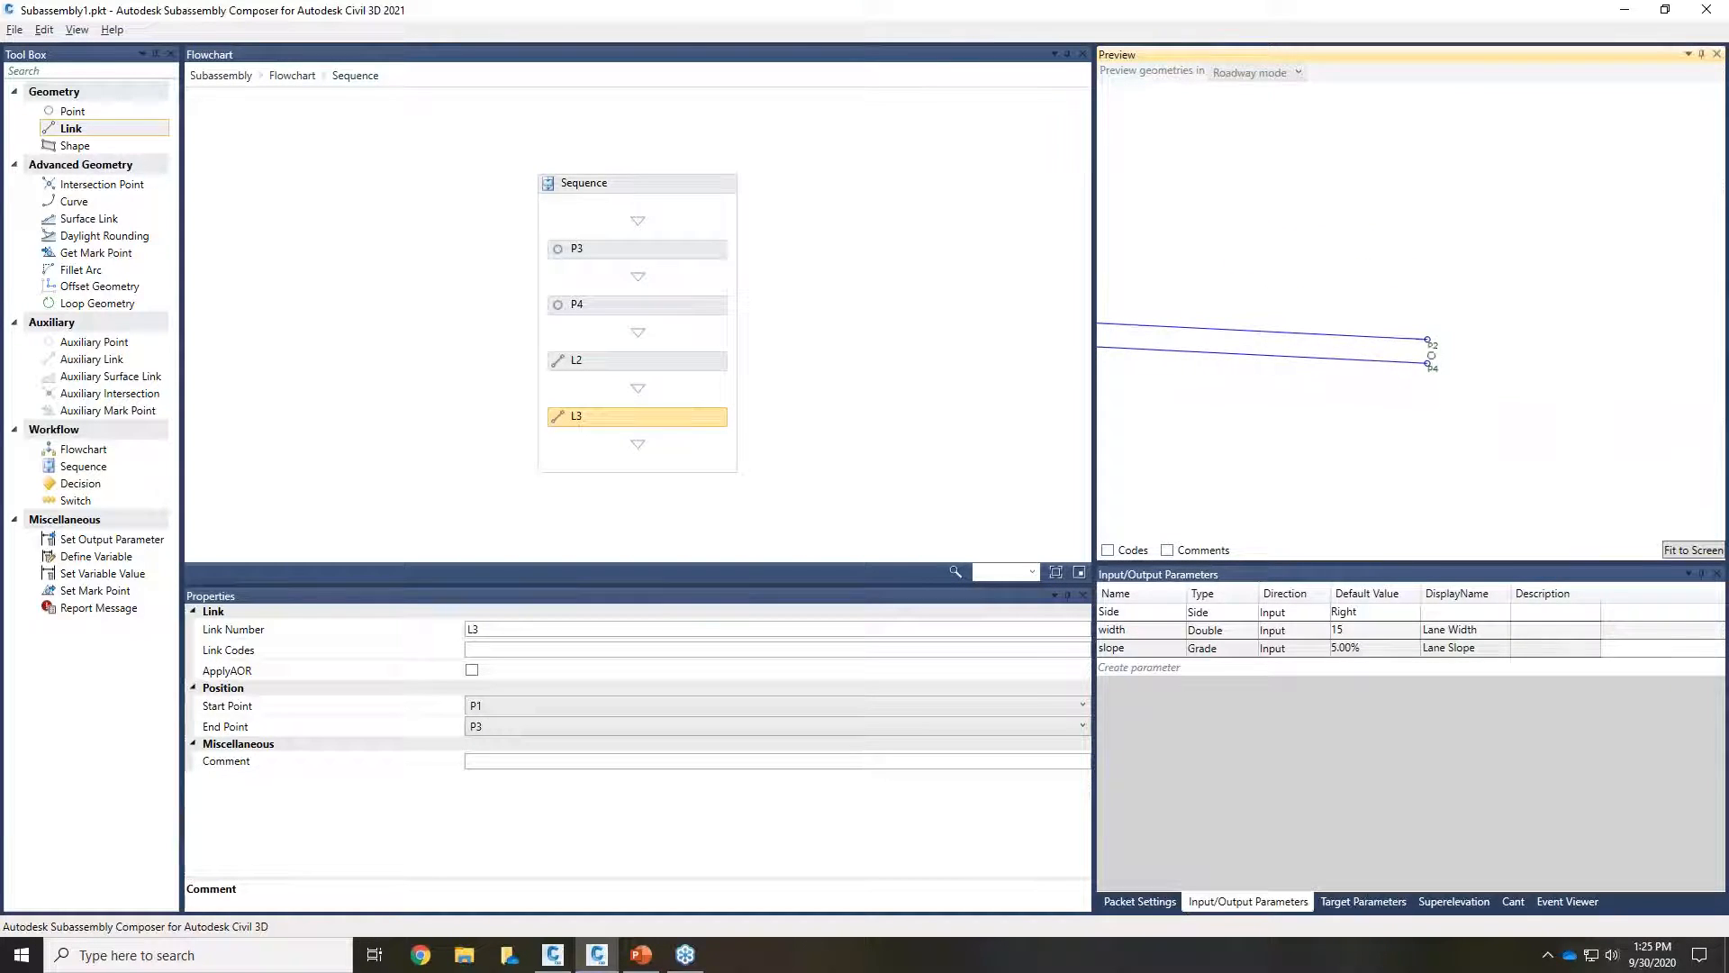
drag(70, 128, 635, 468)
click(477, 706)
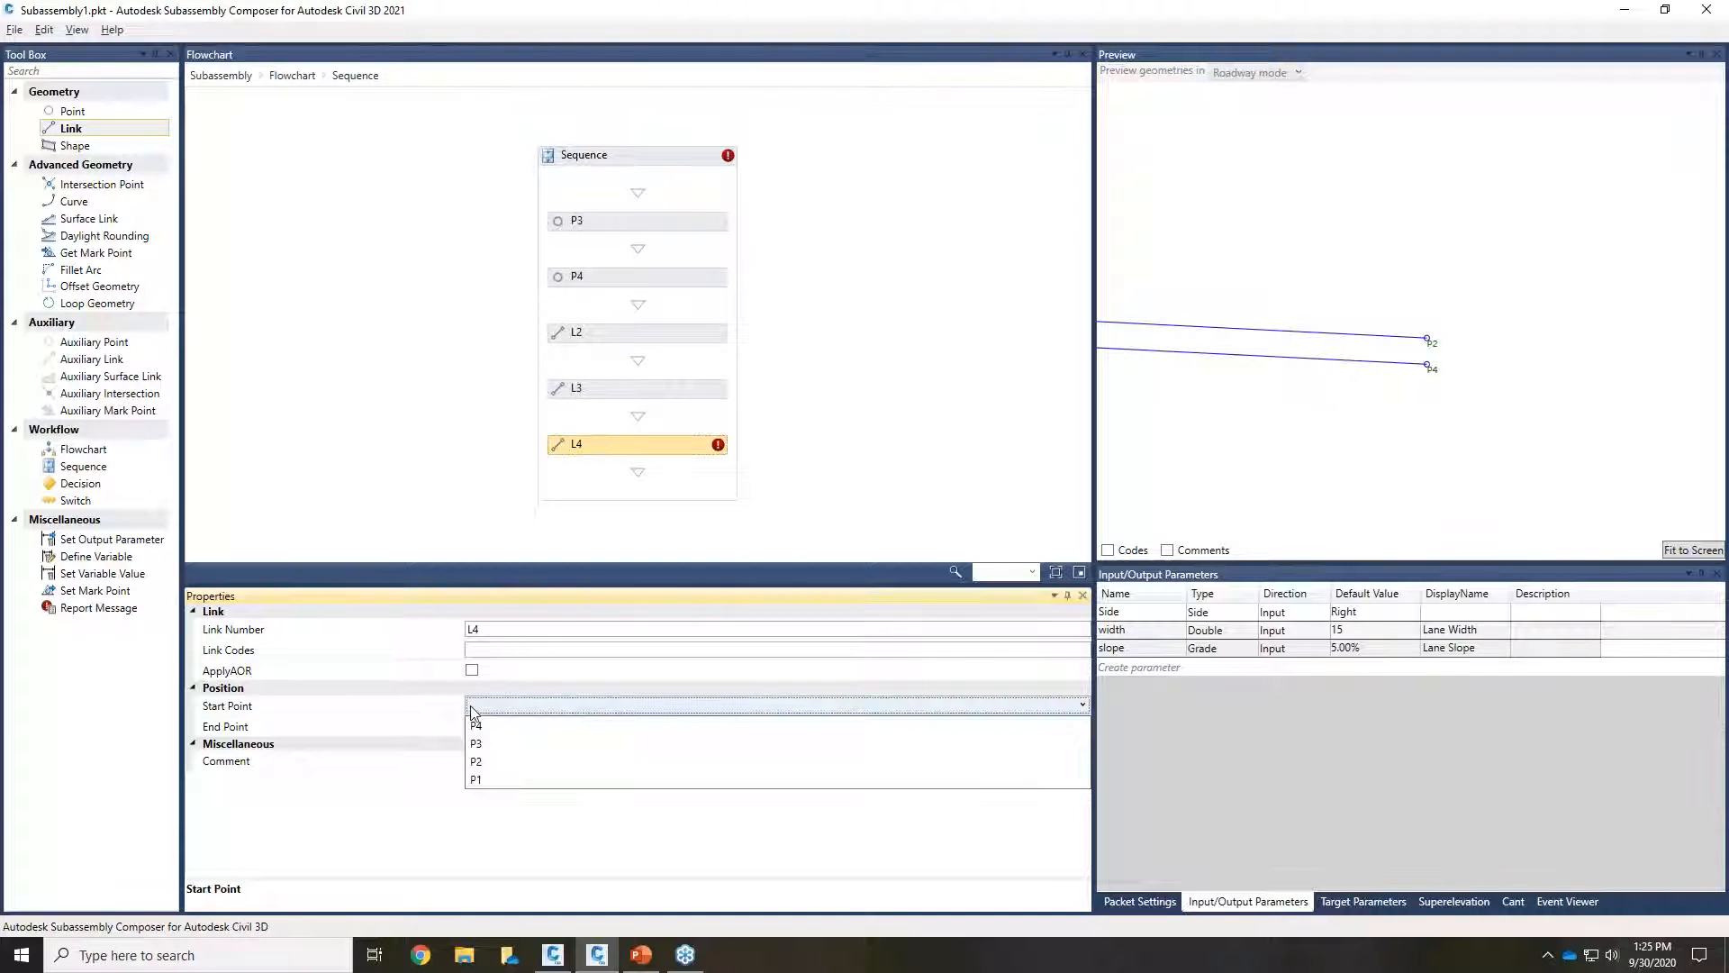
click(477, 721)
click(482, 726)
click(491, 729)
click(491, 730)
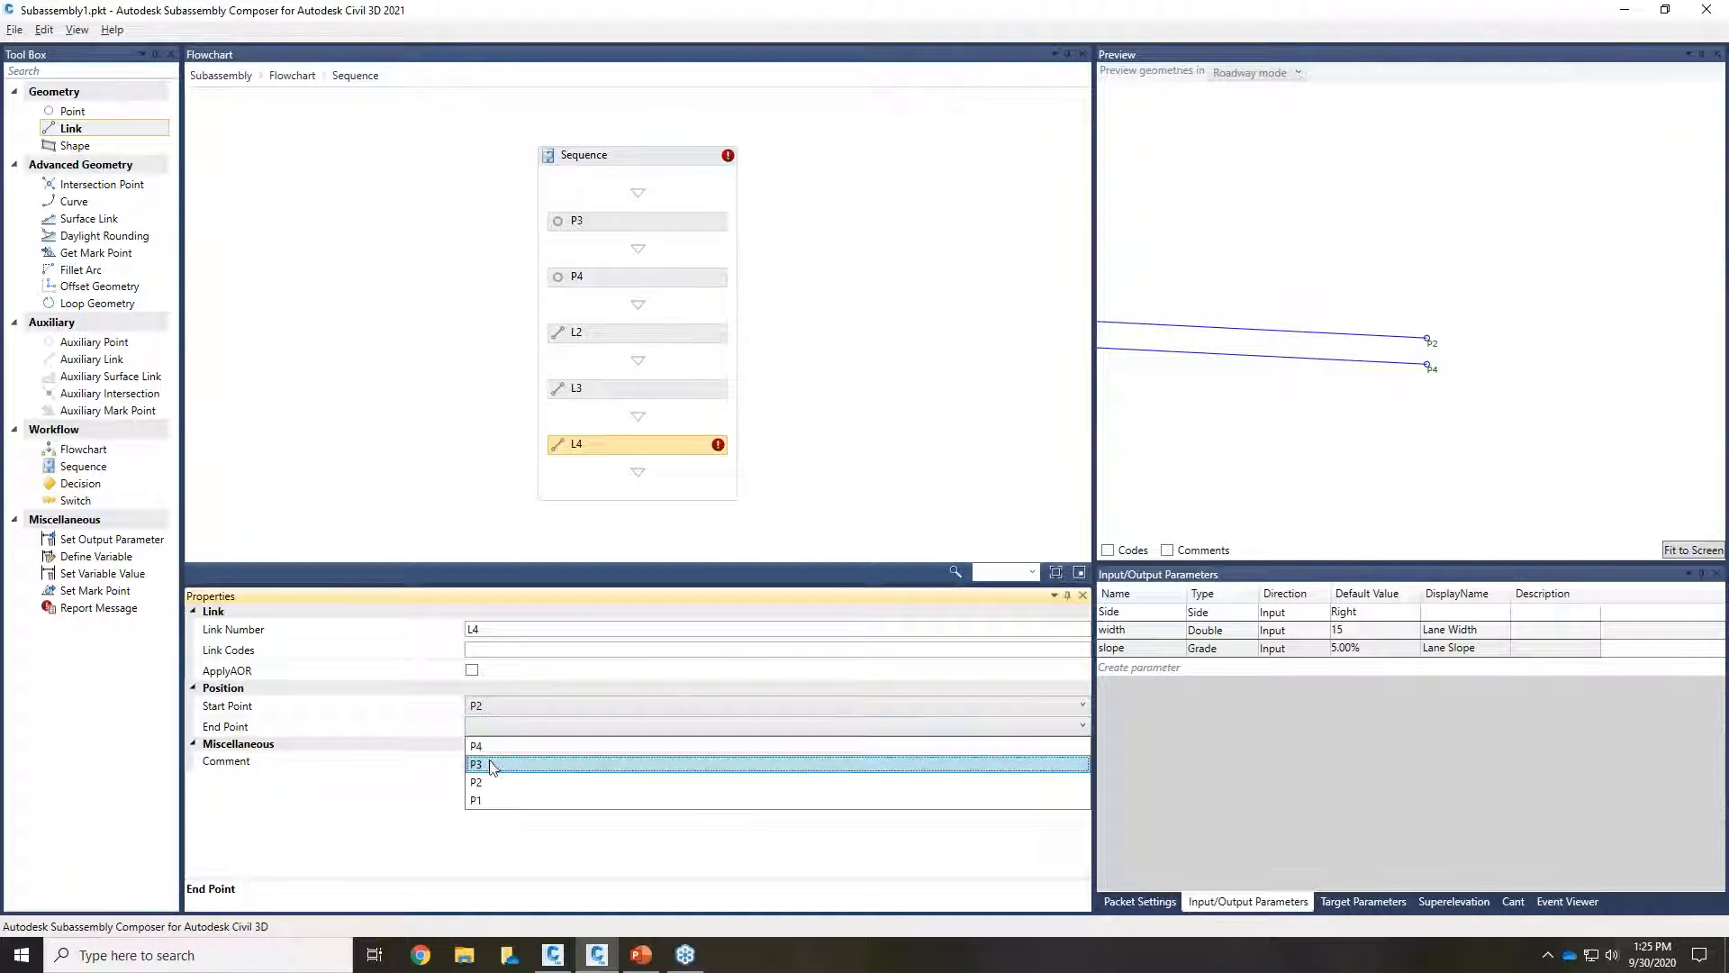
click(490, 775)
Step: Add a shape below L4 in the Sequence, filling the closed area bounded by links L1, L3, L2 and L4
scroll(1371, 369, down, 3)
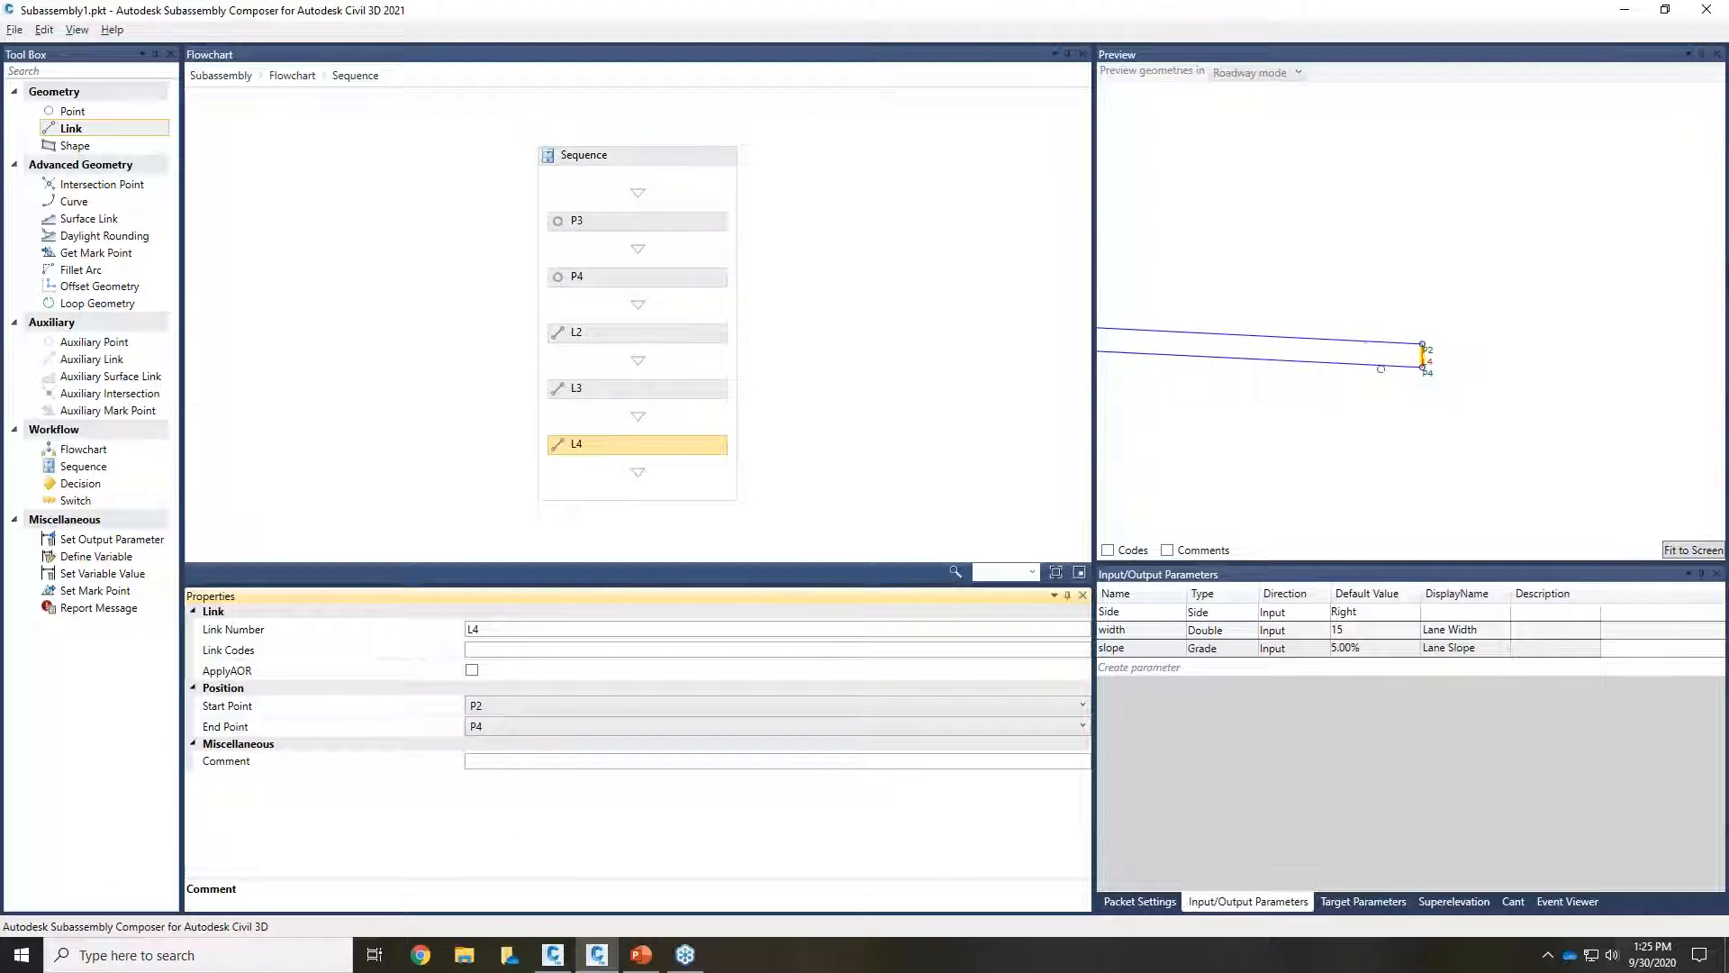
middle_drag(1279, 373, 1520, 317)
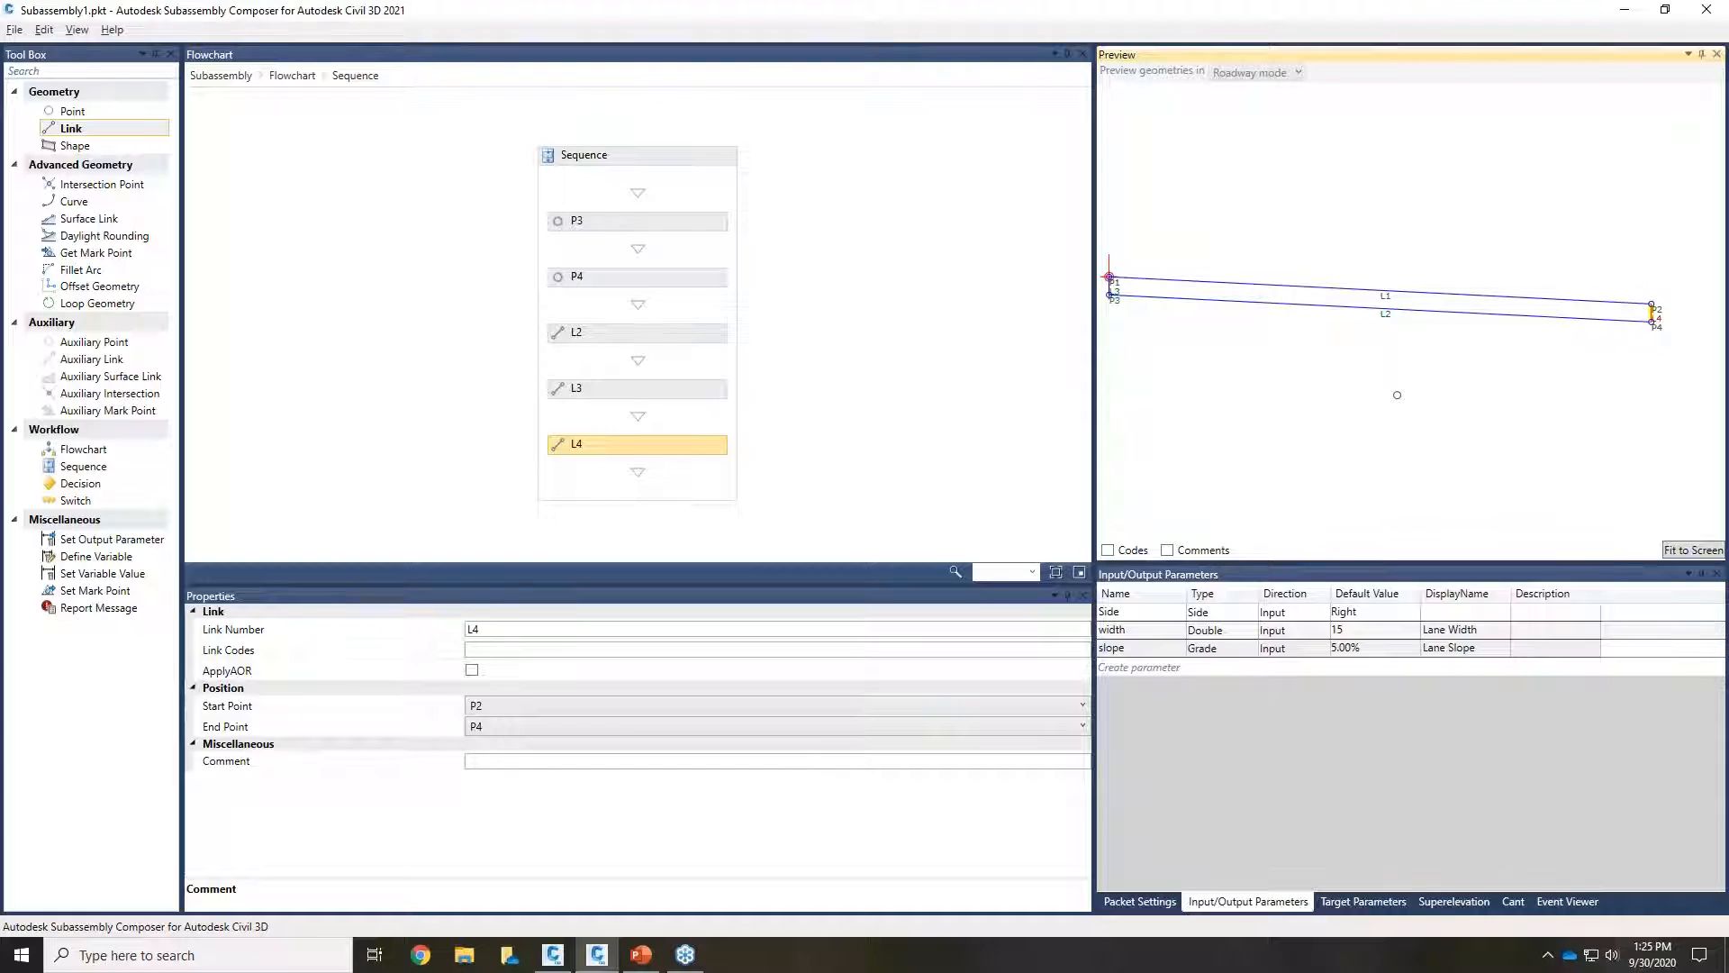
scroll(1424, 367, down, 2)
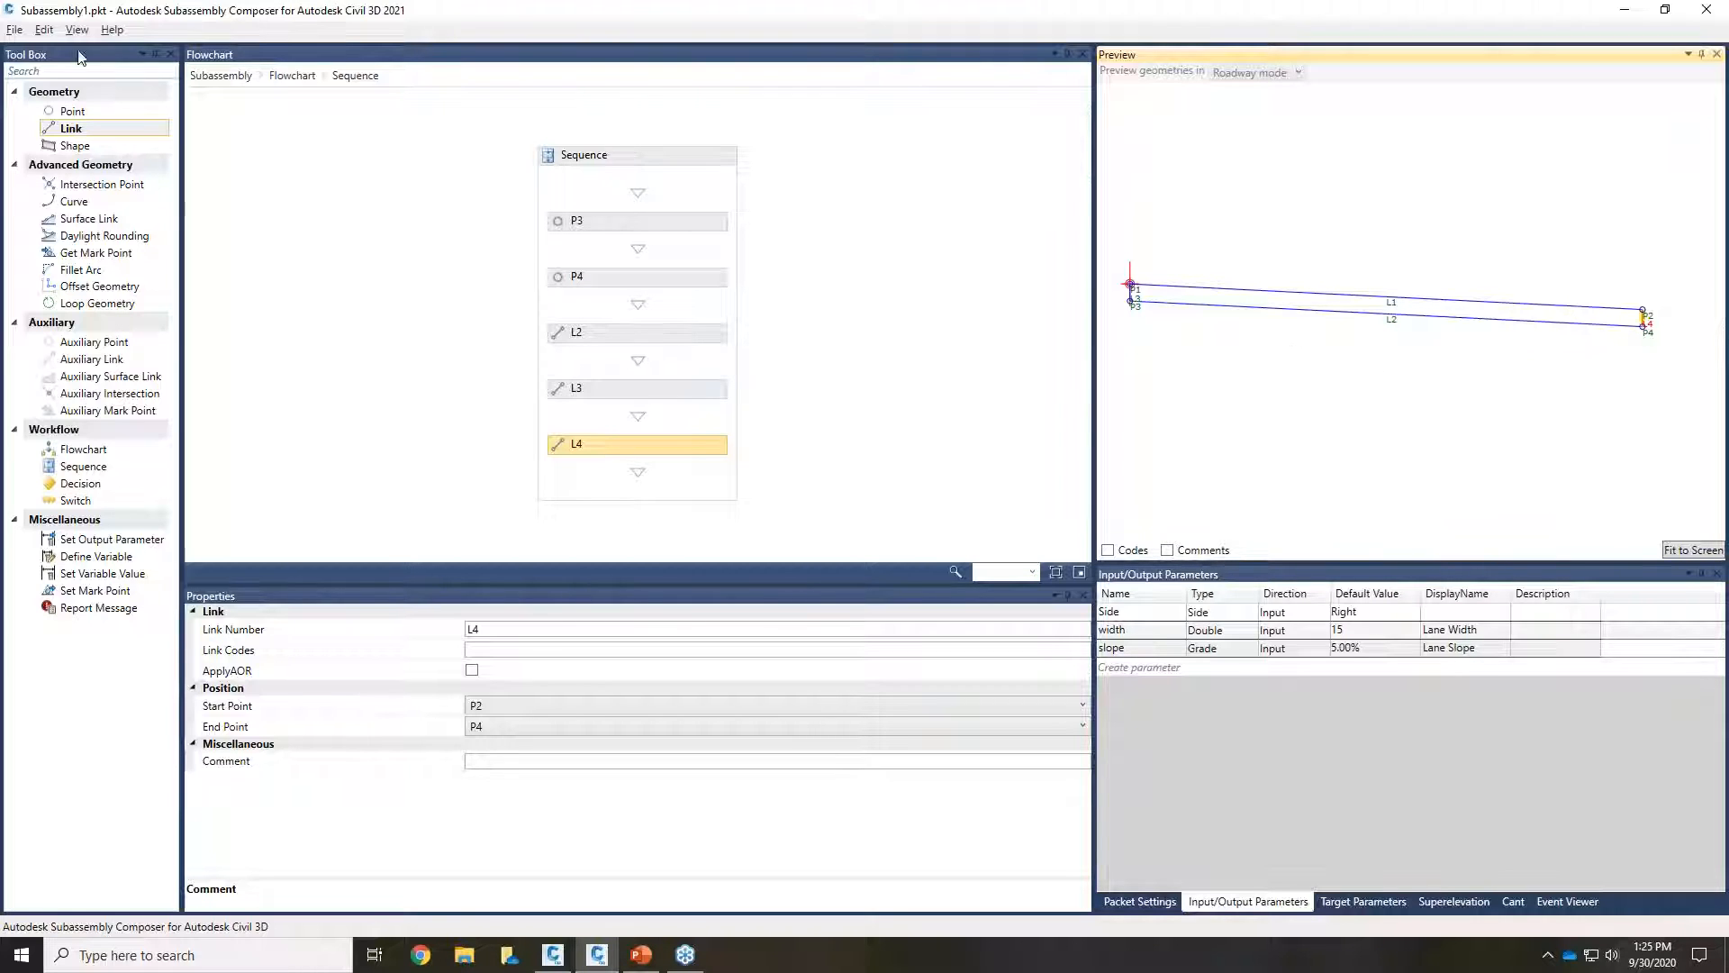
drag(75, 145, 590, 479)
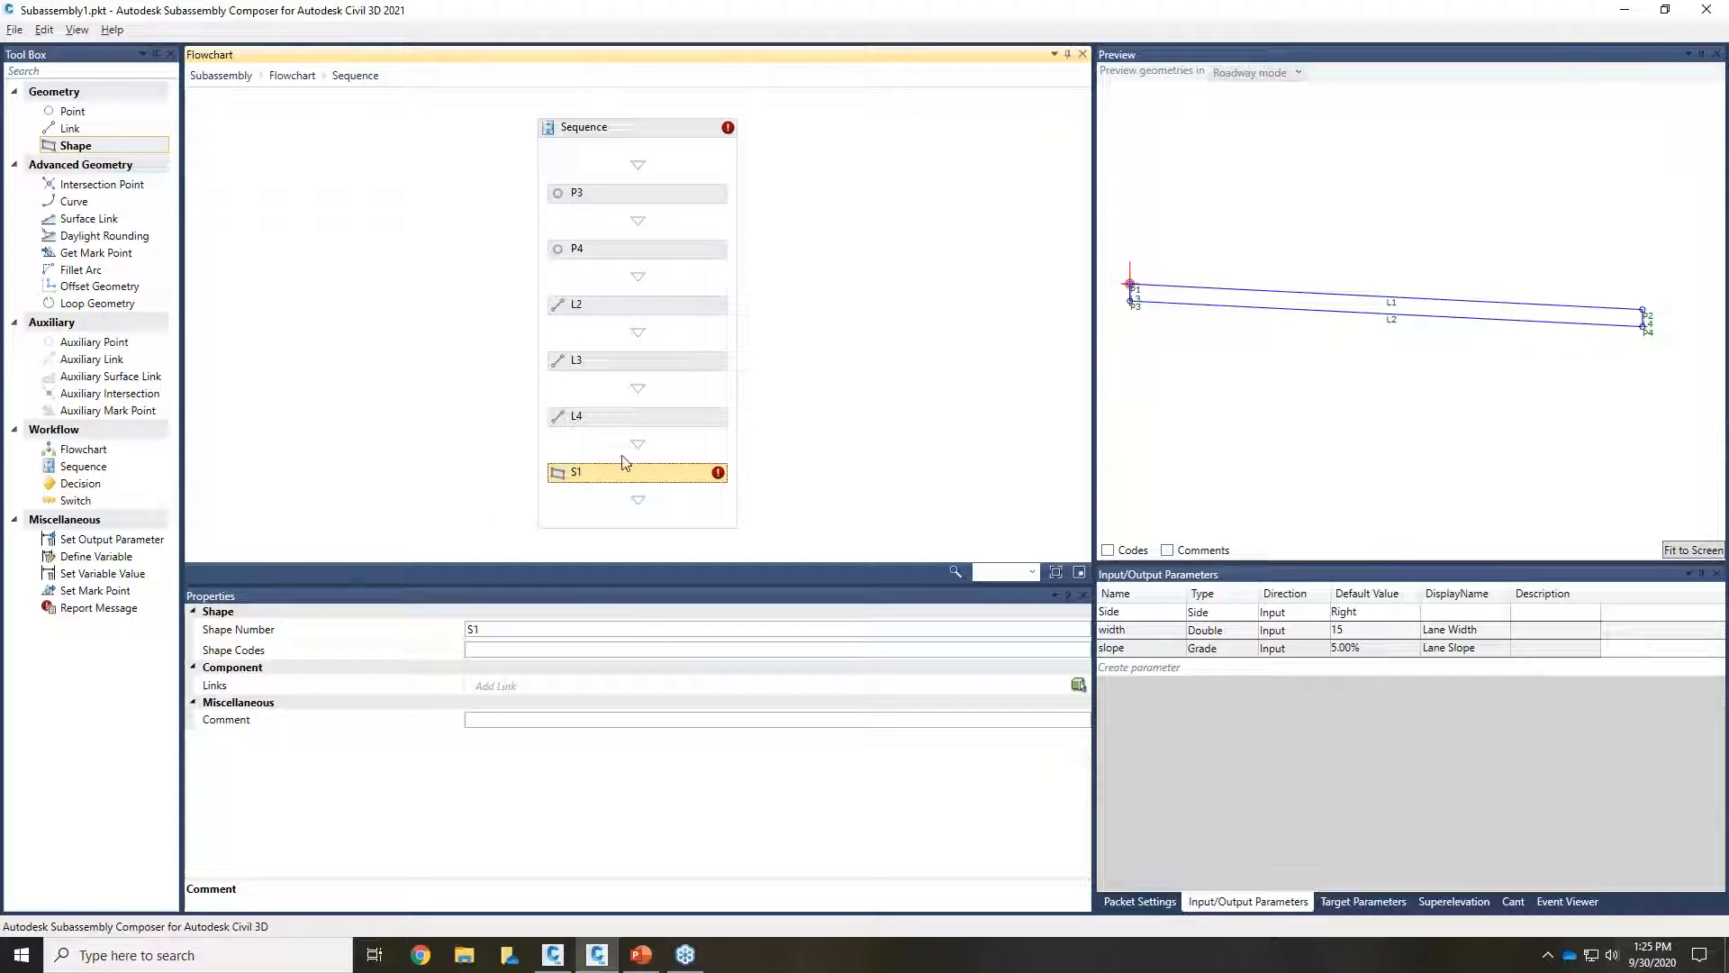
click(1079, 687)
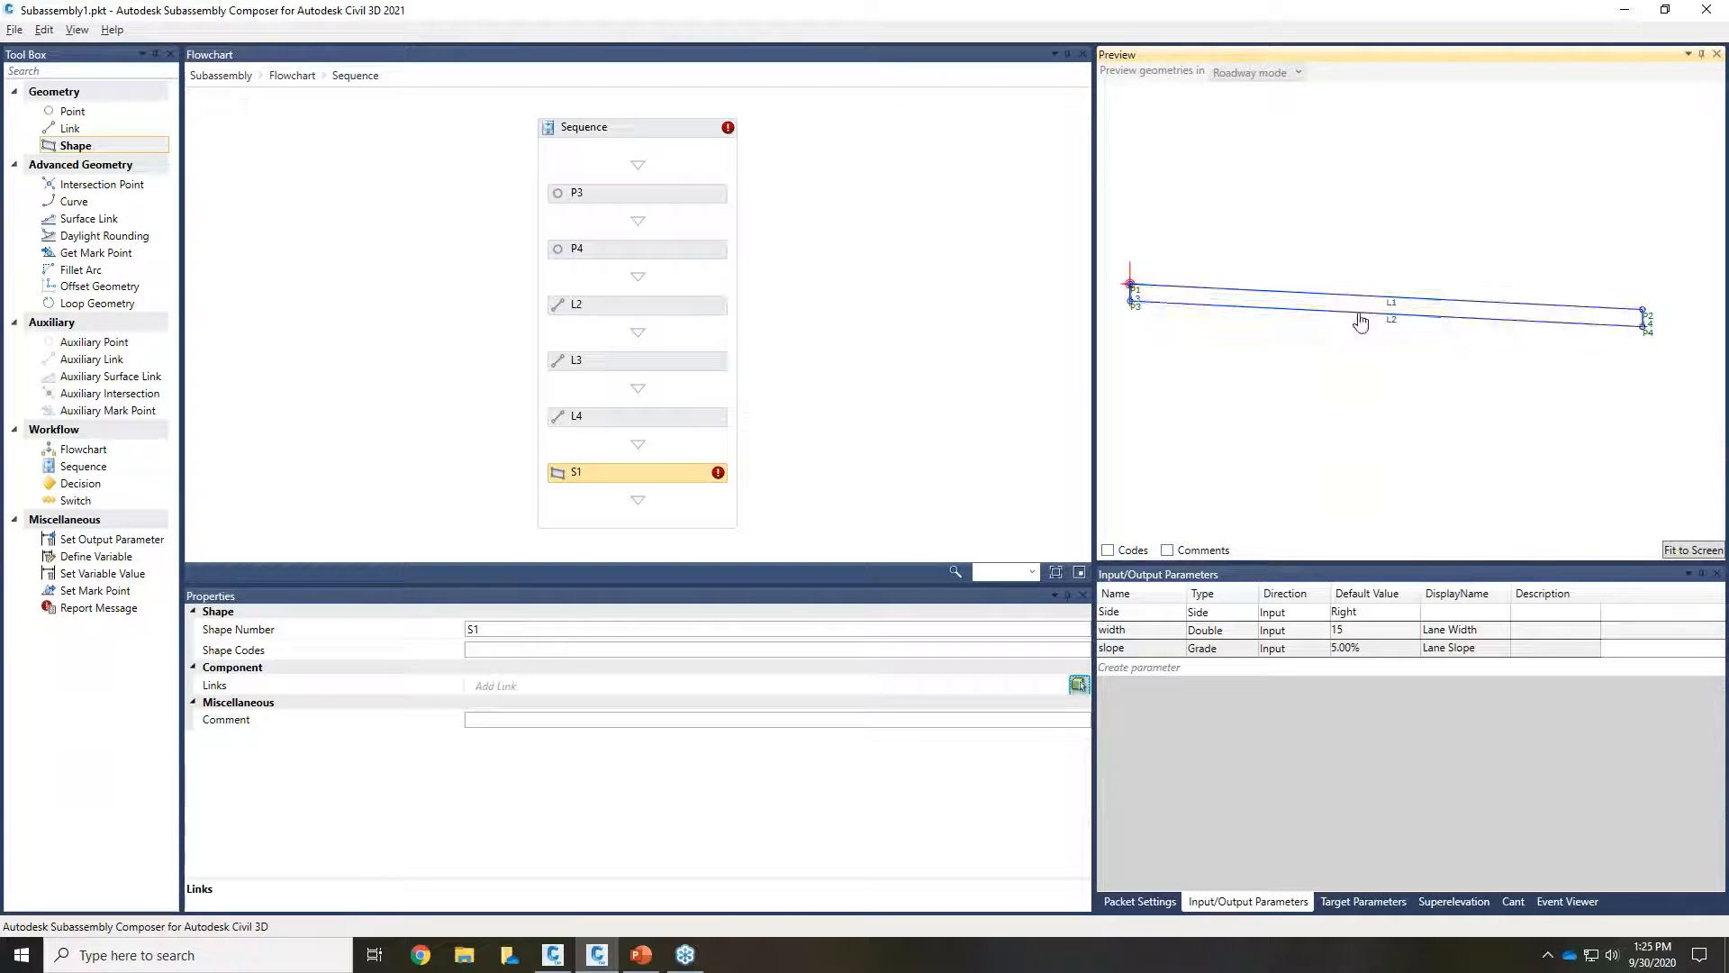
scroll(1362, 317, up, 2)
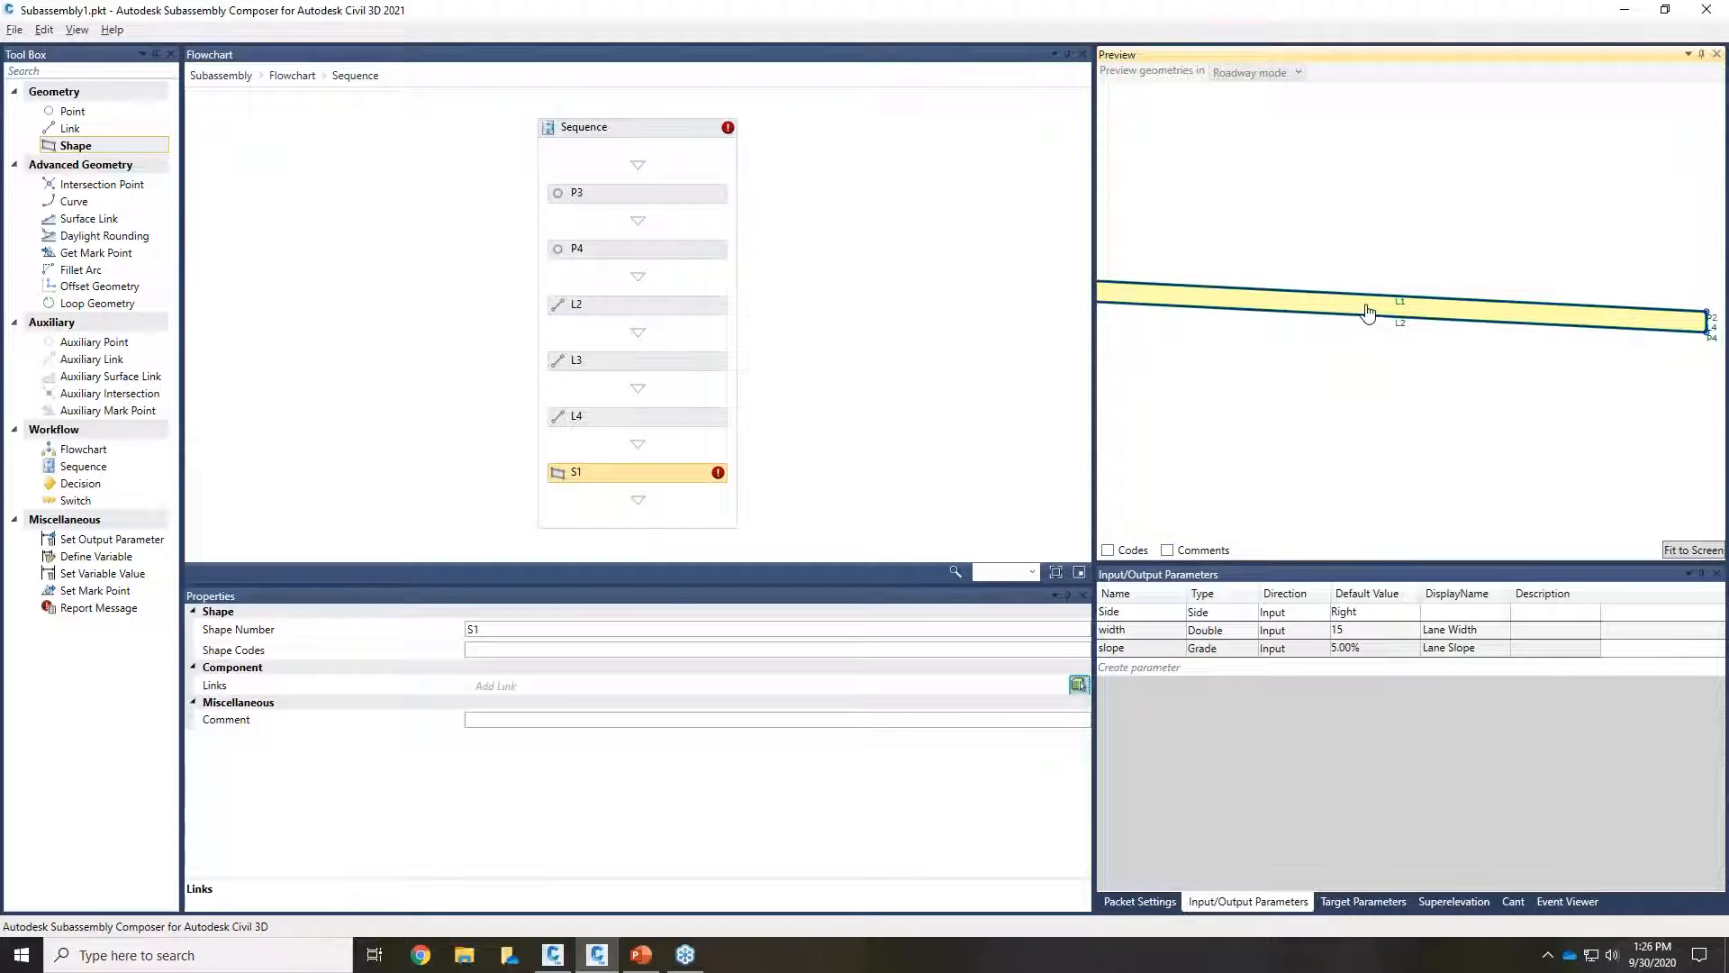
click(1368, 313)
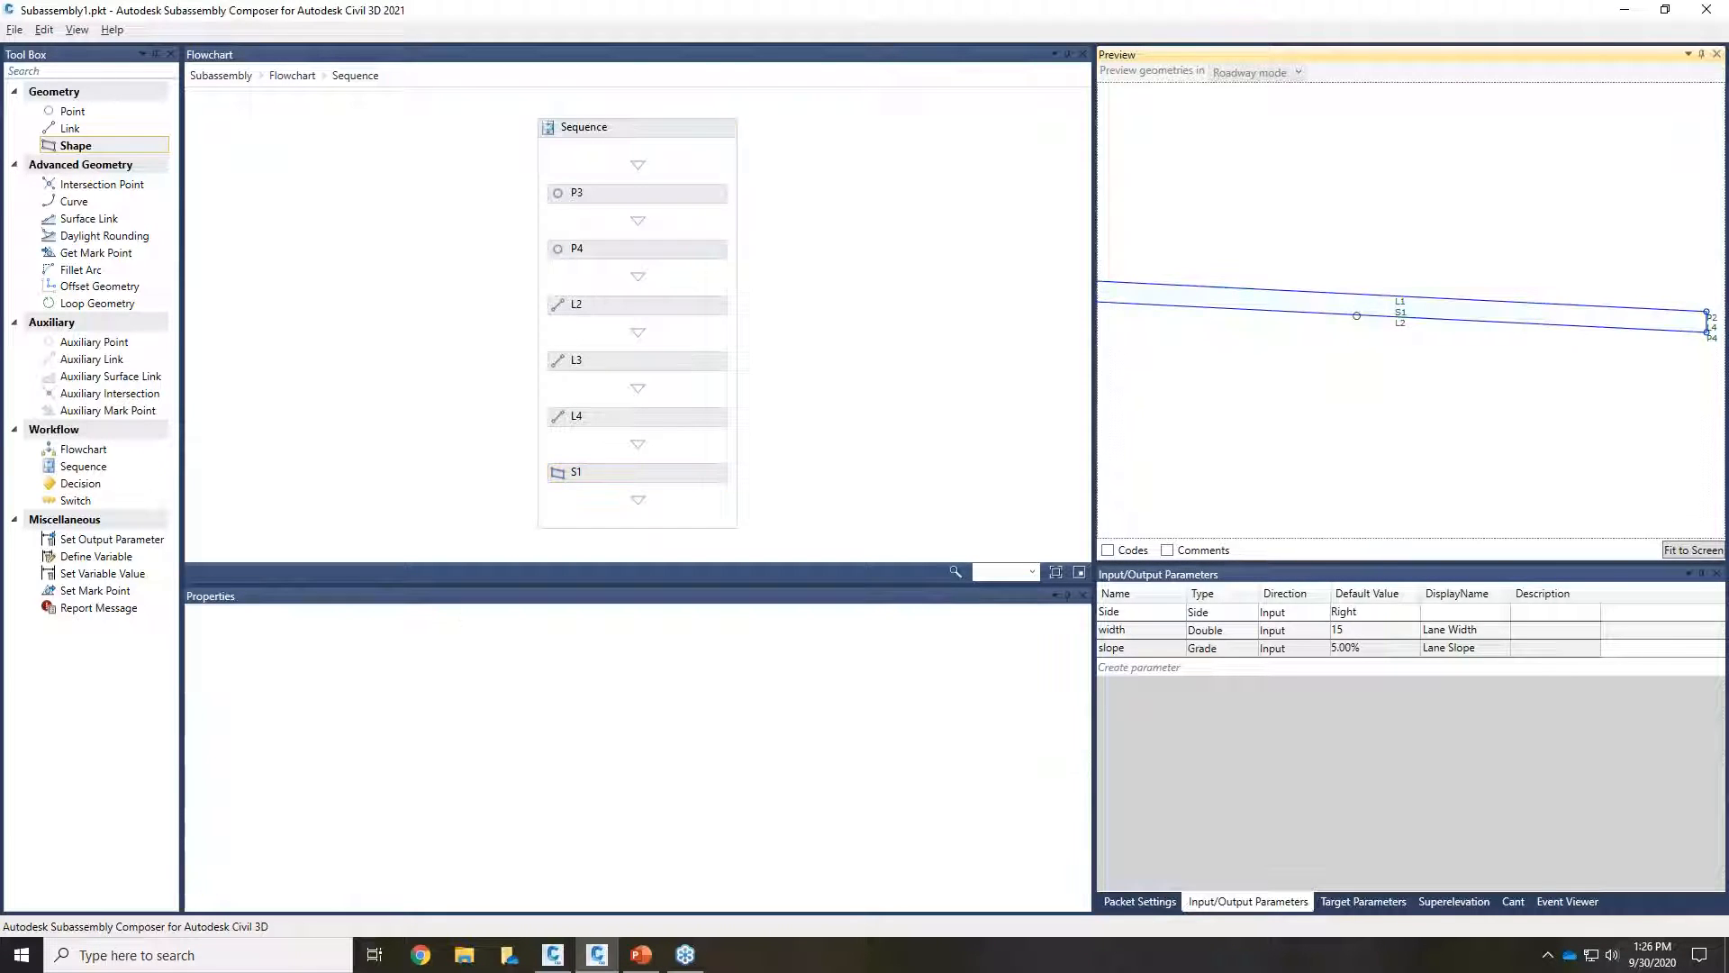
click(641, 475)
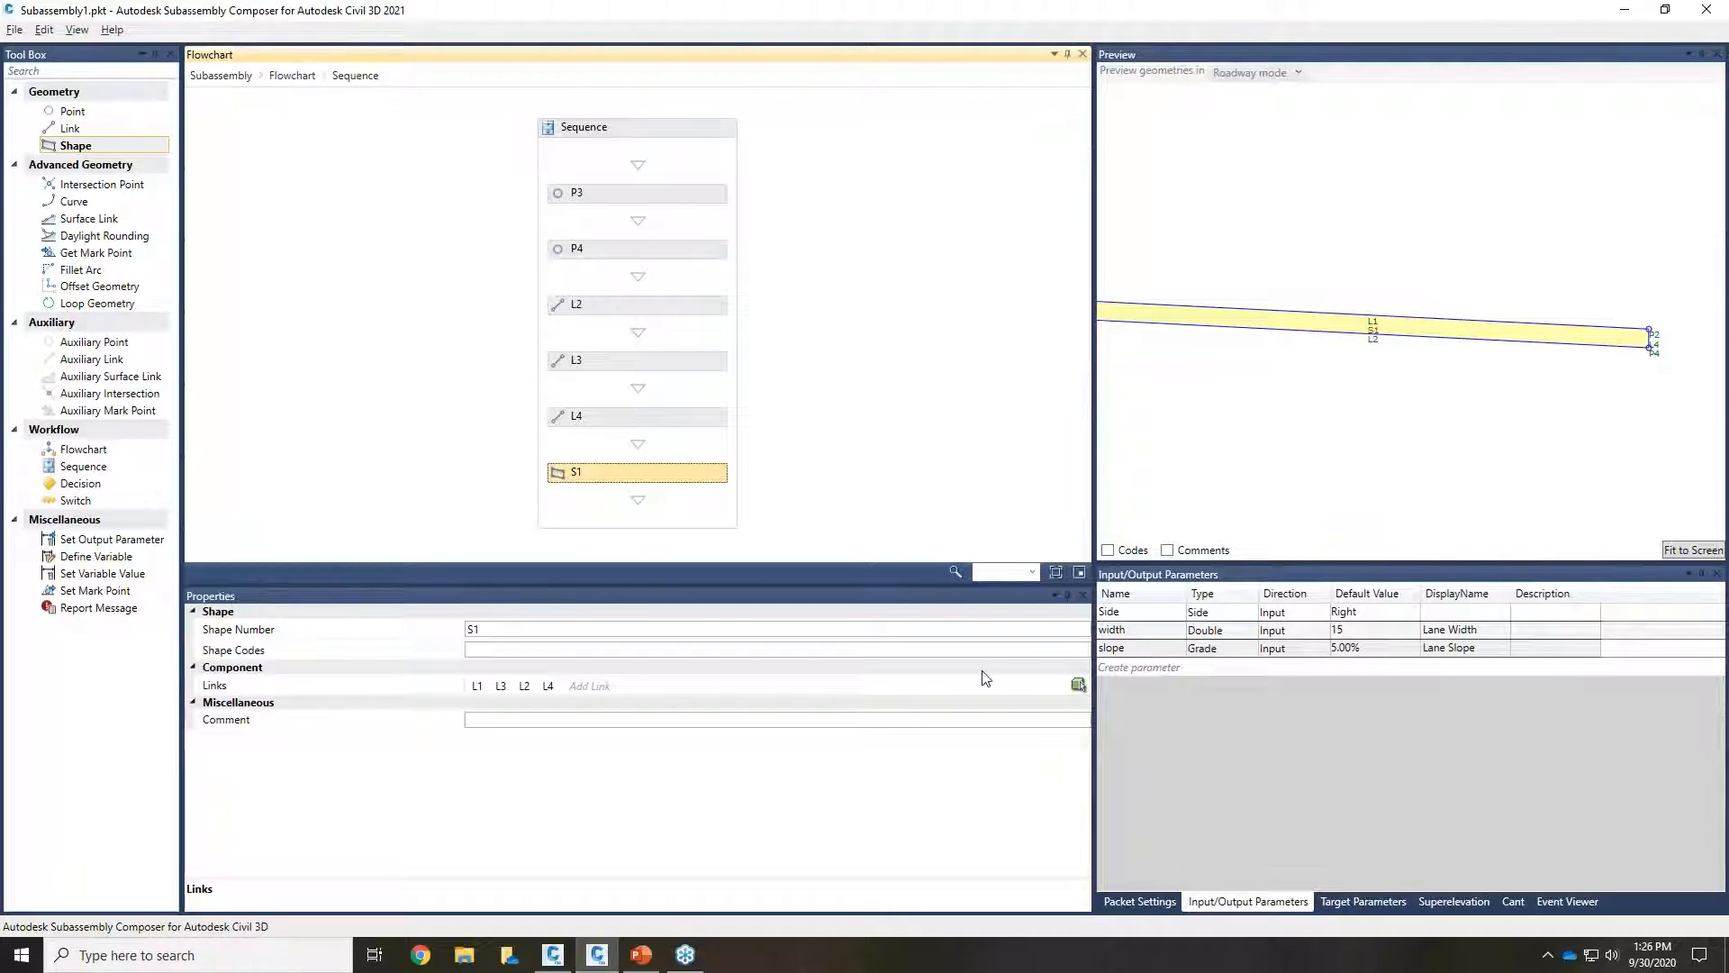
scroll(1537, 398, down, 2)
middle_drag(1461, 421, 1498, 391)
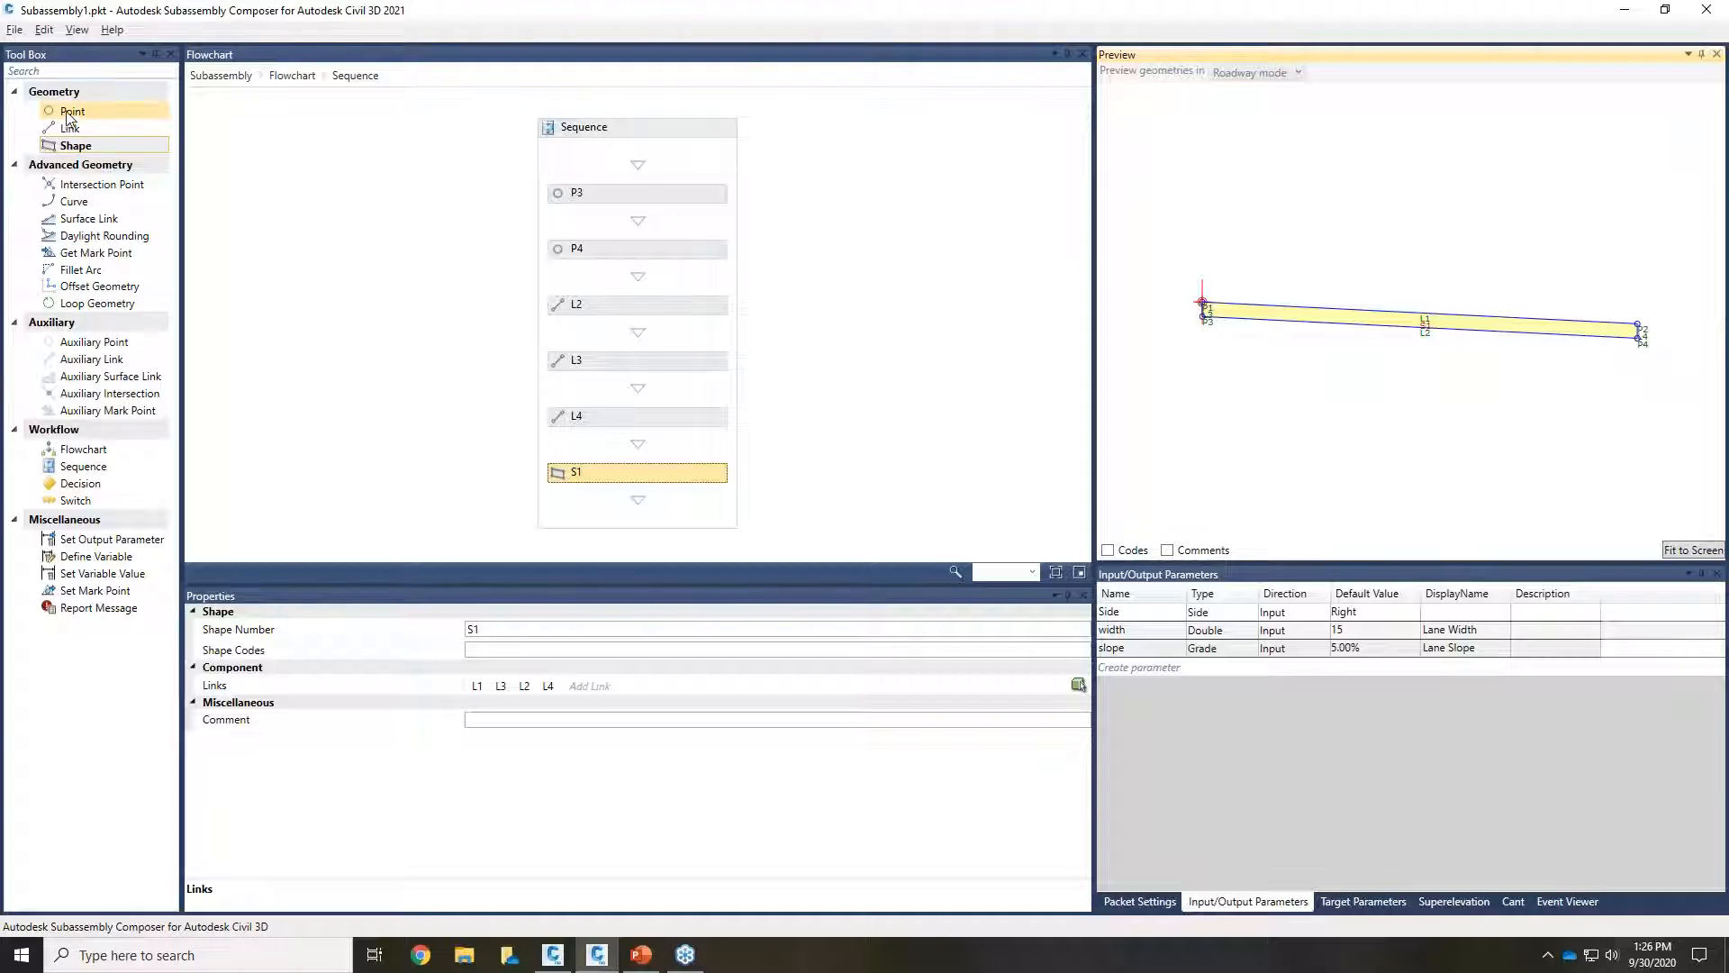
Step: Turn on code display in the preview and assign the point codes "Crown","Top" to P1 in the main Flowchart
click(293, 75)
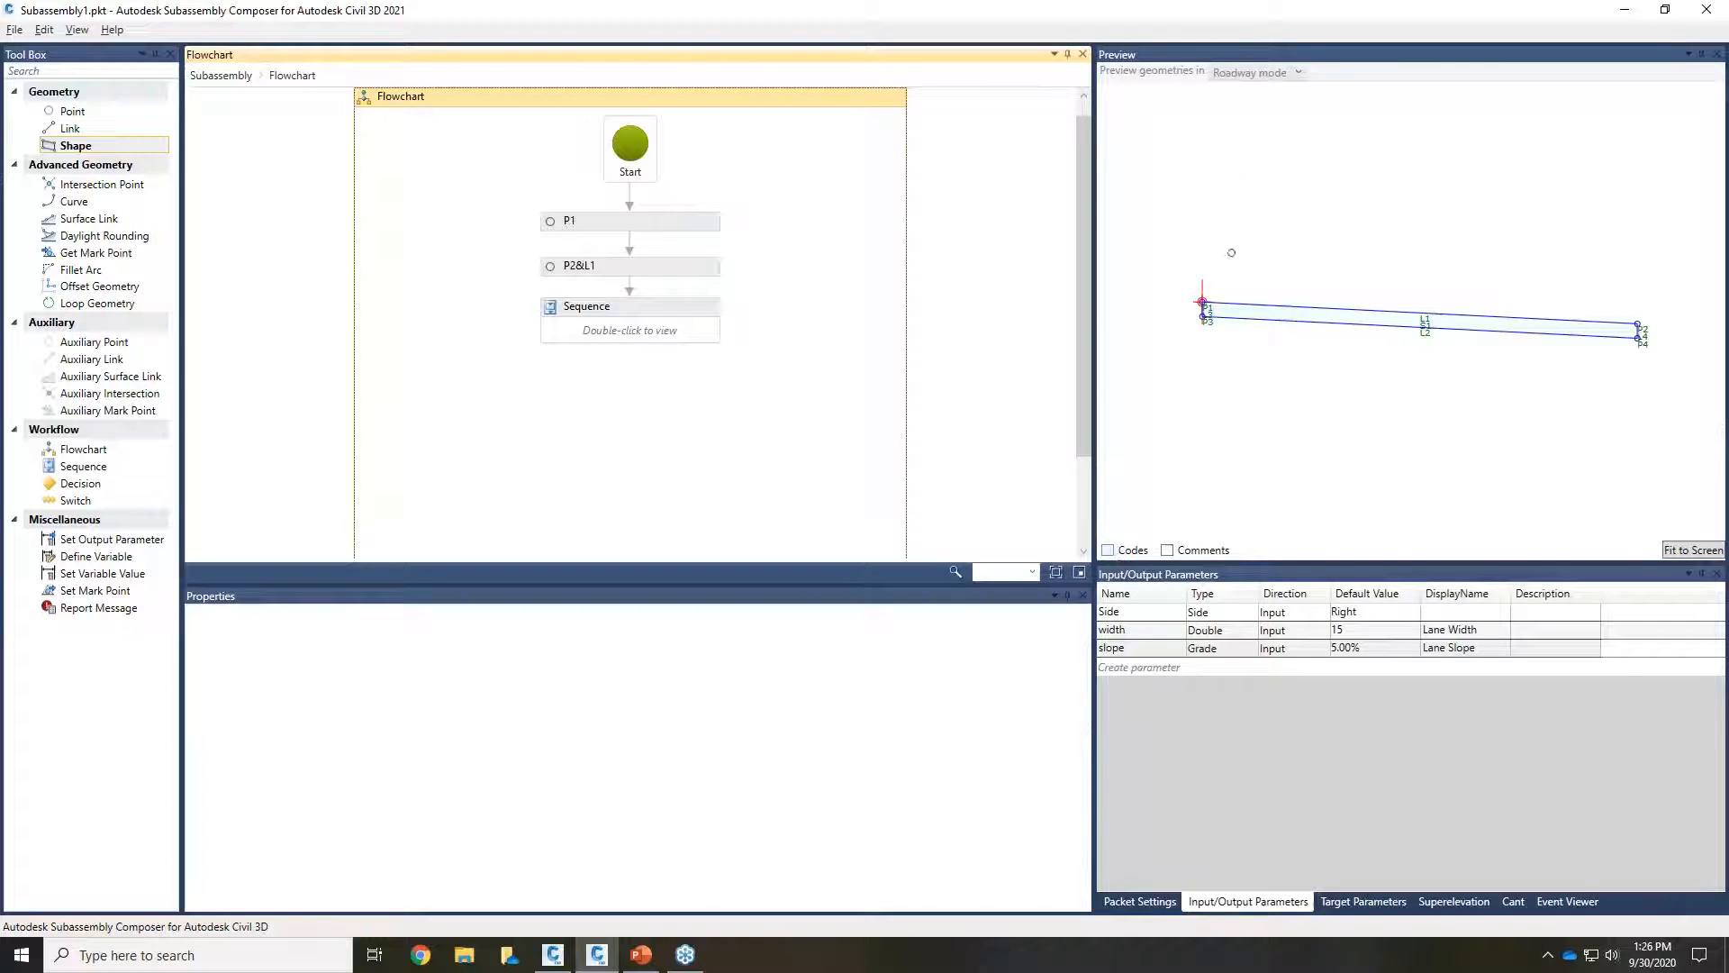
click(1108, 550)
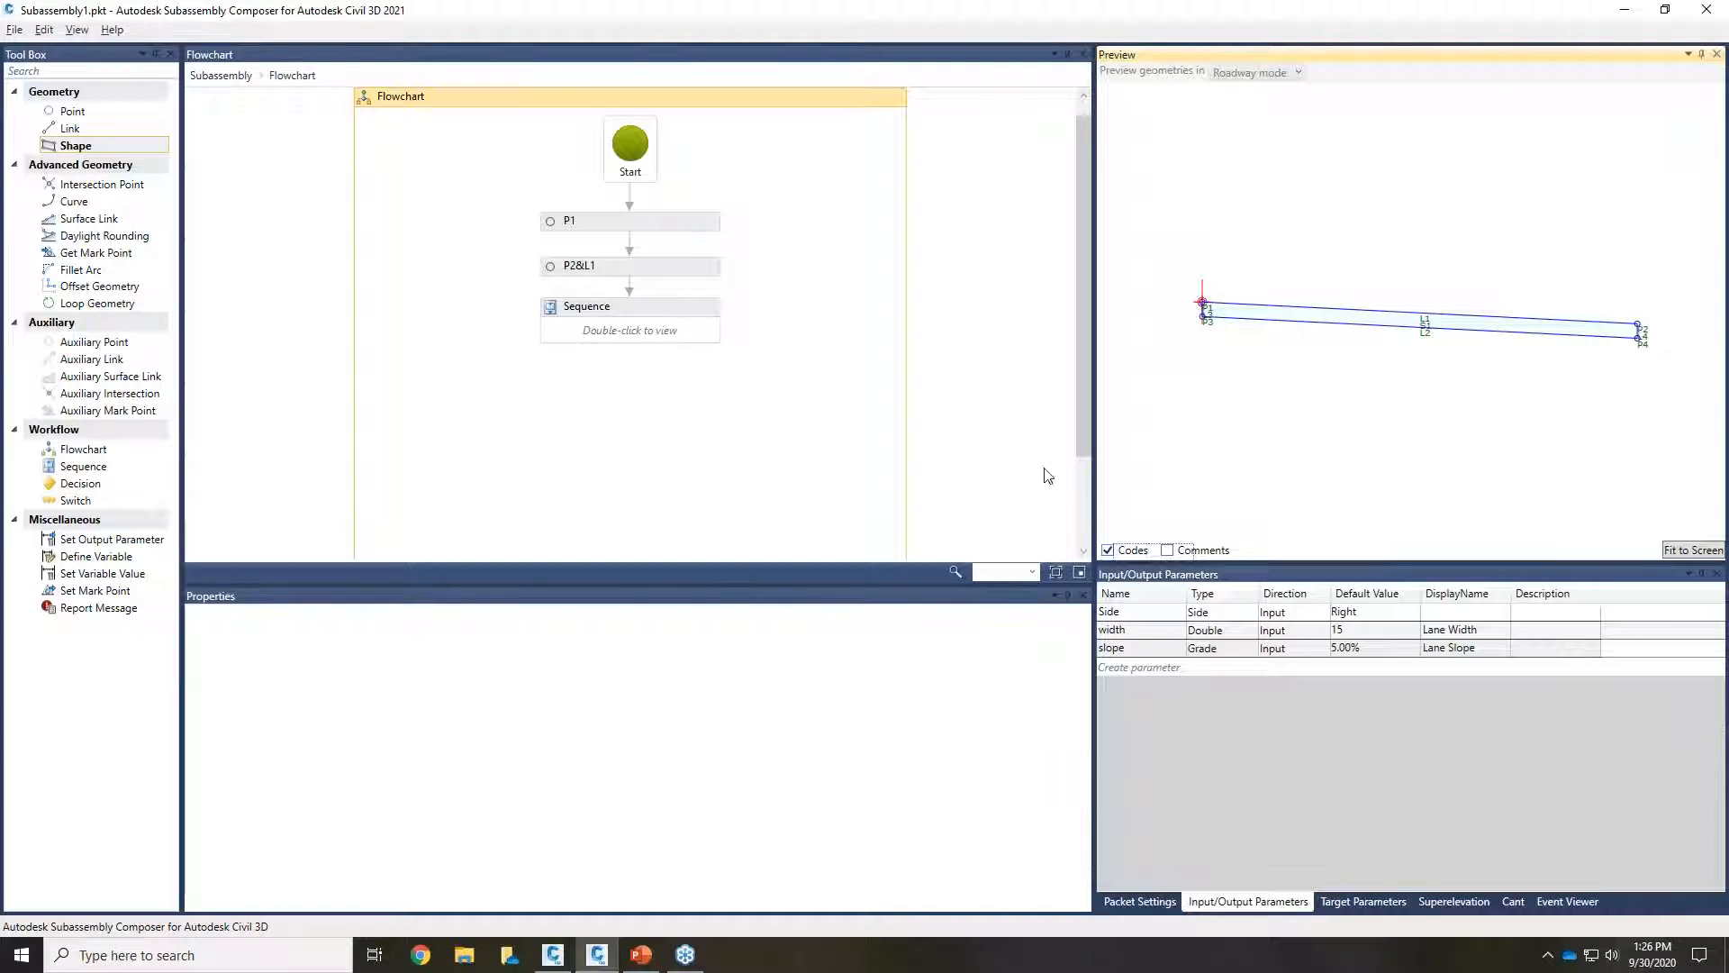
click(630, 221)
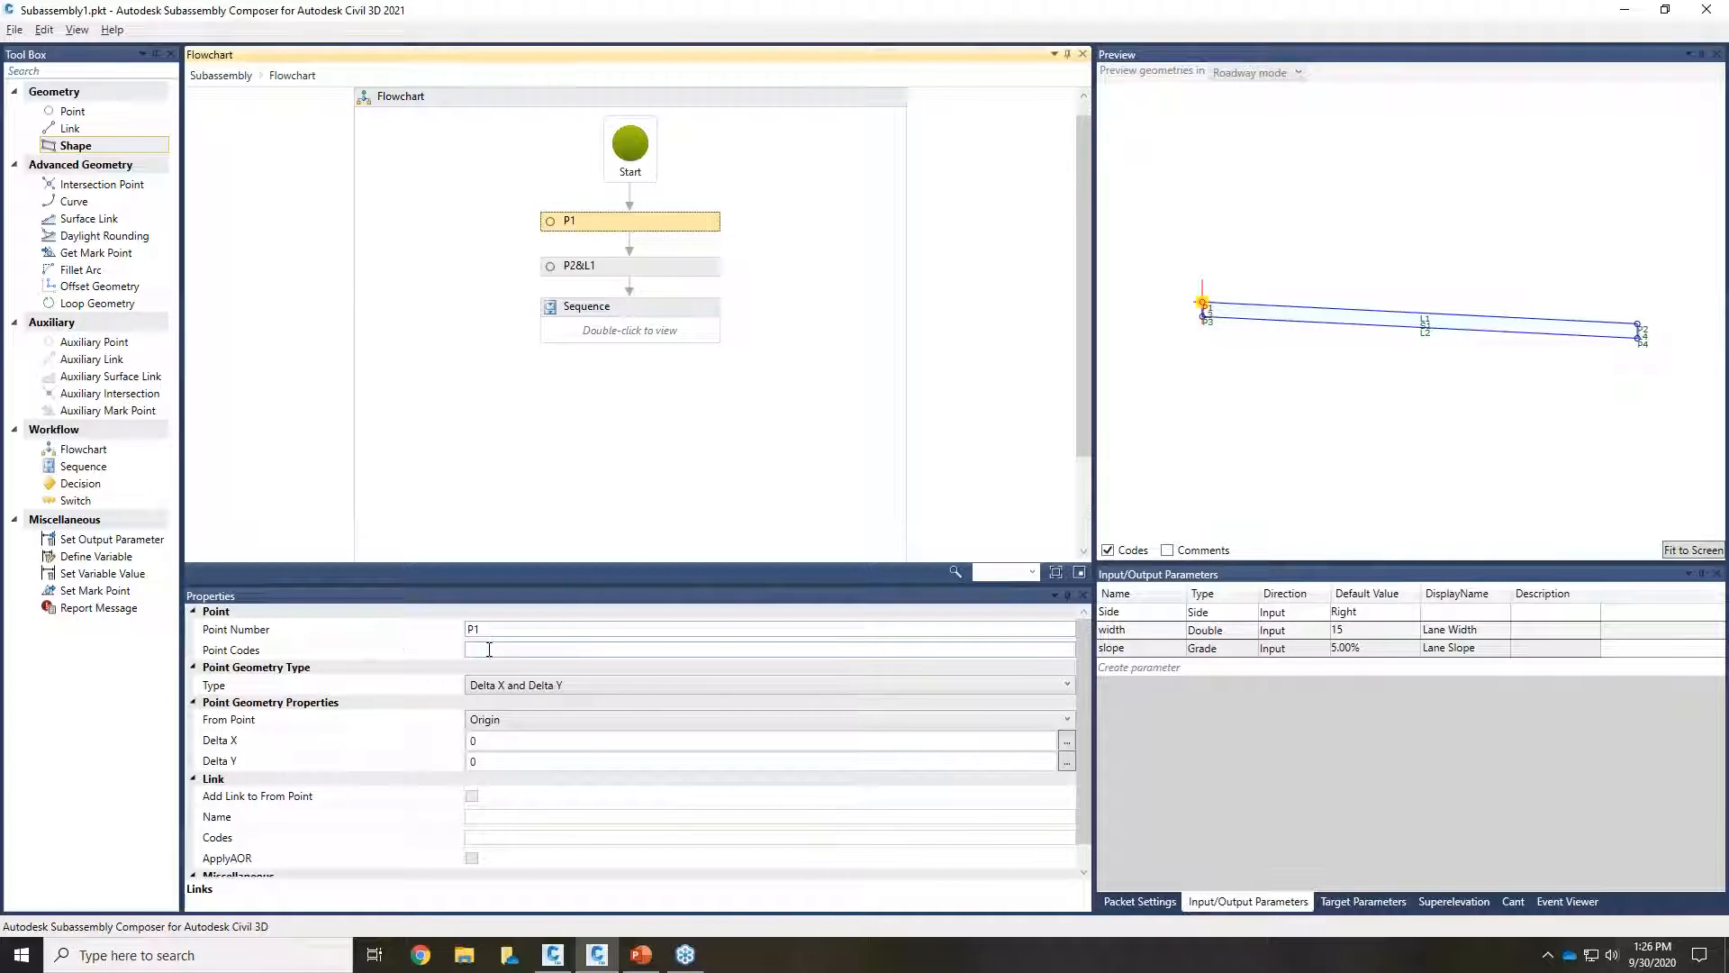
click(493, 648)
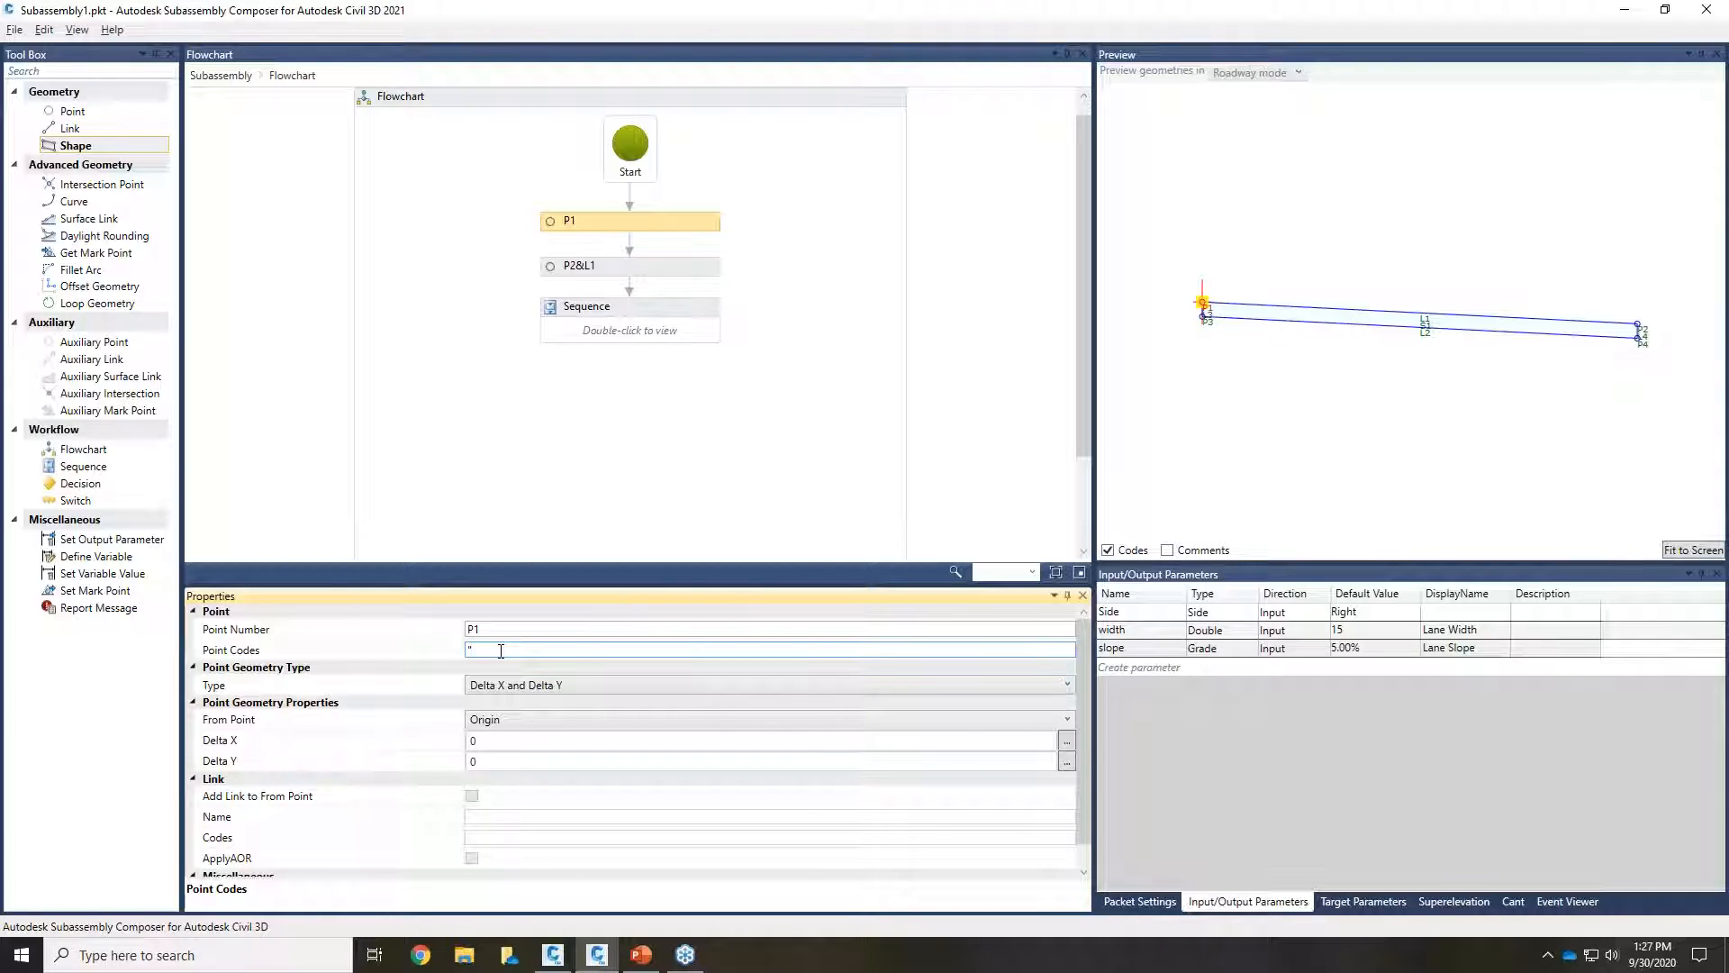
text("Crown")
text(,"test)
key(BackSpace)
key(BackSpace)
key(BackSpace)
key(BackSpace)
text(Top")
scroll(496, 698, down, 1)
scroll(493, 689, up, 1)
Step: Assign the point codes ETW and Top to point P2
click(667, 270)
click(480, 650)
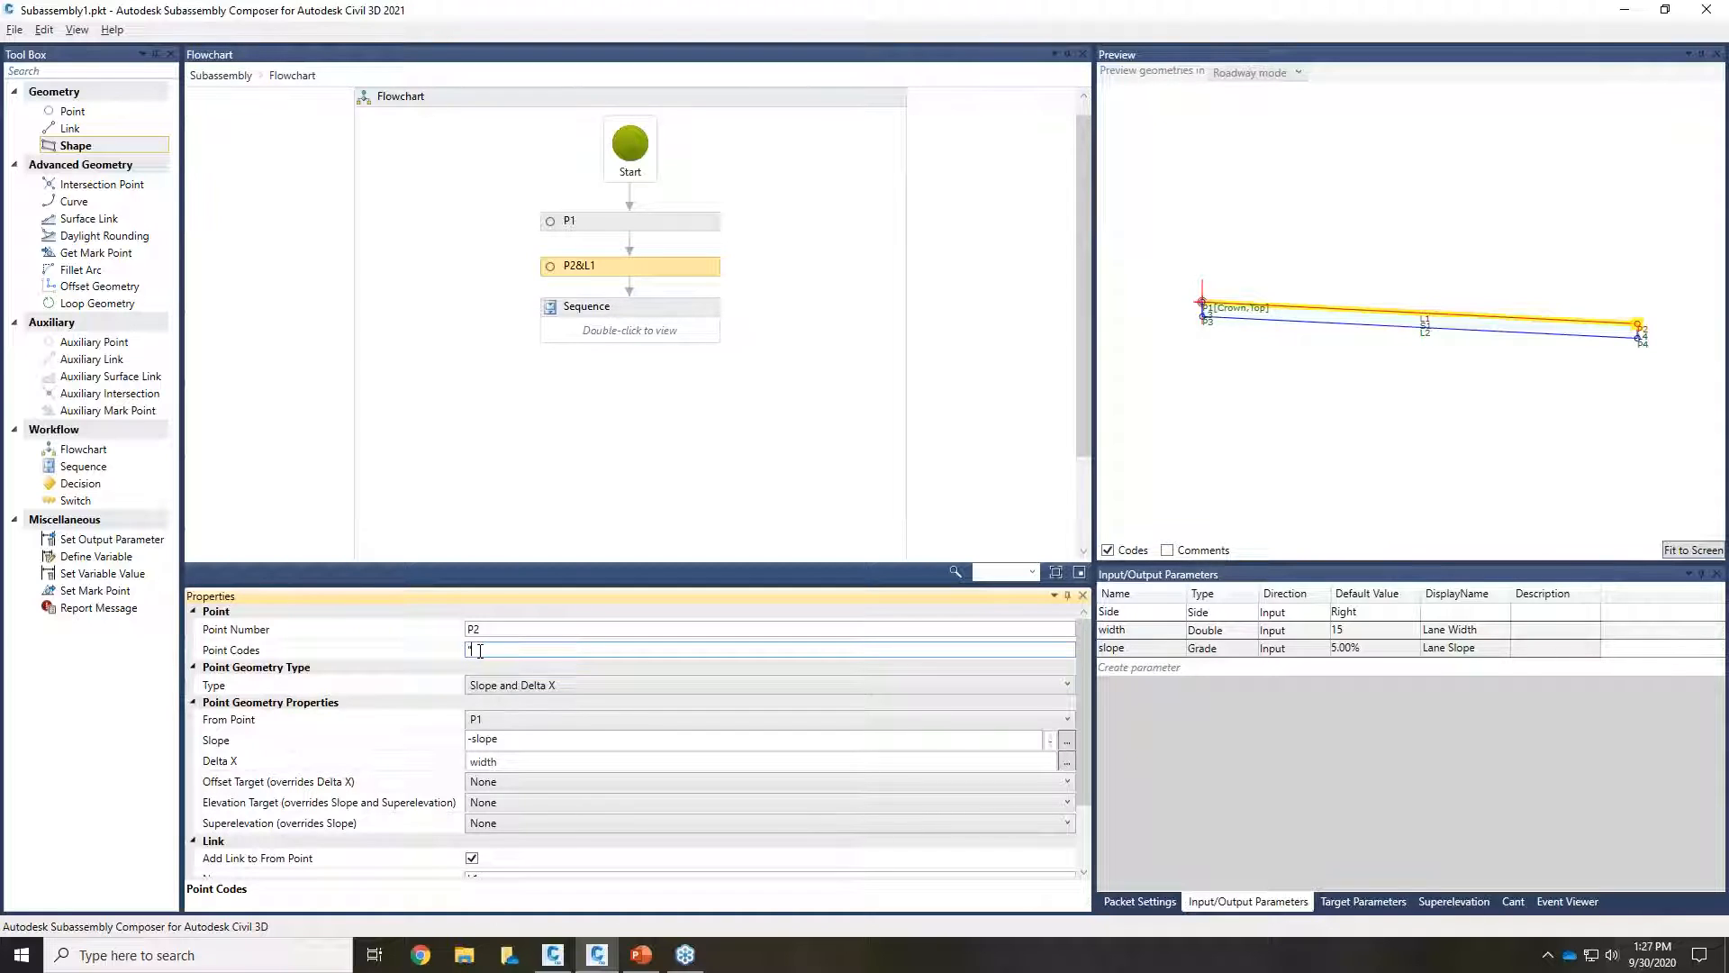
text("ETW","Top")
Step: Assign the link codes "Pave","Top" to link L1 in the properties of P2&L1
scroll(626, 621, down, 2)
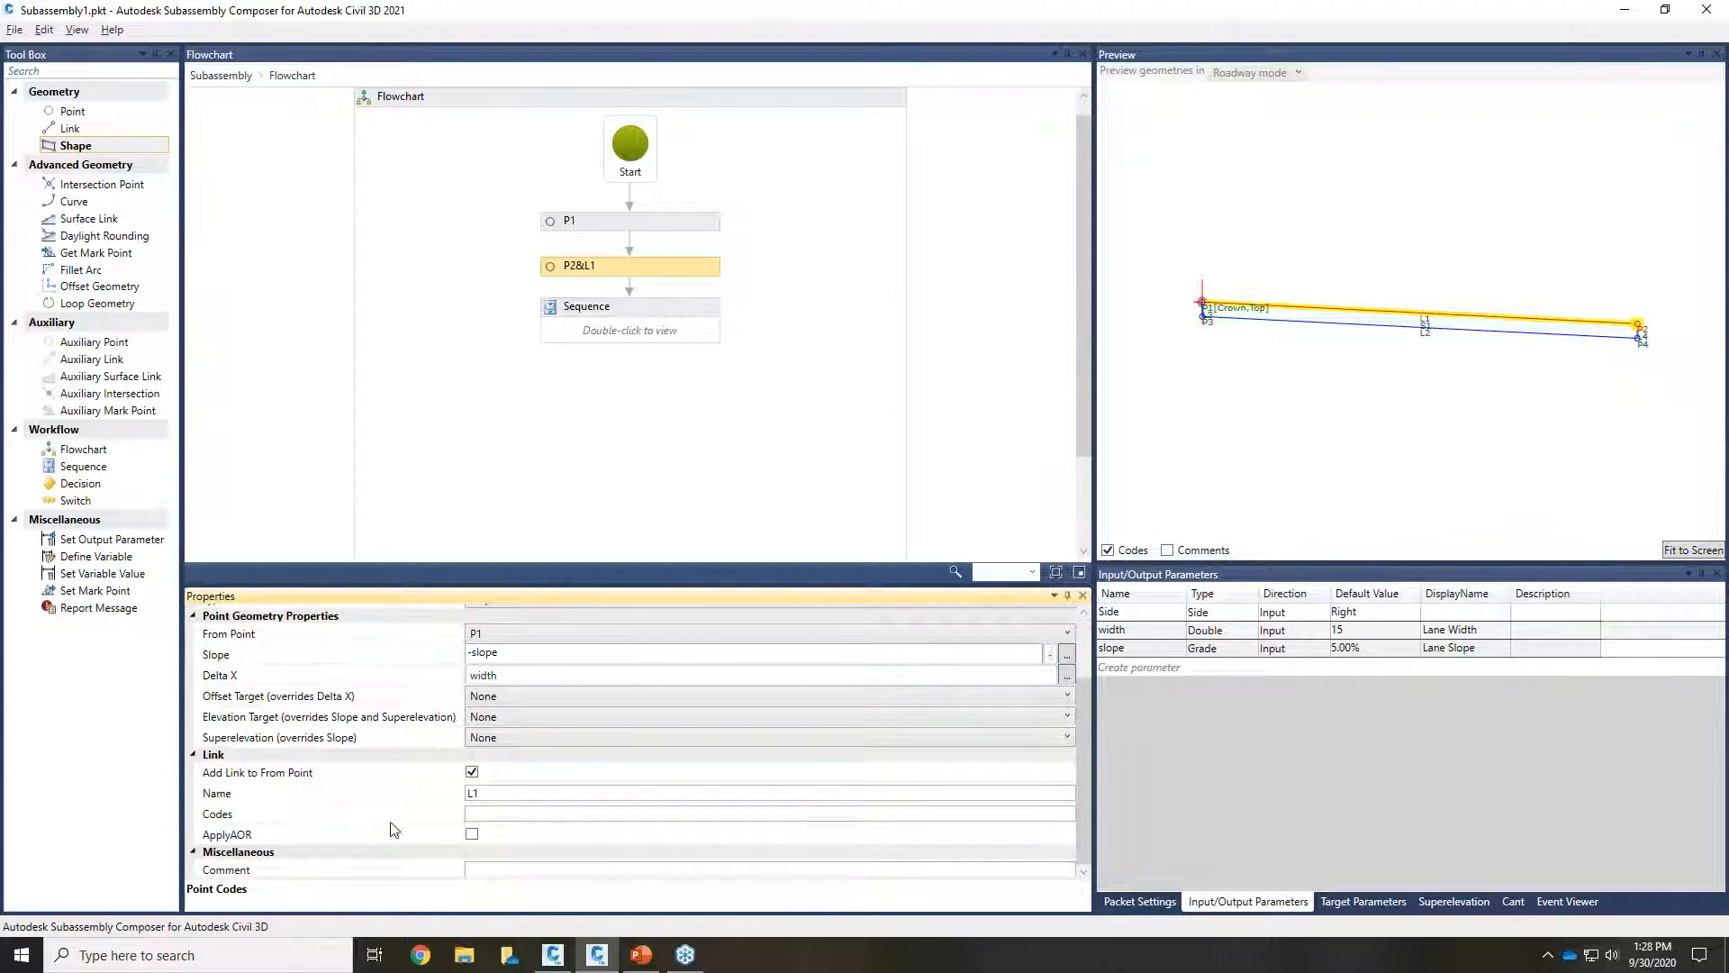
click(484, 814)
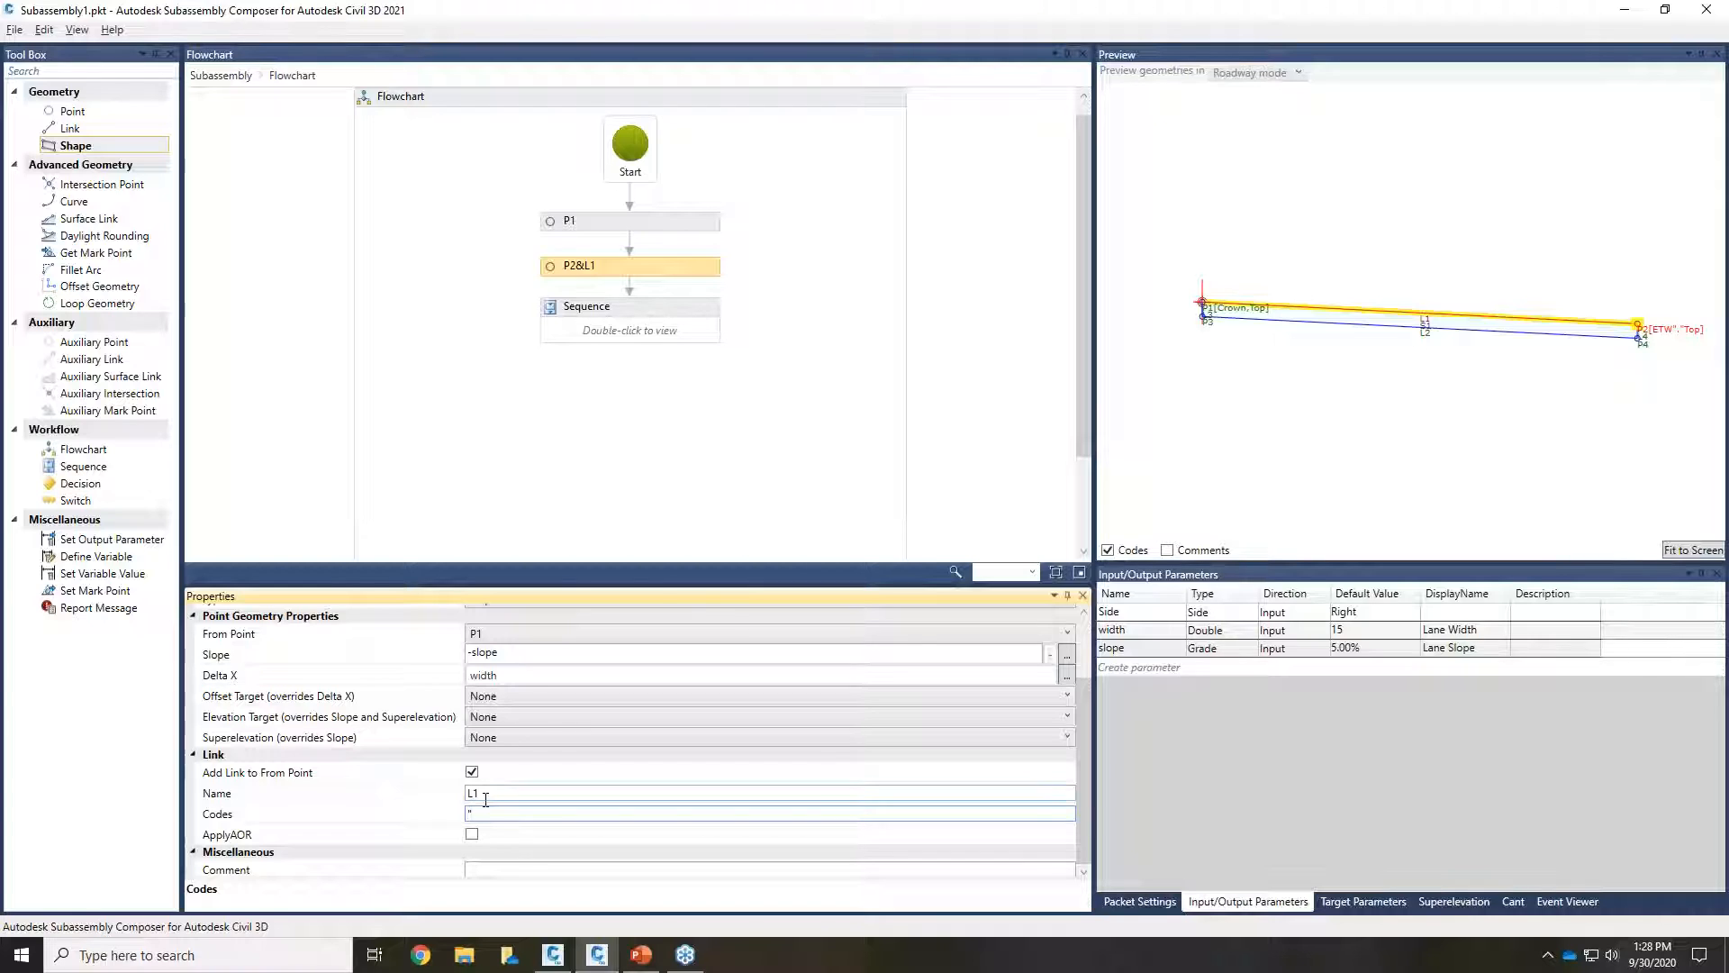
text("Pave","top)
key(BackSpace)
key(BackSpace)
key(BackSpace)
text(Top")
scroll(1649, 309, up, 2)
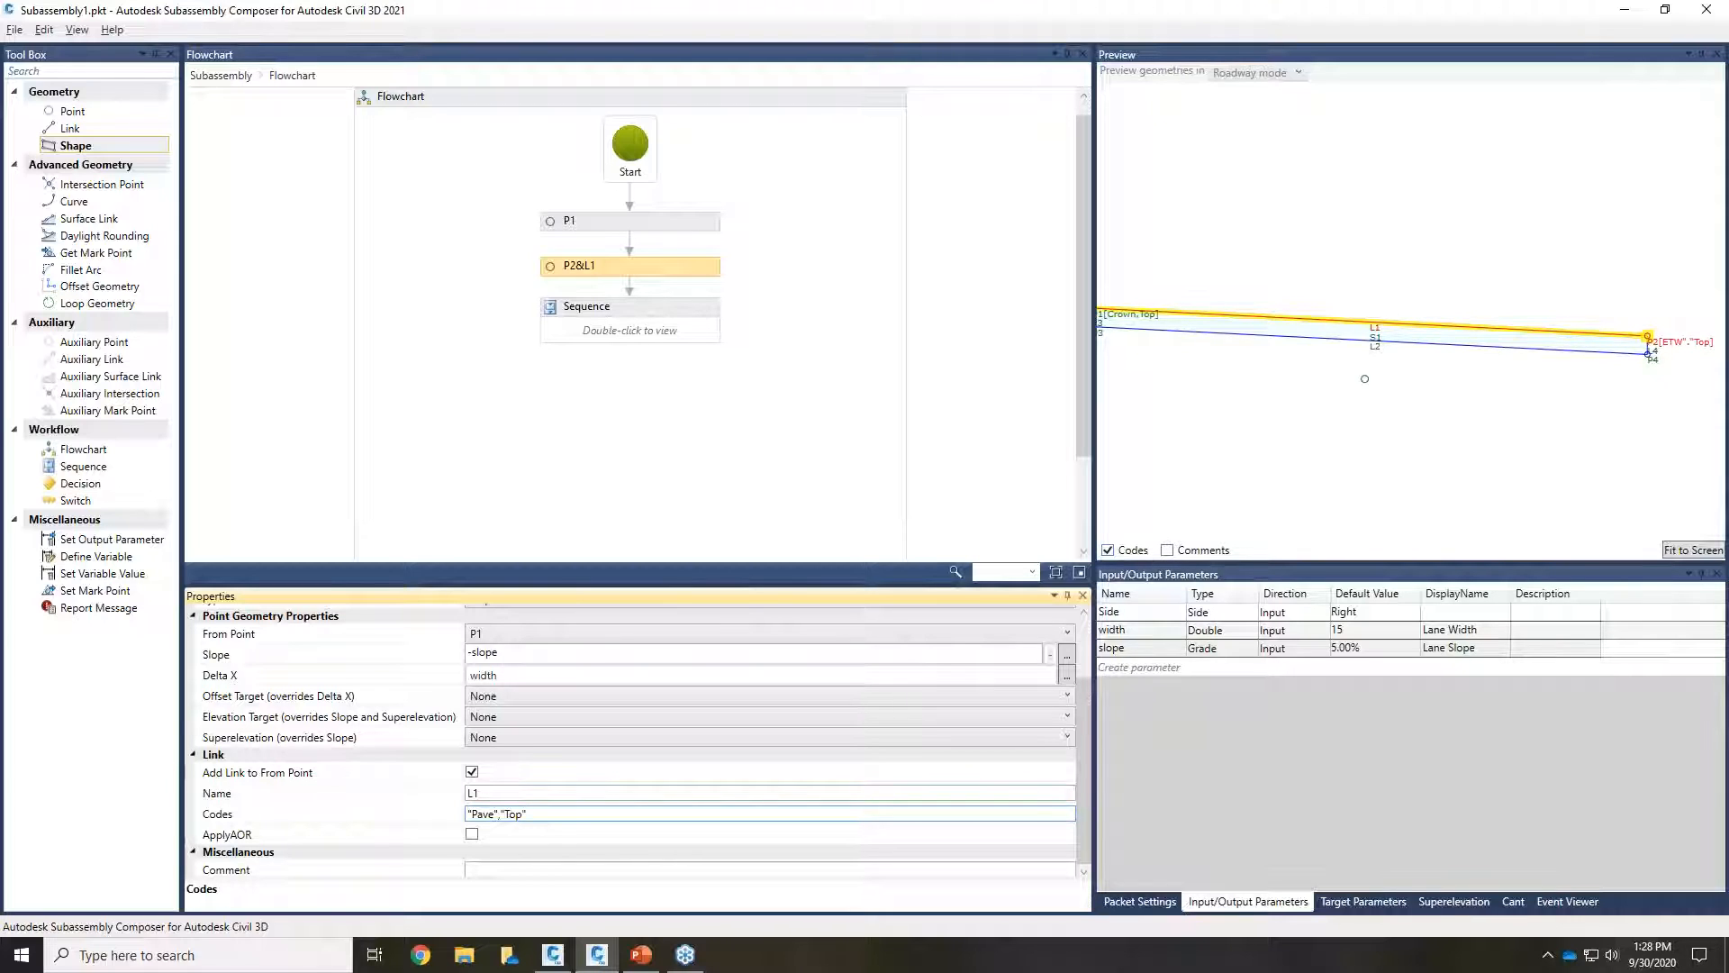
scroll(1364, 378, down, 1)
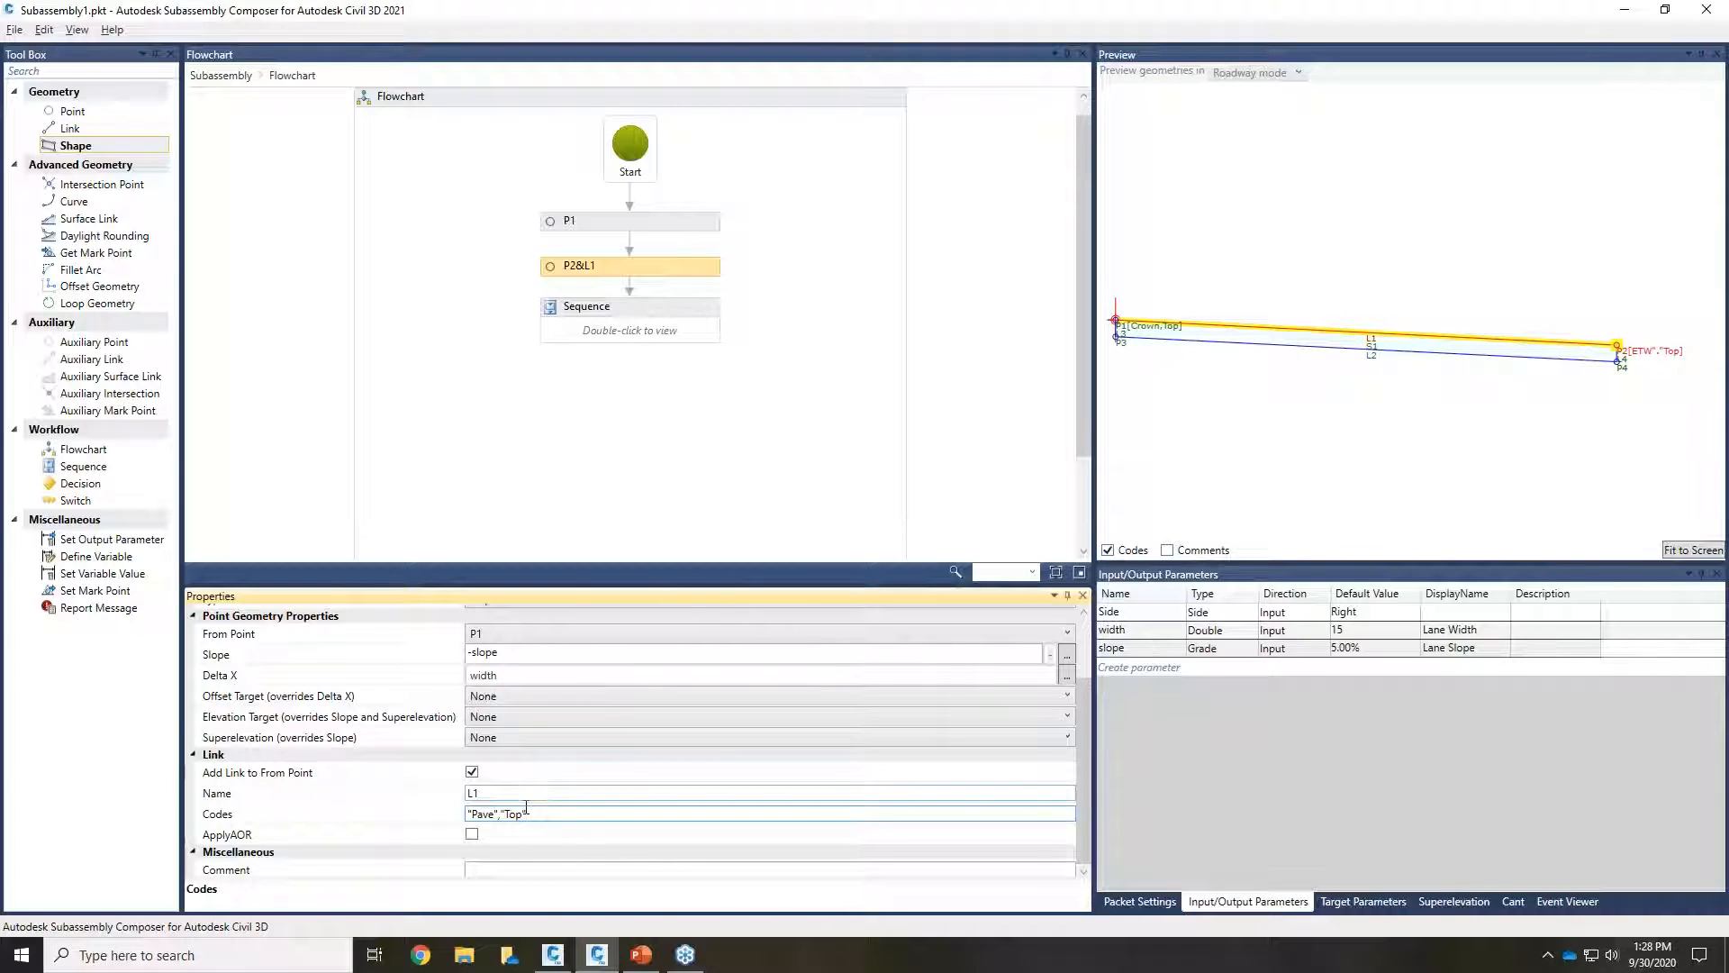
click(1377, 421)
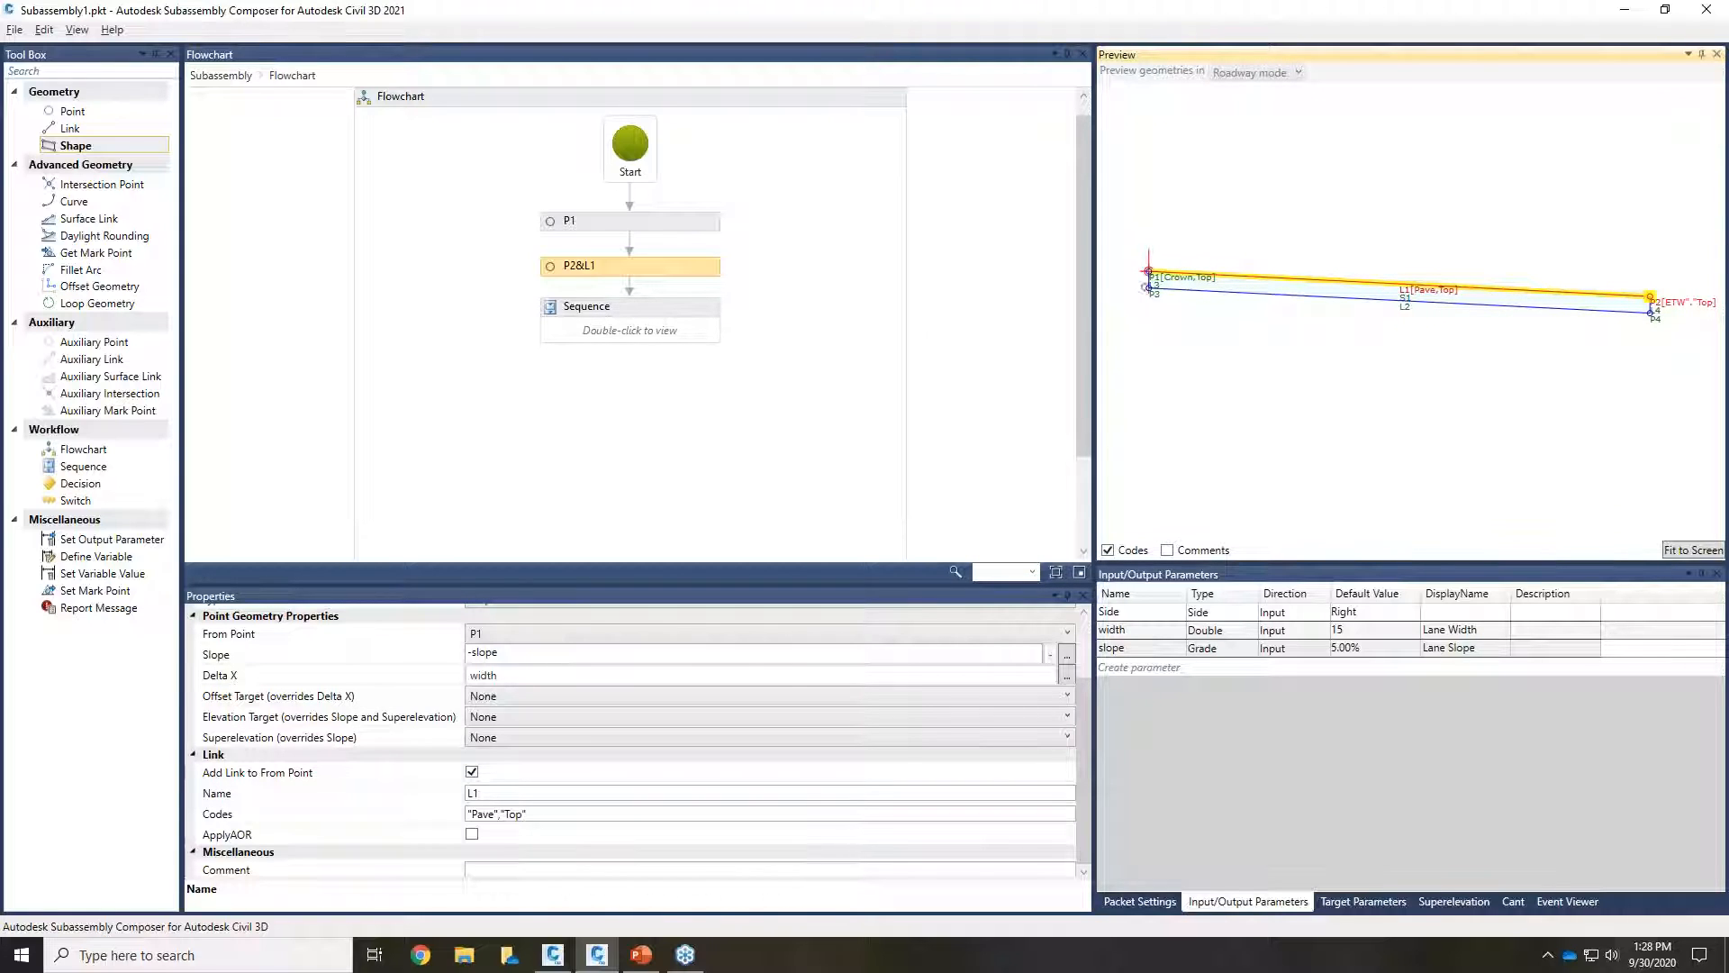
scroll(1654, 335, down, 1)
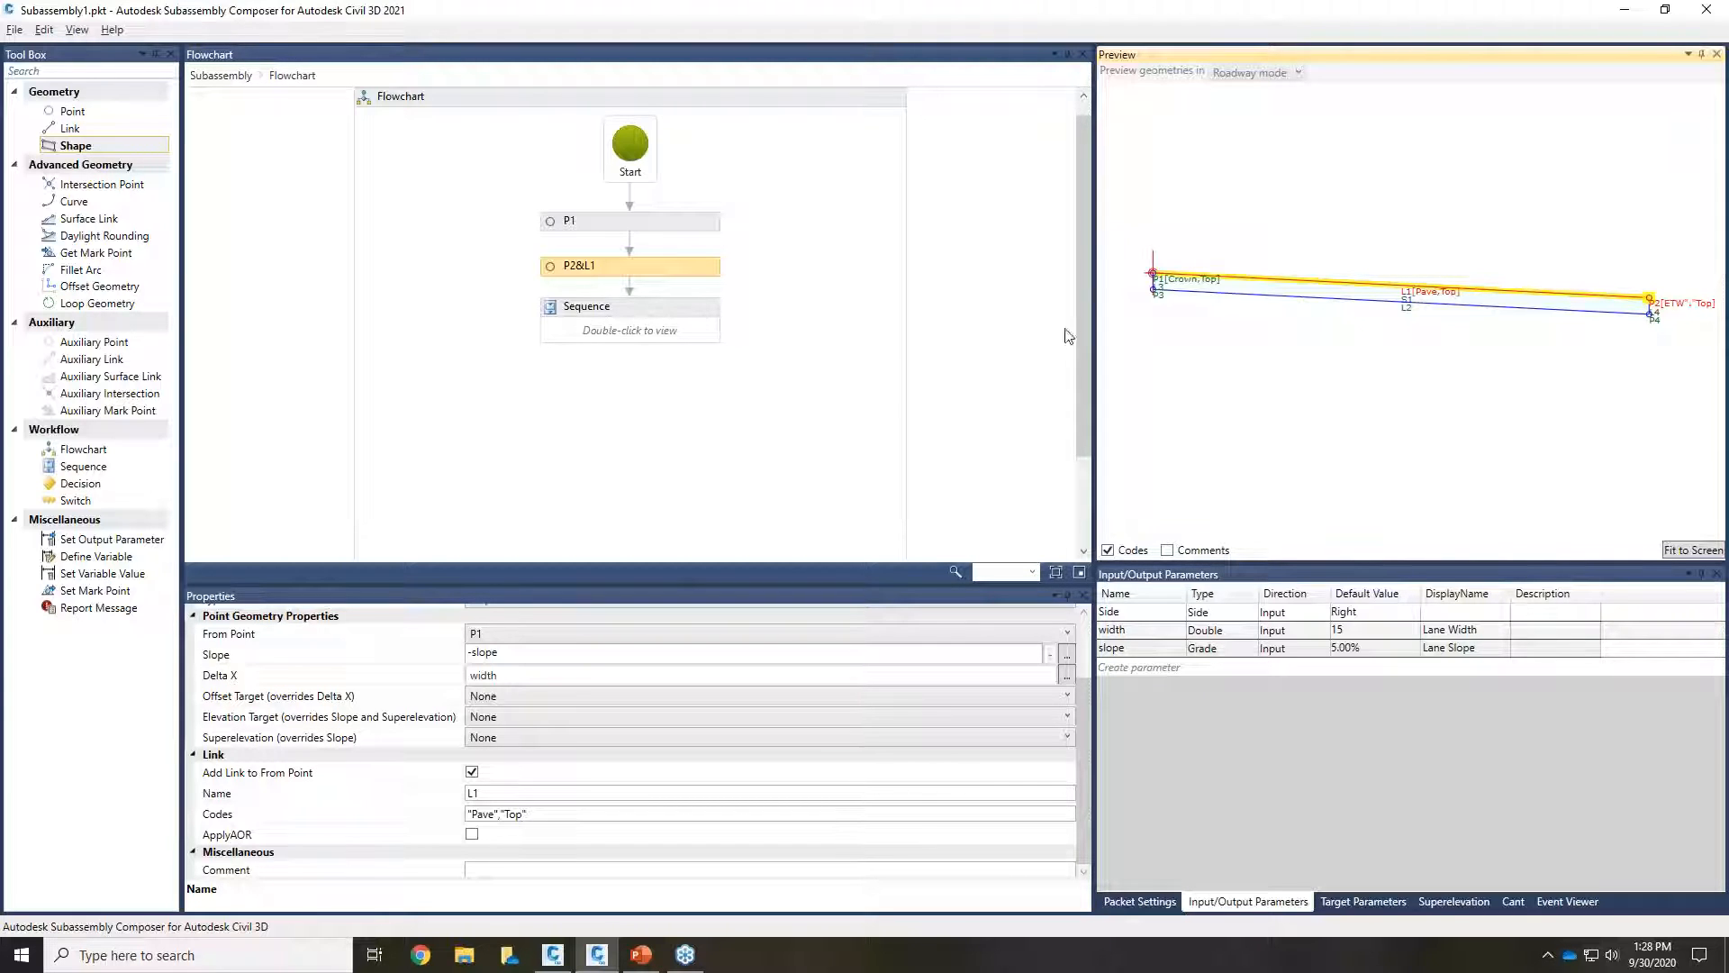
middle_drag(1276, 343, 1259, 349)
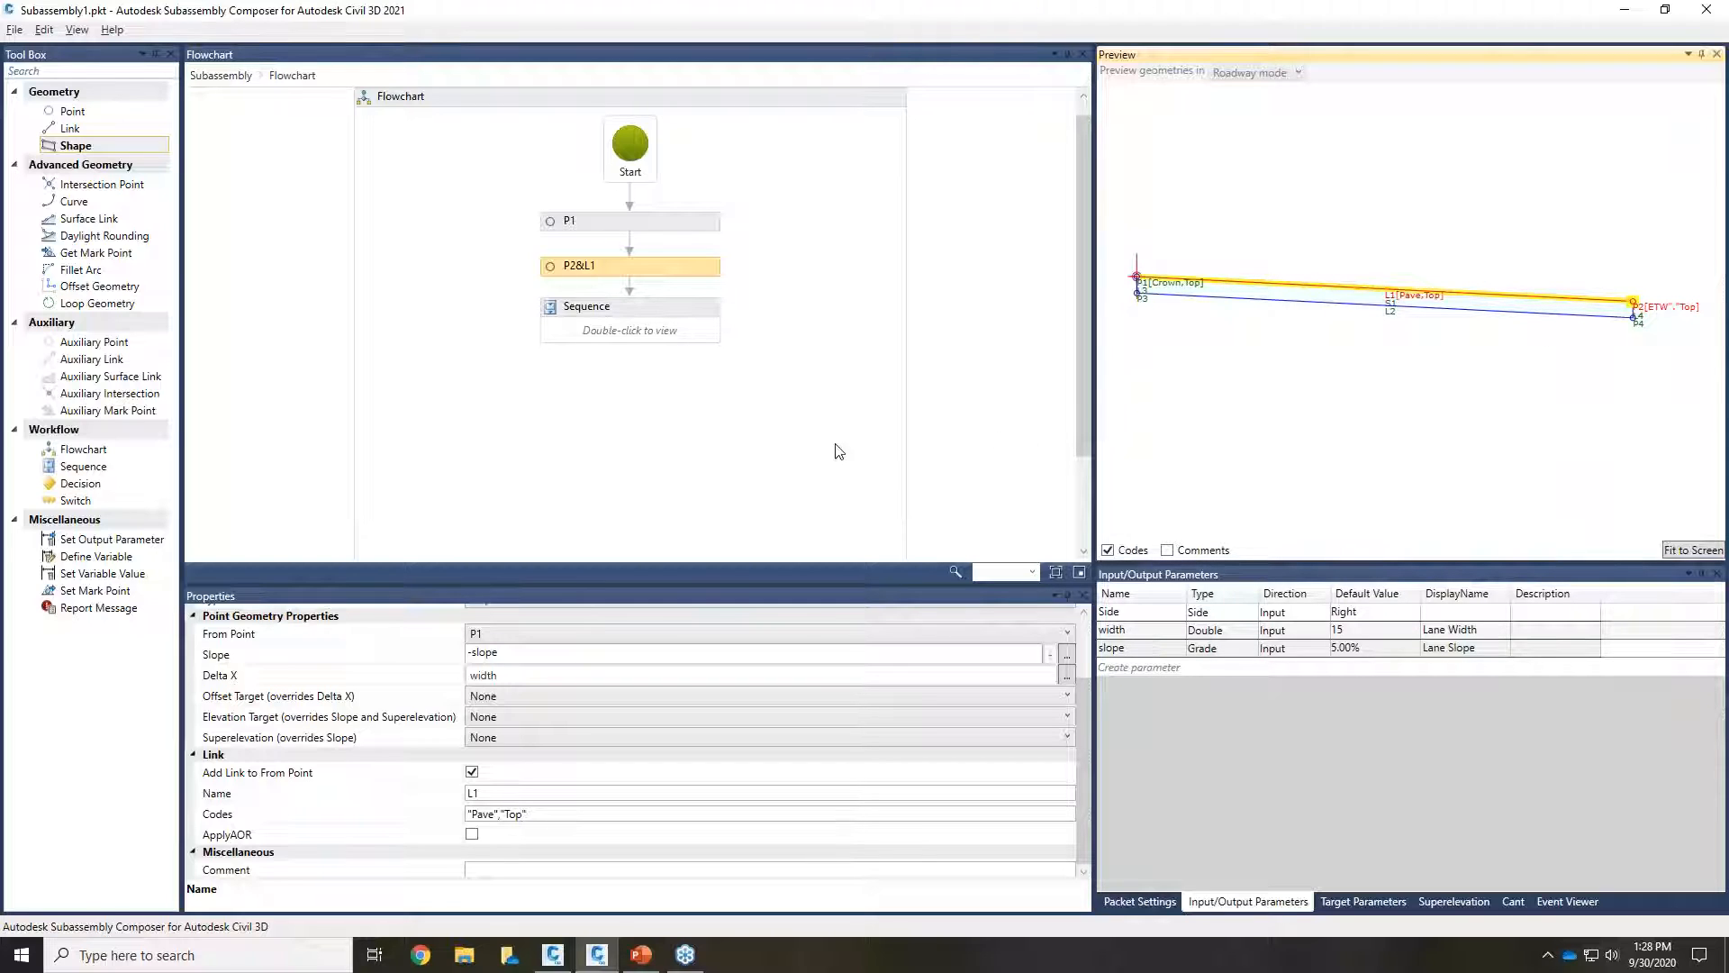
scroll(1297, 464, down, 2)
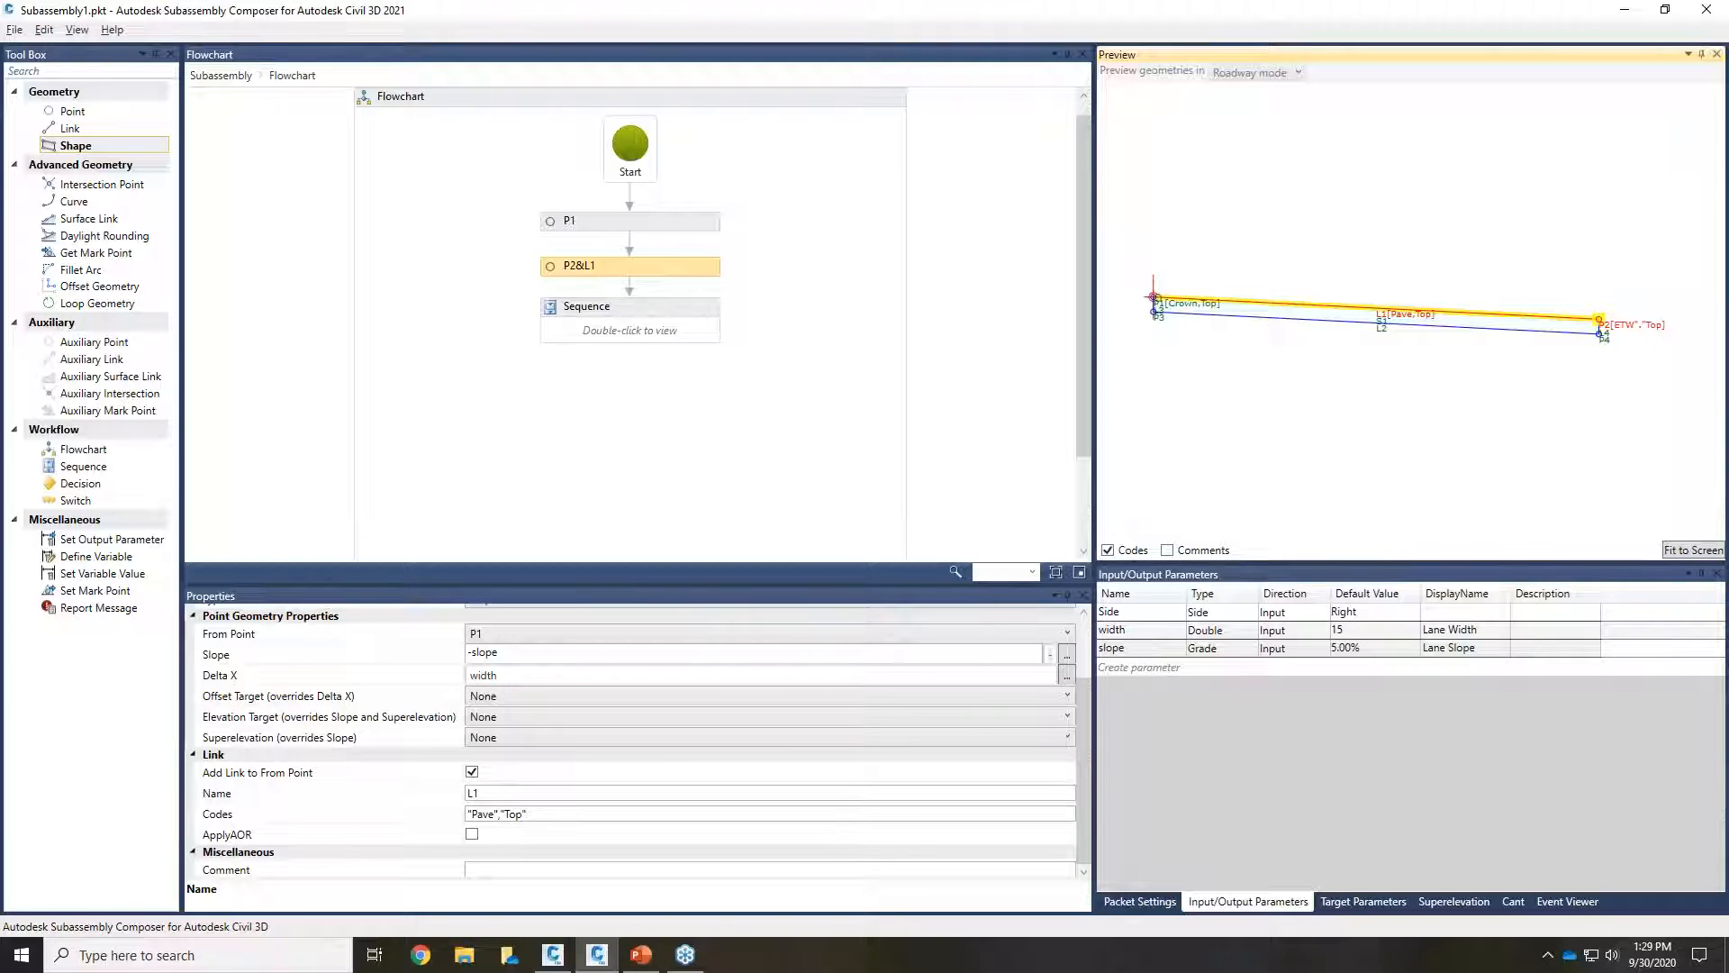
Step: Create a target parameter named LaneOffset and set its type to Offset
double_click(1351, 630)
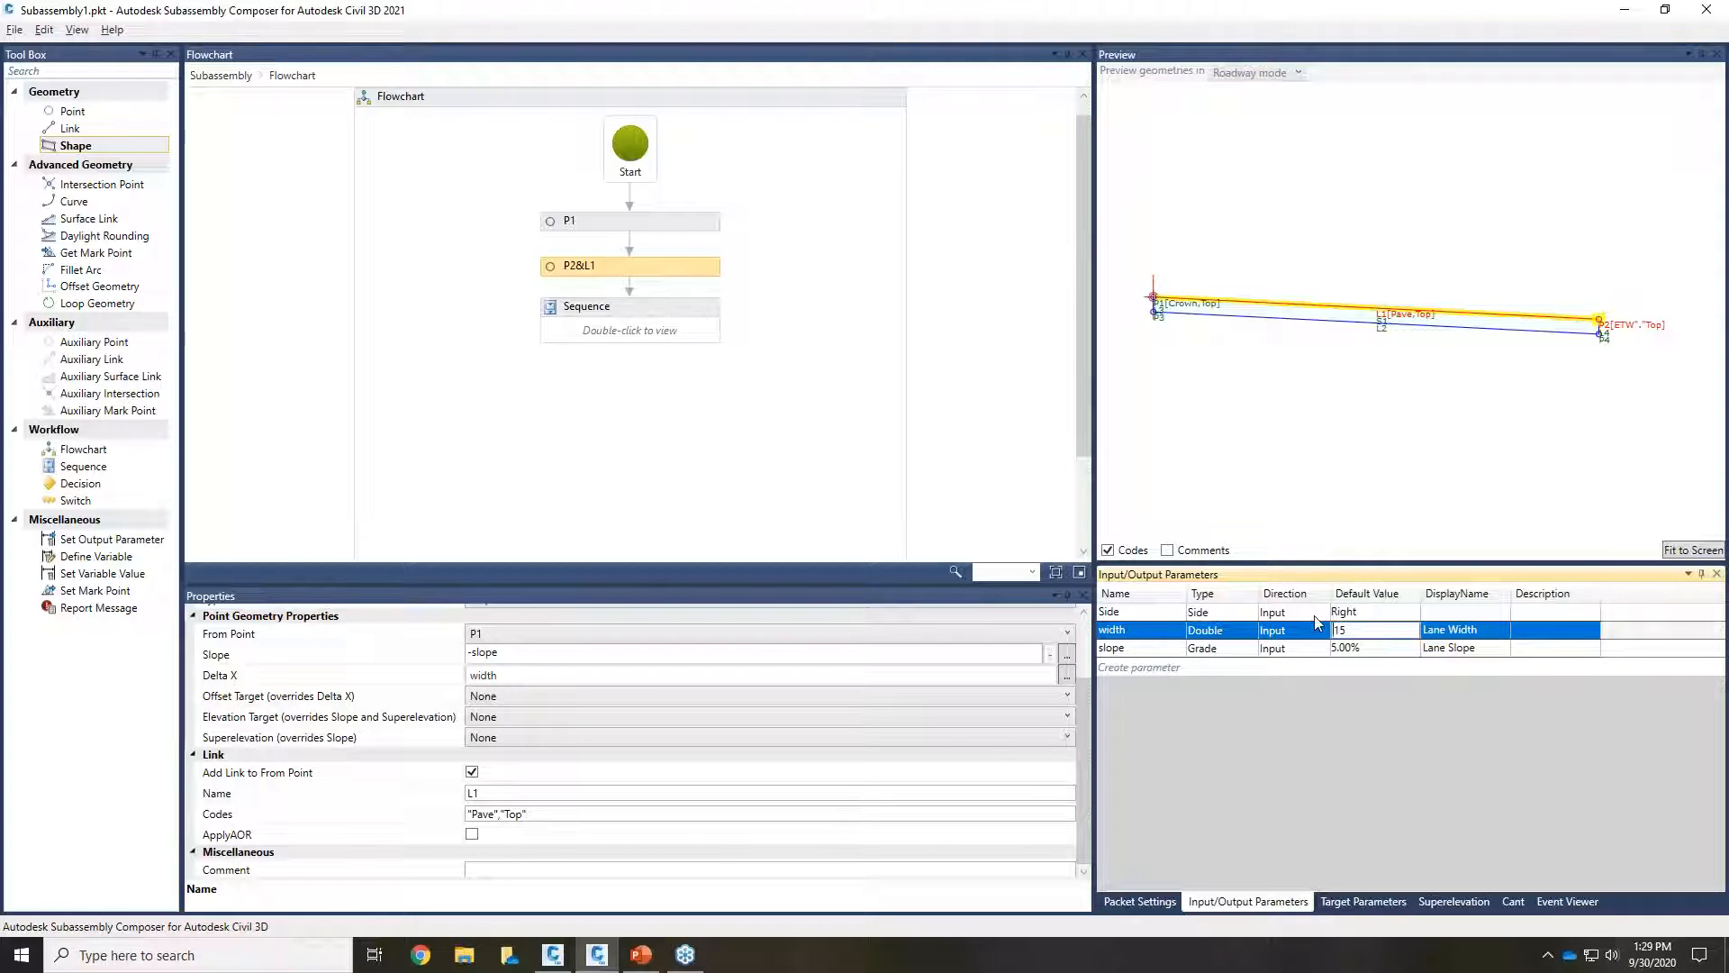
click(1349, 901)
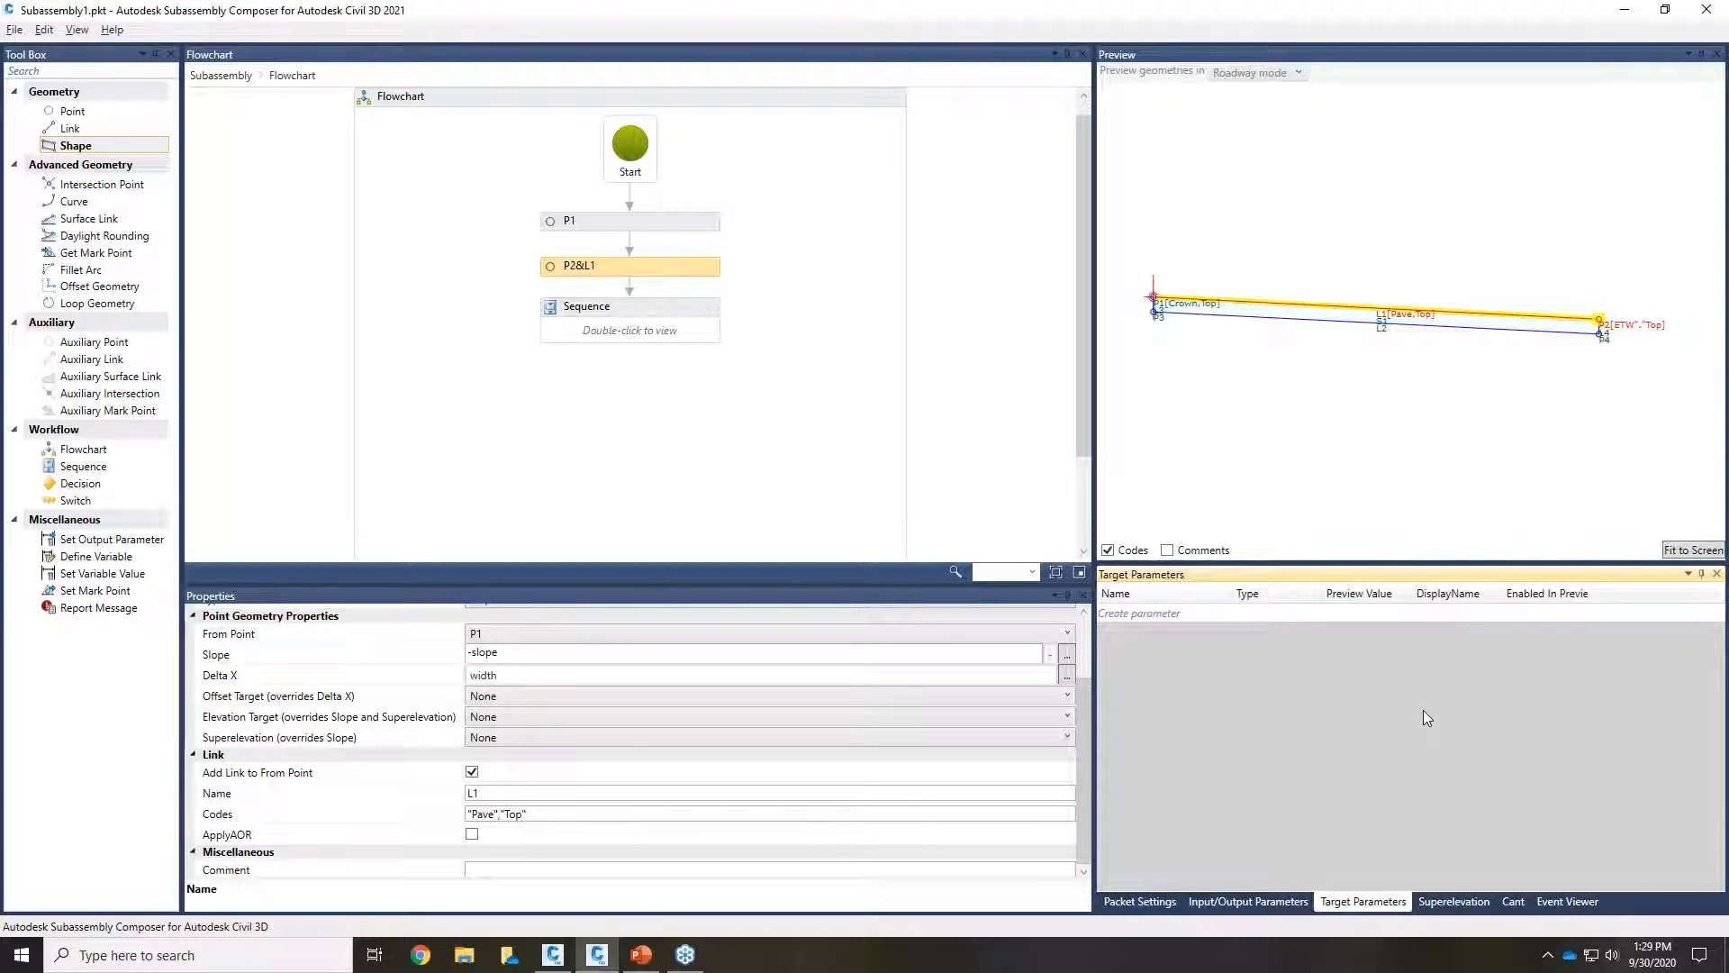
click(1137, 614)
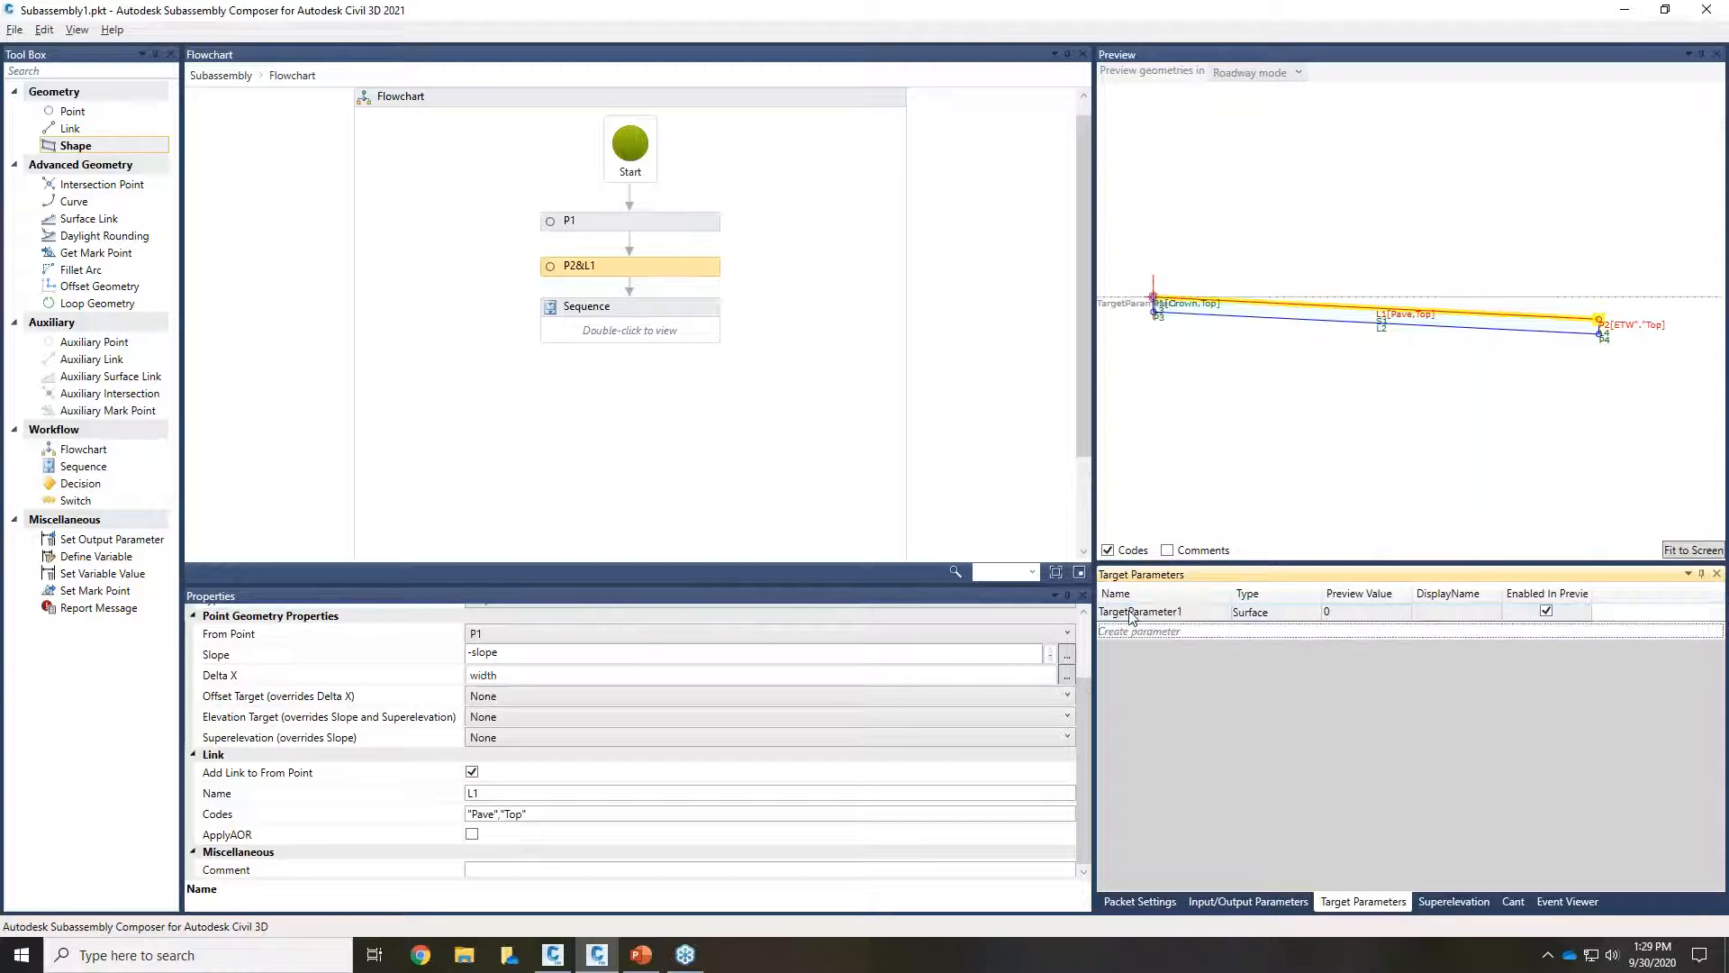
click(1175, 612)
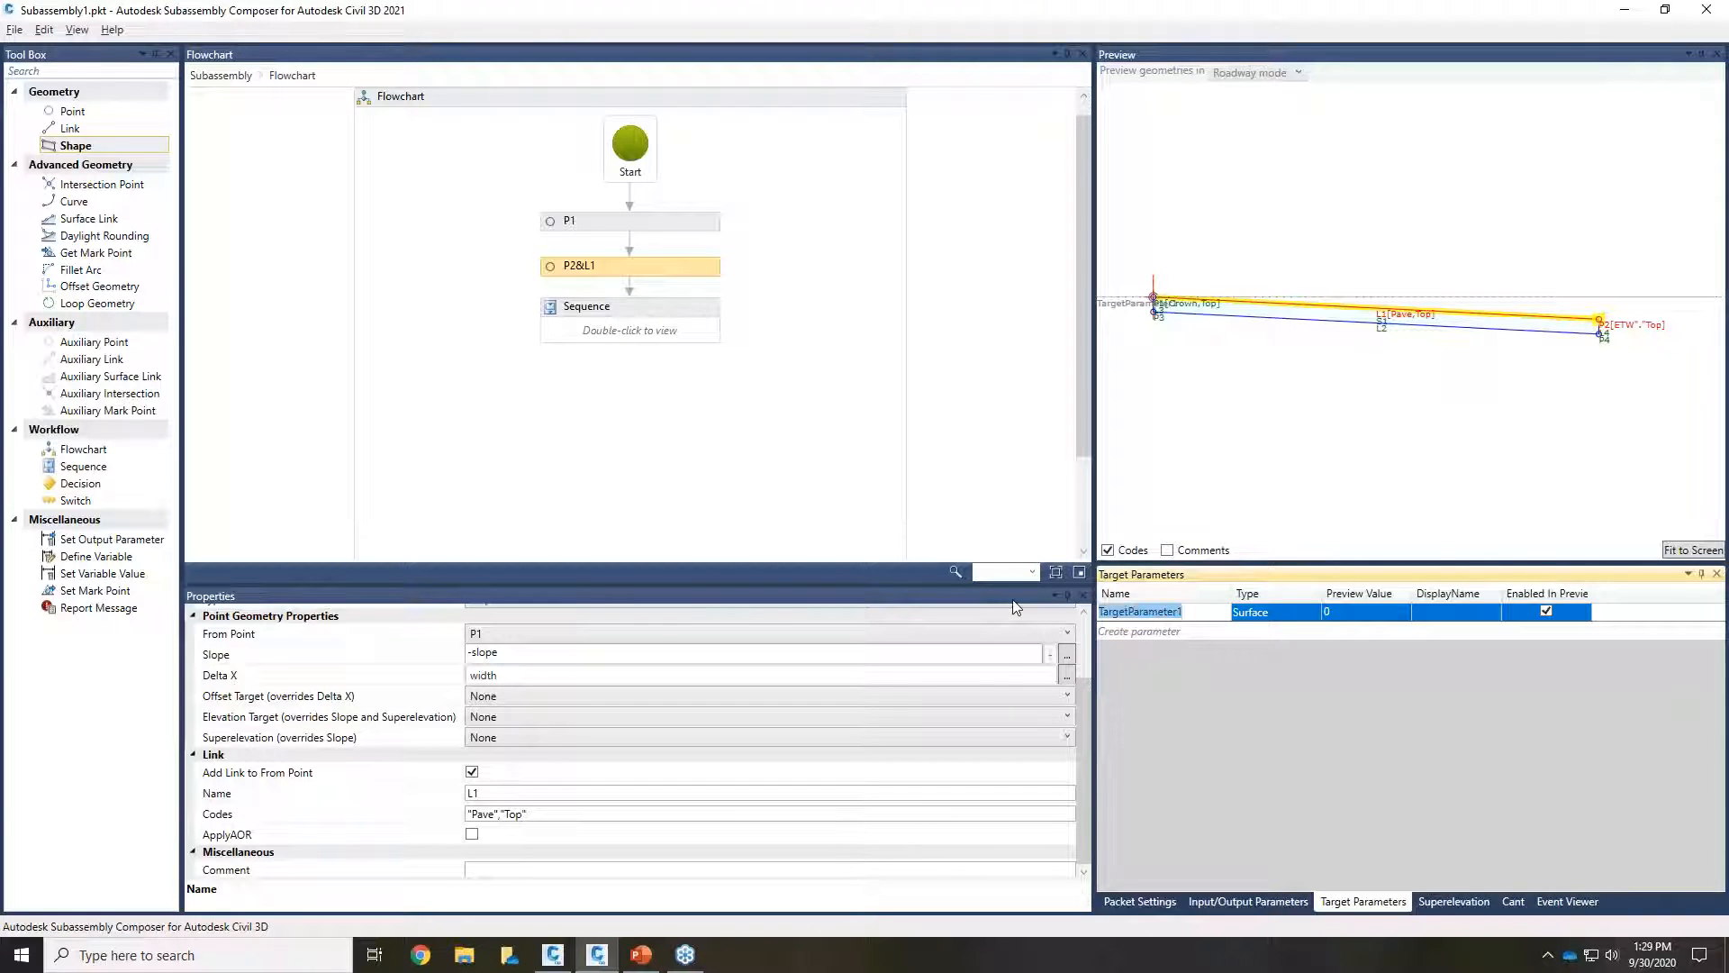
text(LaneOffset)
click(1292, 614)
click(1292, 614)
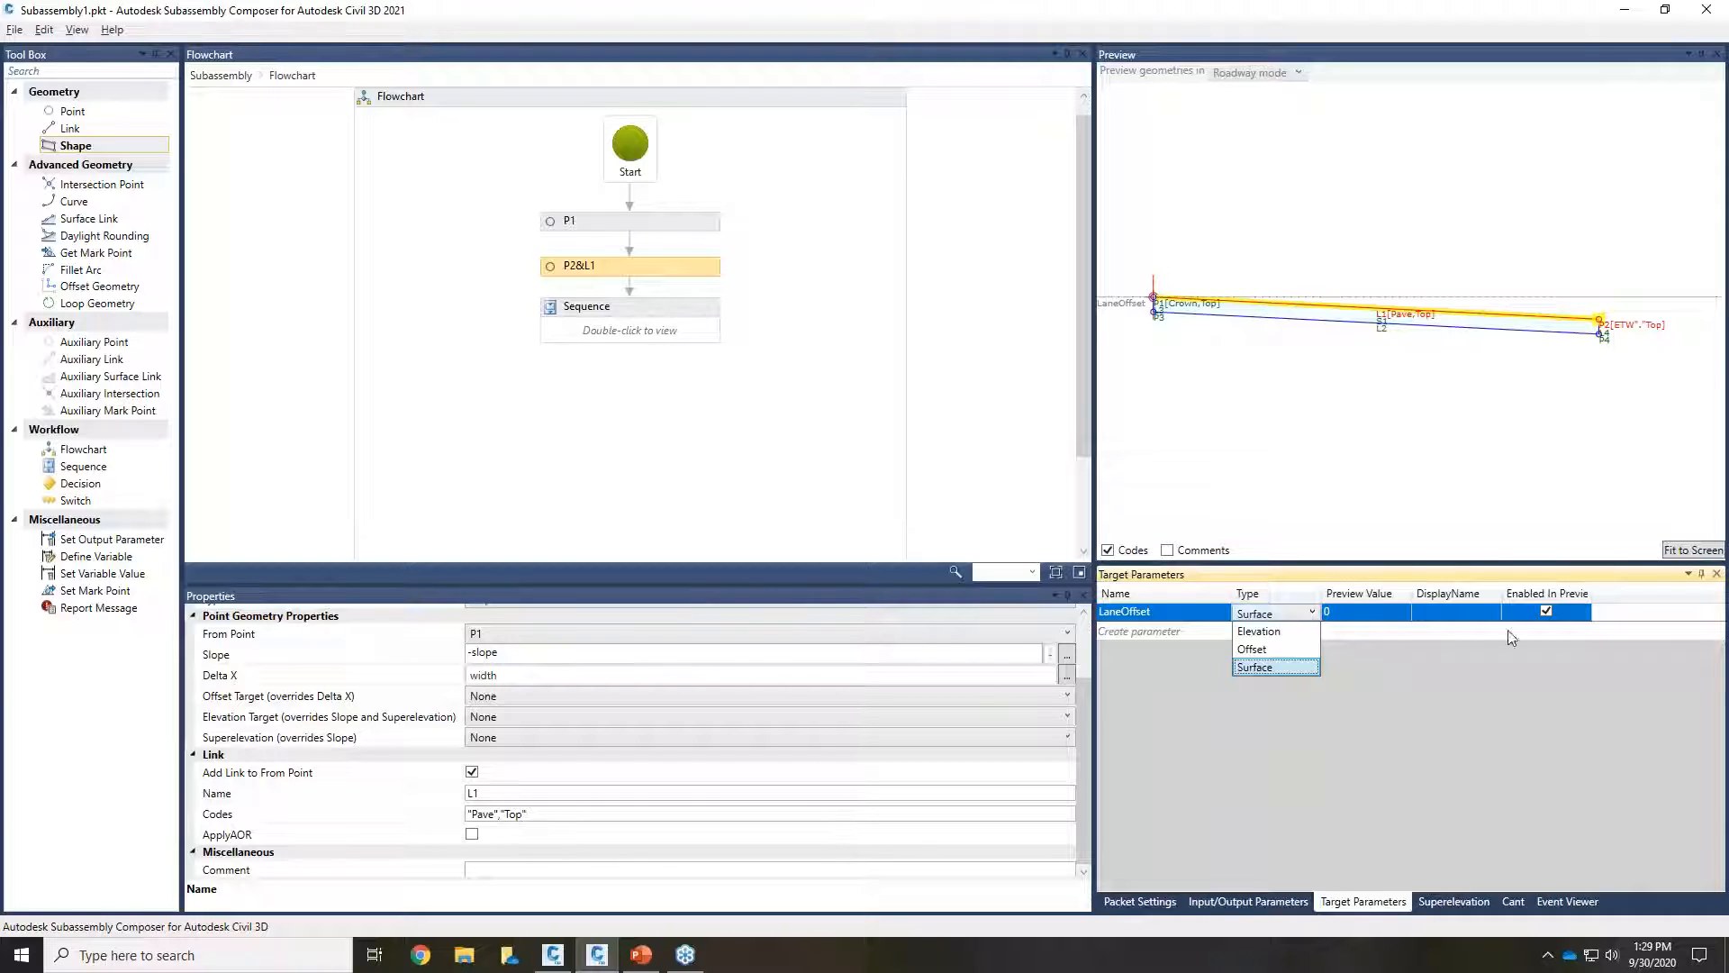
click(1349, 614)
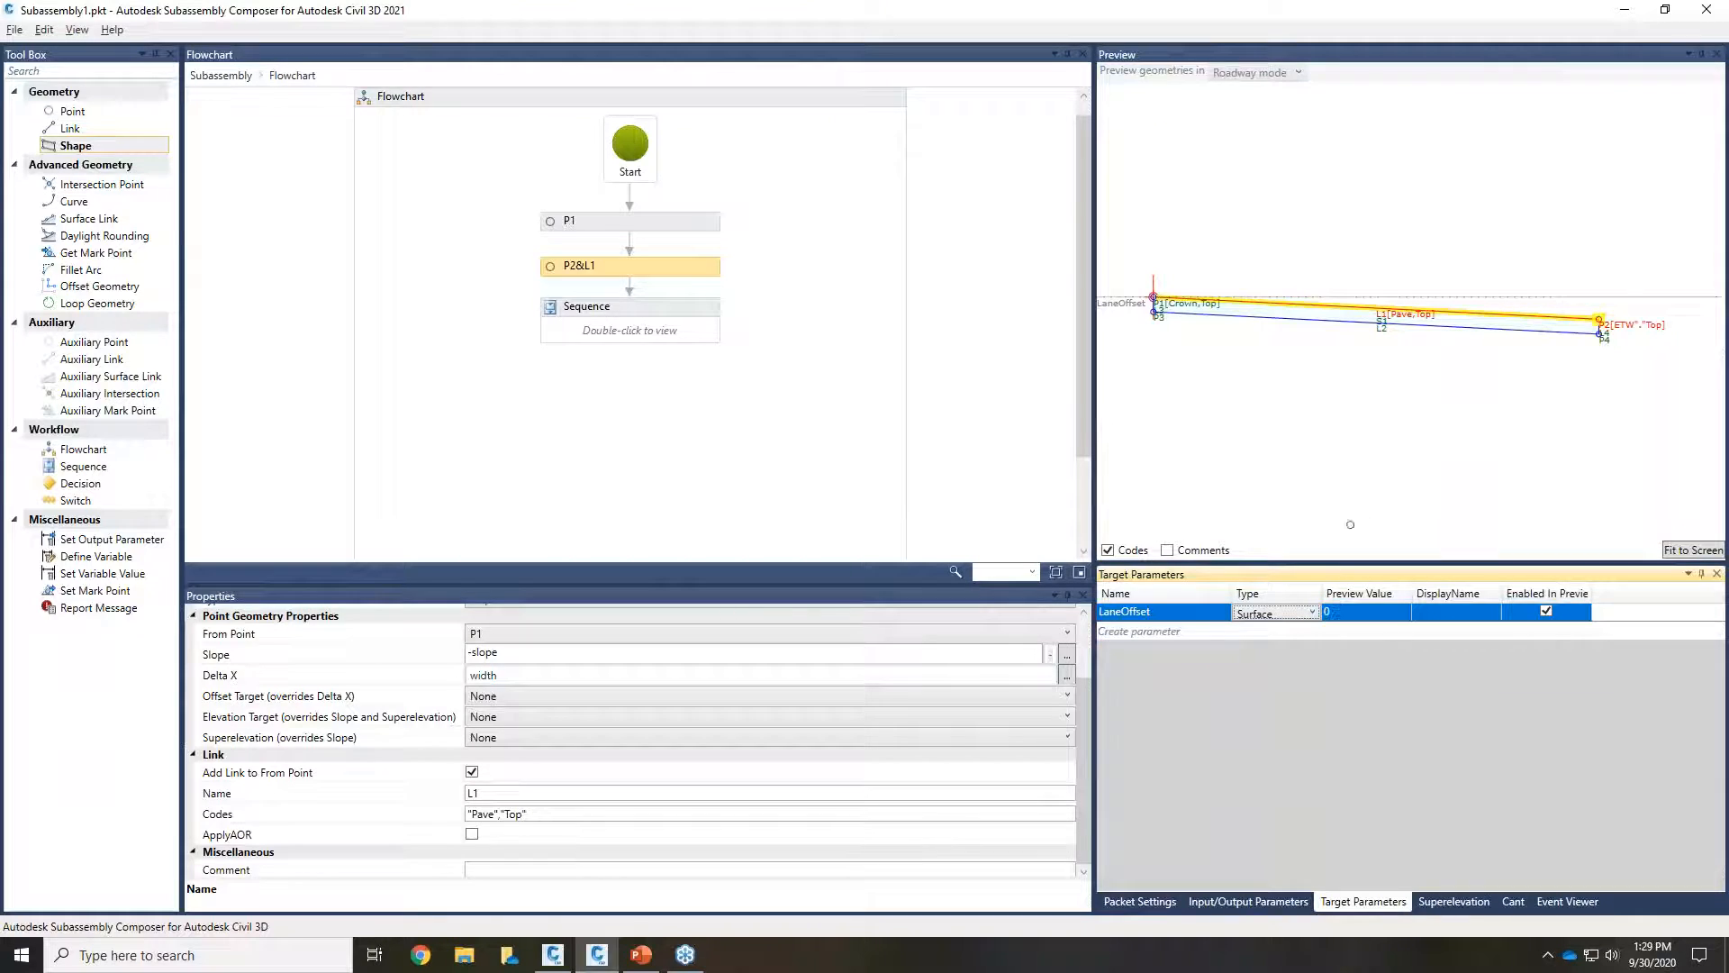
click(1274, 613)
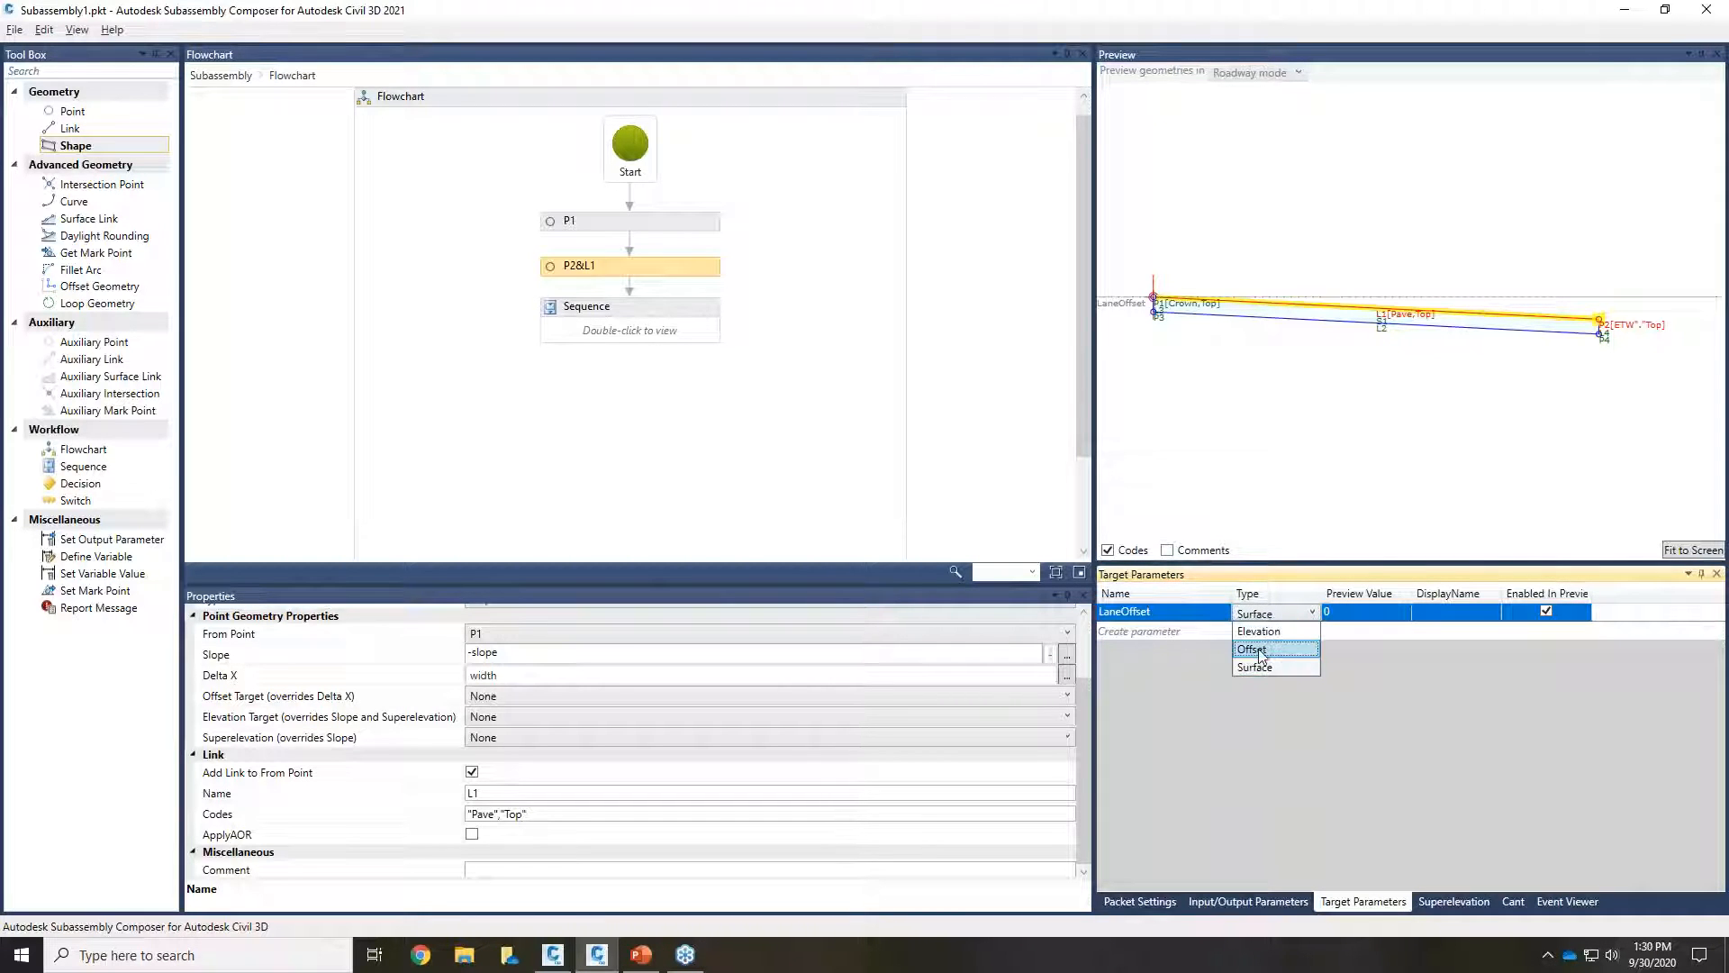
click(1270, 650)
Step: Move the LaneOffset target marker in the preview outward beyond P2, to an offset of about 16.8
click(1423, 395)
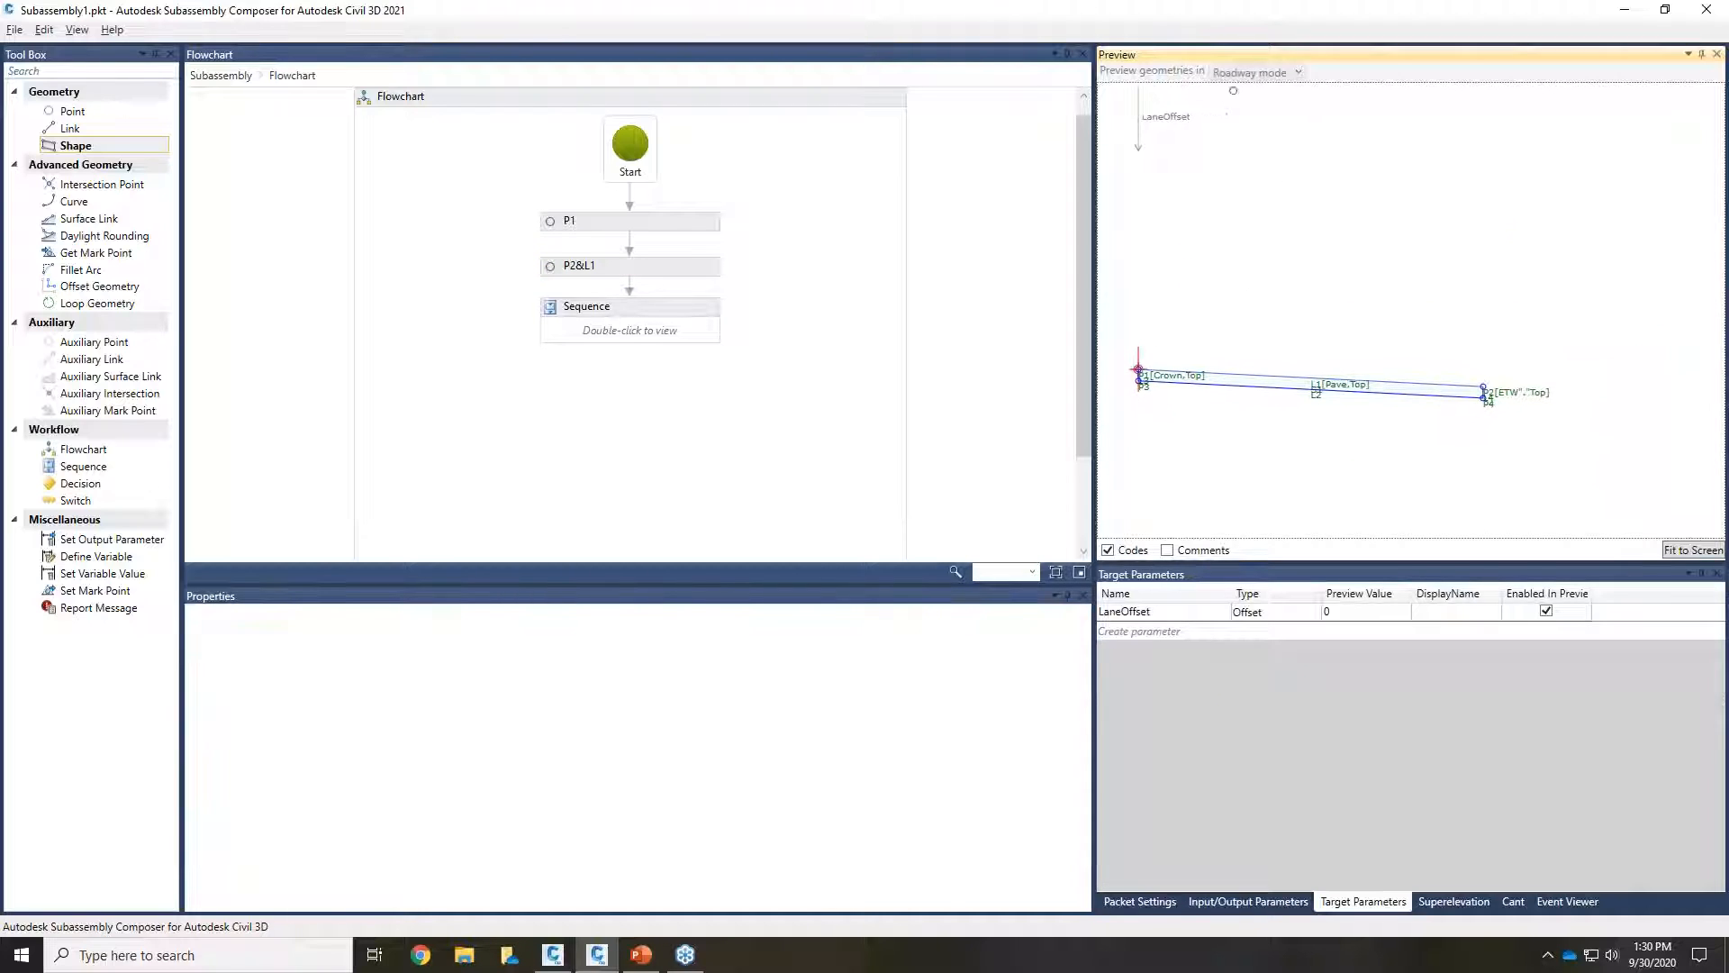
mouse_move(1165, 117)
mouse_down()
mouse_move(1617, 117)
mouse_move(1441, 117)
mouse_move(1576, 117)
mouse_move(1534, 117)
mouse_up()
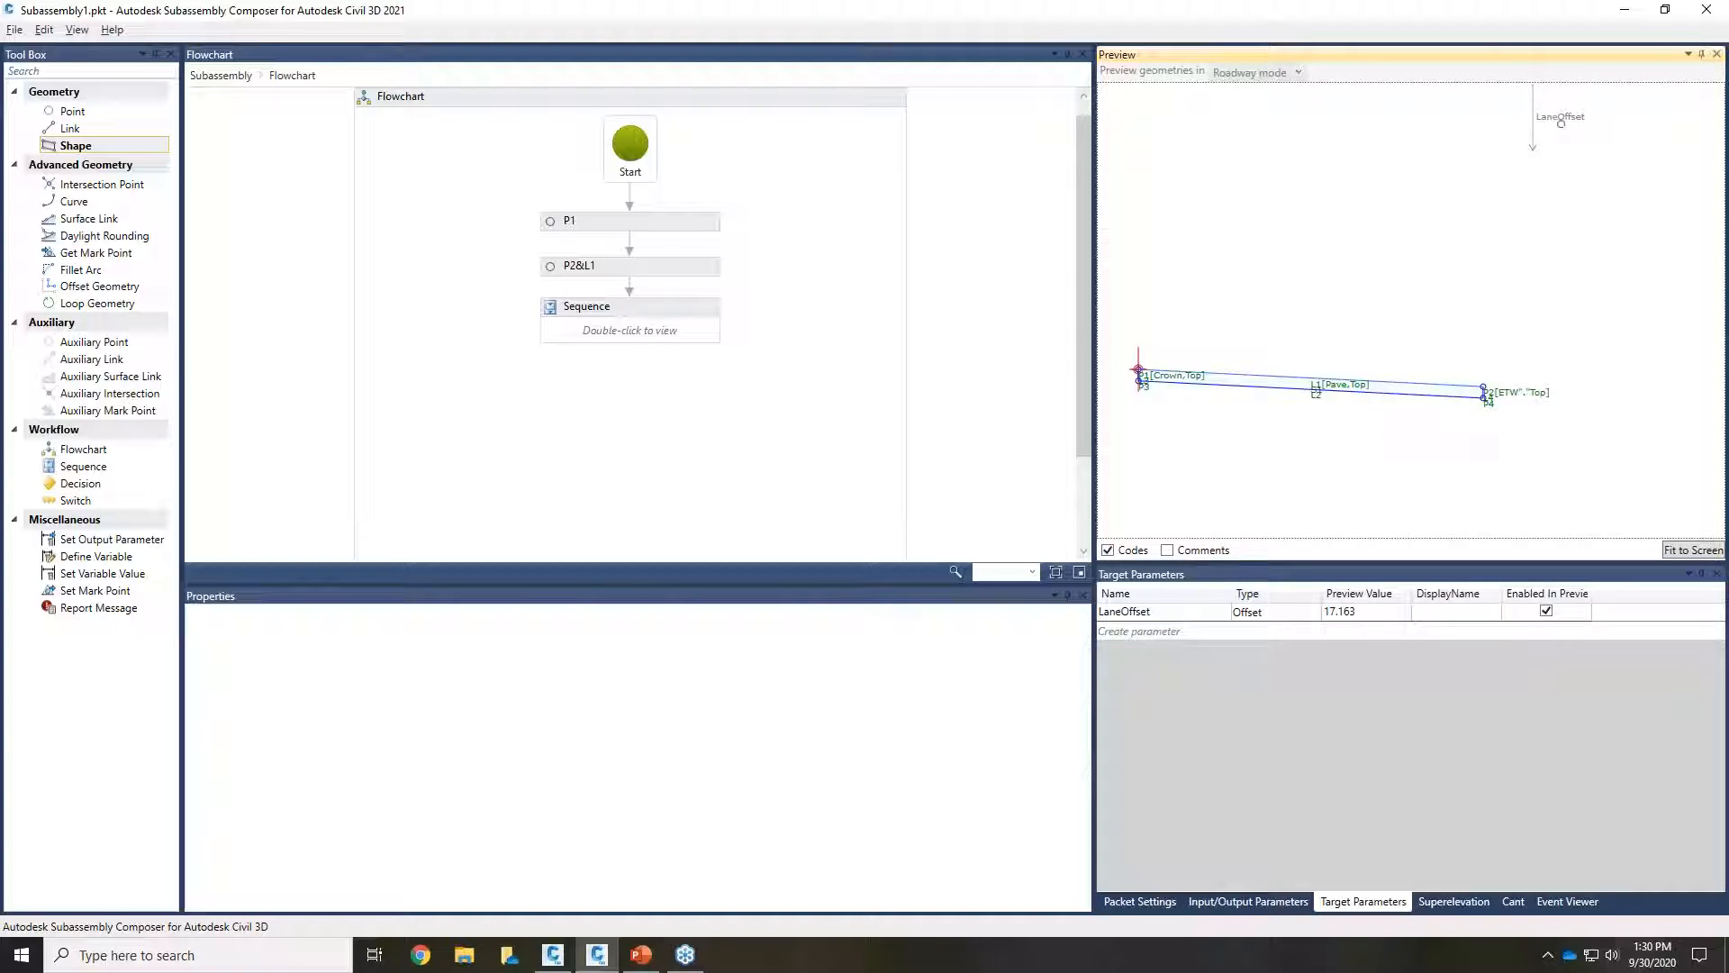
mouse_move(1562, 117)
mouse_down()
mouse_move(1491, 114)
mouse_move(1540, 116)
mouse_up()
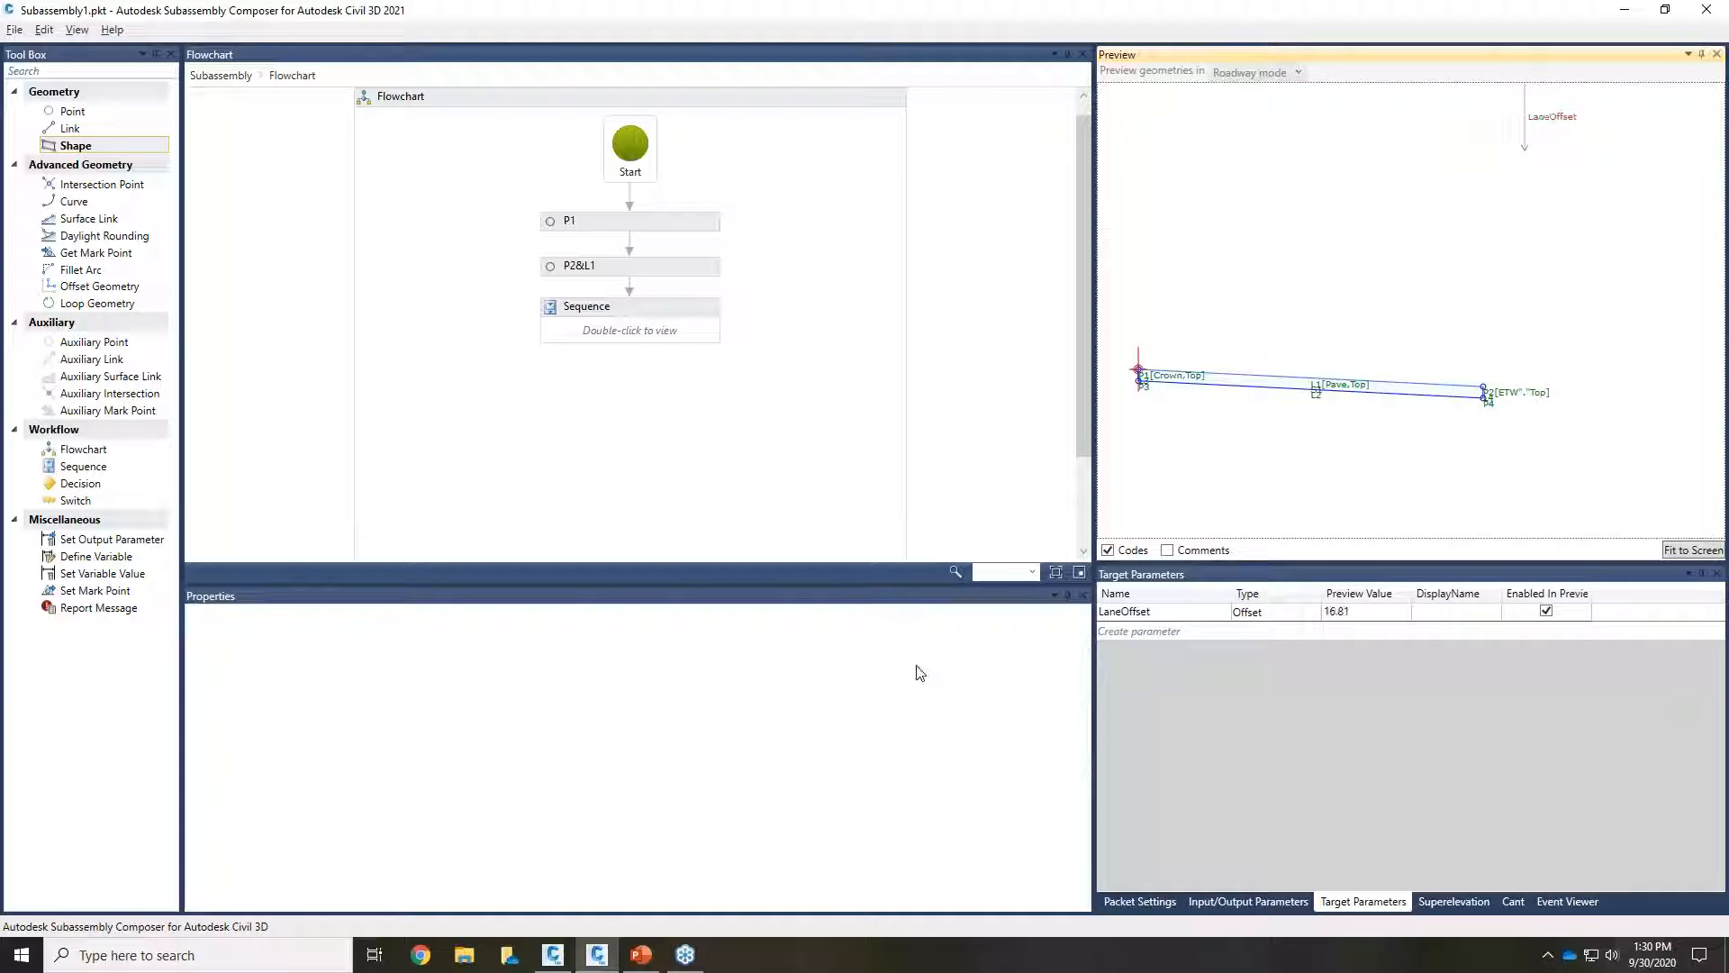
Step: Set the preview value of the LaneOffset target to 20
click(1343, 612)
click(1343, 612)
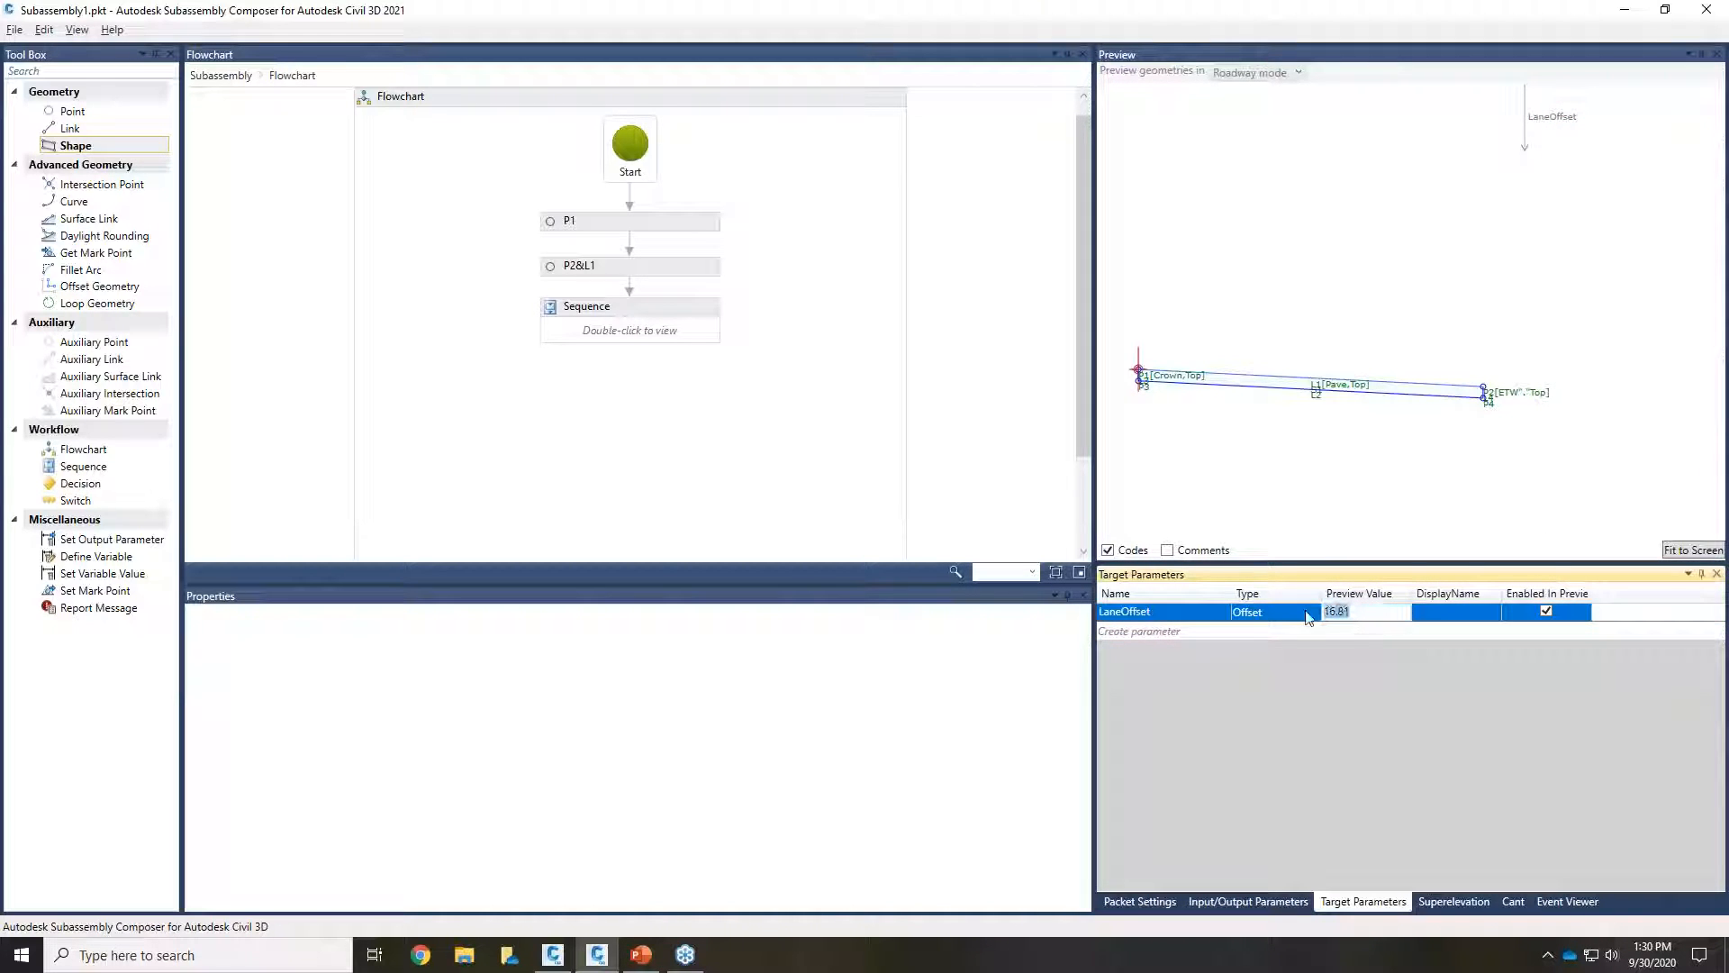
text(20)
key(Return)
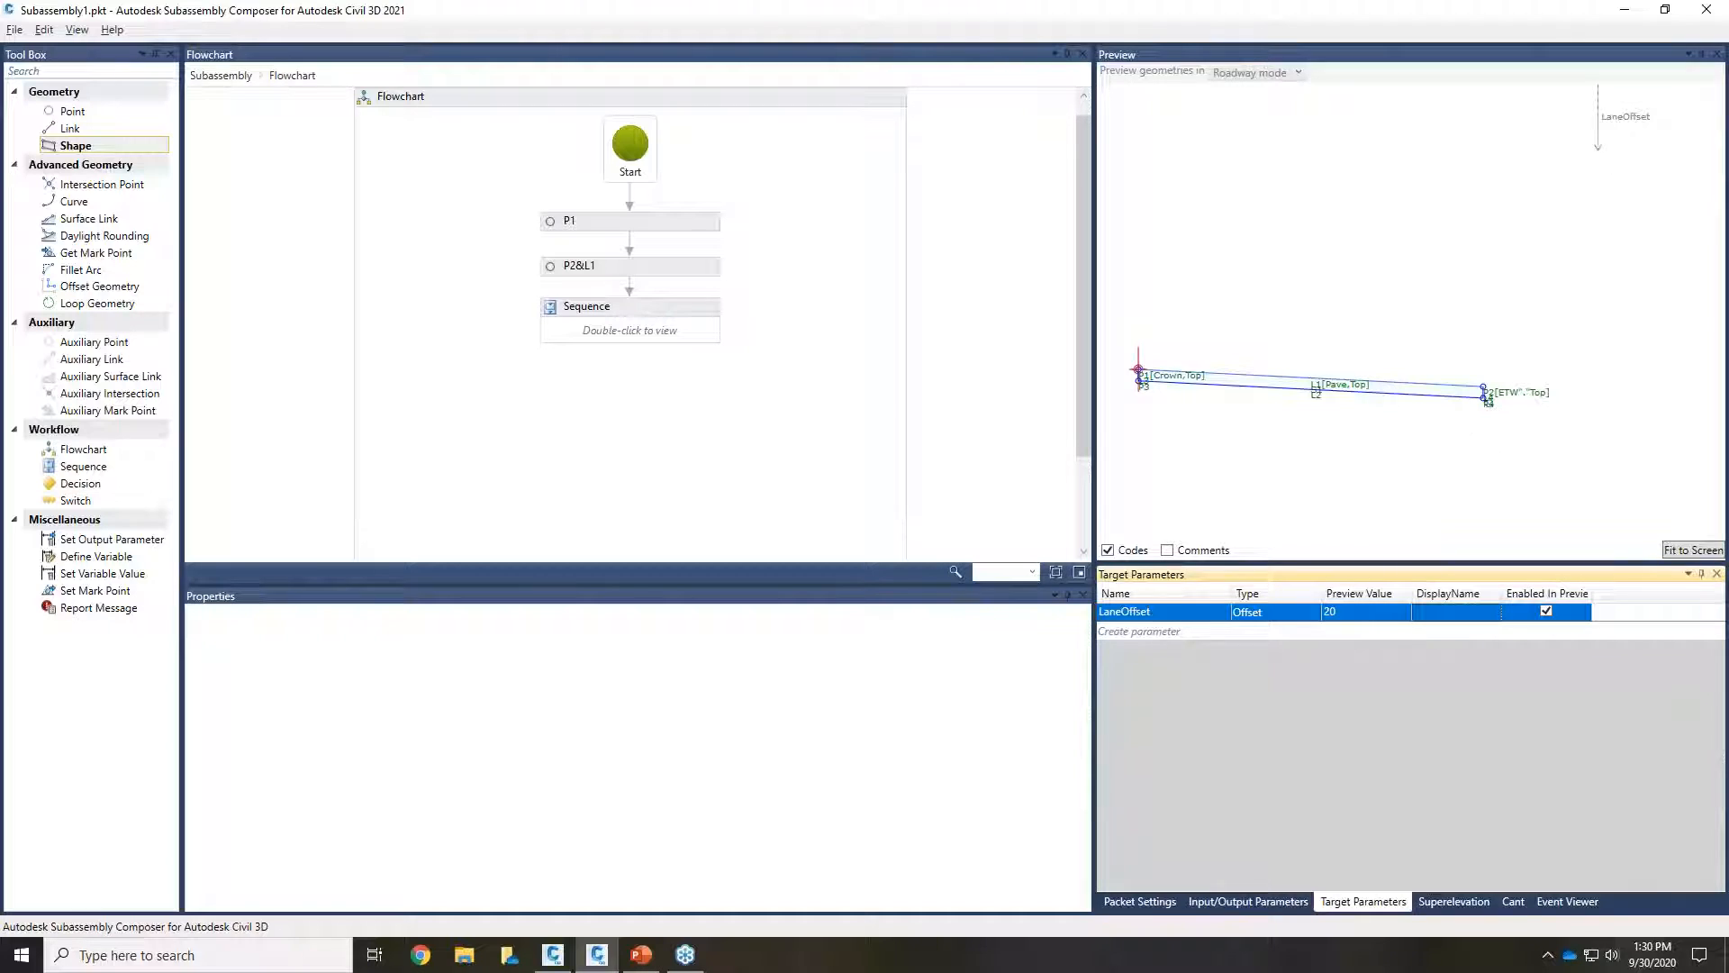
scroll(1490, 401, up, 2)
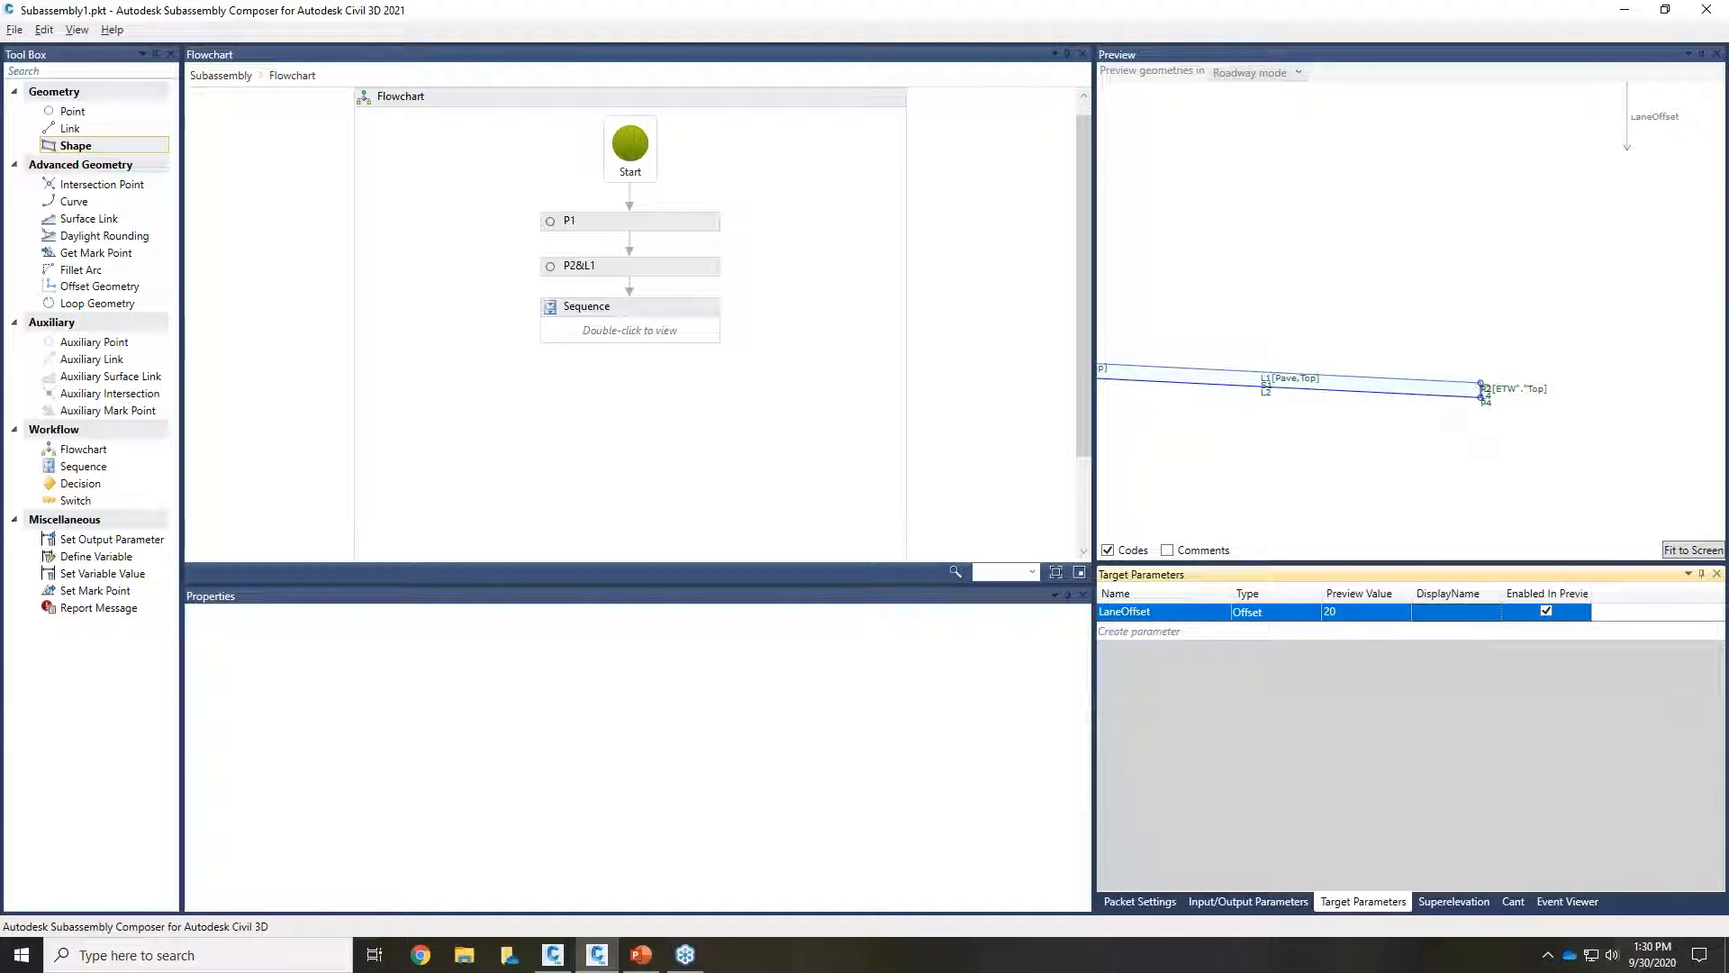
Step: Set the offset target of P2&L1 to LaneOffset so it overrides Delta X
scroll(1495, 396, down, 1)
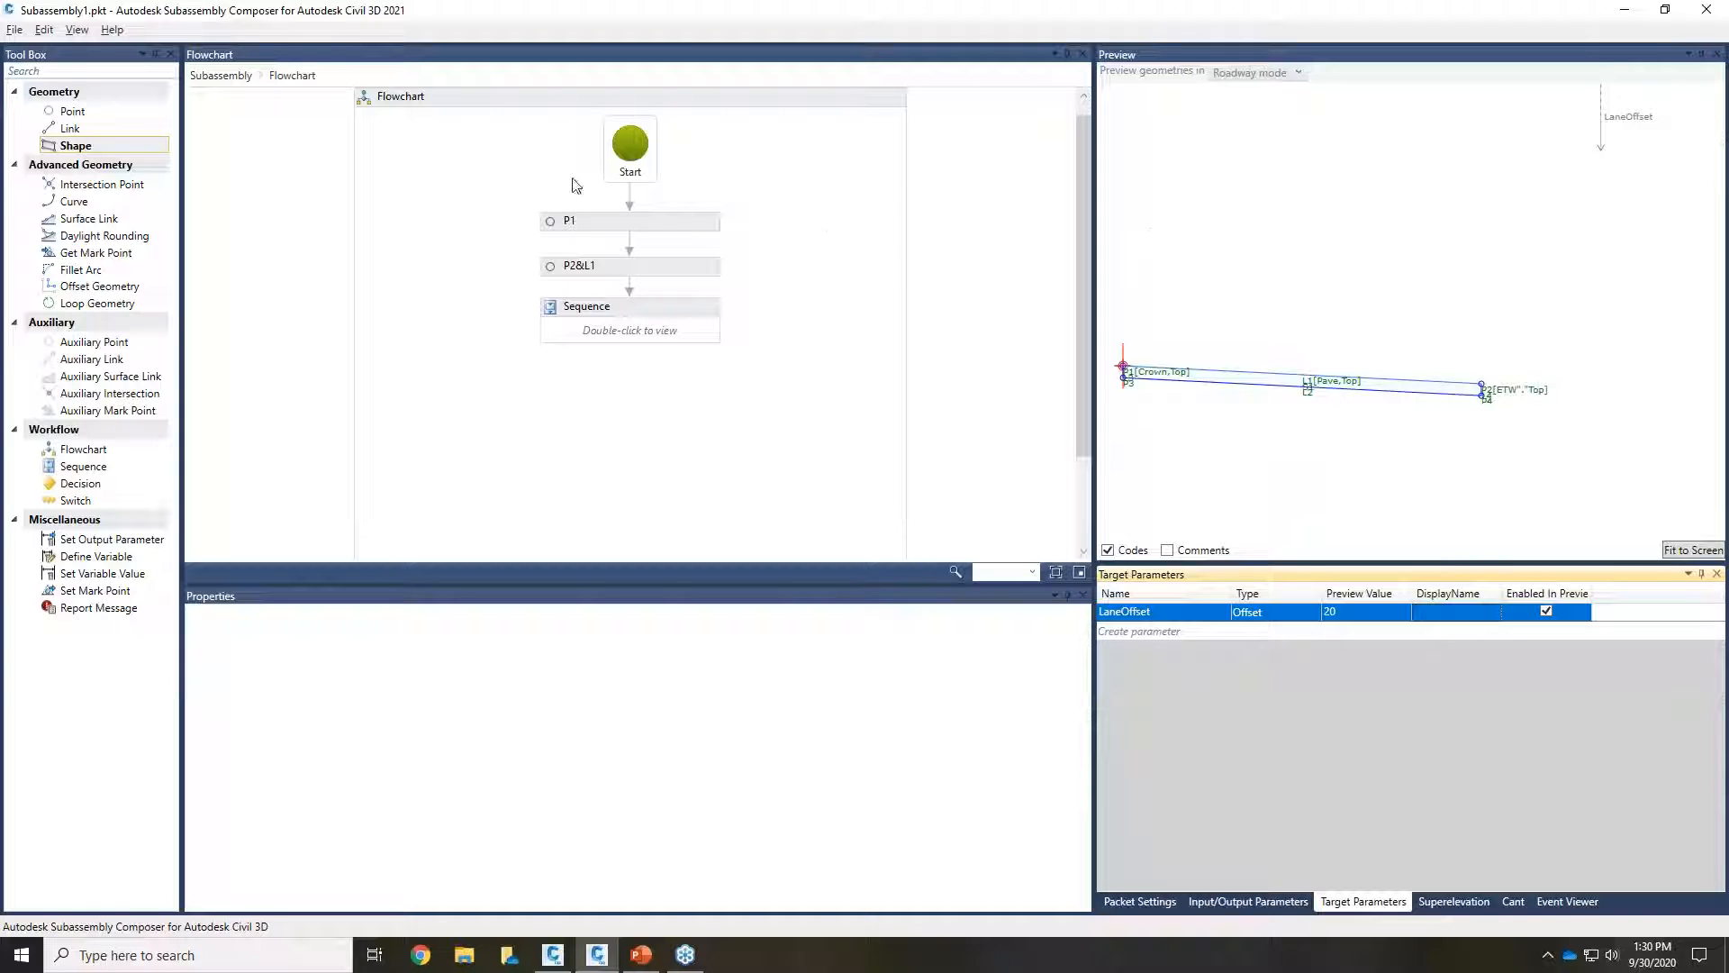
click(617, 270)
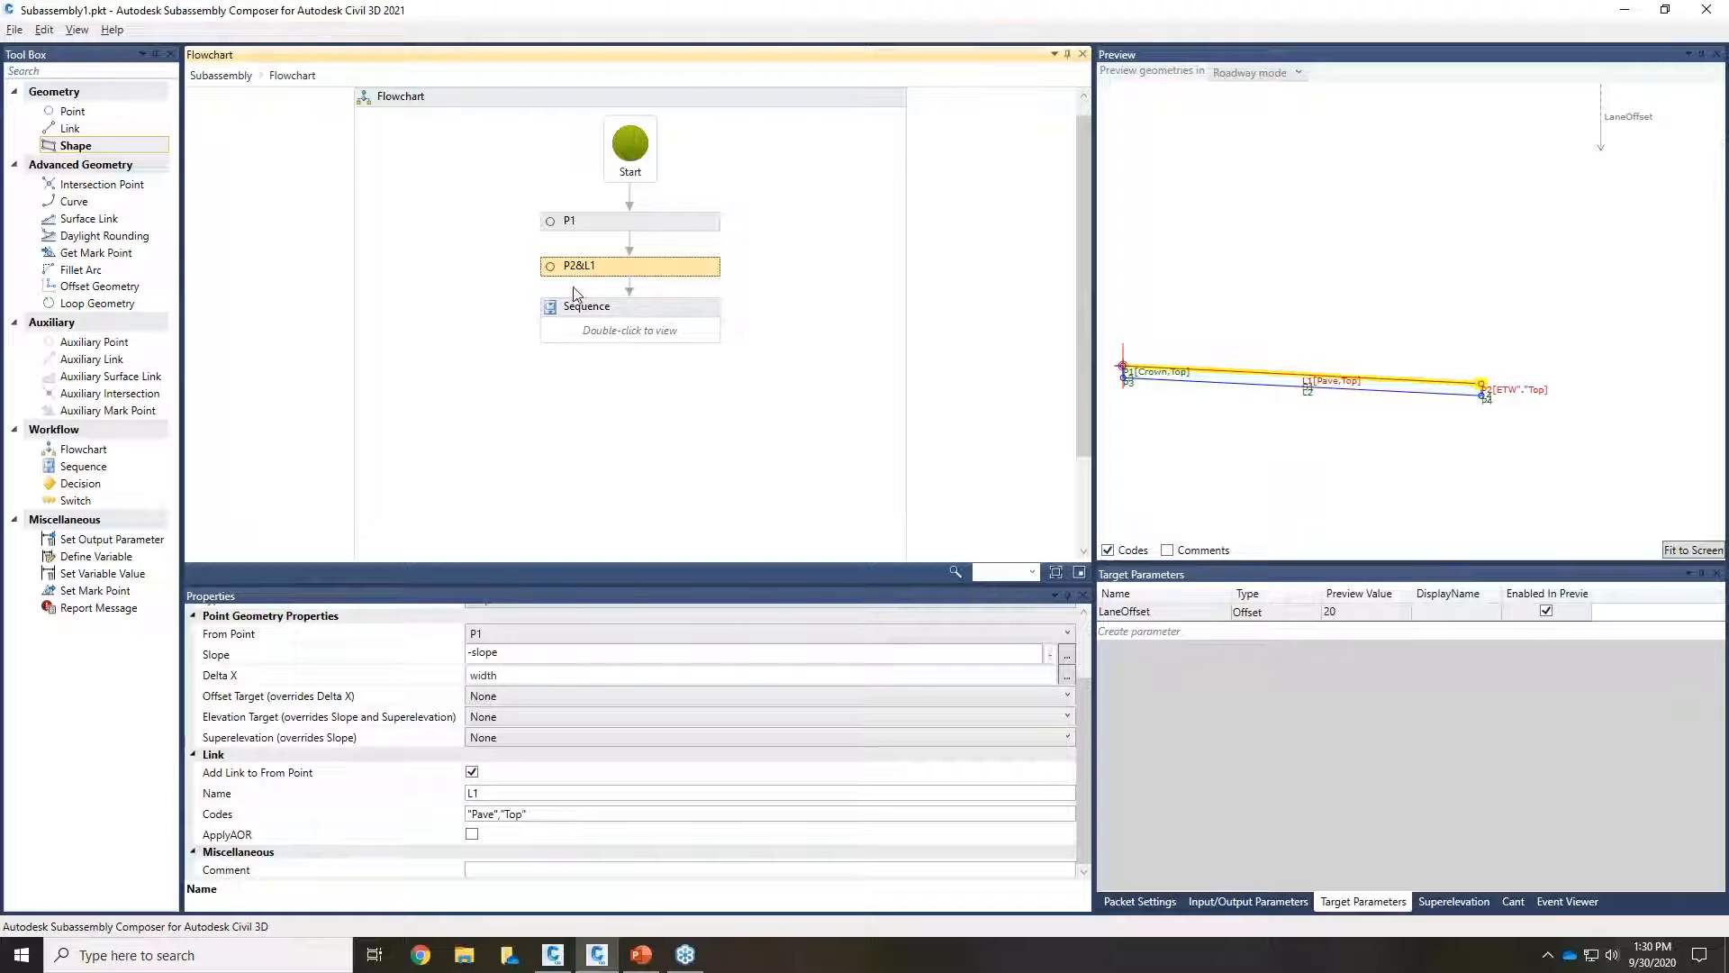
scroll(437, 653, up, 2)
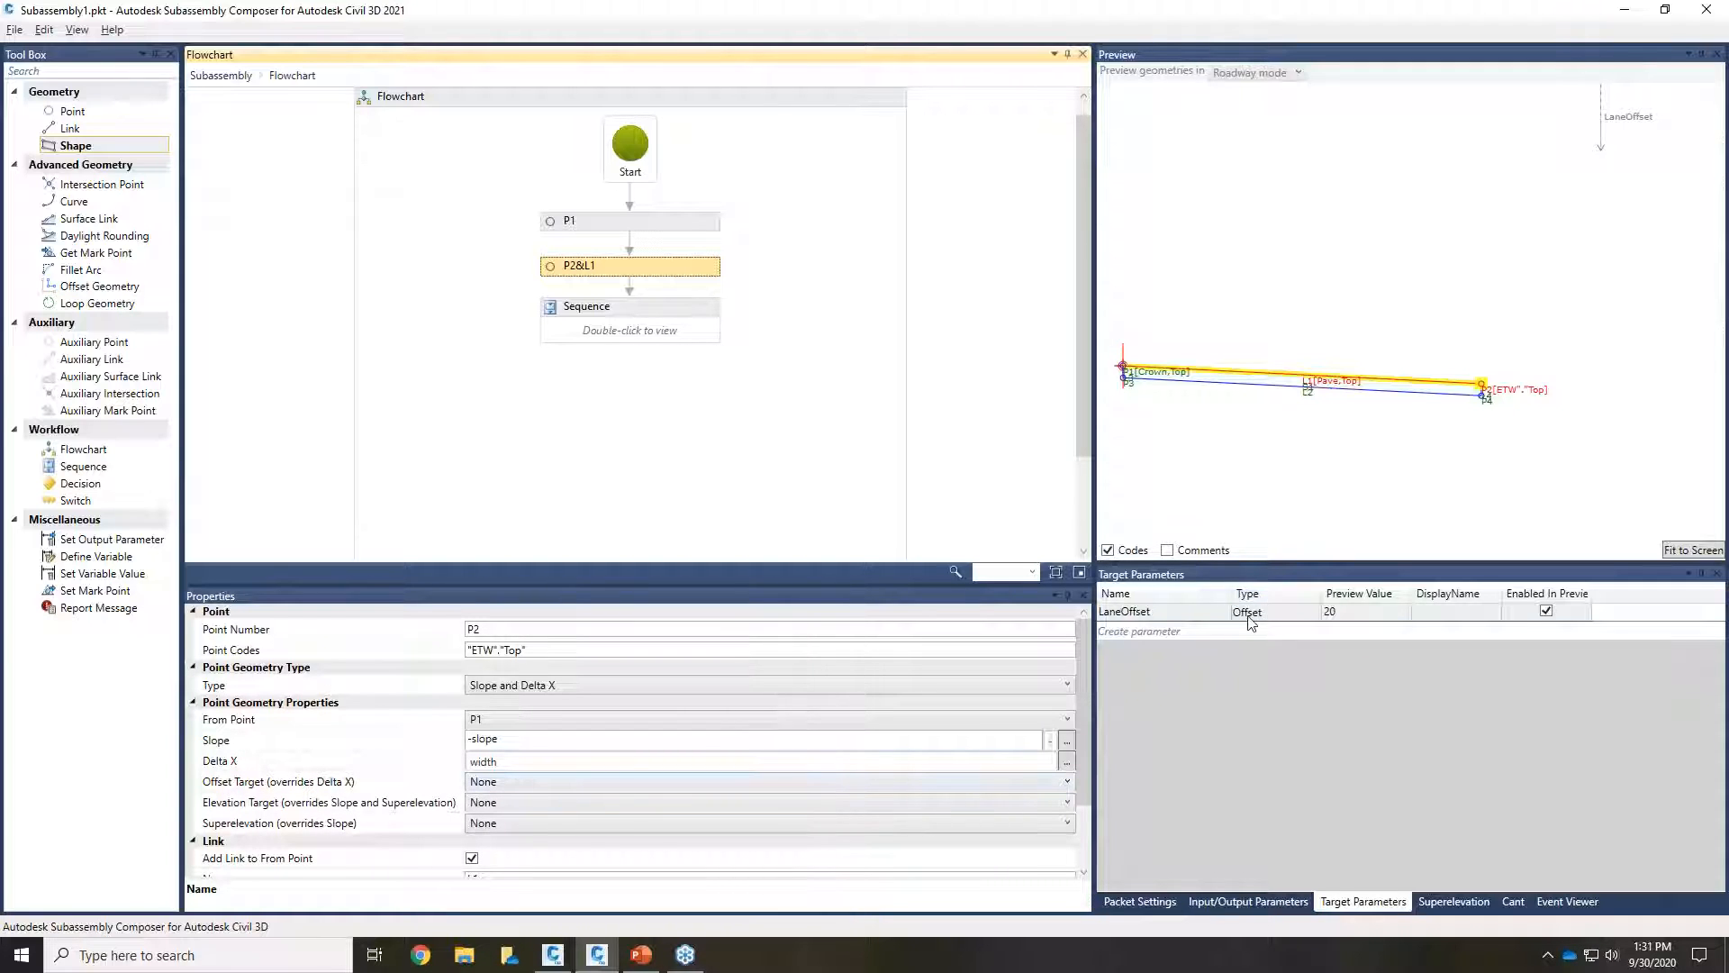
click(525, 783)
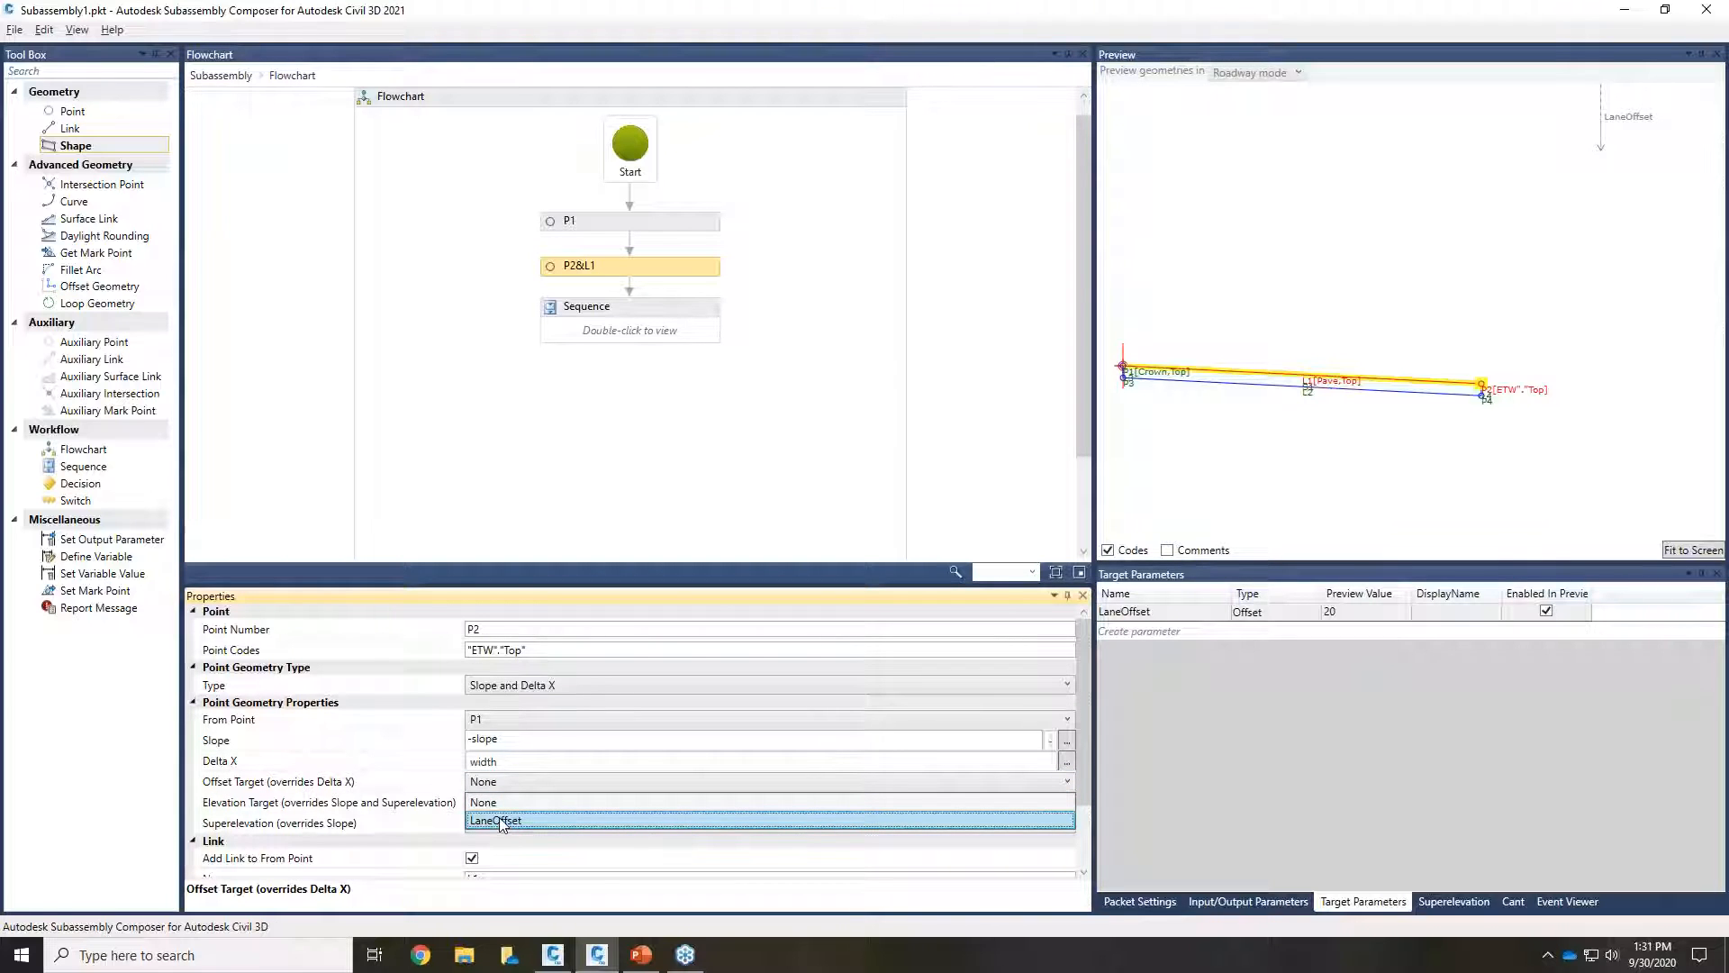
click(501, 821)
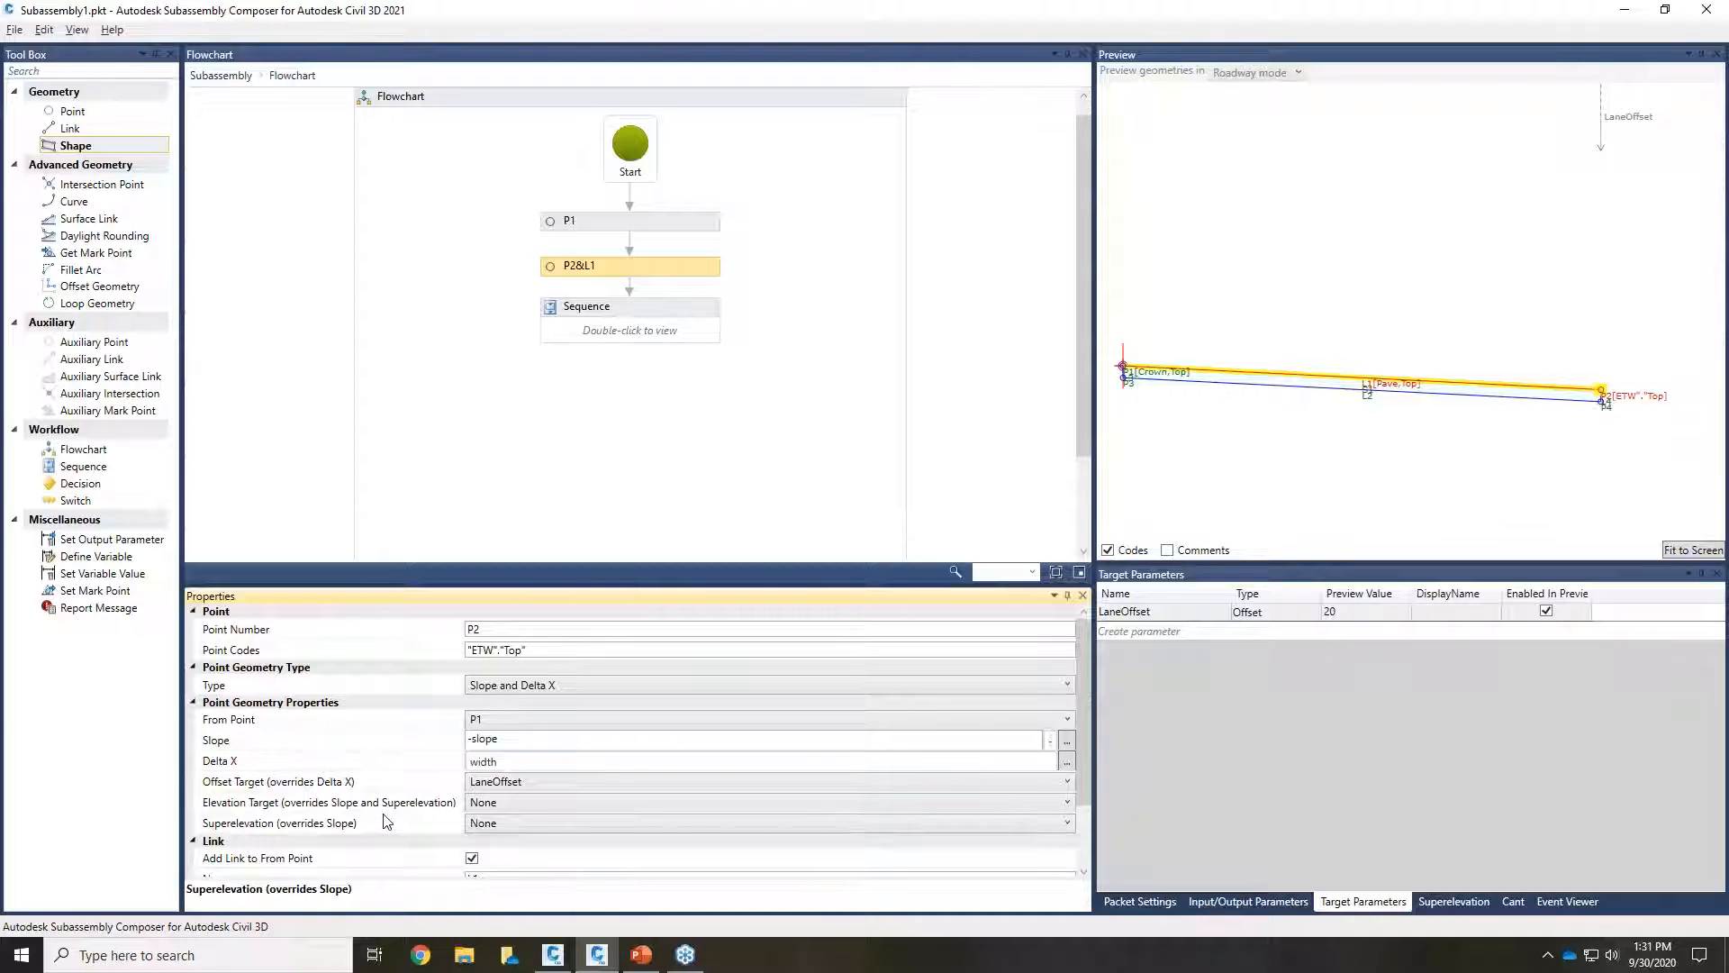
Step: Test the LaneOffset target in the preview by moving its marker inward to about 14.5, and further to about 11
scroll(371, 821, down, 1)
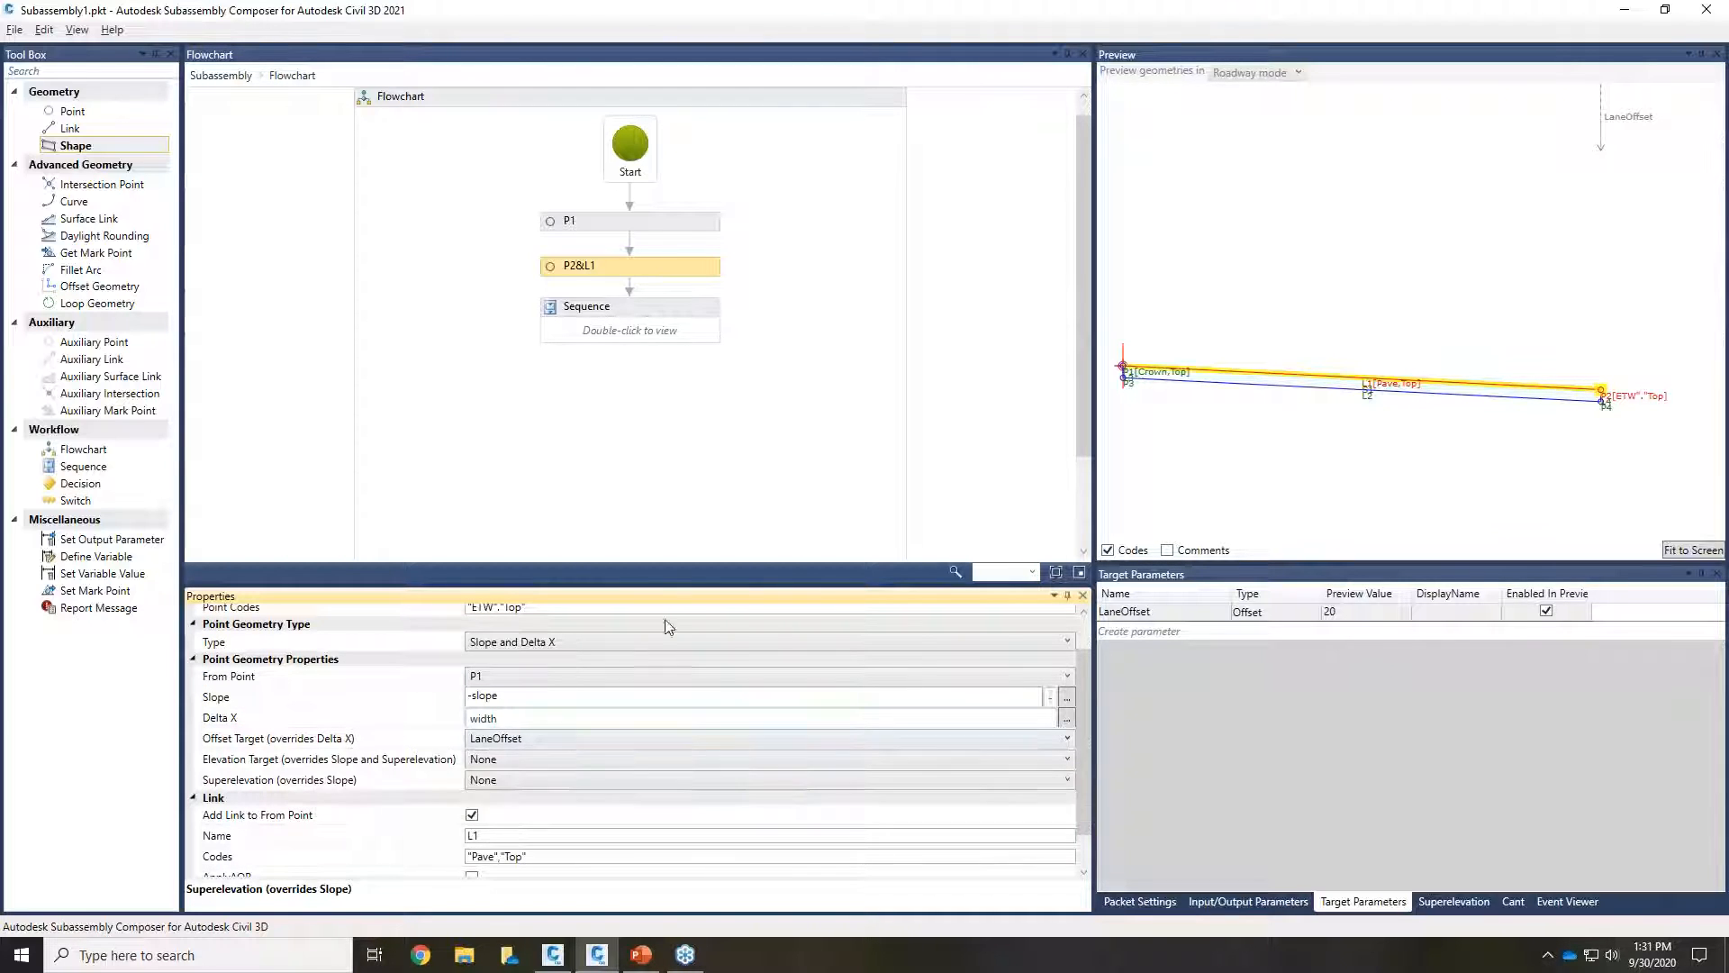
mouse_move(1647, 135)
mouse_down()
mouse_move(1491, 118)
mouse_move(1325, 142)
mouse_move(1631, 135)
mouse_move(1468, 139)
mouse_up()
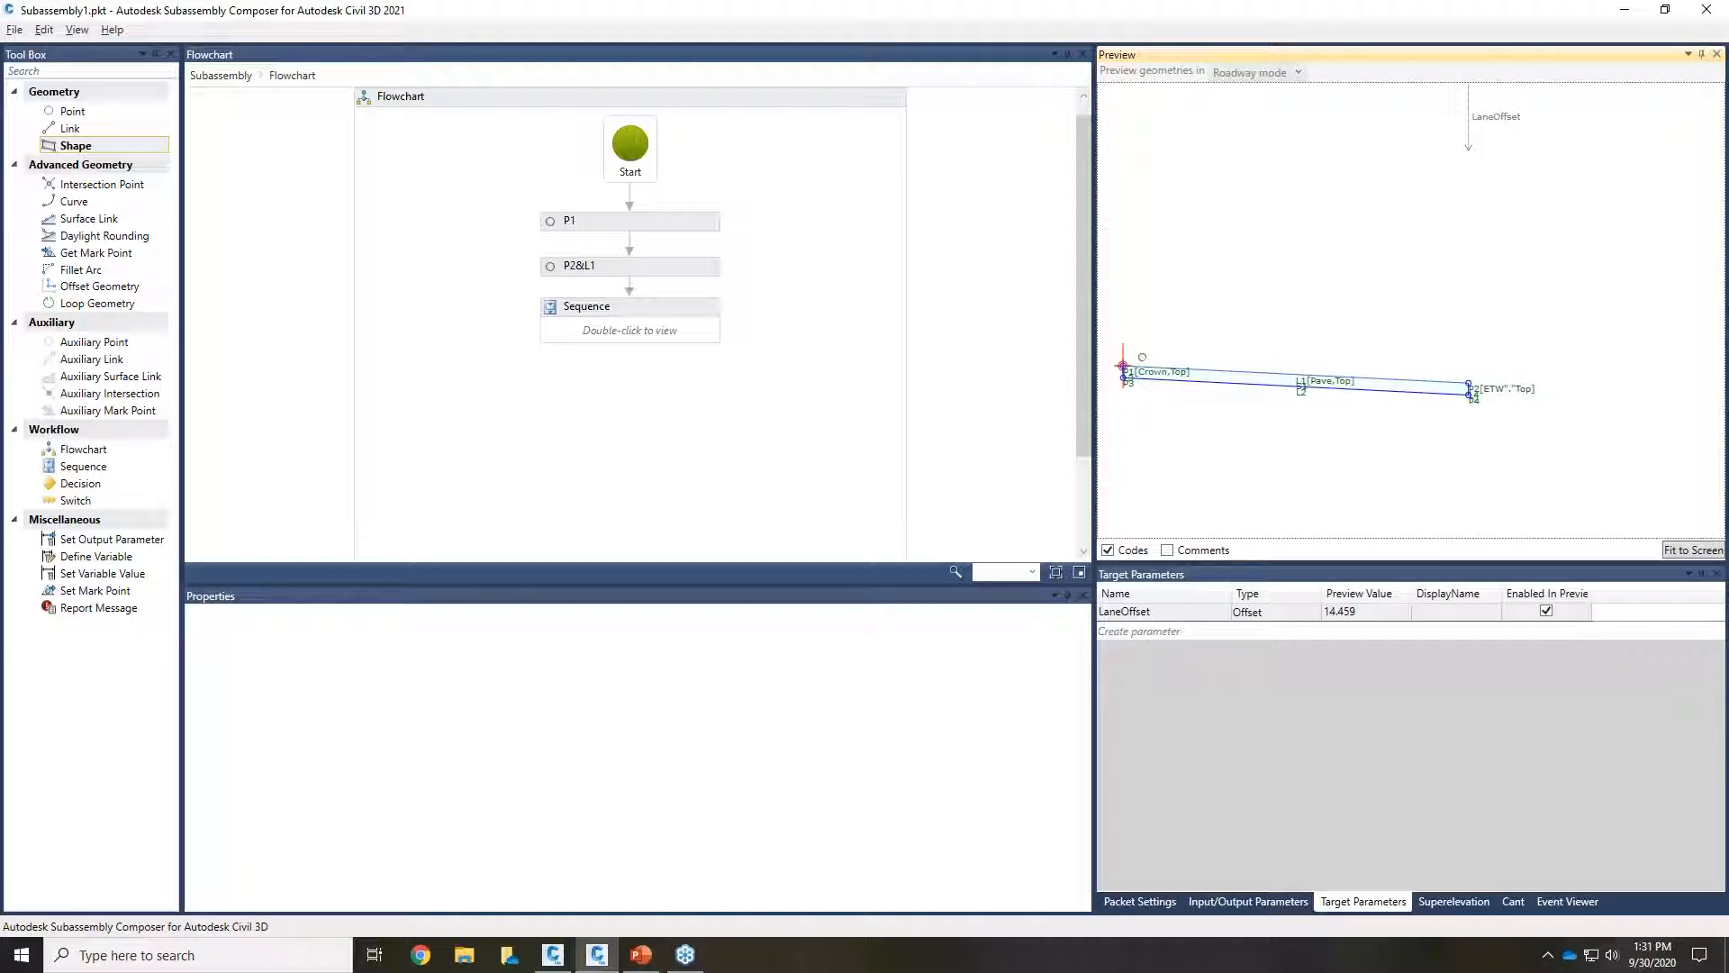
scroll(1142, 357, up, 1)
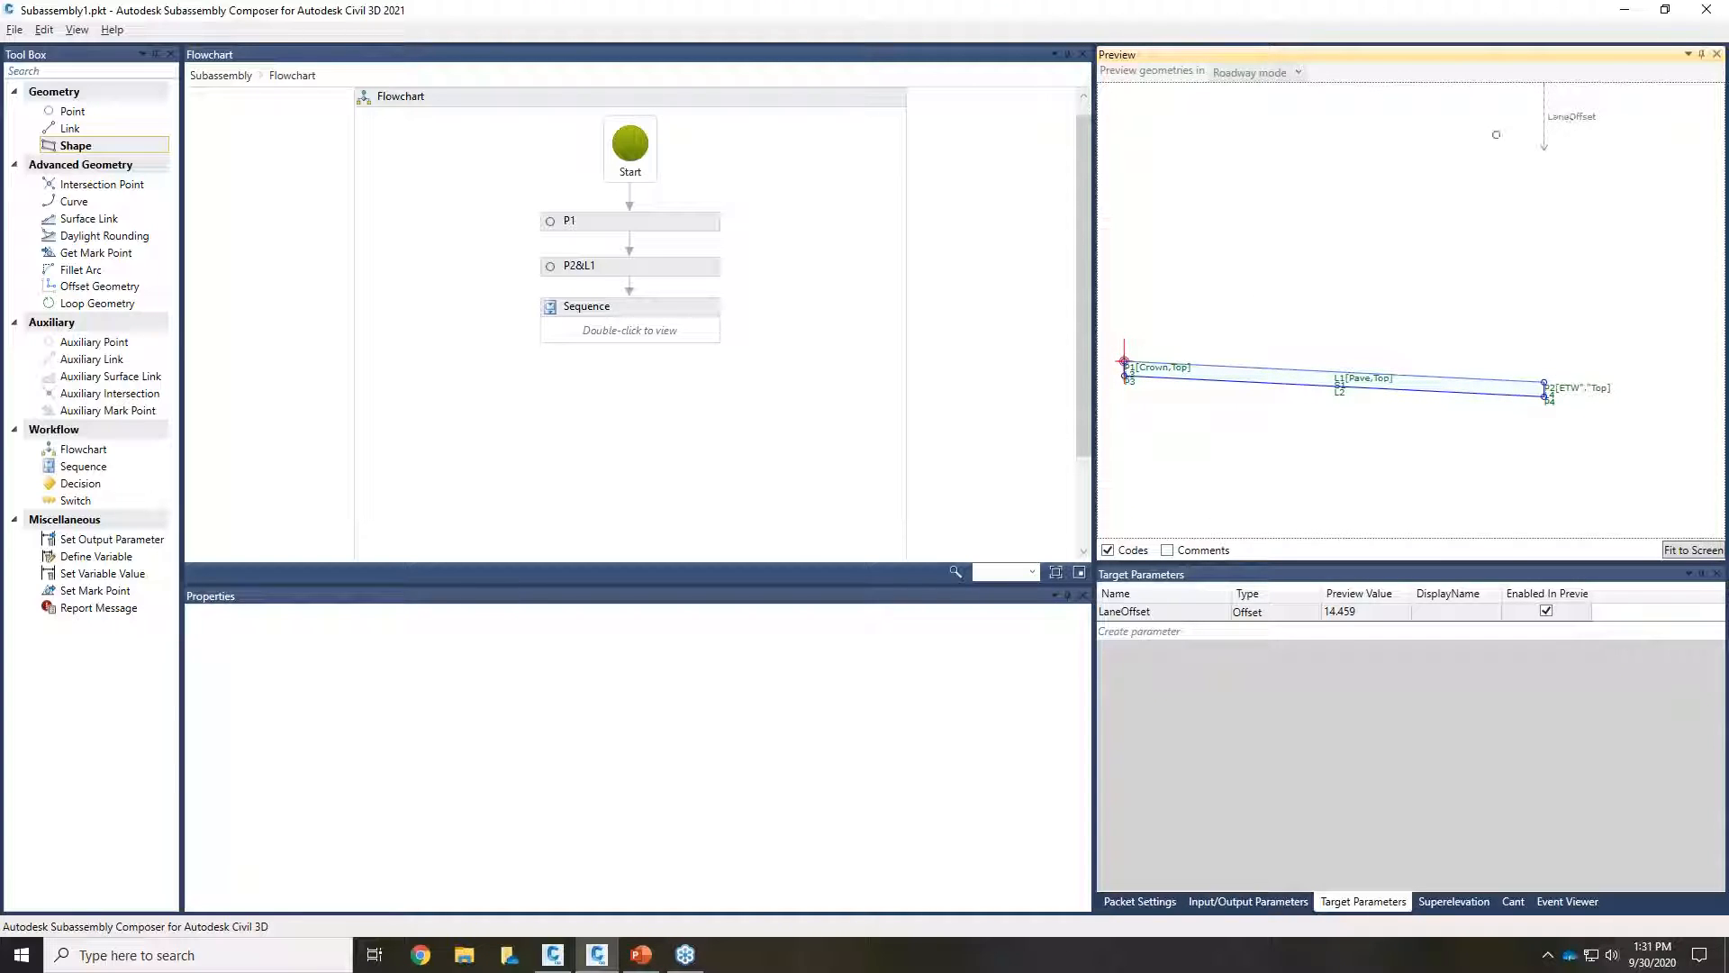
drag(1551, 118, 1445, 118)
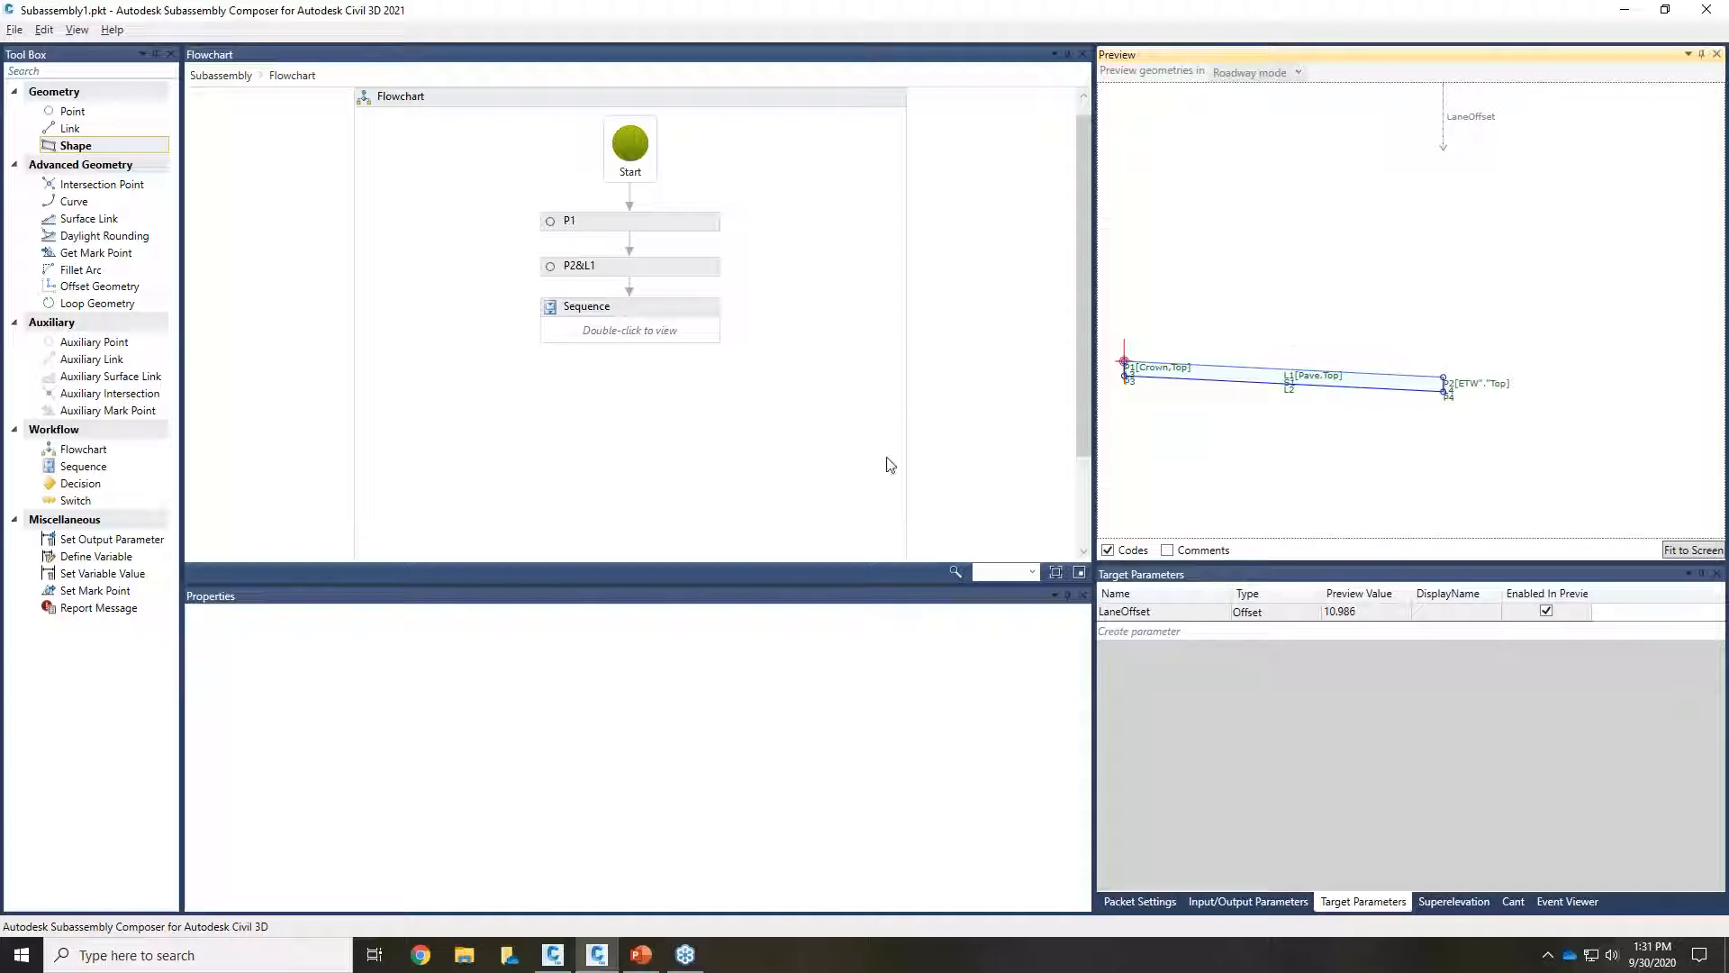
Step: Check the subassembly name in the packet settings and save the subassembly to the Desktop as customLane in PKT format
click(1140, 902)
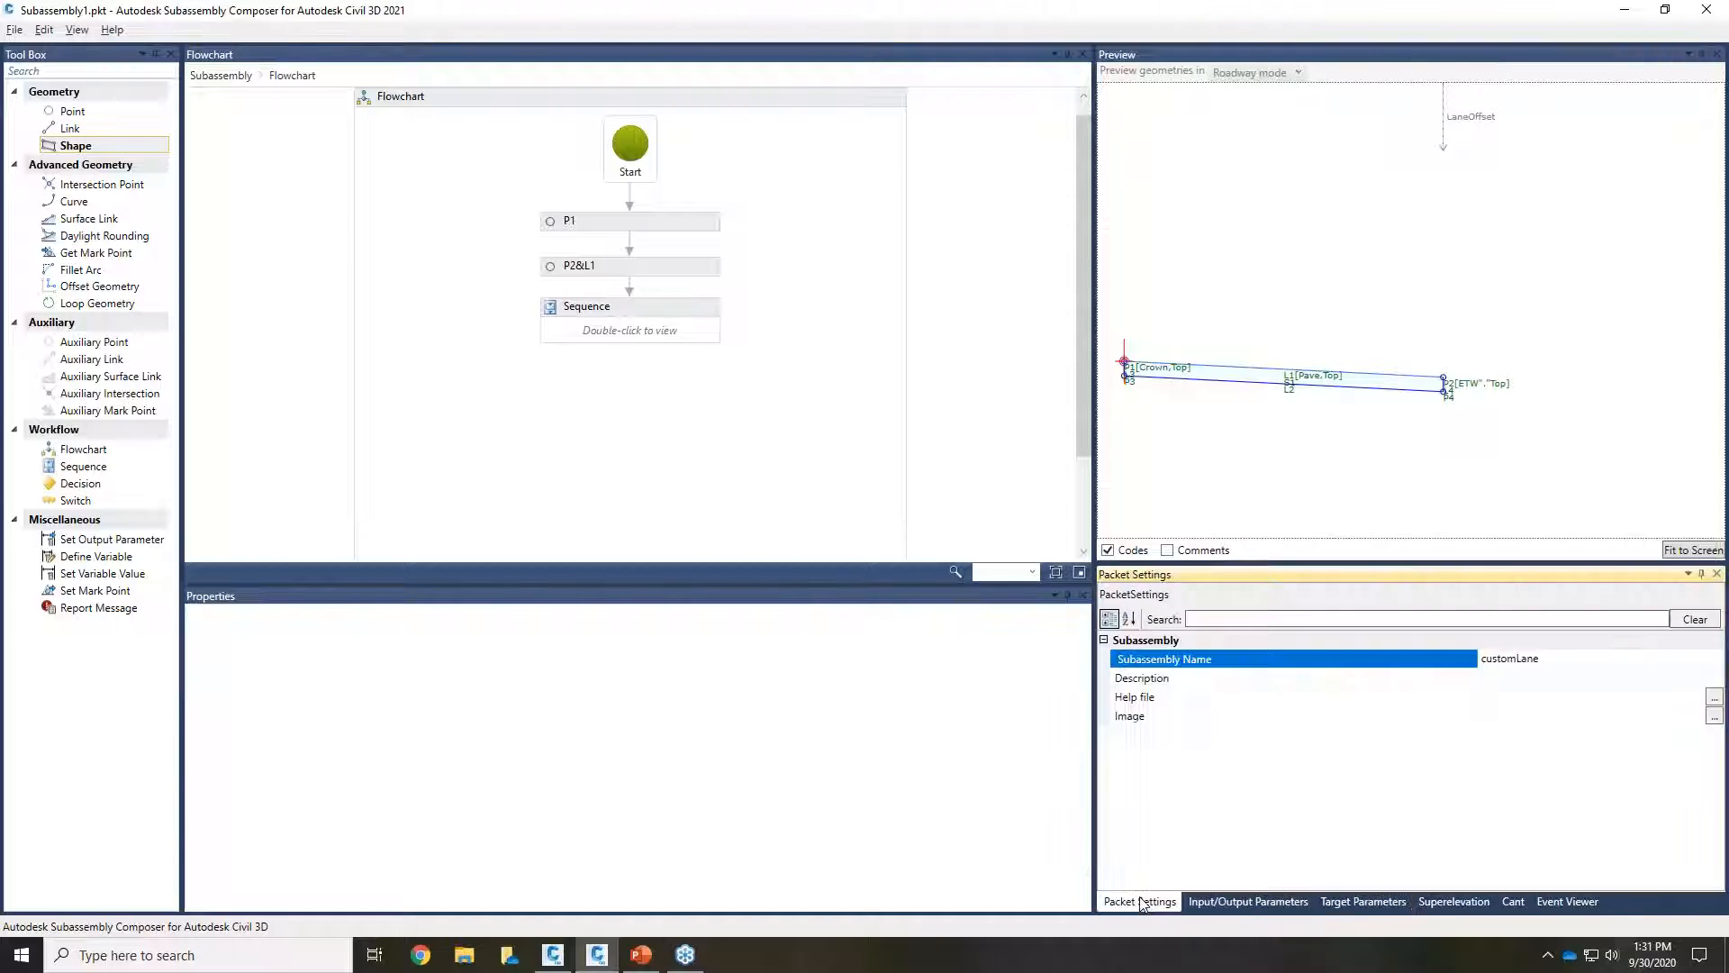
click(1568, 660)
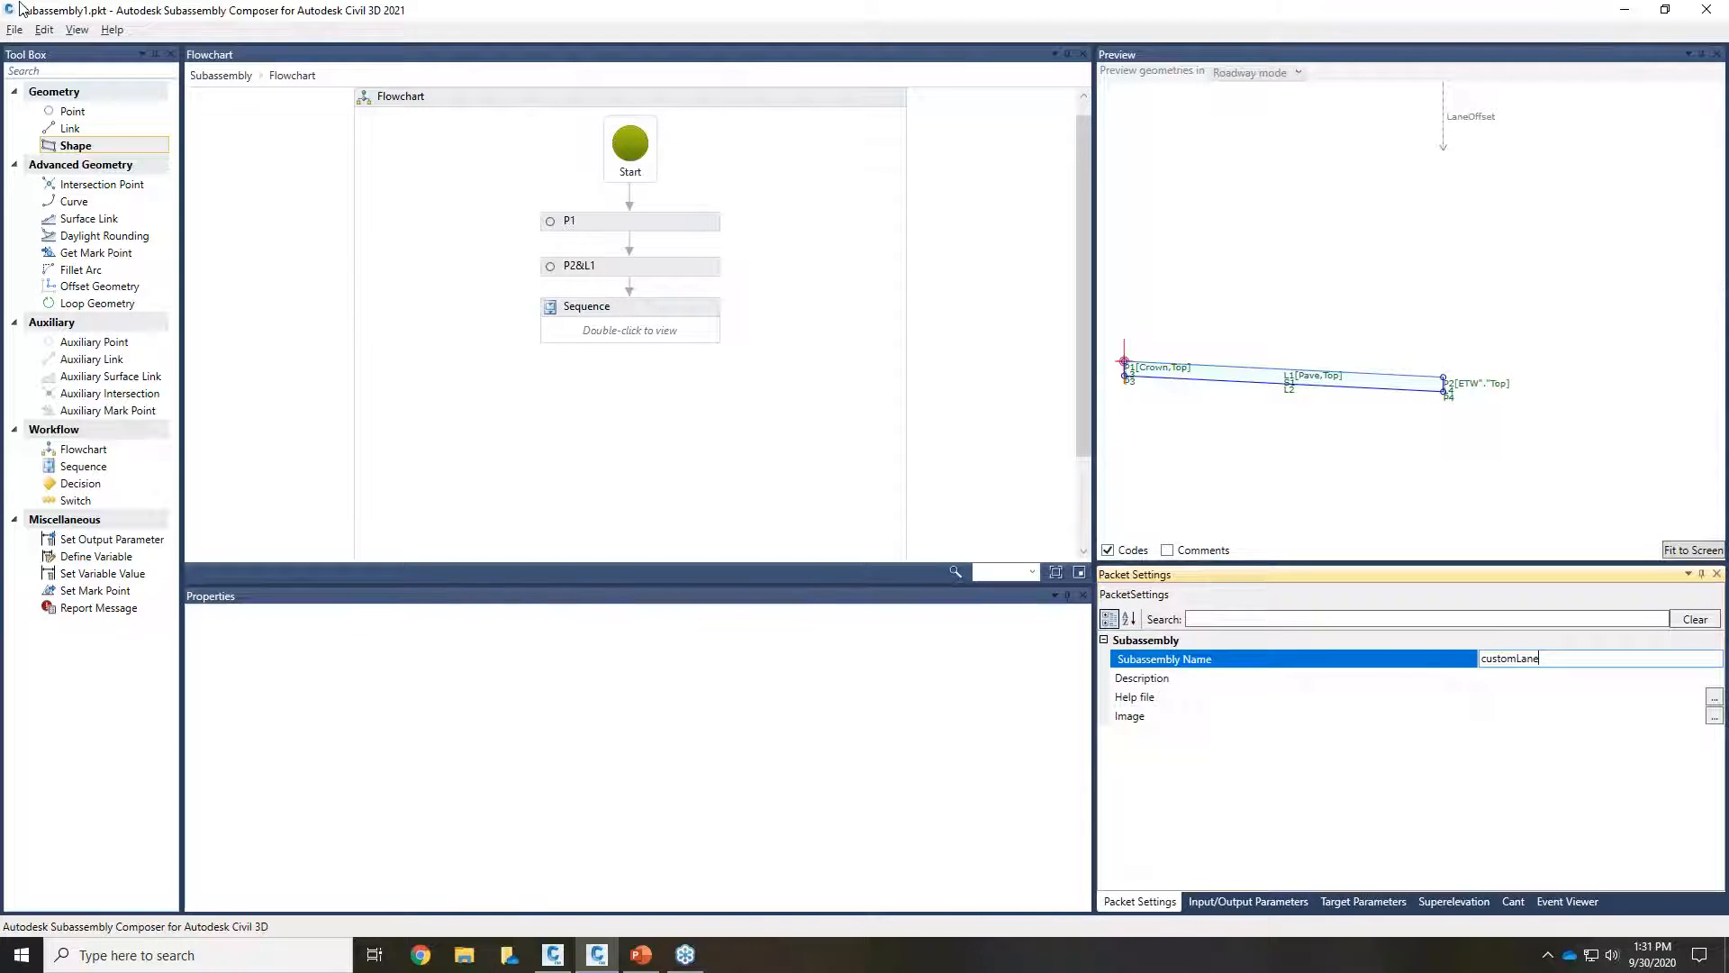
click(13, 30)
click(42, 90)
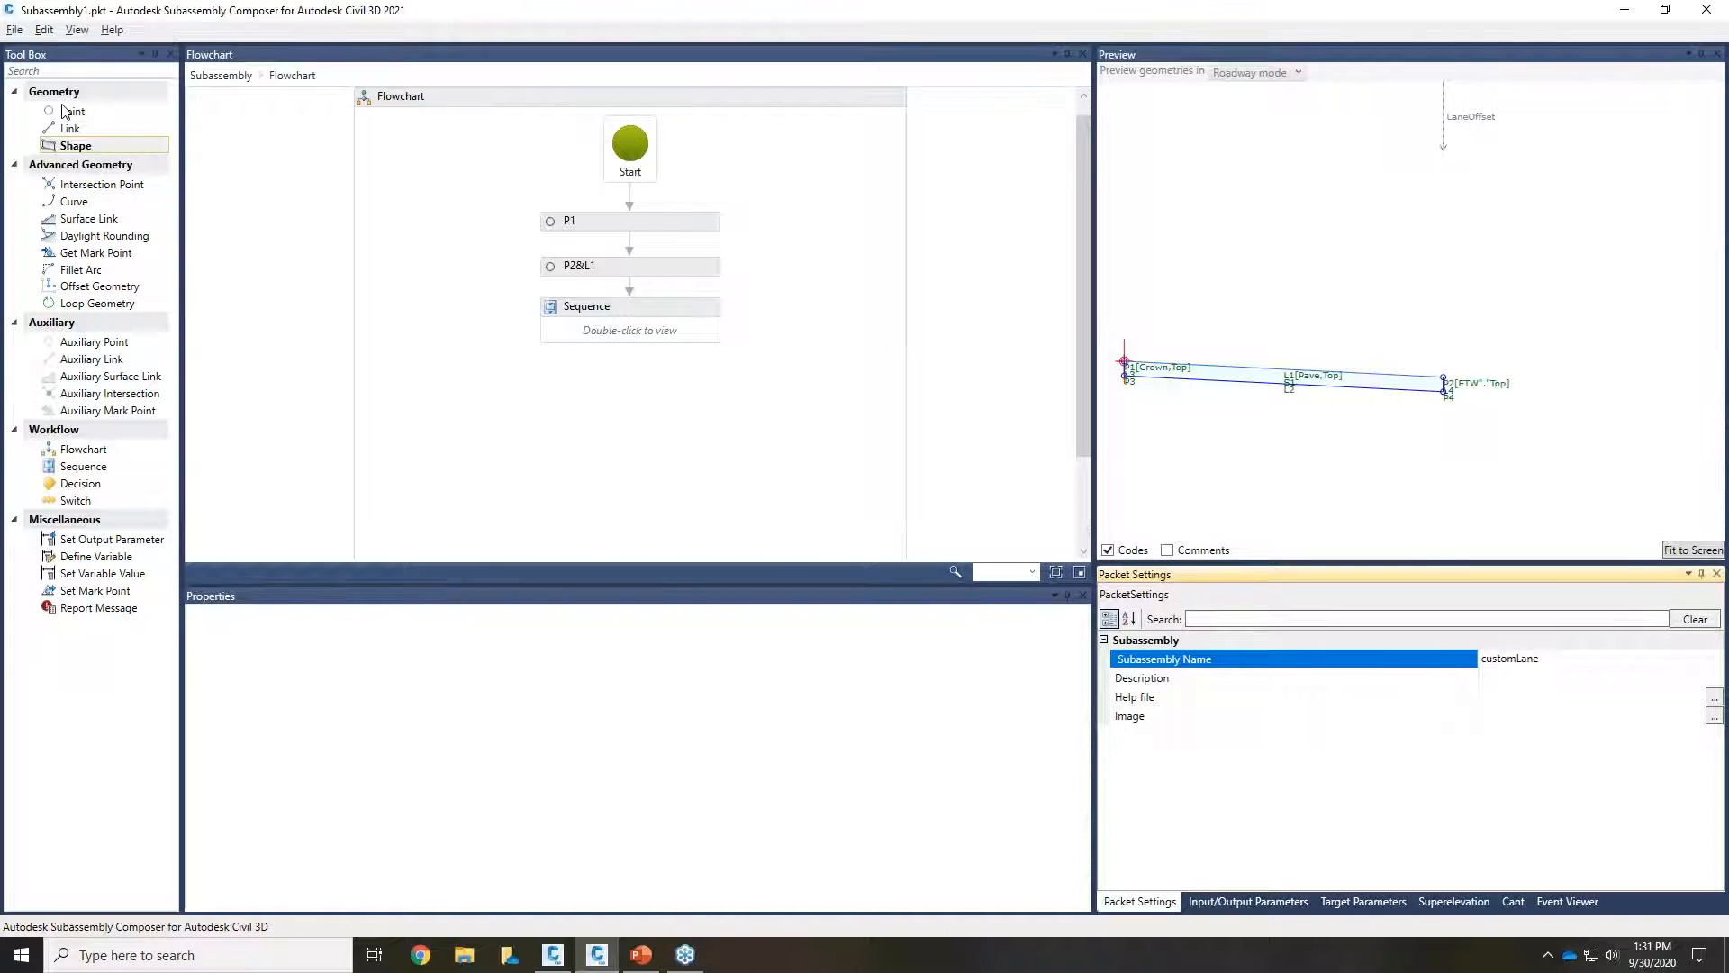
scroll(885, 414, up, 3)
scroll(884, 414, up, 1)
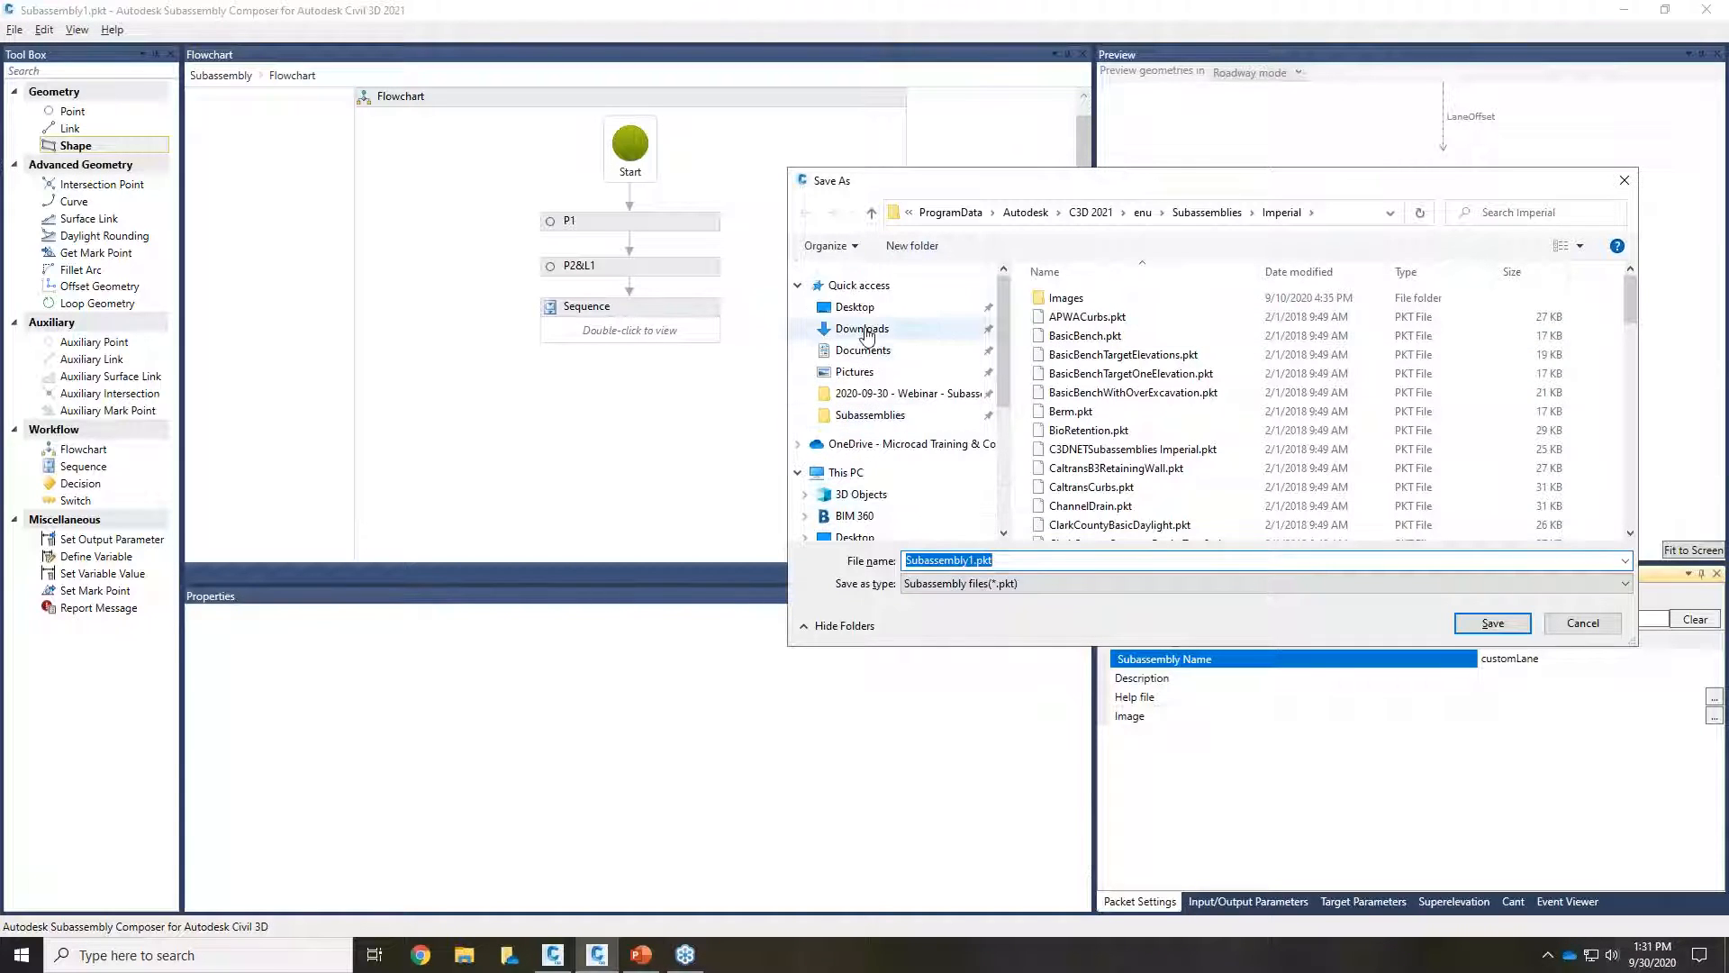
click(857, 307)
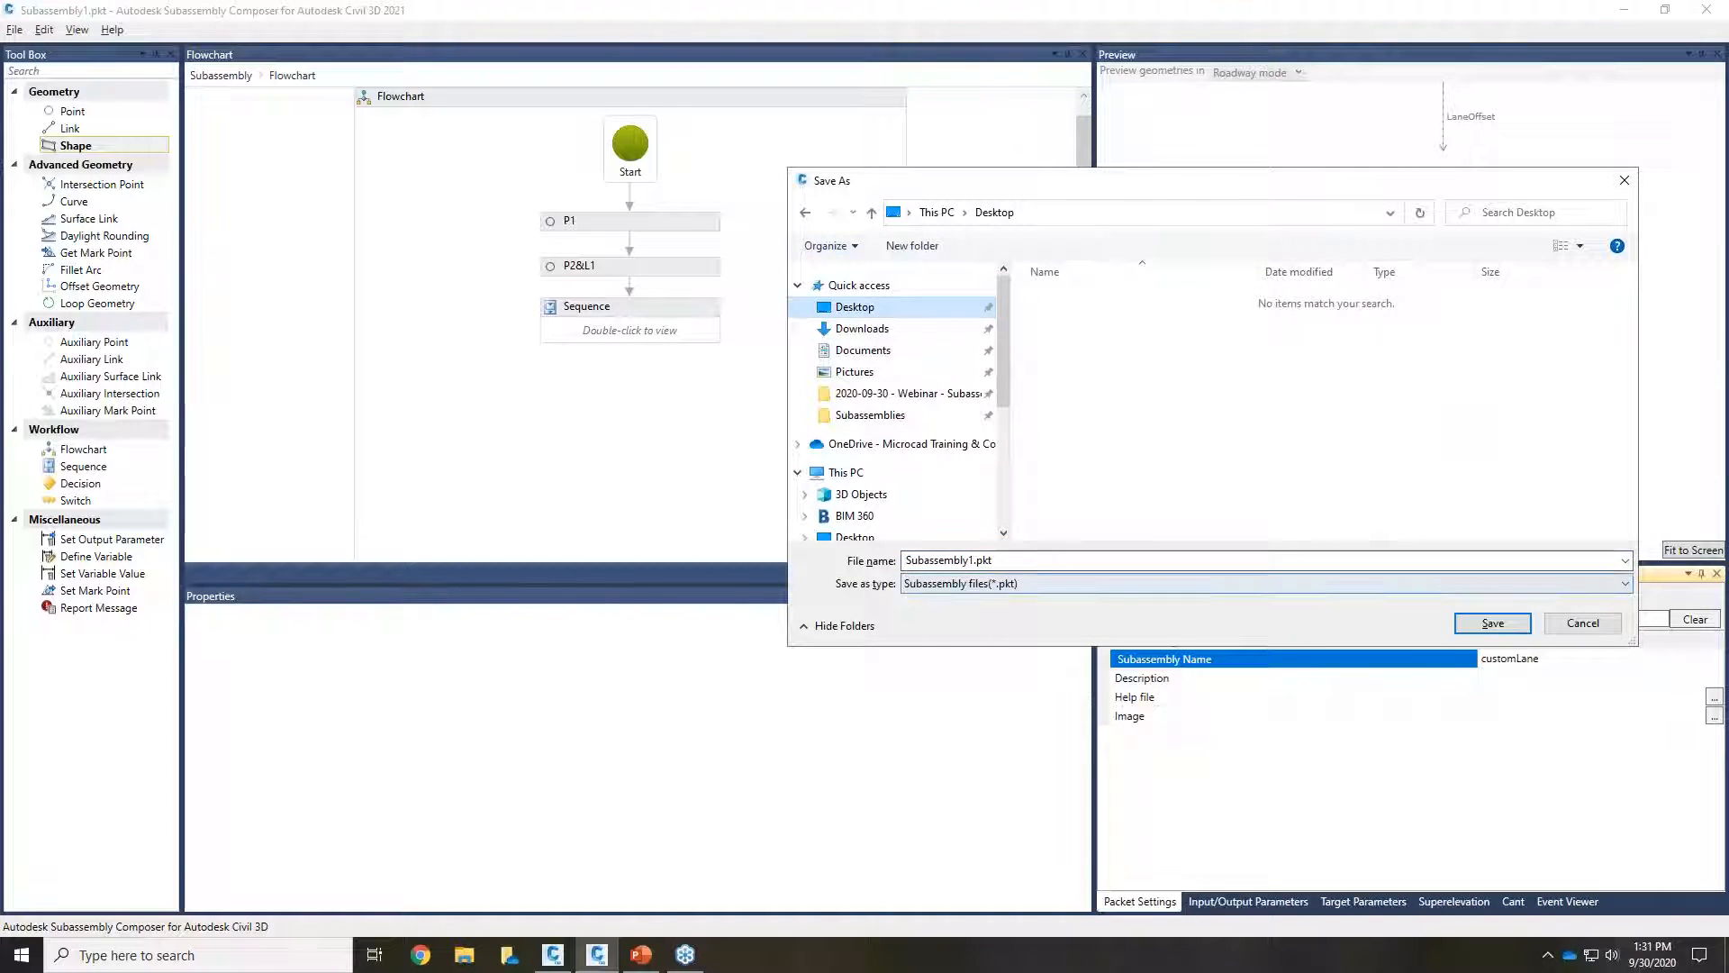
drag(1076, 169, 878, 145)
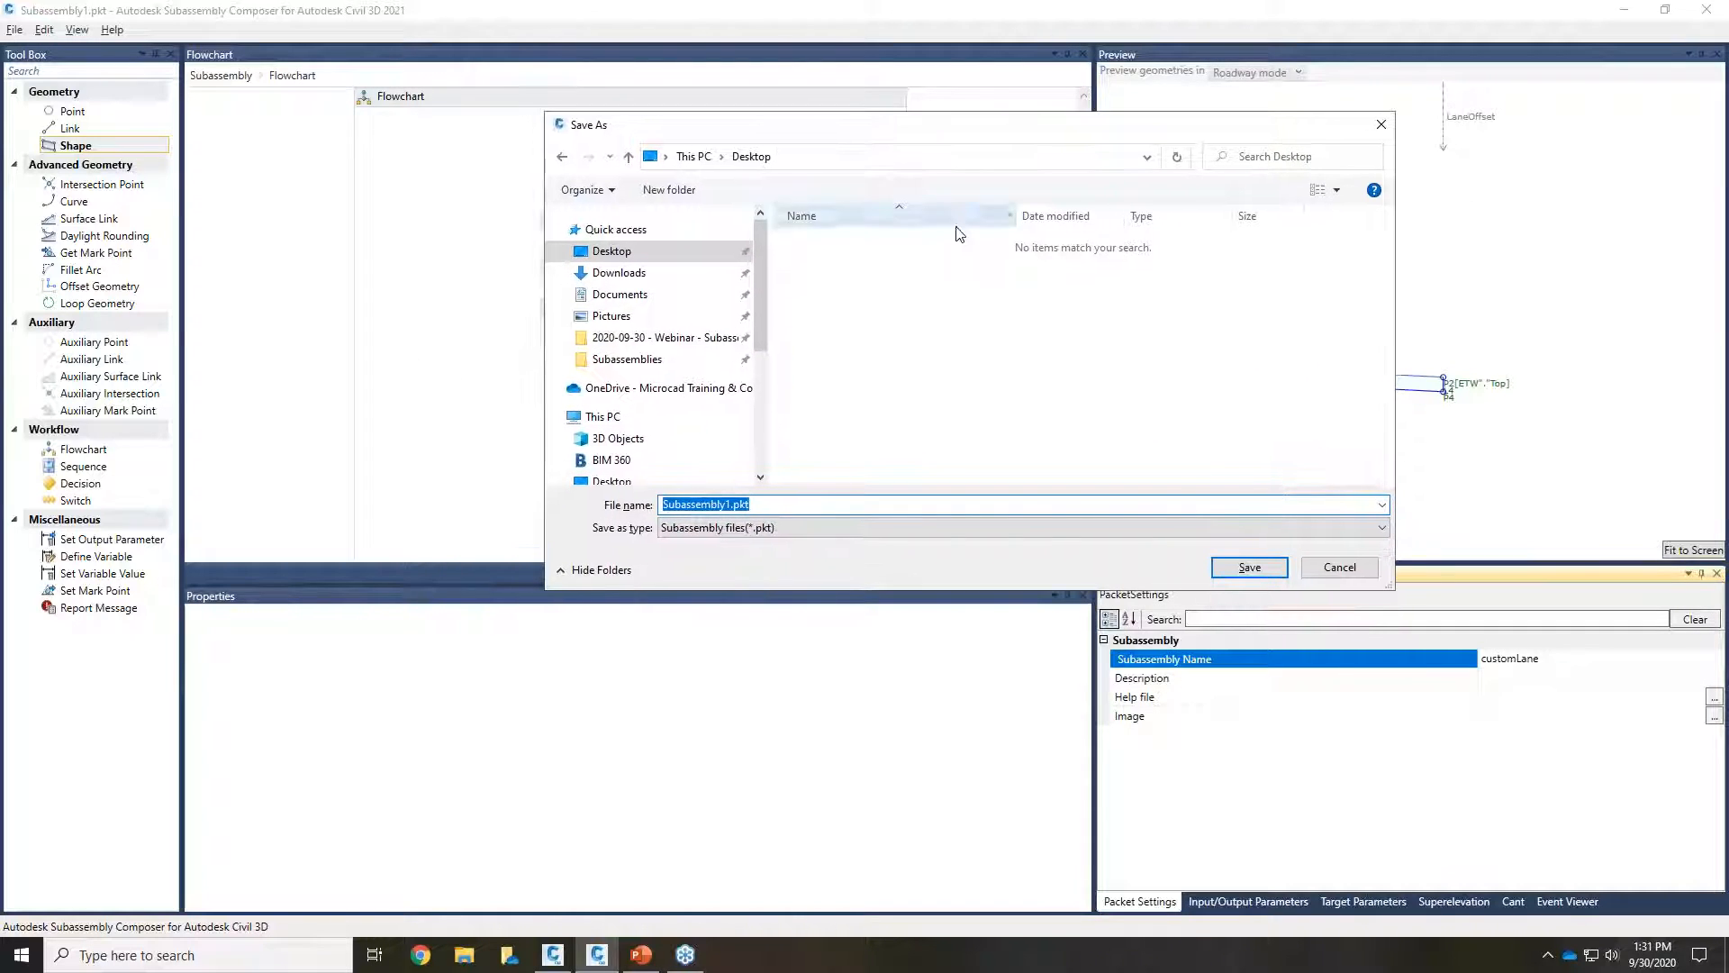
text(cust)
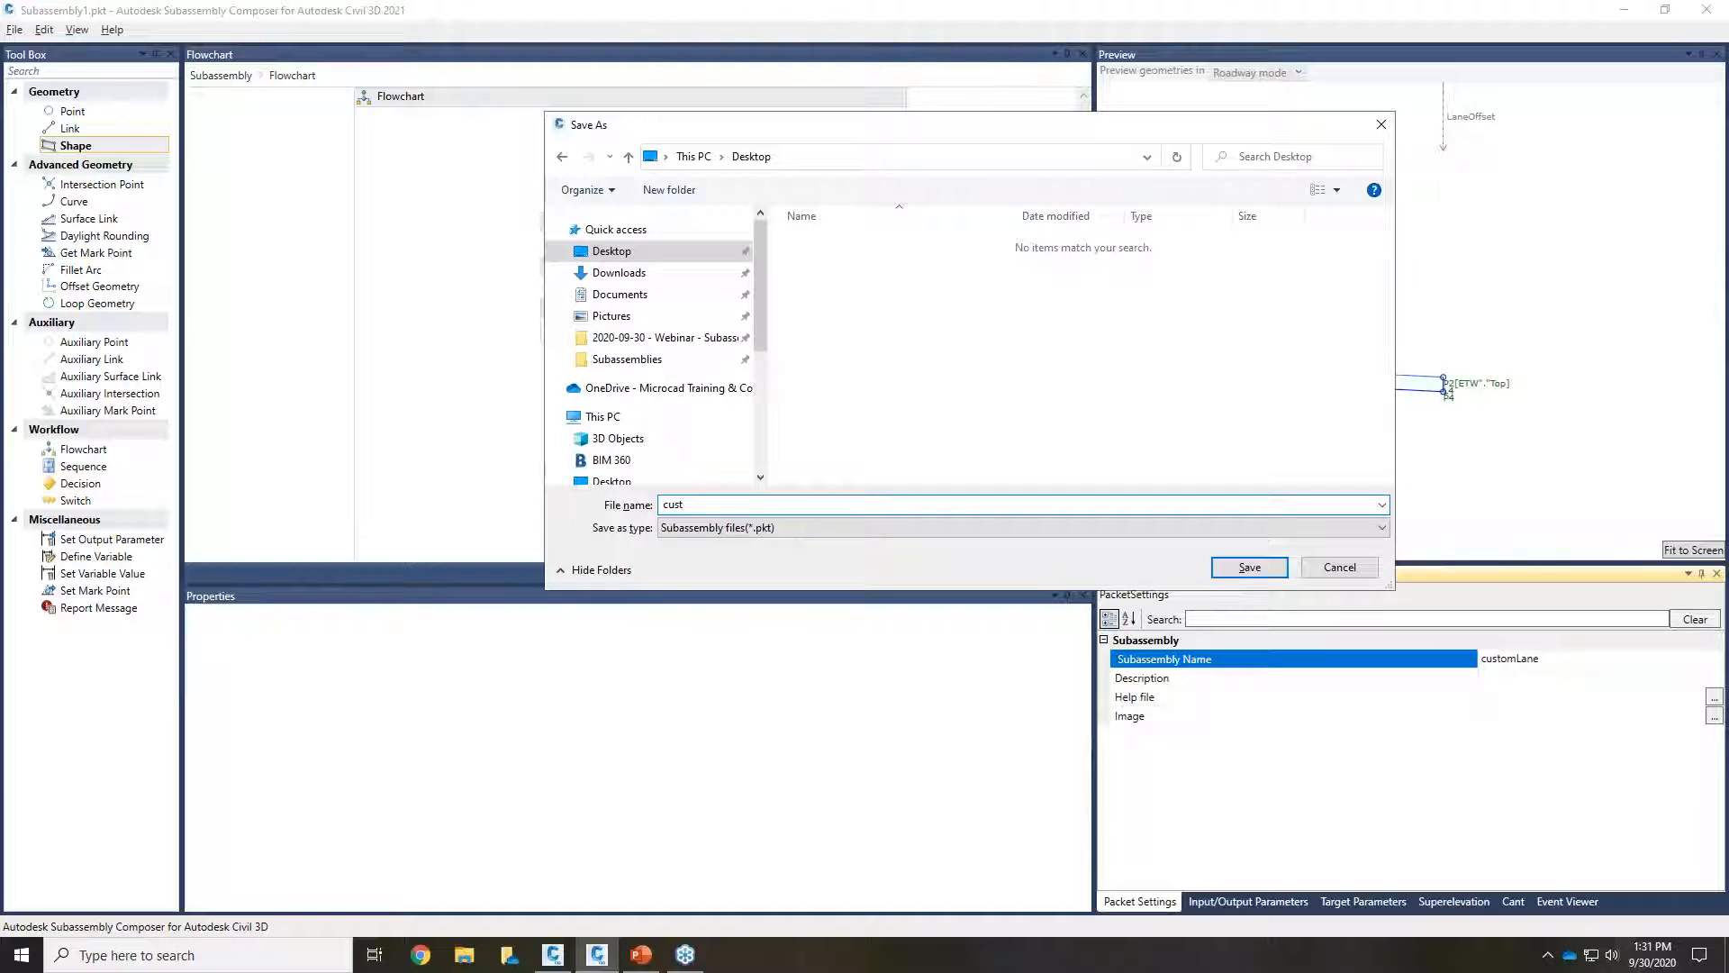
text(omLane)
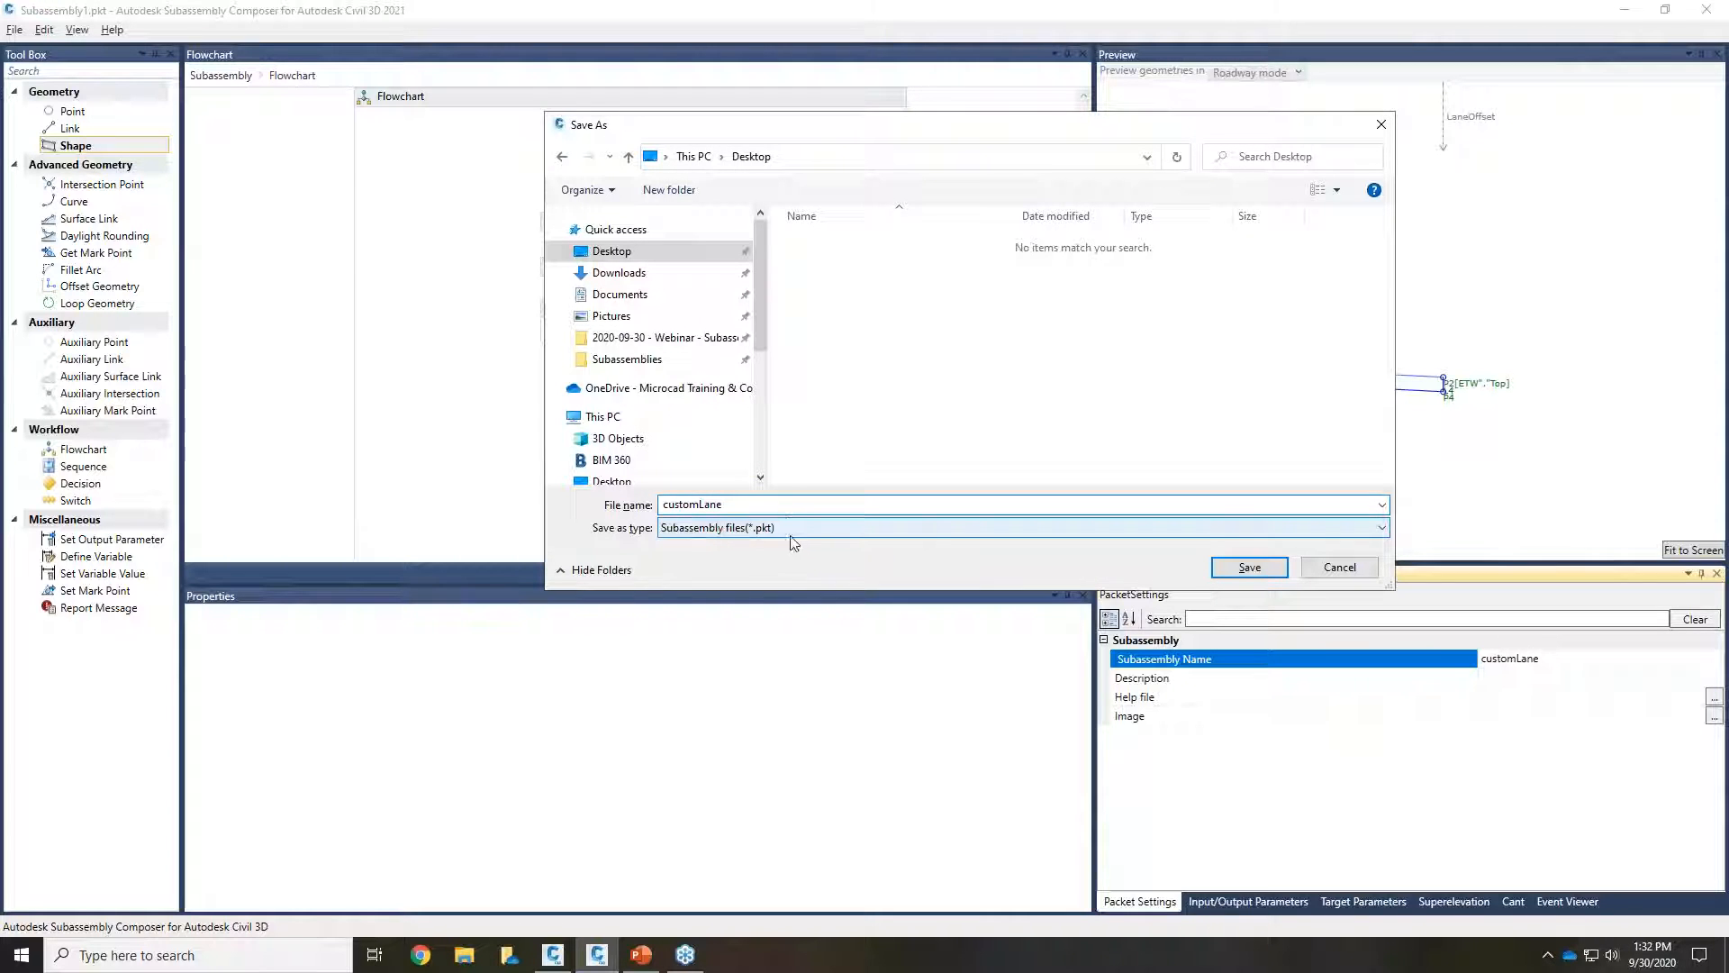
click(1254, 571)
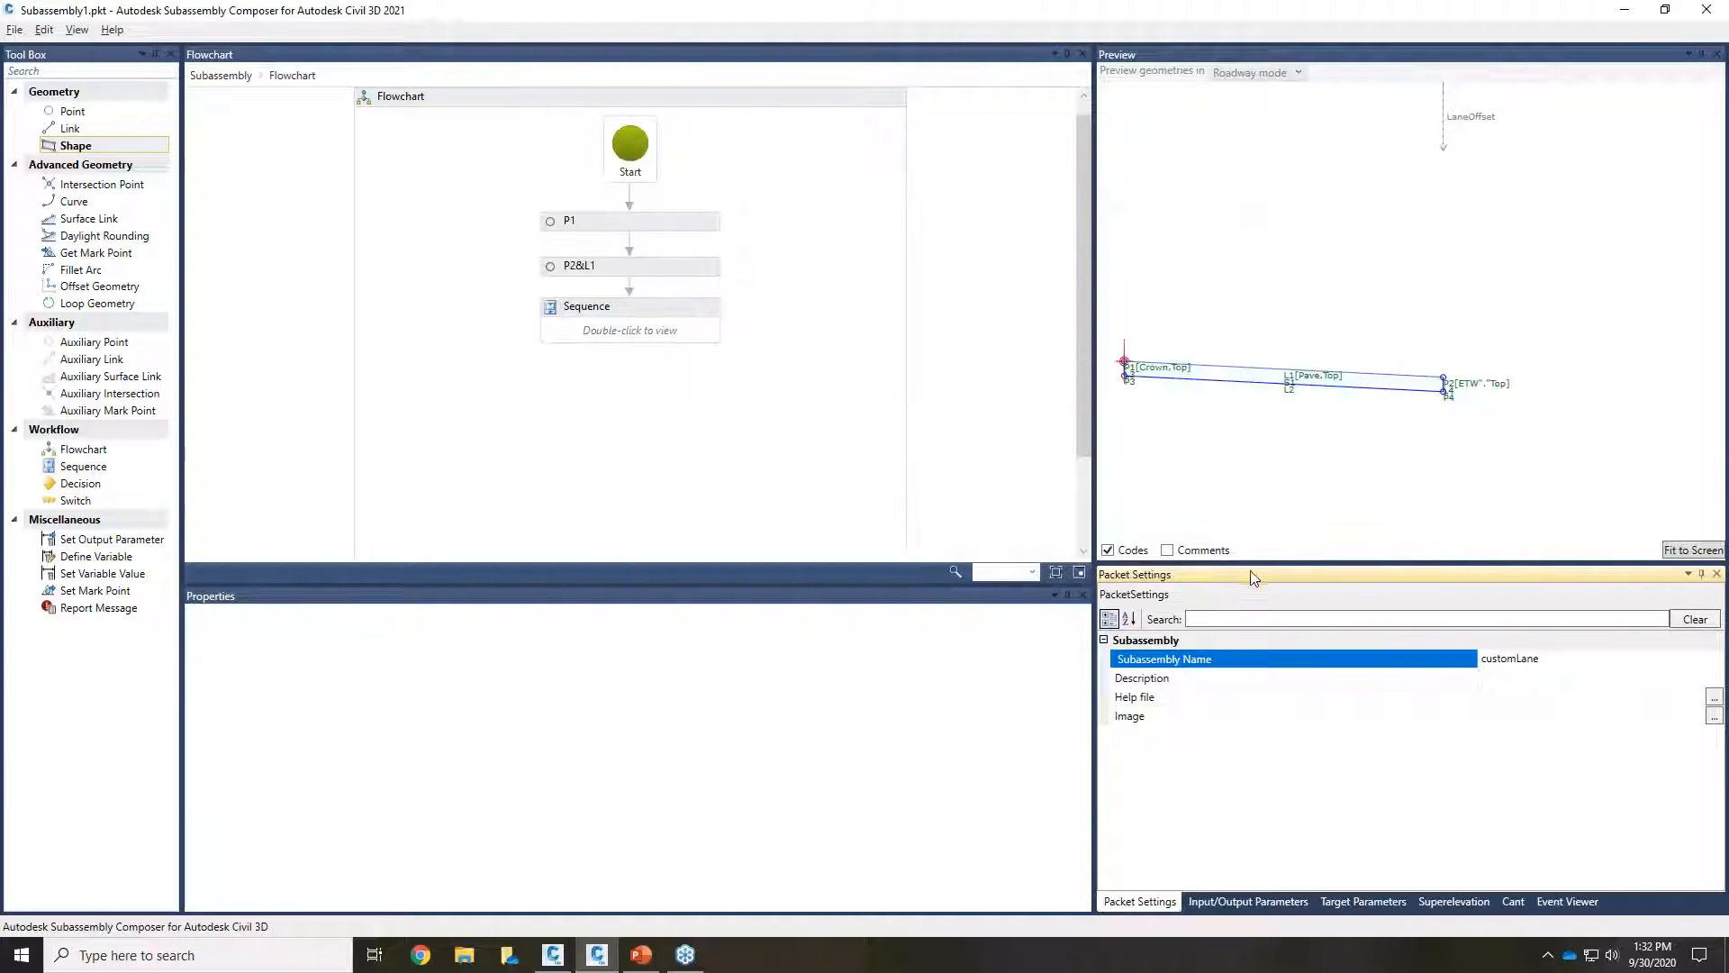
Step: Switch to the H3 - Start drawing in Civil 3D and display the tool palettes
click(1625, 10)
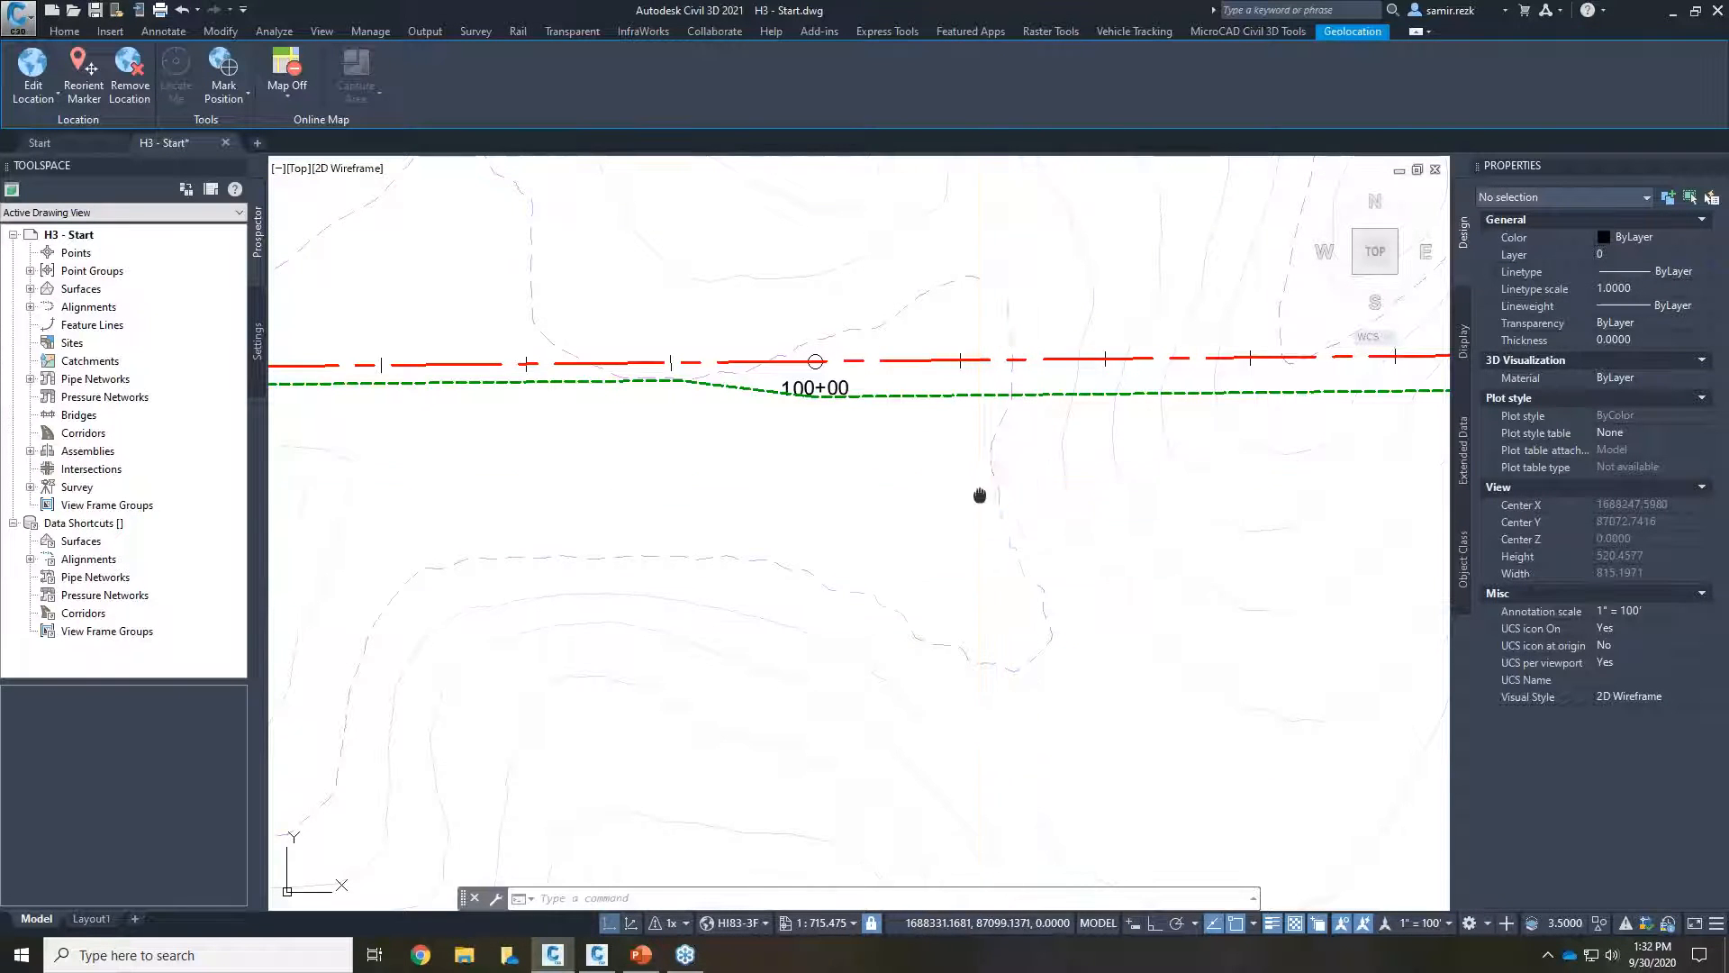
middle_drag(984, 490, 925, 512)
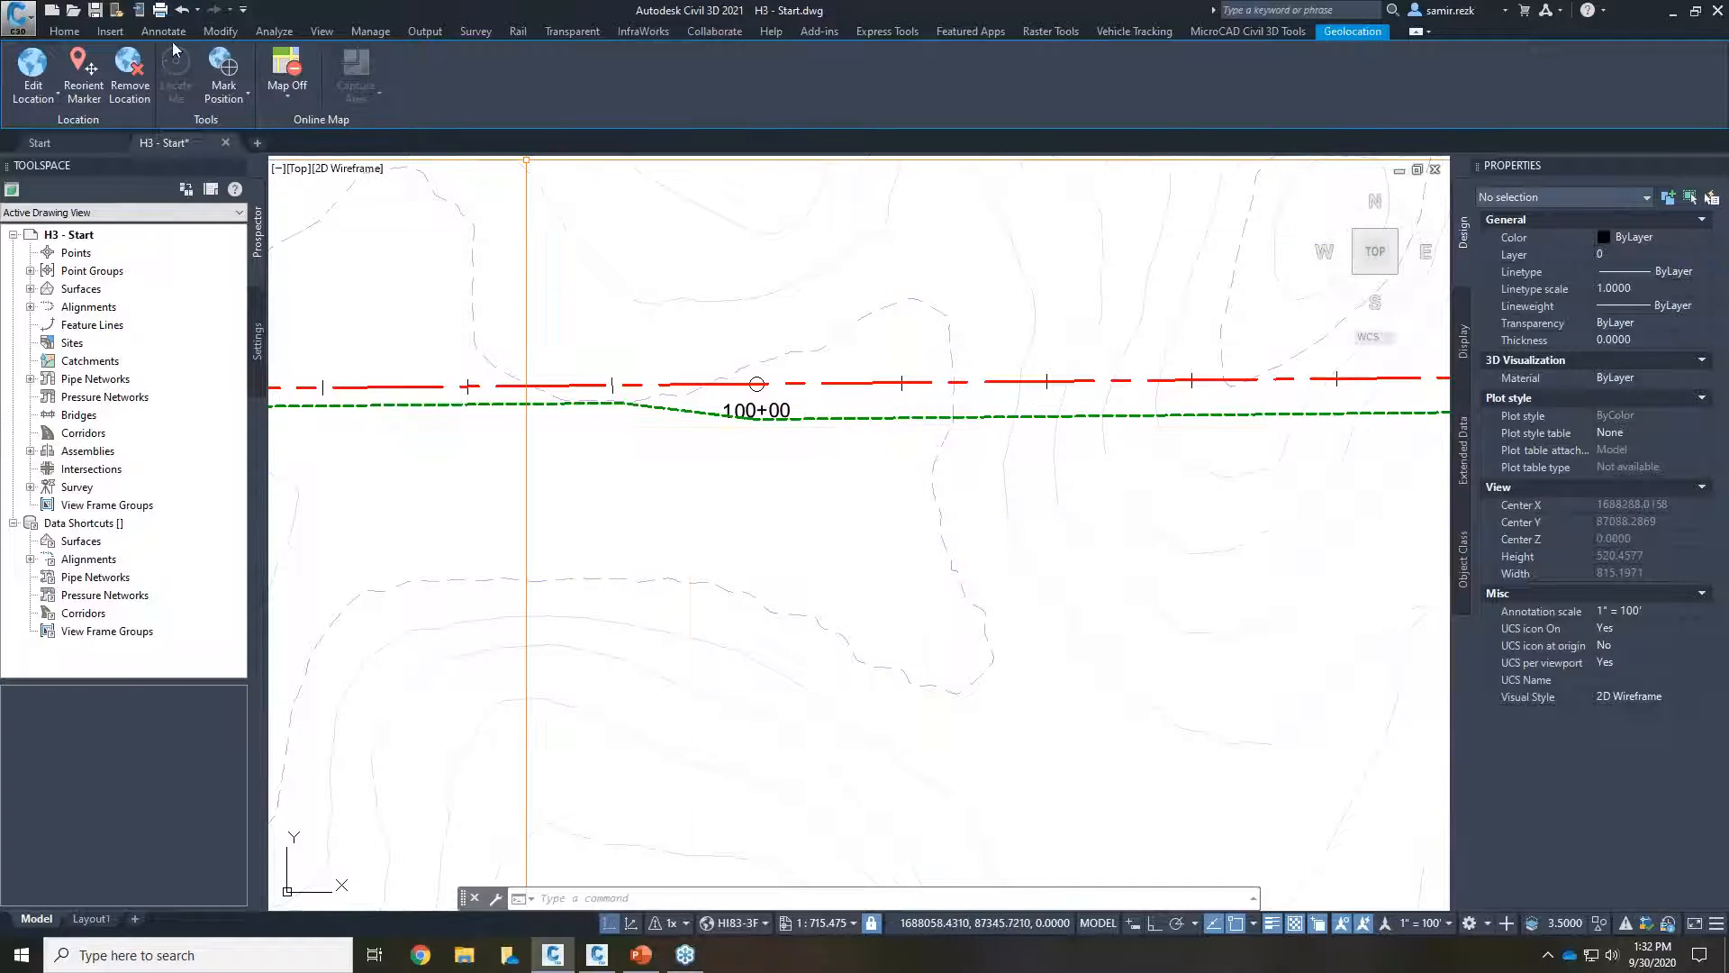
click(64, 30)
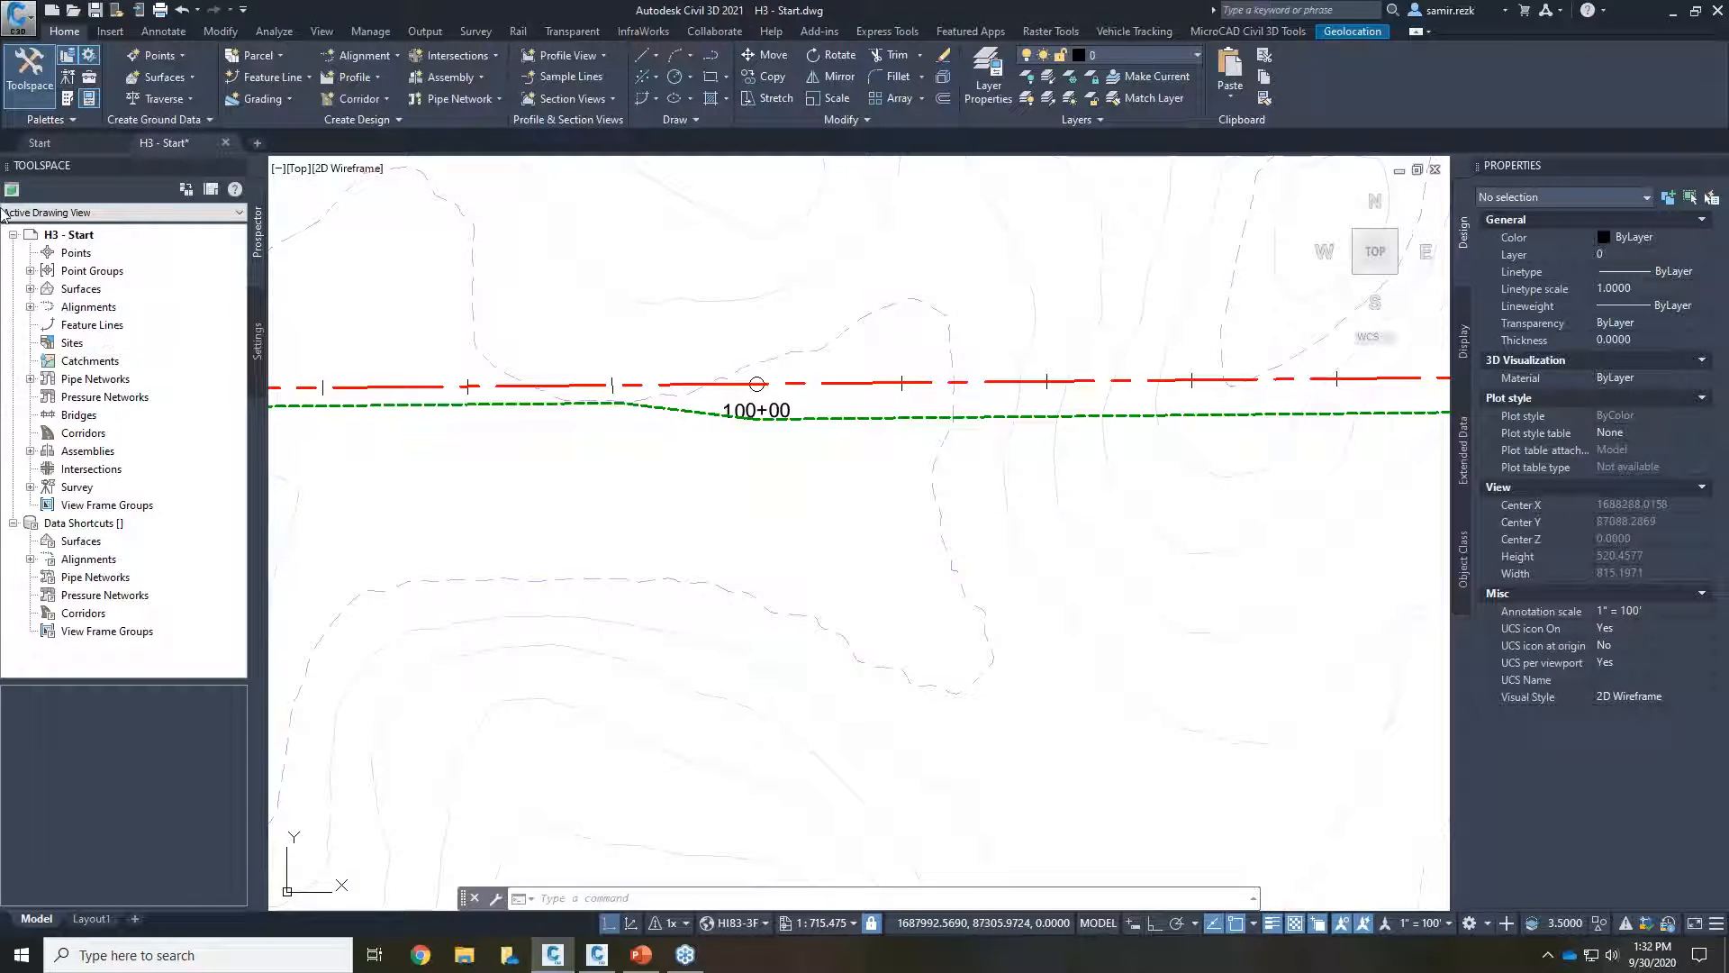
click(102, 34)
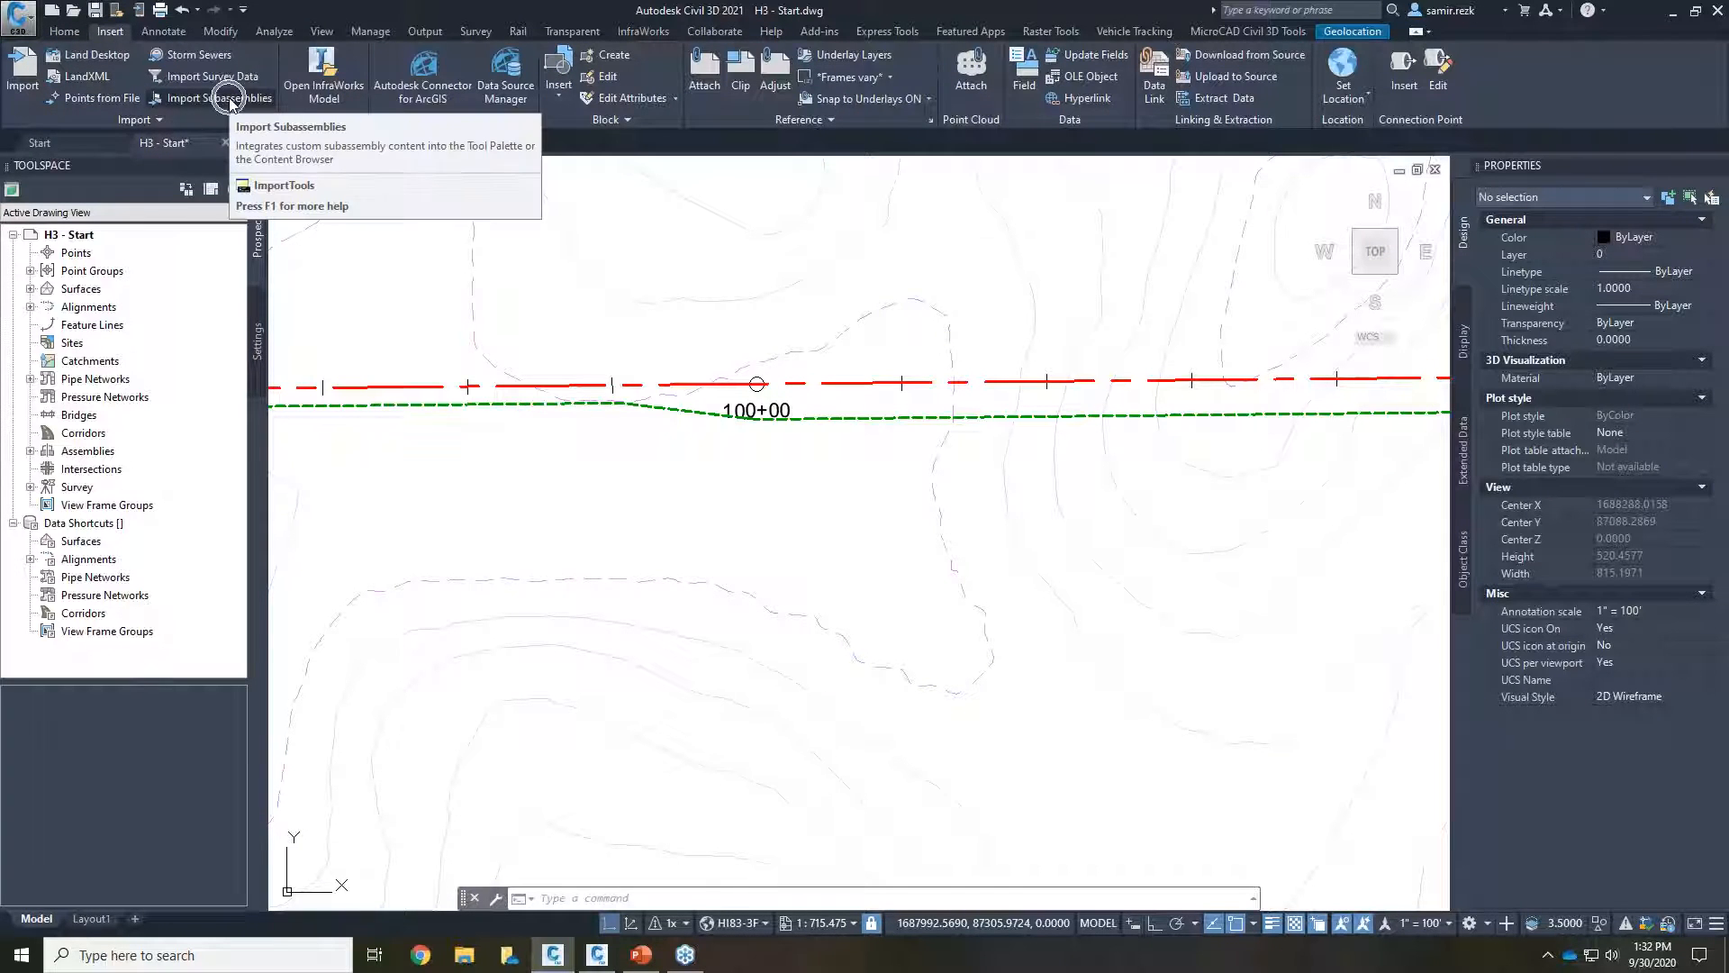
click(65, 32)
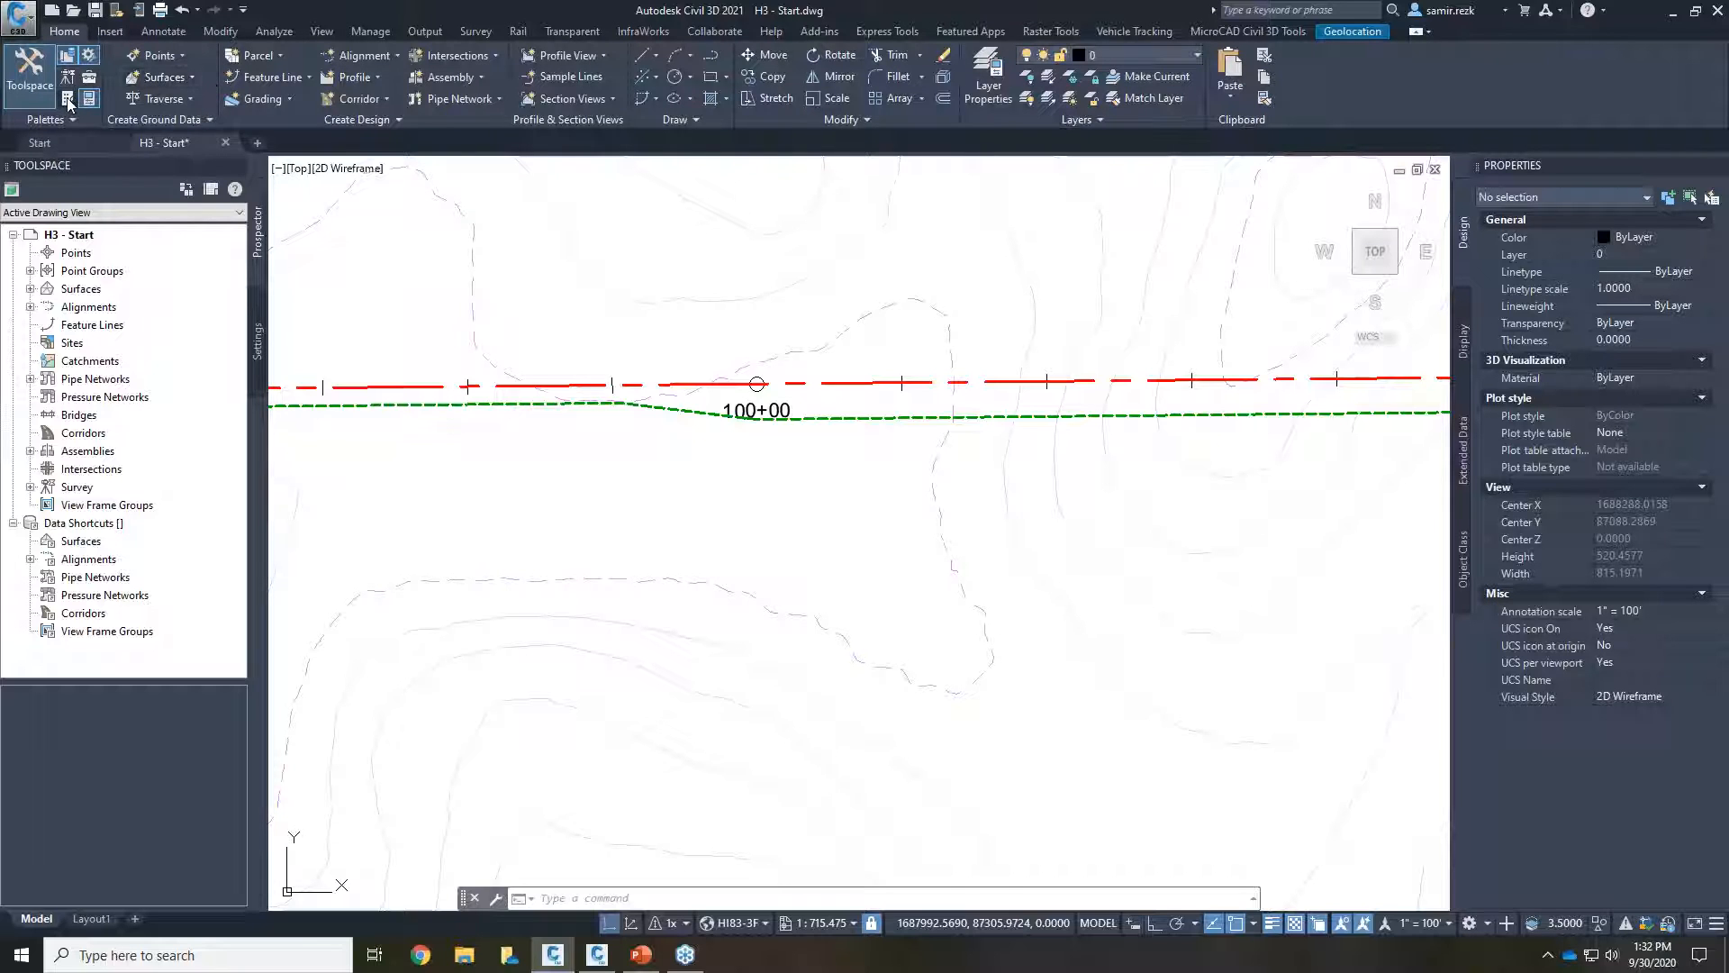
click(67, 98)
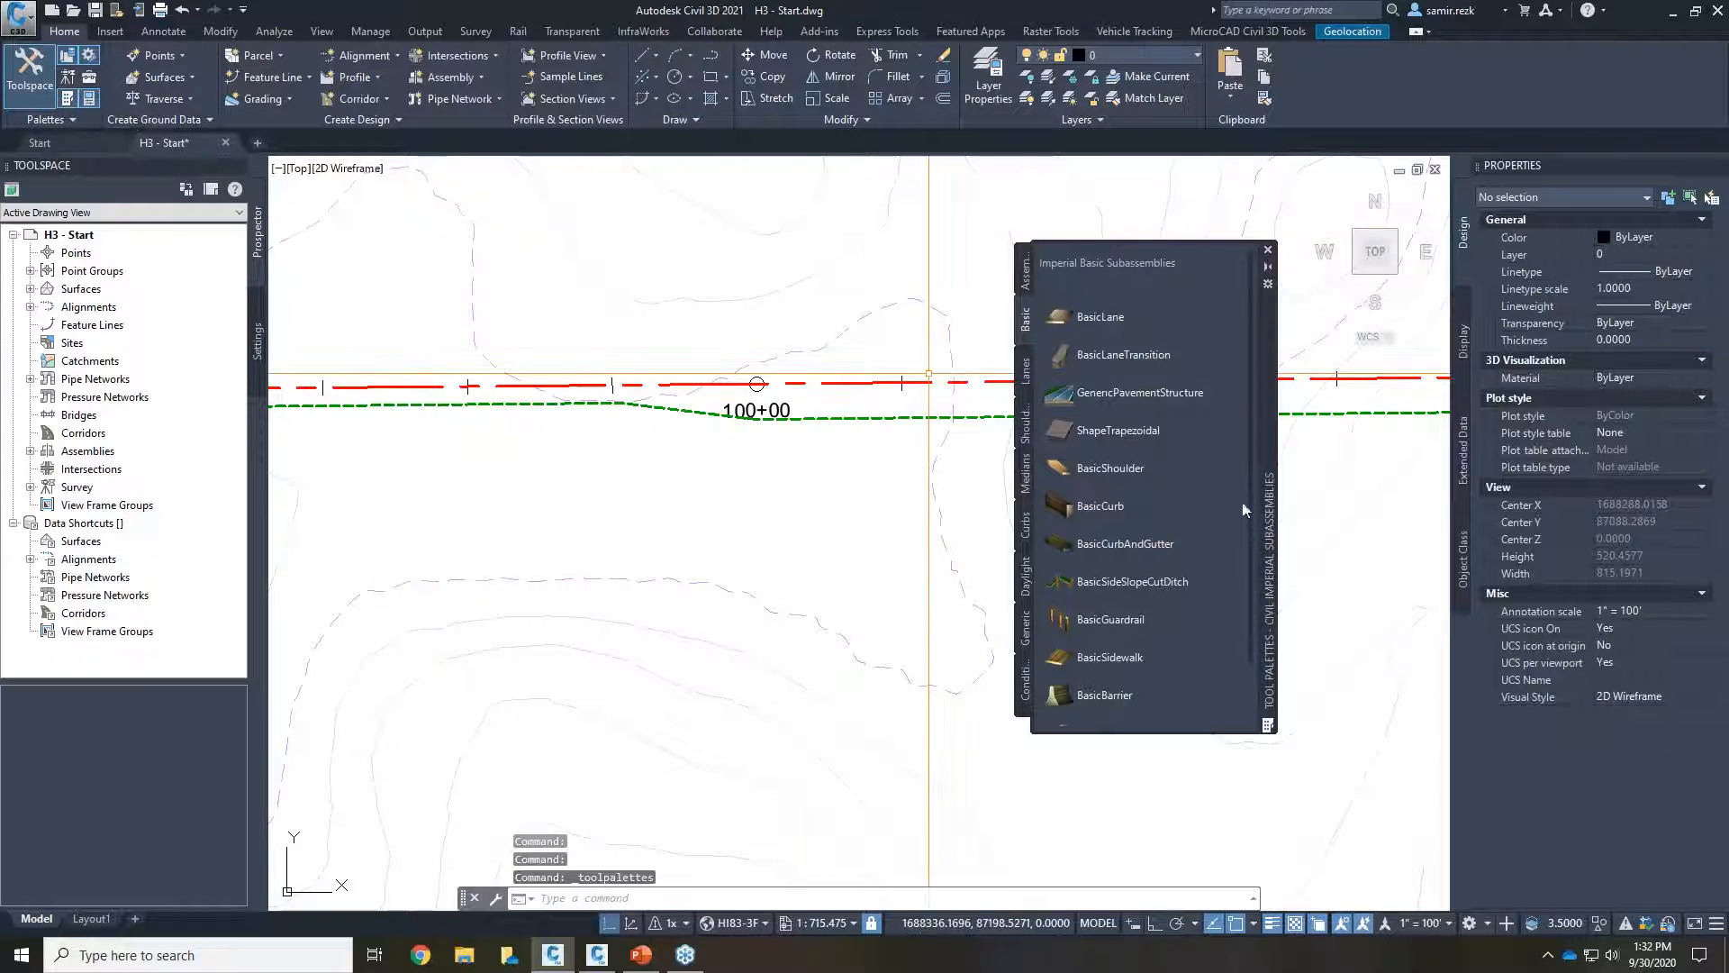
Step: Add a new palette named Custom to the Civil Imperial Subassemblies tool palettes
right_click(1024, 319)
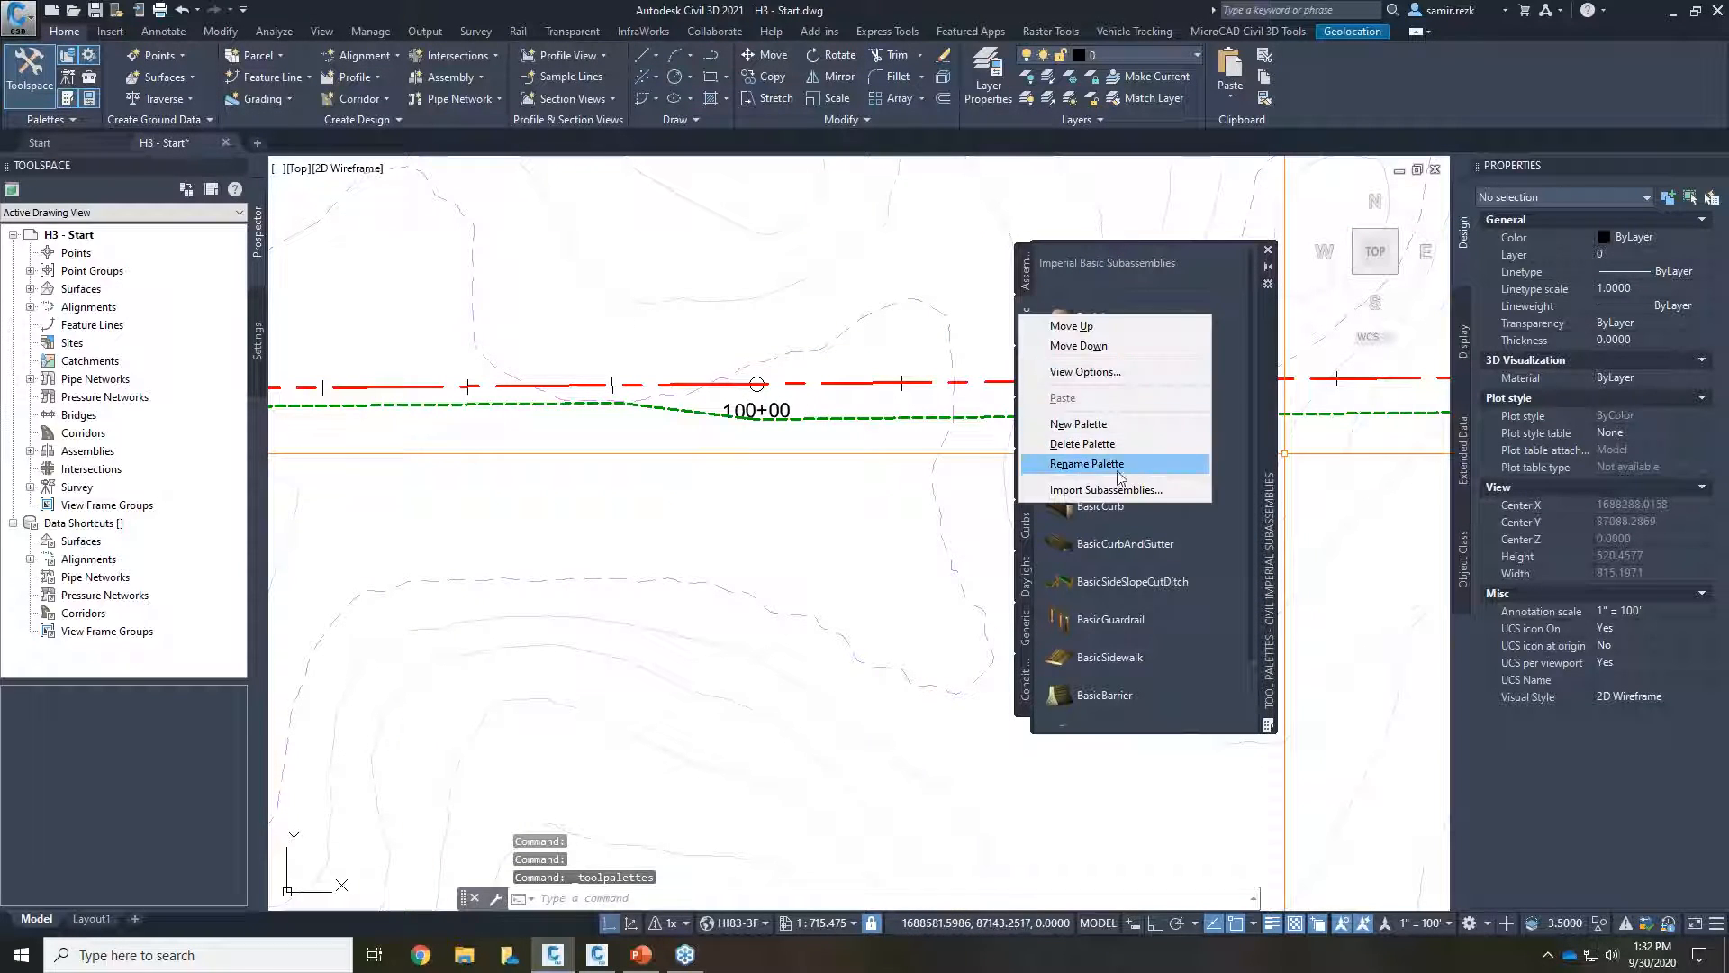
click(1079, 423)
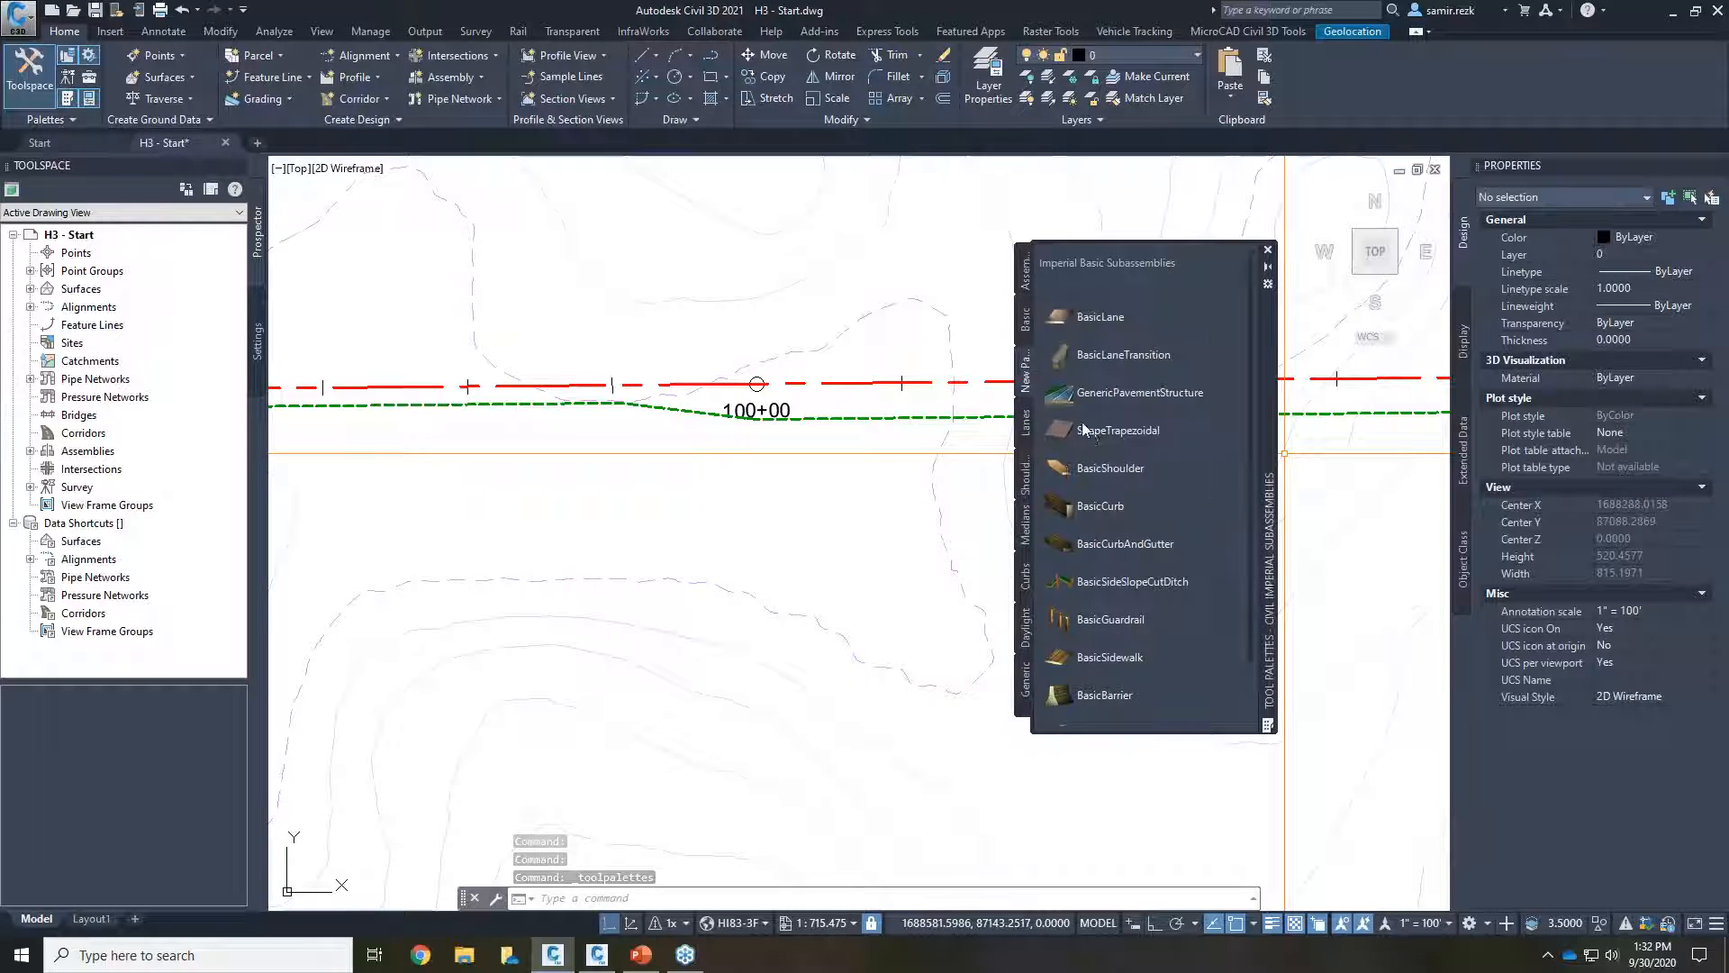
text(Custom)
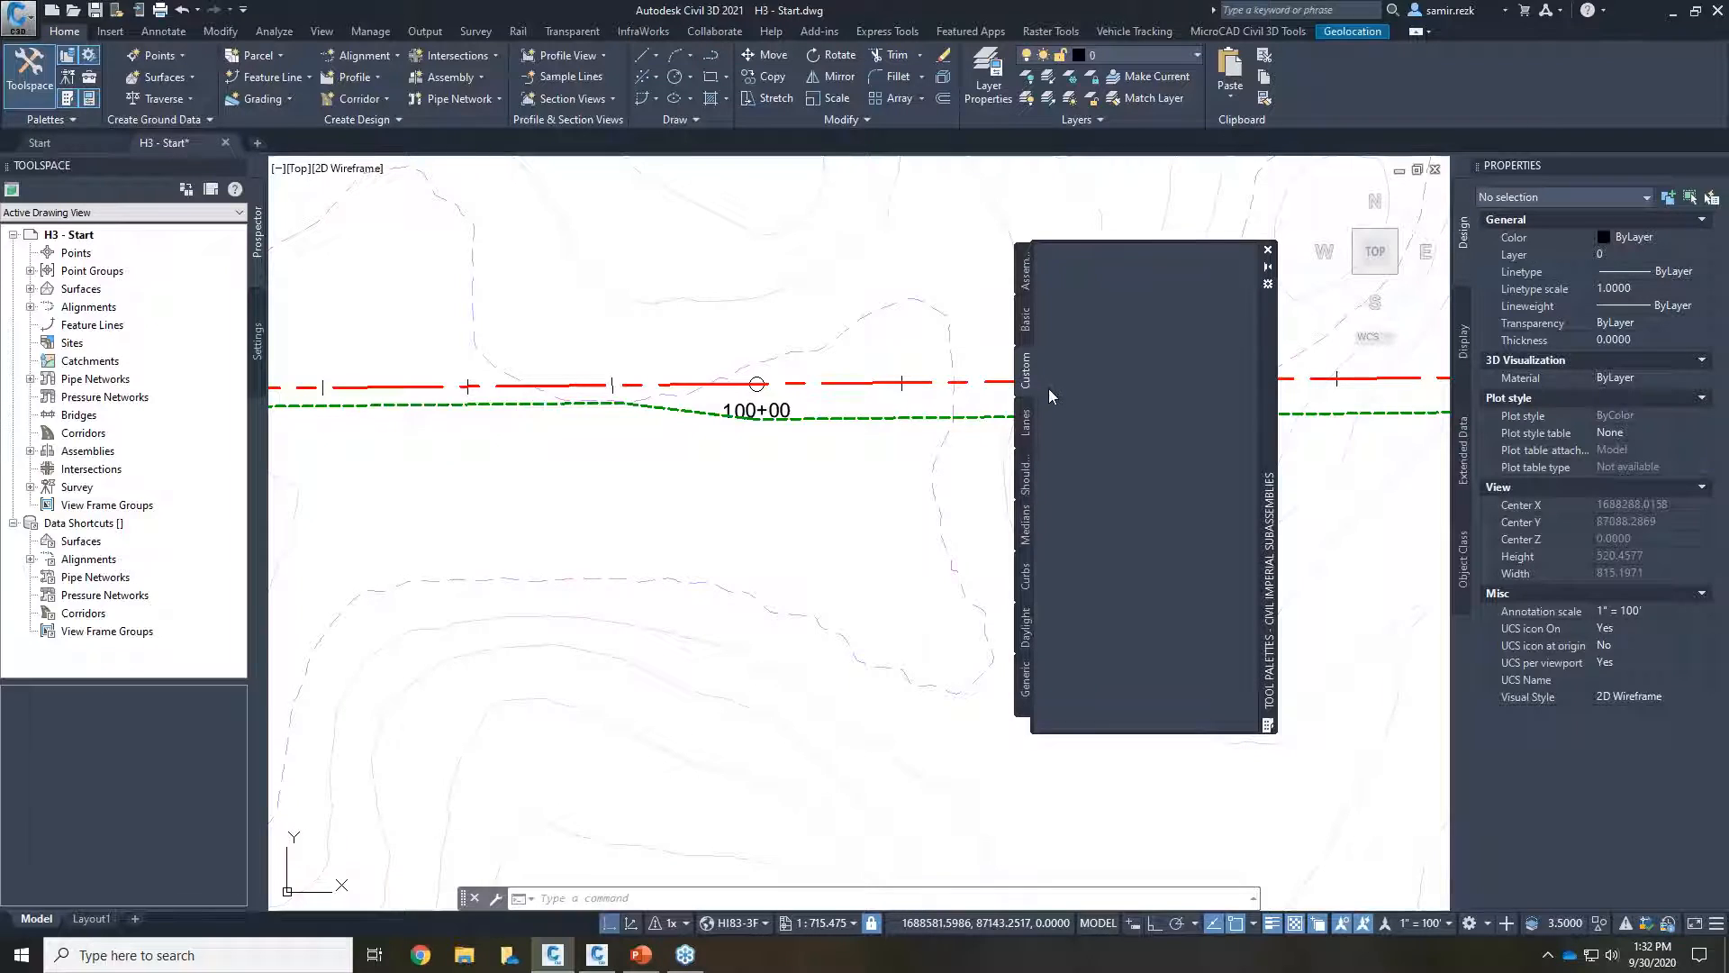
Step: Import the customLane.pkt subassembly from the Desktop into the Custom tool palette
right_click(1027, 366)
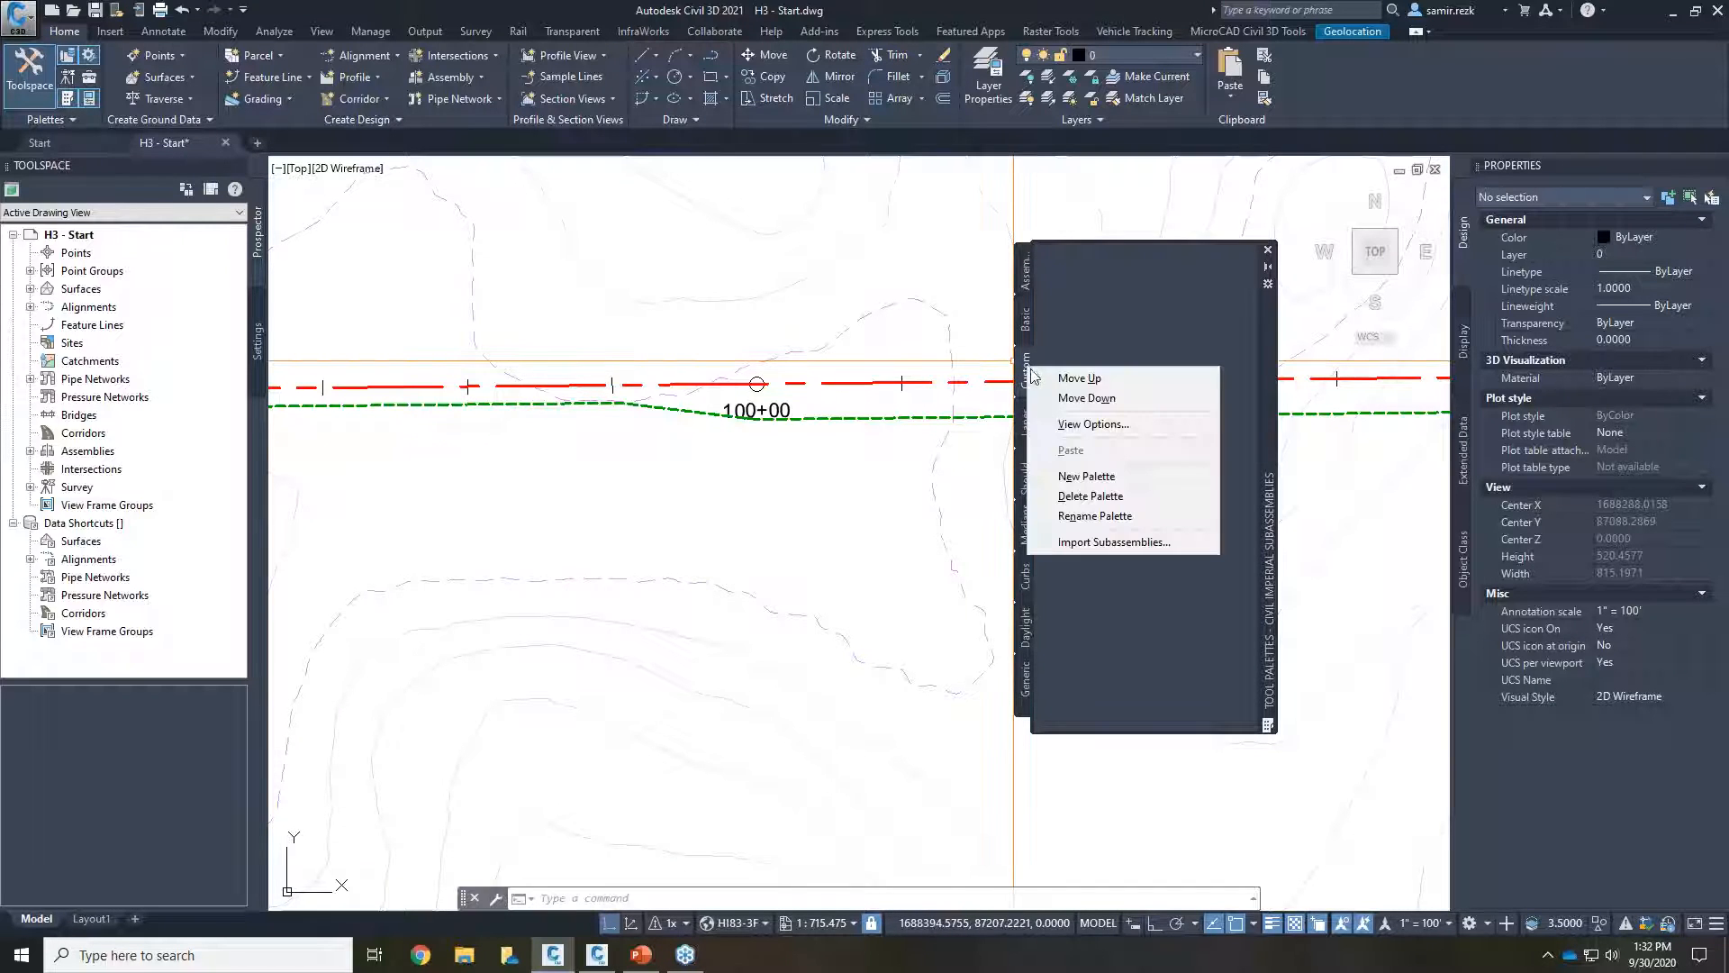
click(1129, 546)
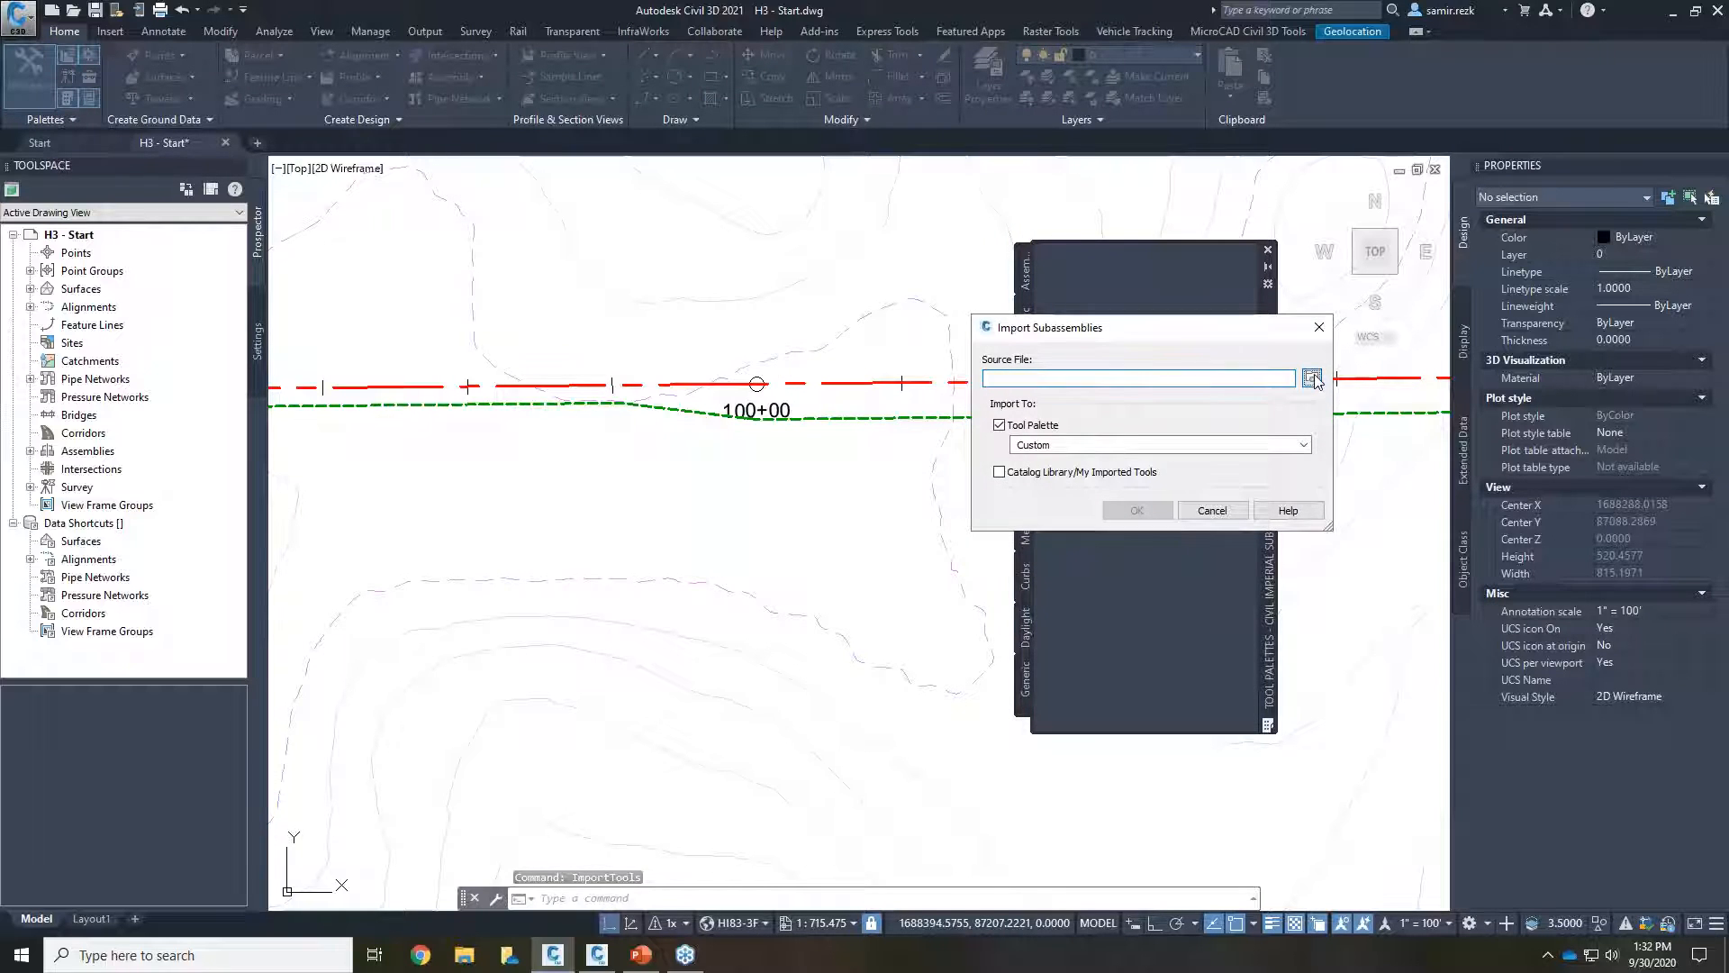
click(1312, 378)
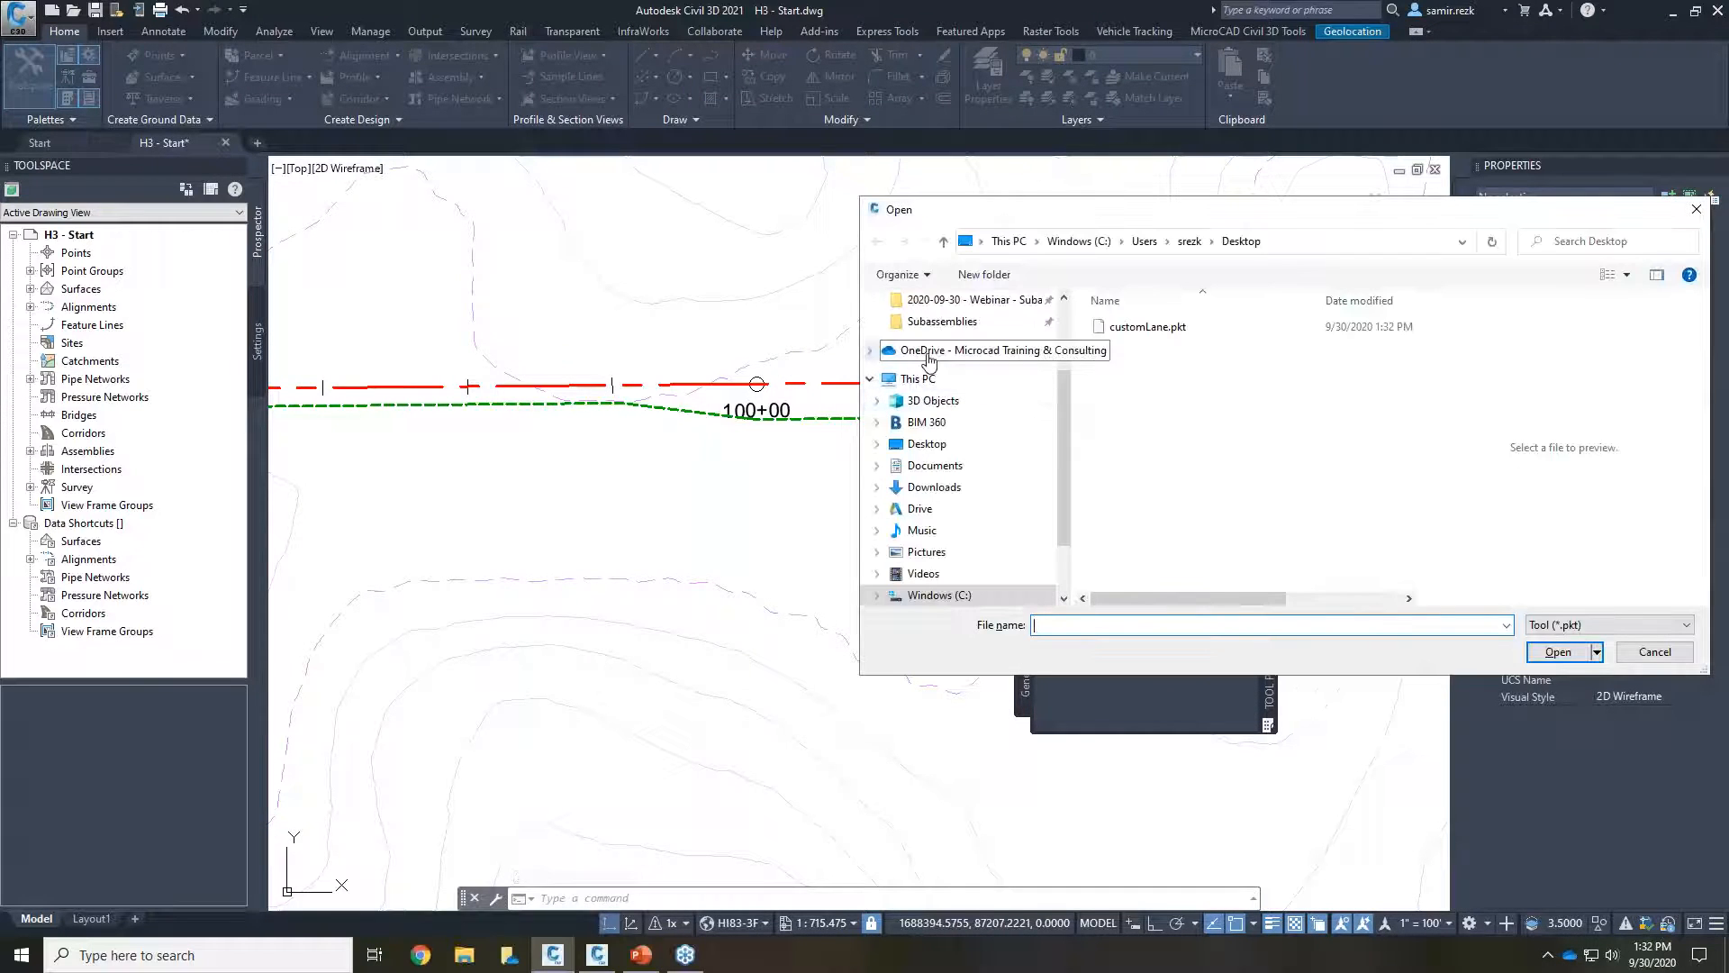
scroll(929, 360, up, 3)
click(927, 335)
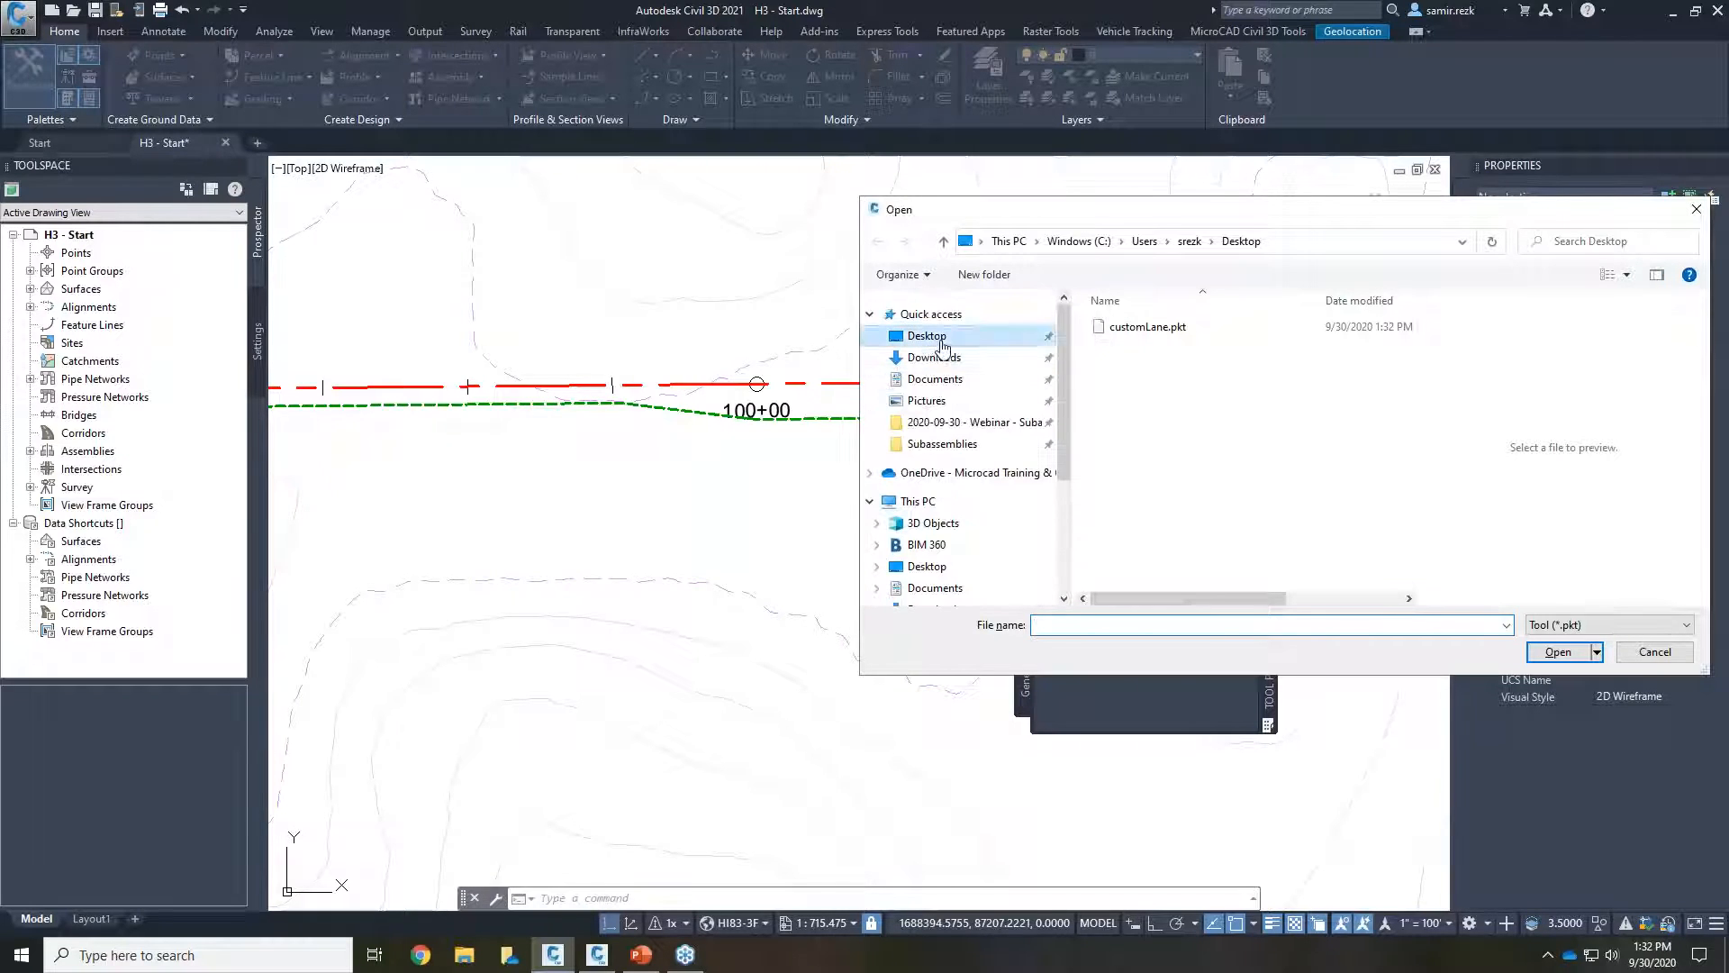
click(1175, 335)
click(1559, 652)
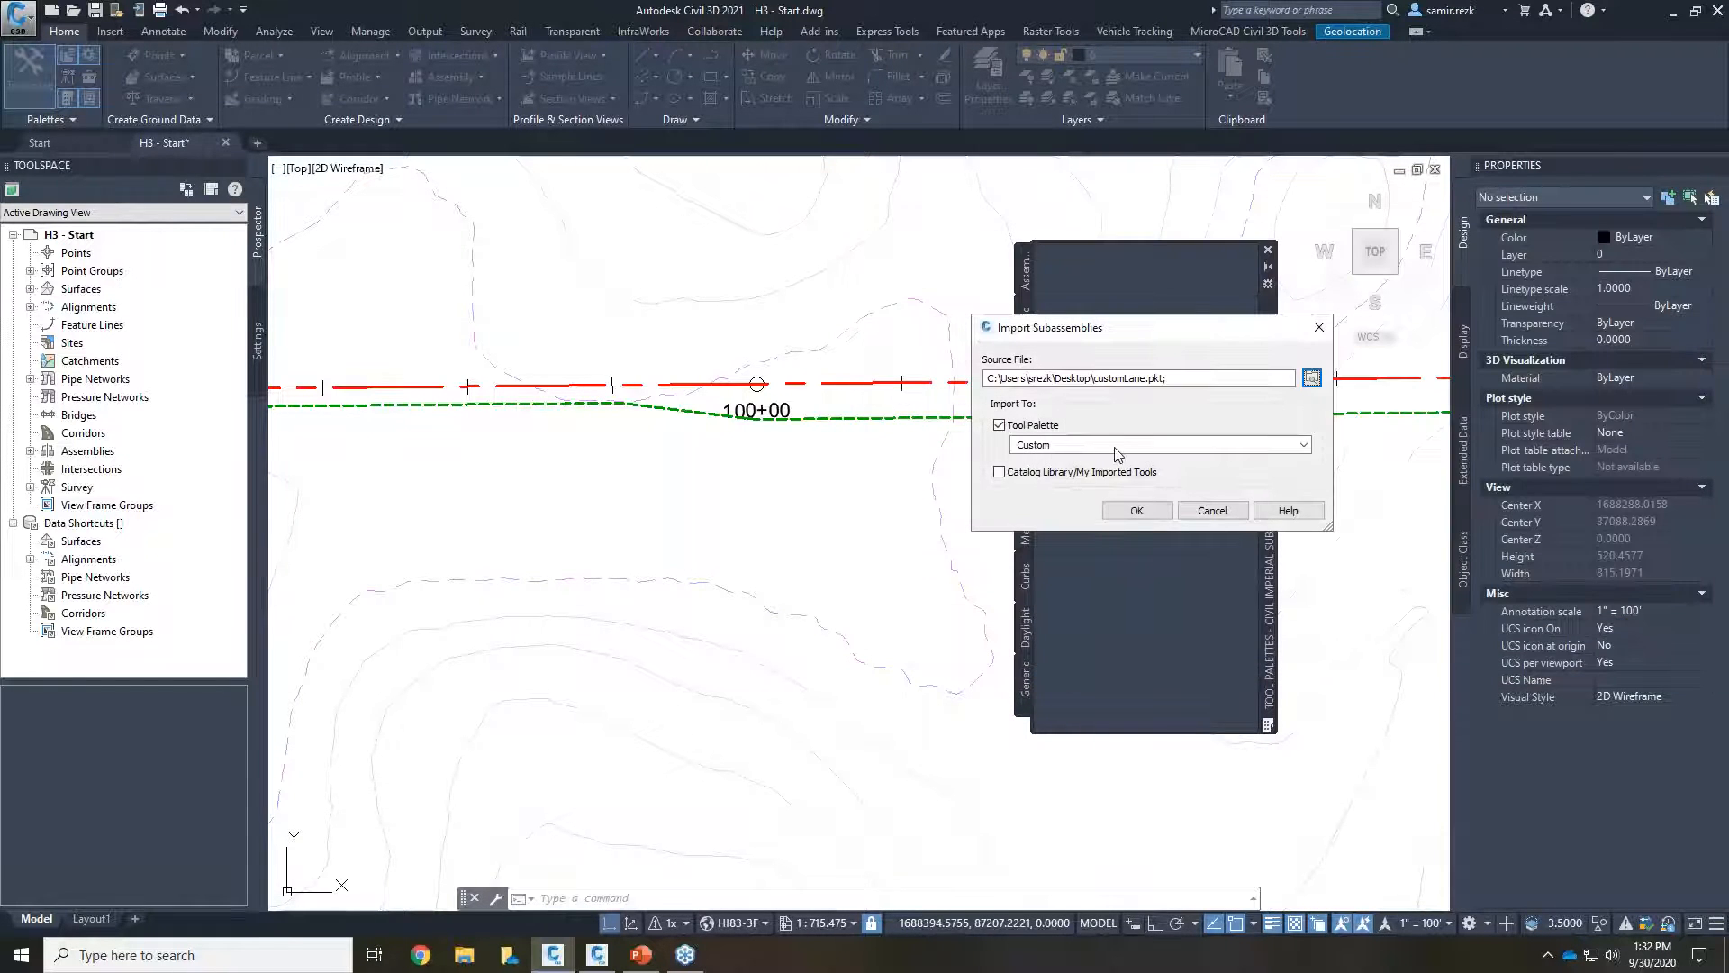
click(1117, 513)
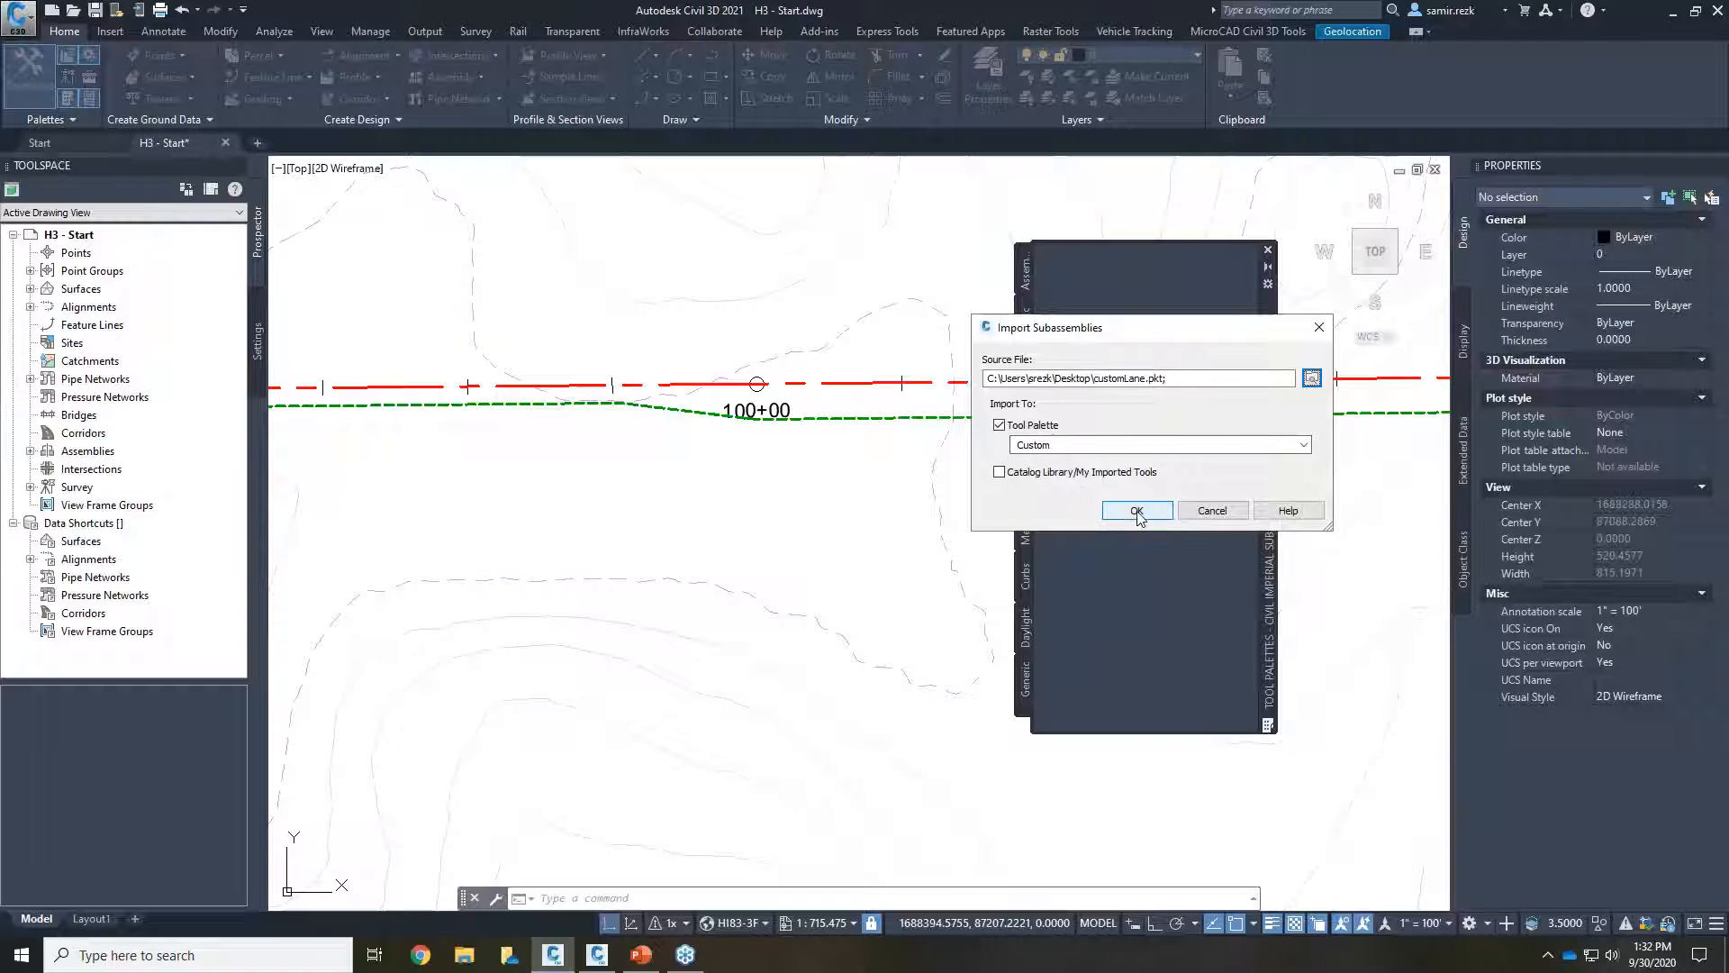
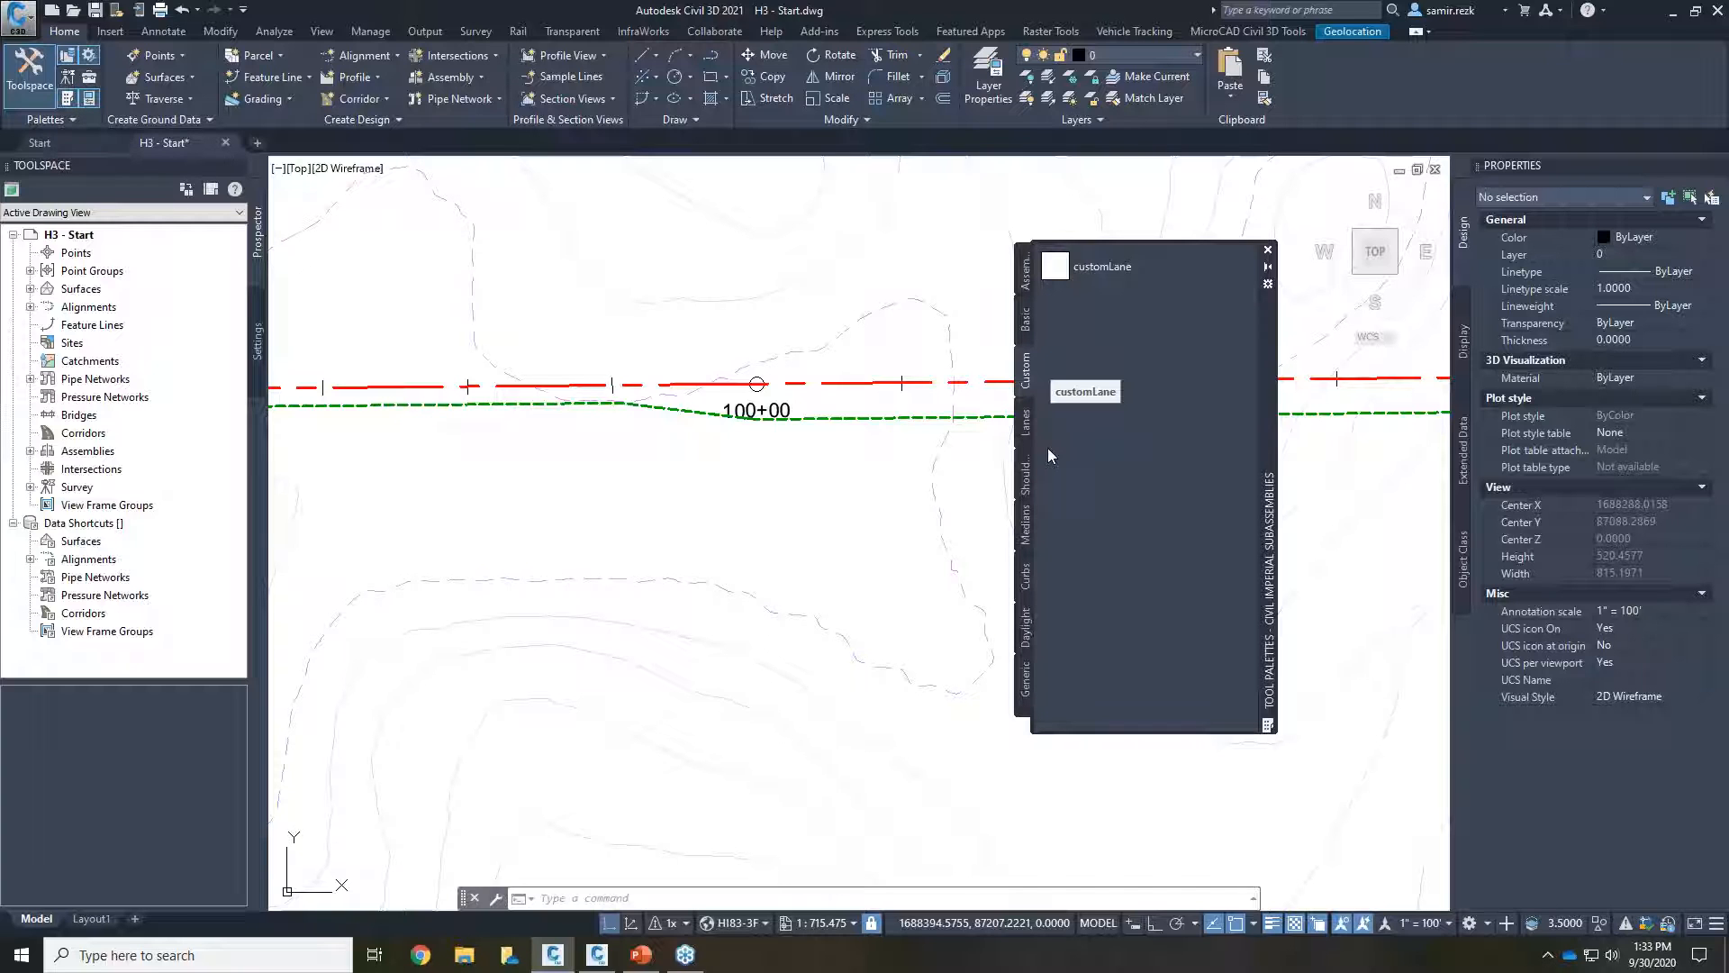
scroll(917, 343, down, 4)
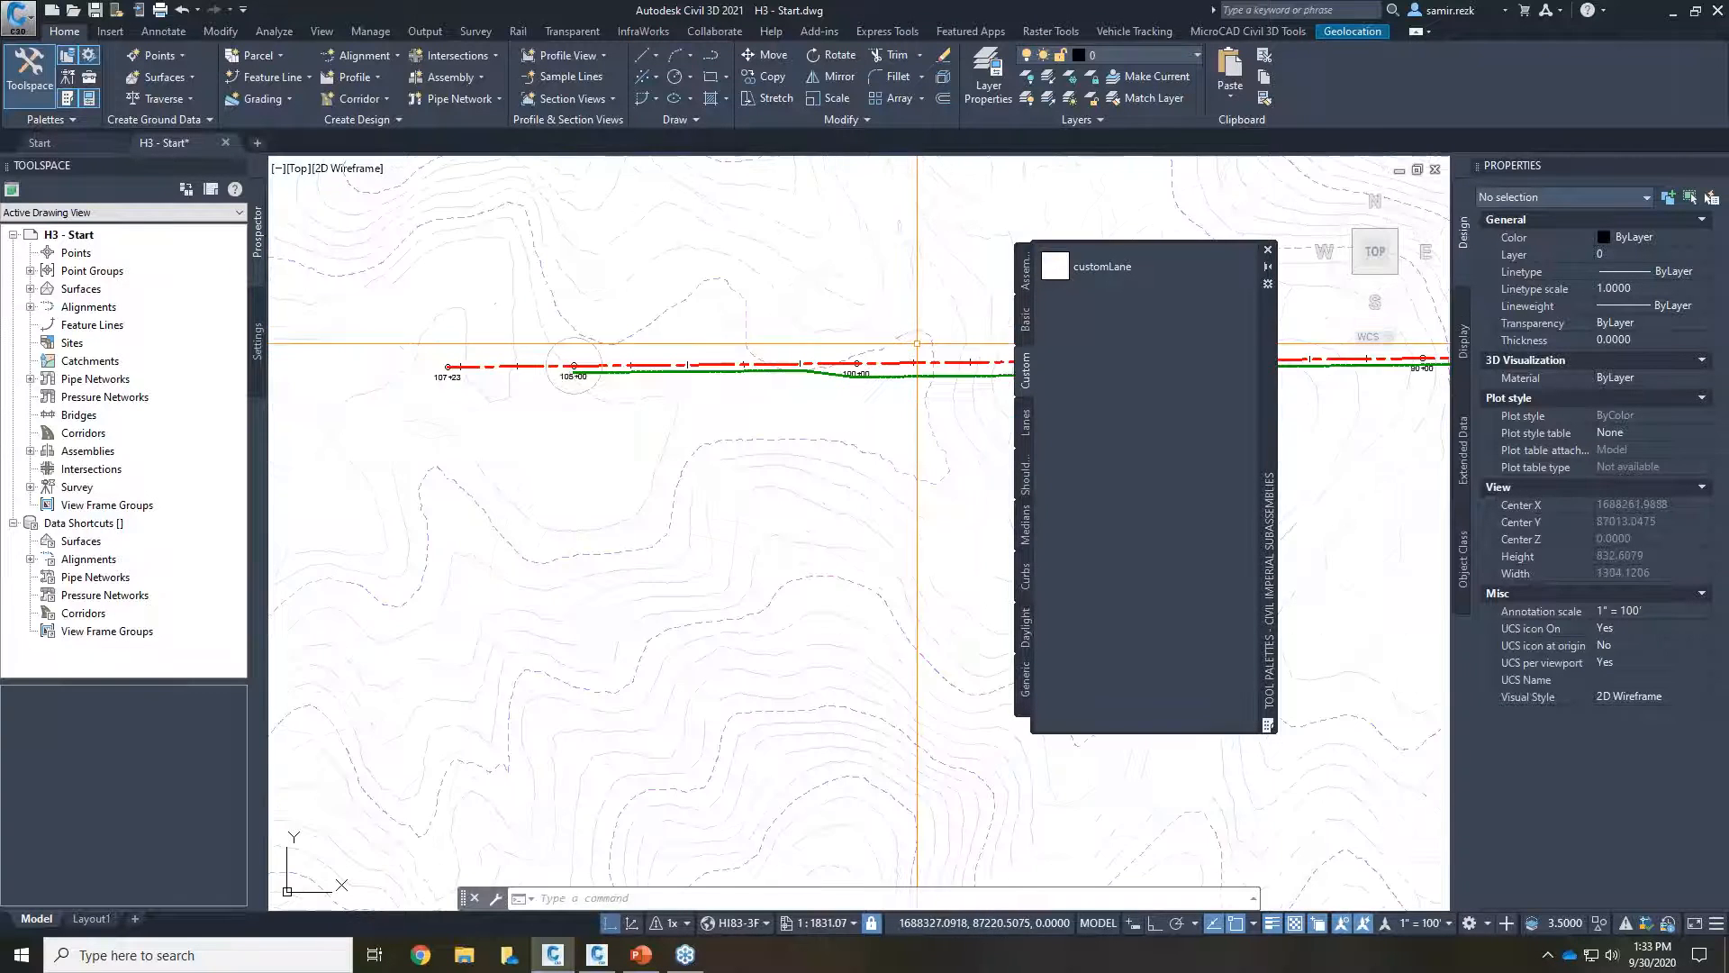
Step: Attach the customLane subassembly to both sides of the Tunnel Section assembly and check the right lane's parameters
scroll(879, 245, down, 3)
middle_drag(864, 263, 814, 513)
scroll(721, 290, up, 4)
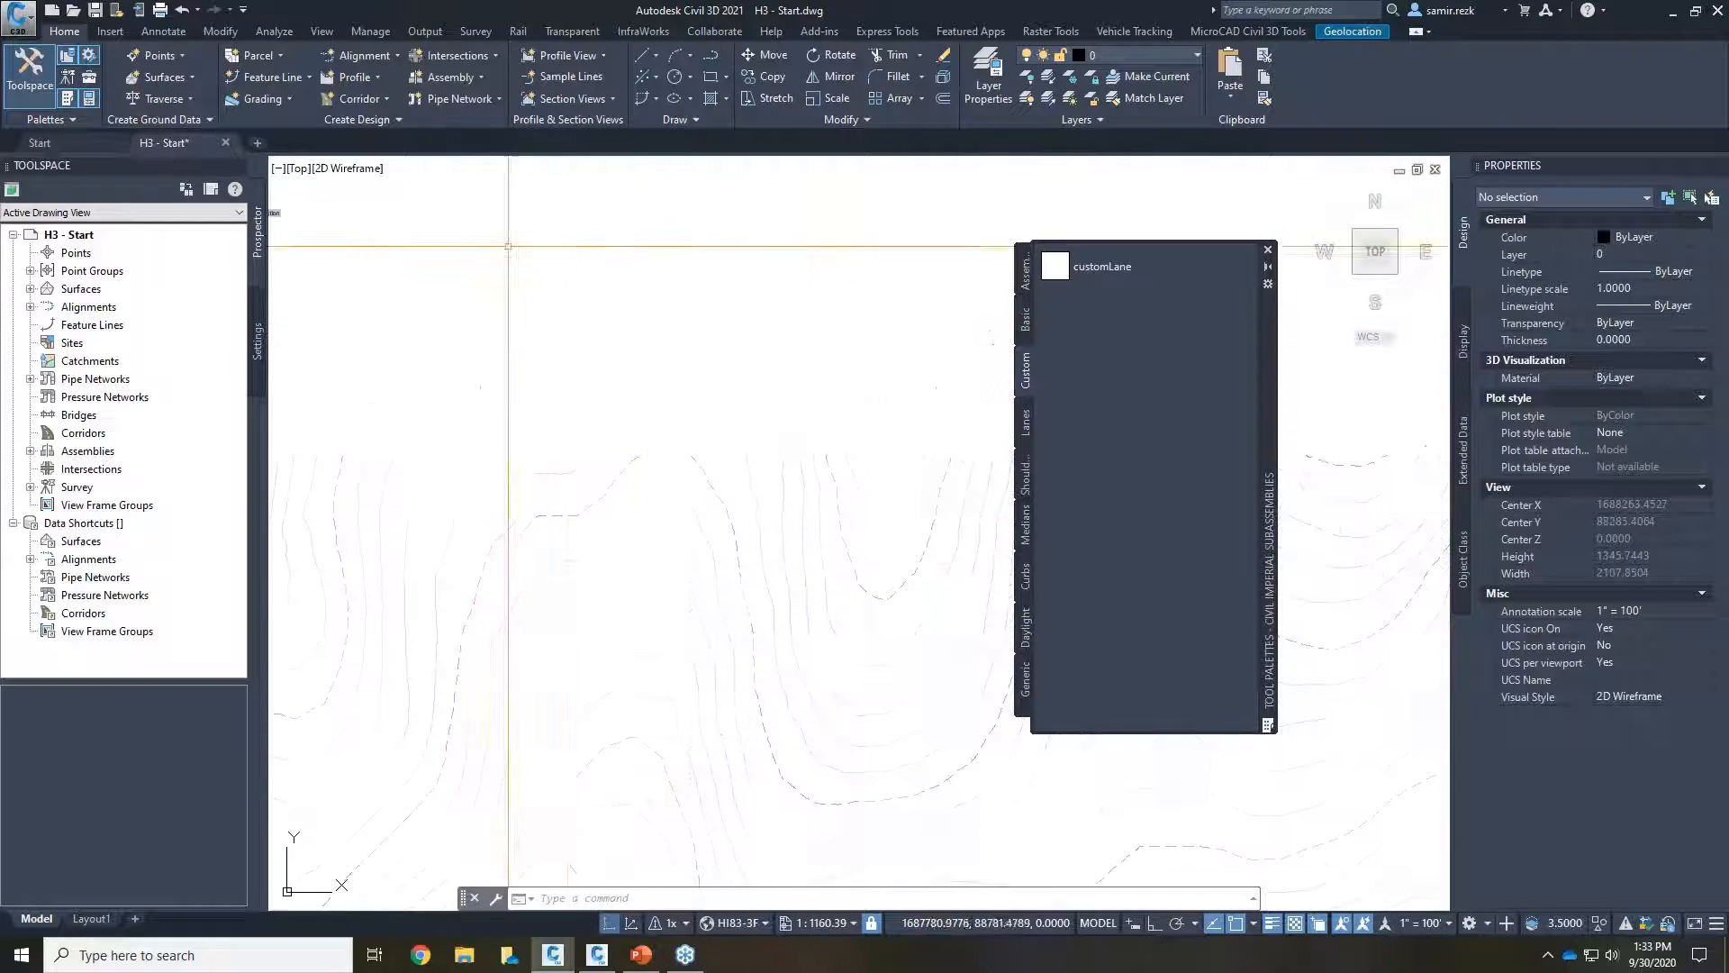
middle_drag(508, 245, 1011, 316)
click(1110, 263)
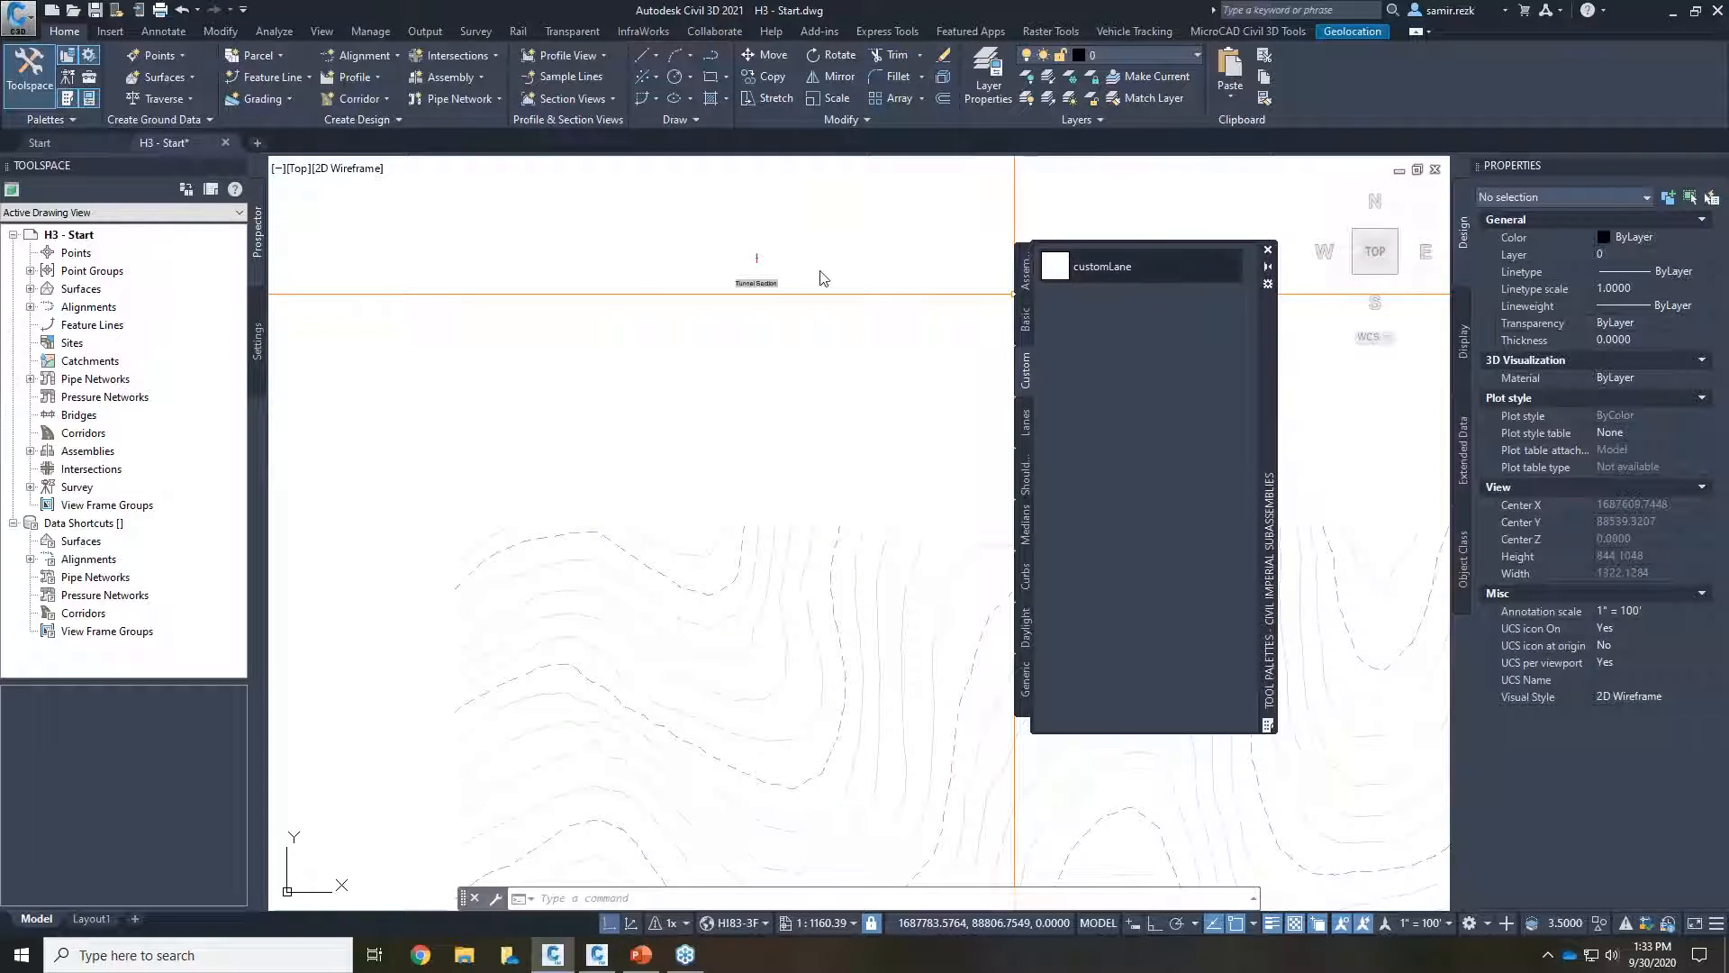
scroll(744, 261, up, 12)
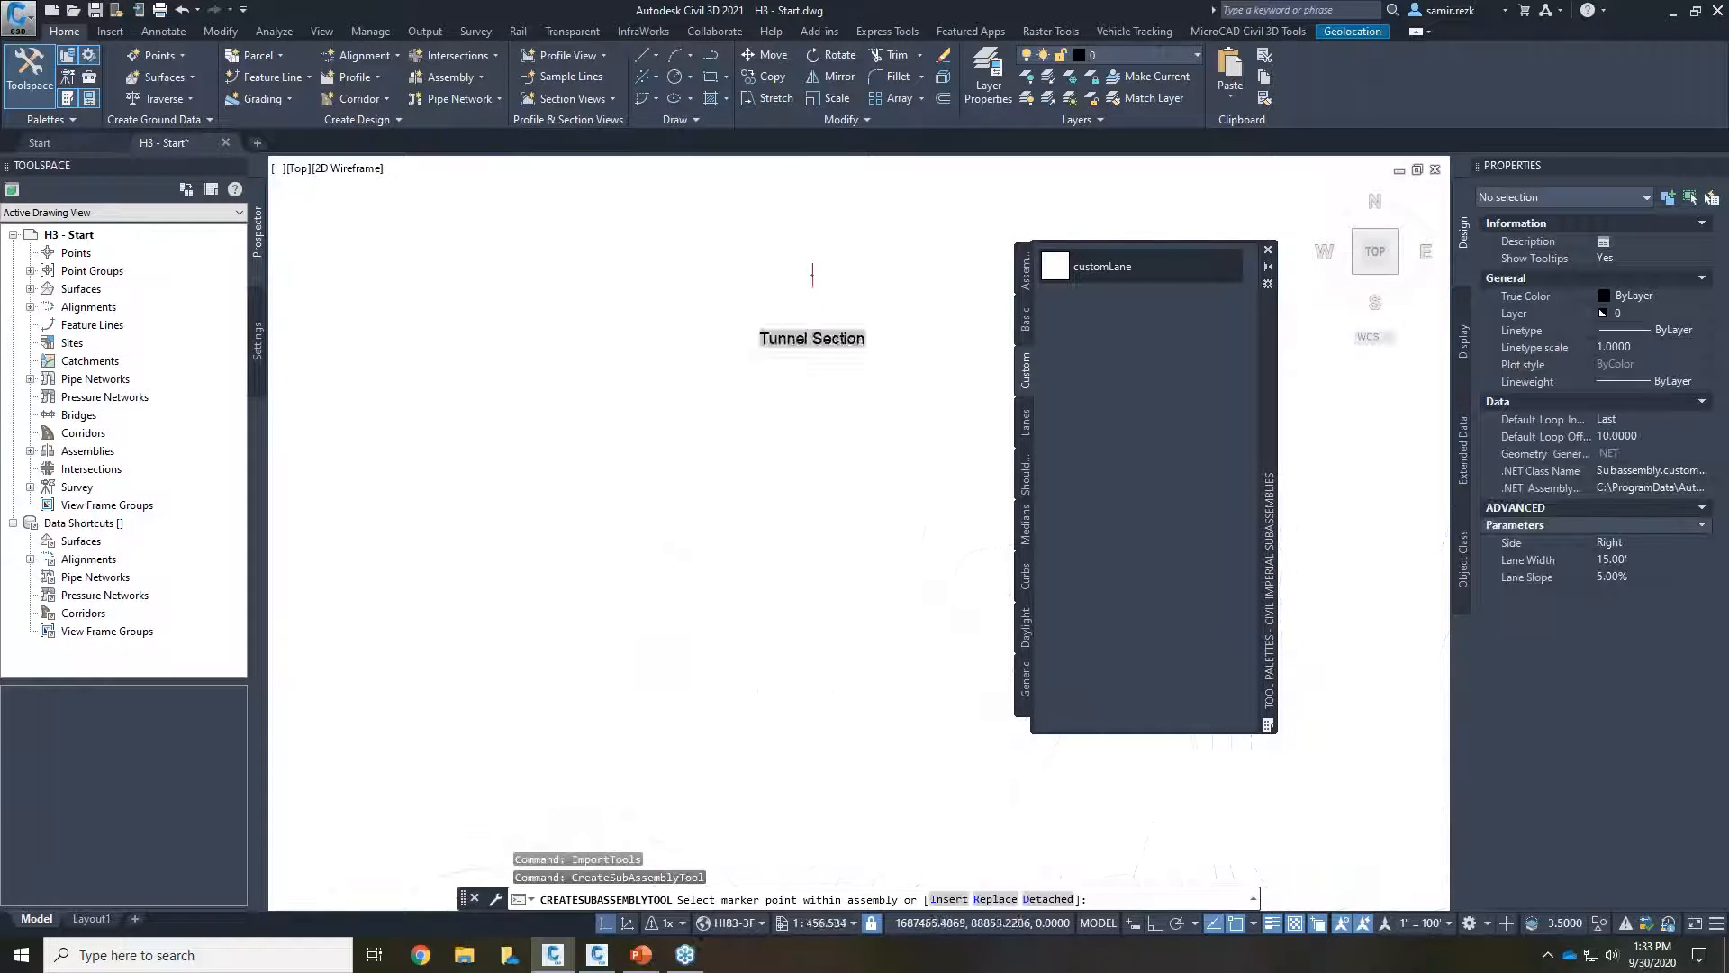
middle_drag(936, 307, 696, 307)
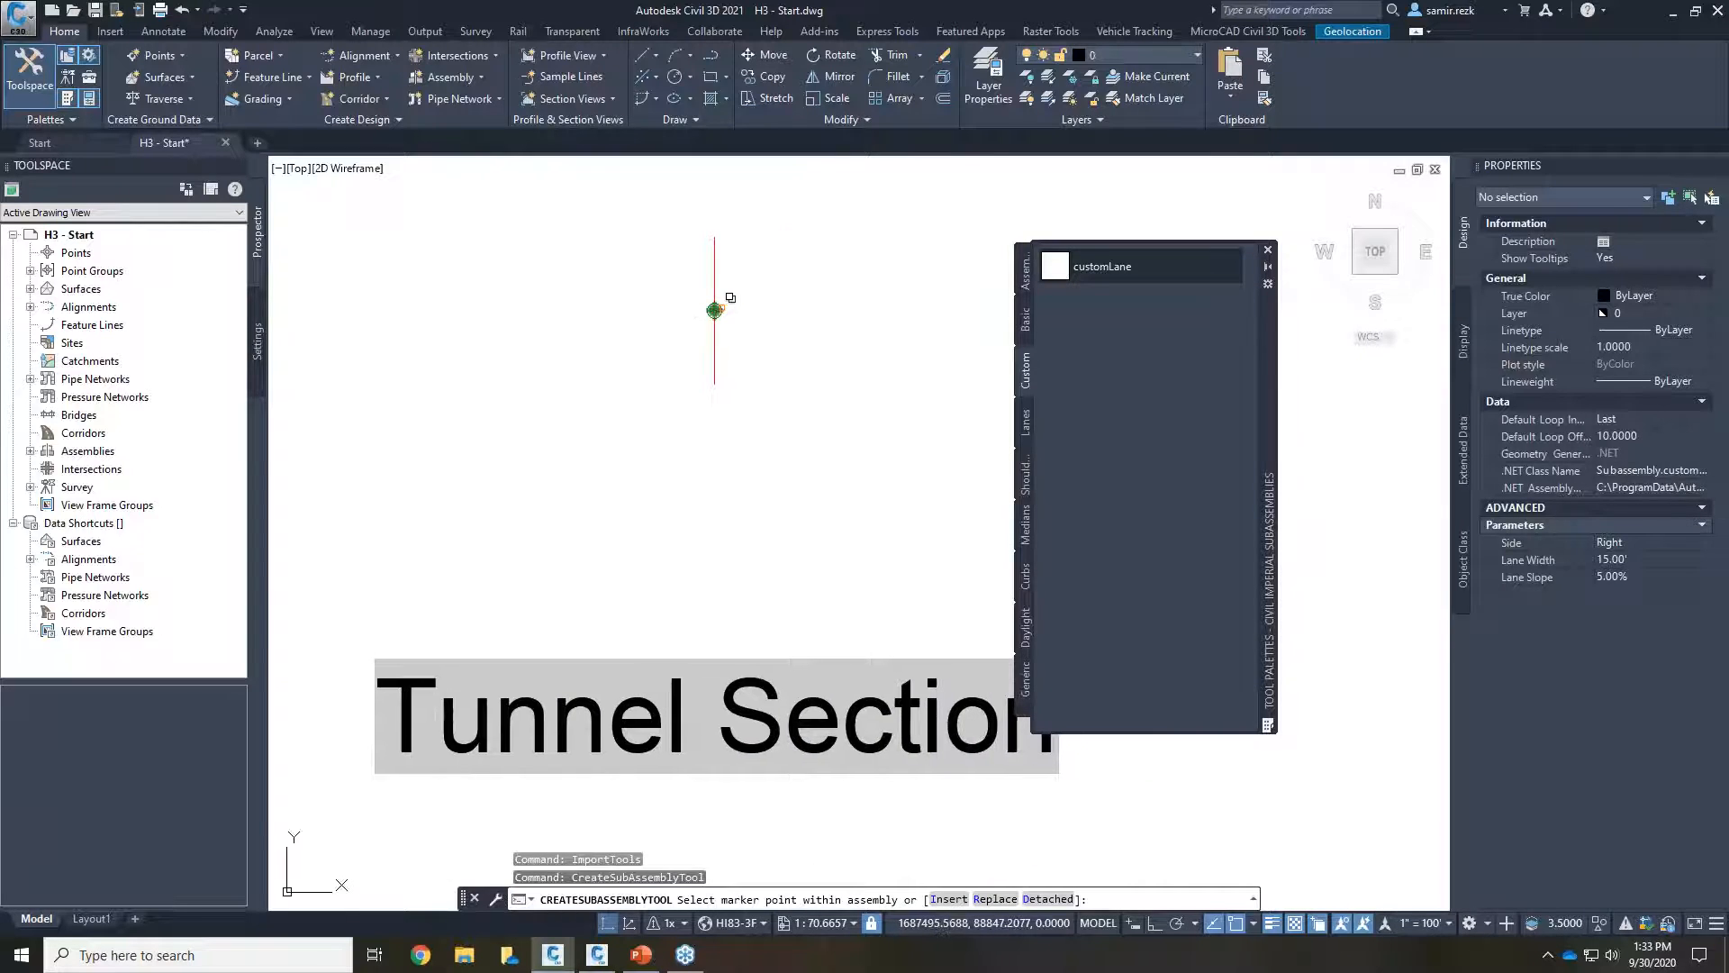
scroll(730, 298, up, 10)
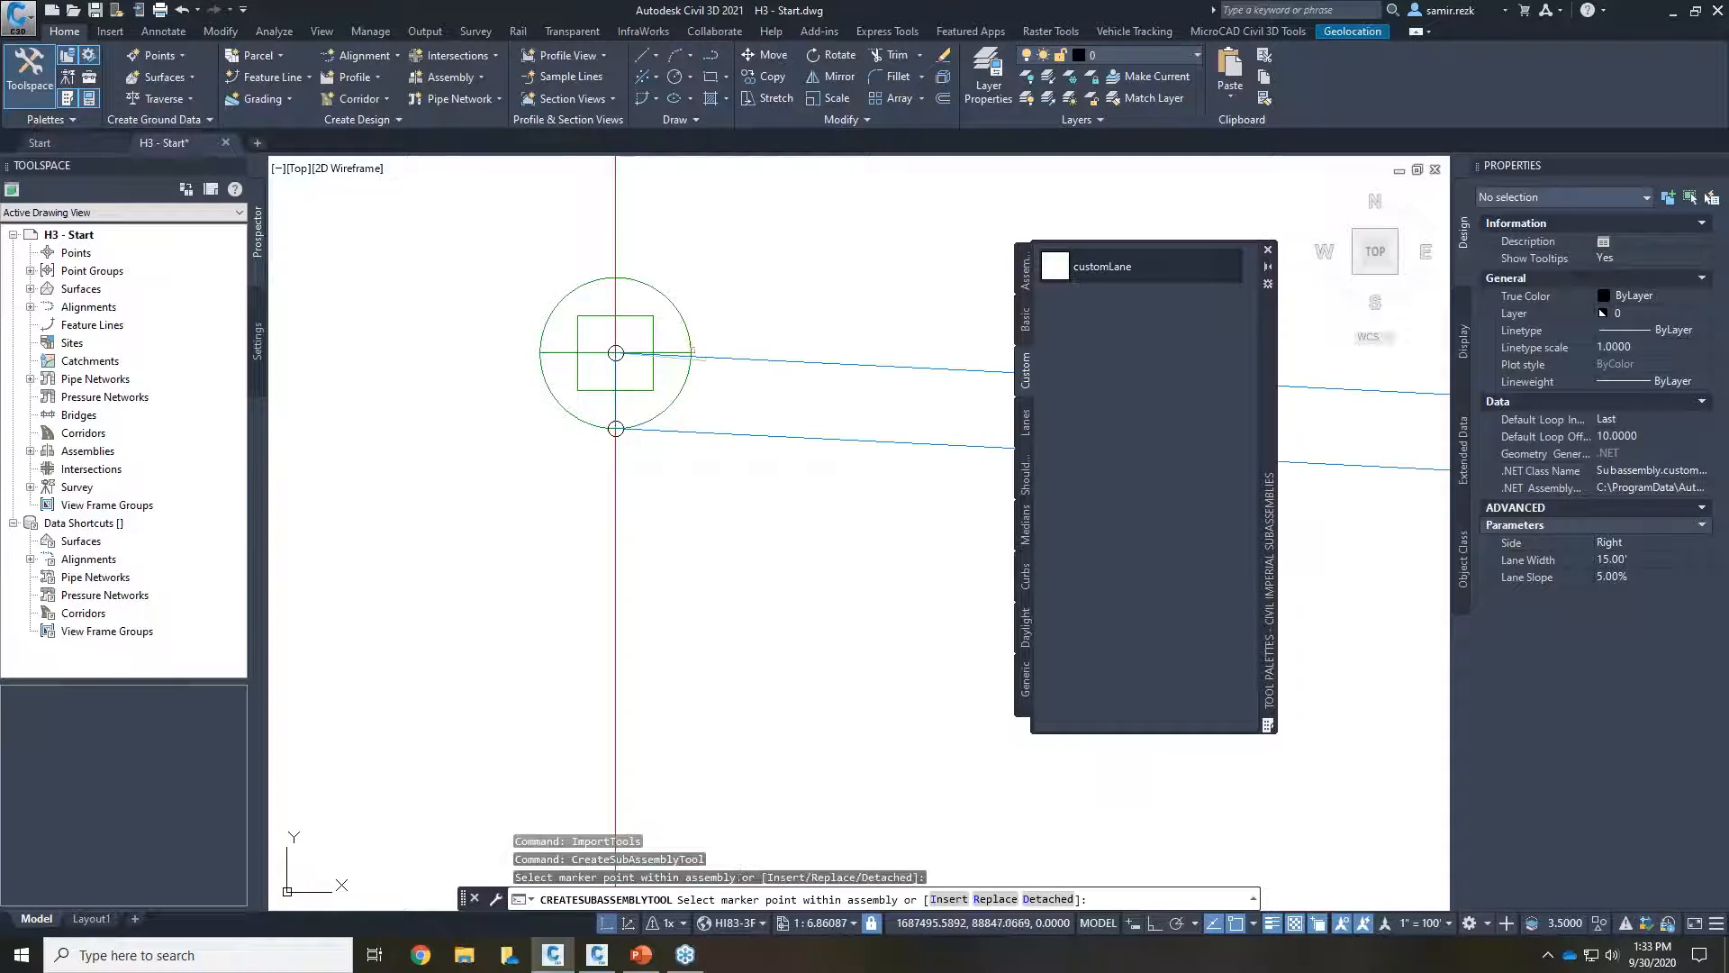
scroll(685, 353, down, 6)
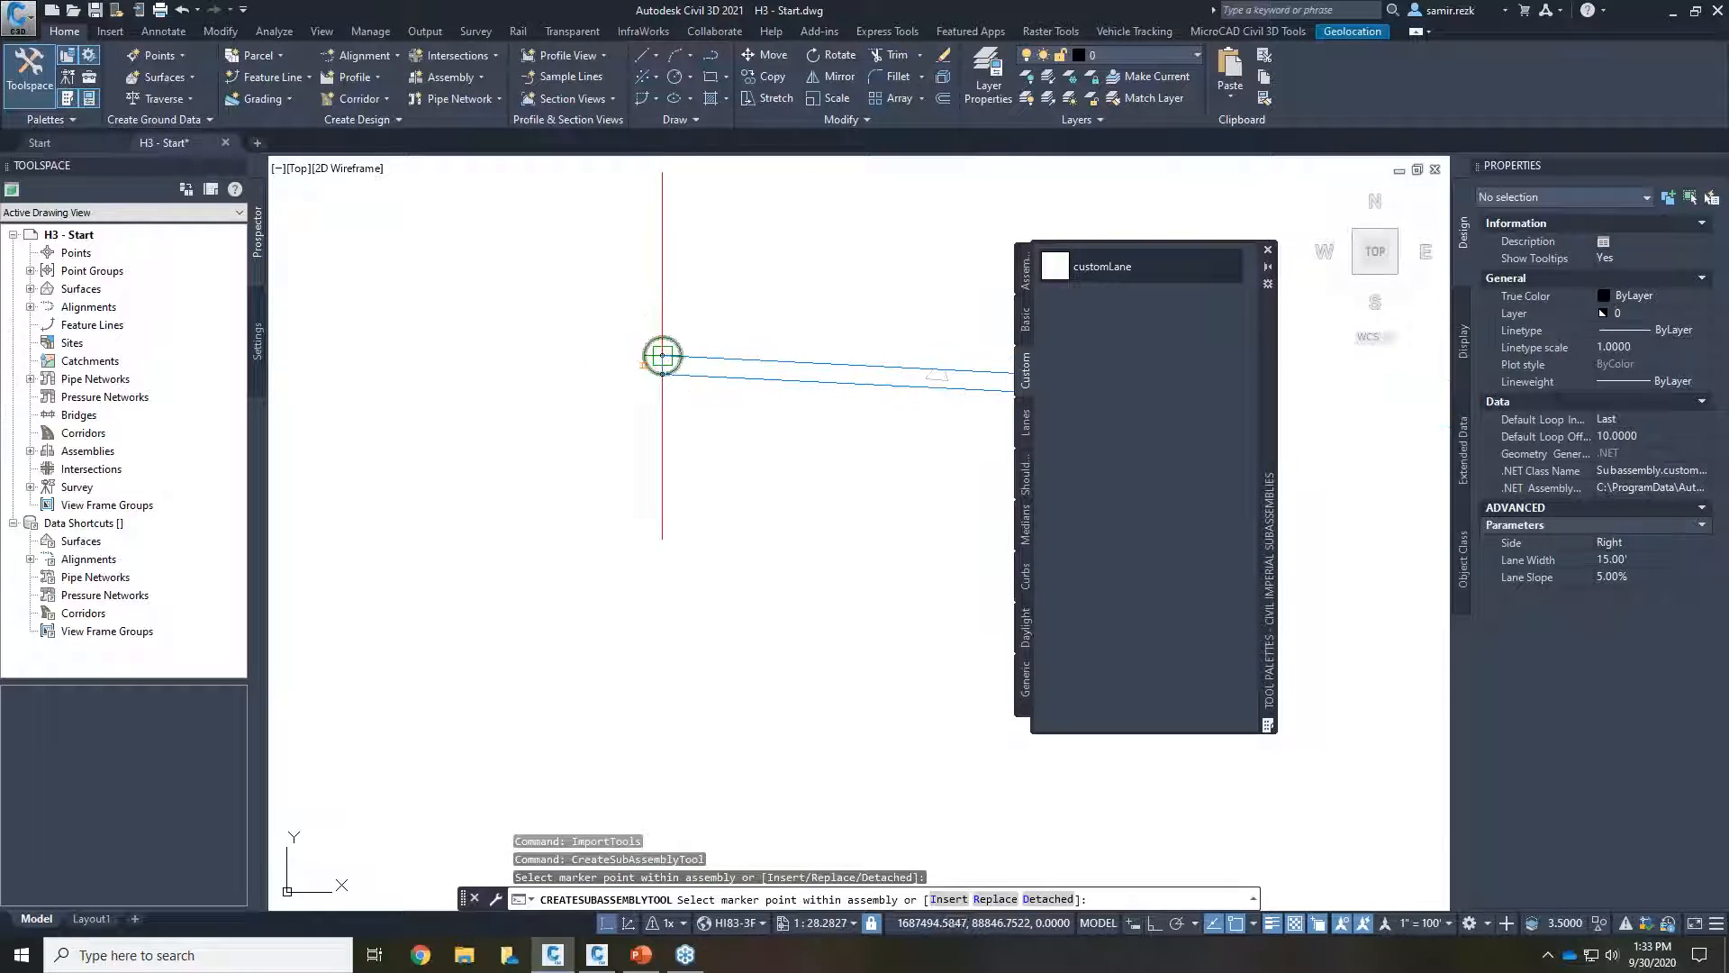
scroll(663, 356, down, 6)
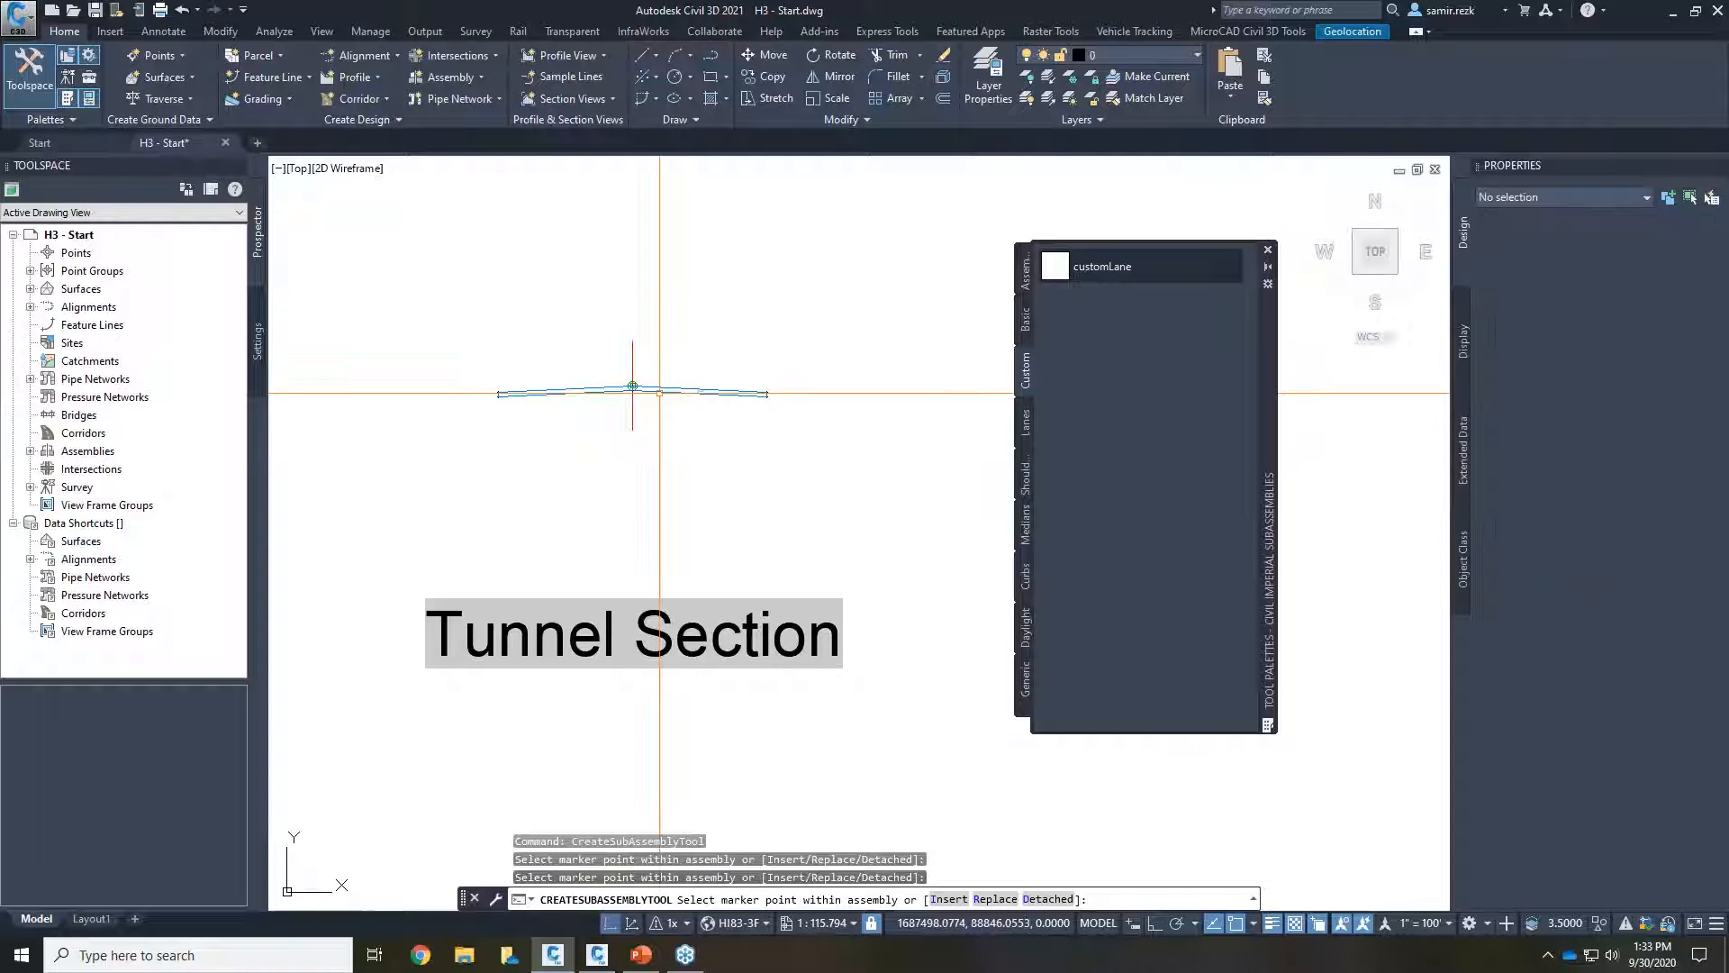
key(Escape)
click(639, 388)
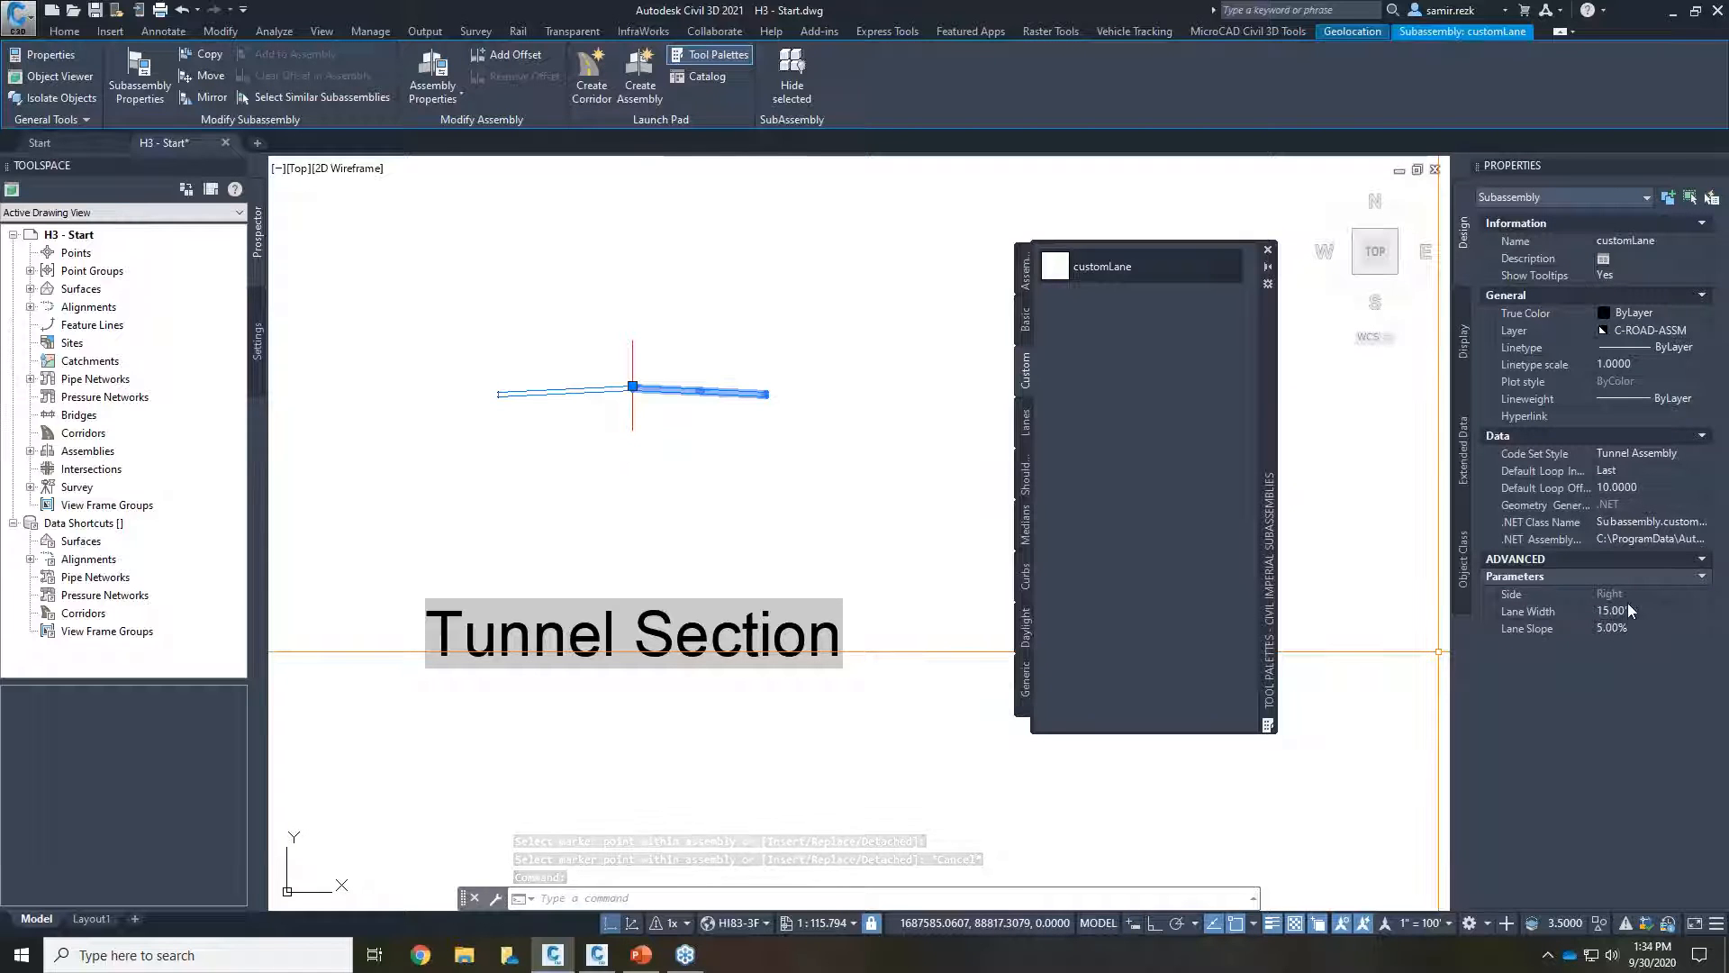
middle_drag(868, 652, 925, 470)
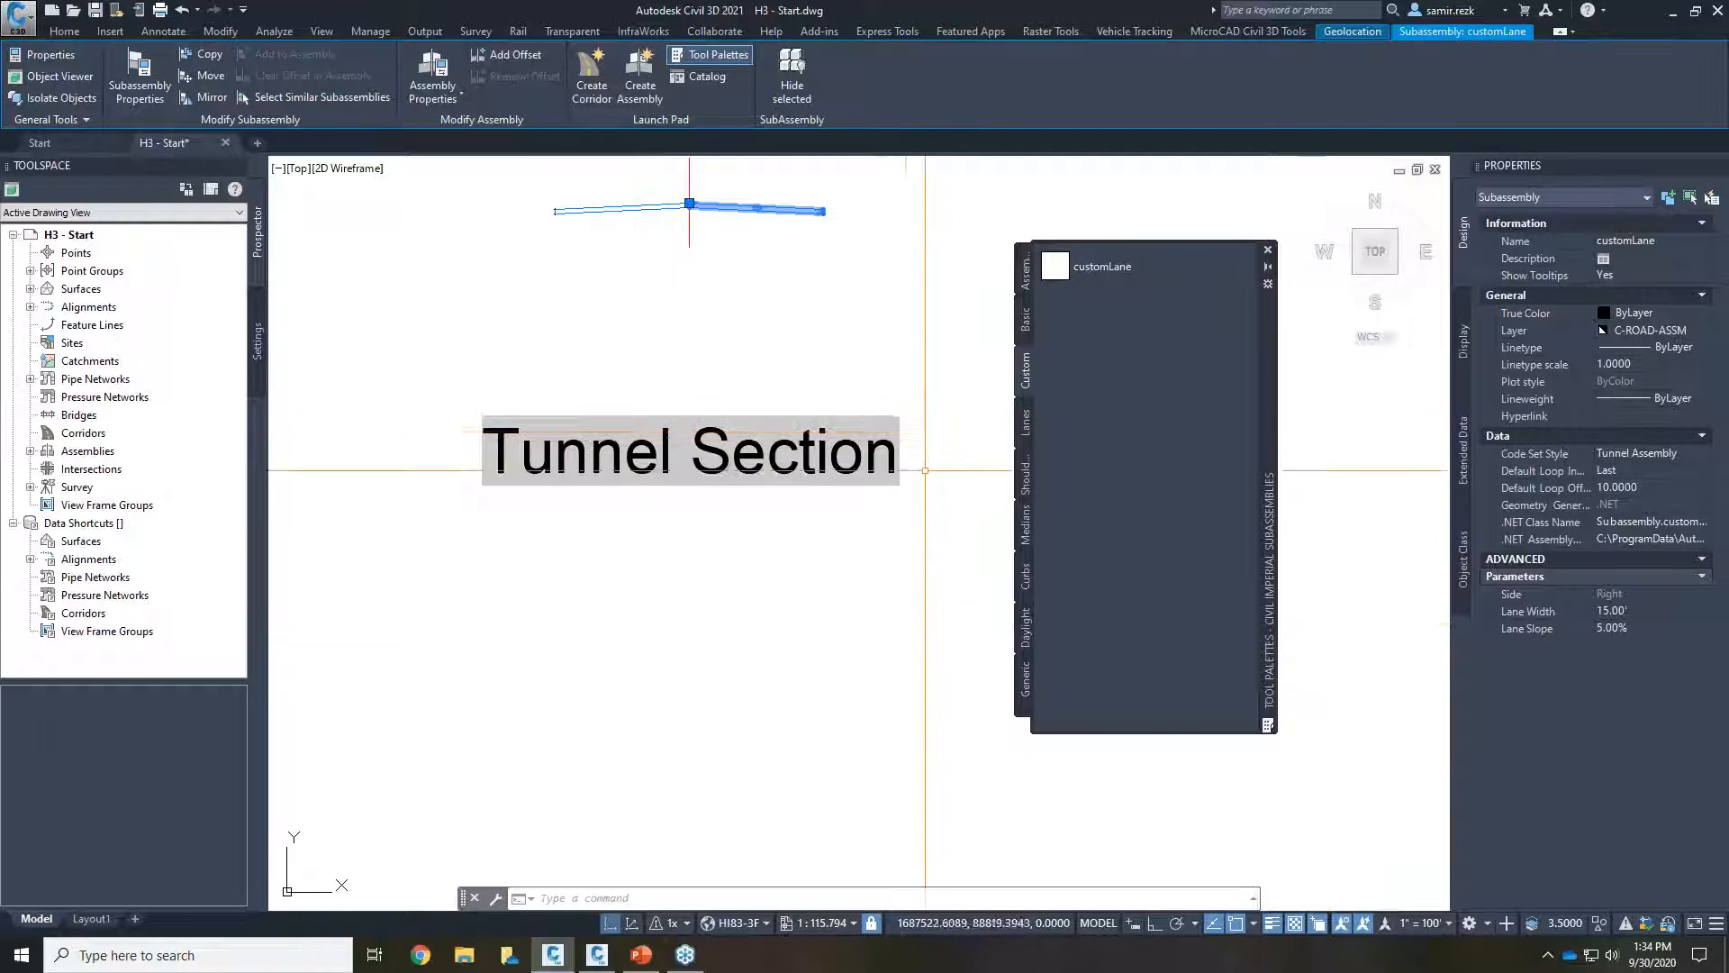
scroll(924, 470, down, 10)
key(Escape)
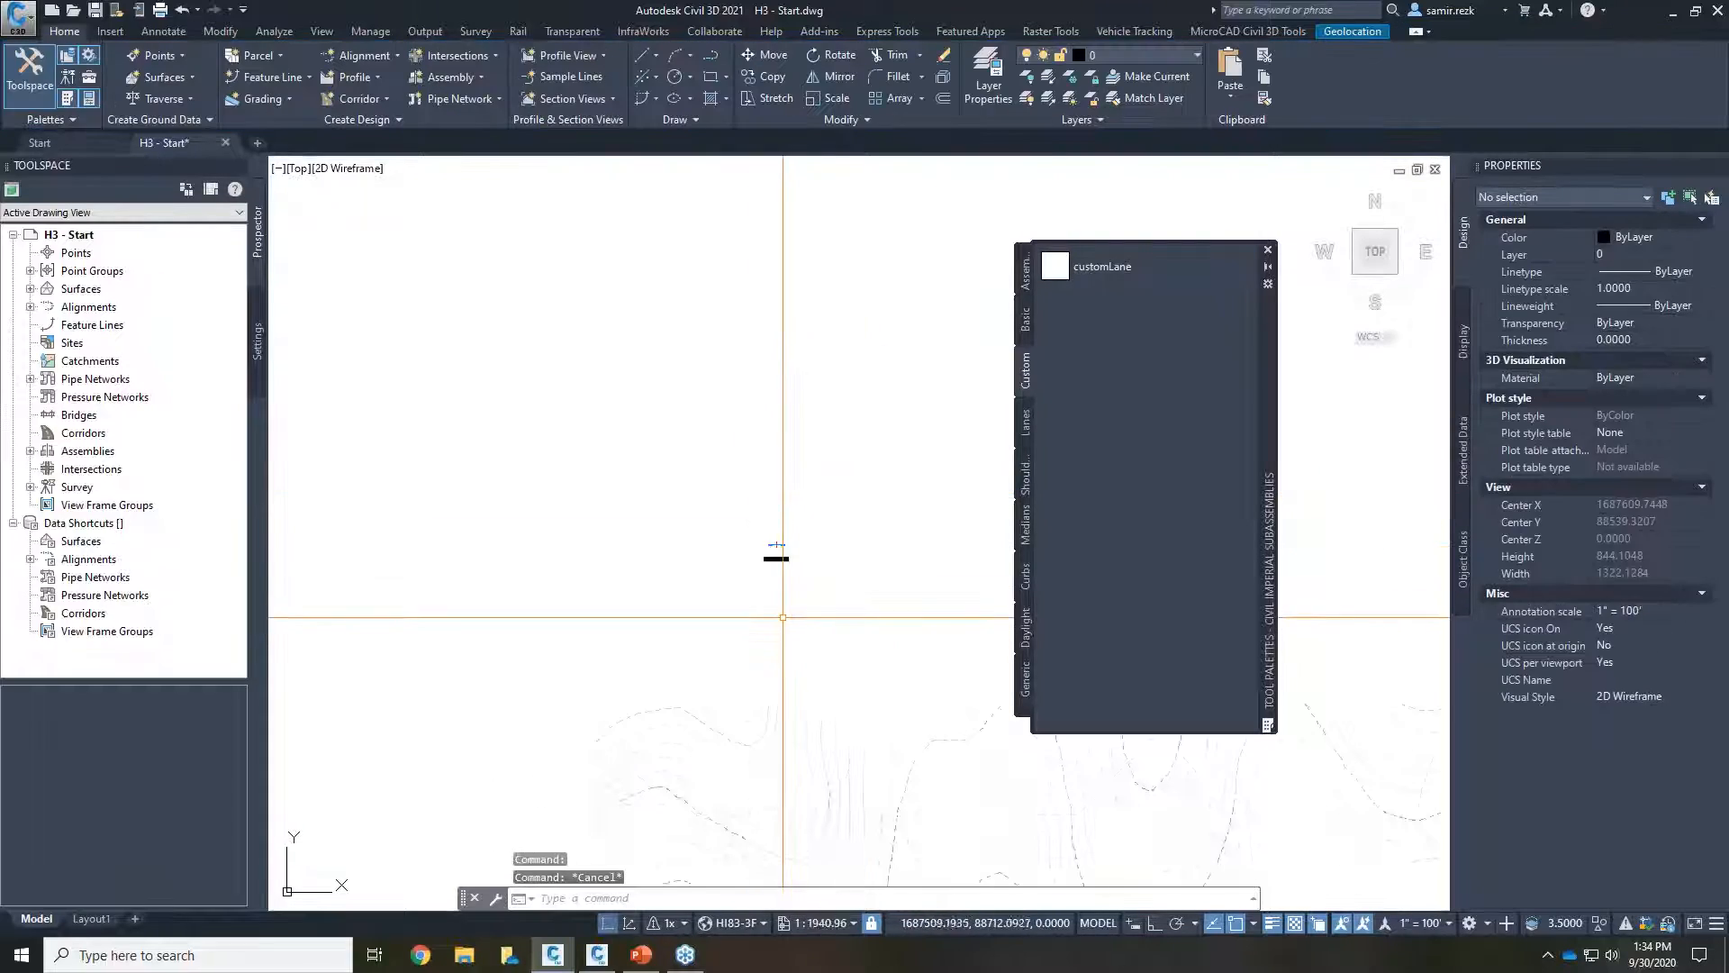
Step: Create the Tunnel Corridor on the Tunnel Expansion alignment and Layout profile using the Tunnel Section assembly
scroll(796, 665, down, 2)
mouse_move(843, 766)
middle_down()
mouse_move(532, 448)
mouse_move(493, 434)
middle_up()
scroll(599, 639, up, 2)
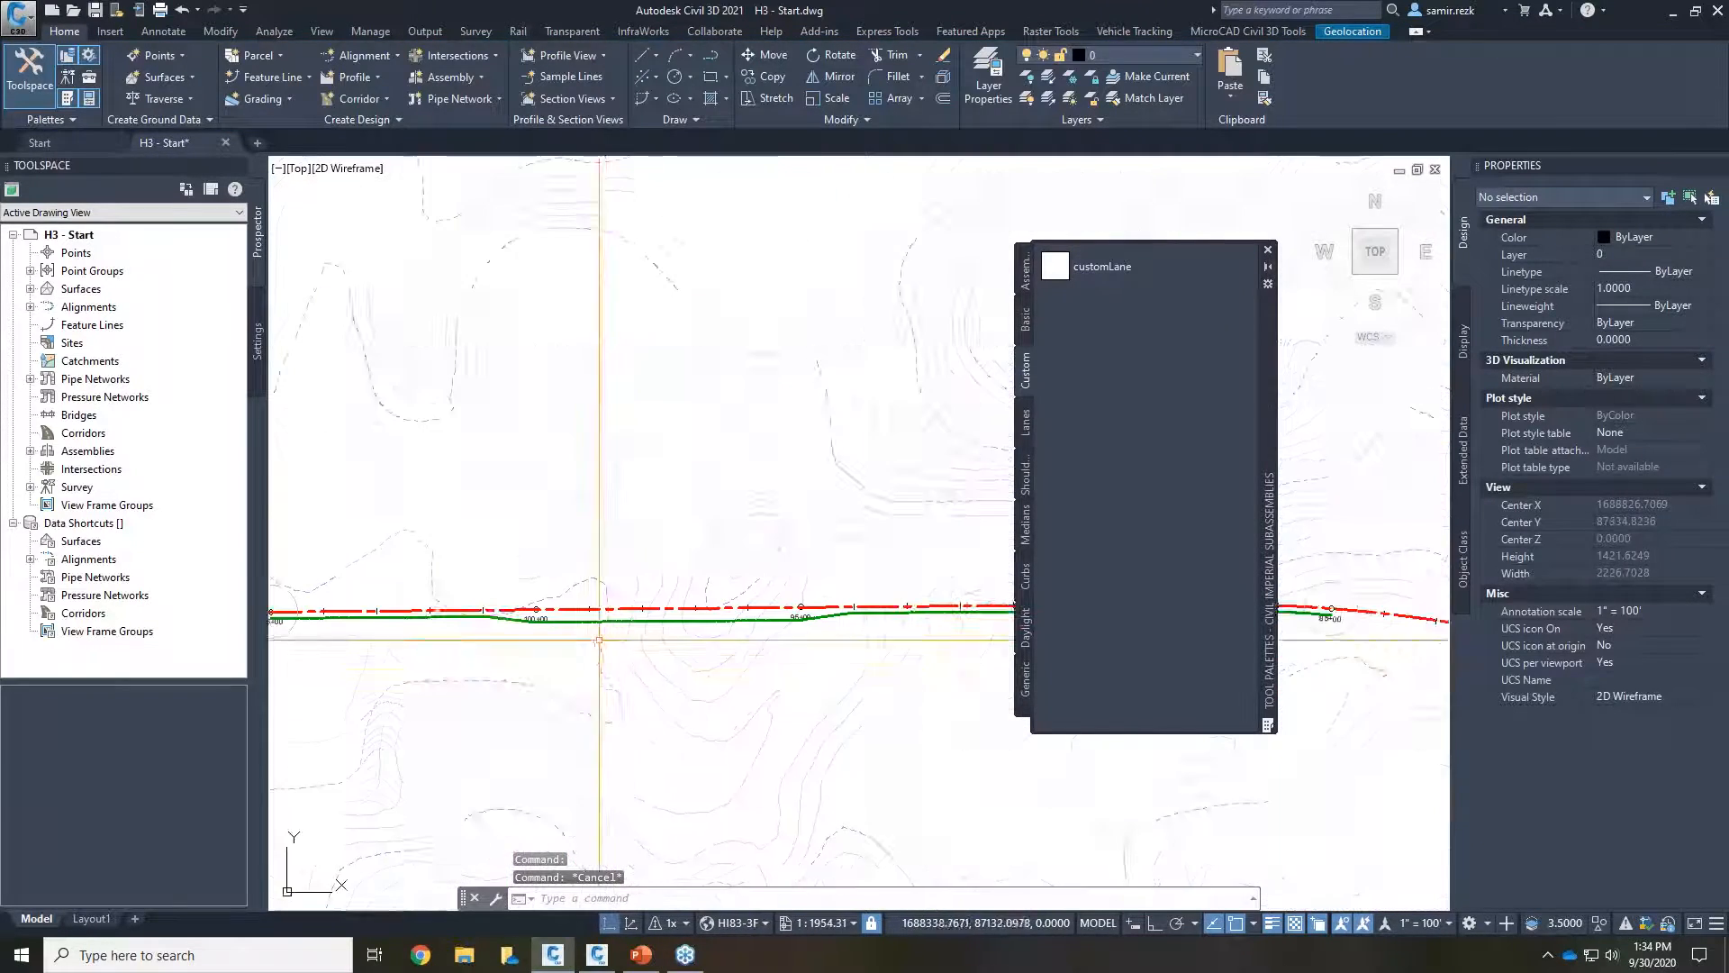
middle_drag(599, 639, 628, 612)
click(360, 99)
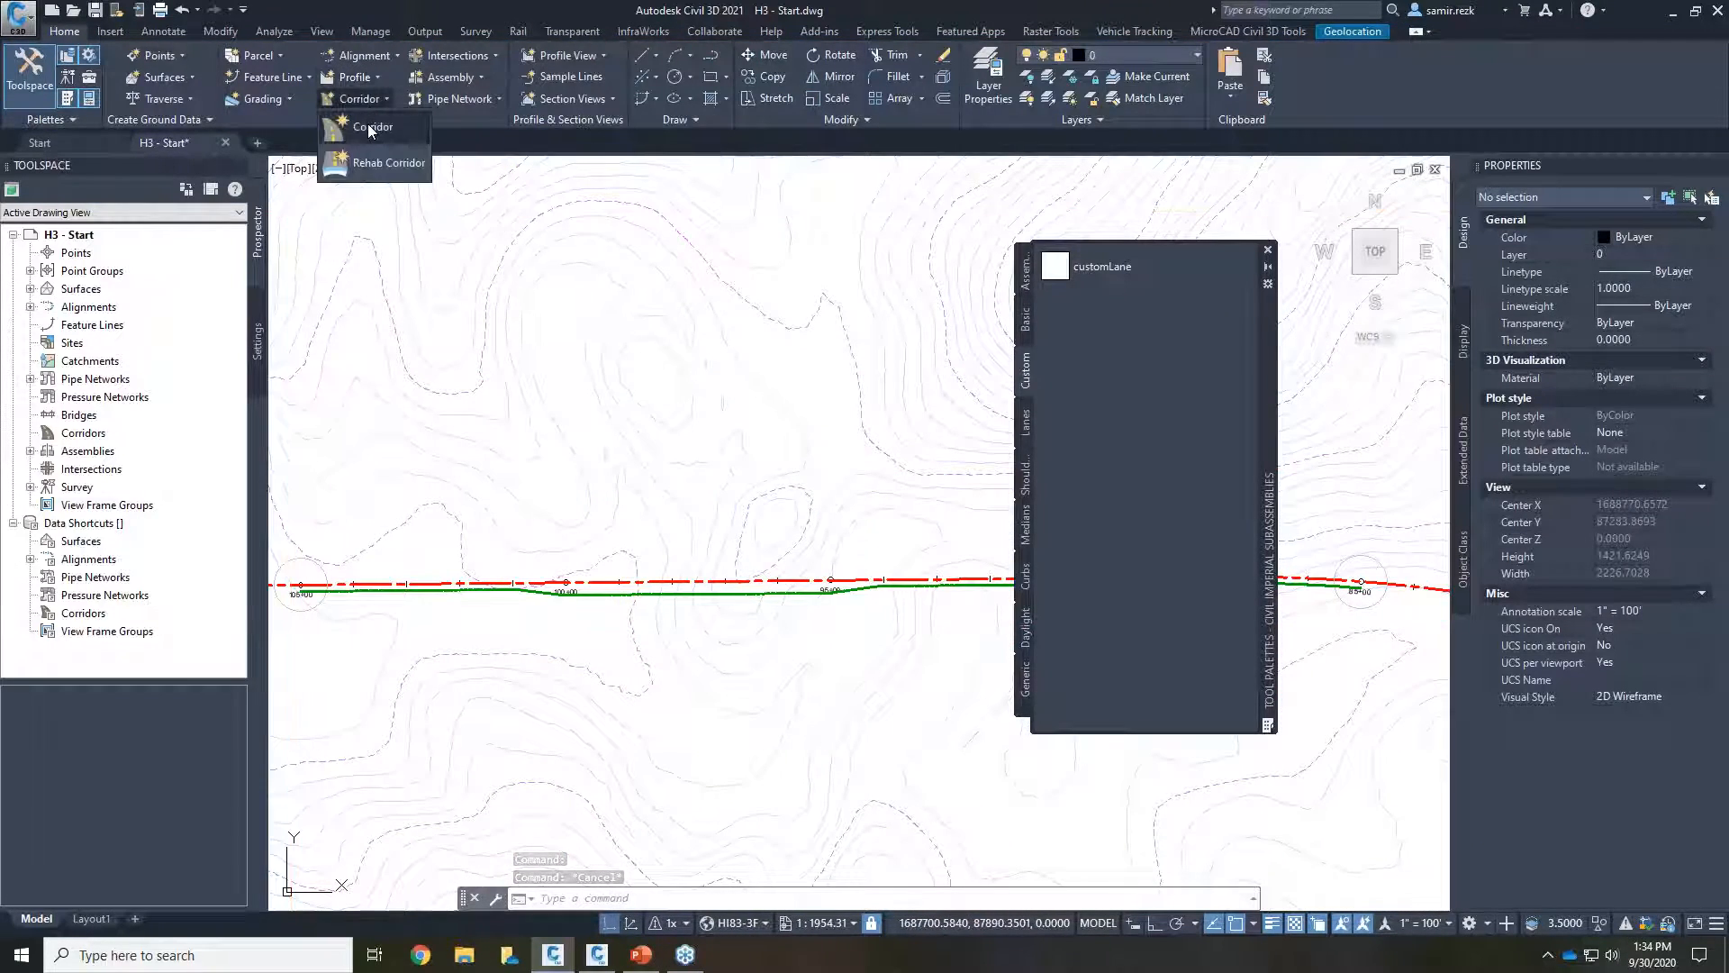
click(368, 126)
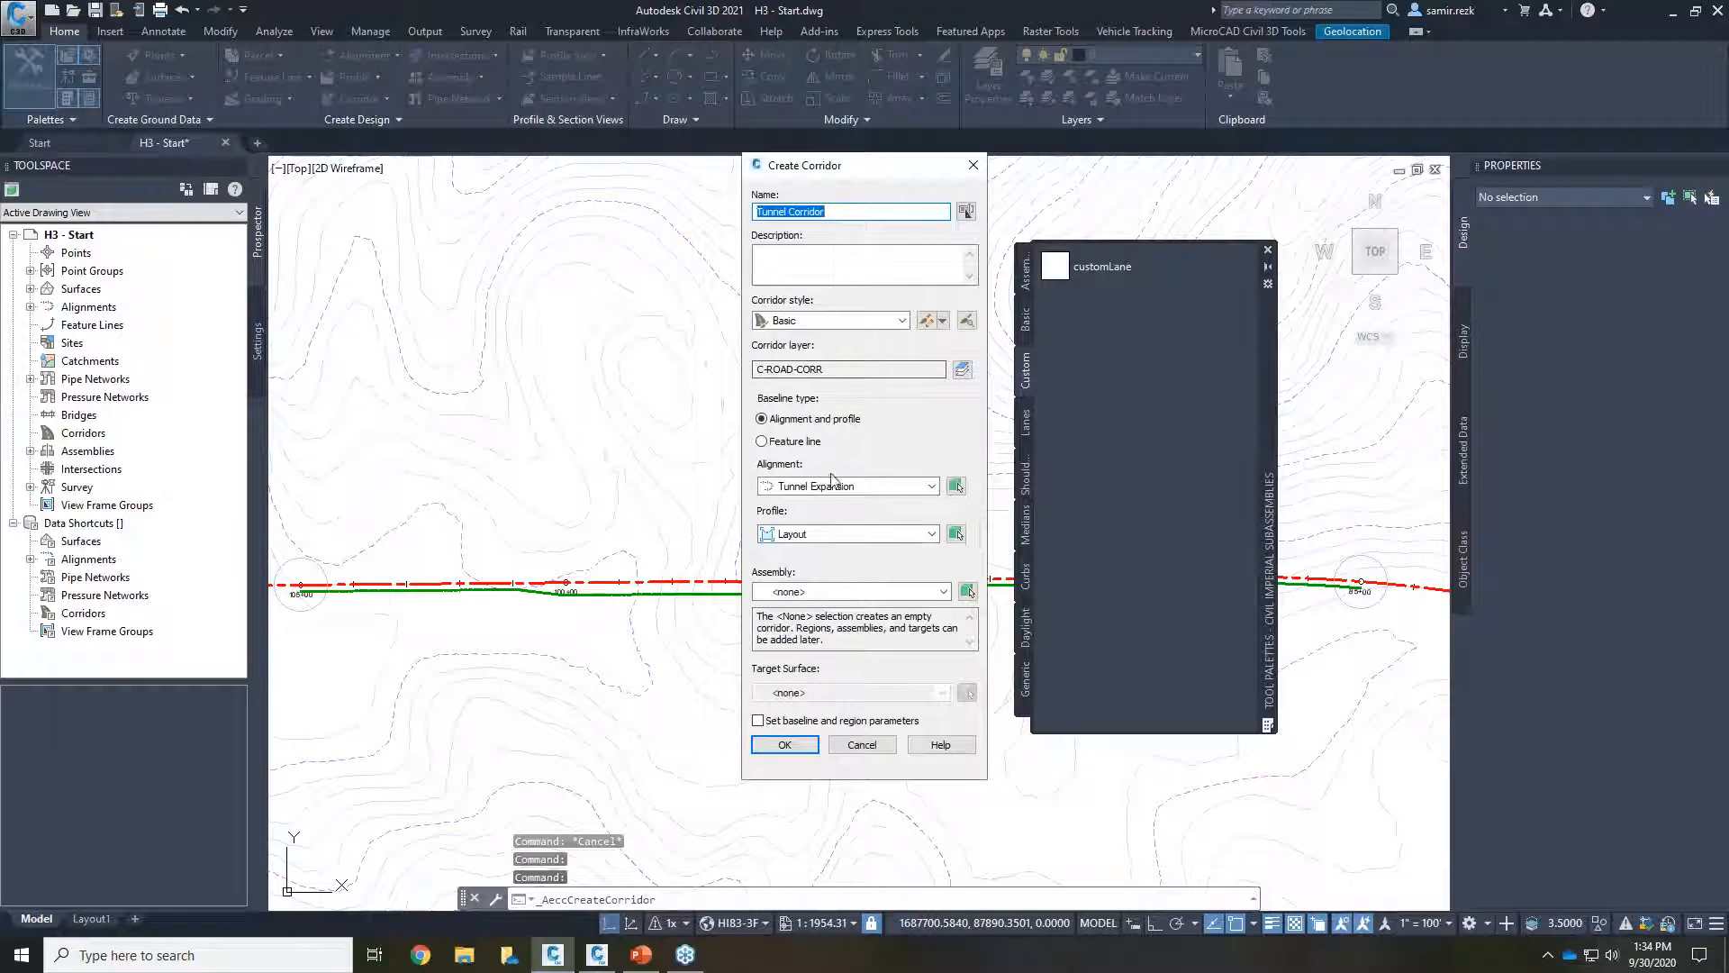
click(813, 594)
click(815, 620)
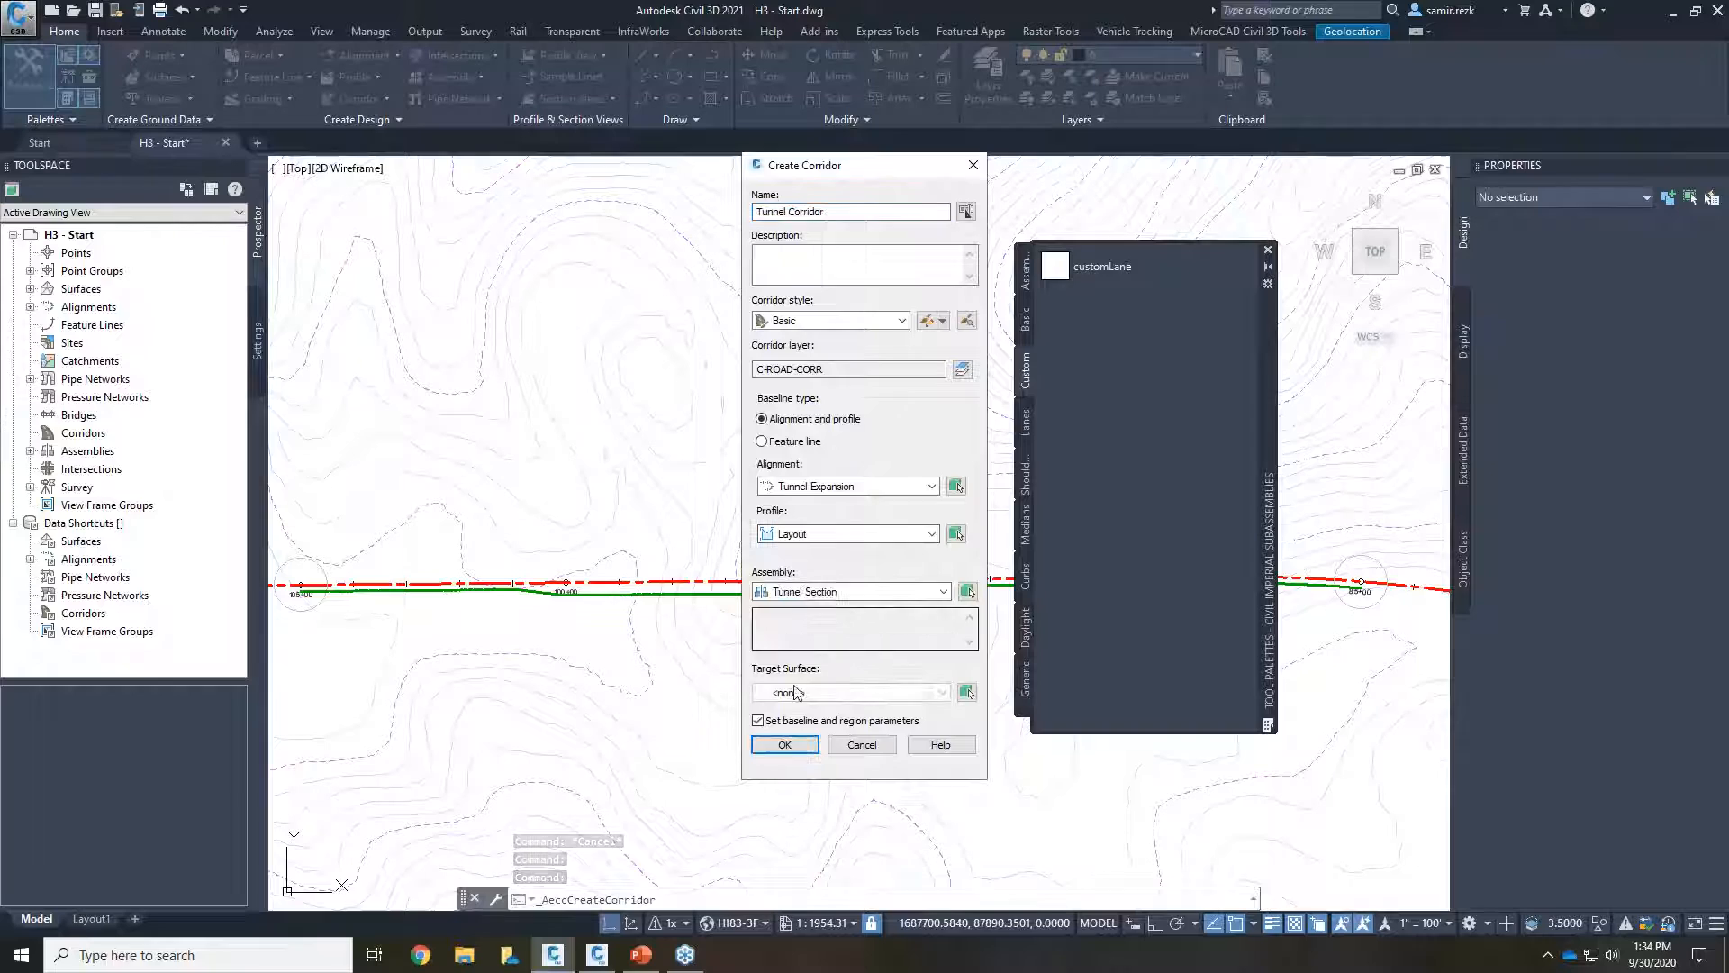
click(782, 745)
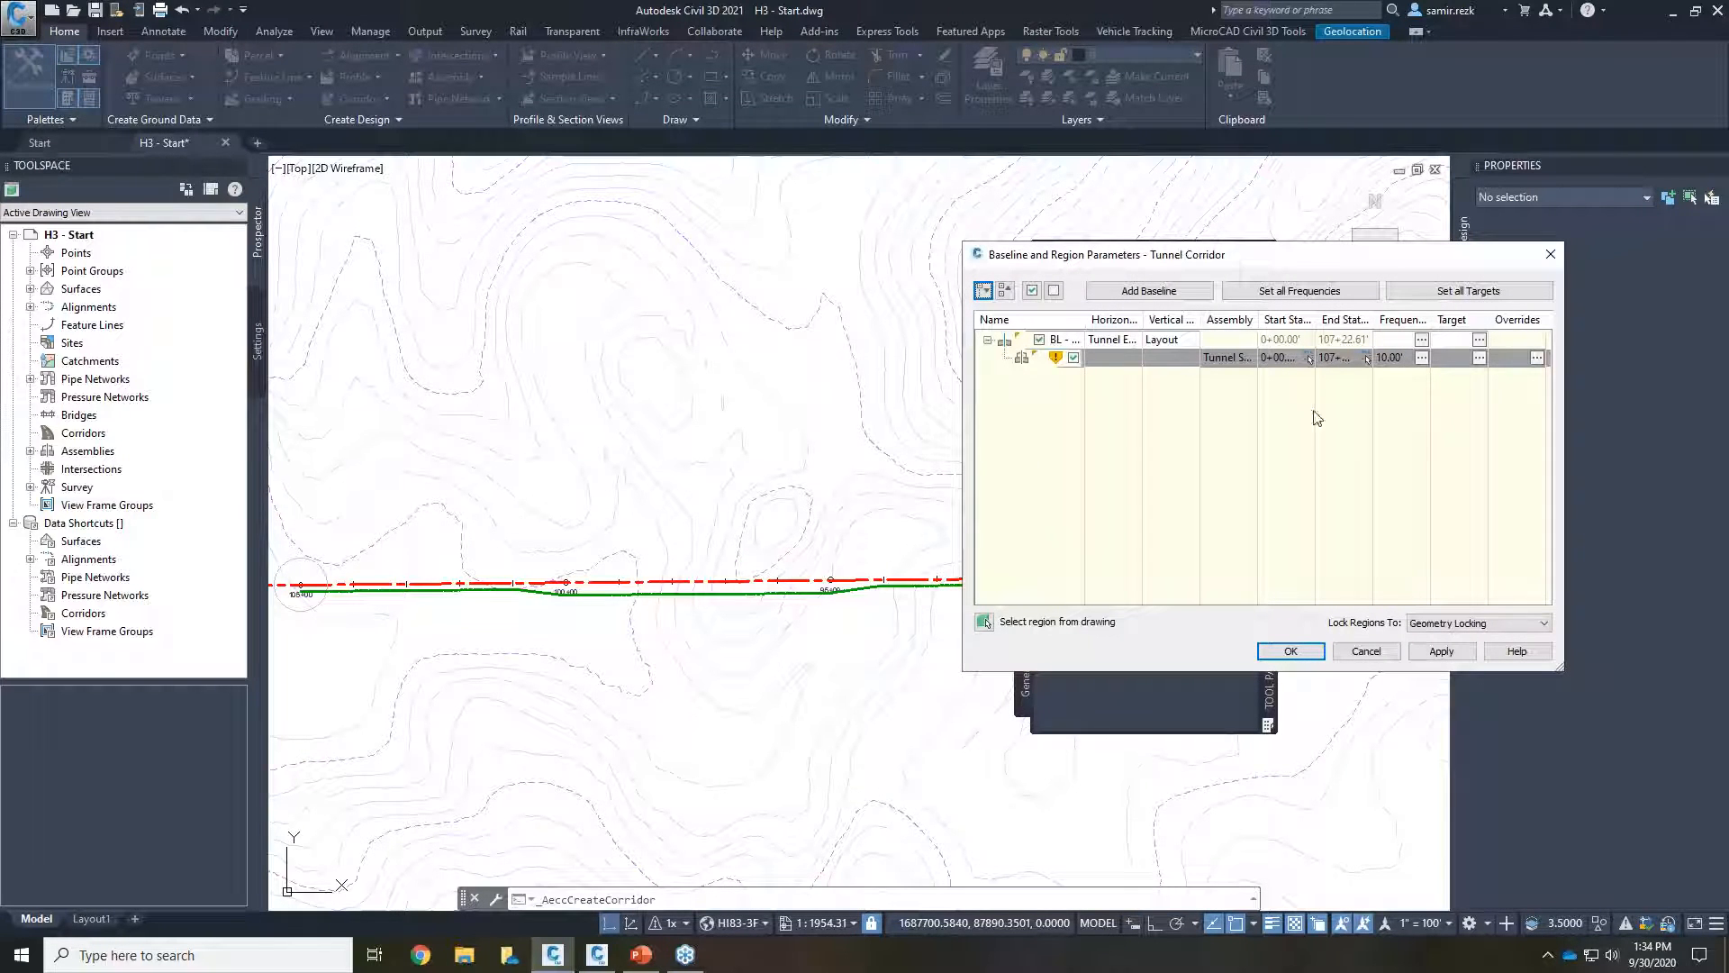
Step: Try to set the corridor region's start station to 105+00 and its end station to 85+00
click(1307, 358)
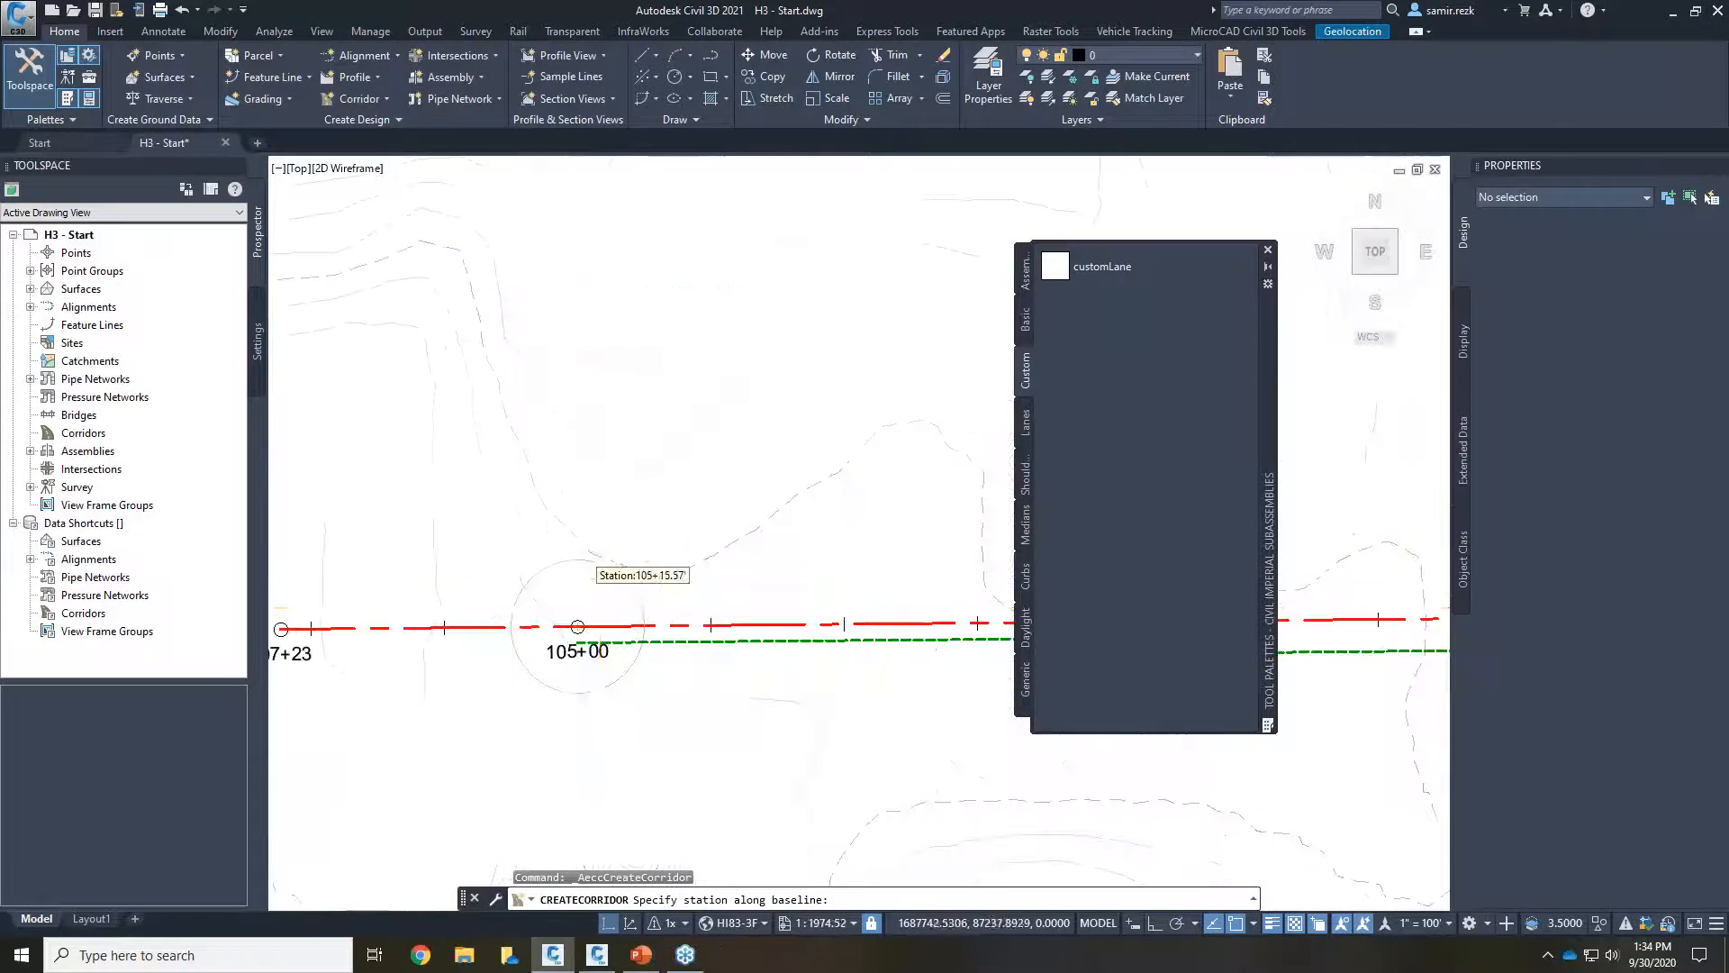
click(577, 625)
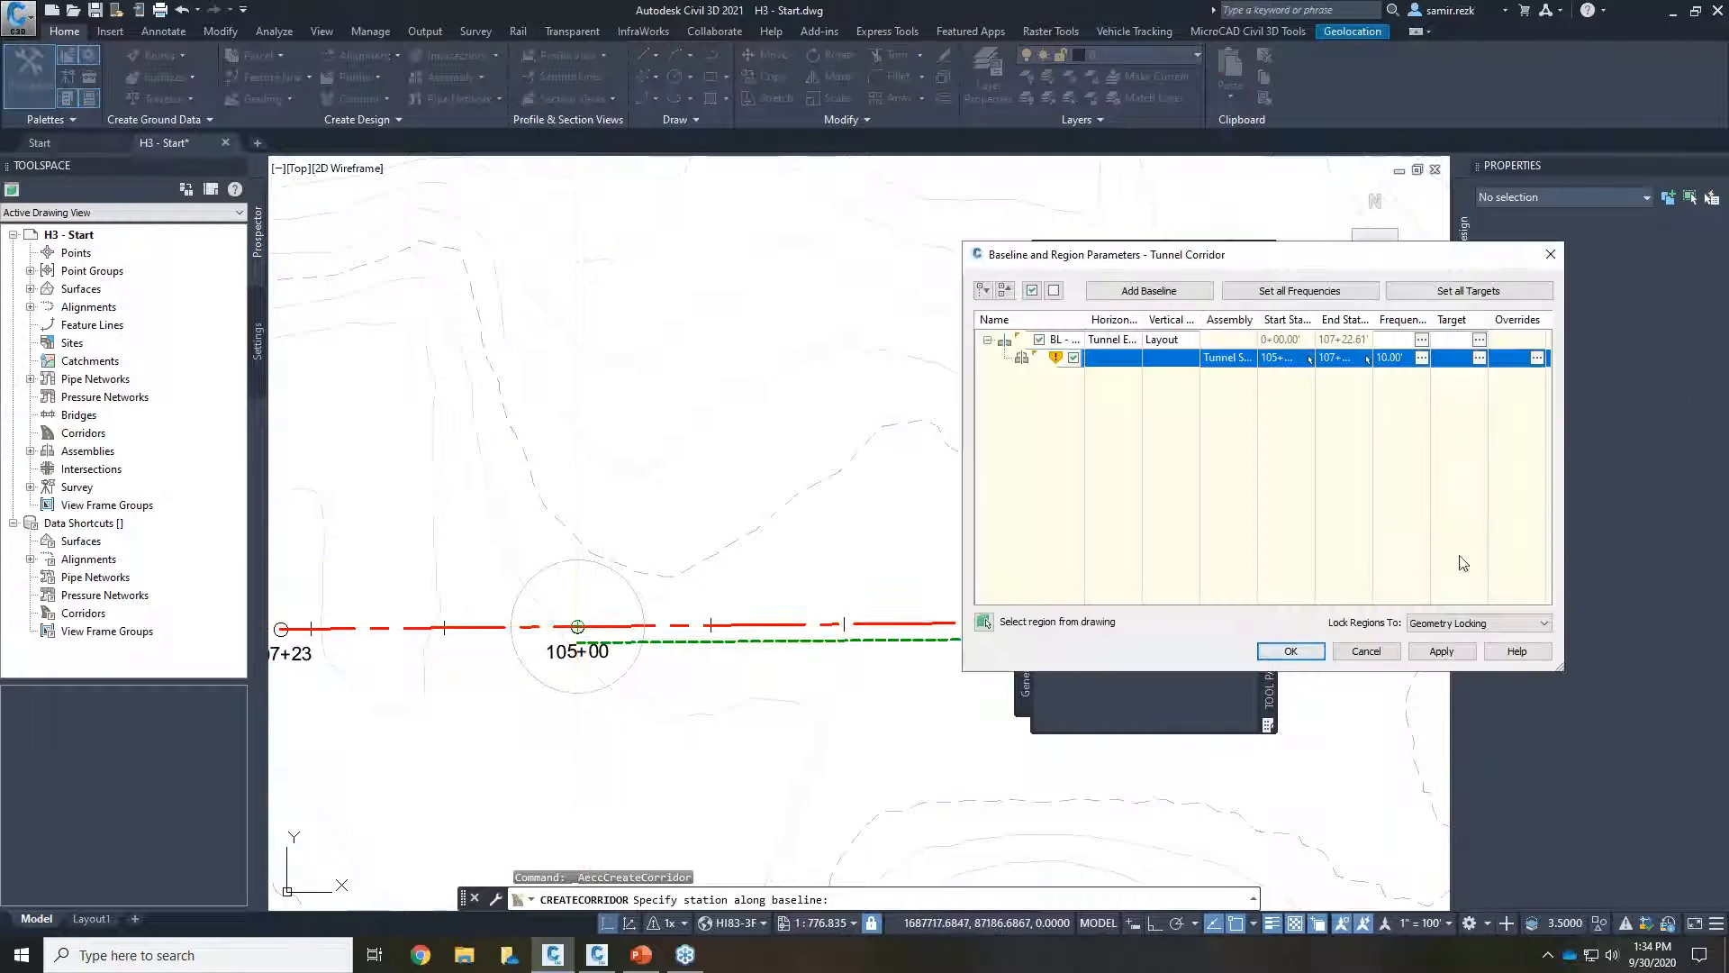
click(1366, 359)
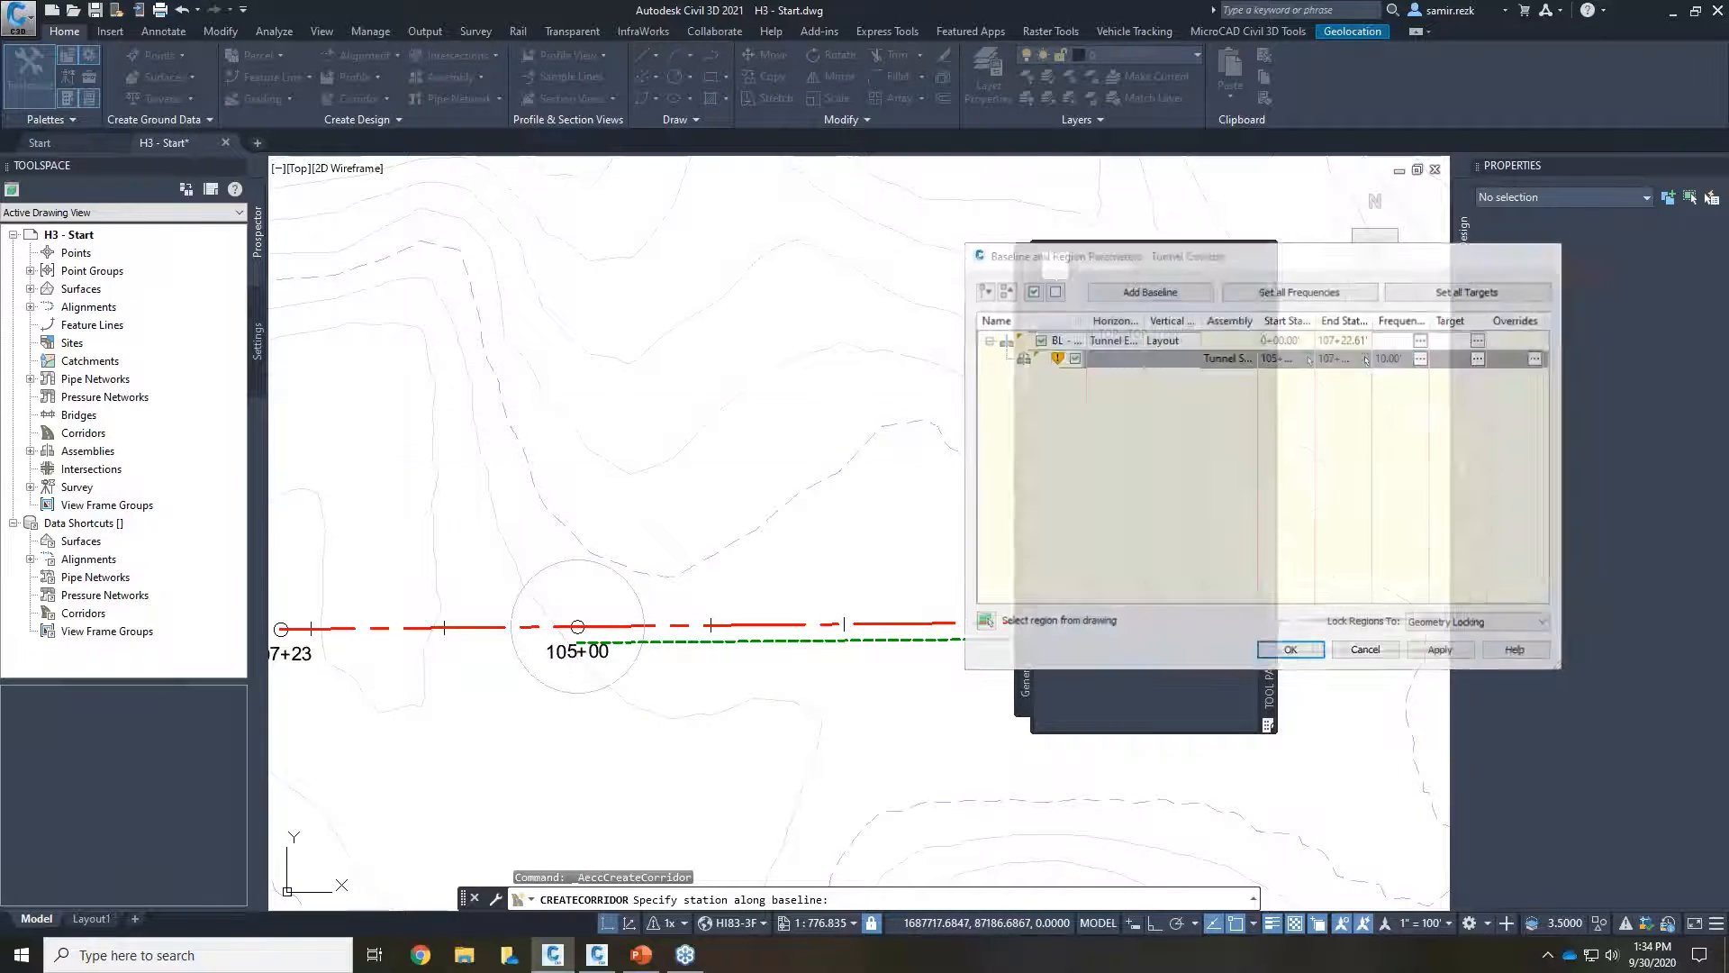
scroll(506, 480, down, 1)
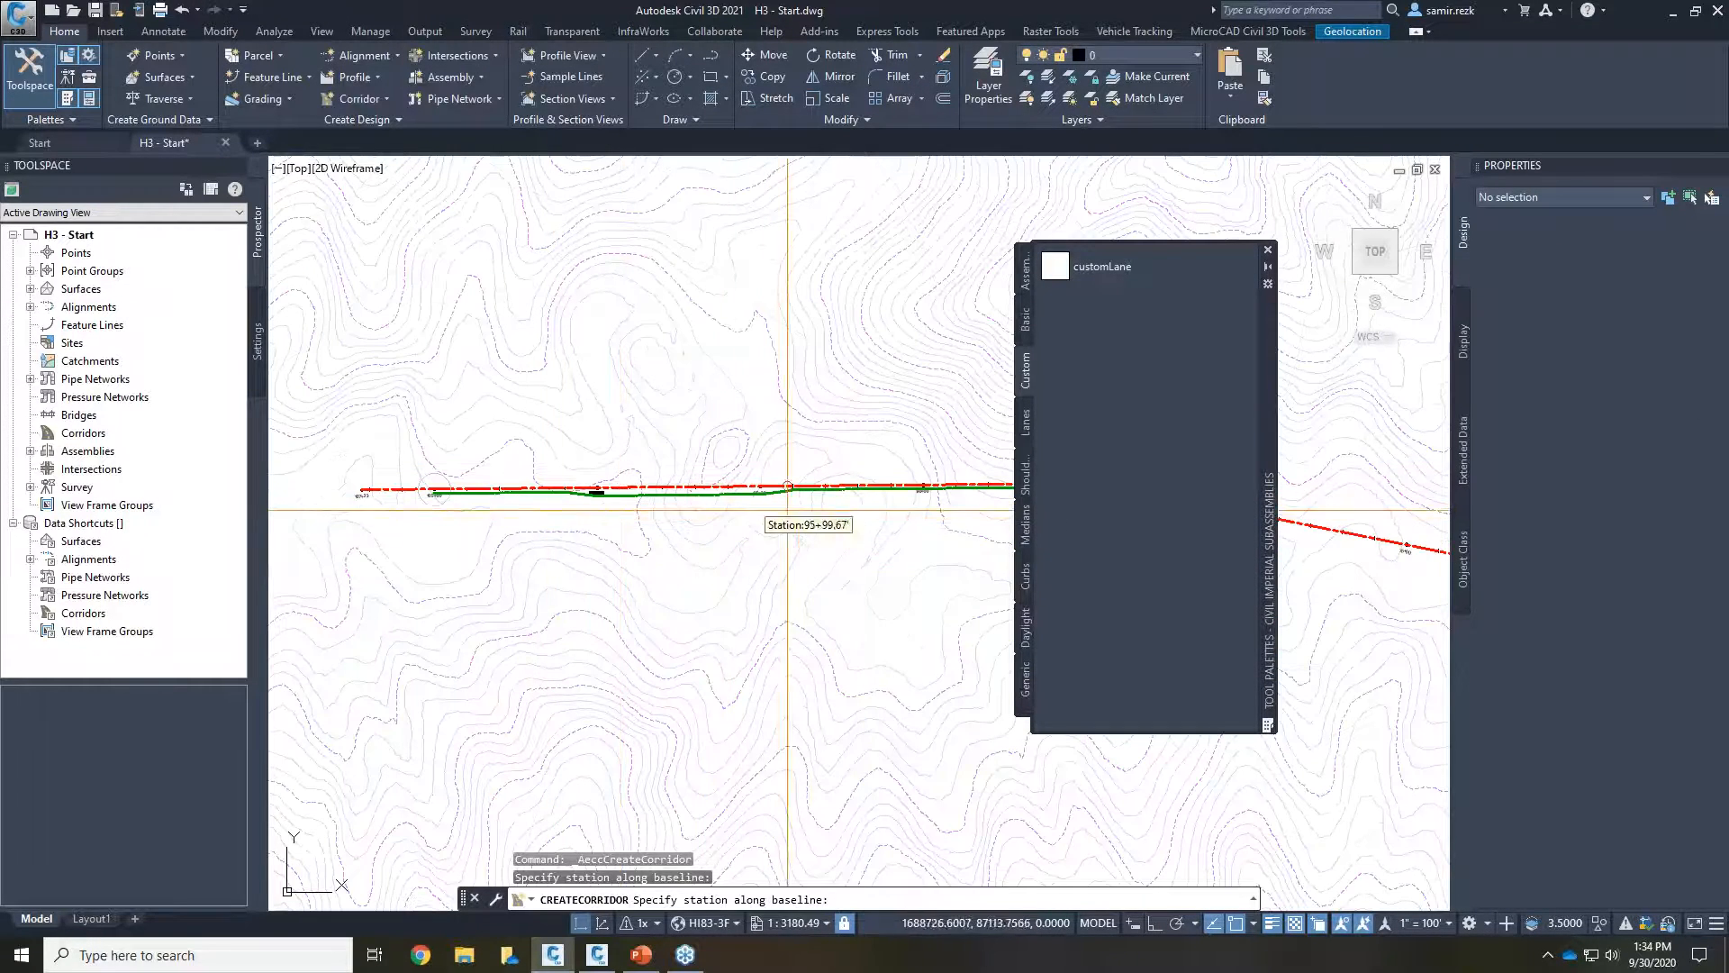
mouse_move(963, 461)
middle_down()
mouse_move(969, 448)
mouse_move(595, 470)
middle_up()
scroll(595, 487, up, 5)
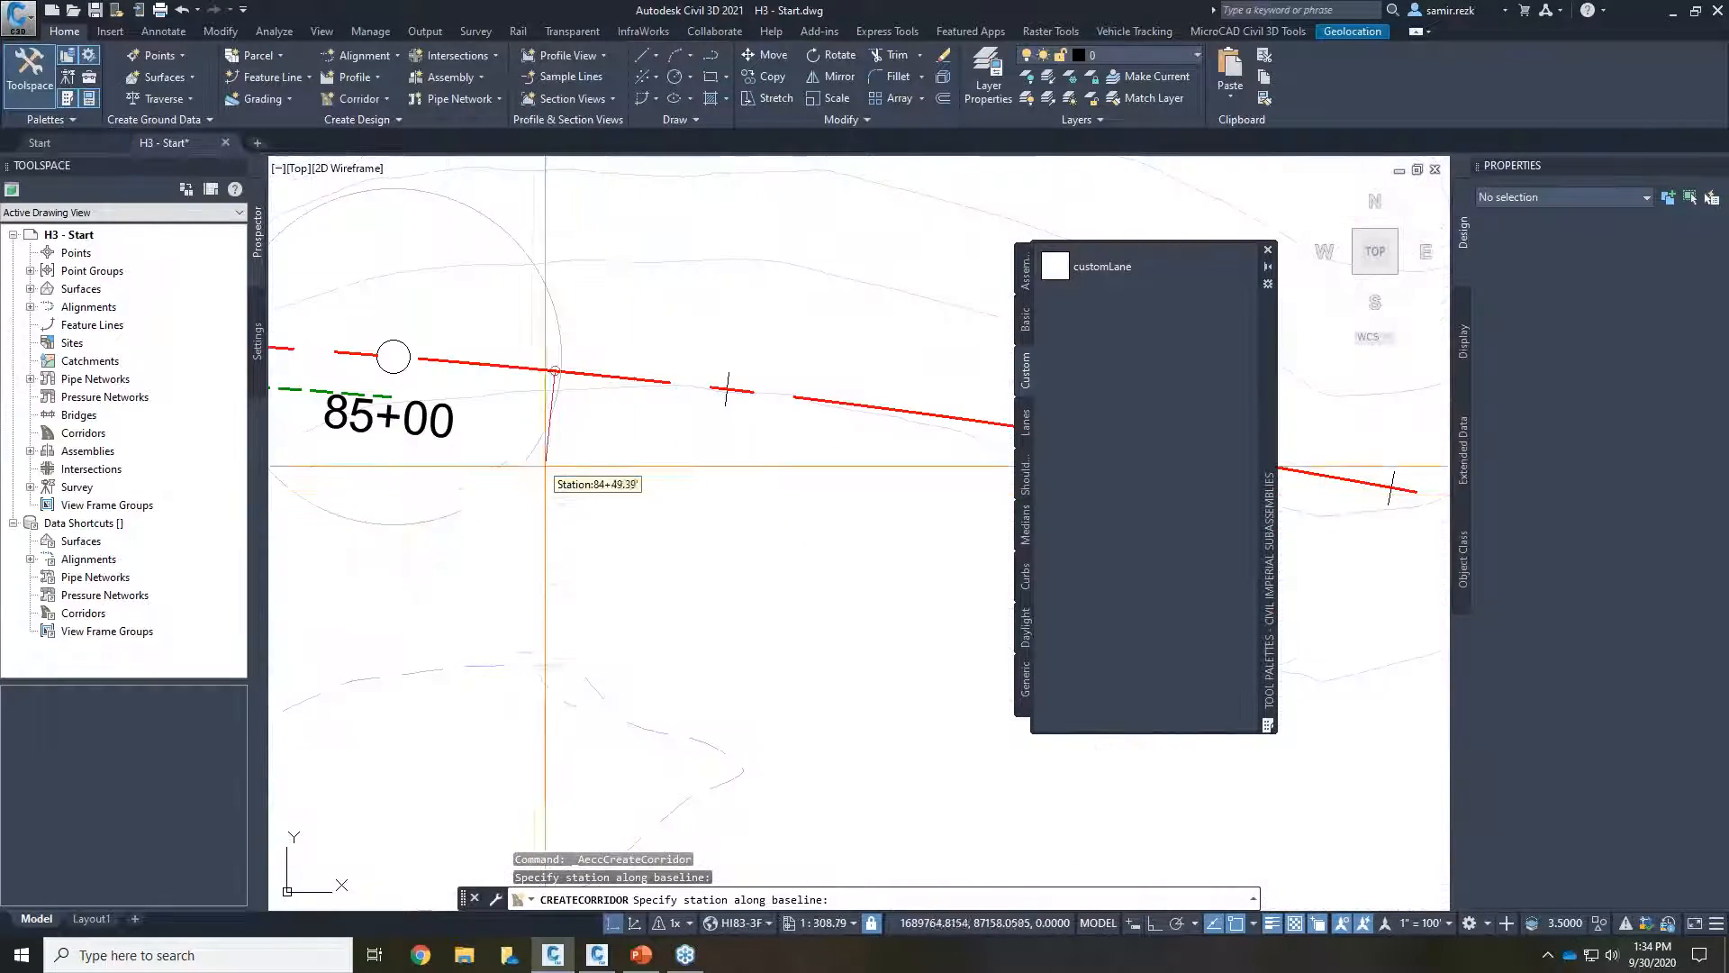
click(393, 356)
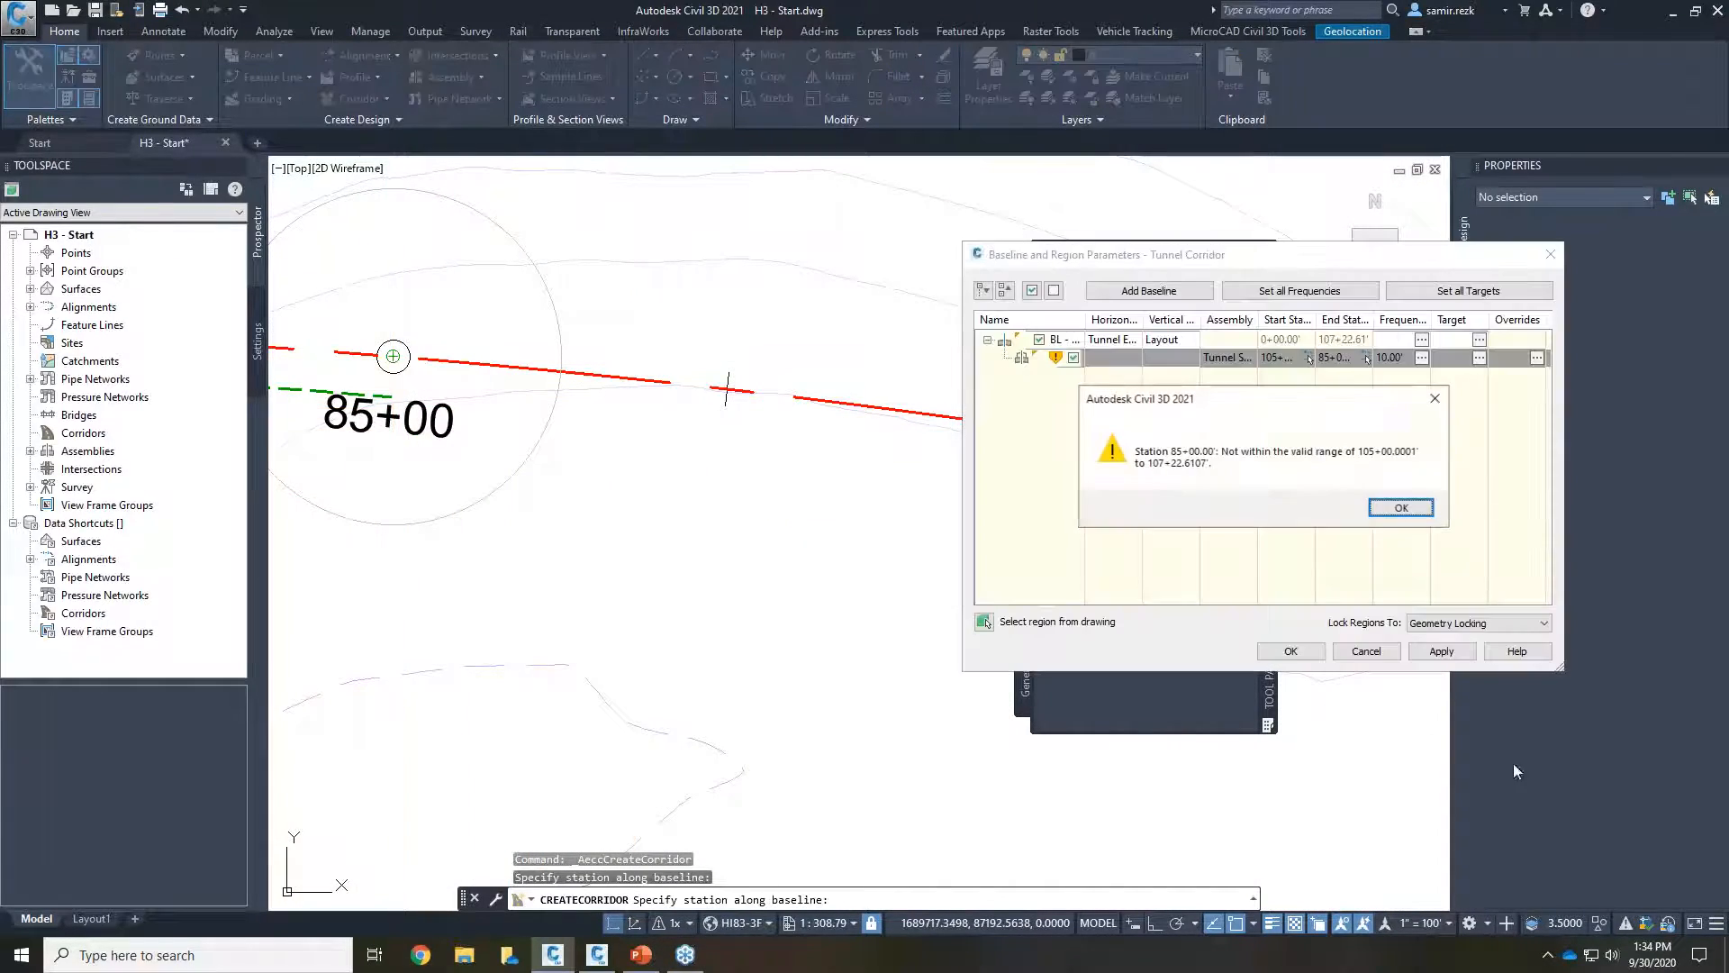
click(1402, 510)
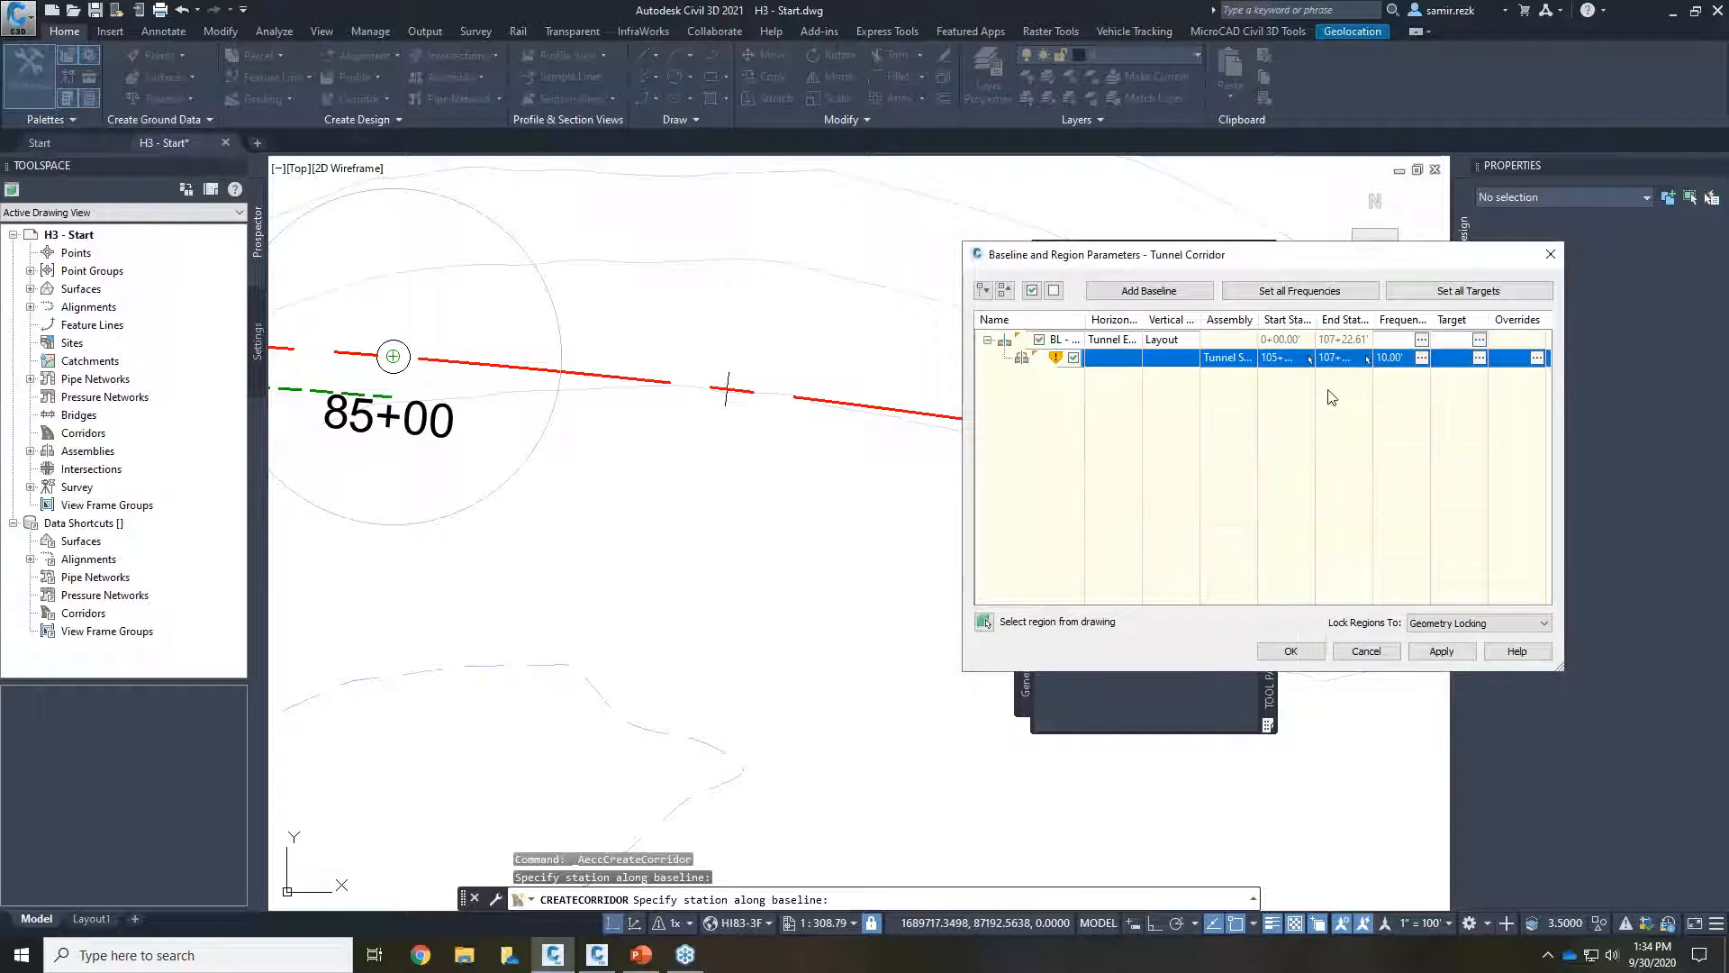
Step: Set the corridor region to start at station 85+00 and end at 105+00, and rebuild the corridor
click(1305, 358)
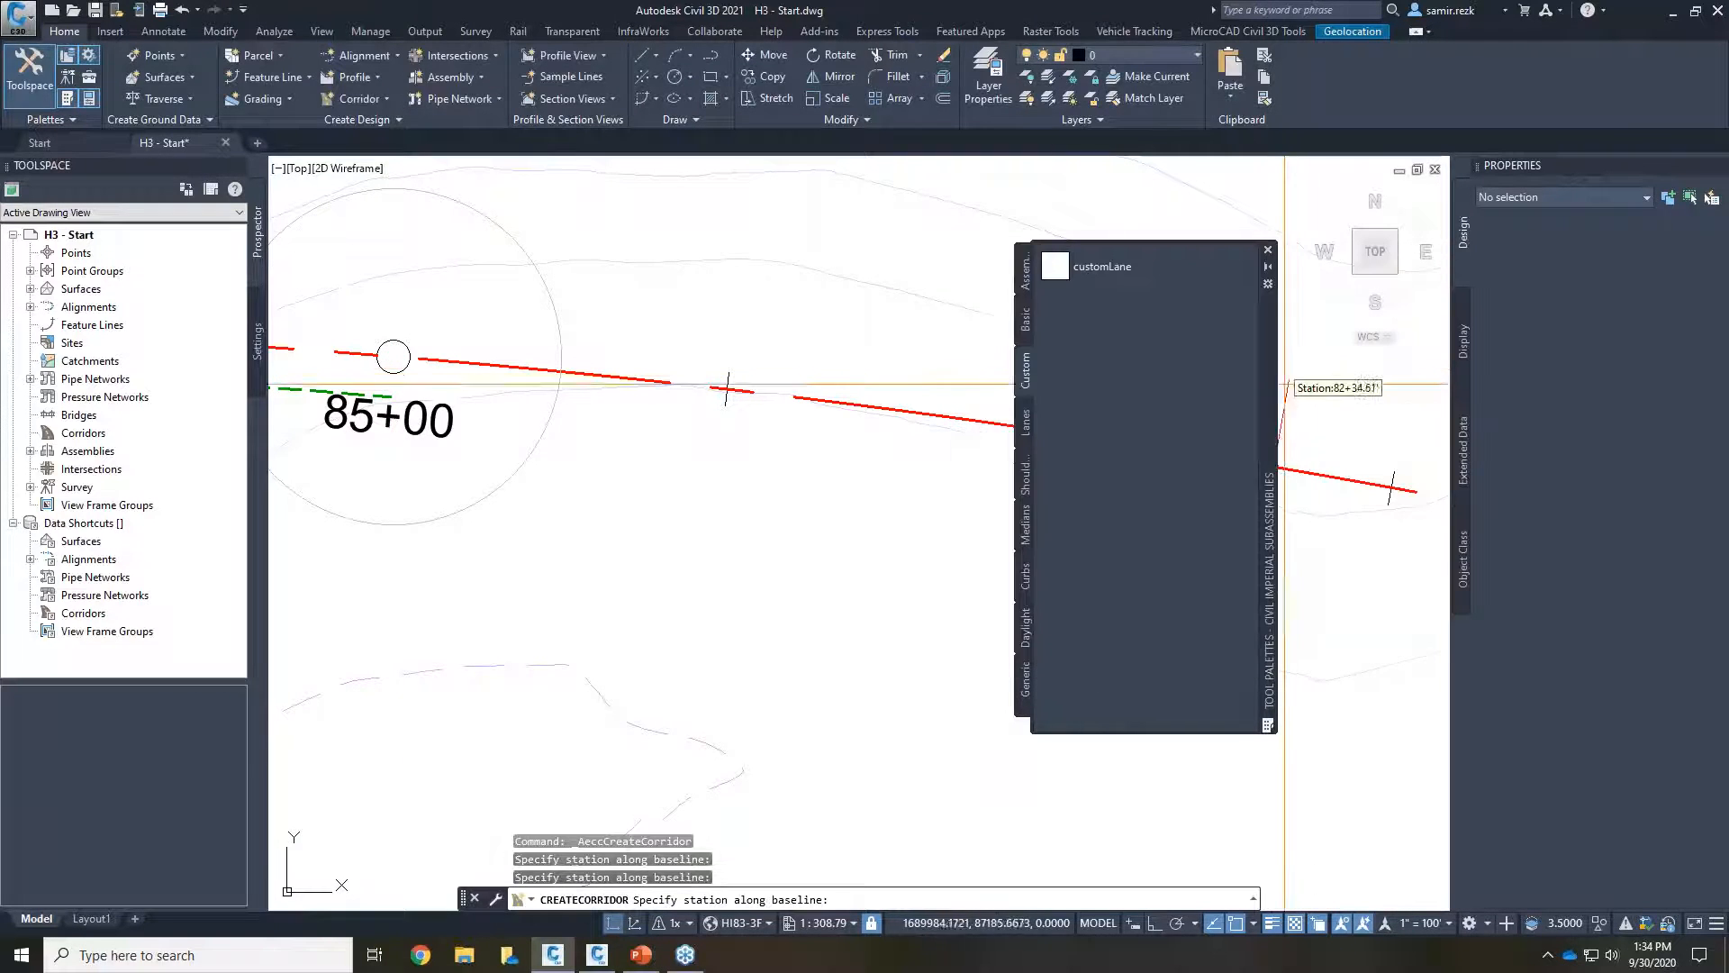
click(545, 303)
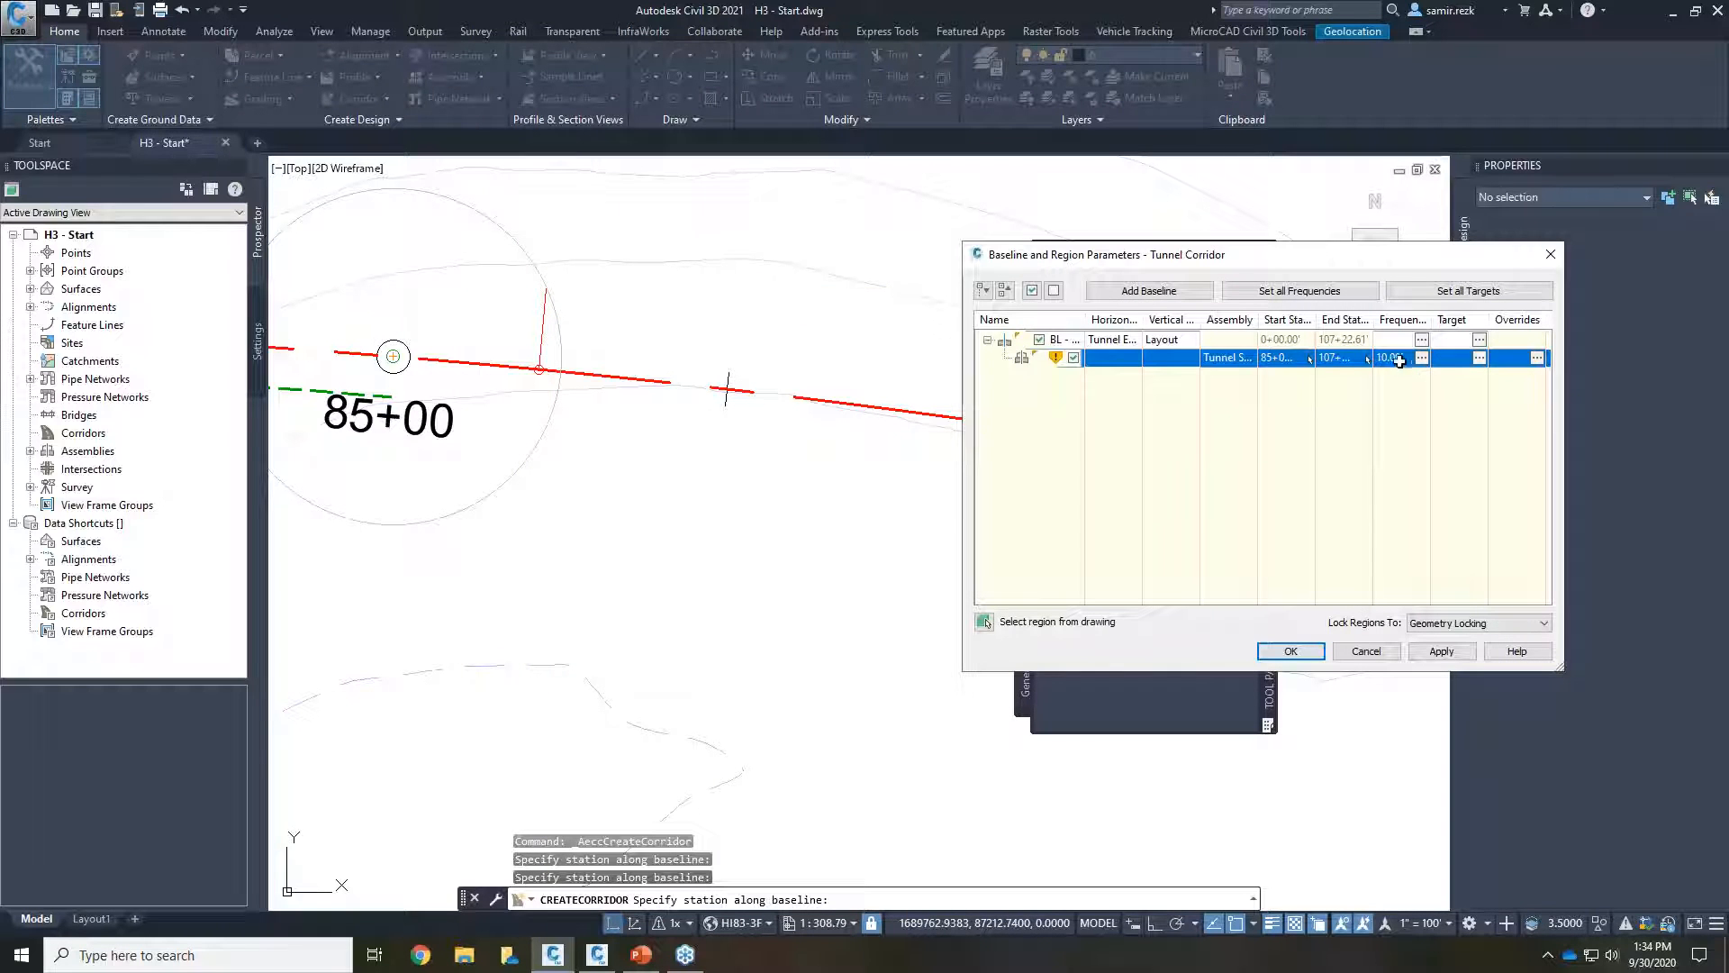
click(1364, 361)
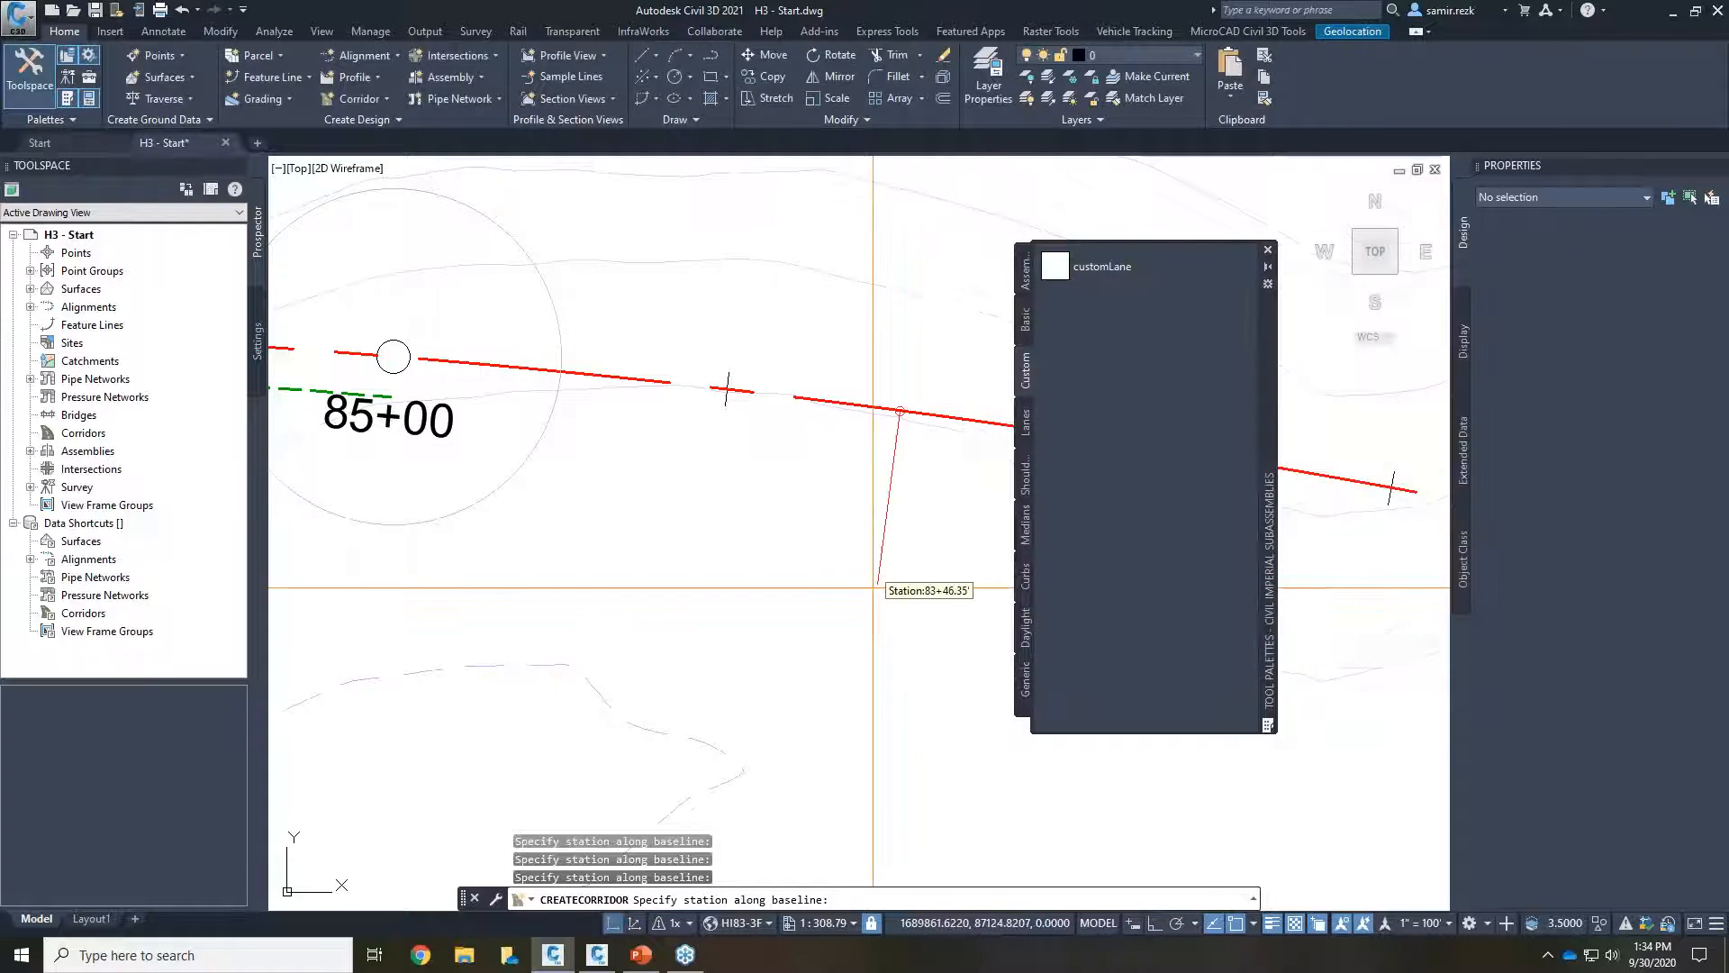
scroll(793, 638, down, 6)
middle_drag(827, 576, 965, 537)
middle_drag(605, 547, 743, 533)
scroll(378, 453, up, 4)
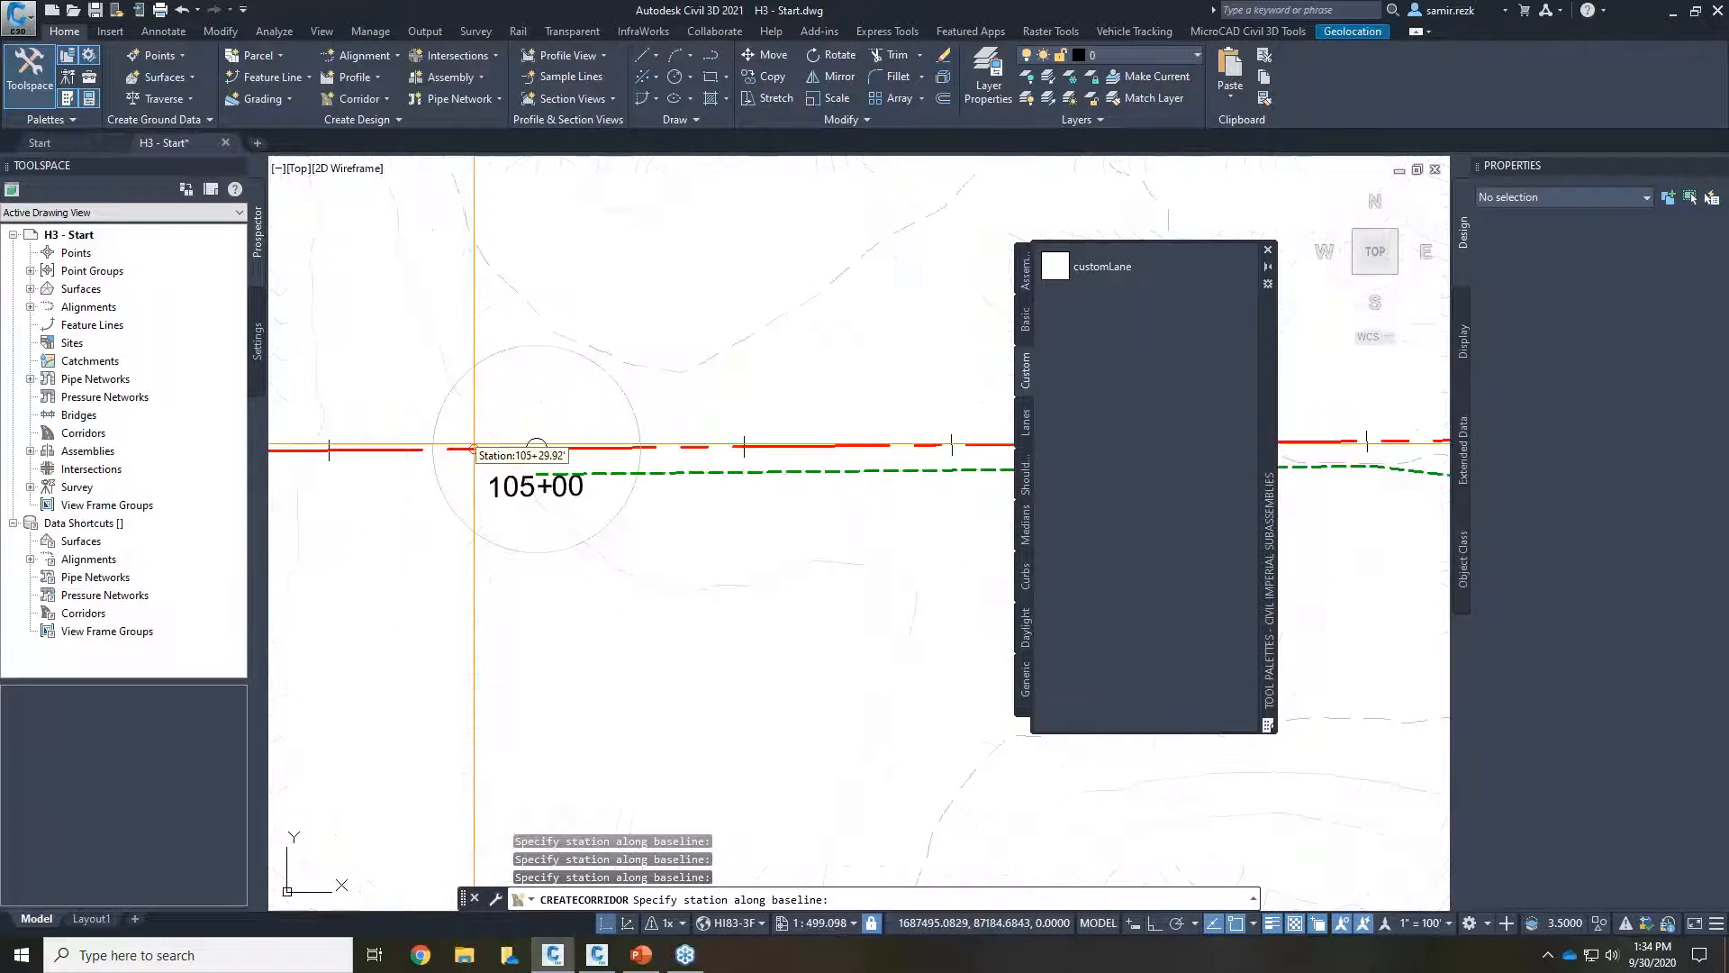
click(536, 448)
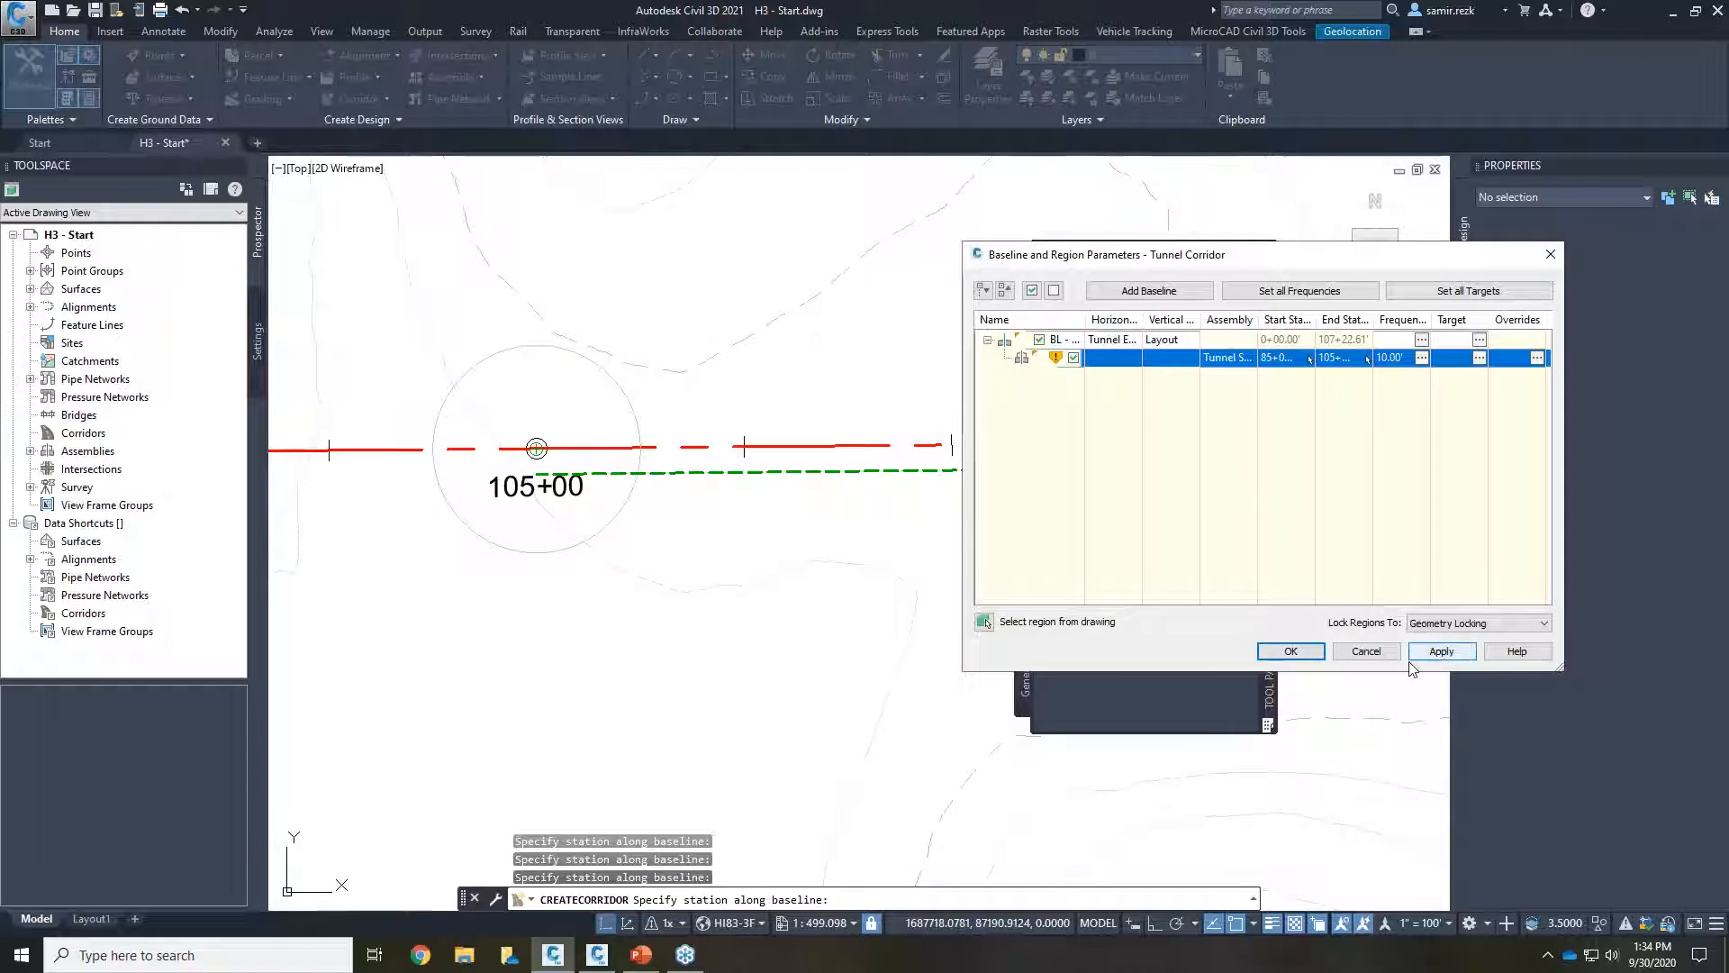
click(1319, 657)
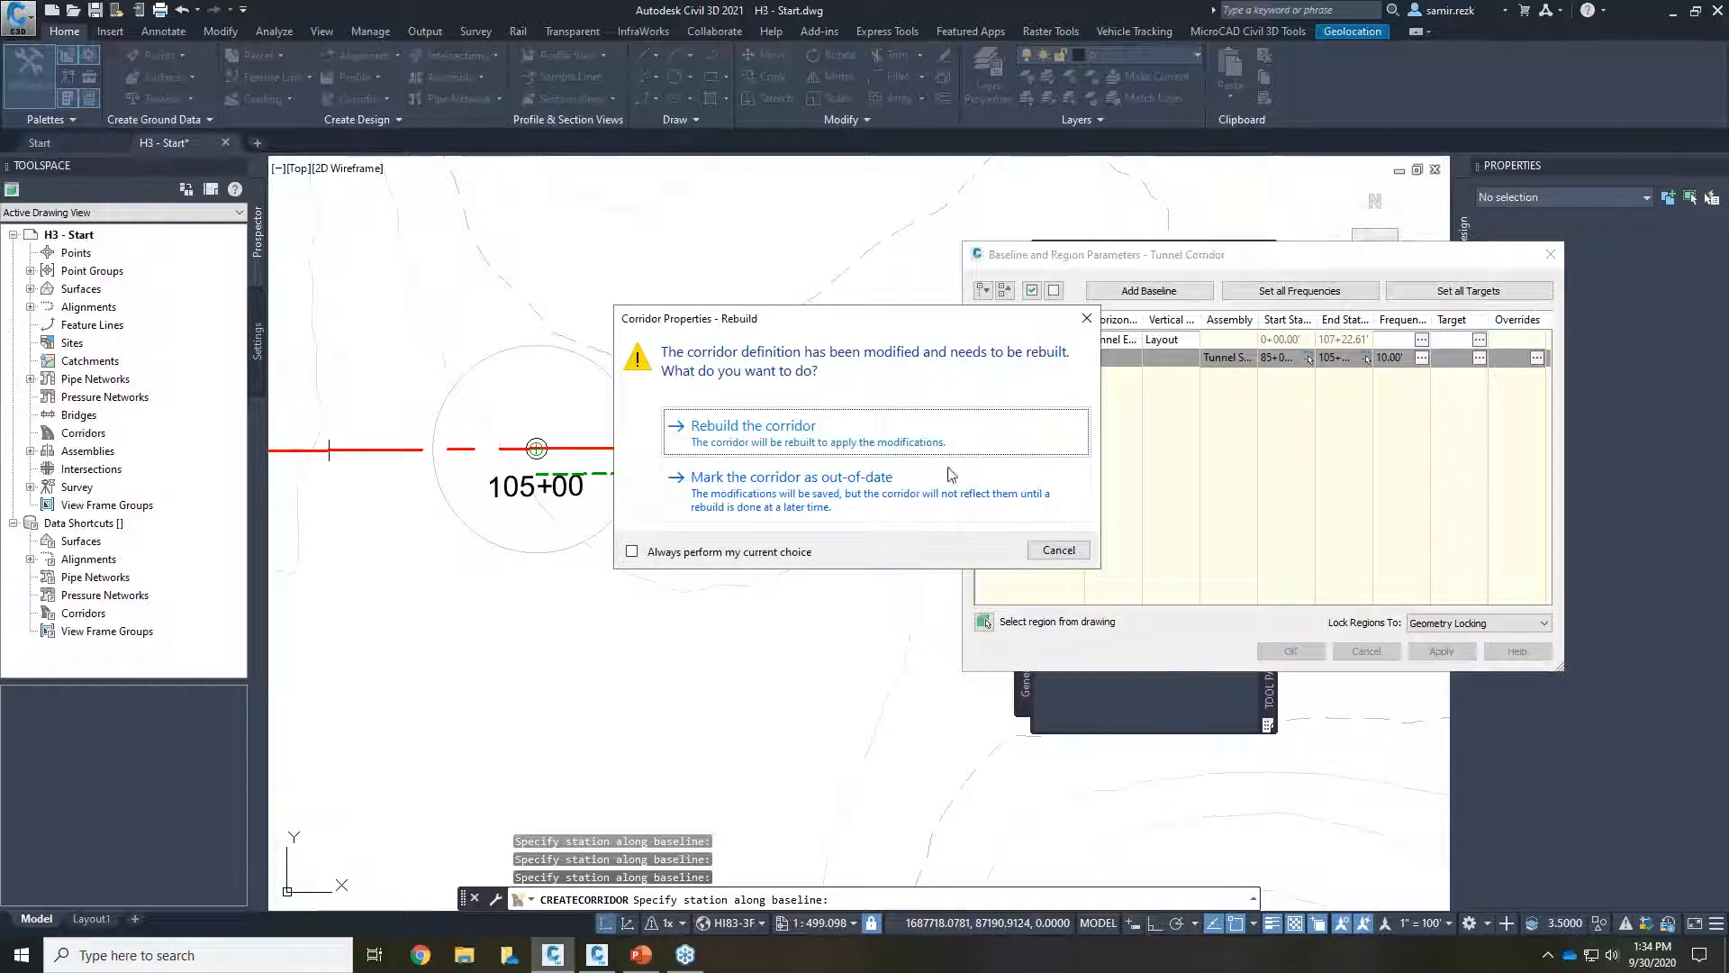
click(923, 440)
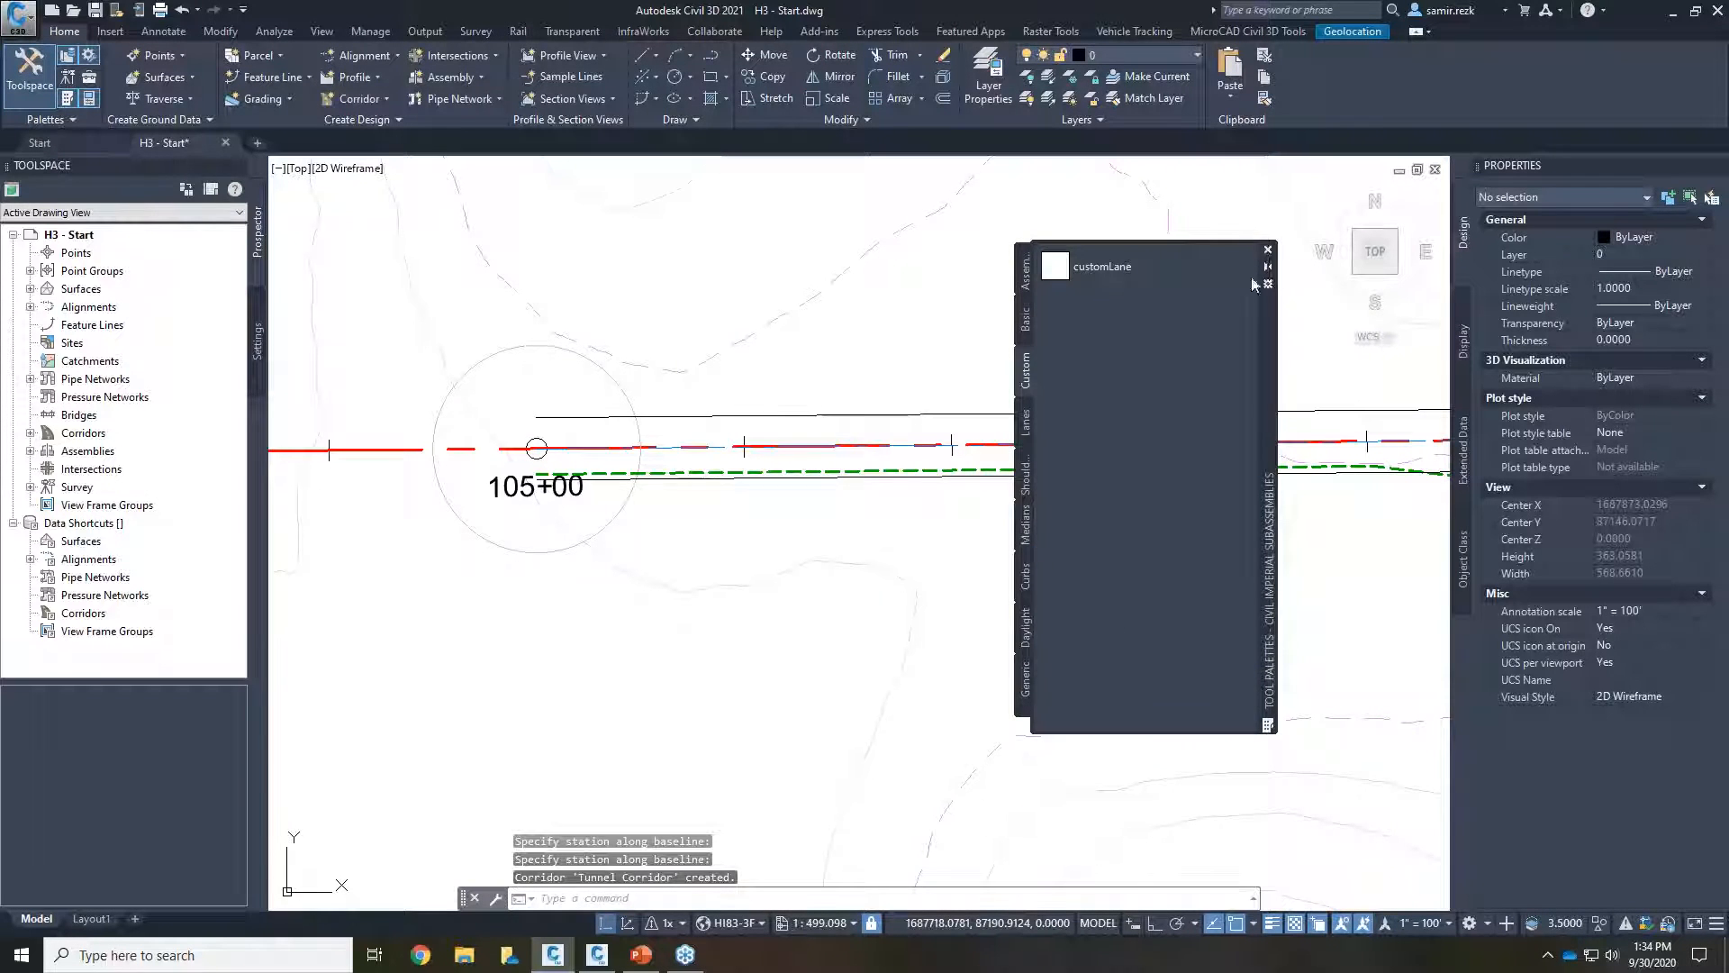
Step: Close the tool palettes and examine the Tunnel Corridor from a tilted 3D angle in the Object Viewer
click(1268, 249)
scroll(1051, 407, down, 5)
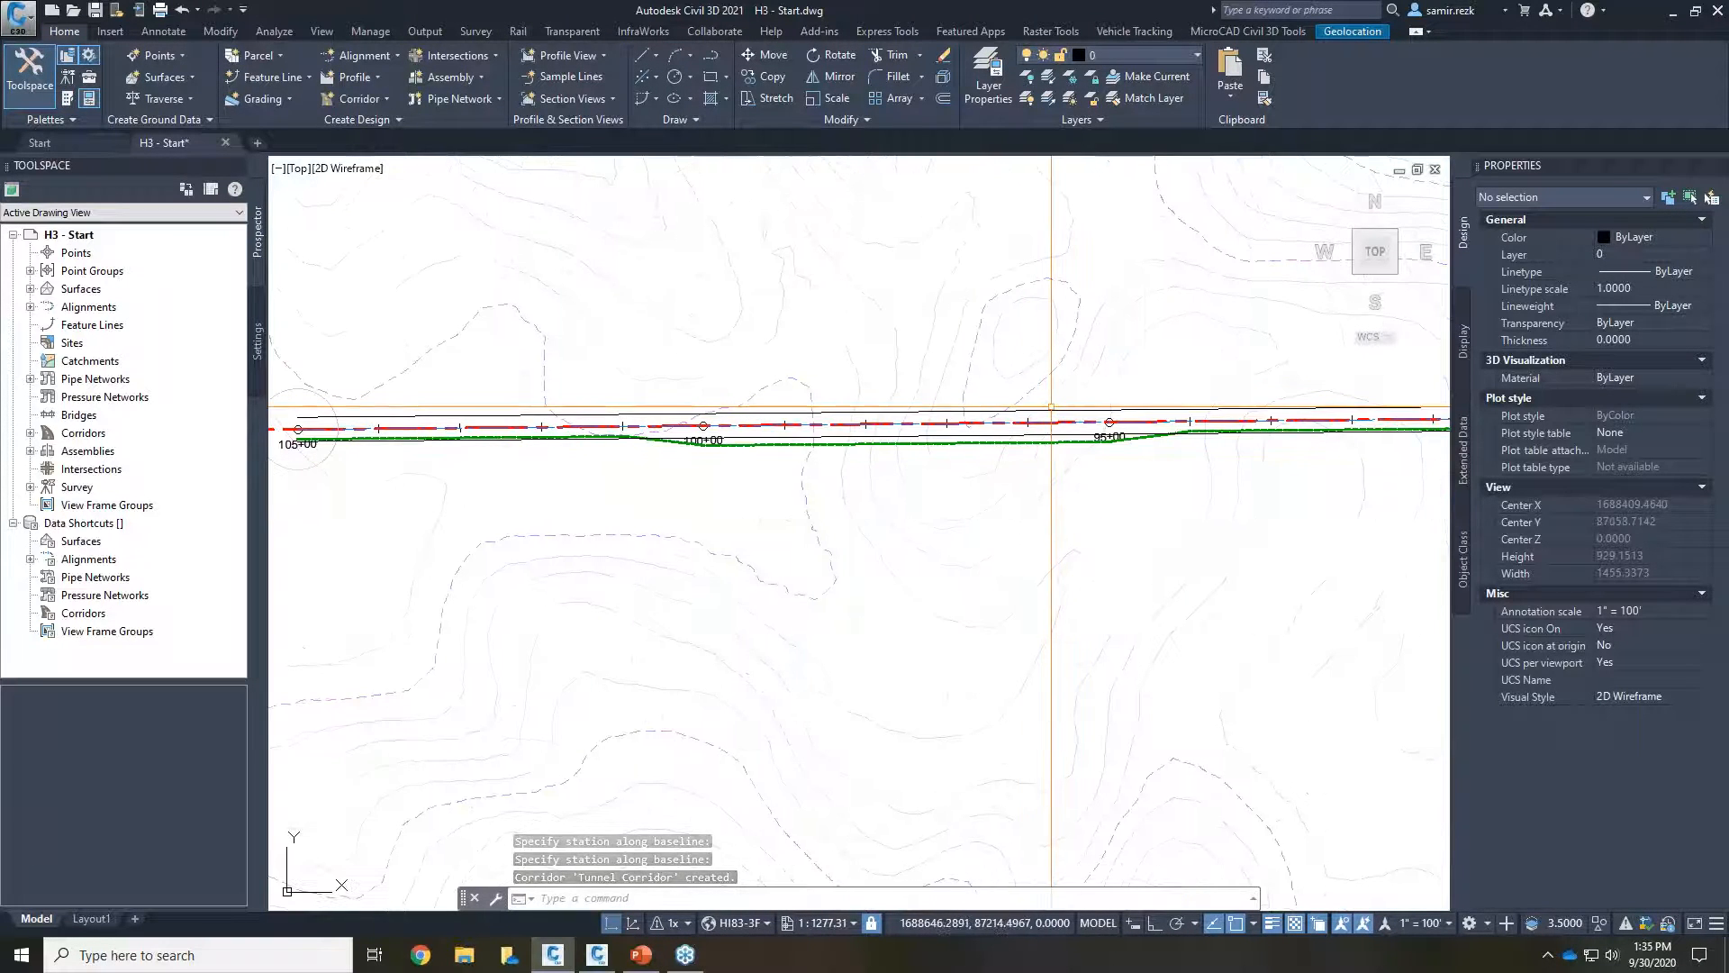
click(1051, 411)
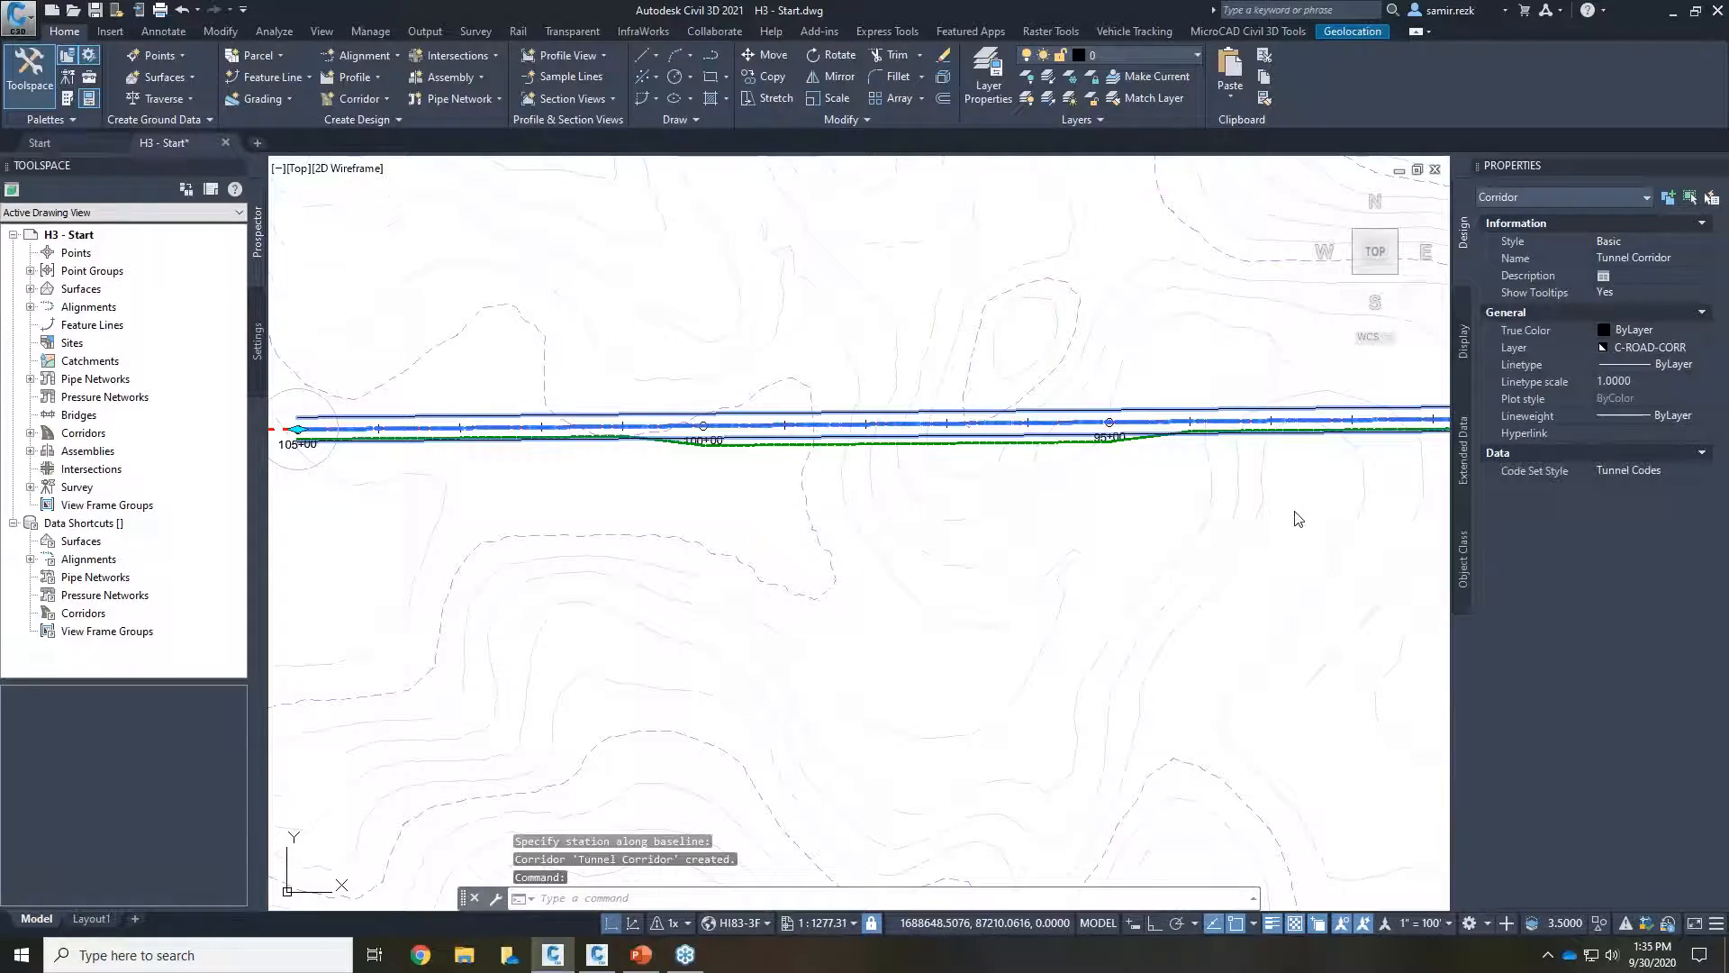
scroll(1297, 463, down, 2)
scroll(1297, 469, up, 6)
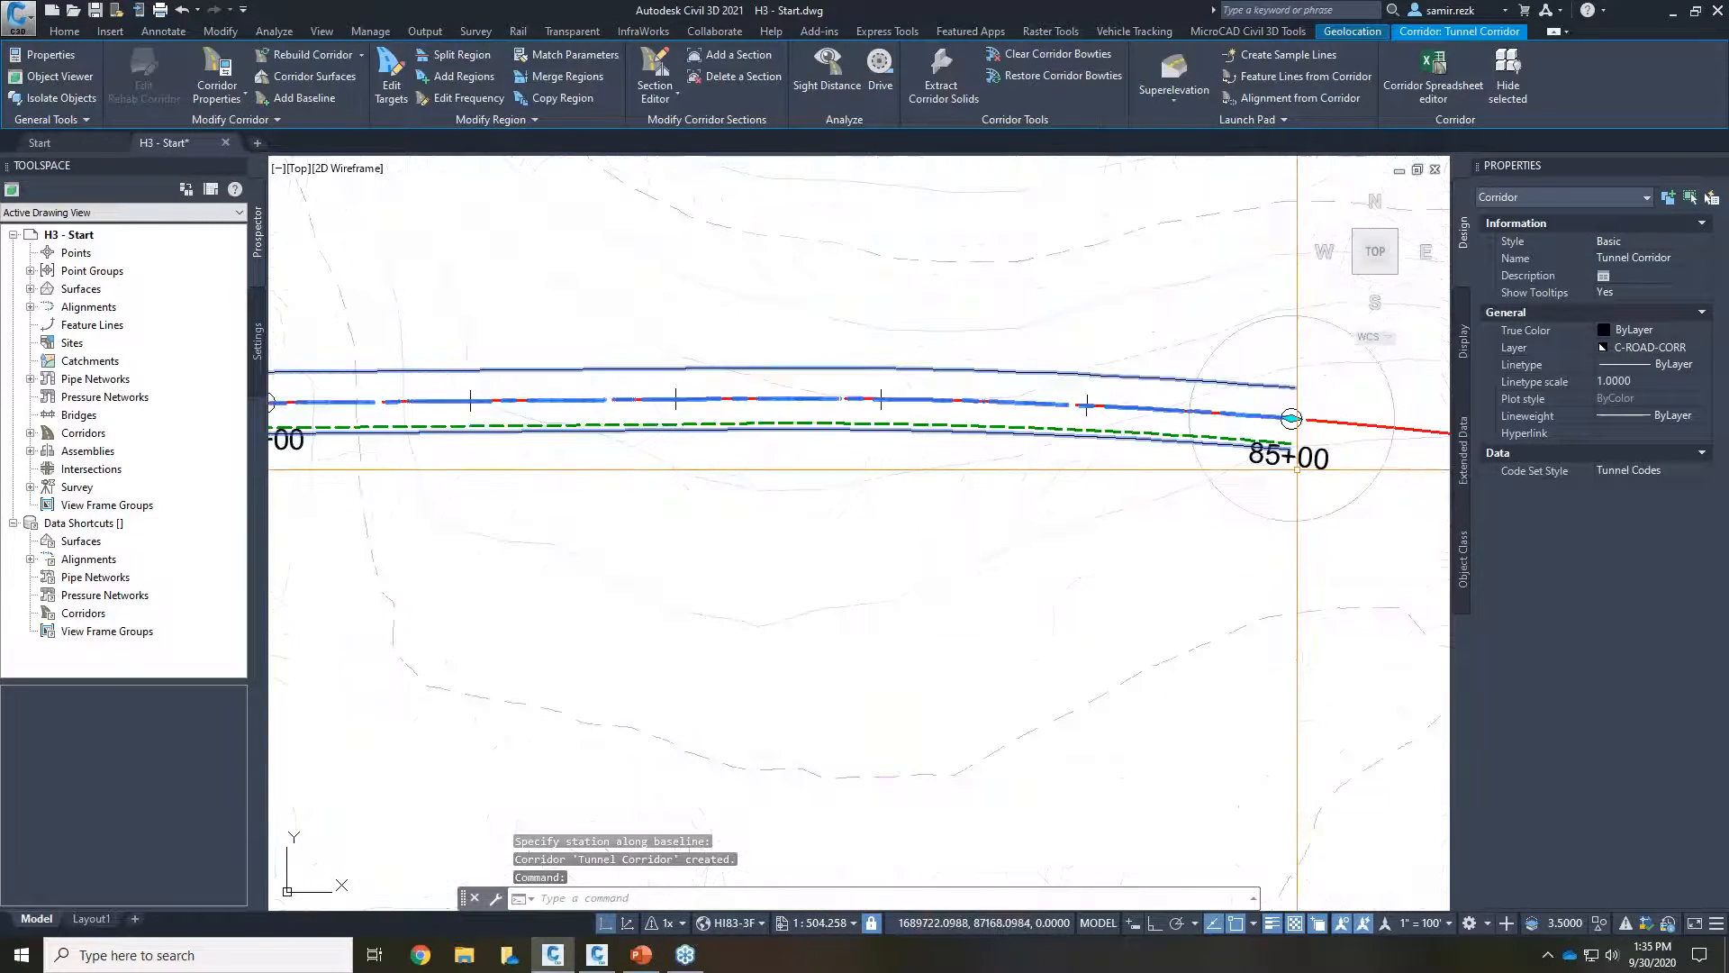
scroll(1260, 464, down, 6)
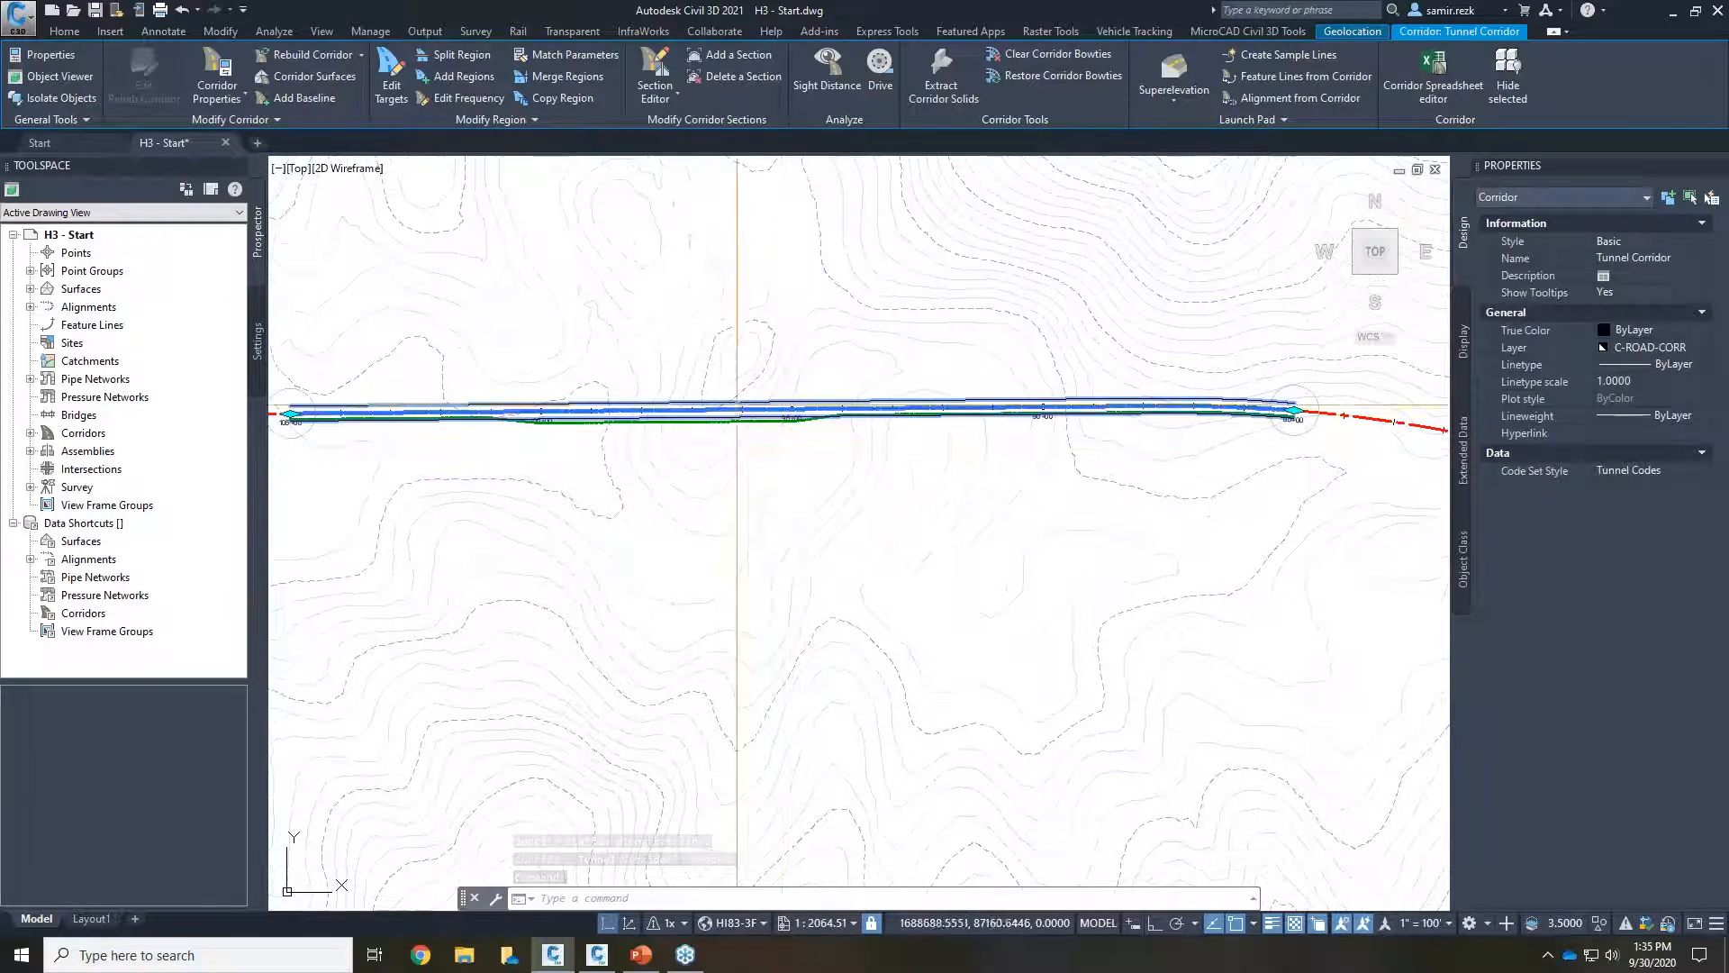
click(50, 76)
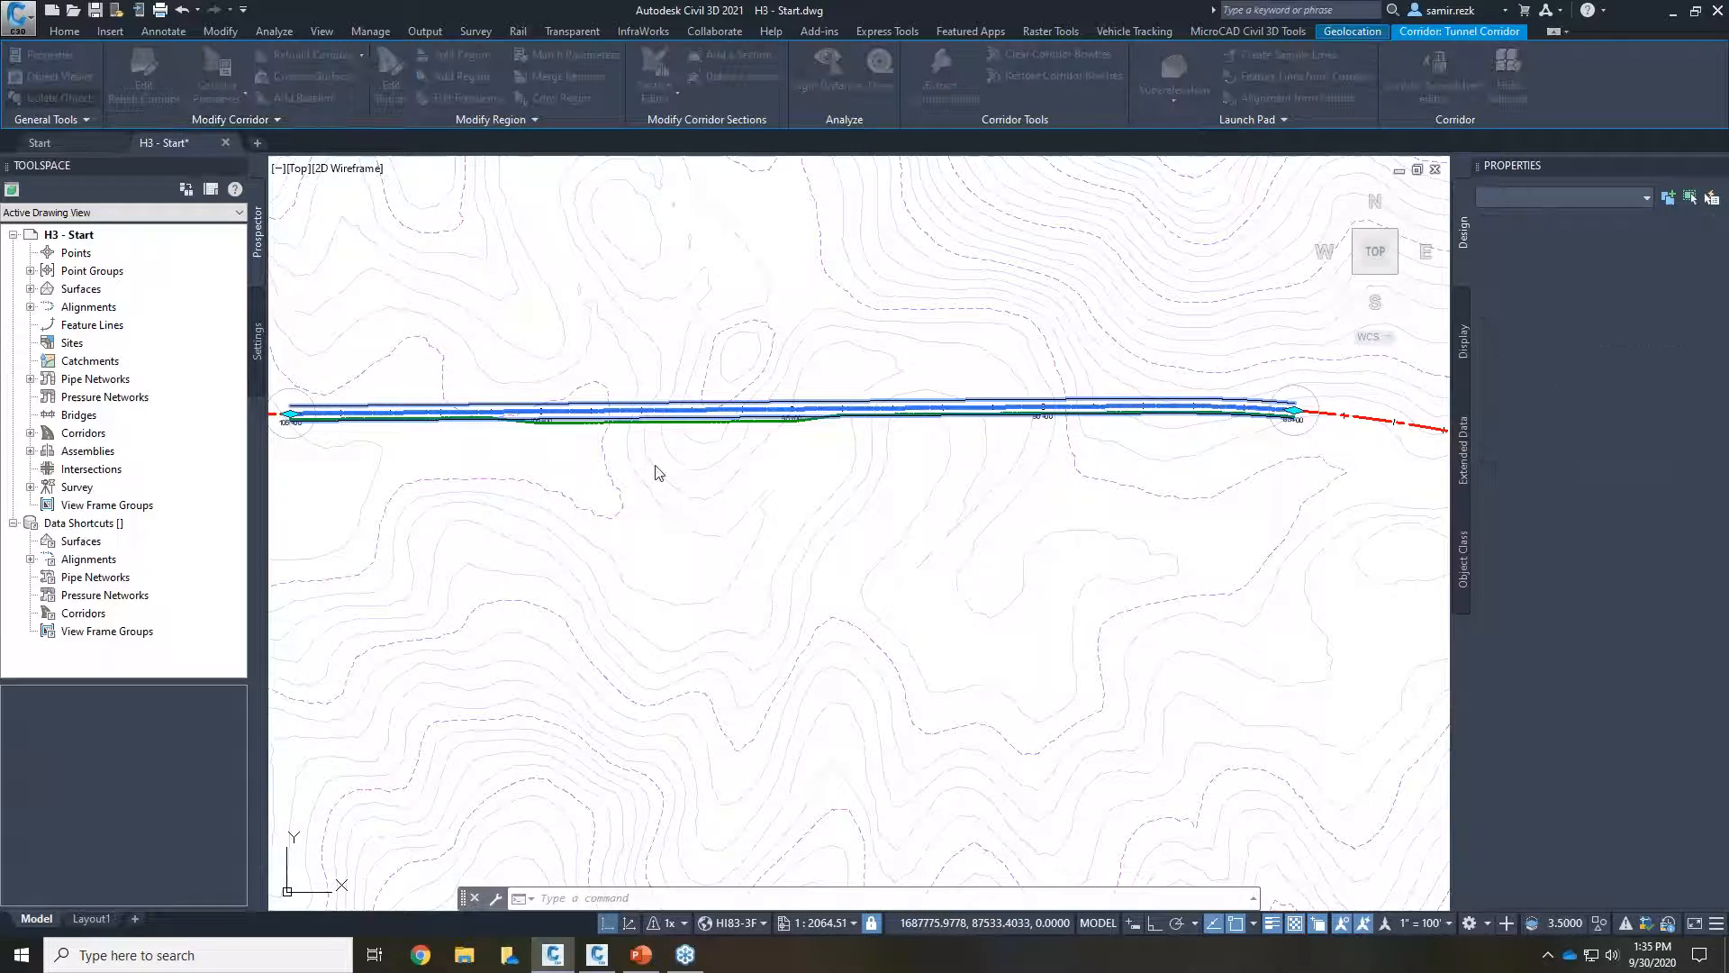
drag(918, 528, 372, 361)
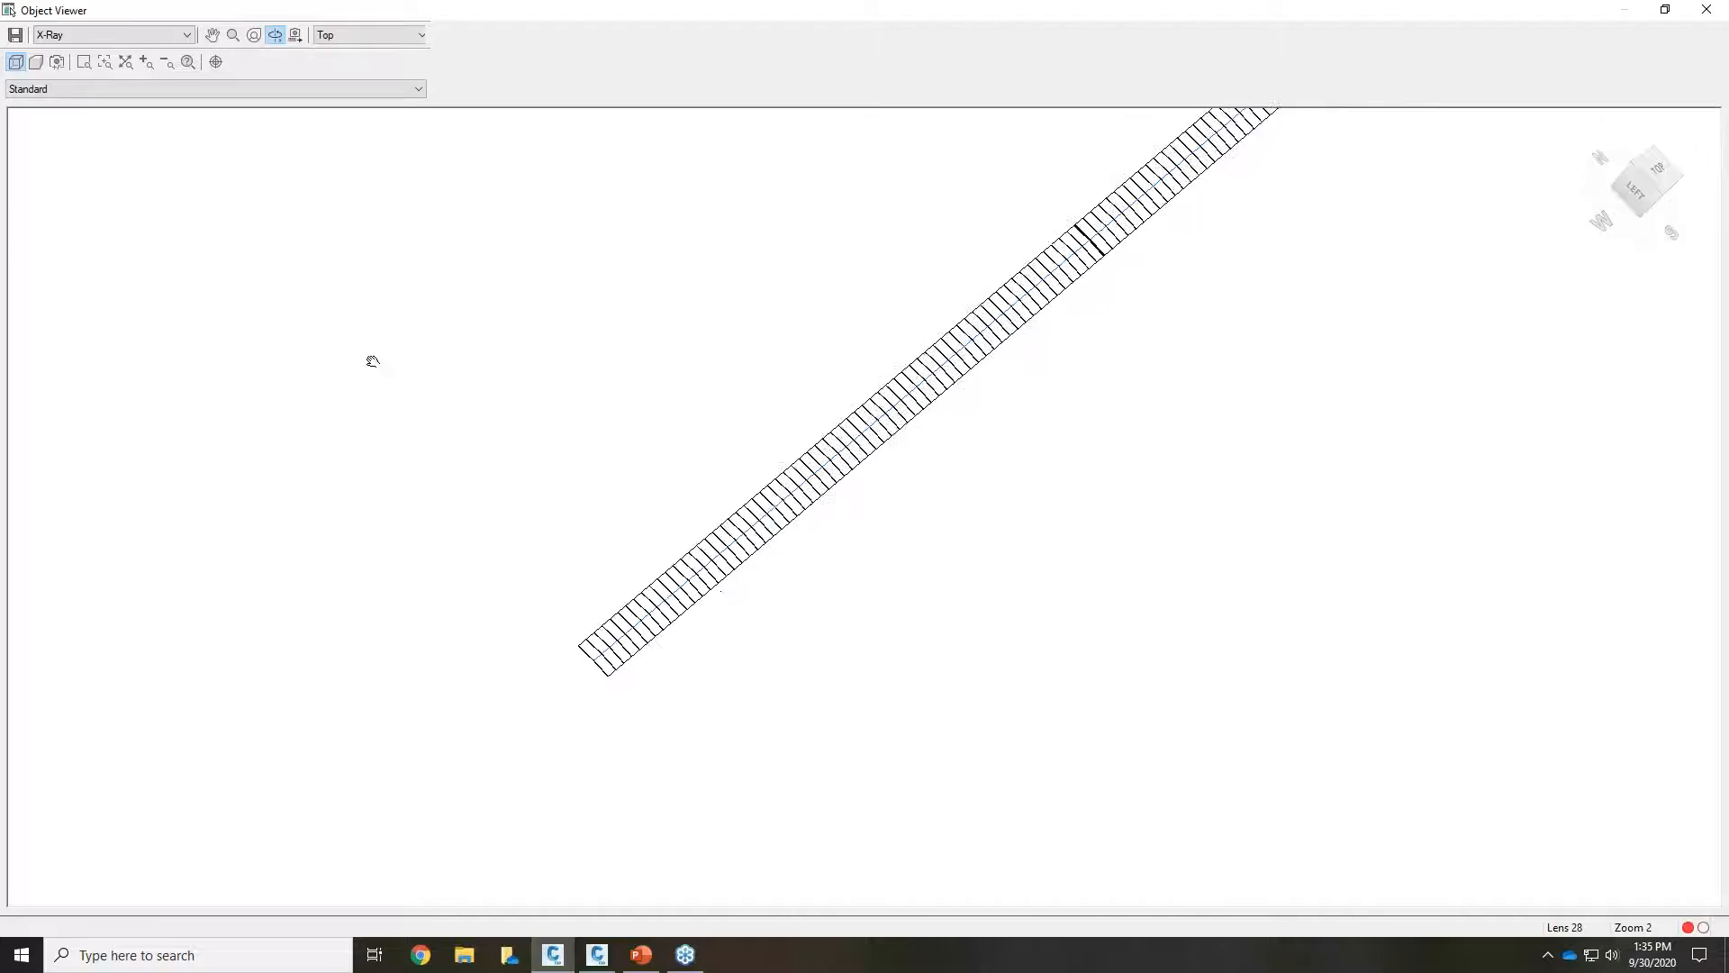
Step: Examine one end of the Tunnel Corridor up close in the Conceptual visual style and close the Object Viewer
click(124, 39)
click(99, 59)
drag(729, 629, 952, 515)
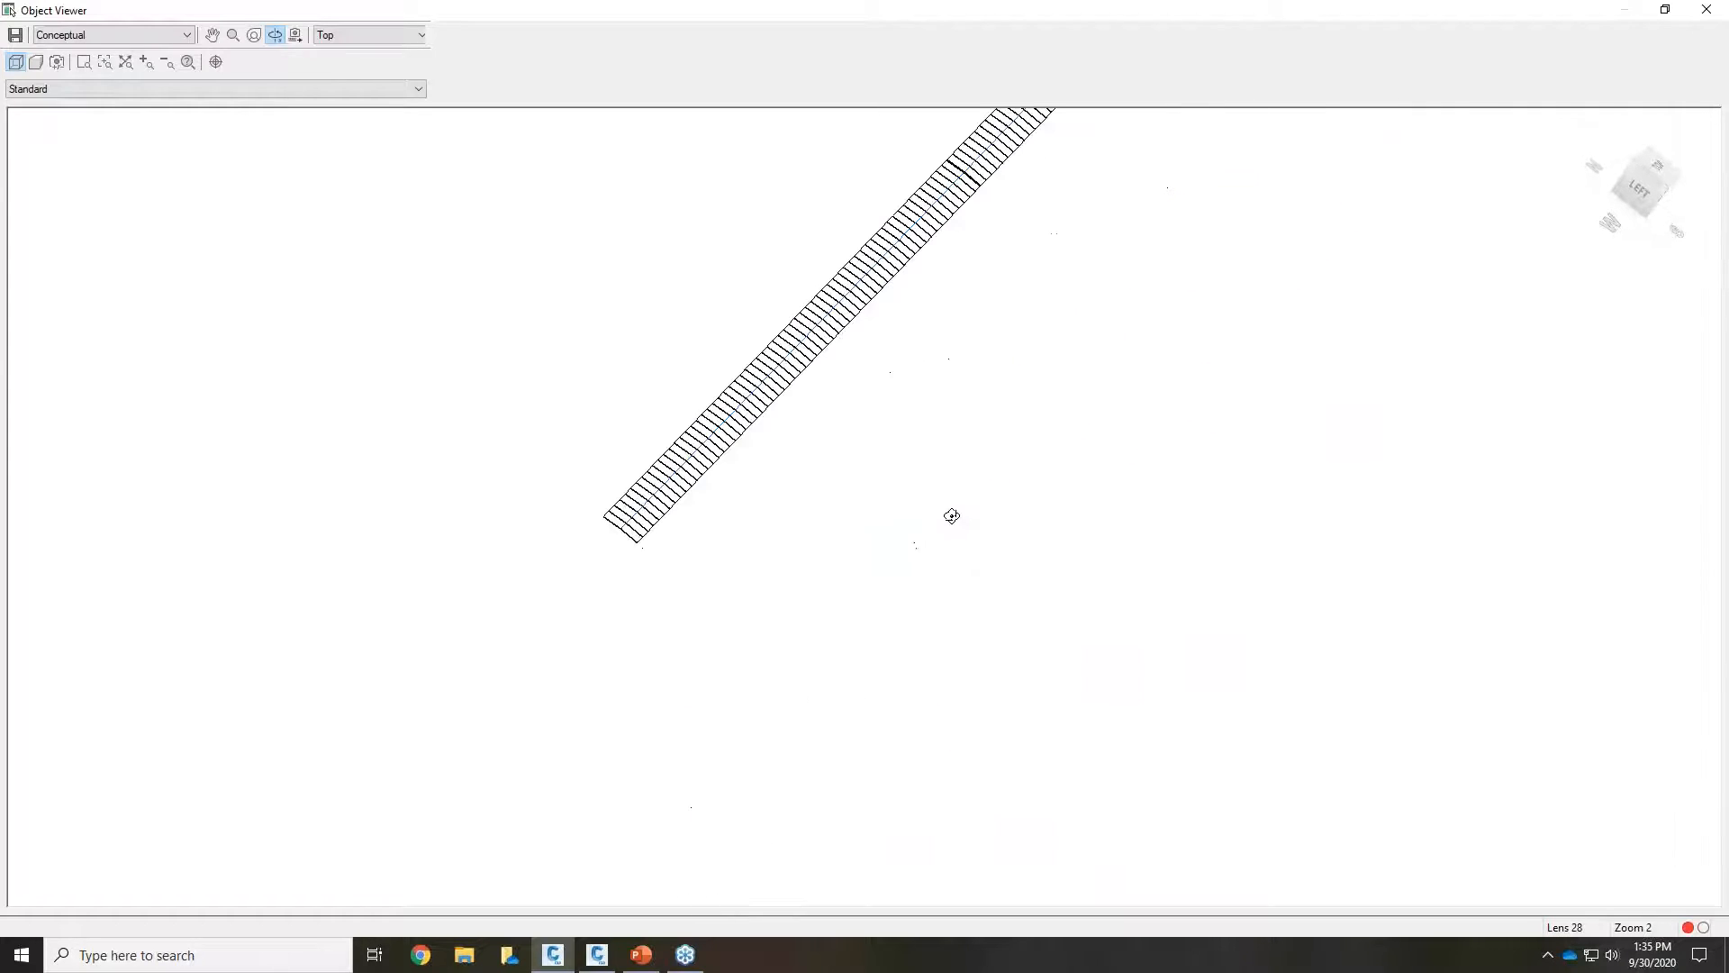
scroll(643, 495, up, 2)
middle_drag(645, 502, 904, 614)
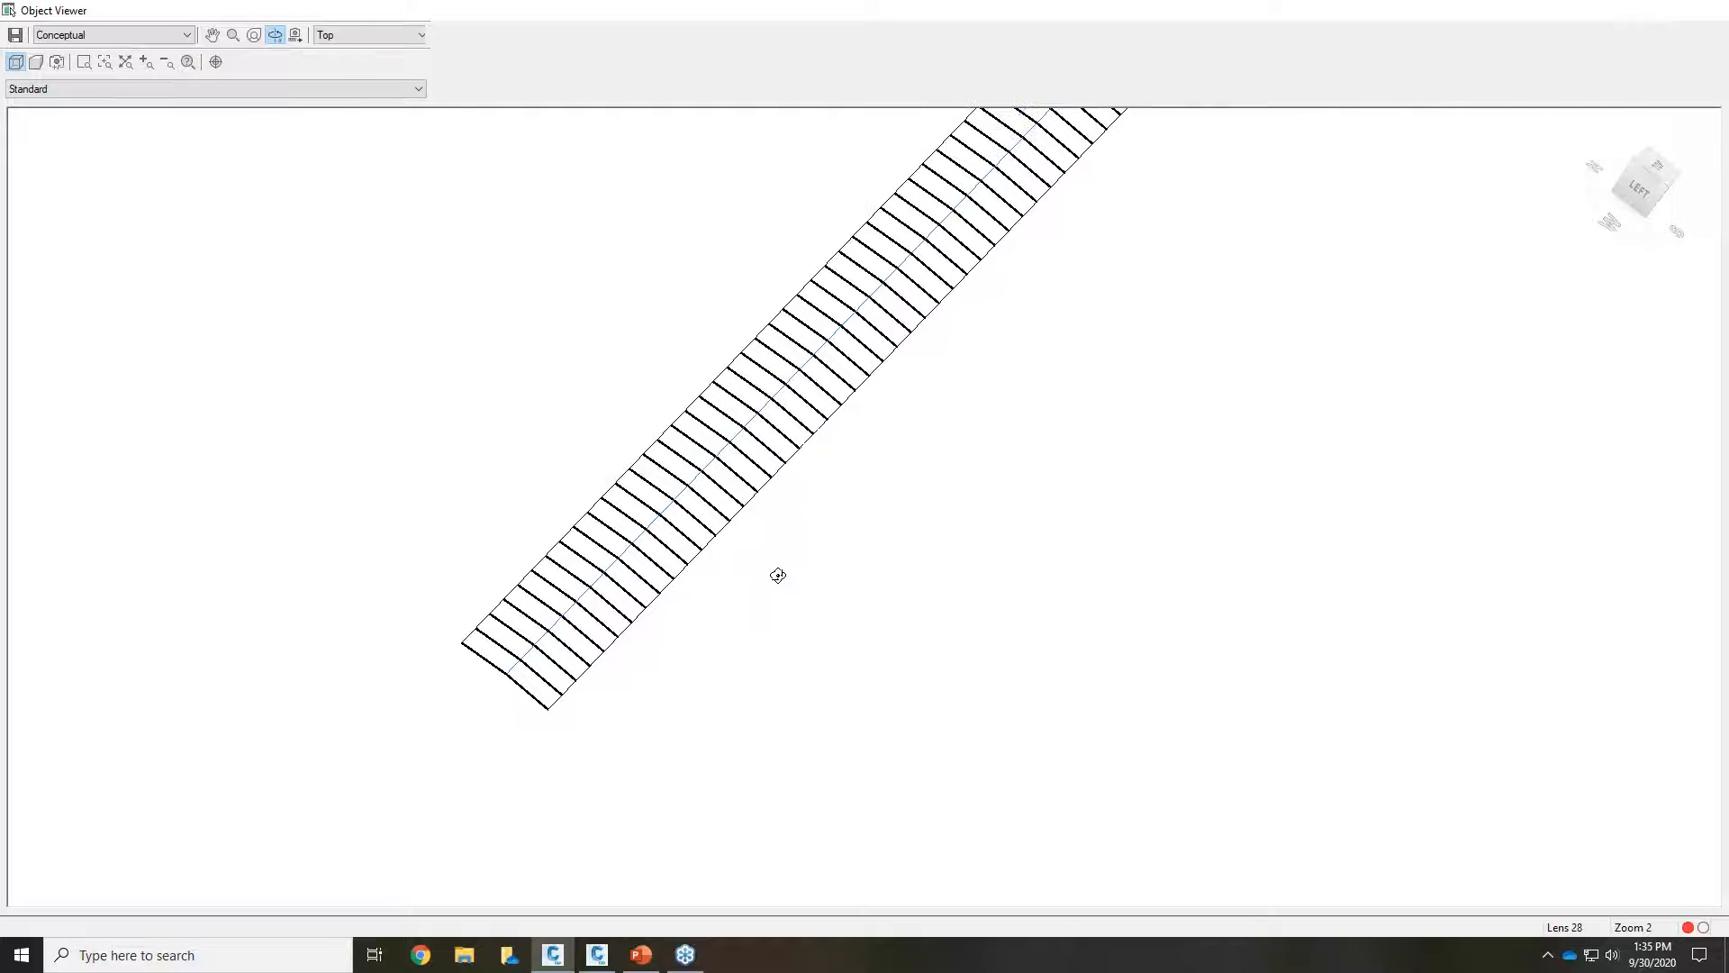
key(Escape)
key(Escape)
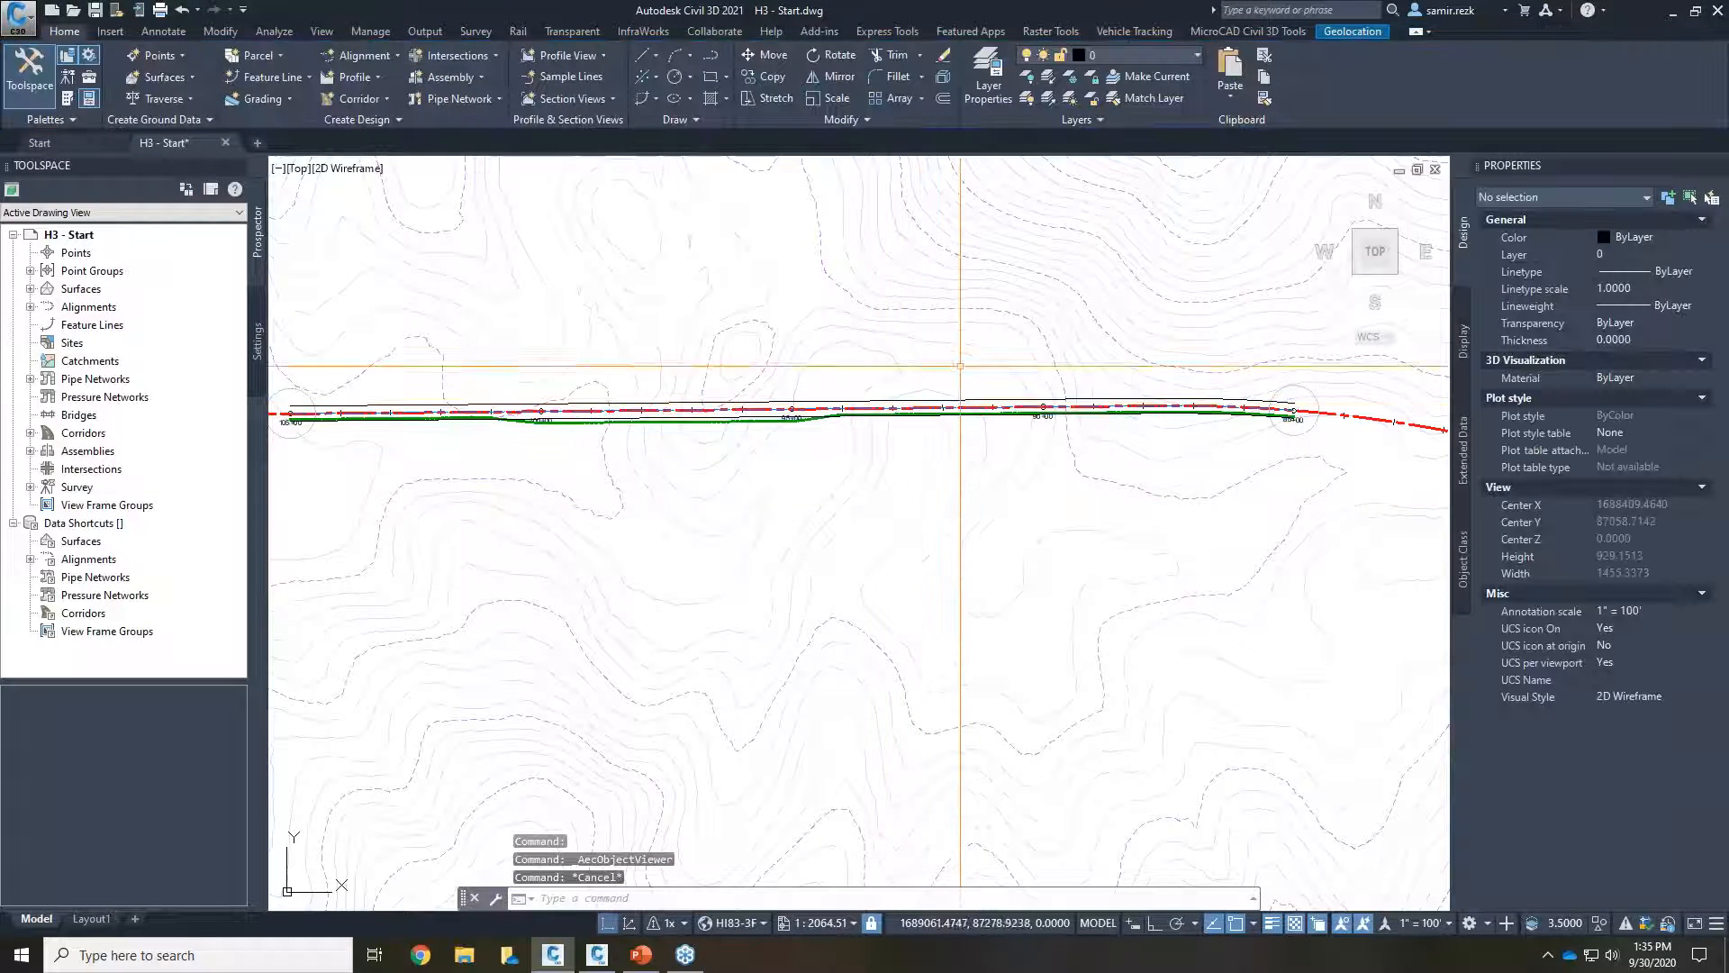
Step: Examine how the corridor's lane edges compare with the green dashed line in plan between stations 85+00 and 105+00
middle_drag(934, 430, 1141, 473)
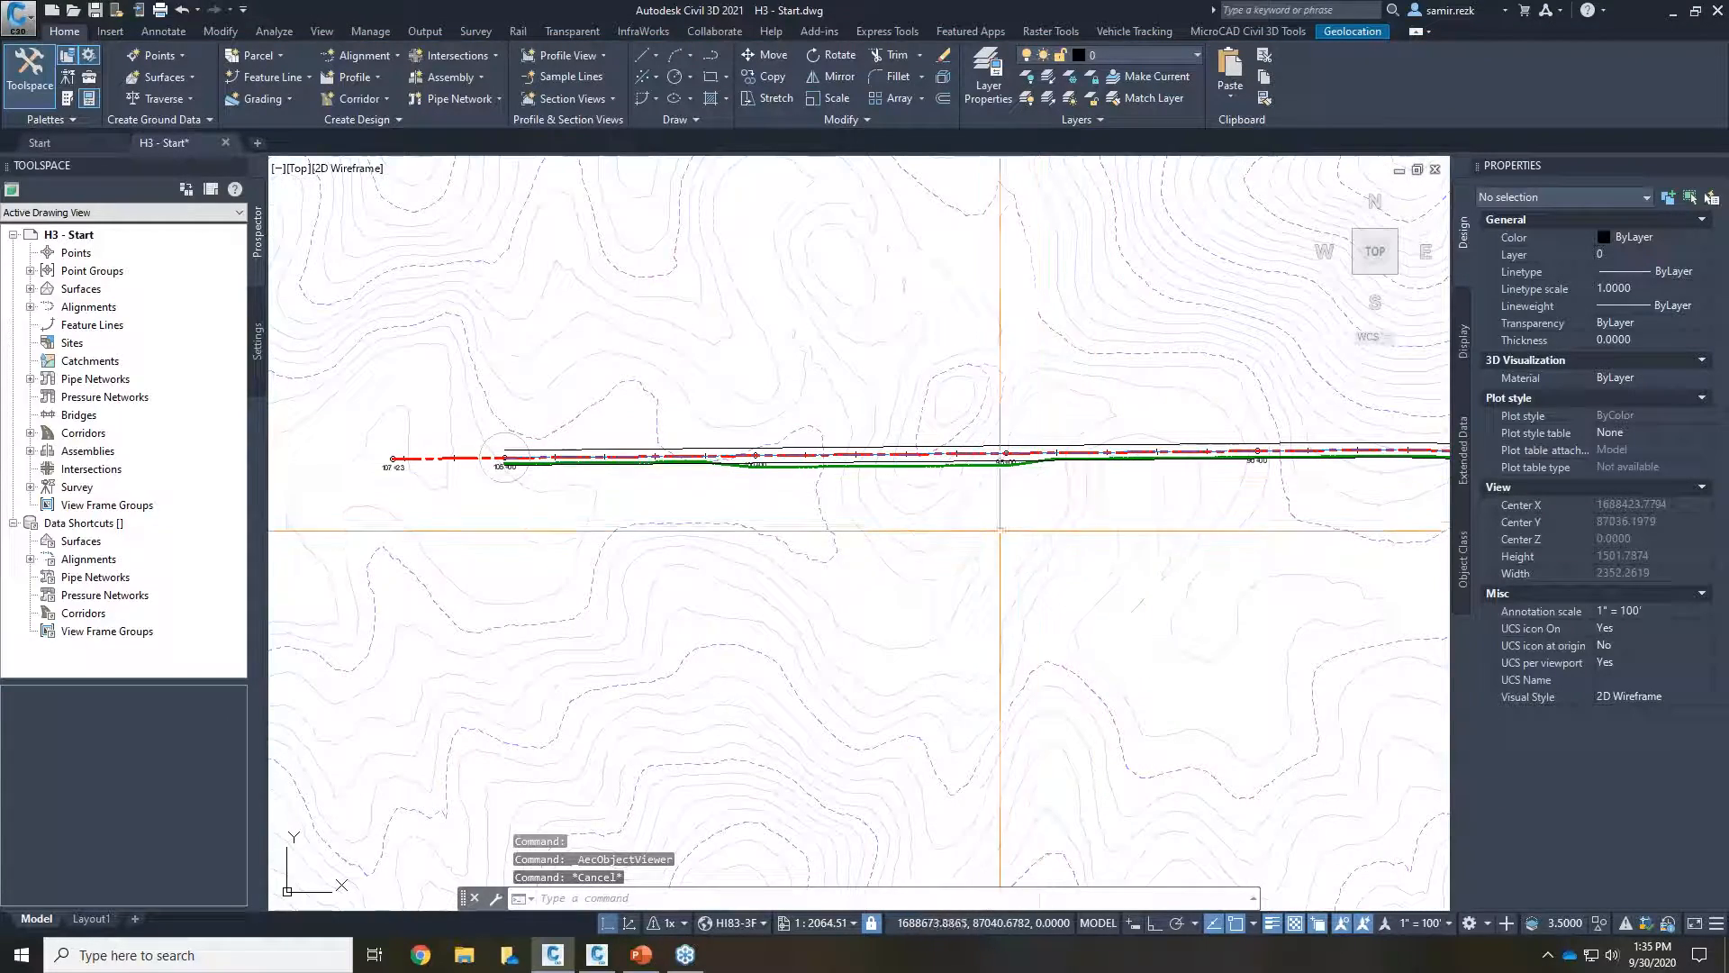
middle_drag(1002, 528, 876, 540)
middle_drag(1245, 484, 1038, 519)
scroll(1133, 516, up, 2)
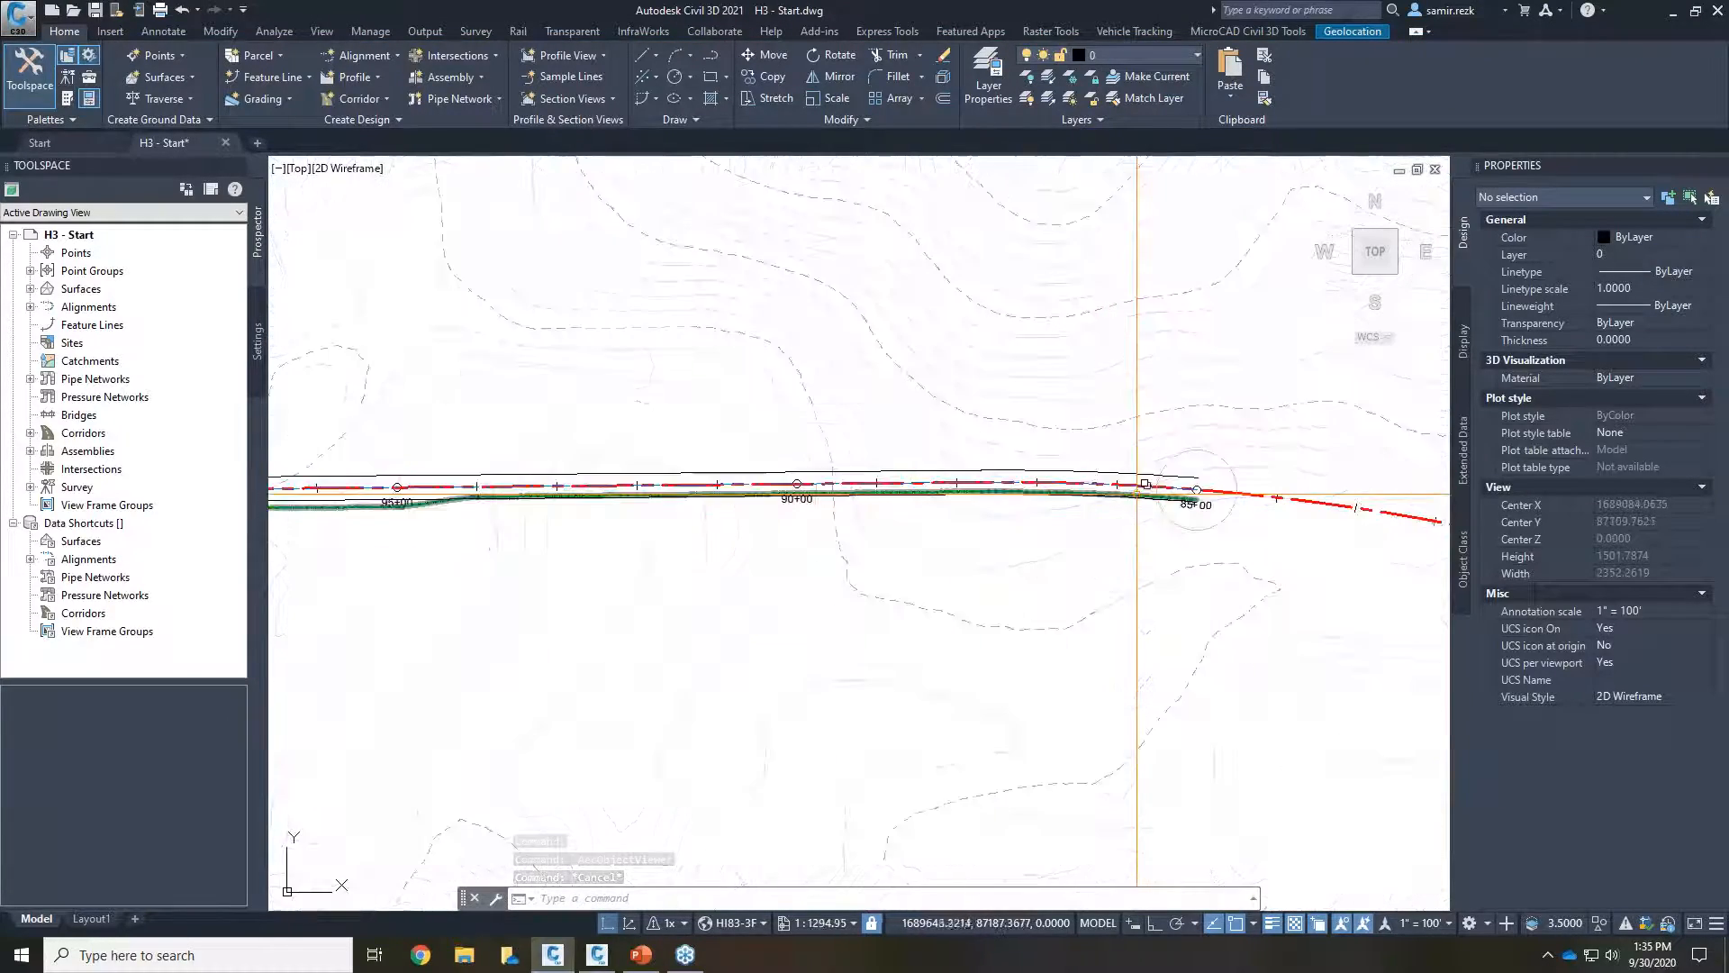
scroll(1108, 464, up, 2)
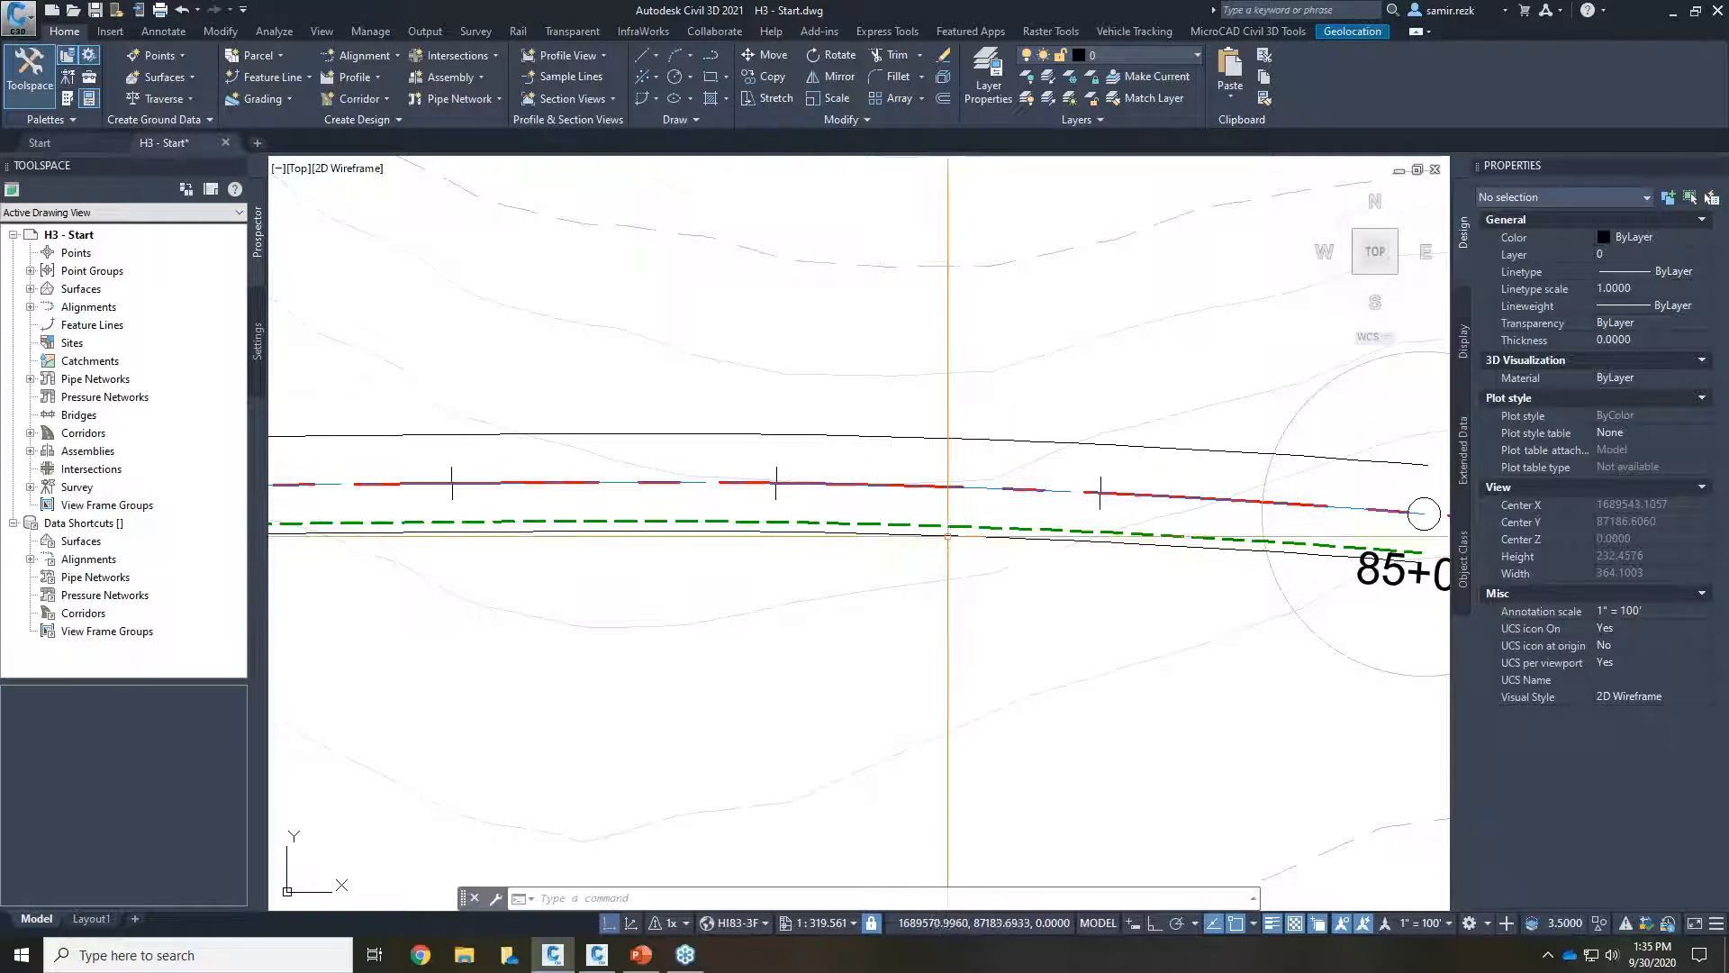
scroll(914, 525, down, 5)
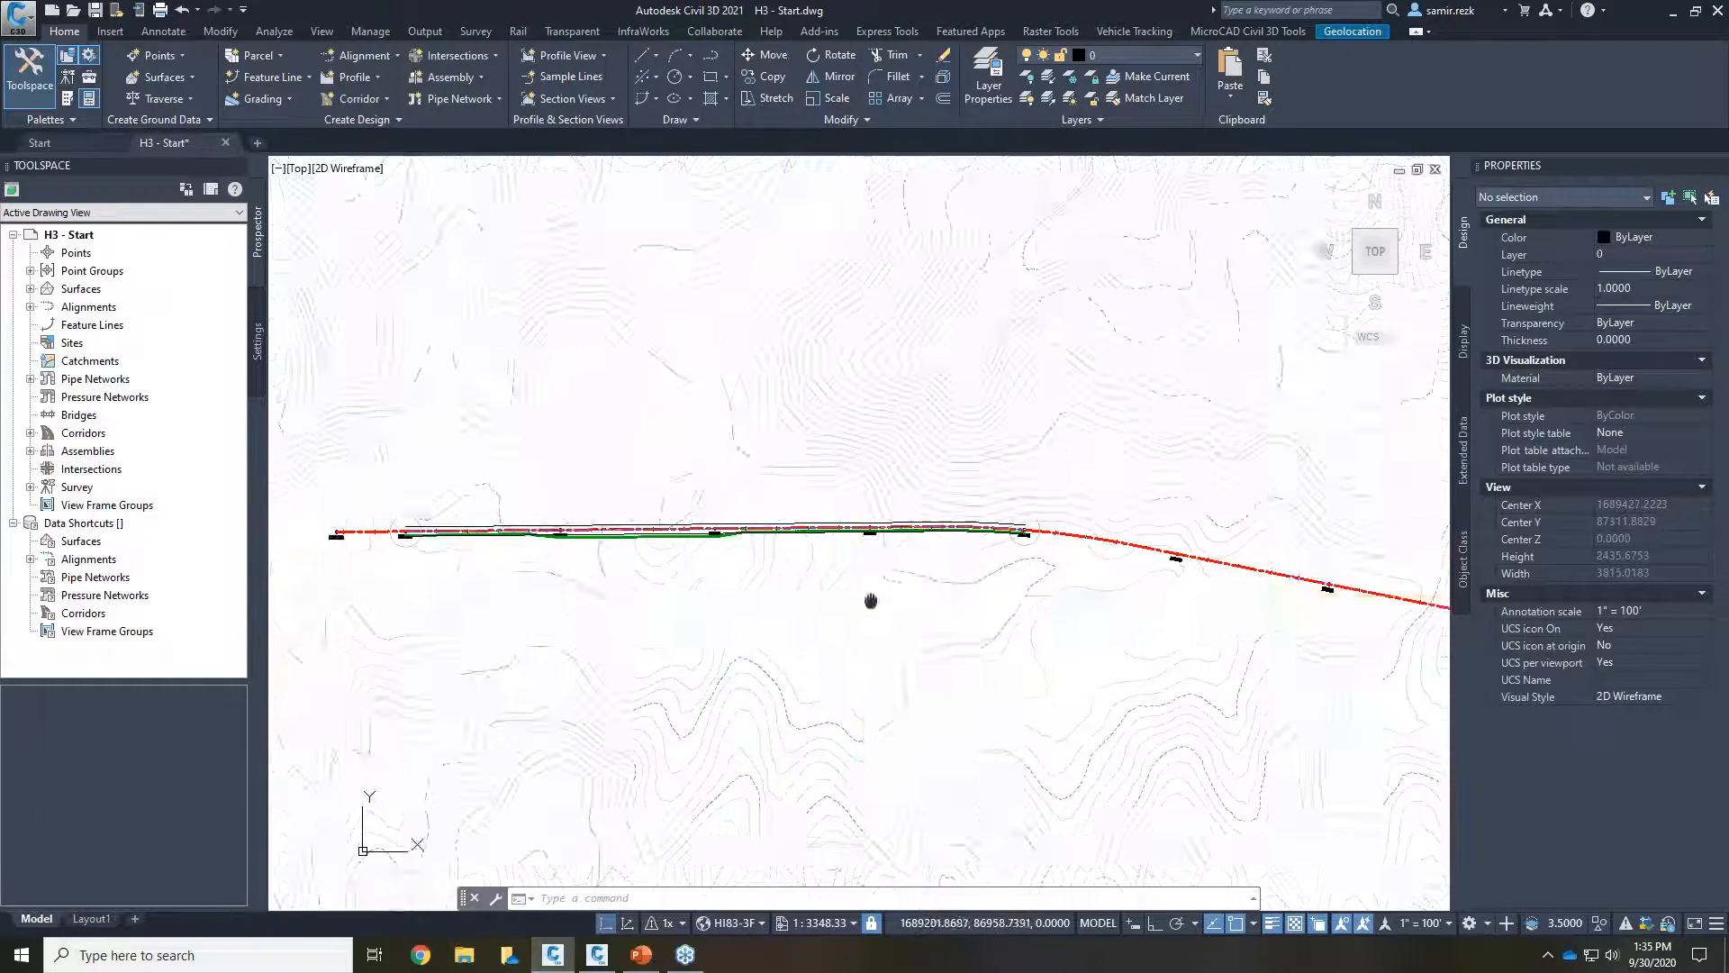
scroll(927, 432, up, 8)
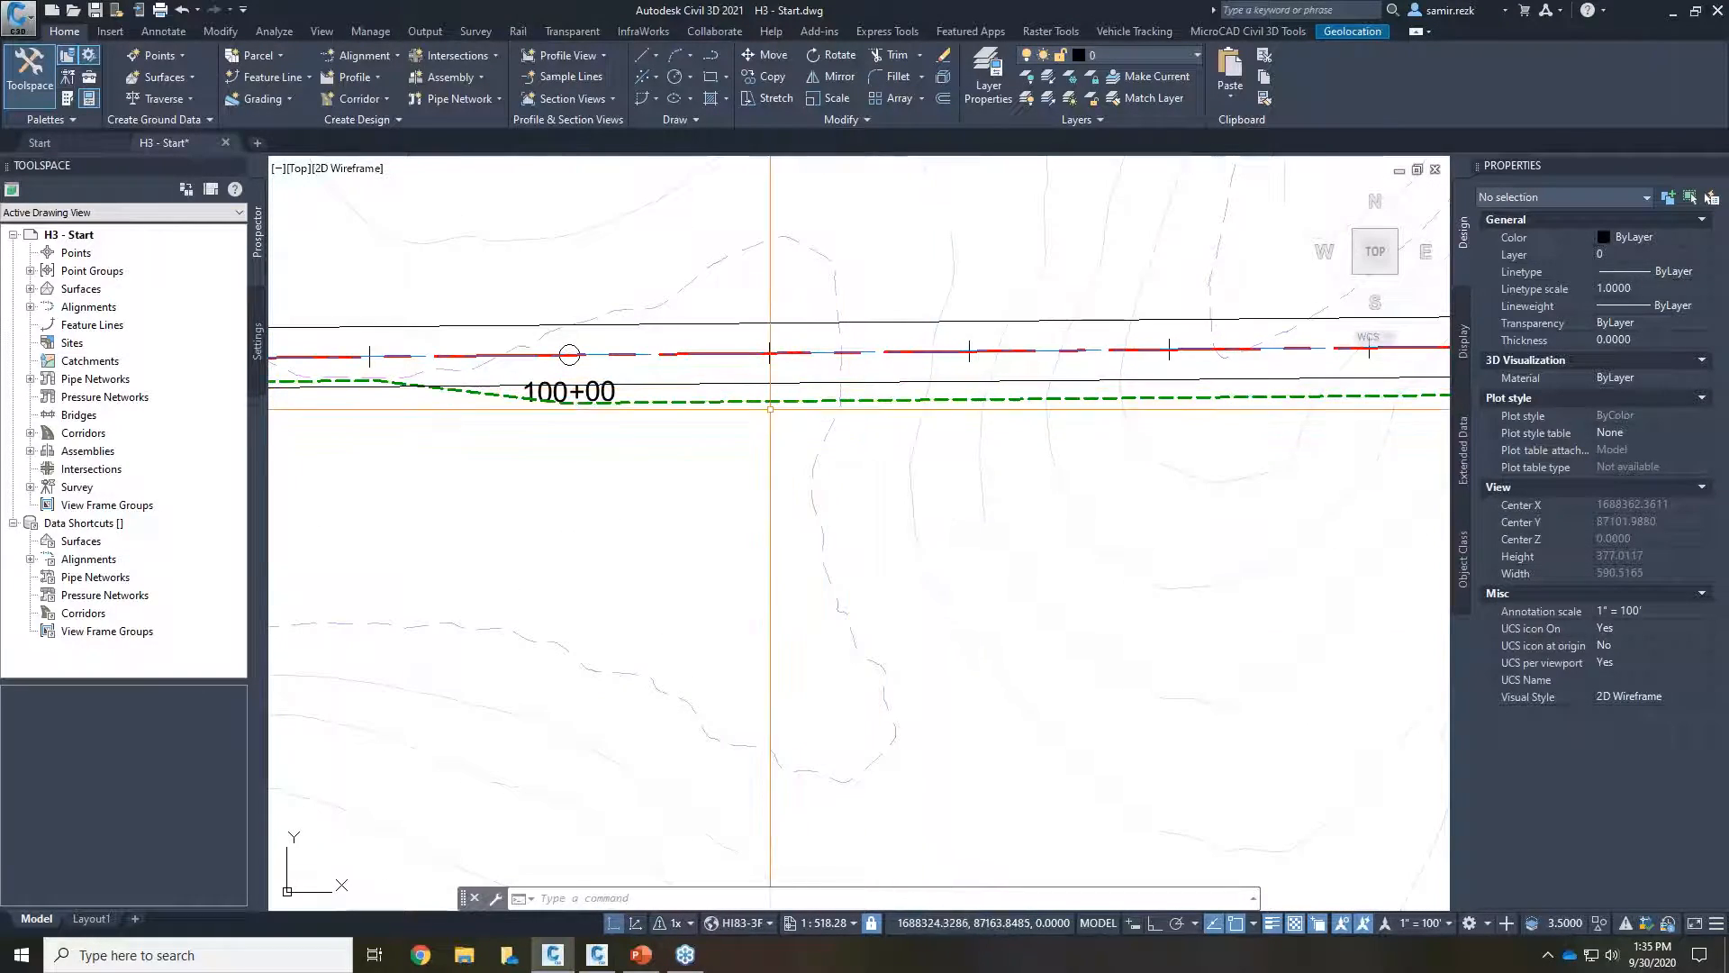
scroll(576, 396, down, 4)
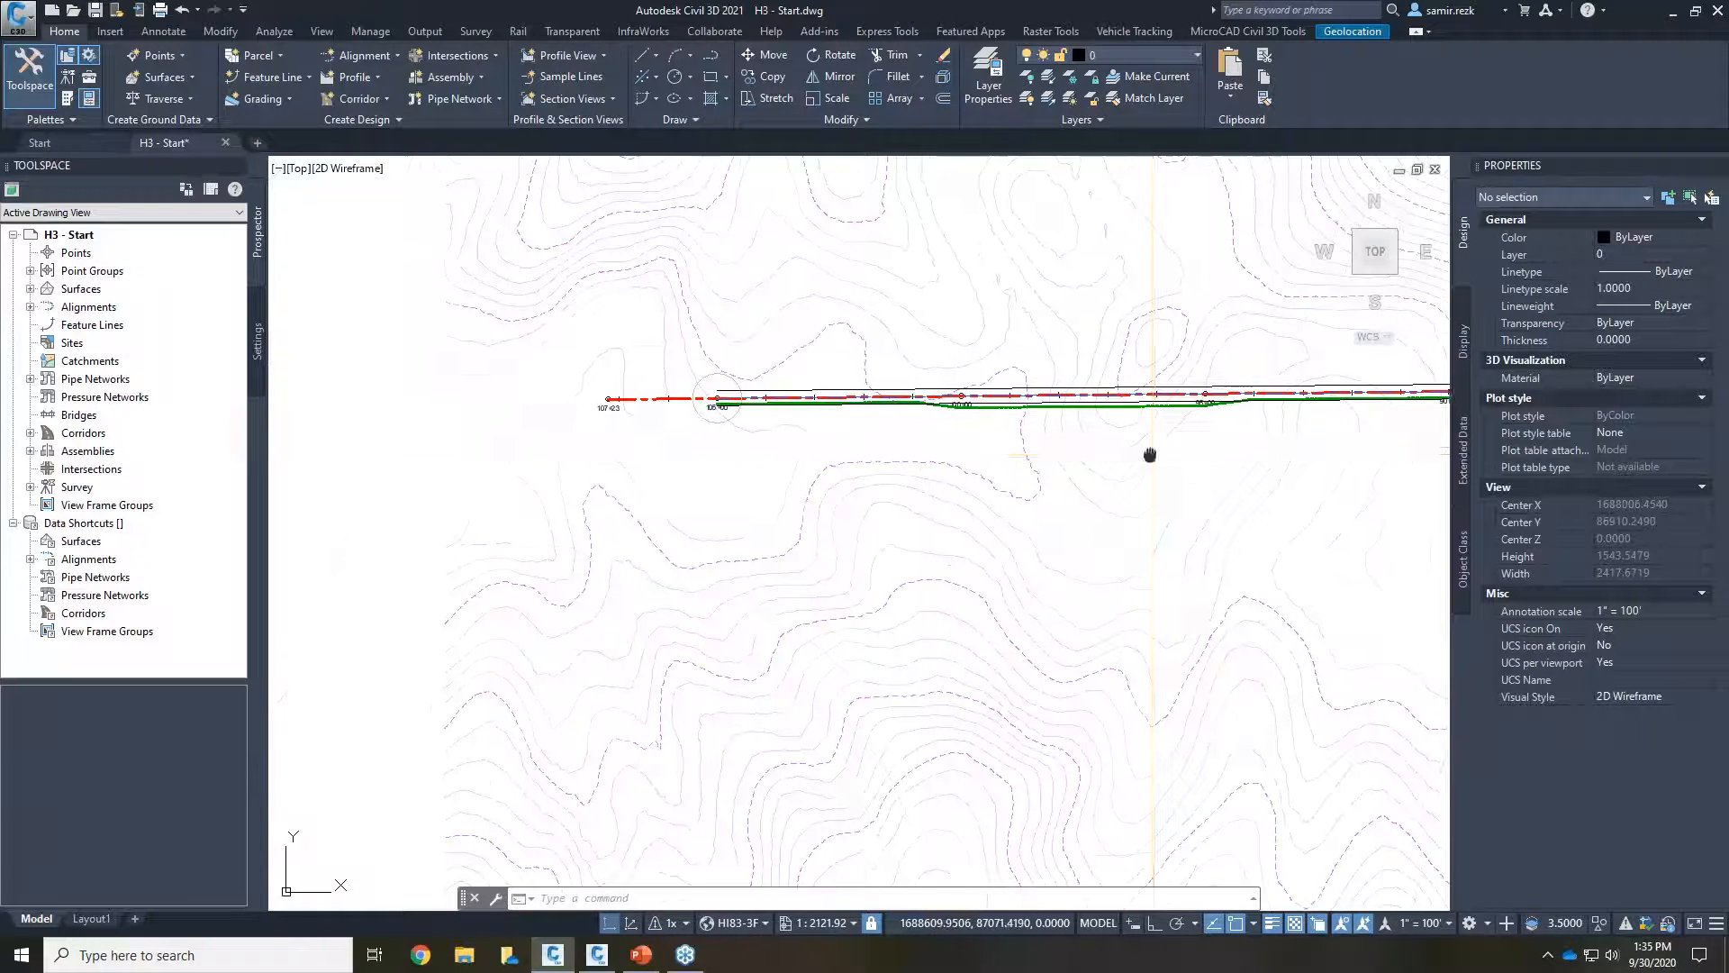
scroll(824, 414, up, 2)
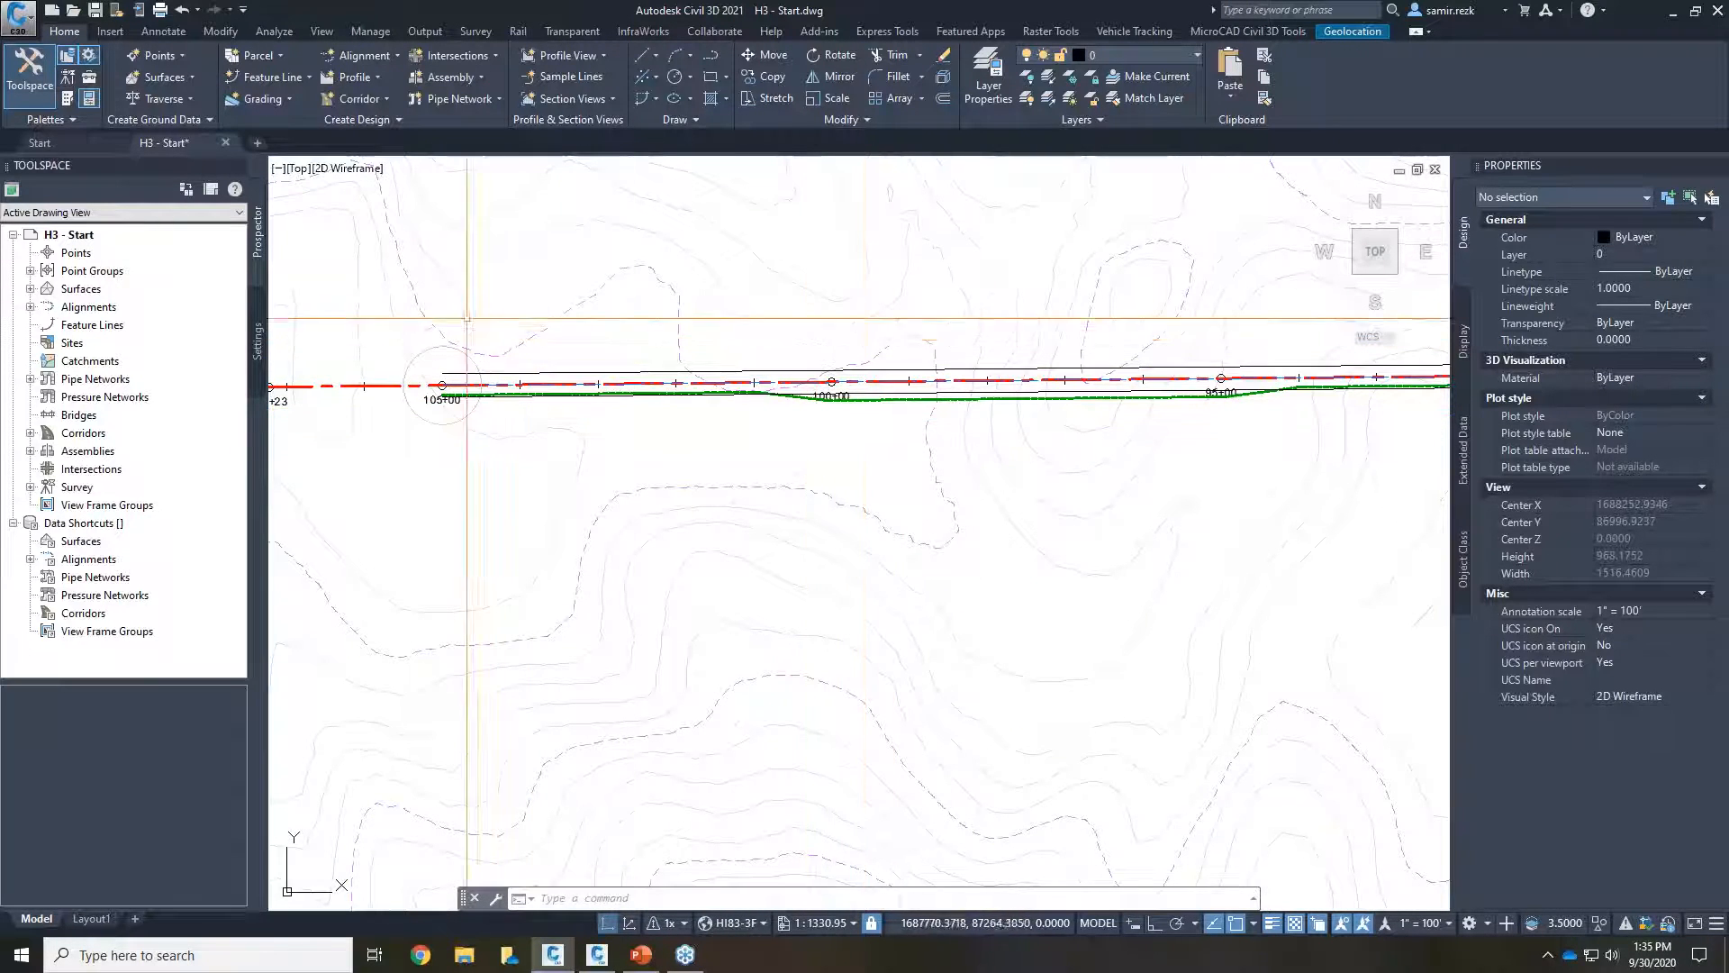
scroll(481, 387, up, 4)
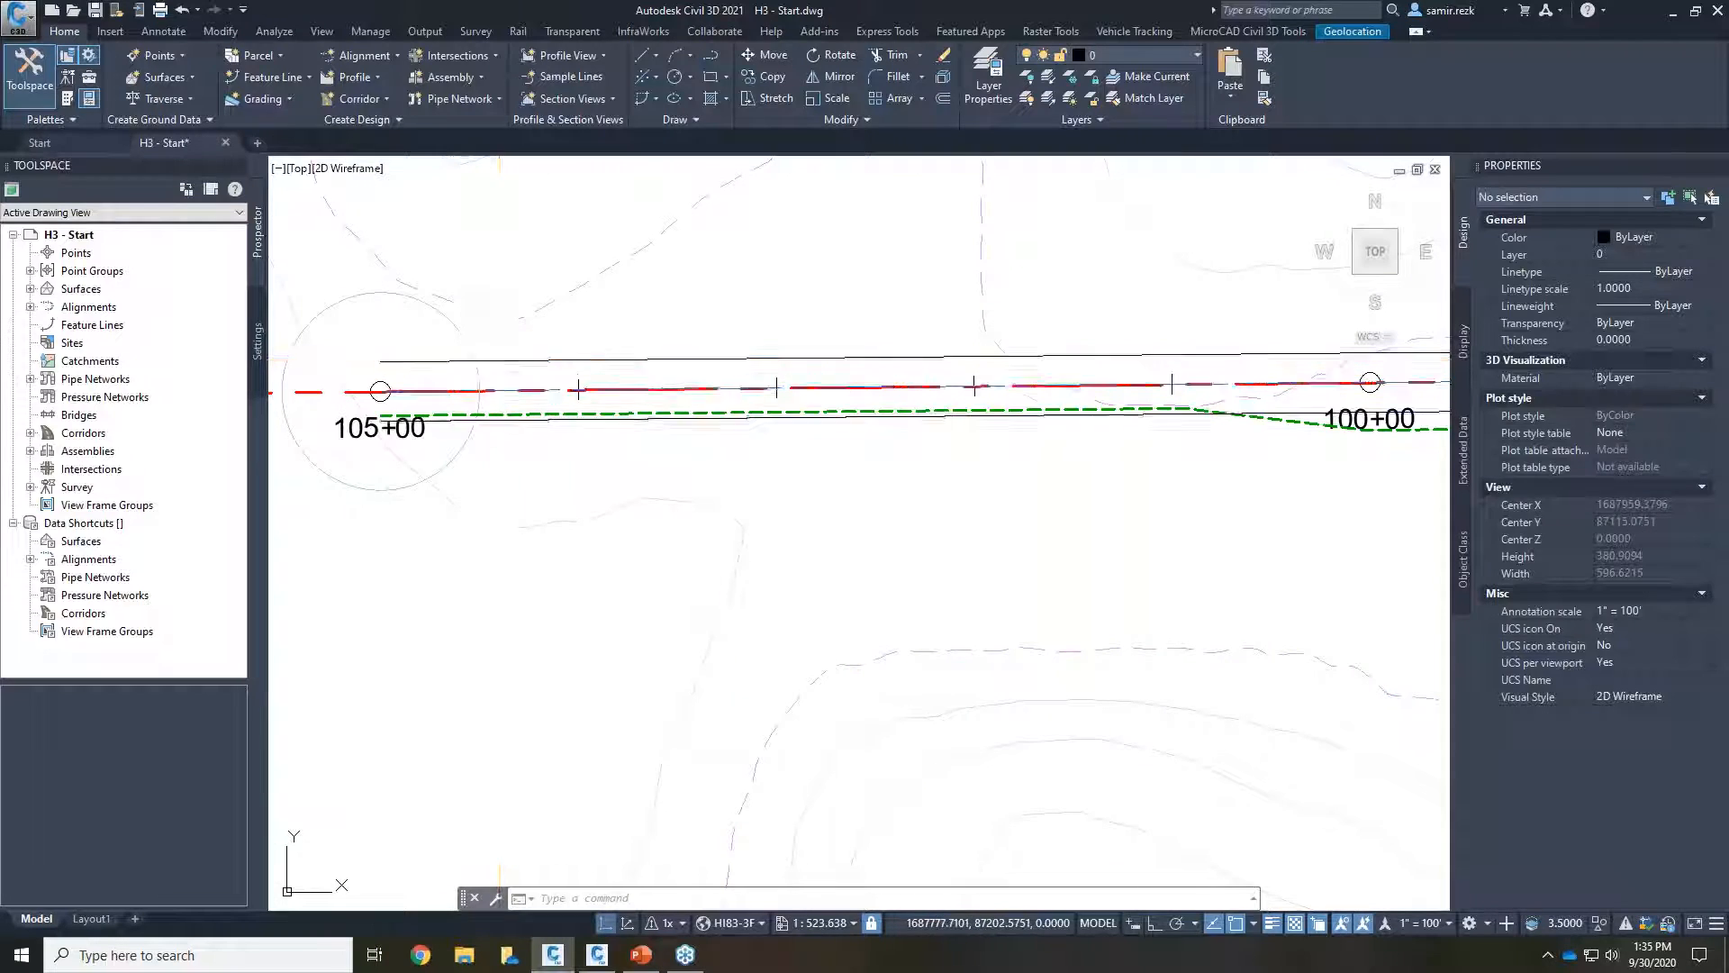
click(500, 389)
right_click(770, 303)
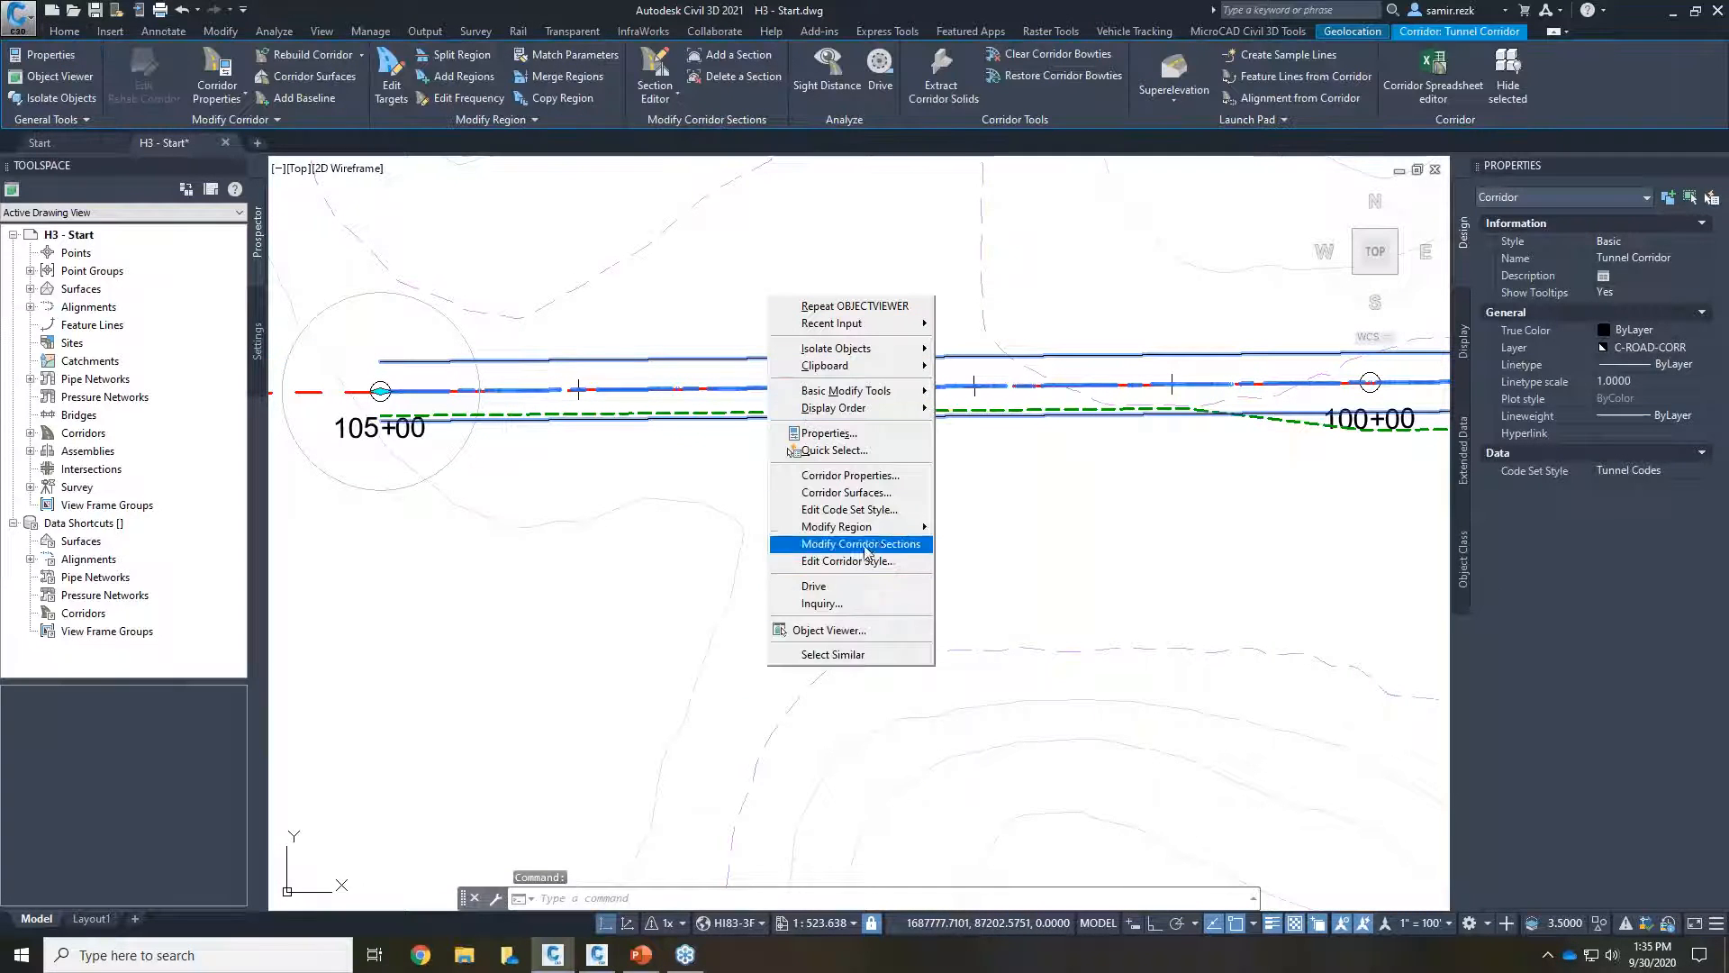
click(884, 498)
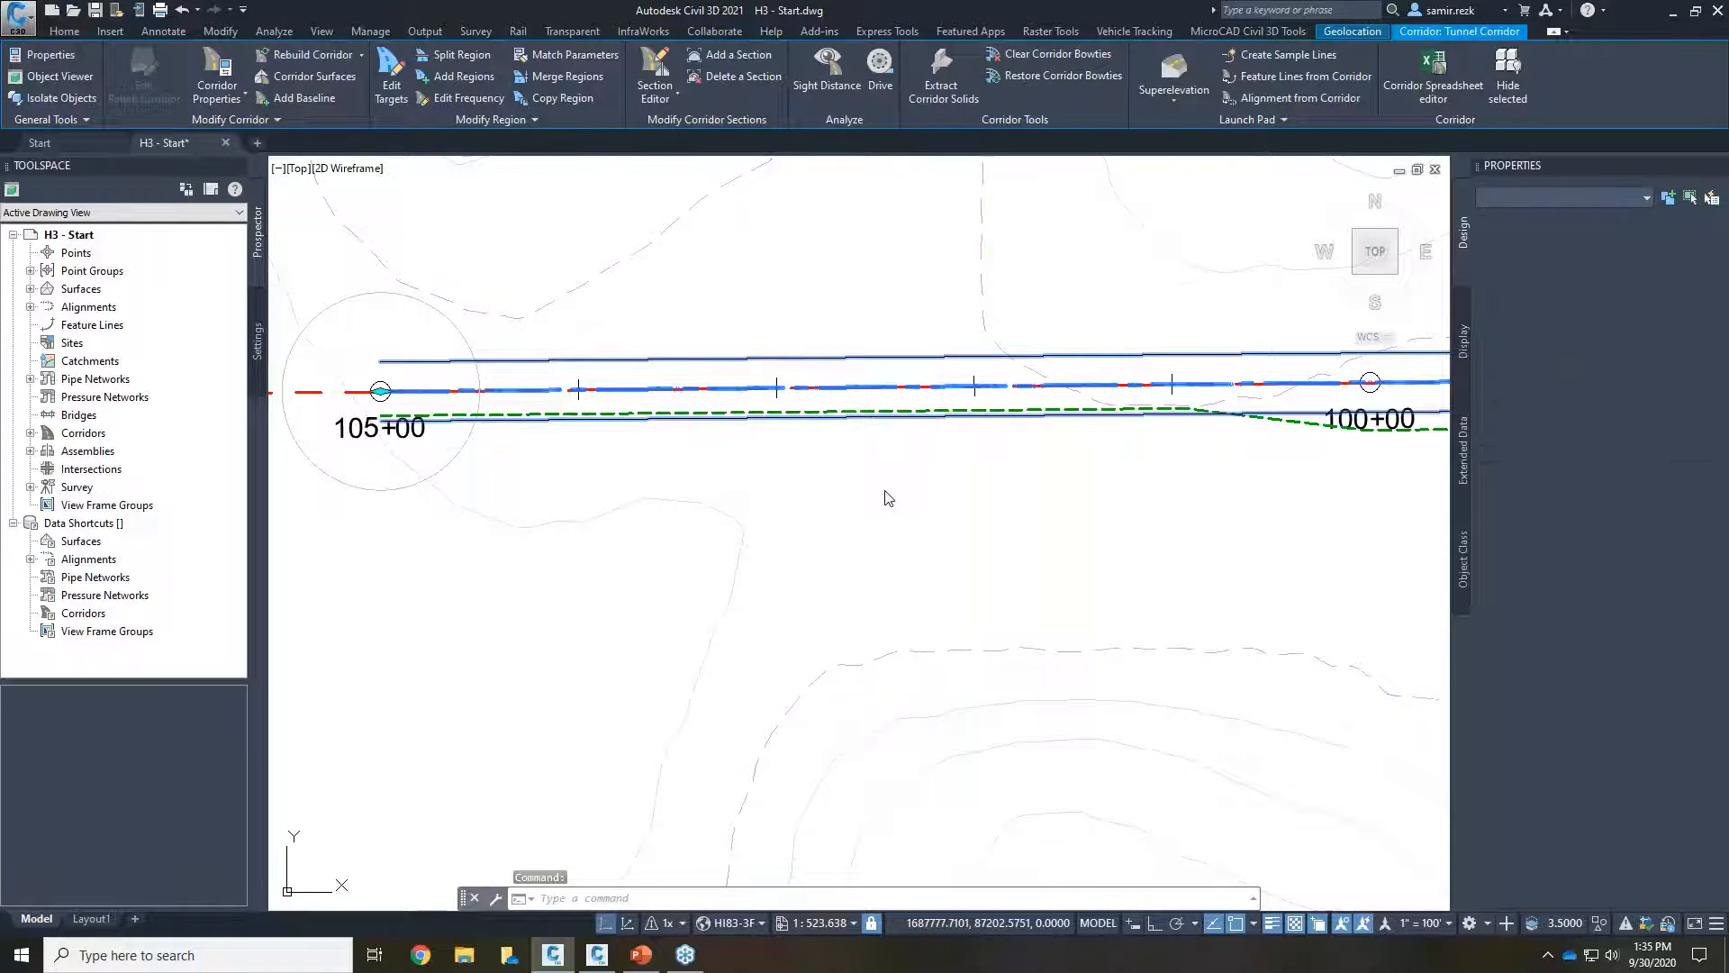
key(Escape)
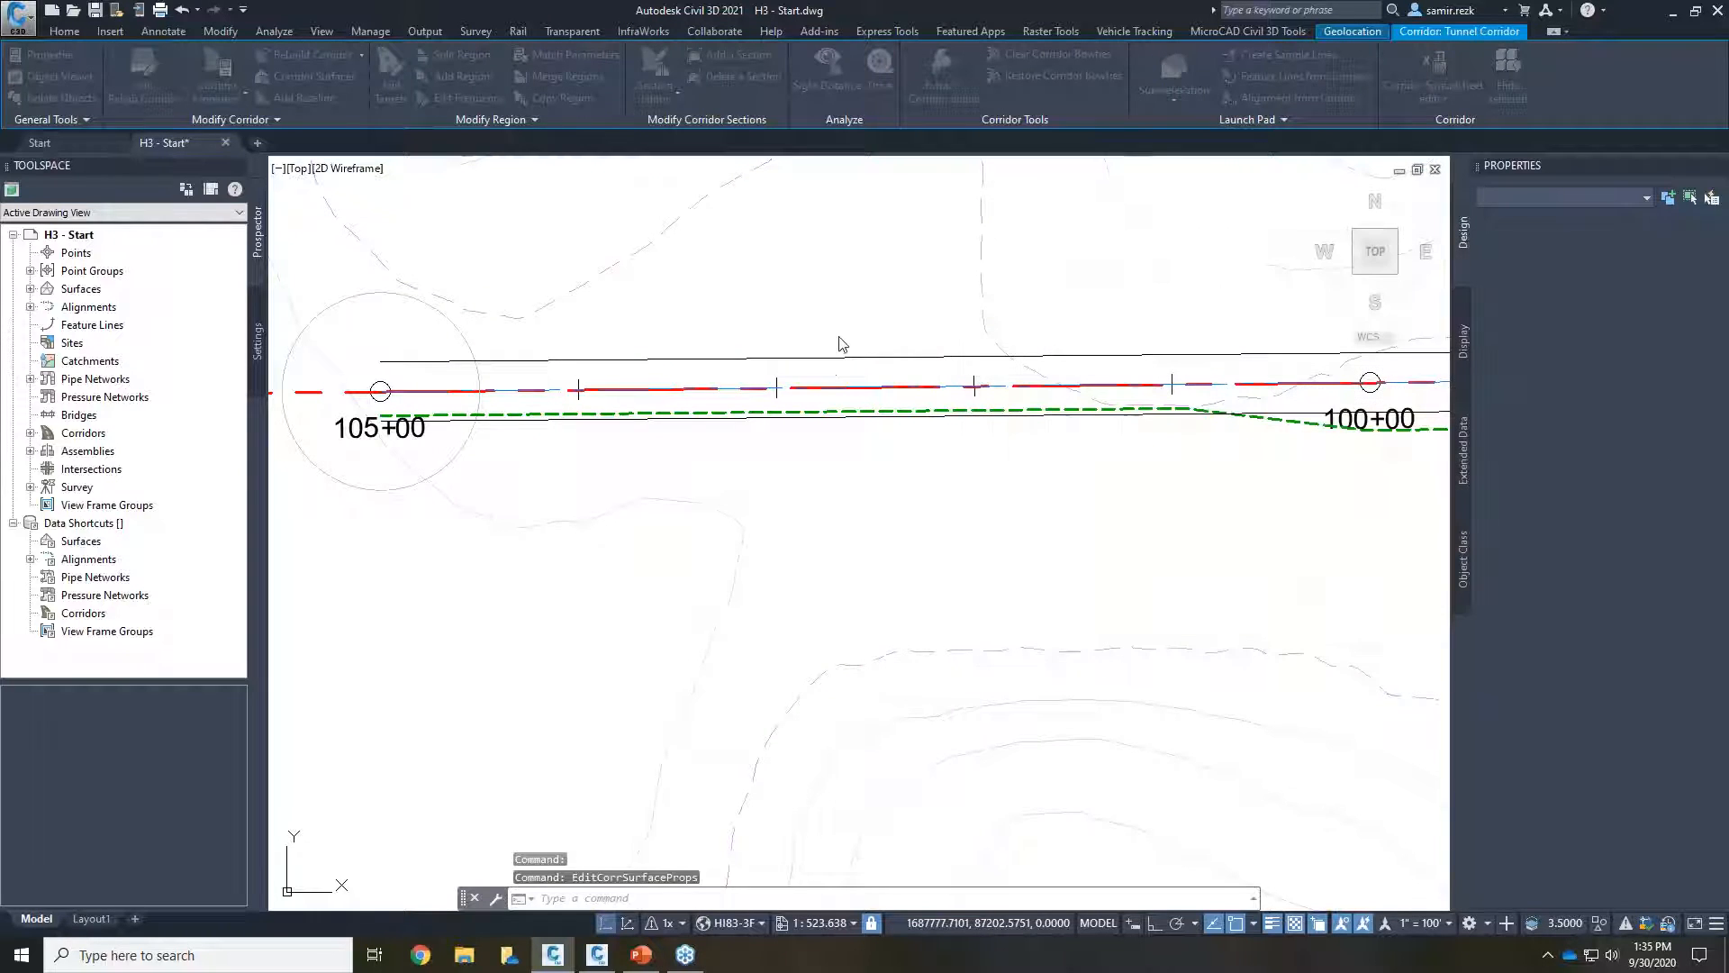
Step: Open the target mapping of the Tunnel Section region from the Tunnel Corridor's properties
click(838, 337)
click(831, 358)
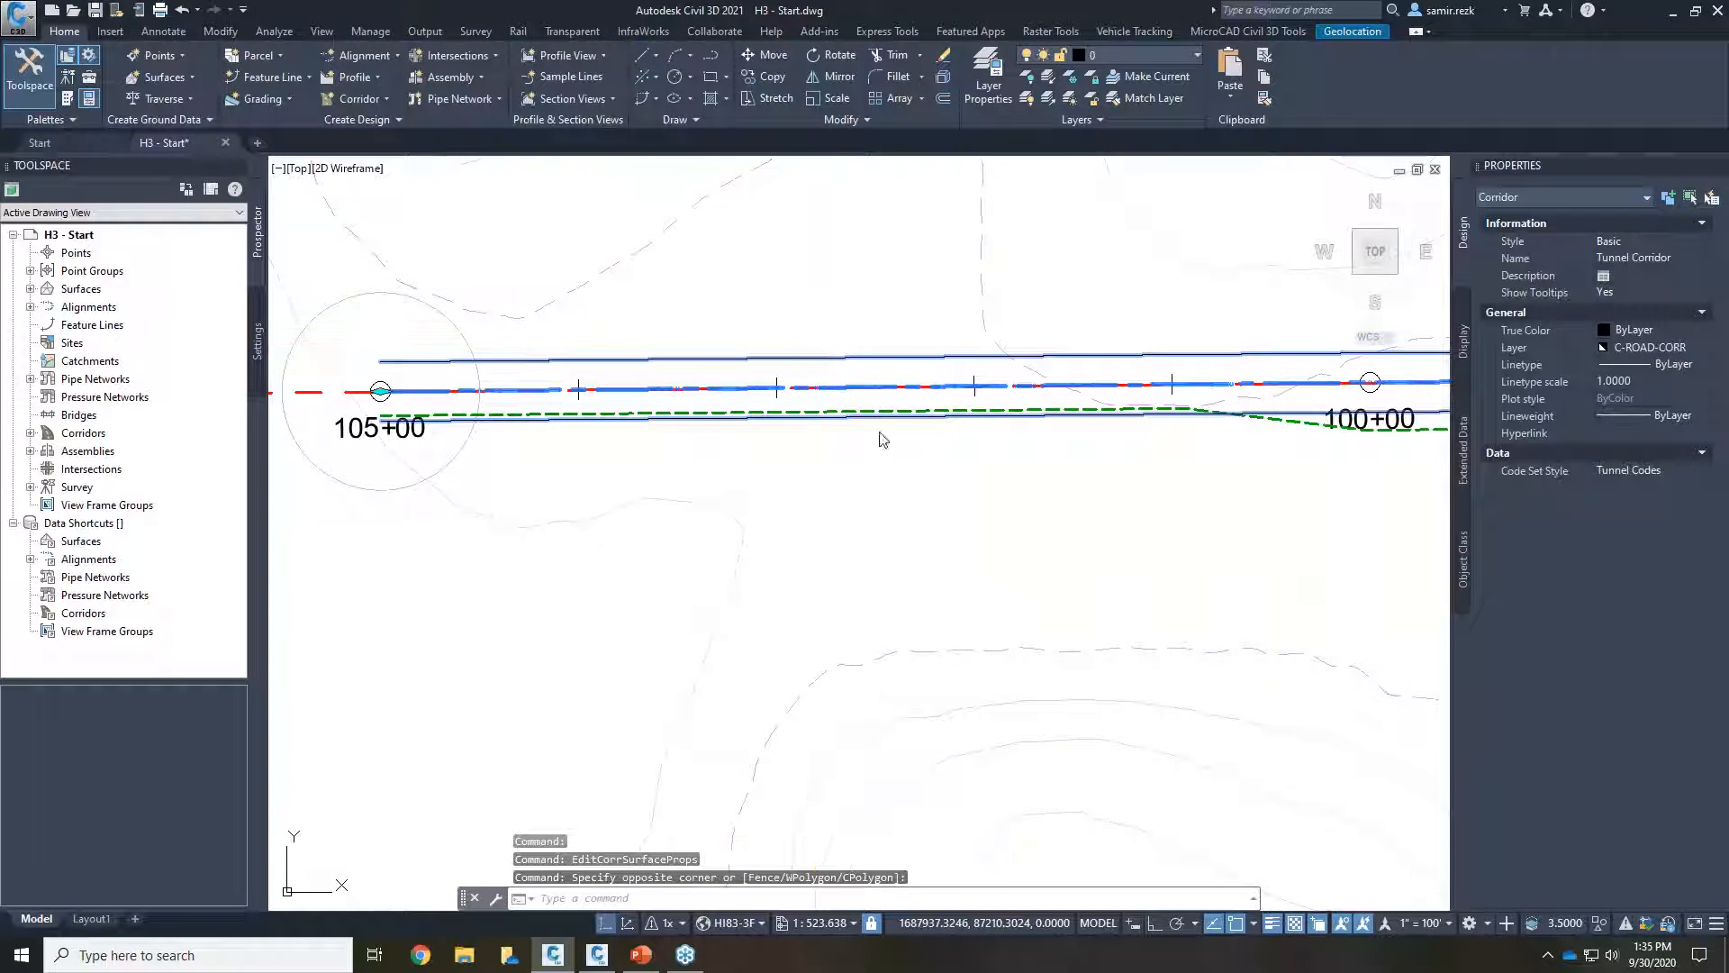
right_click(952, 582)
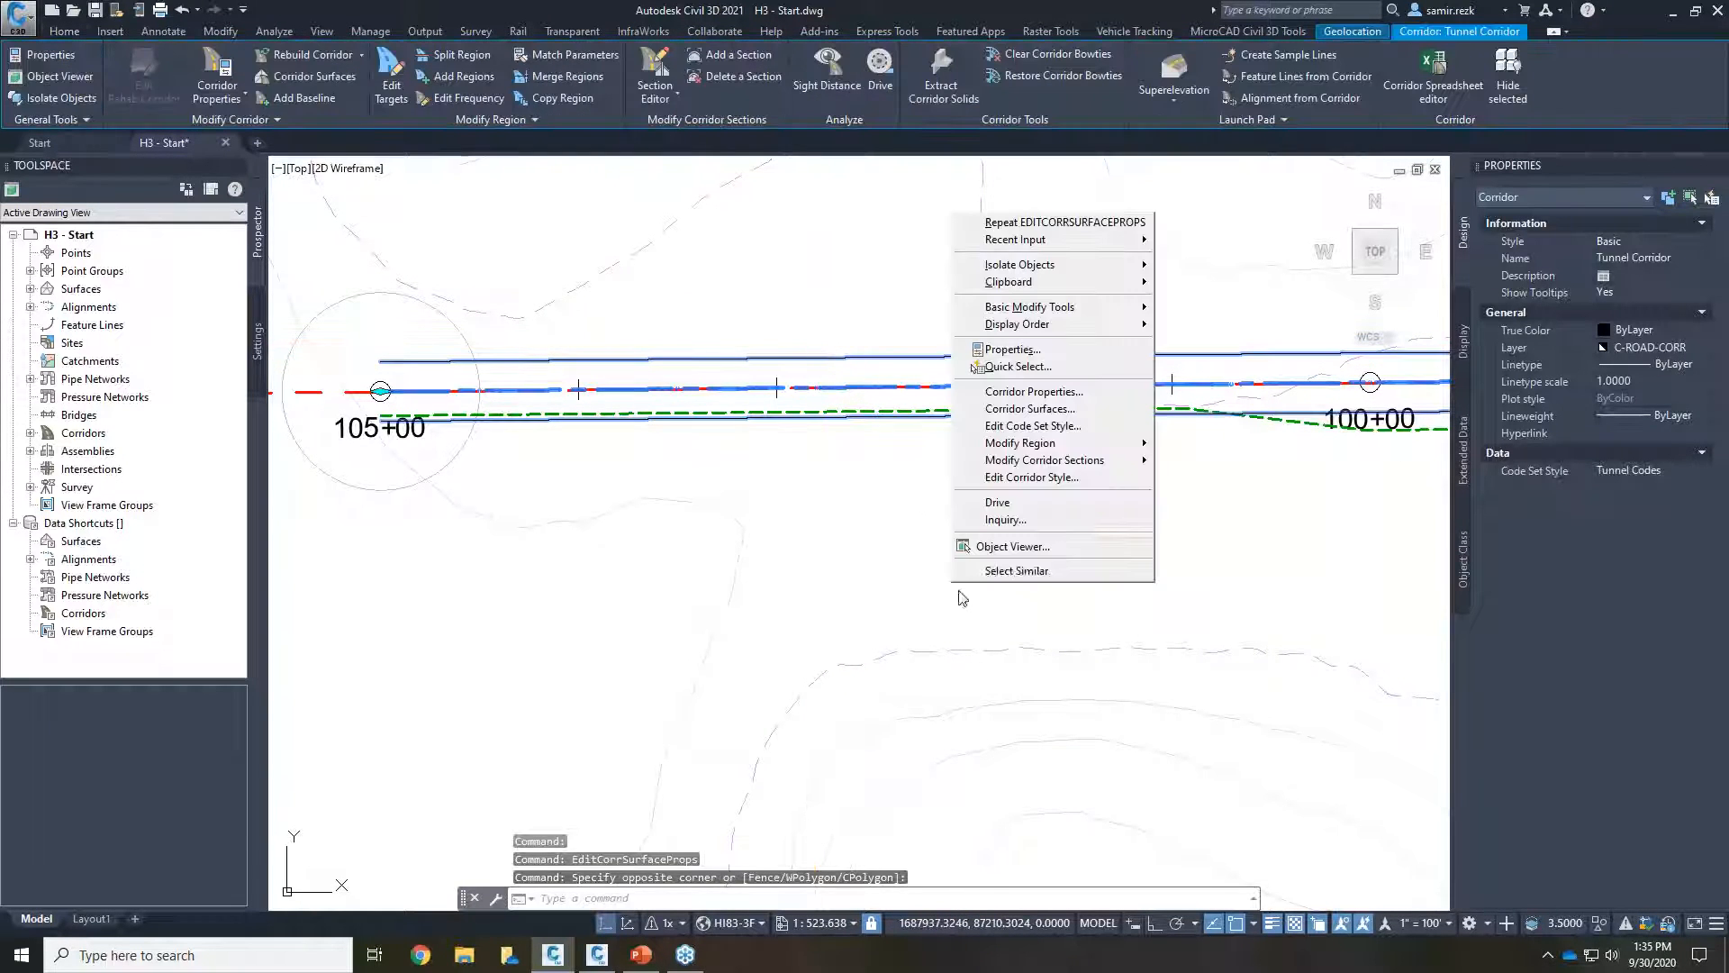
click(1107, 404)
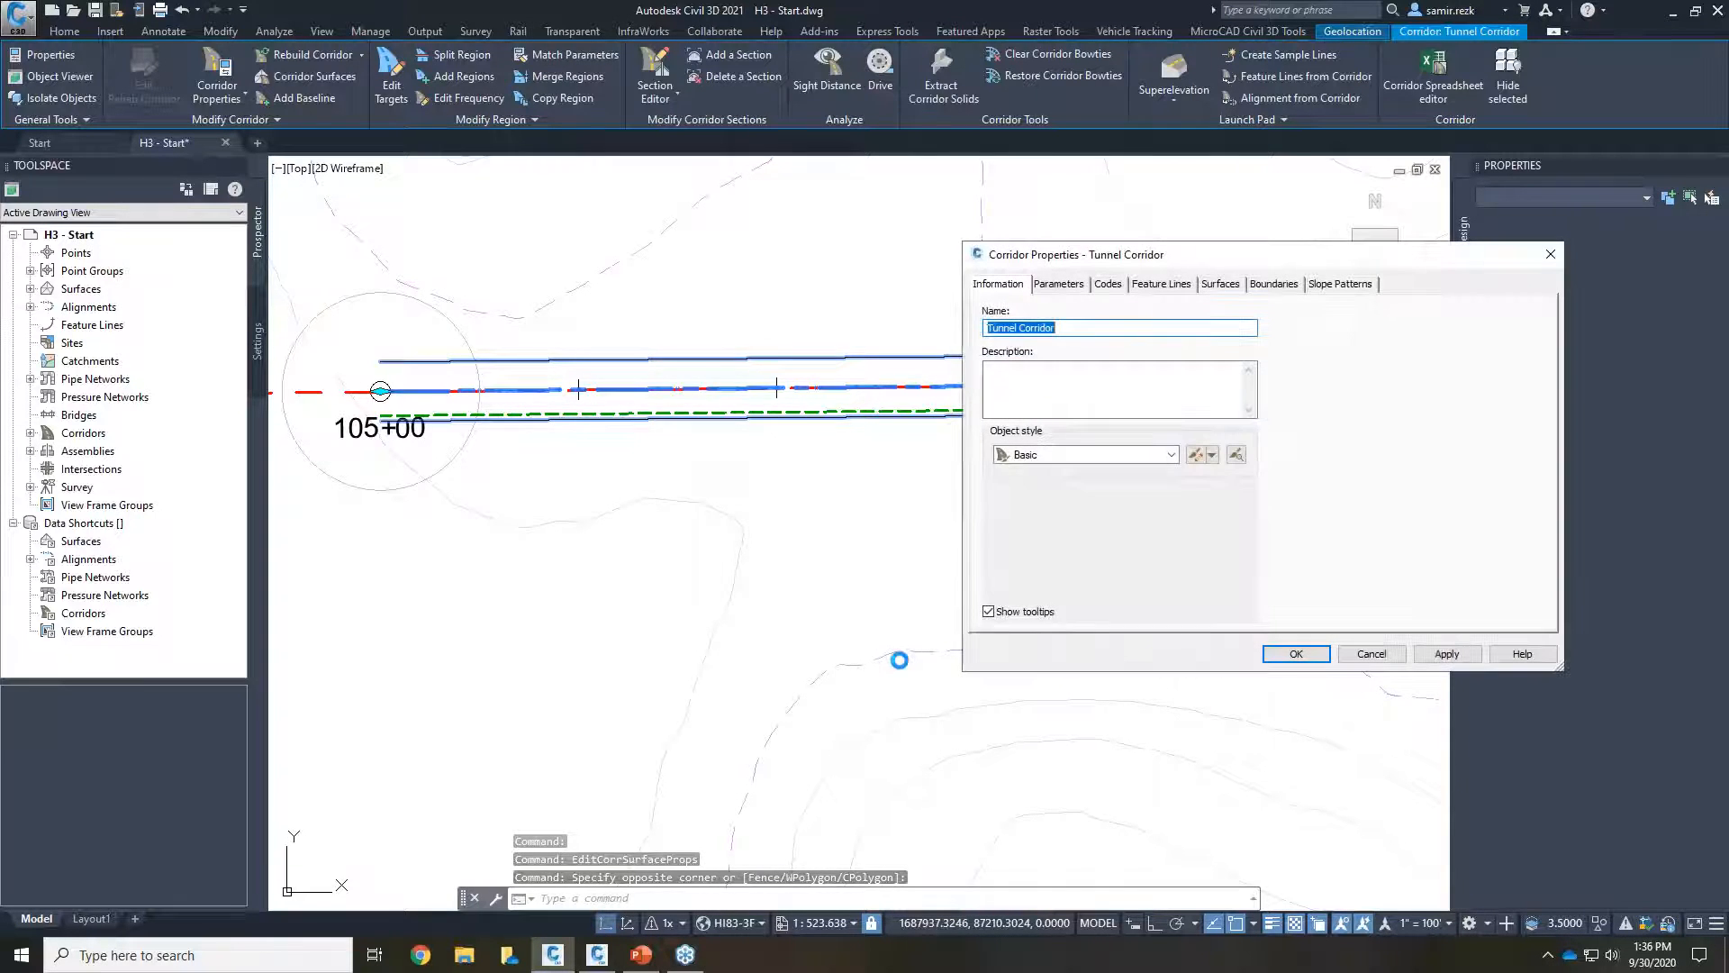
click(1068, 285)
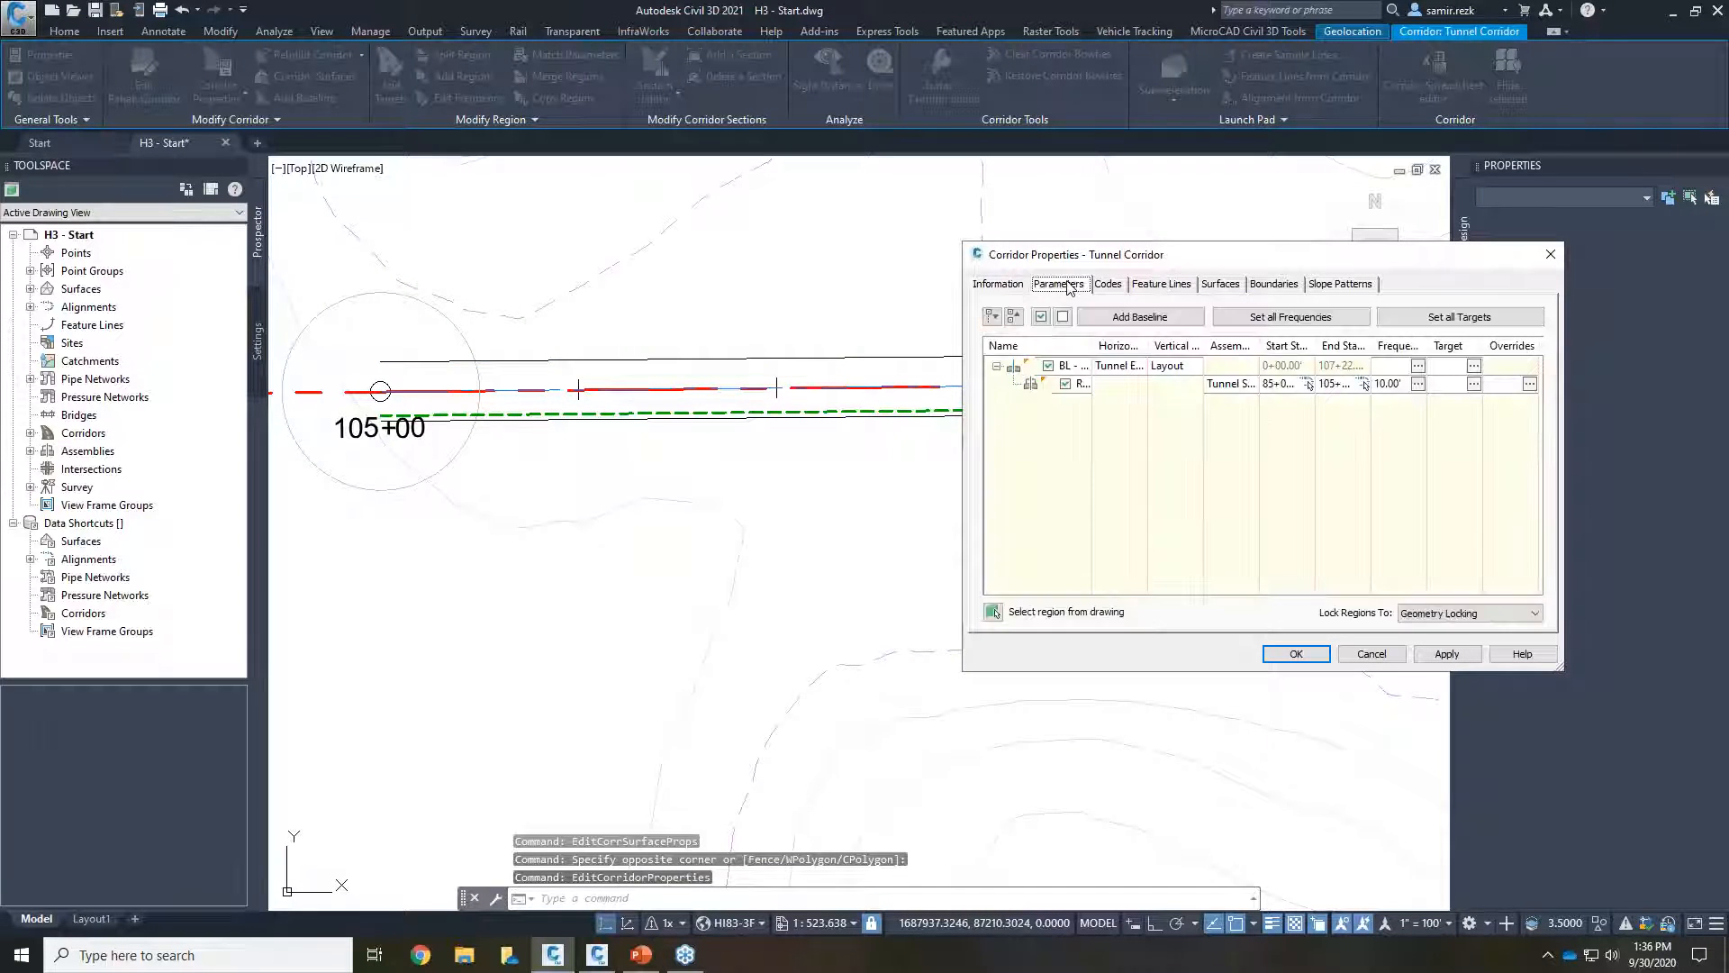
click(1475, 385)
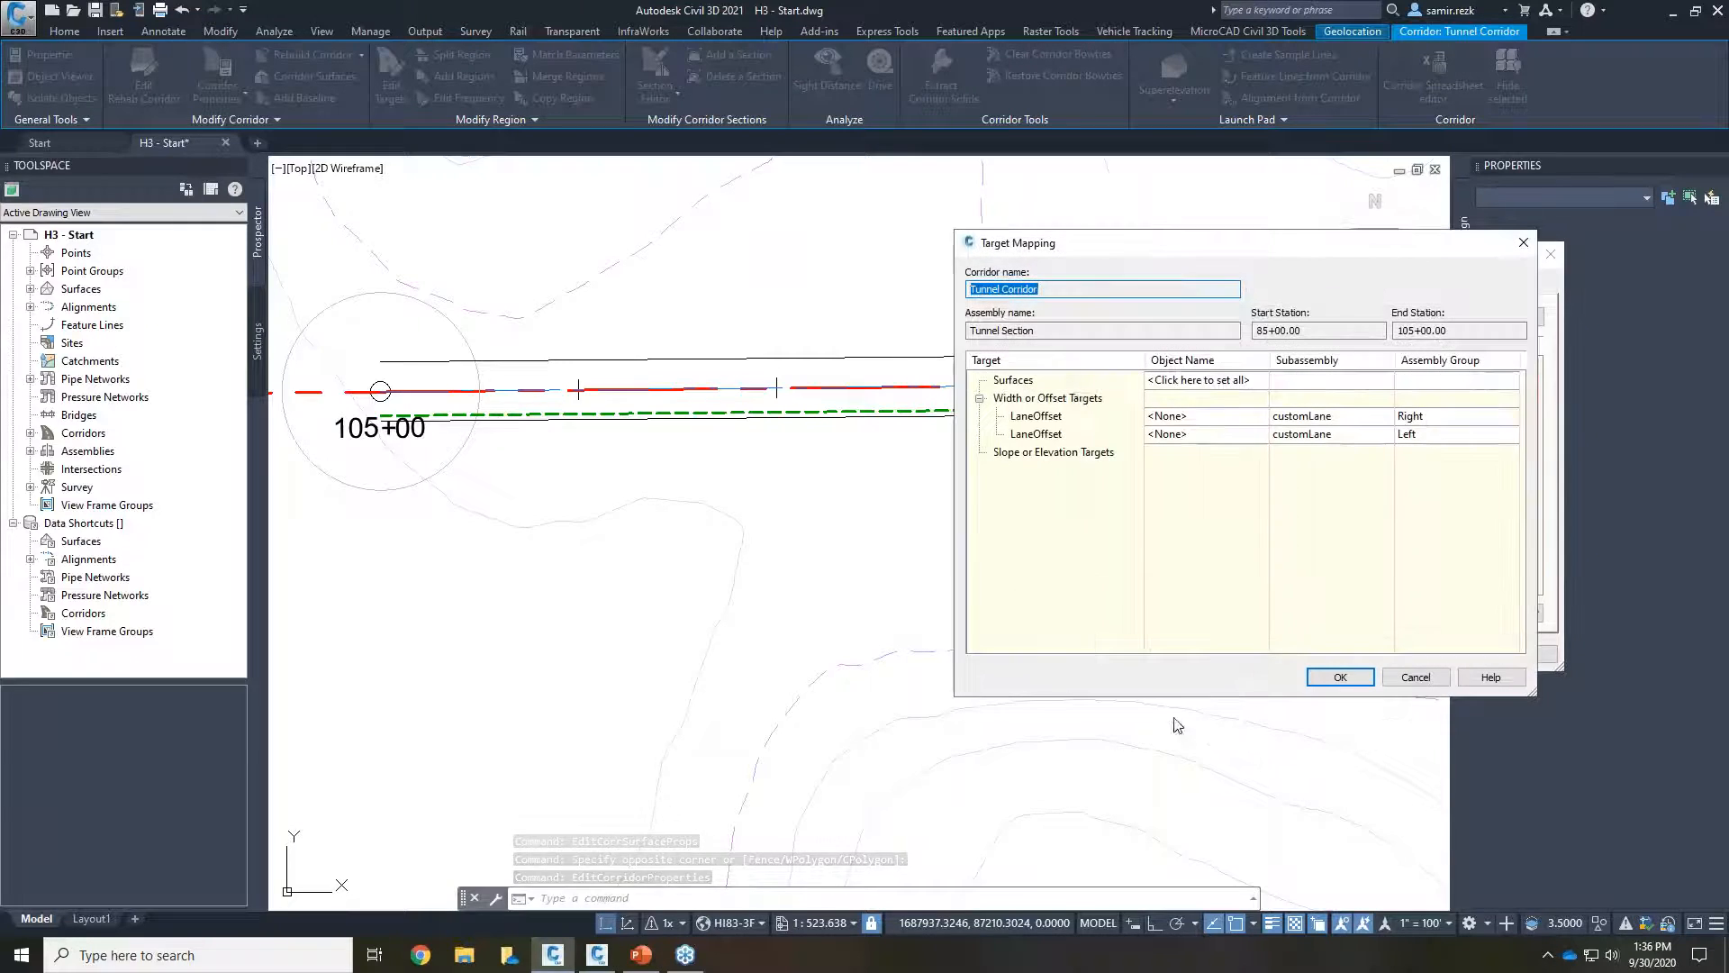
Step: Set the Tunnel Widening alignment as the width target for the left customLane LaneOffset in the Tunnel Corridor
click(1205, 453)
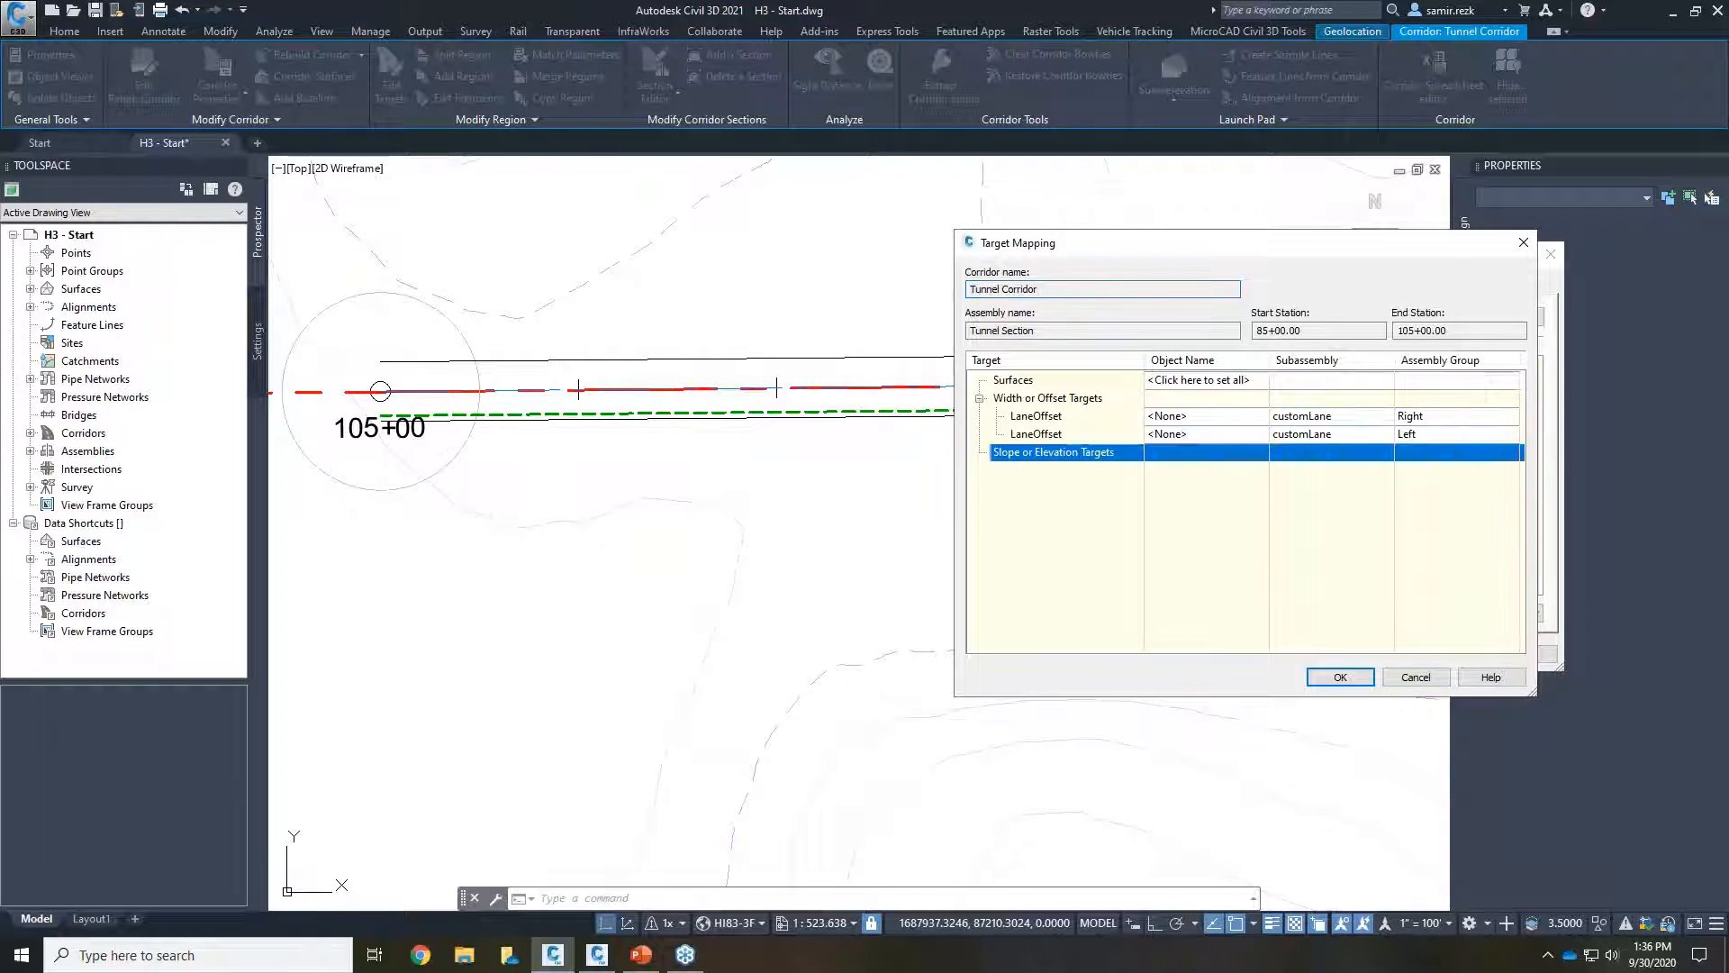
click(1189, 435)
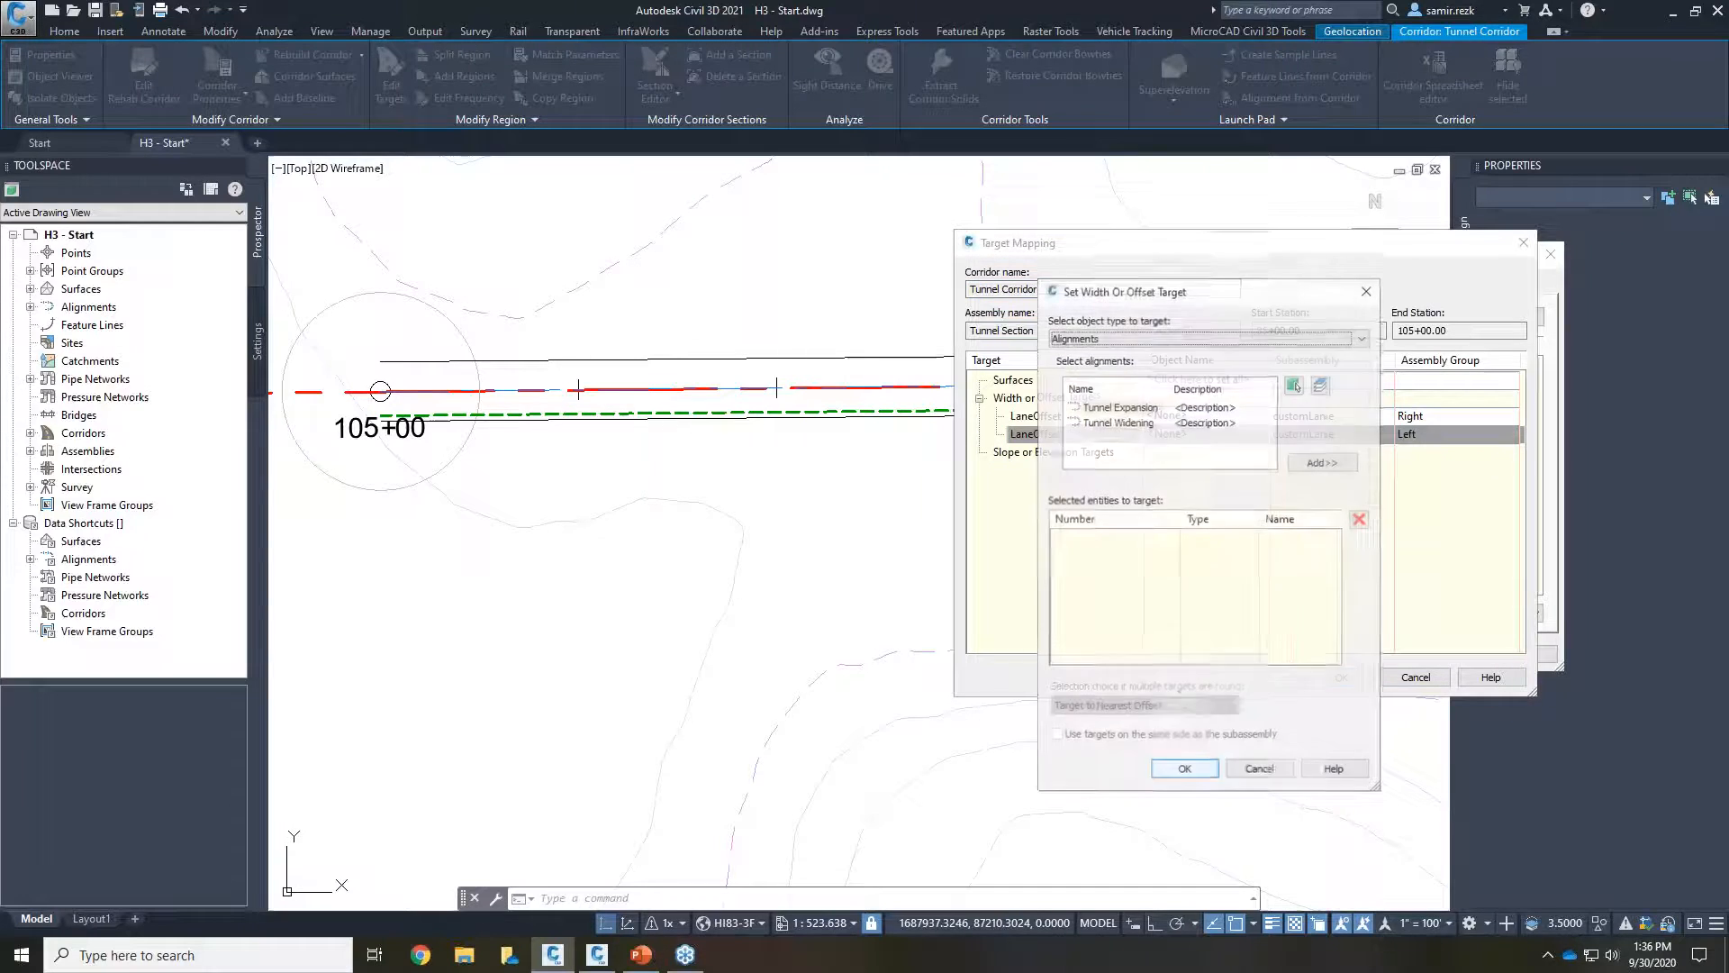
click(1109, 338)
click(1116, 348)
click(1145, 421)
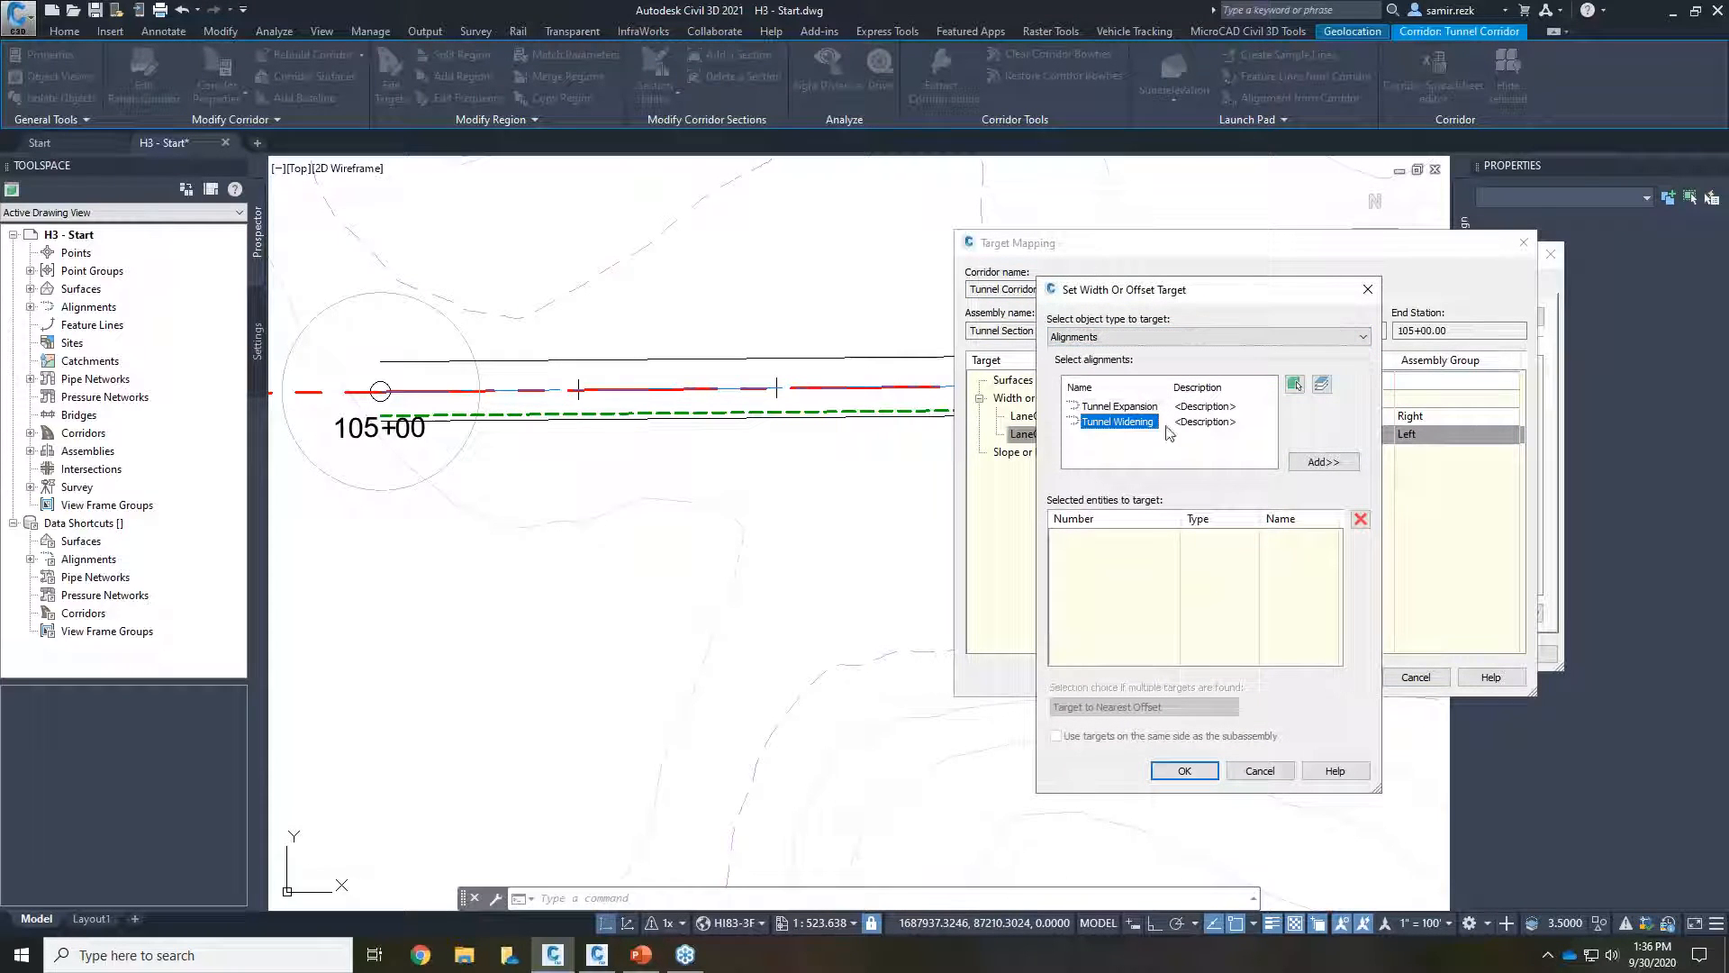
click(1322, 461)
click(1205, 772)
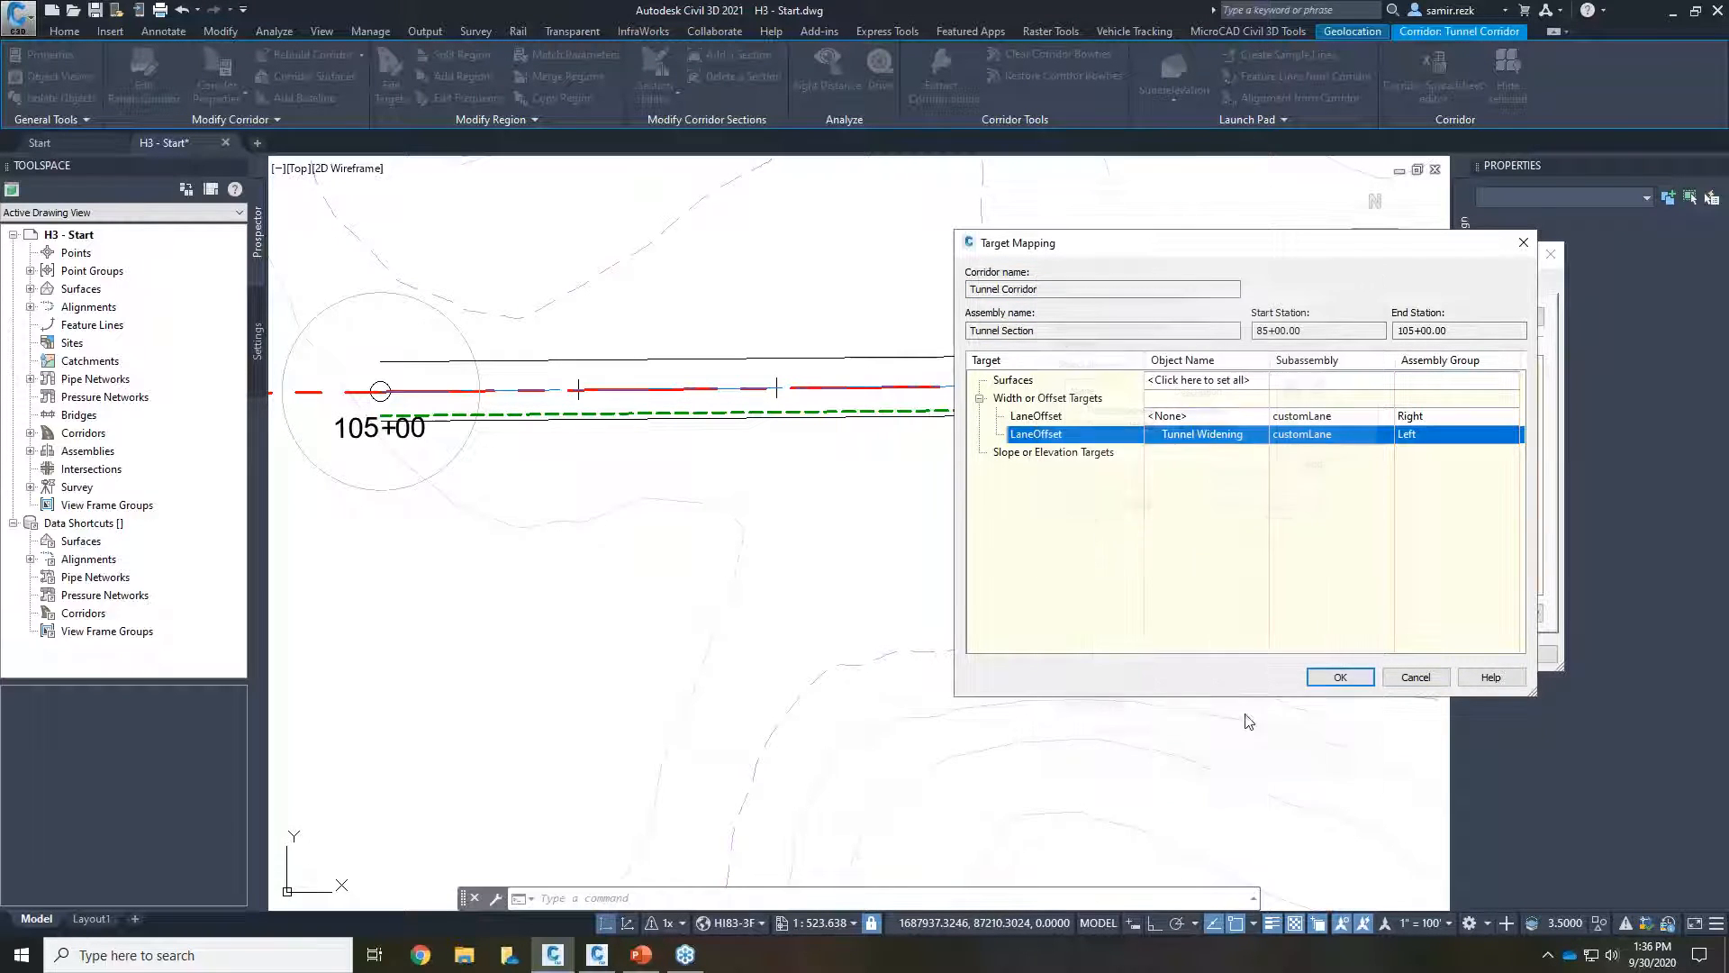
Step: Apply the target mapping, rebuild the Tunnel Corridor, and check the widened lane edge near station 95+00
click(1339, 677)
click(1296, 654)
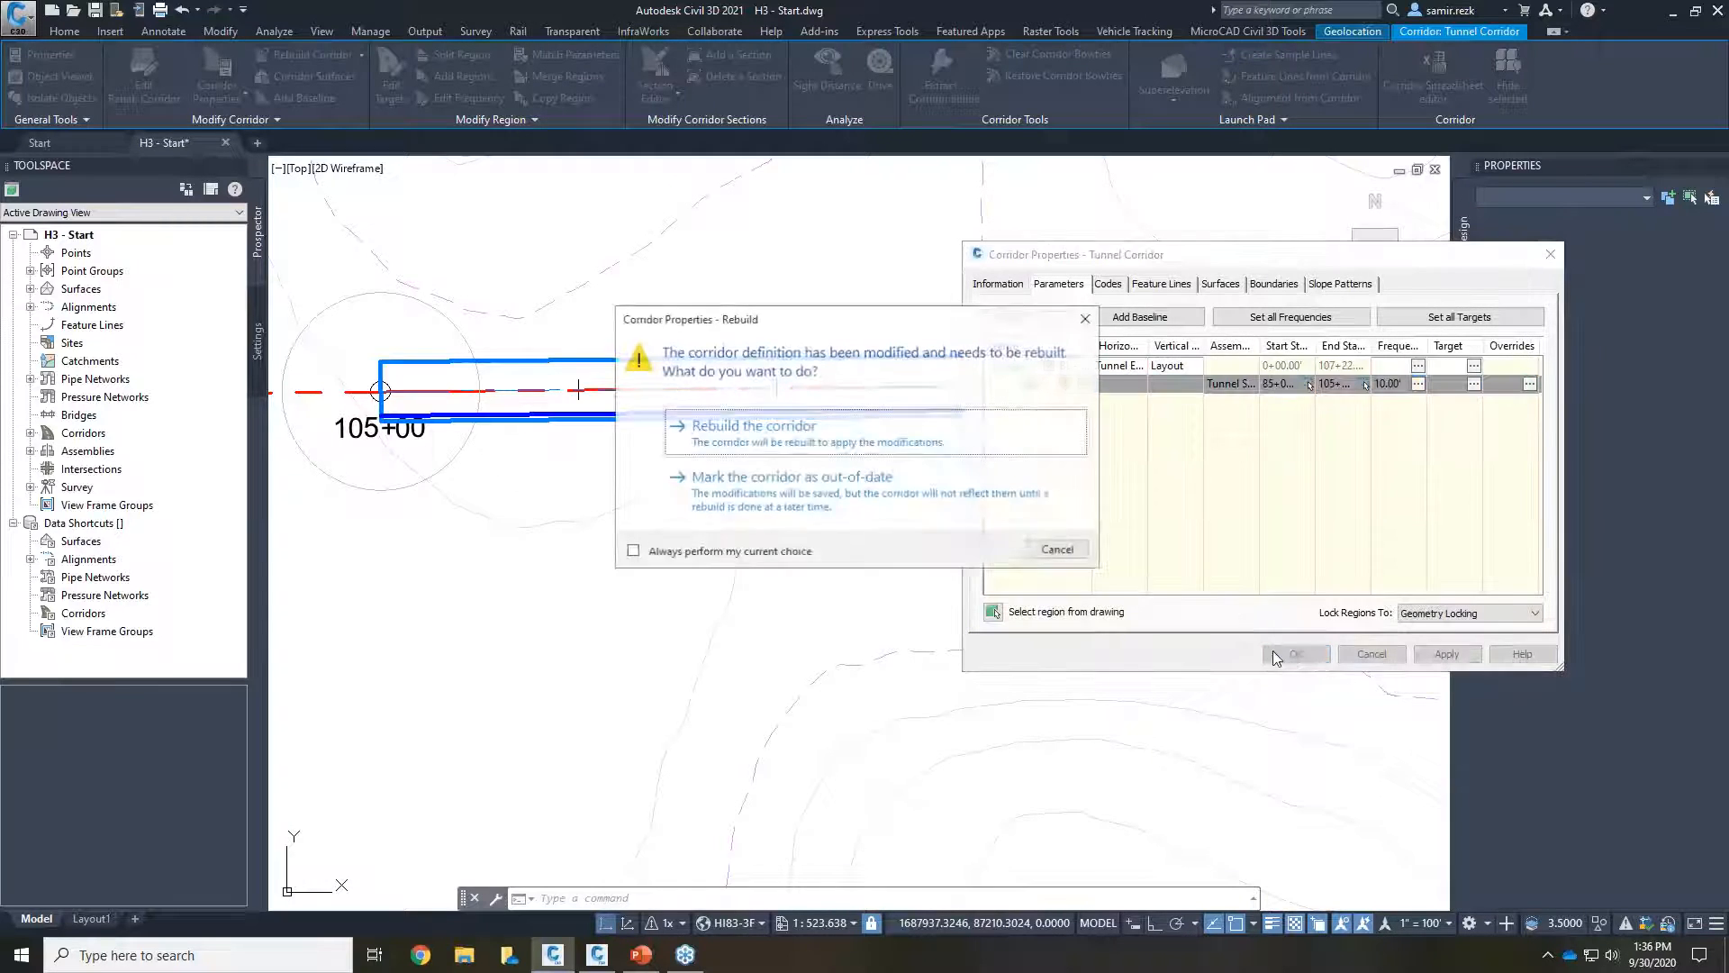
click(893, 450)
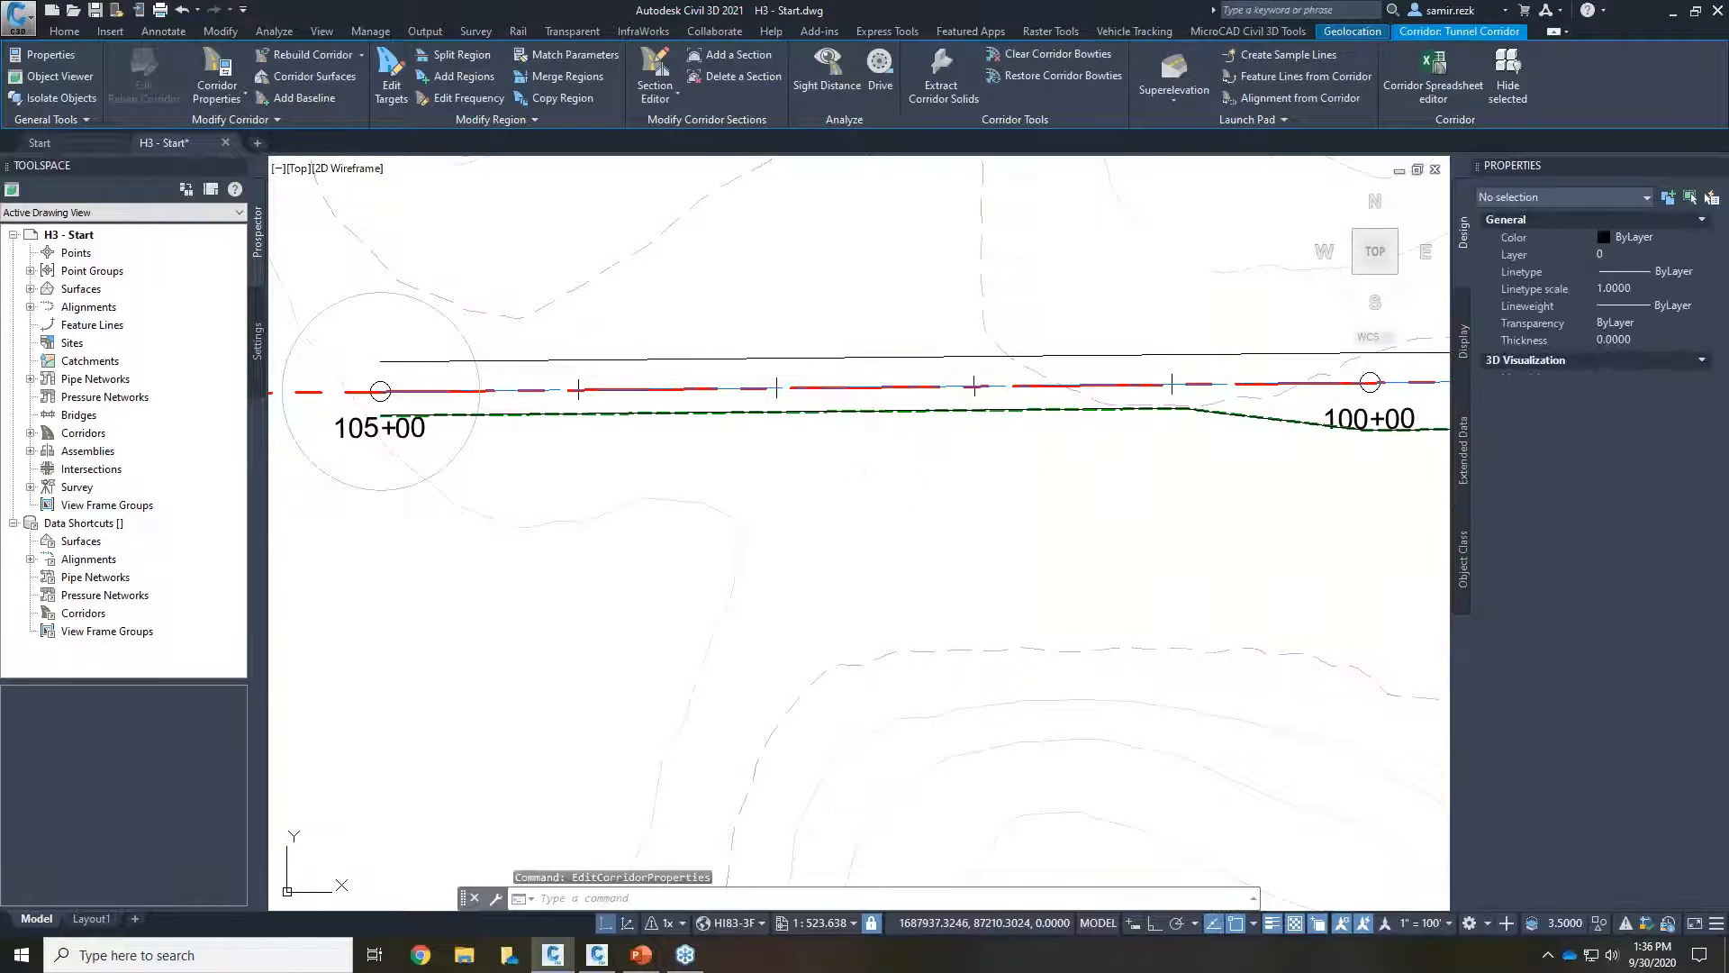
scroll(1220, 545, down, 2)
middle_drag(1237, 541, 698, 500)
scroll(1192, 450, up, 3)
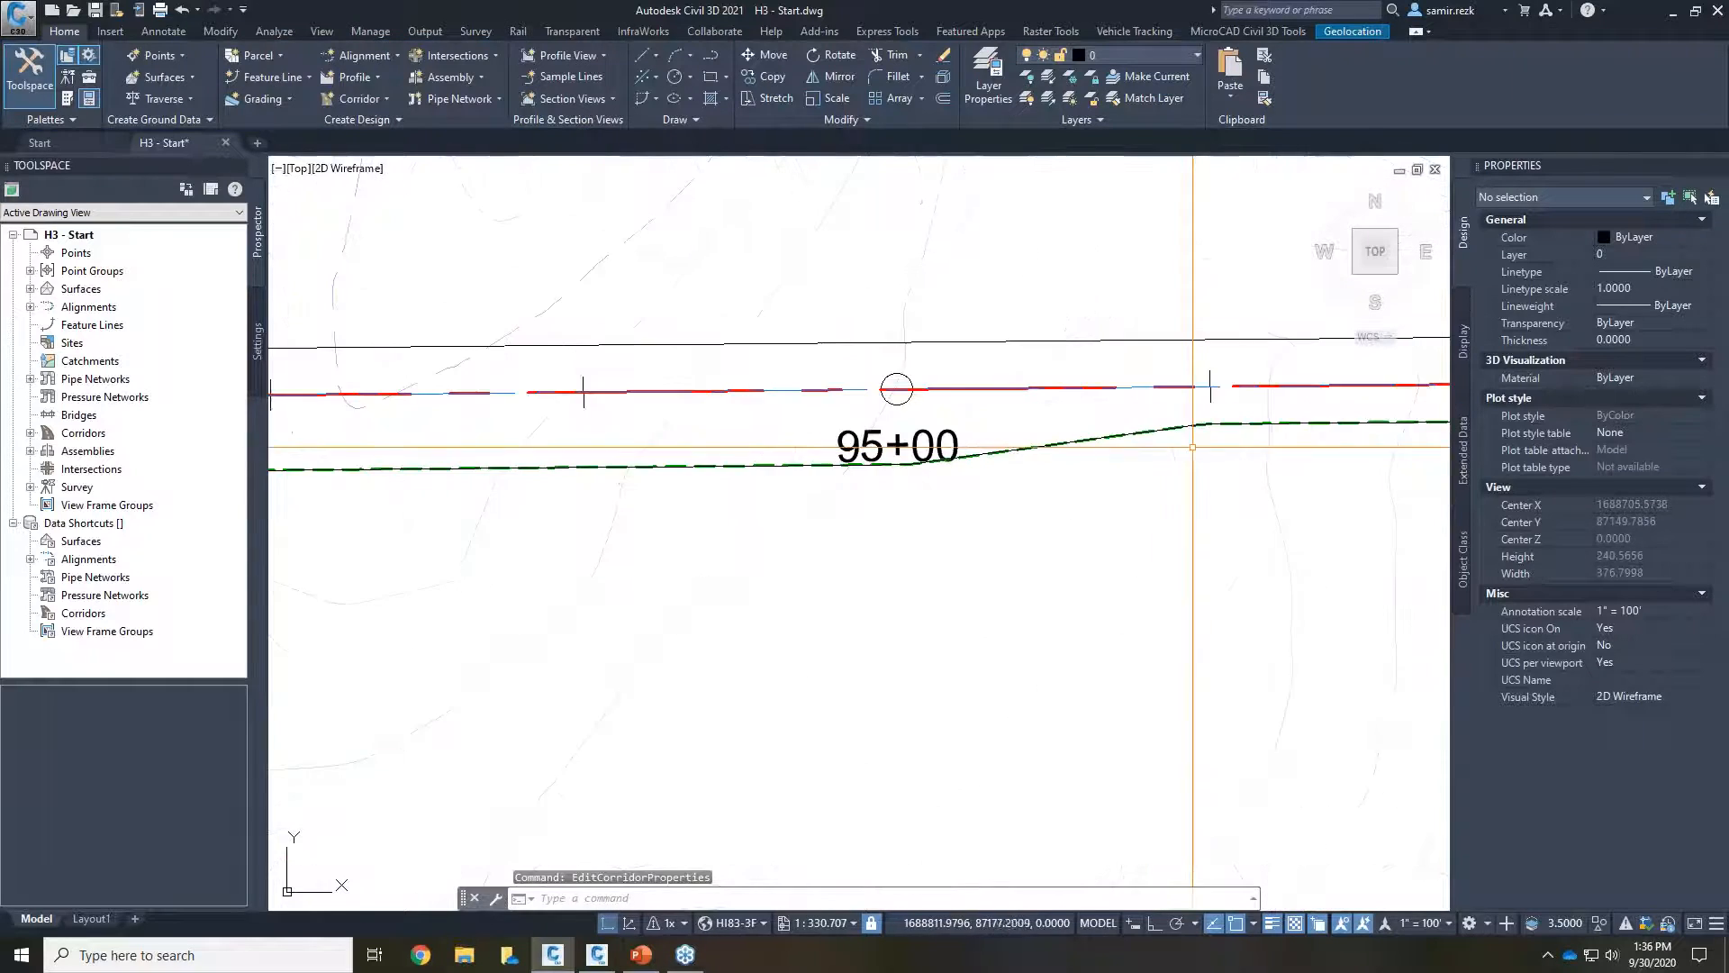
scroll(760, 497, down, 2)
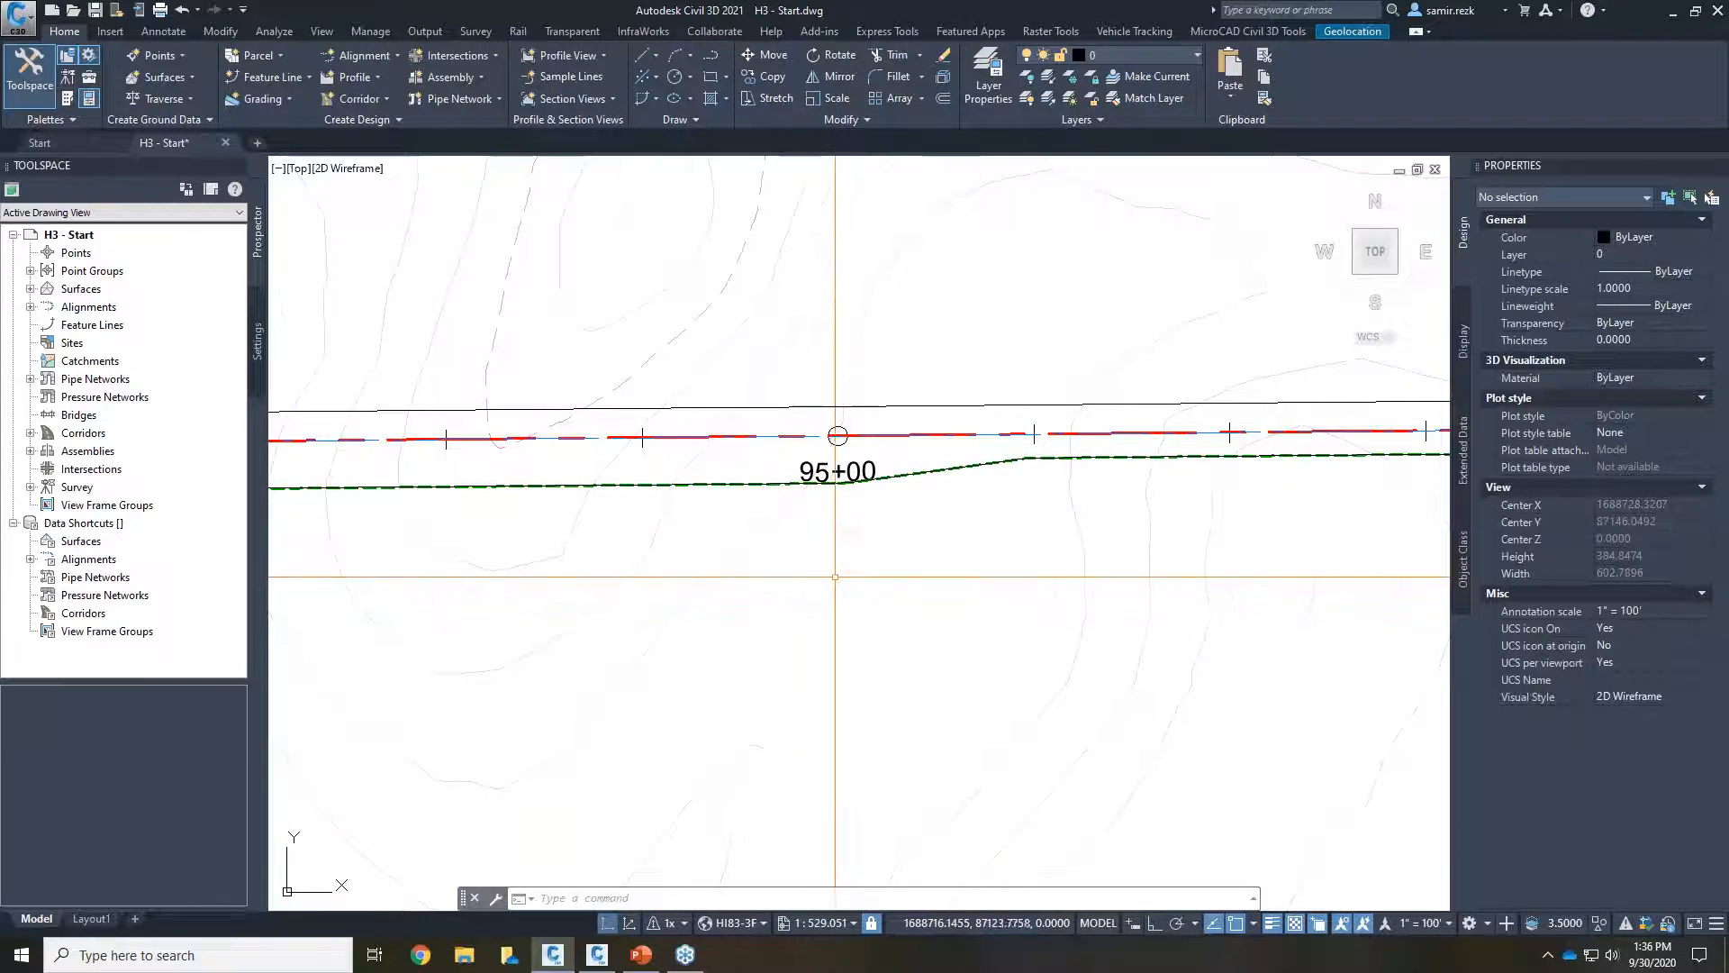
scroll(835, 576, down, 6)
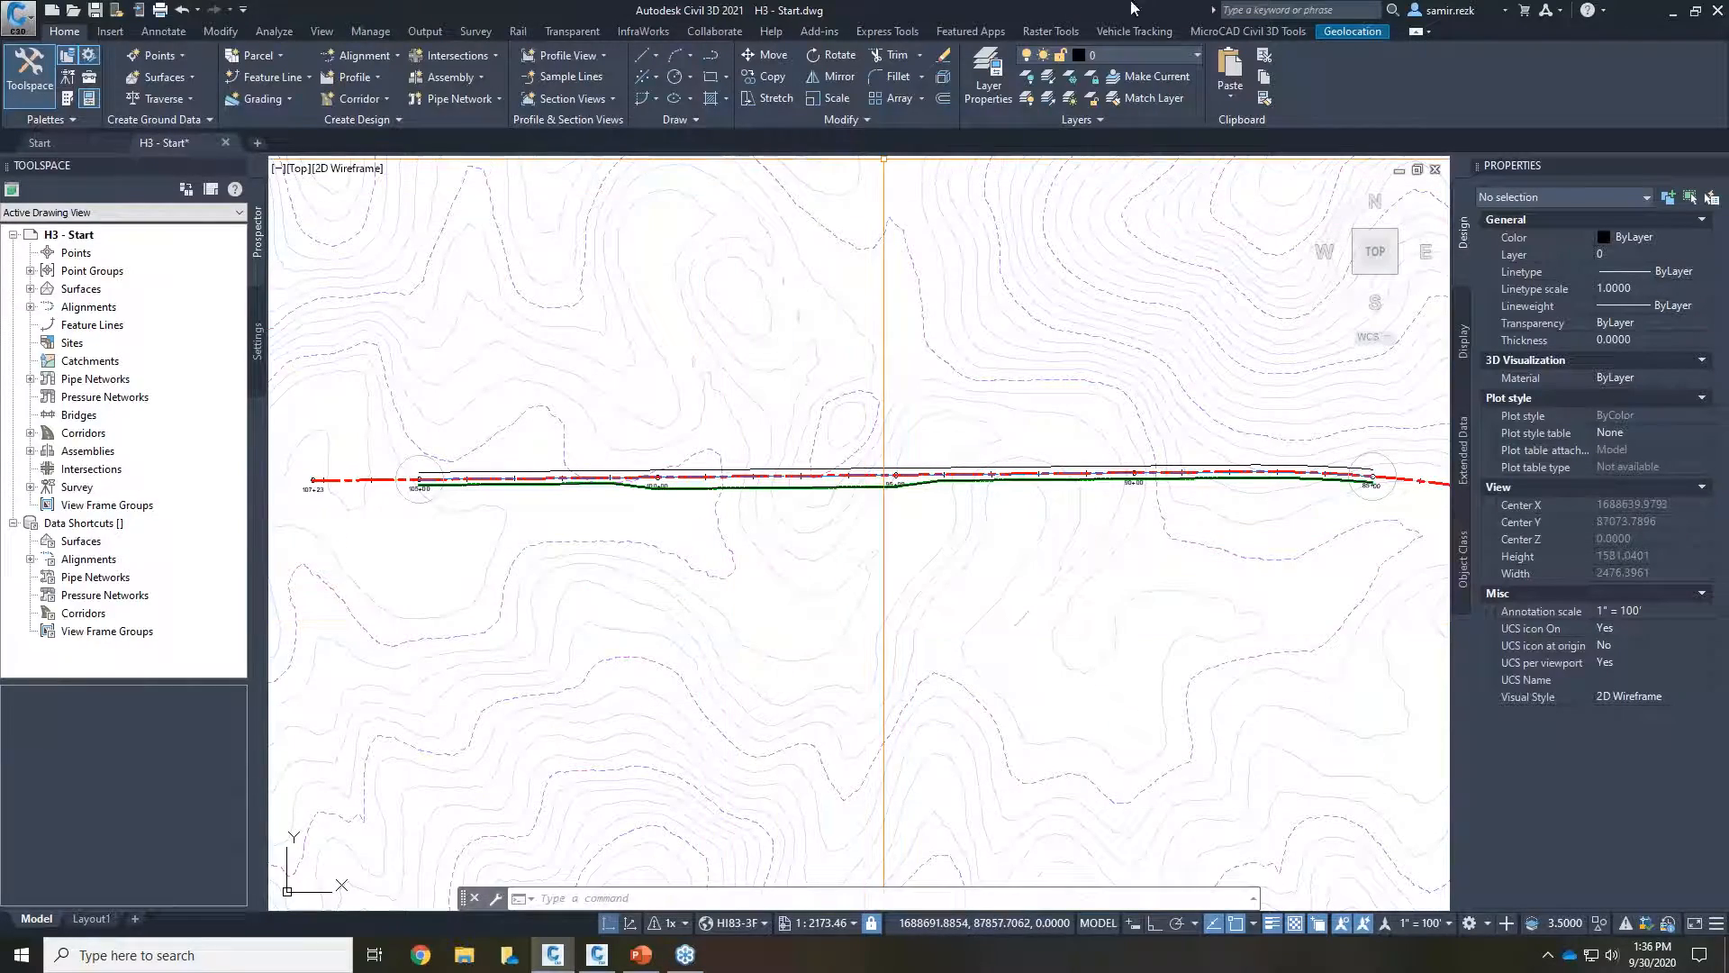
Step: Switch to Subassembly Composer with the customLane.pkt subassembly
click(1668, 12)
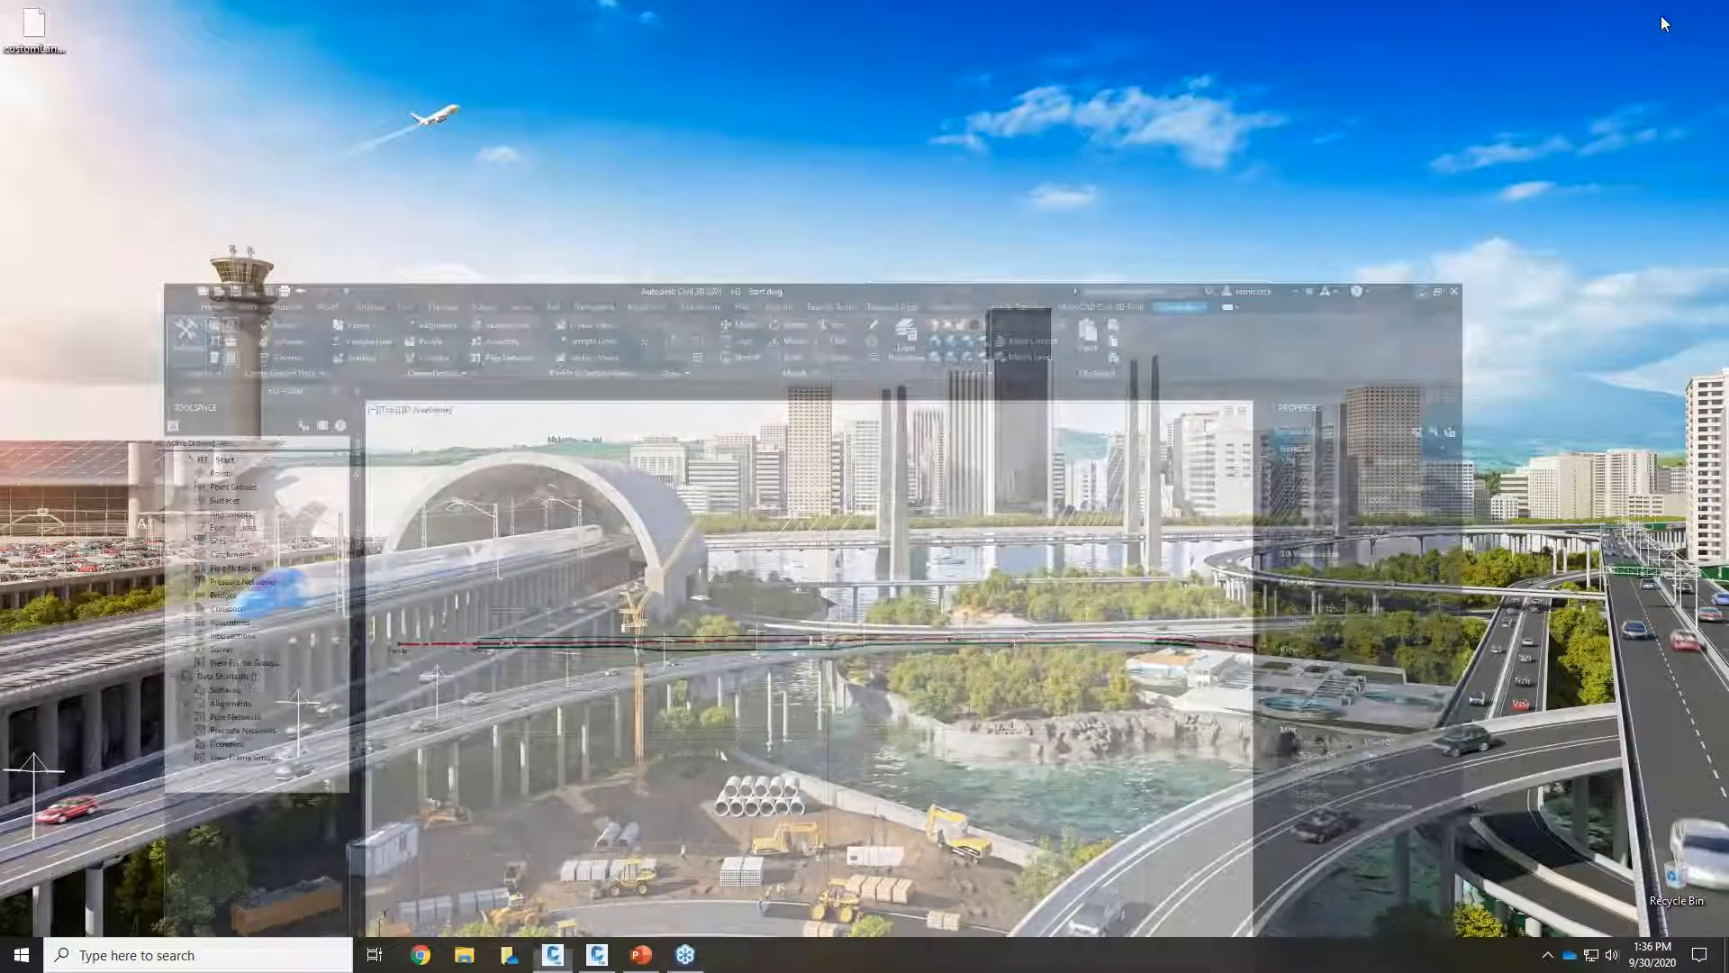
click(600, 954)
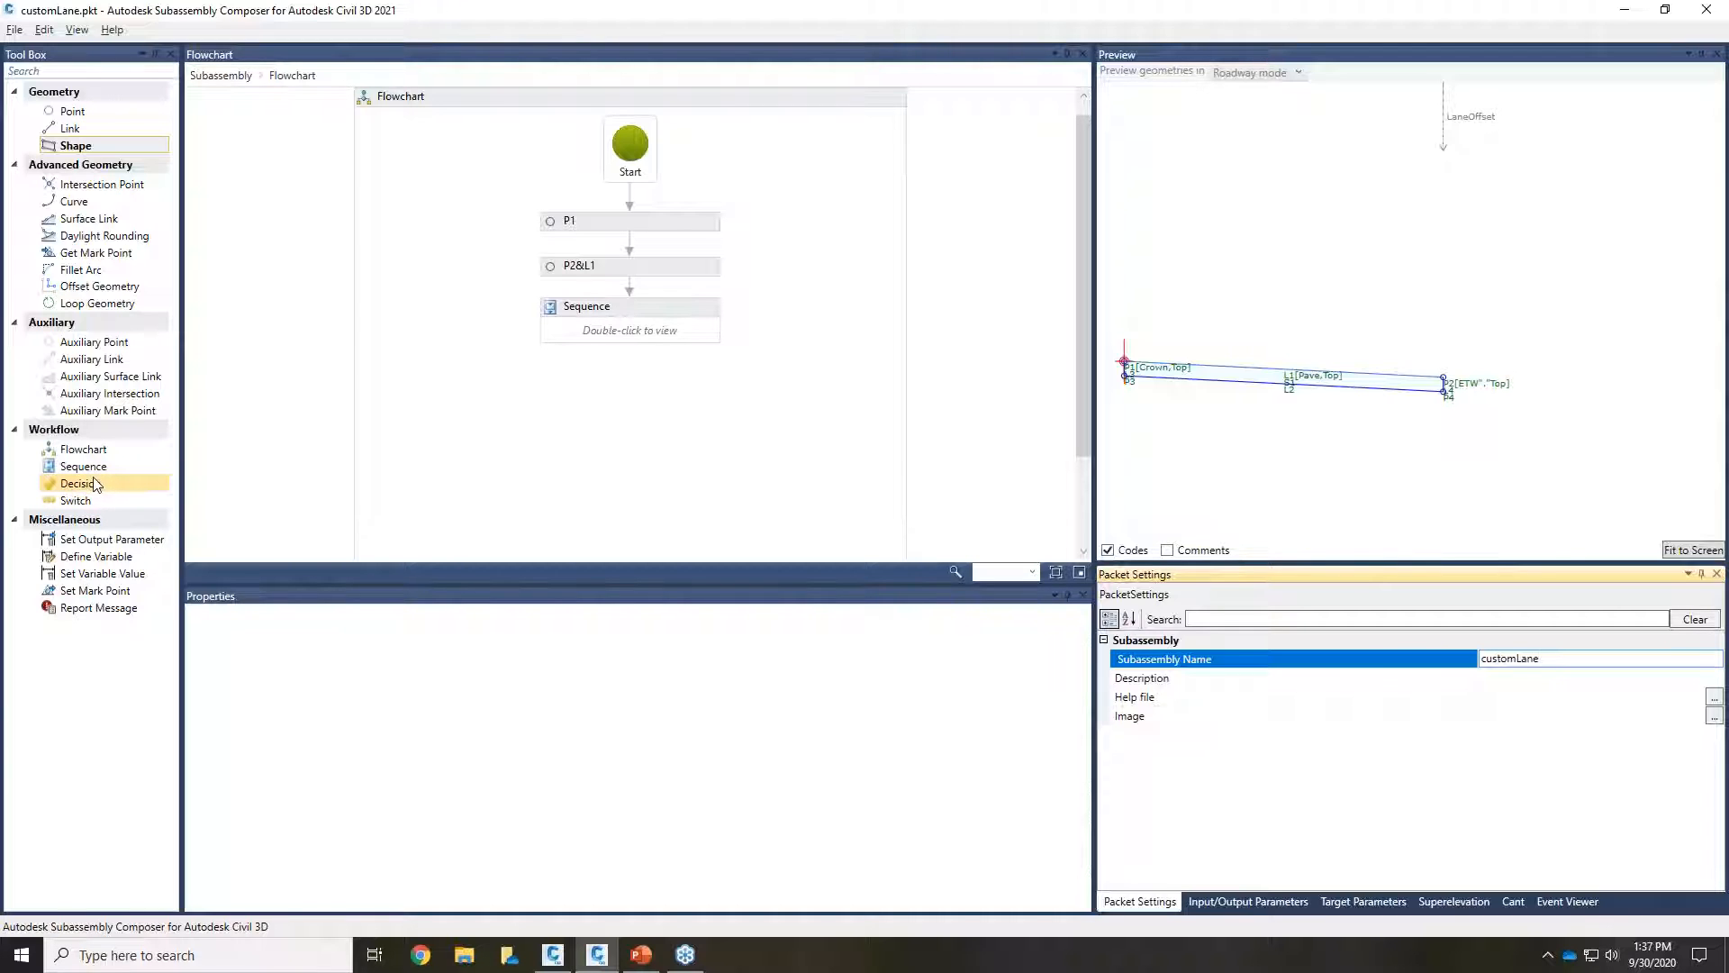
drag(94, 487, 626, 405)
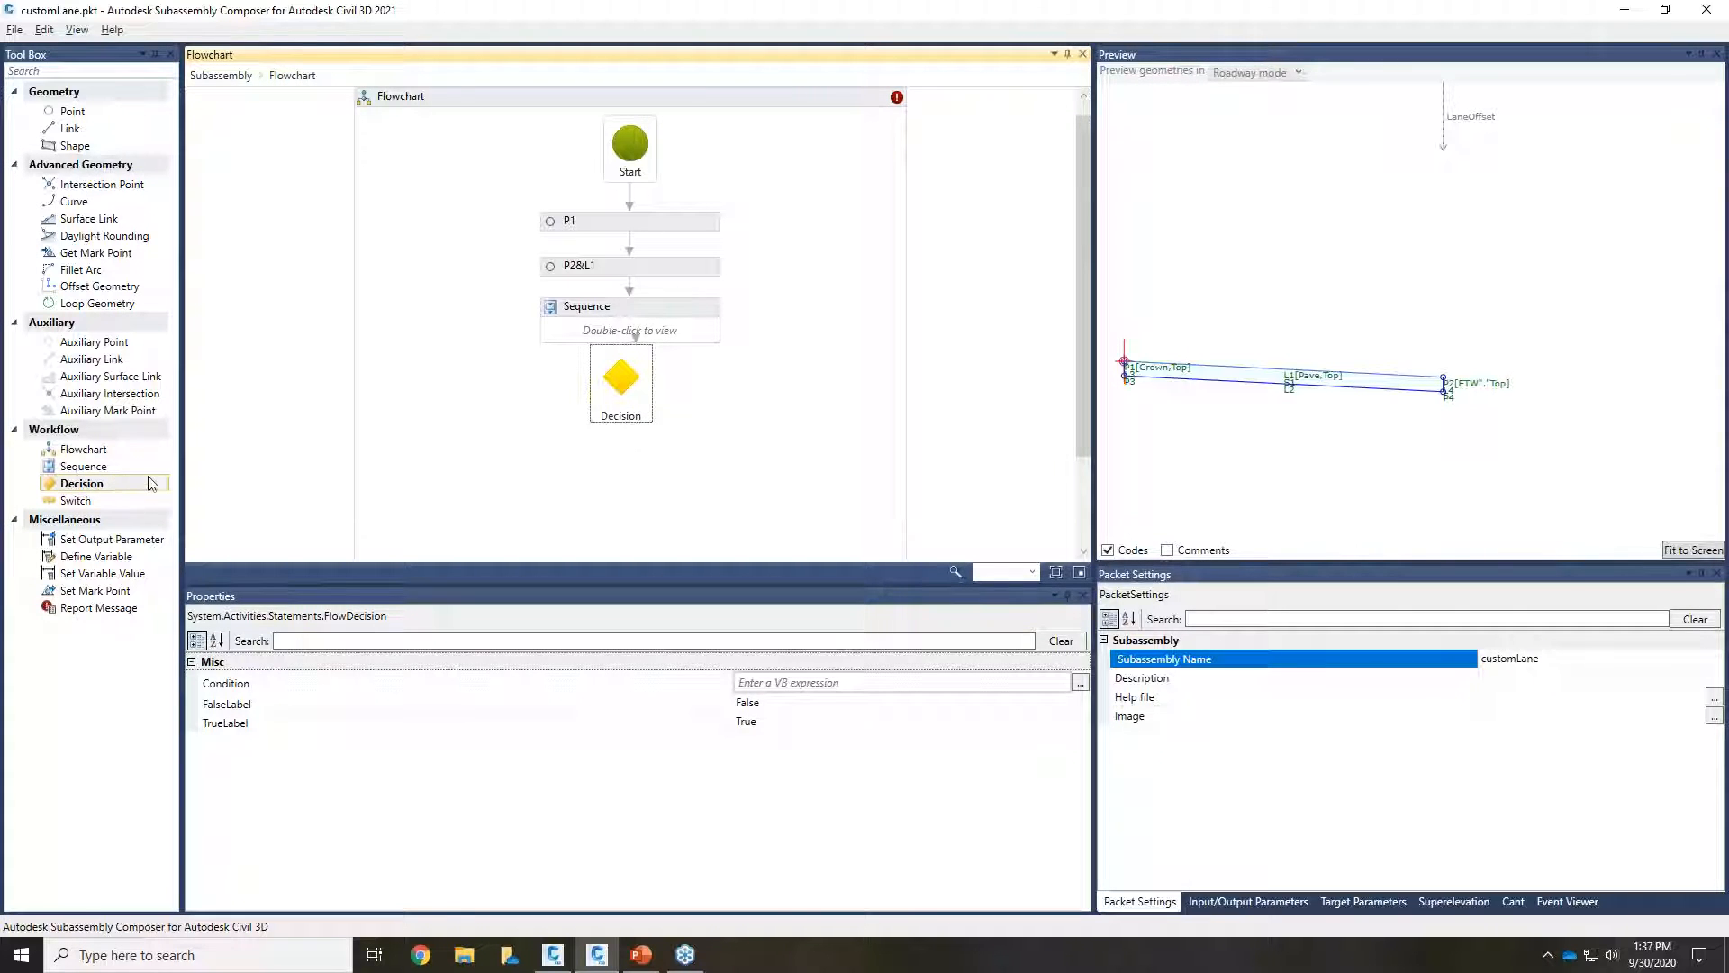
mouse_move(606, 386)
drag(615, 399, 621, 420)
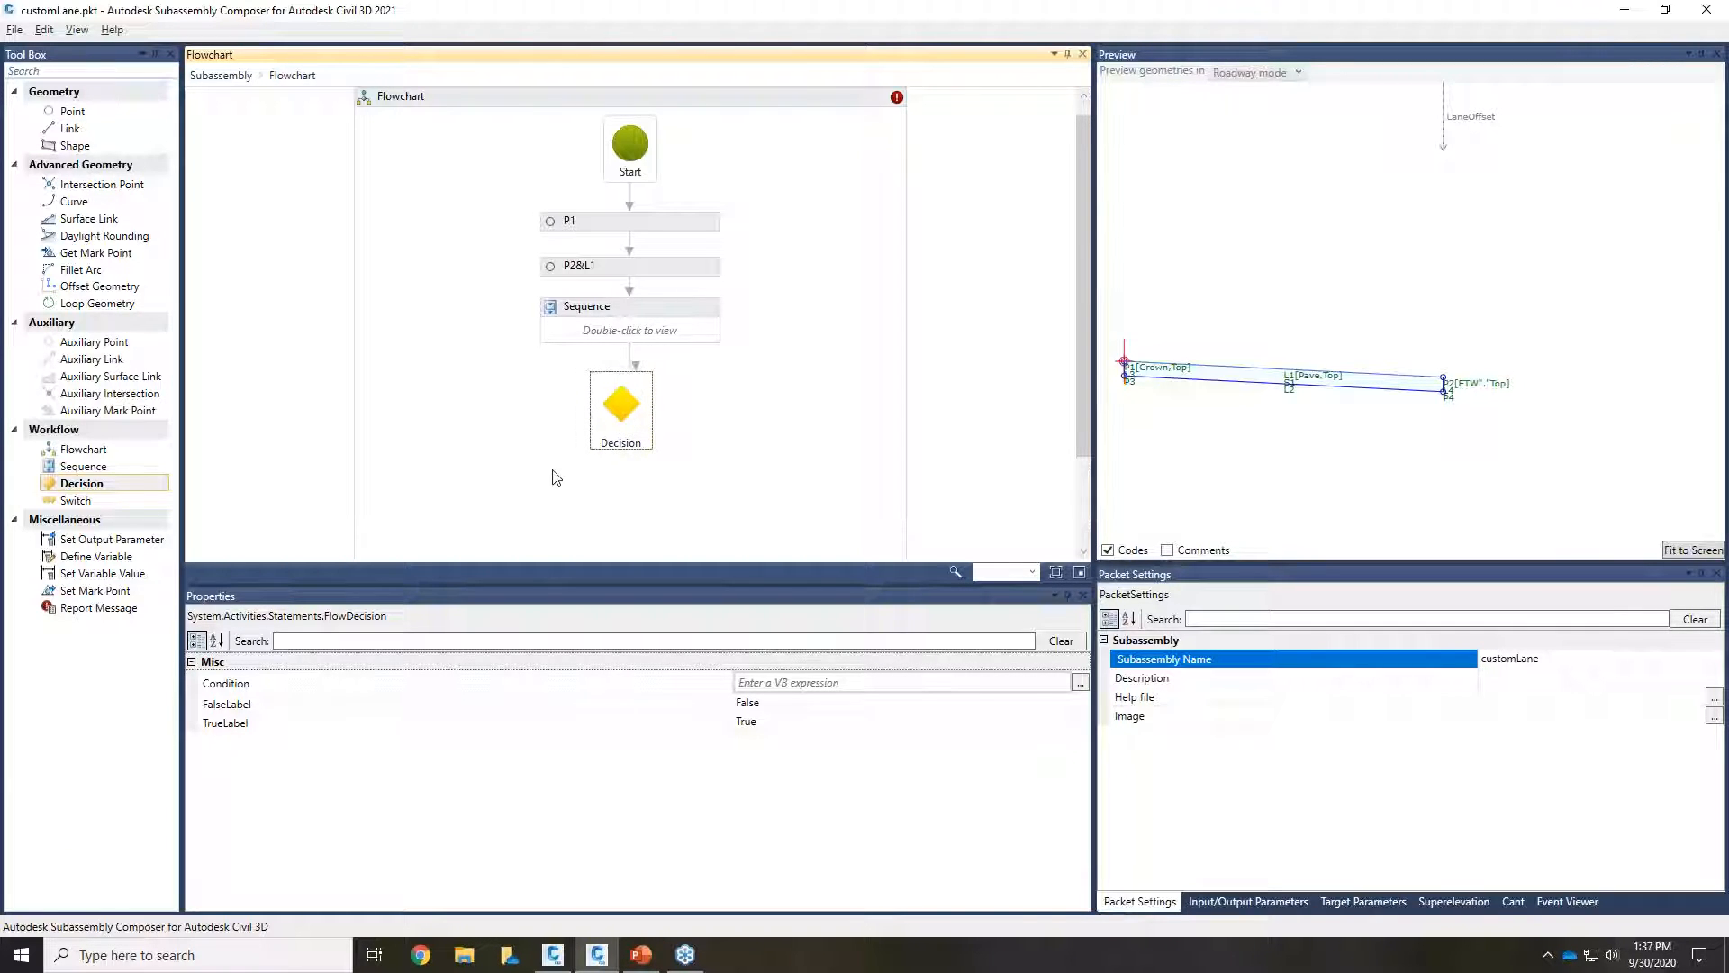
click(830, 689)
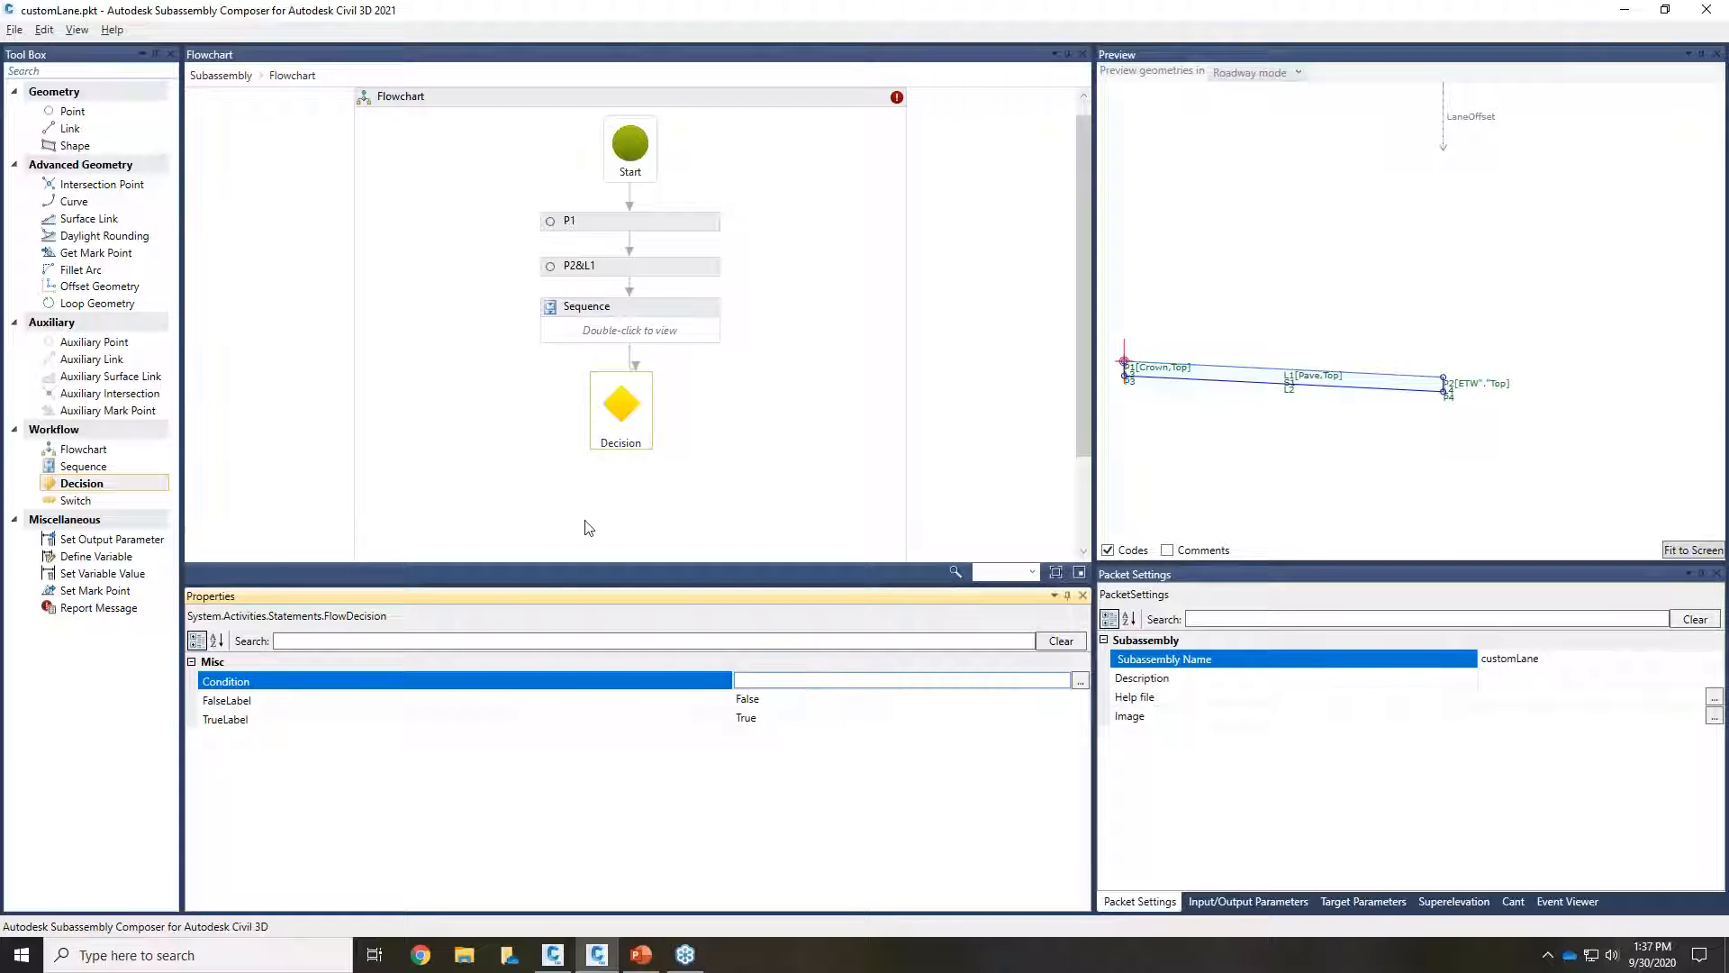
click(634, 423)
key(Delete)
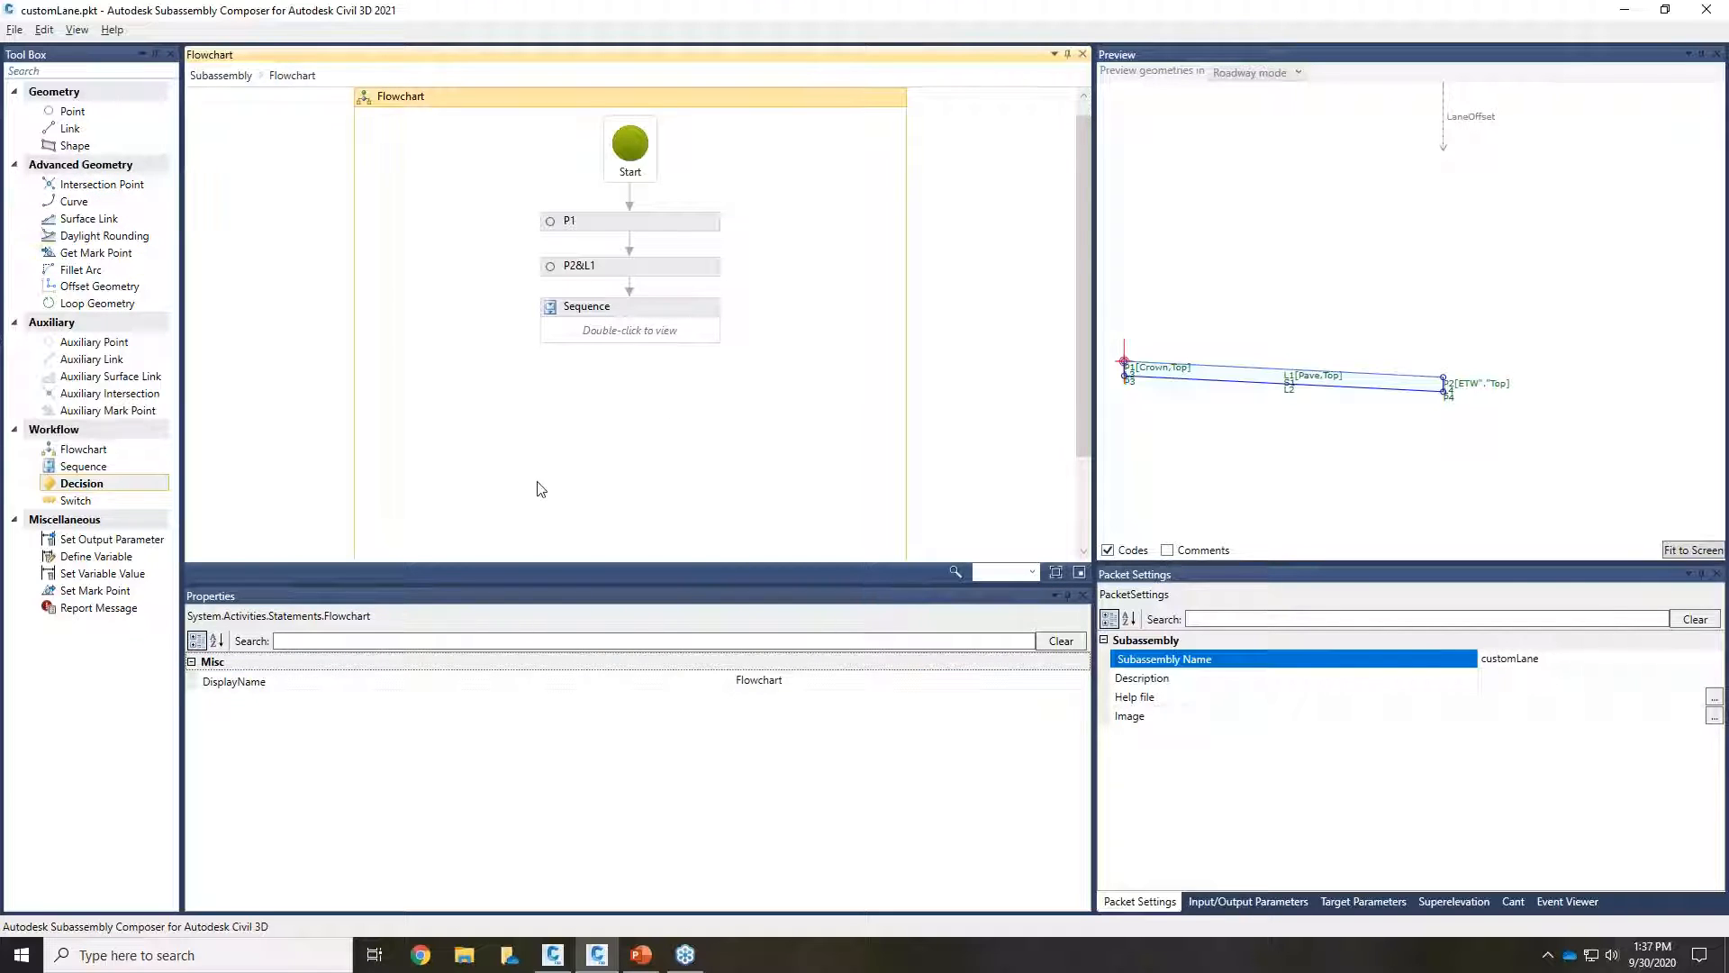
Step: Add a Surface target parameter named Eg and raise its preview line to about 2.8 above the origin
click(1362, 902)
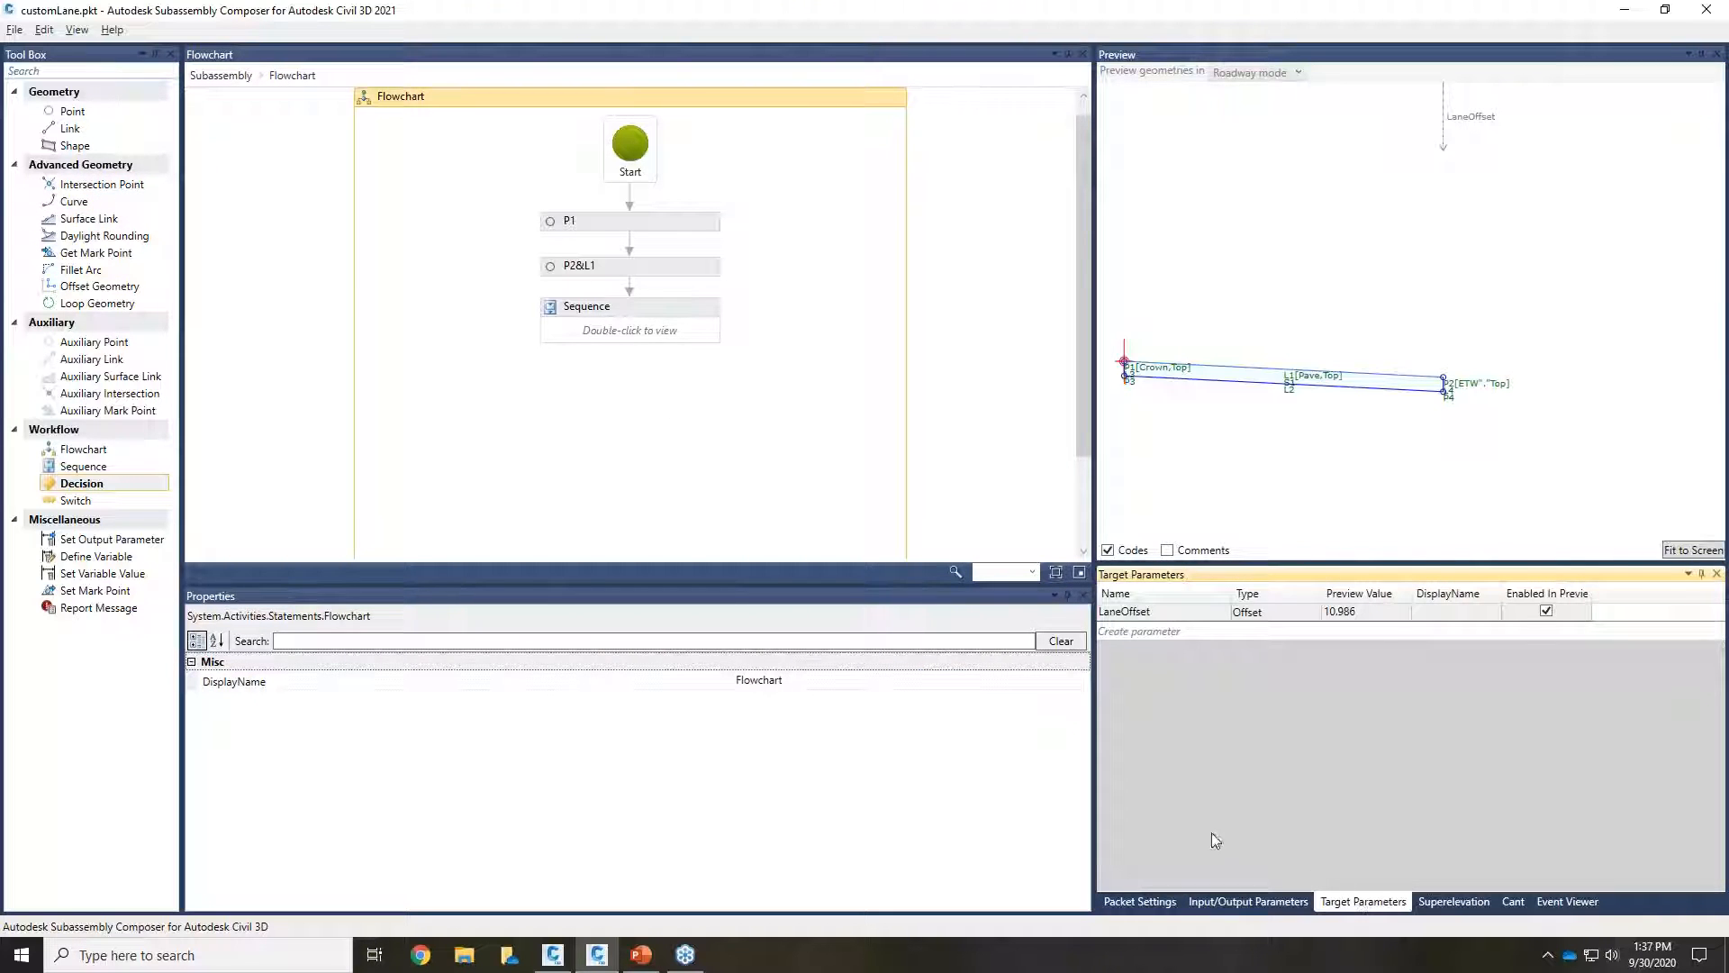
click(1140, 633)
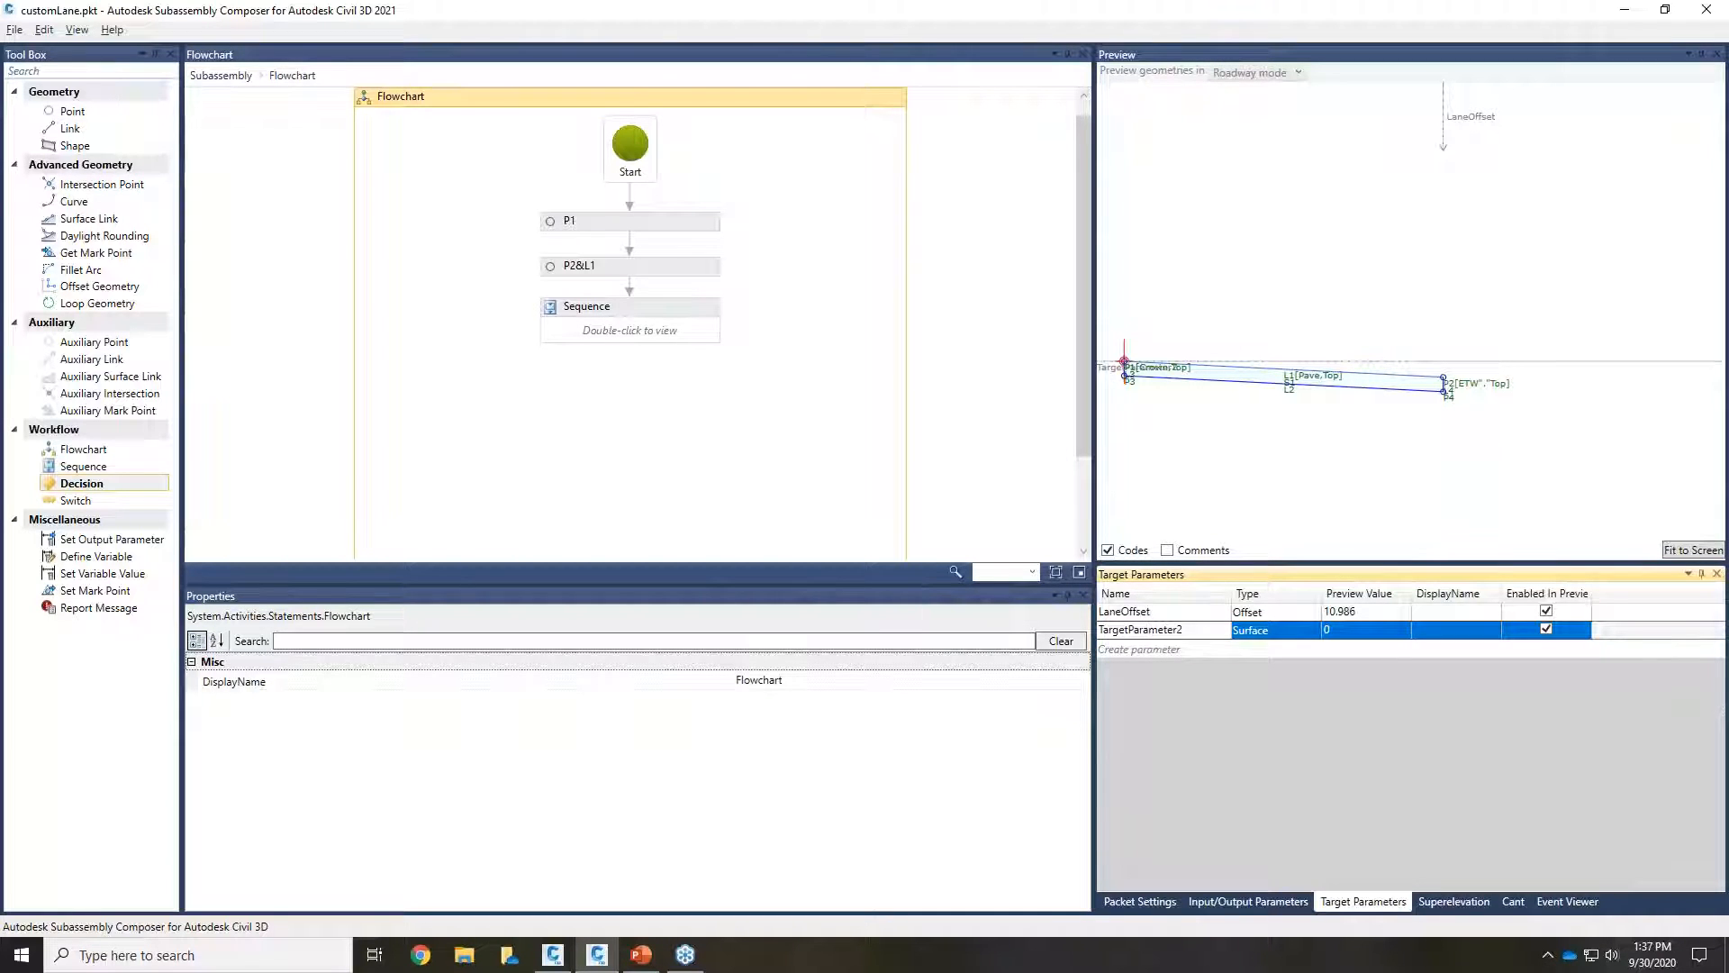
double_click(1194, 628)
text(S)
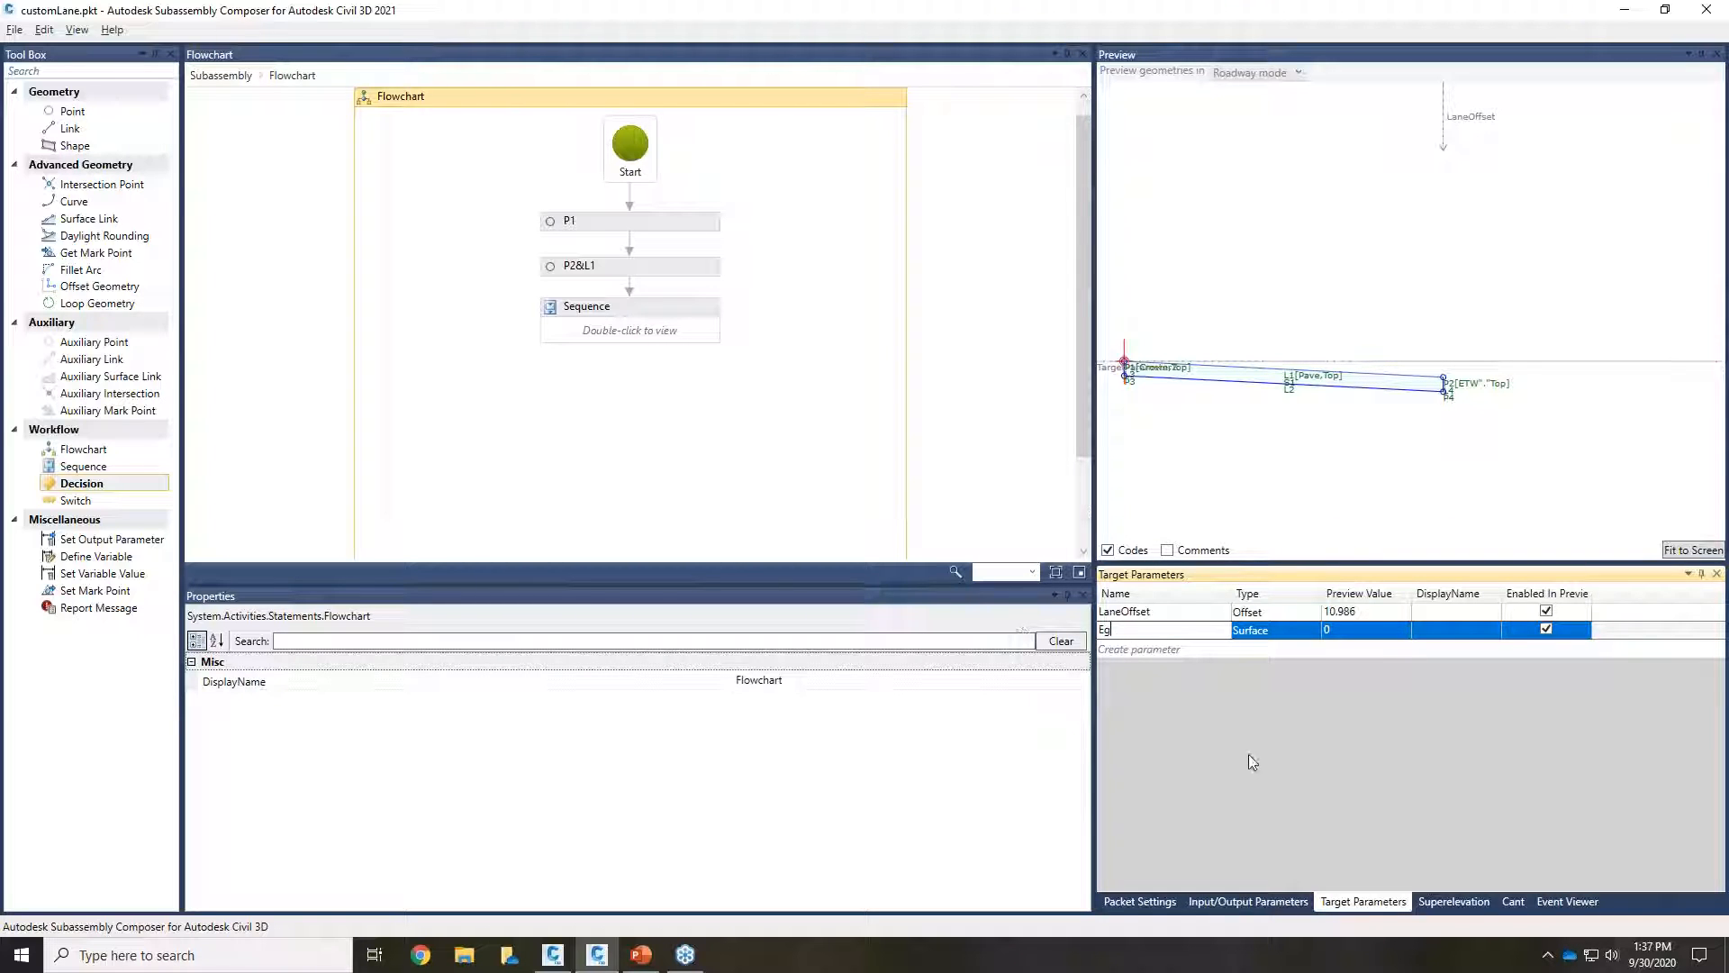
click(1246, 459)
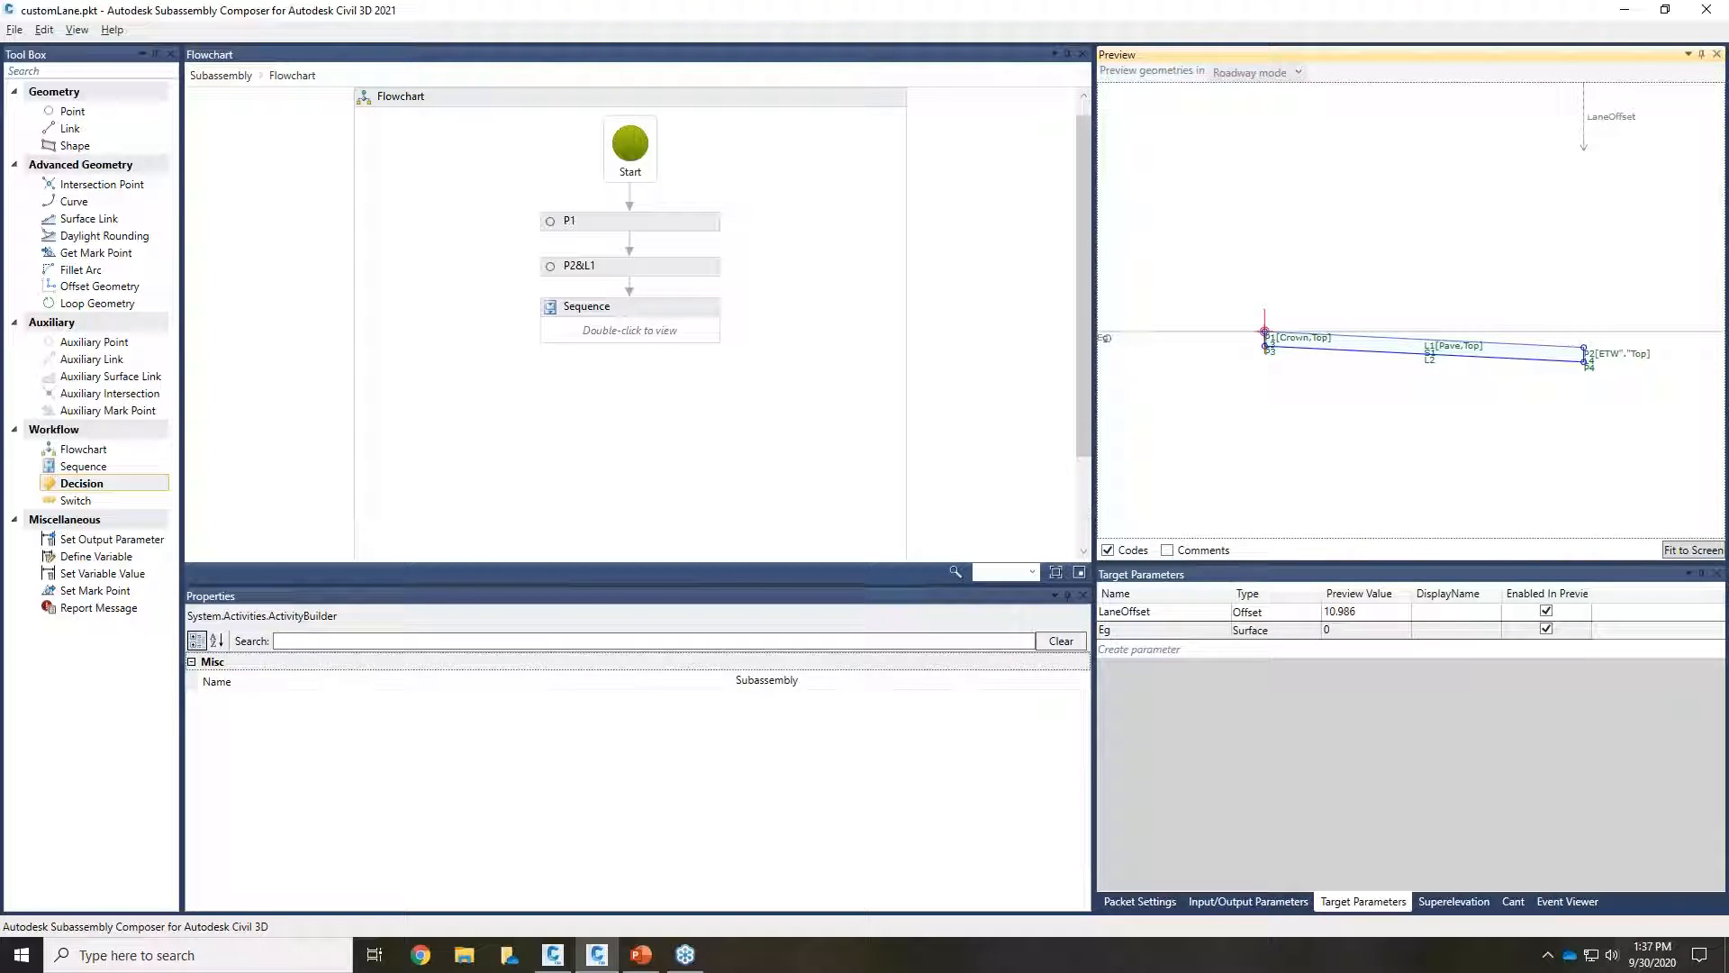
drag(1107, 338, 1108, 256)
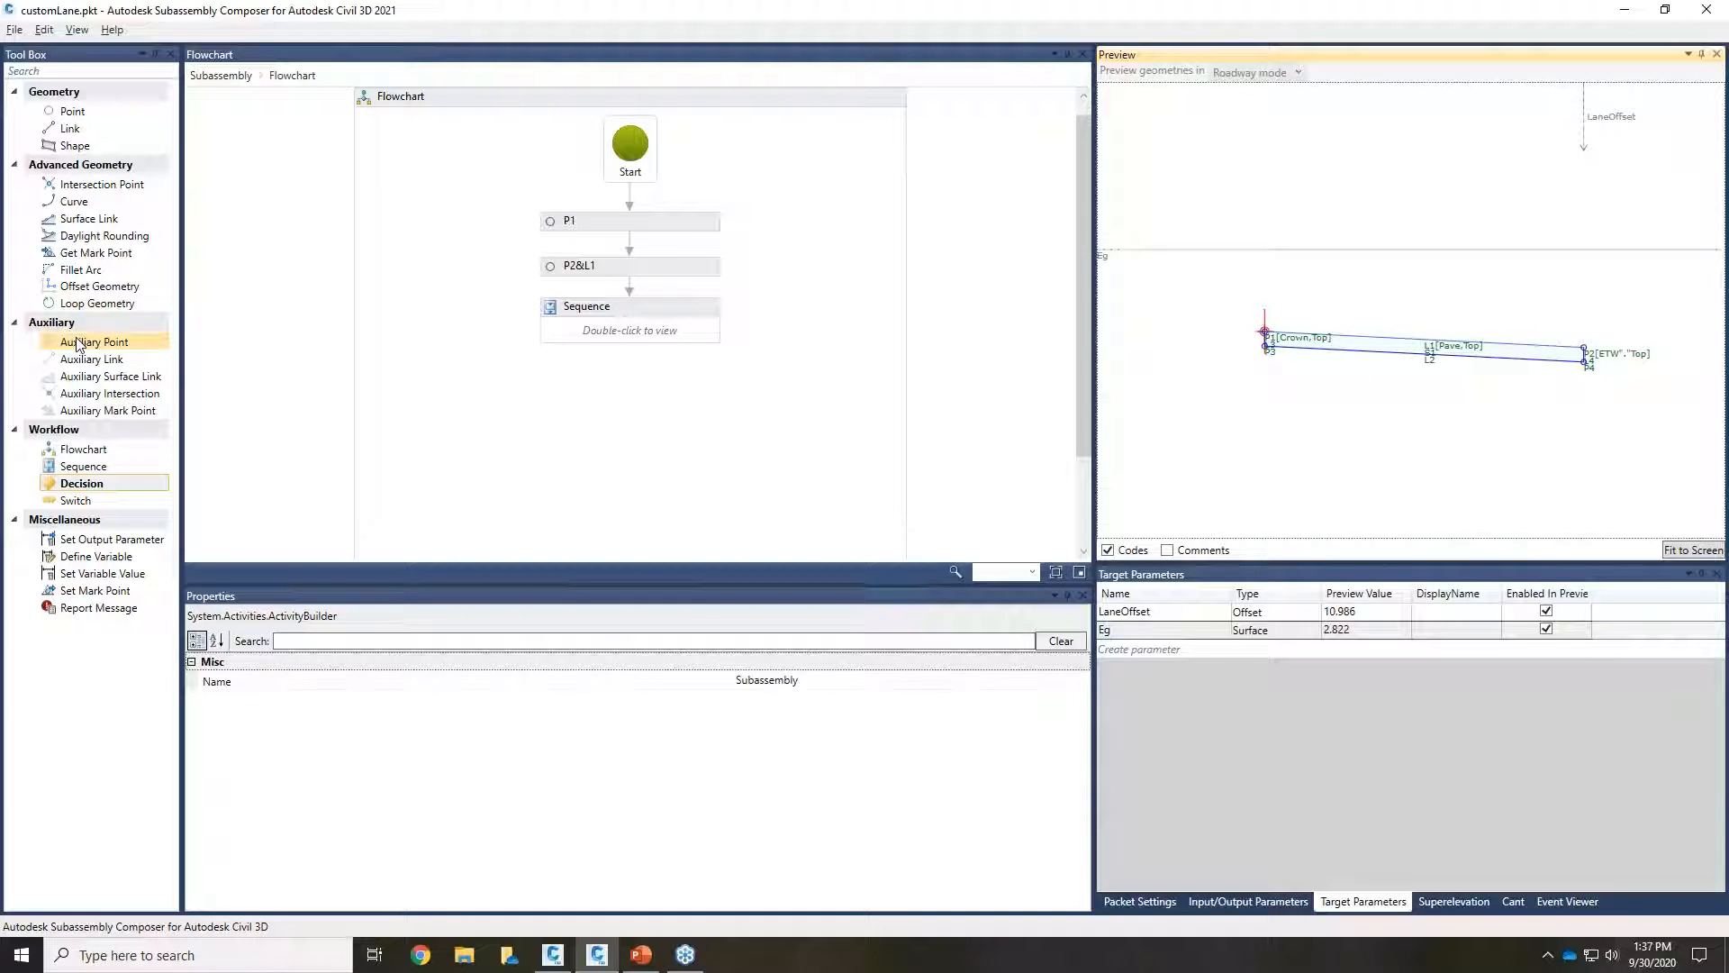
Step: Add an auxiliary point below the Sequence, using Delta X on Surface from Origin with Delta X 0 and surface target Eg
drag(80, 343, 650, 414)
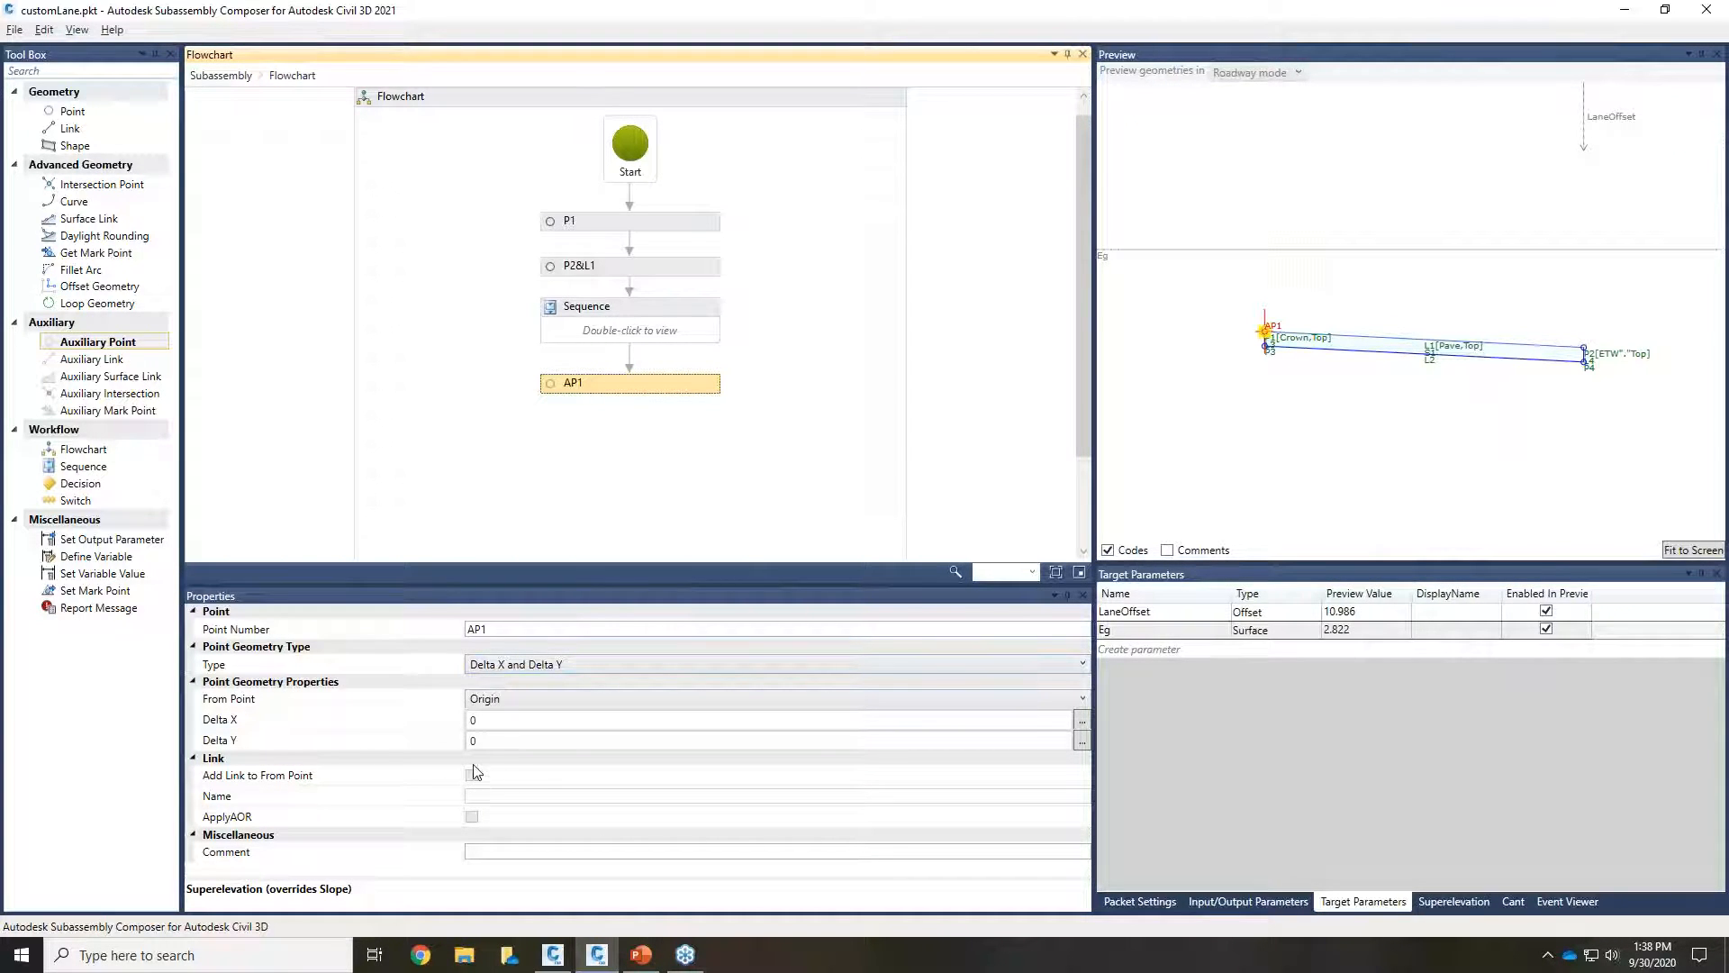
click(533, 666)
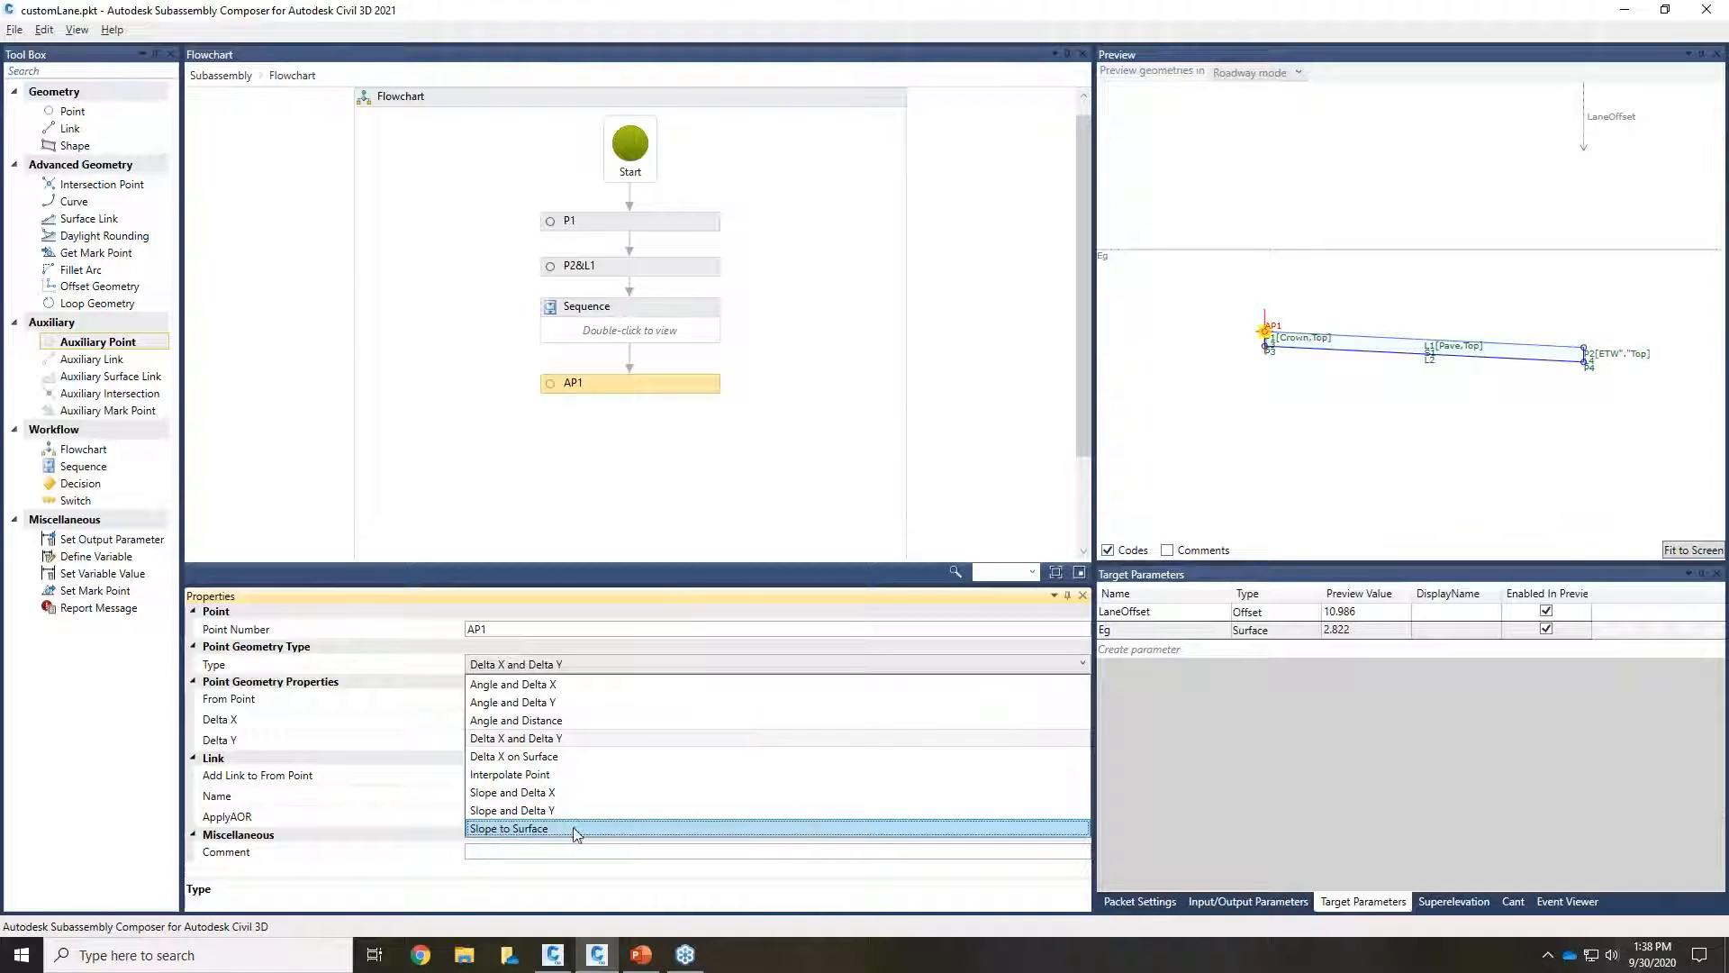
click(550, 758)
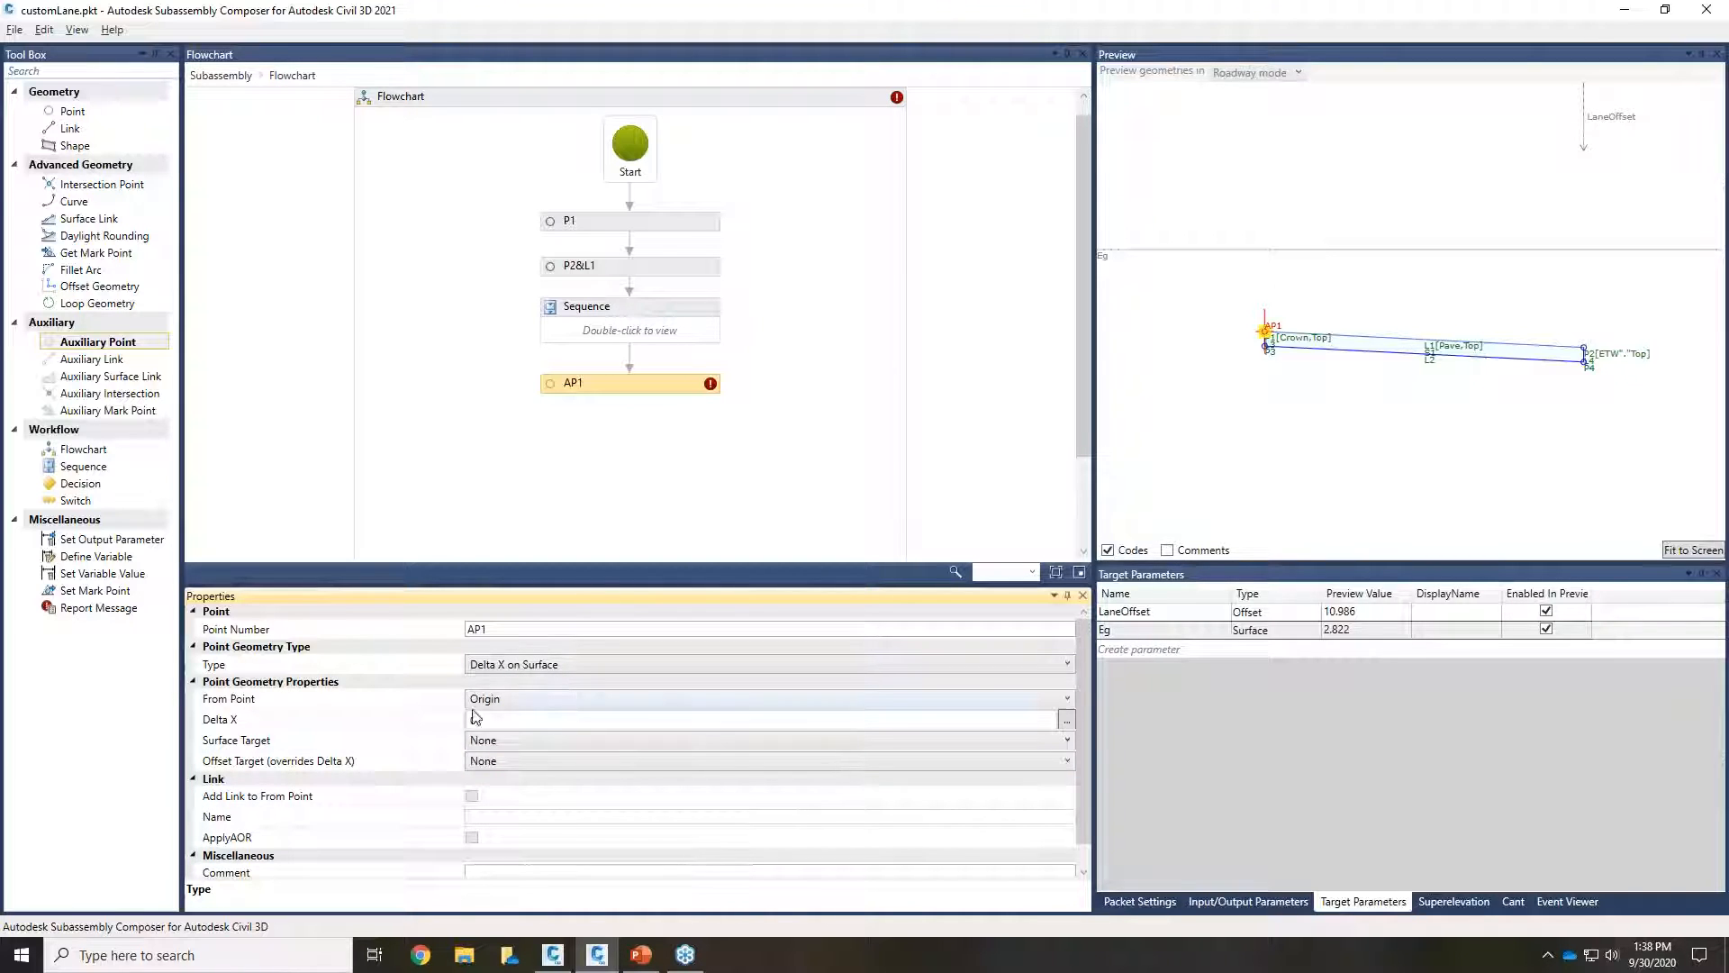
click(537, 746)
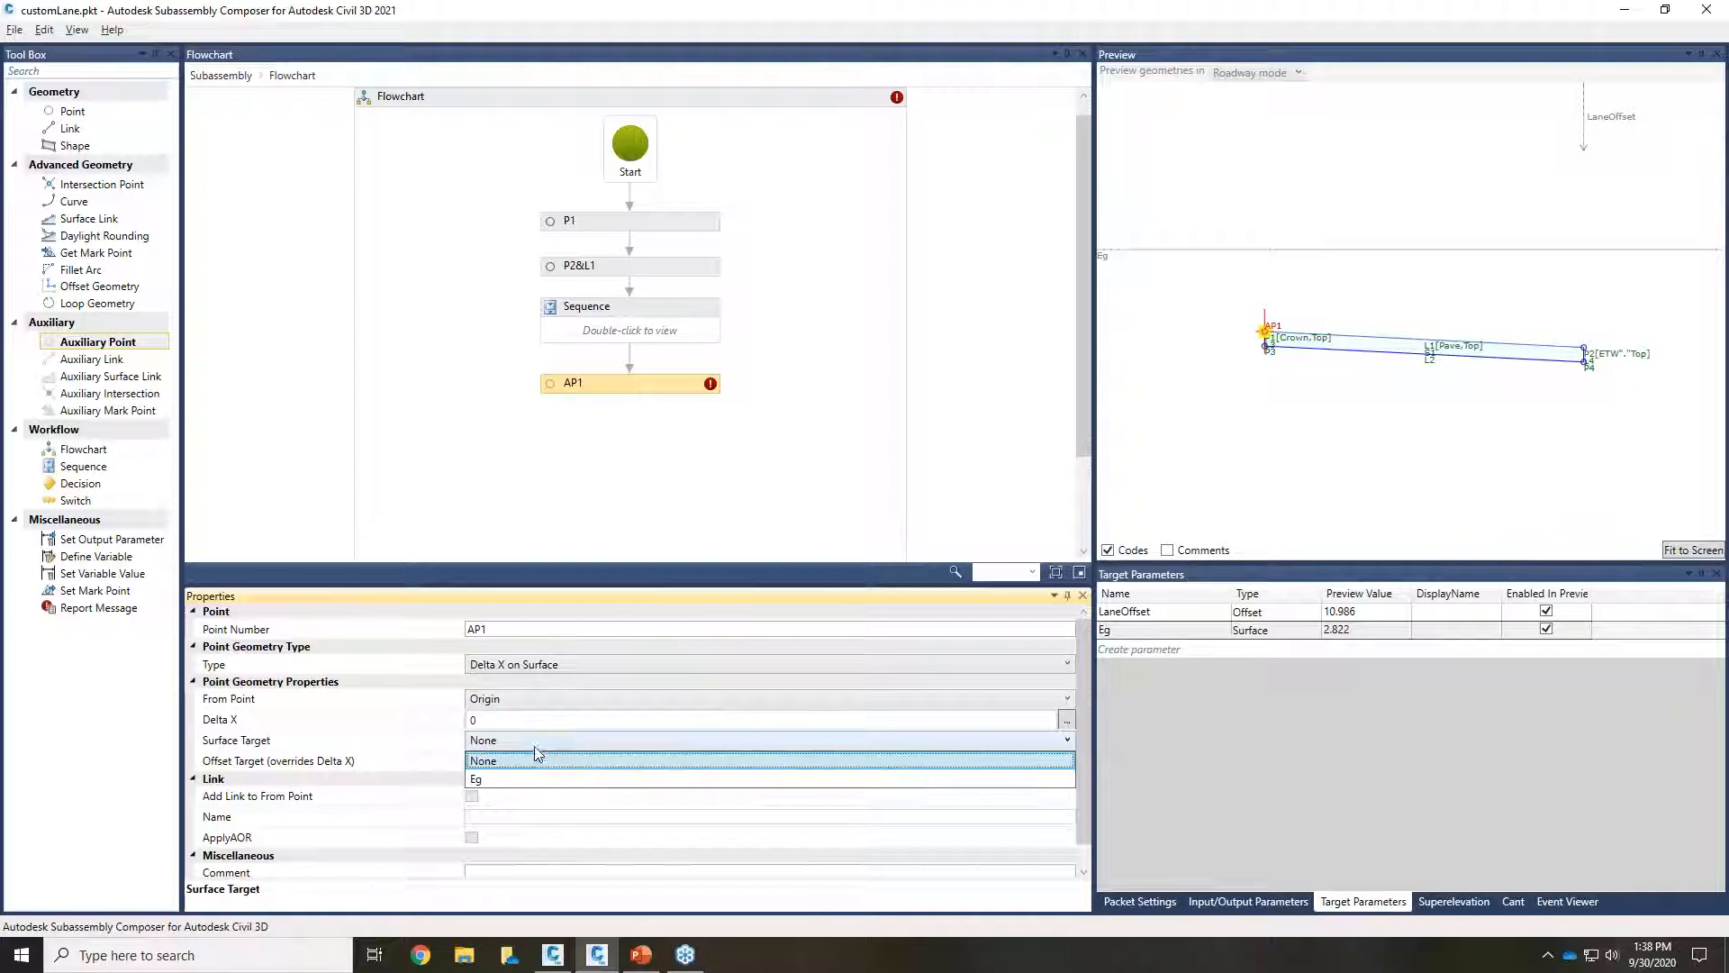
click(526, 779)
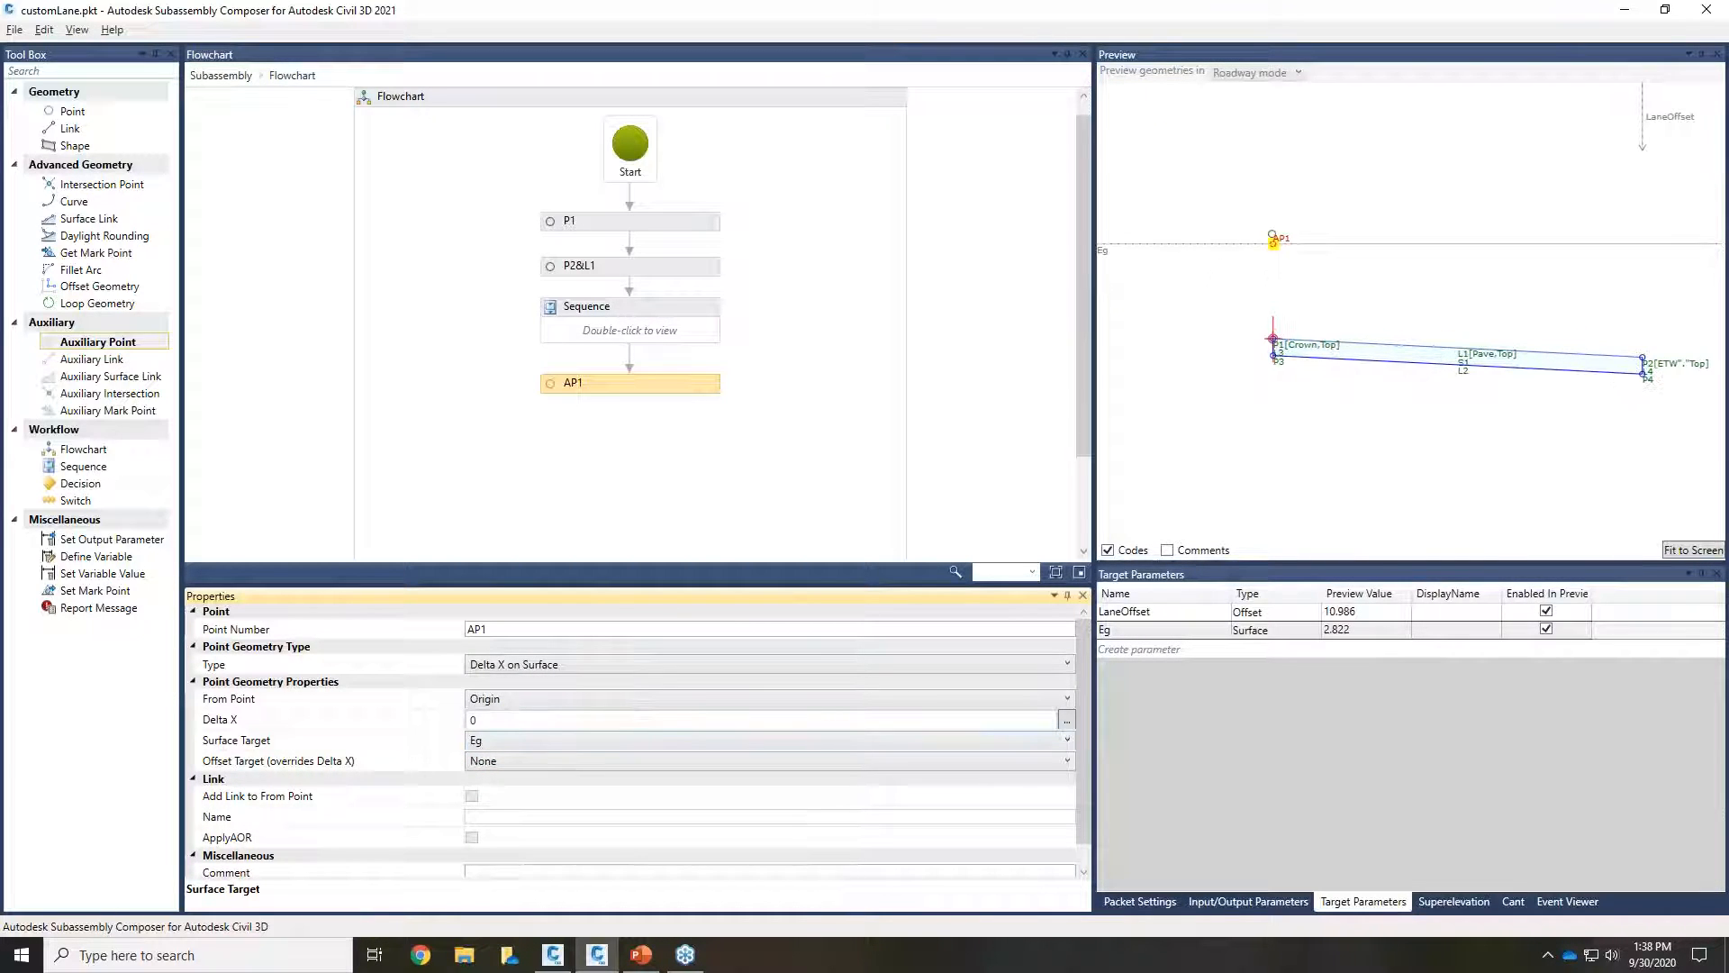
mouse_move(1097, 250)
mouse_down()
mouse_move(1111, 311)
mouse_move(1098, 191)
mouse_move(1099, 250)
mouse_up()
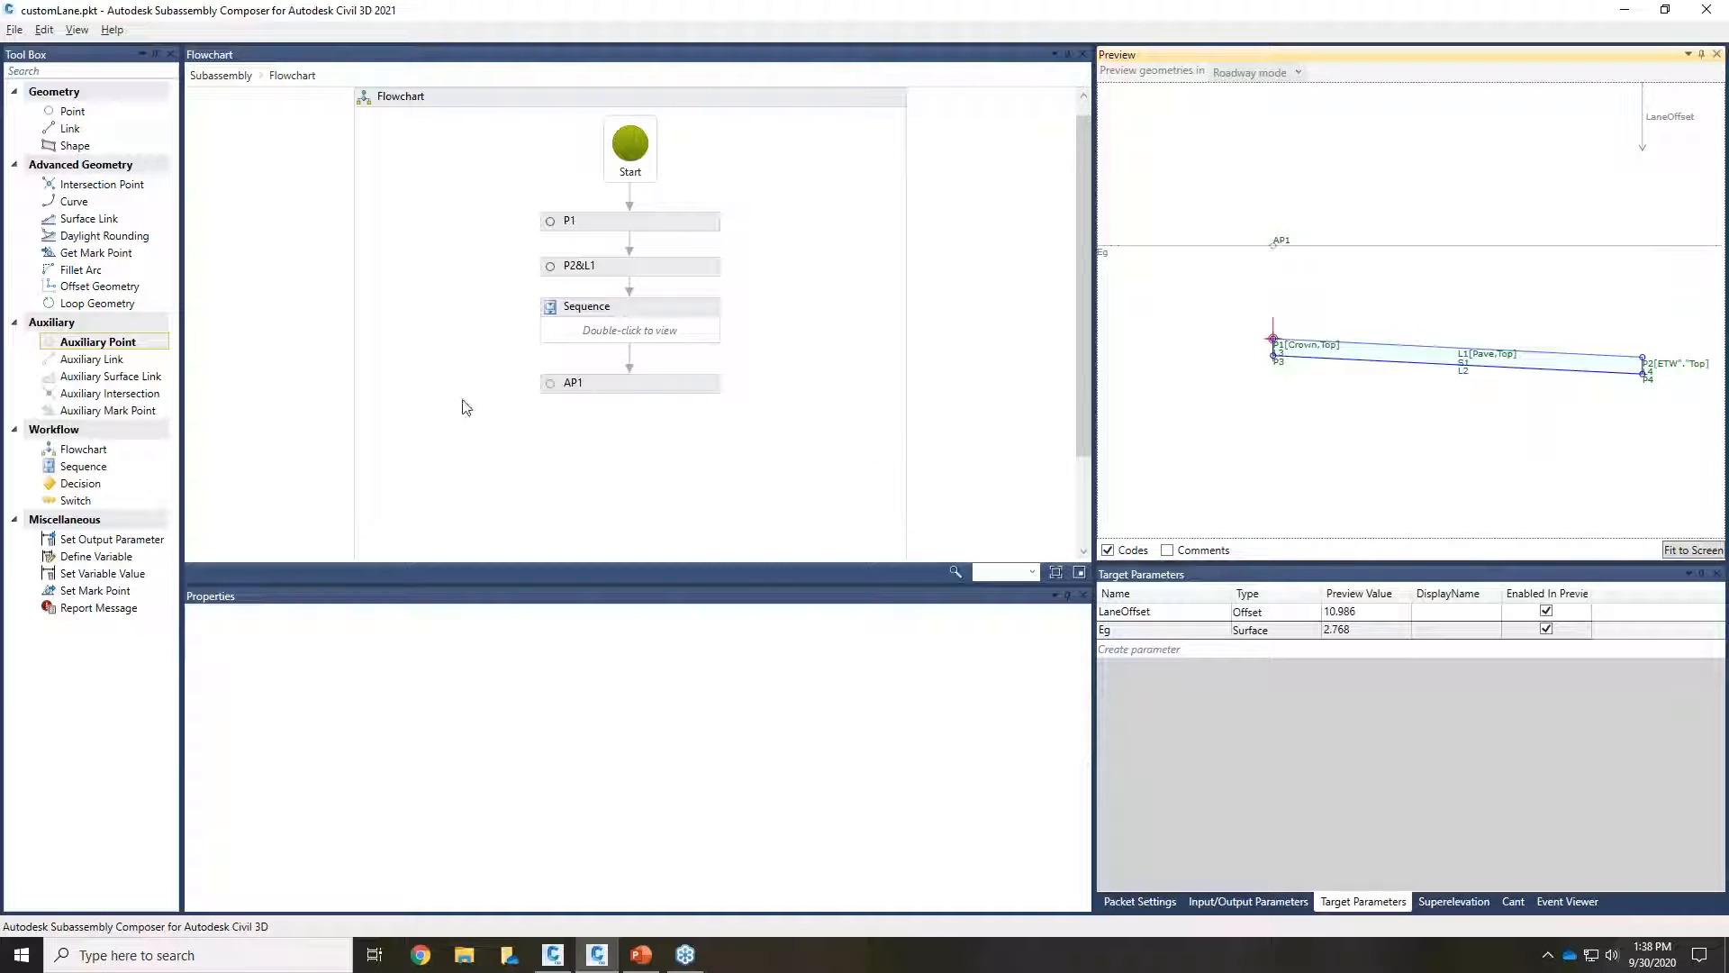
Step: Add a Decision below AP1 in the flowchart and open its condition for editing
drag(79, 487, 630, 457)
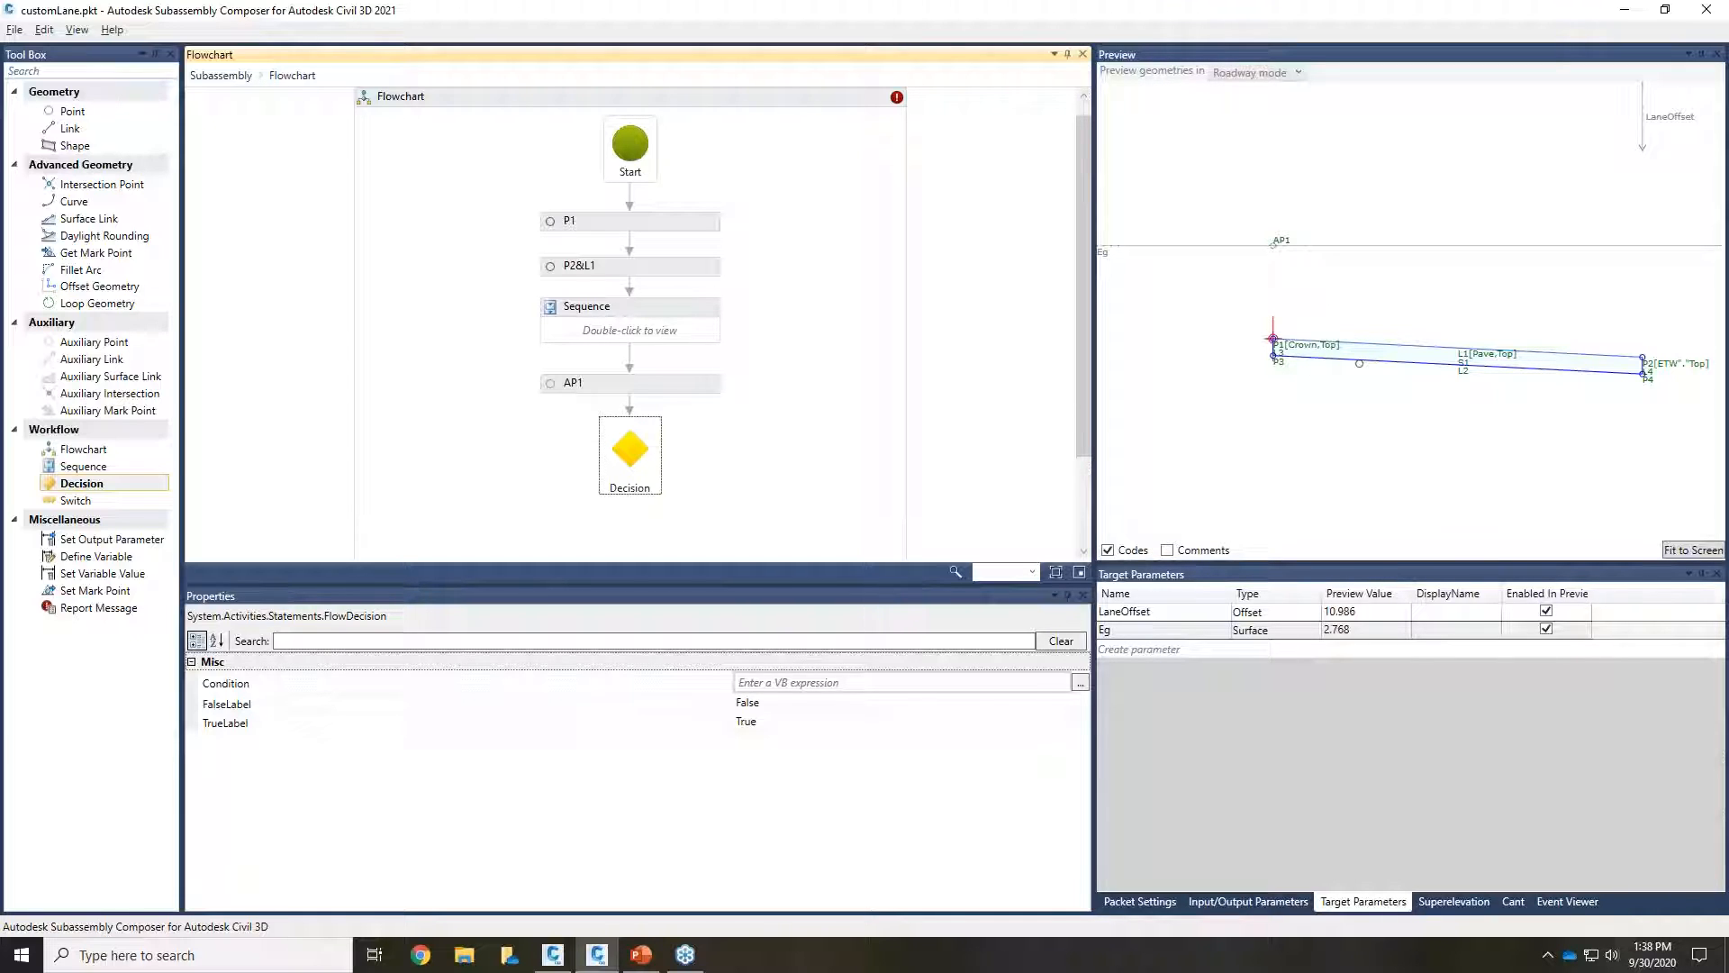
mouse_move(1647, 431)
mouse_down()
mouse_move(1513, 405)
mouse_move(1527, 418)
mouse_up()
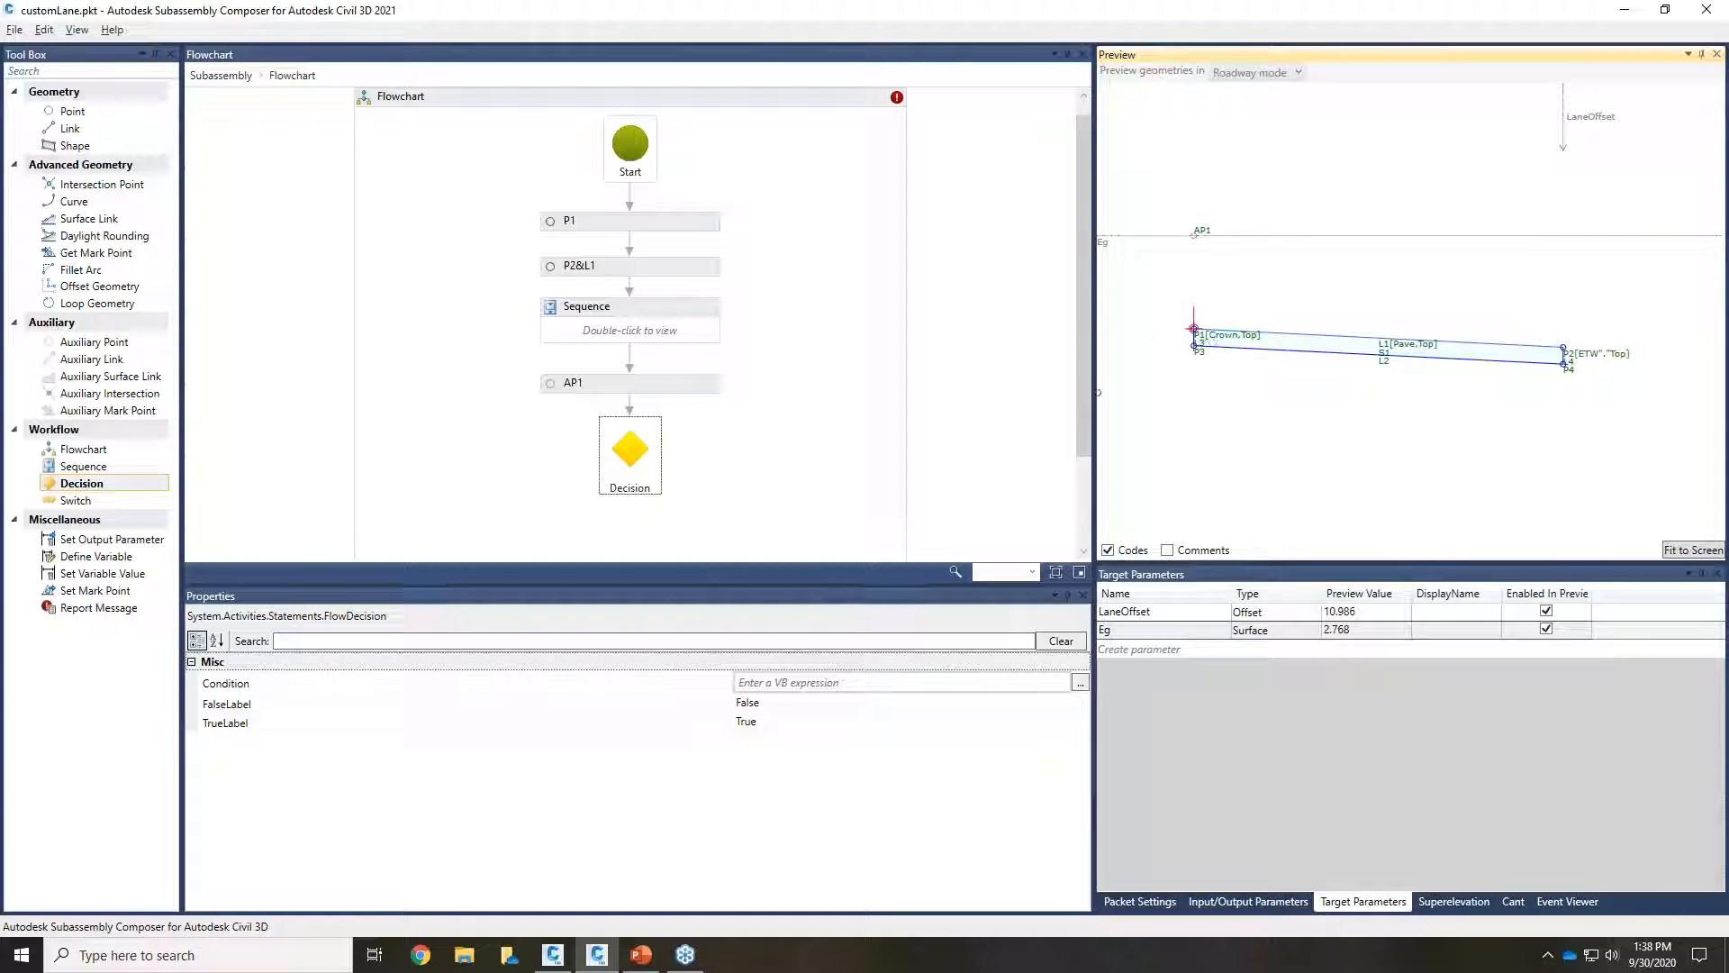
click(802, 682)
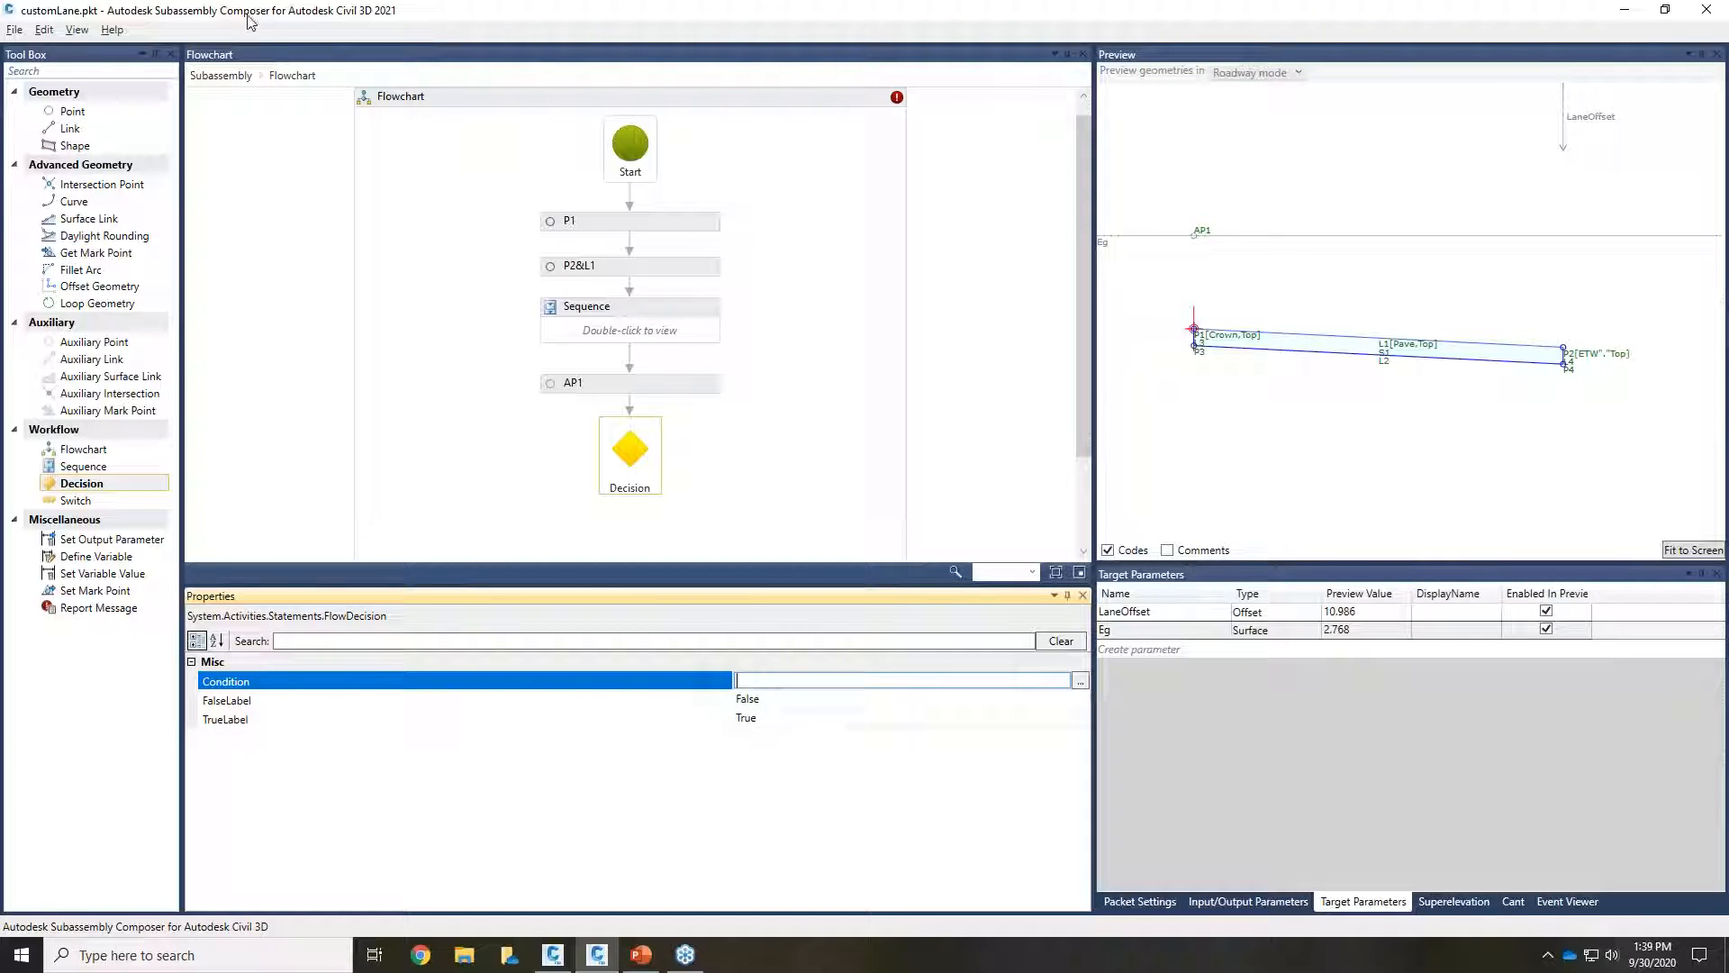
Step: Open the Subassembly Composer help and look up the API Functions topic under Entering or Calculating Property Data
click(113, 31)
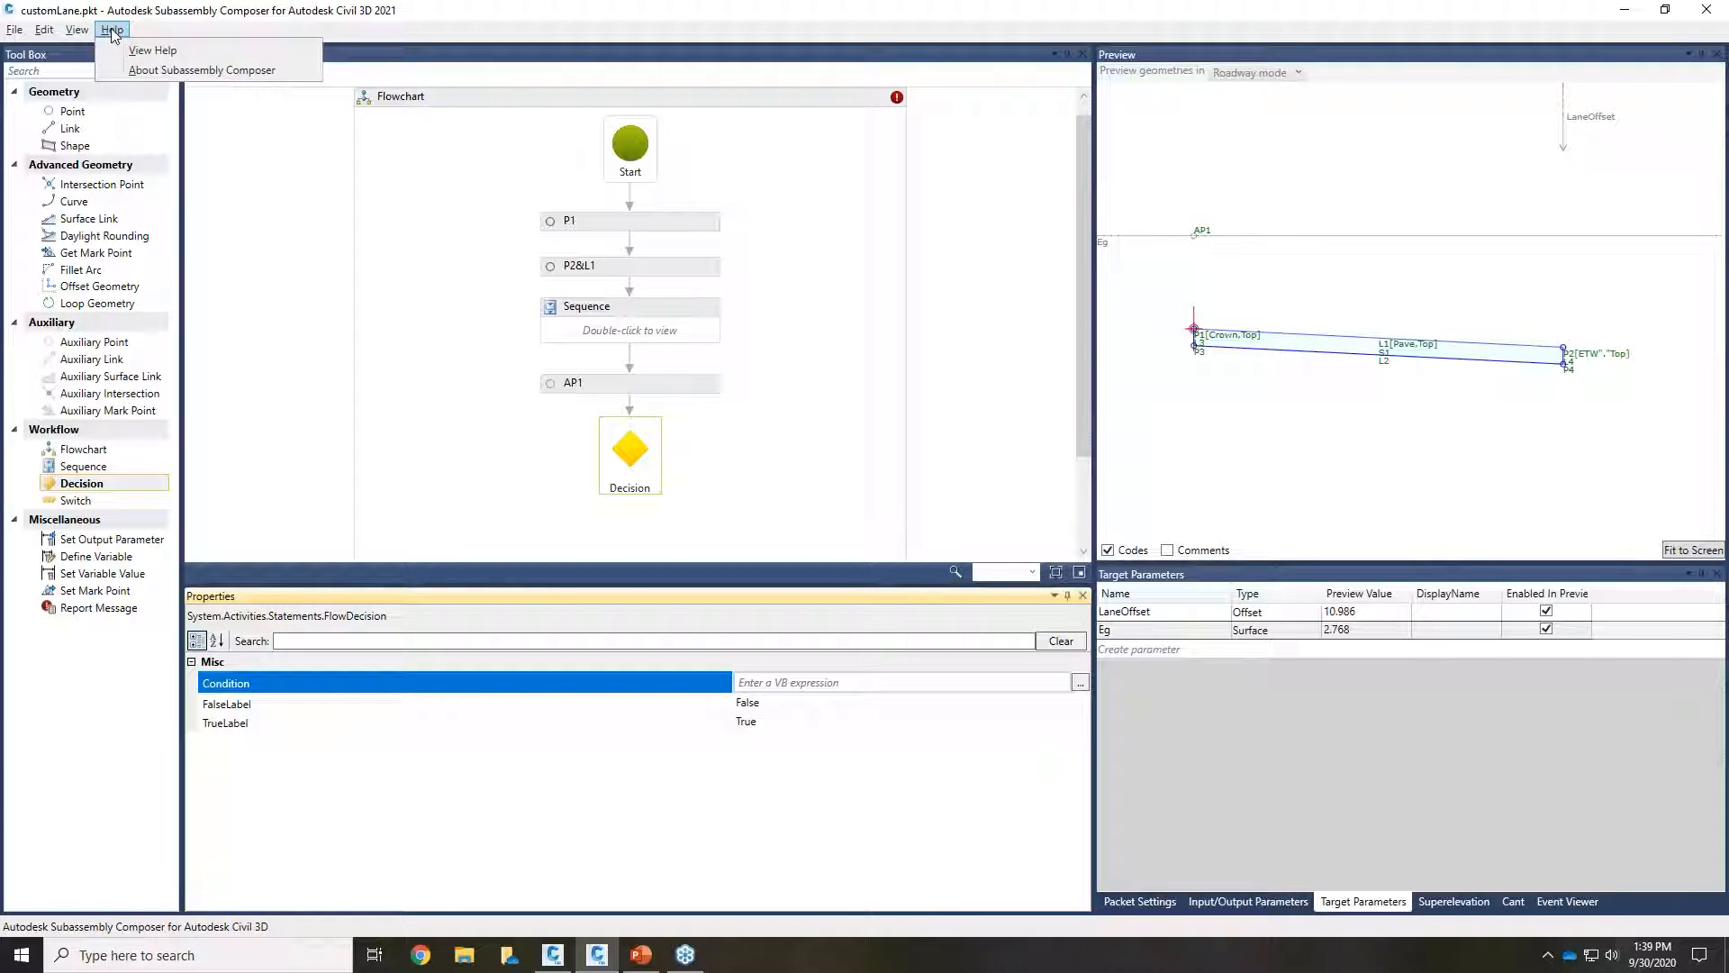
click(153, 51)
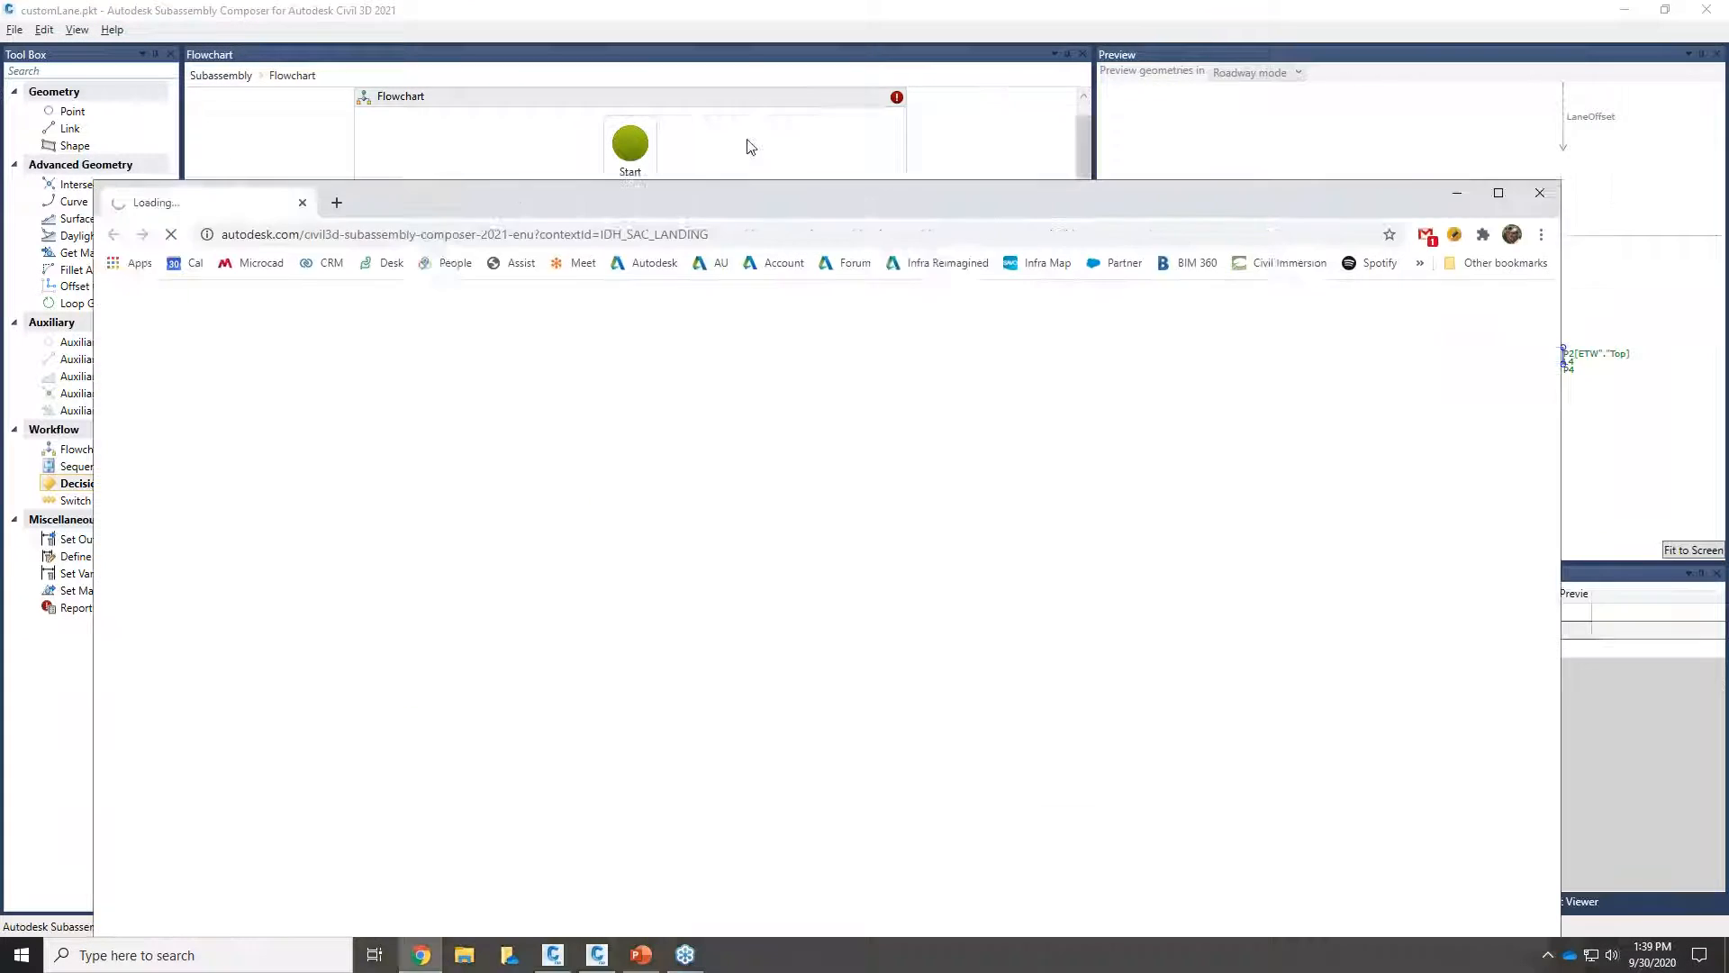
drag(878, 18, 868, 80)
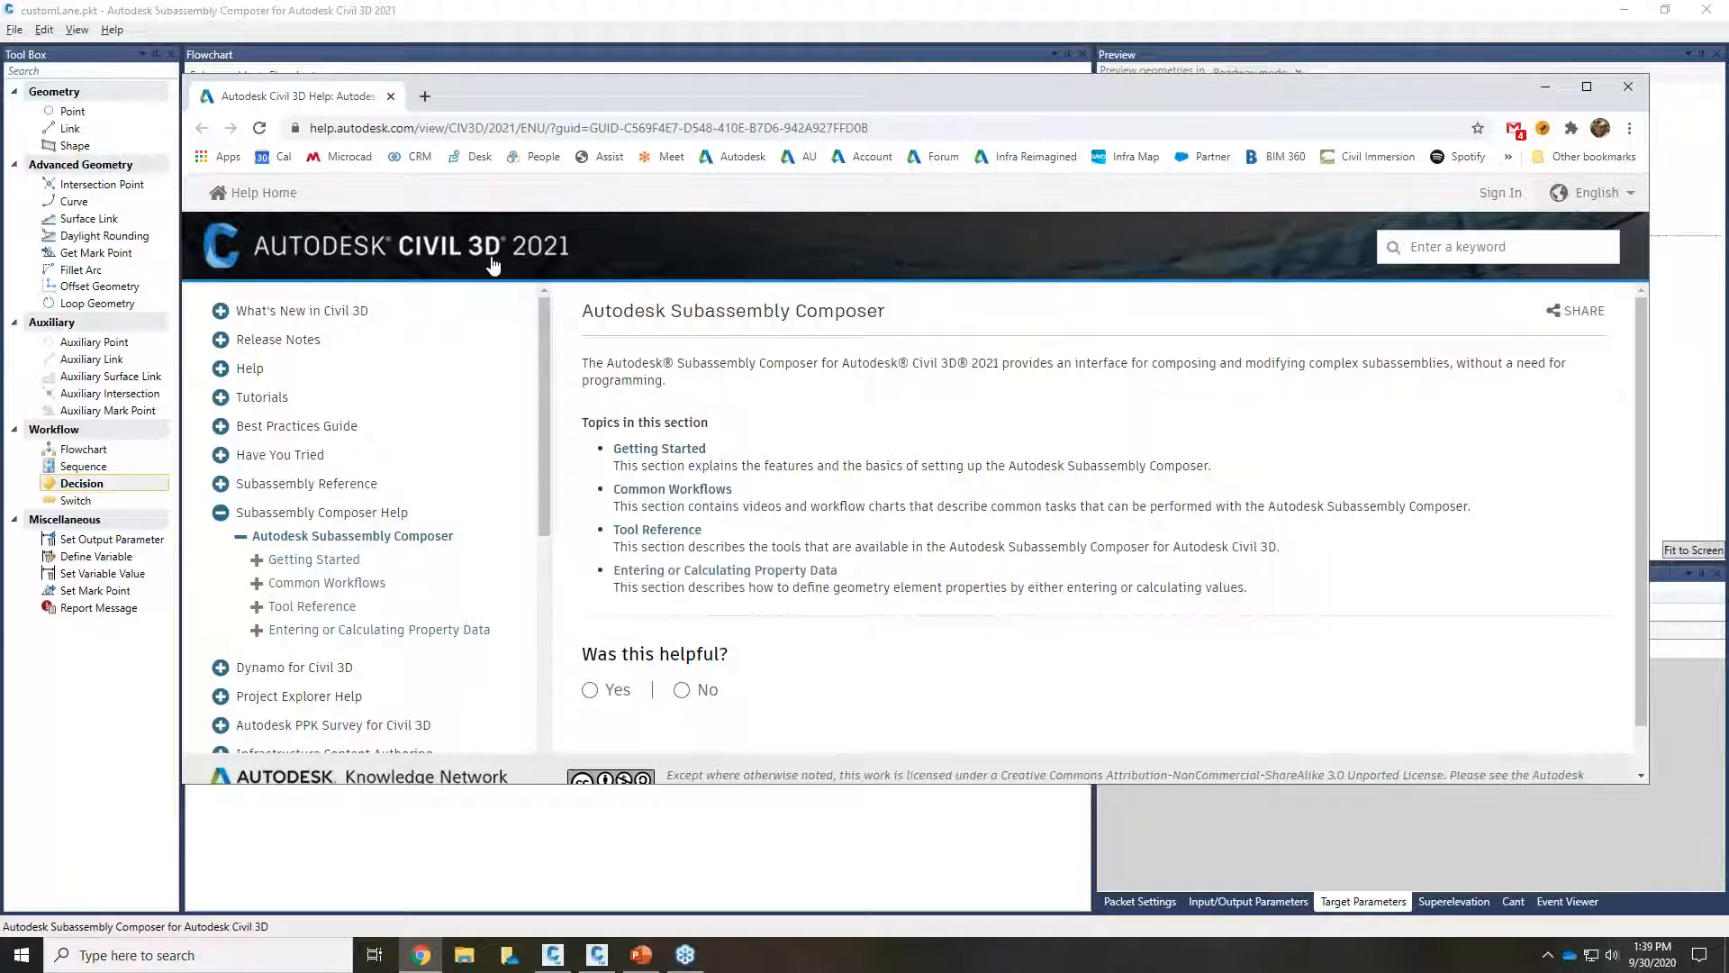
click(729, 573)
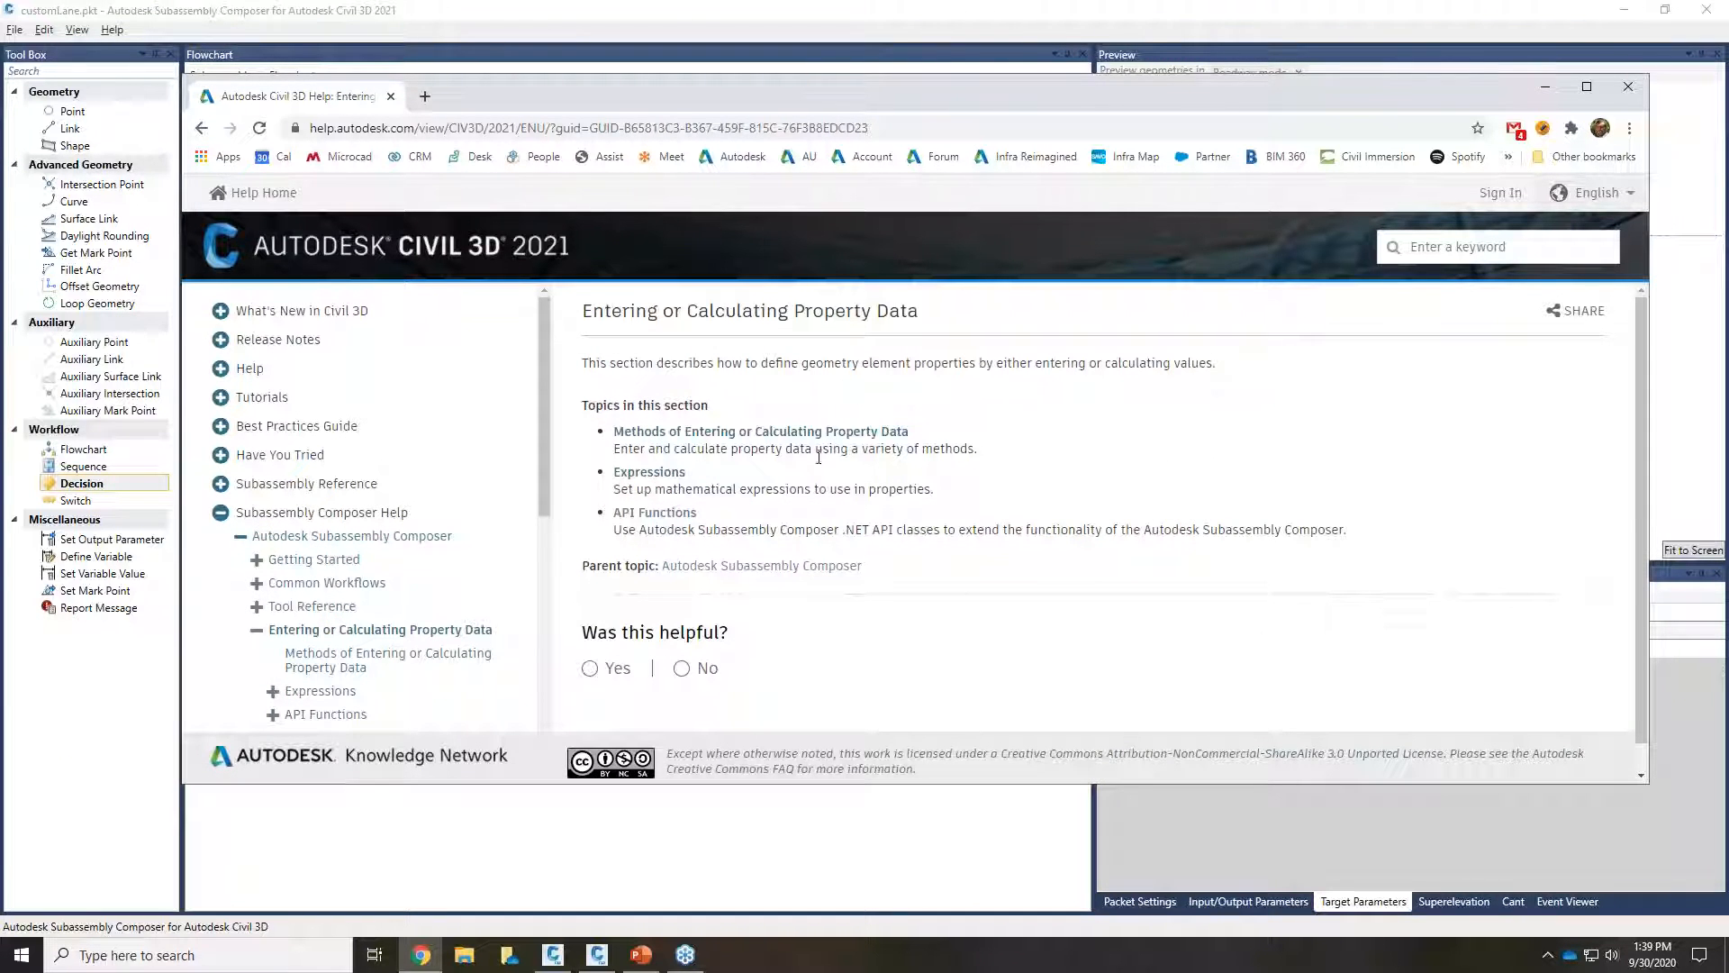
click(662, 515)
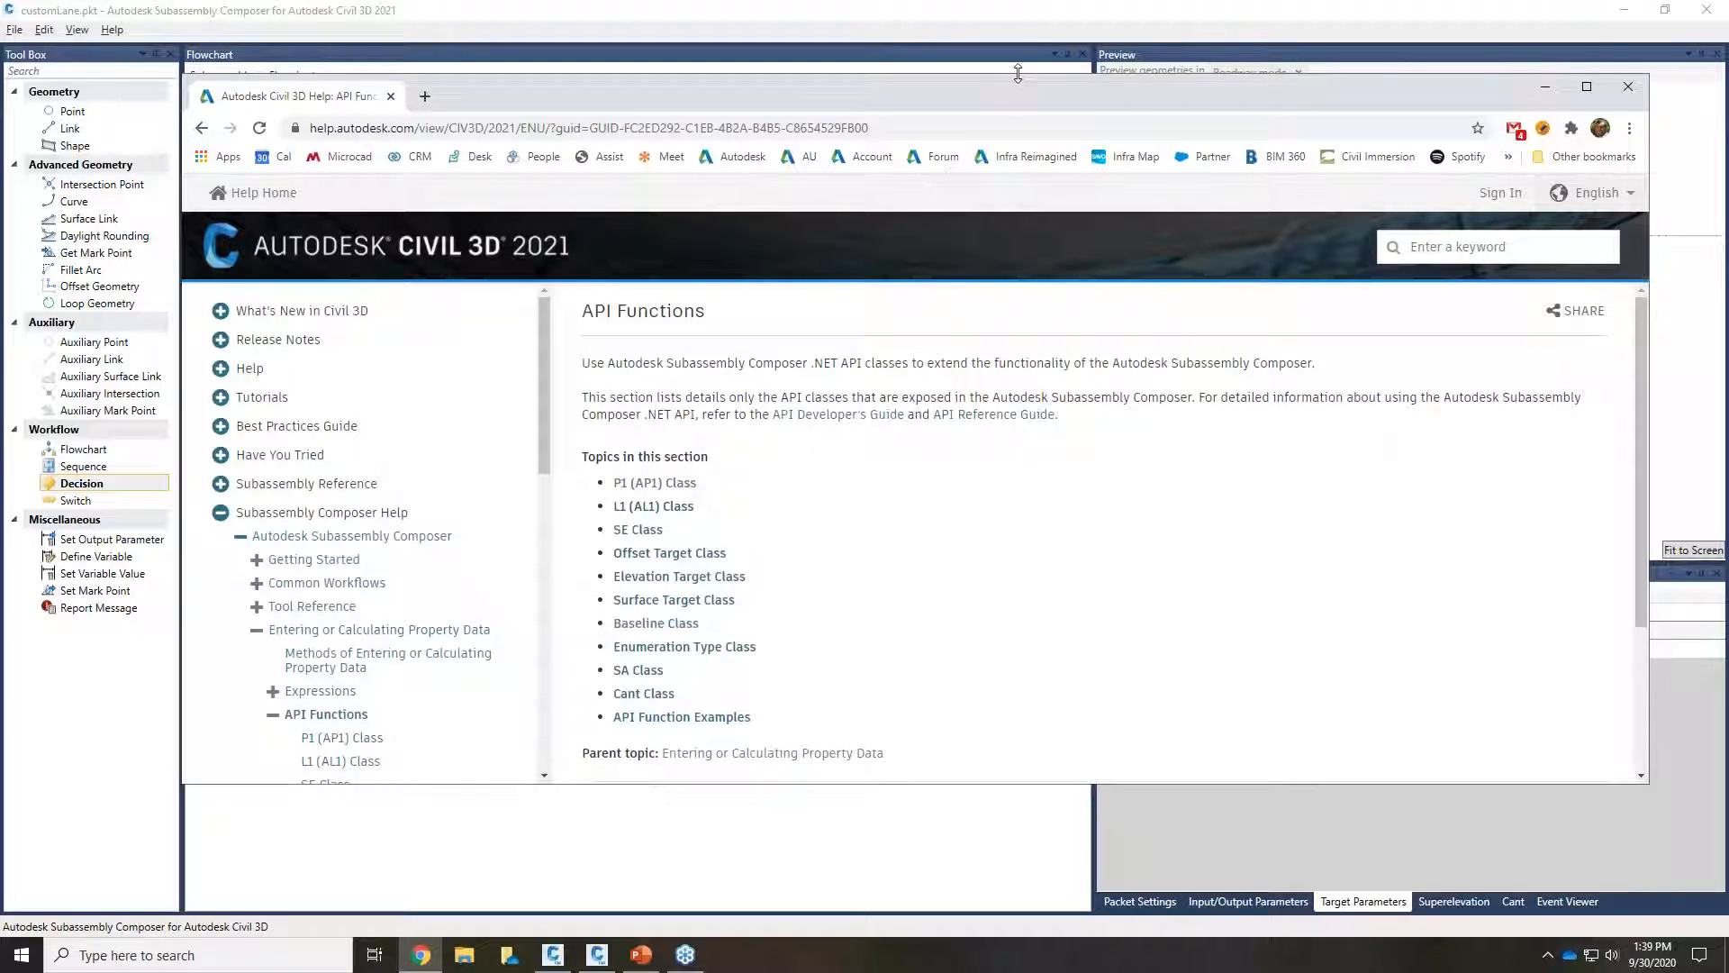
drag(856, 75, 856, 42)
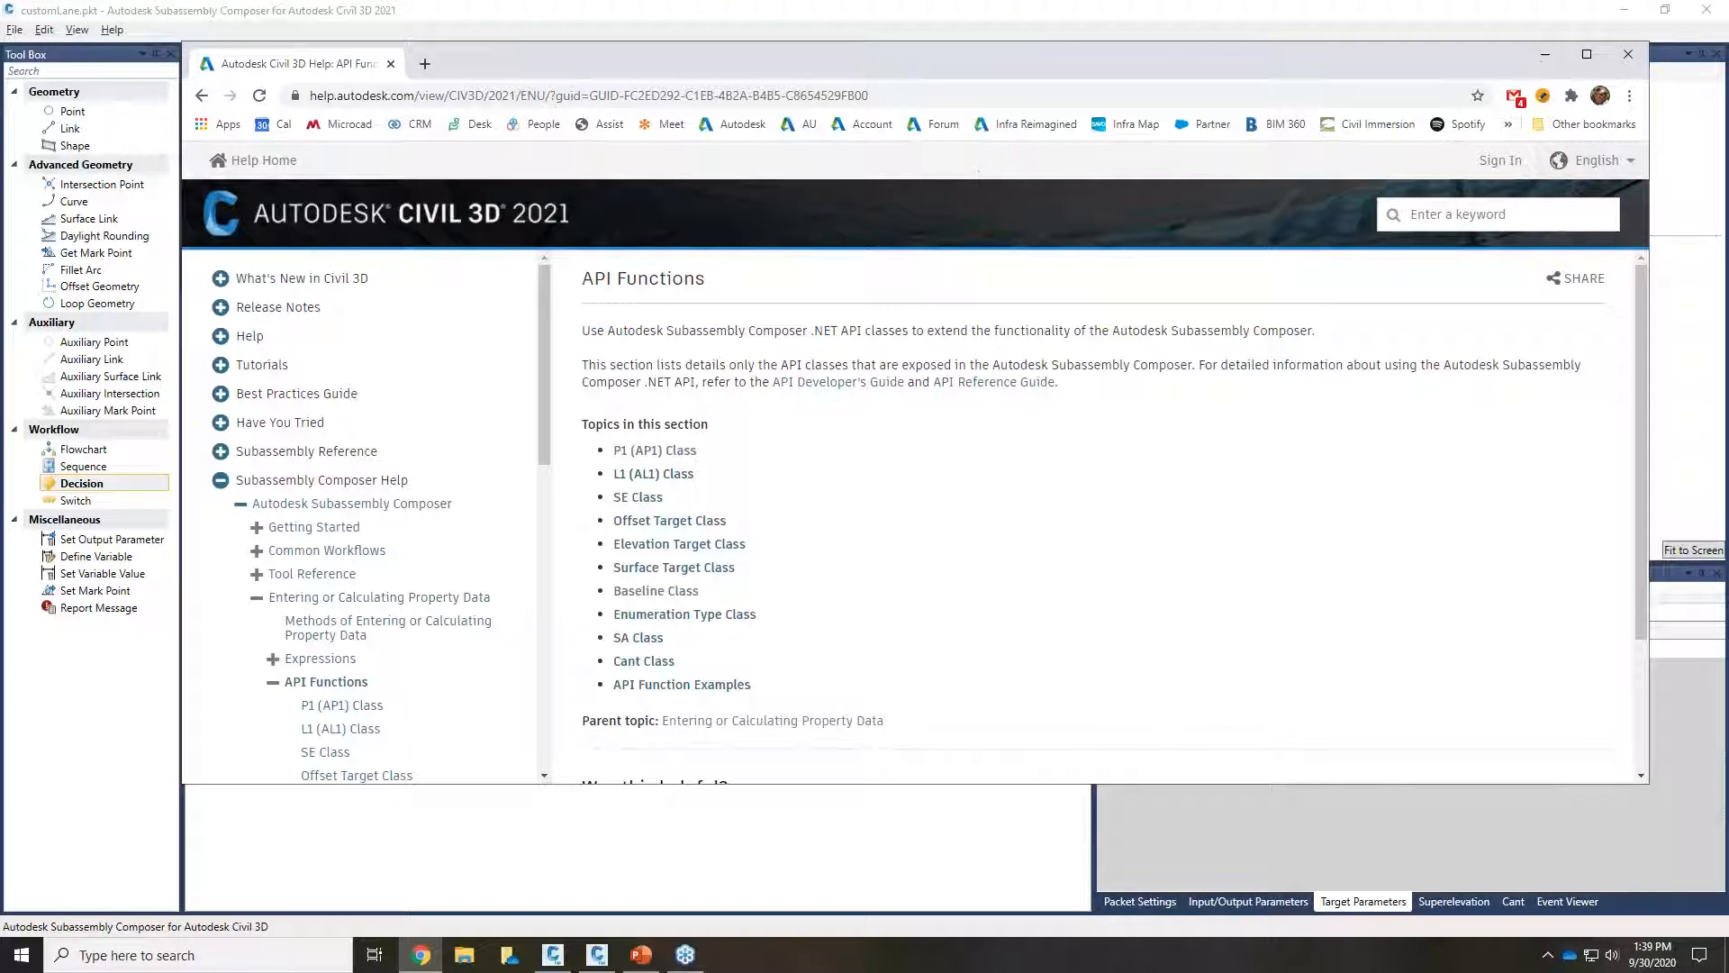
Step: Open the P1 (AP1) Class topic in the API help and examine the functions available for points
click(675, 450)
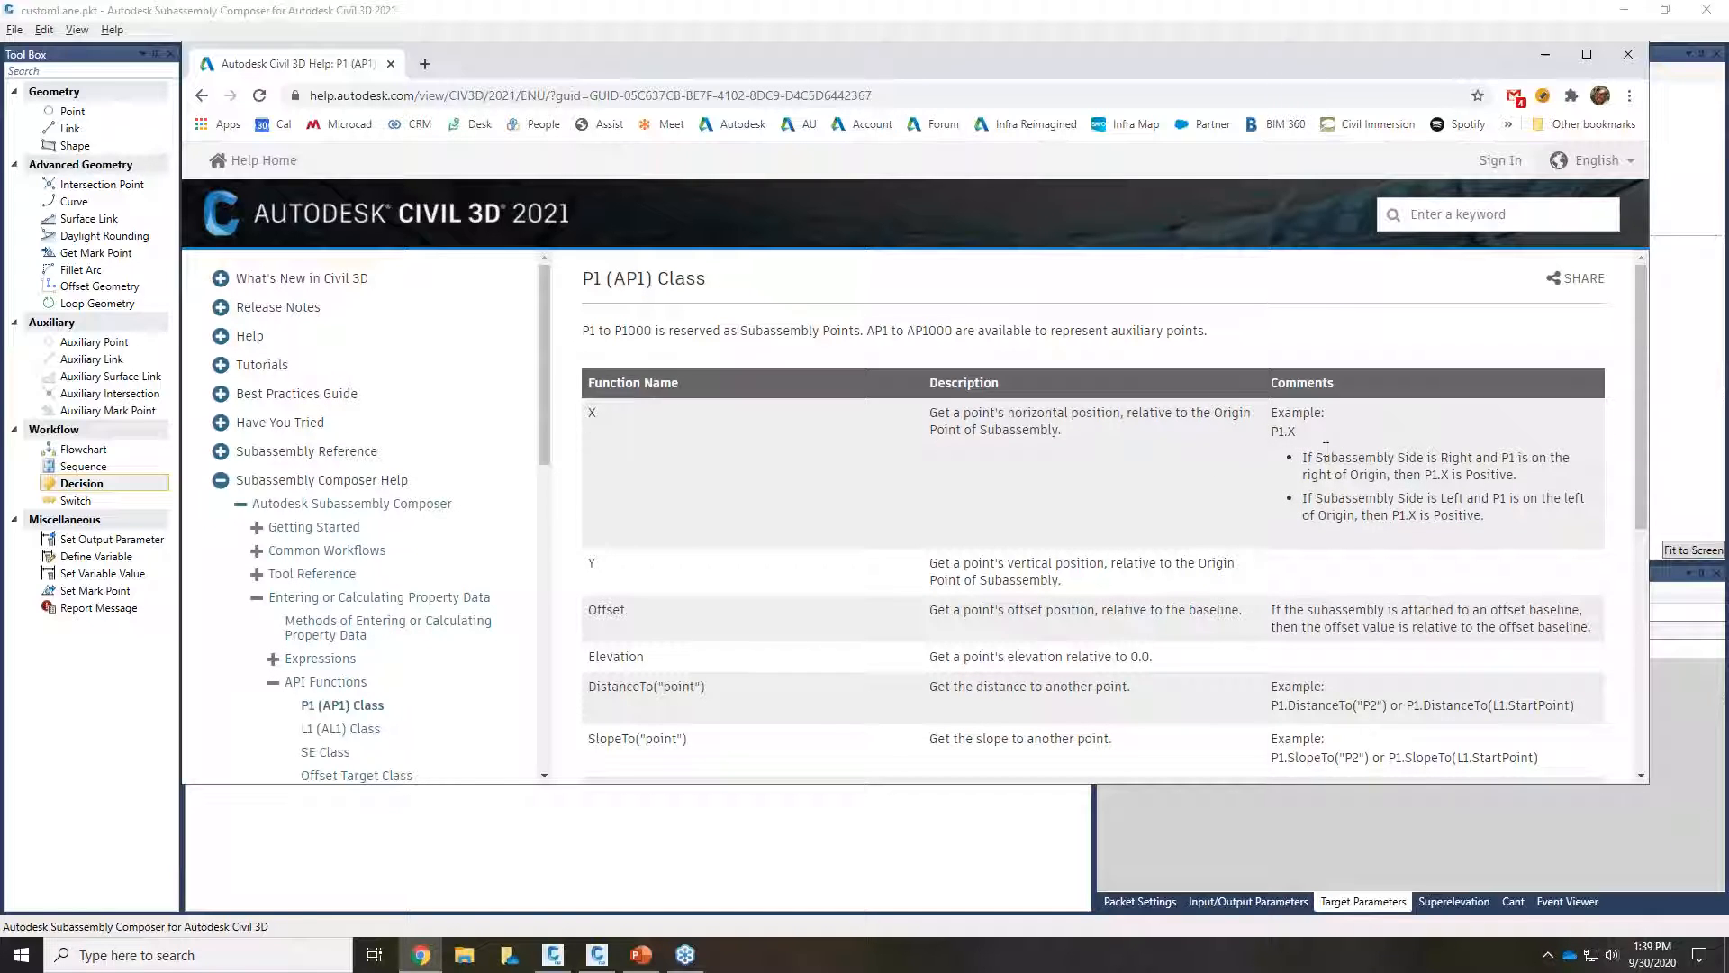
drag(1284, 431, 1297, 432)
scroll(606, 635, down, 2)
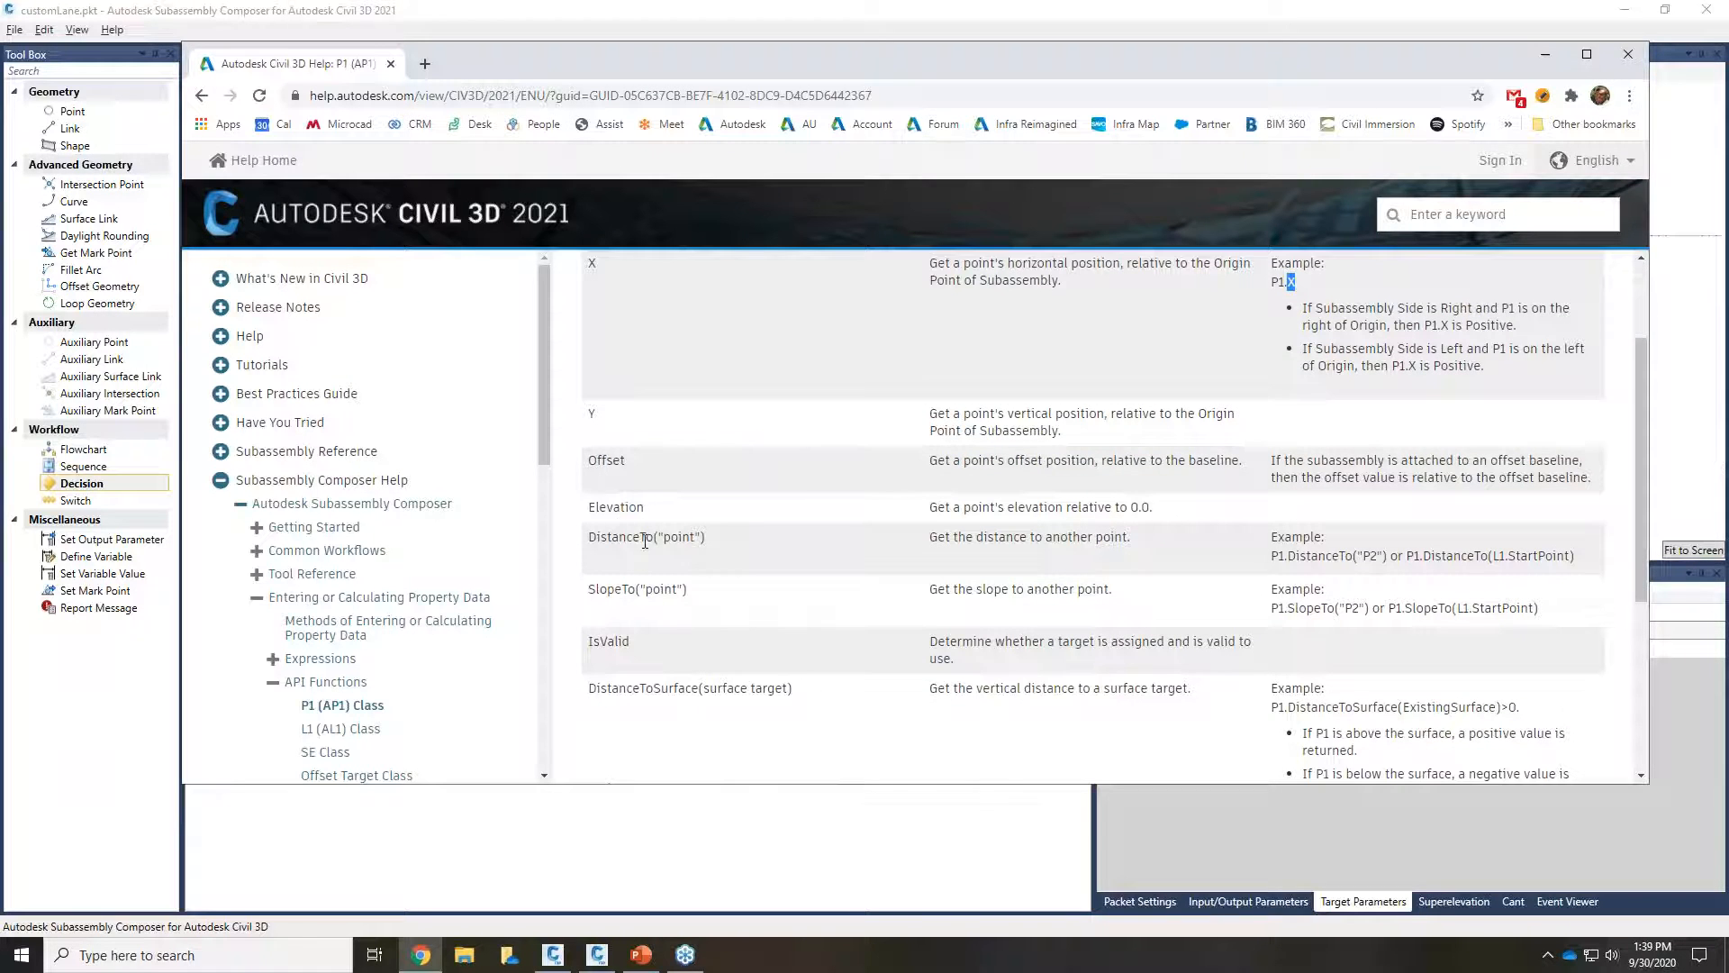
scroll(718, 394, down, 5)
scroll(685, 631, up, 7)
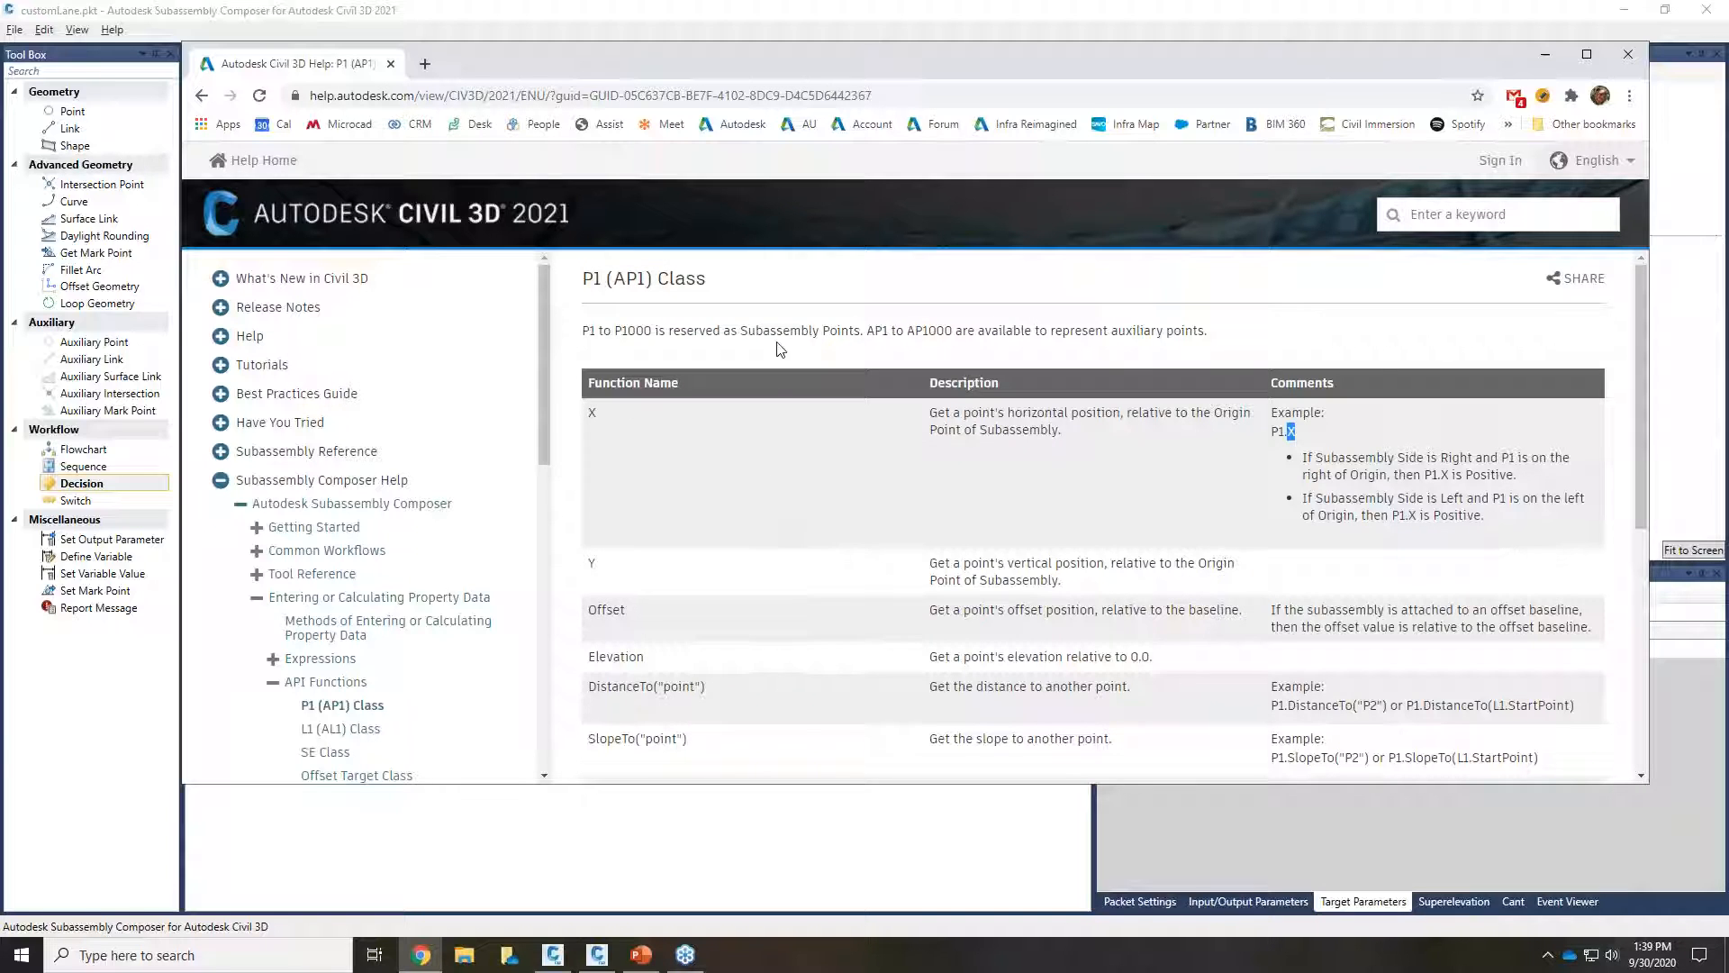
Step: Close the help window and set the Decision's condition to AP1.Y>P1.Y
click(1628, 58)
click(824, 680)
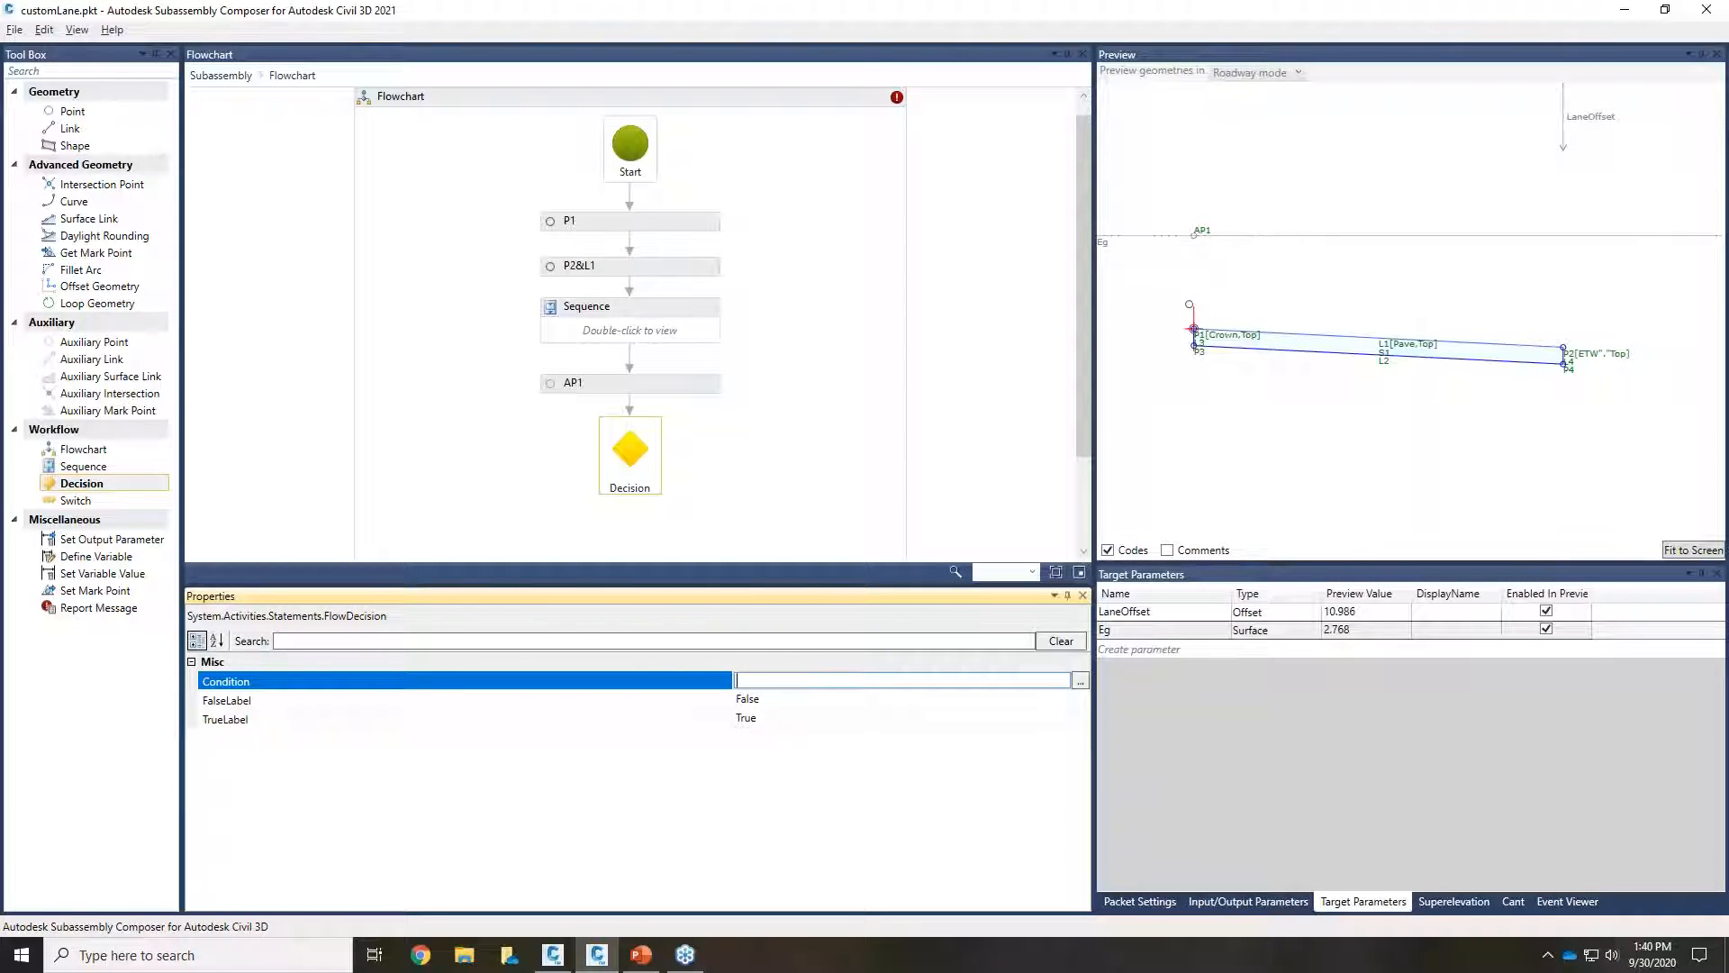
text(AP)
text(1)
text(y)
text(Y>P1.Y)
Step: Label the Decision's true branch Tunnel and its false branch No Tunnel
click(750, 719)
double_click(766, 720)
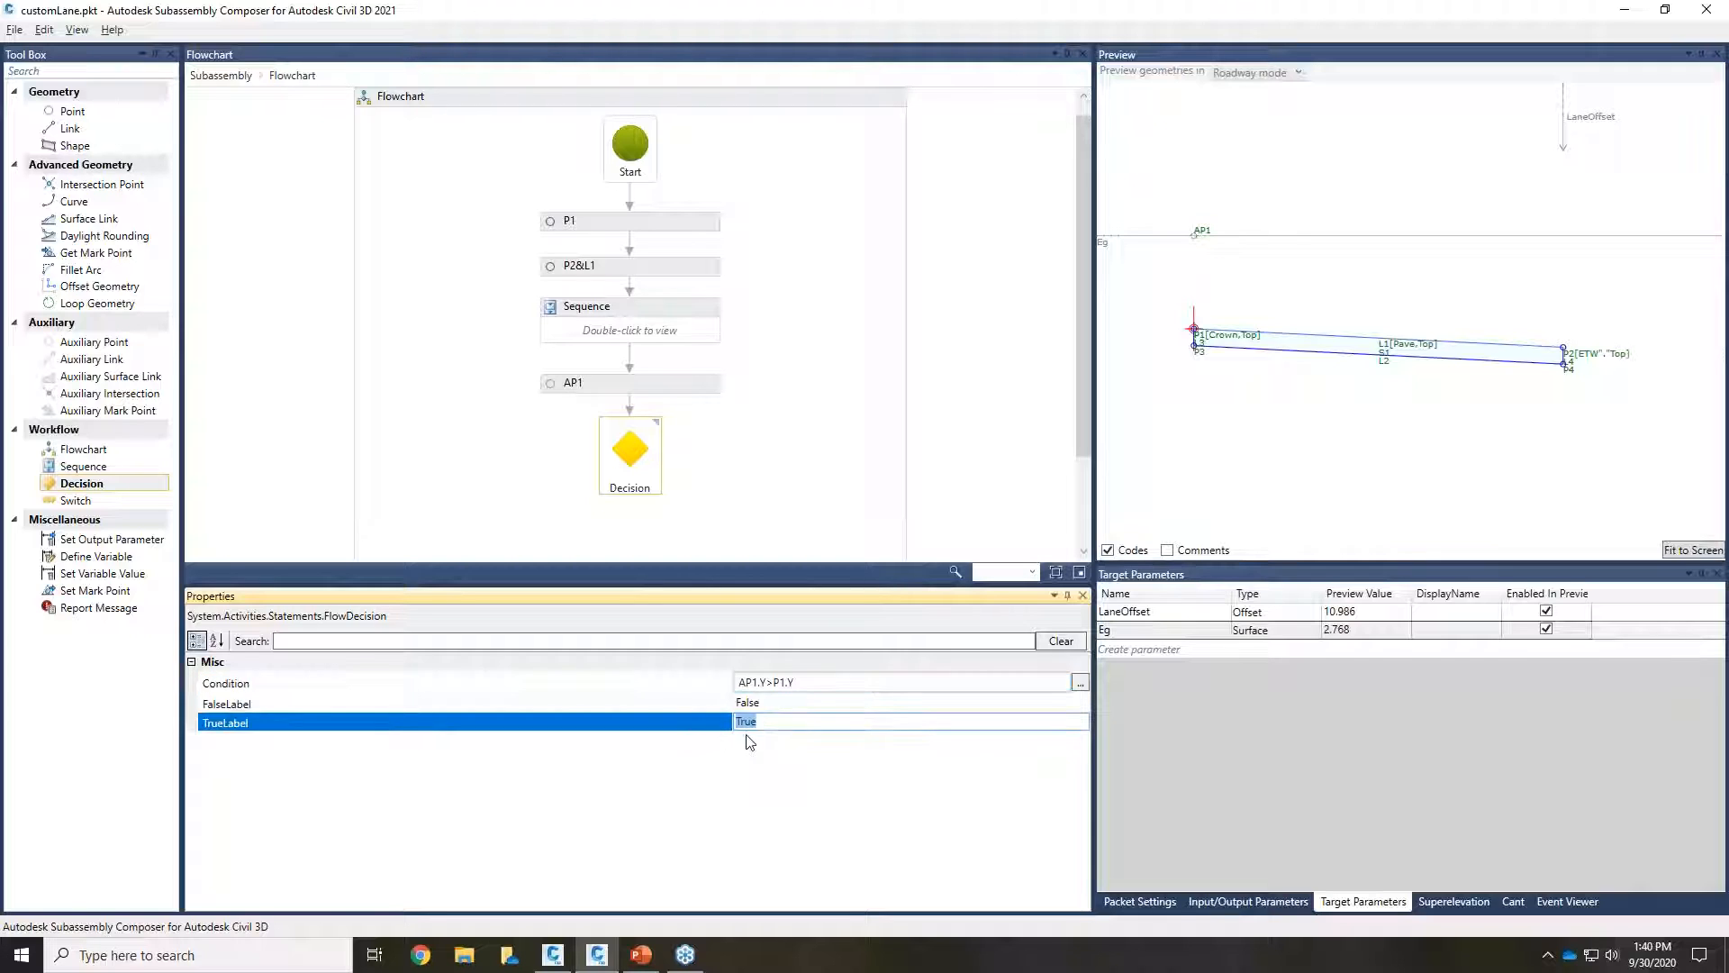
key(BackSpace)
double_click(761, 702)
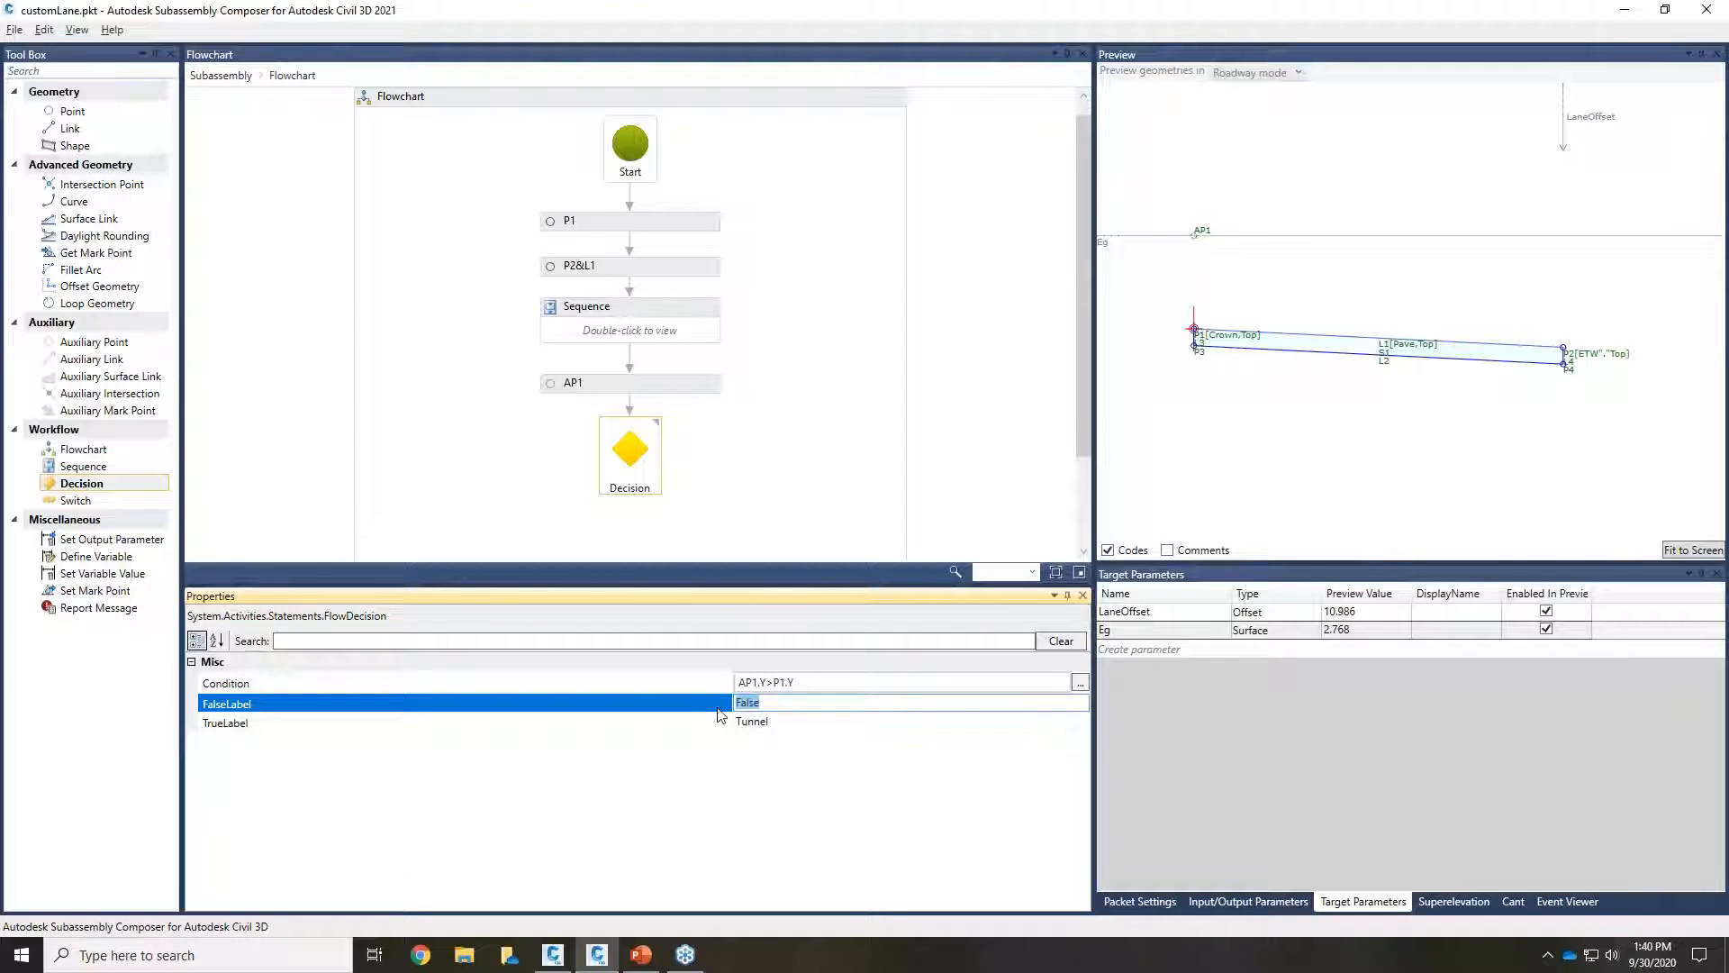
key(BackSpace)
click(813, 544)
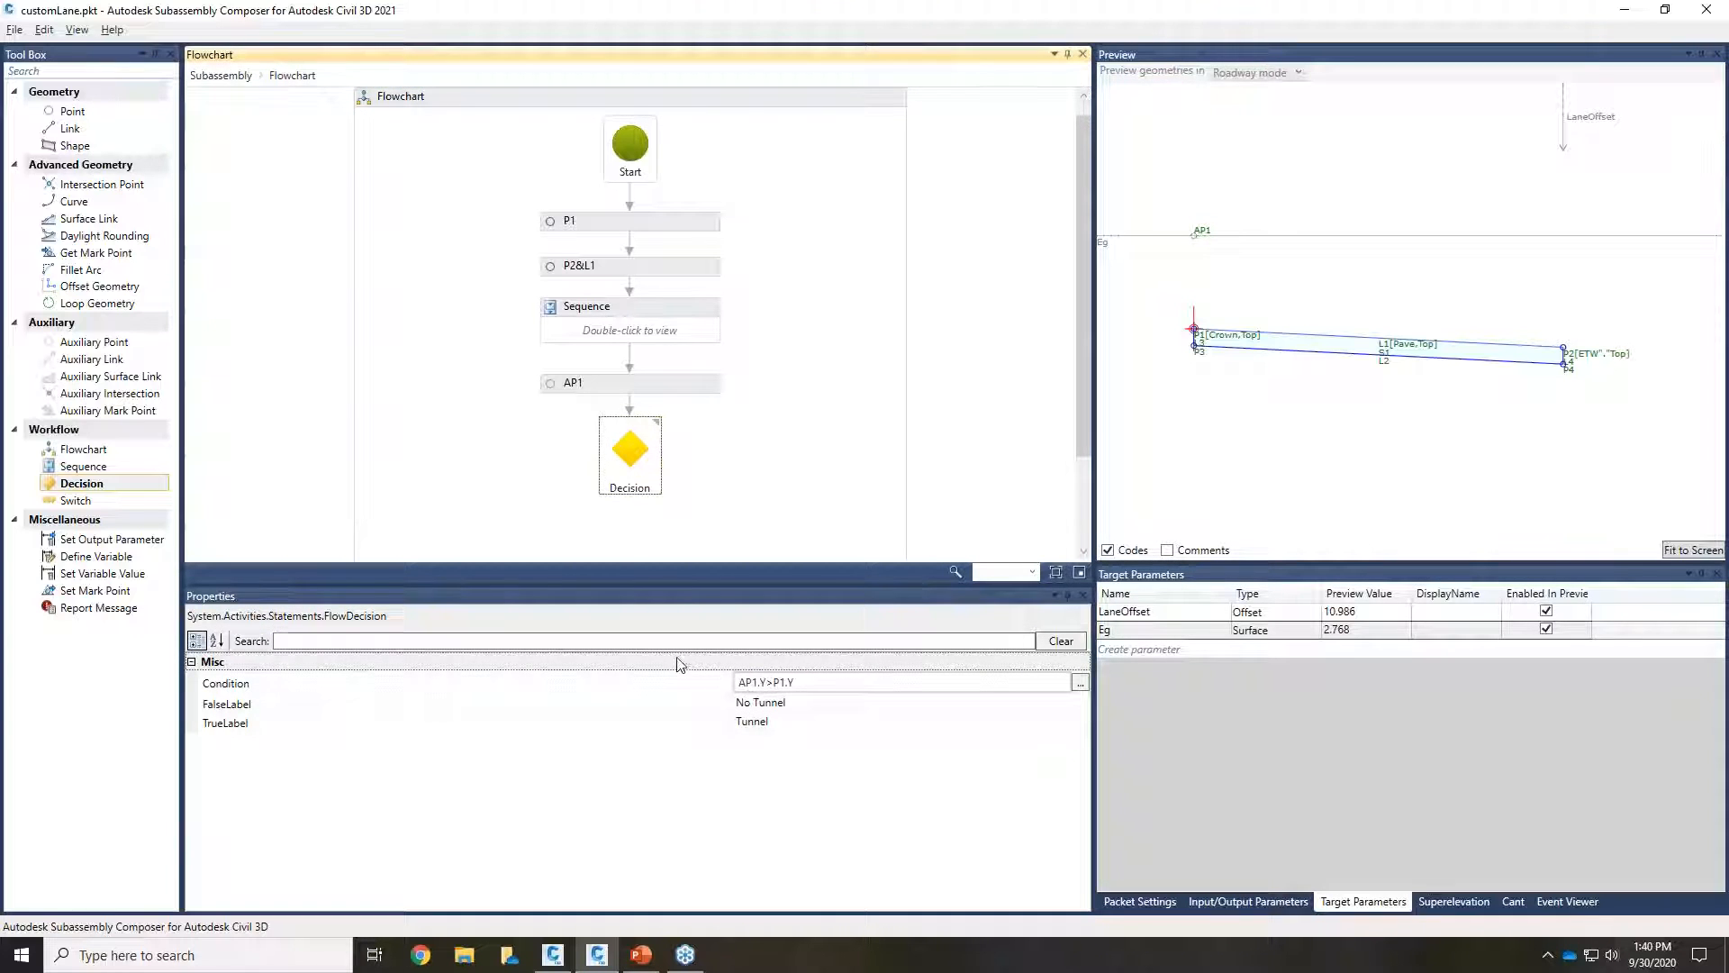
Step: Add a Point on the Decision's Tunnel branch and reroute the connector to the point's upper edge
scroll(894, 342, down, 2)
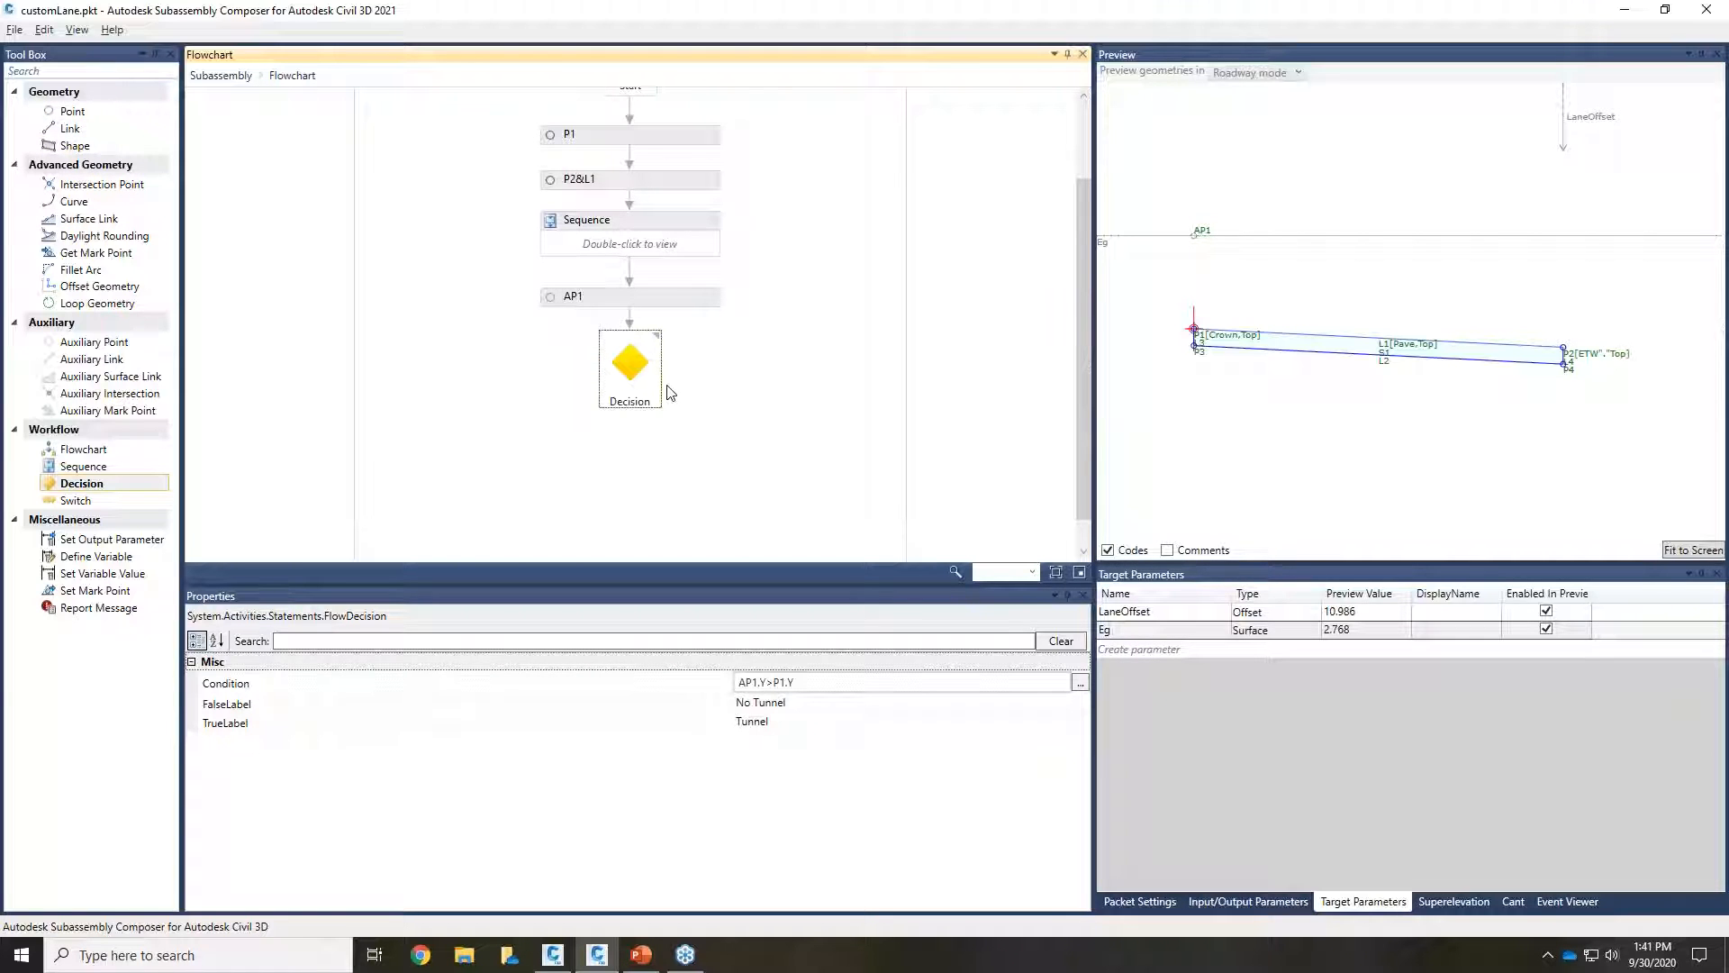
drag(70, 111, 498, 443)
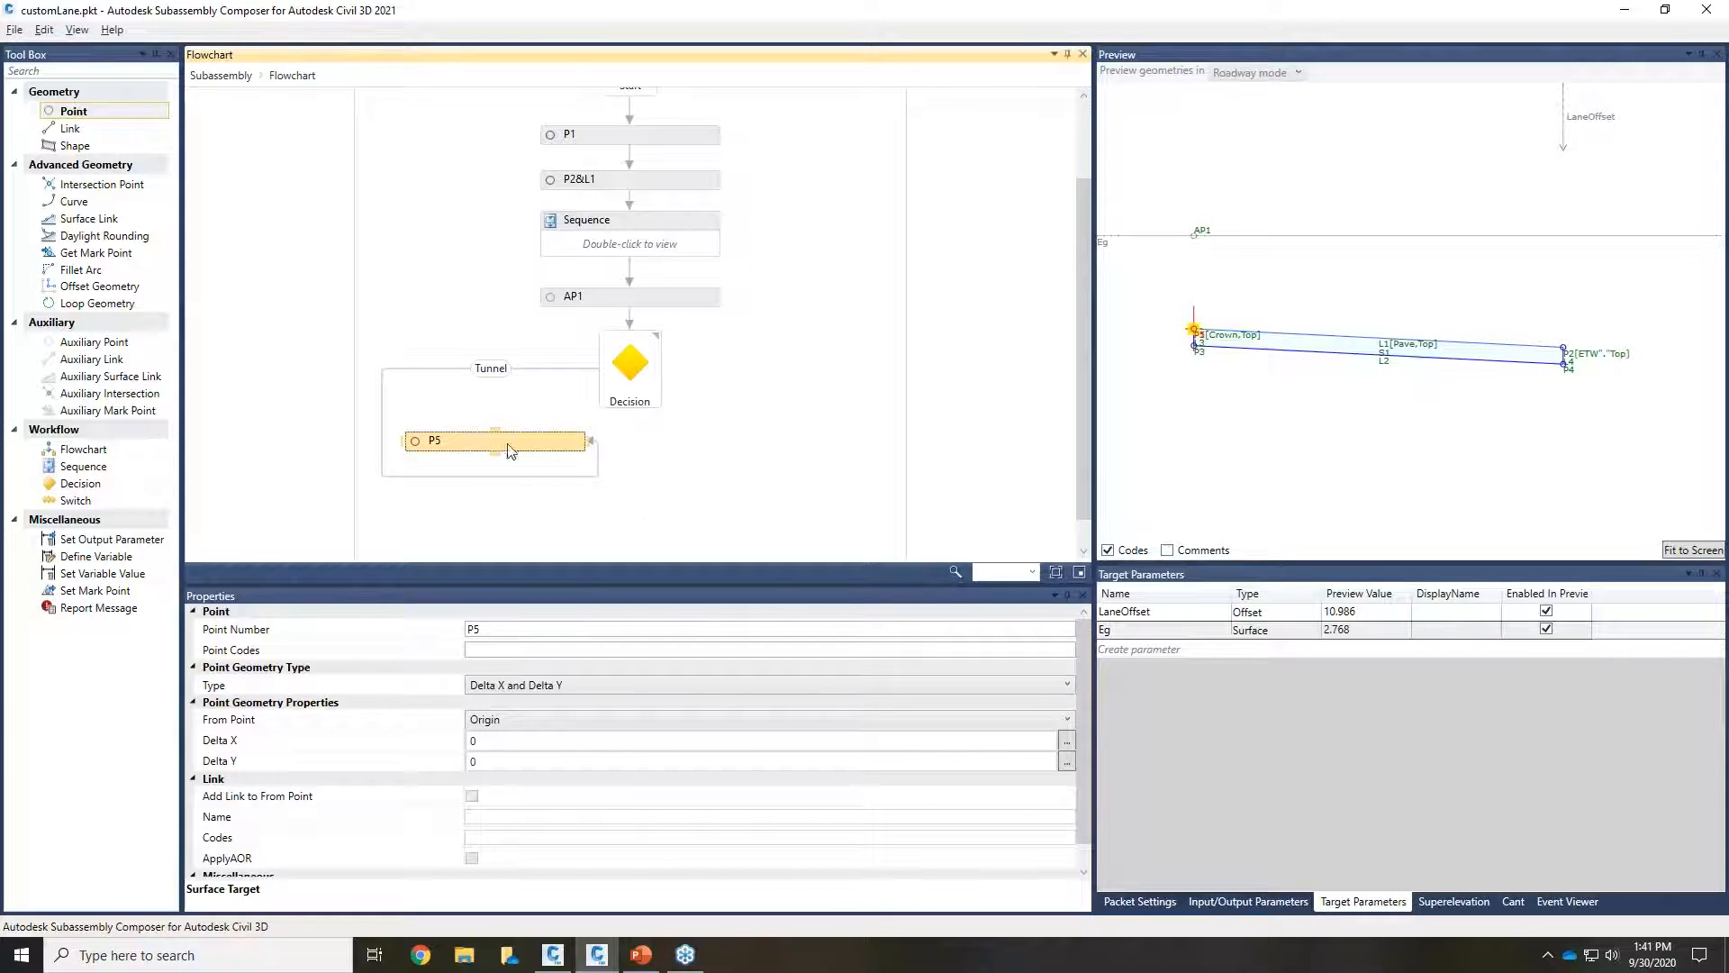
click(558, 484)
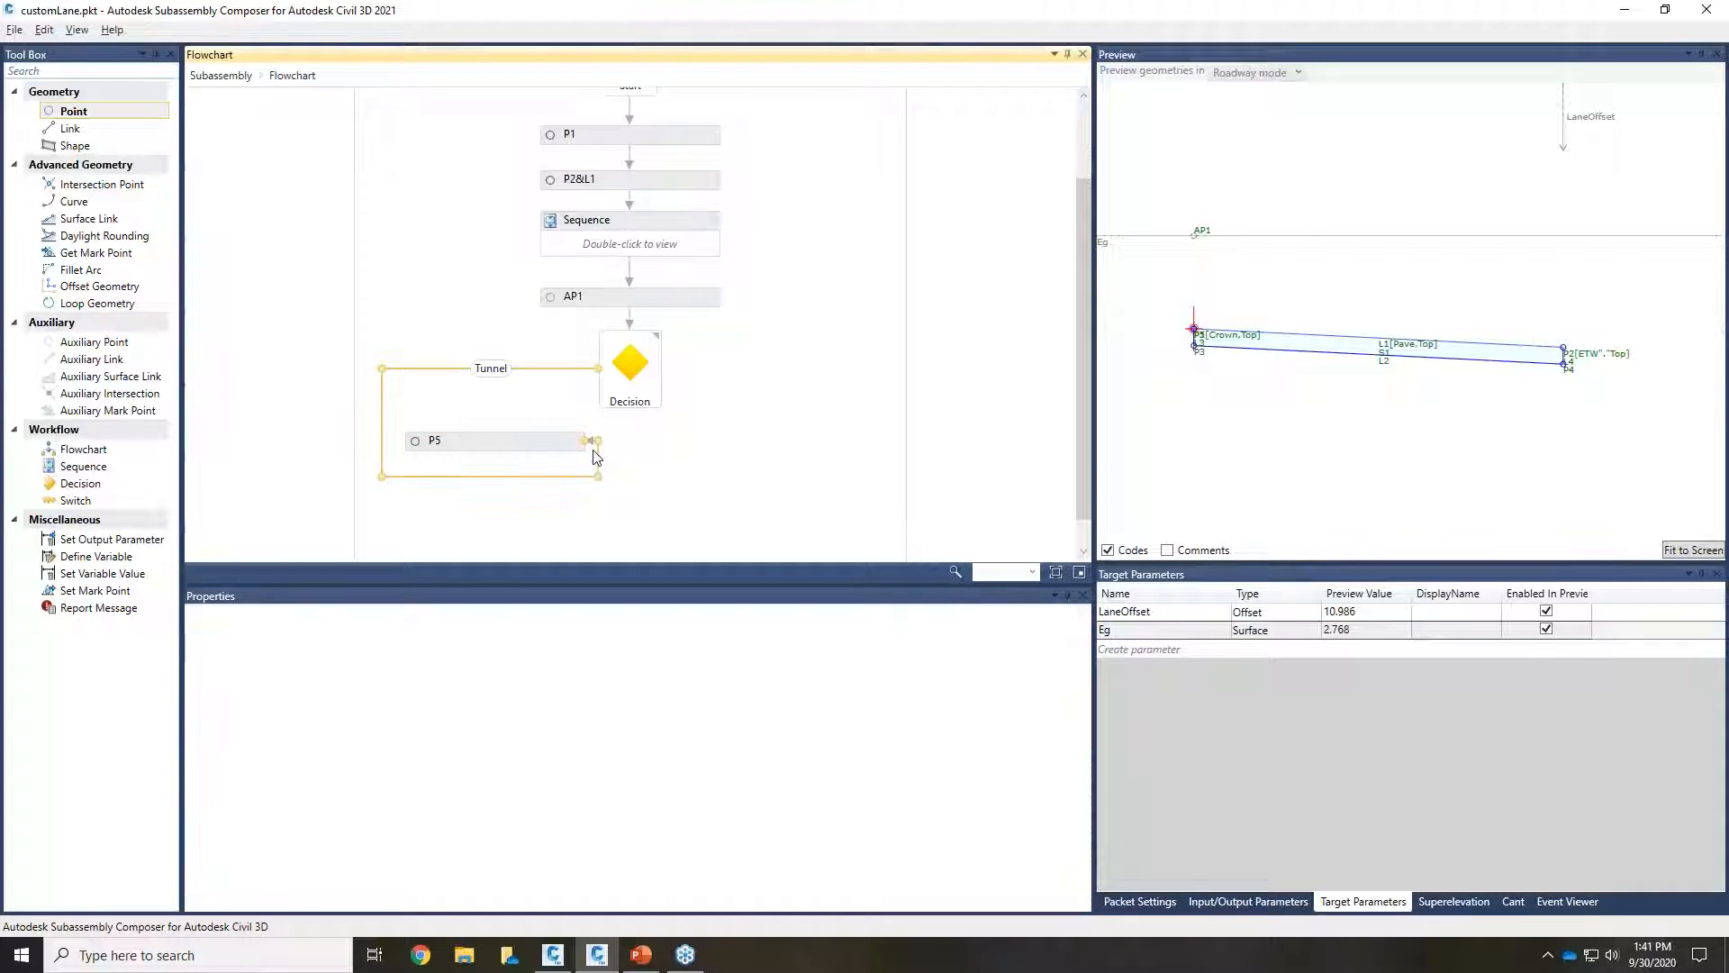
drag(590, 441, 494, 431)
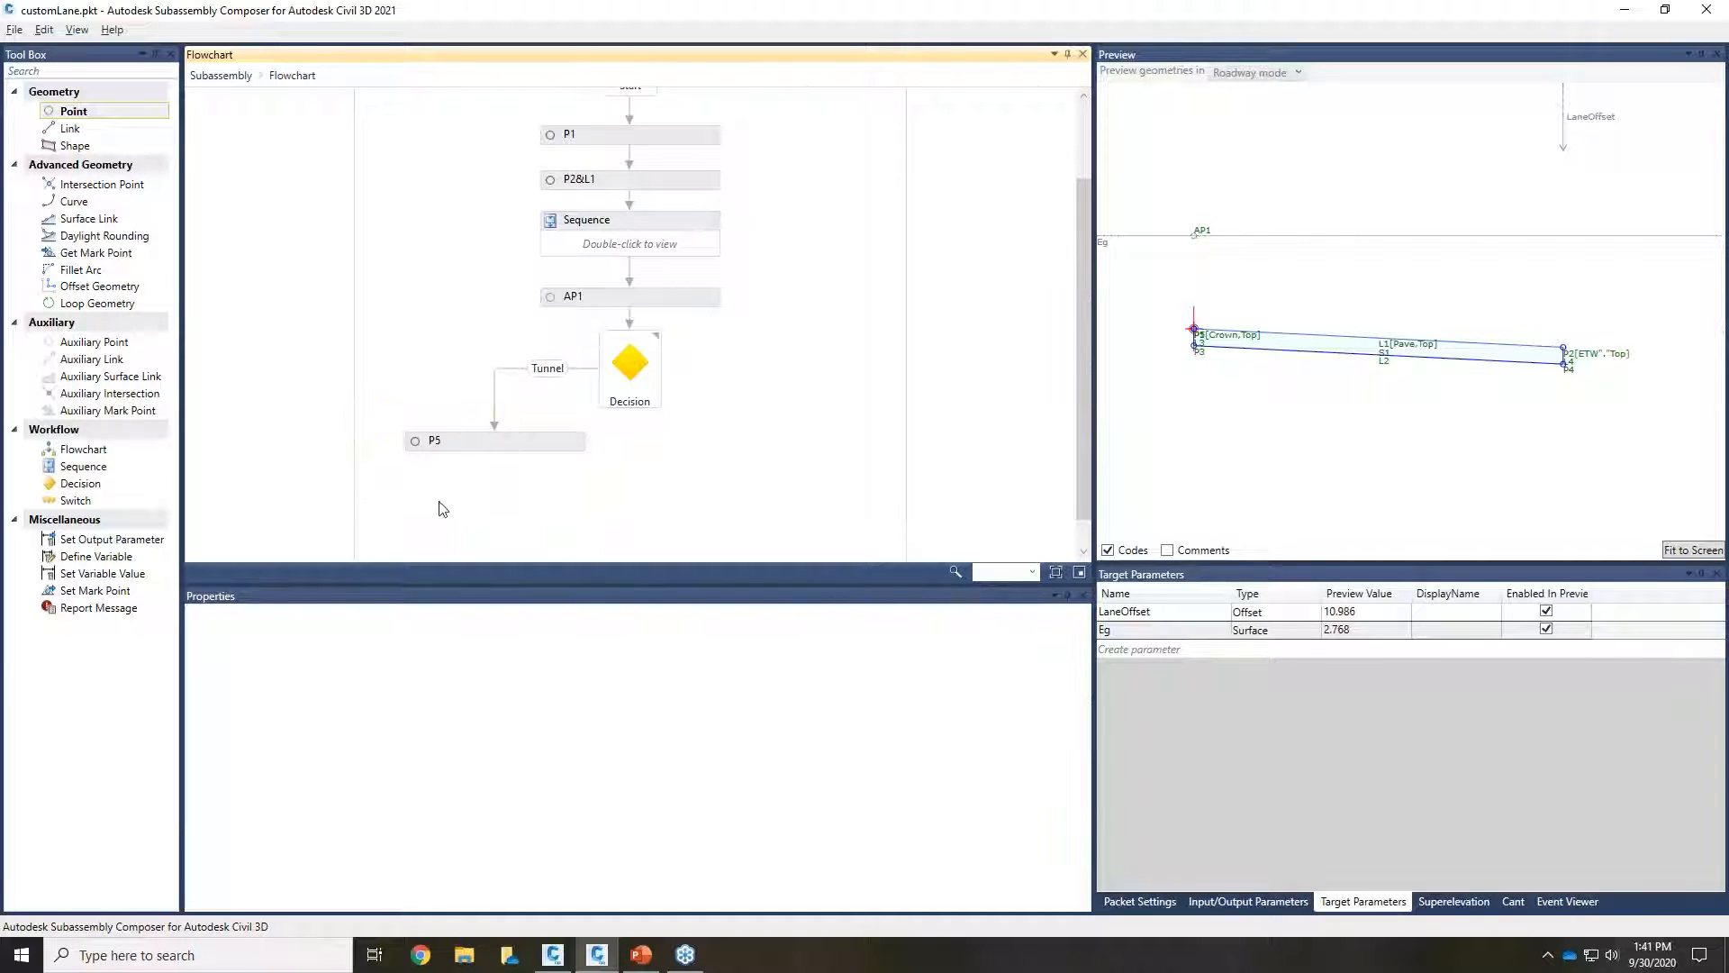
scroll(536, 430, down, 1)
scroll(519, 429, up, 1)
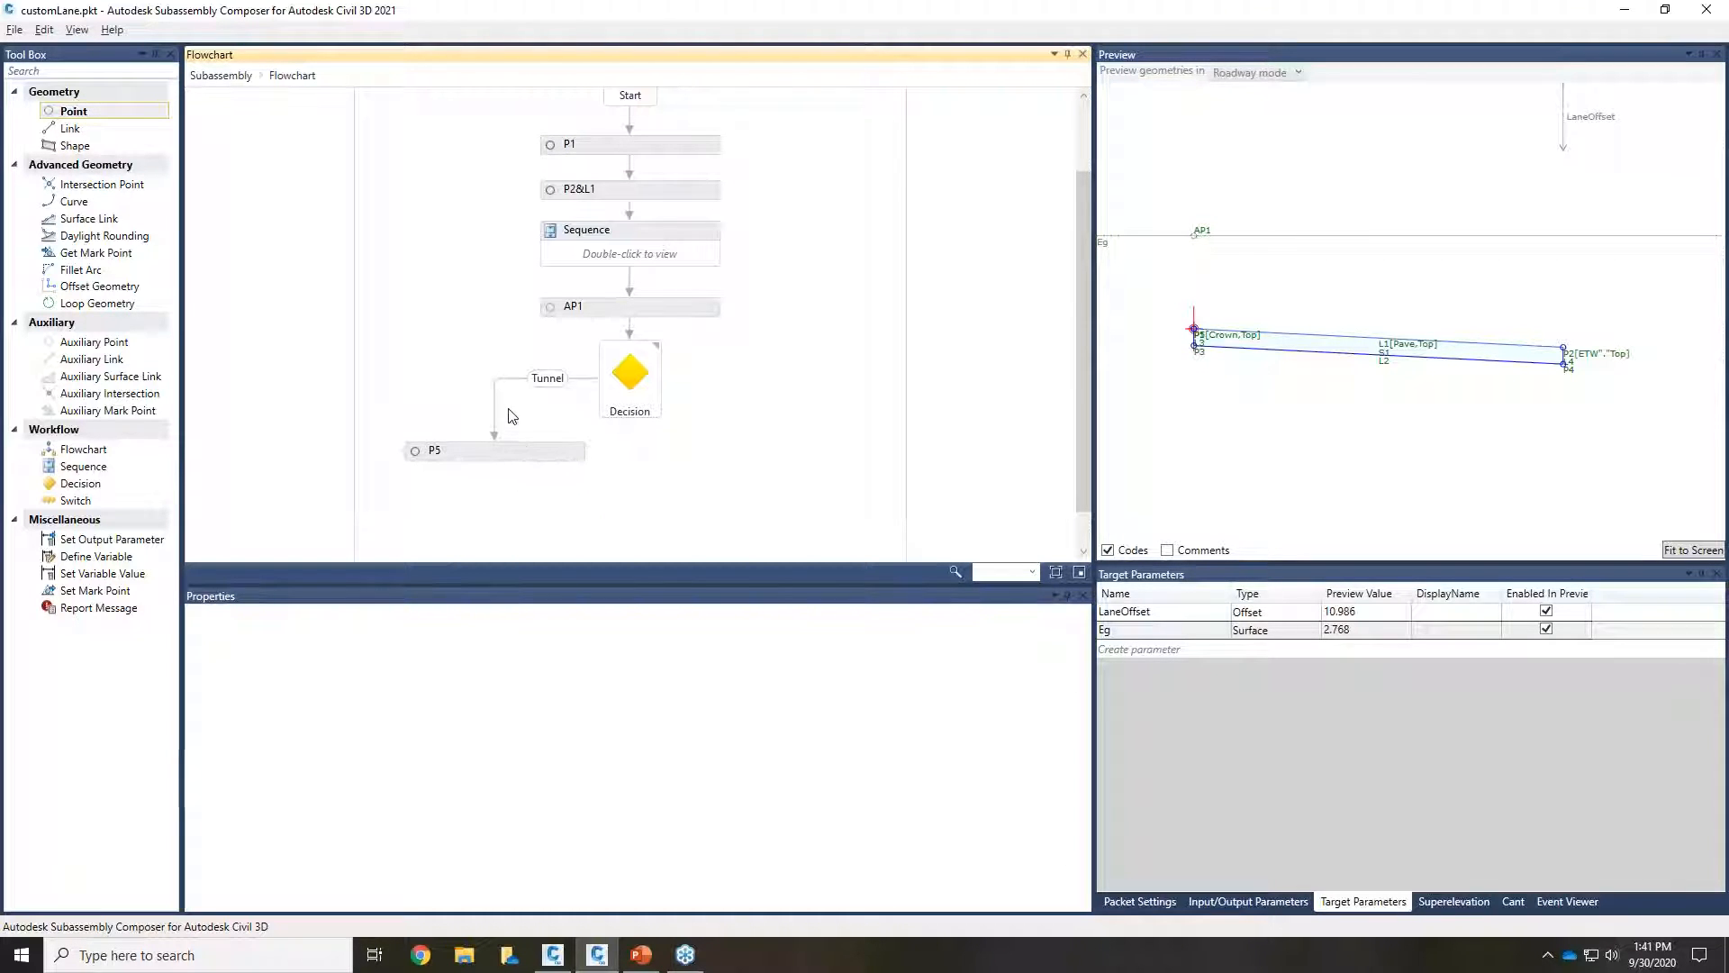
Step: Define P5 from point P1 with Delta X and Delta Y geometry, setting Delta Y to 25
click(495, 452)
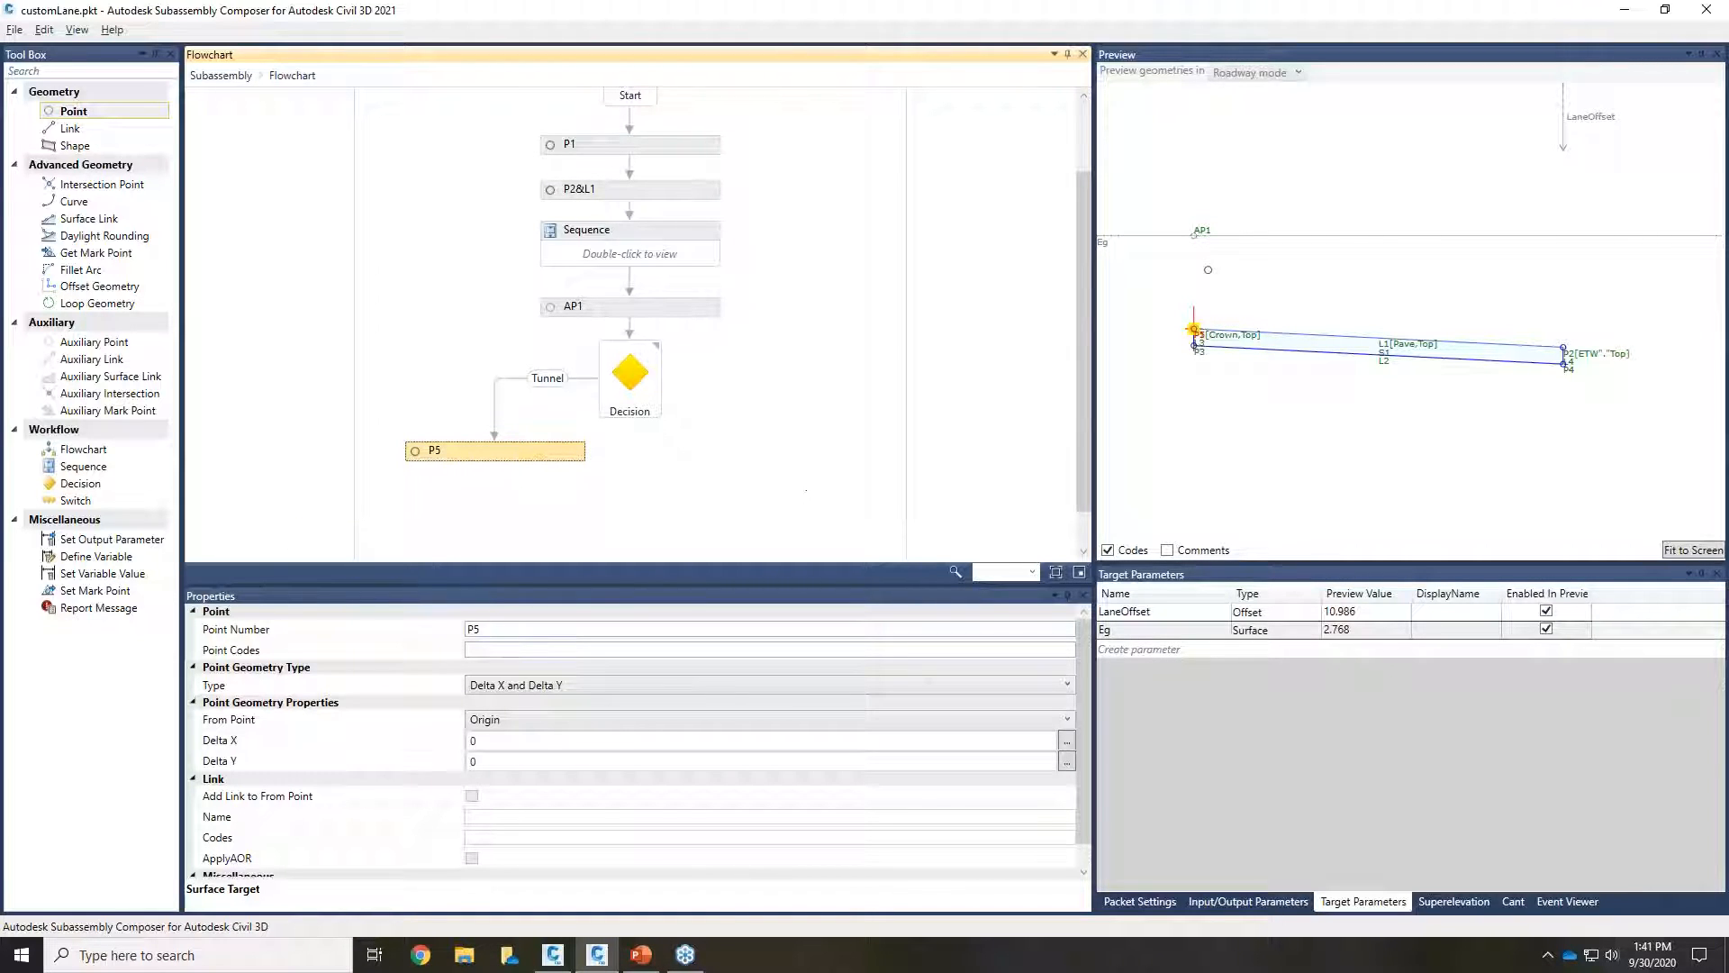
click(500, 726)
click(500, 811)
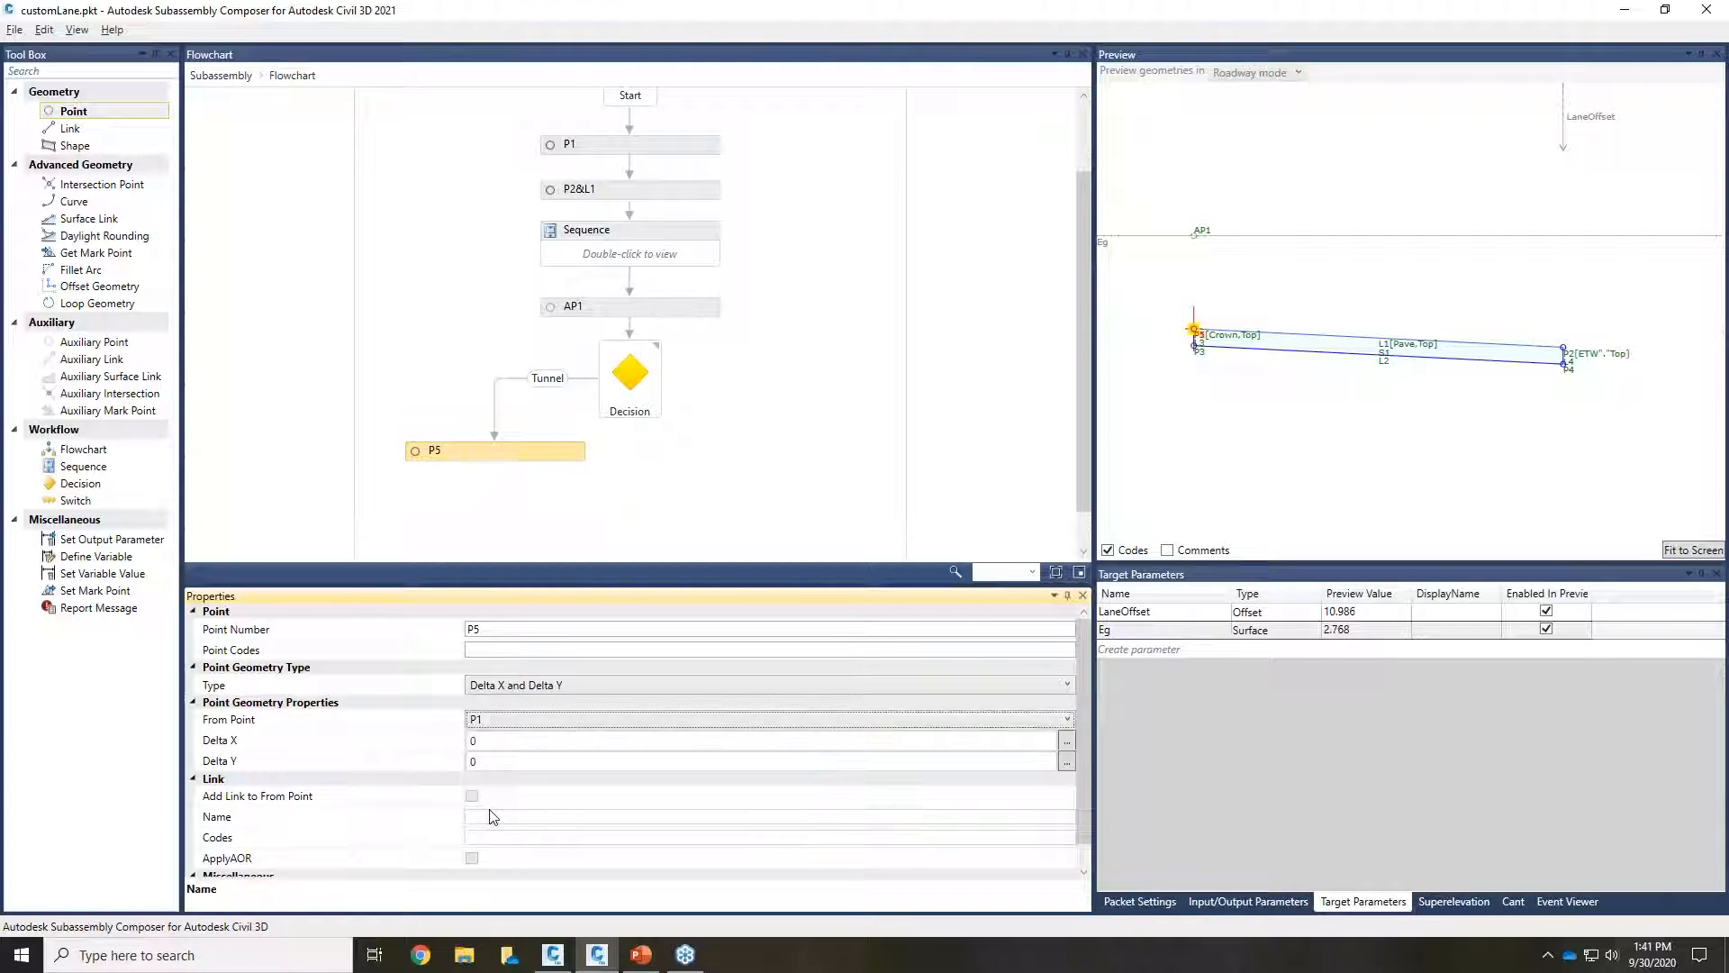
click(501, 761)
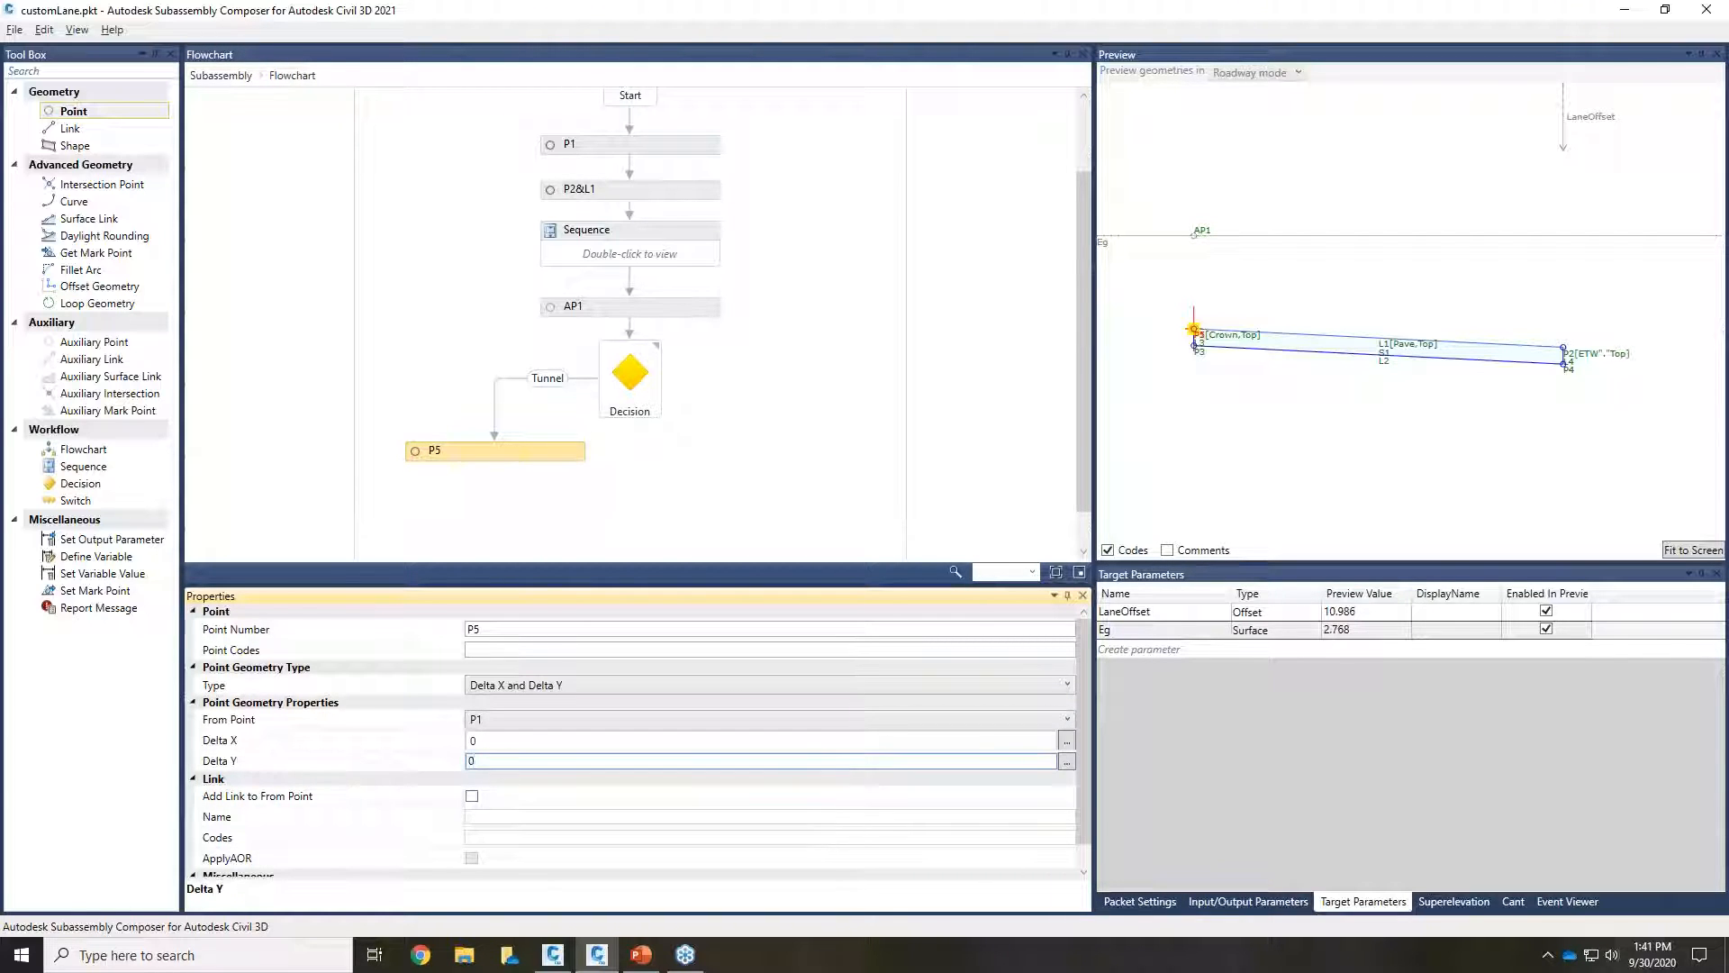
double_click(470, 762)
text(25)
key(Return)
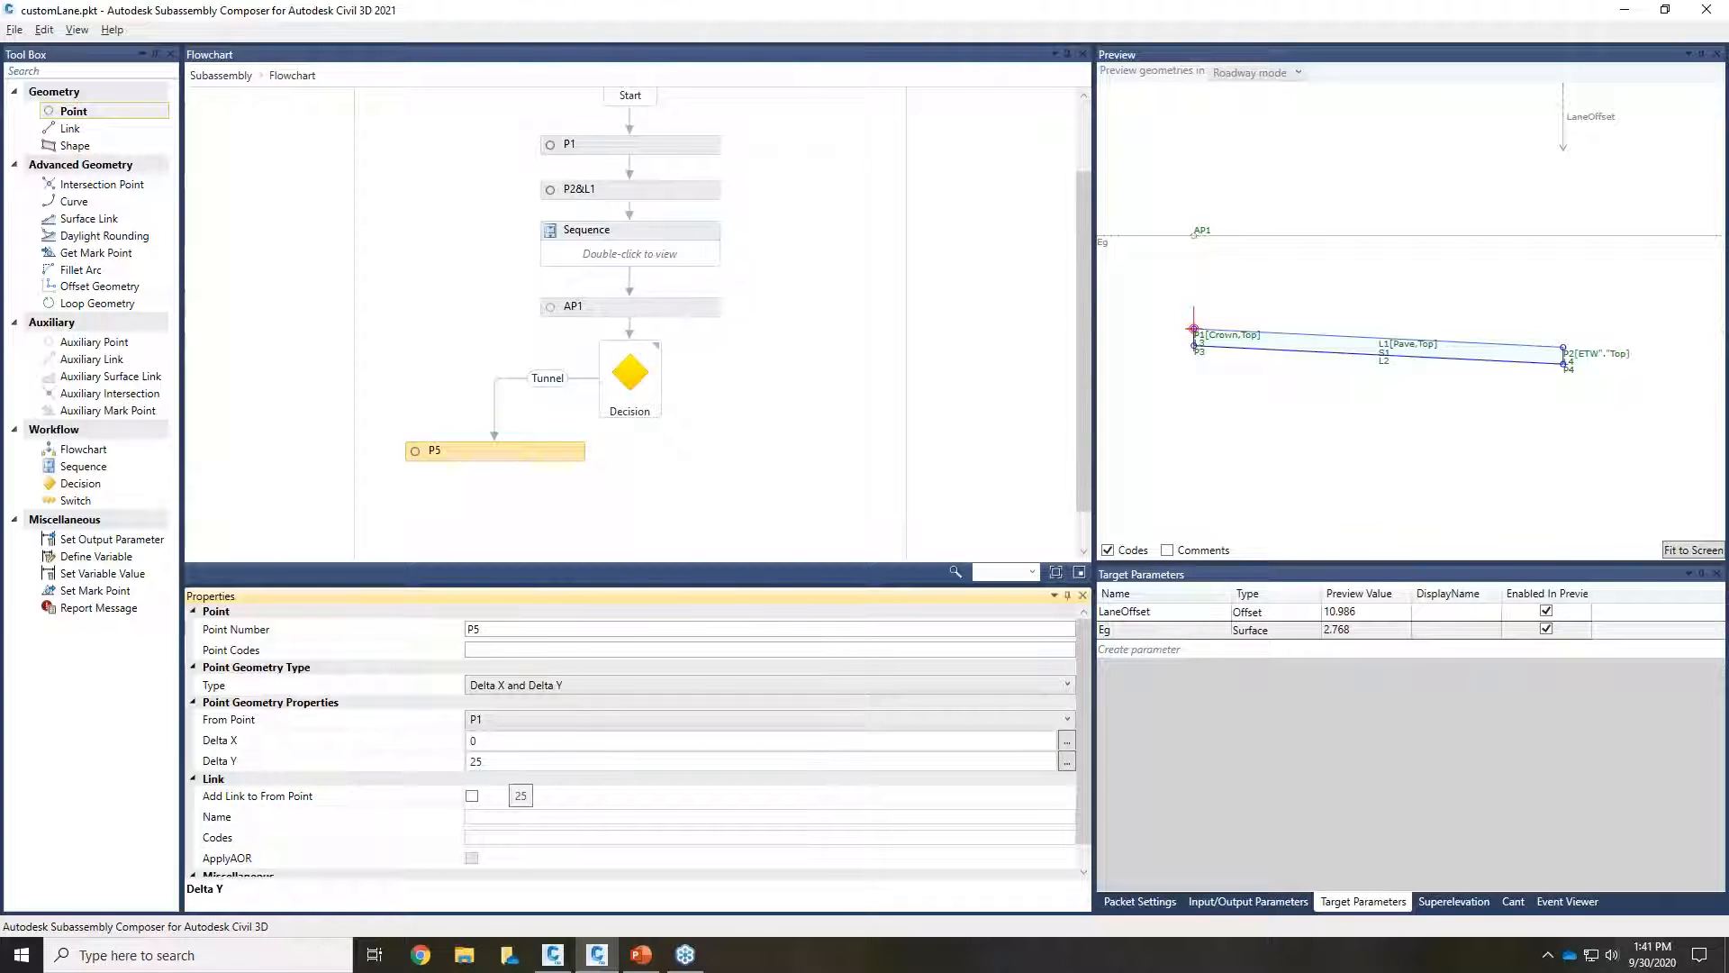
Step: Lower the Eg surface preview line to about 2.1 above the origin and fit all geometry in the preview
click(523, 742)
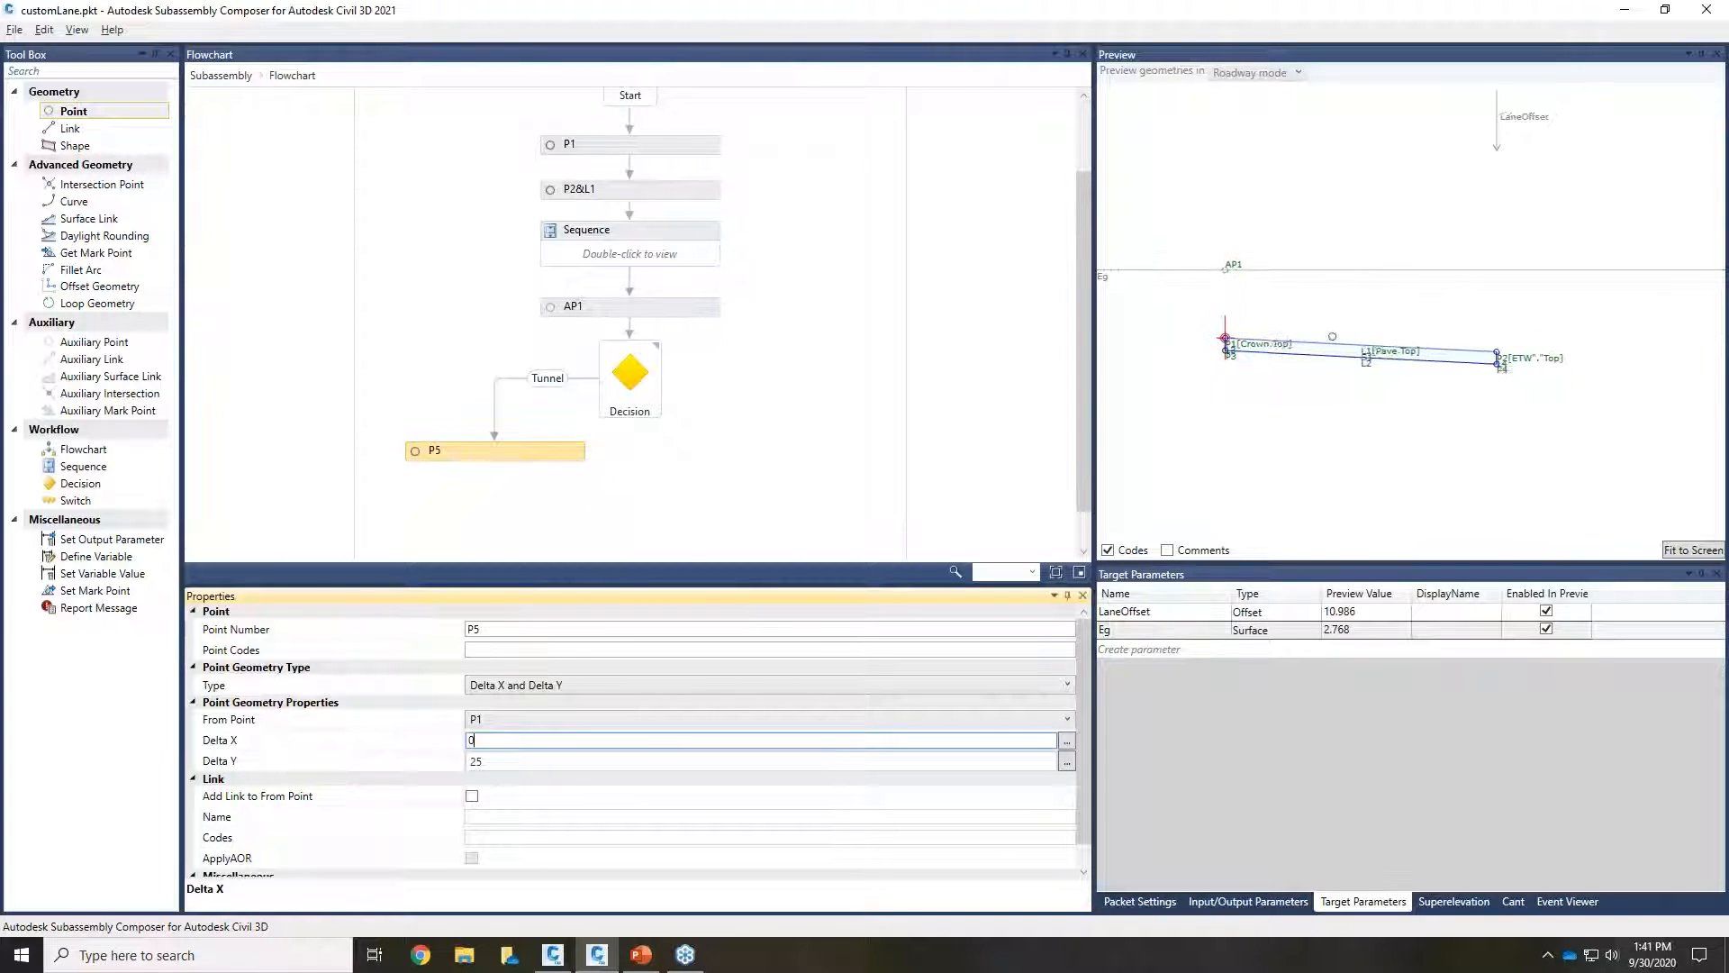
mouse_move(1107, 283)
mouse_down()
mouse_move(1133, 421)
mouse_move(1107, 304)
mouse_up()
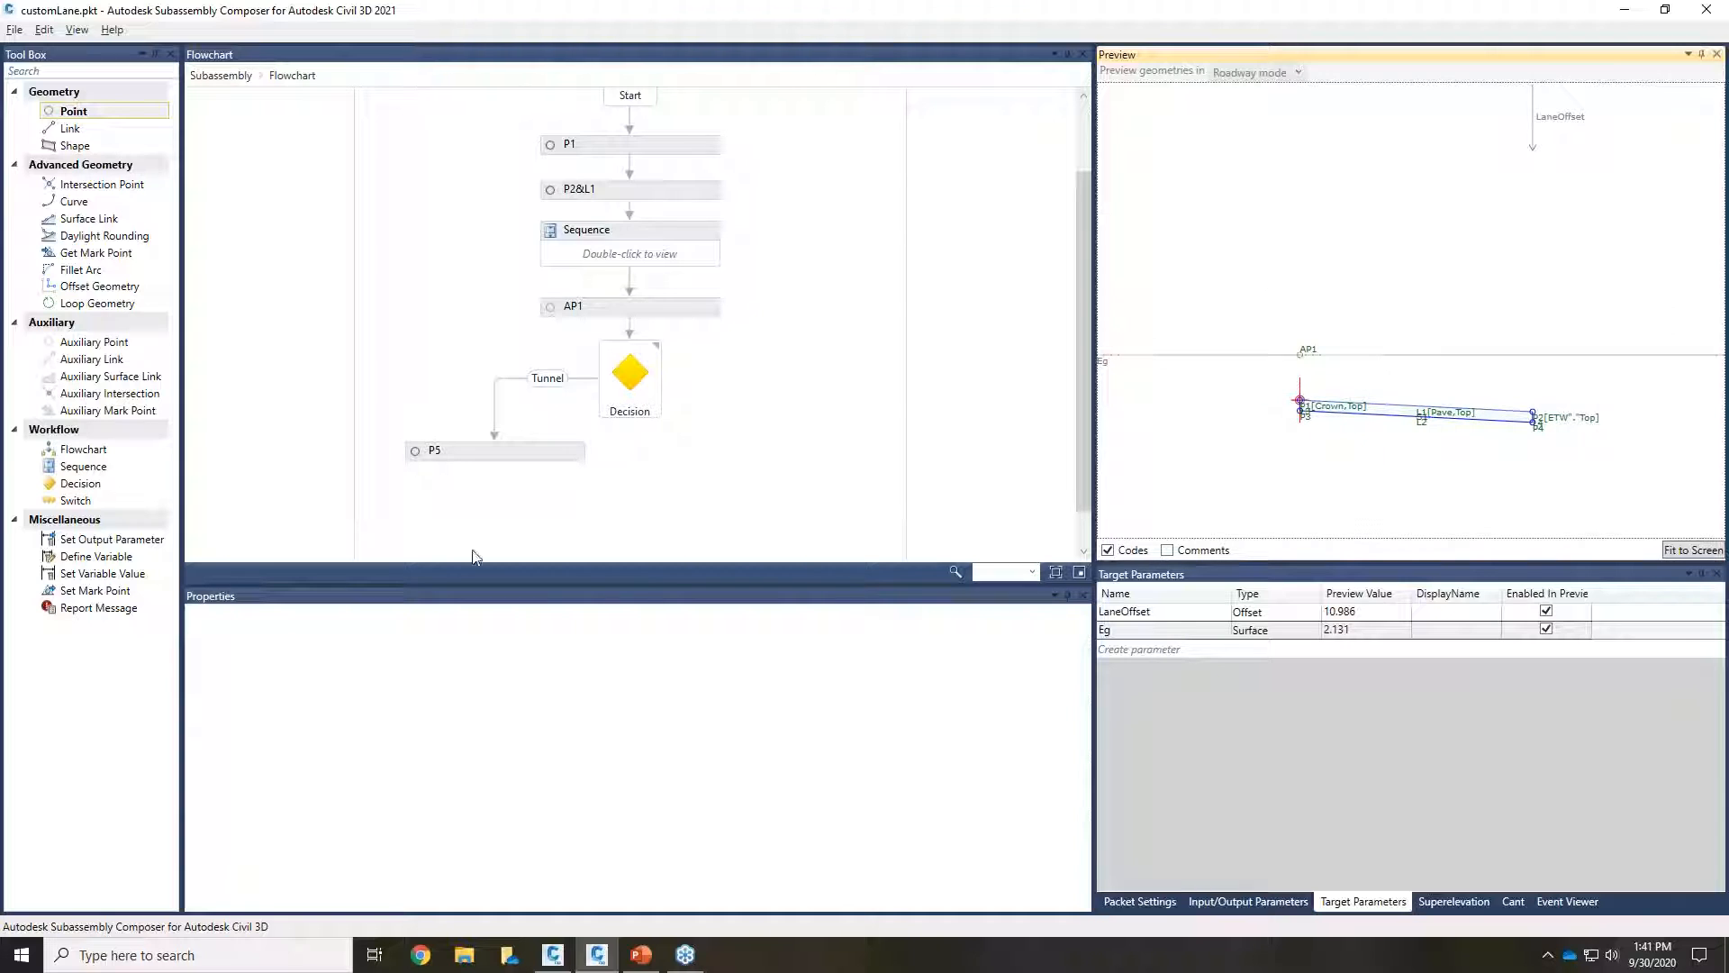
click(517, 465)
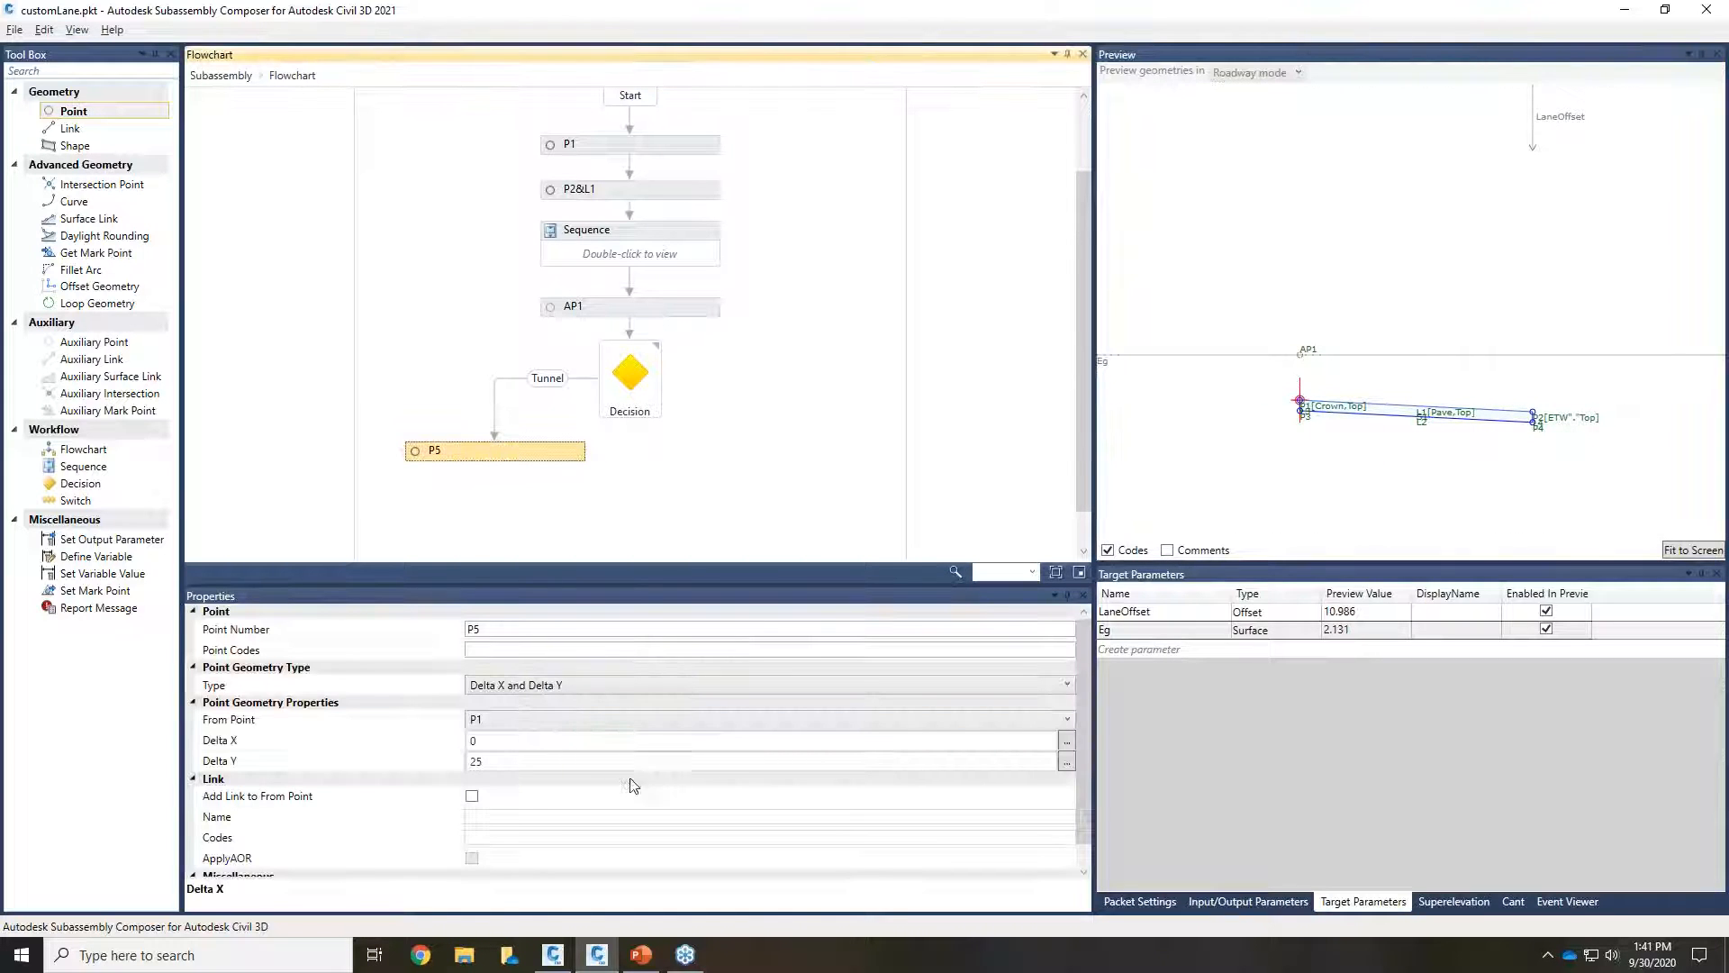
click(1677, 549)
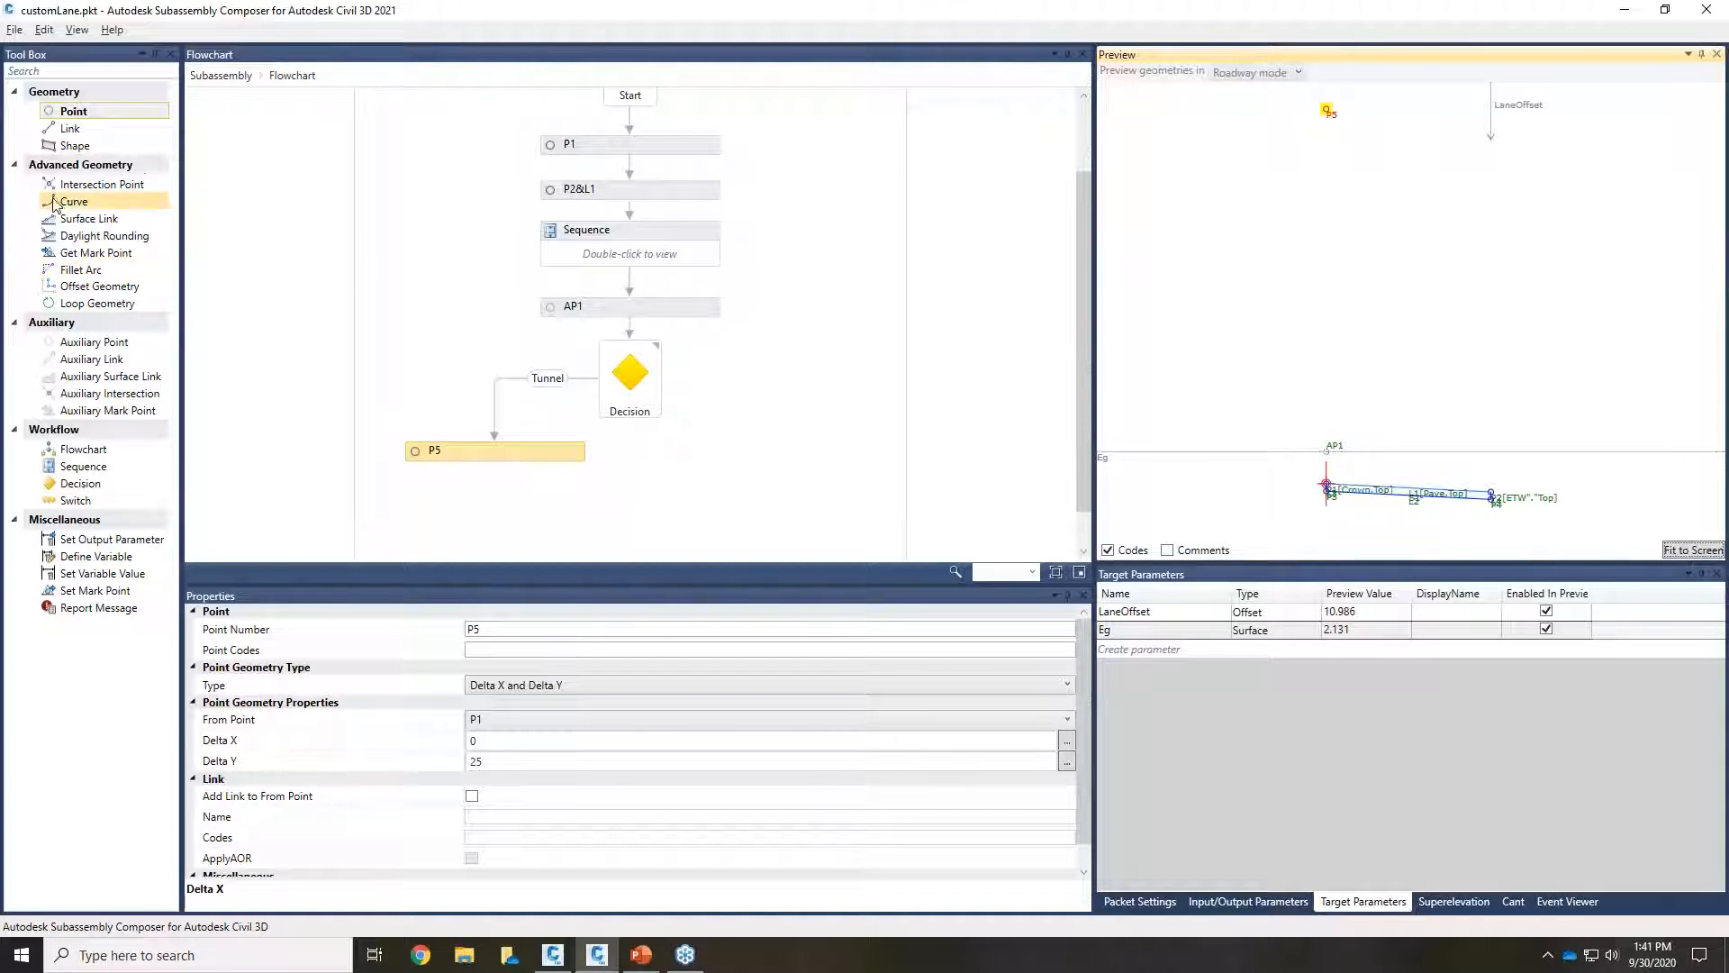
Step: Add a Curve below P5 in the flowchart as a Parabola: General with an arc tessellation of 10
drag(56, 203, 503, 513)
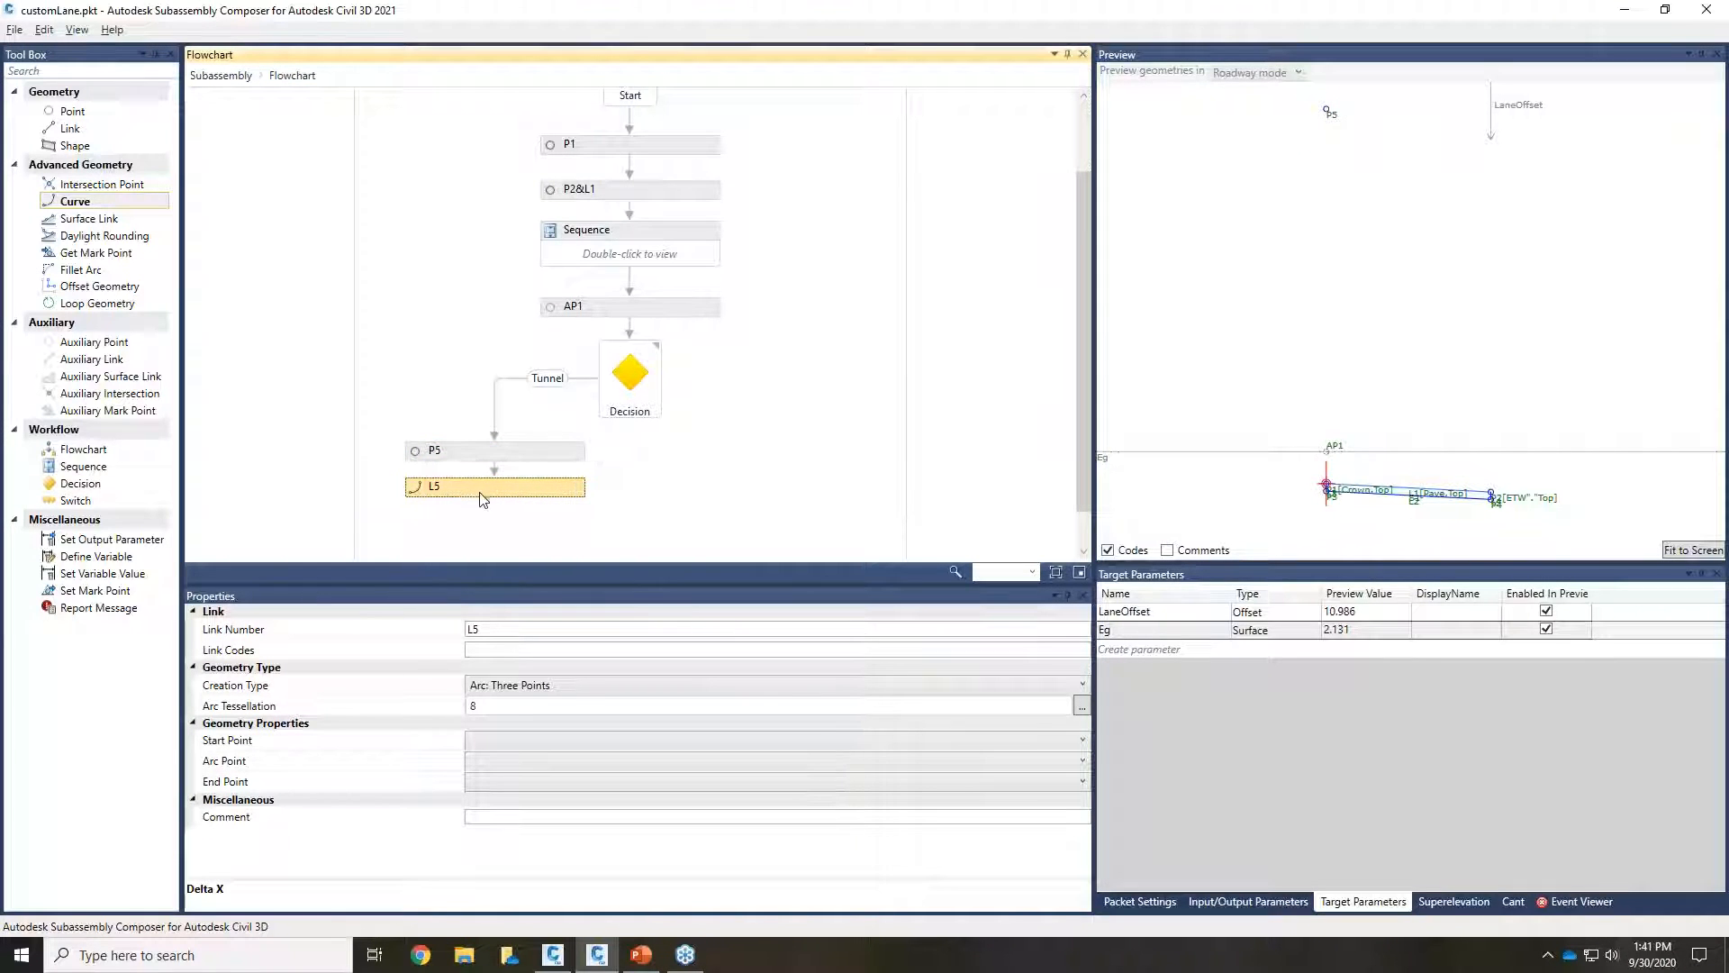
click(486, 496)
click(564, 688)
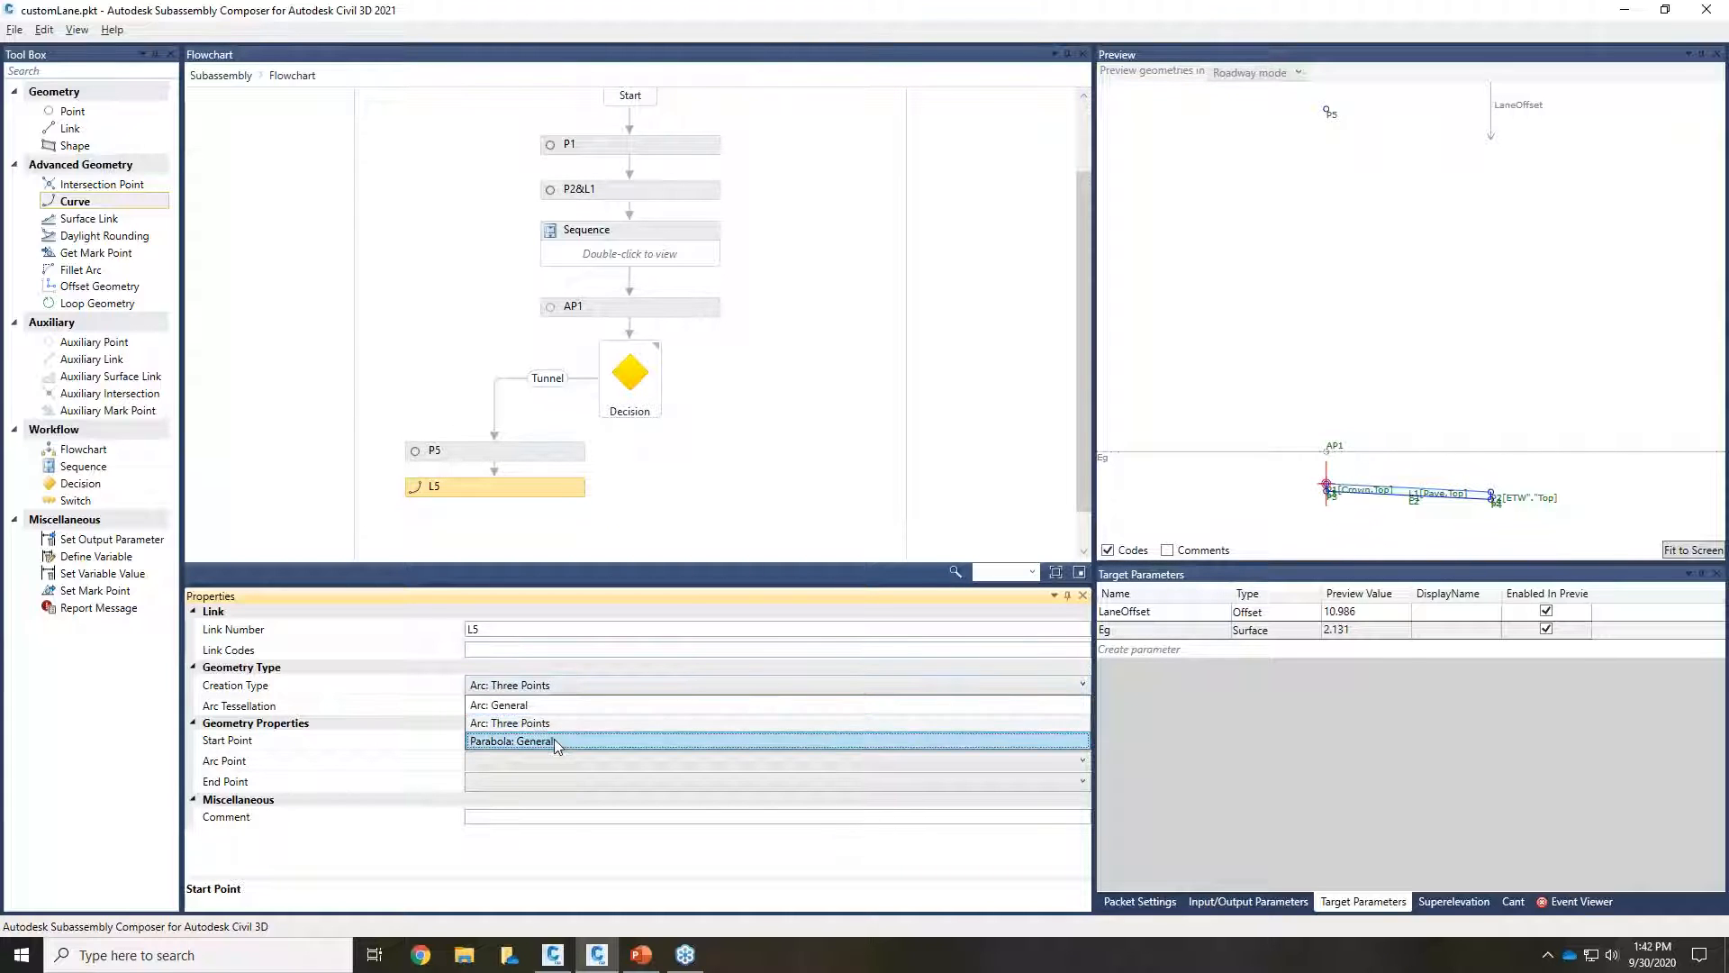
click(518, 740)
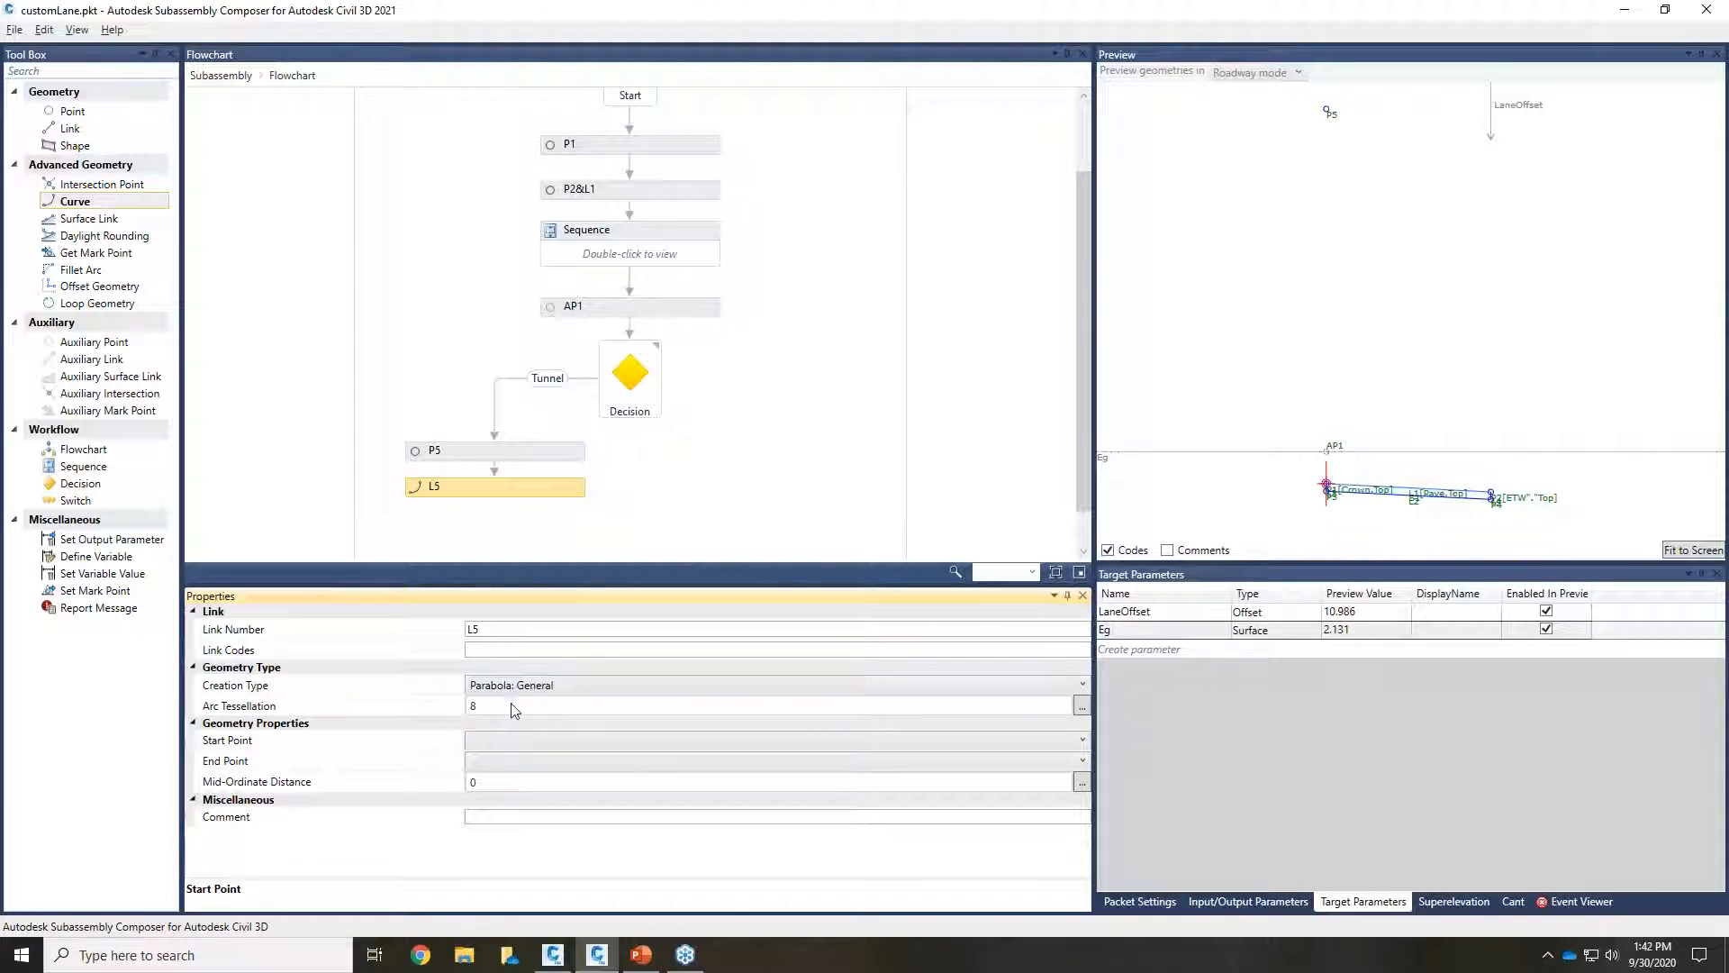
click(482, 710)
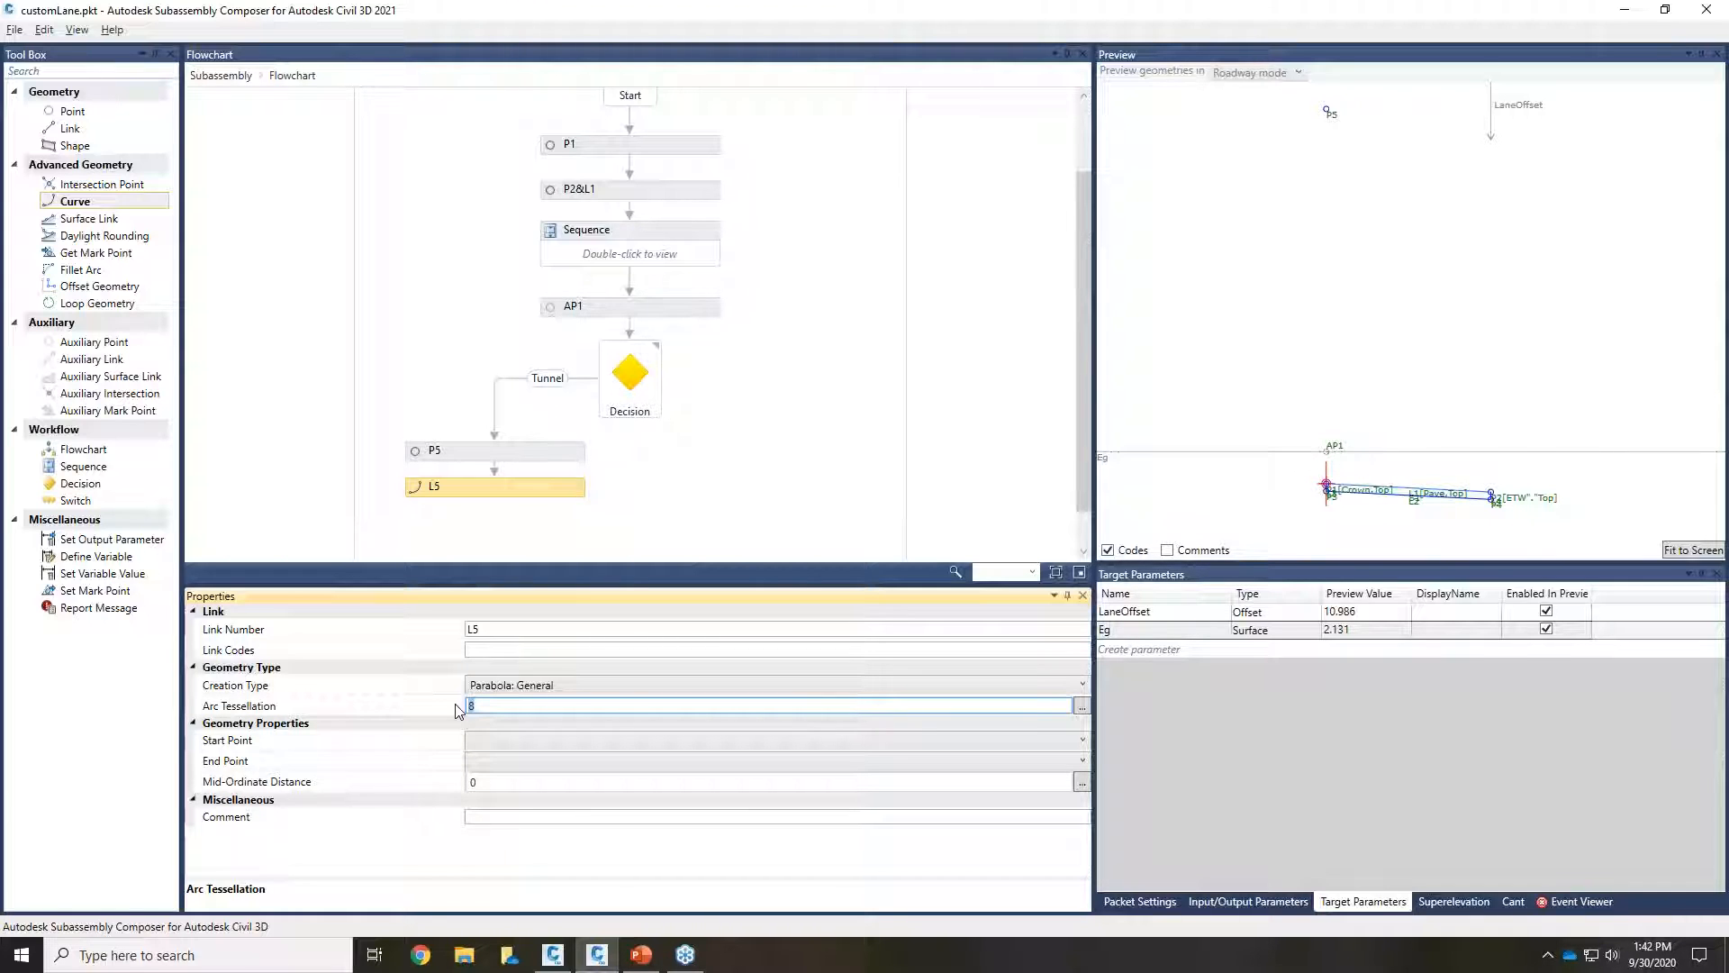
text(10)
Step: Set curve L5 to start at P2 and end at P5
click(501, 742)
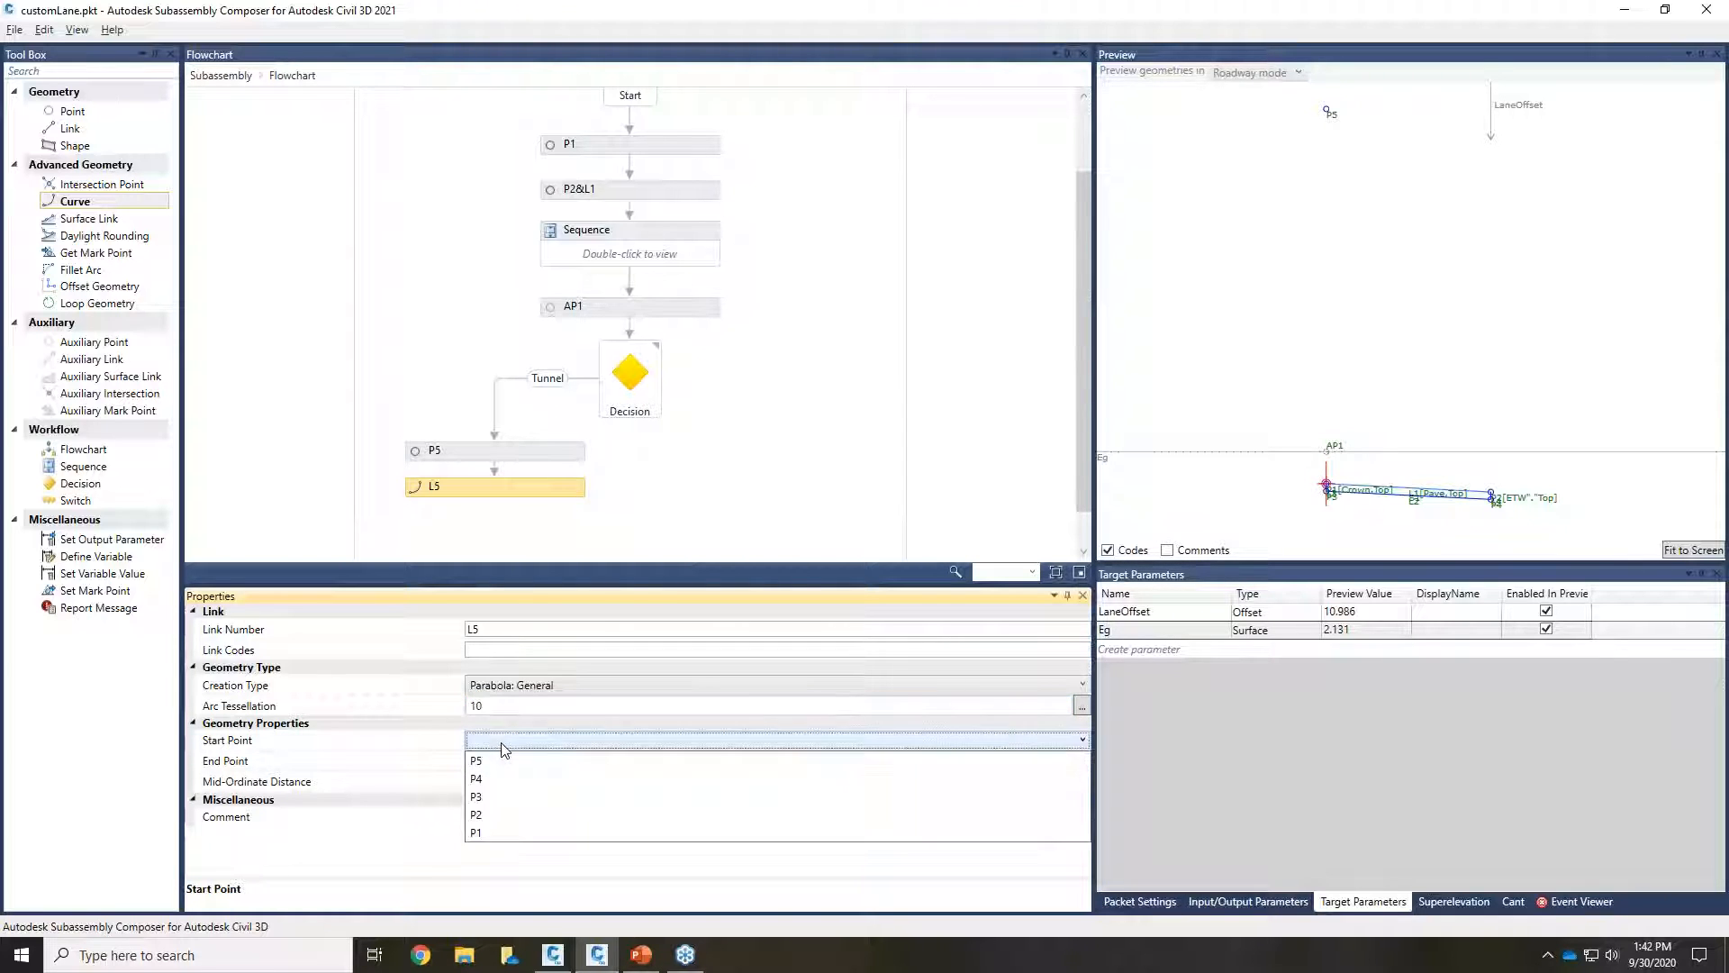
click(504, 815)
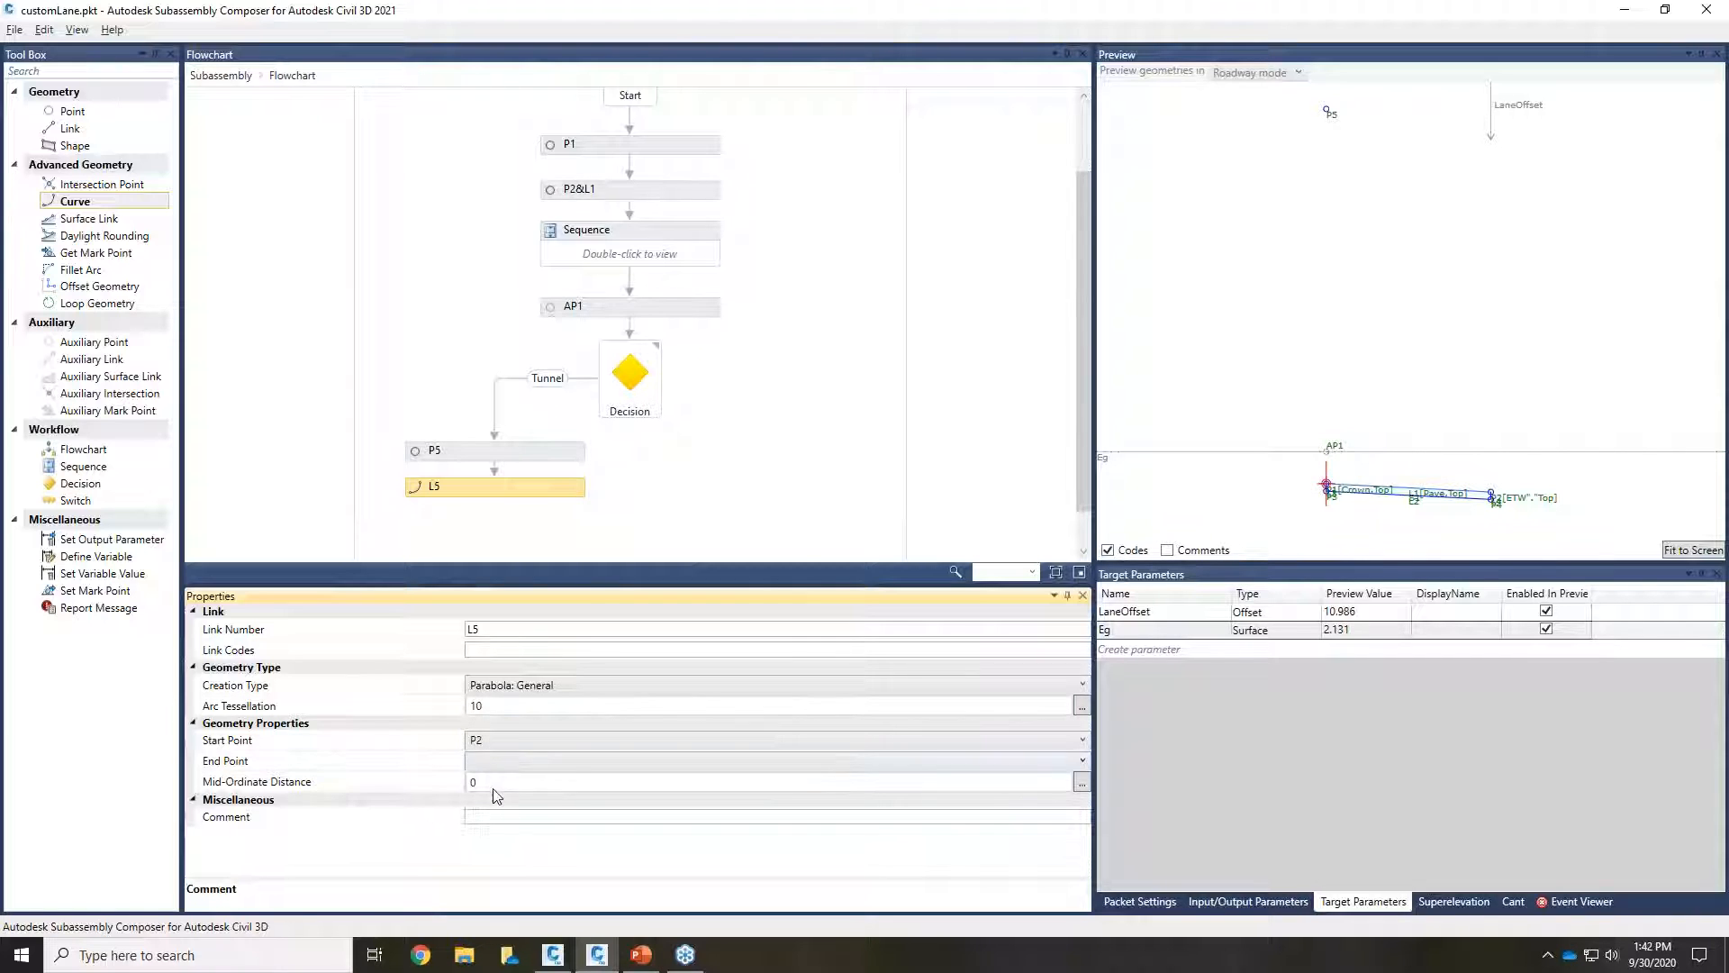
click(487, 762)
click(493, 783)
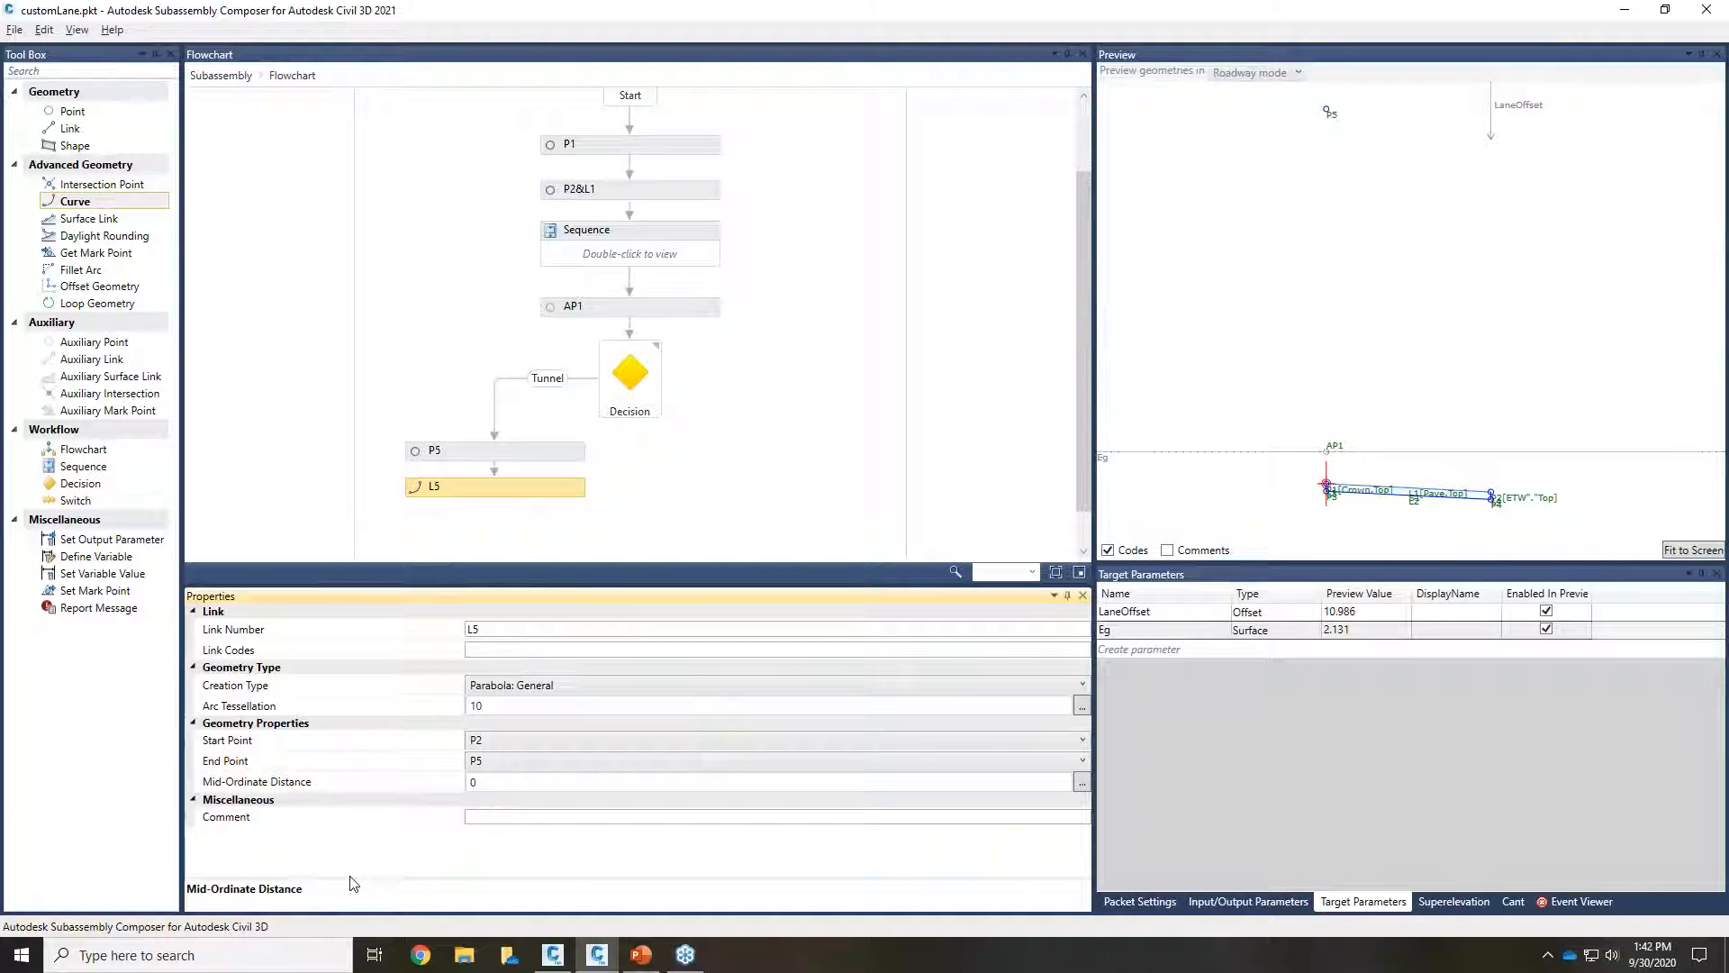
Step: Raise the Eg surface target's preview line to about 6.0 above the origin
click(508, 648)
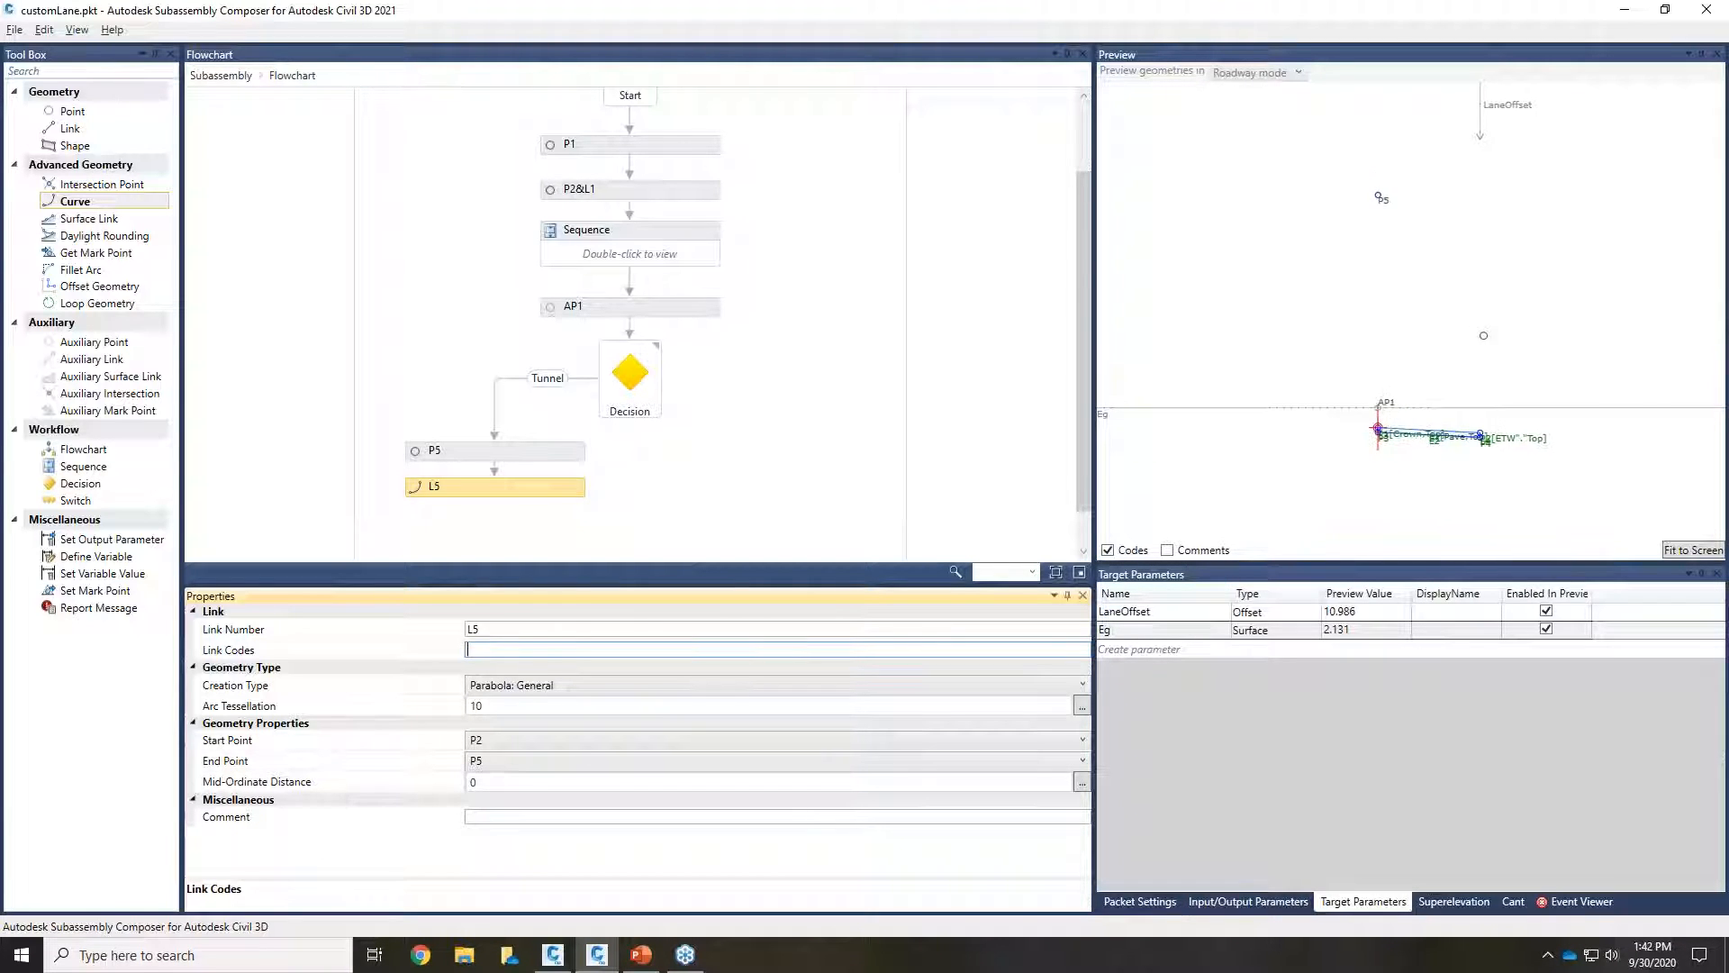
drag(1102, 416, 1106, 372)
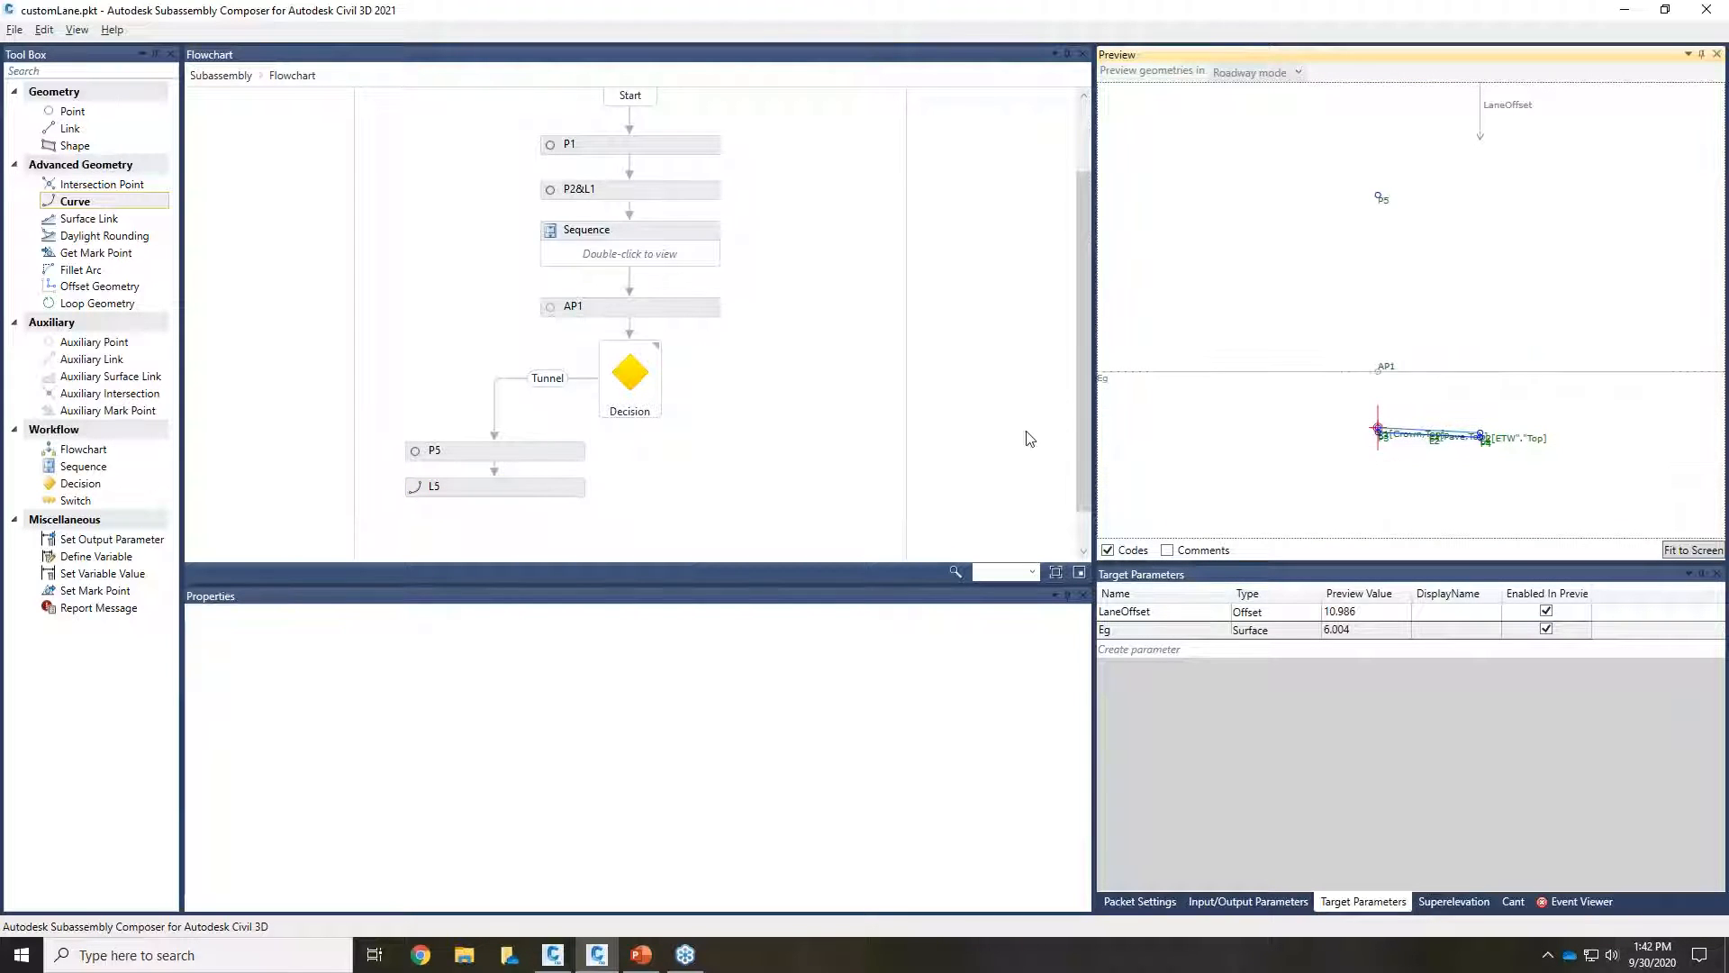
Step: Set the mid-ordinate distance of curve L5 to 0.1
click(516, 489)
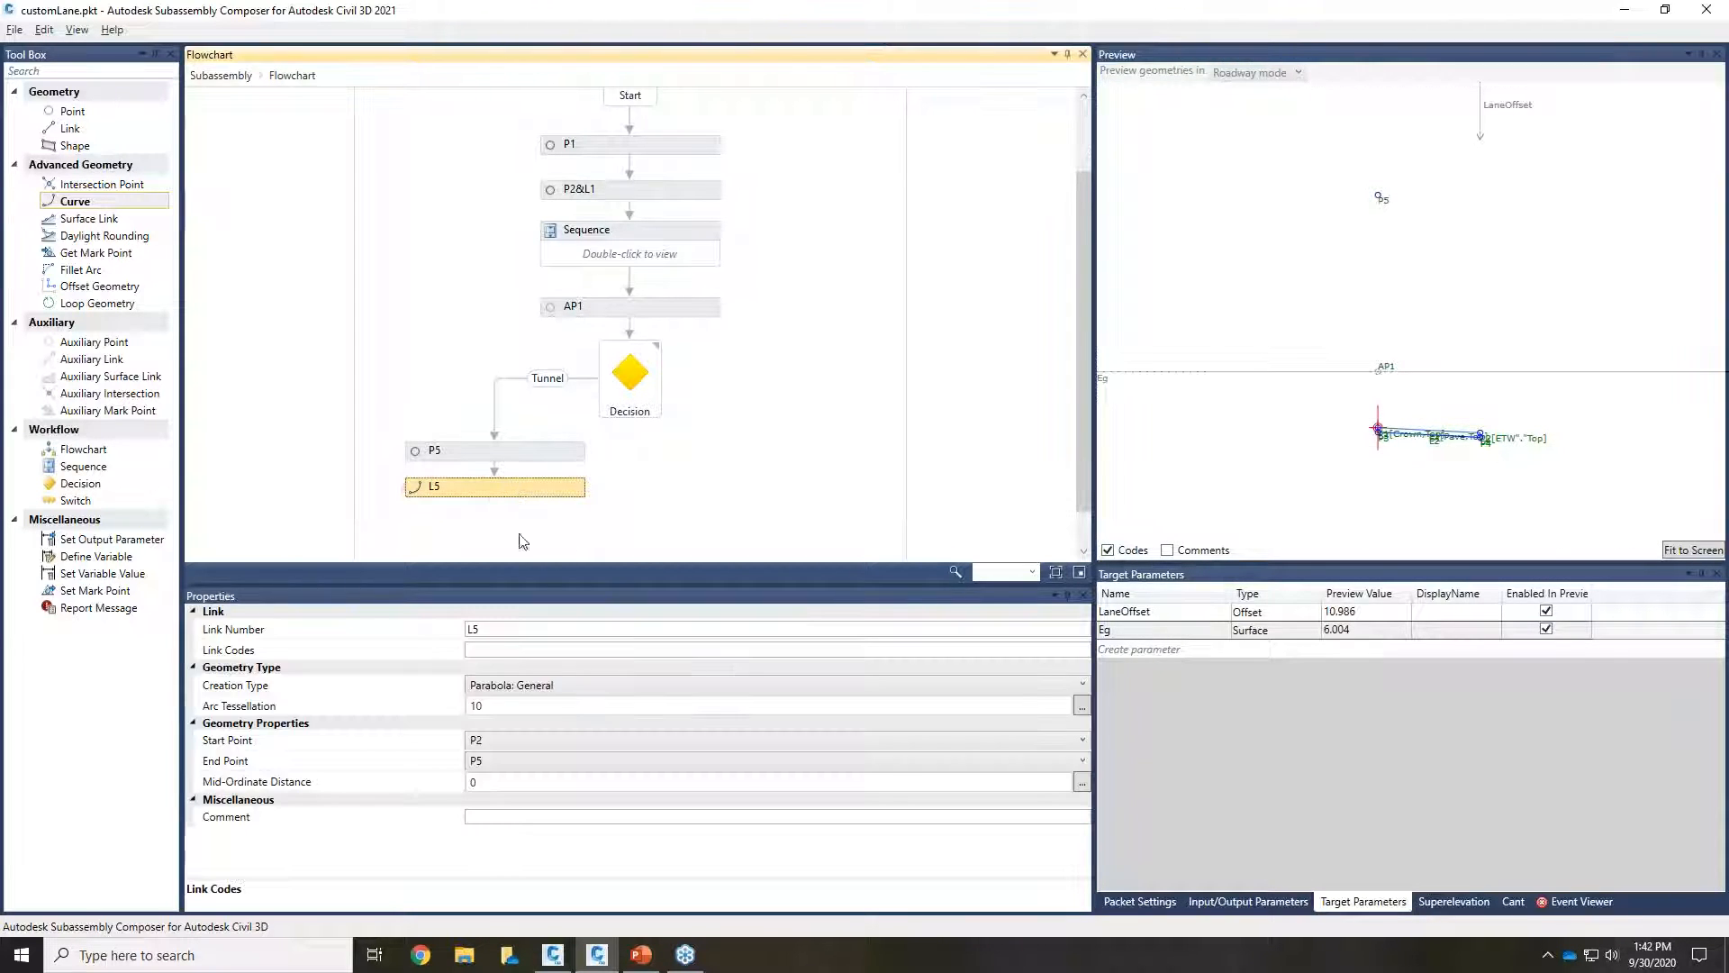
click(487, 783)
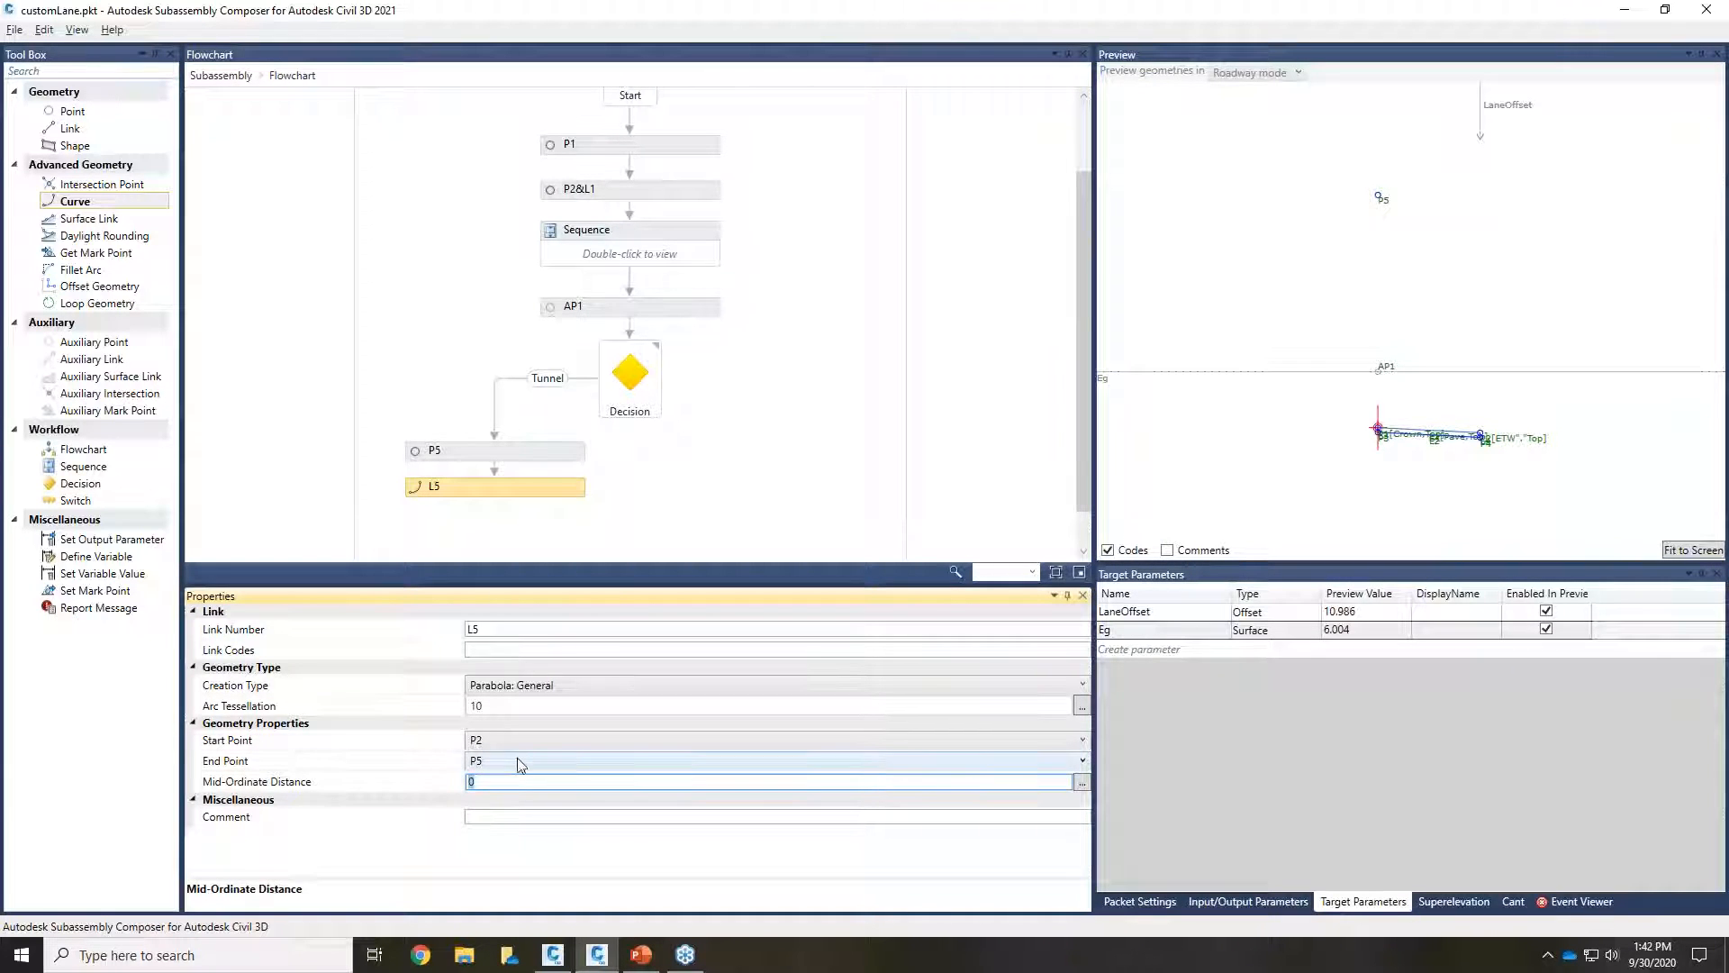
text(0.1)
key(Return)
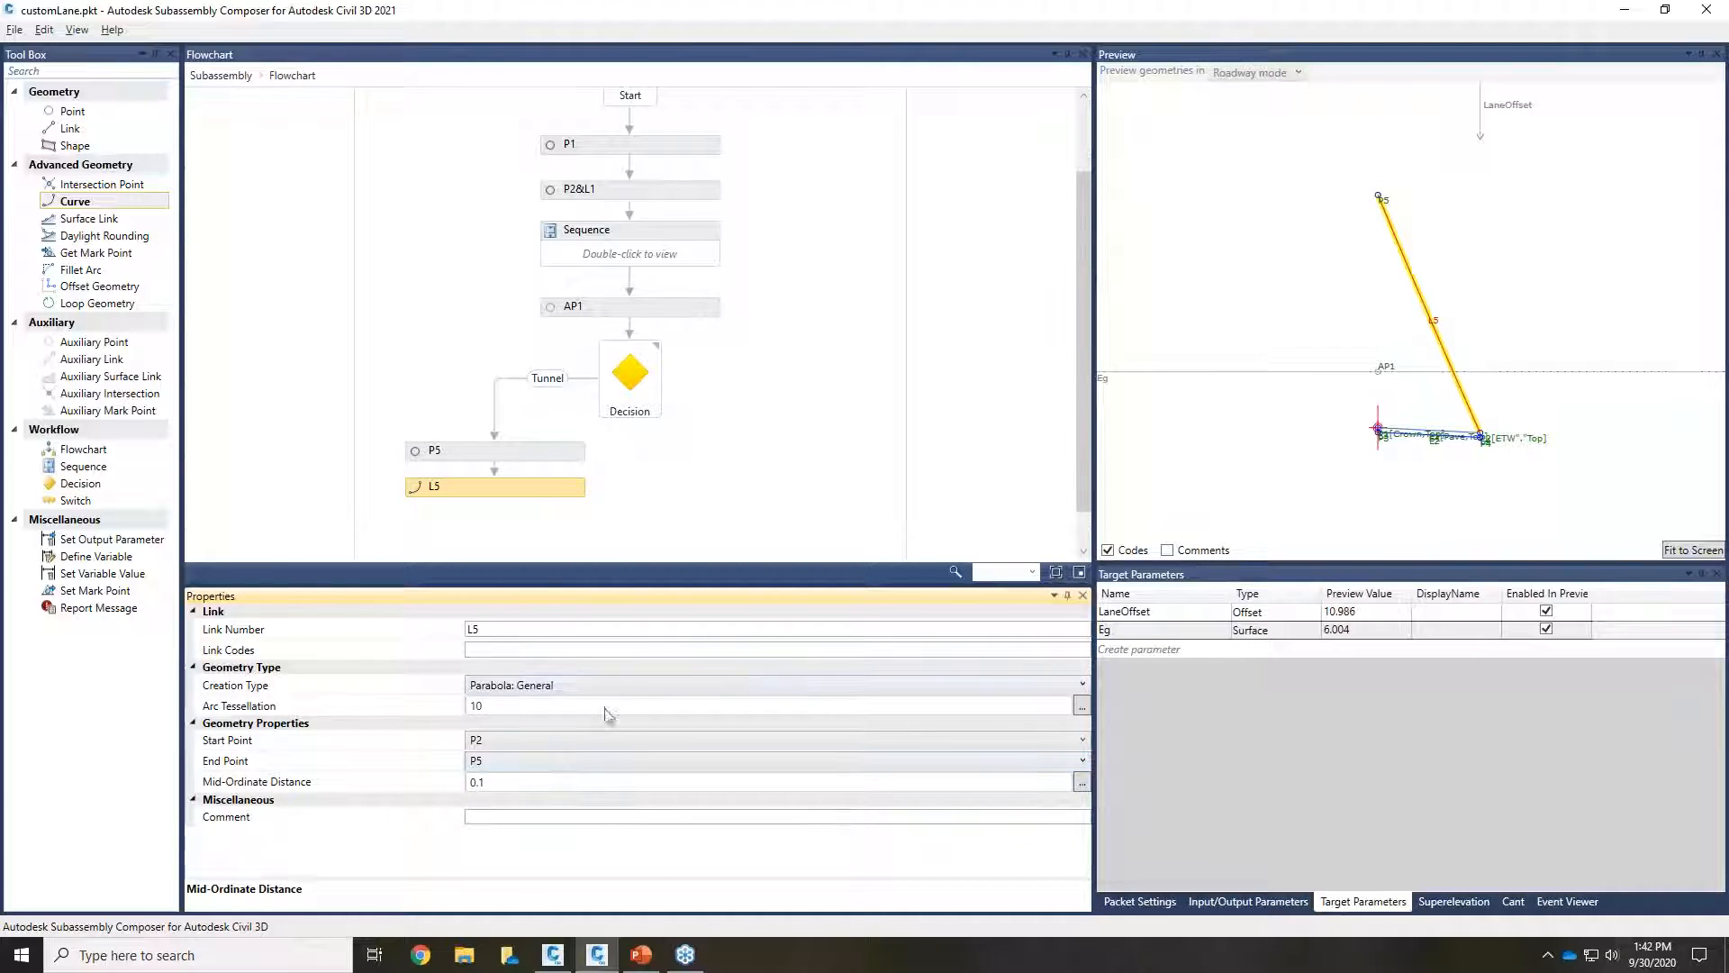
Step: Reverse curve L5 by setting its start point to P5 and its end point to P2
click(511, 686)
click(501, 741)
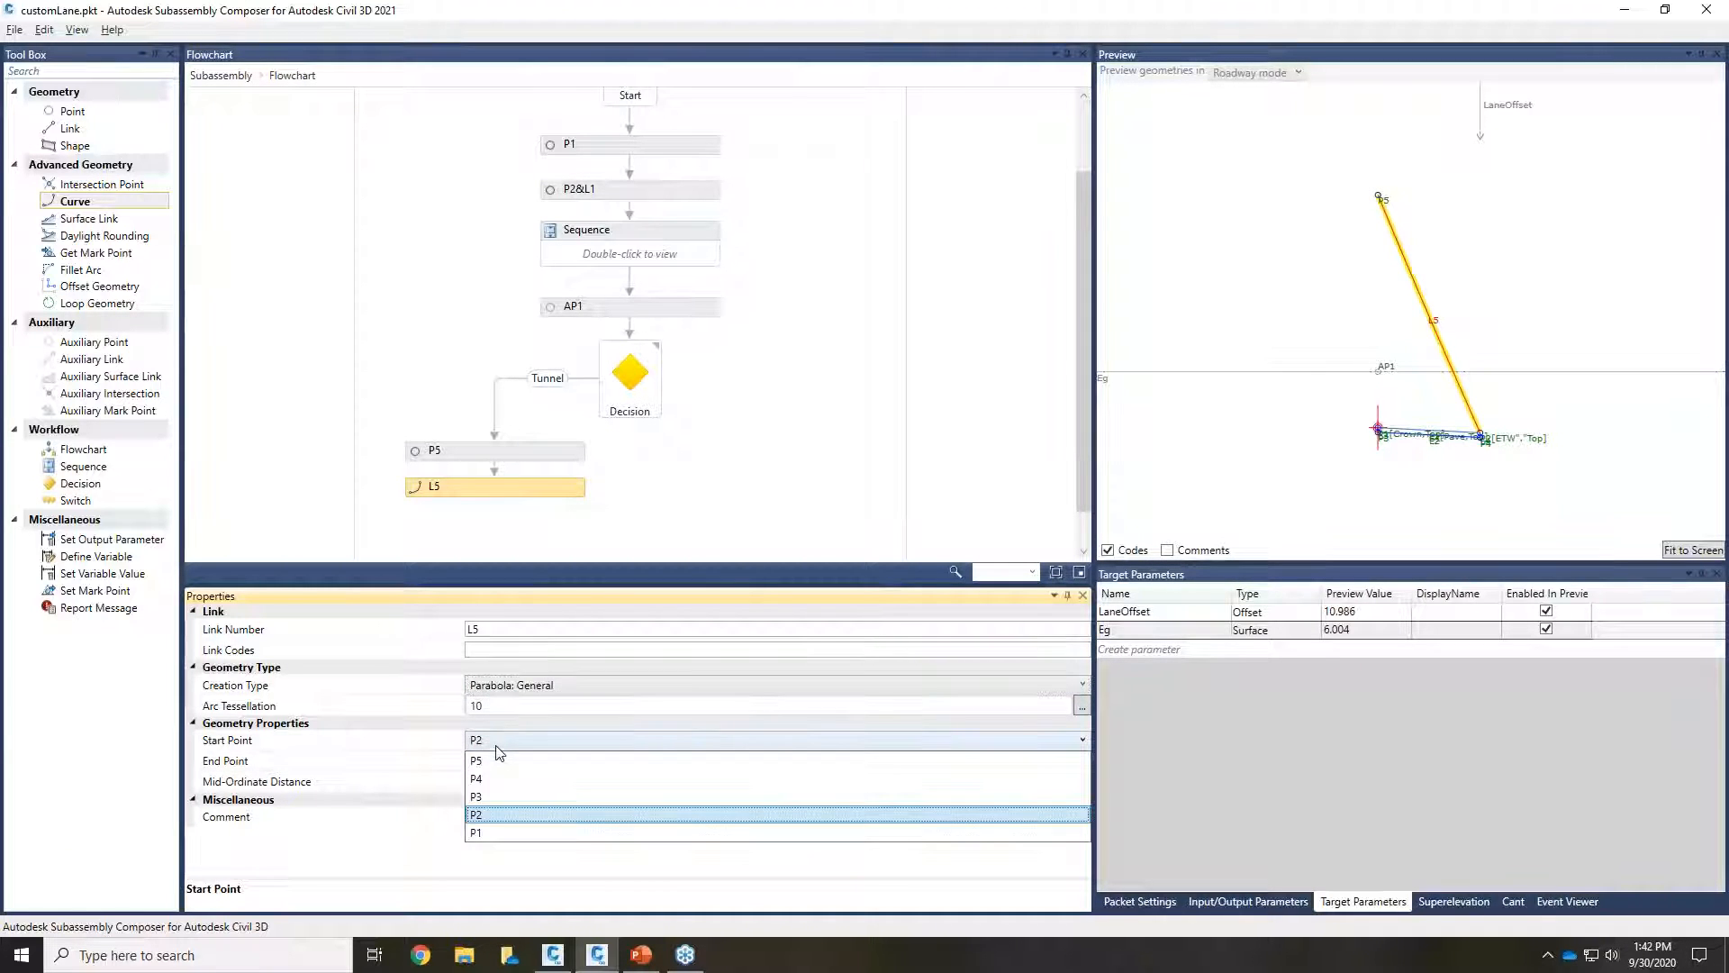
click(493, 794)
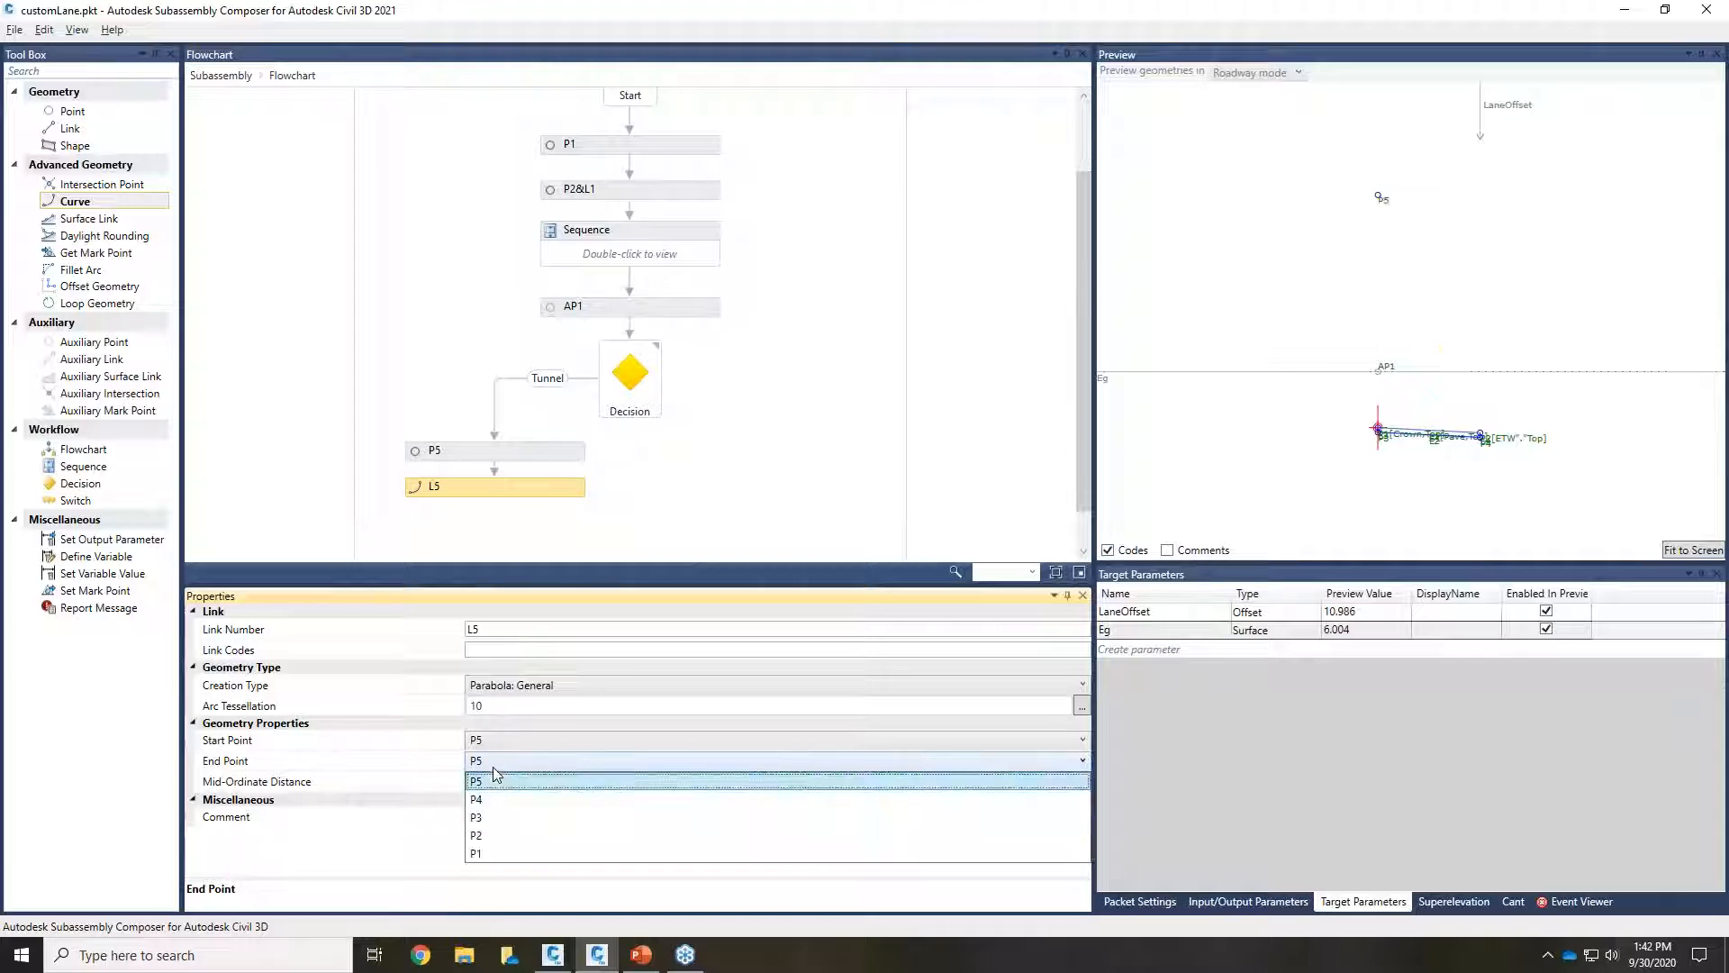
click(491, 833)
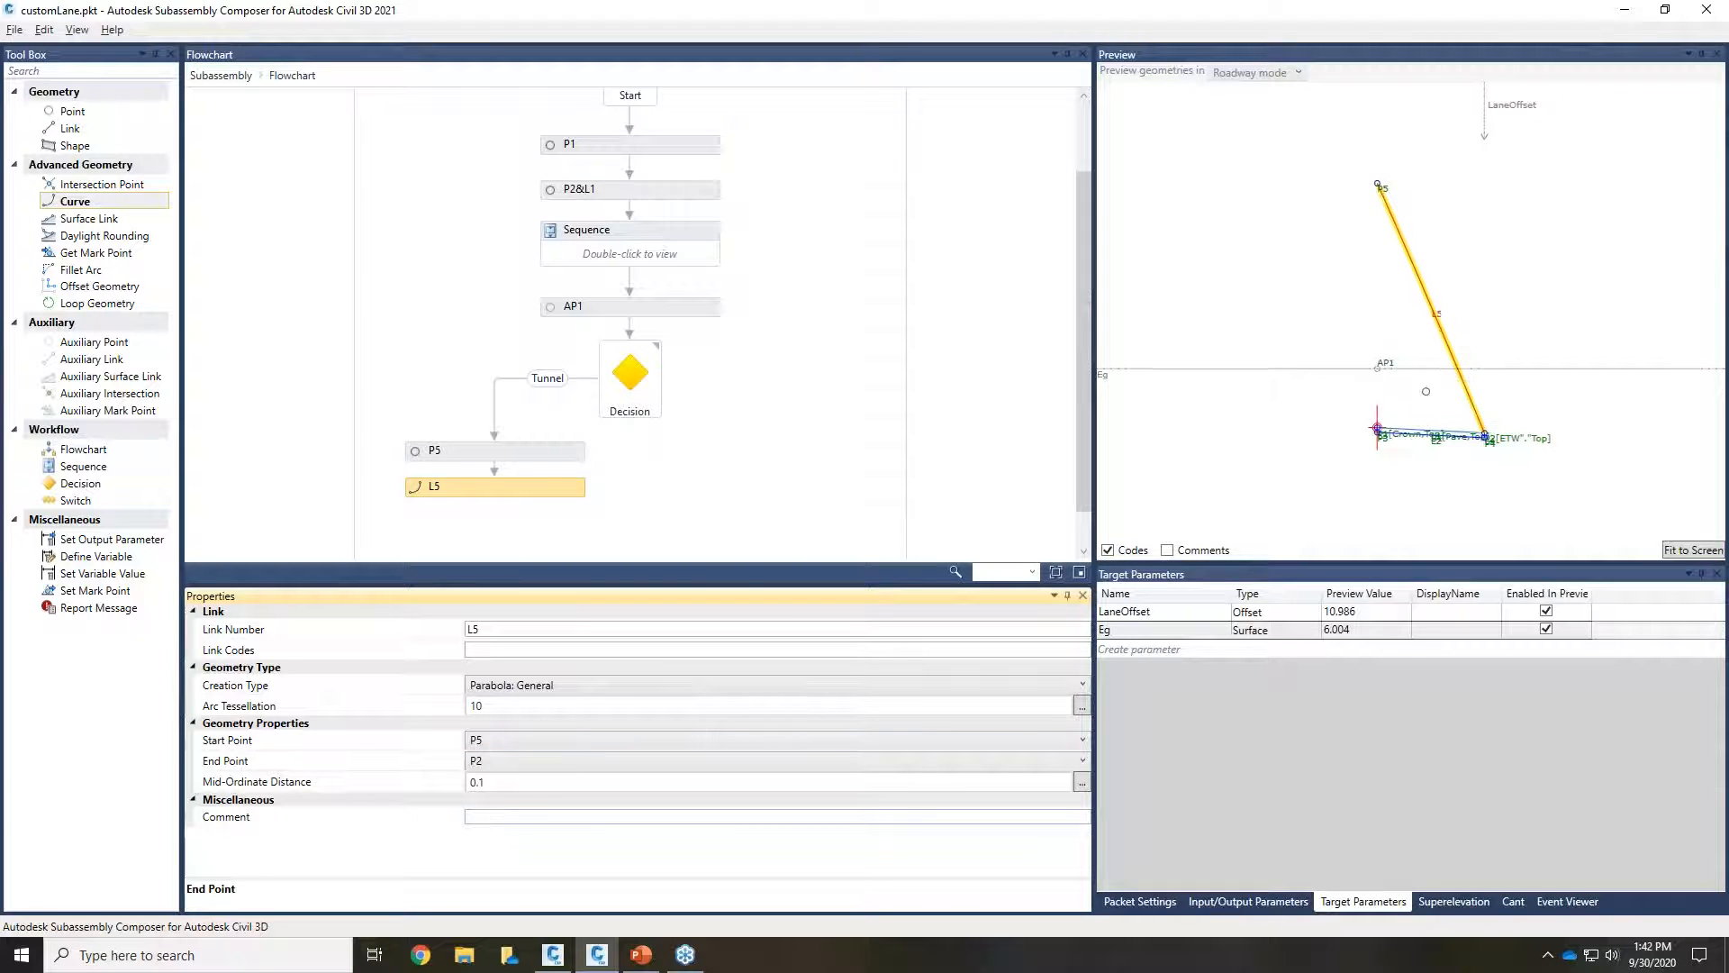
Step: Increase the mid-ordinate distance of curve L5 to 5, trying 1 and 2 first
click(502, 781)
text(1)
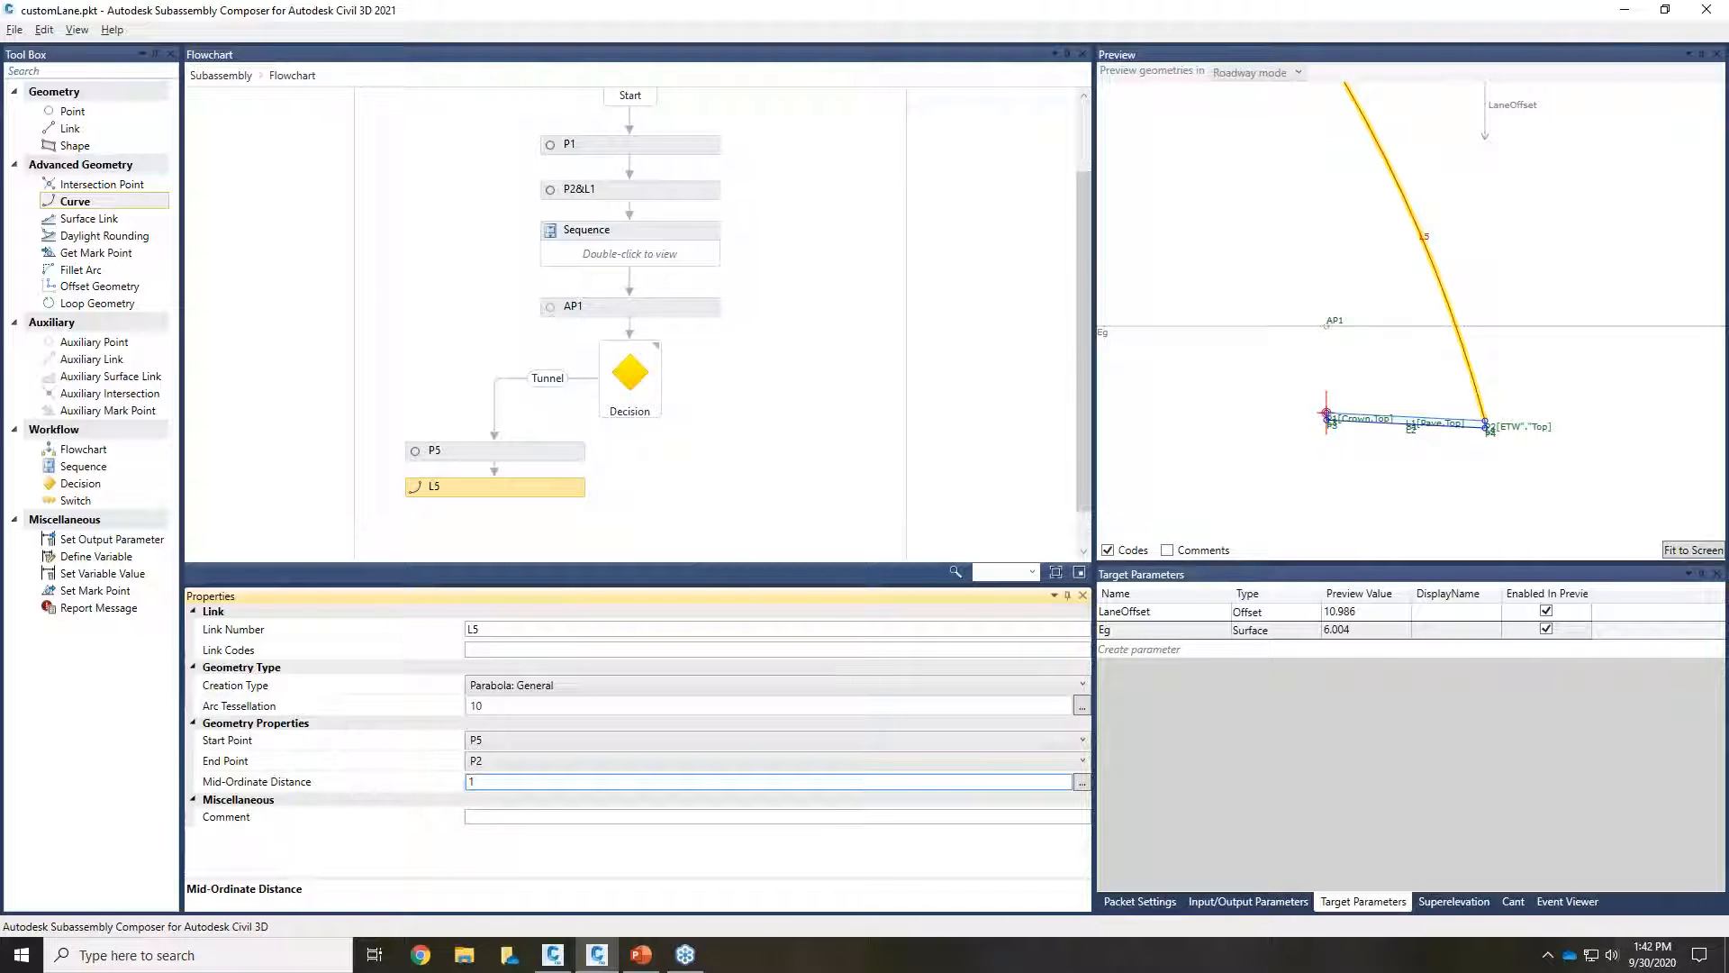
key(Return)
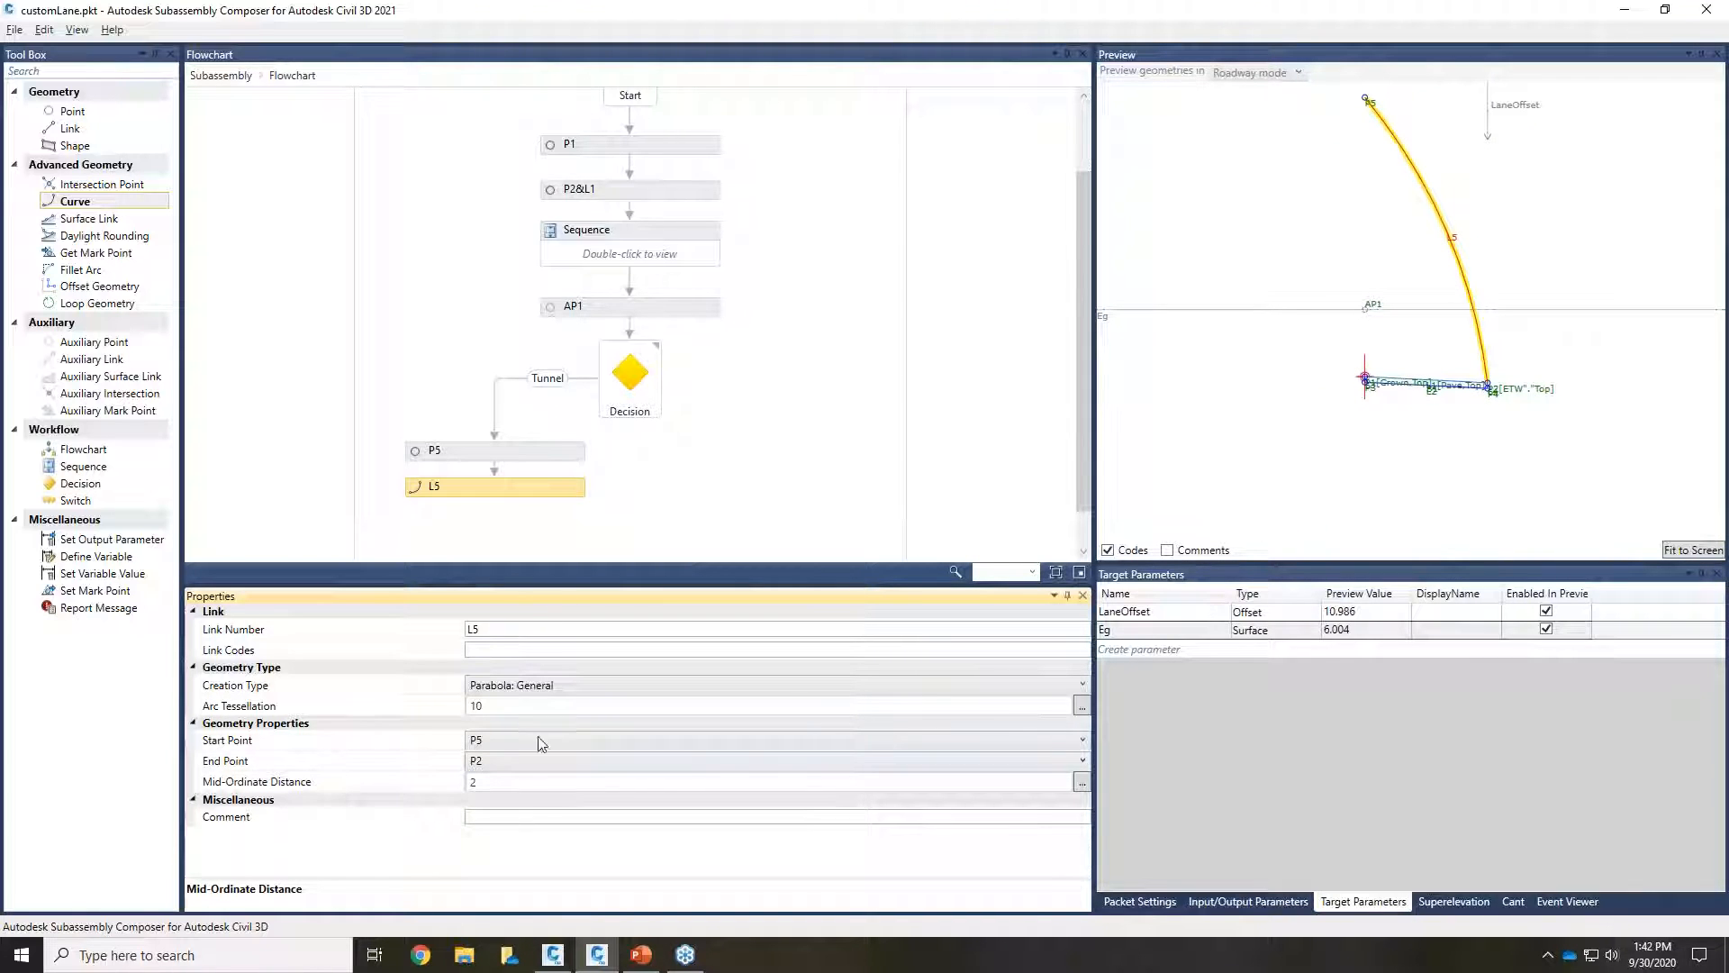
click(507, 783)
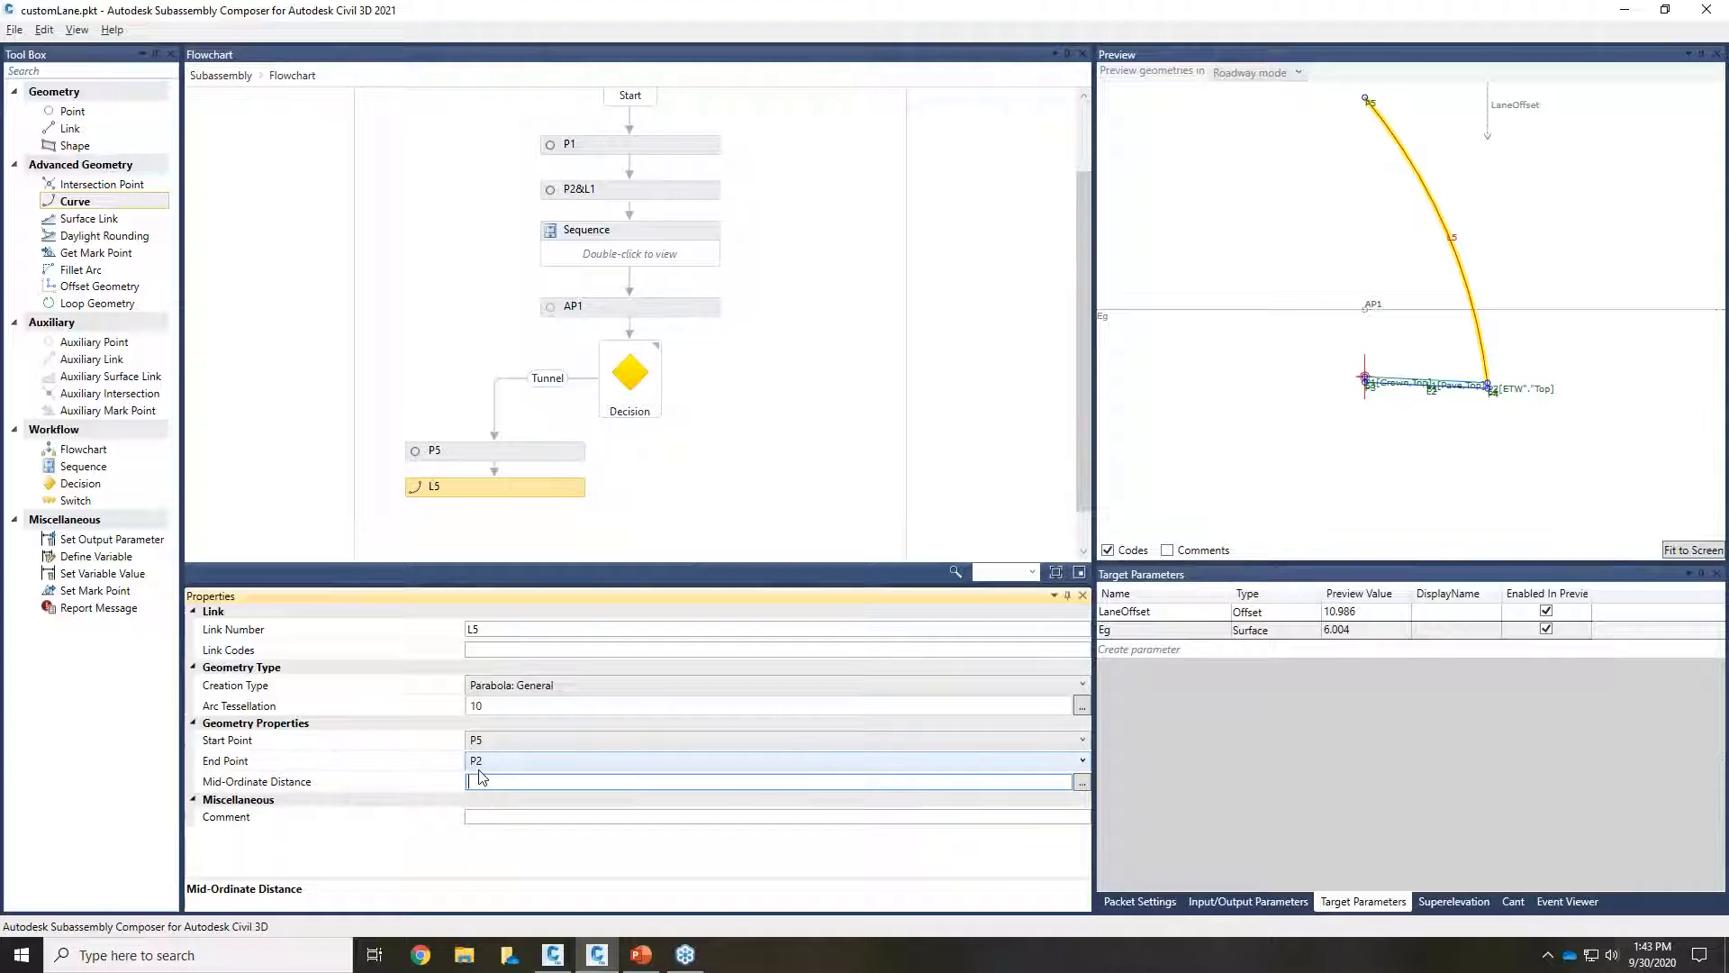
text(5)
click(529, 707)
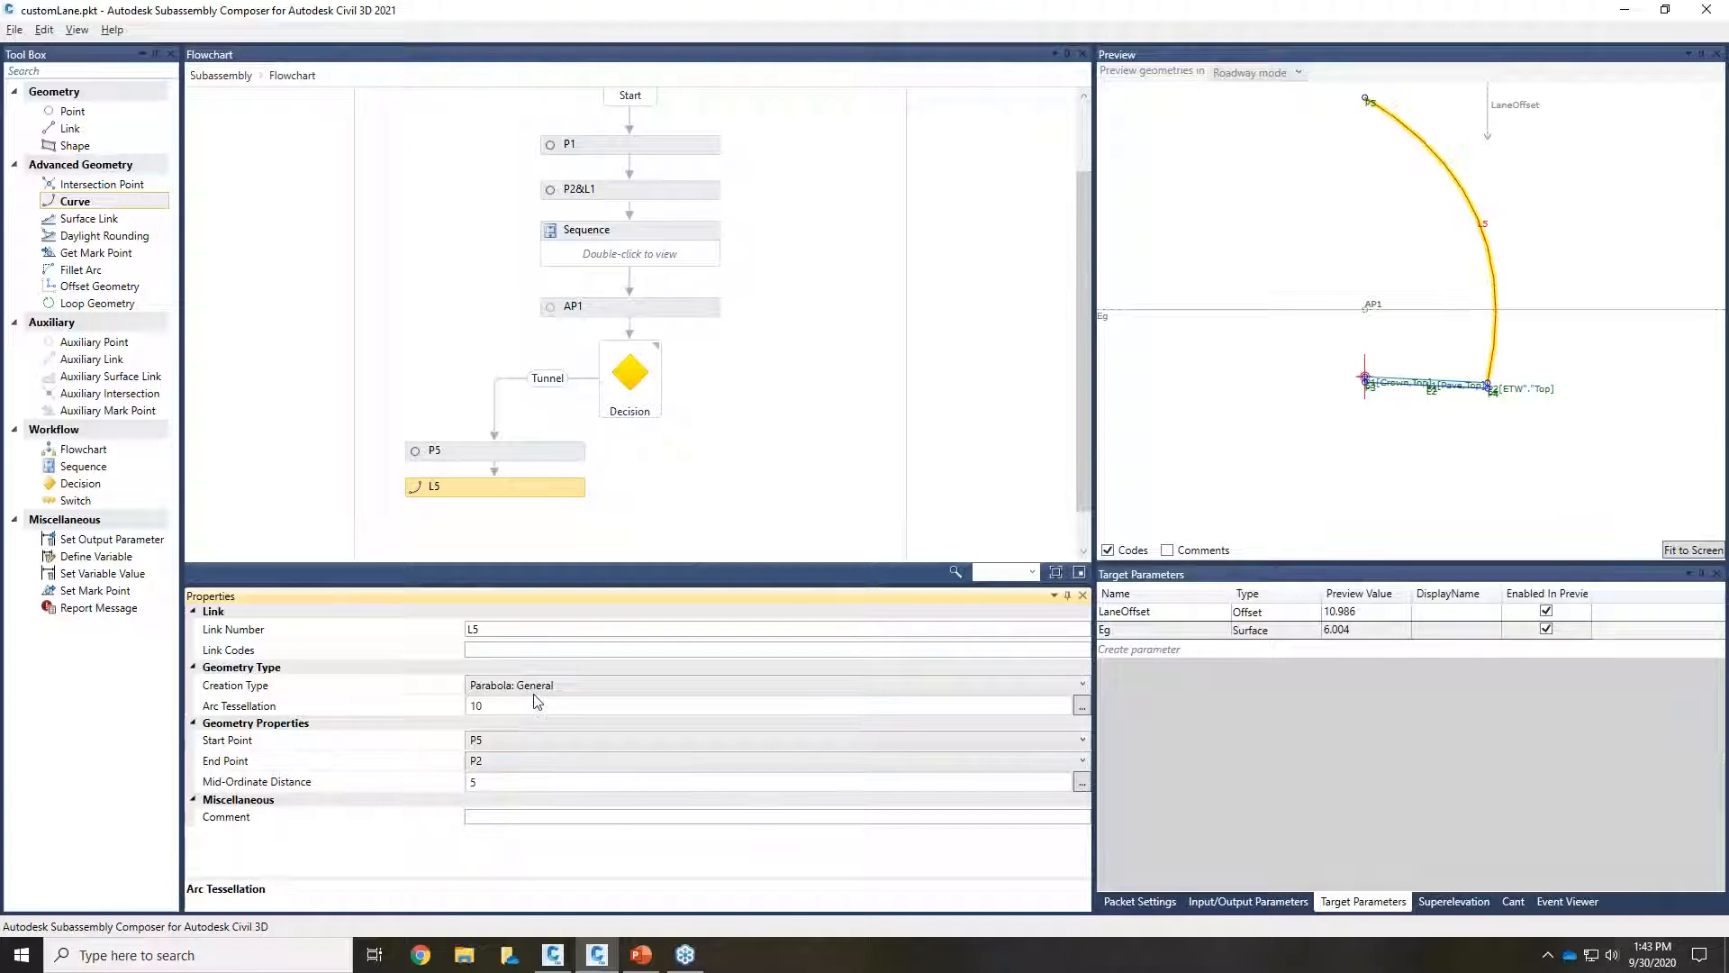
click(1451, 252)
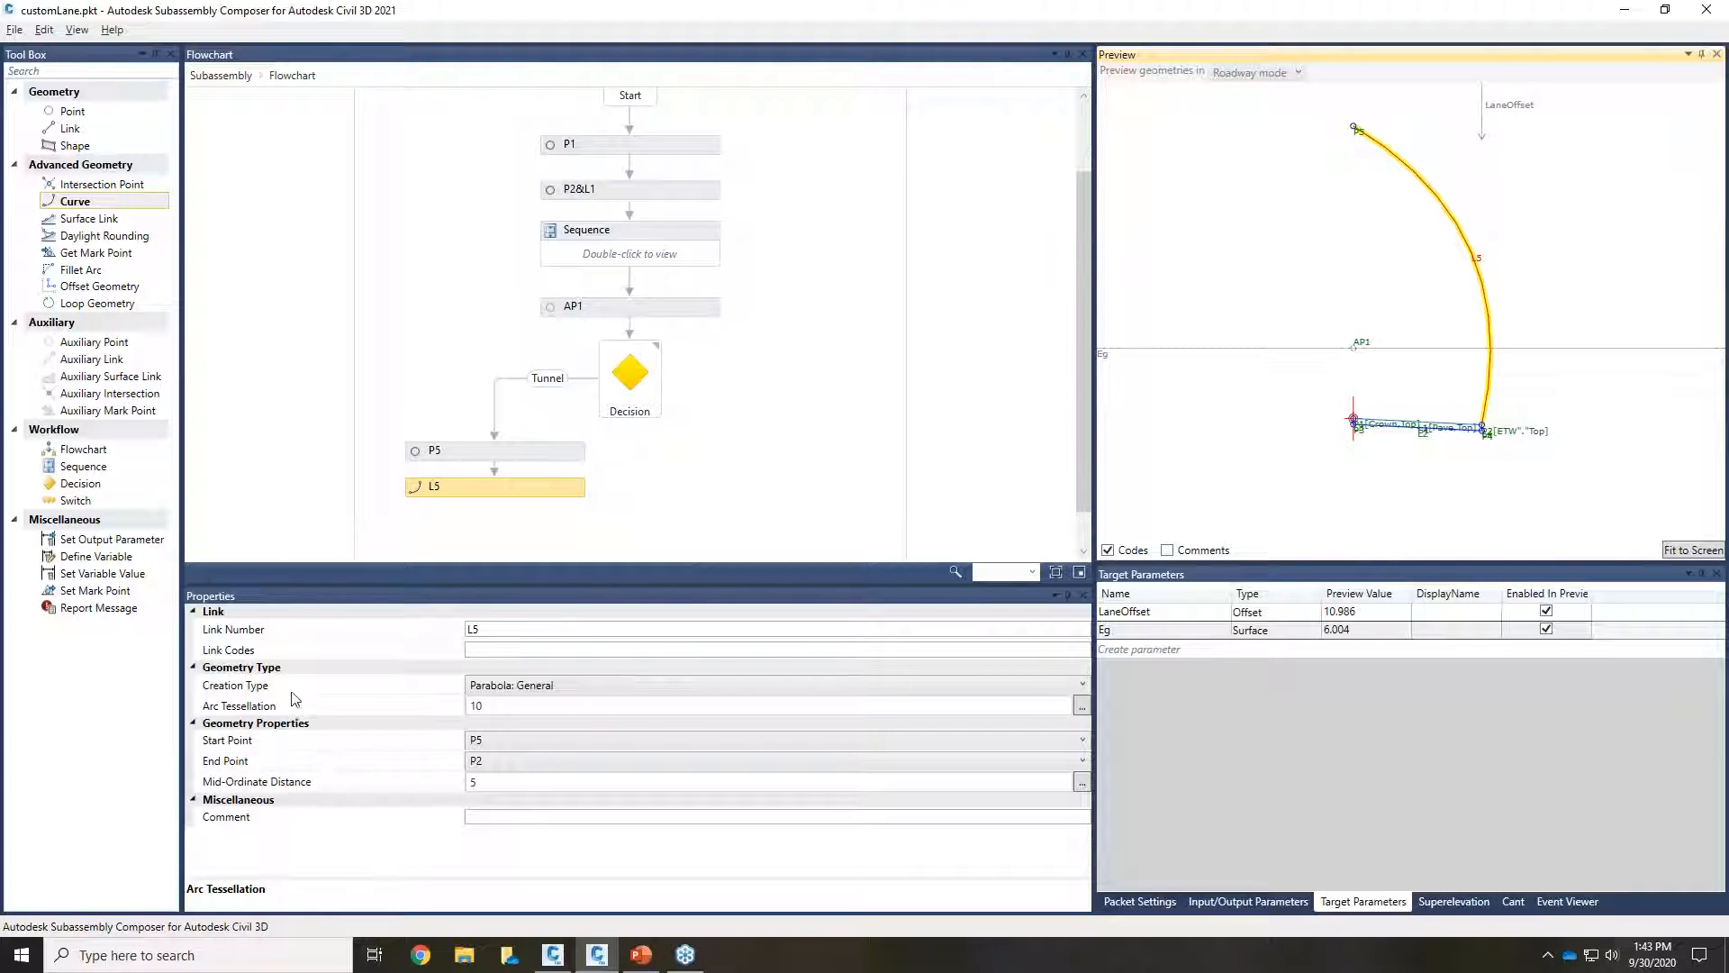
click(489, 711)
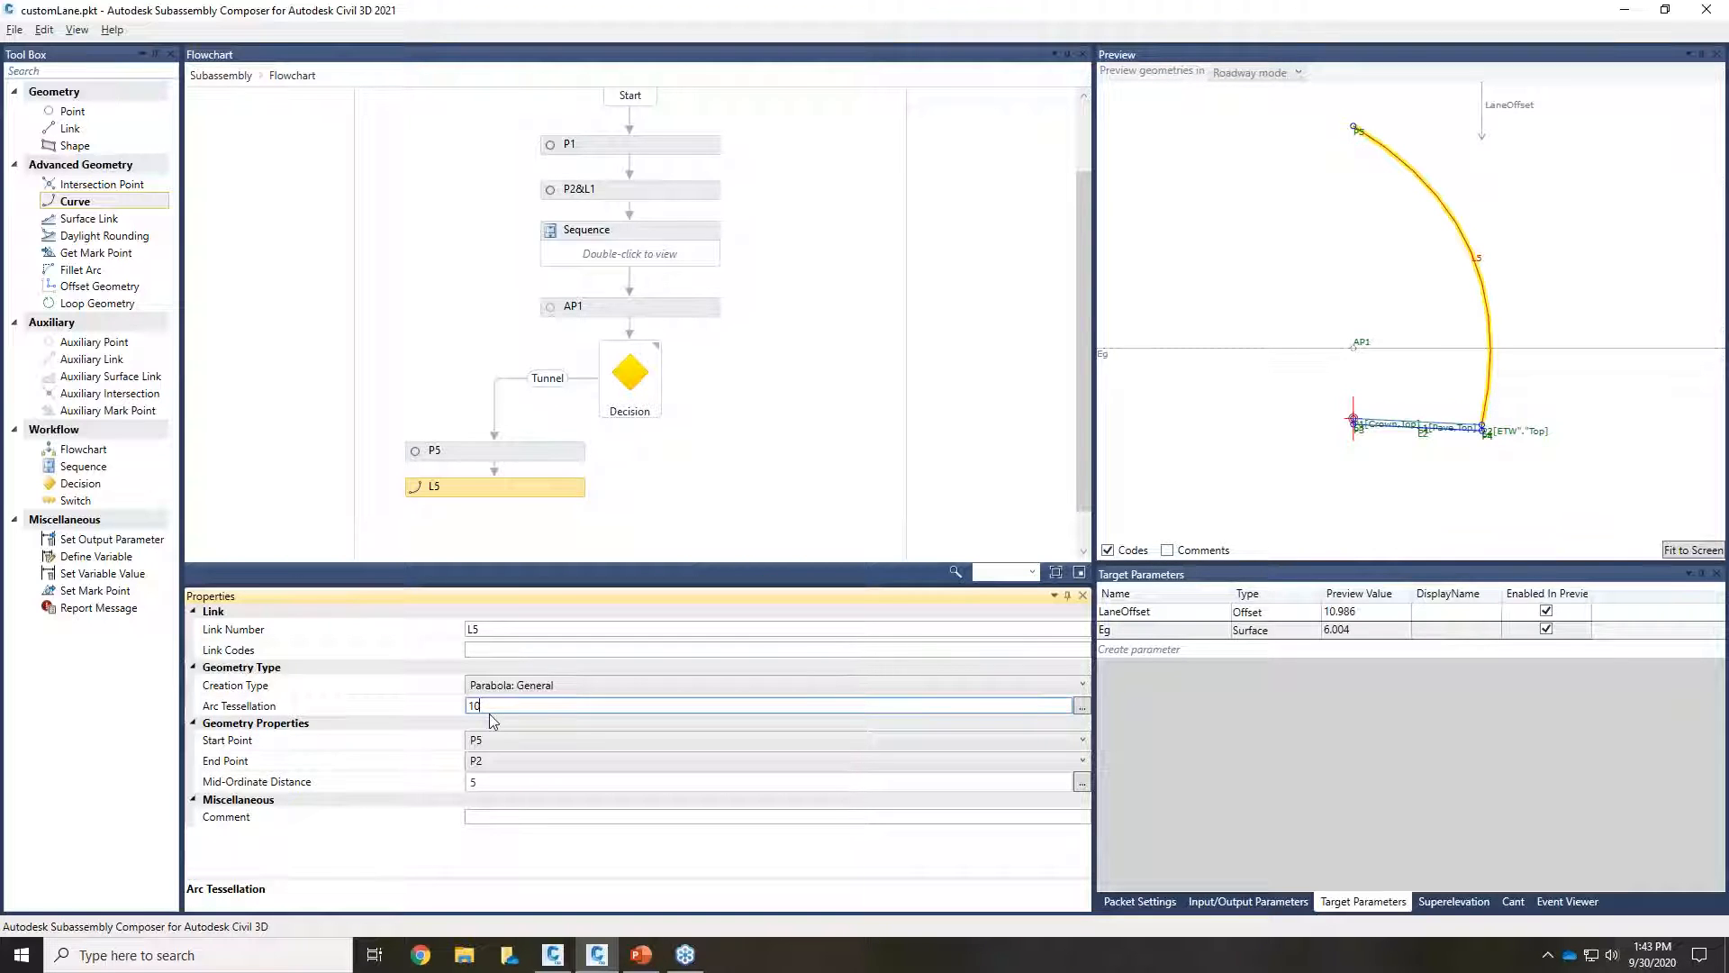
Step: Lower the Eg surface target's preview line below the lane, to about -12.6
scroll(1365, 183, down, 2)
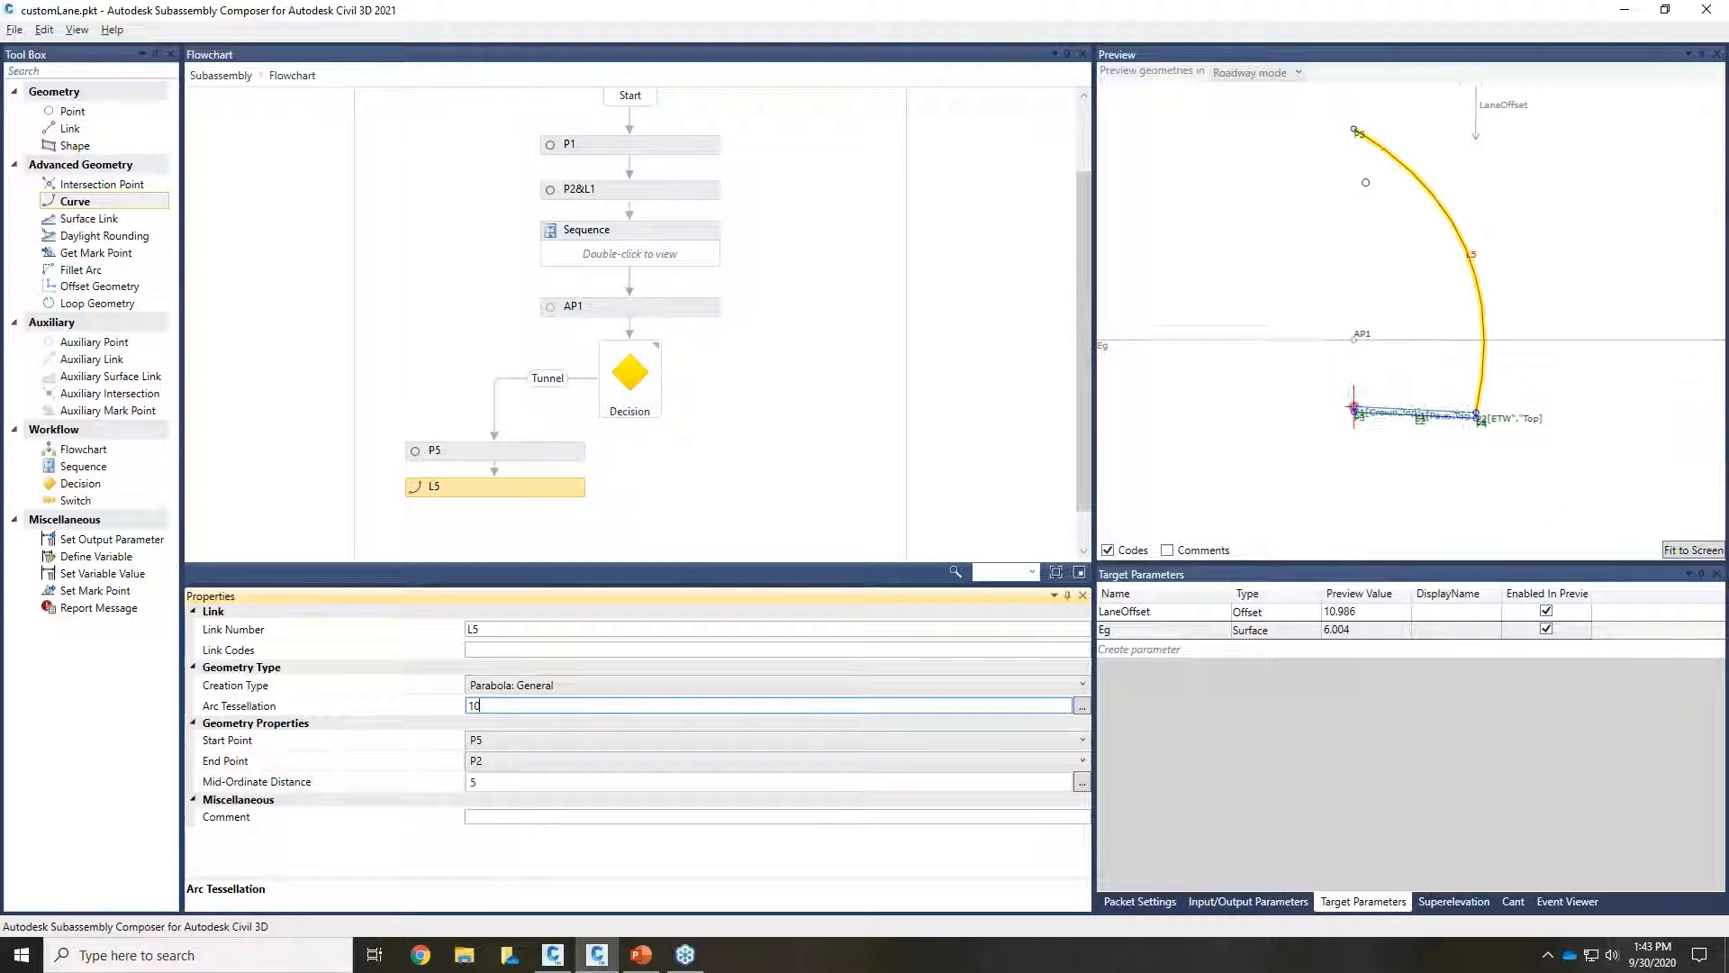
scroll(1278, 382, down, 2)
click(1316, 383)
middle_drag(1316, 382, 1419, 316)
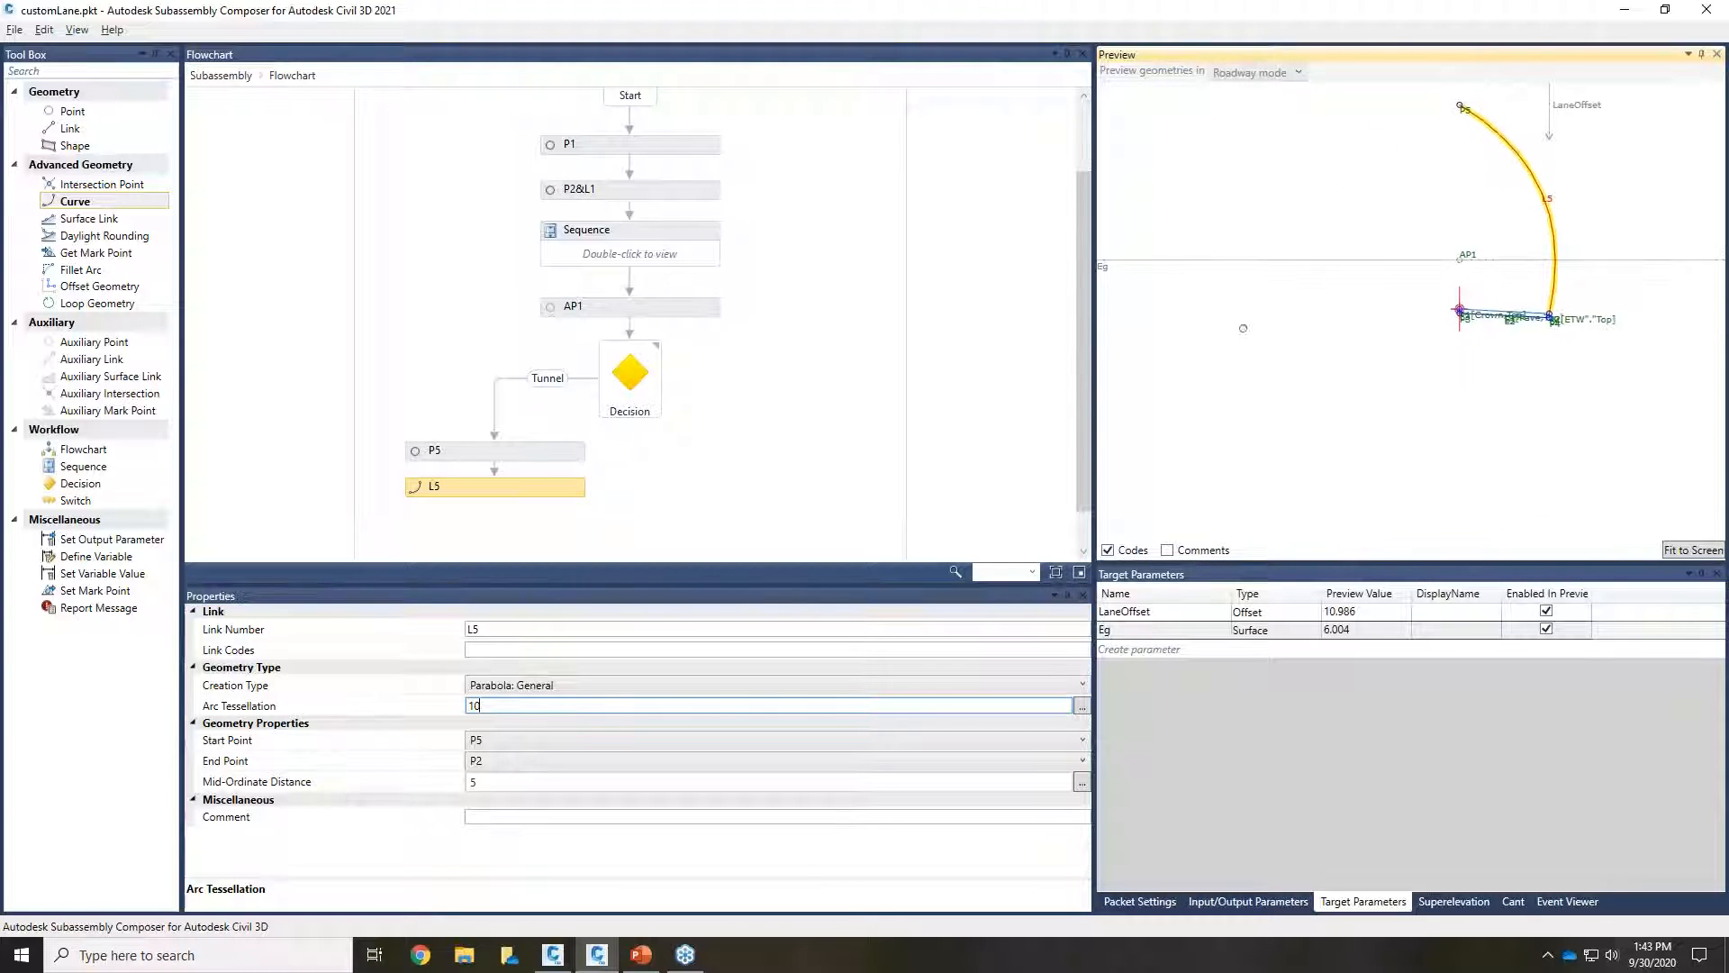
drag(1125, 272, 1142, 420)
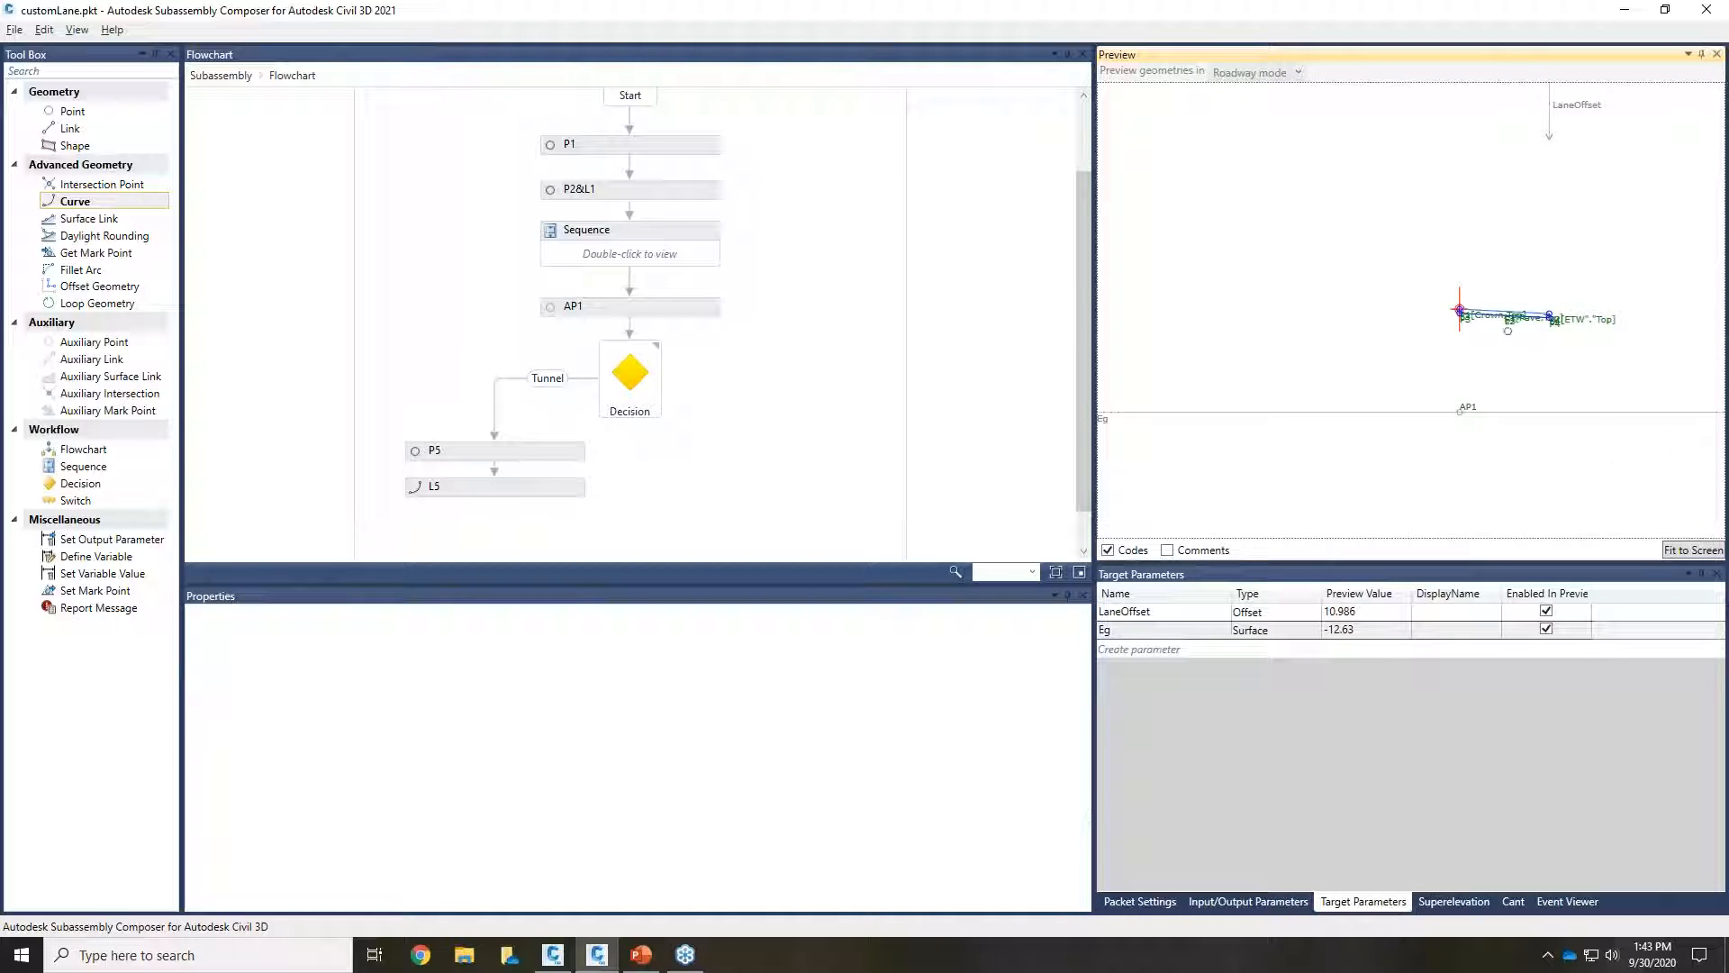
scroll(1507, 331, up, 3)
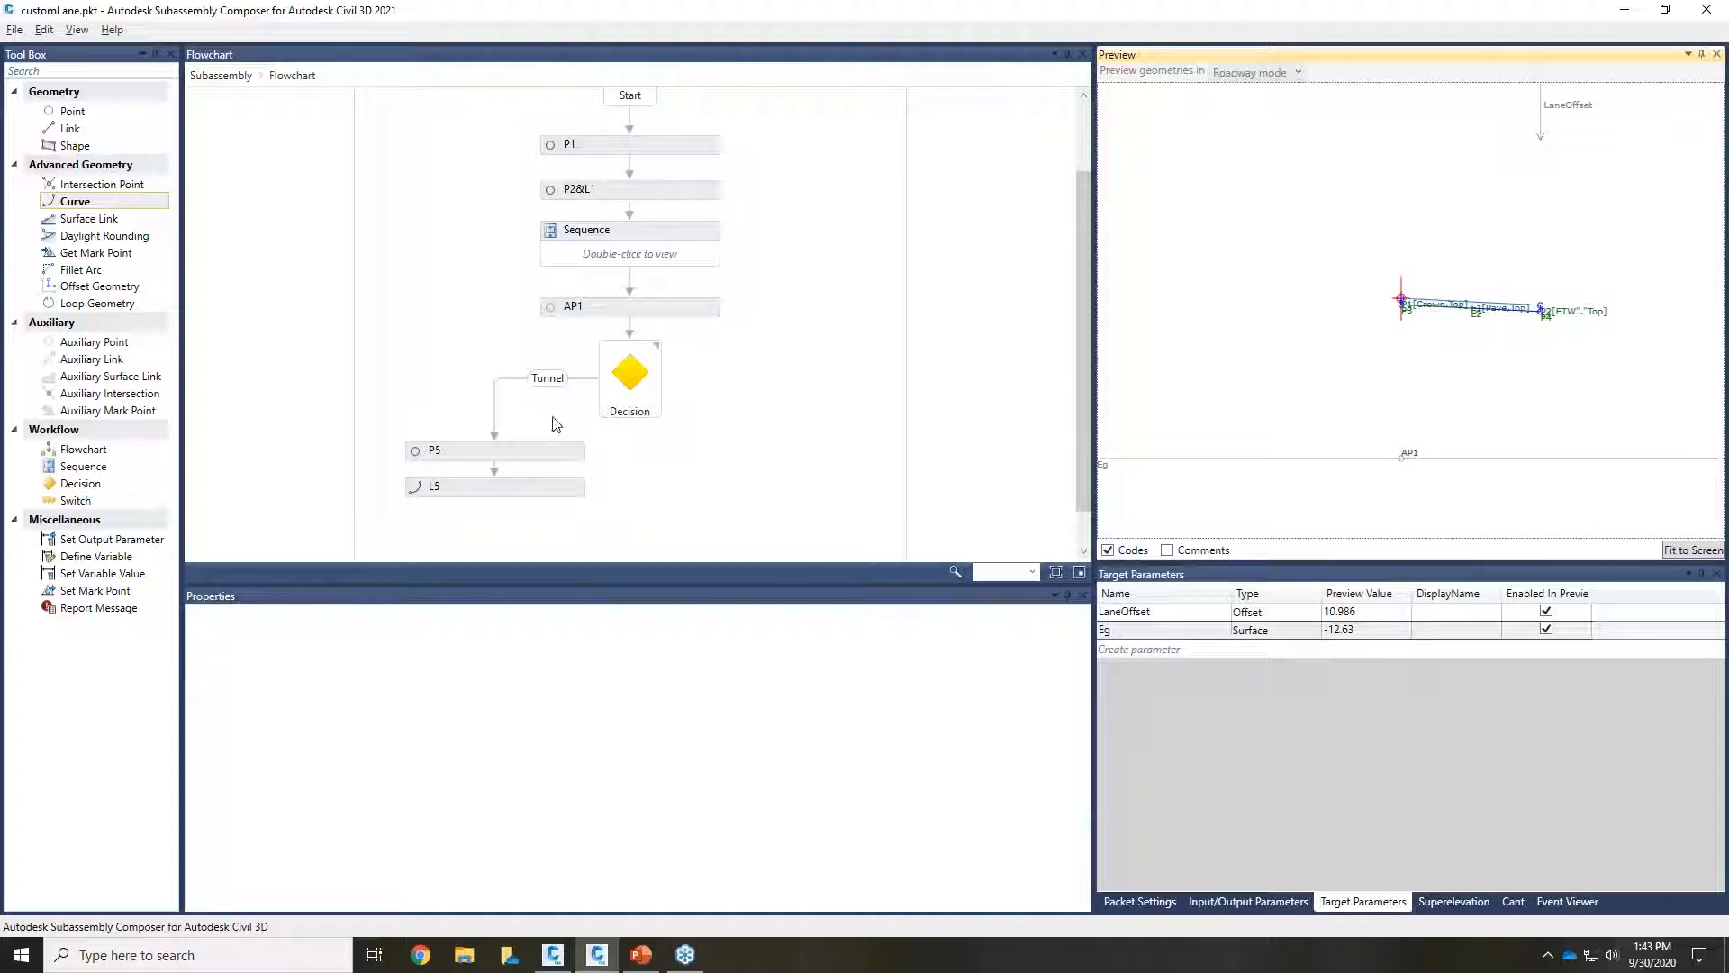
Step: Add a point beside the Decision, remove its connector from L5, and connect the No Tunnel branch to it
drag(67, 112, 738, 420)
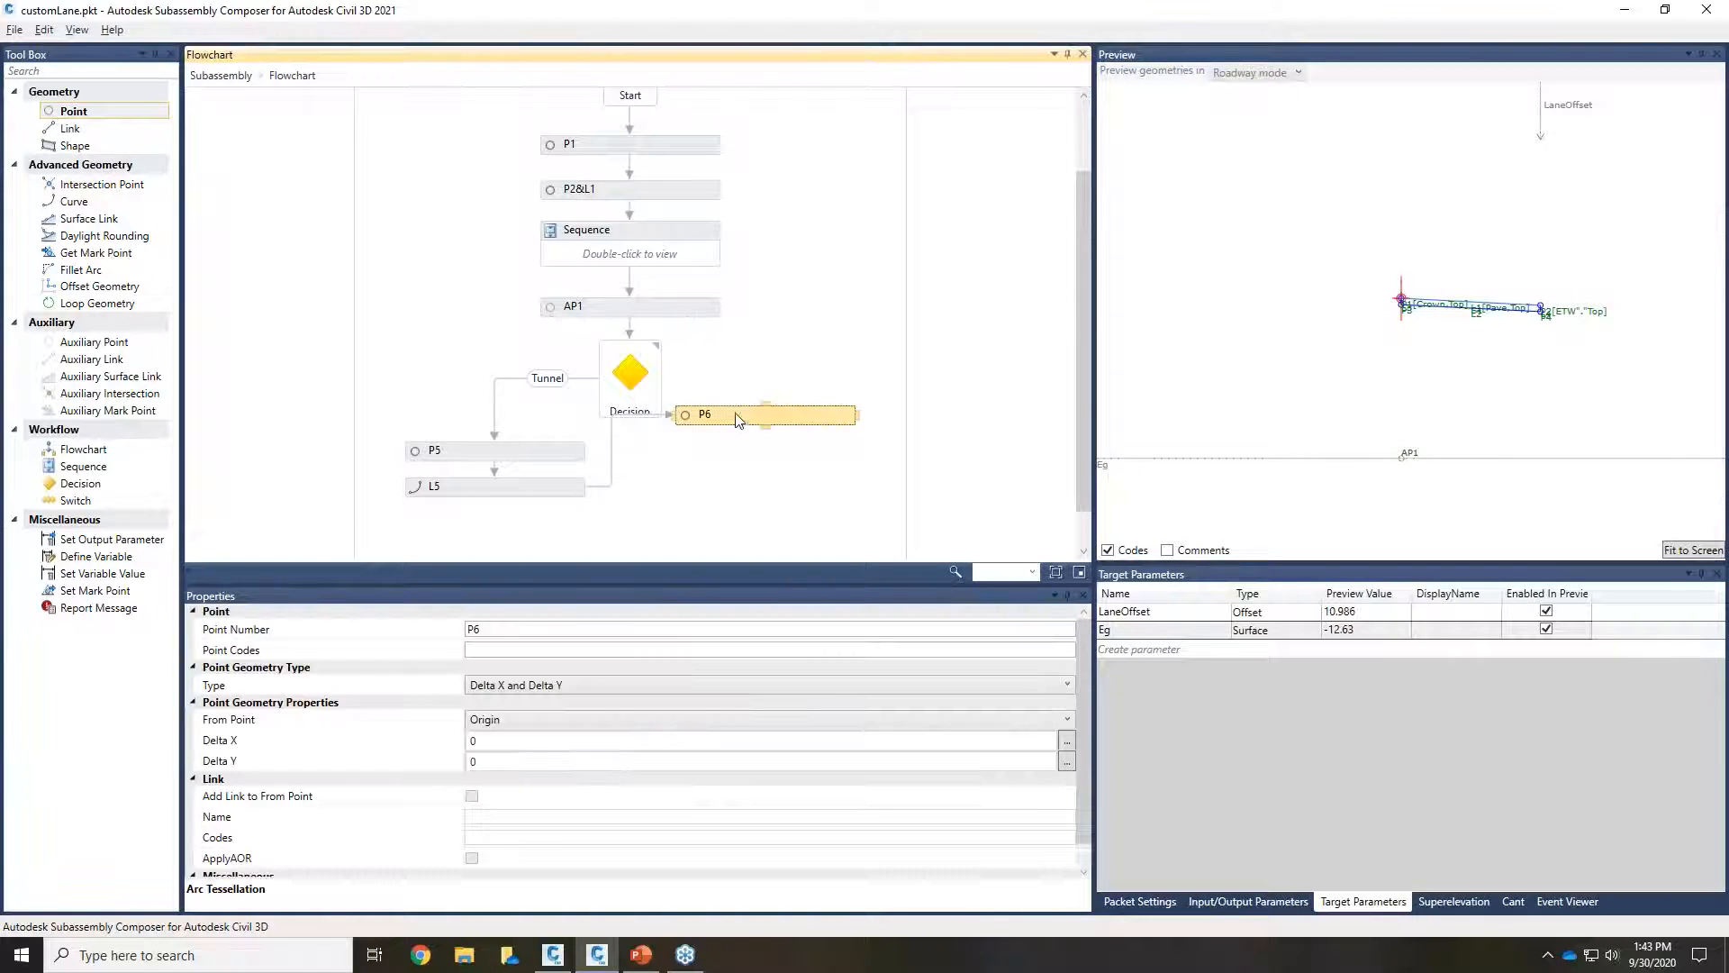
click(658, 450)
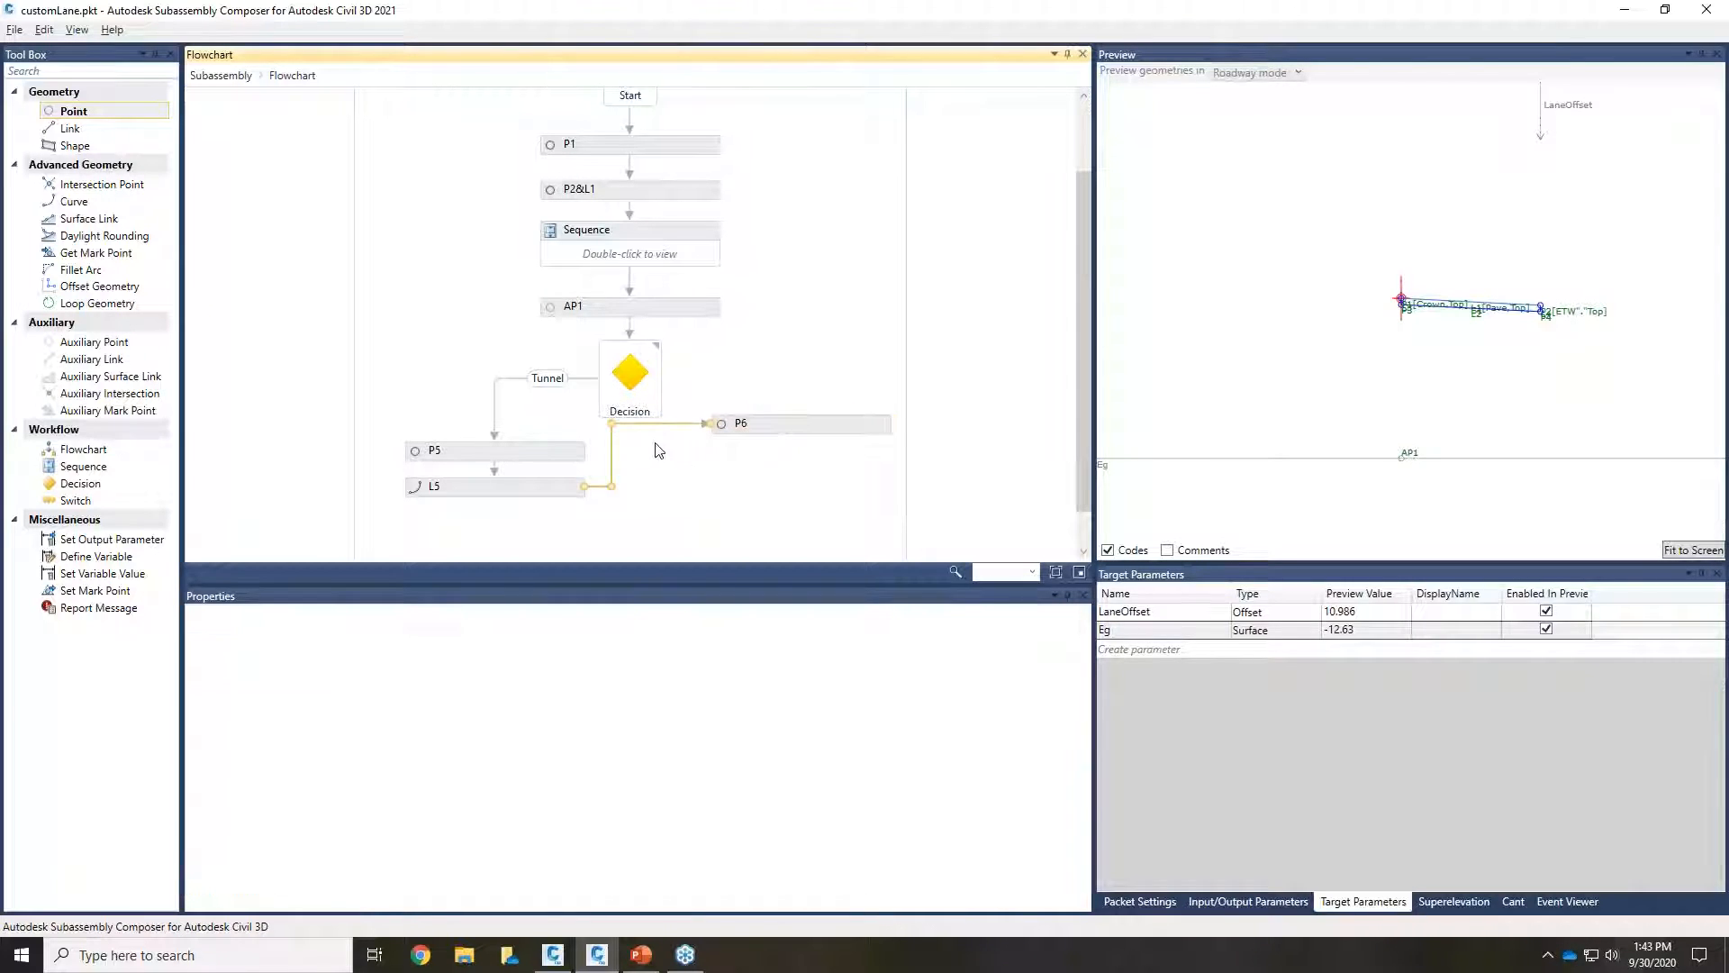
key(Delete)
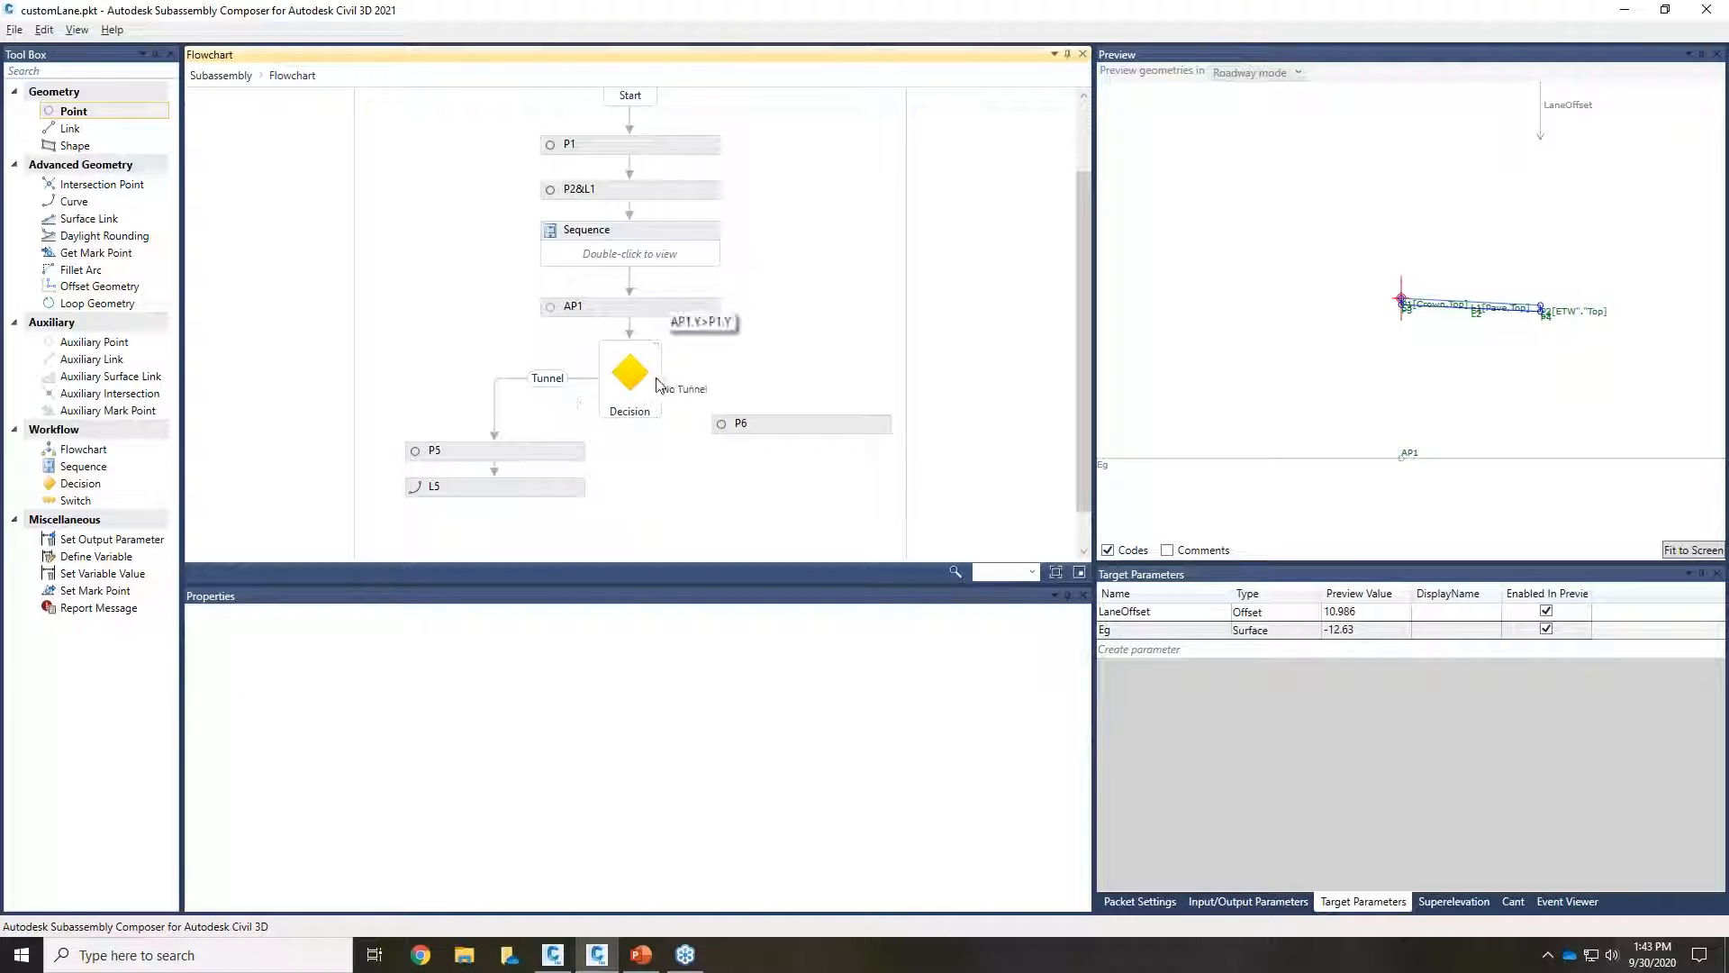
drag(663, 387, 801, 424)
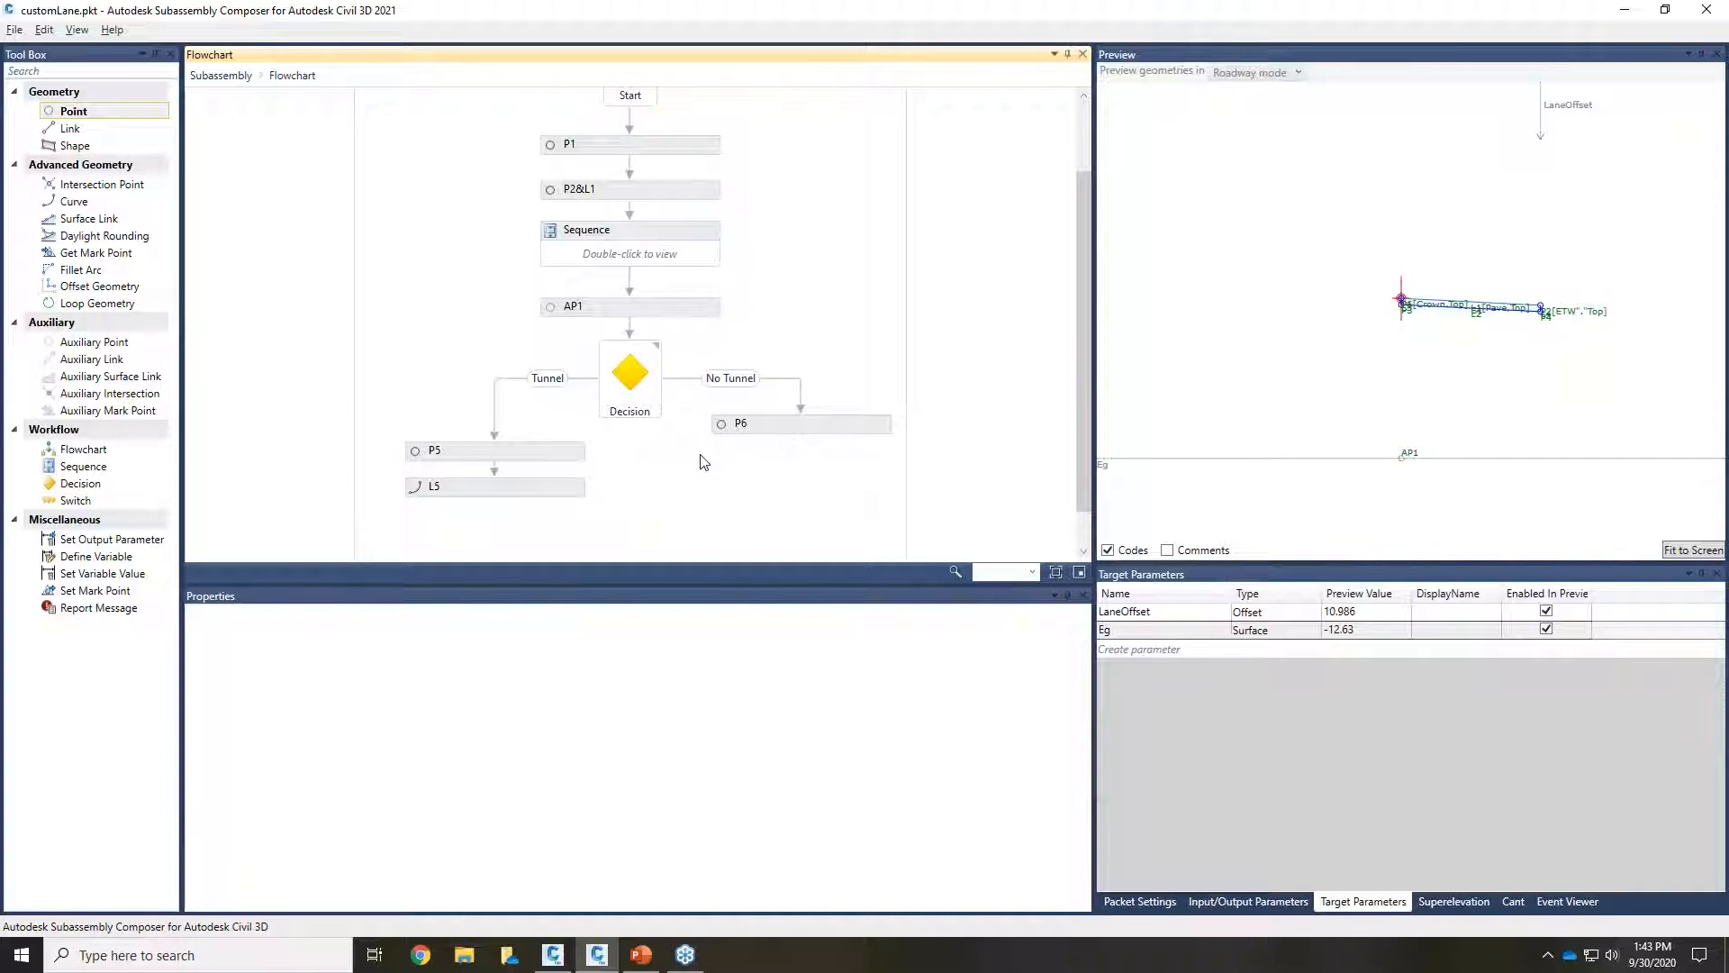
Step: Define point P6 as Slope to Surface, starting from P2 and targeting the Eg surface
click(736, 427)
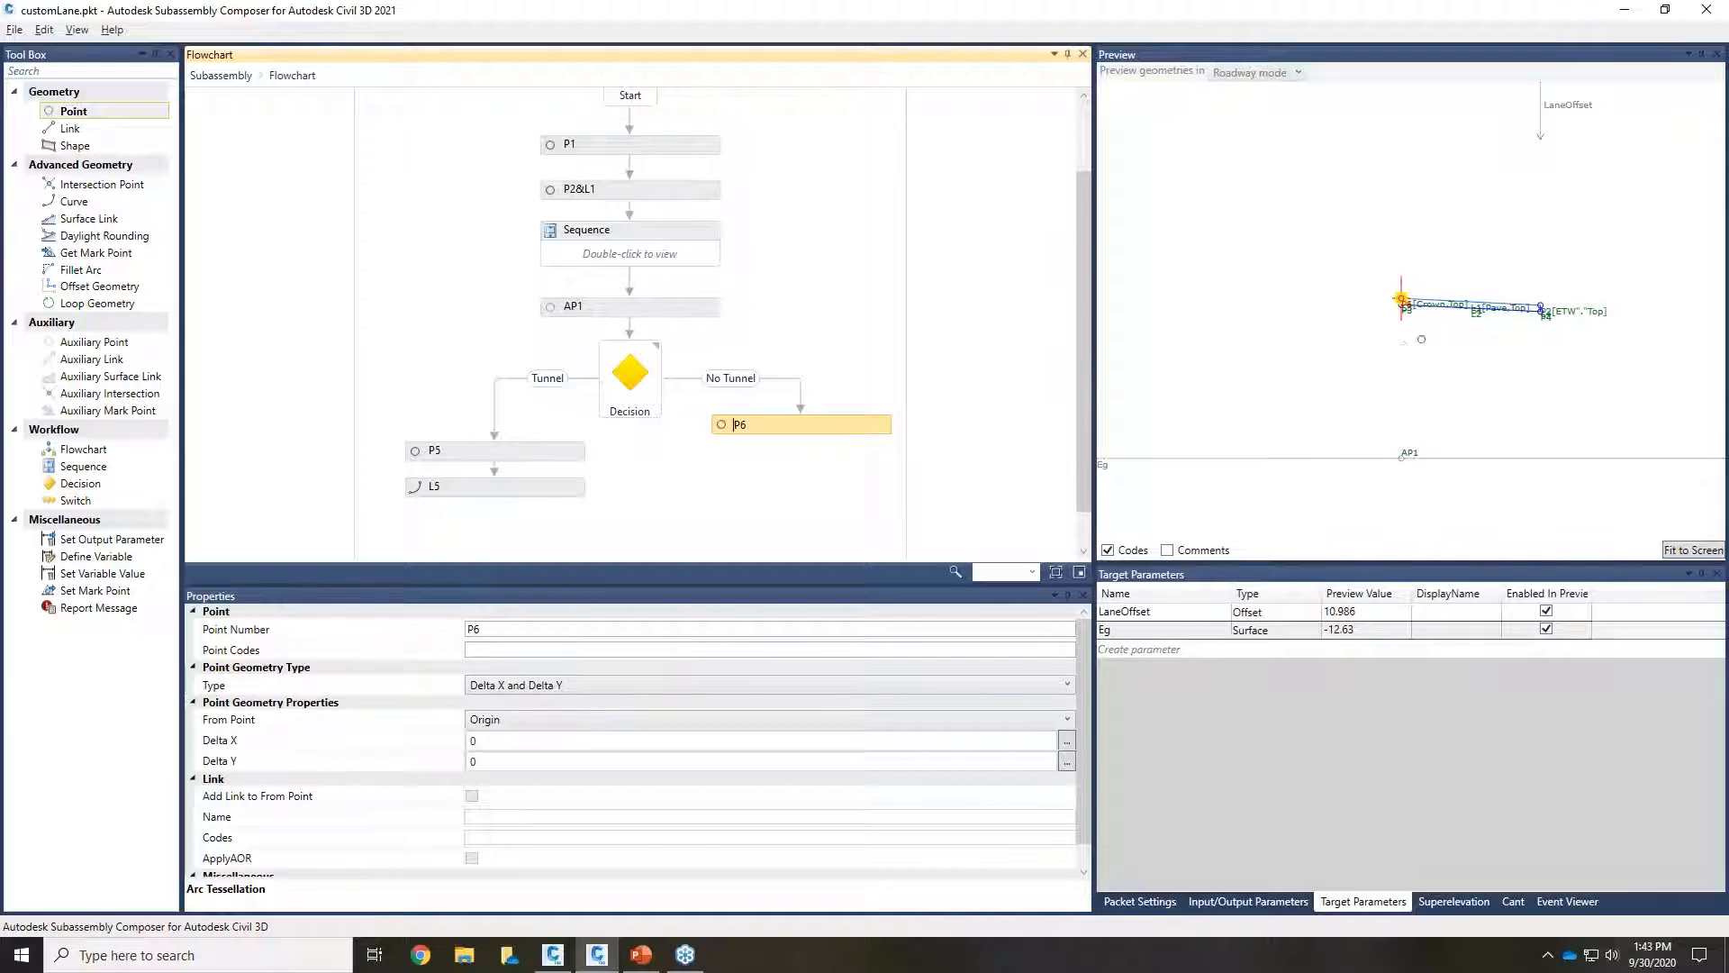
middle_drag(1547, 326, 1310, 347)
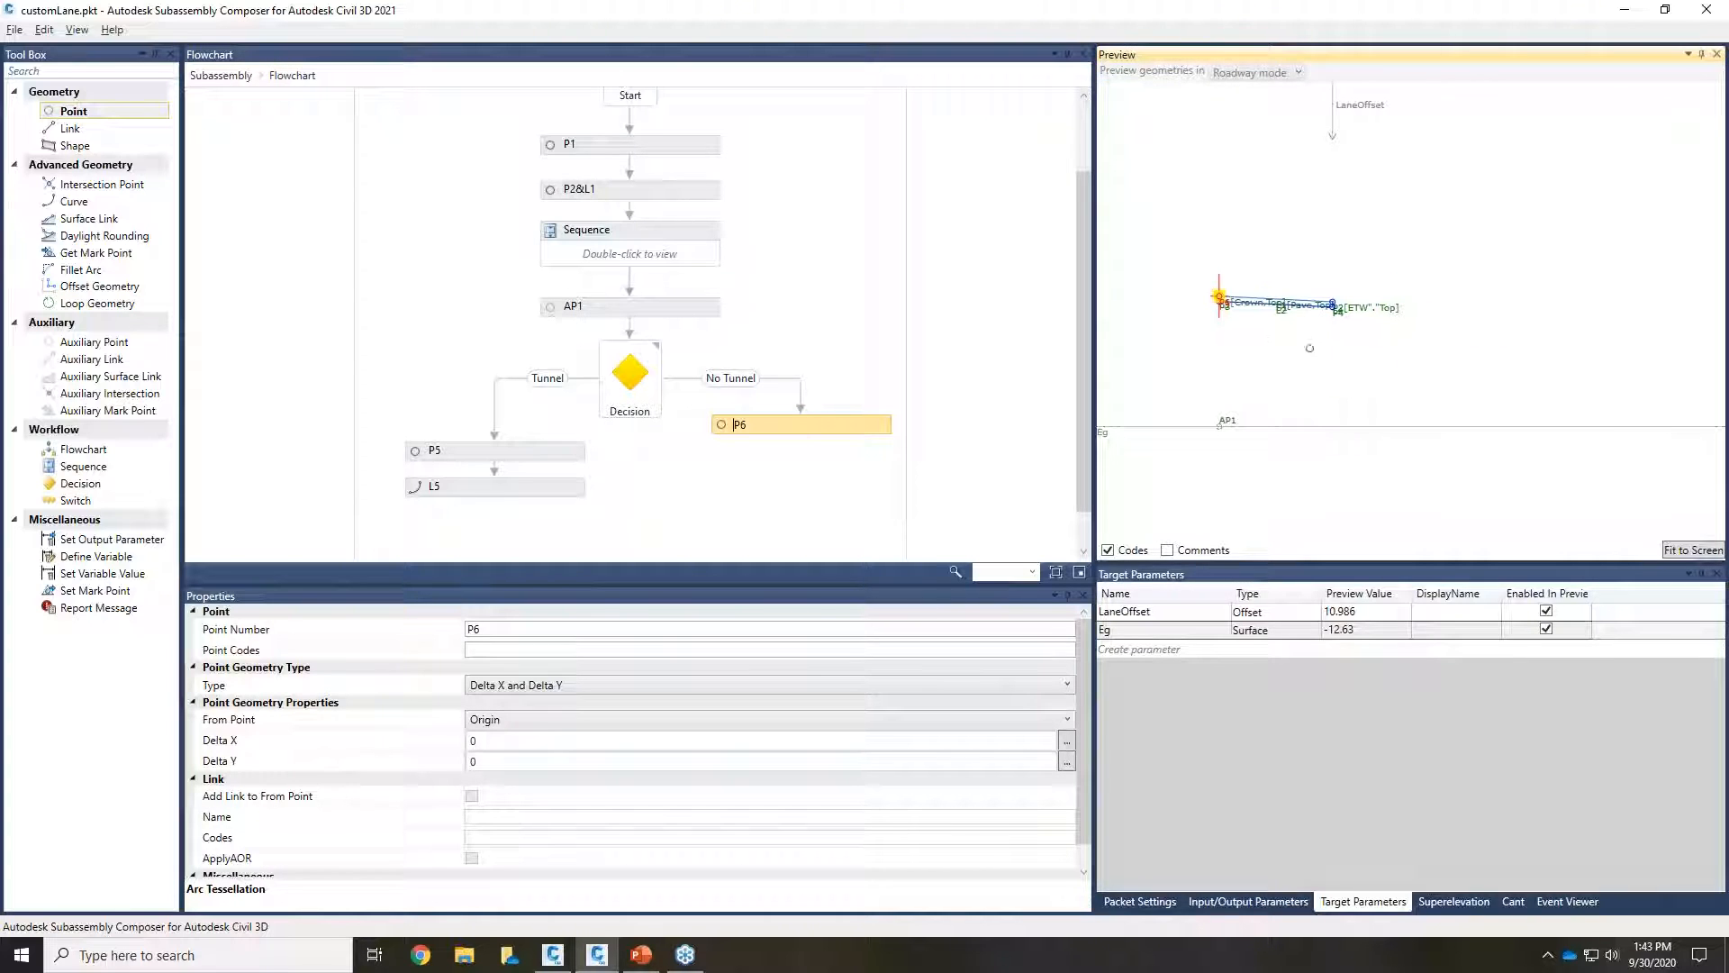
click(538, 687)
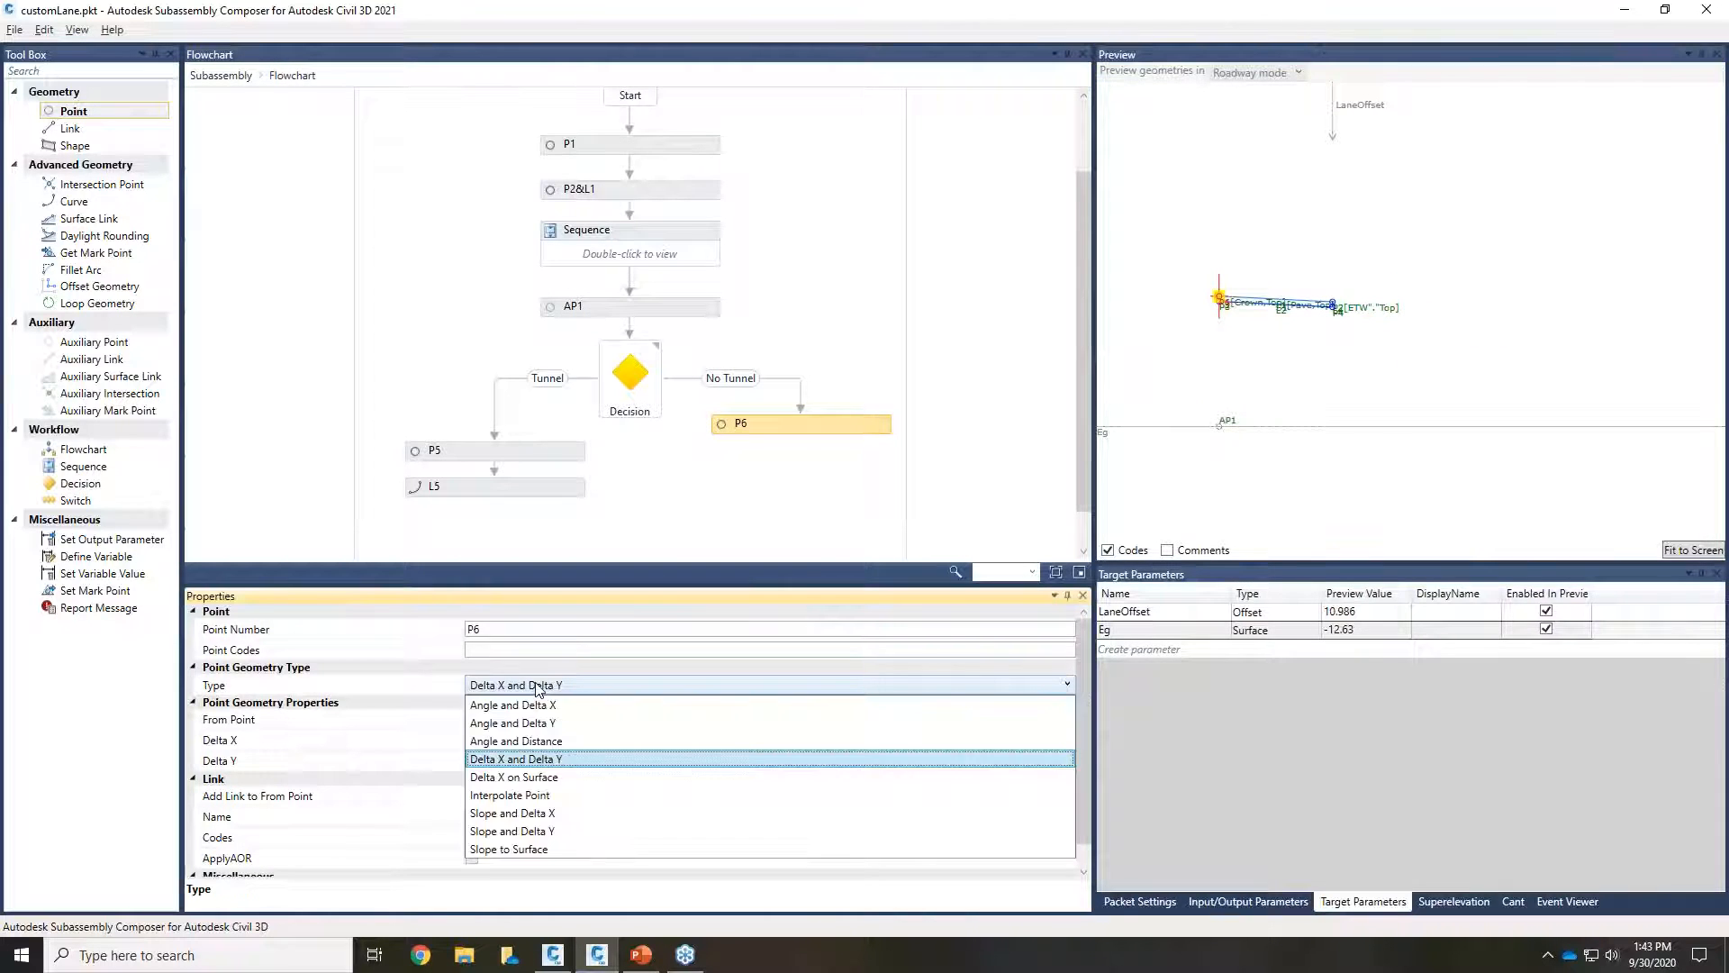
click(543, 849)
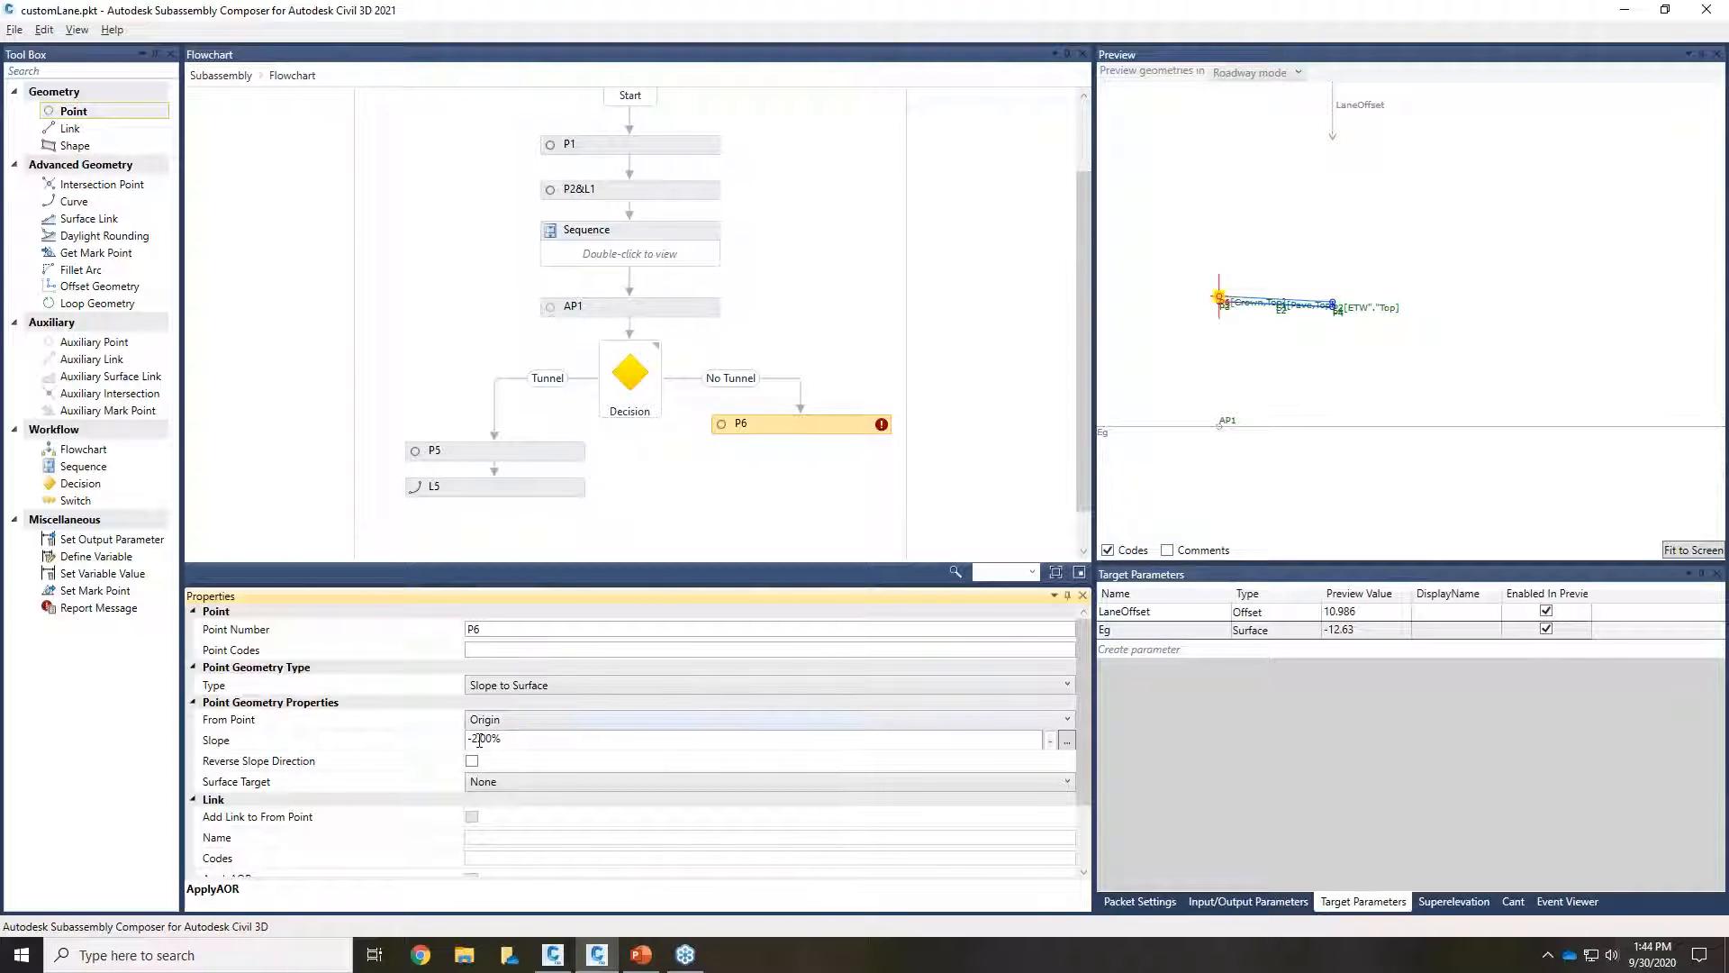
click(495, 782)
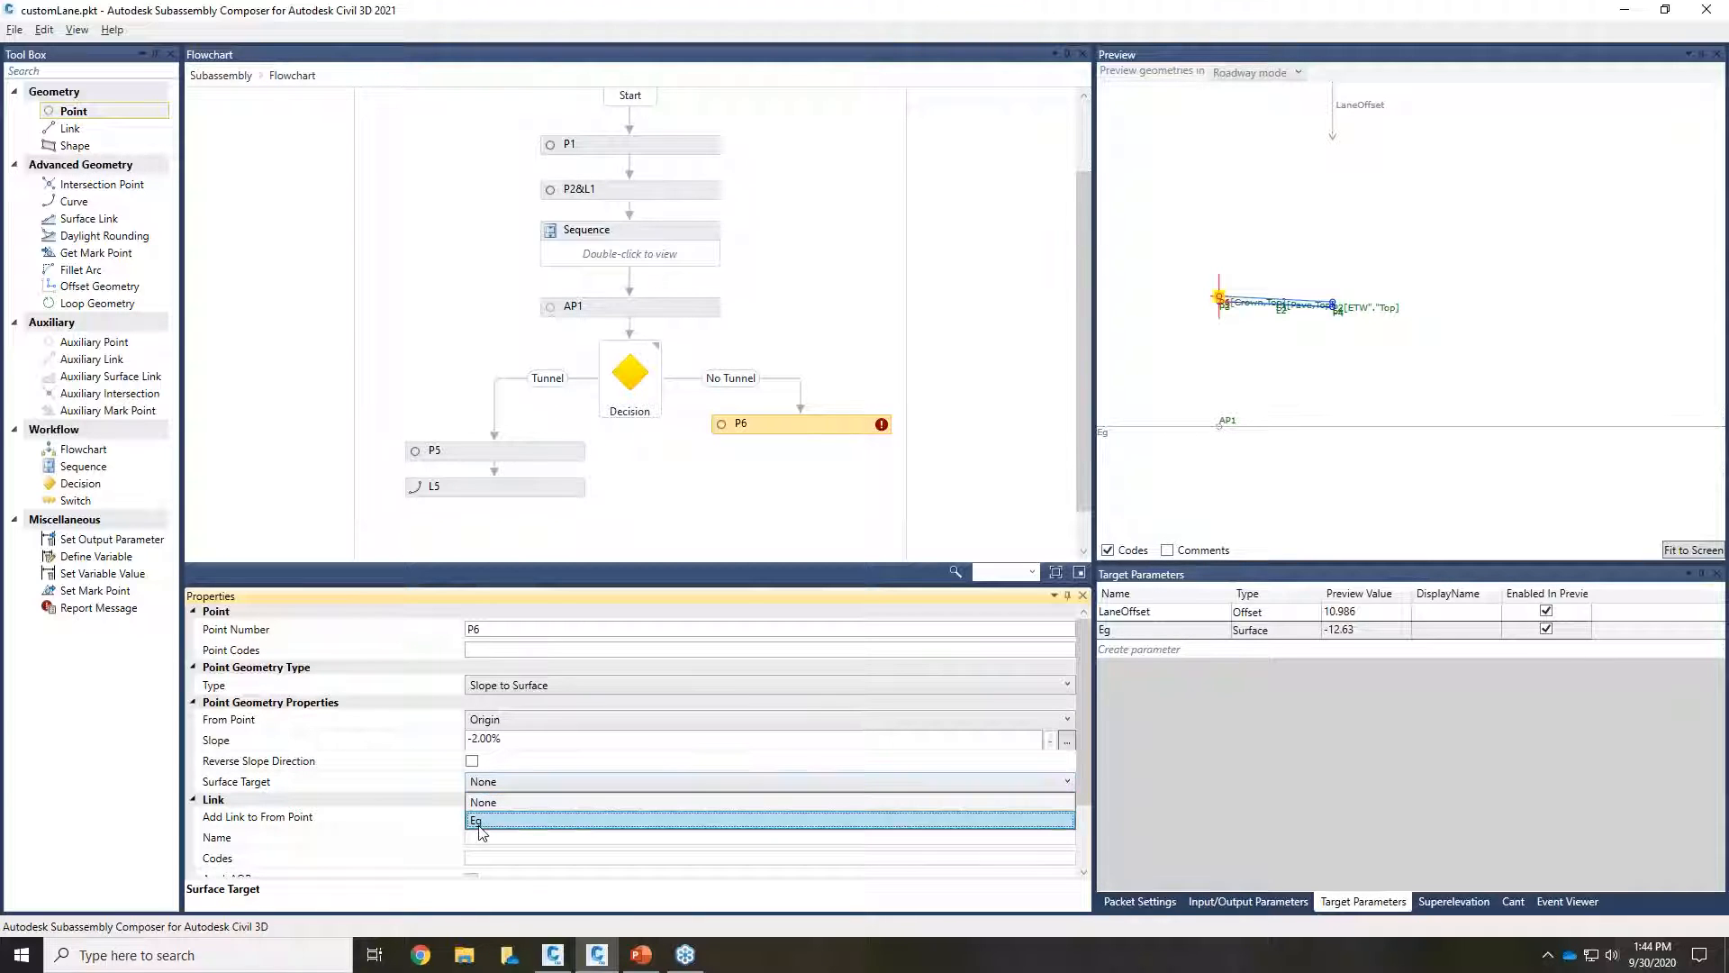
click(481, 820)
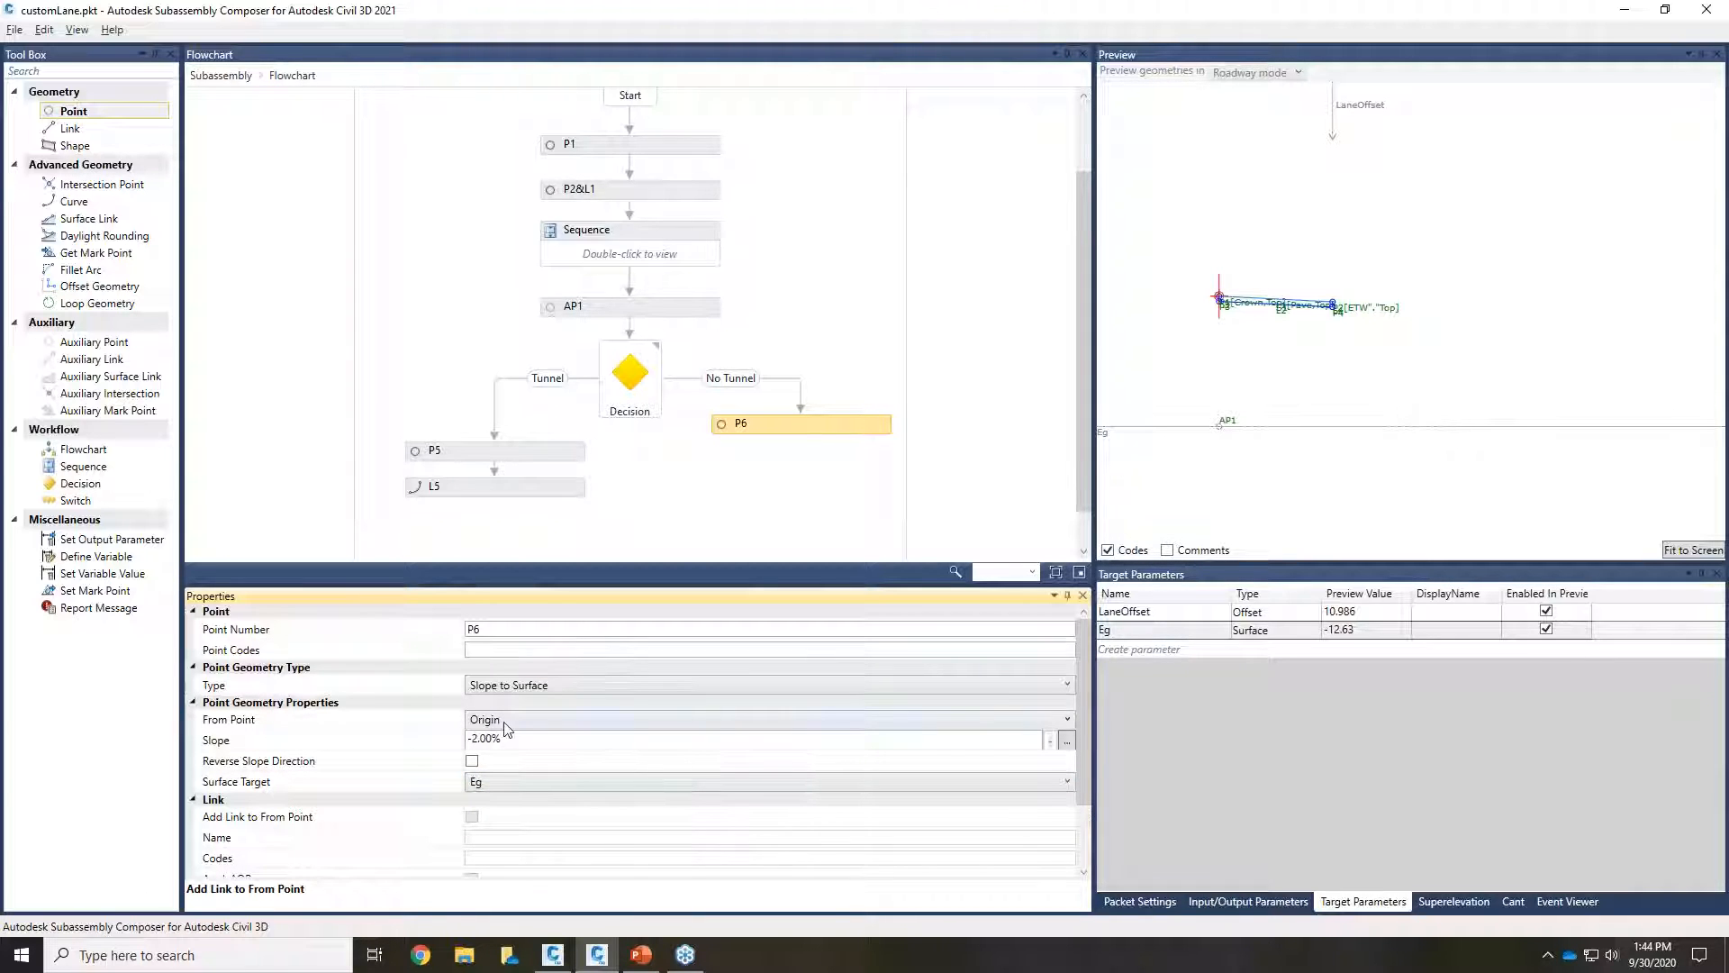
click(470, 723)
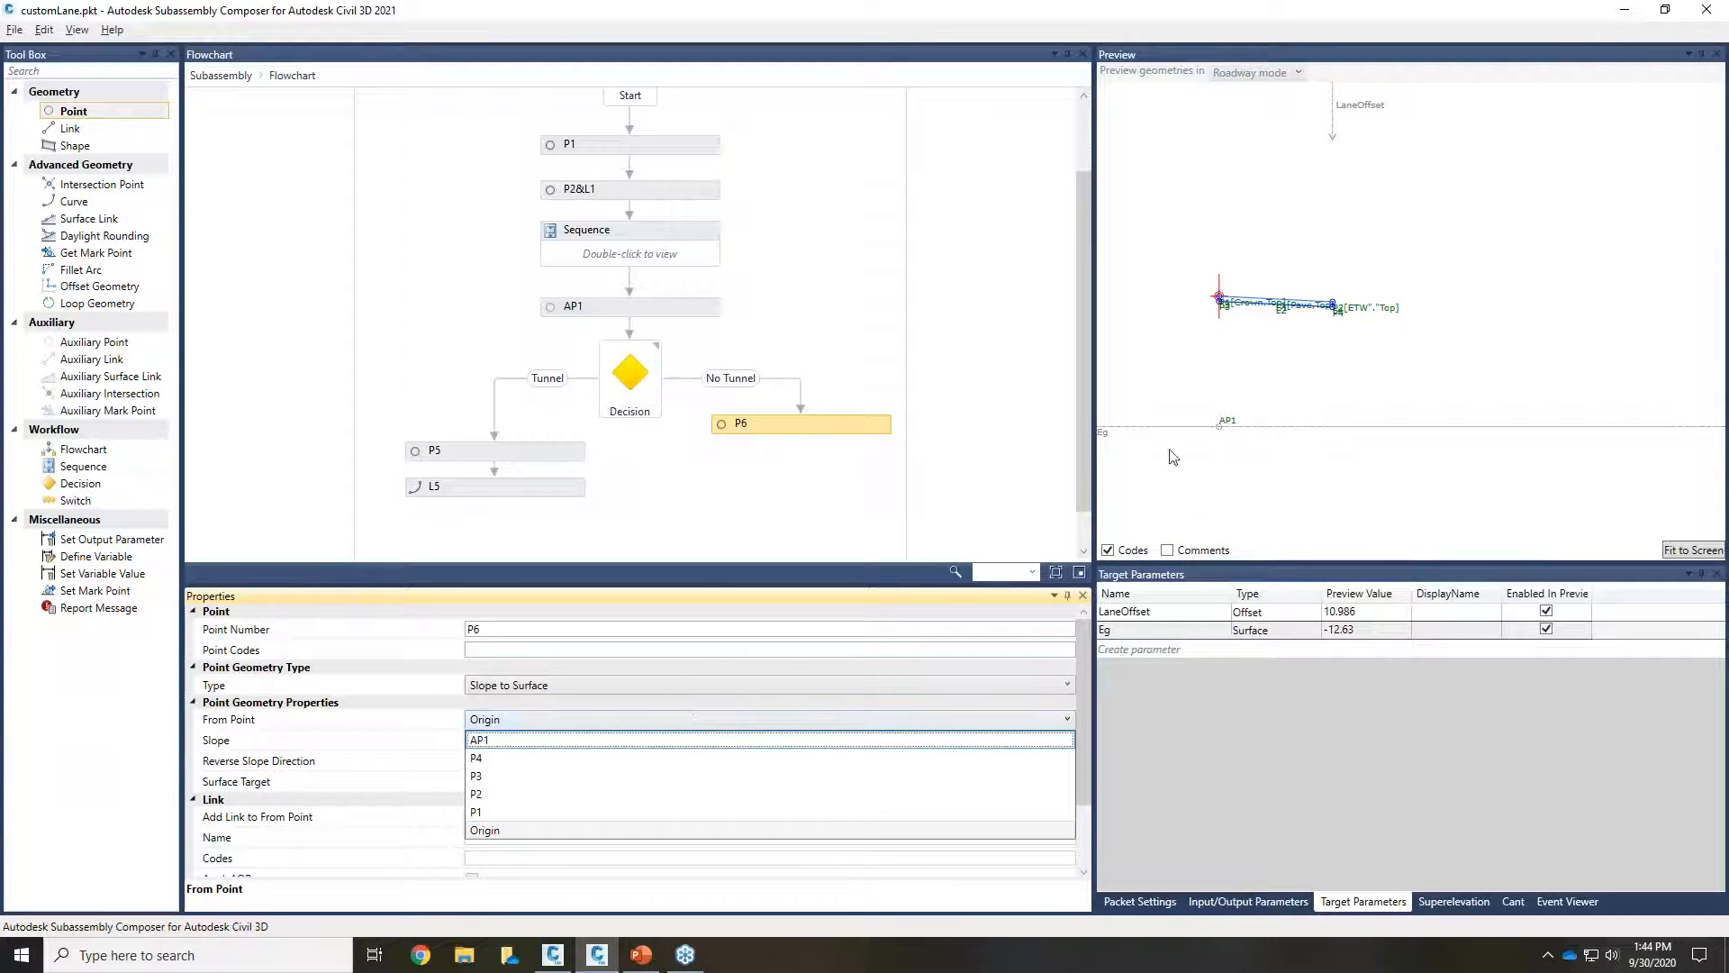
click(501, 795)
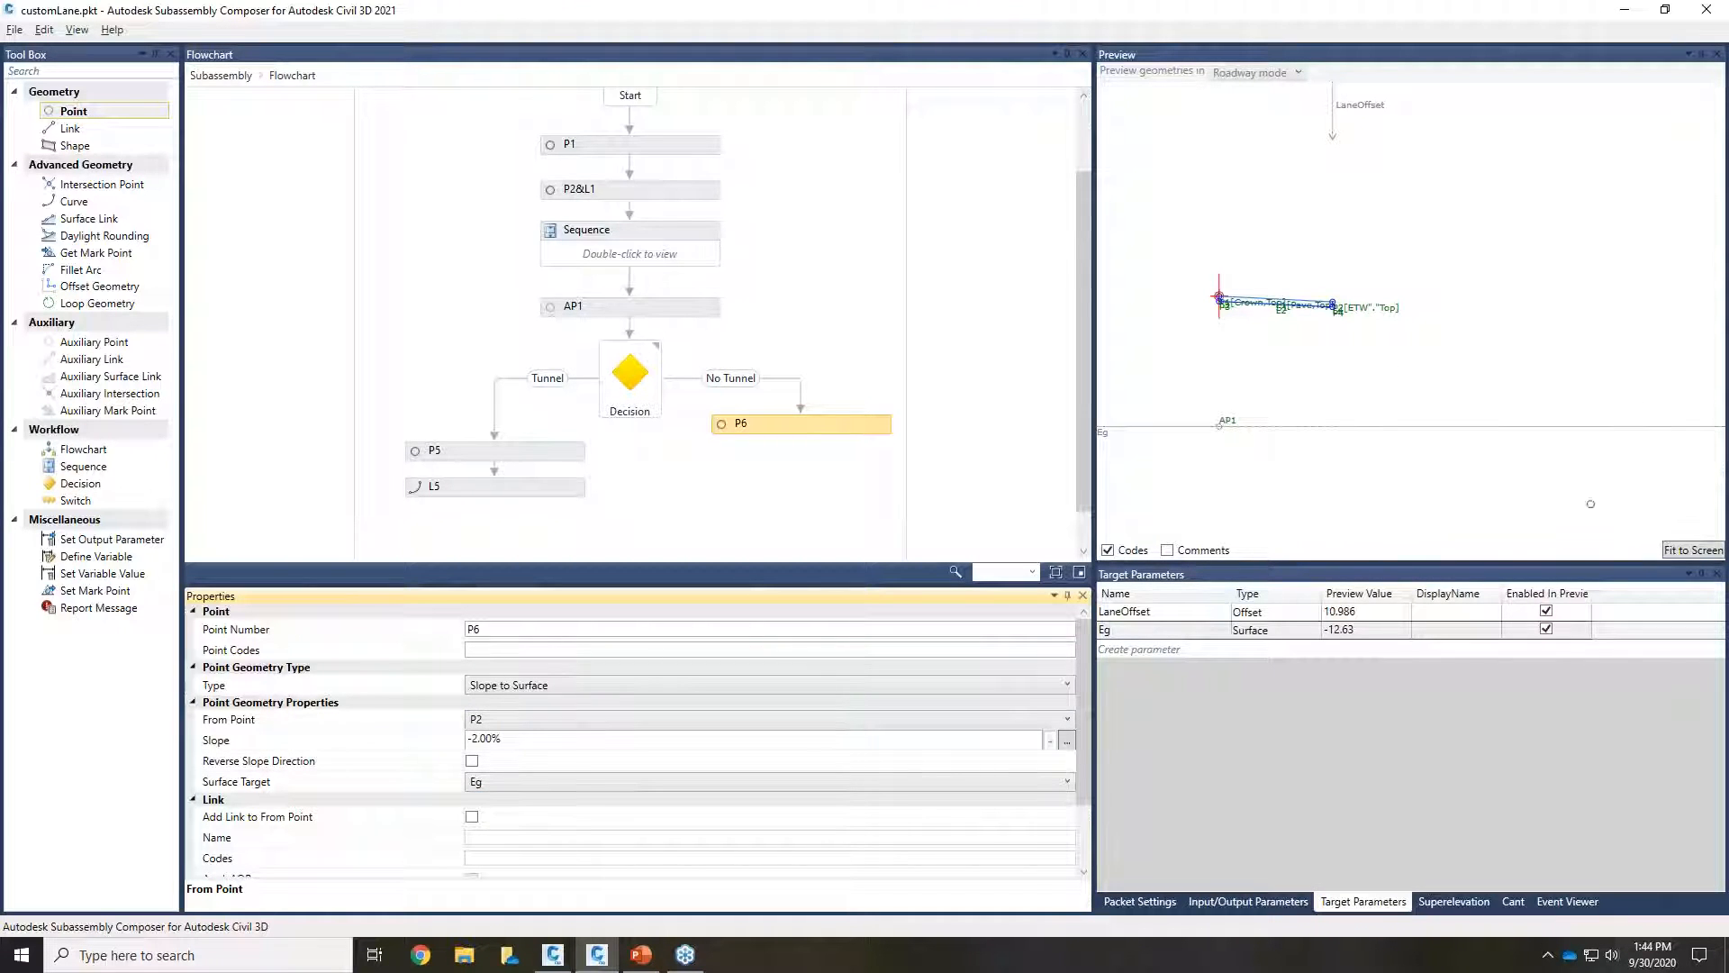
click(1671, 551)
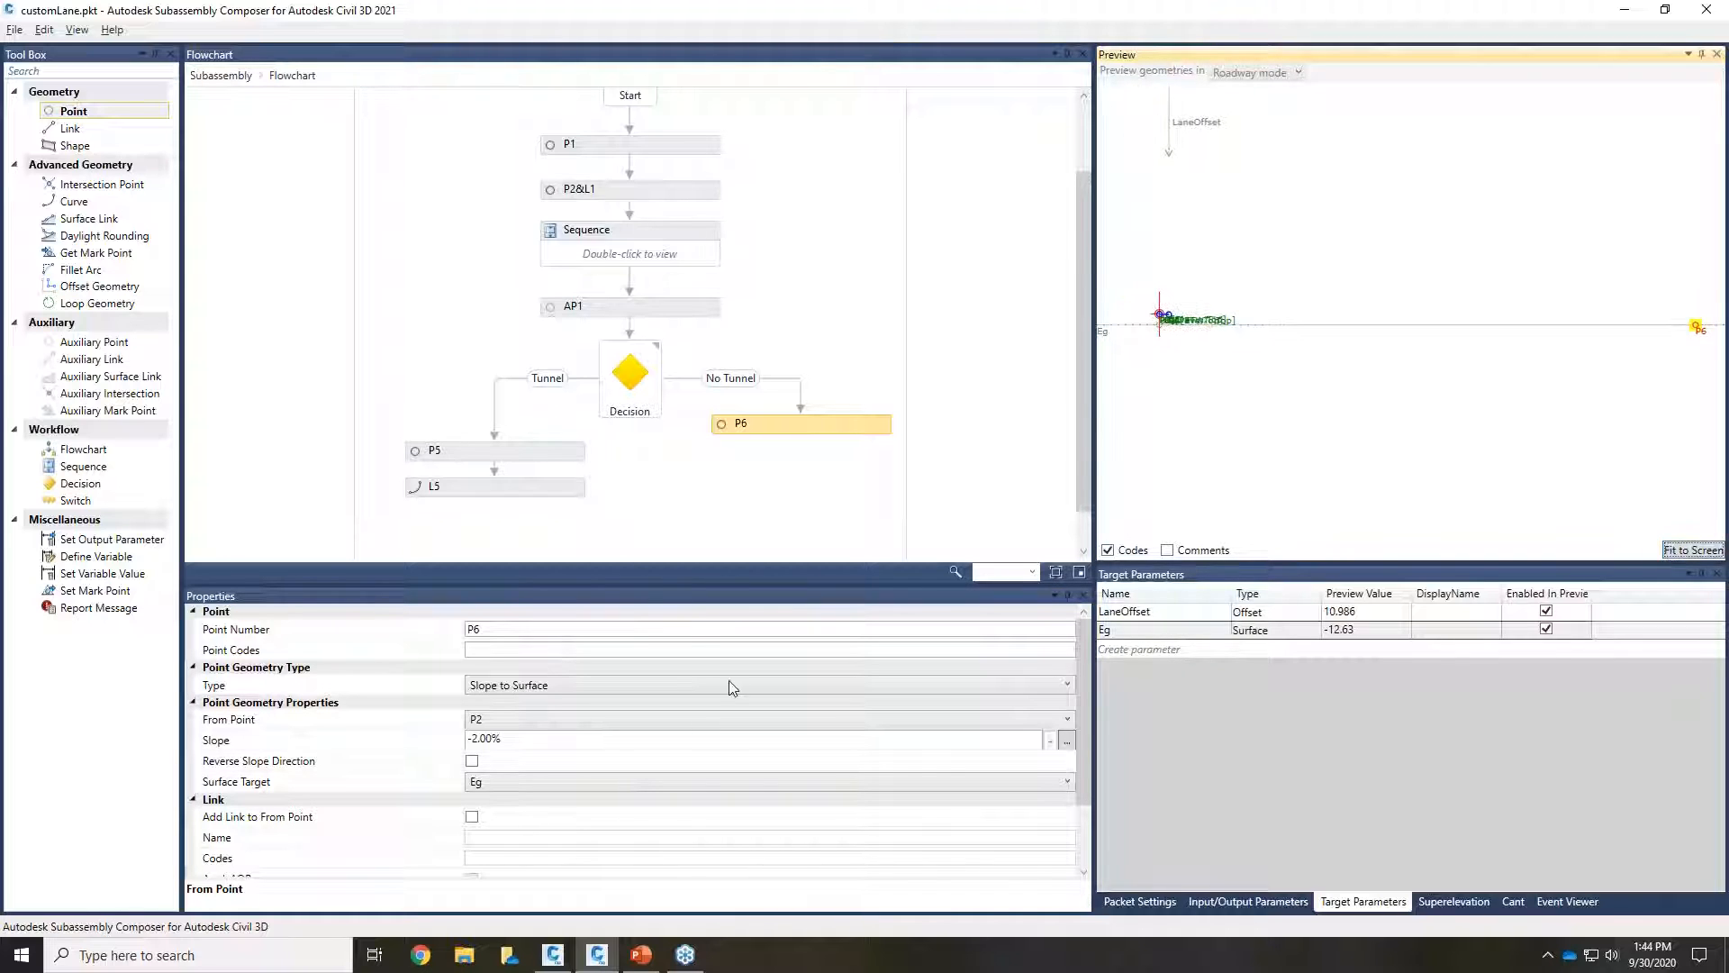
Step: Set the slope of point P6 to 2:1 and check the resulting geometry in the preview
click(491, 739)
double_click(502, 739)
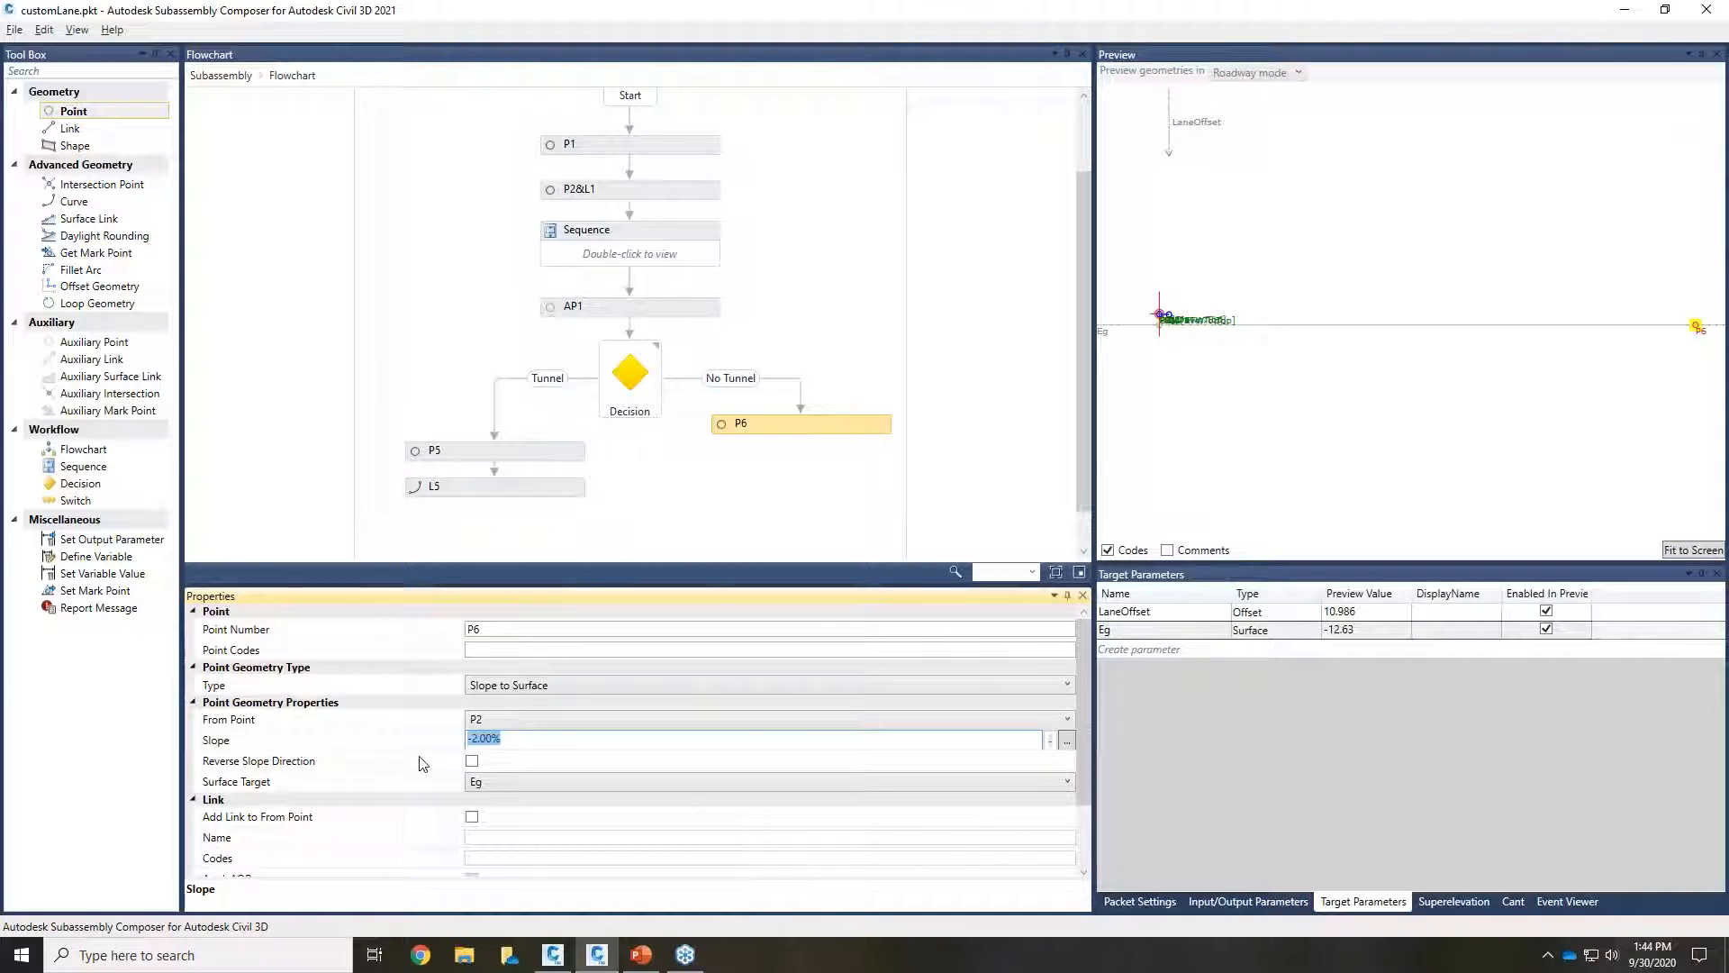
text(2)
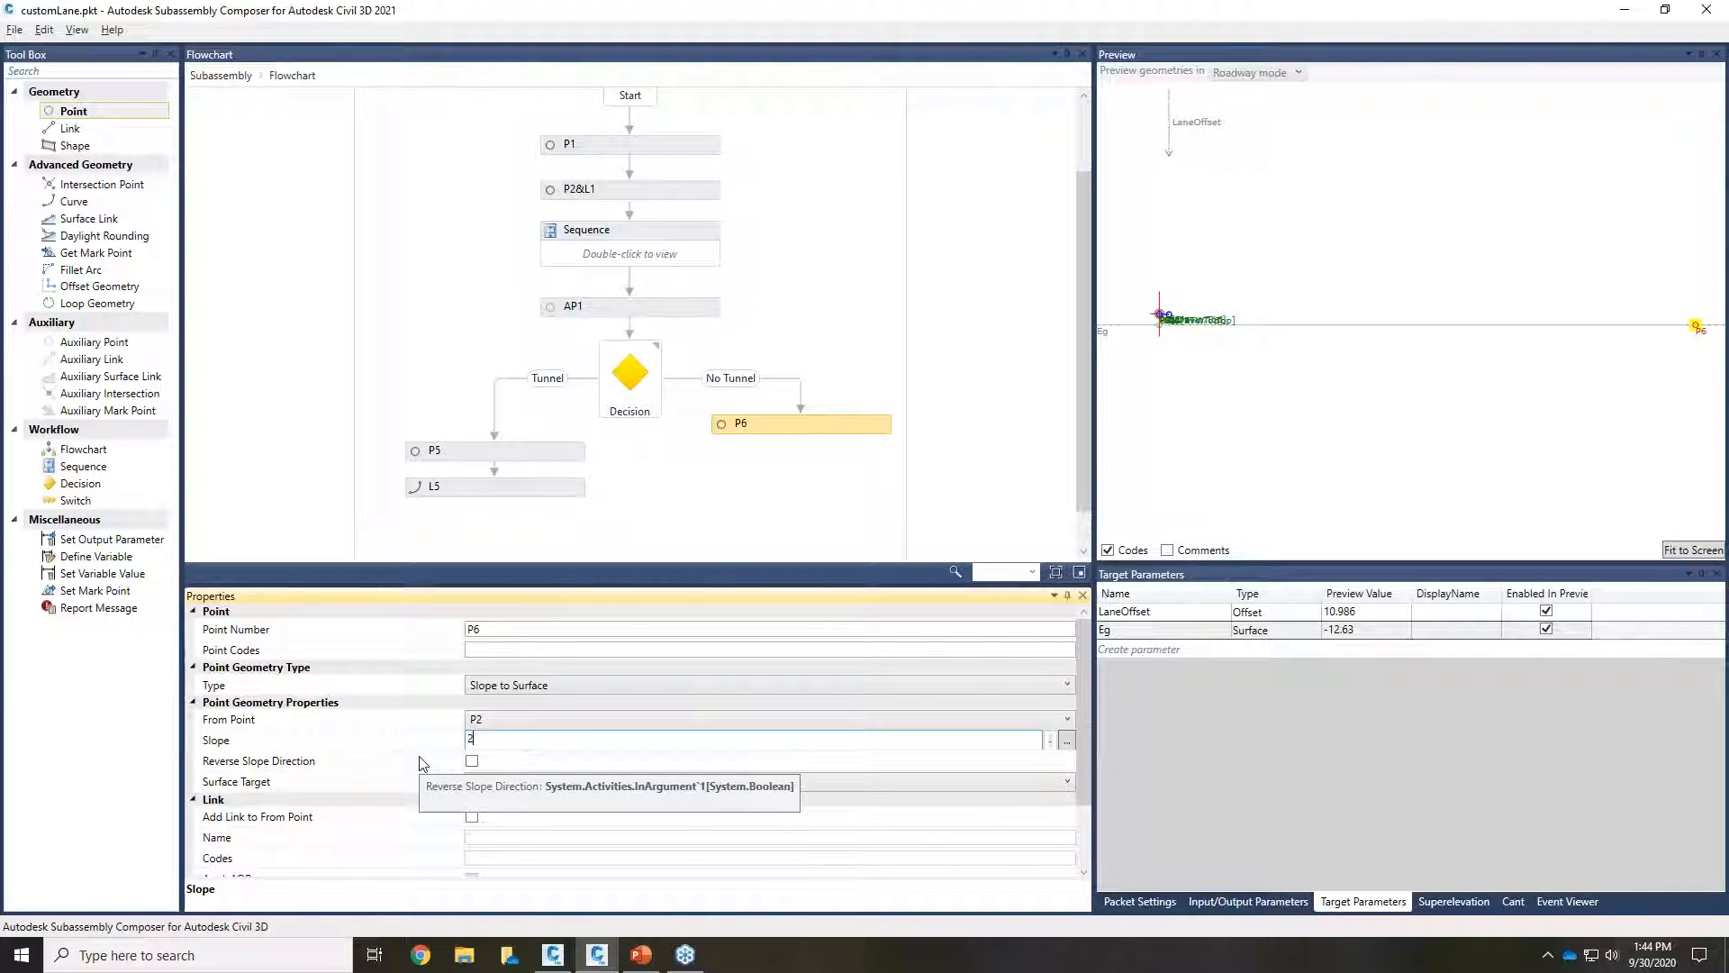
text(:1)
click(539, 649)
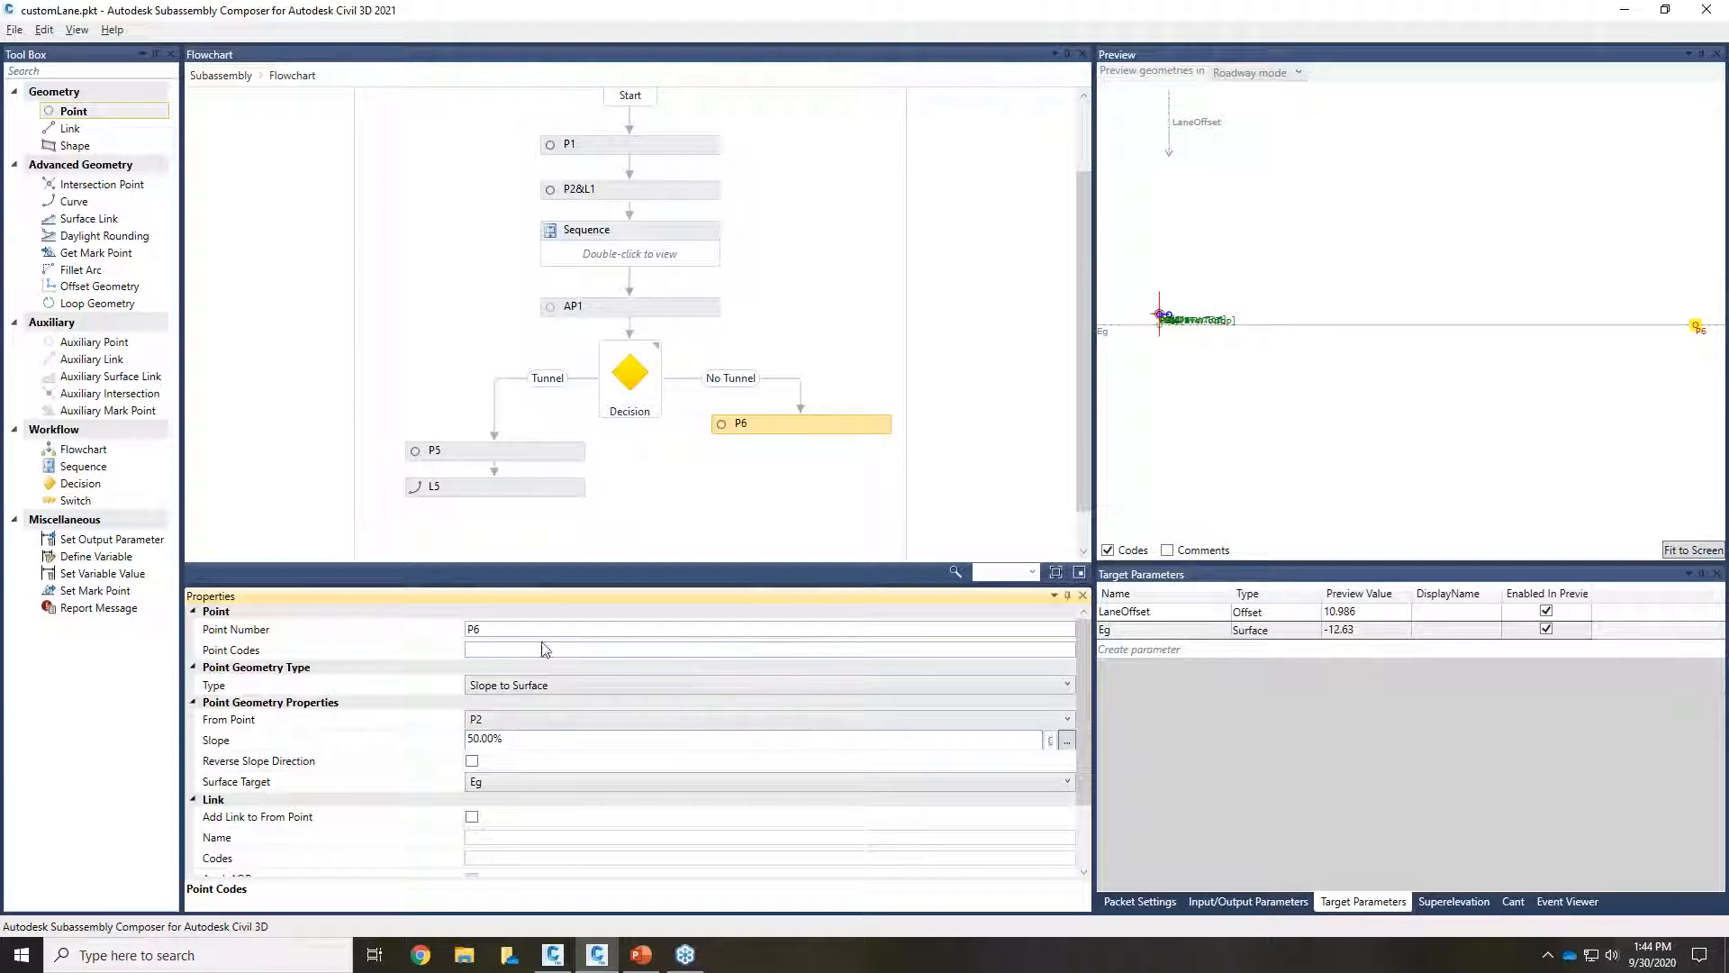
click(1679, 549)
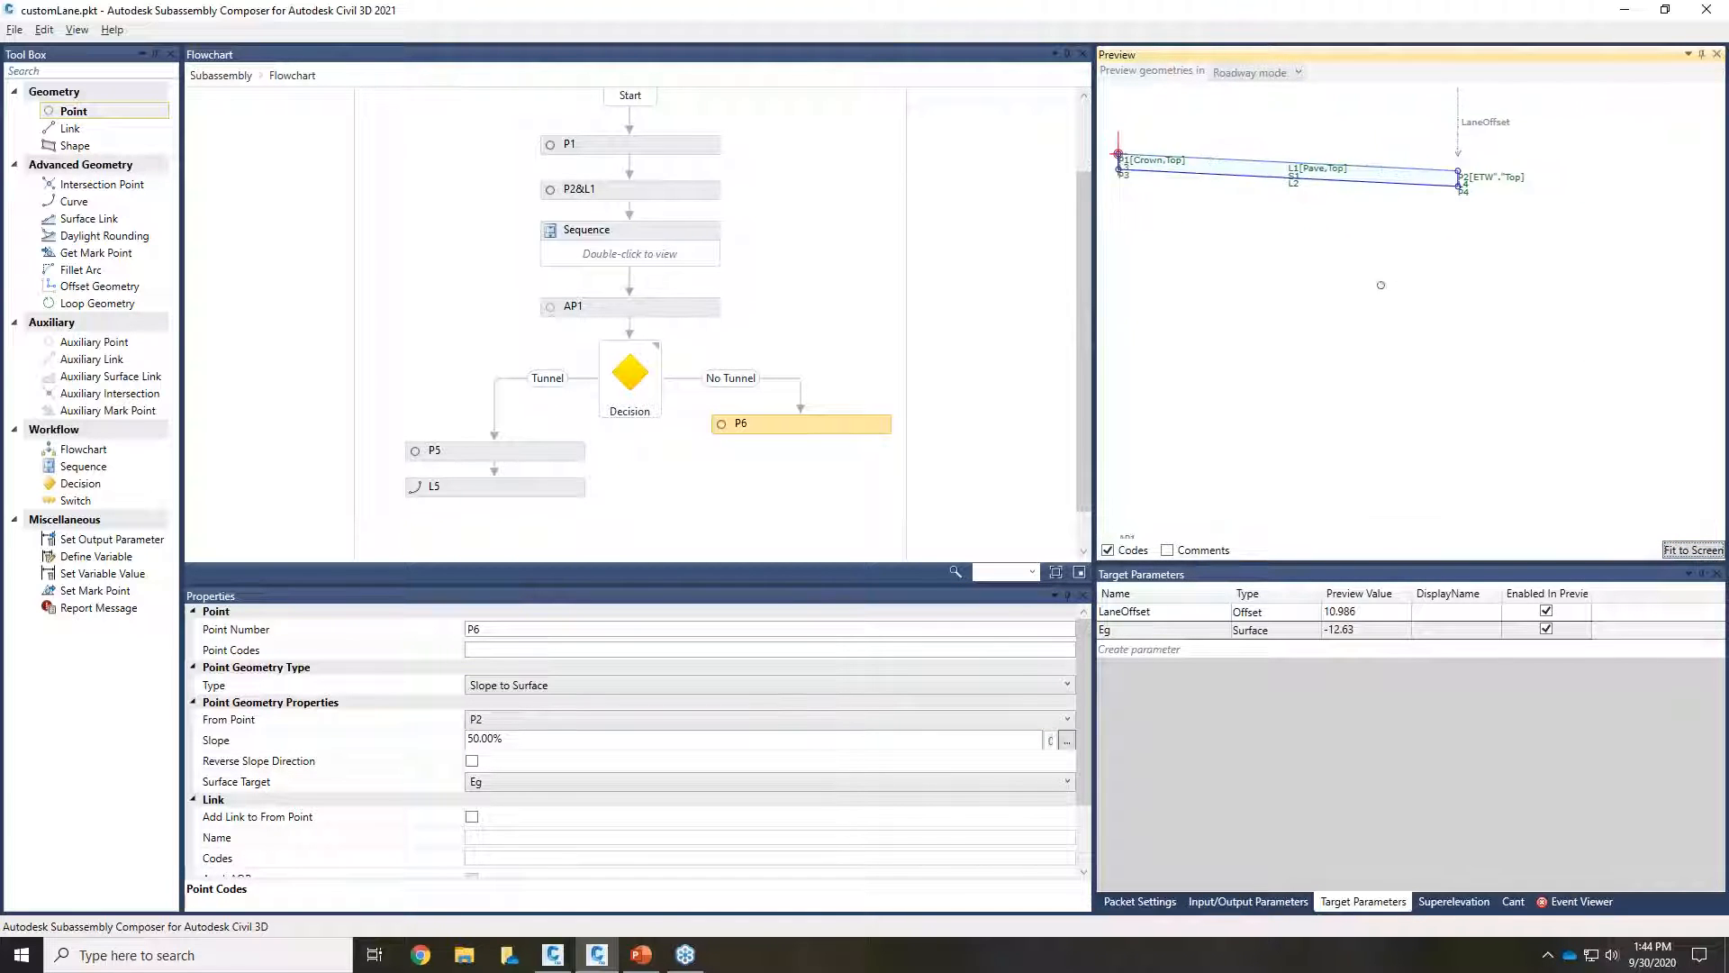
middle_drag(1380, 285, 1281, 336)
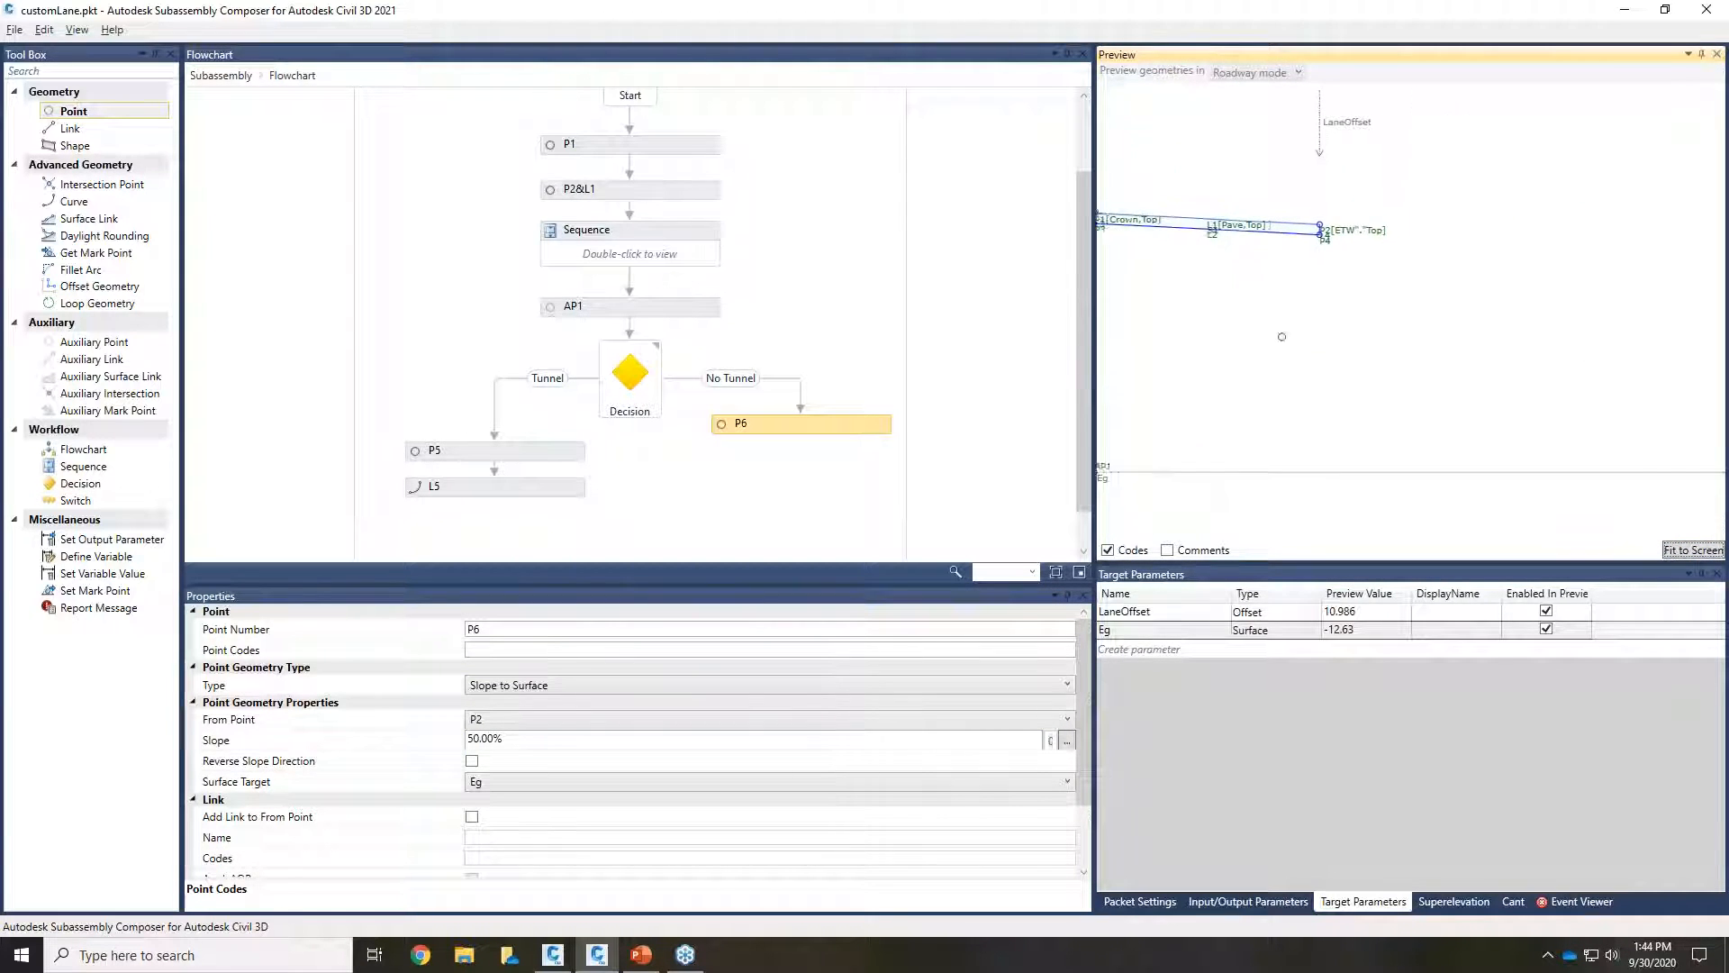
scroll(1286, 334, down, 1)
scroll(1328, 320, up, 2)
scroll(1474, 394, down, 4)
middle_drag(1502, 389, 1380, 377)
Step: Add a link from P2 to point P6 and set the point's slope to 3:1
click(500, 740)
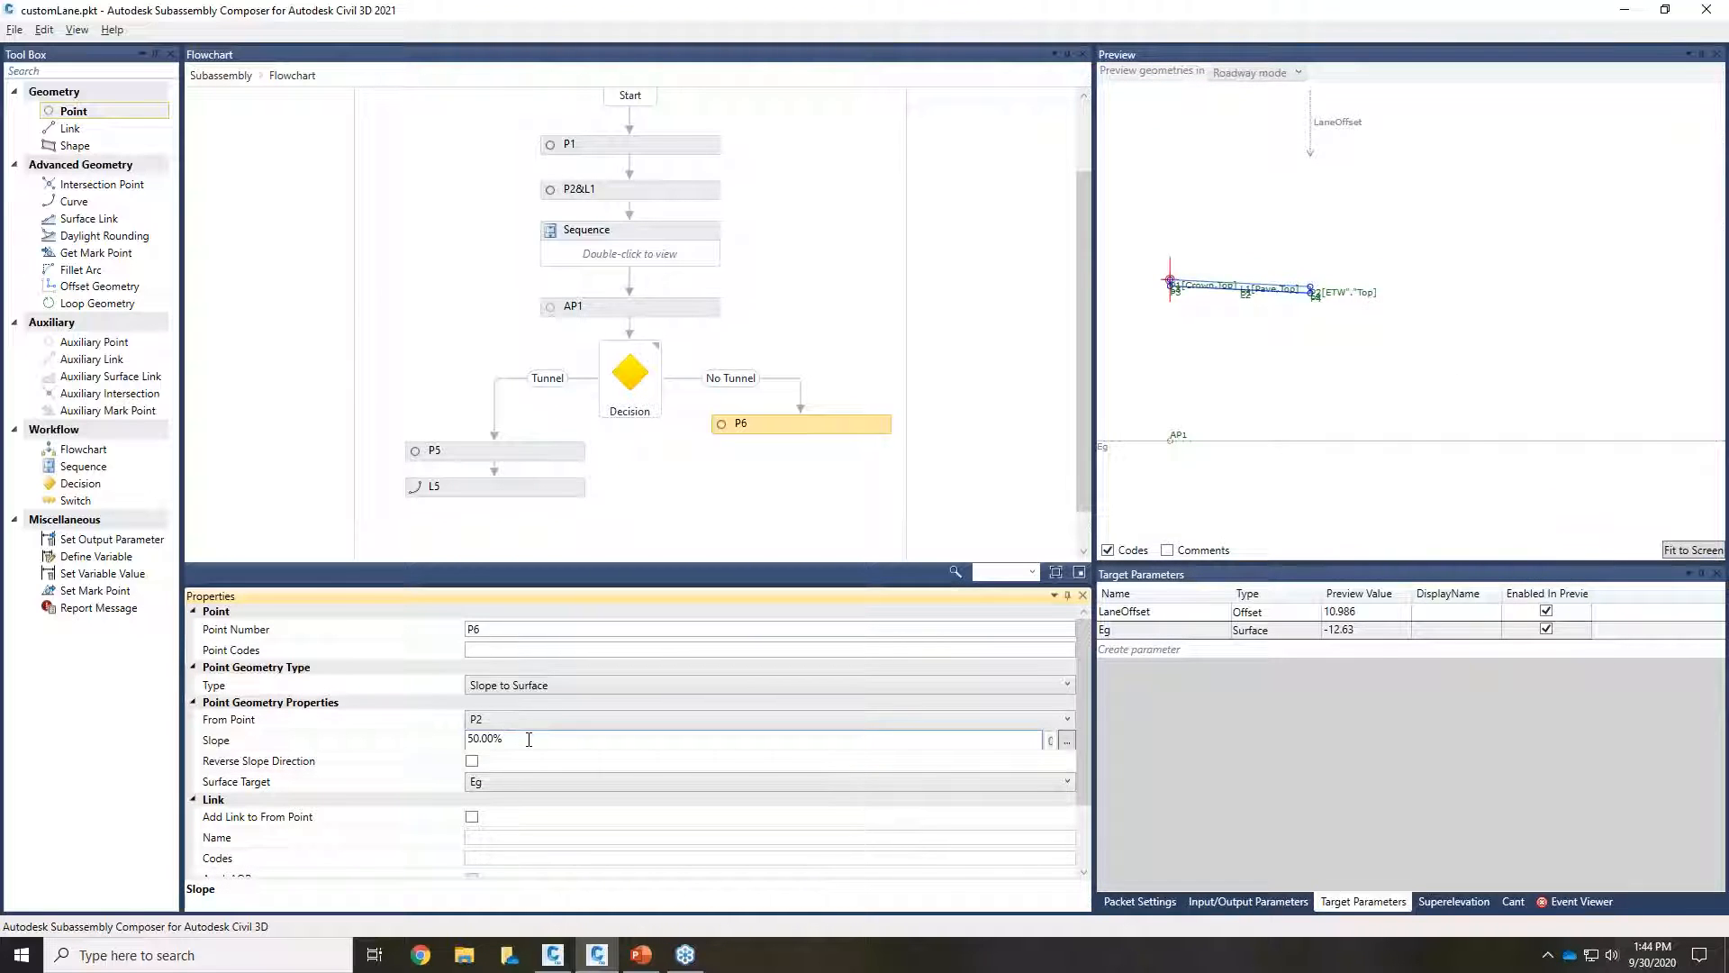
click(471, 817)
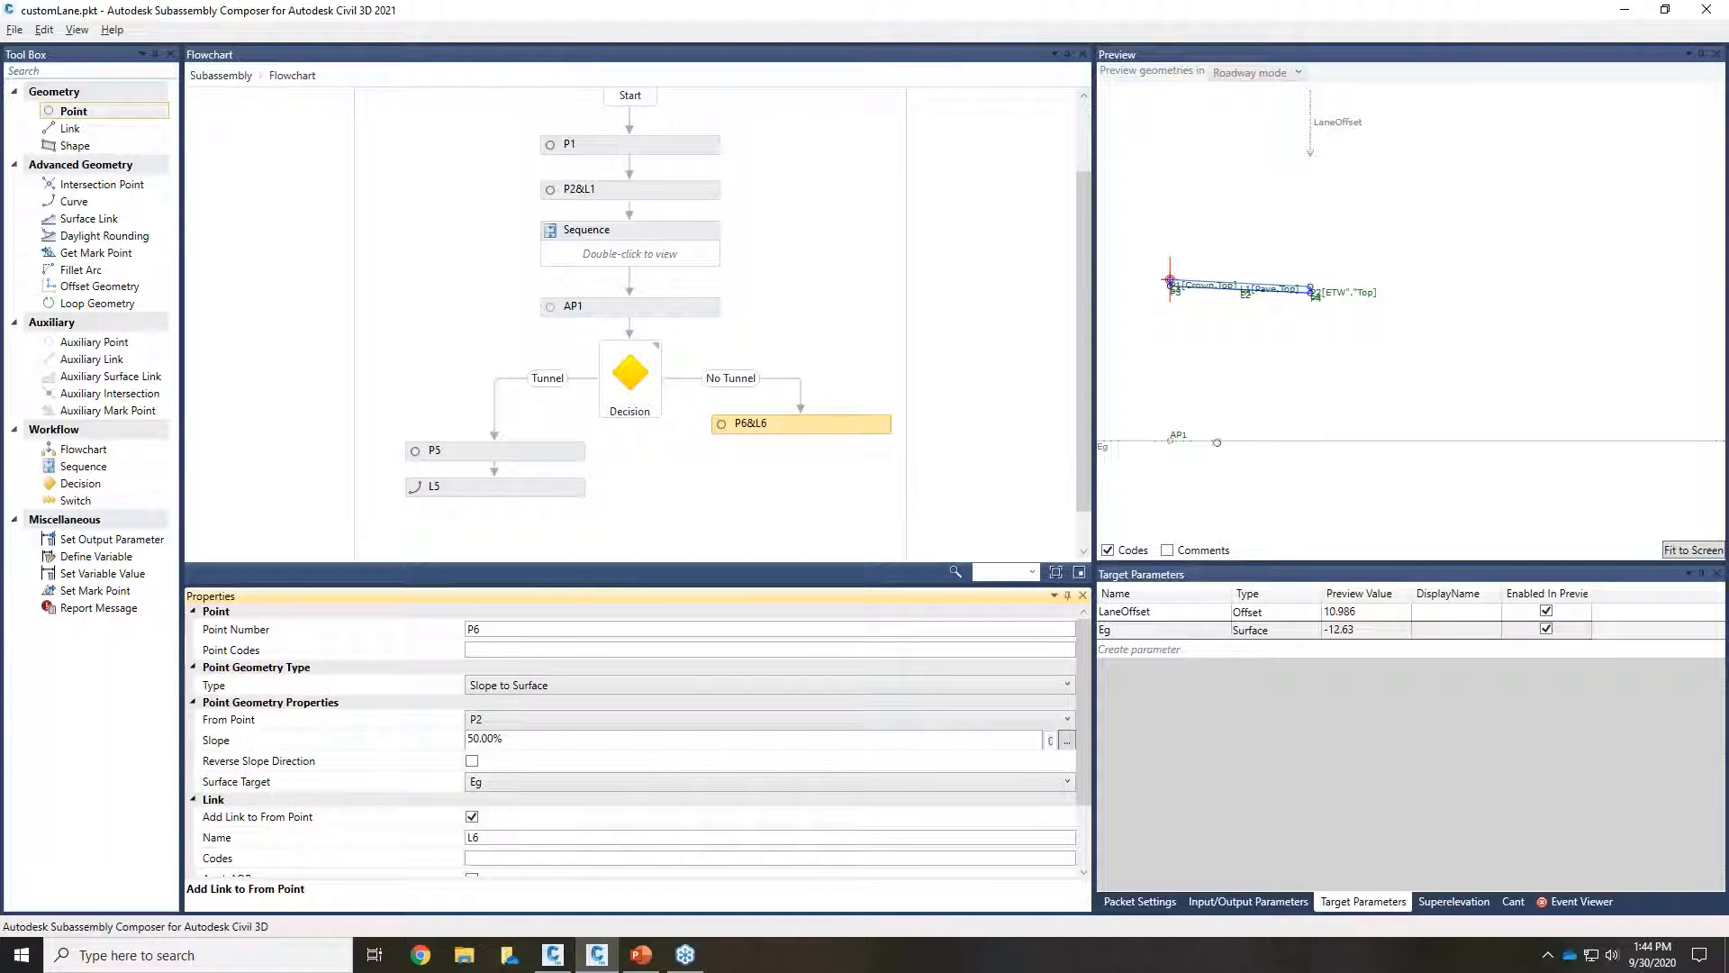
double_click(493, 738)
text(3:1)
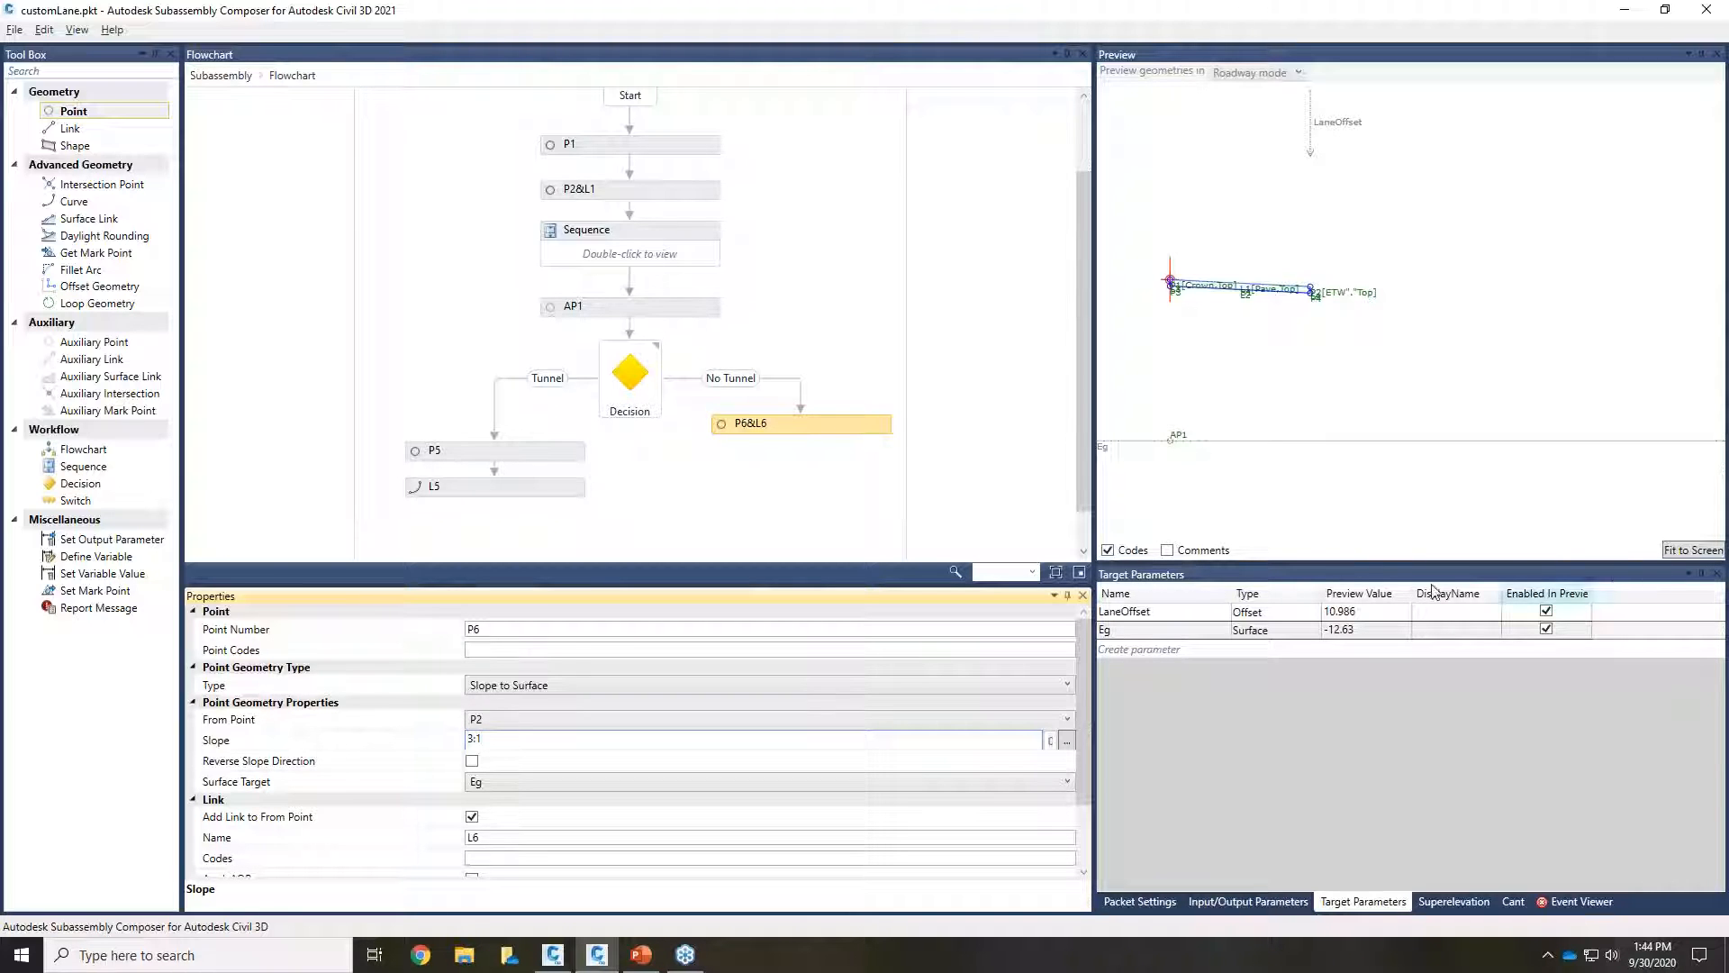
click(543, 649)
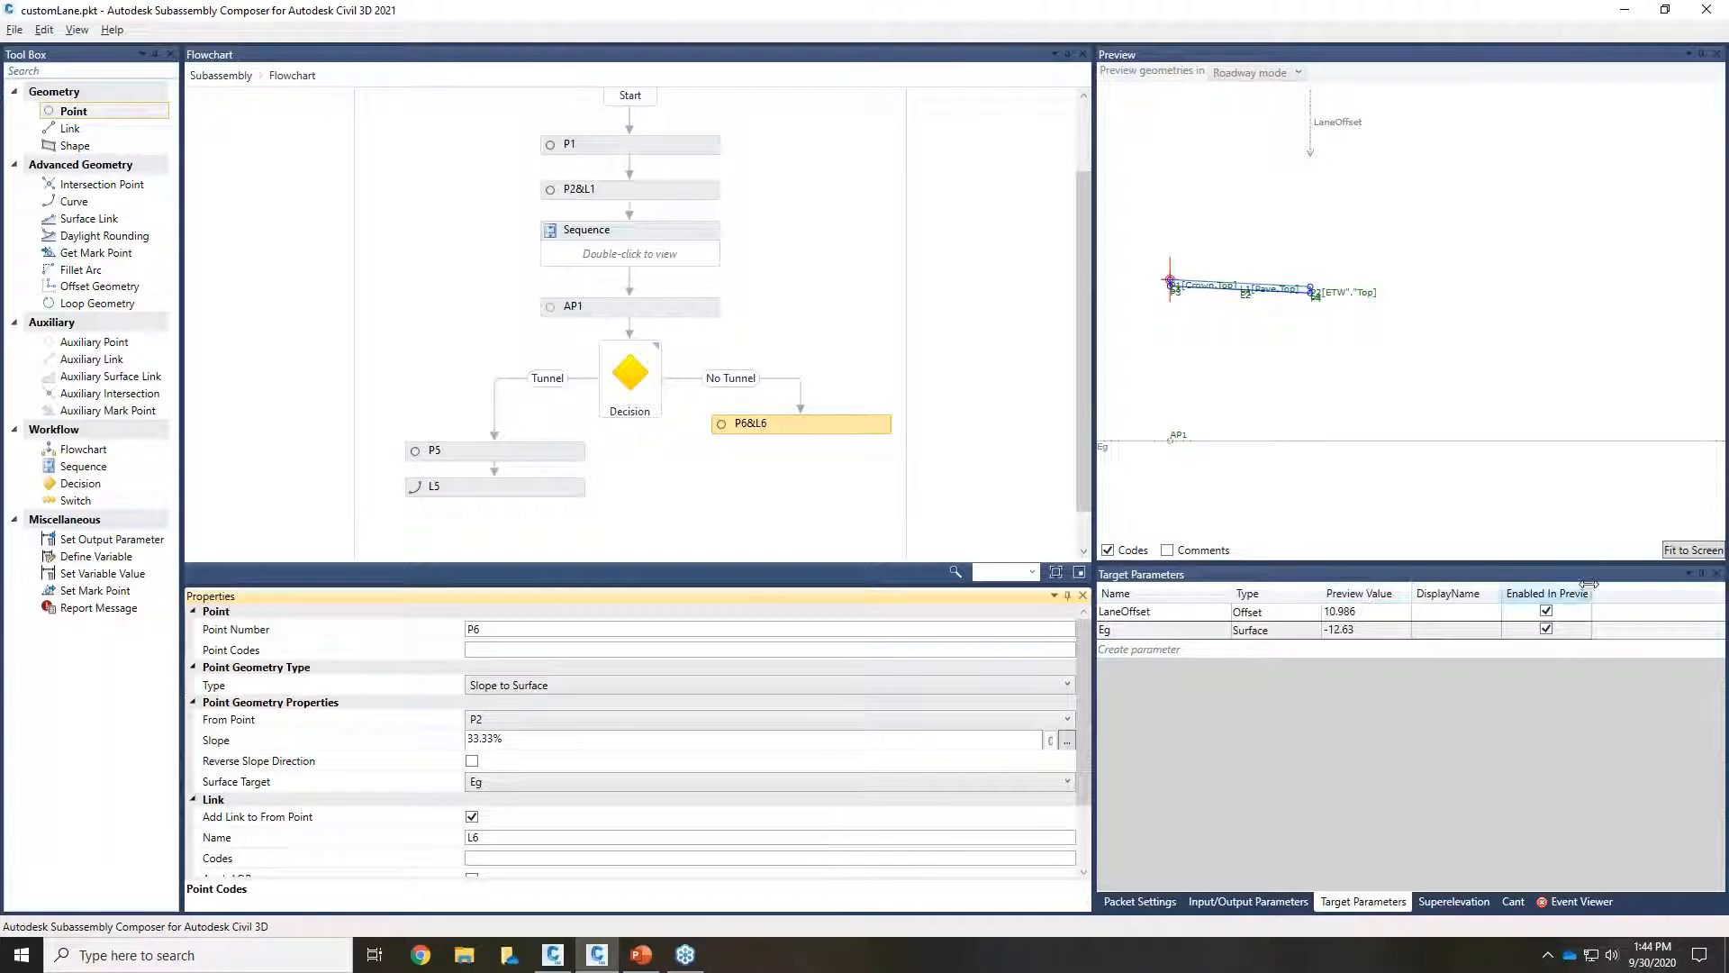
Step: Move the LaneOffset target's preview line inward to about 8.4 and examine the No Tunnel geometry
click(1683, 551)
middle_drag(1594, 379, 1463, 444)
drag(1492, 124, 1409, 124)
middle_drag(1268, 459, 1309, 461)
scroll(1309, 461, down, 1)
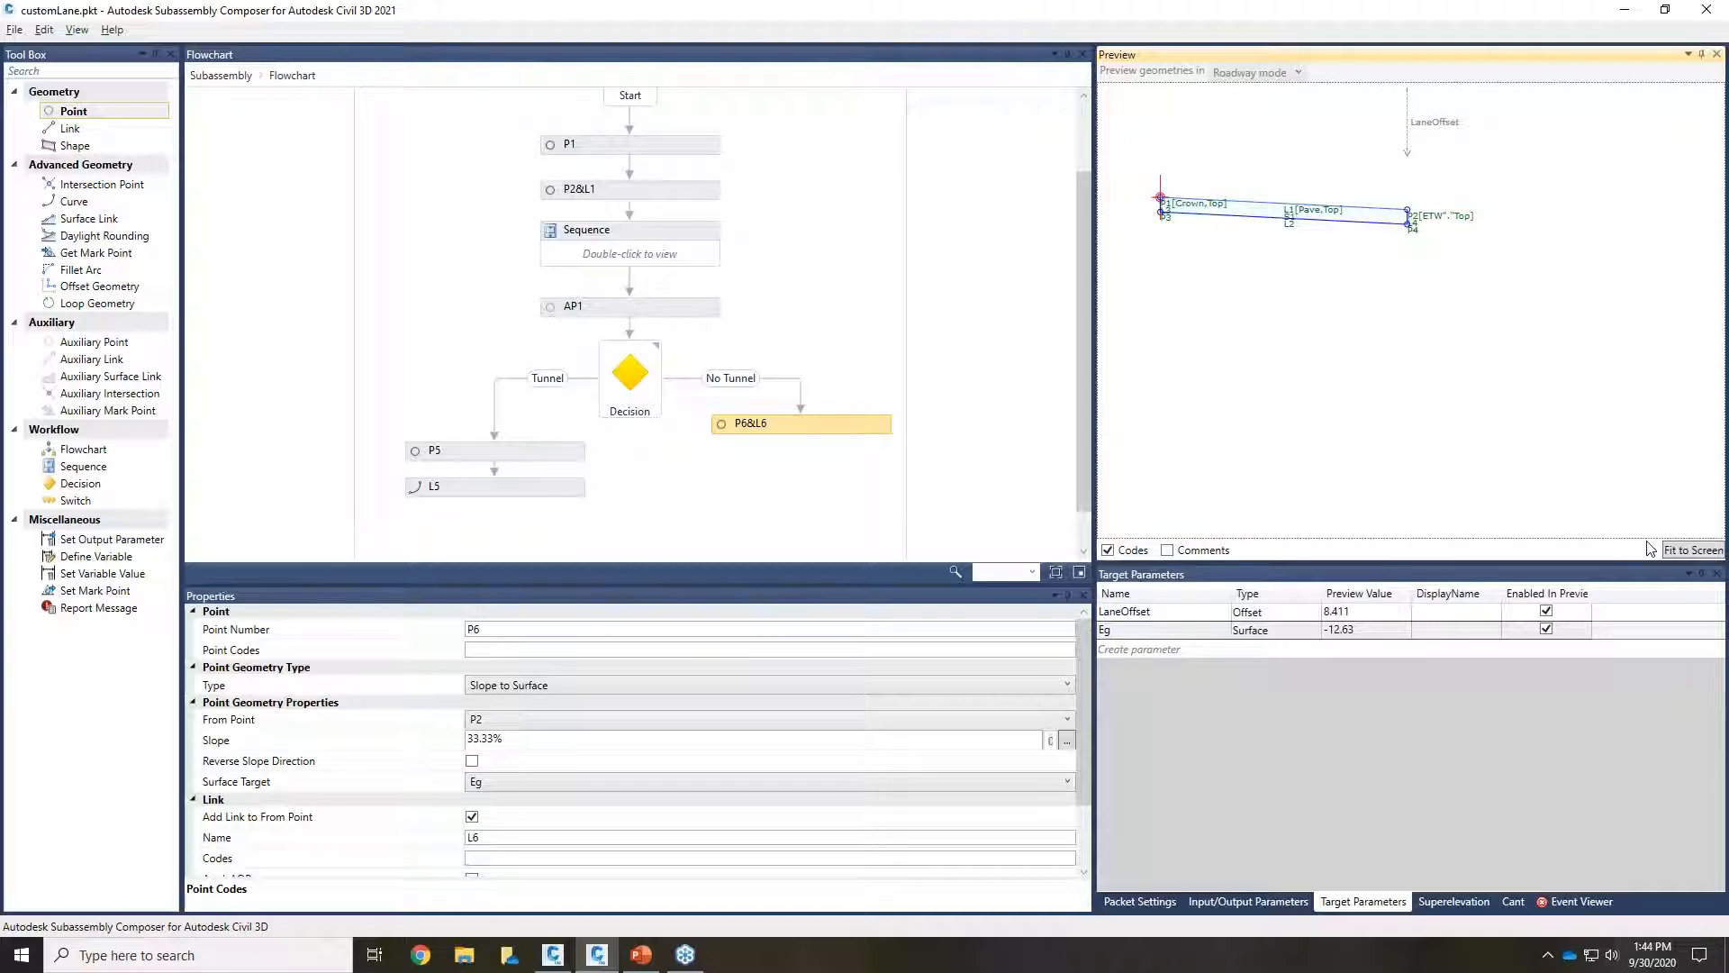
middle_drag(1538, 439, 1572, 483)
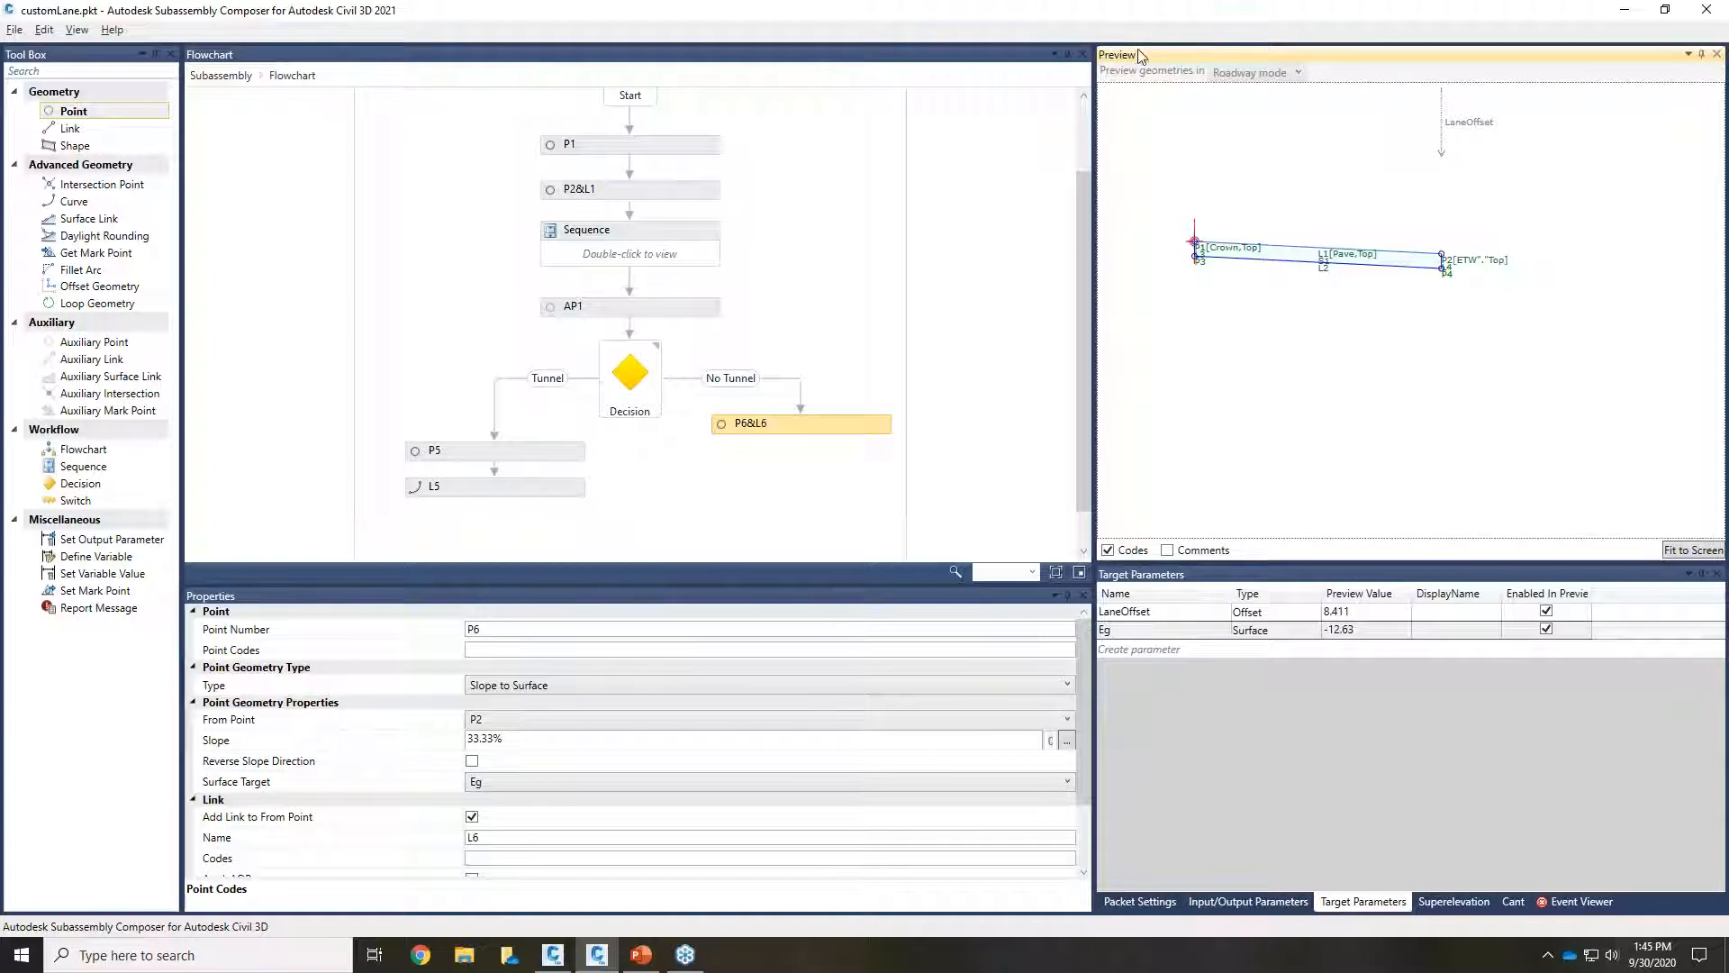
click(907, 56)
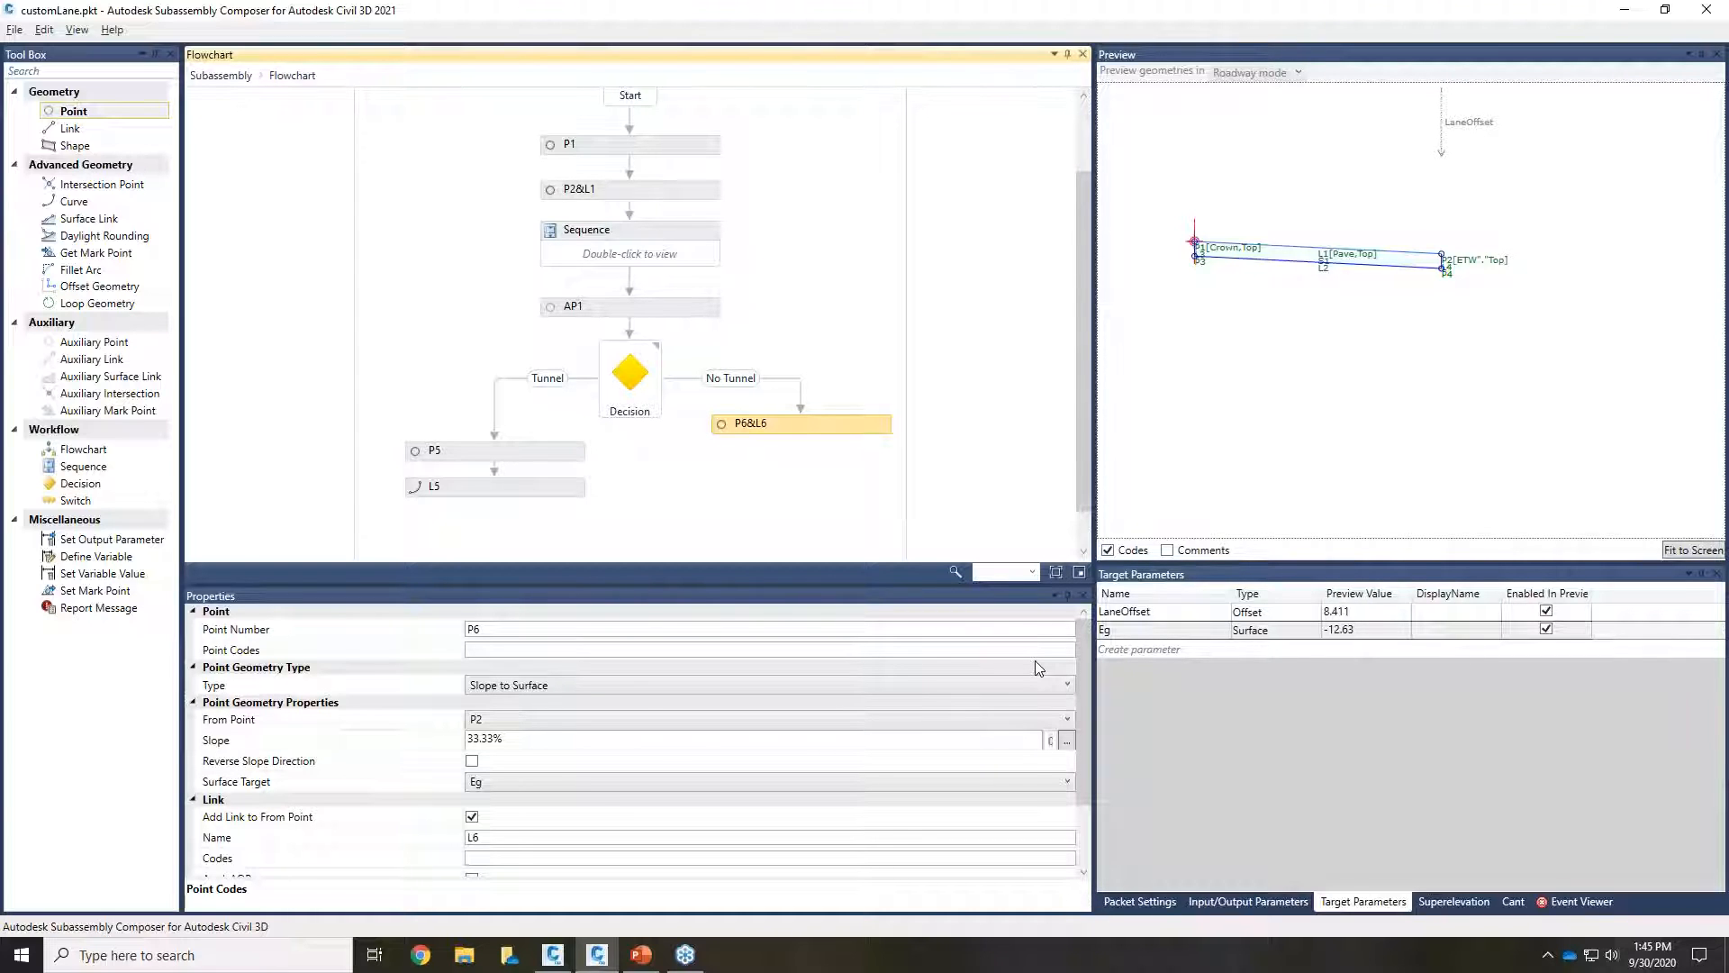
Step: Raise the Eg target surface's preview line to about -2.6 and check the resulting No Tunnel geometry
scroll(1409, 339, up, 1)
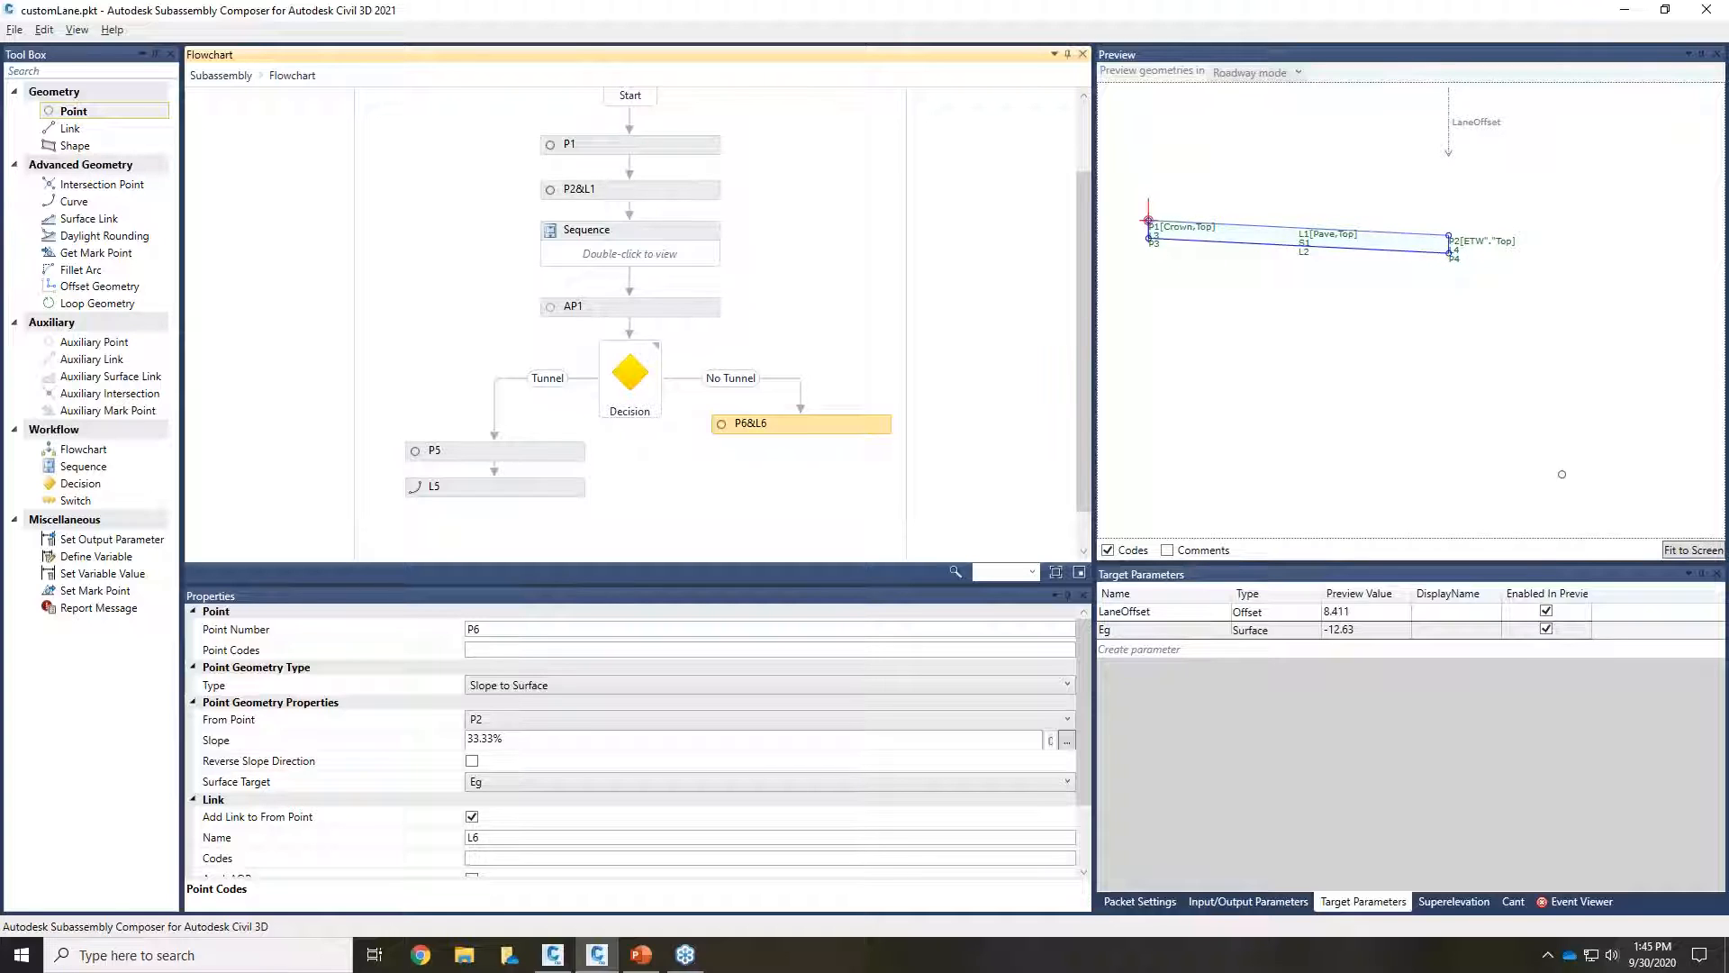
click(1676, 550)
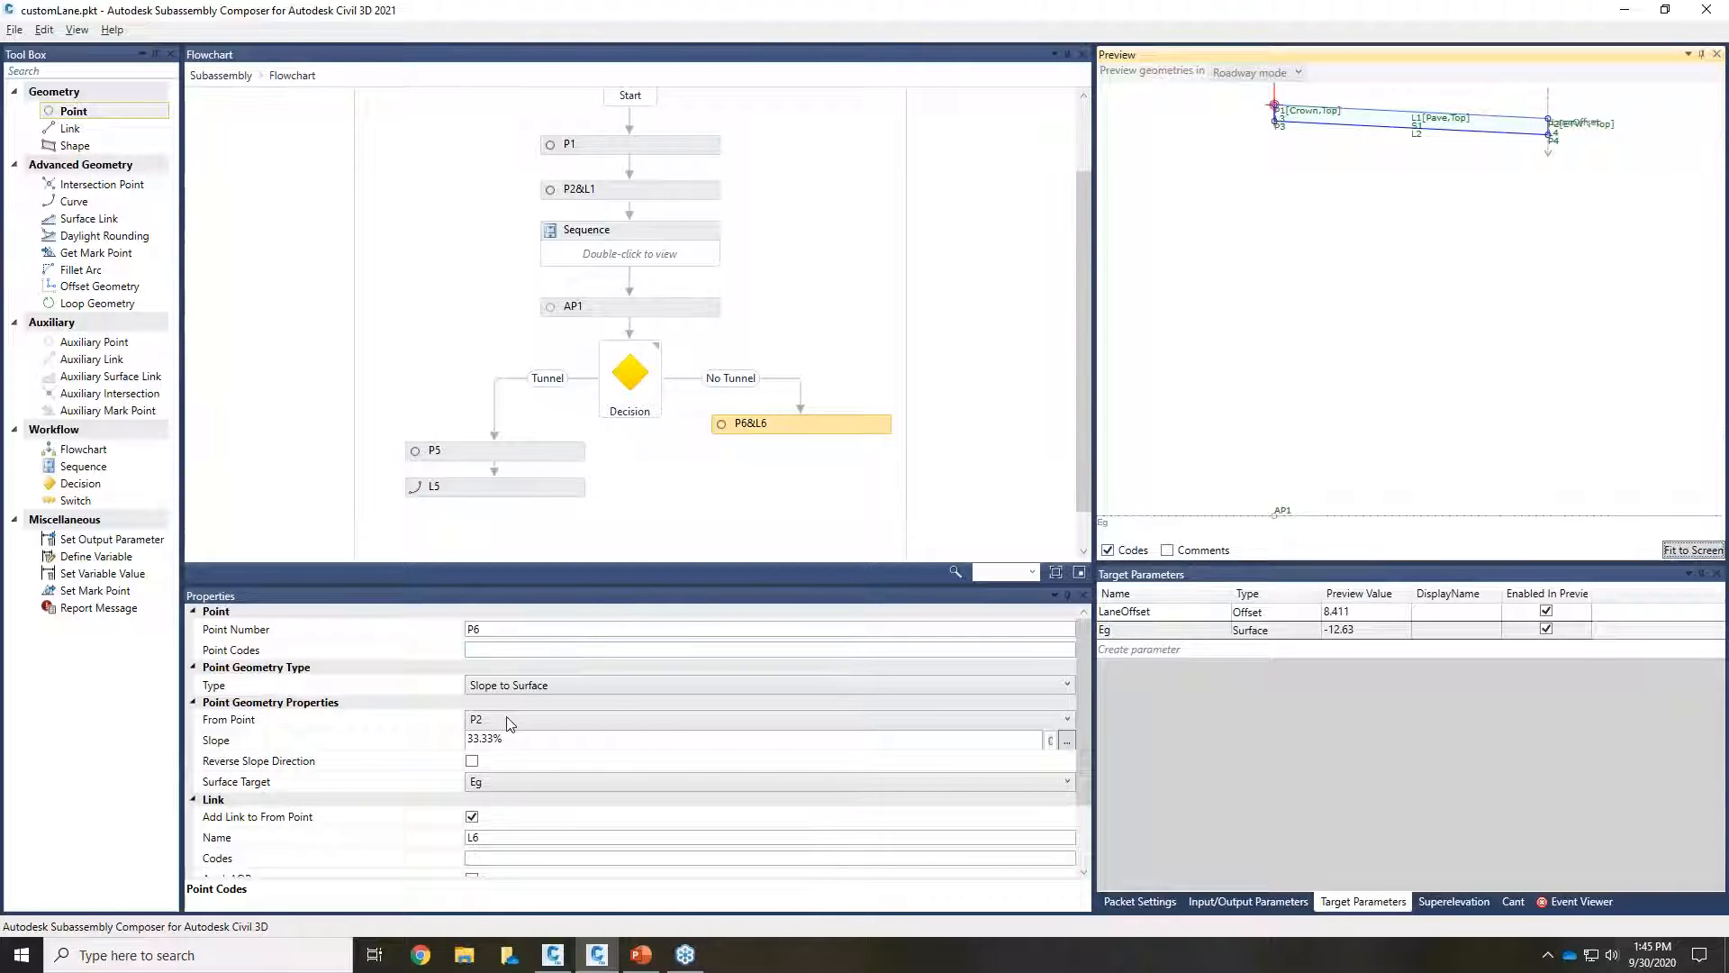
drag(1179, 515, 1266, 189)
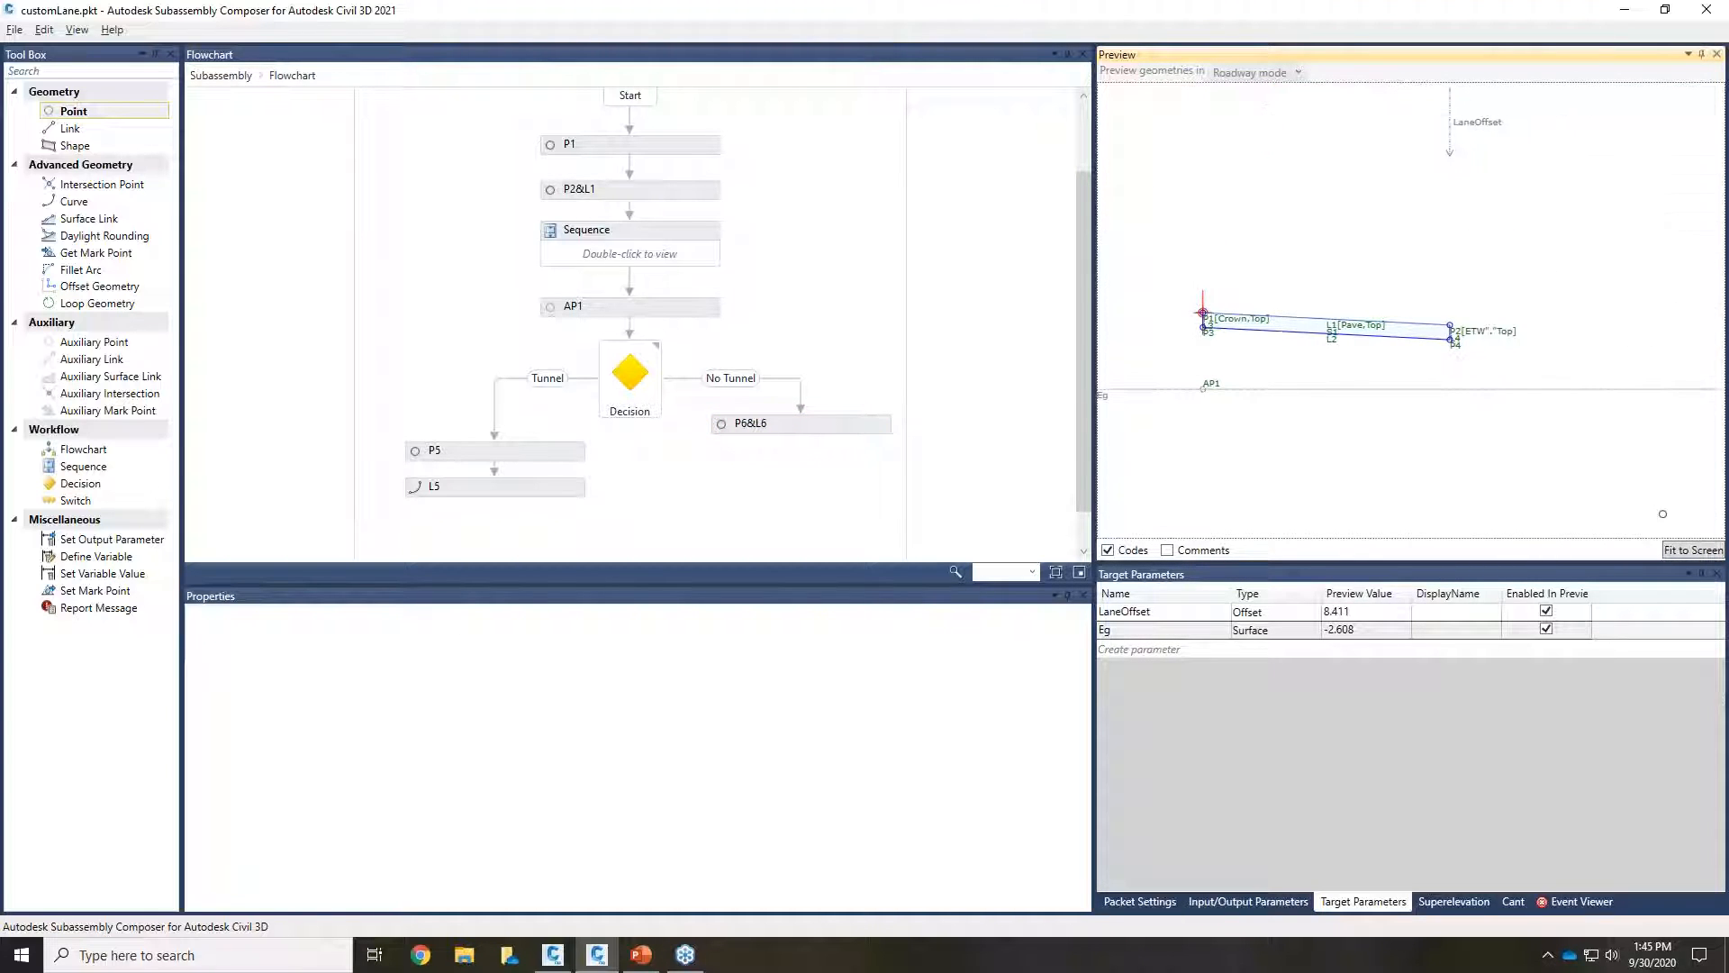
click(1679, 551)
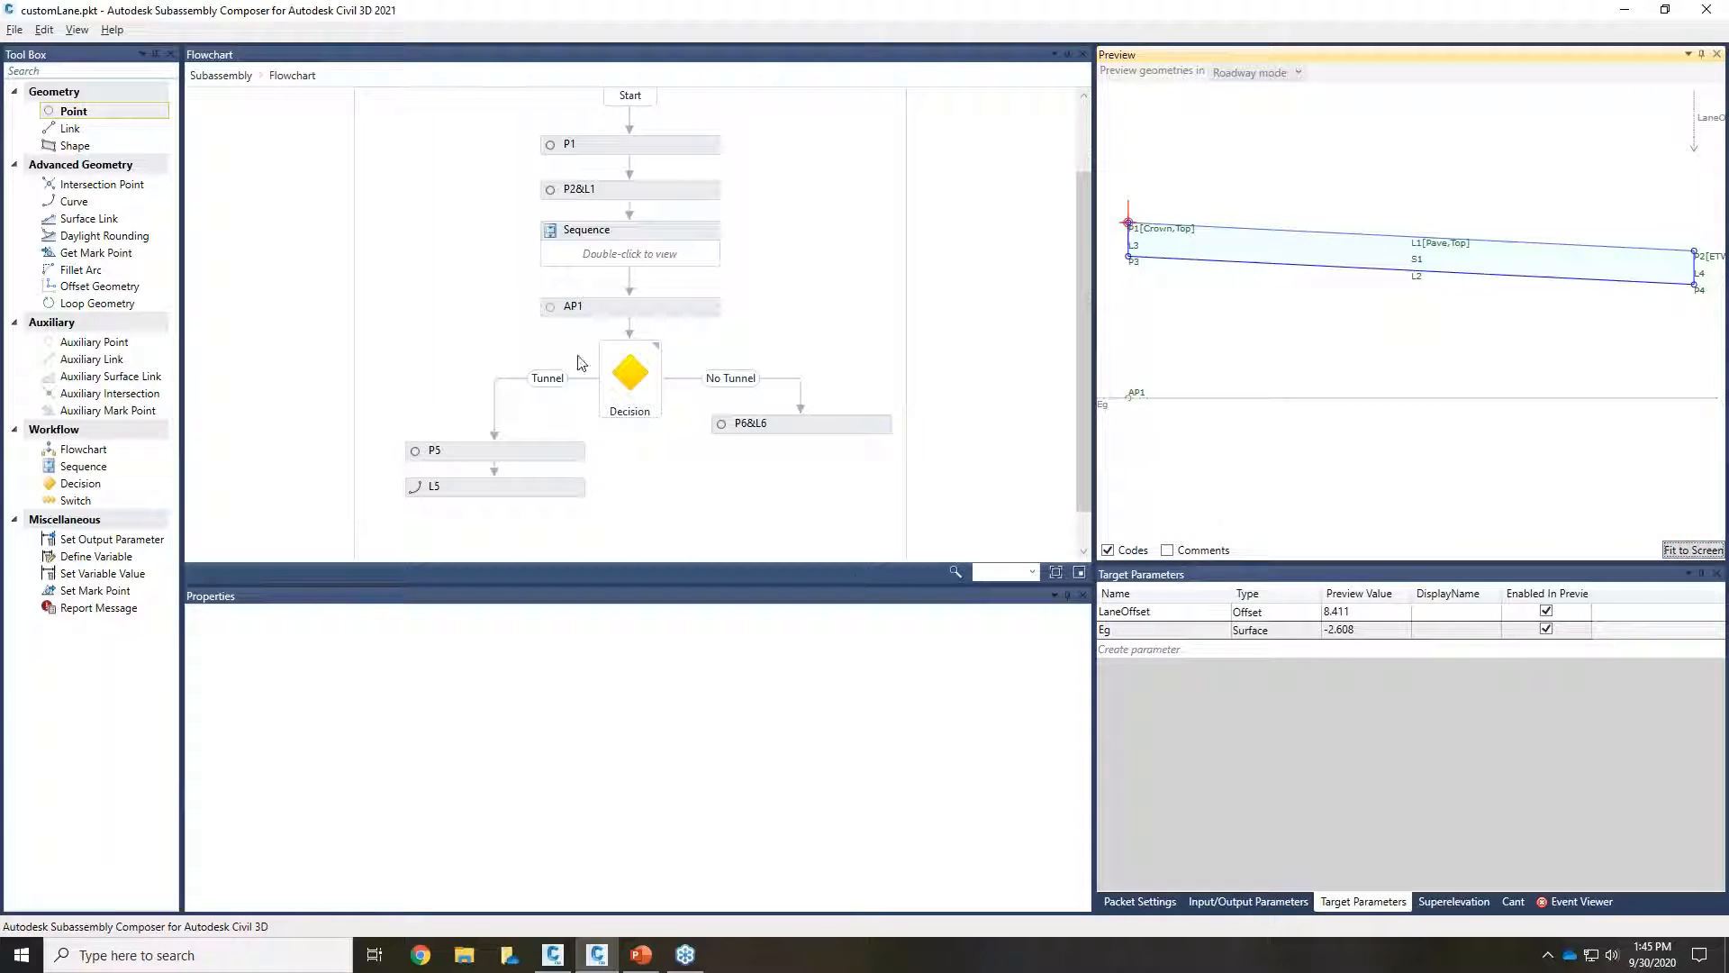
Step: Review point P6's slope and surface target settings, and raise the Eg surface's preview line to about -1.9
click(796, 428)
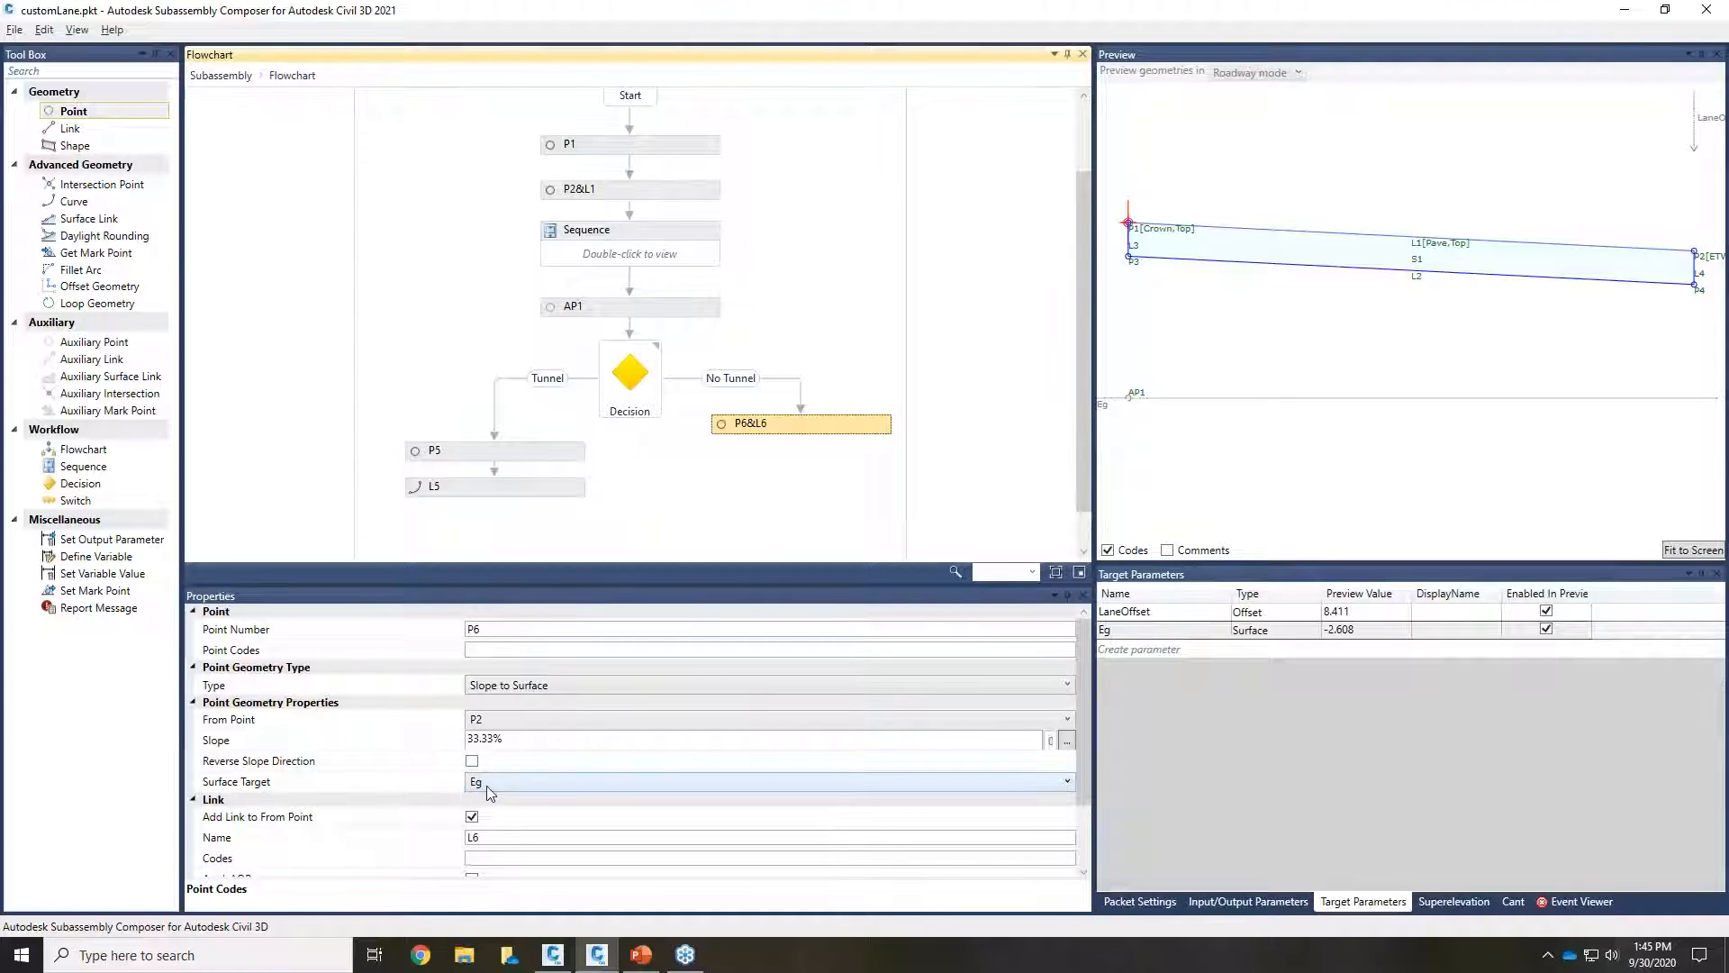
scroll(478, 828, down, 2)
scroll(495, 824, up, 2)
click(509, 738)
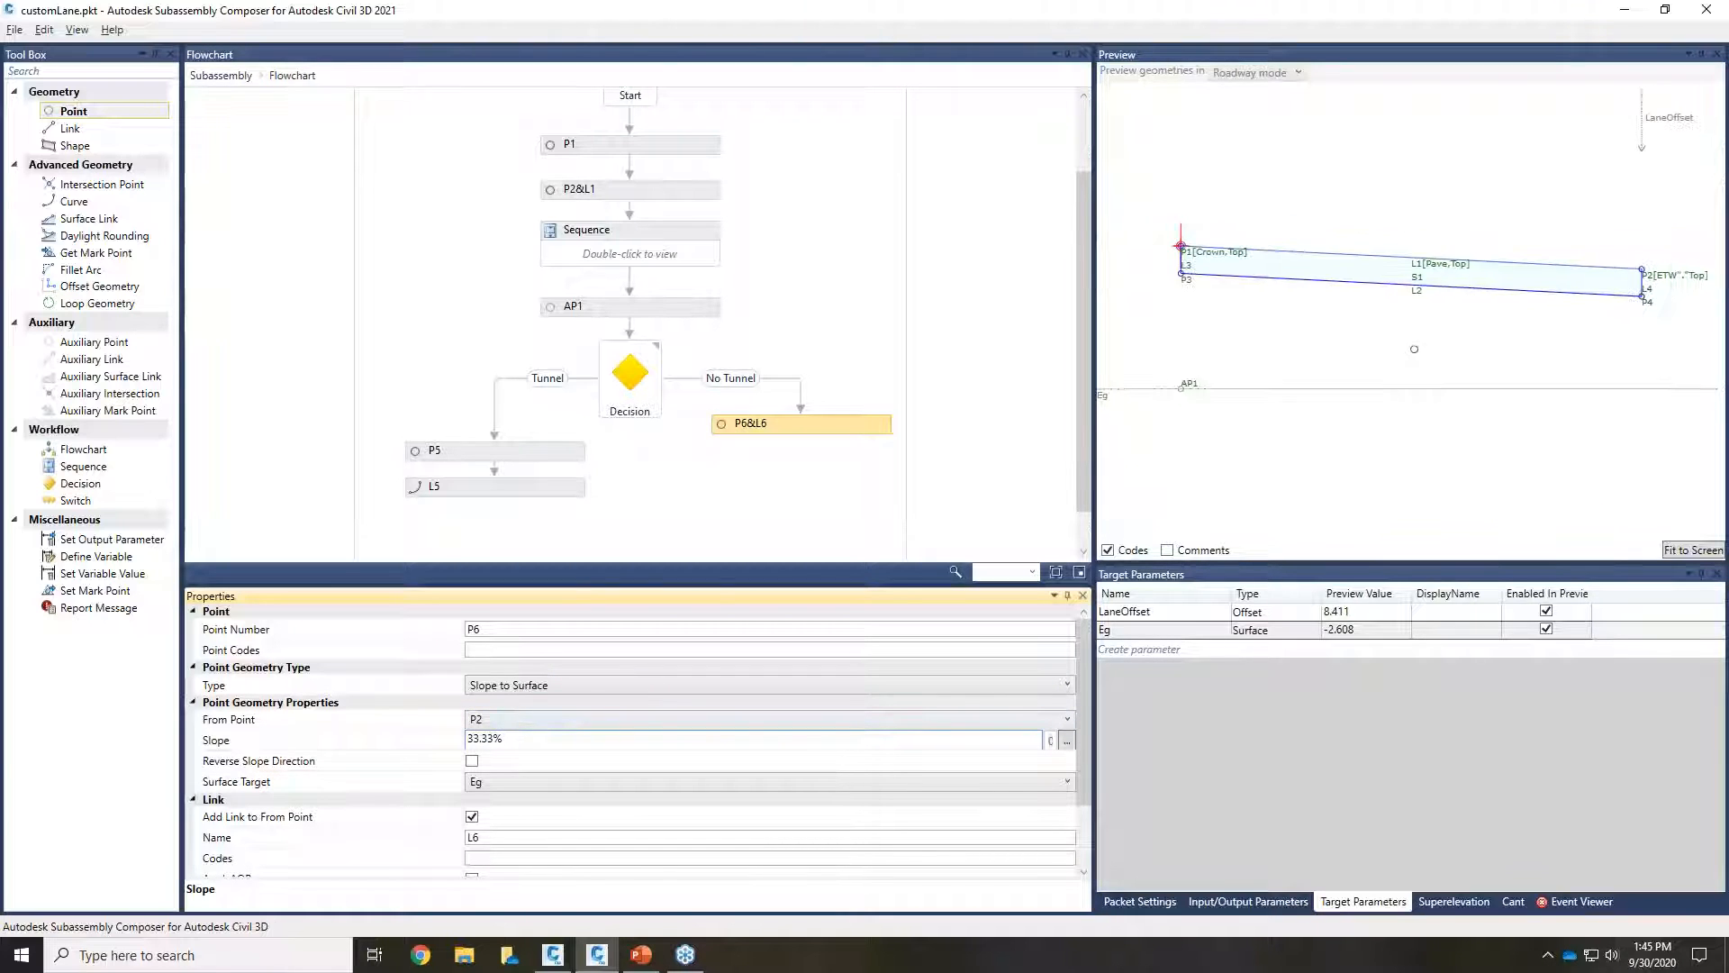
middle_drag(1440, 349, 1364, 362)
scroll(1365, 362, down, 1)
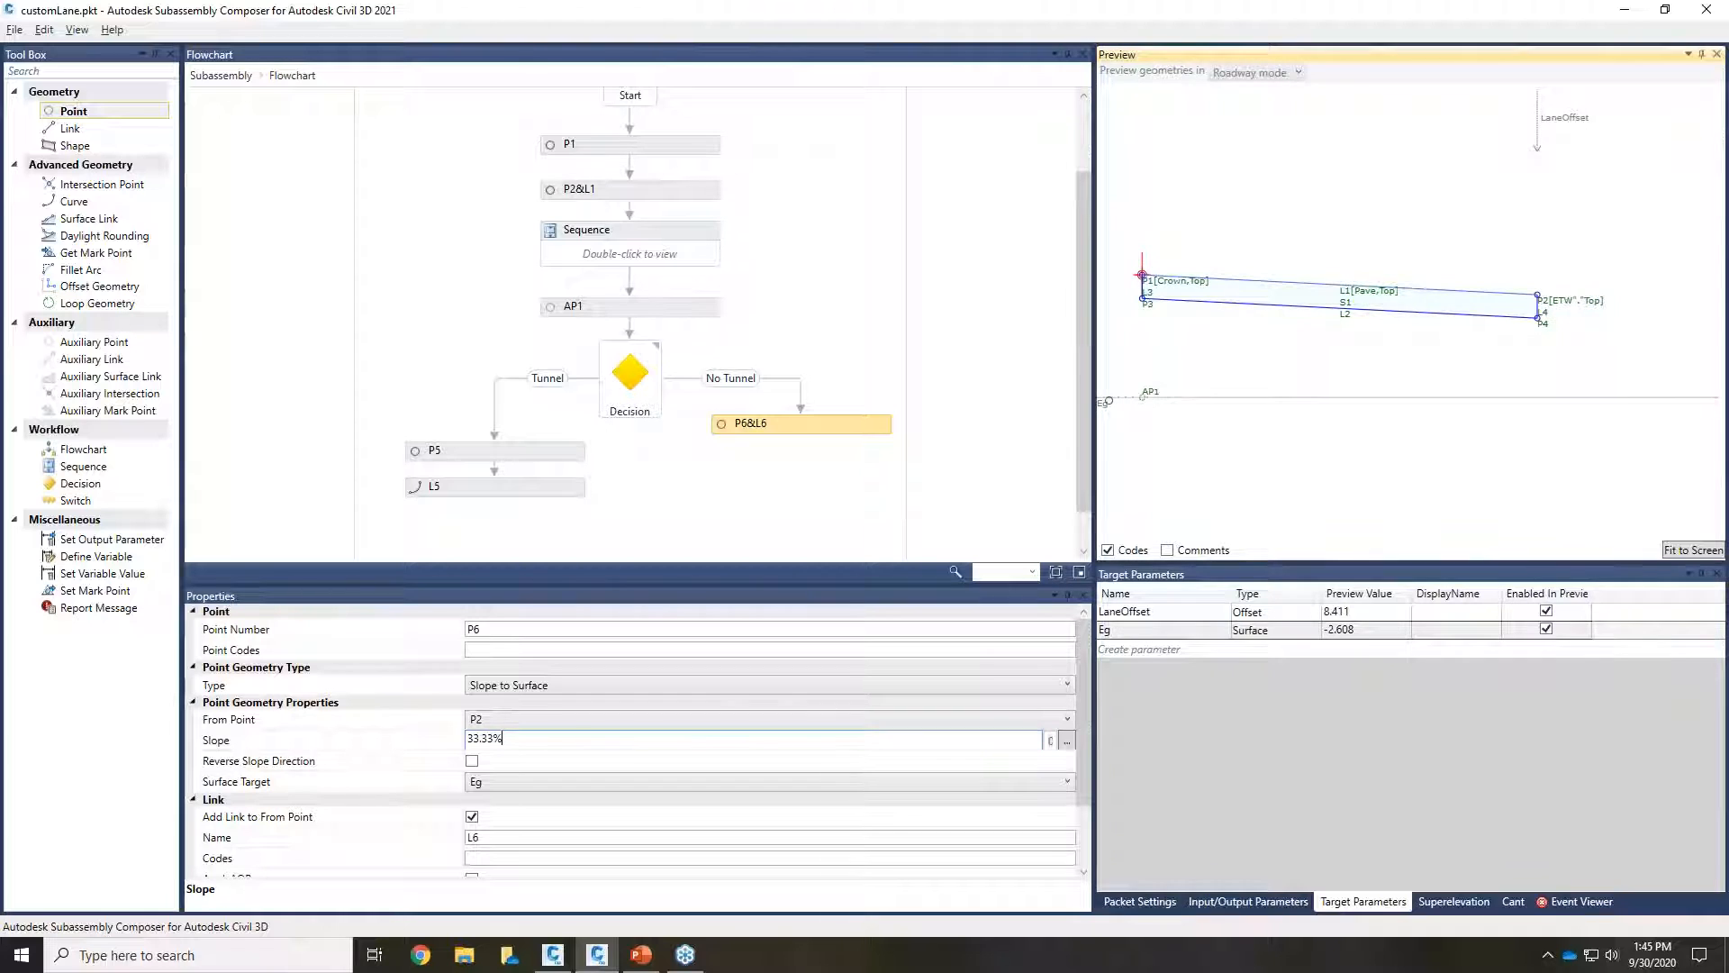
mouse_move(1121, 402)
mouse_down()
mouse_move(1117, 232)
mouse_move(1116, 368)
mouse_up()
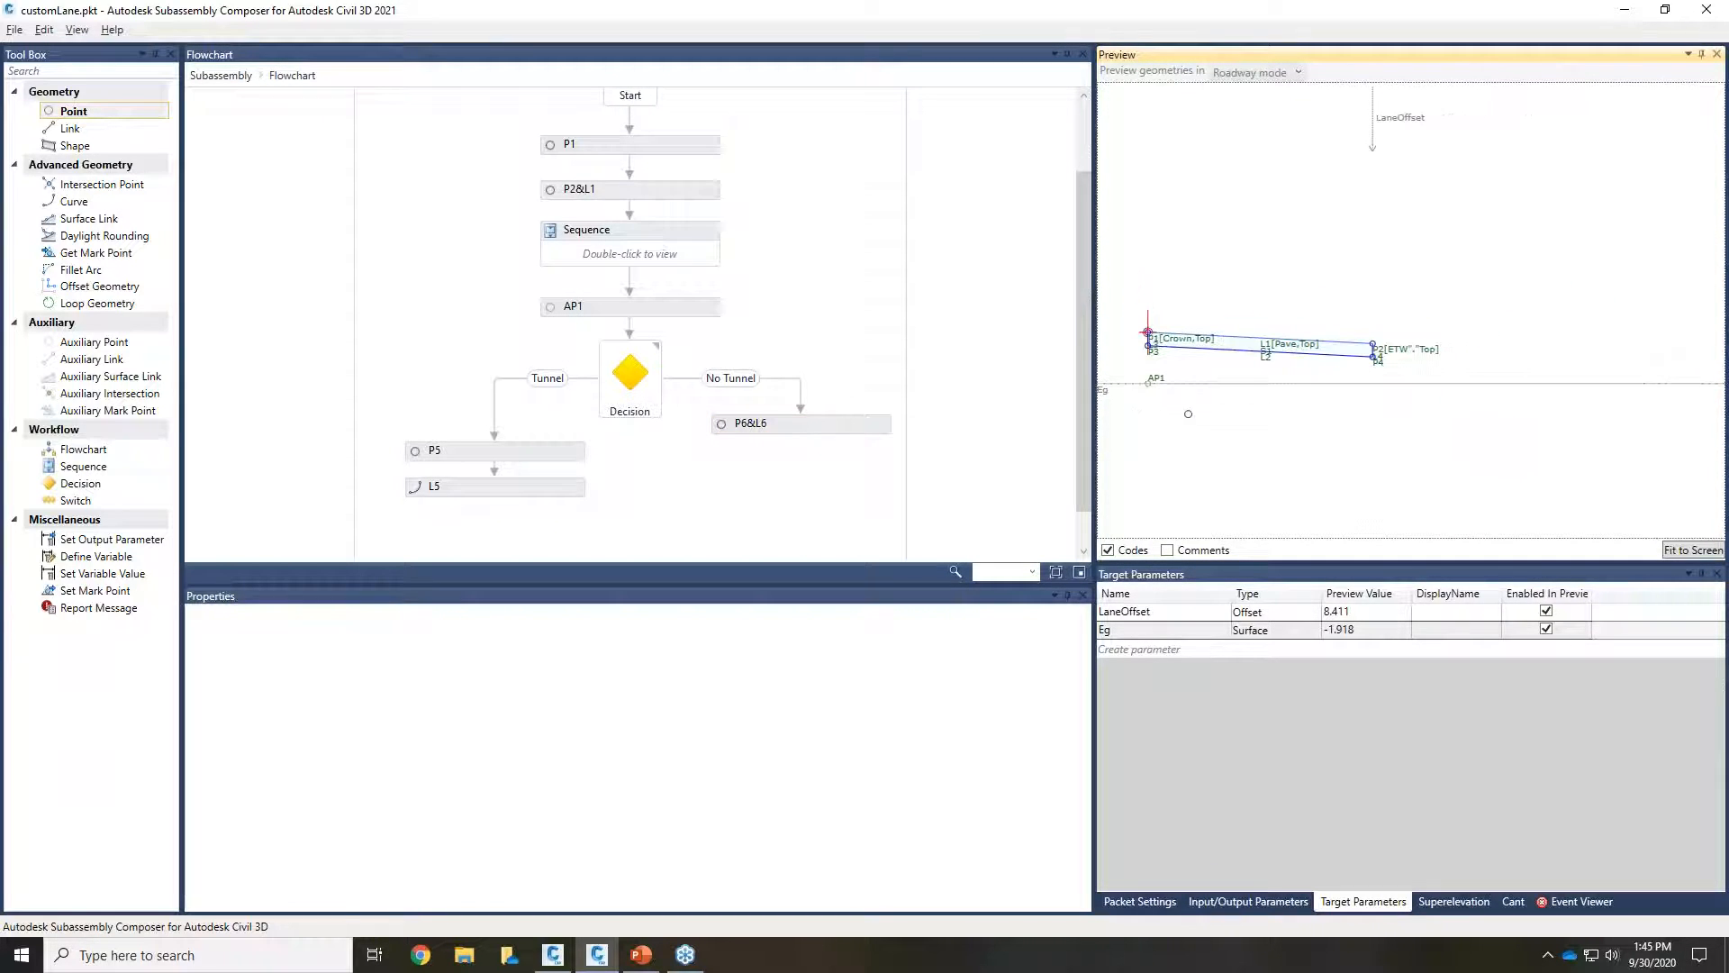
Step: Review point P6's geometry type and origin point, and set its slope to 20
click(741, 430)
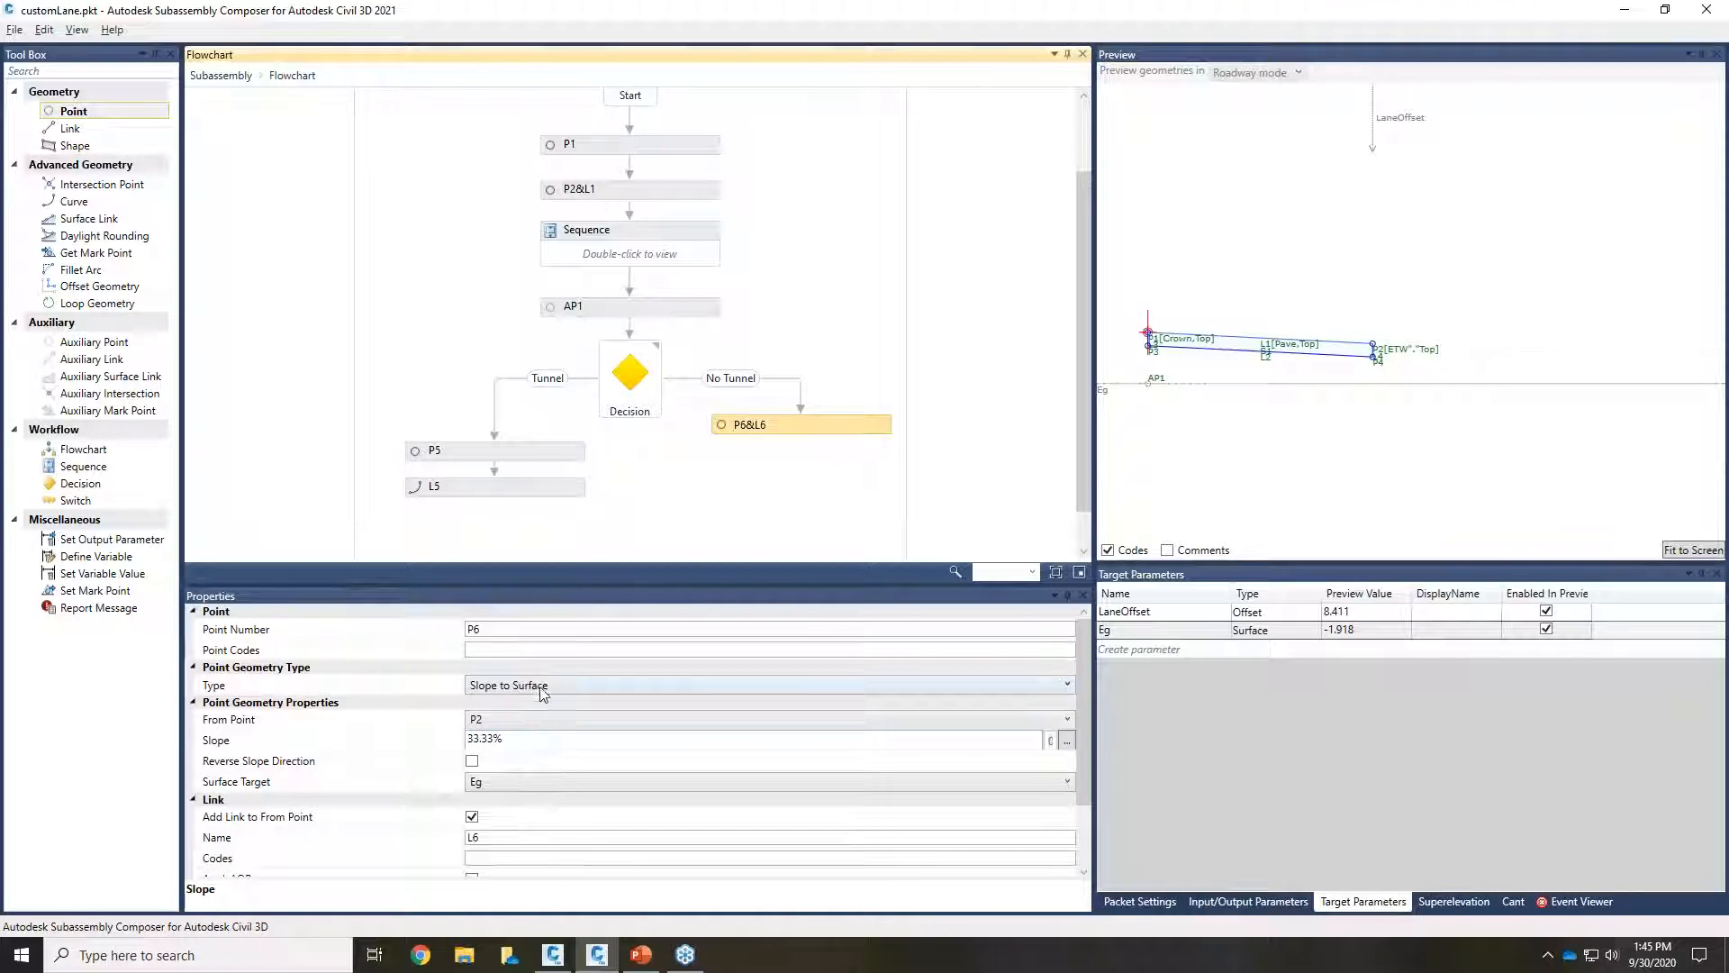
click(515, 739)
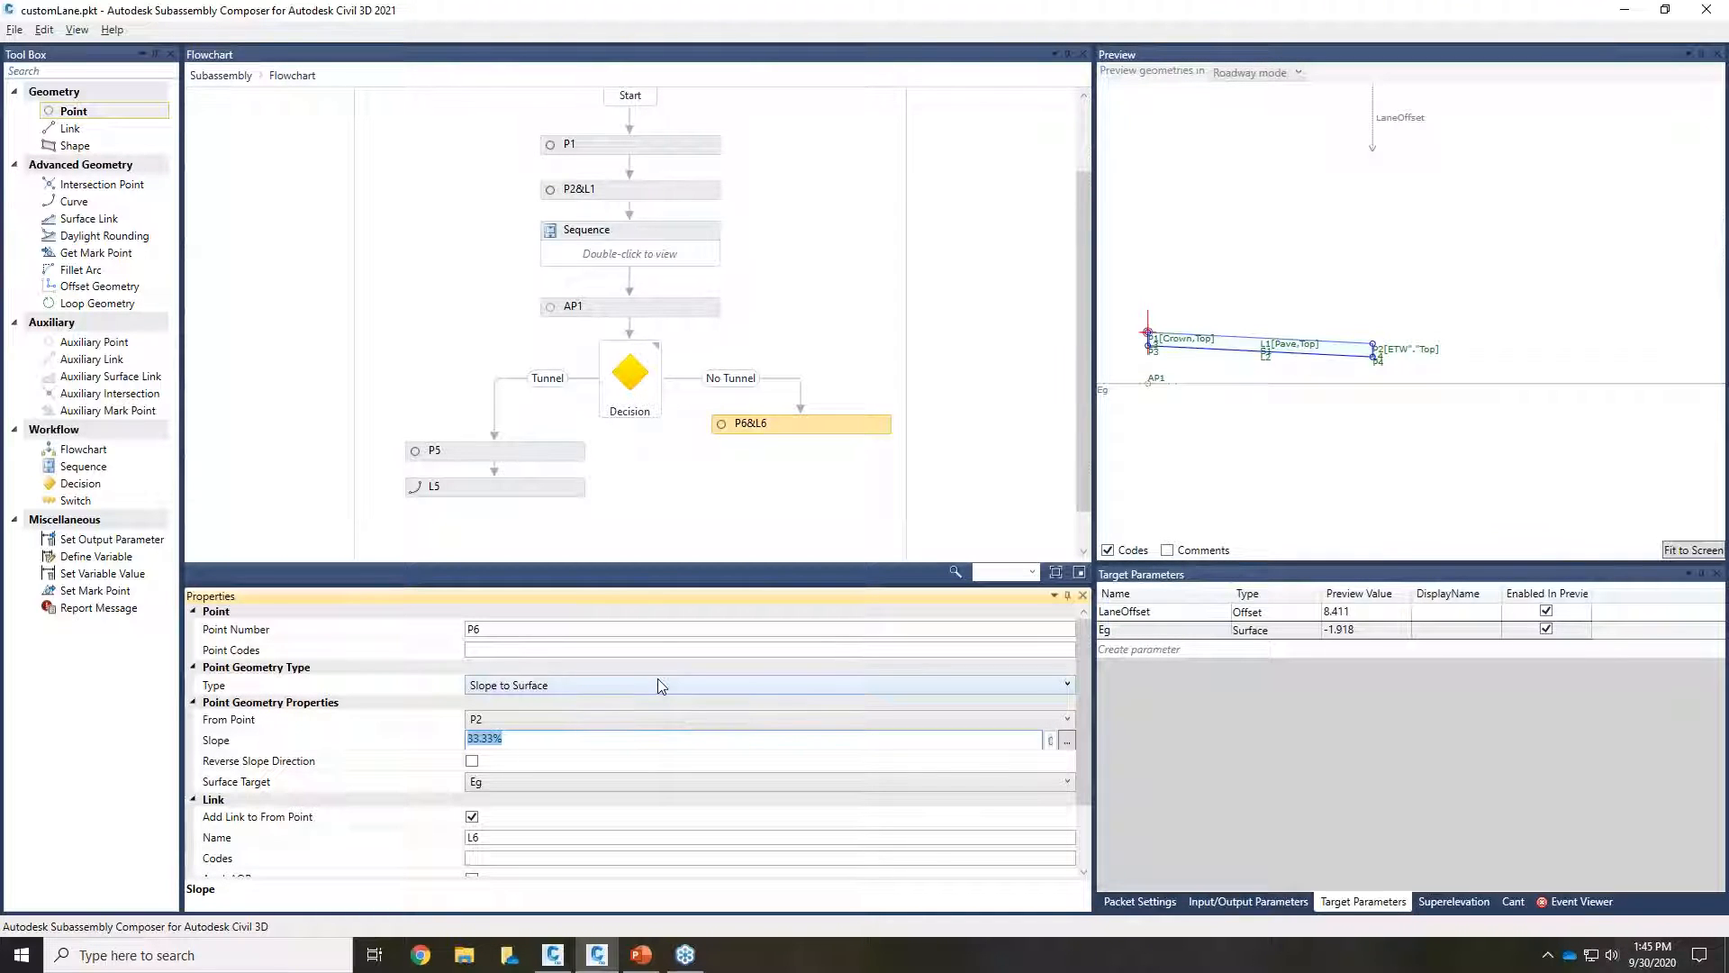
click(661, 686)
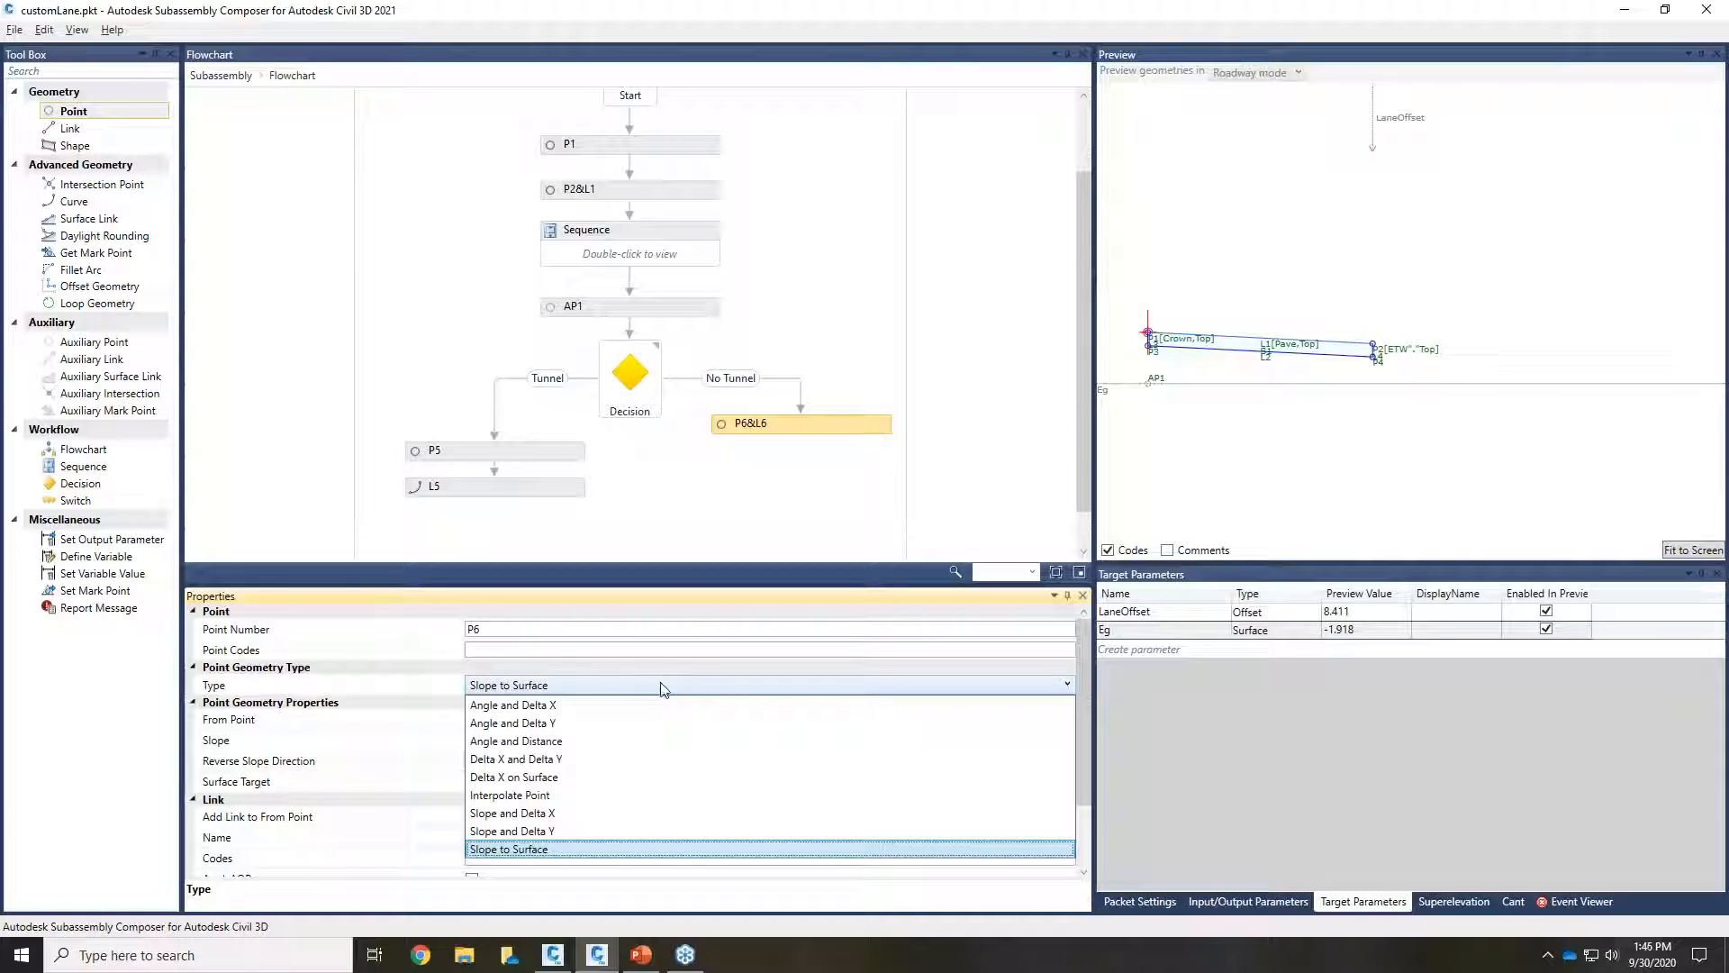
click(448, 682)
click(512, 724)
click(512, 724)
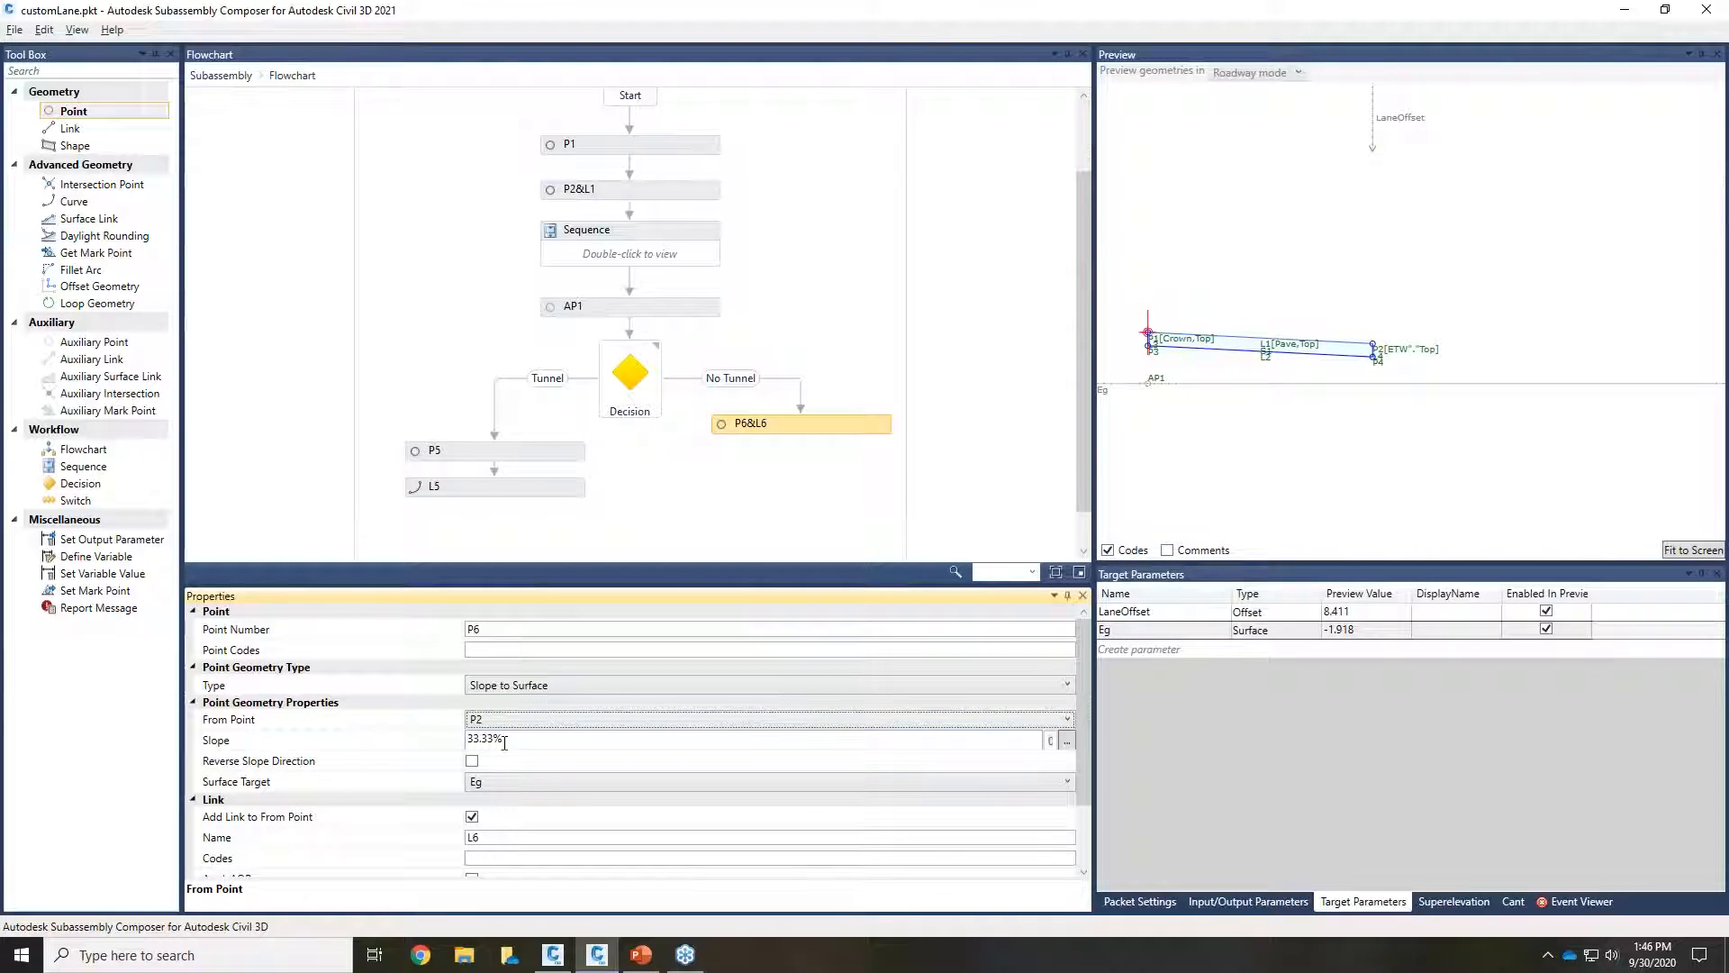
click(504, 742)
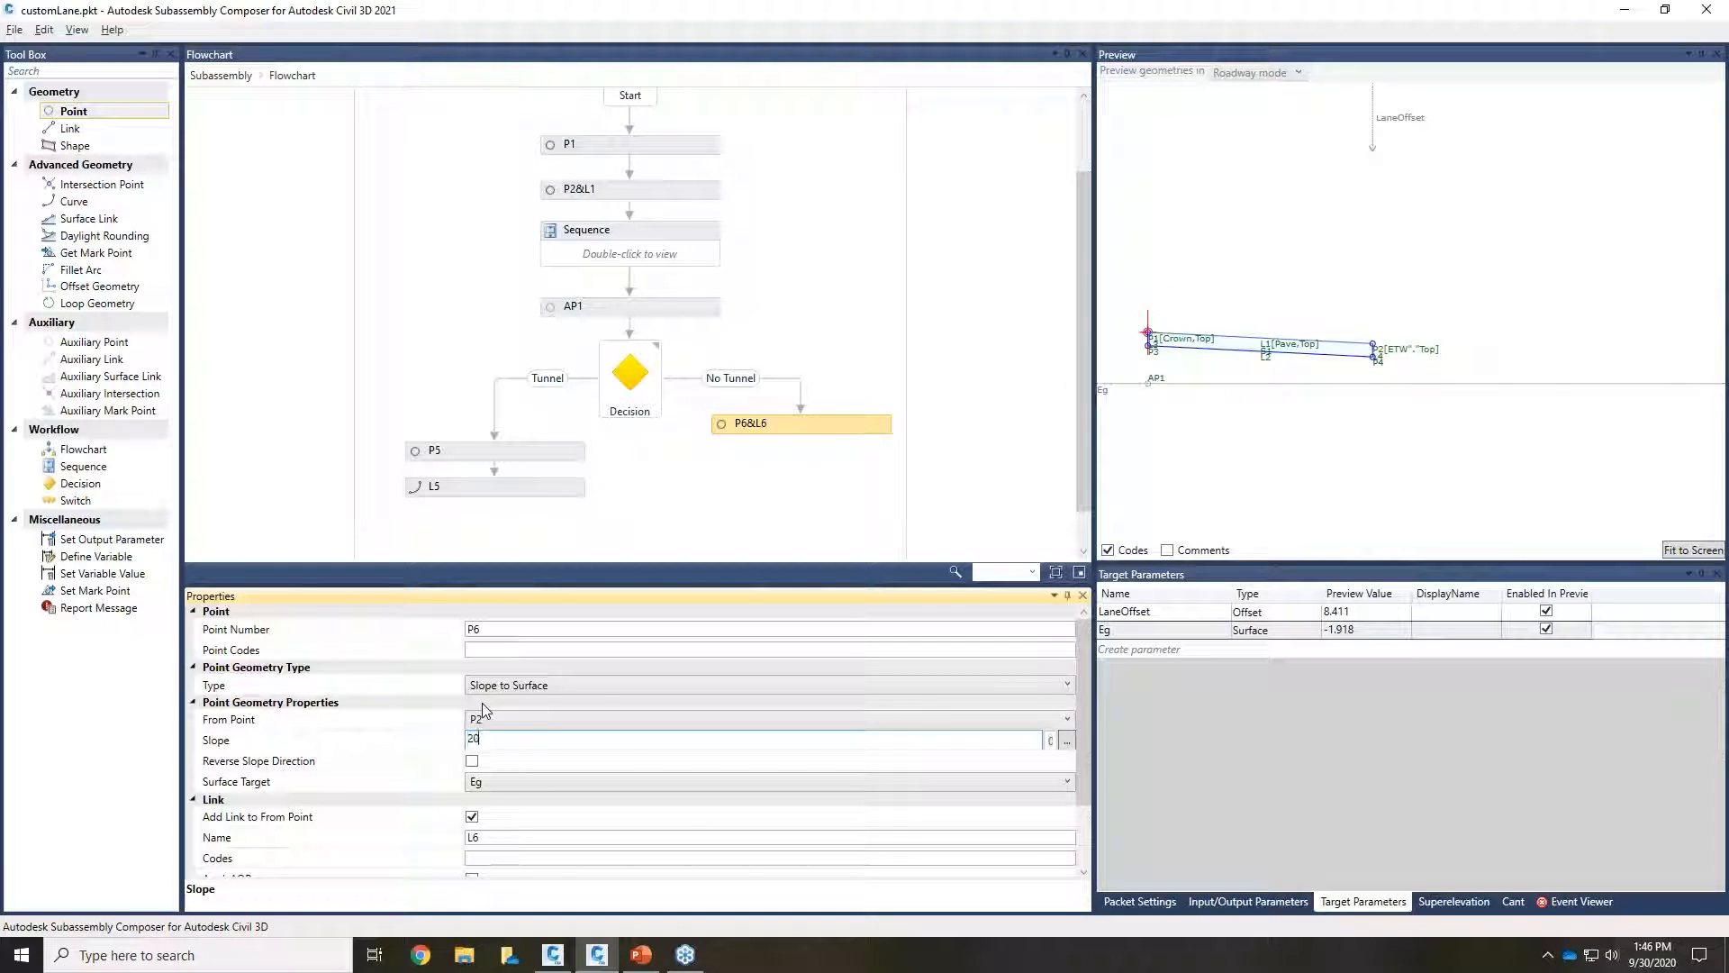
click(534, 649)
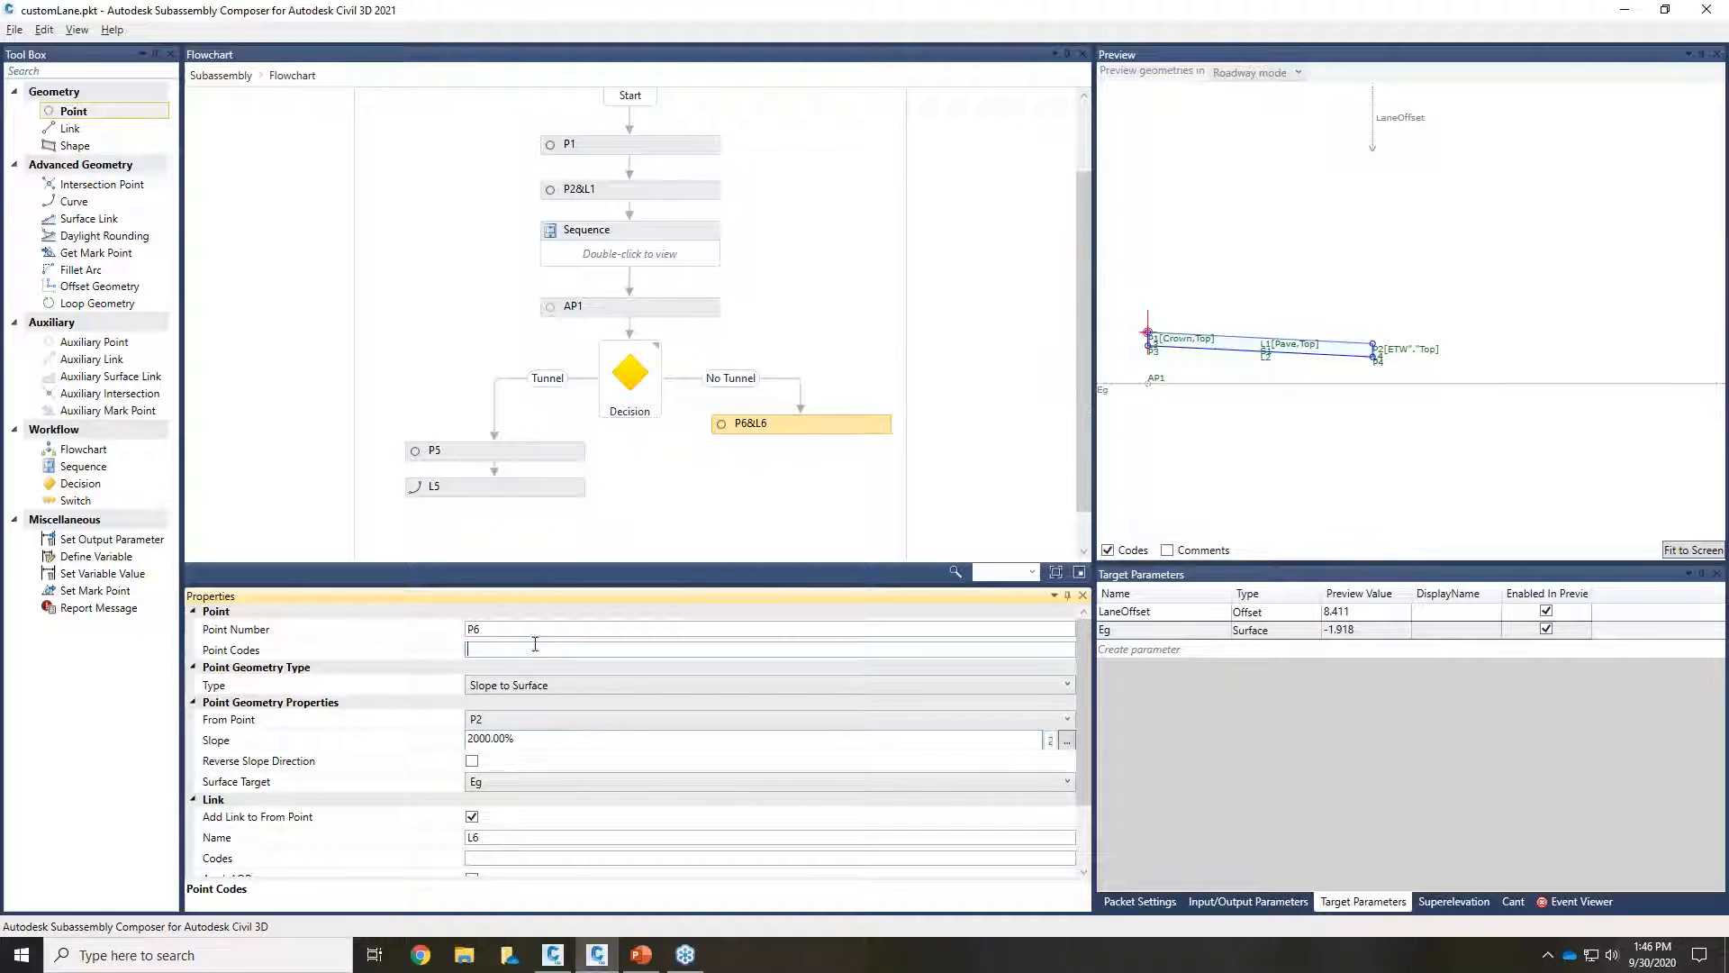
Step: Set the slope of point P6 to 5:1
double_click(579, 736)
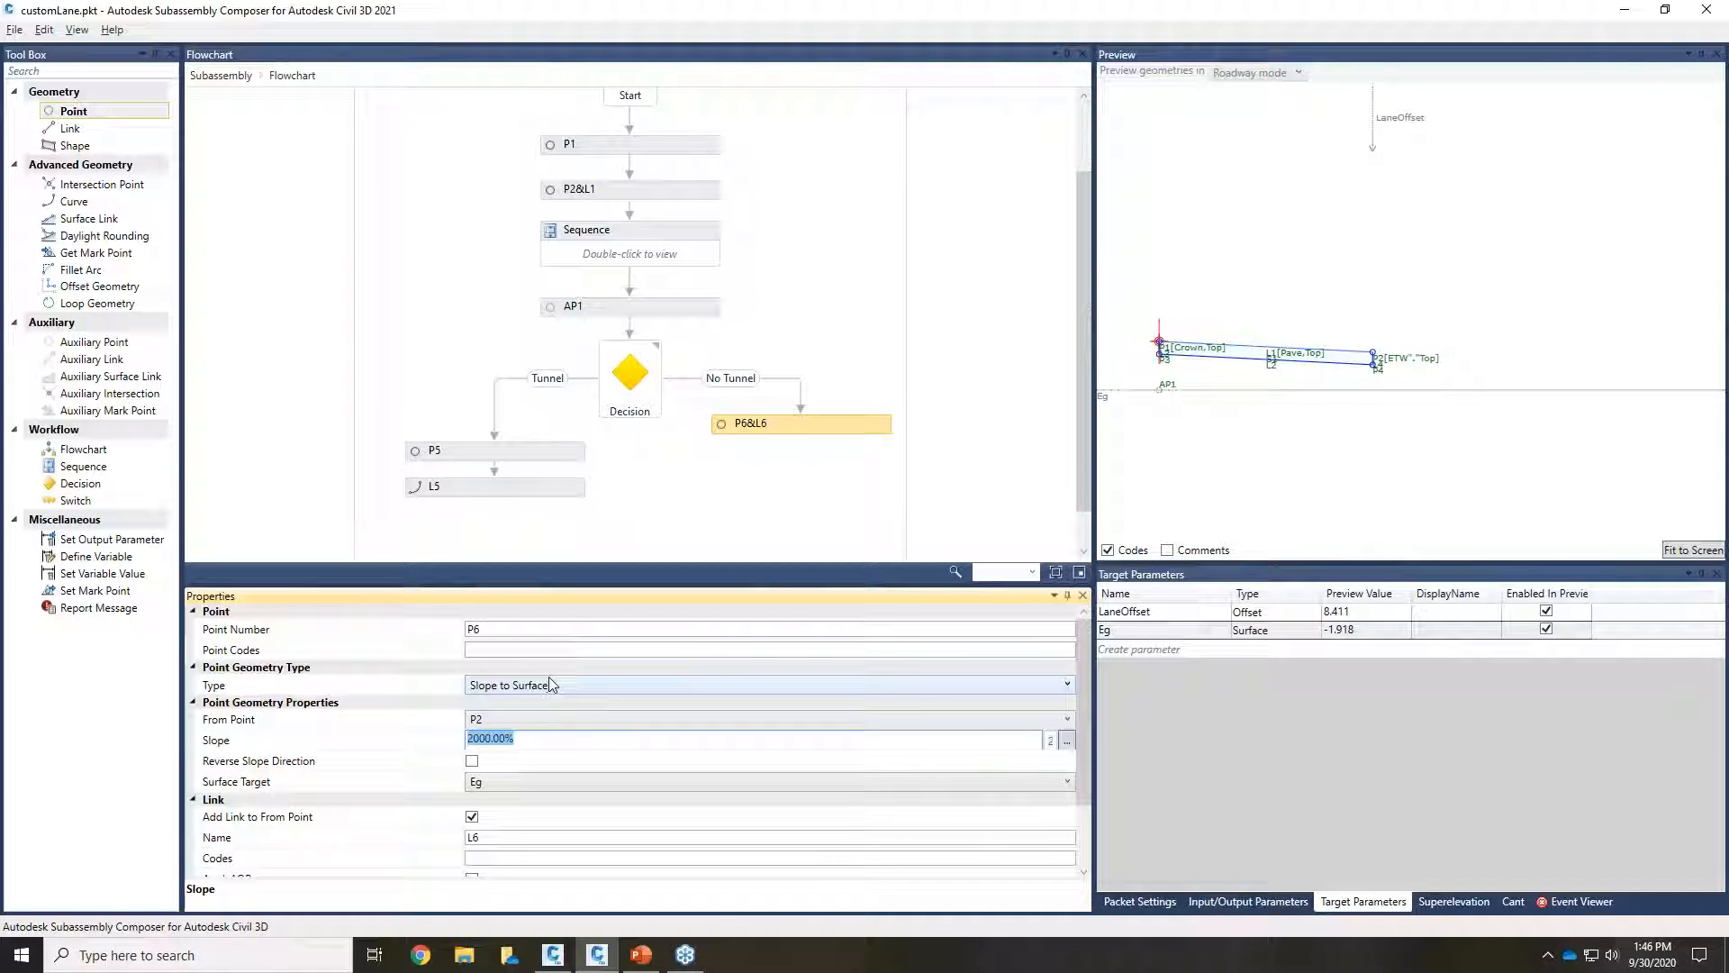
text(5:1)
click(657, 650)
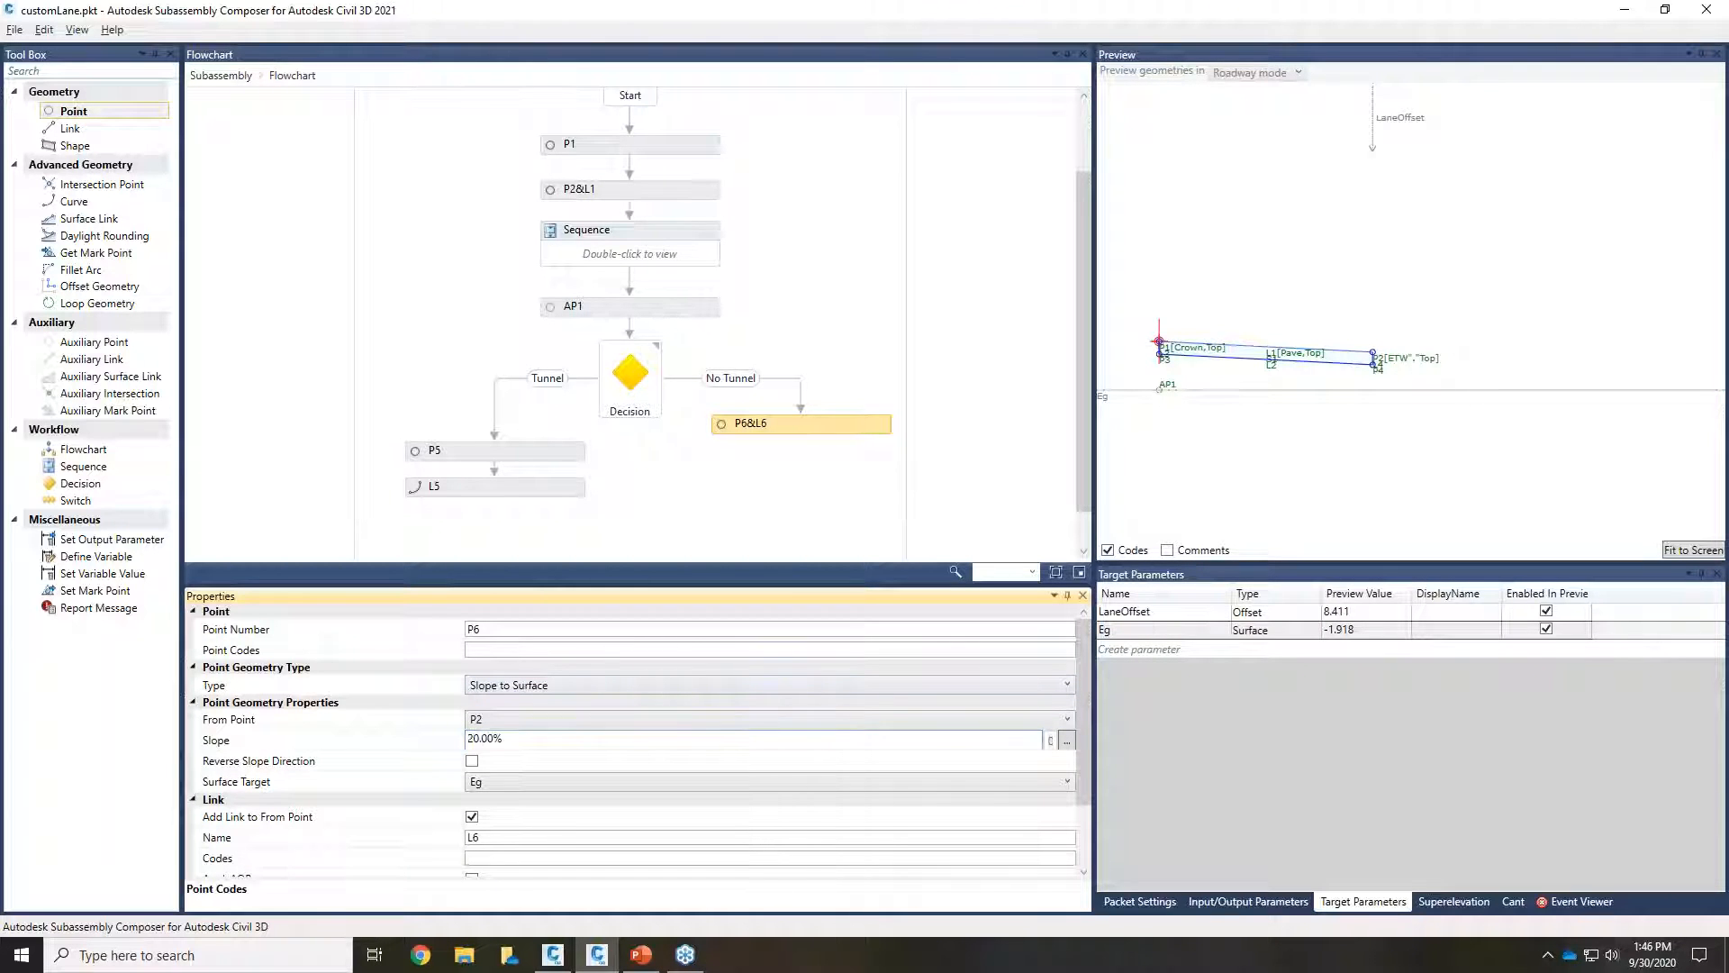
Step: Remove the link between P2 and point P6 and check the No Tunnel geometry in the preview
click(1675, 548)
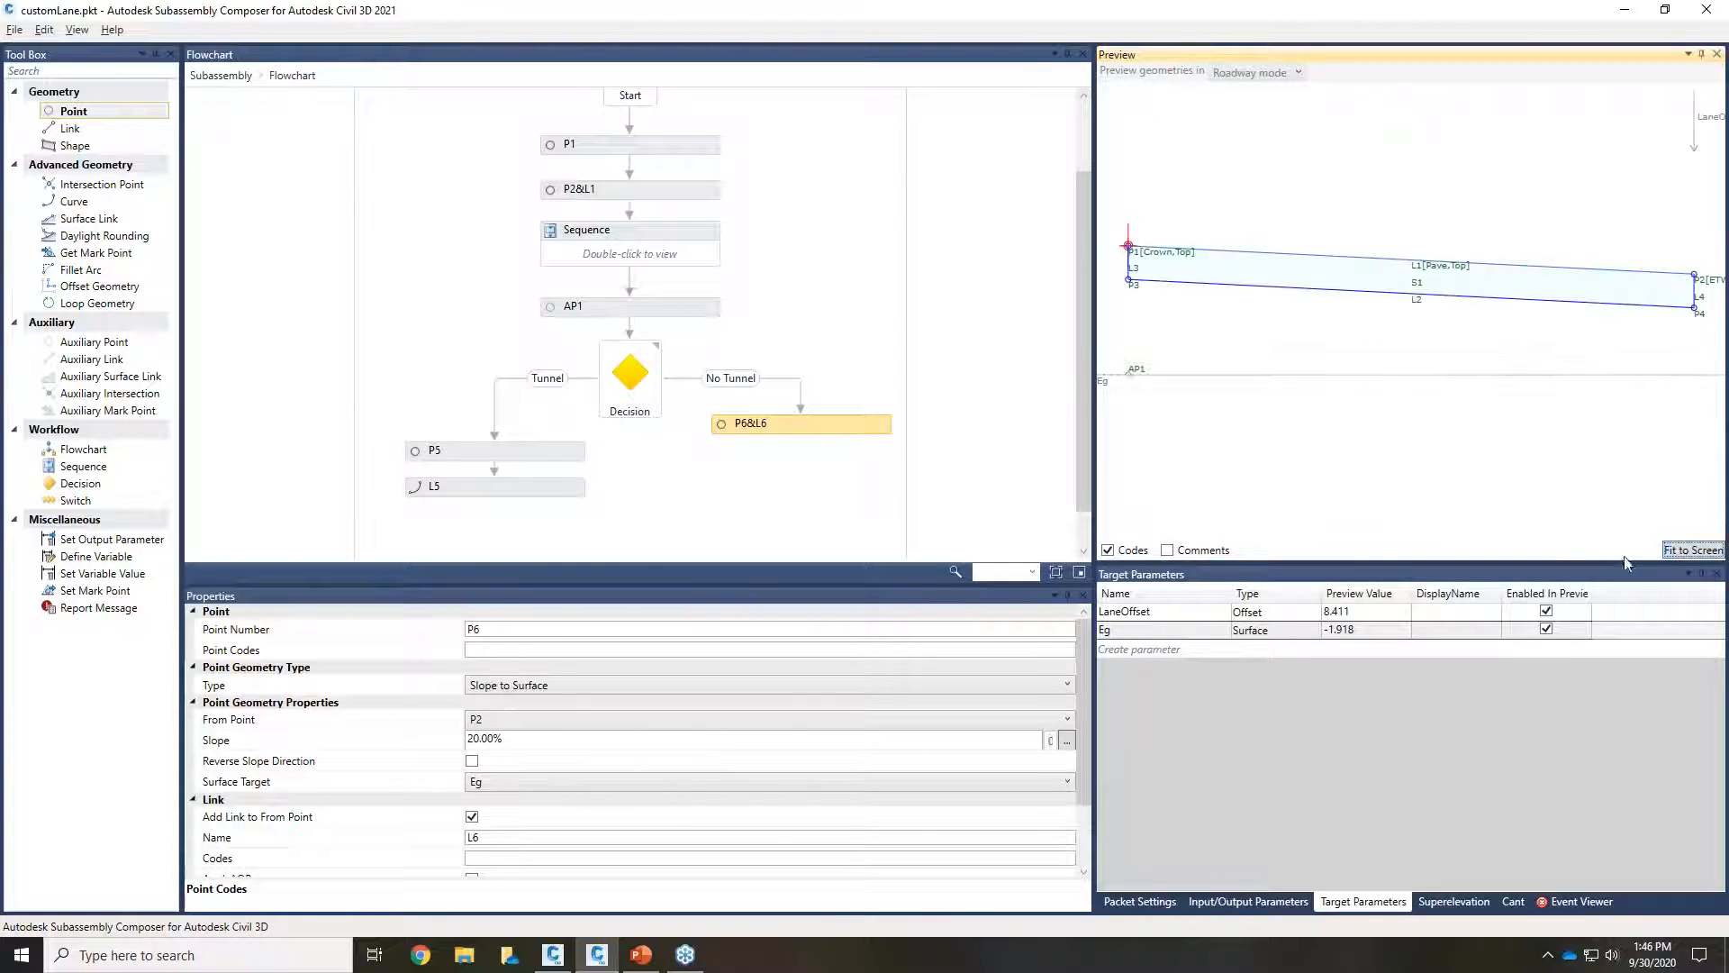
middle_drag(1593, 419, 1474, 434)
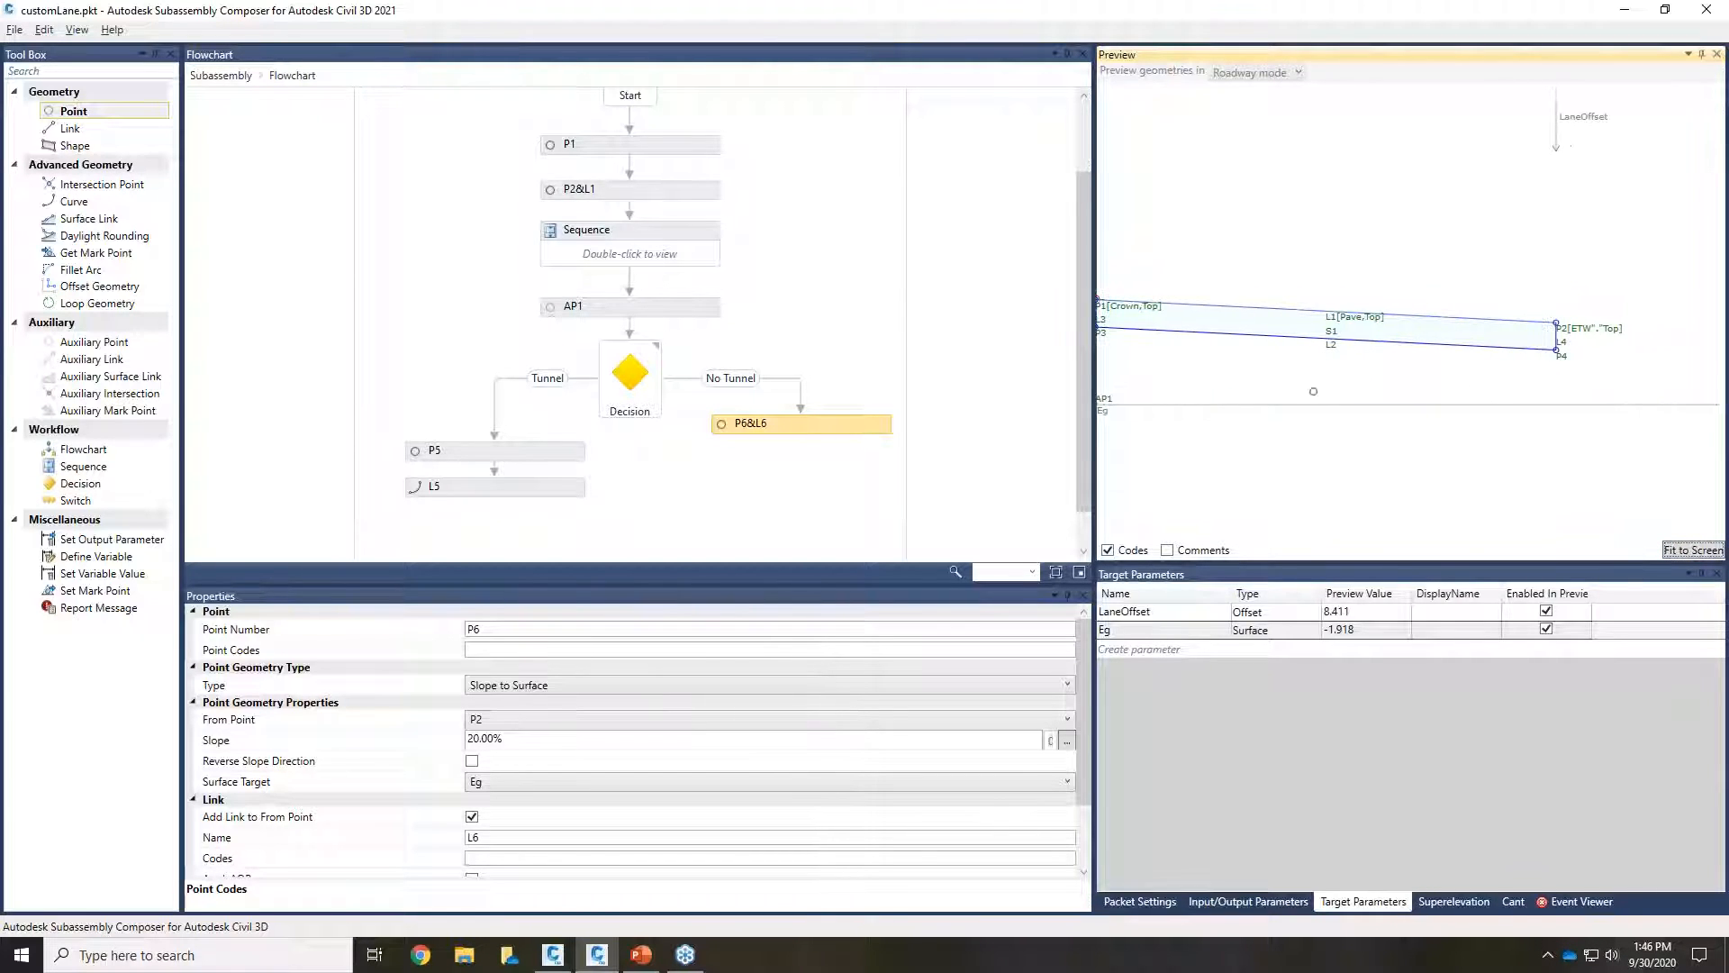
scroll(1448, 320, down, 1)
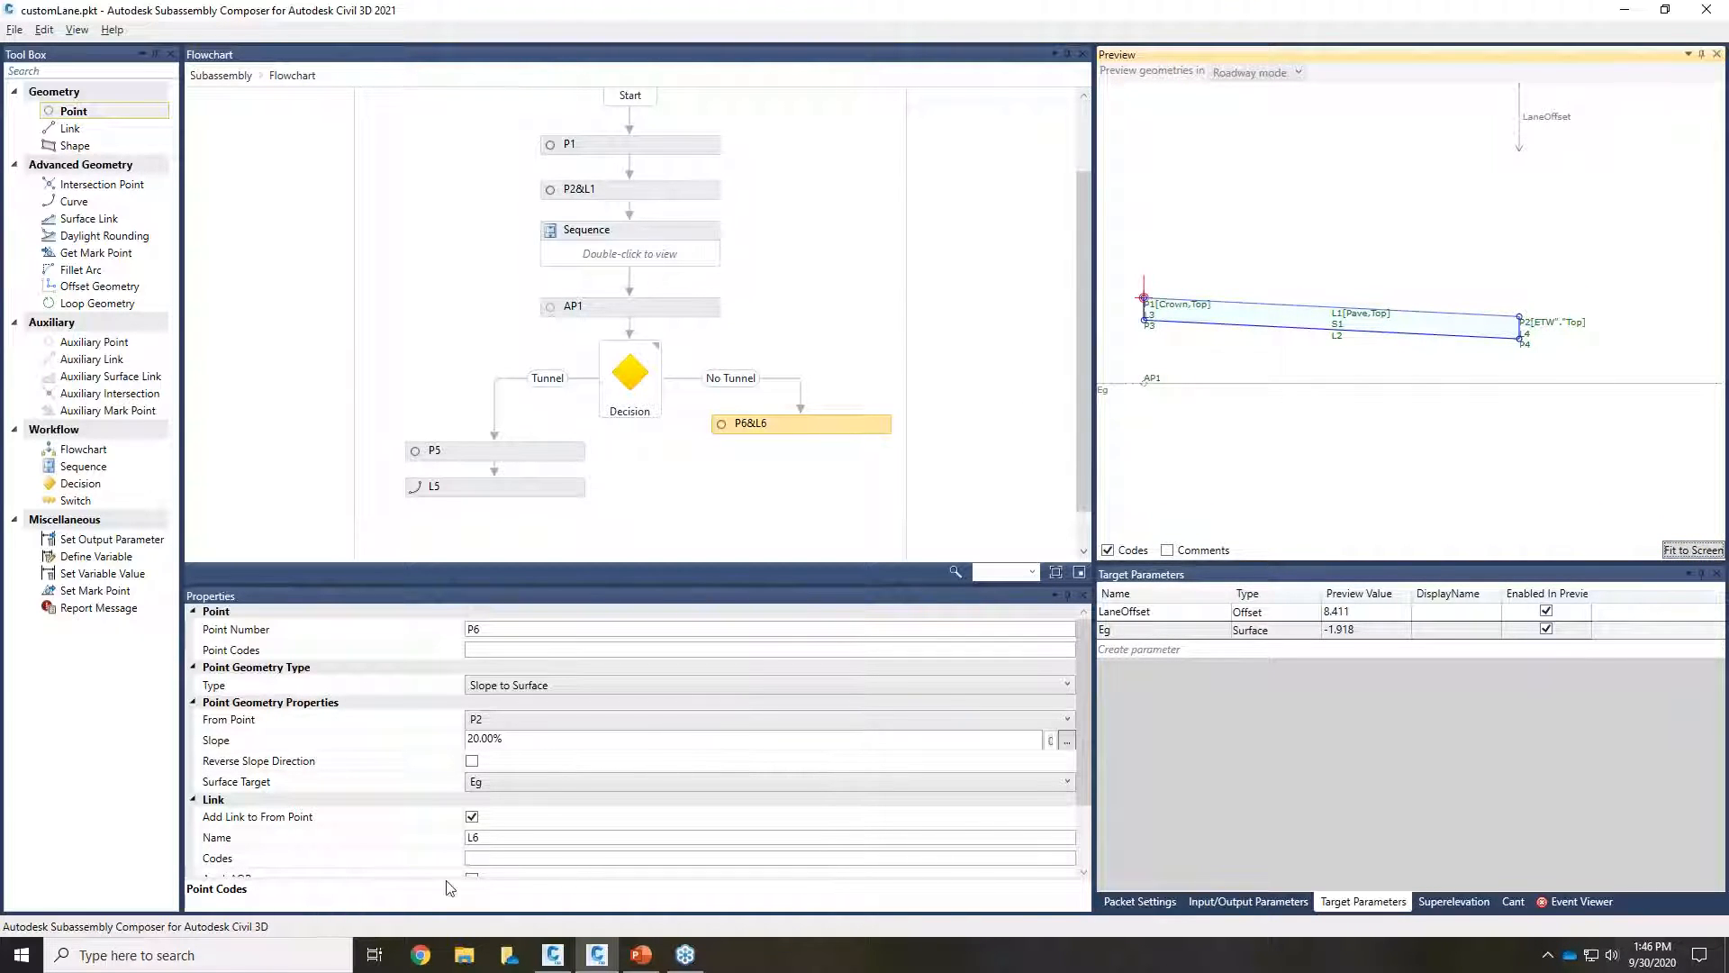
click(471, 817)
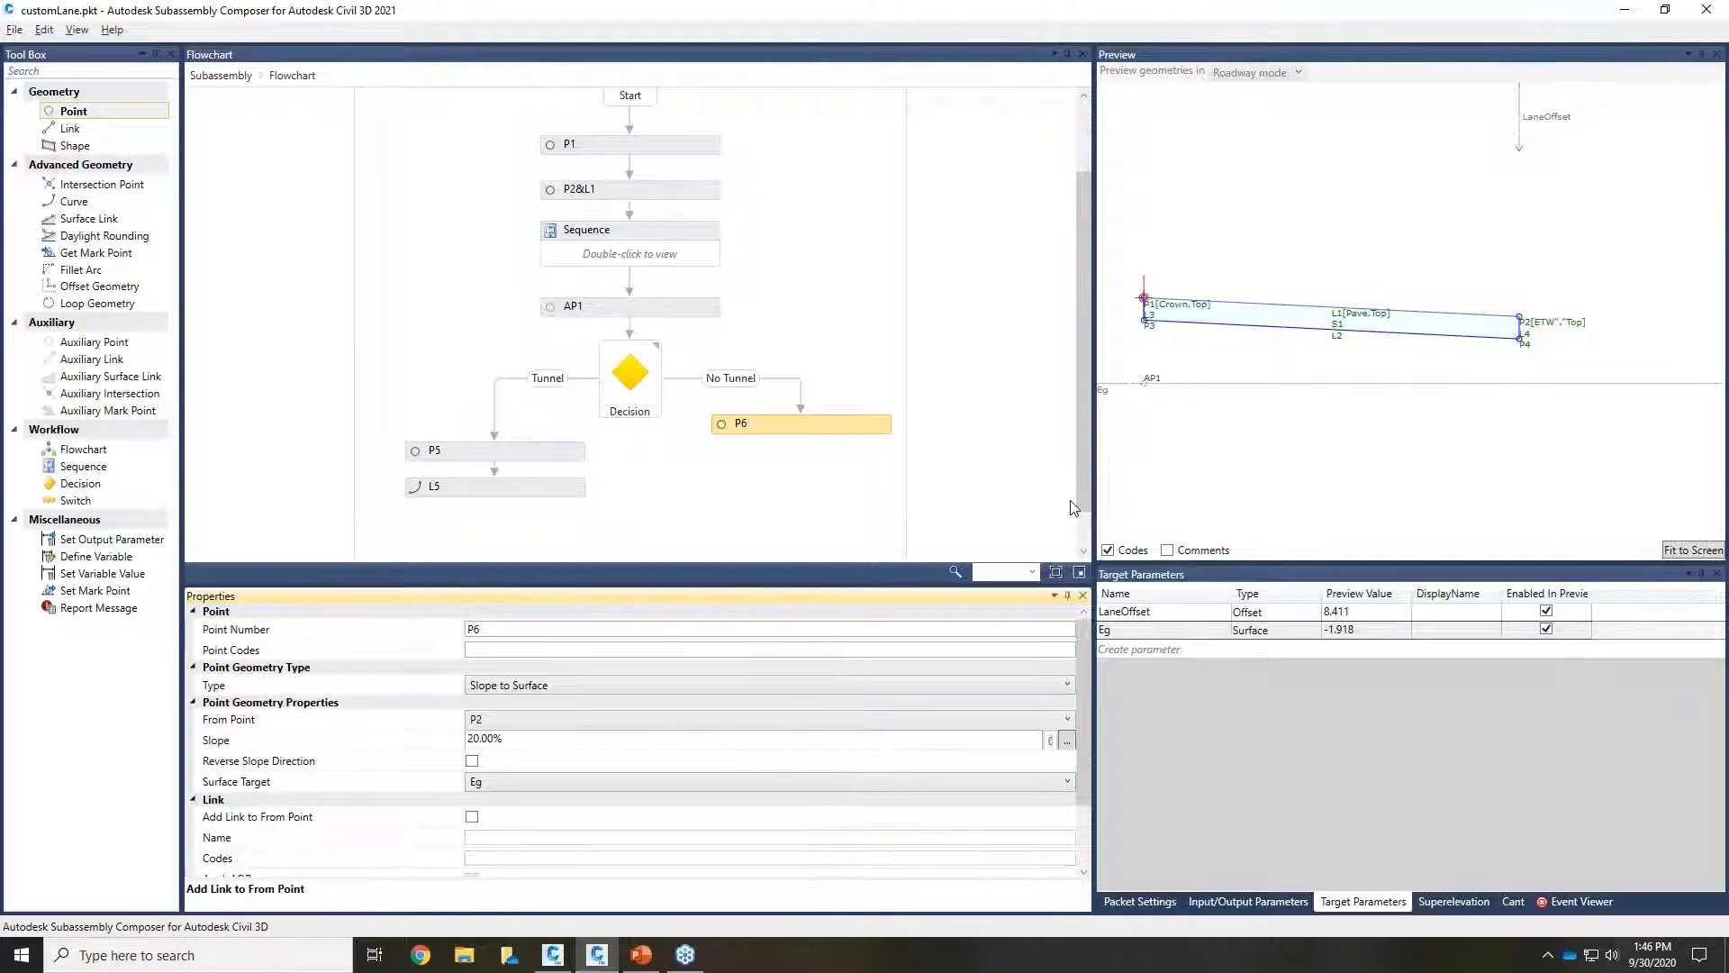
click(1668, 550)
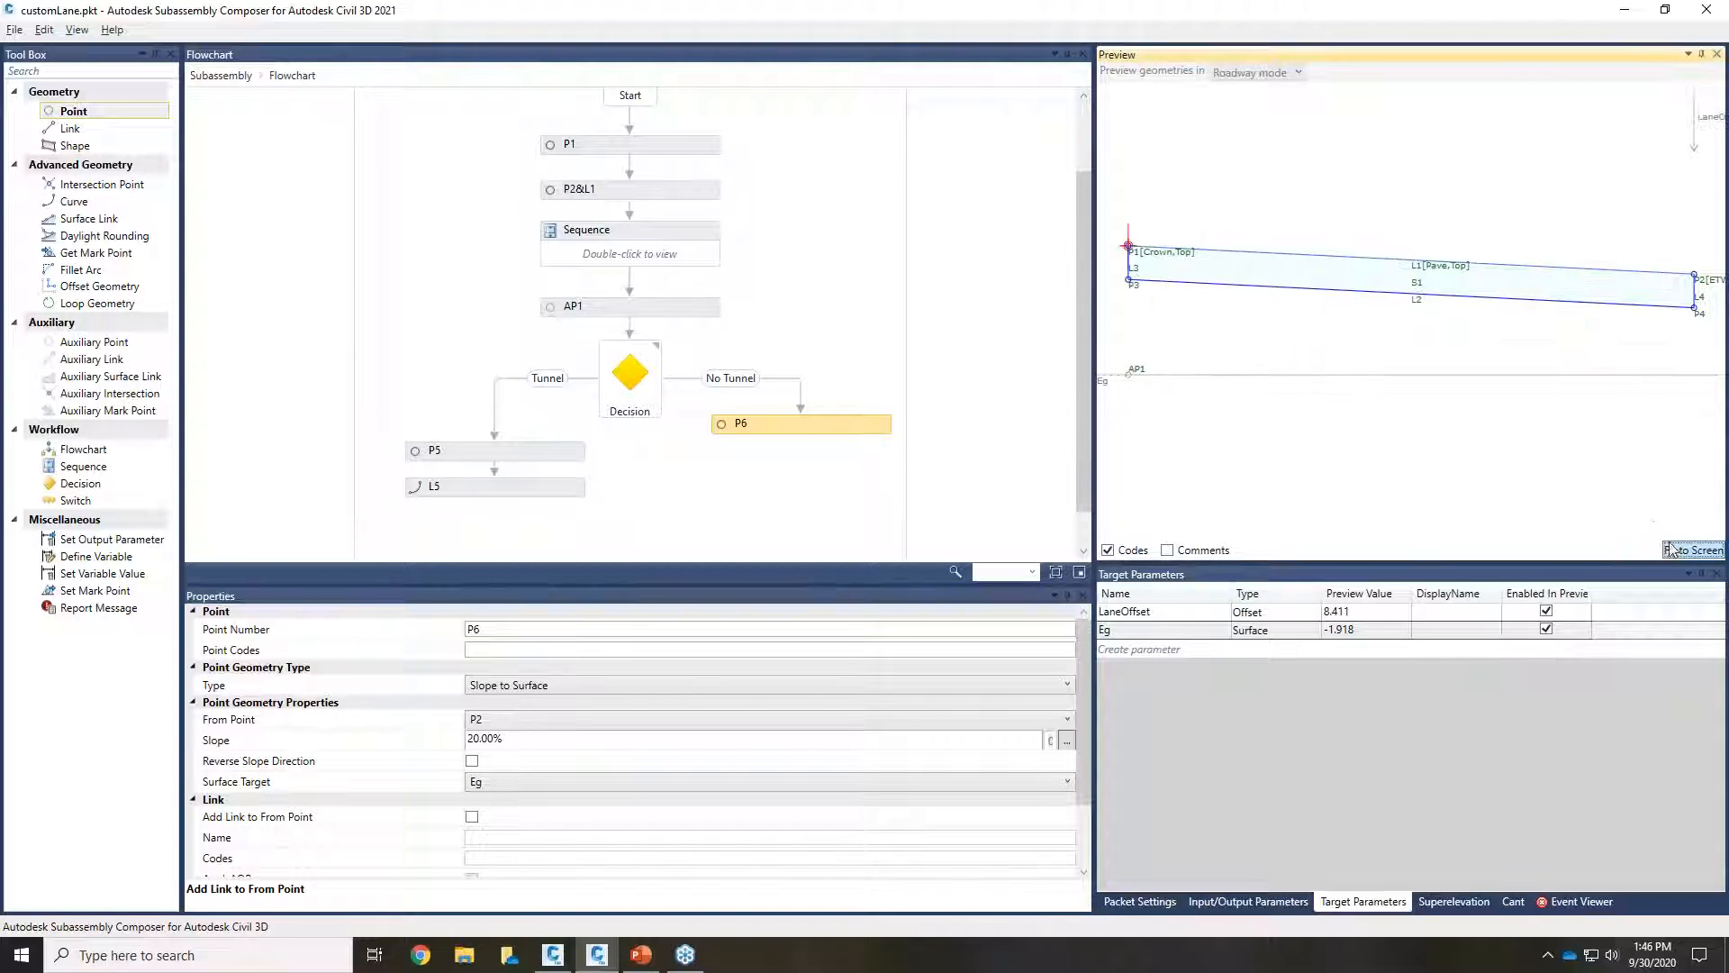
Step: Save the changes to customLane.pkt and open HalfTunnel_v0.pkt from the 2020-09-30 - Webinar - Subassembly Composer folder
click(17, 30)
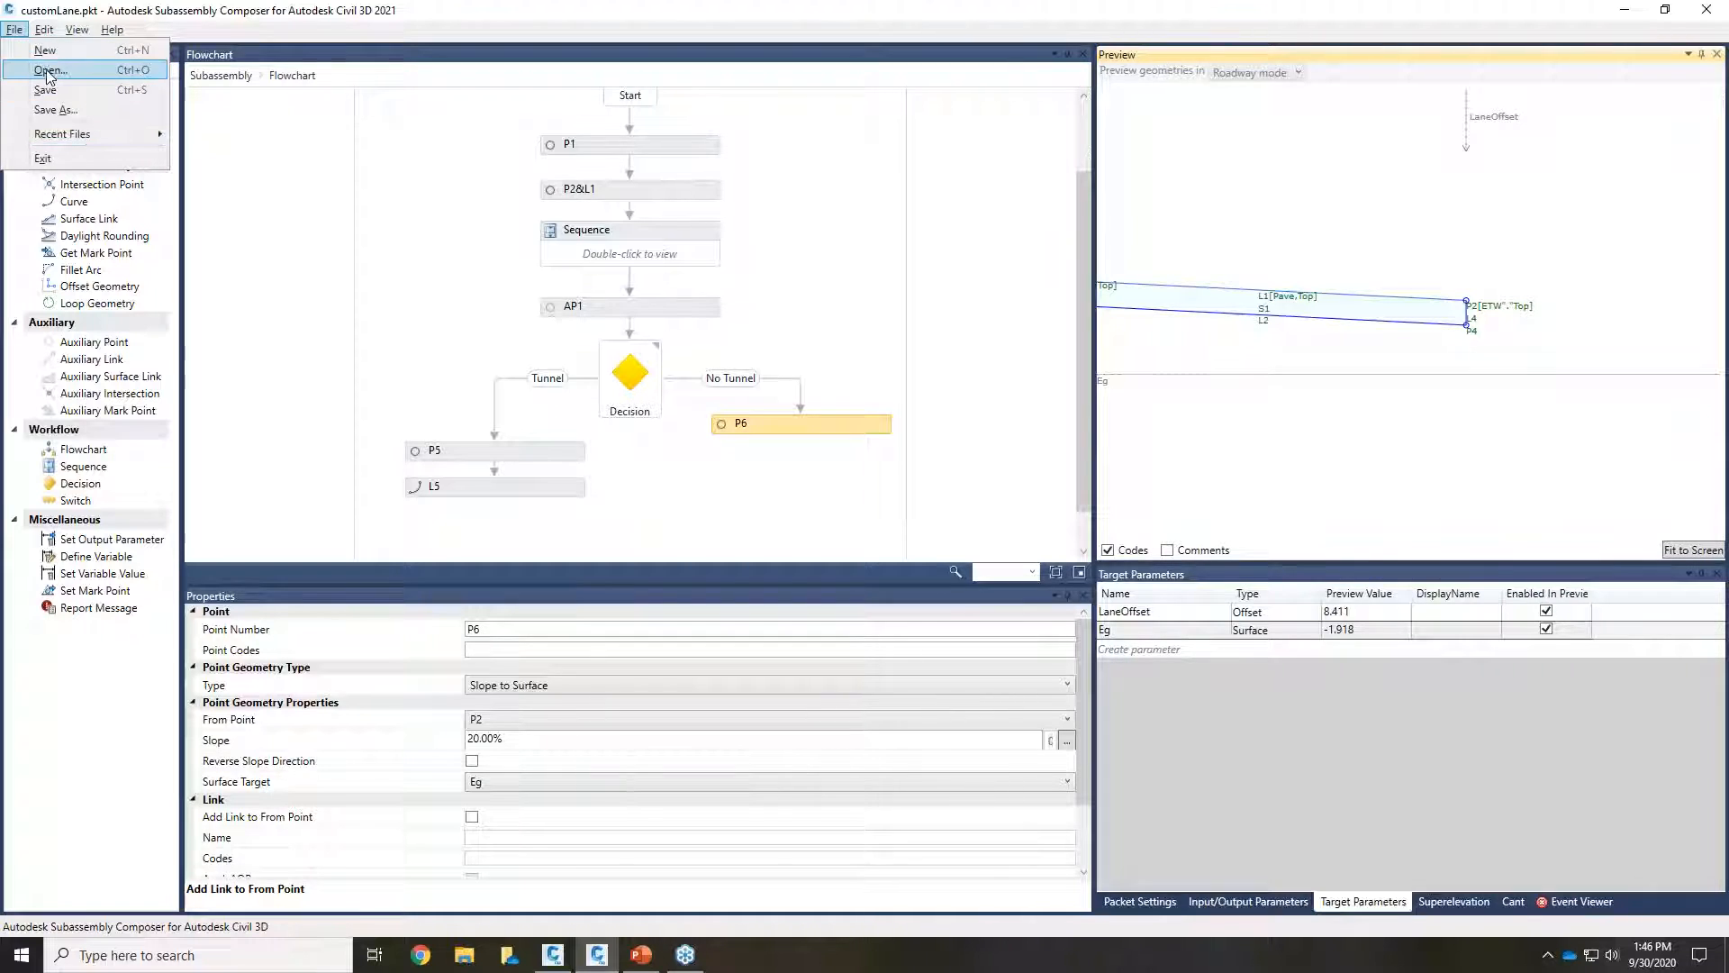
click(50, 72)
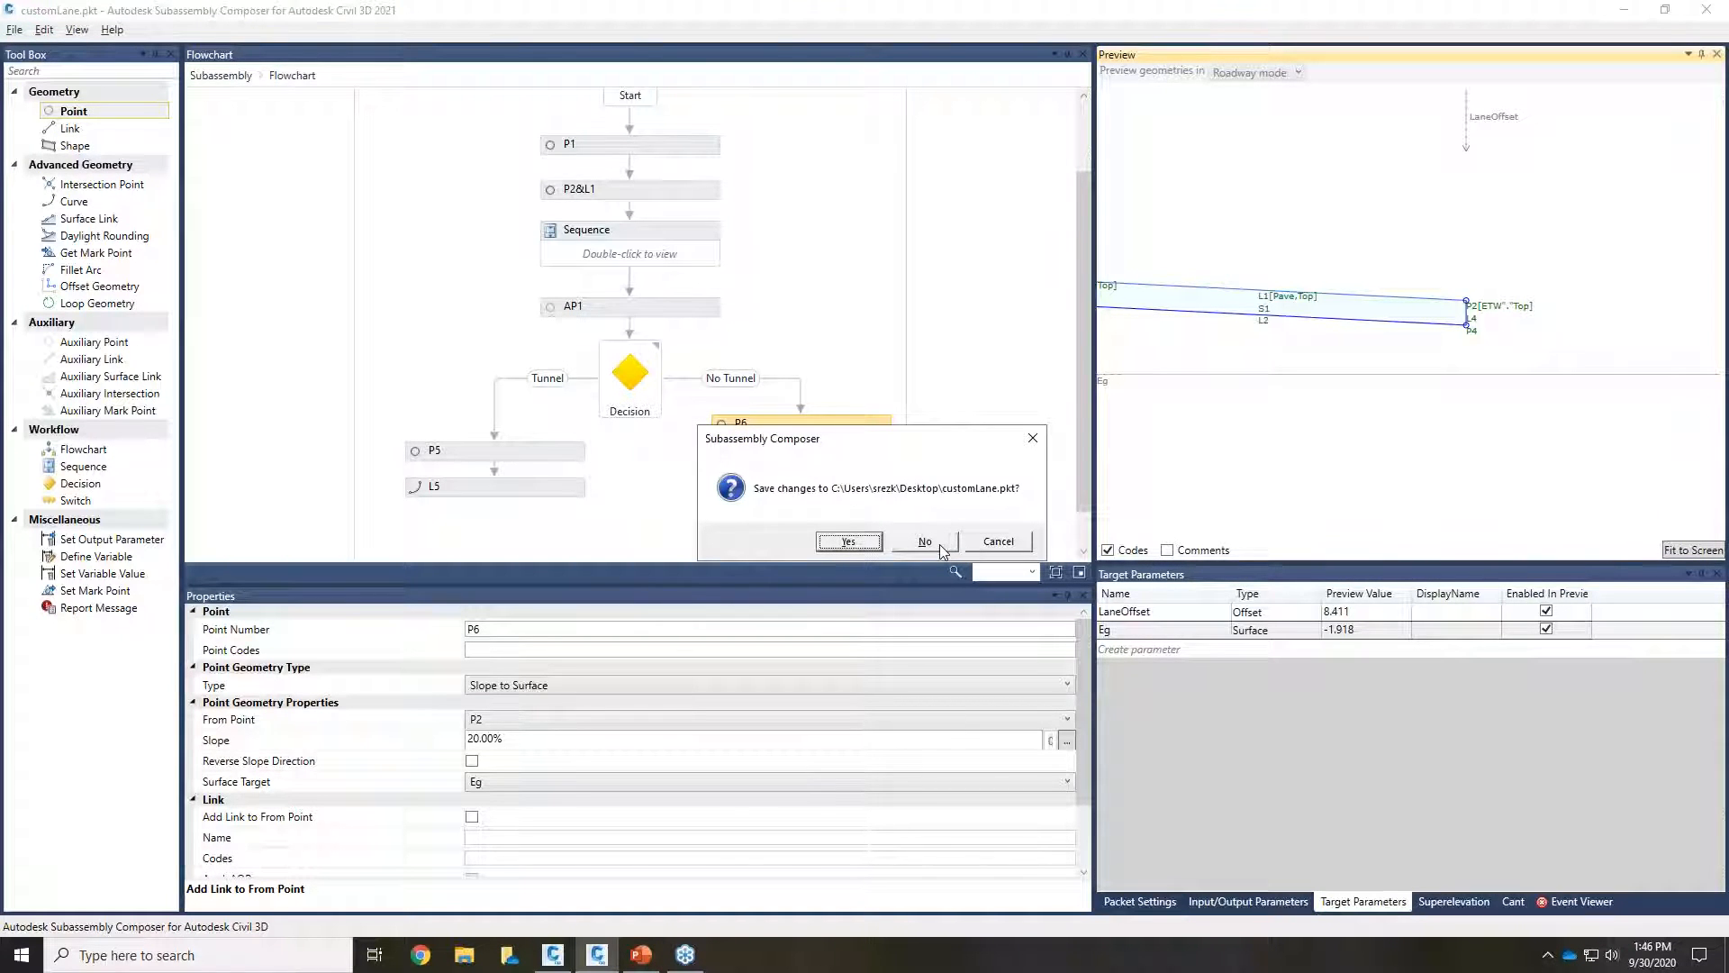
click(849, 541)
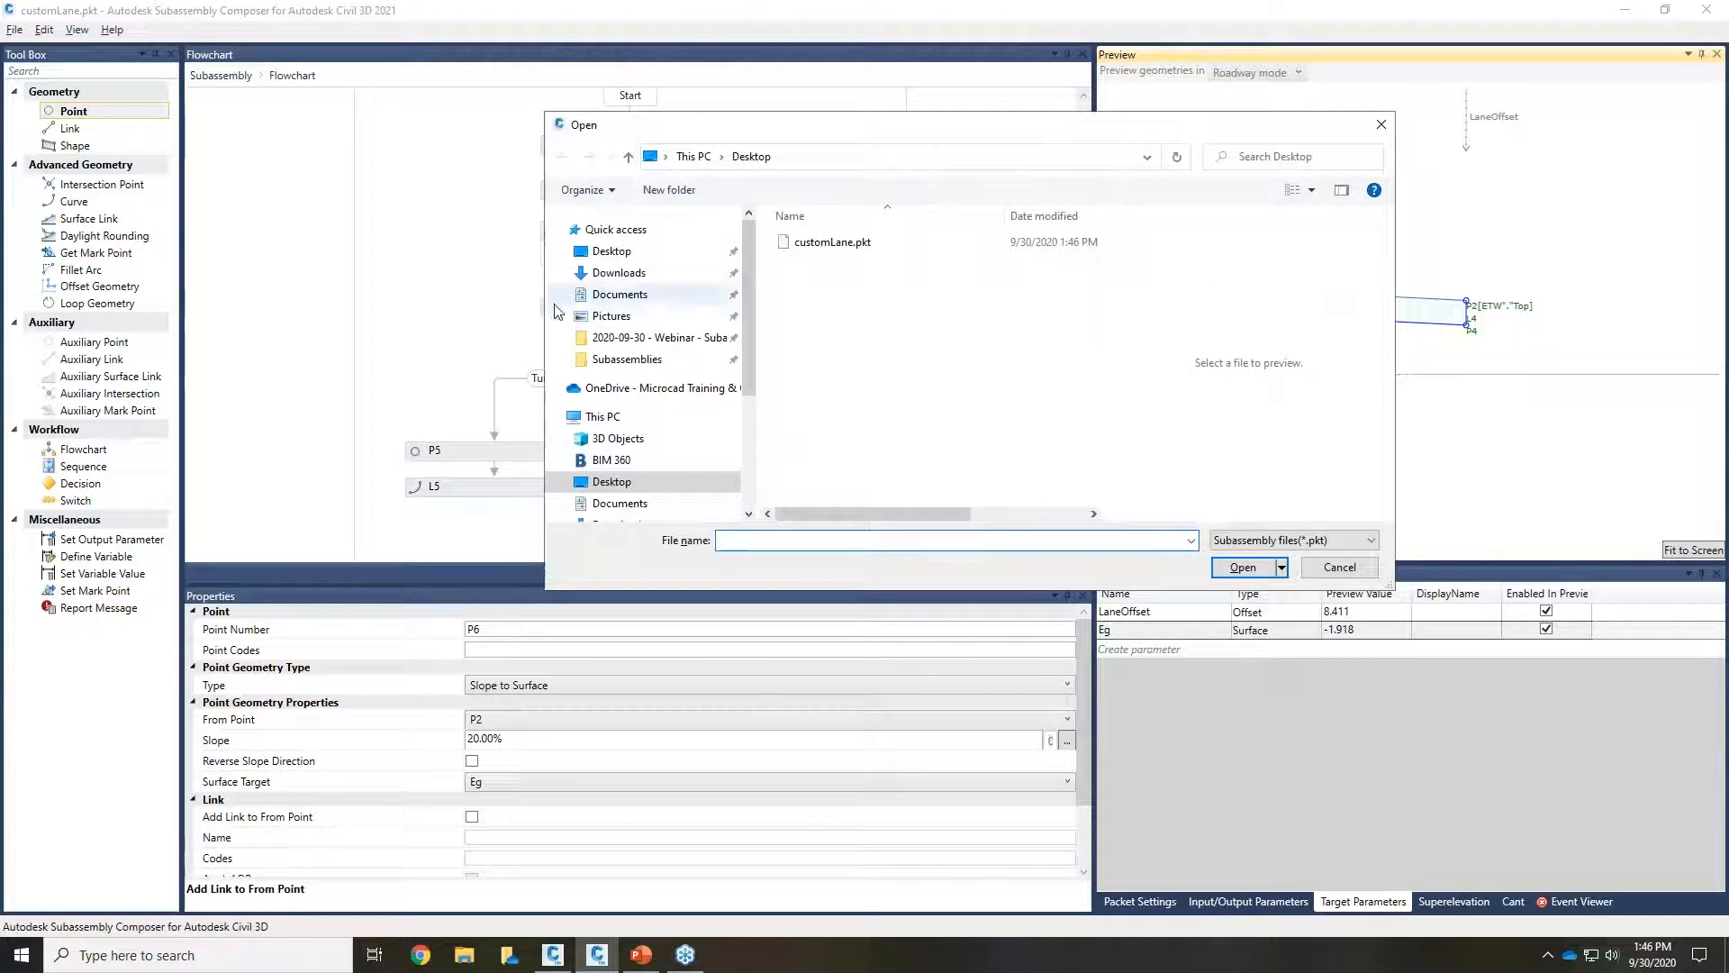
click(660, 340)
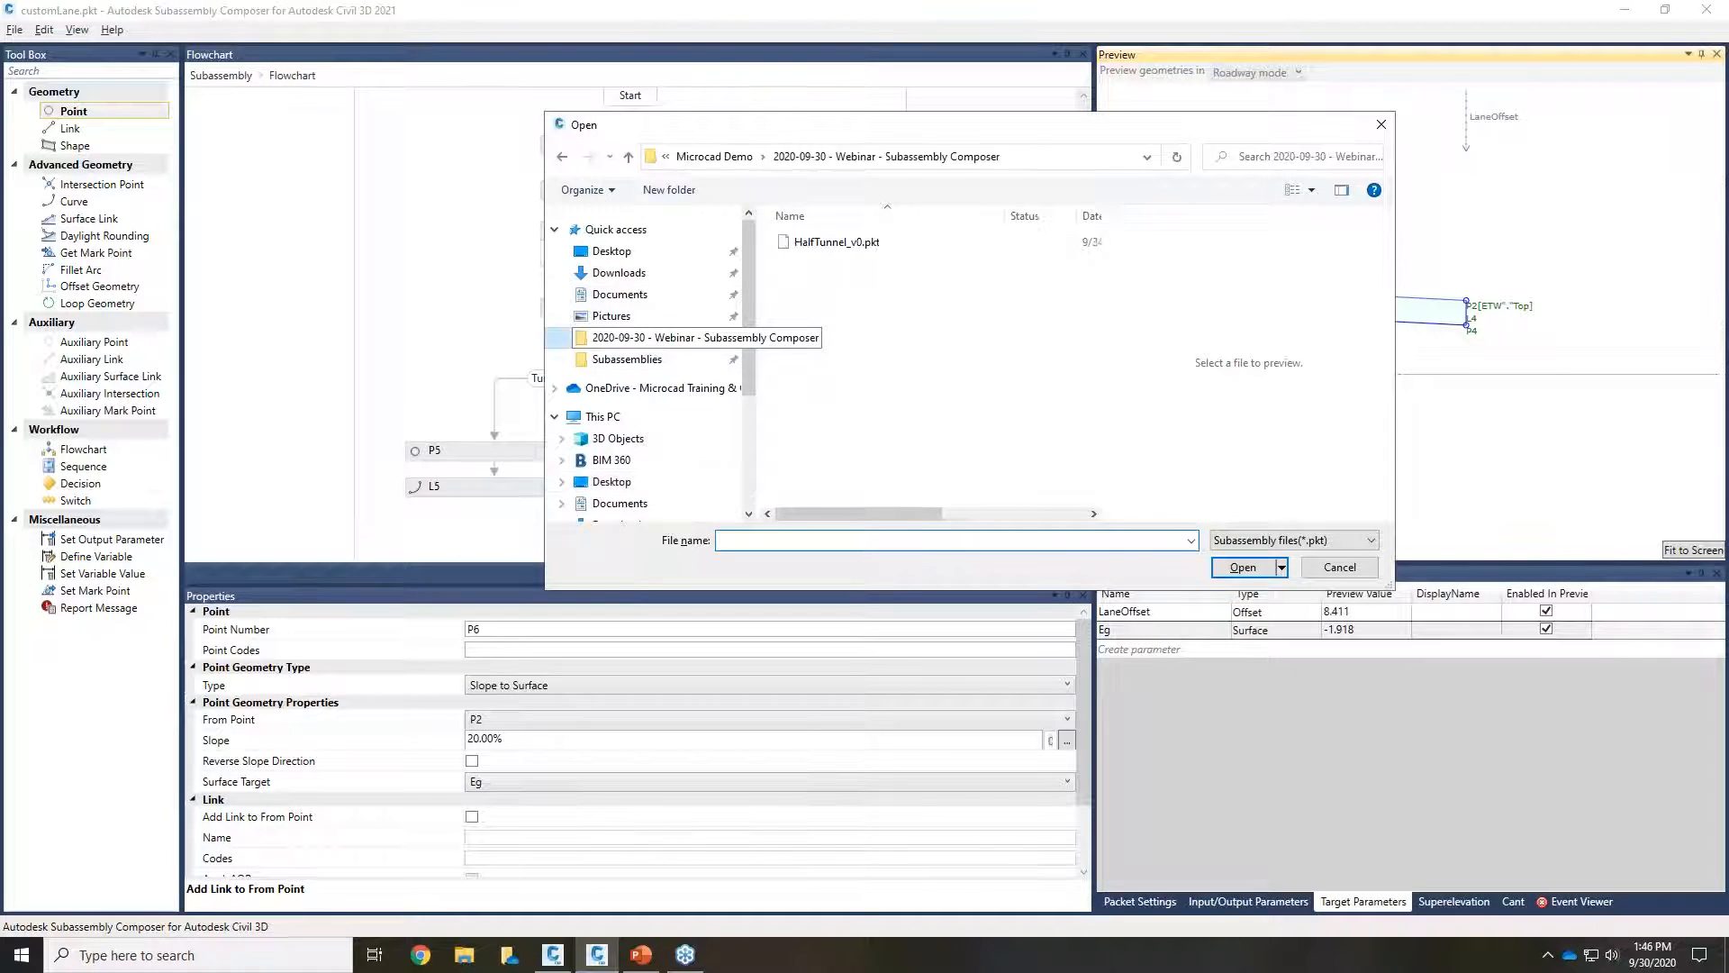
click(835, 242)
click(1230, 573)
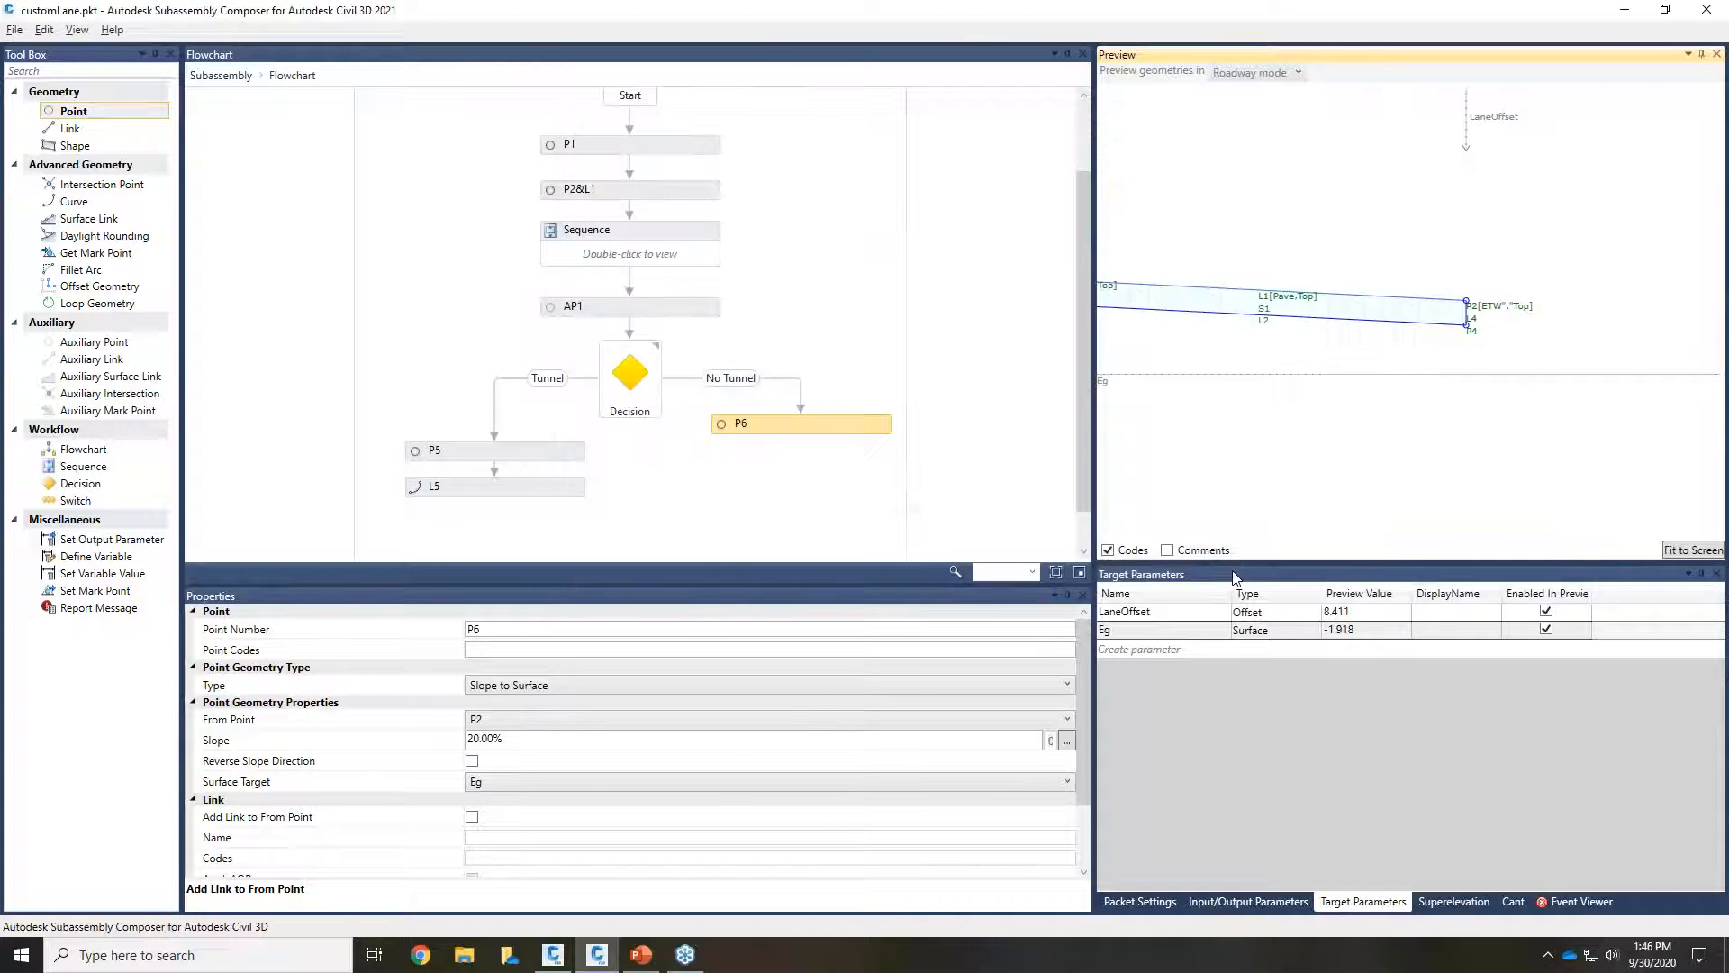
Step: Lower the TargetSurface preview line to about -6 and examine the daylight geometry of the NoTunnel branch
scroll(1490, 437, down, 2)
middle_drag(1490, 437, 1484, 327)
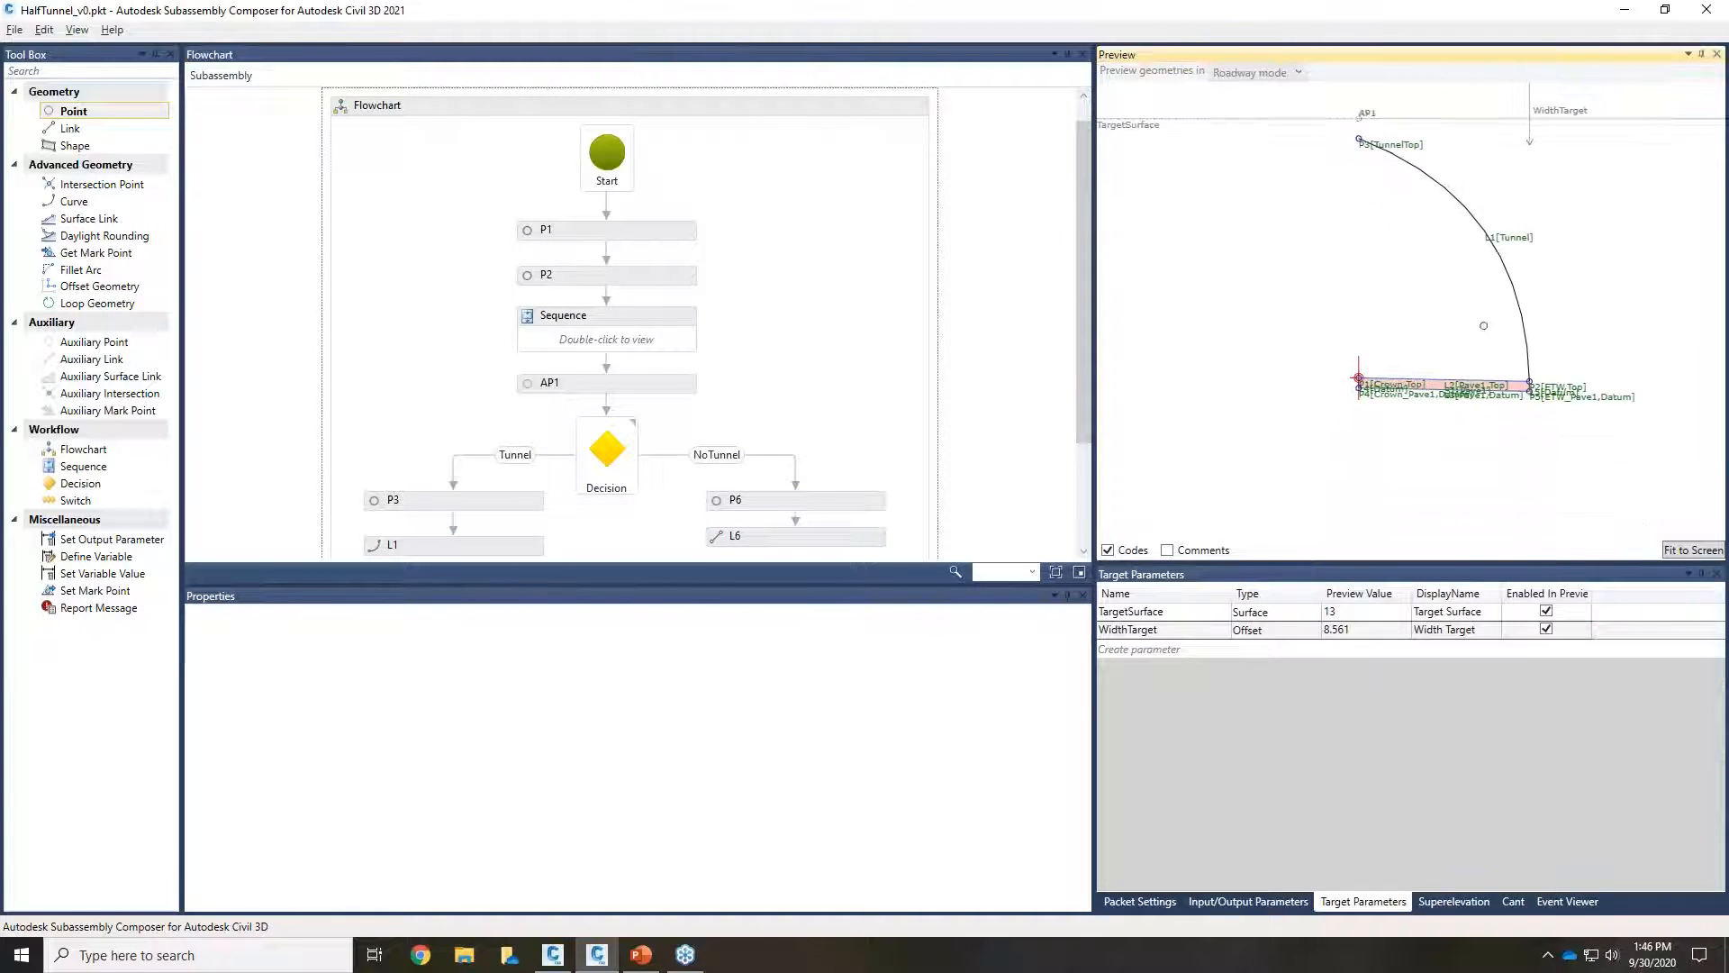
scroll(1485, 334, down, 2)
drag(1131, 177, 1156, 479)
scroll(1334, 430, down, 1)
middle_drag(1537, 416, 1376, 353)
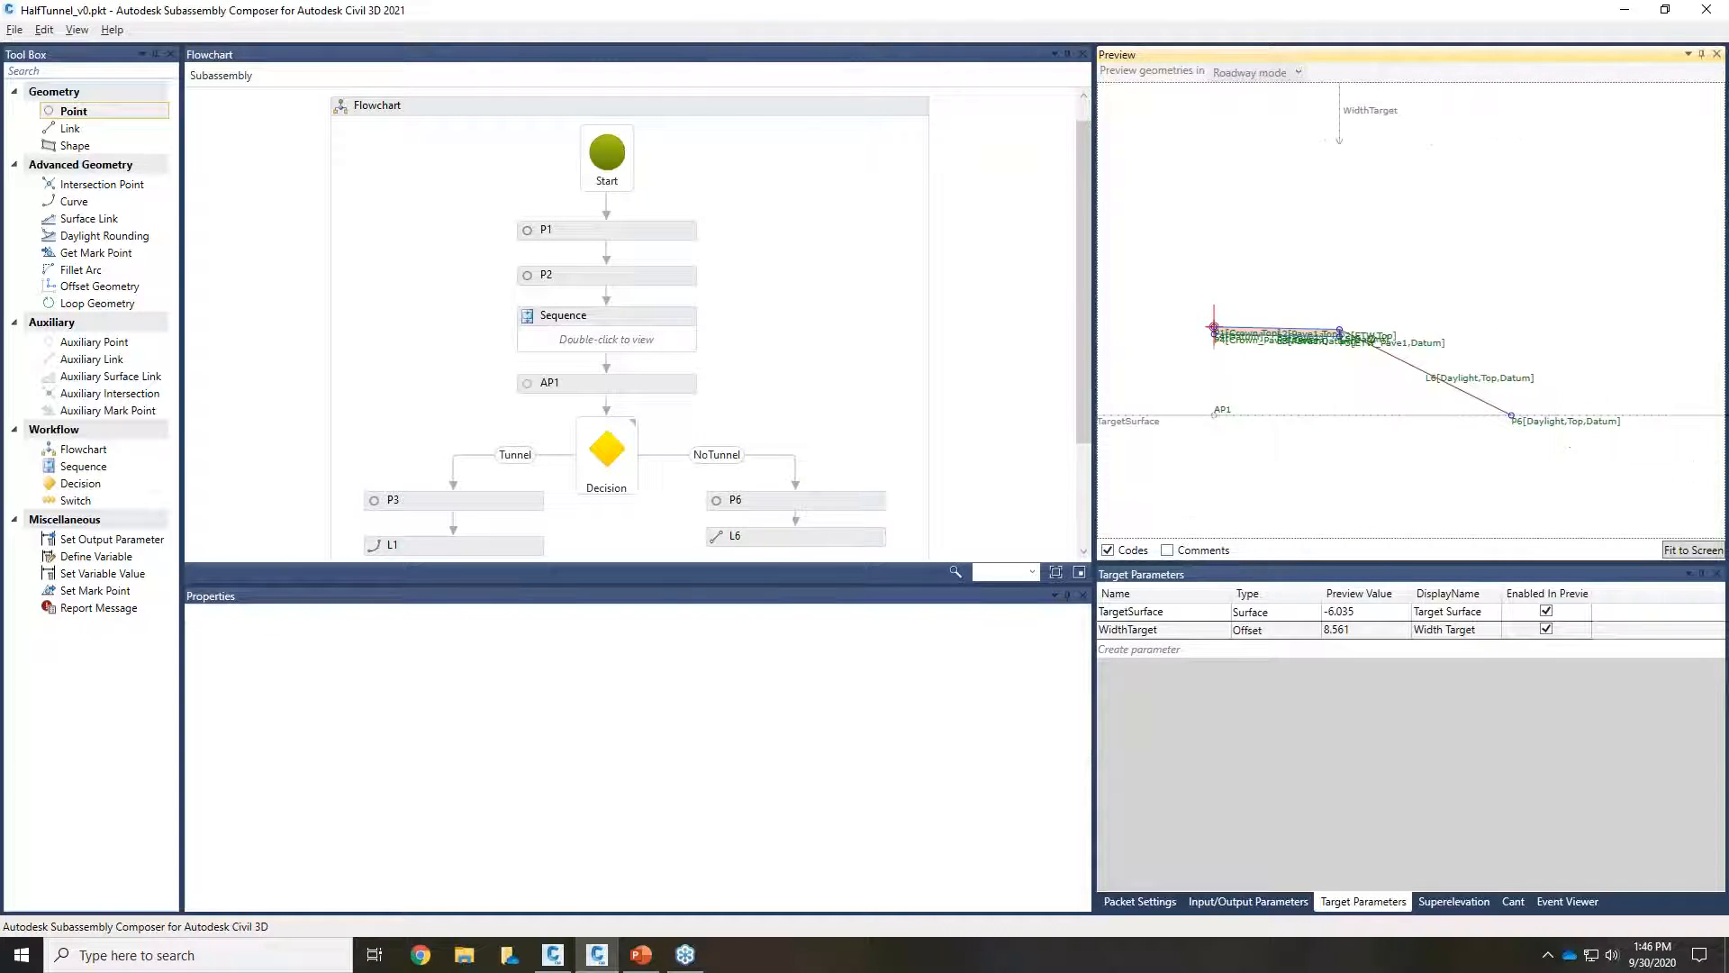
scroll(1478, 410, up, 2)
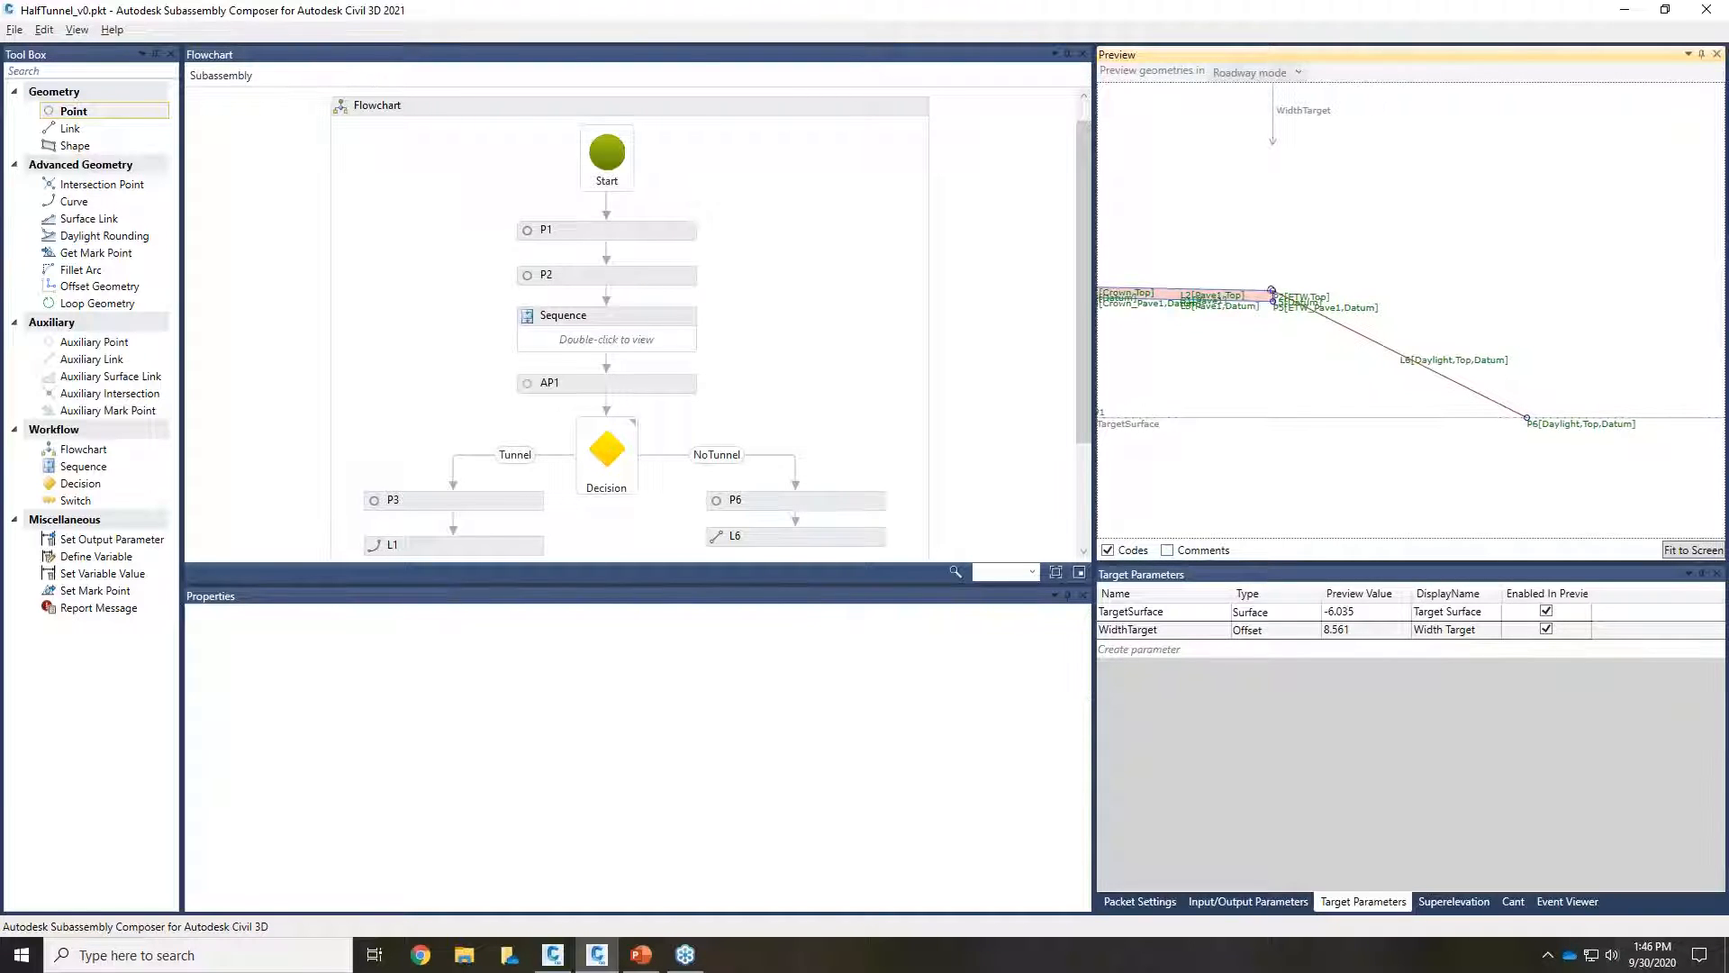
scroll(786, 499, down, 1)
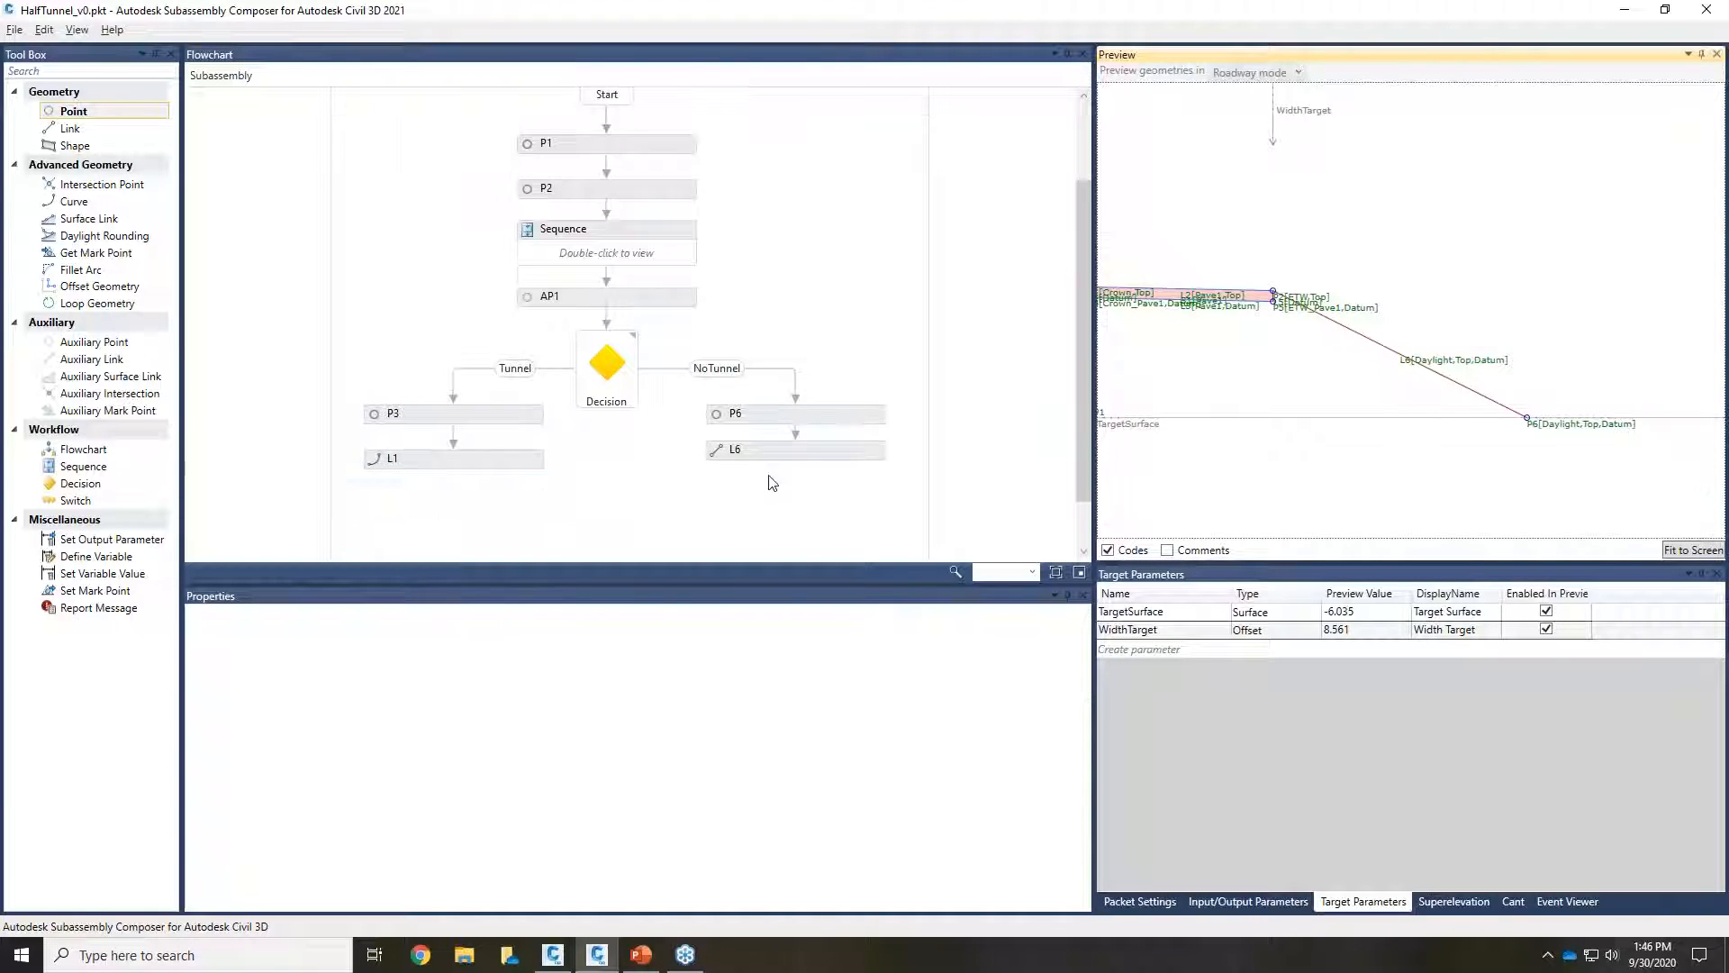
Step: Examine point P6's codes, slope, surface target and link settings in the NoTunnel branch, along with its preview geometry
click(759, 417)
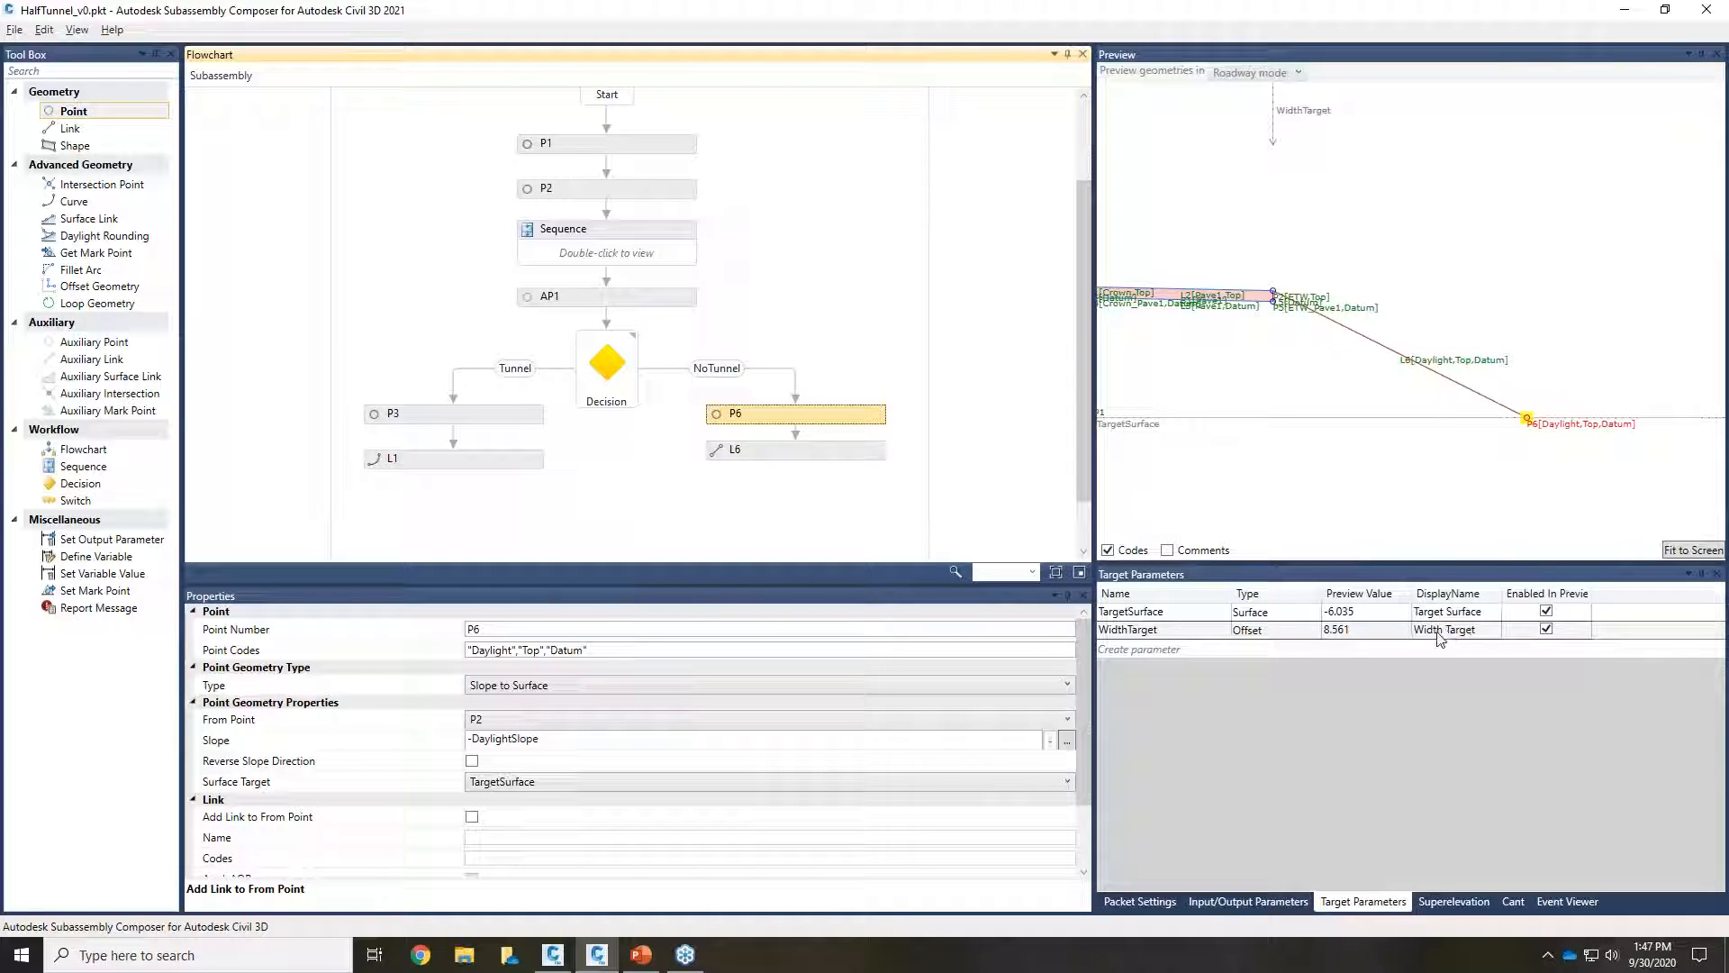
scroll(572, 737, down, 2)
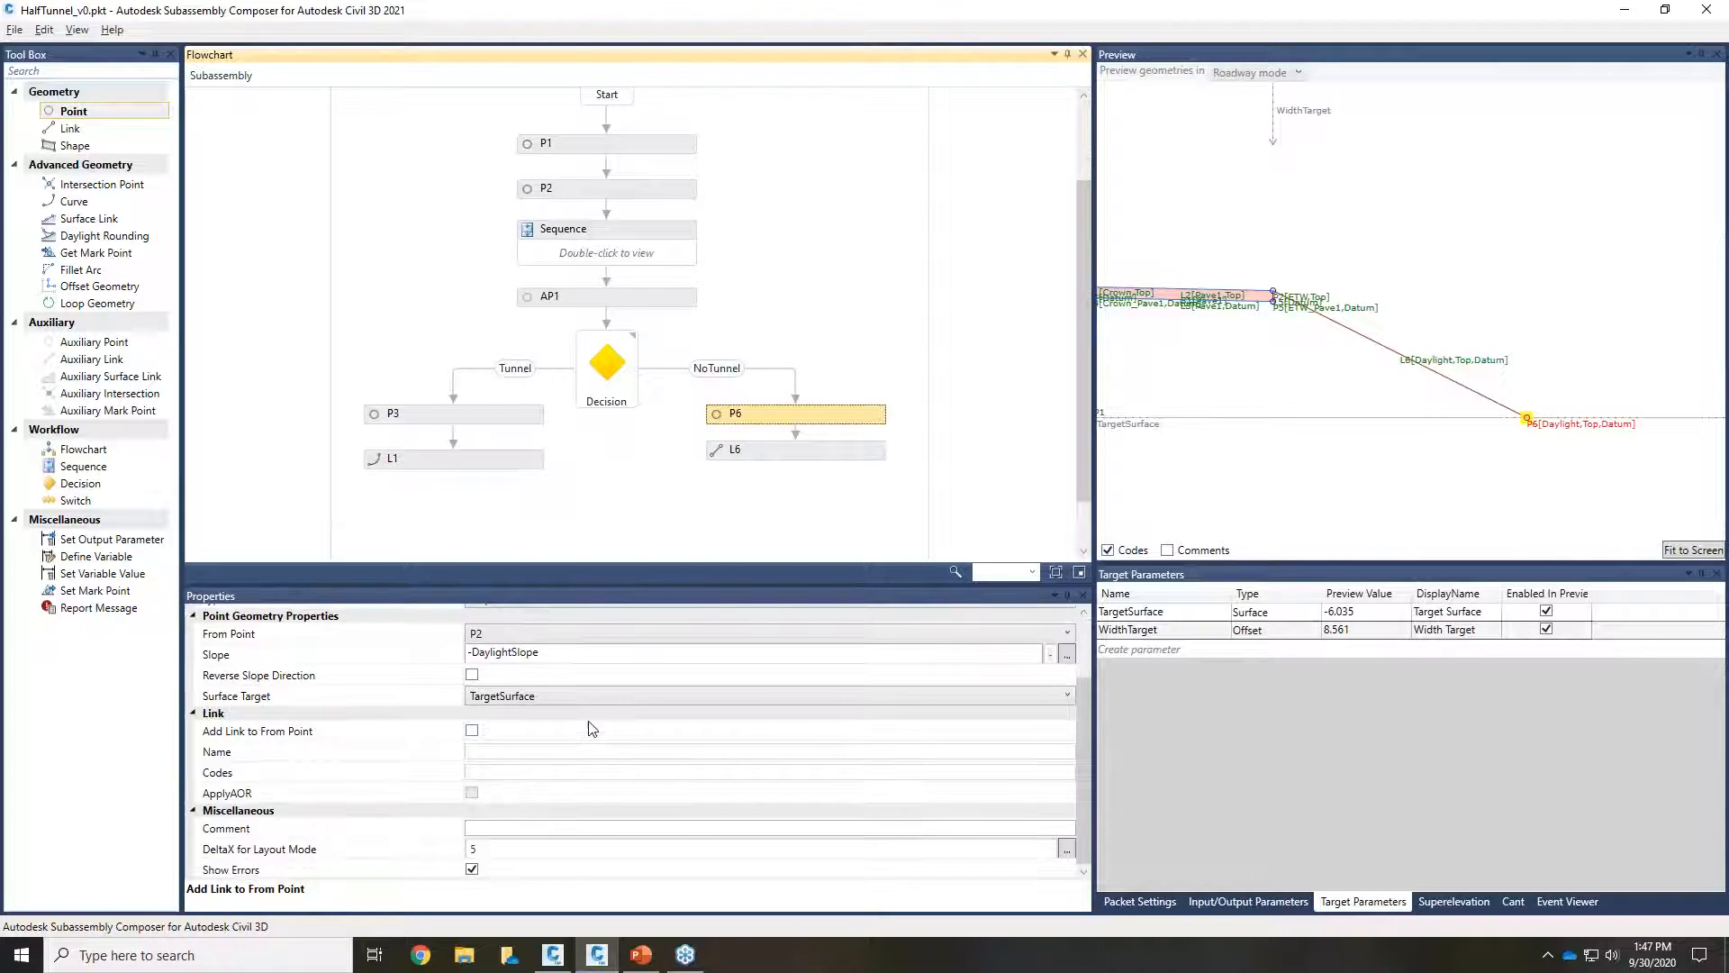
scroll(591, 727, up, 2)
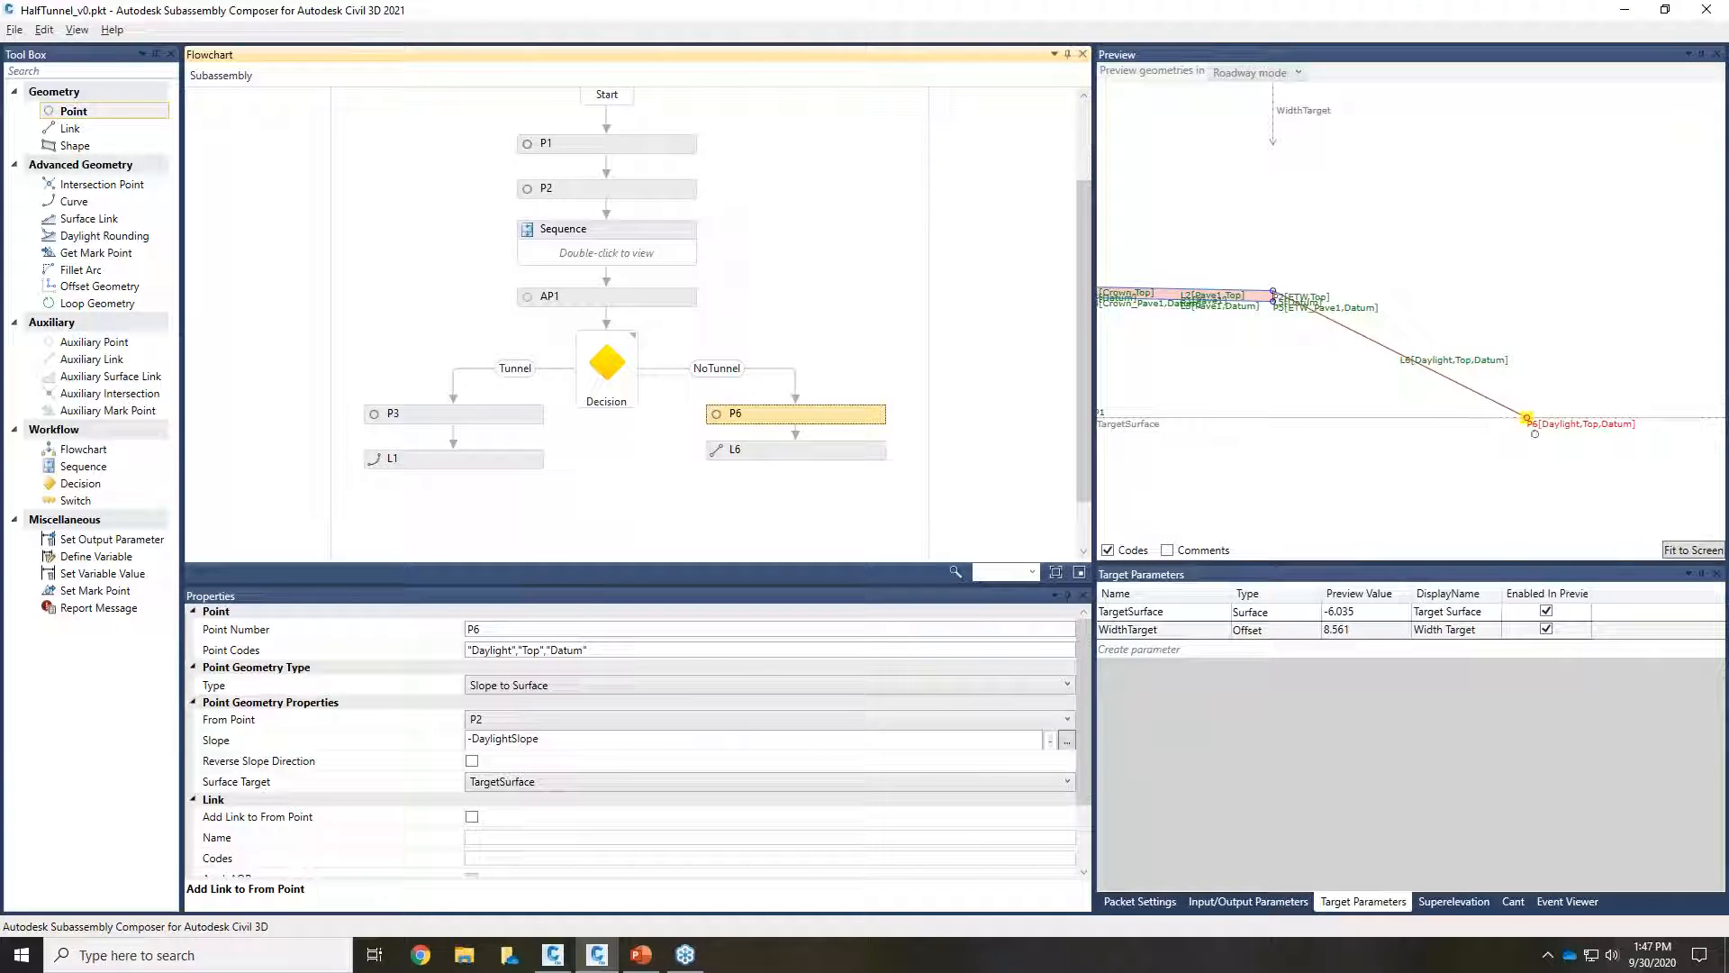
scroll(1255, 373, down, 2)
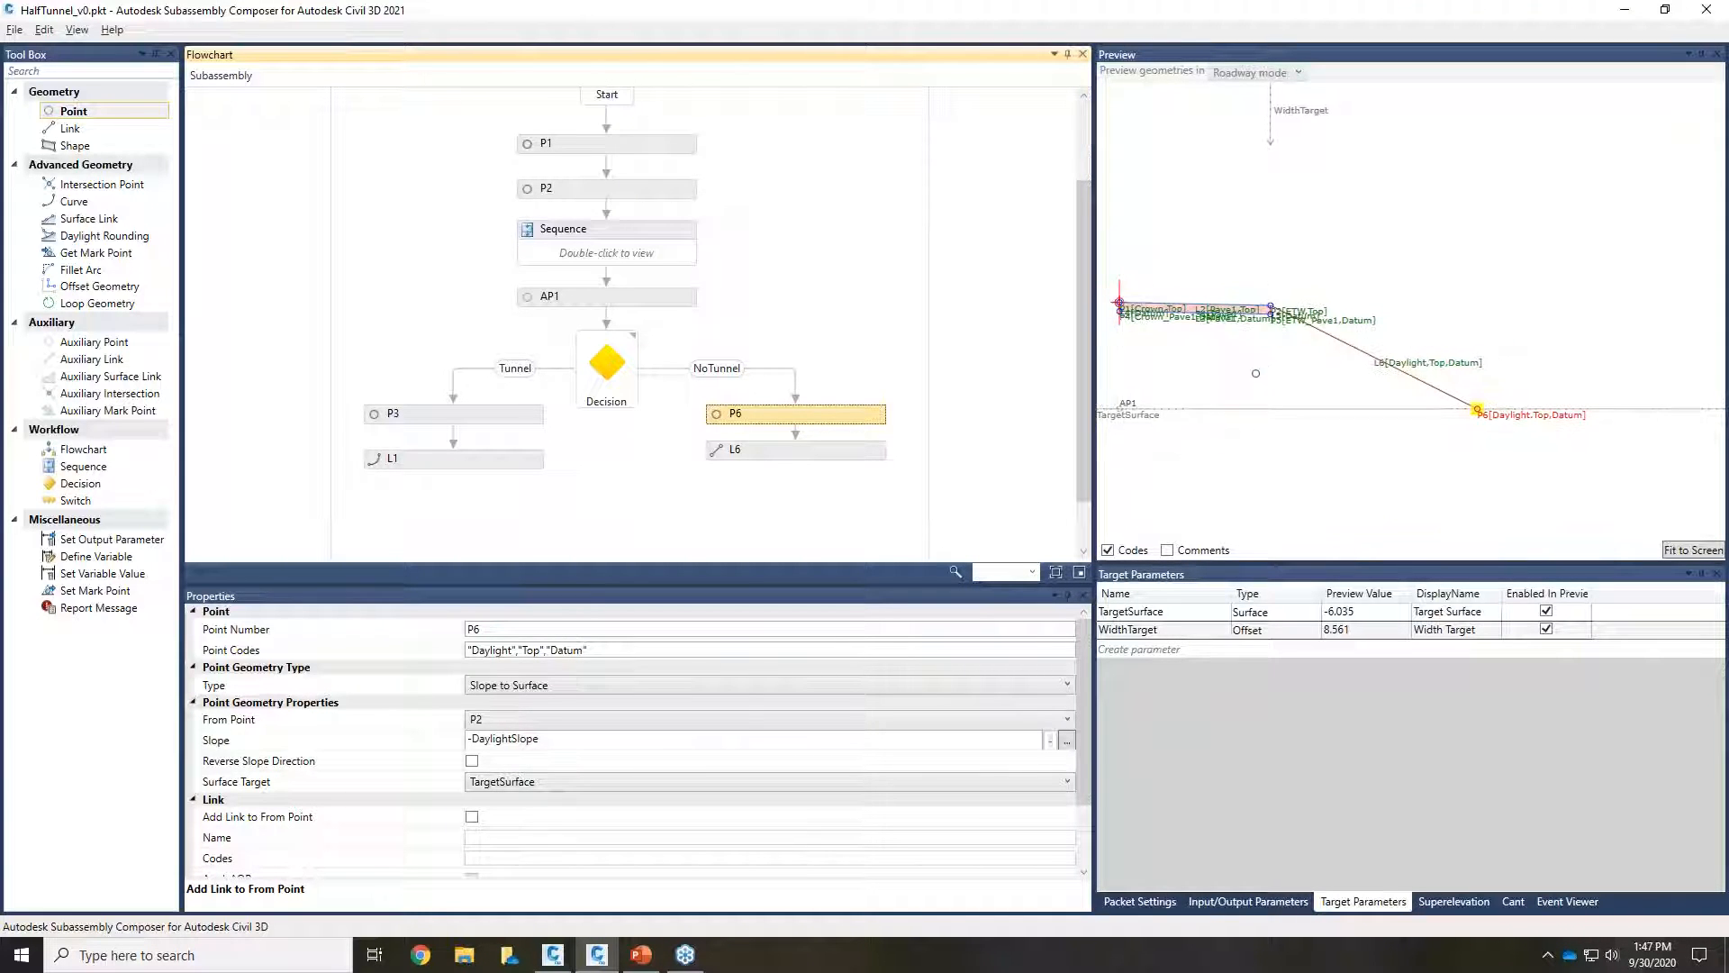
middle_drag(1246, 385, 1284, 371)
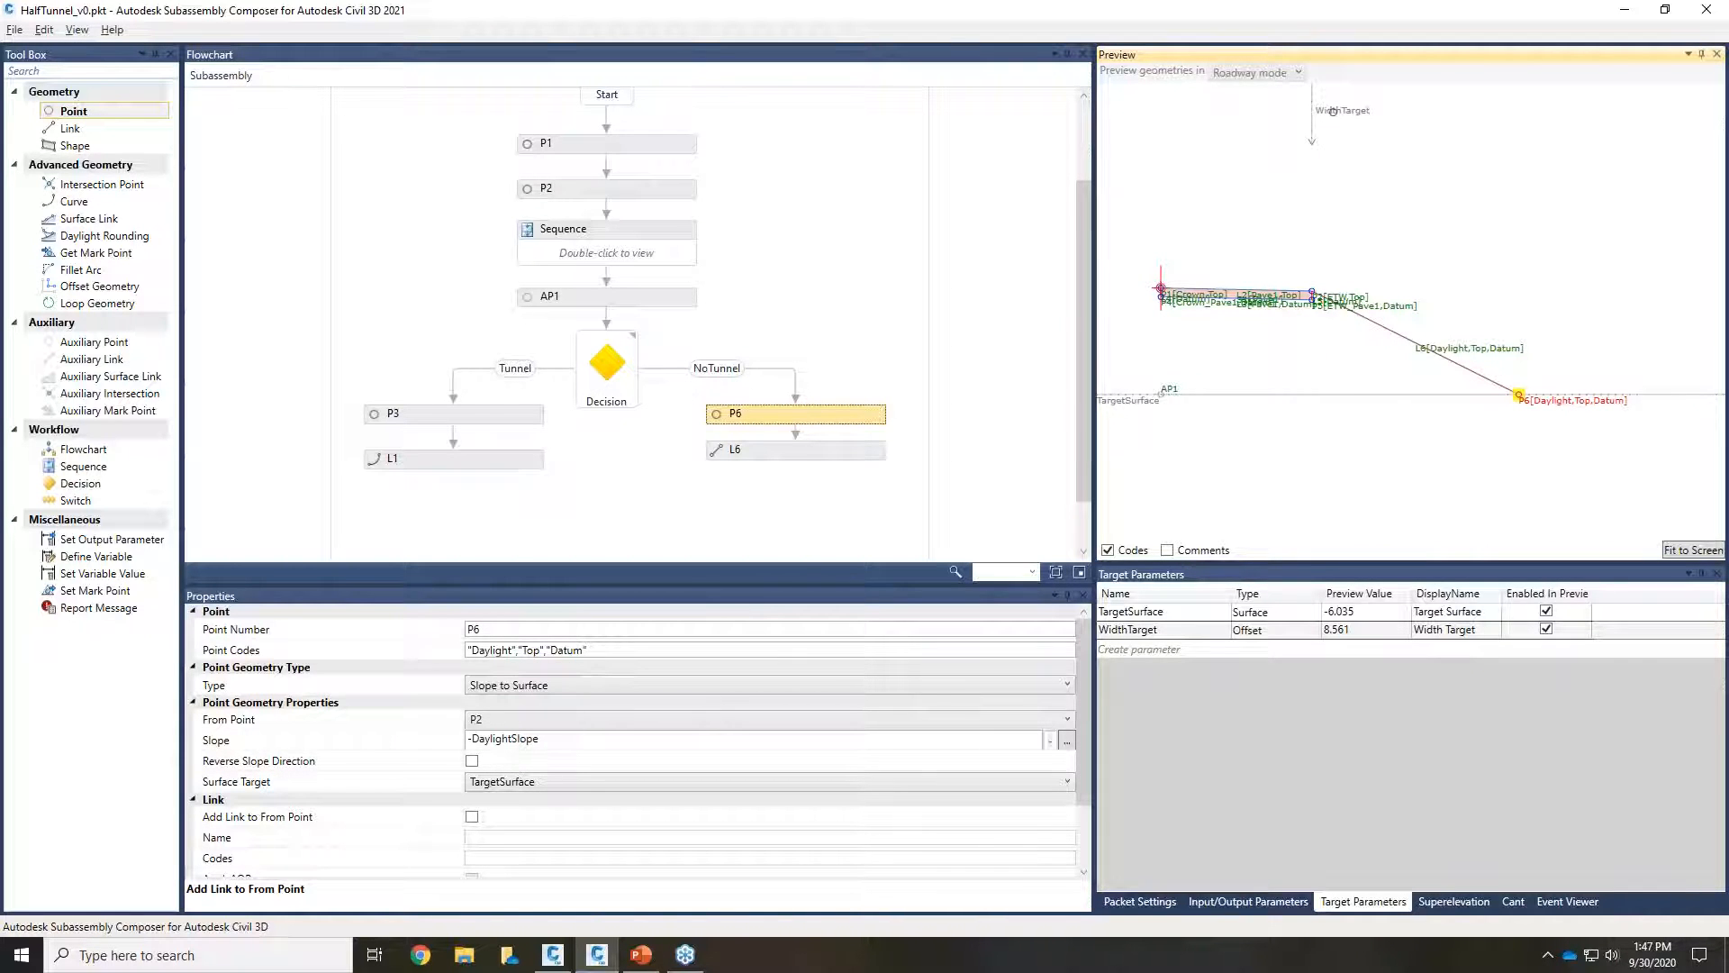
Step: Move the WidthTarget preview line out to about 12.3 and examine the widened lane and daylight geometry
drag(1333, 110, 1377, 110)
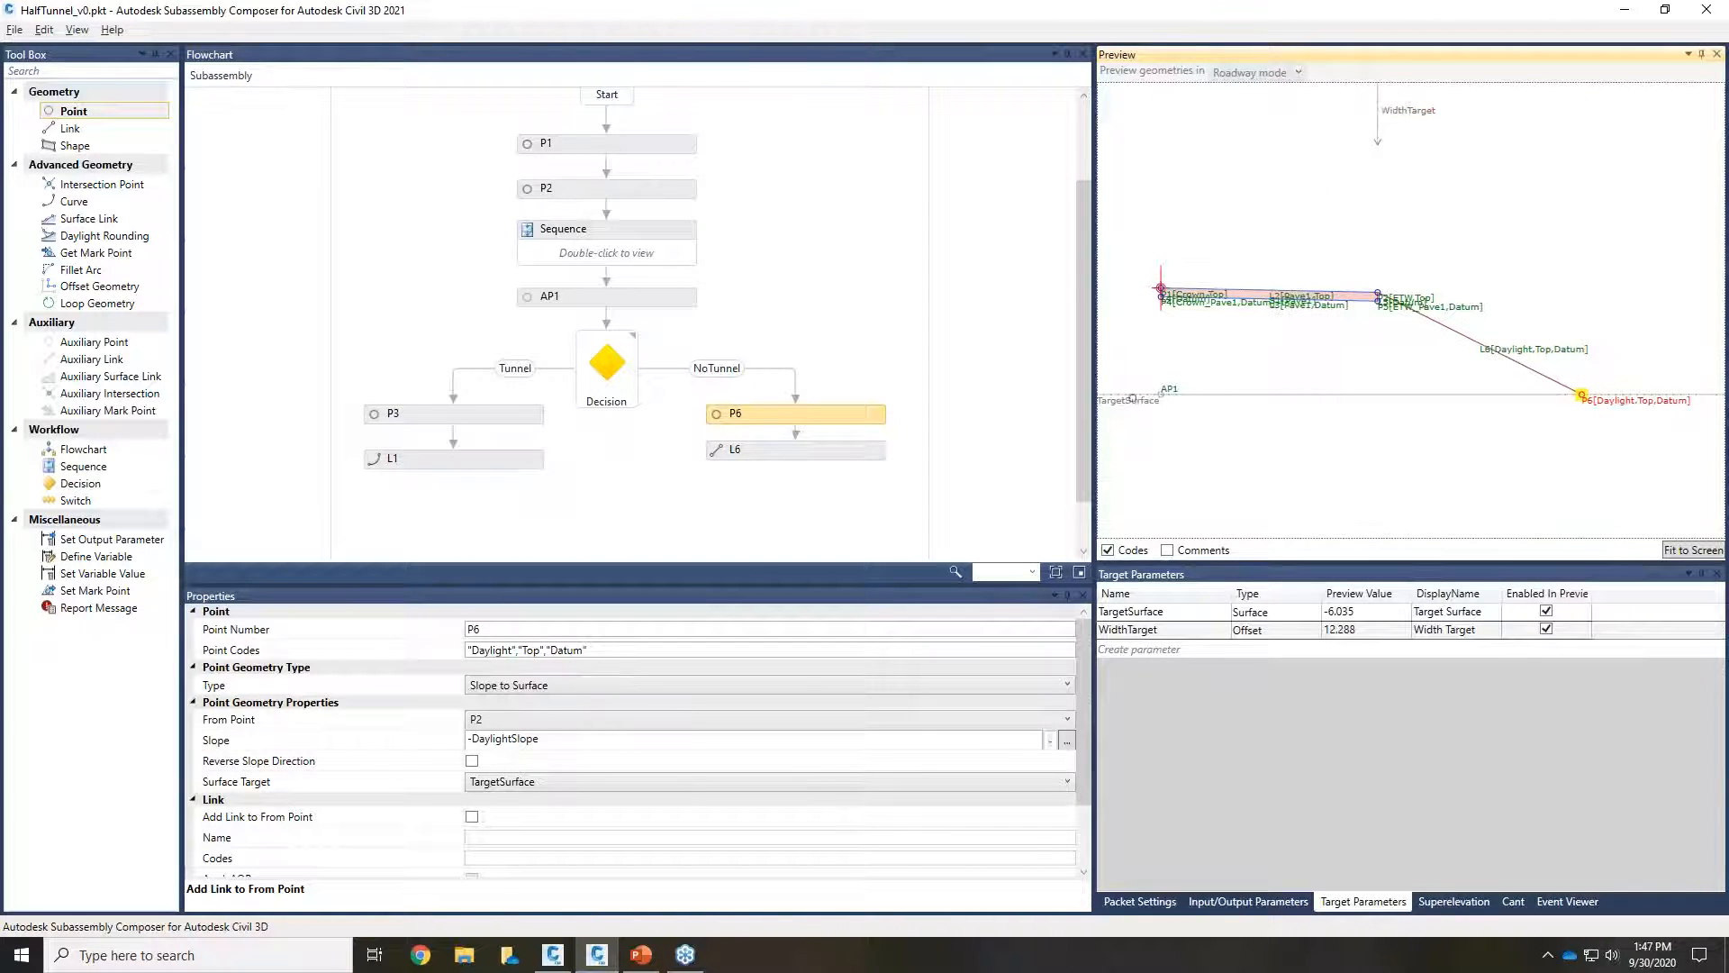
scroll(1327, 306, up, 4)
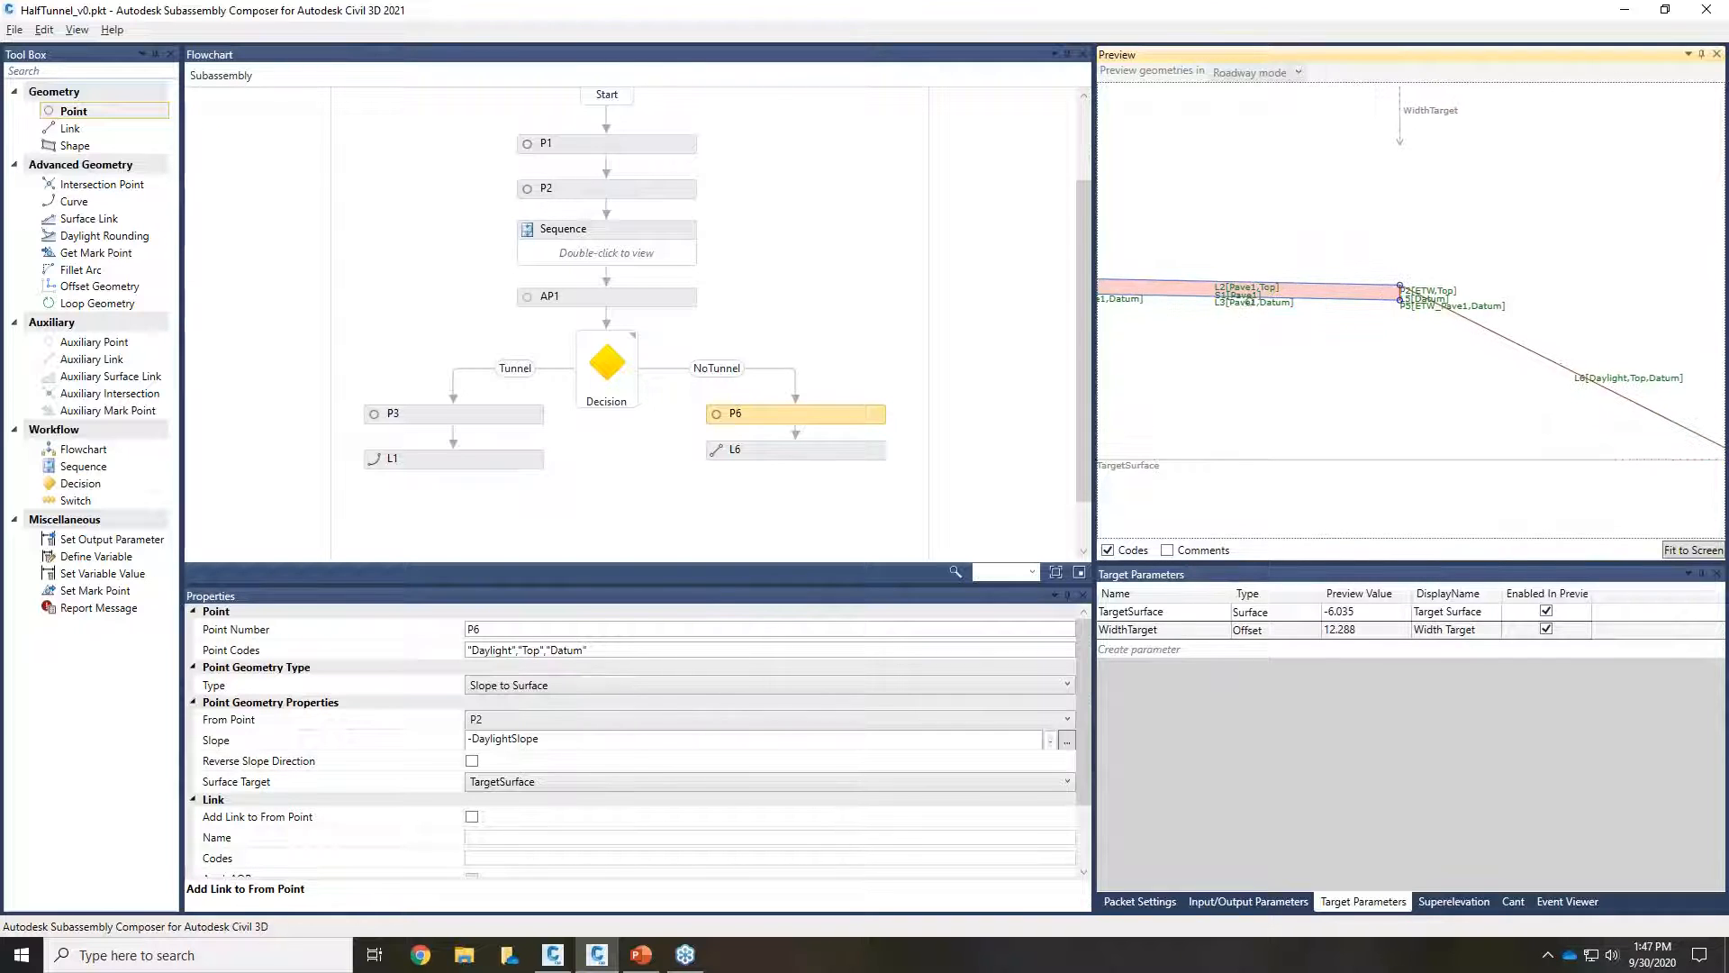
scroll(1252, 307, down, 4)
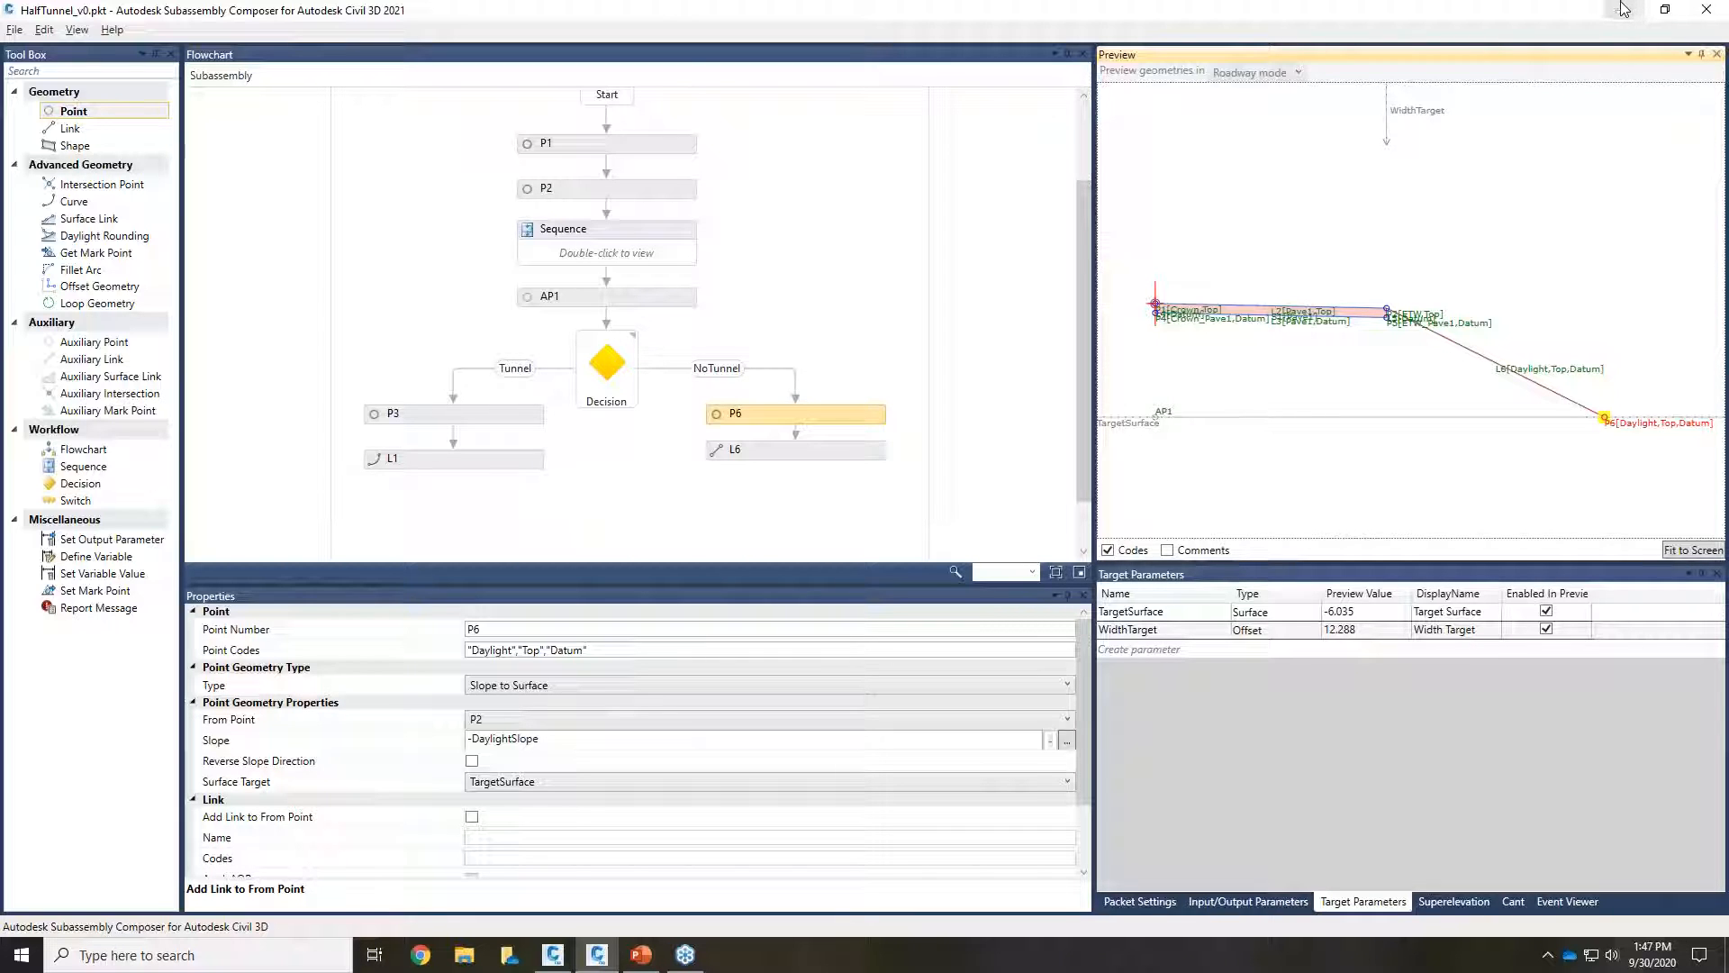
mouse_move(620, 377)
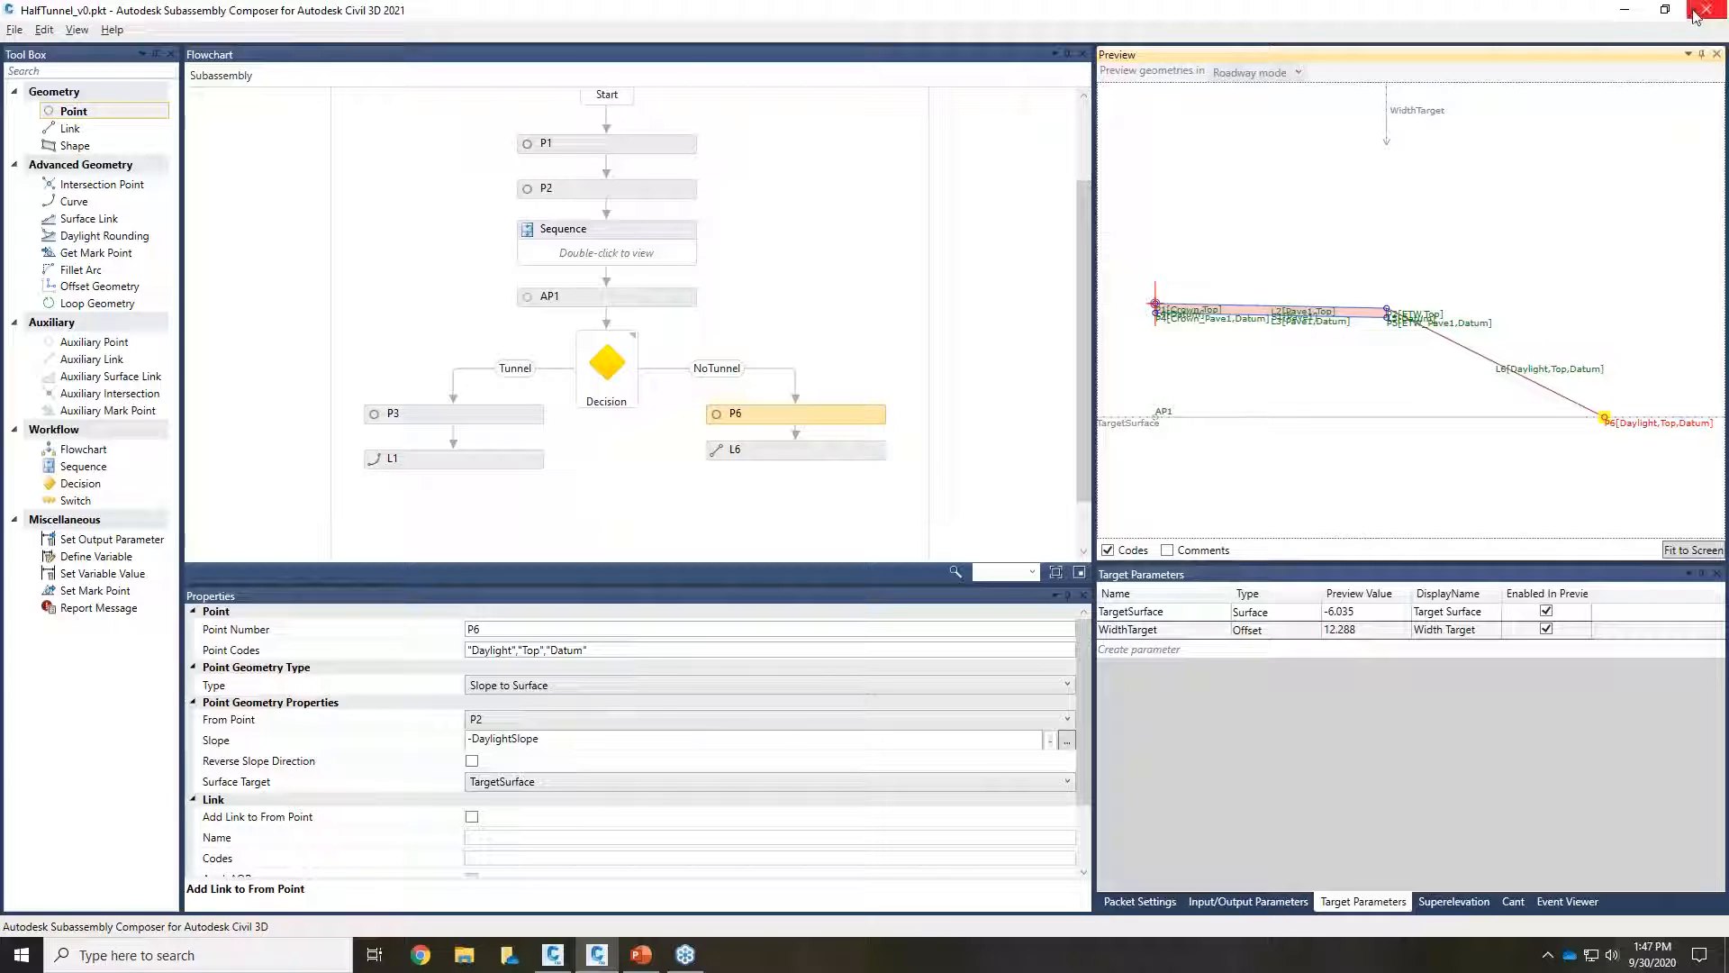
Step: Switch to the H3 - Start drawing in Civil 3D and open the subassembly tool palettes
click(1625, 10)
click(552, 955)
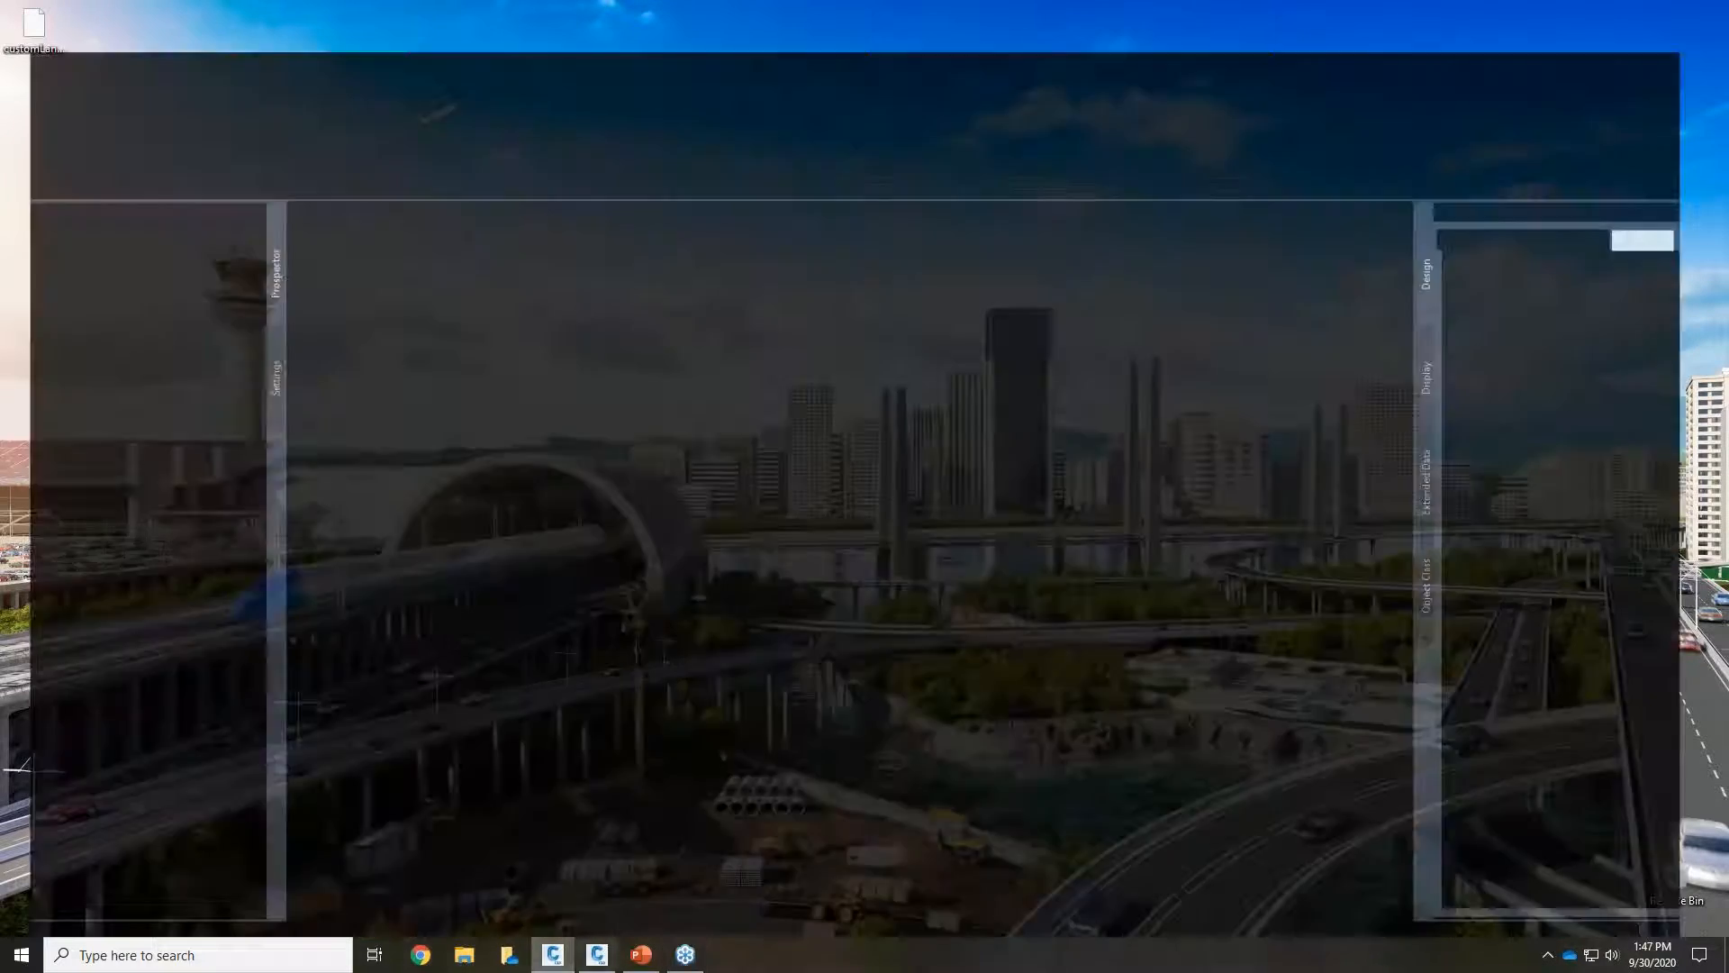
scroll(793, 454, down, 1)
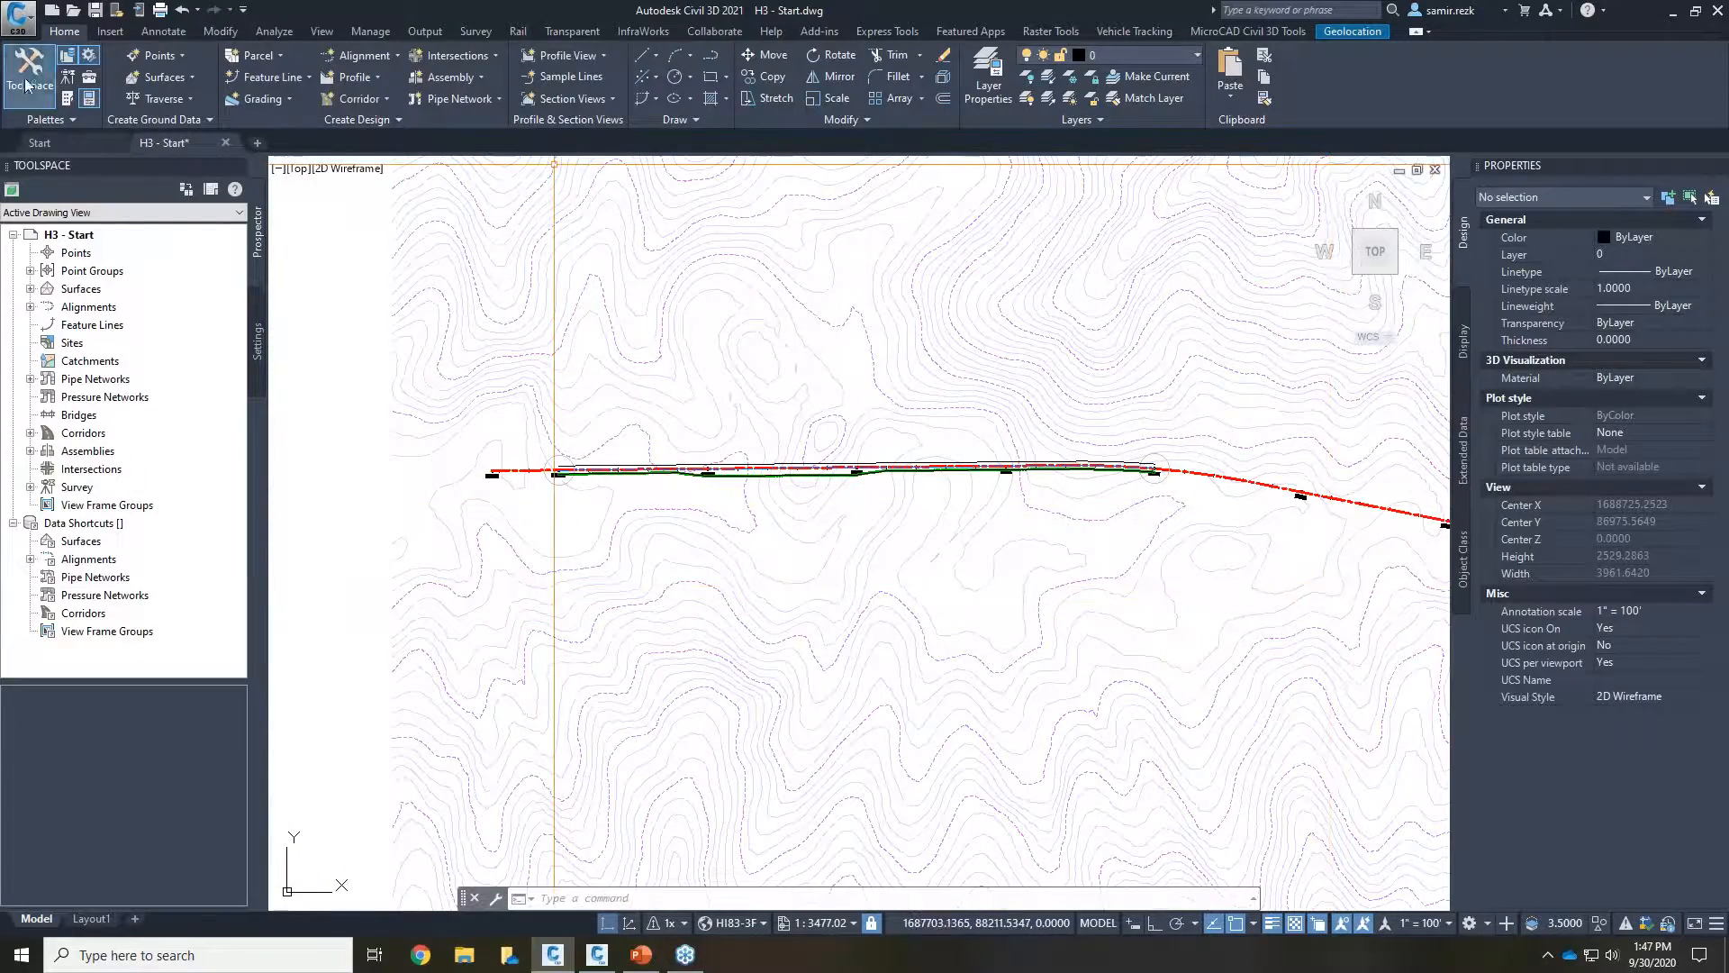
middle_drag(524, 285, 519, 613)
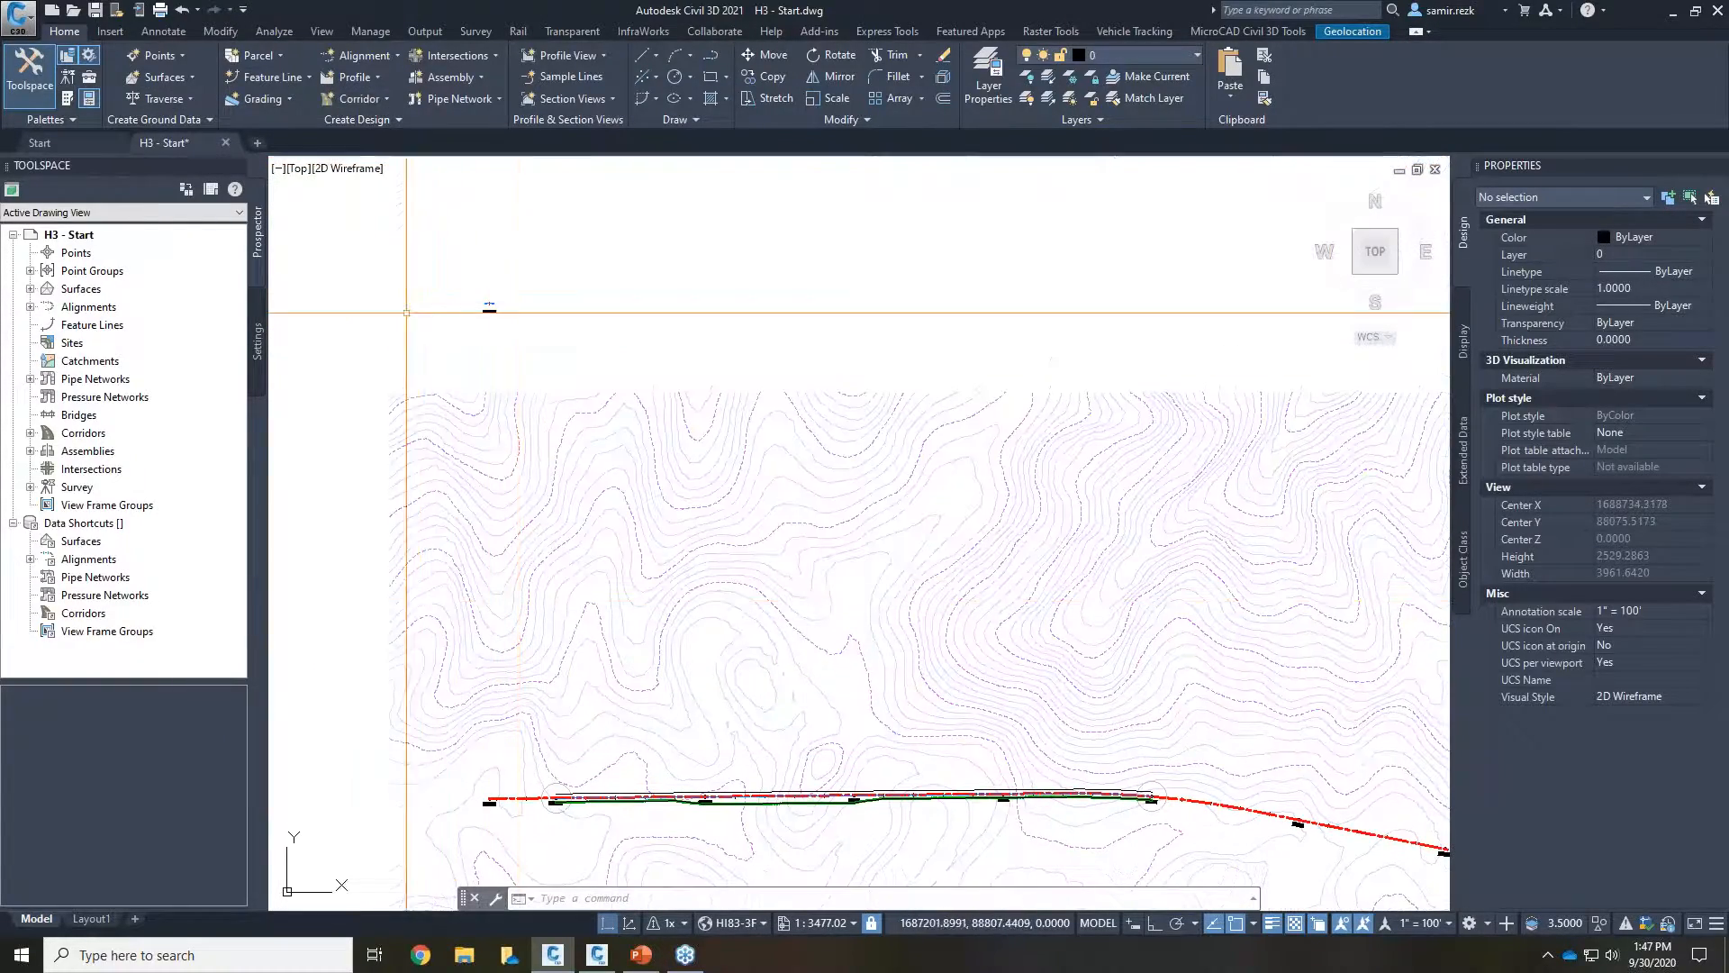
click(67, 98)
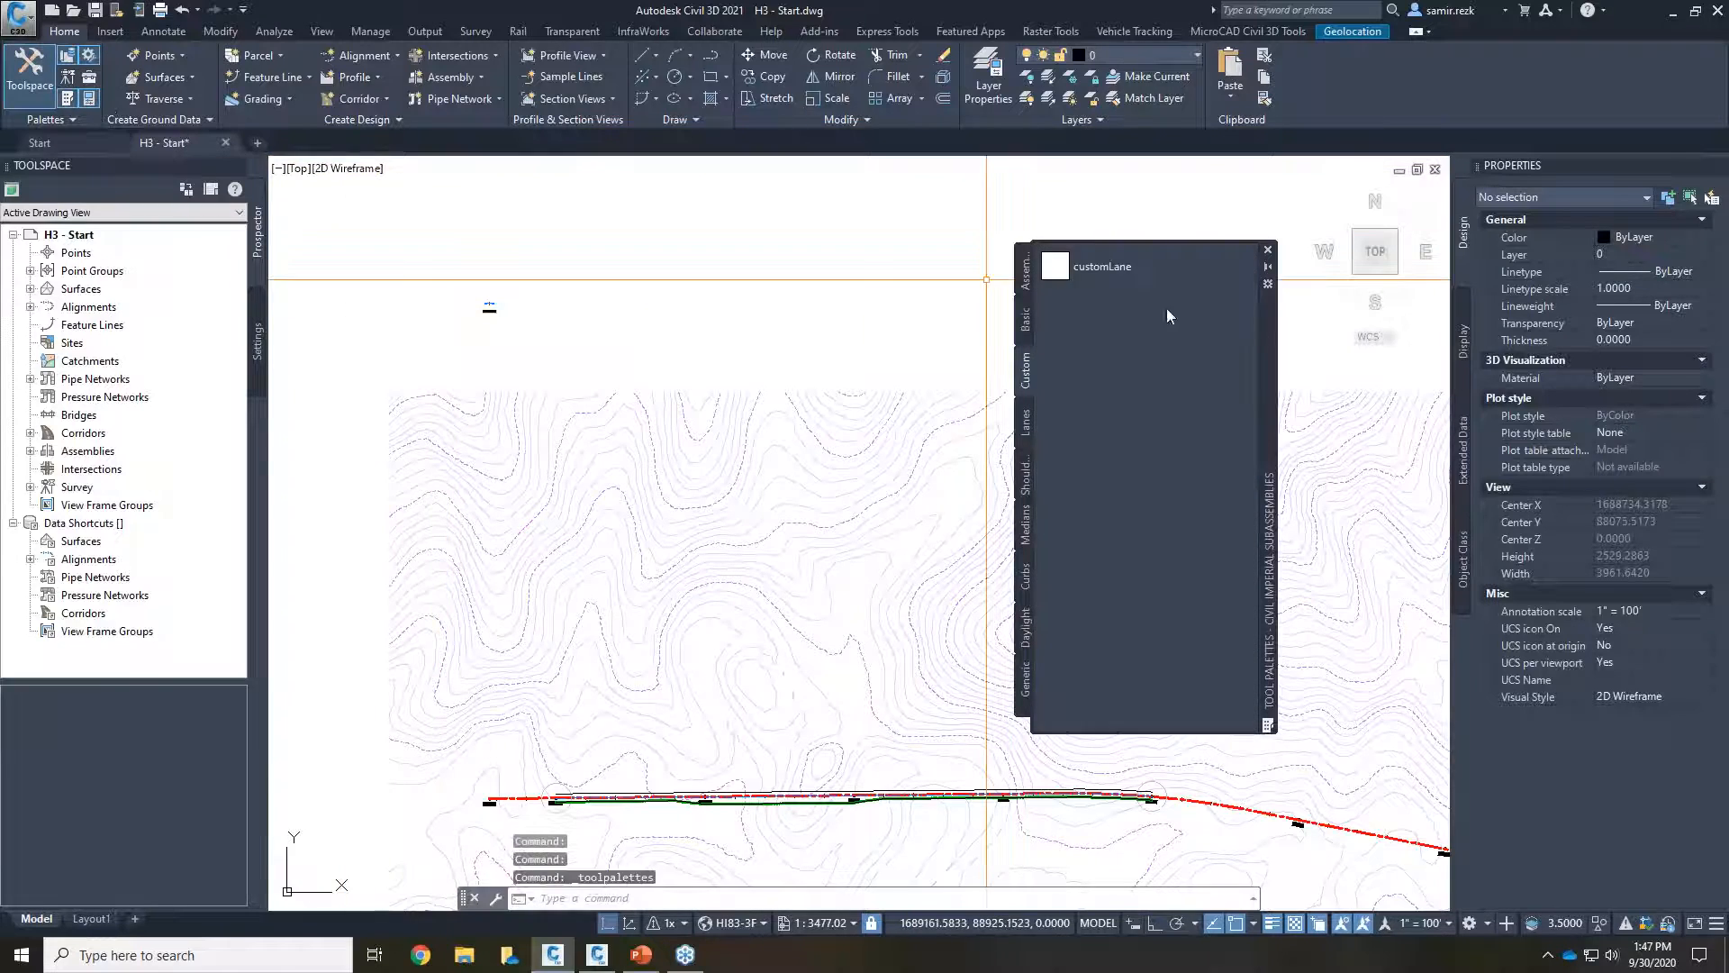
Step: Import the HalfTunnel_v0 subassembly from the 2020-09-30 - Webinar - Subassembly Composer folder into the Custom tool palette
right_click(1028, 374)
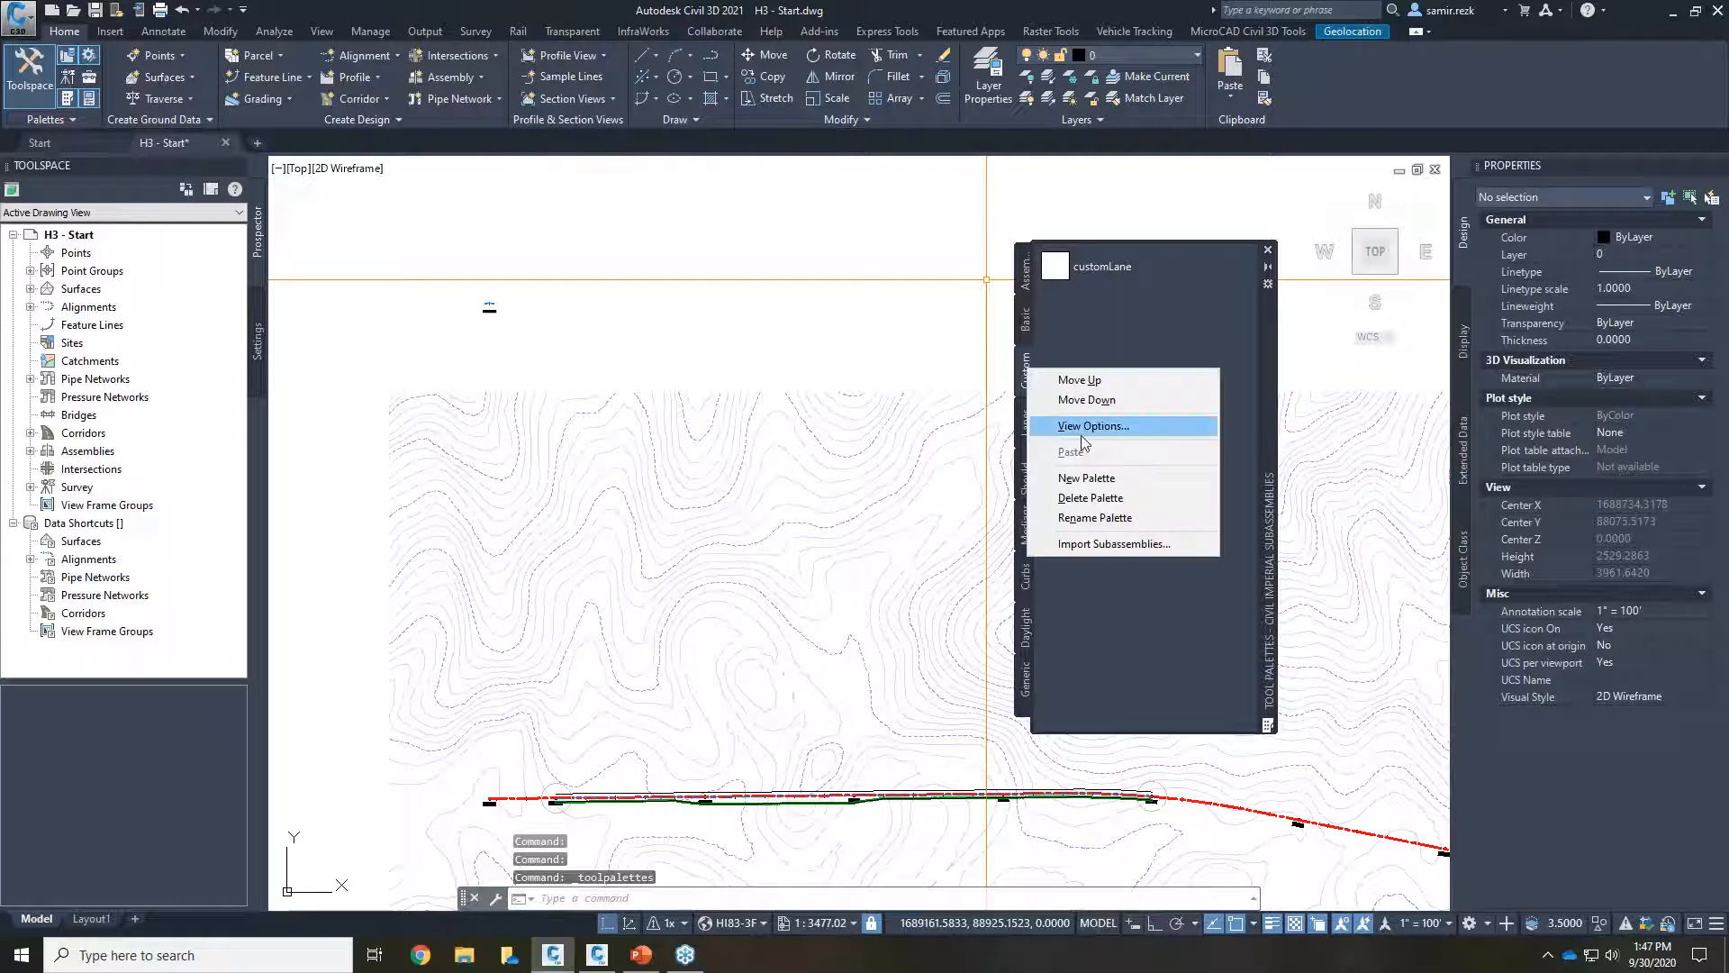
click(1094, 545)
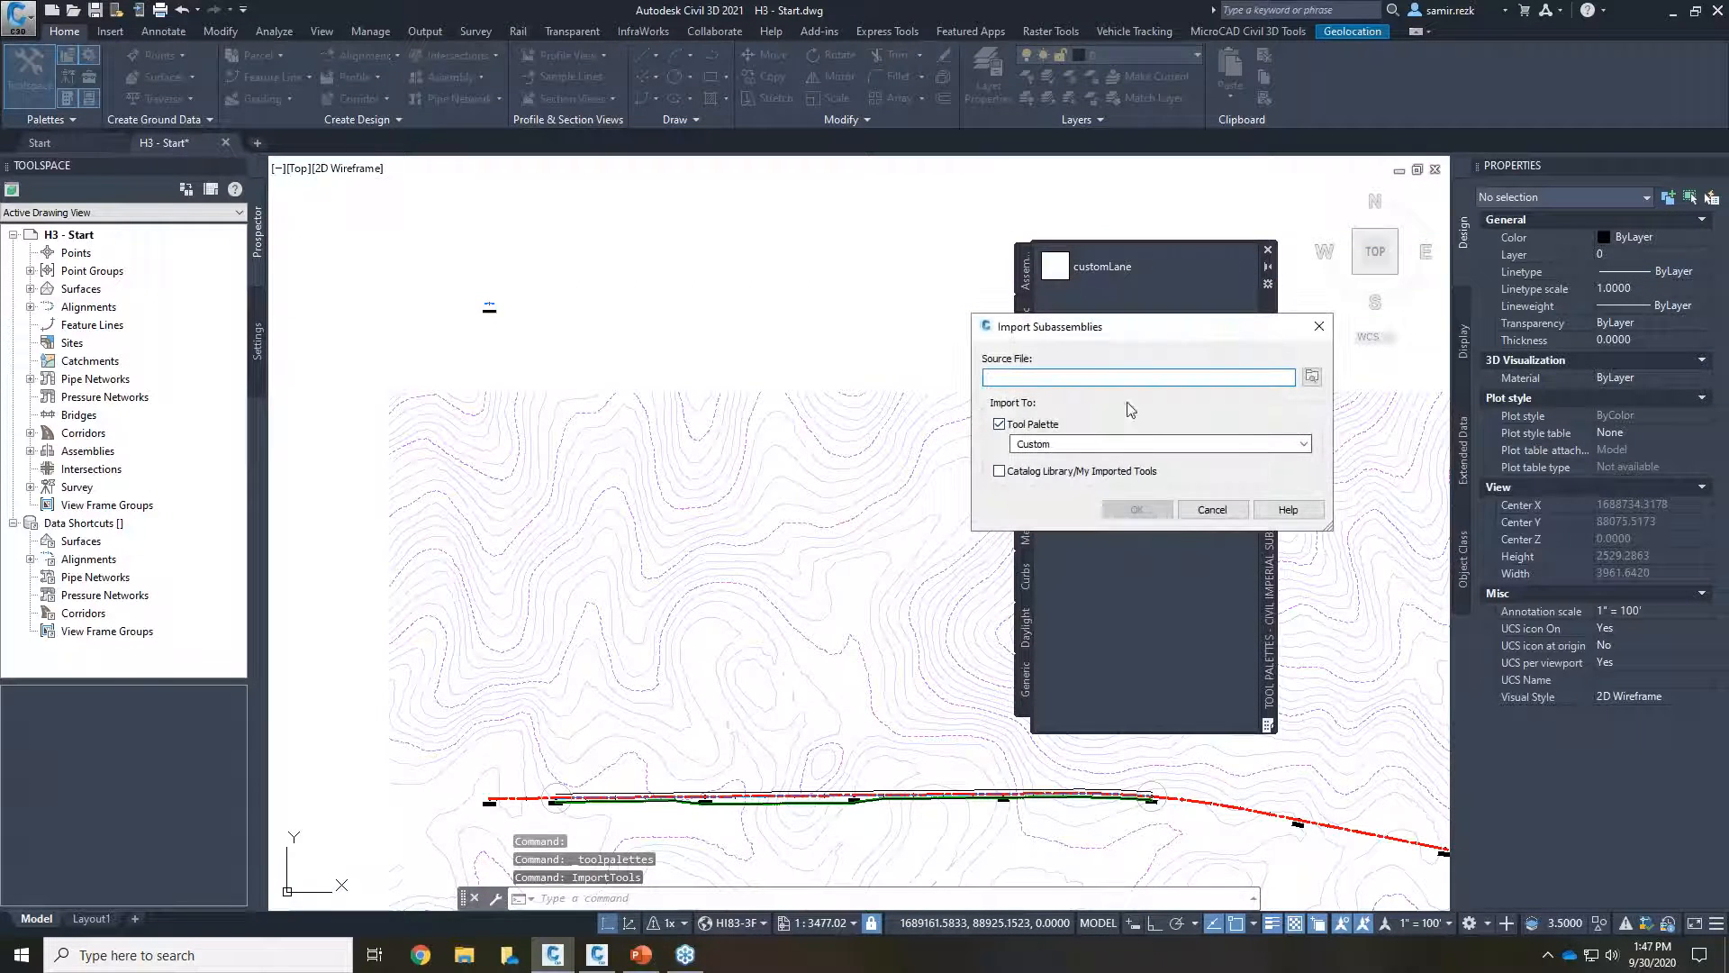
click(1311, 378)
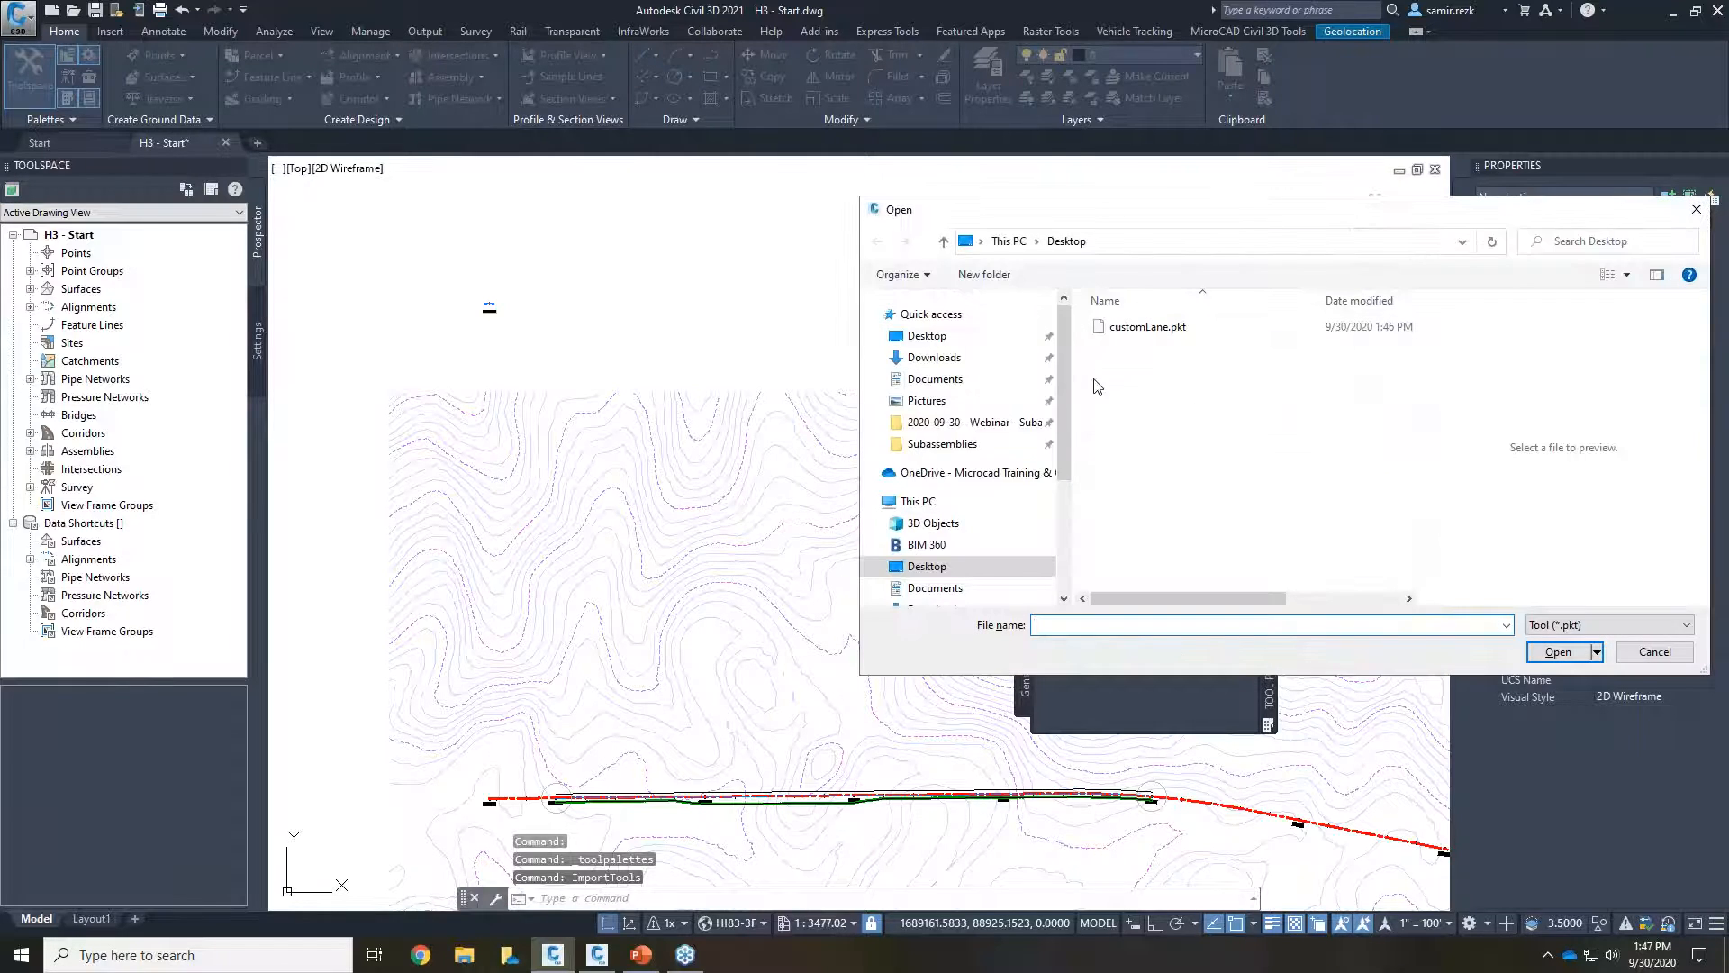
click(978, 427)
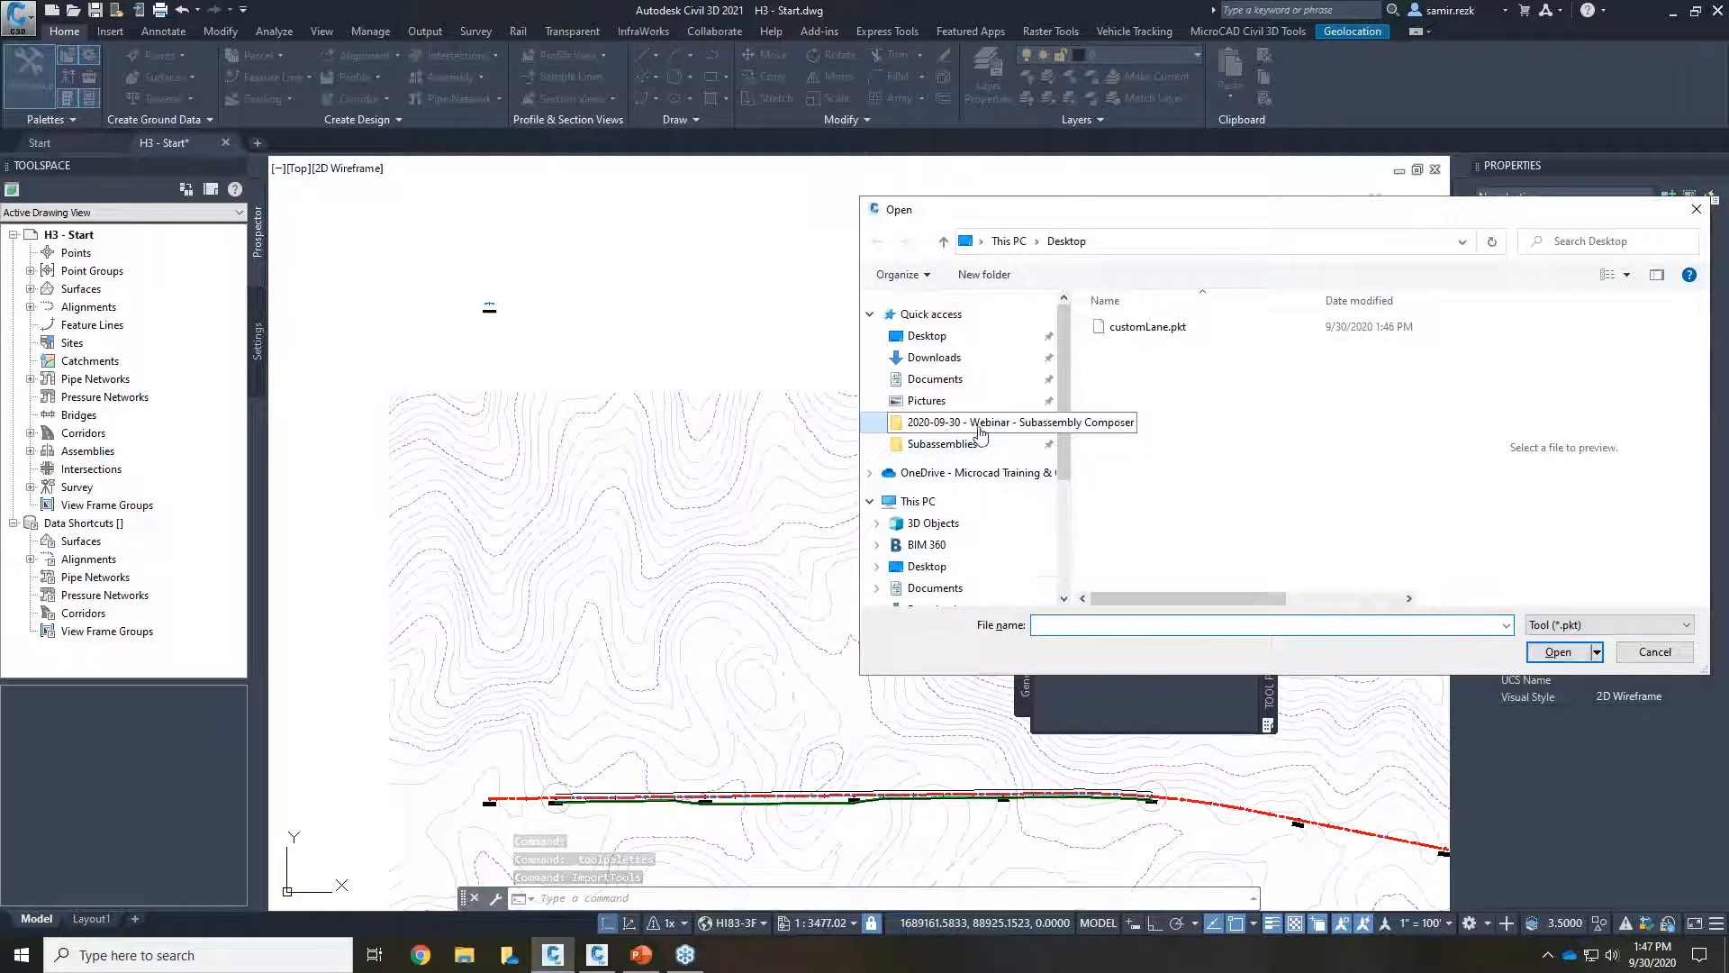
click(1148, 326)
click(1558, 651)
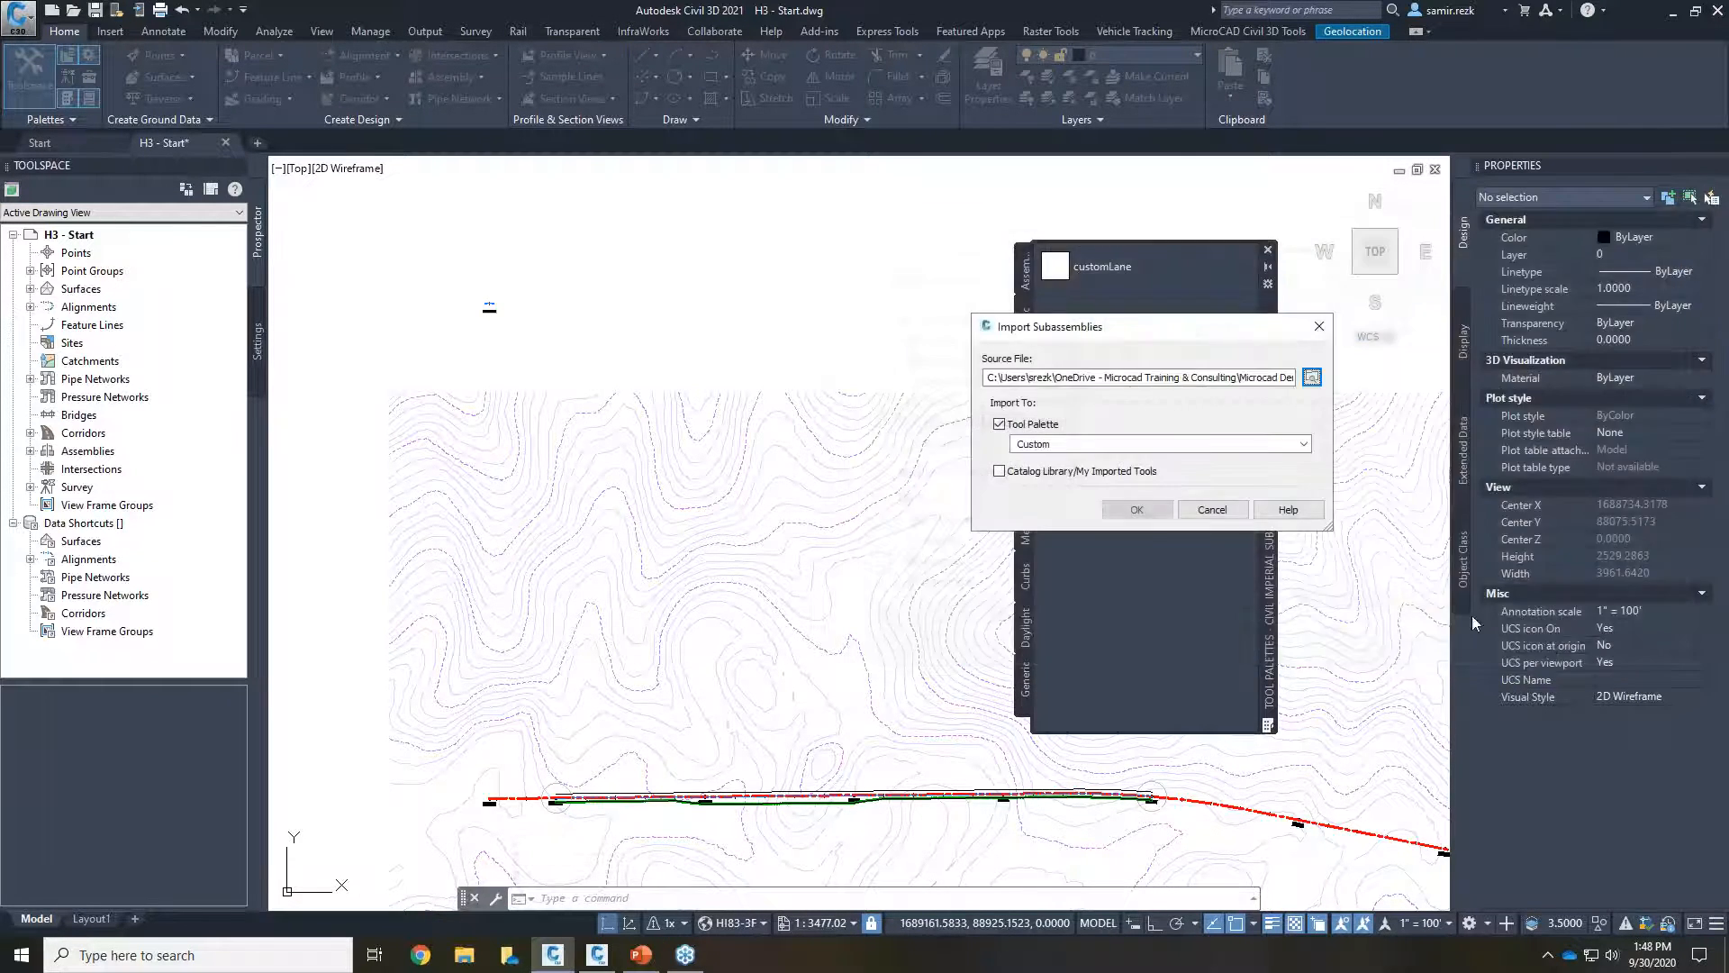
click(1137, 510)
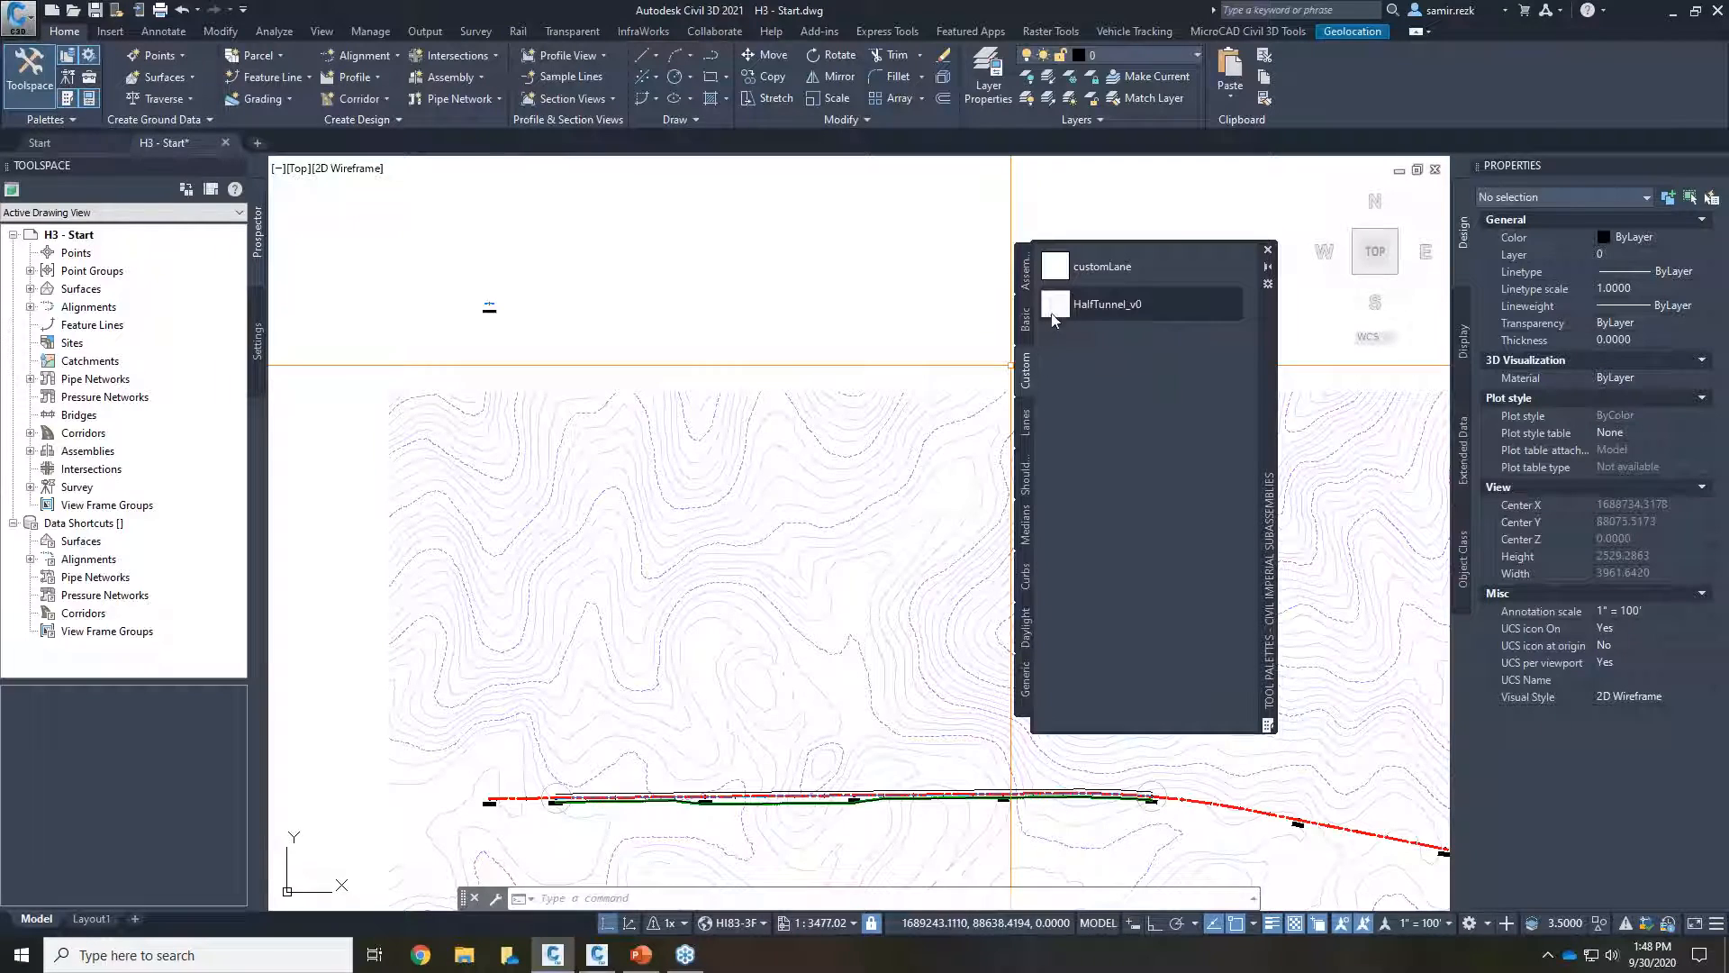
Step: Replace the lane subassemblies on both sides of the Tunnel Section assembly with HalfTunnel_v0, keeping similar targets
click(1059, 307)
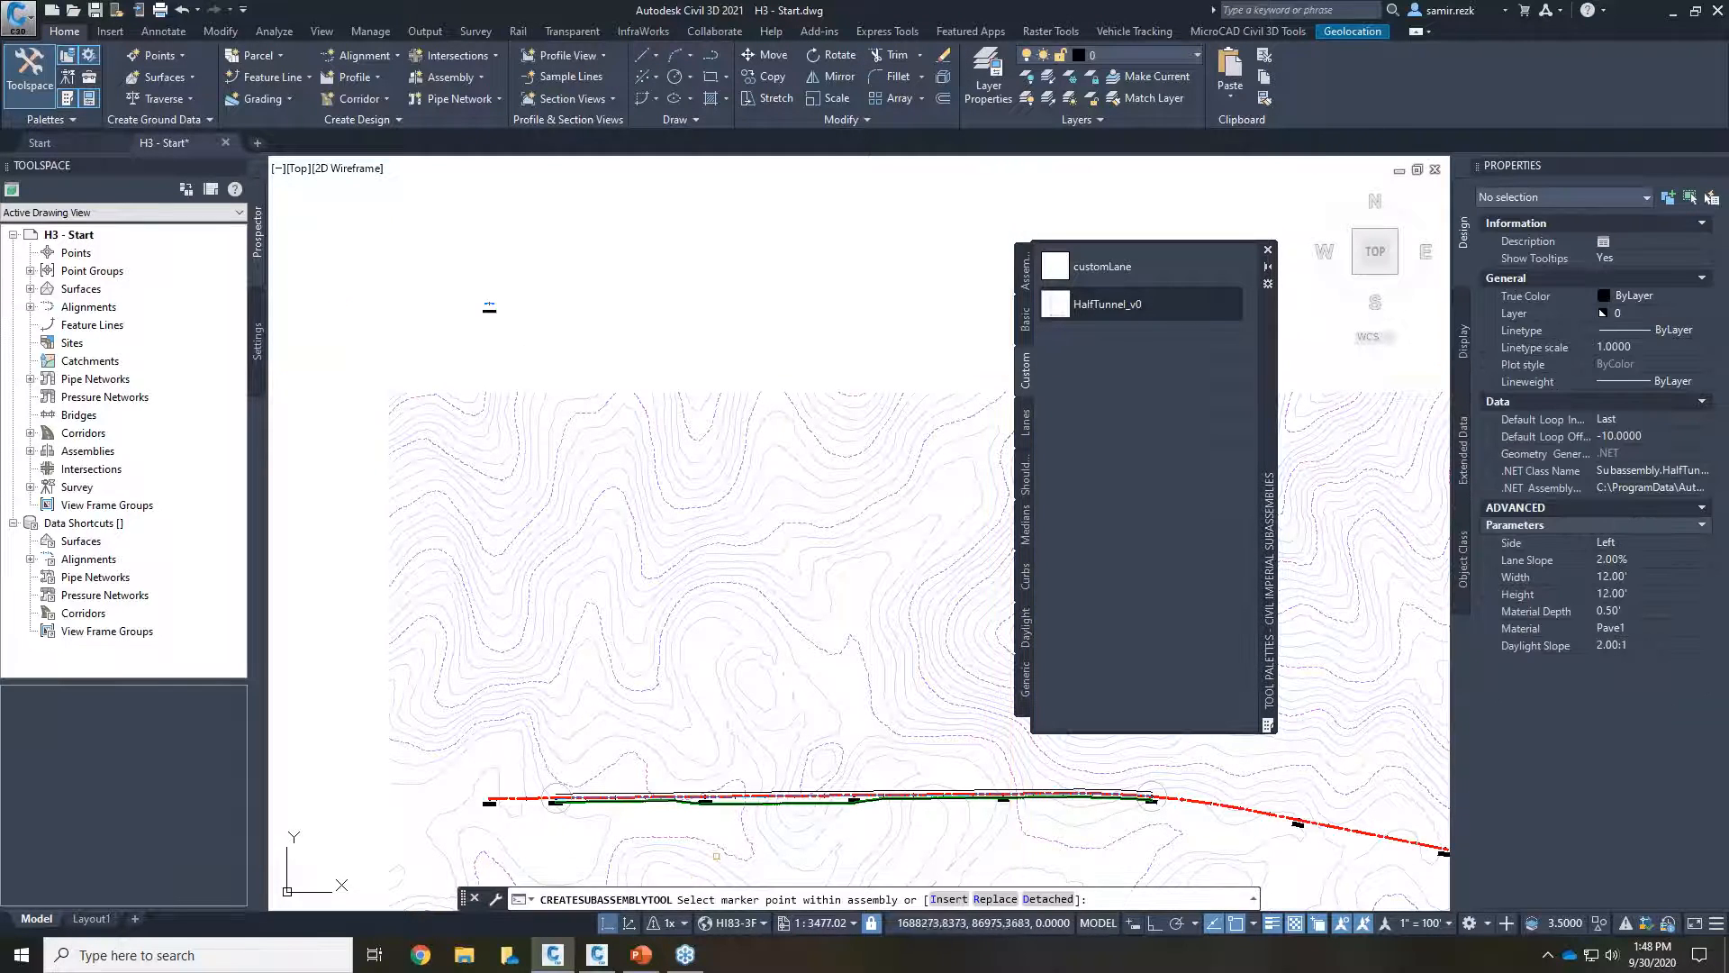
click(984, 899)
scroll(379, 336, up, 15)
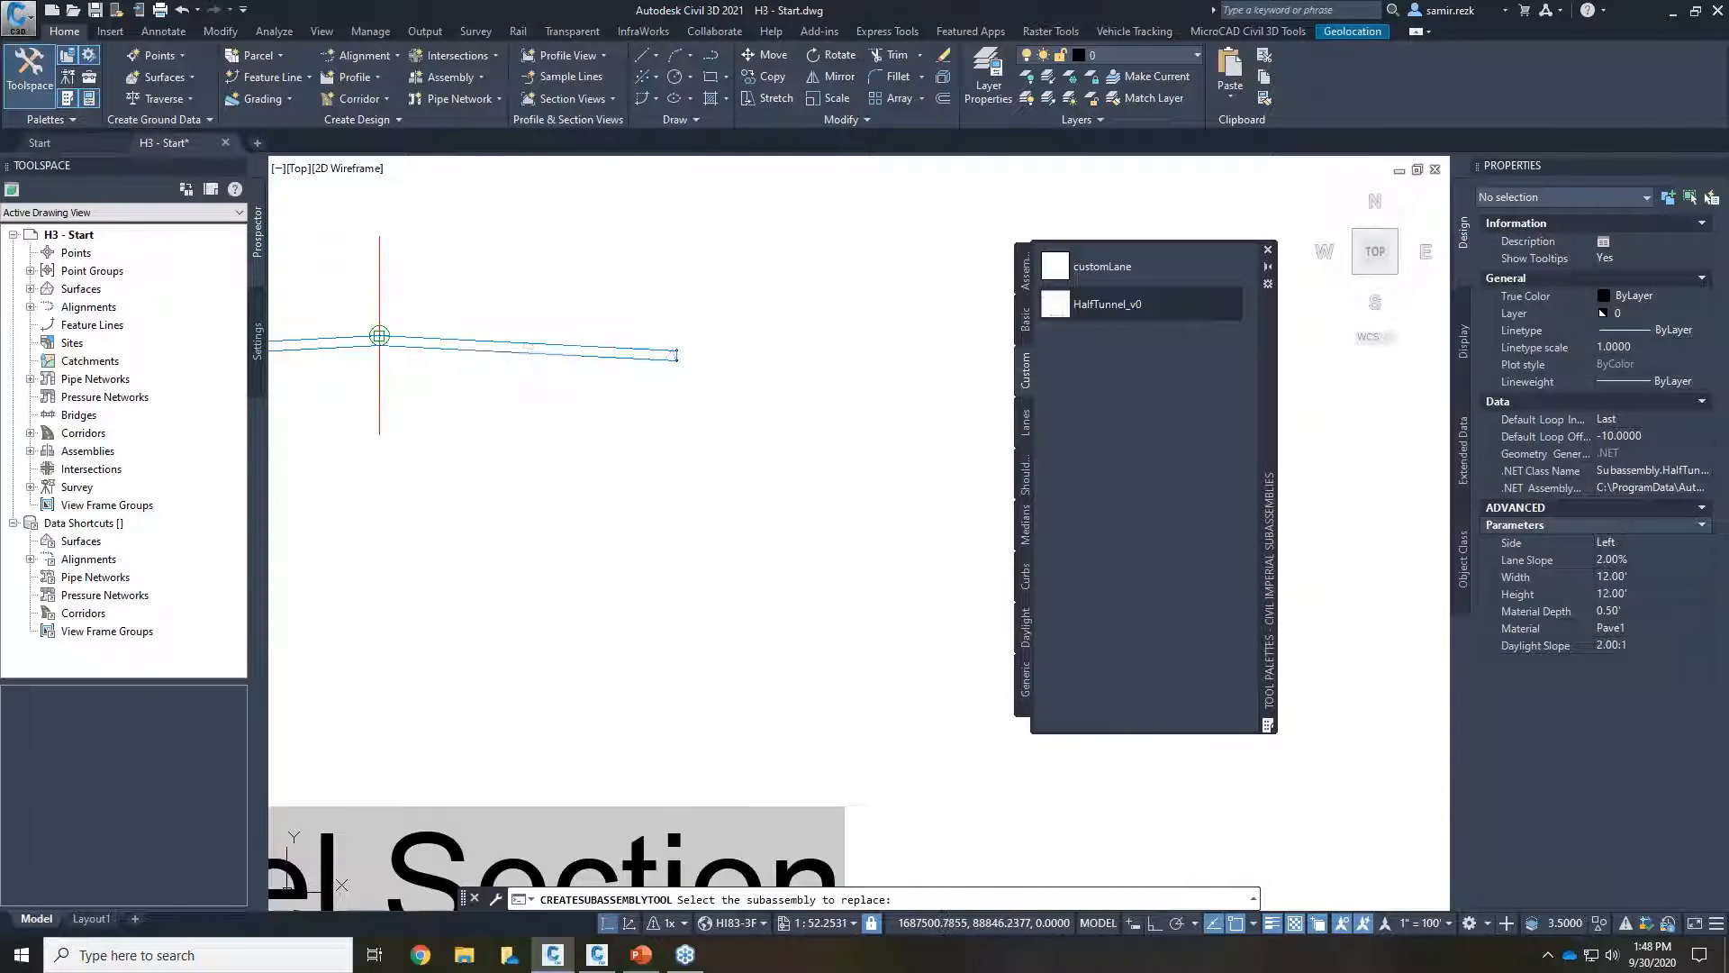
middle_drag(380, 336, 658, 365)
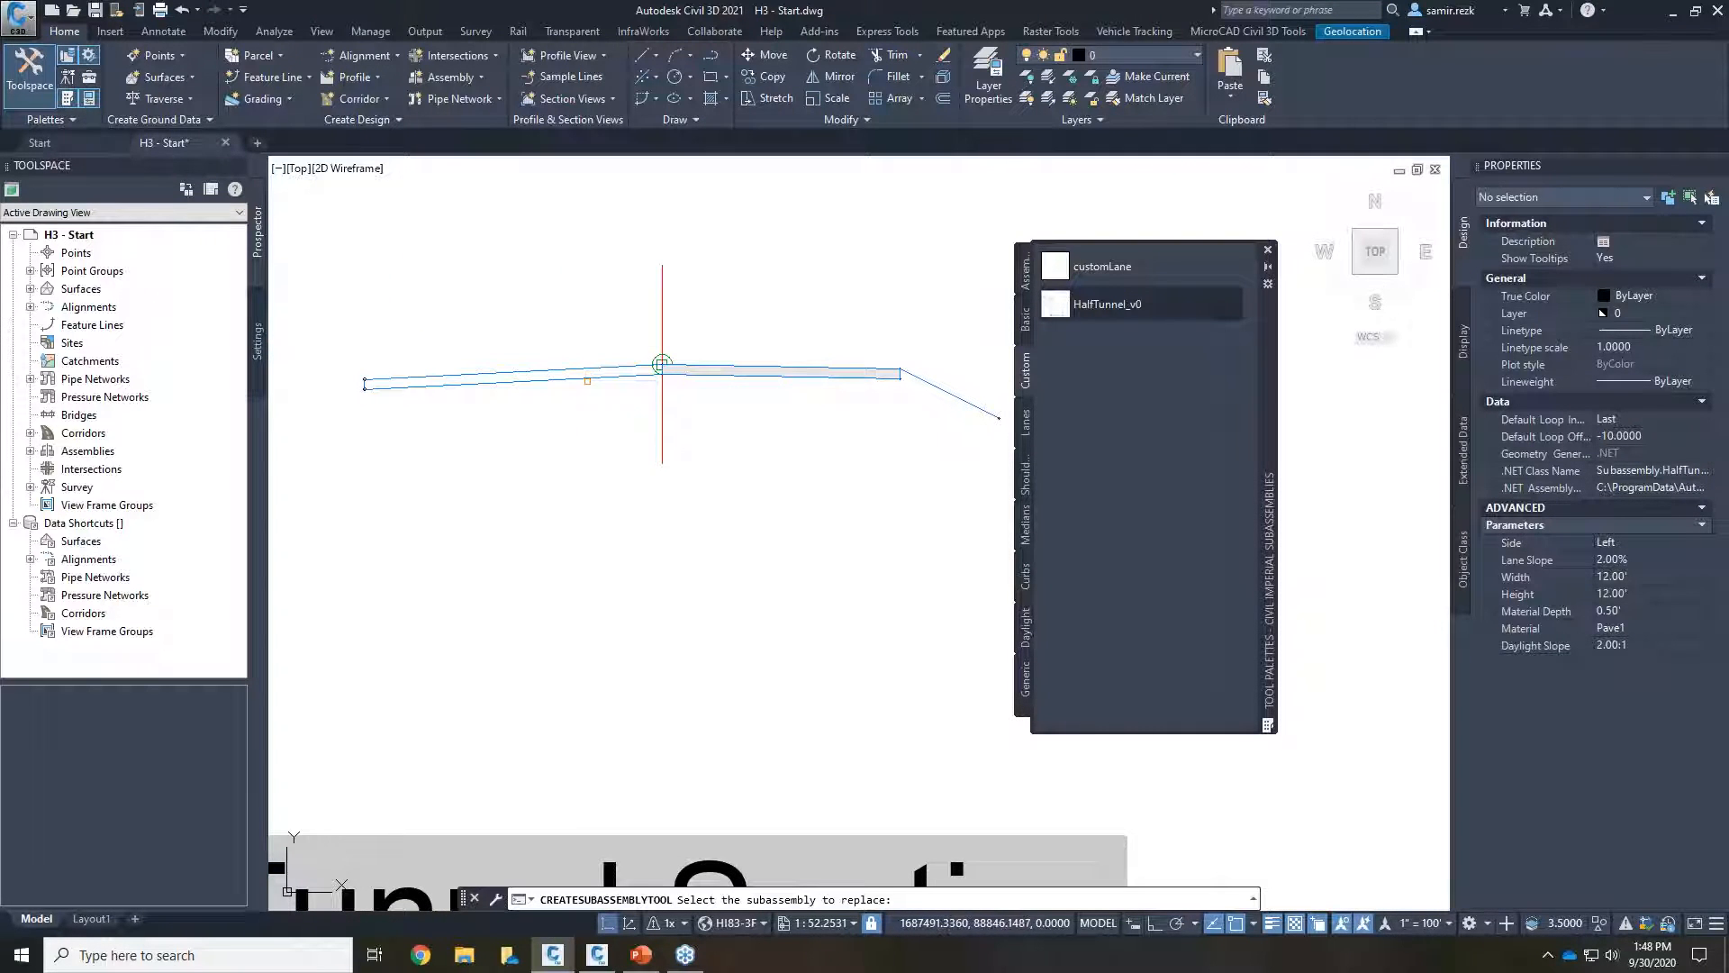
click(583, 380)
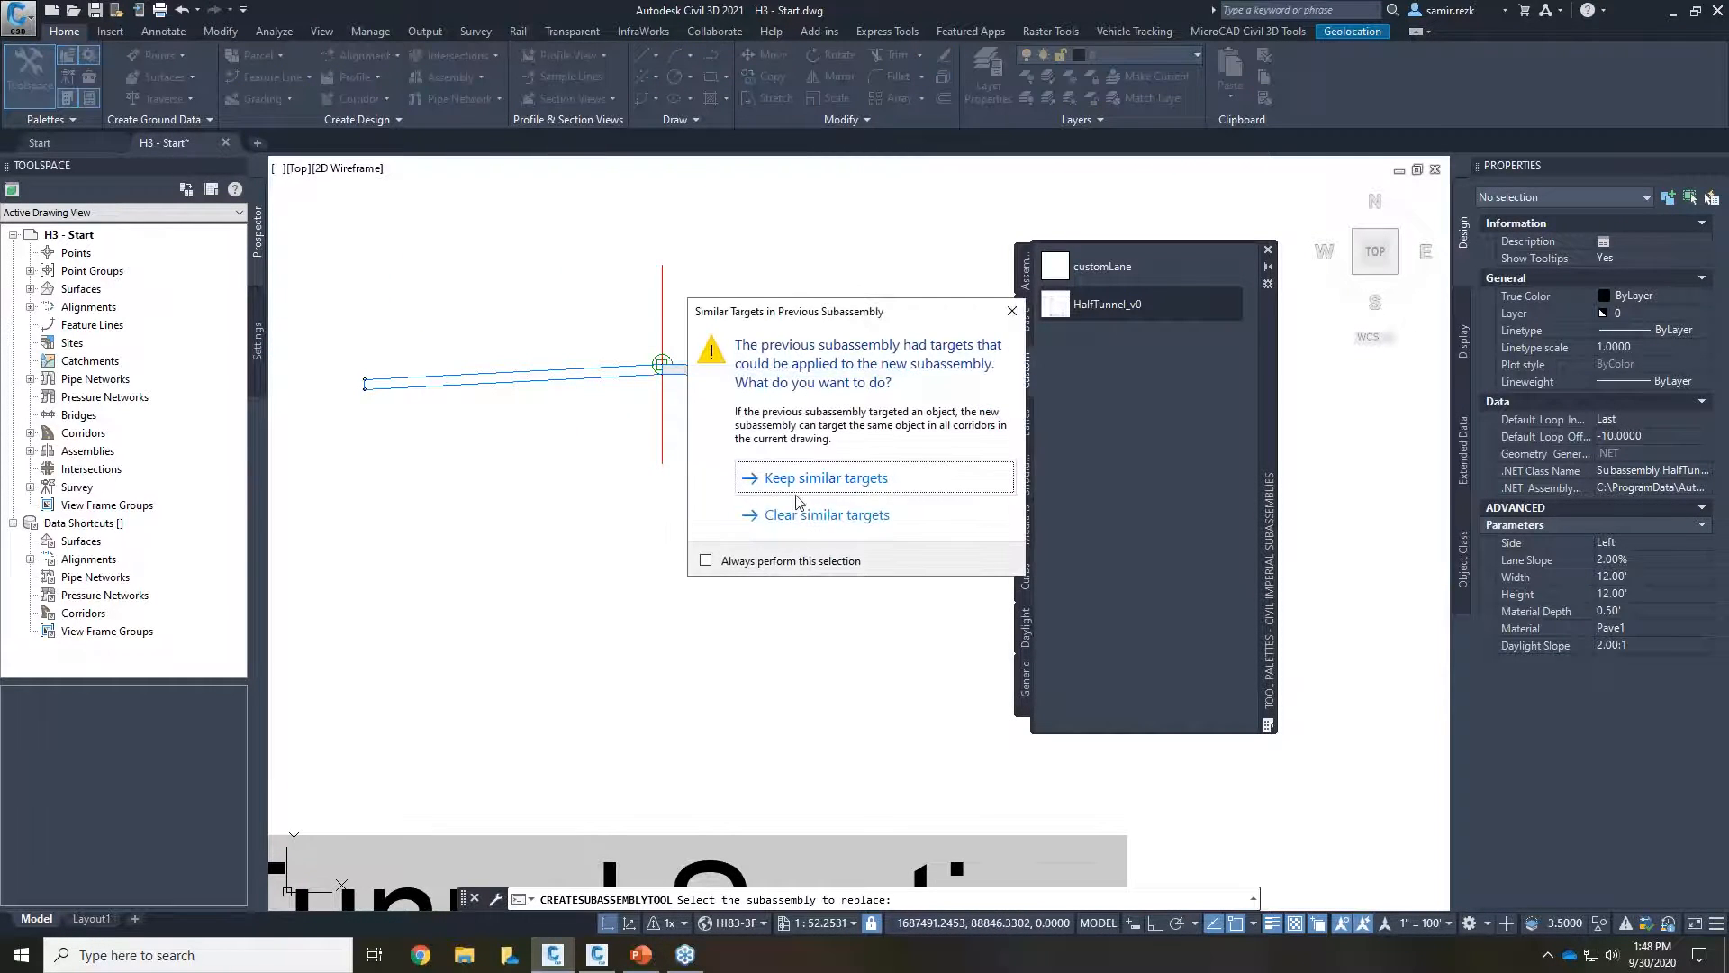
click(809, 479)
scroll(687, 454, down, 5)
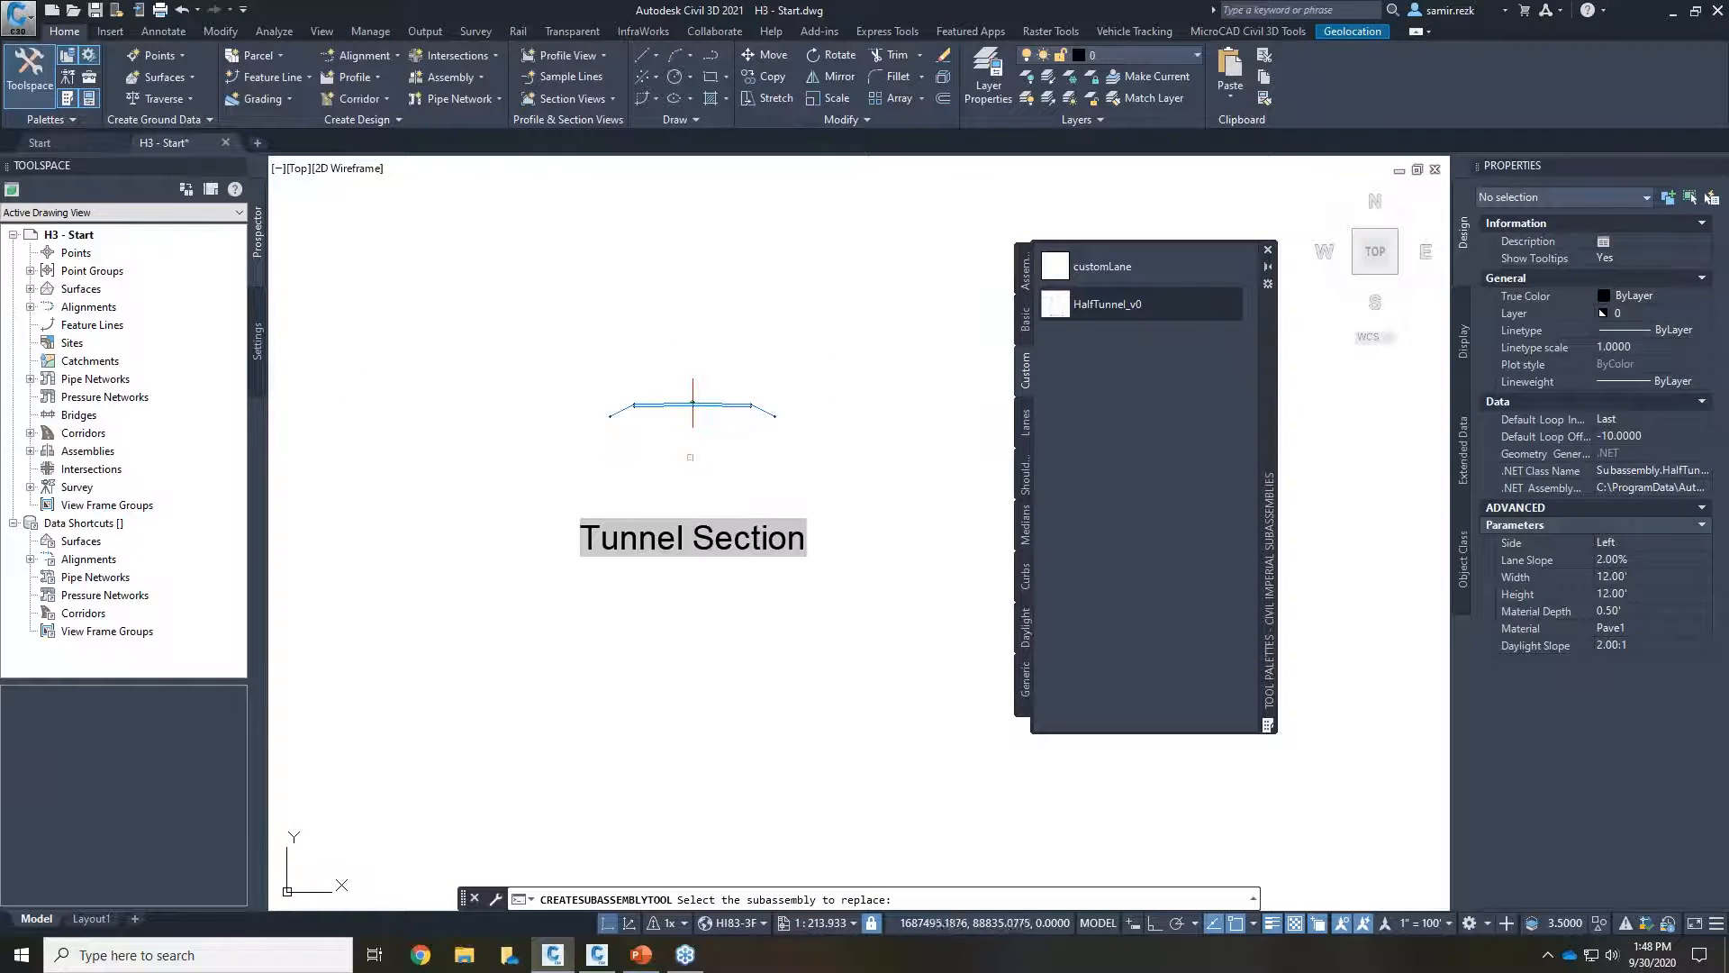
key(Escape)
Step: Select the Tunnel Corridor near station 100+00 and open its corridor properties
middle_drag(687, 454, 705, 306)
scroll(715, 481, down, 6)
middle_drag(714, 575, 697, 234)
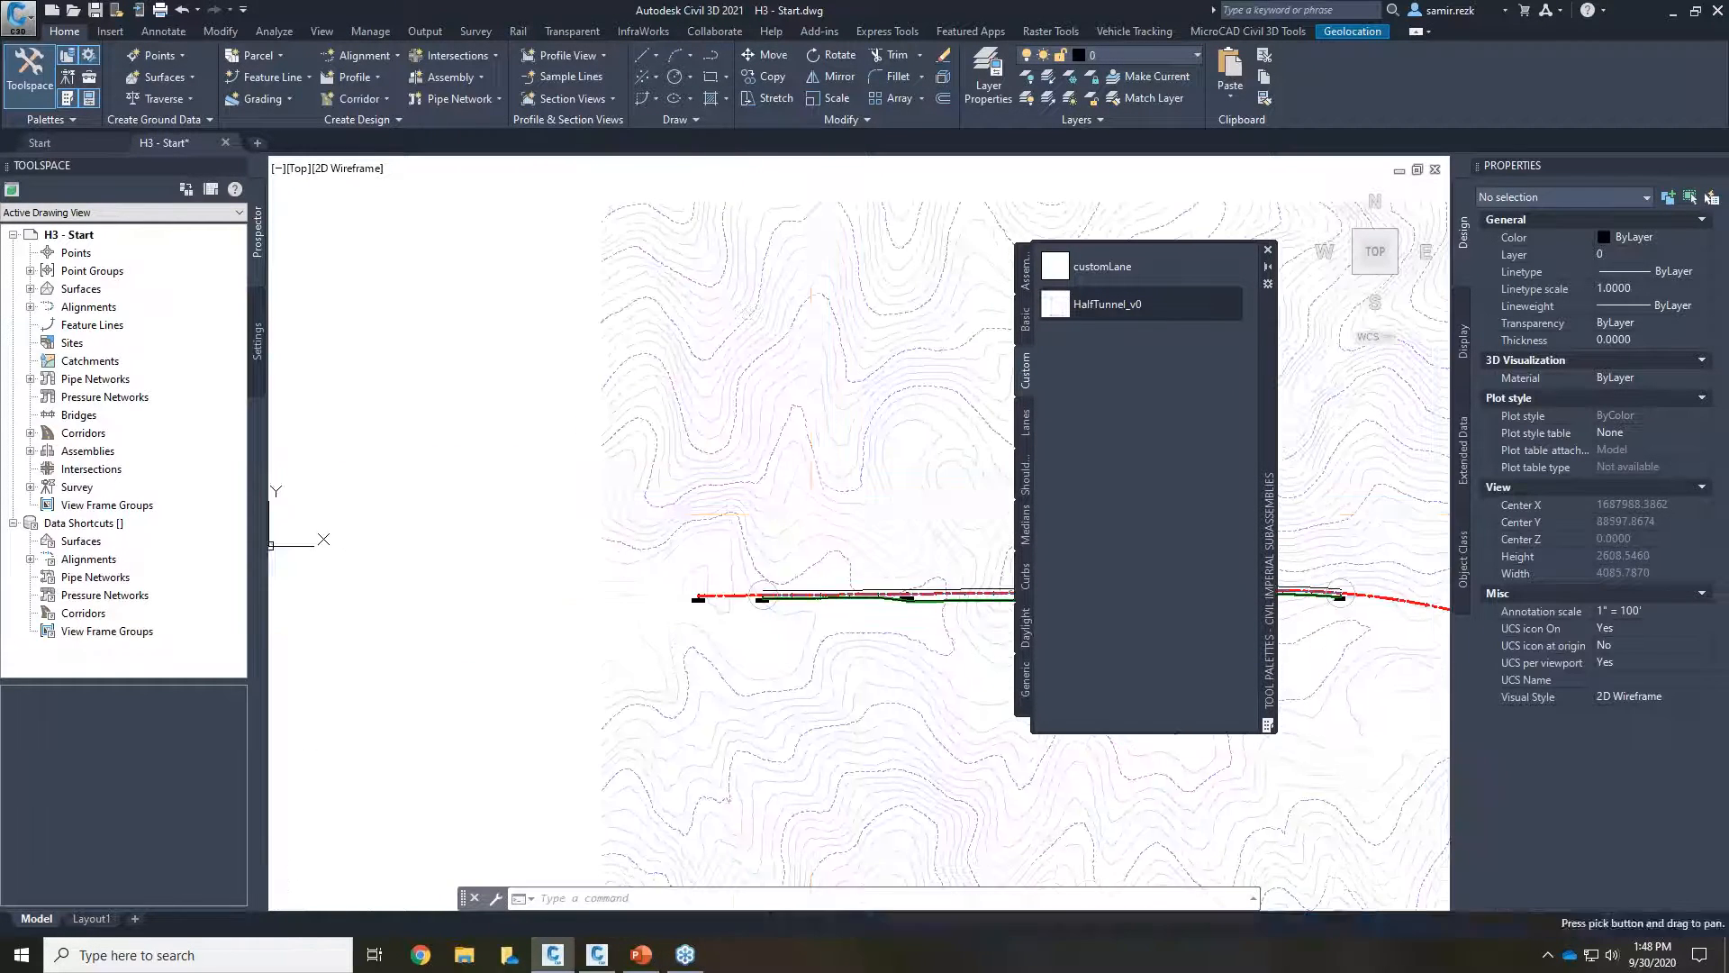
scroll(829, 598, up, 2)
scroll(820, 608, up, 2)
middle_drag(815, 613, 470, 524)
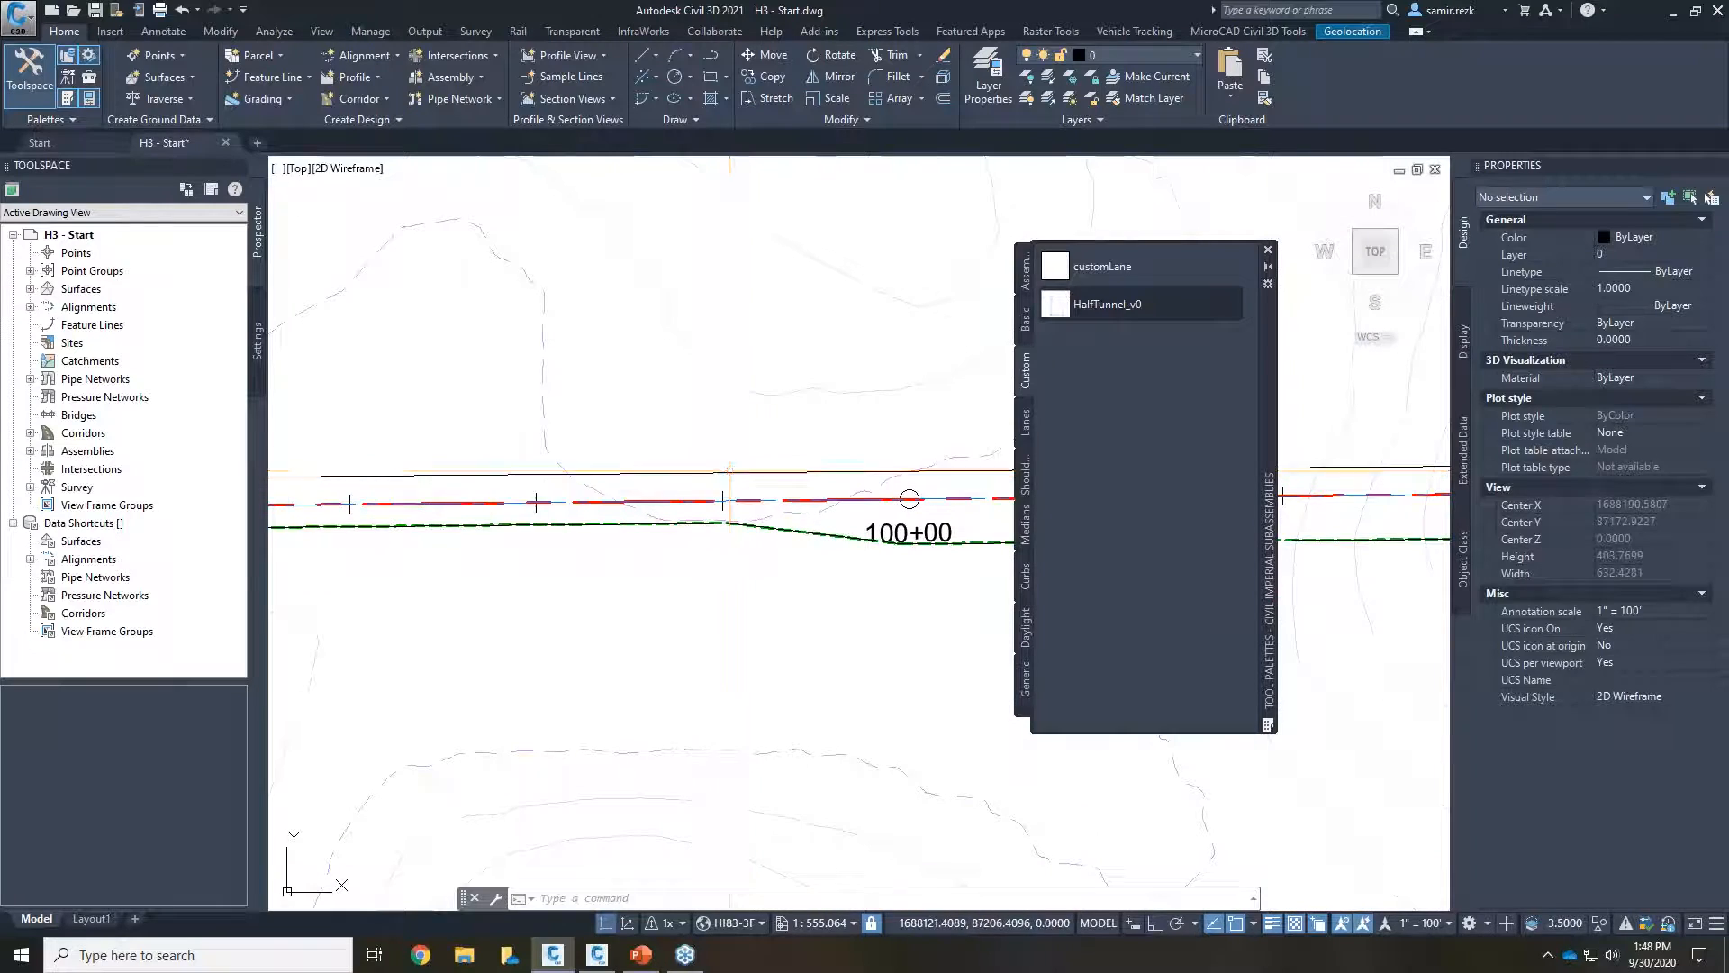
click(733, 473)
right_click(689, 437)
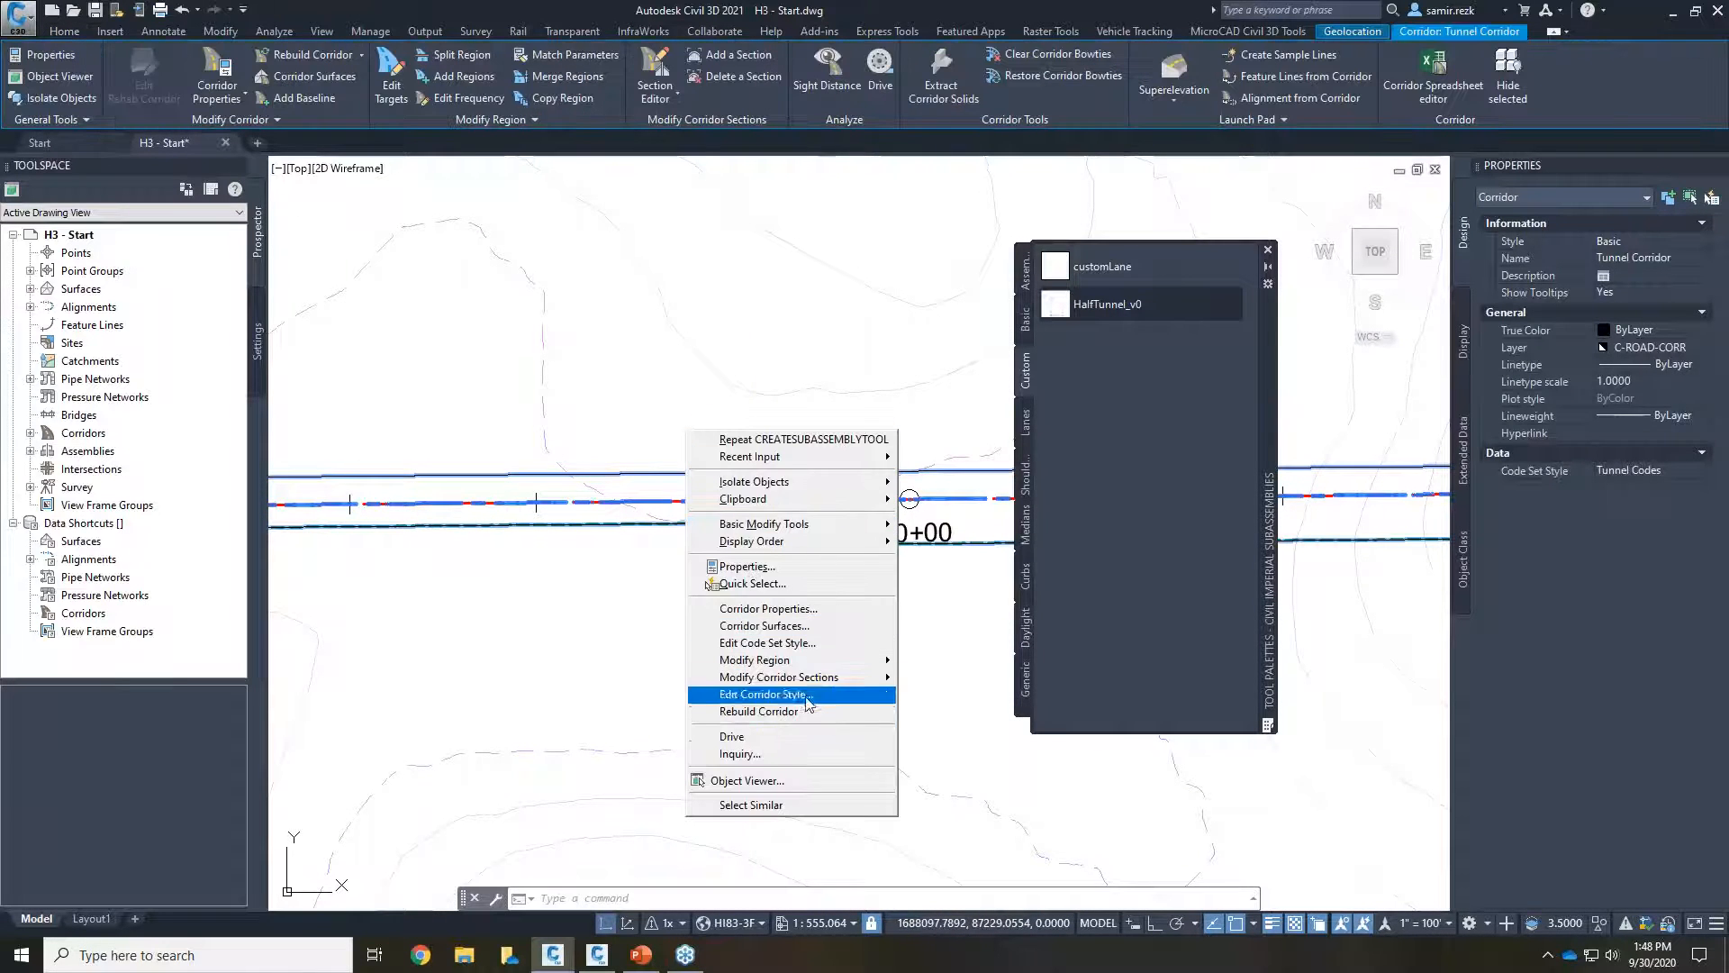
click(827, 608)
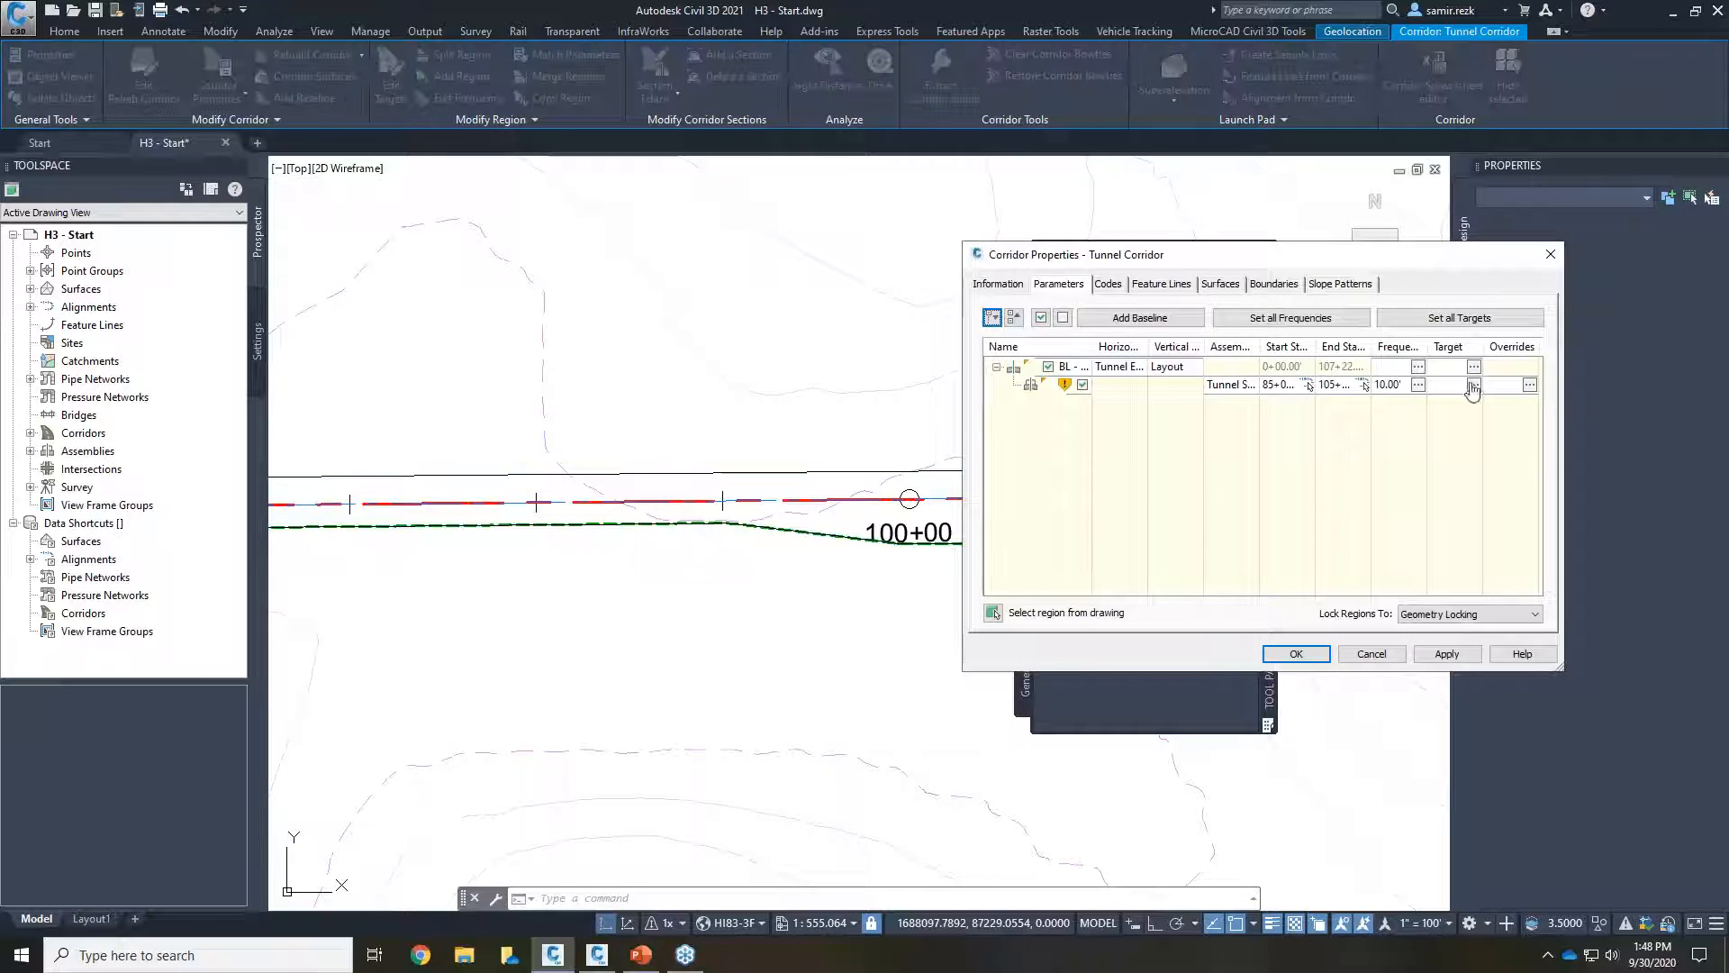
Step: Map the left HalfTunnel_v0 Width Target of the Tunnel Section region to the Tunnel Widening alignment and rebuild the corridor
click(1474, 384)
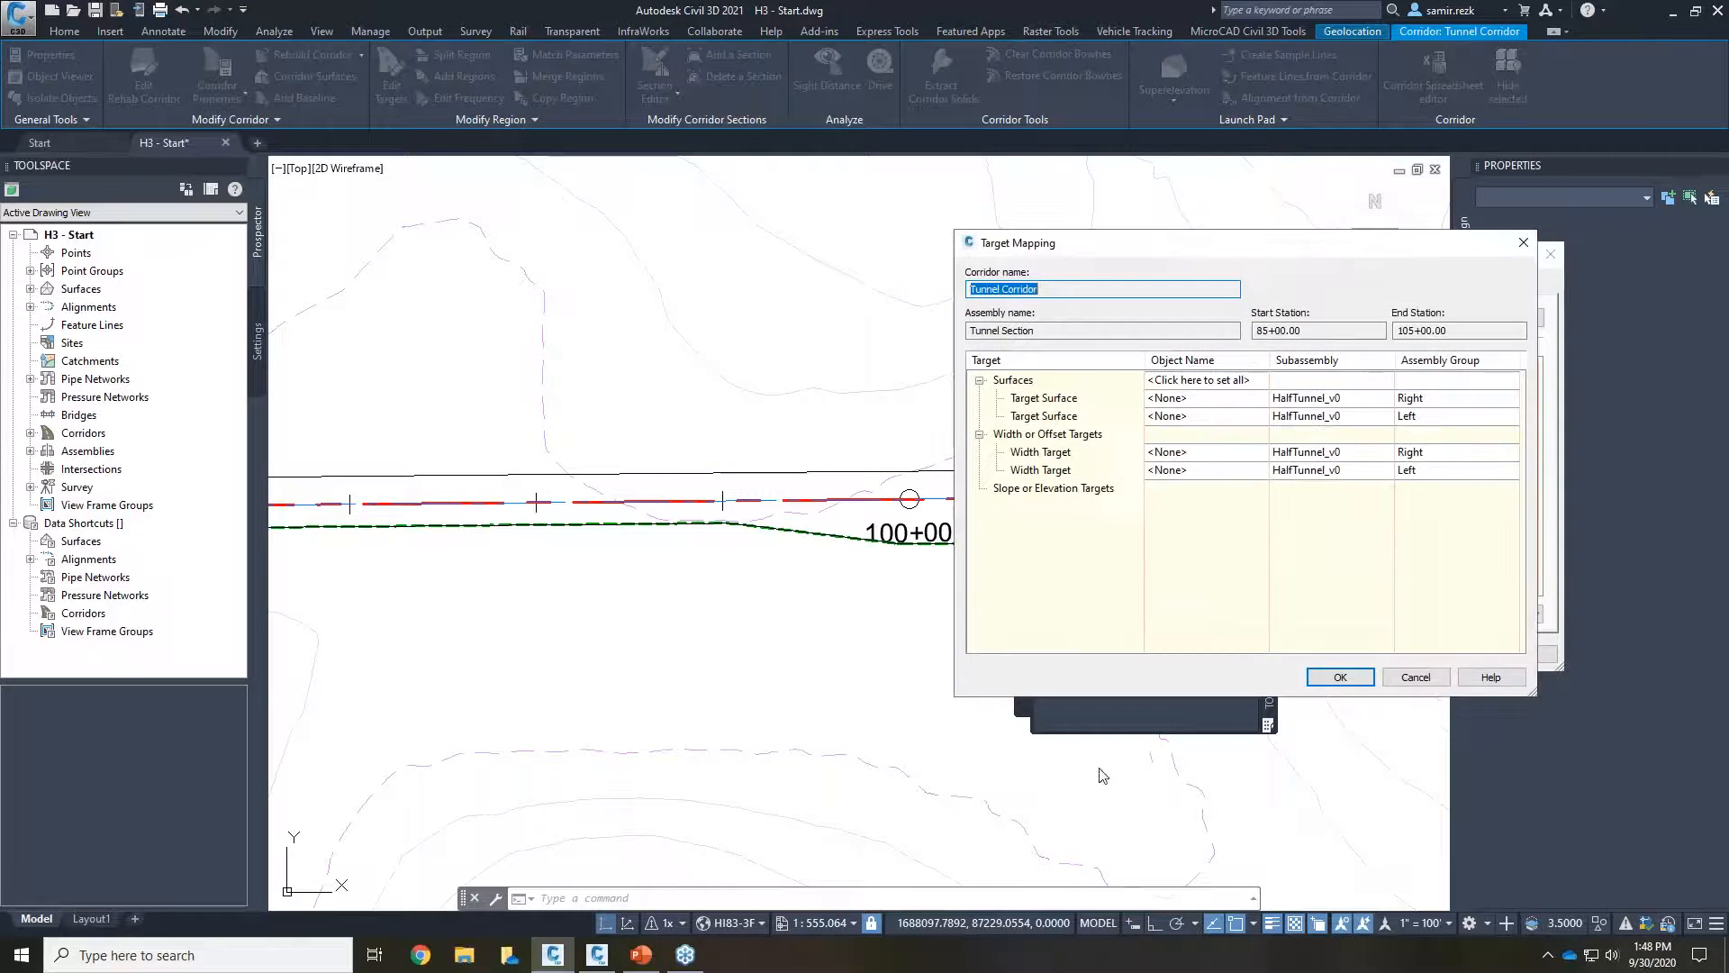
click(1218, 471)
click(1118, 421)
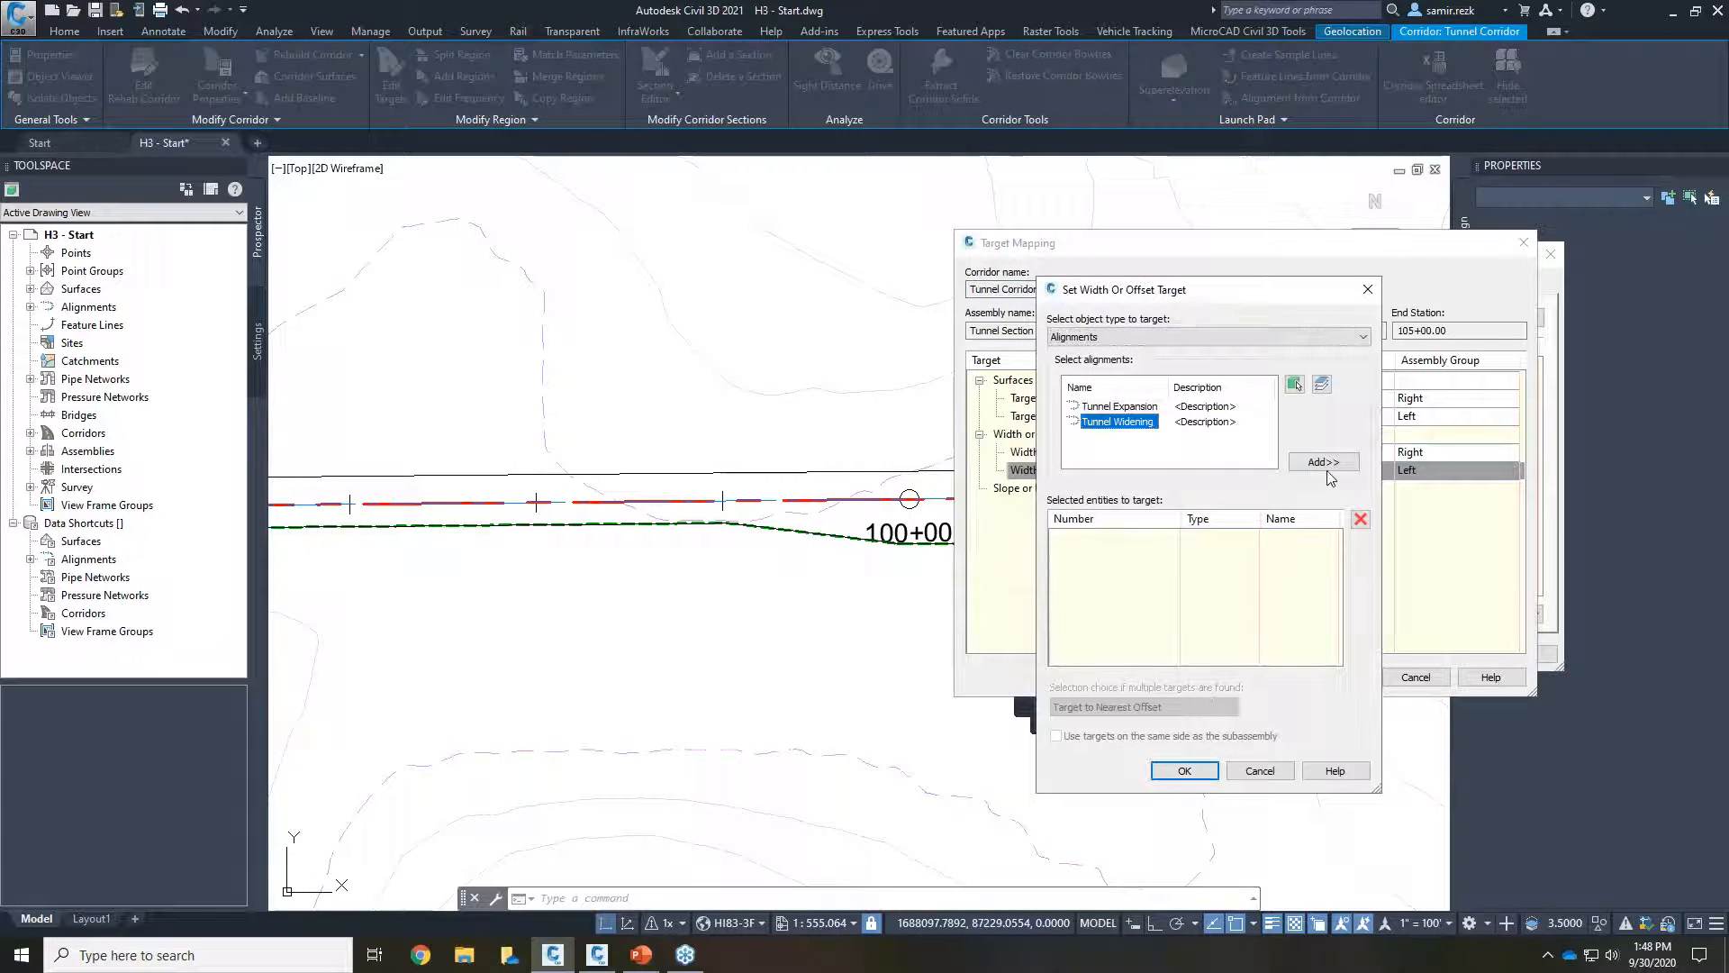
click(1331, 464)
click(1185, 771)
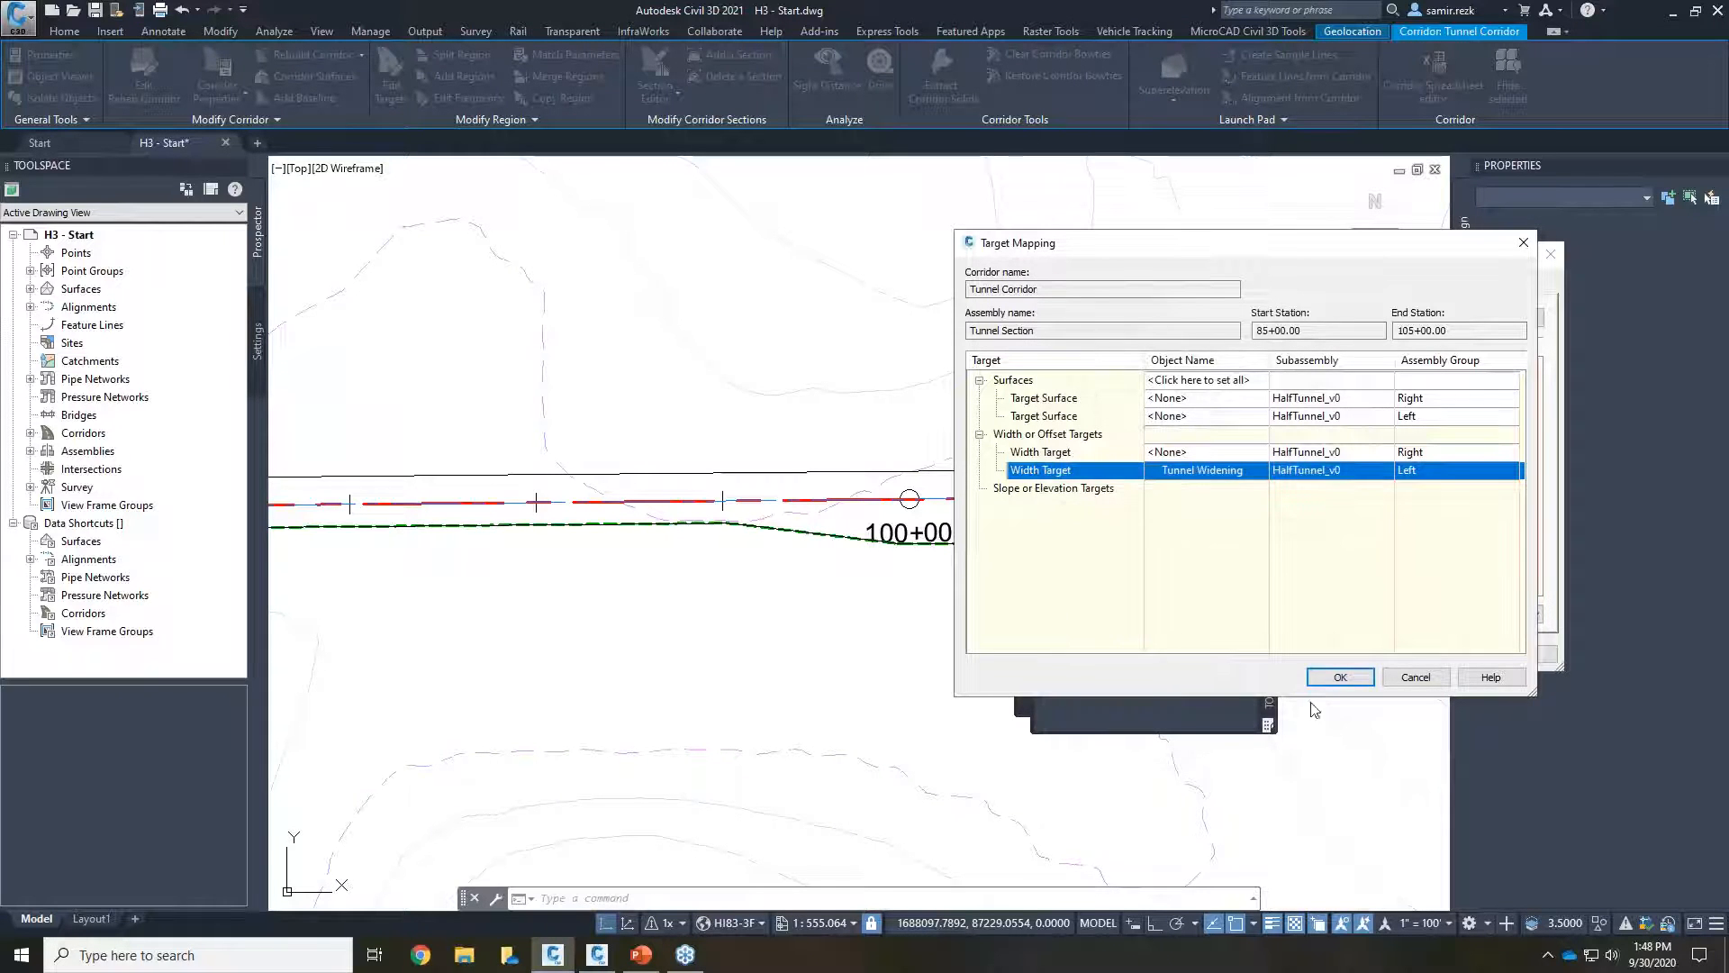
click(1341, 677)
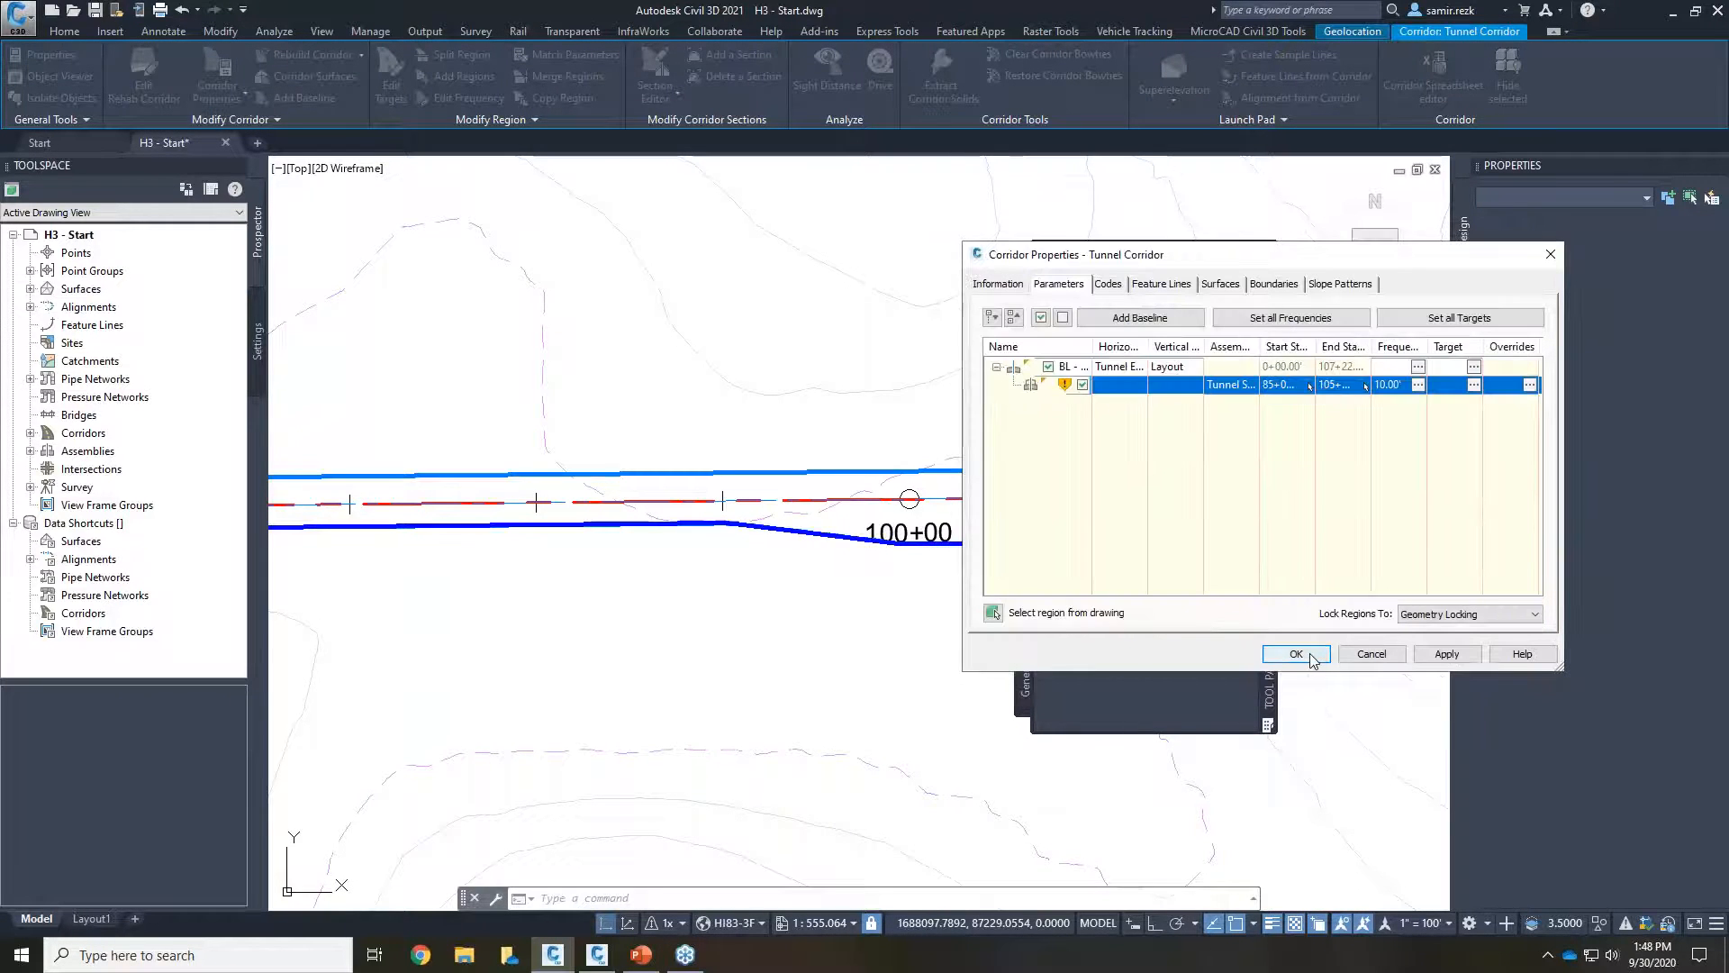
click(1294, 658)
click(872, 441)
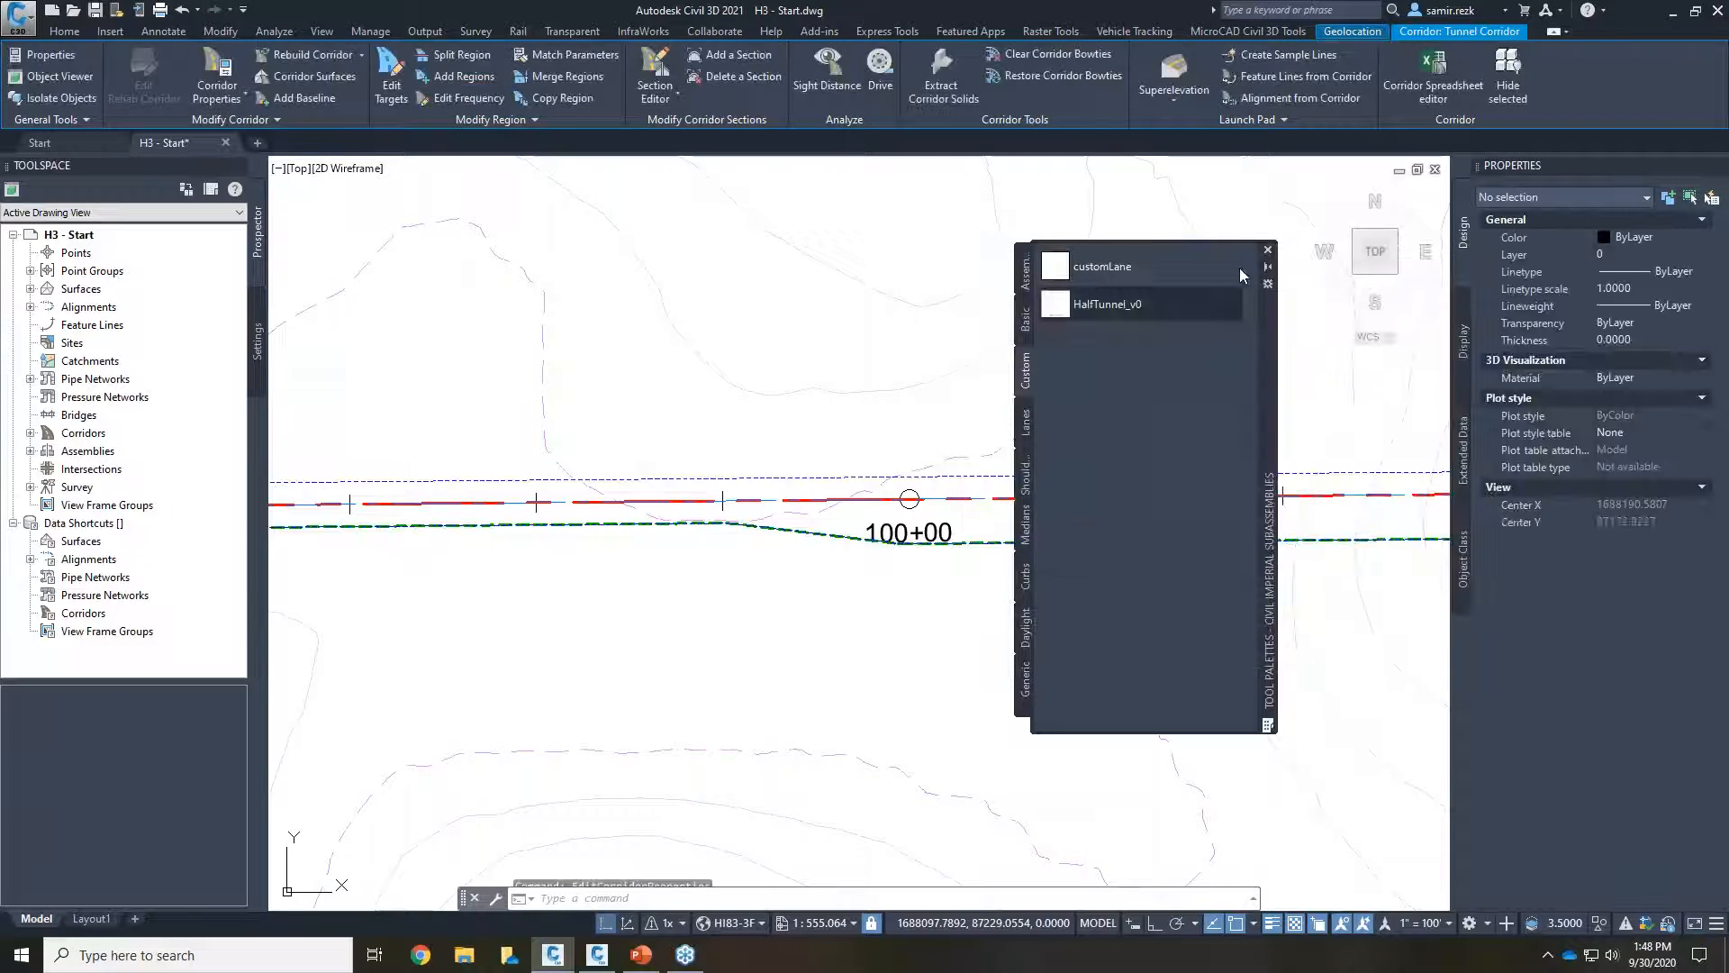
Step: Close the tool palettes and inspect the Tunnel Corridor from several angles in the Object Viewer, using the Hidden visual style
click(1267, 252)
scroll(725, 513, down, 4)
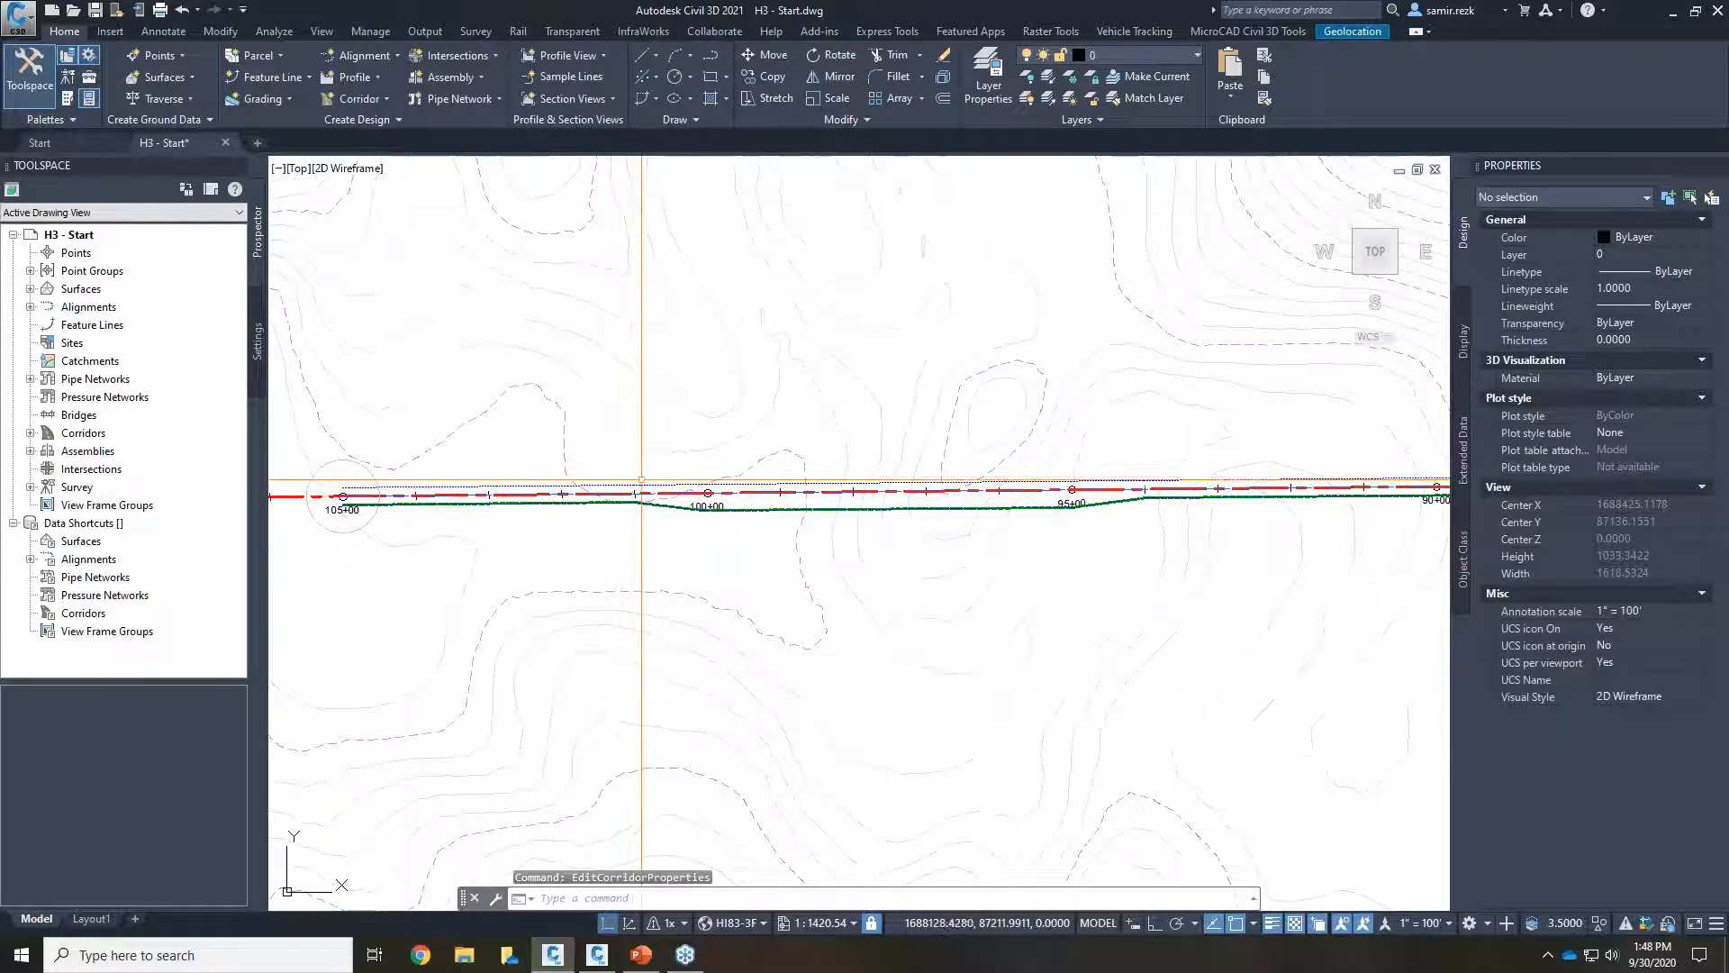
click(633, 493)
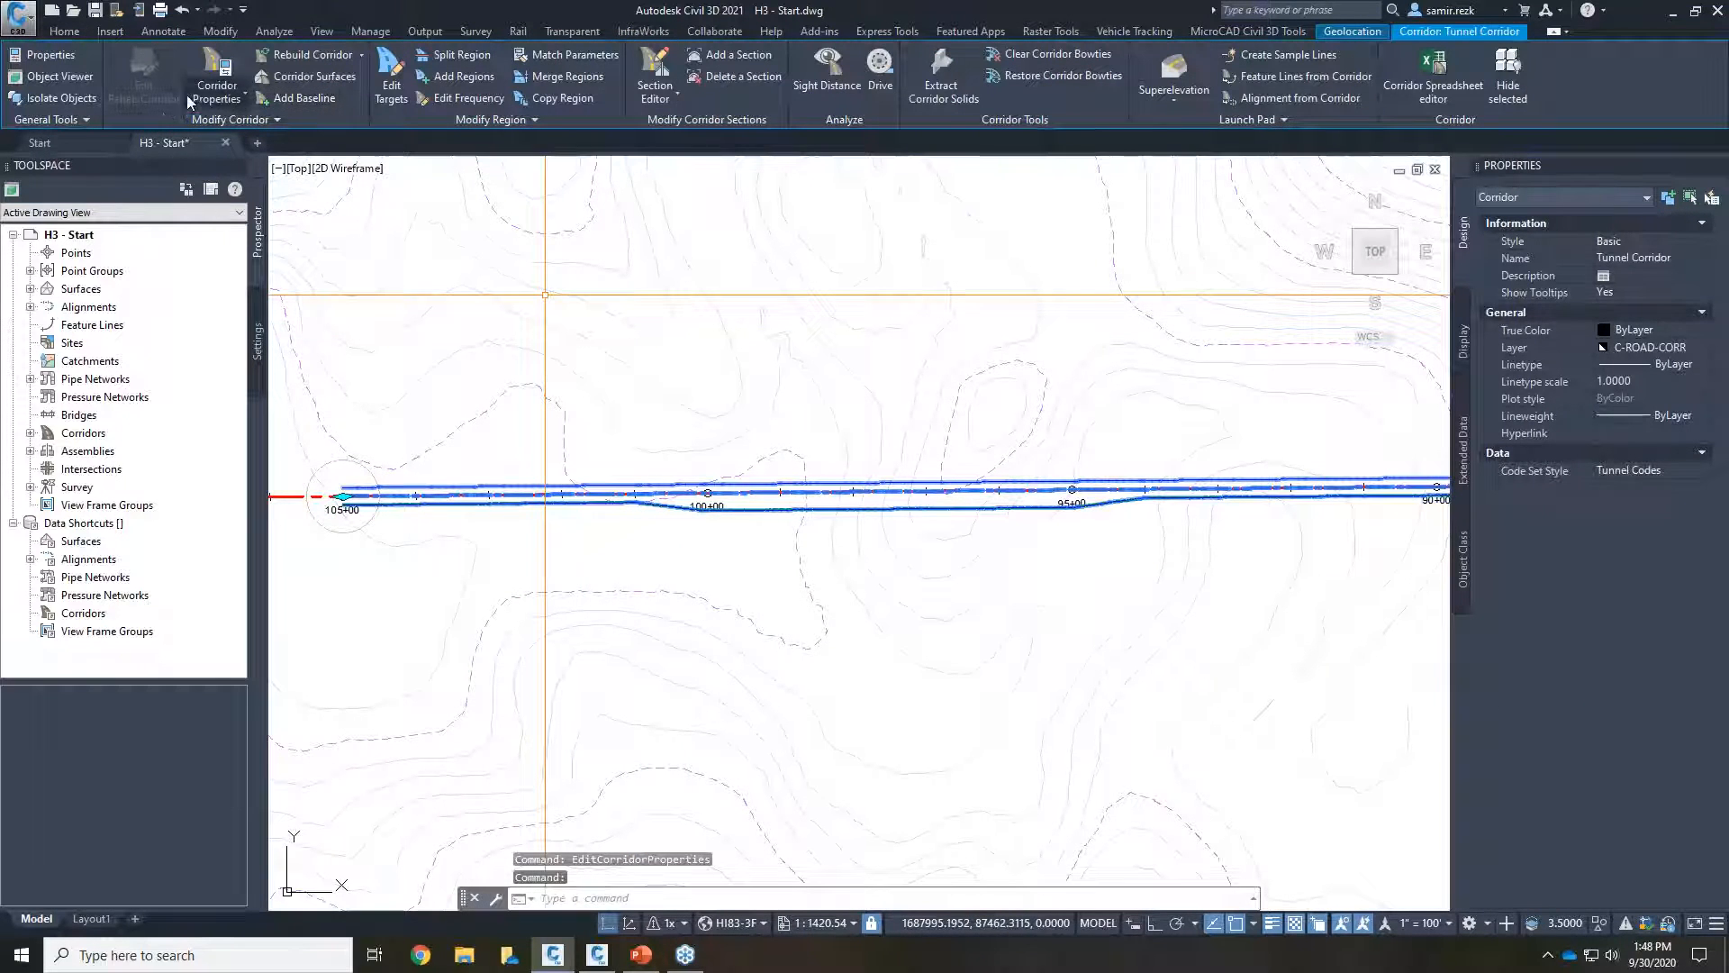
key(Escape)
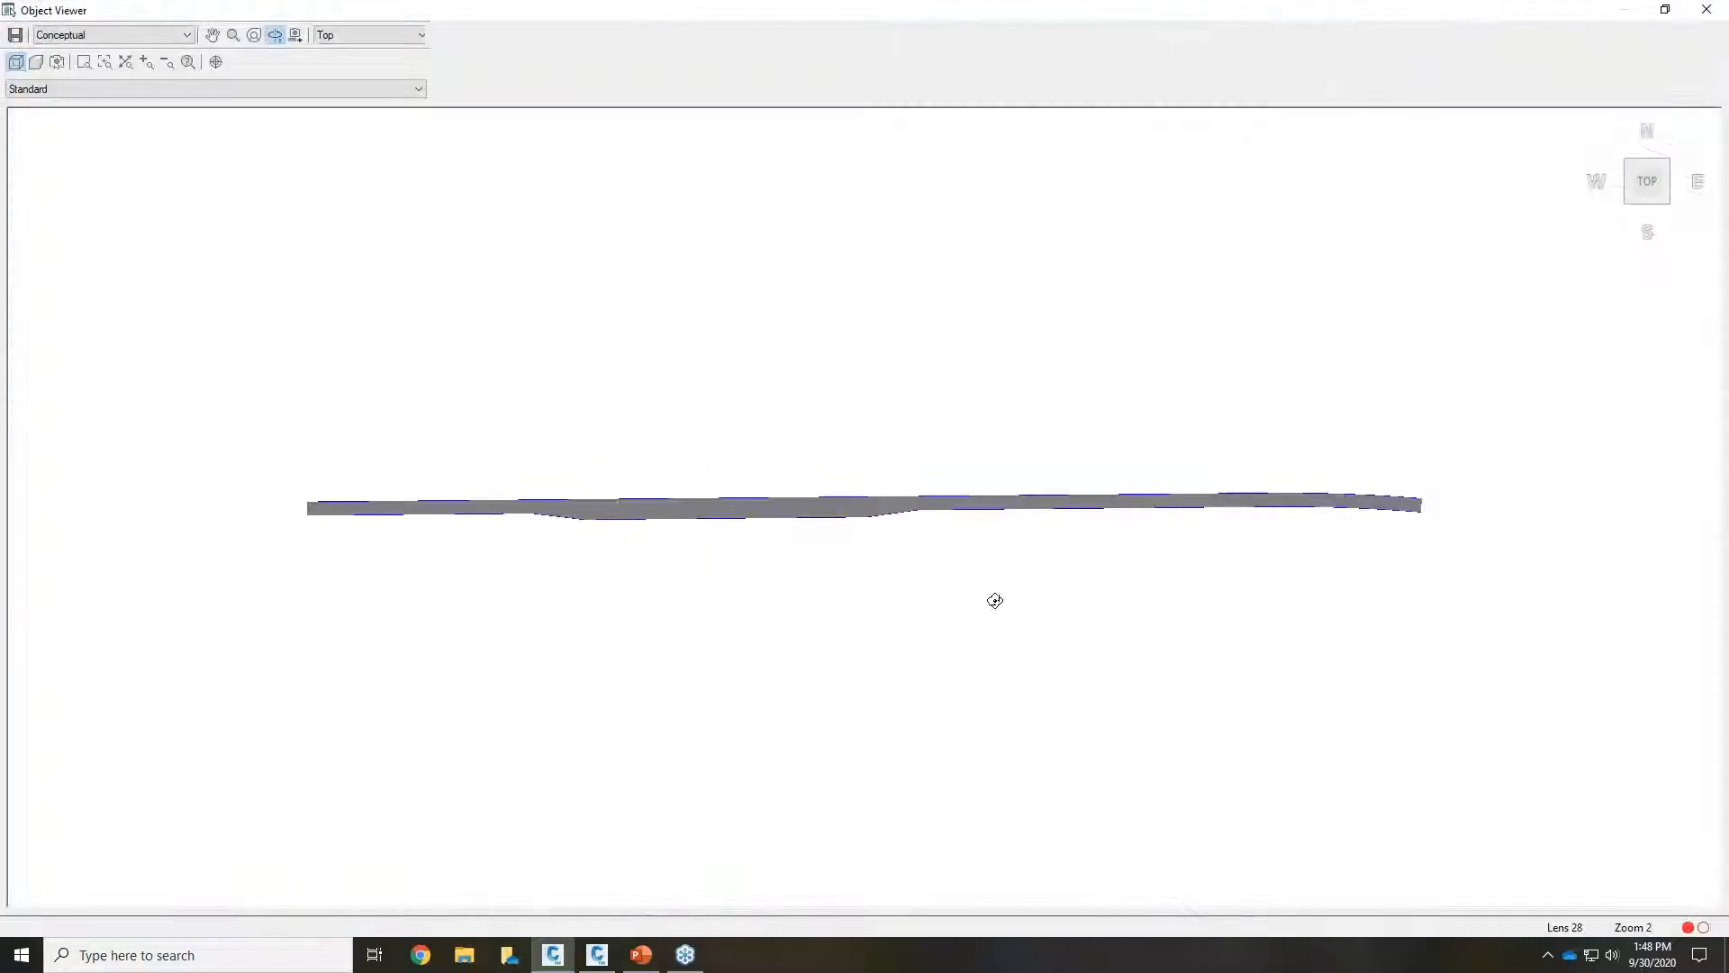
drag(933, 627, 1023, 467)
middle_drag(973, 481, 1033, 633)
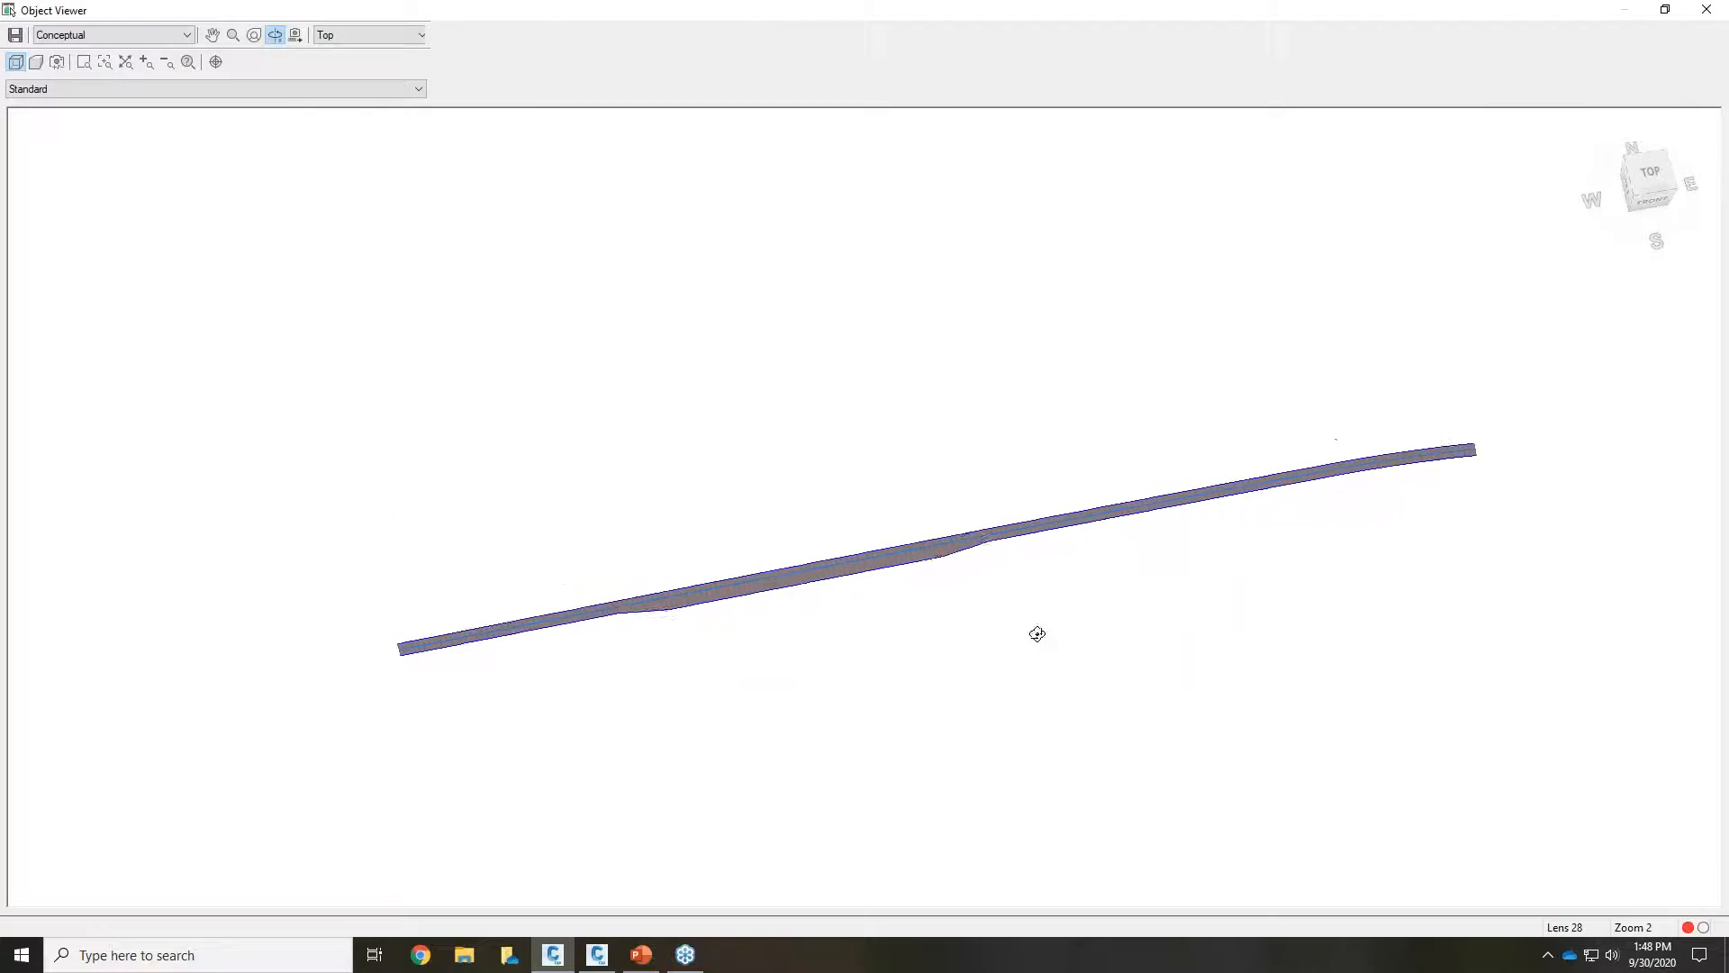
drag(1034, 633, 1061, 525)
scroll(694, 513, up, 5)
middle_drag(694, 513, 1017, 529)
click(108, 36)
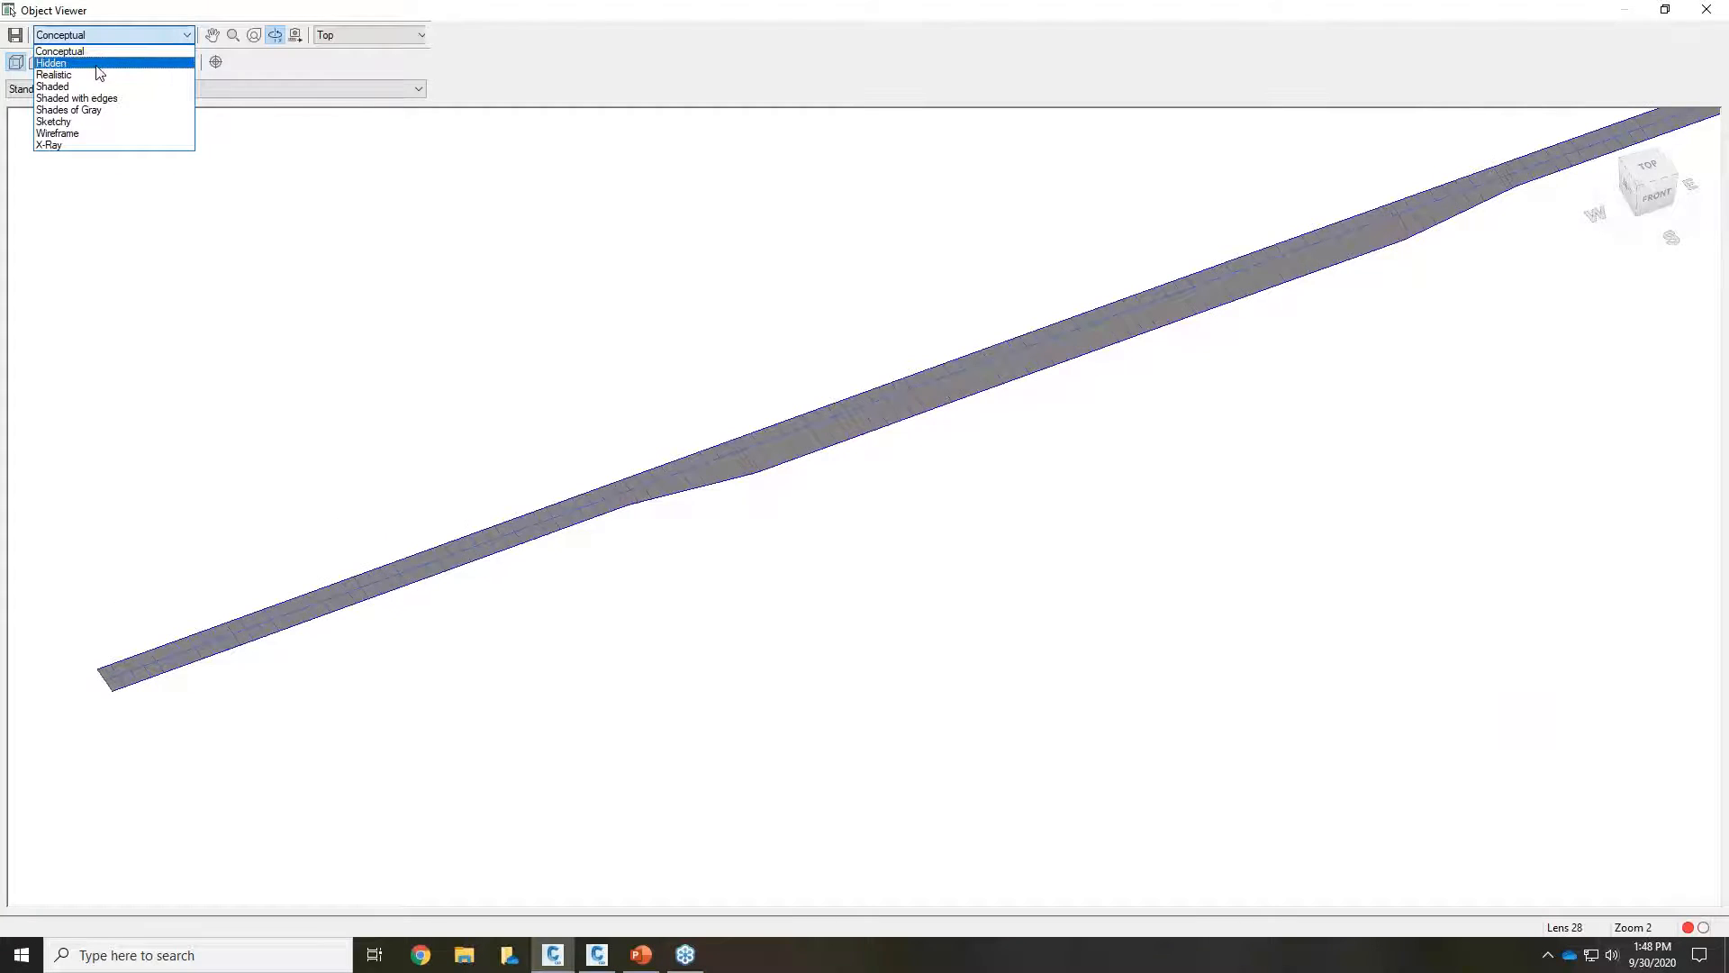
click(90, 64)
mouse_move(479, 371)
mouse_down()
mouse_move(483, 692)
mouse_move(617, 670)
mouse_move(756, 699)
mouse_move(737, 699)
mouse_move(826, 613)
mouse_move(1434, 395)
mouse_up()
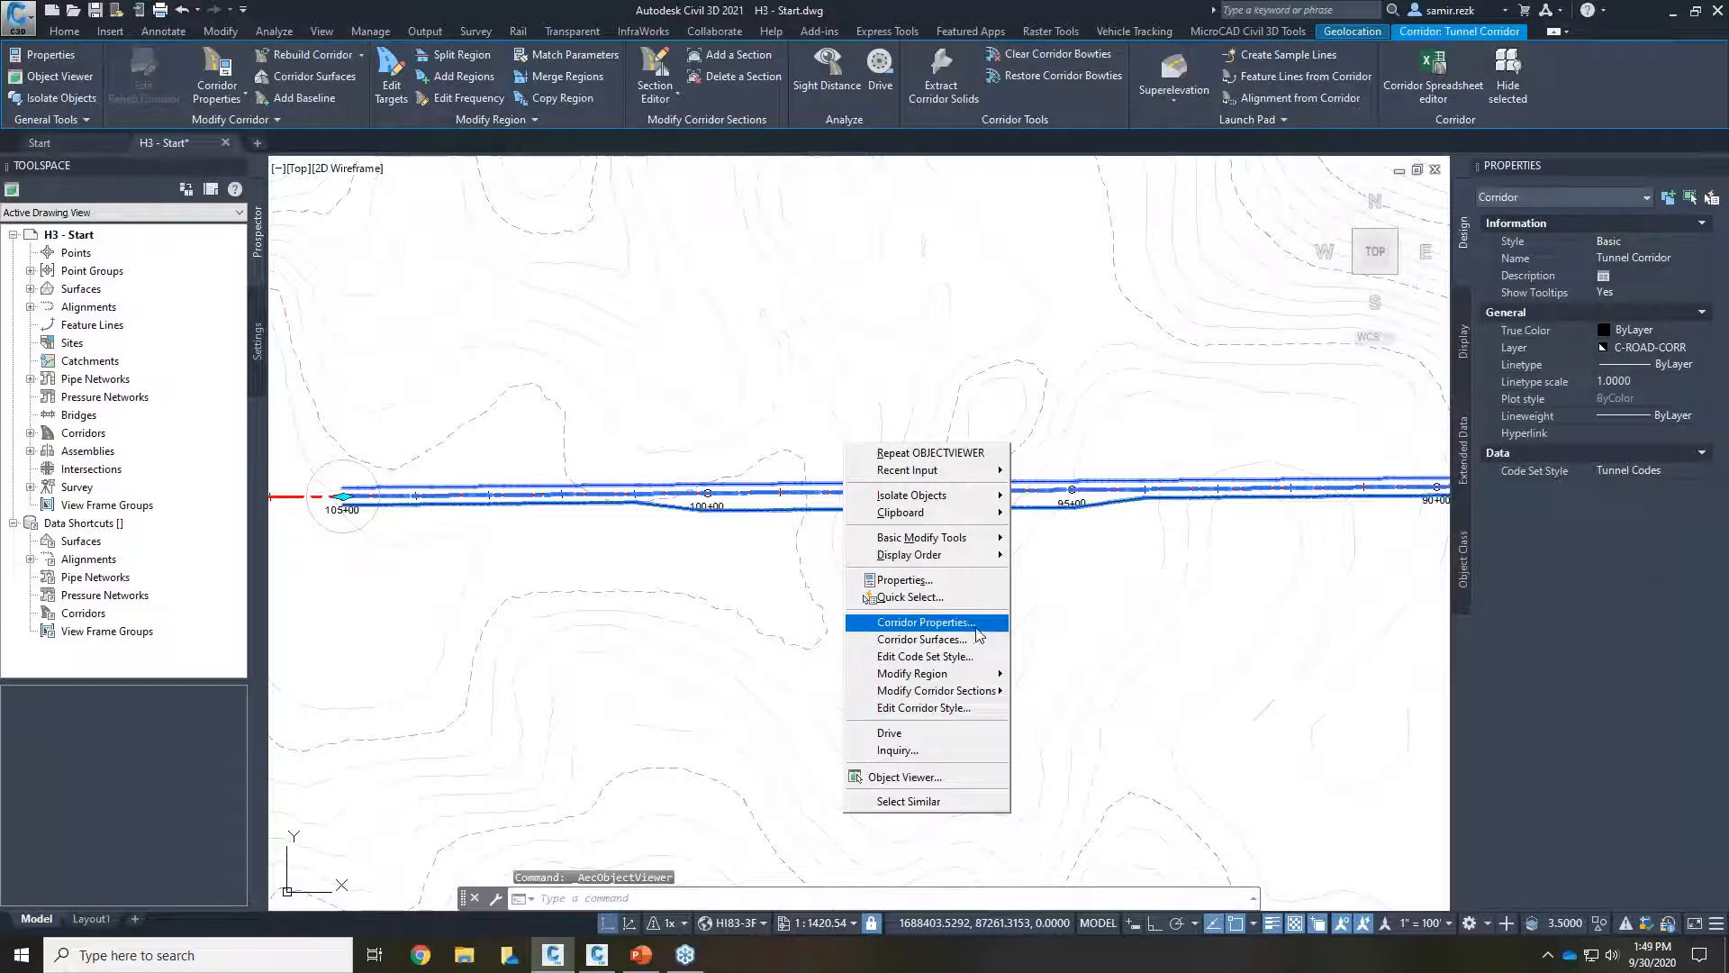
Step: Map all surface targets of the Tunnel Corridor's Tunnel Section region to the EG surface and rebuild the corridor
click(901, 630)
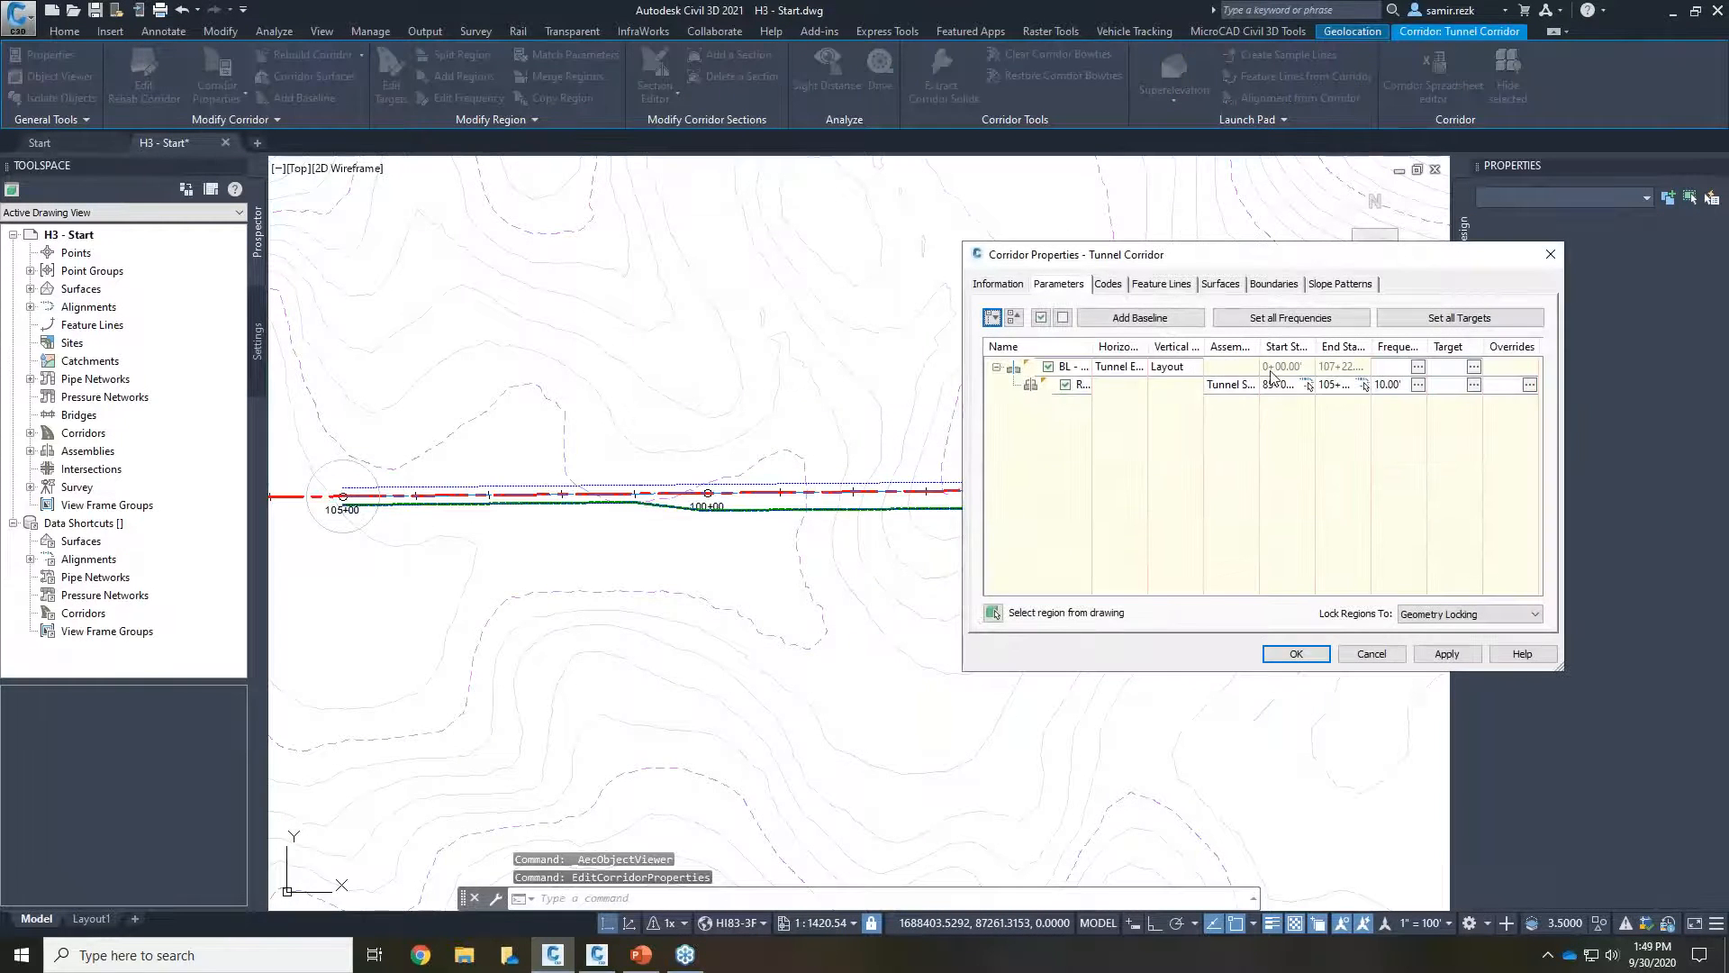
click(1473, 385)
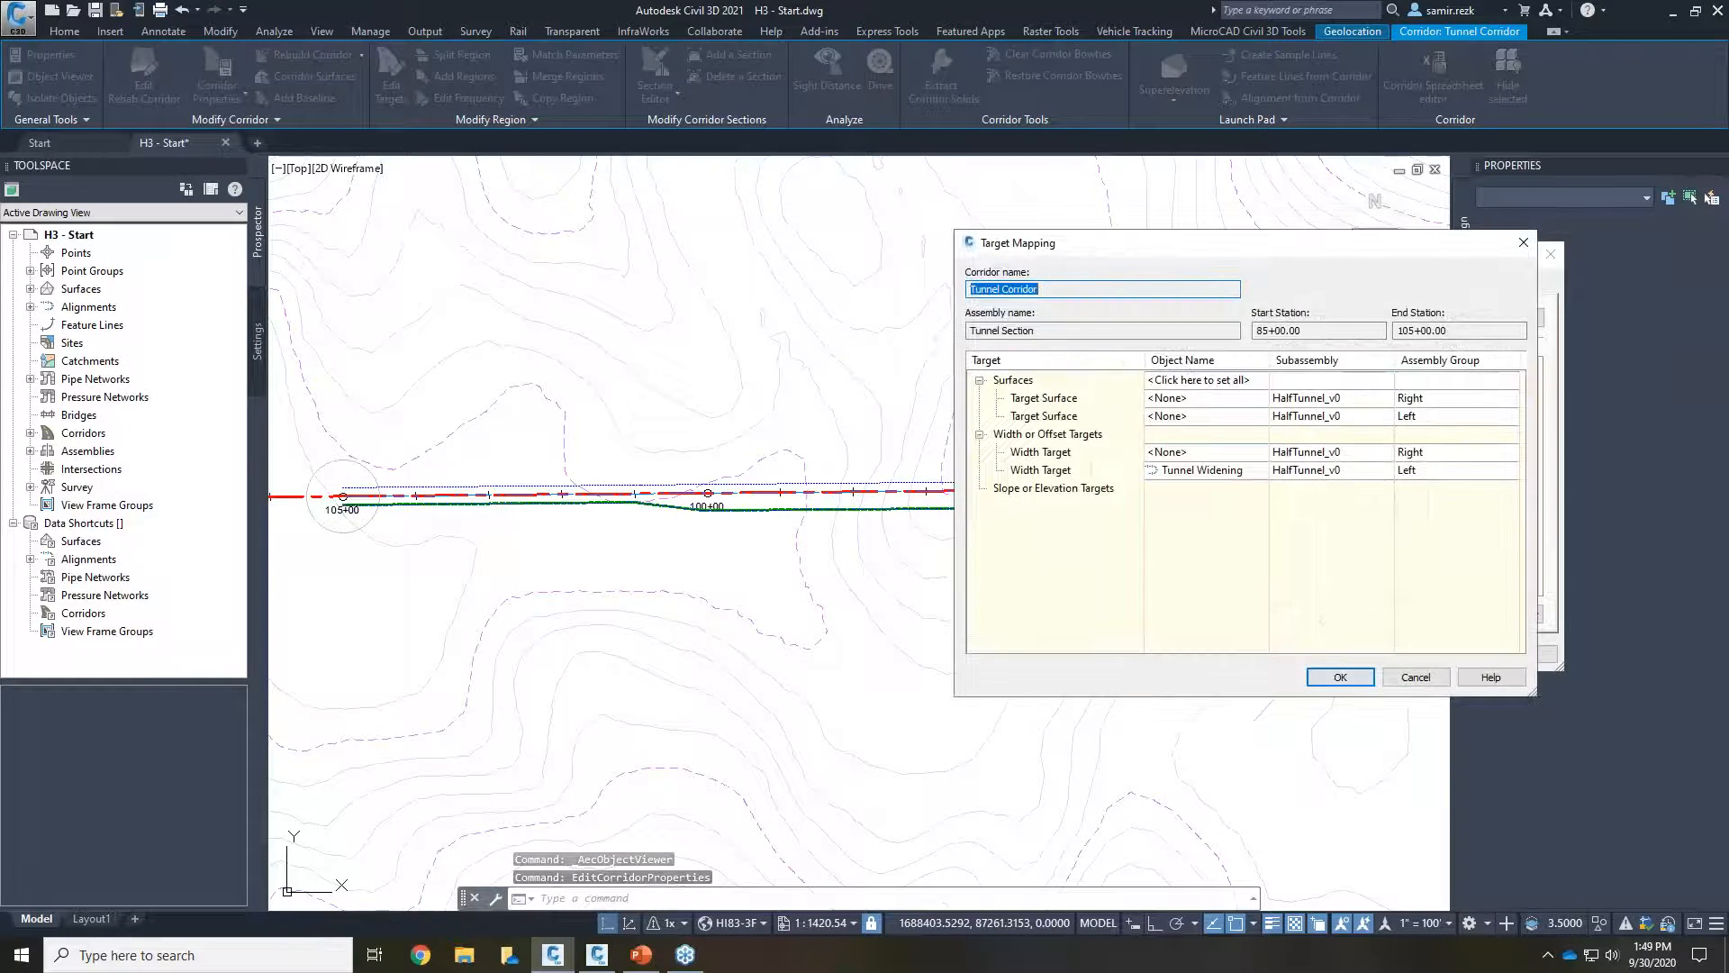
click(1184, 379)
click(706, 419)
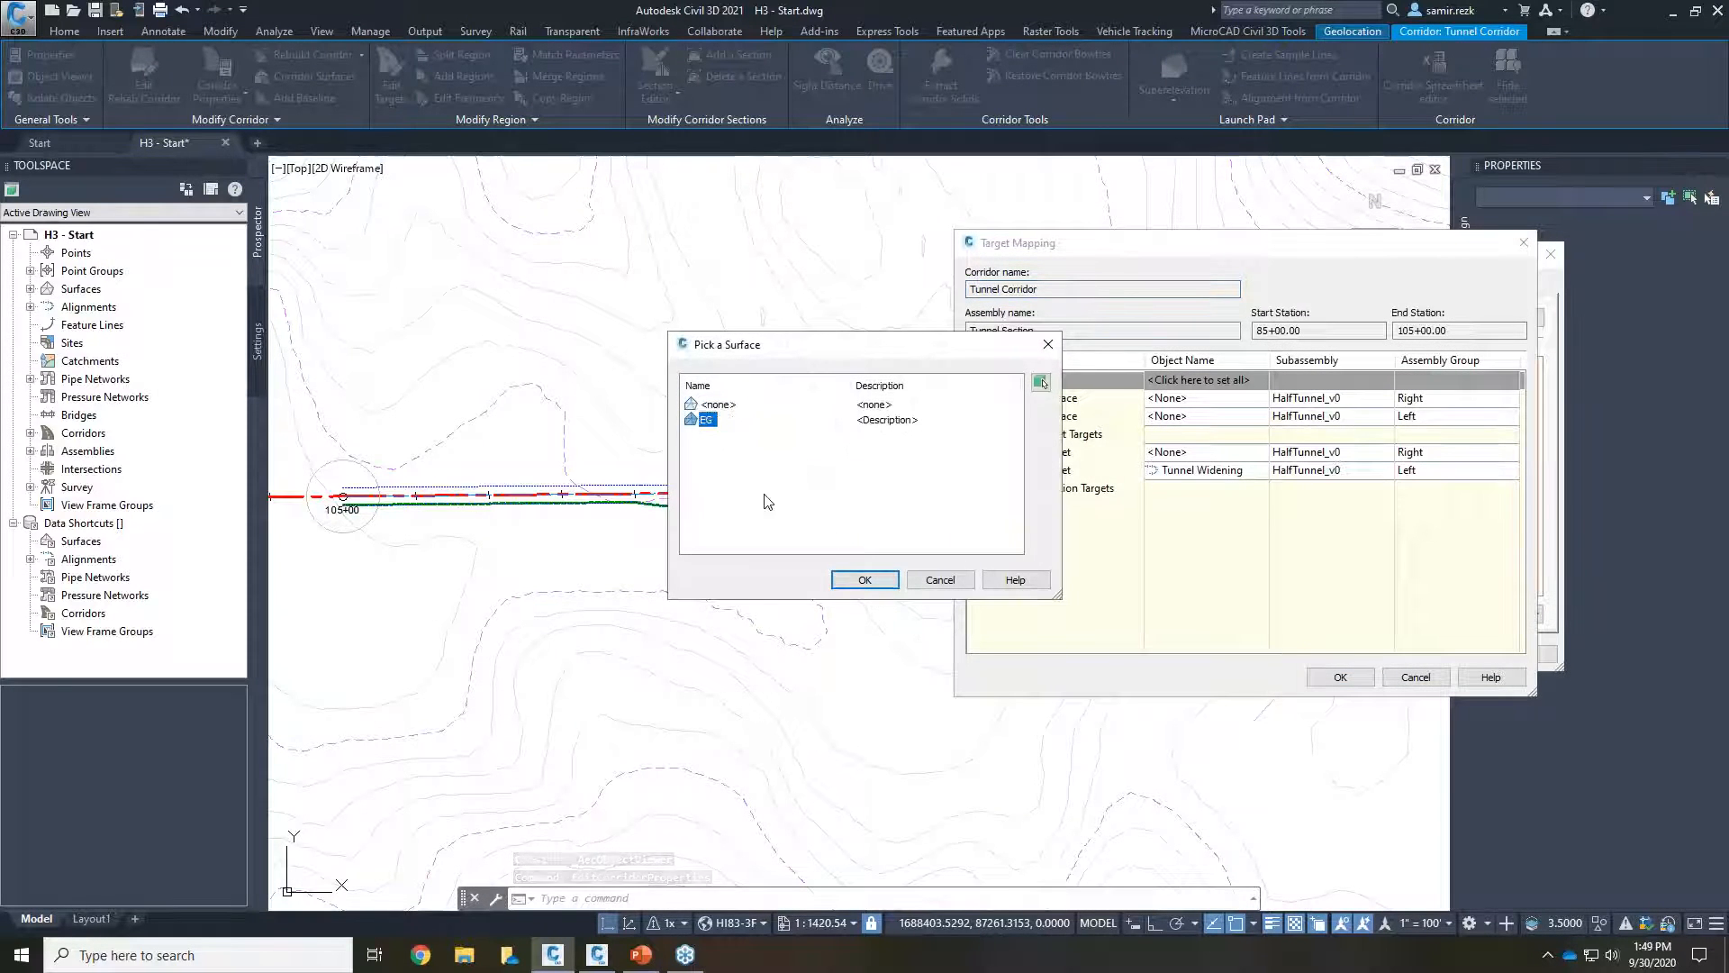
click(865, 579)
click(1339, 676)
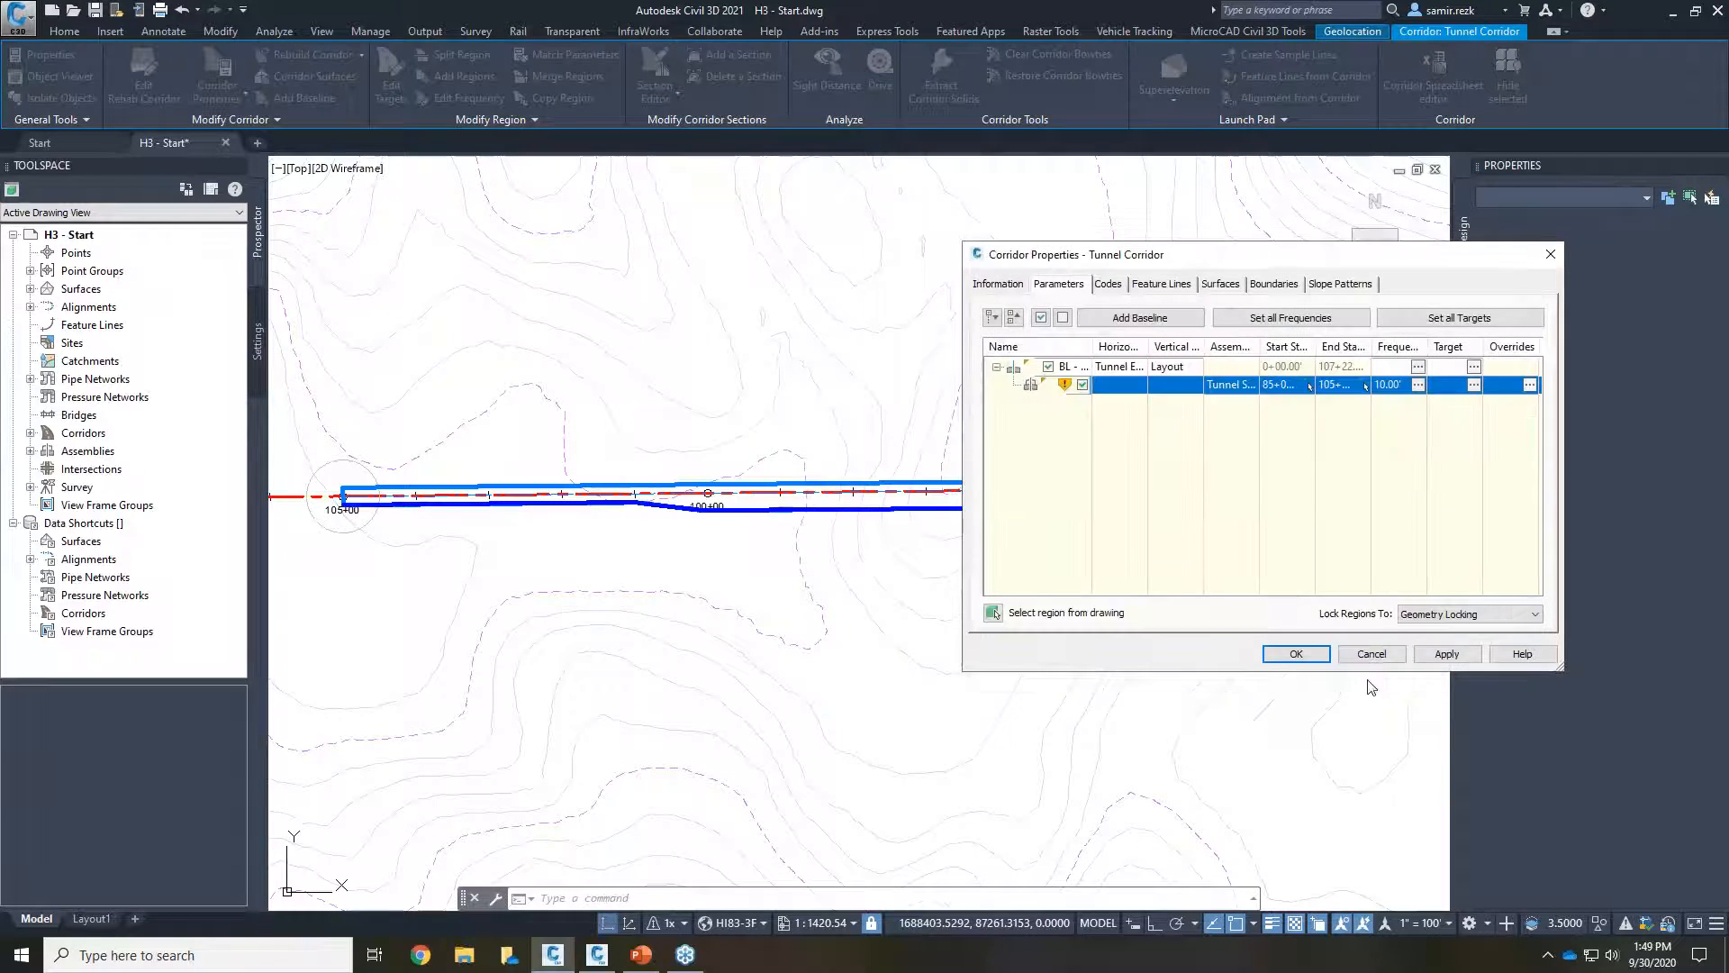
click(1296, 653)
click(943, 435)
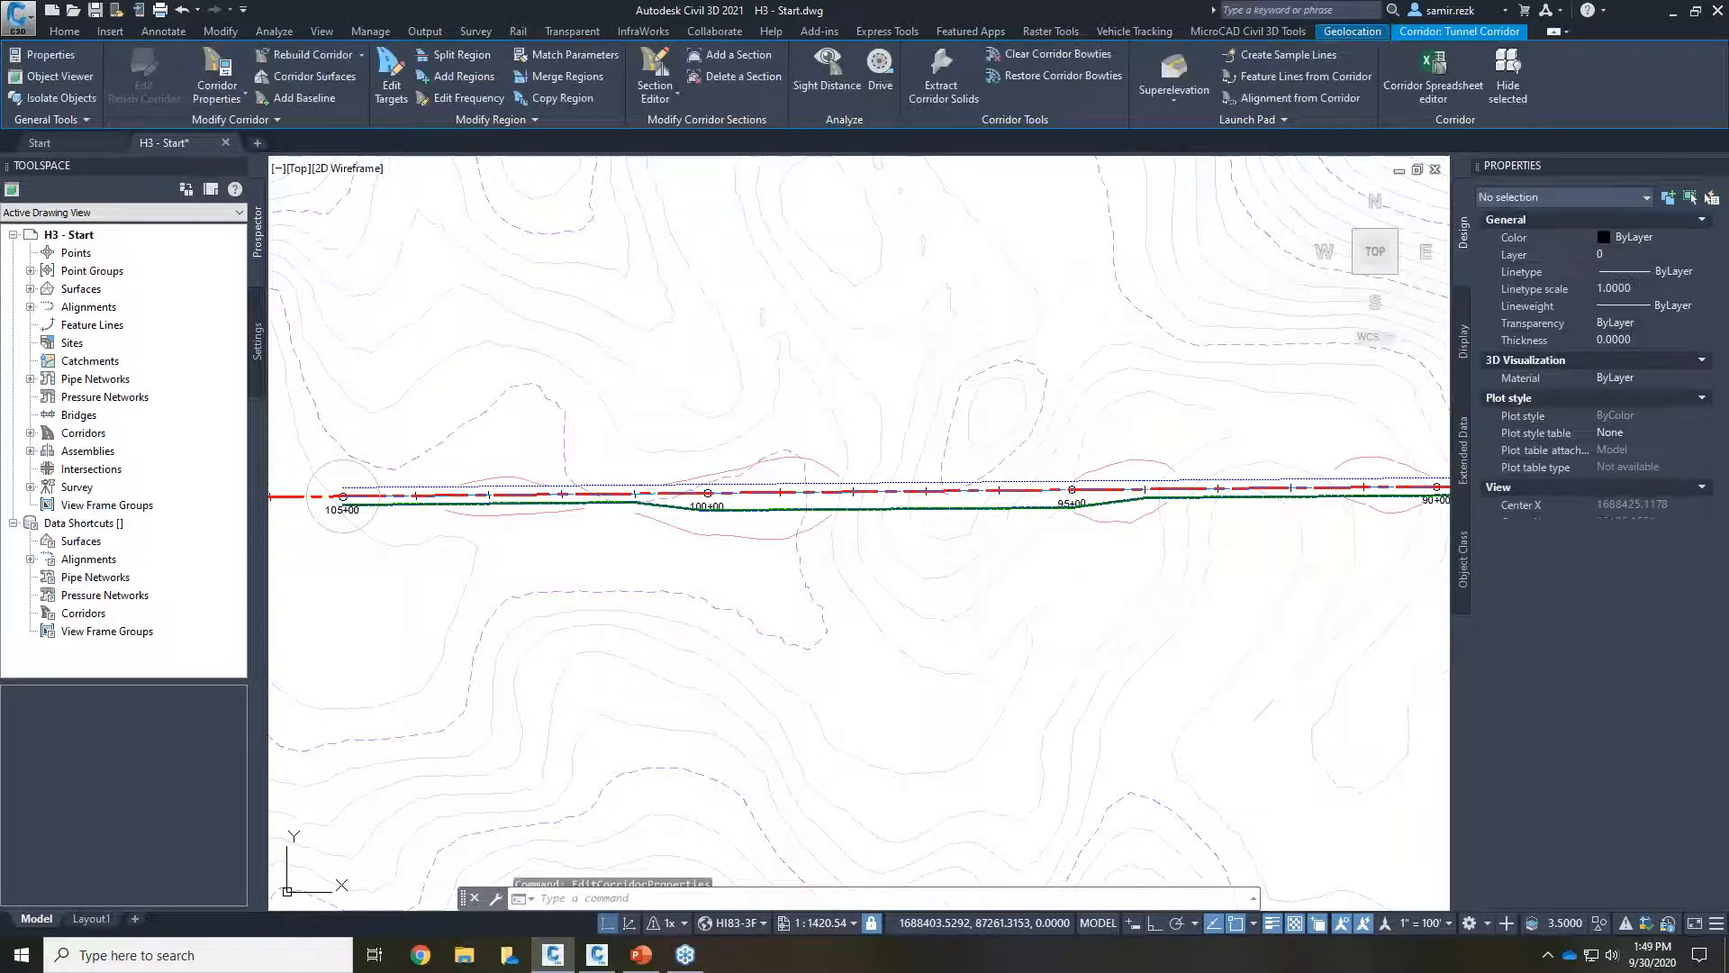
Step: Show the Tunnel Corridor in a southwest isometric view with the Hidden visual style
scroll(636, 540, up, 2)
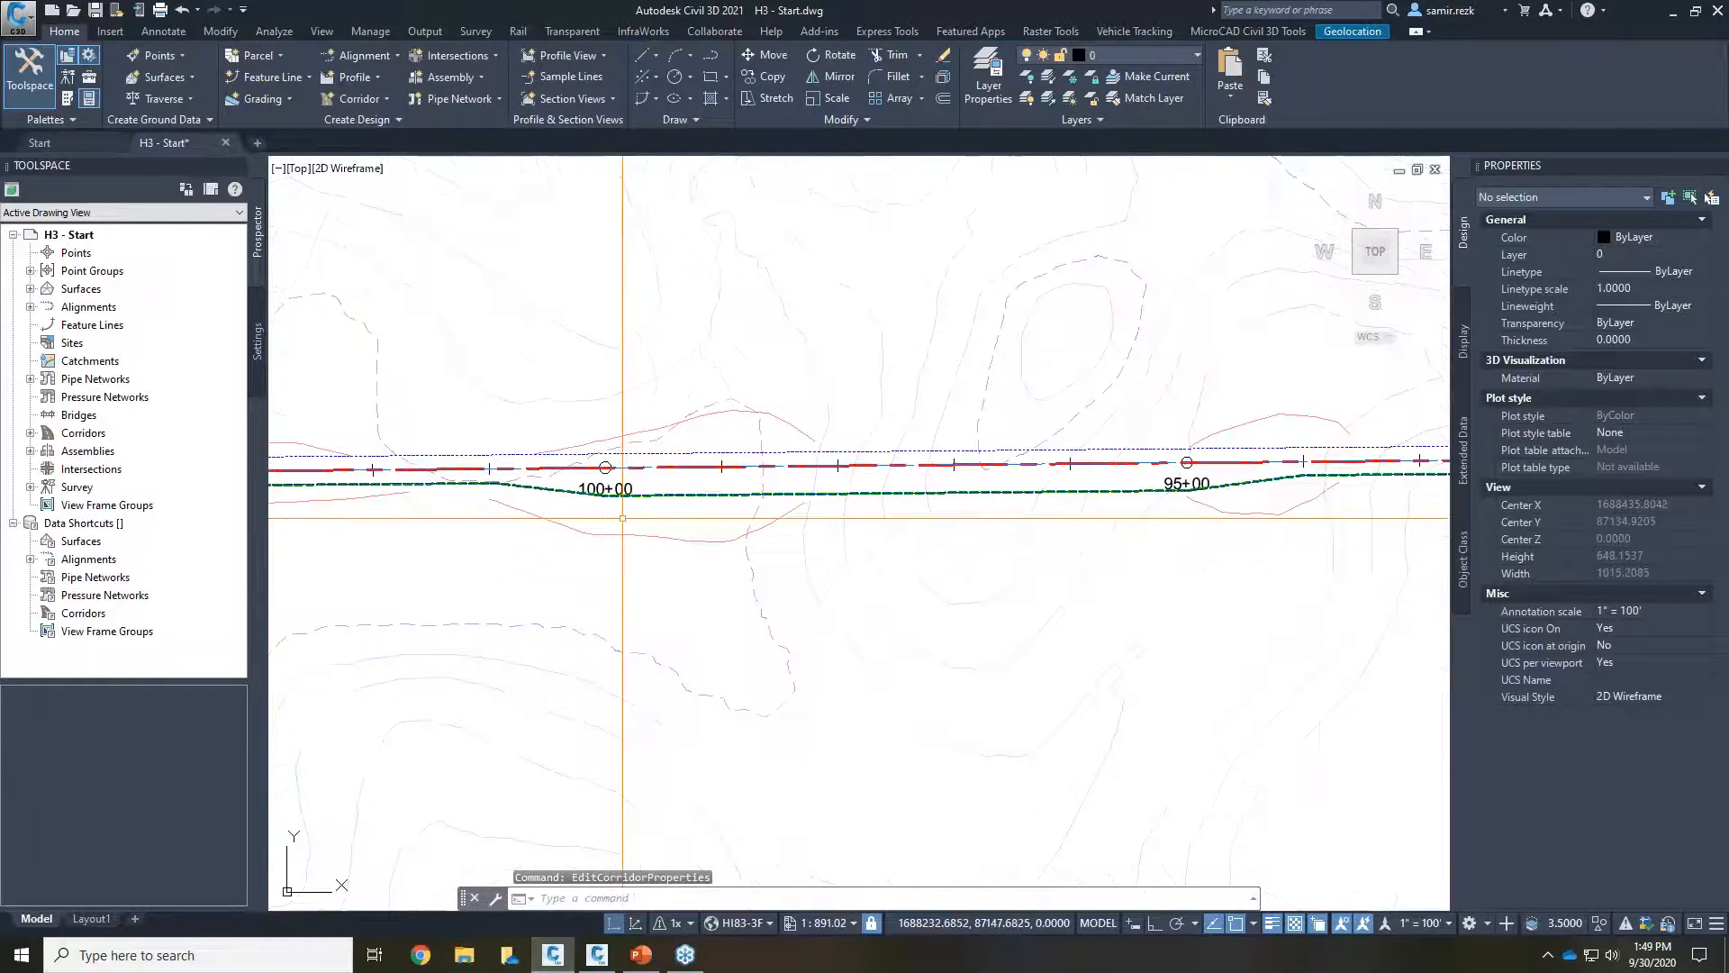
middle_drag(1057, 576, 700, 649)
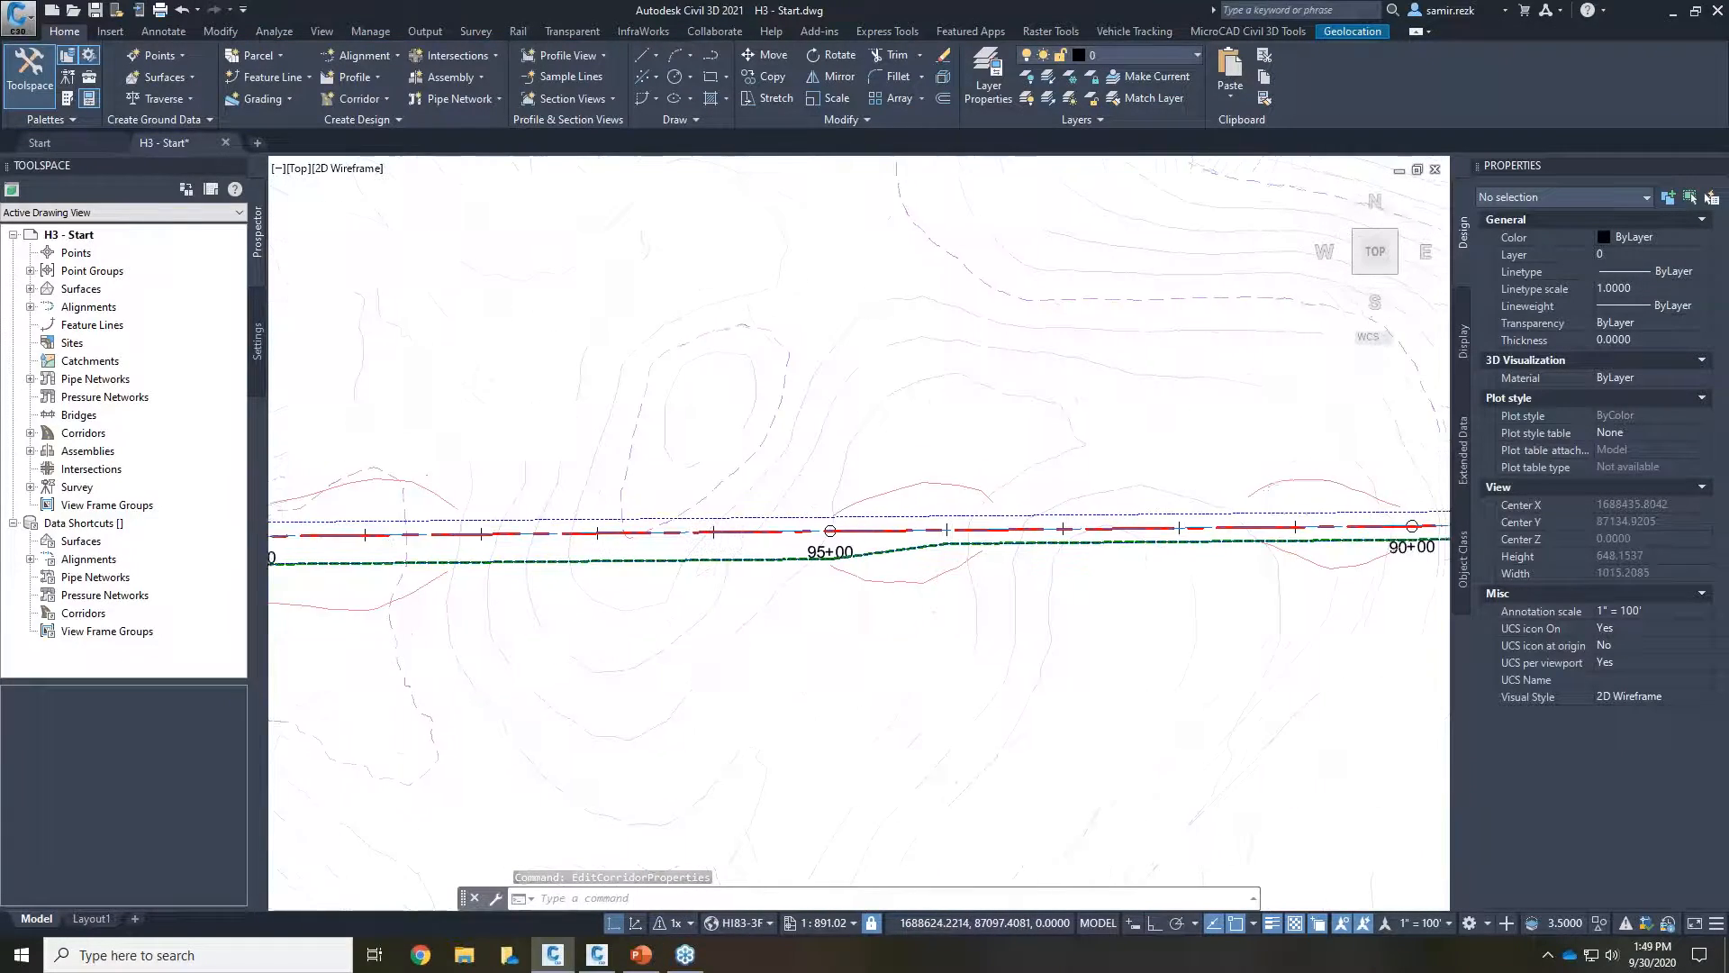
scroll(780, 656, down, 4)
scroll(1096, 649, up, 2)
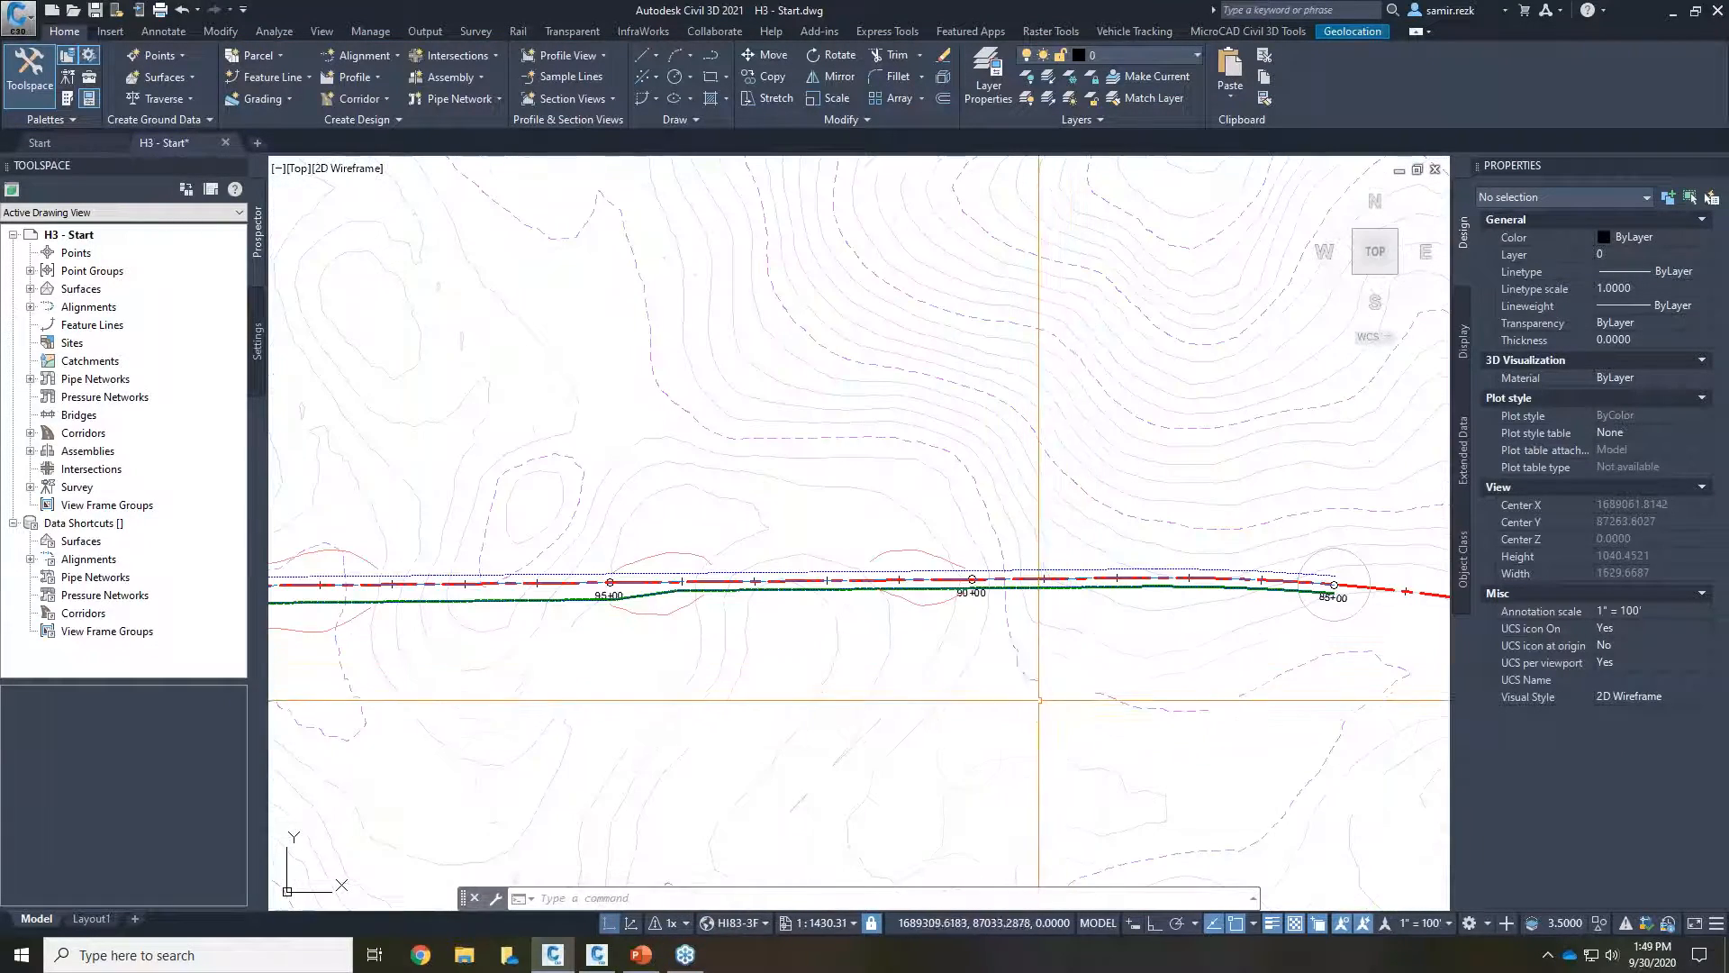
middle_drag(995, 641, 1102, 615)
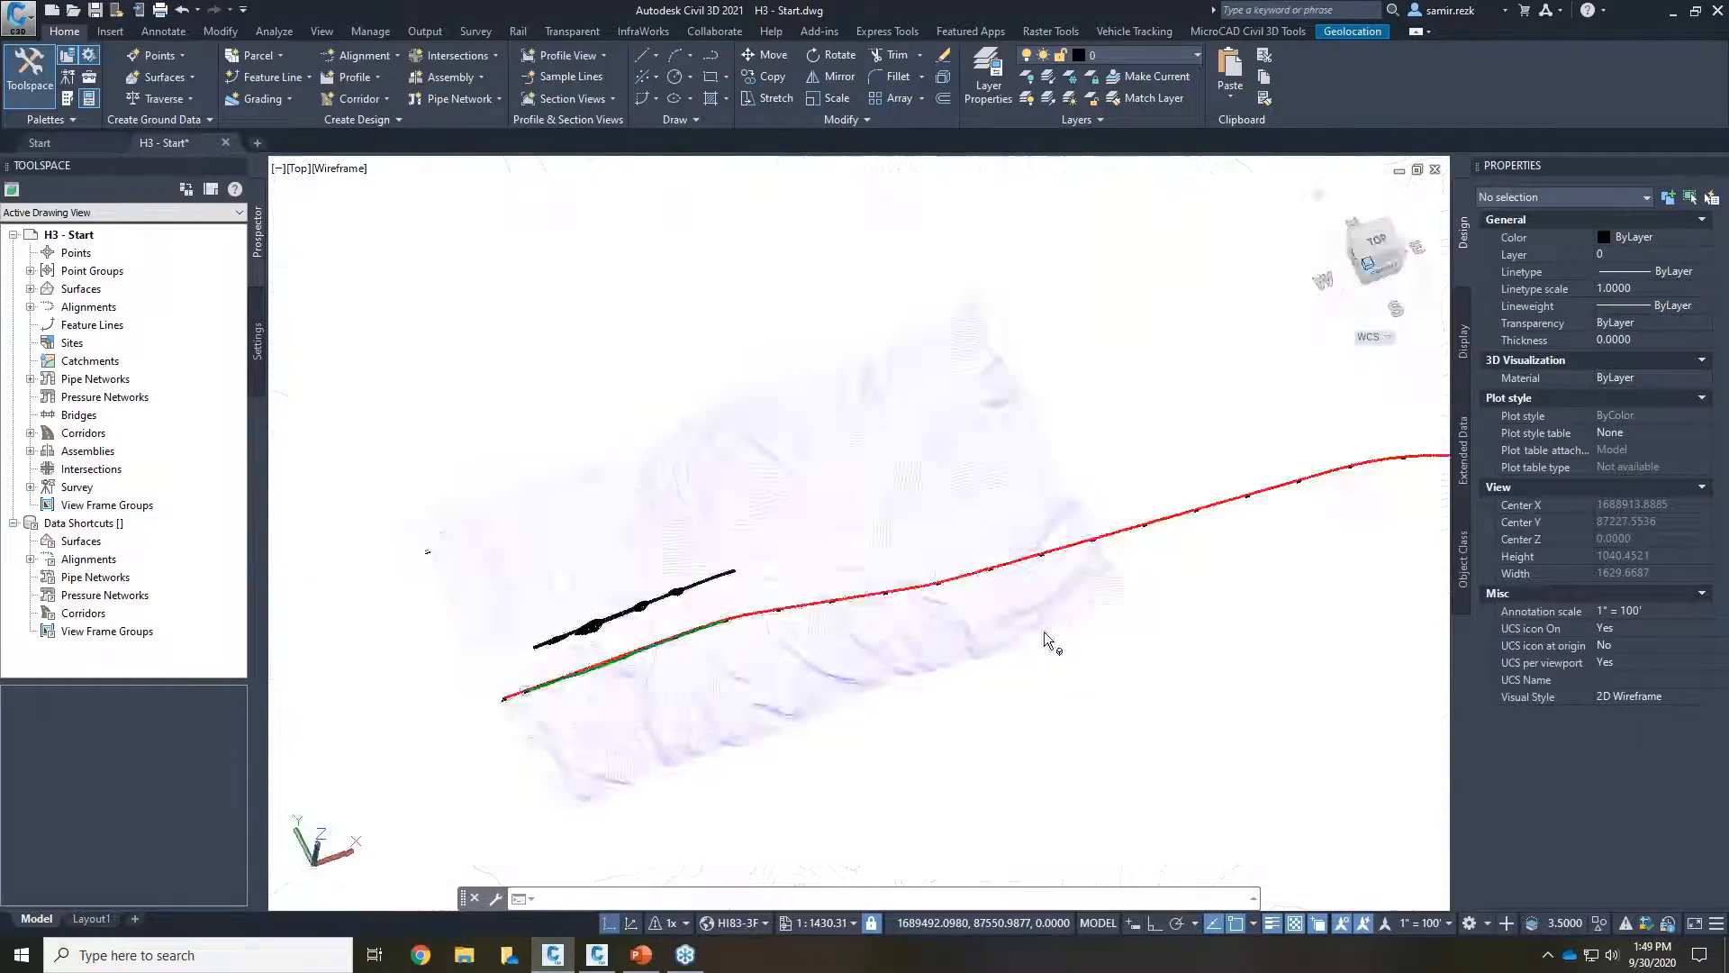
scroll(646, 664, up, 8)
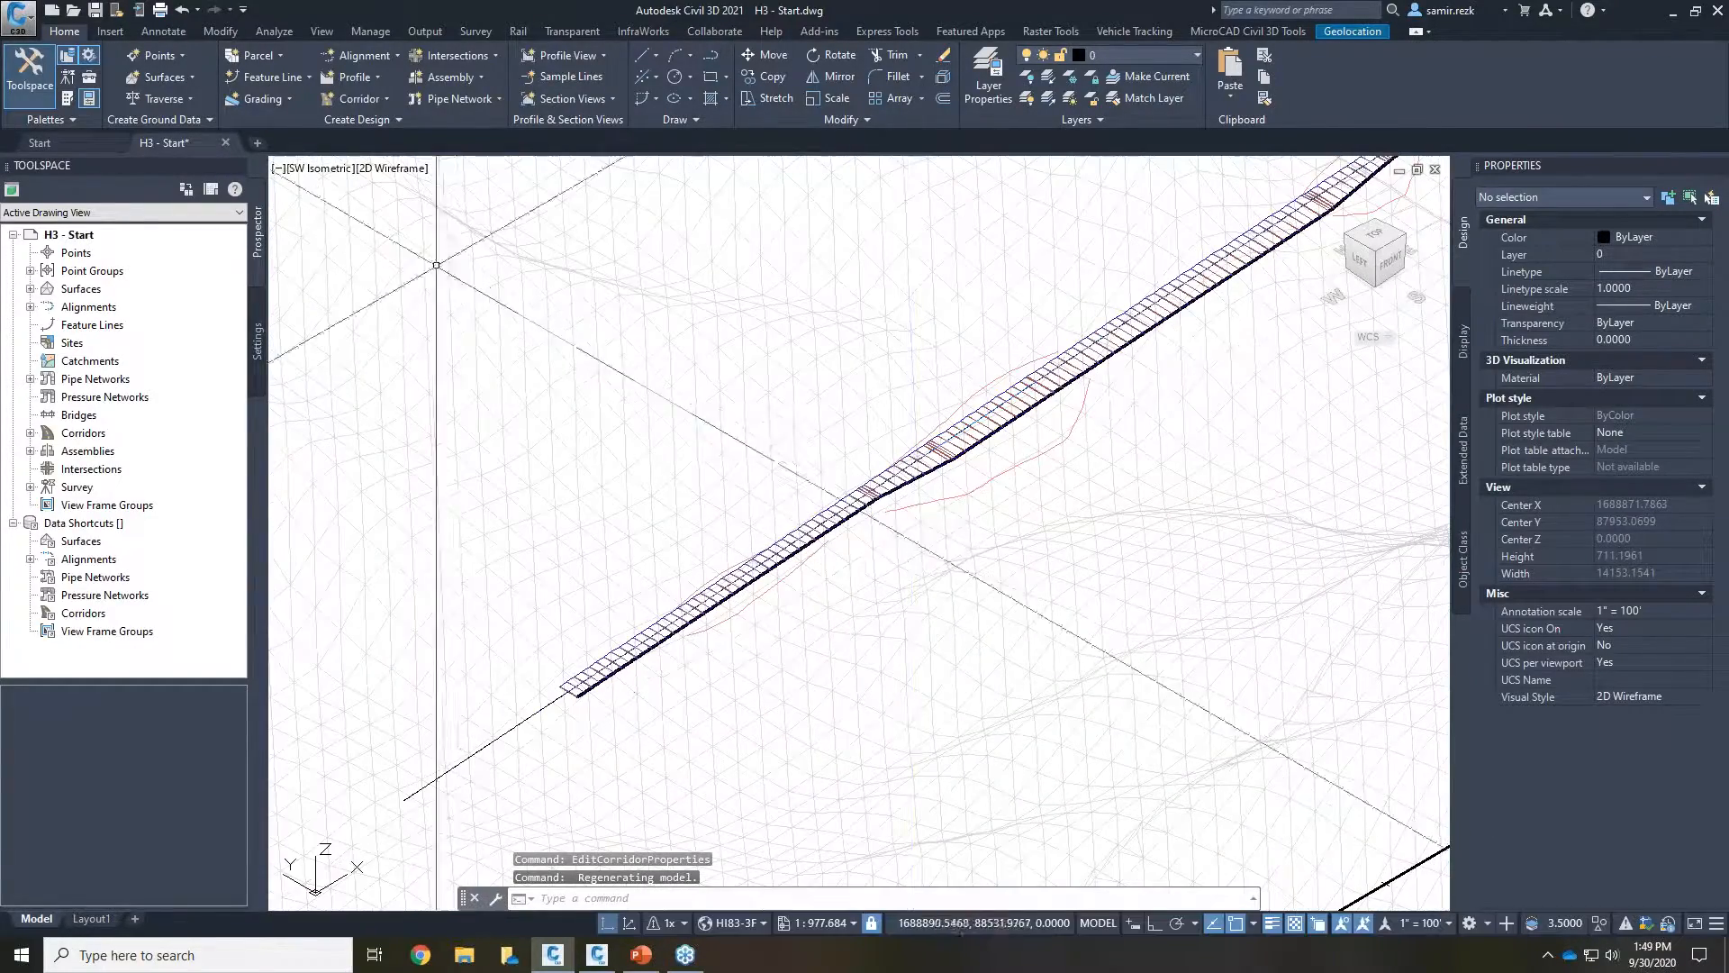
click(401, 168)
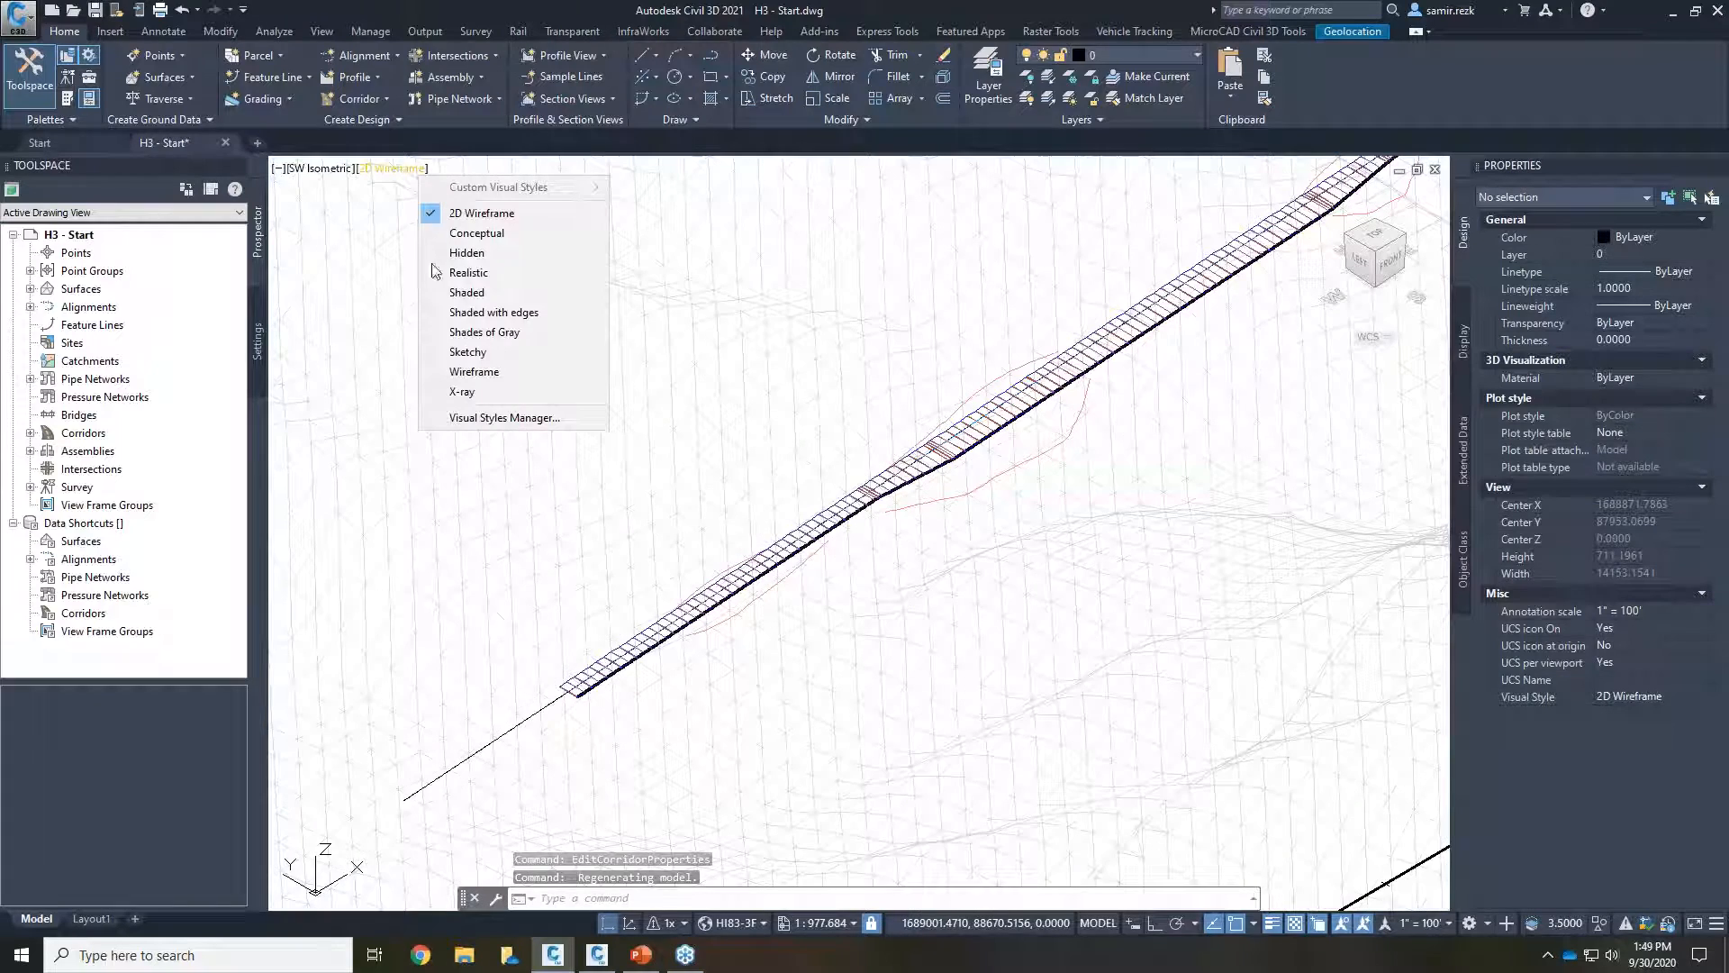
click(484, 255)
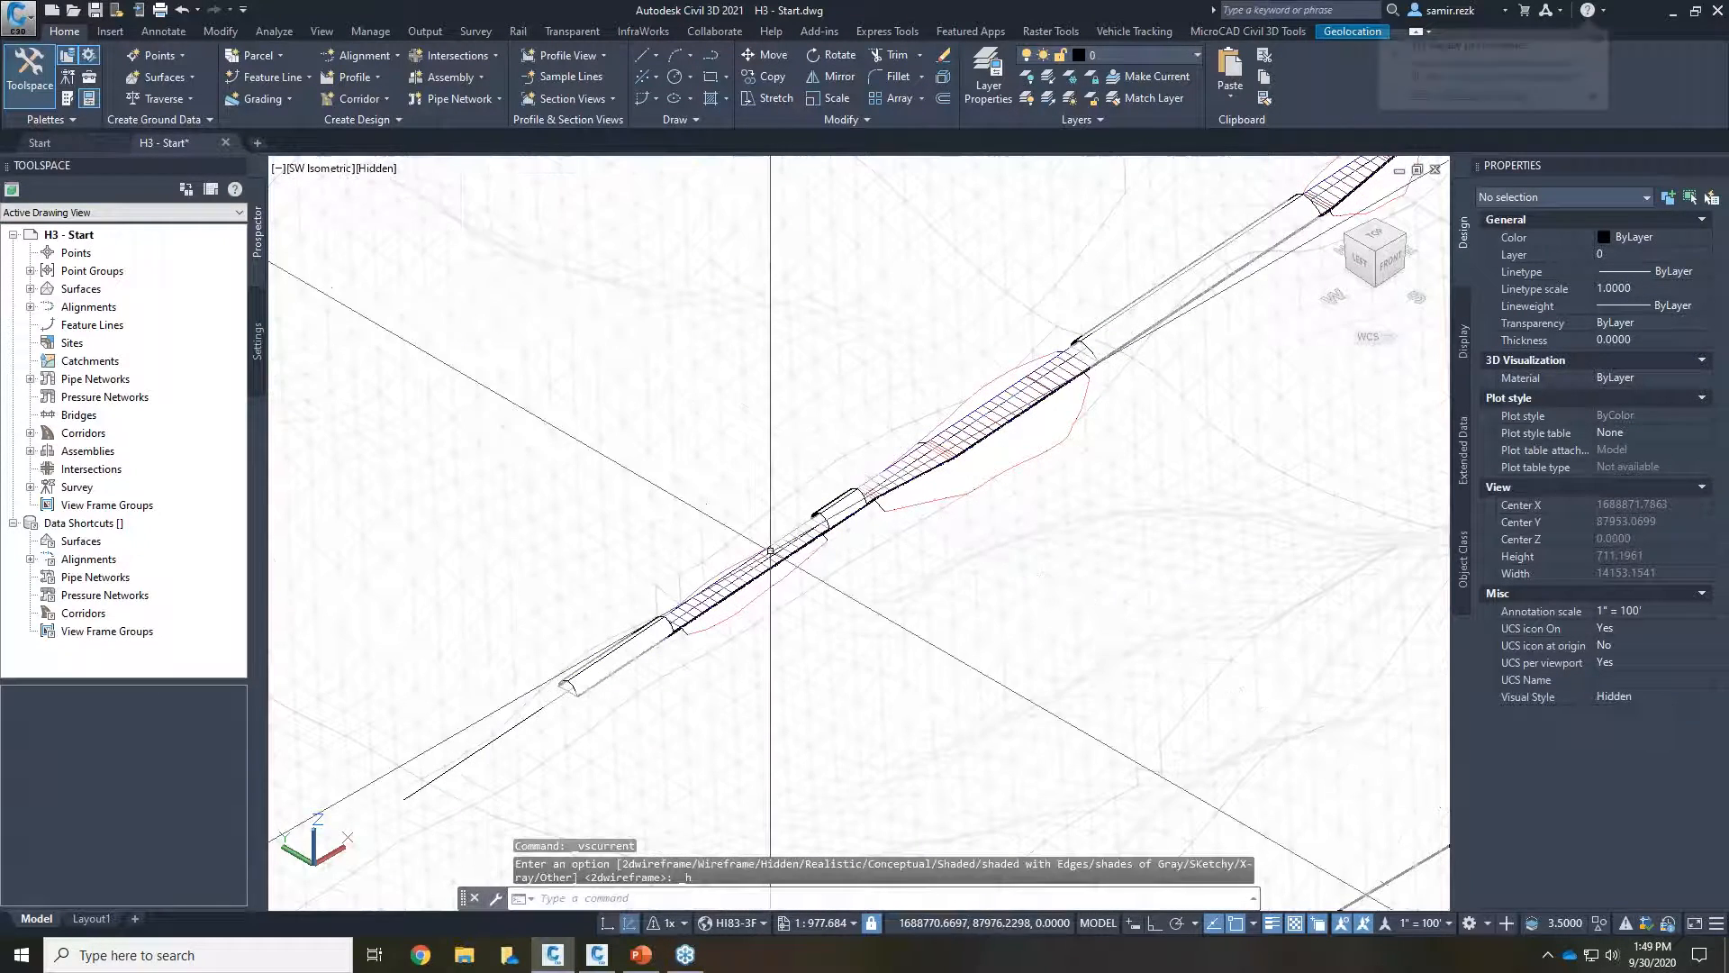
Step: Examine the 3D corridor along its length, checking where it switches between tunnel and daylight sections against the EG surface
scroll(941, 609, up, 5)
scroll(939, 615, down, 2)
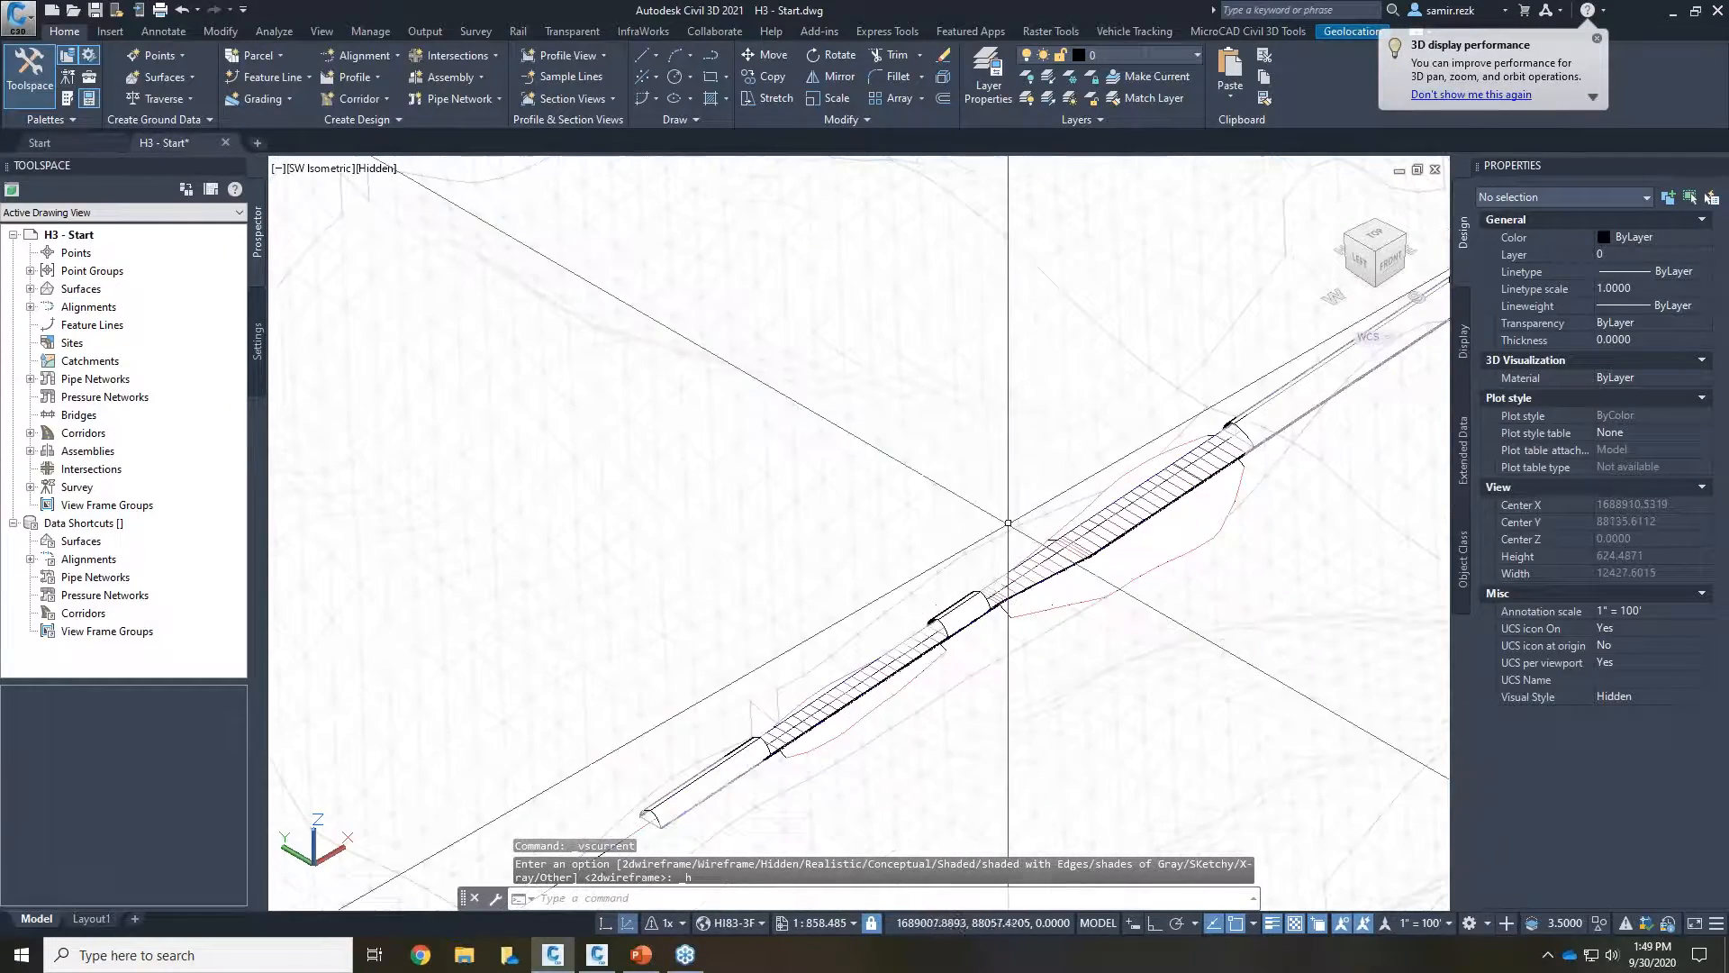
middle_drag(1063, 466, 777, 576)
scroll(776, 572, up, 2)
scroll(934, 558, down, 4)
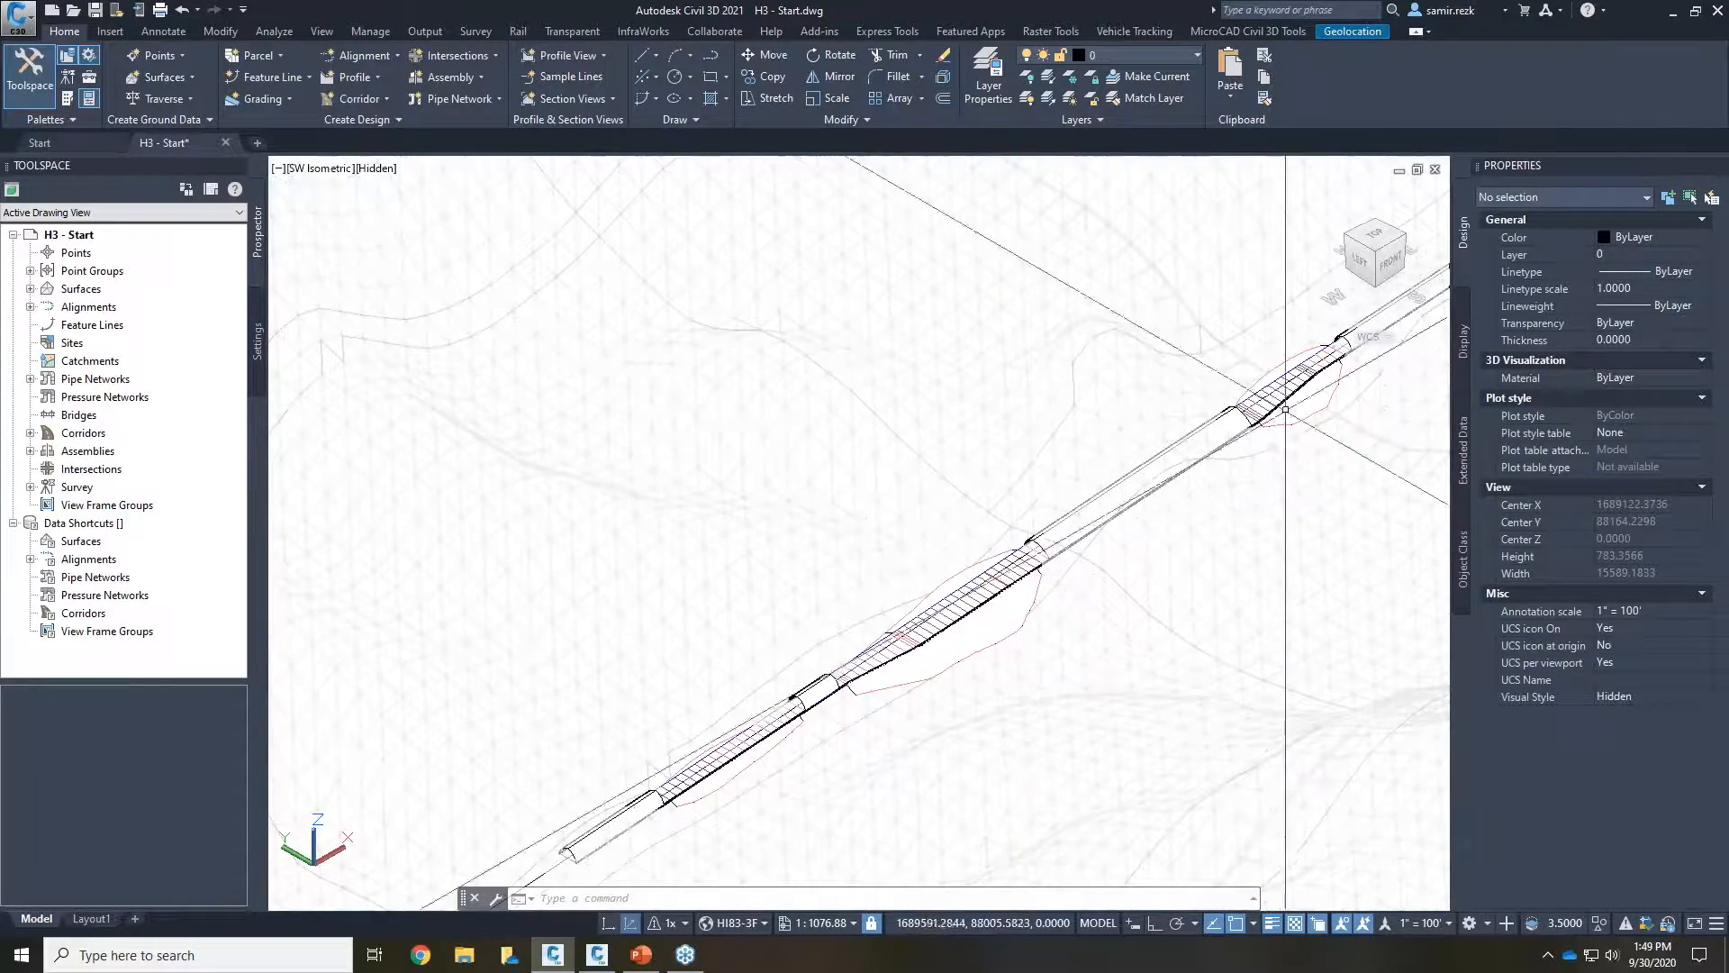
middle_drag(1291, 407, 927, 634)
scroll(991, 502, up, 1)
scroll(990, 501, up, 1)
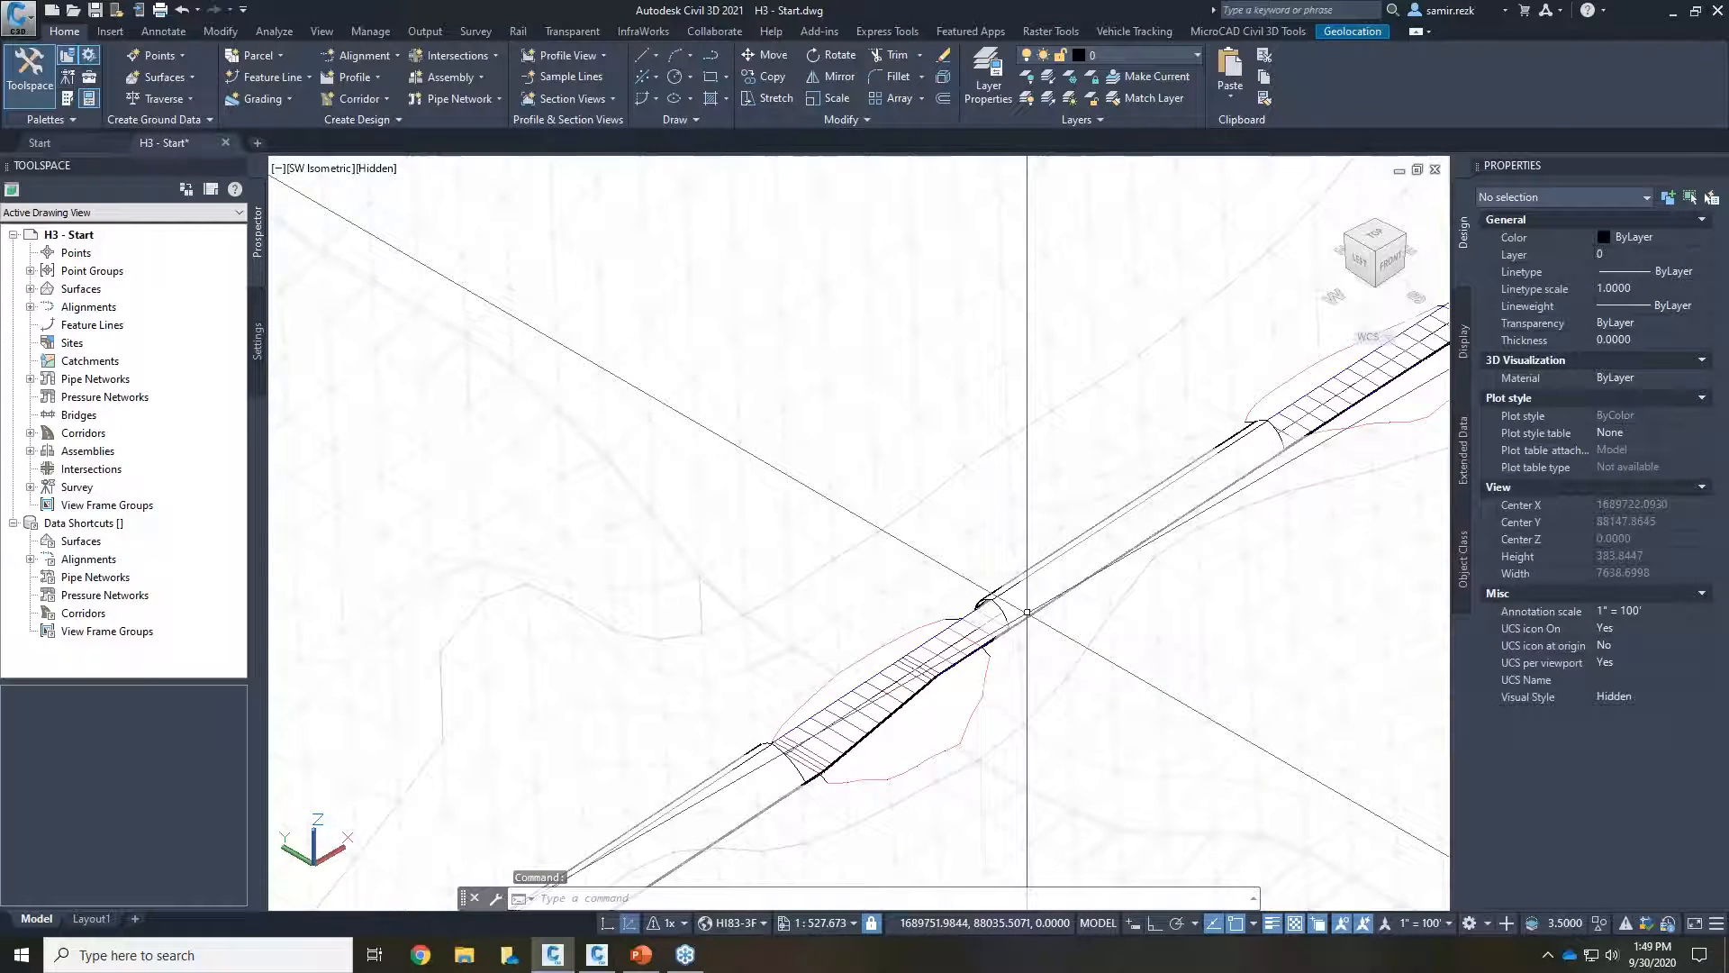
scroll(1237, 347, up, 1)
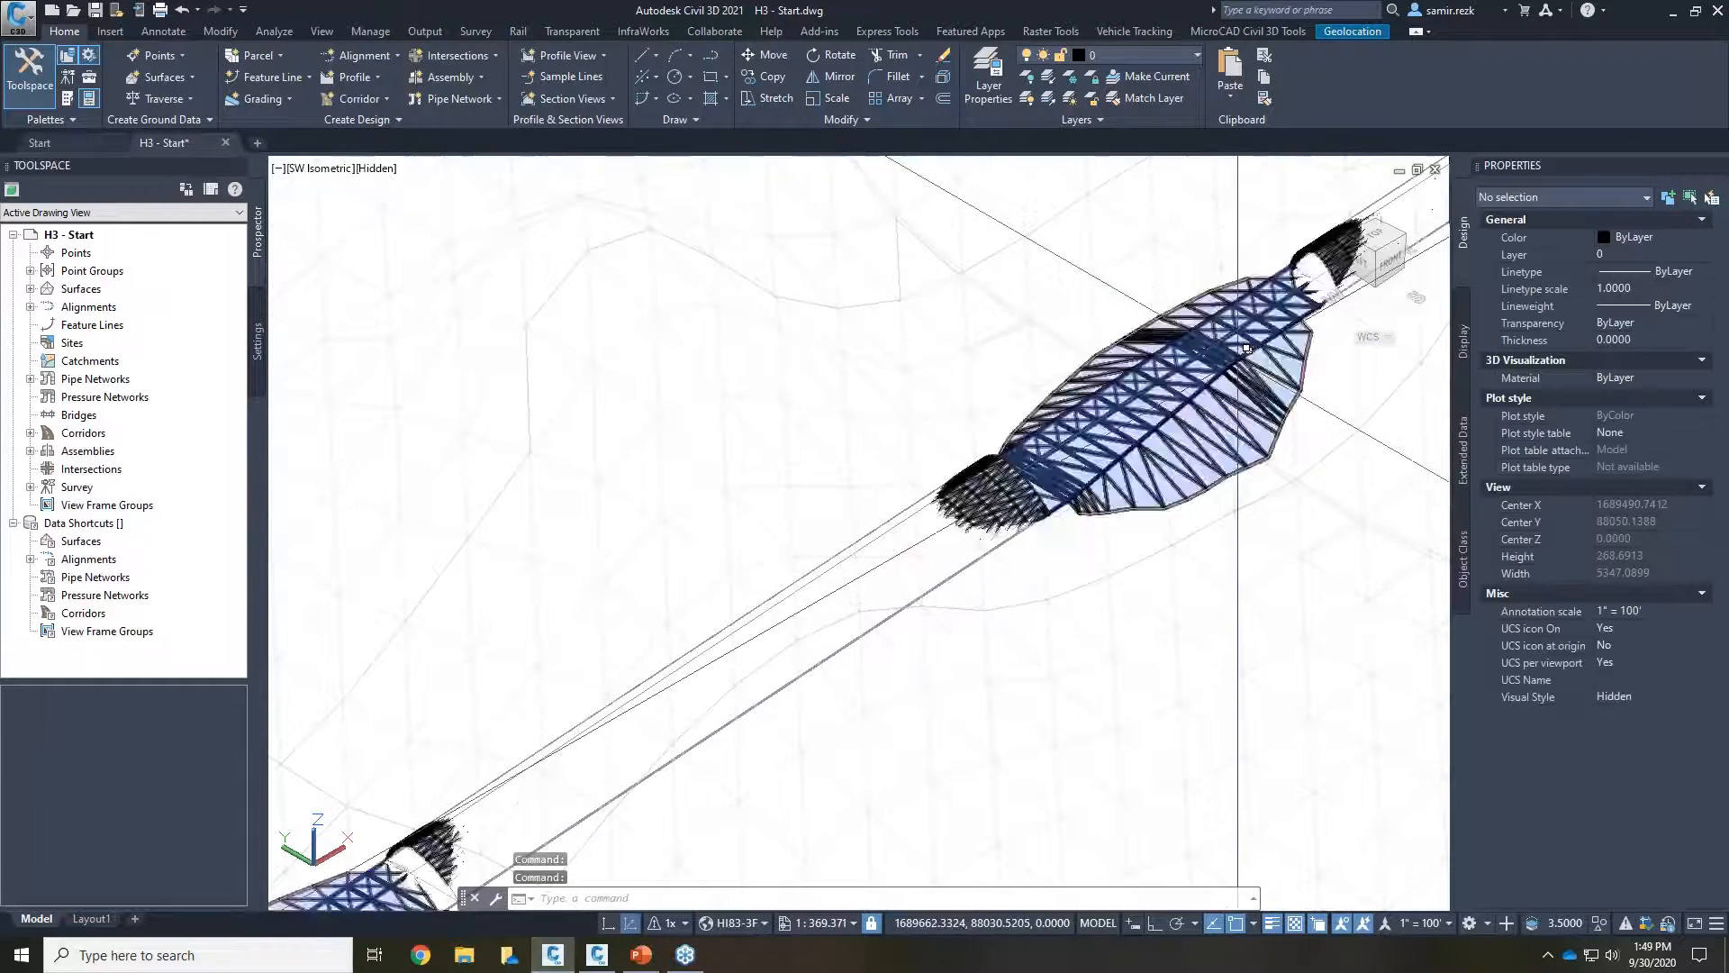
scroll(1238, 347, down, 3)
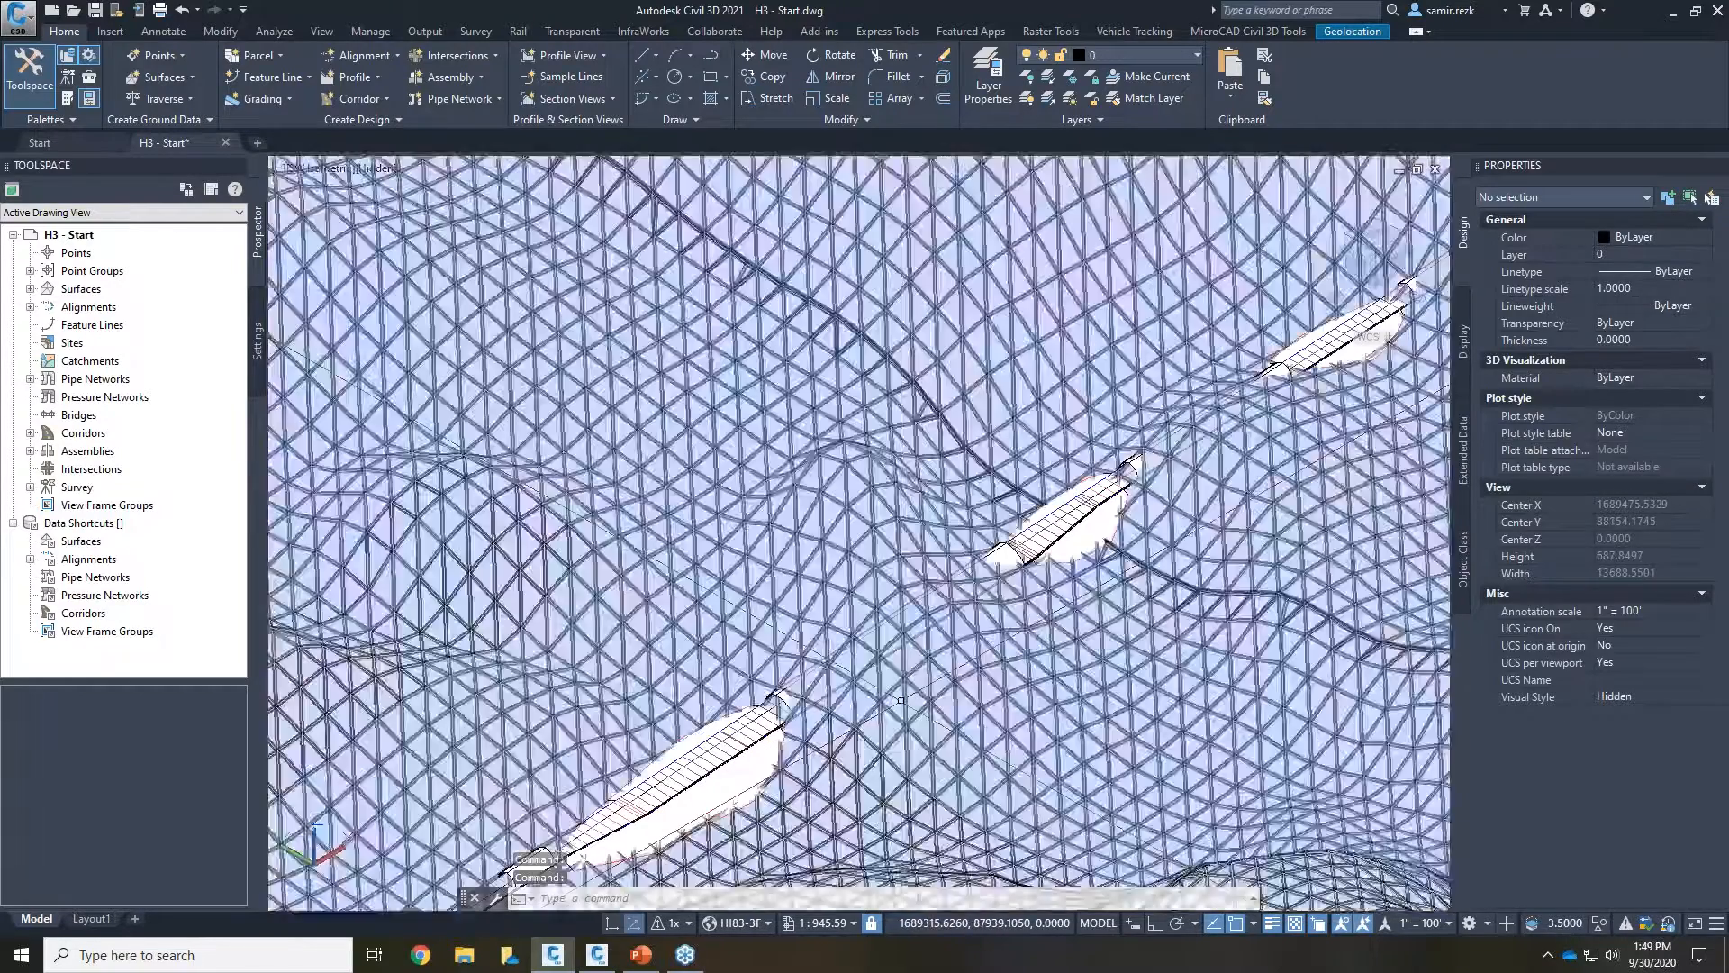
middle_drag(901, 699, 1171, 406)
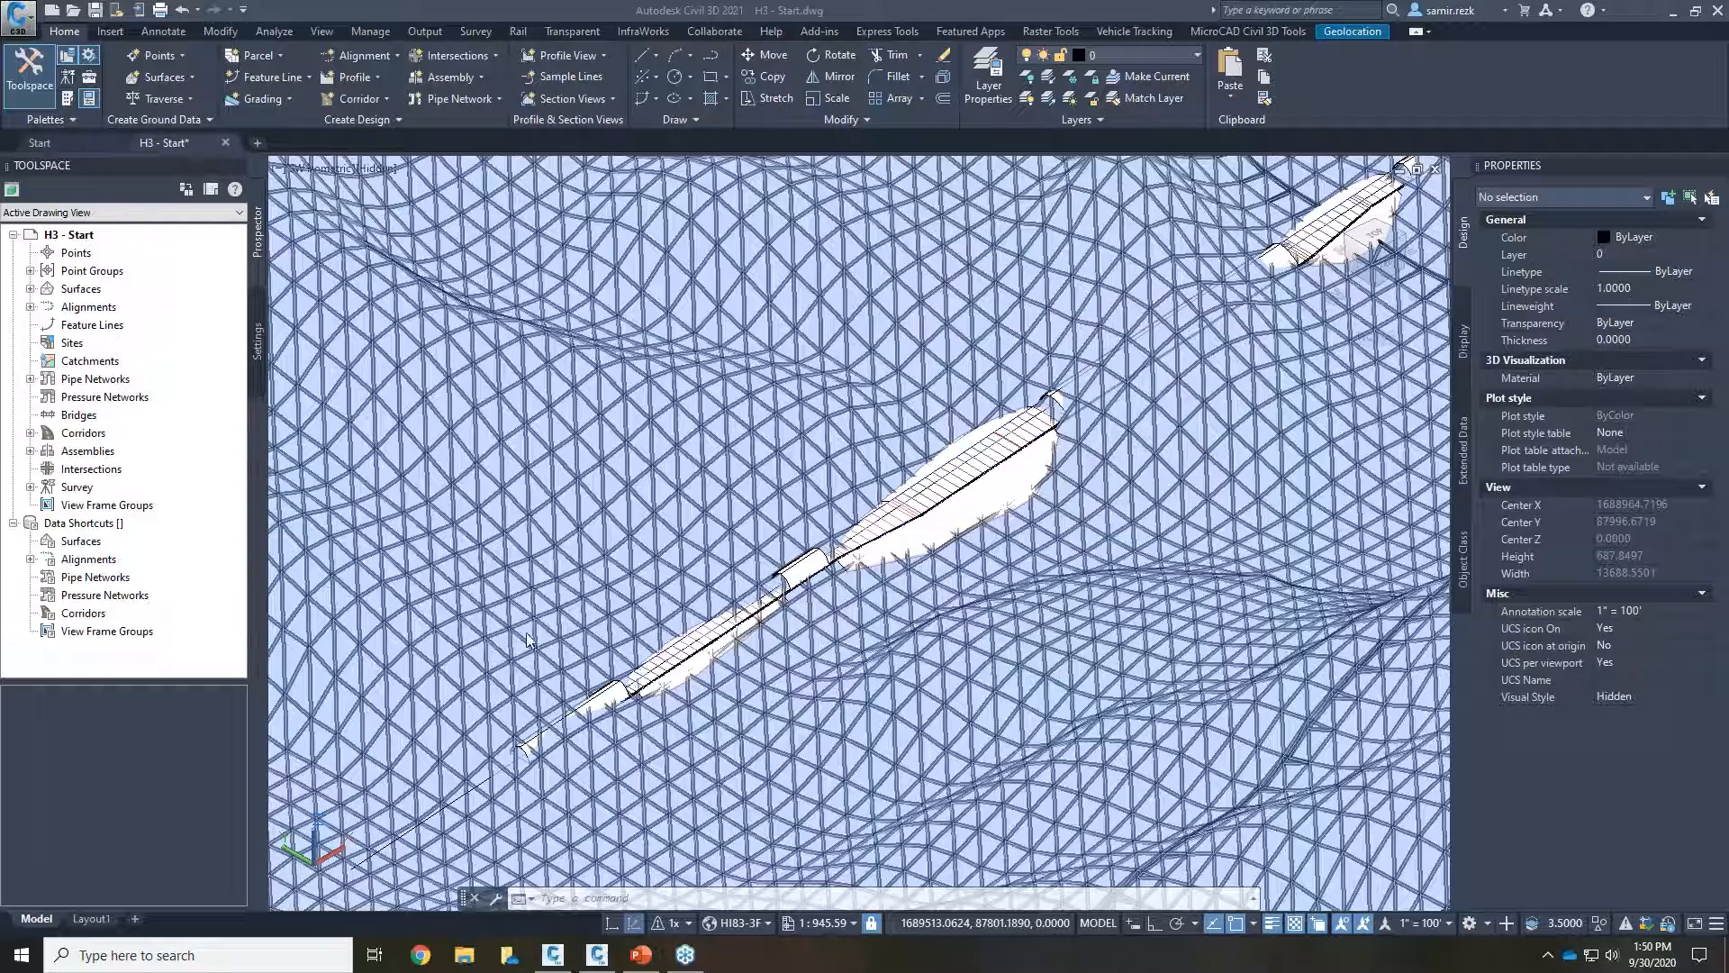
scroll(682, 605, down, 2)
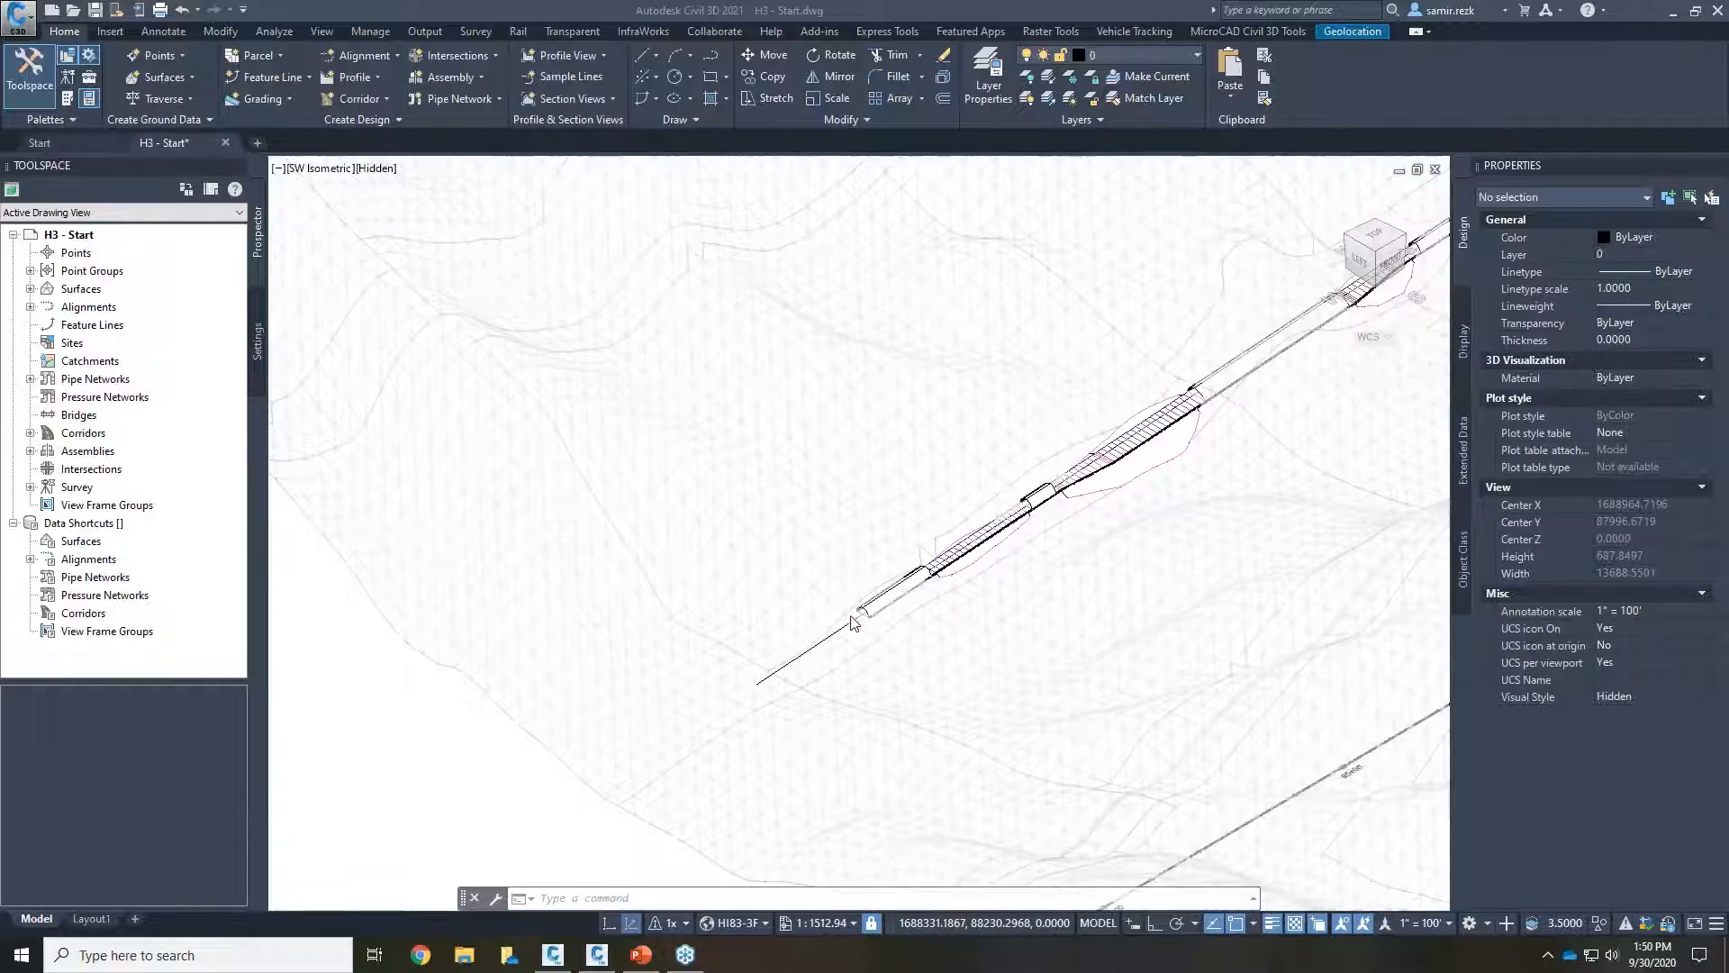
scroll(620, 765, down, 2)
click(642, 597)
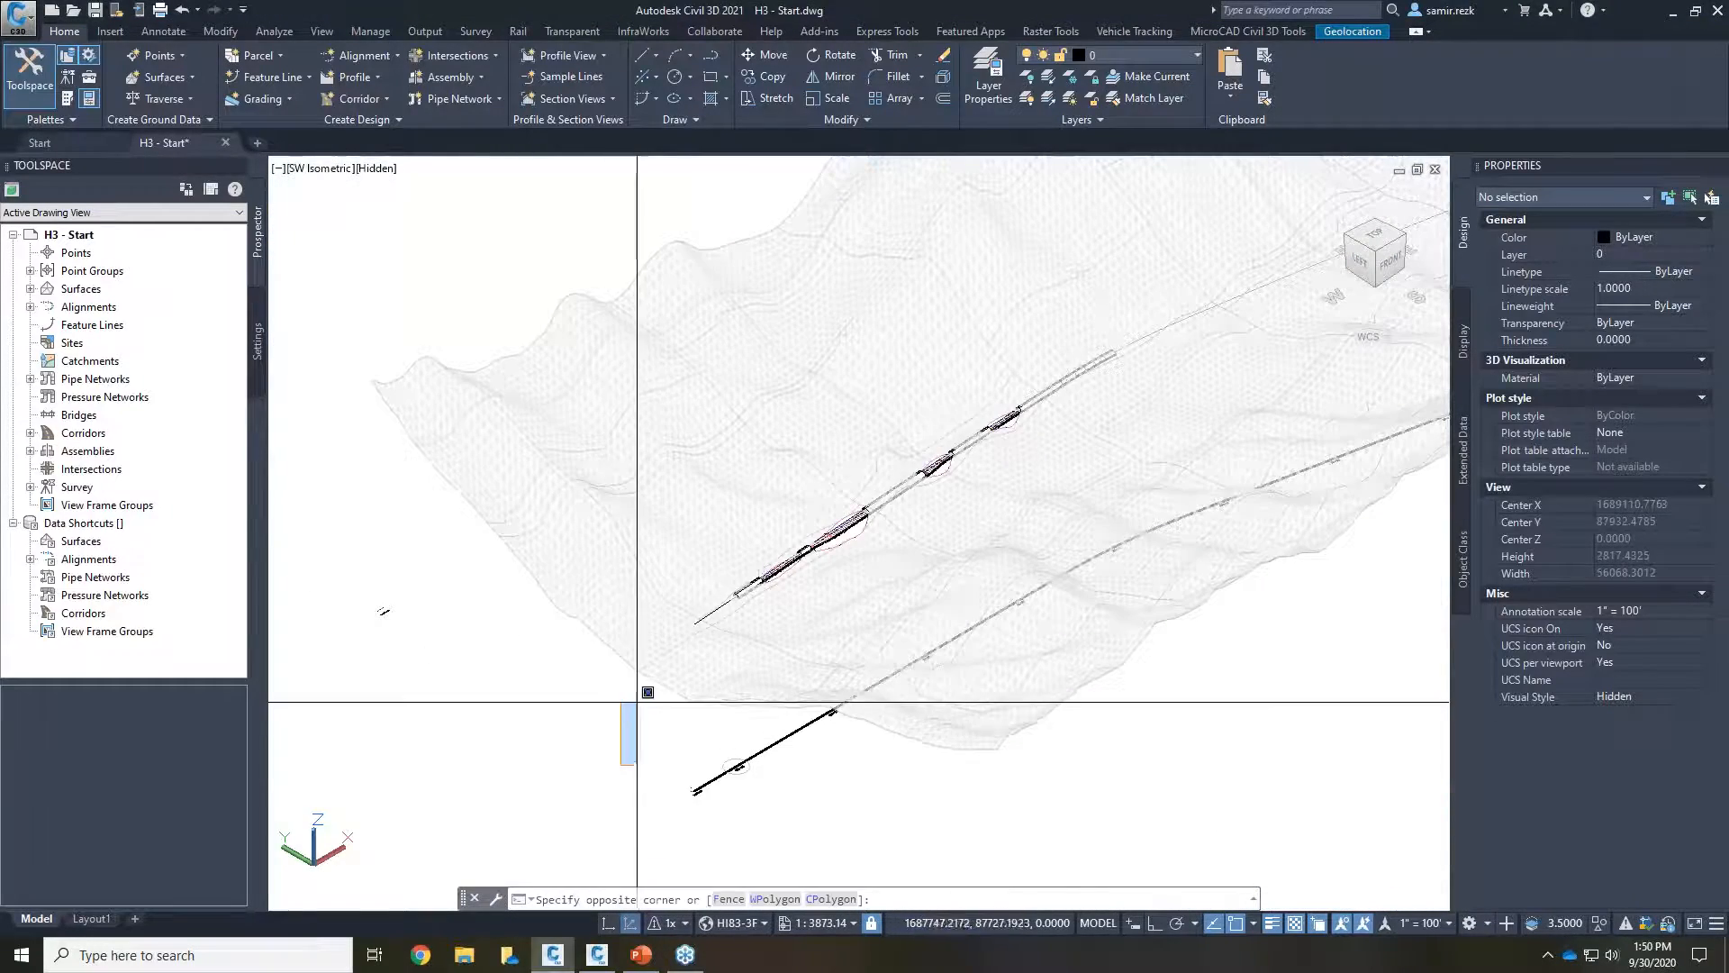
middle_drag(681, 666, 588, 720)
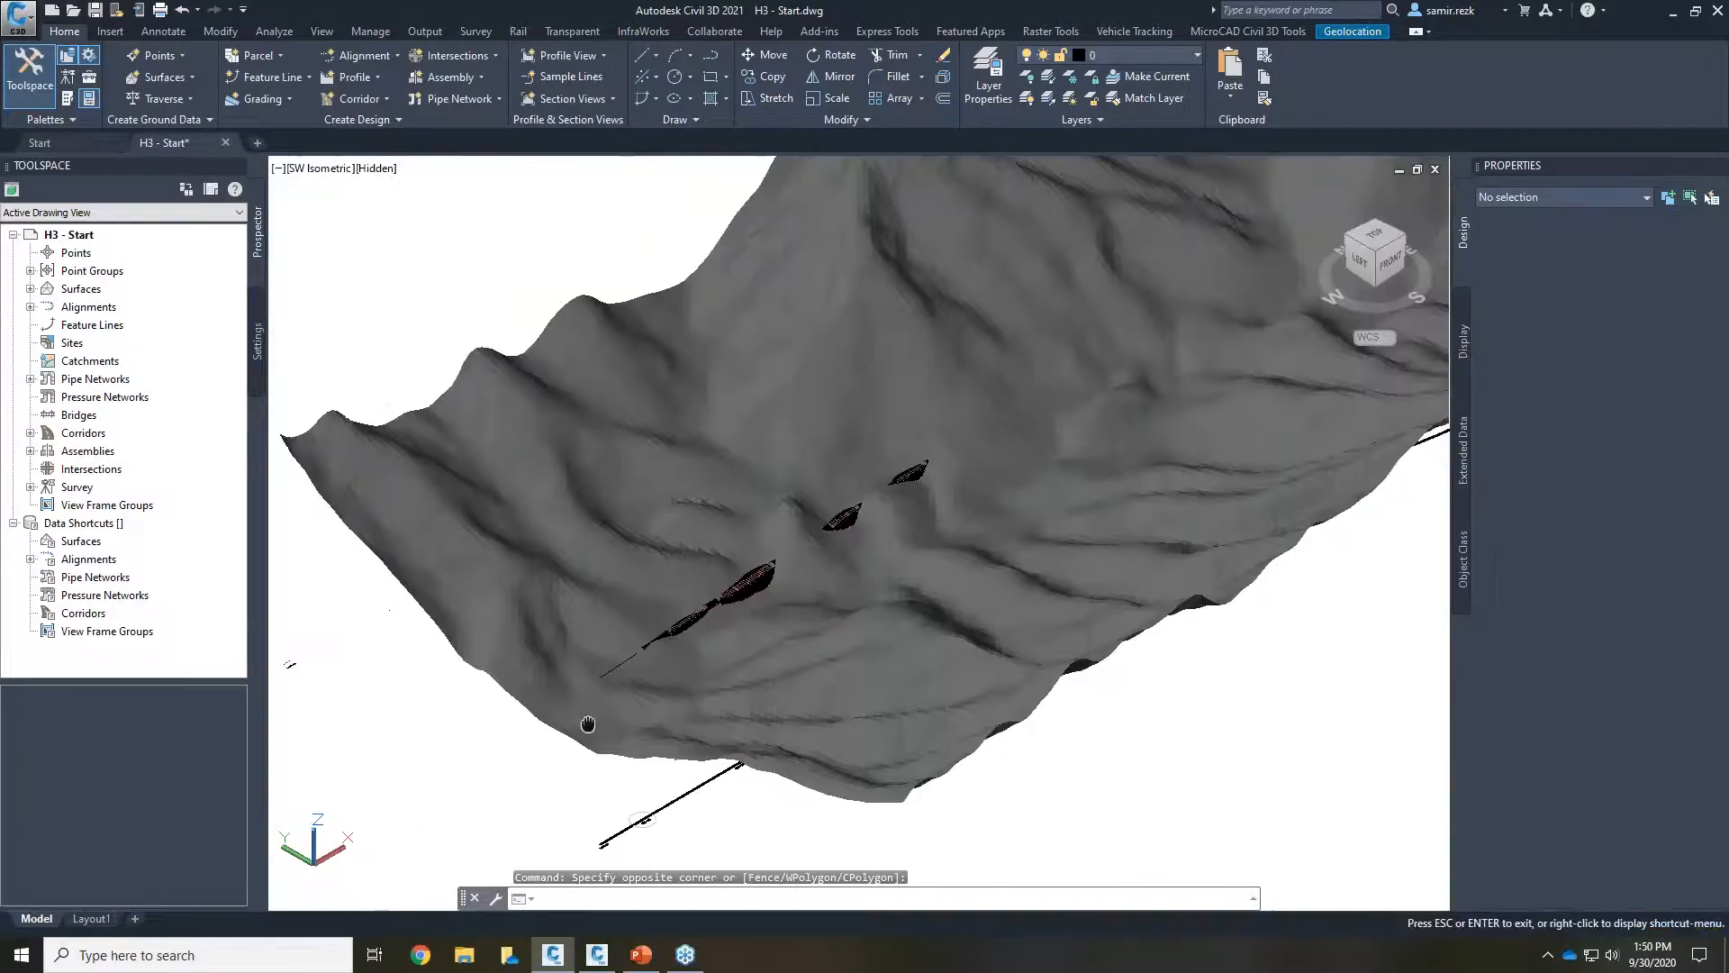
key(Escape)
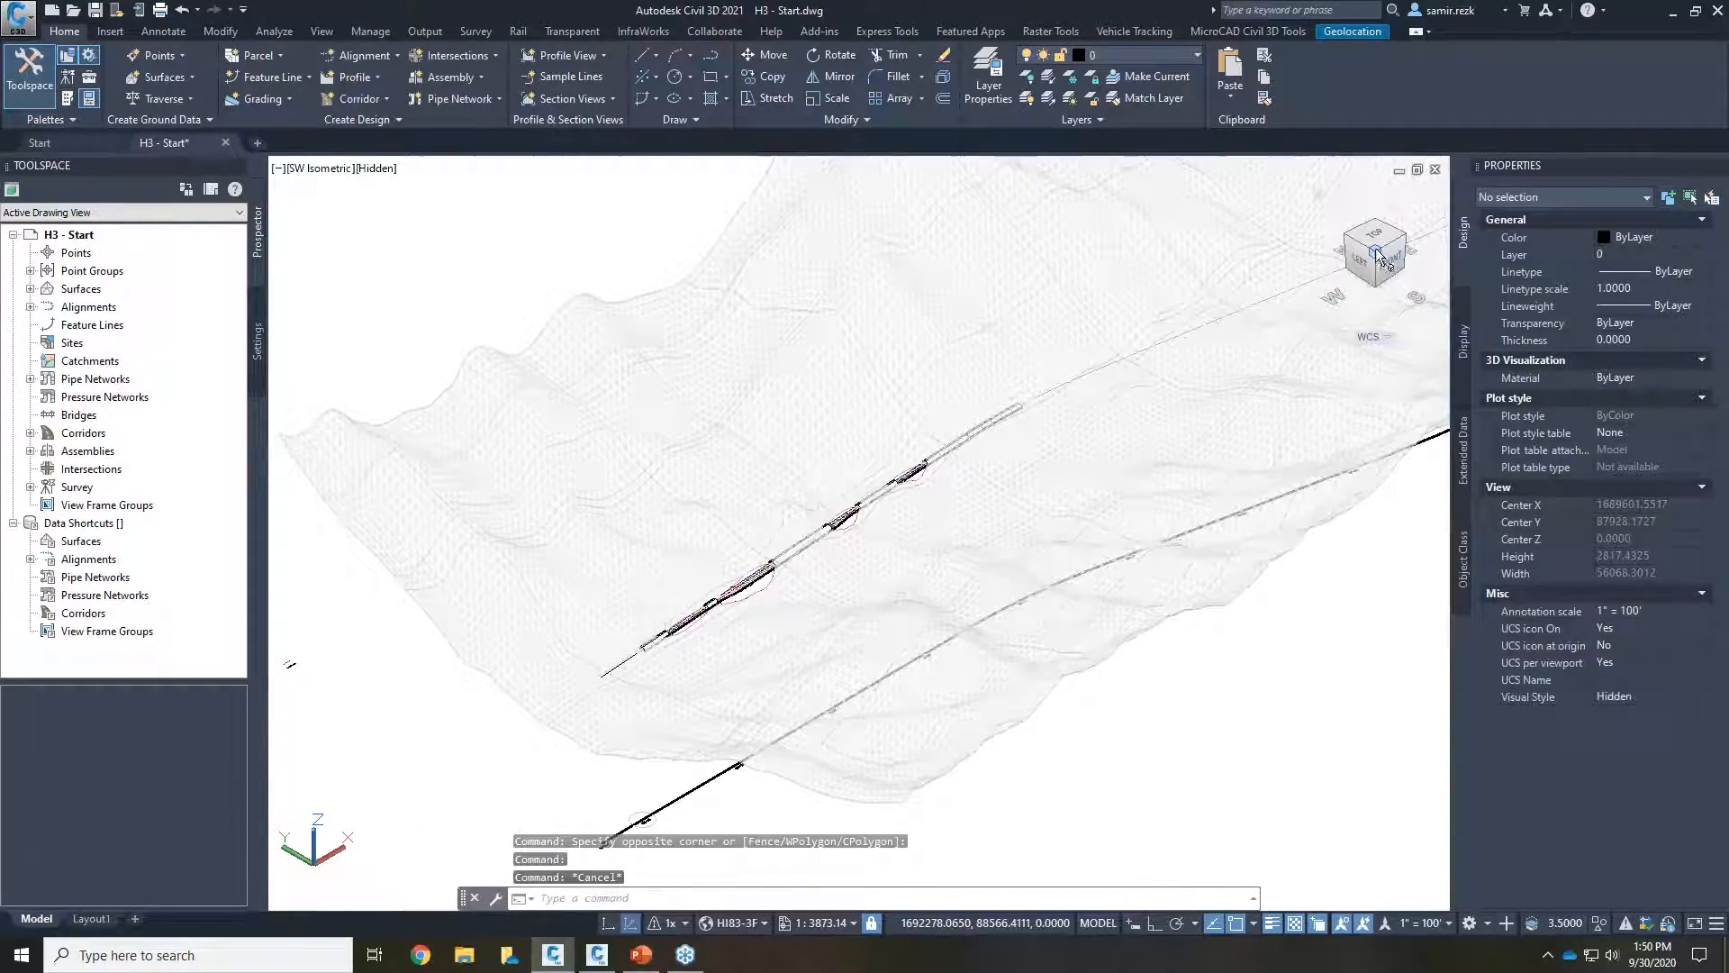
Step: Return the model to the top view with north up and bring the corridor back into view
click(1376, 256)
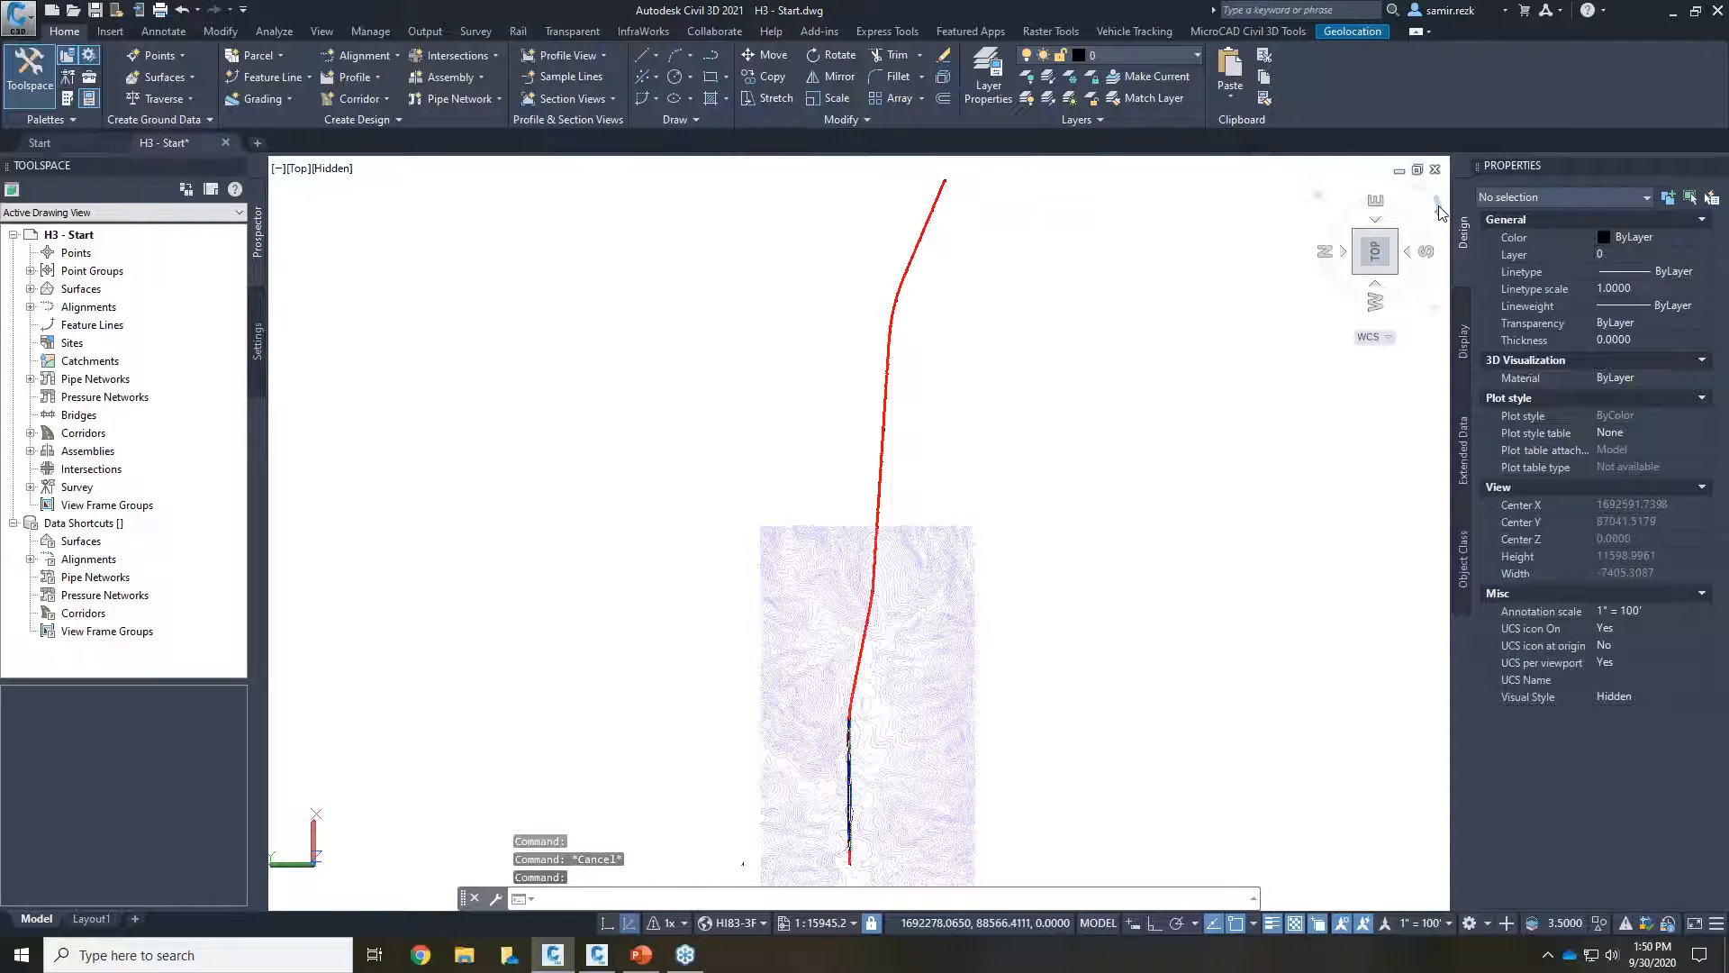
click(1430, 220)
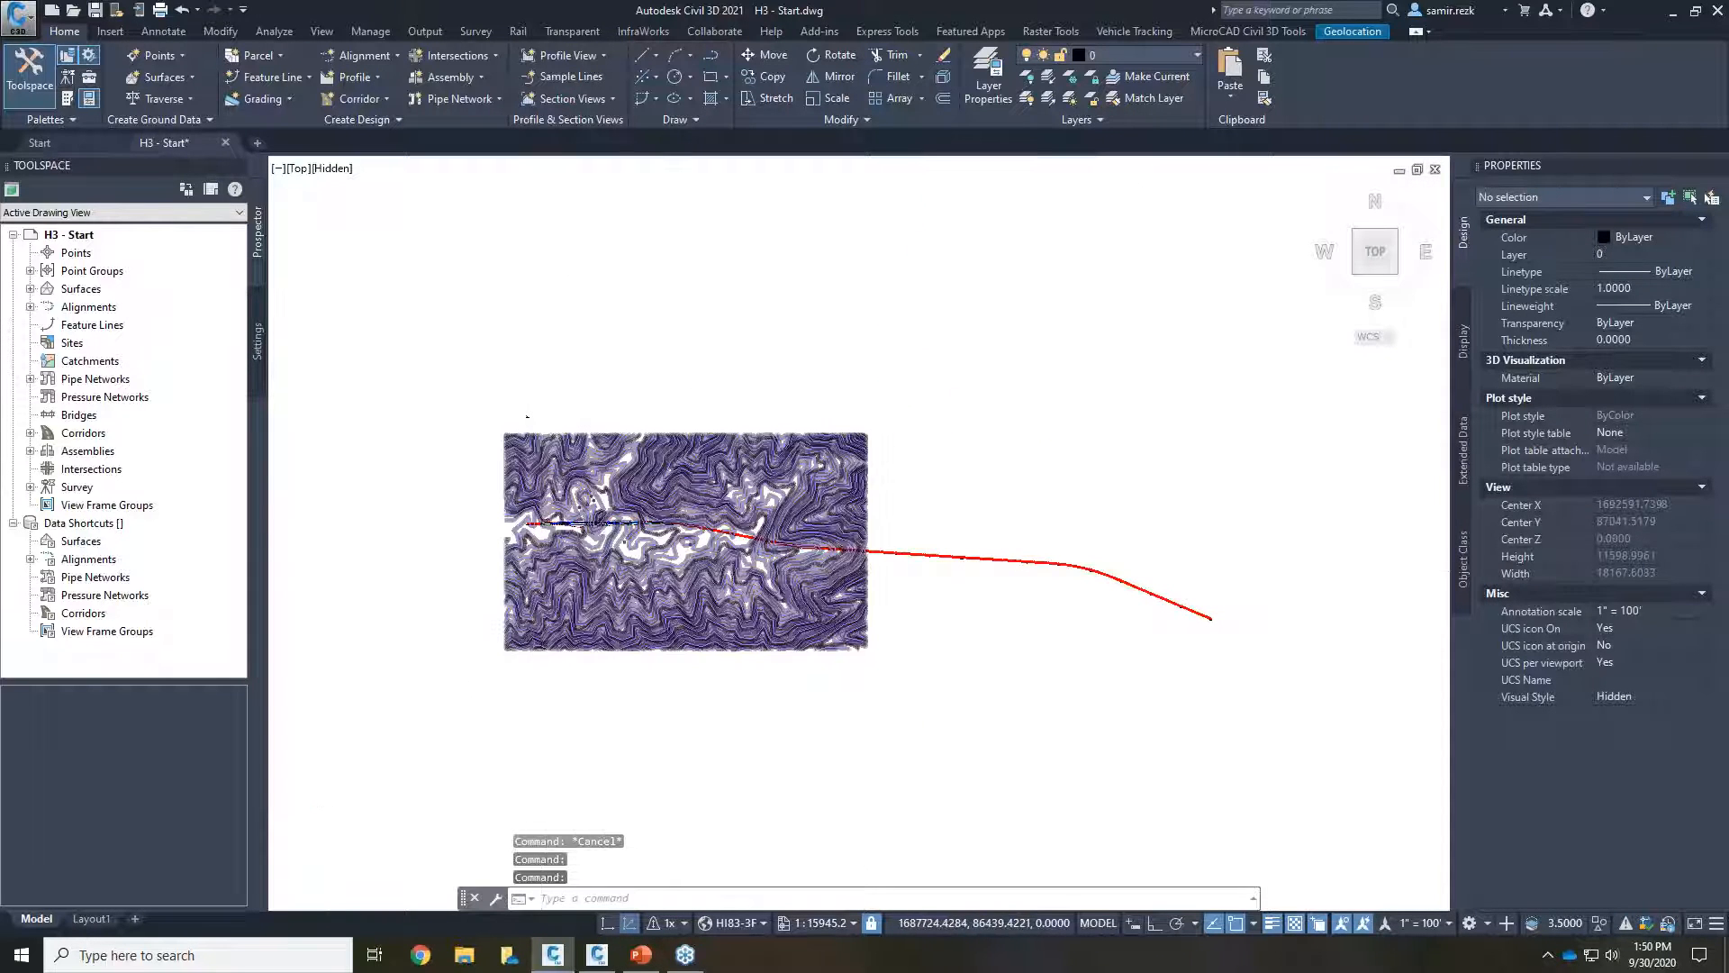
scroll(549, 569, up, 2)
scroll(540, 571, up, 1)
mouse_move(540, 570)
middle_down()
mouse_move(687, 536)
mouse_move(575, 279)
mouse_move(622, 268)
mouse_move(624, 235)
middle_up()
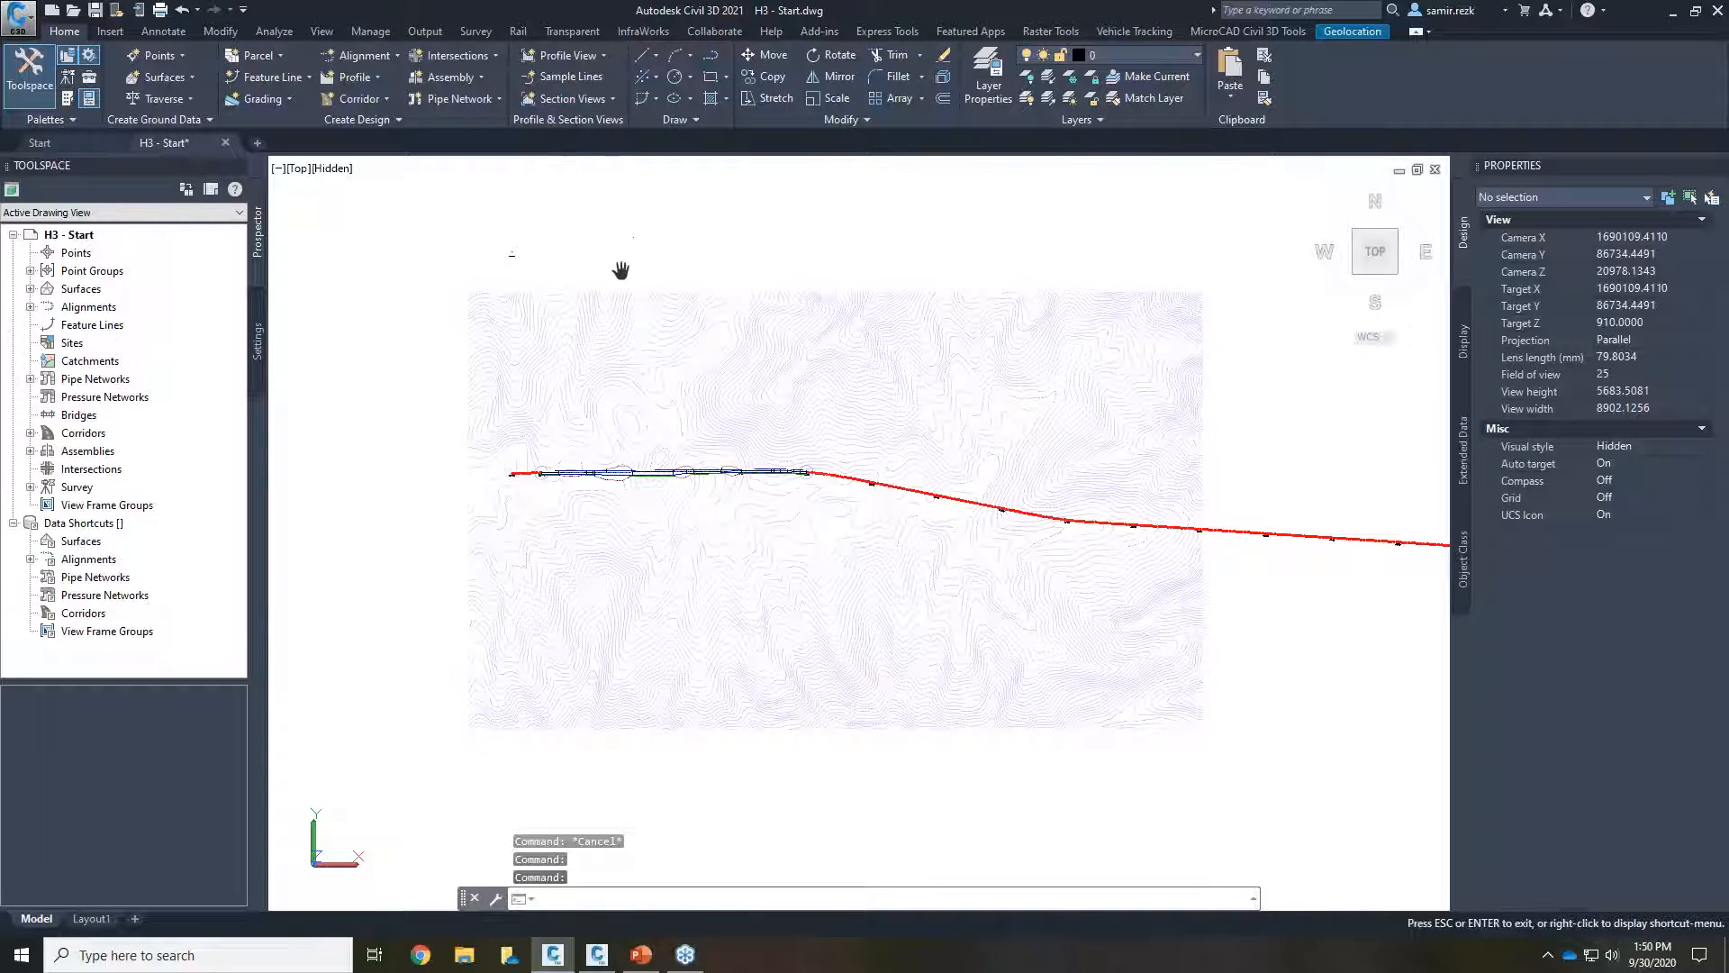
middle_drag(504, 297, 795, 214)
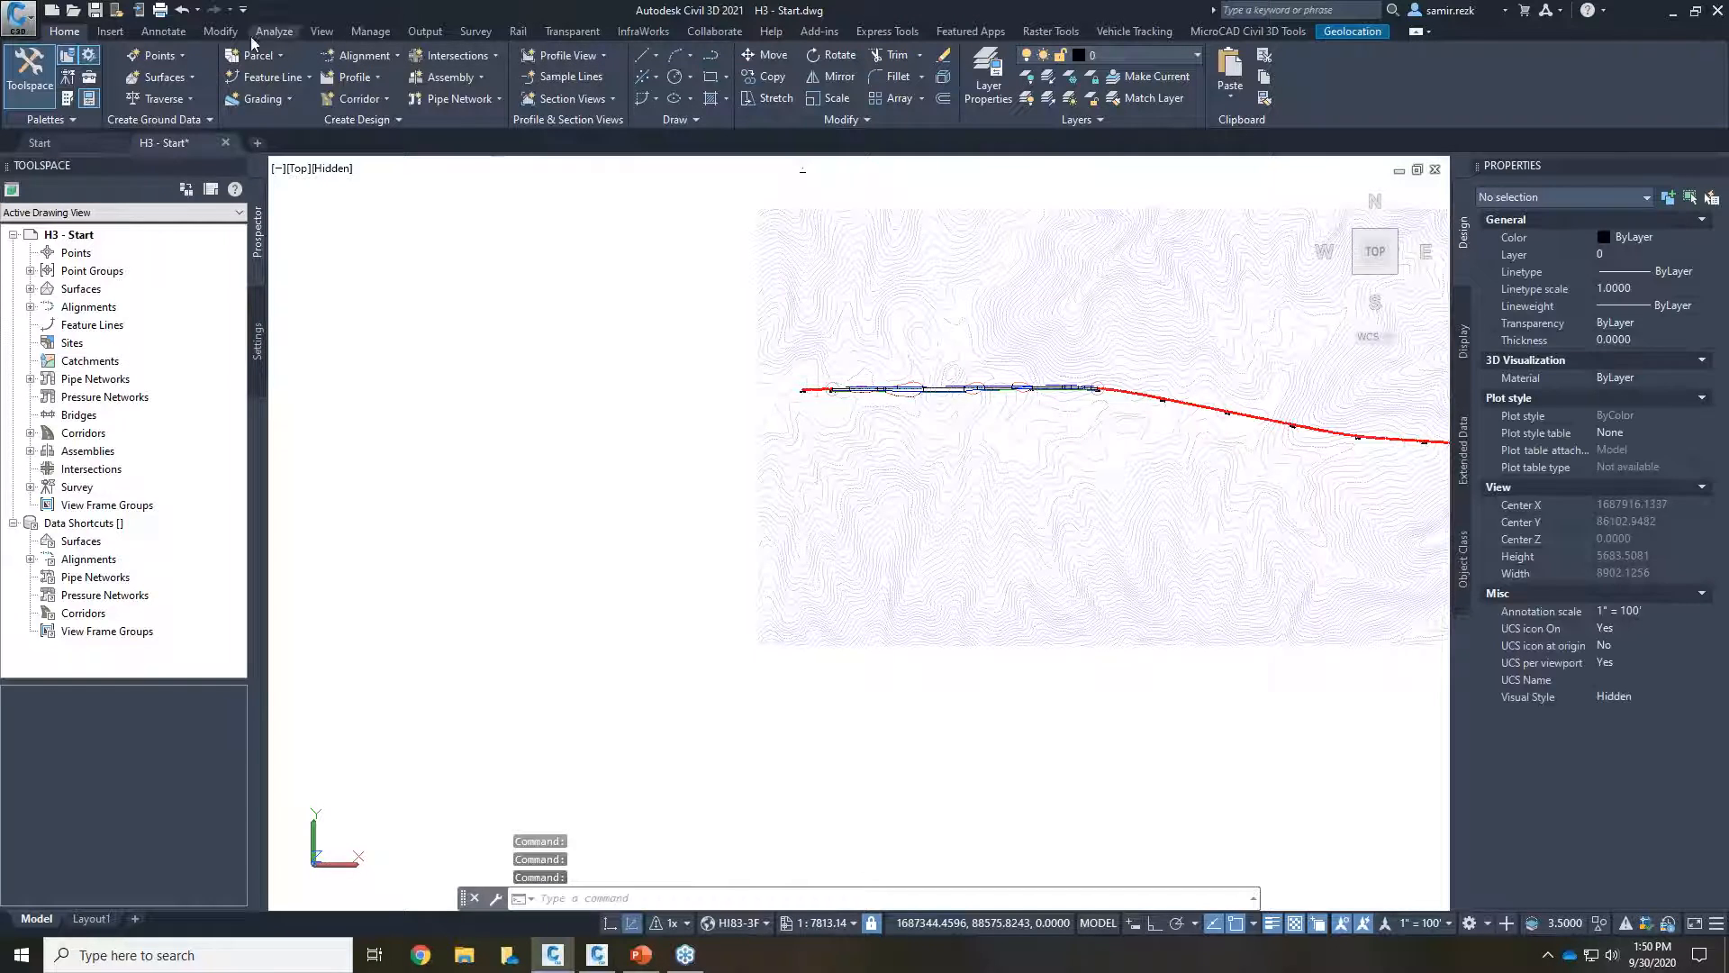
Step: Run the InsertLight script from Dynamo Player on the Tunnel Corridor, using the Light block and layer 0
click(382, 33)
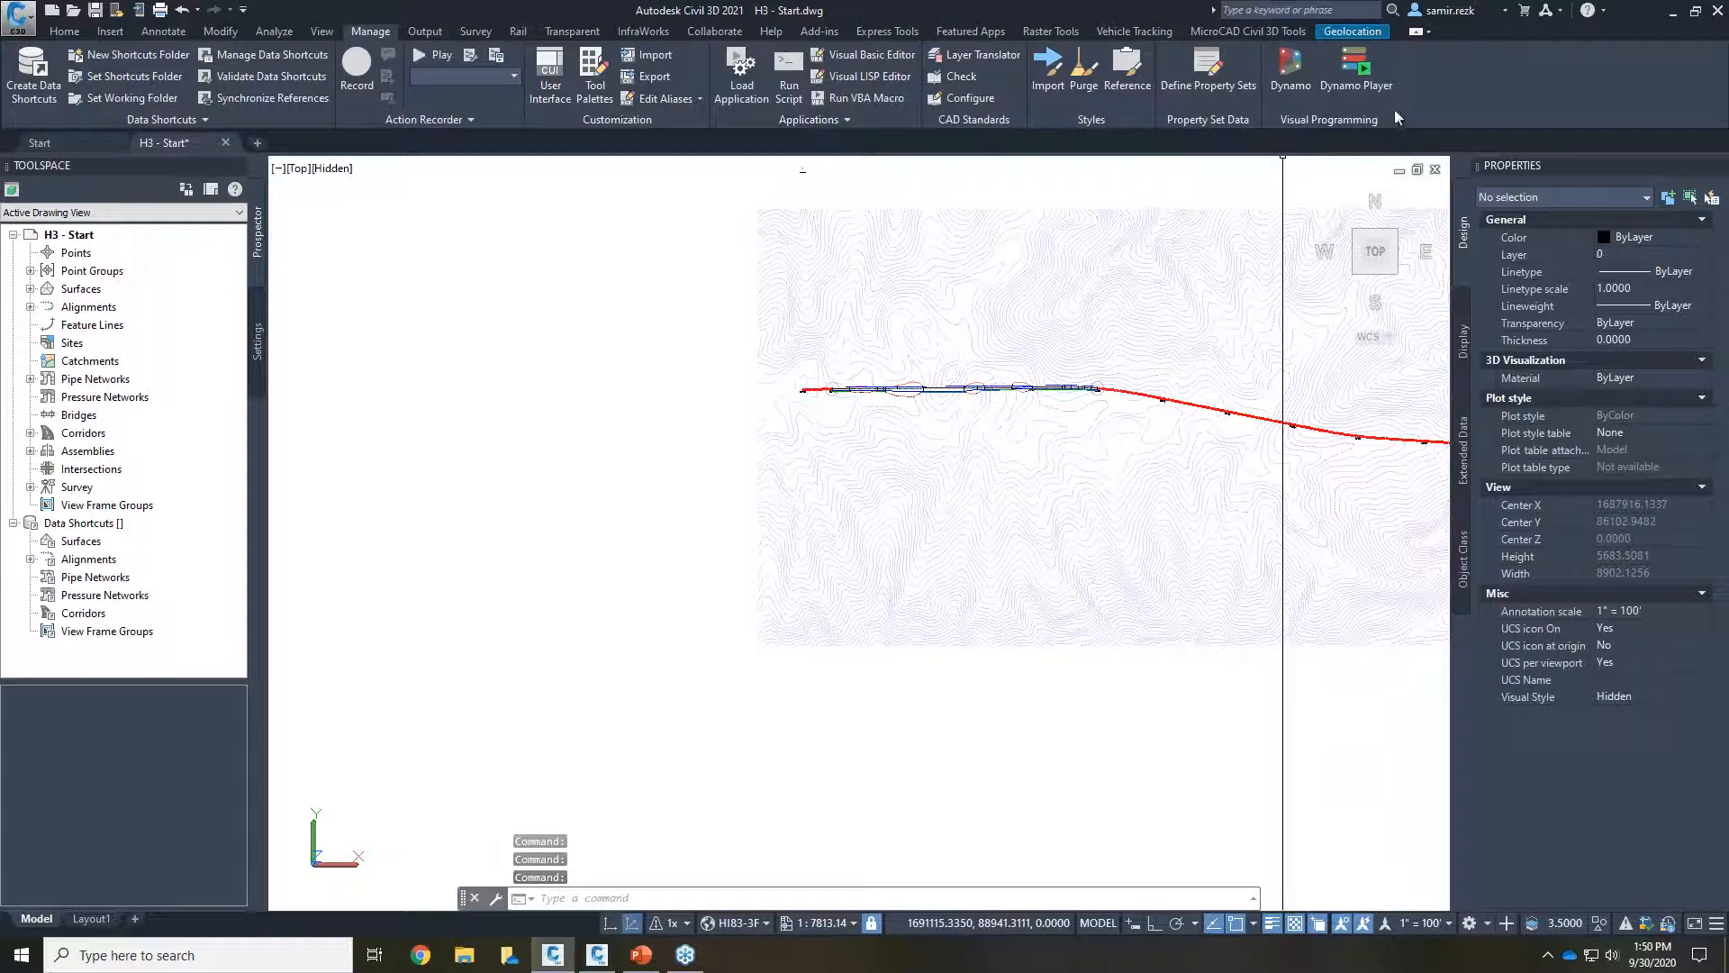
click(1361, 86)
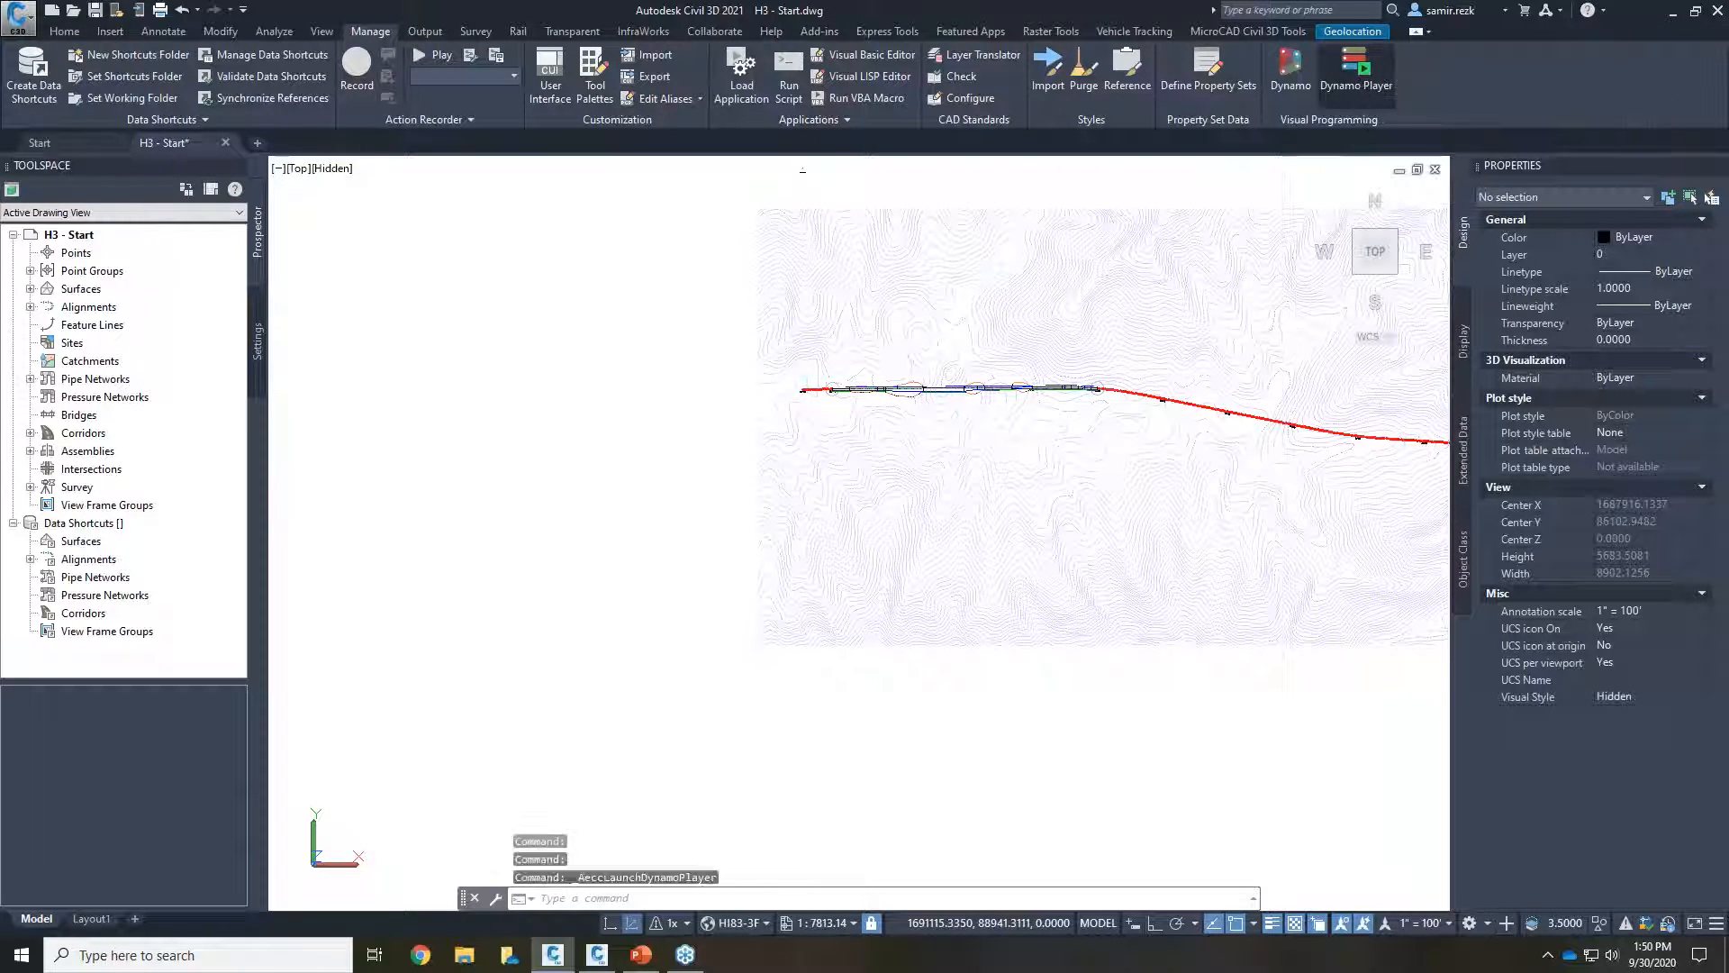
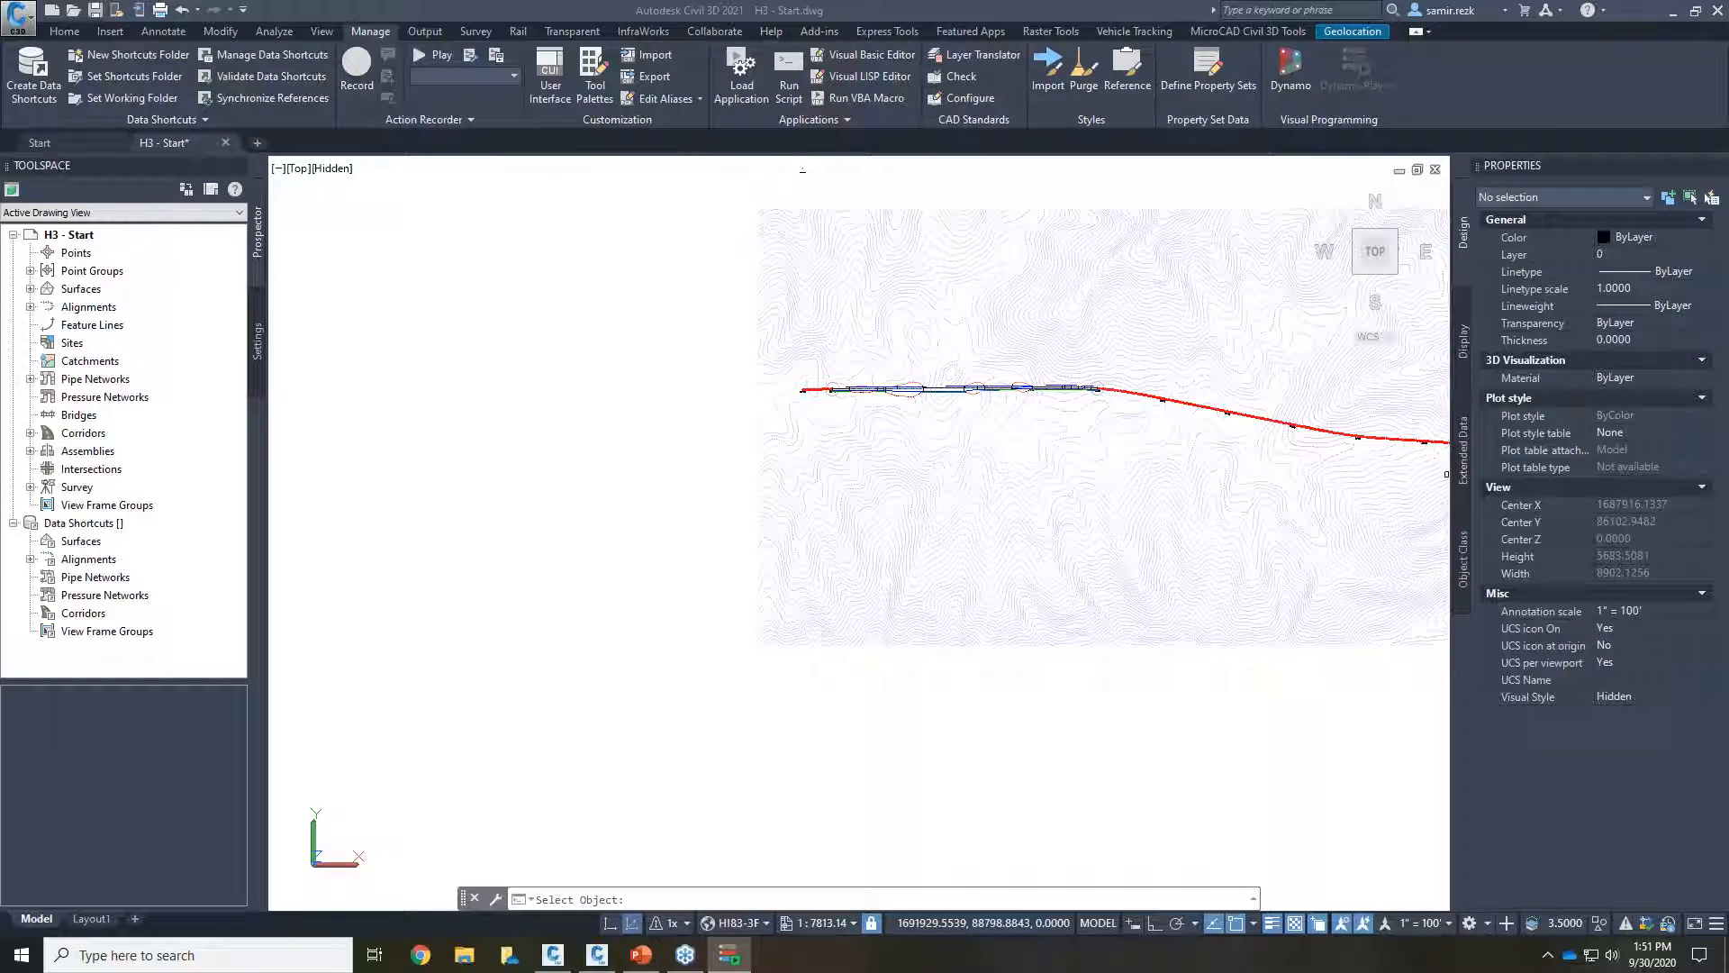
scroll(1170, 377, up, 2)
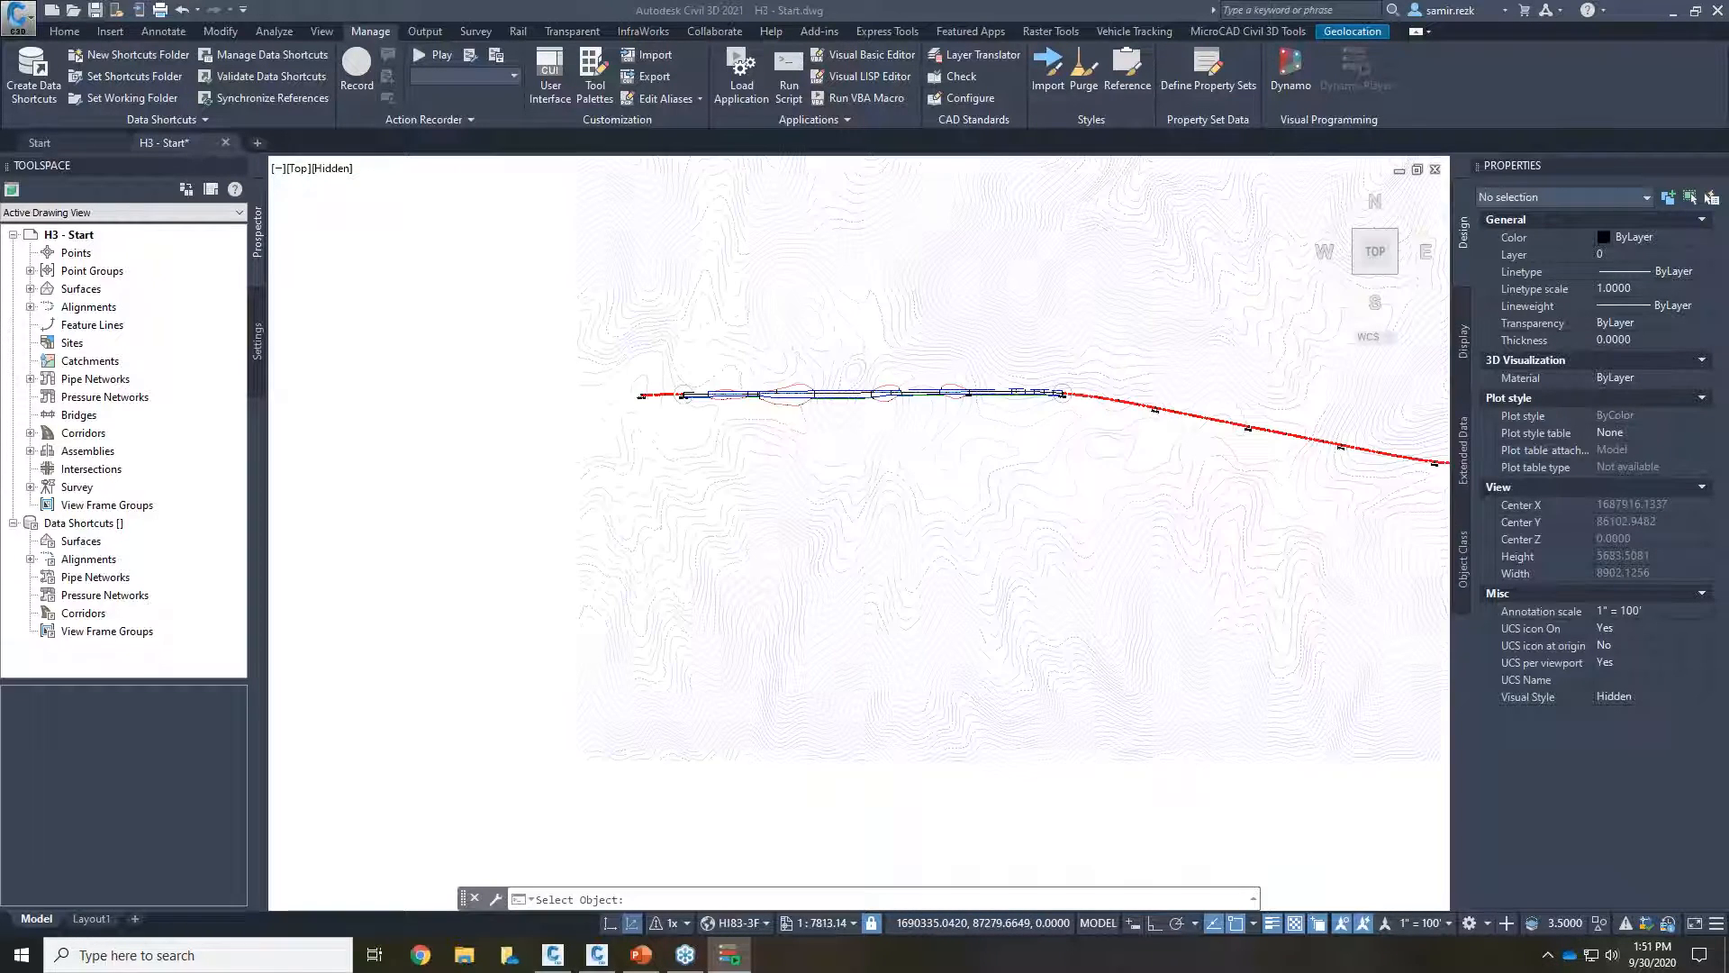
scroll(1179, 378, up, 2)
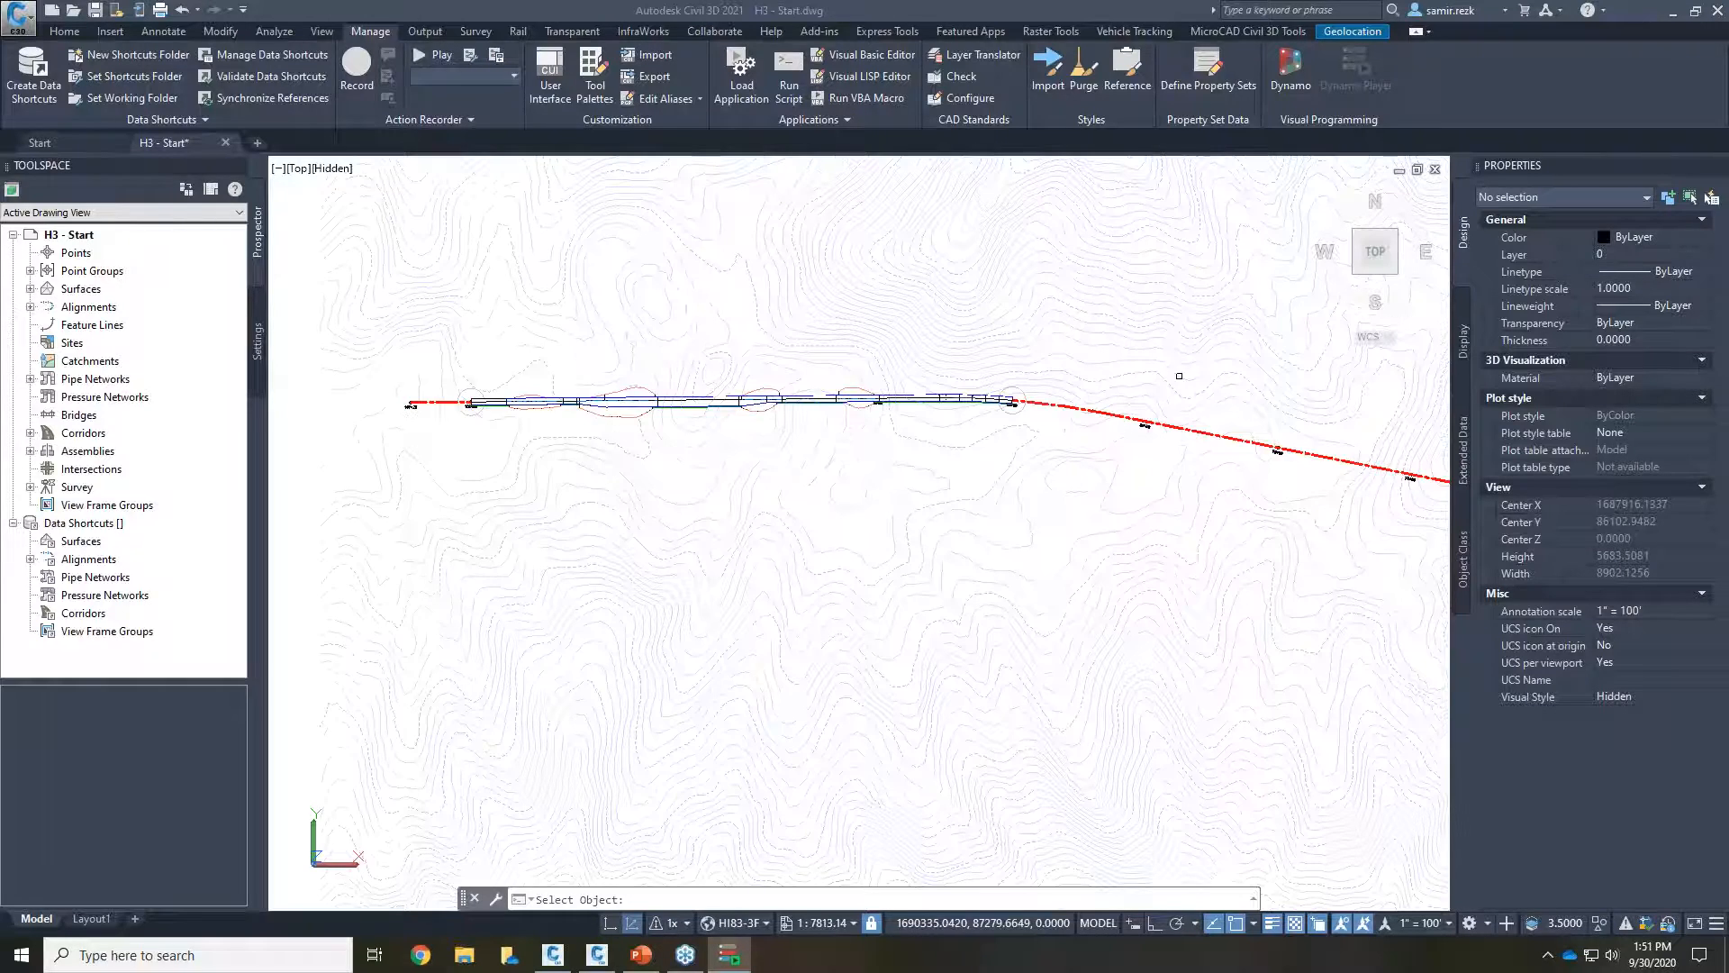
drag(1725, 223, 1310, 168)
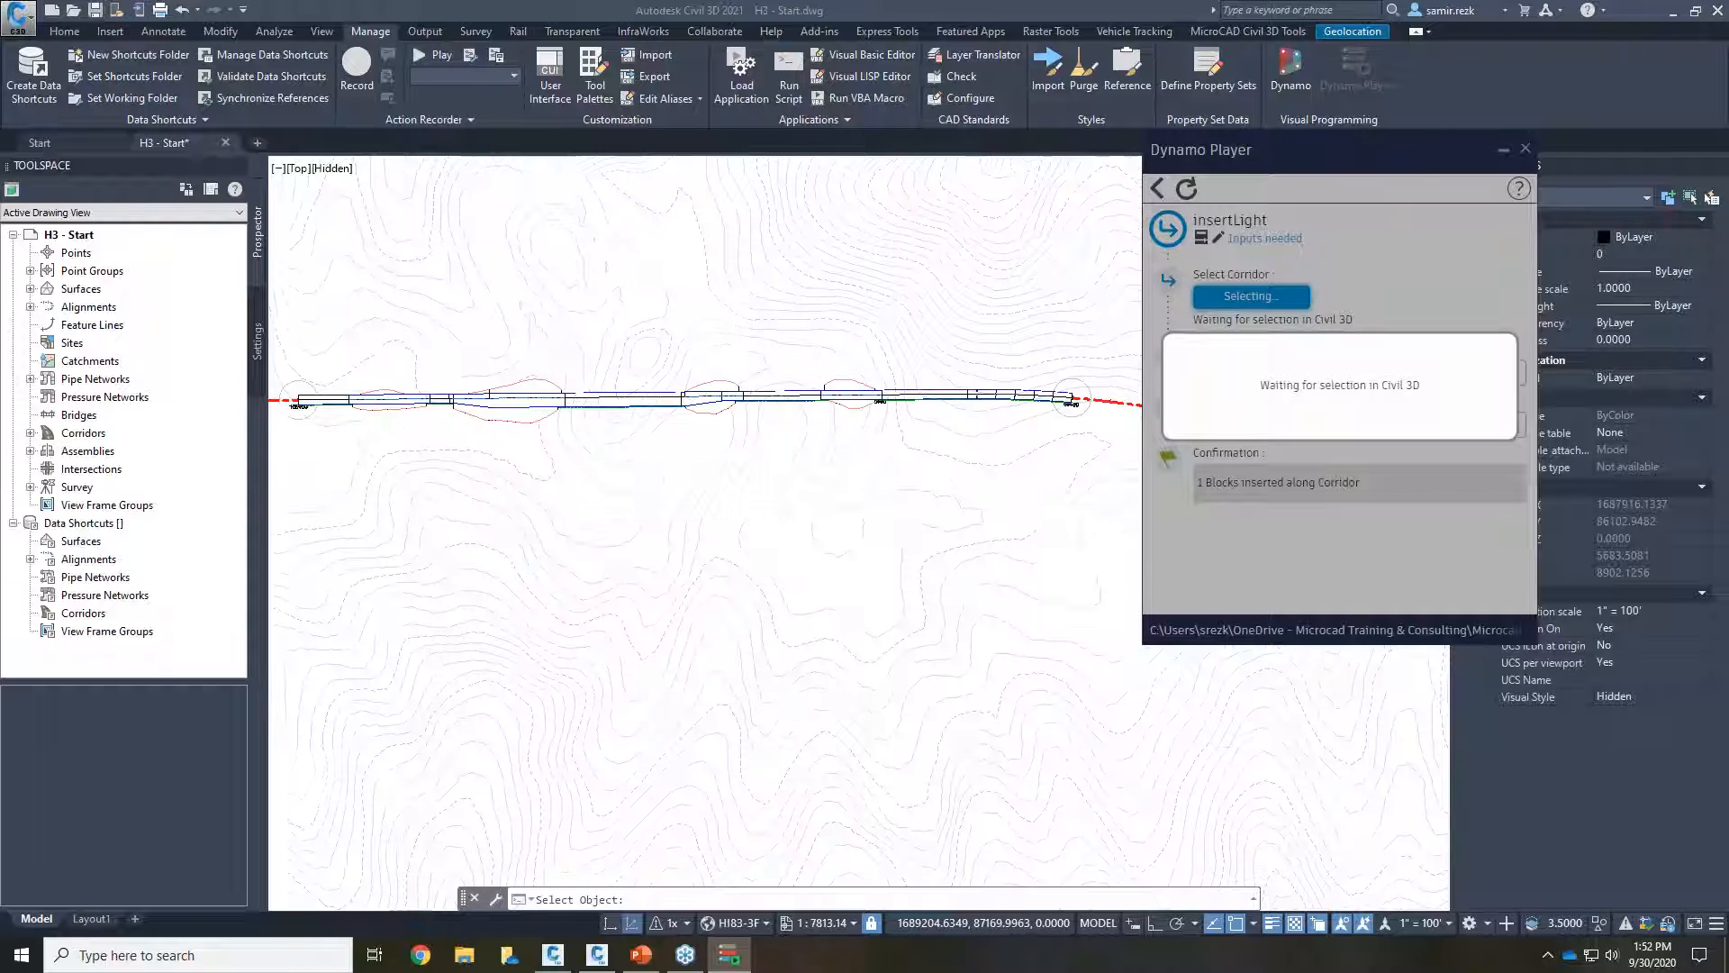
scroll(878, 401, up, 2)
scroll(883, 399, up, 2)
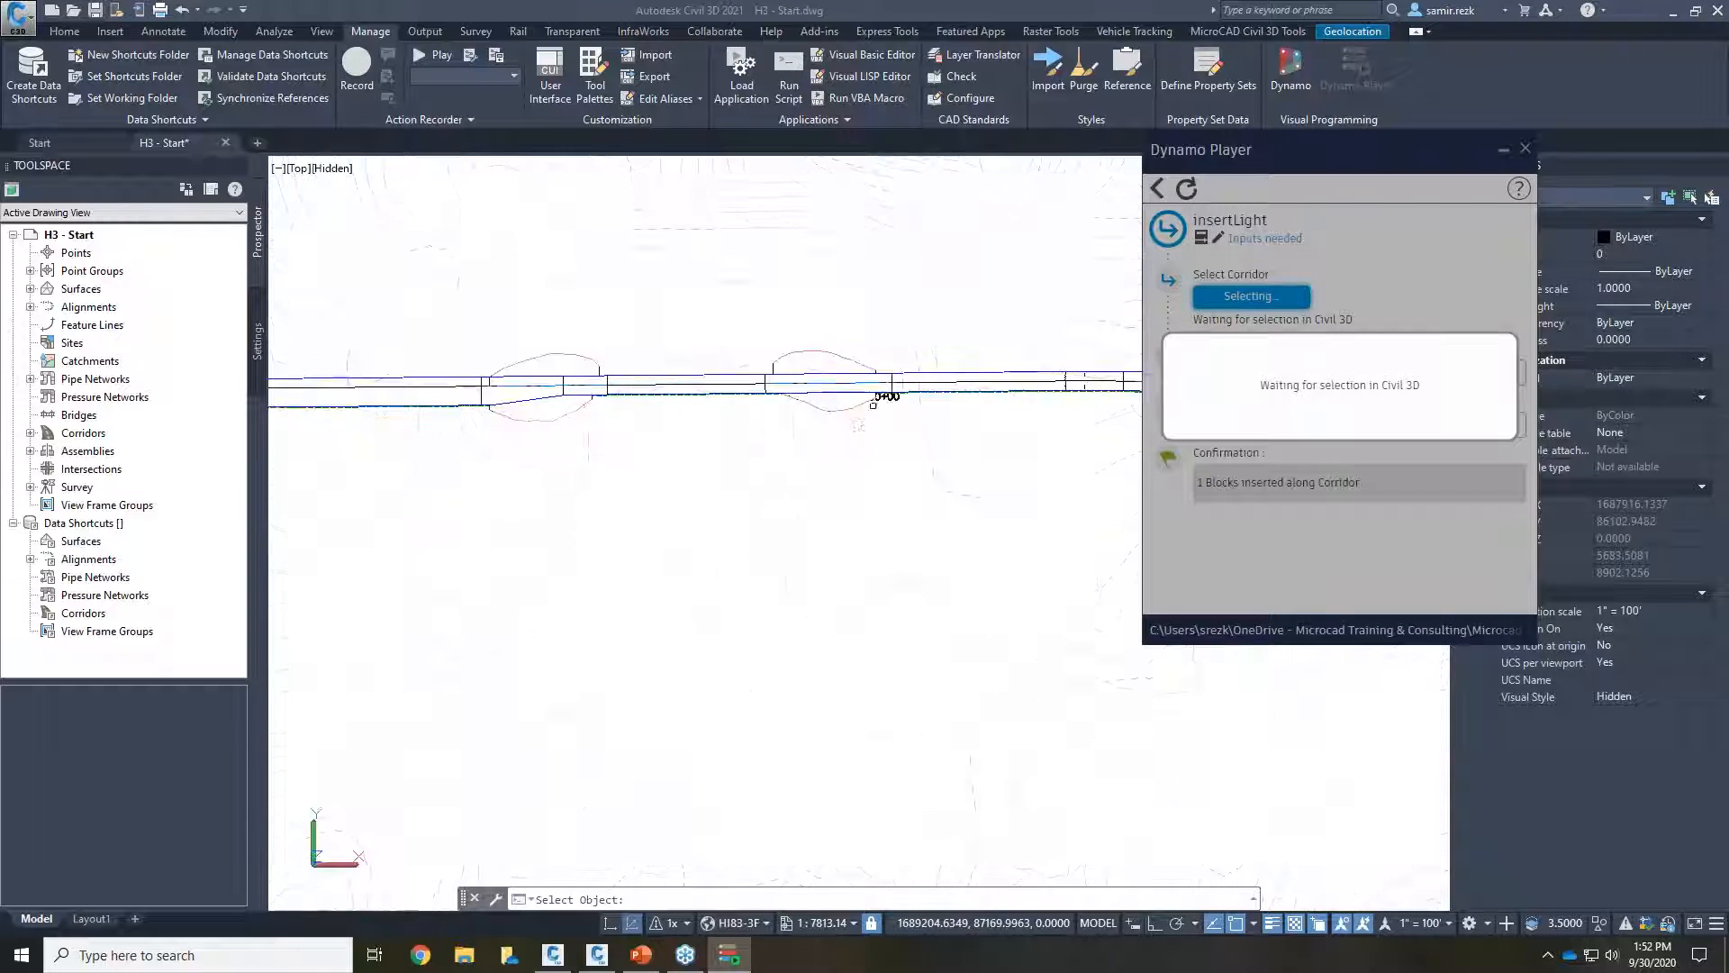
click(887, 394)
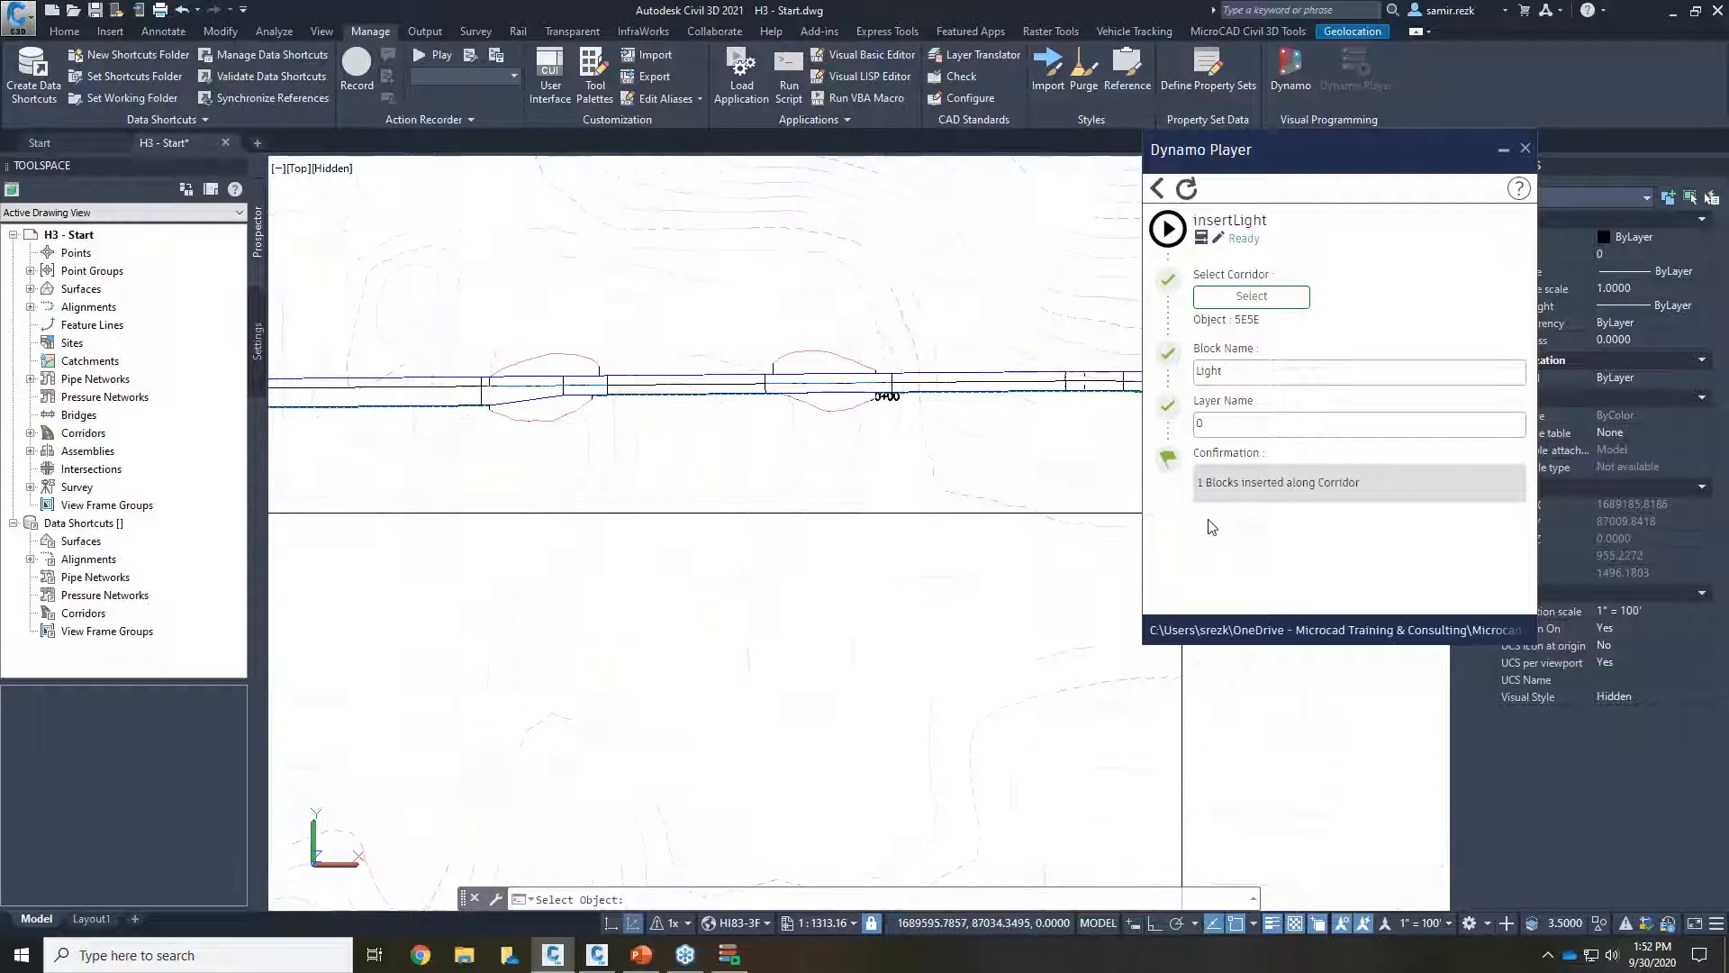
click(1166, 233)
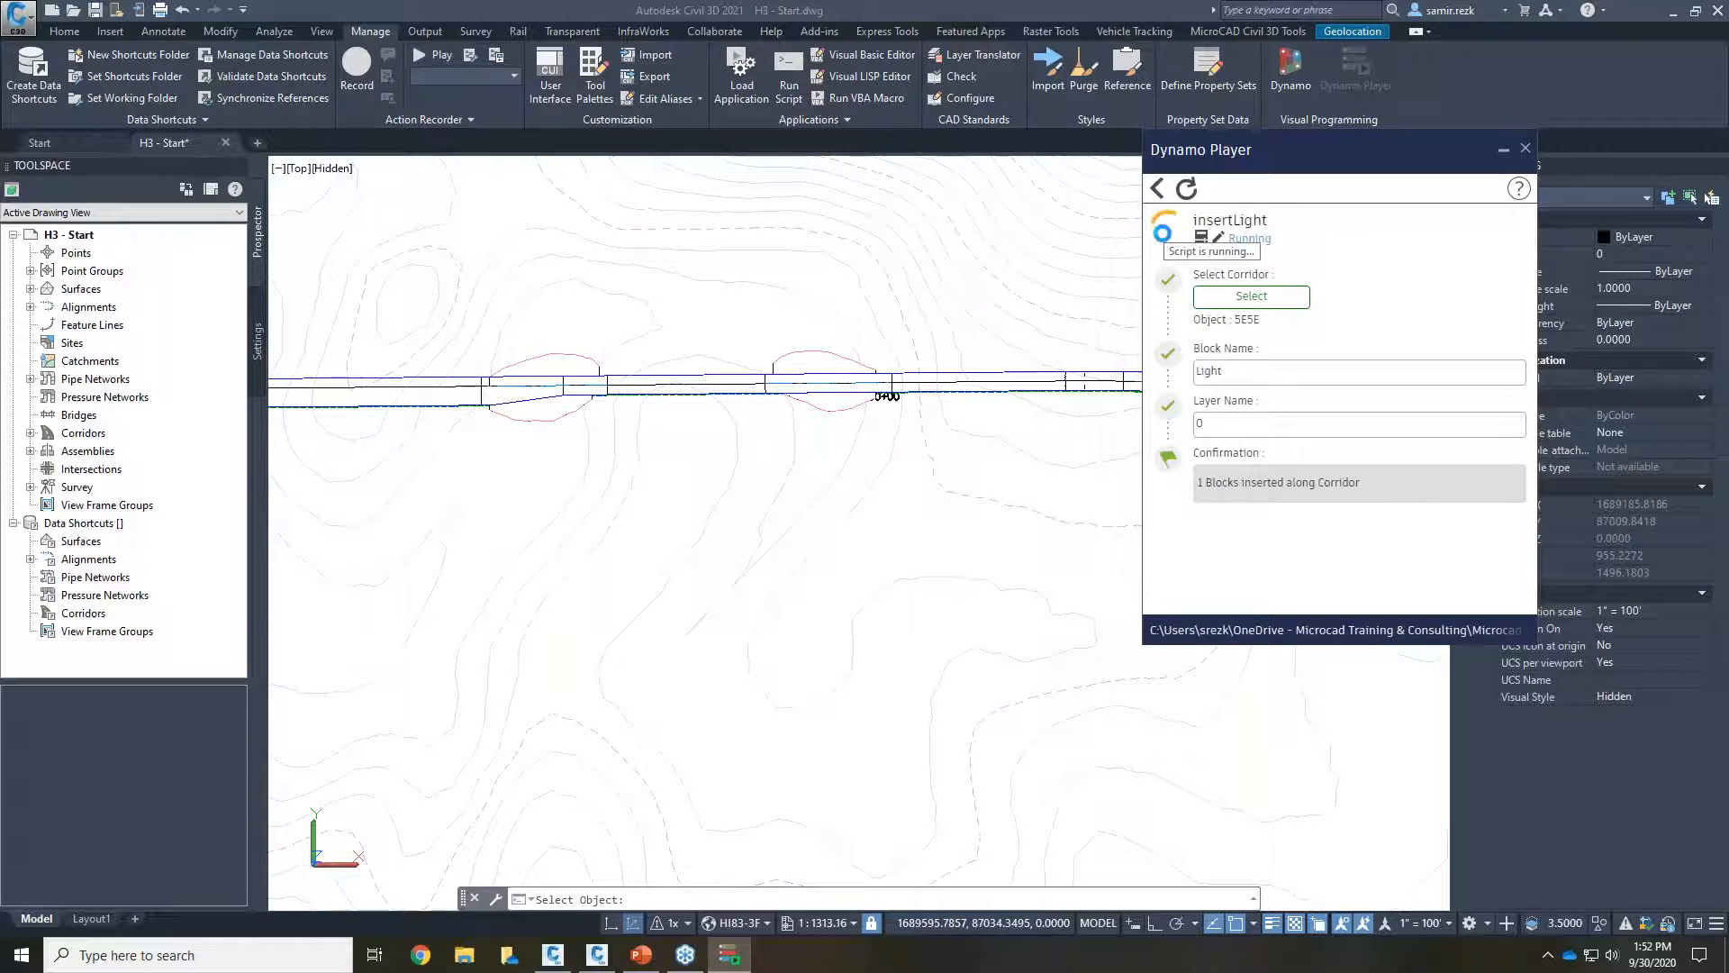
Step: Close Dynamo Player and select the Tunnel Corridor in the top view
click(1525, 149)
middle_drag(821, 185, 946, 182)
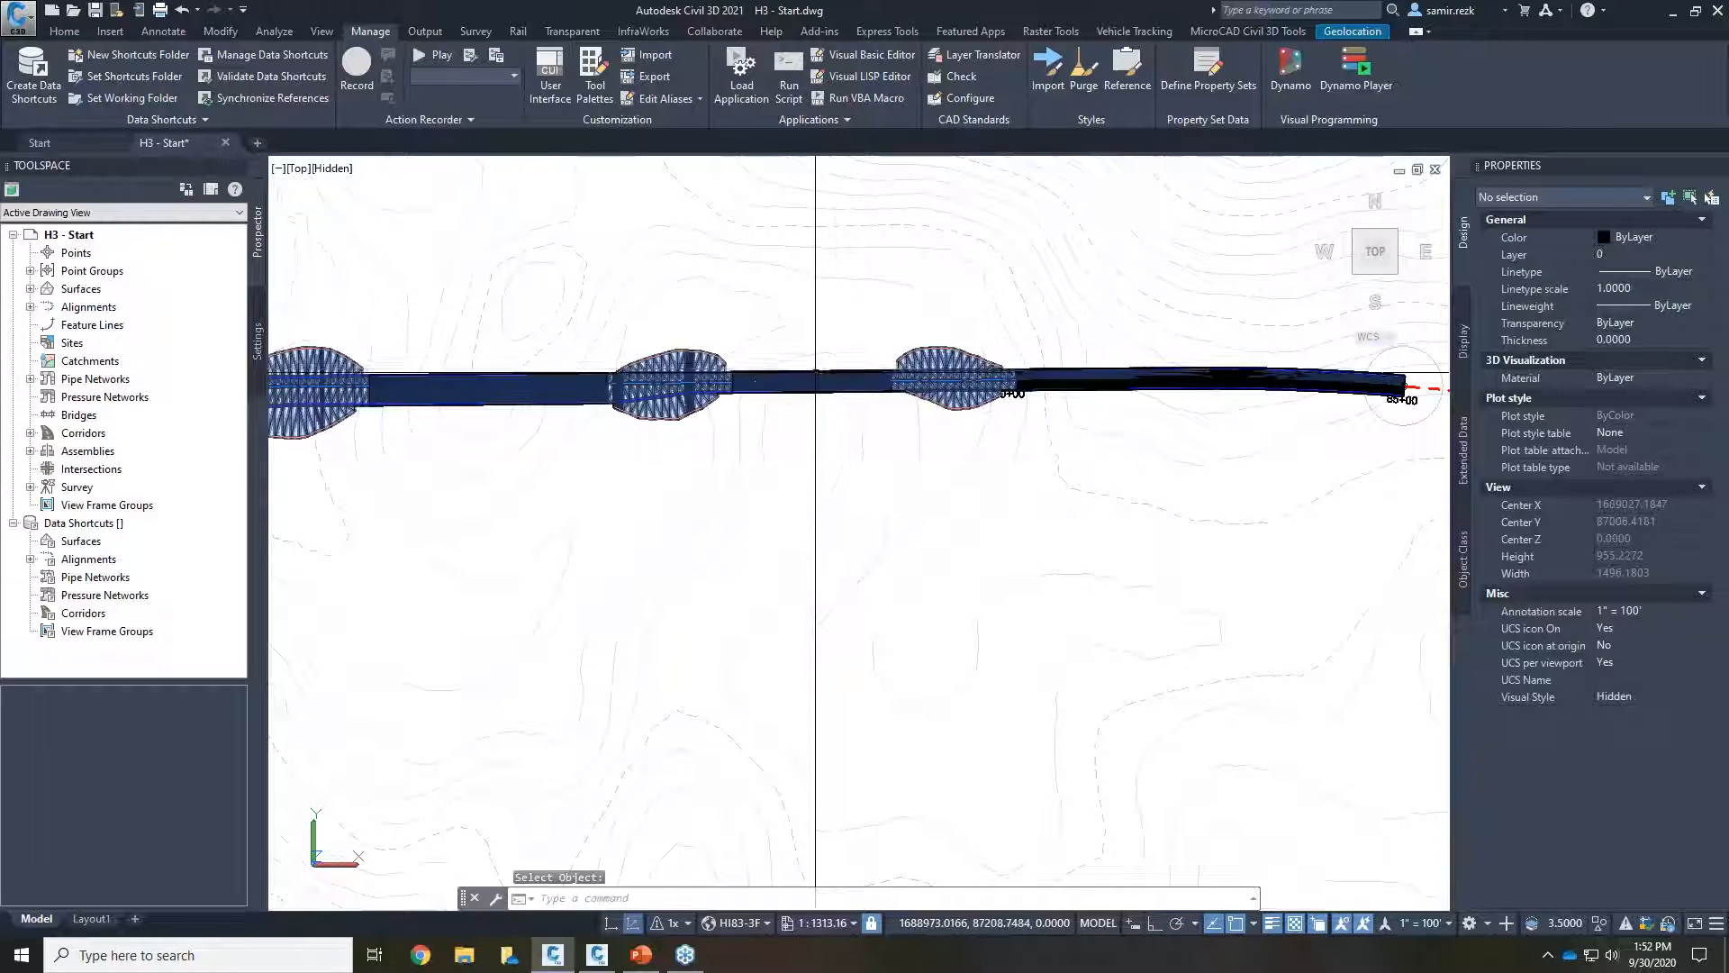
click(814, 362)
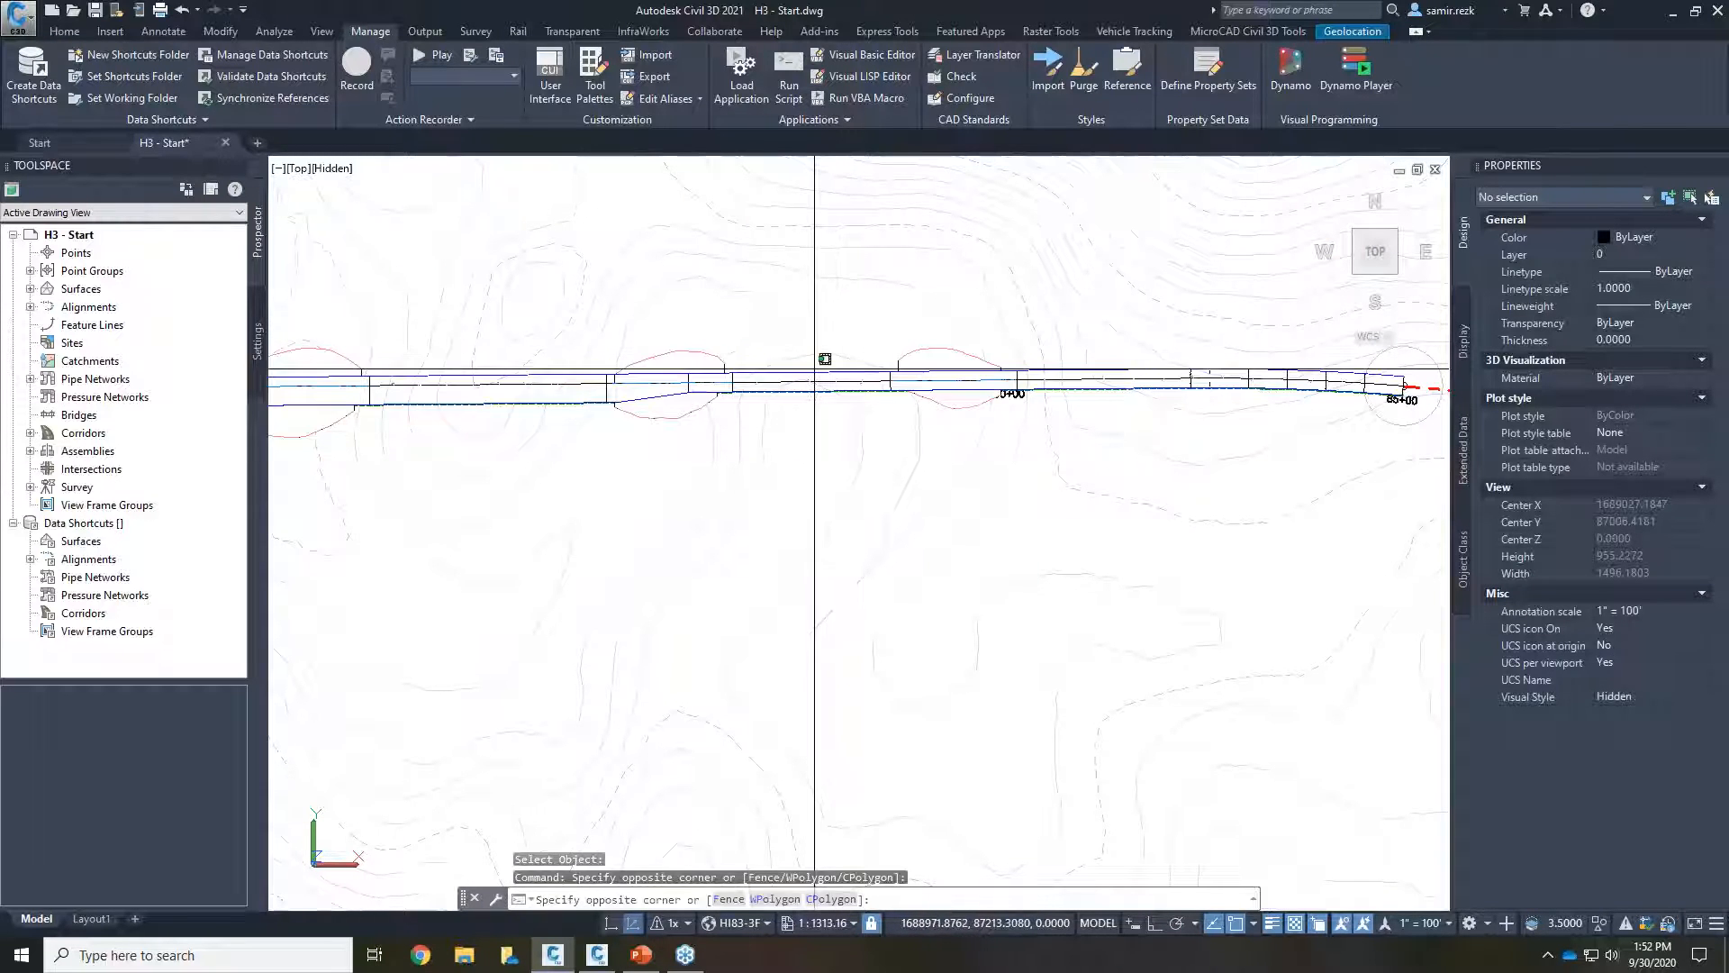
click(814, 372)
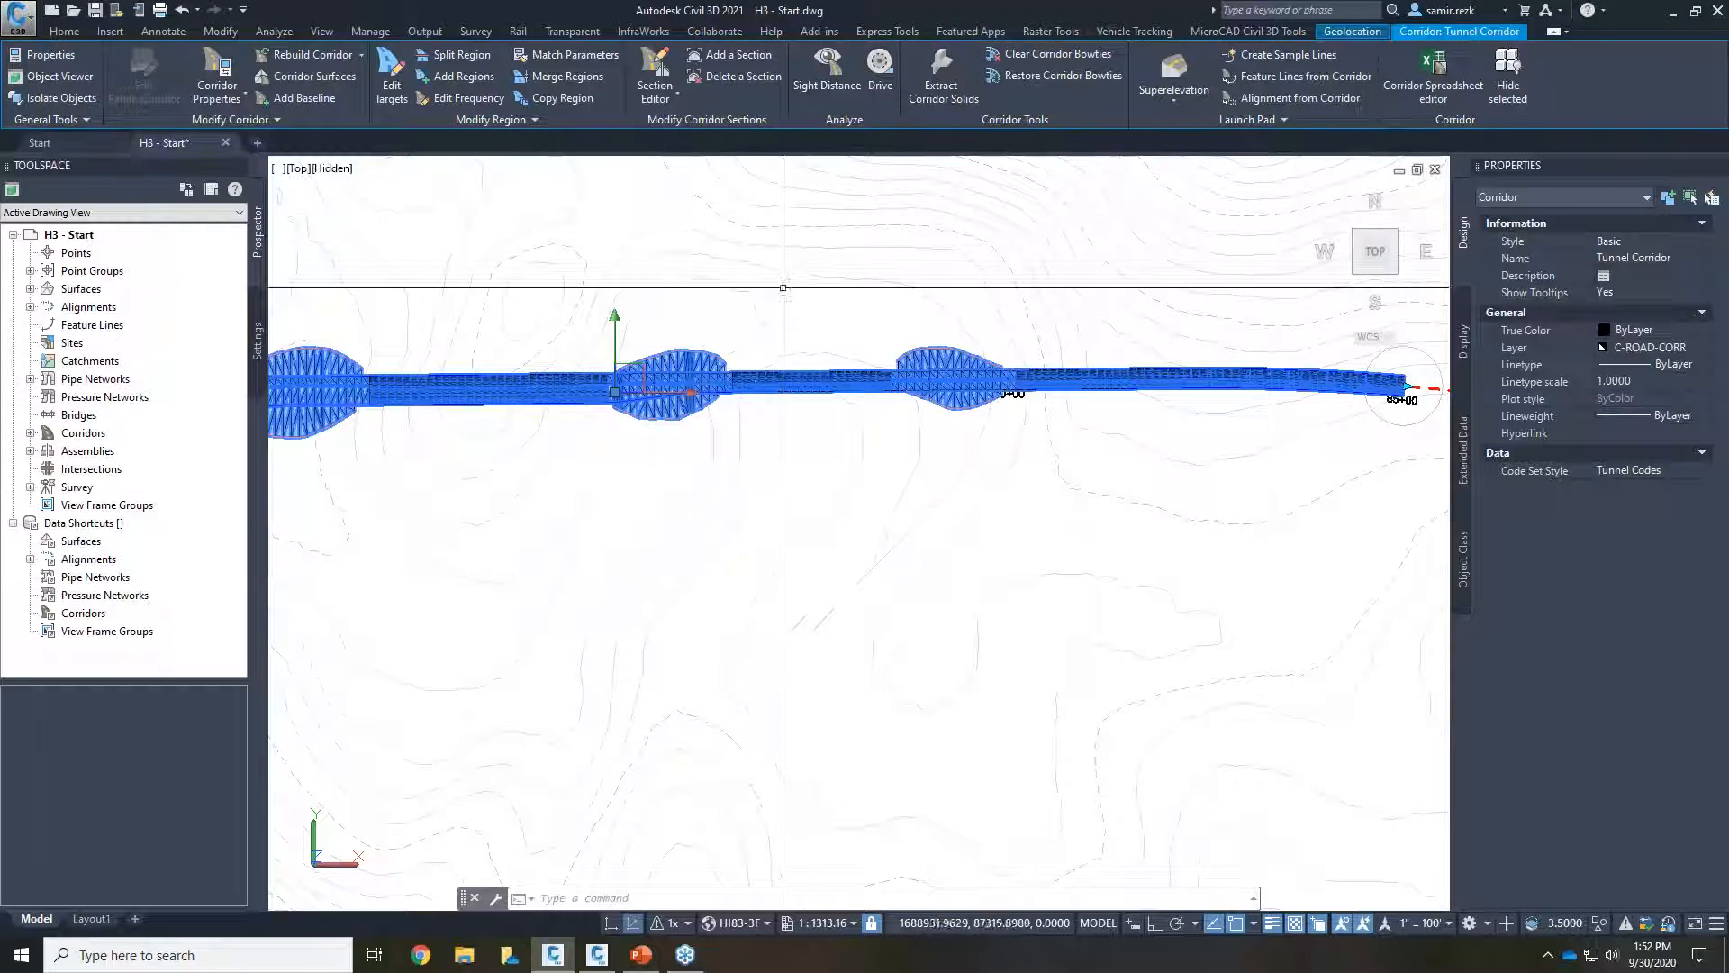
scroll(1088, 304, up, 2)
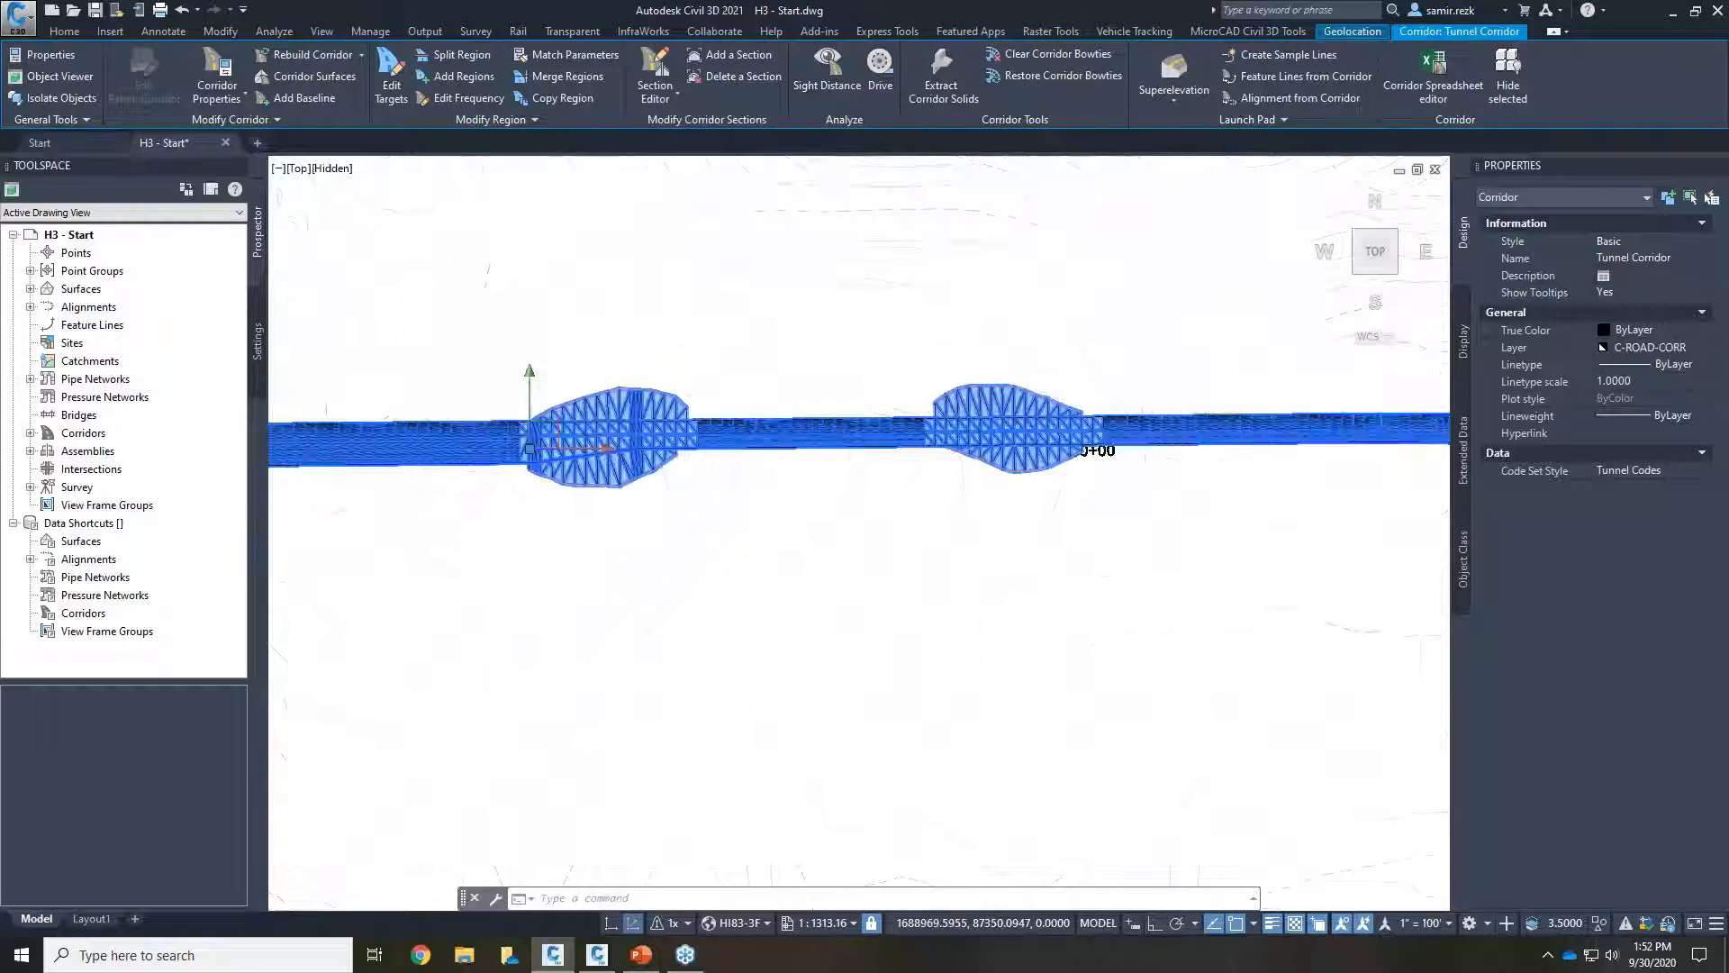
scroll(1088, 305, up, 2)
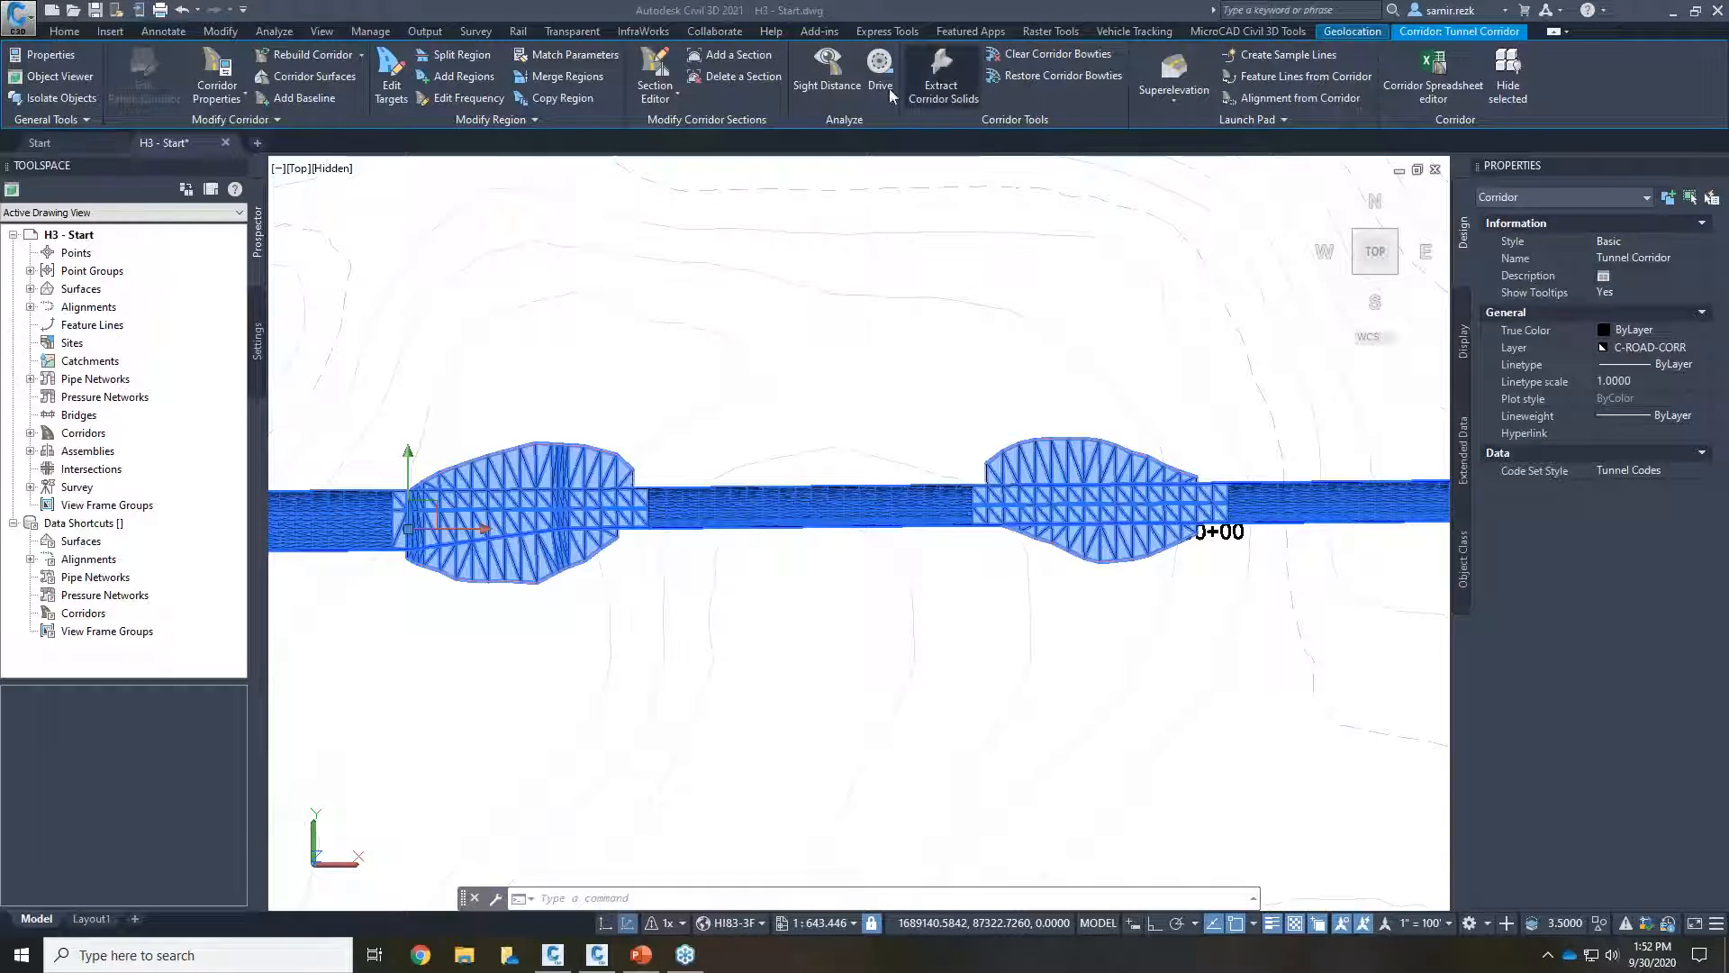
Step: Start the Drive command on the Tunnel Corridor and try to pick its central feature line in the easternmost daylight section, choosing Corridor among the overlapping objects
click(900, 433)
key(Escape)
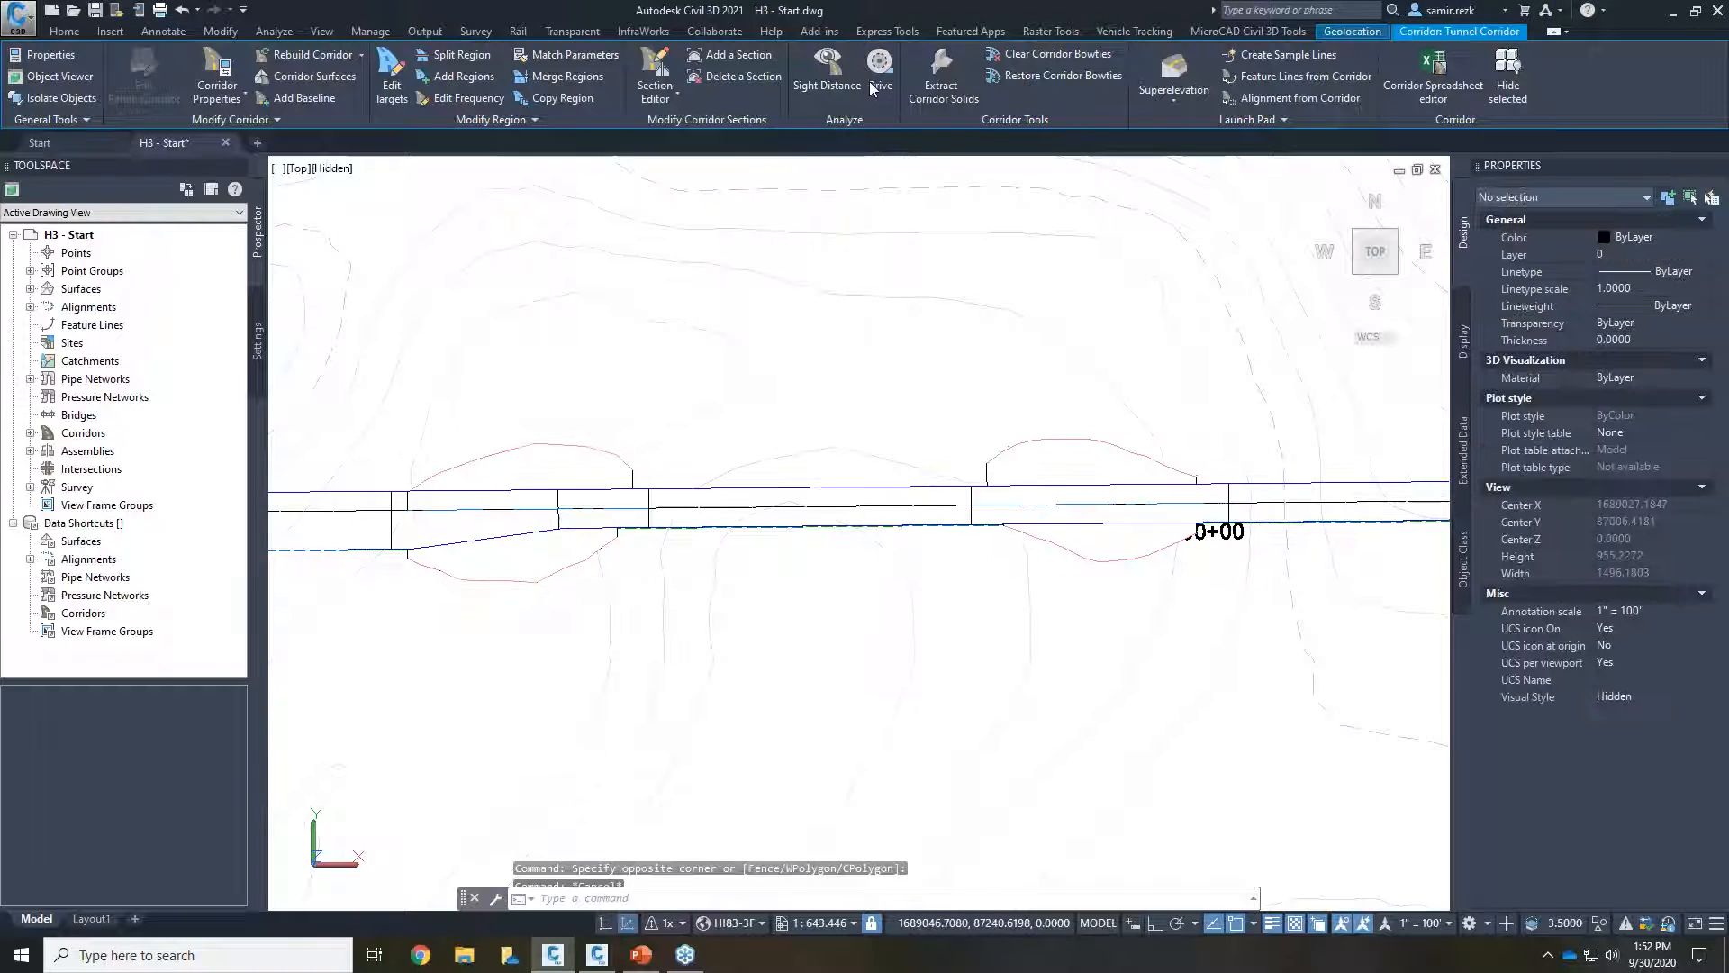
click(878, 485)
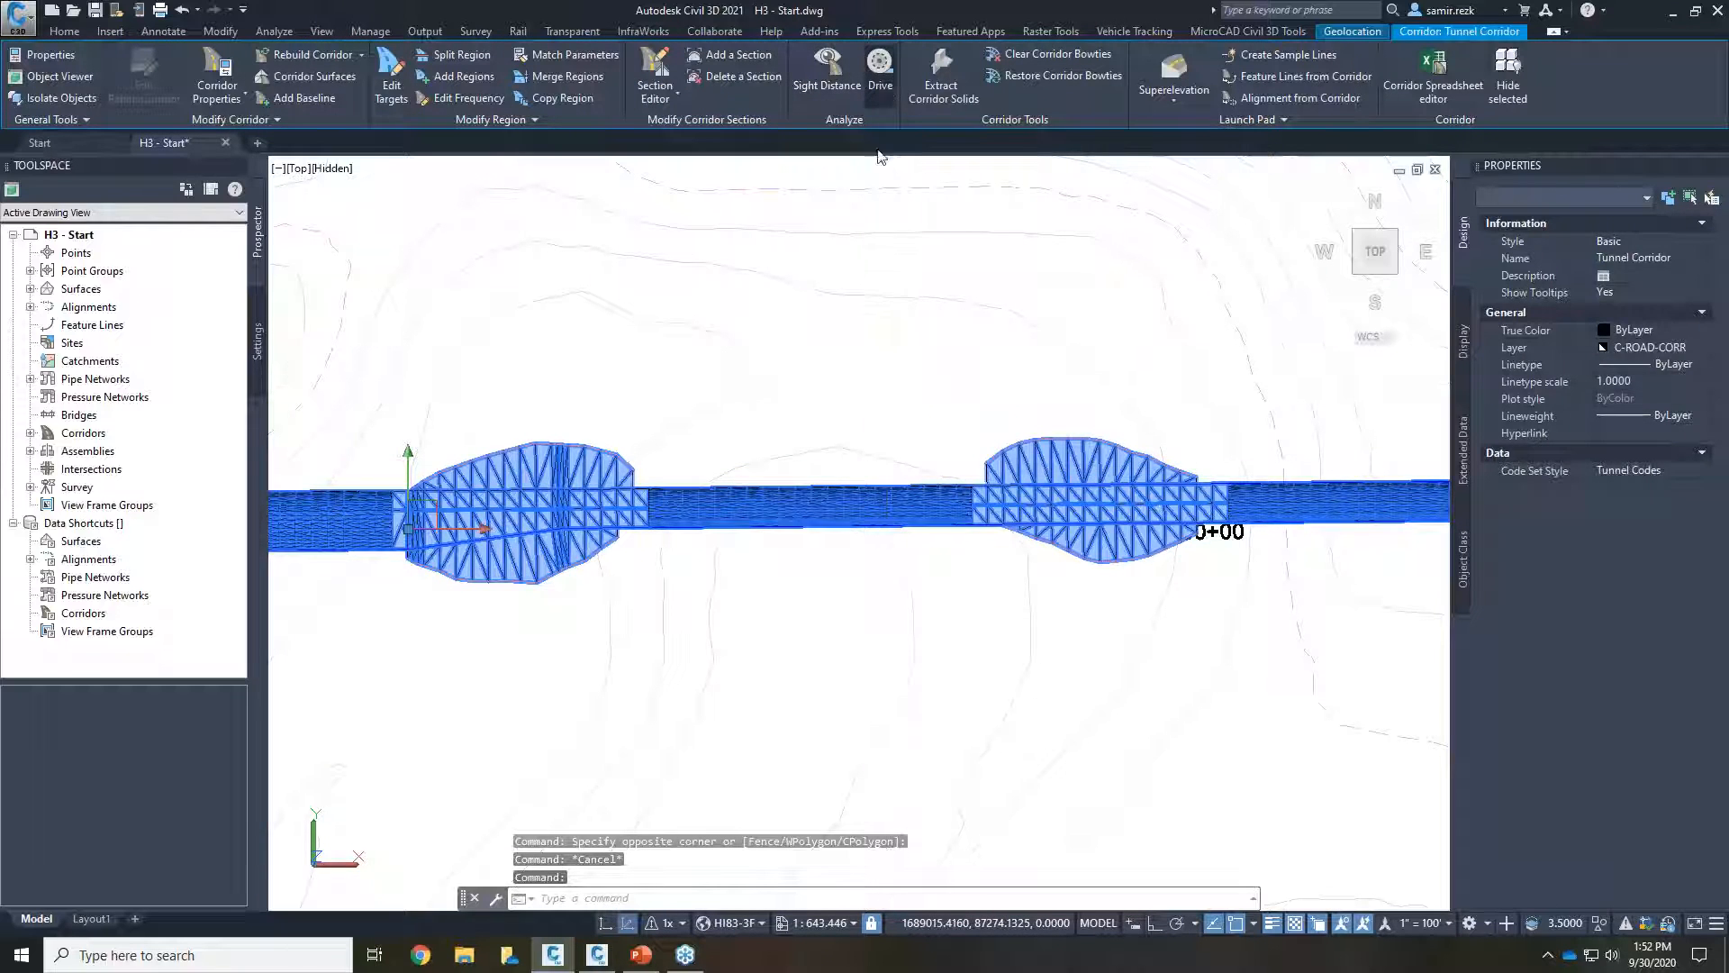
key(Escape)
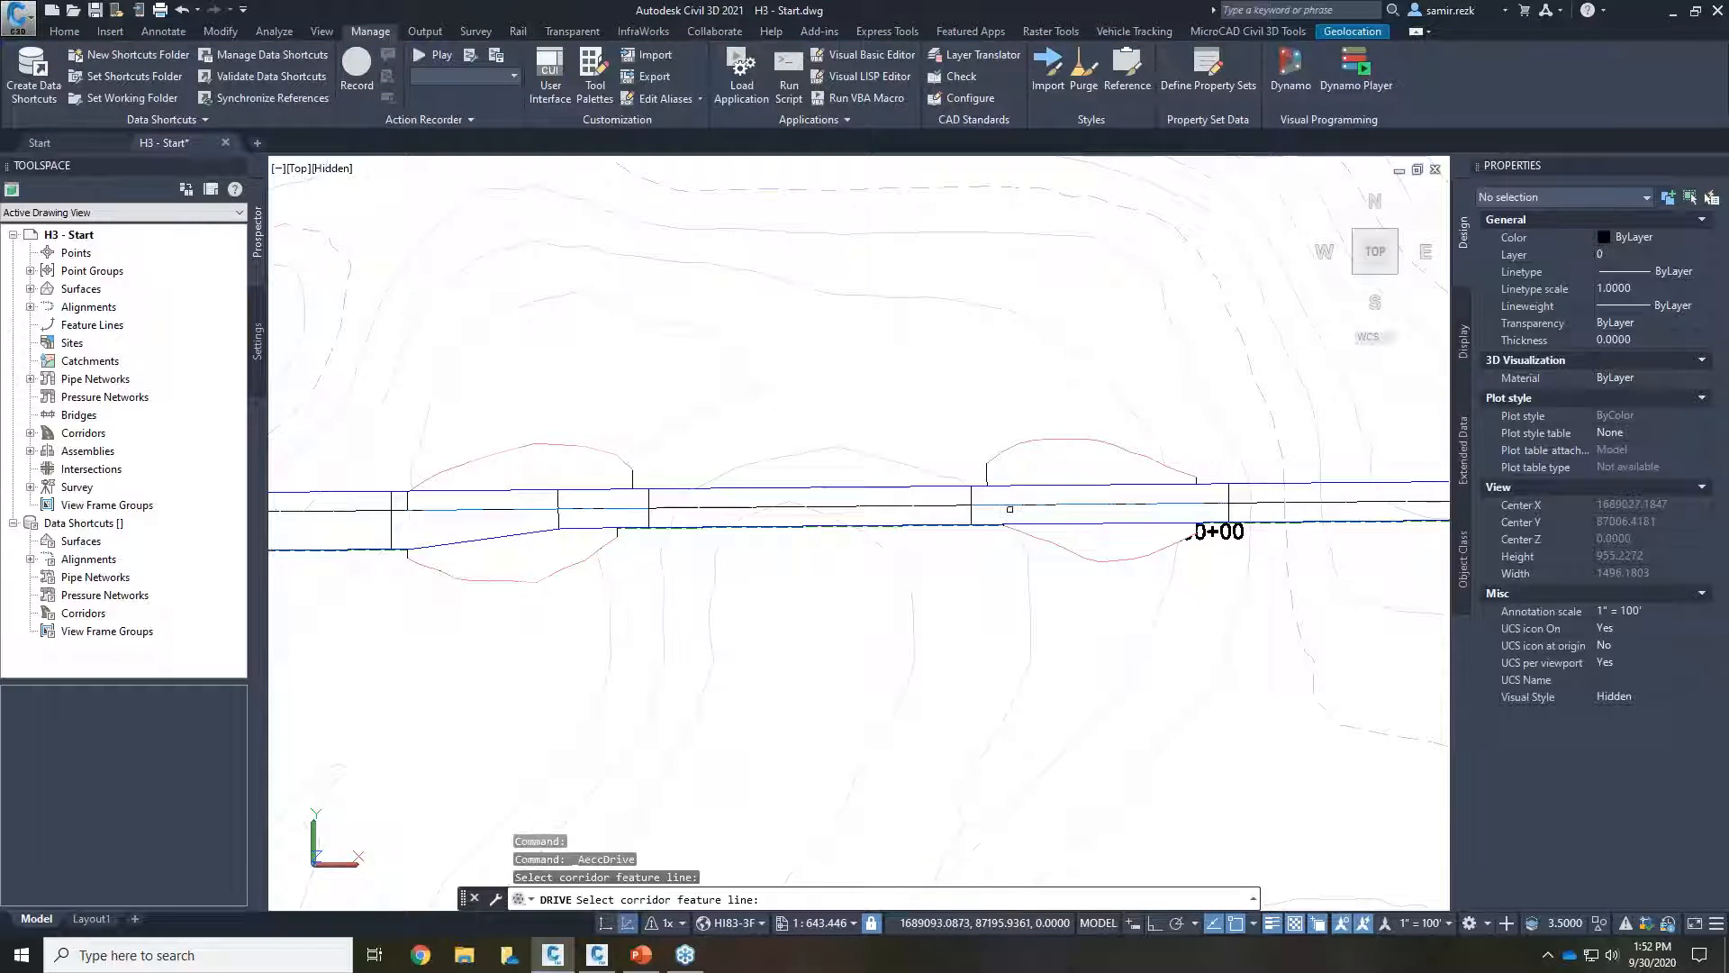
click(1015, 495)
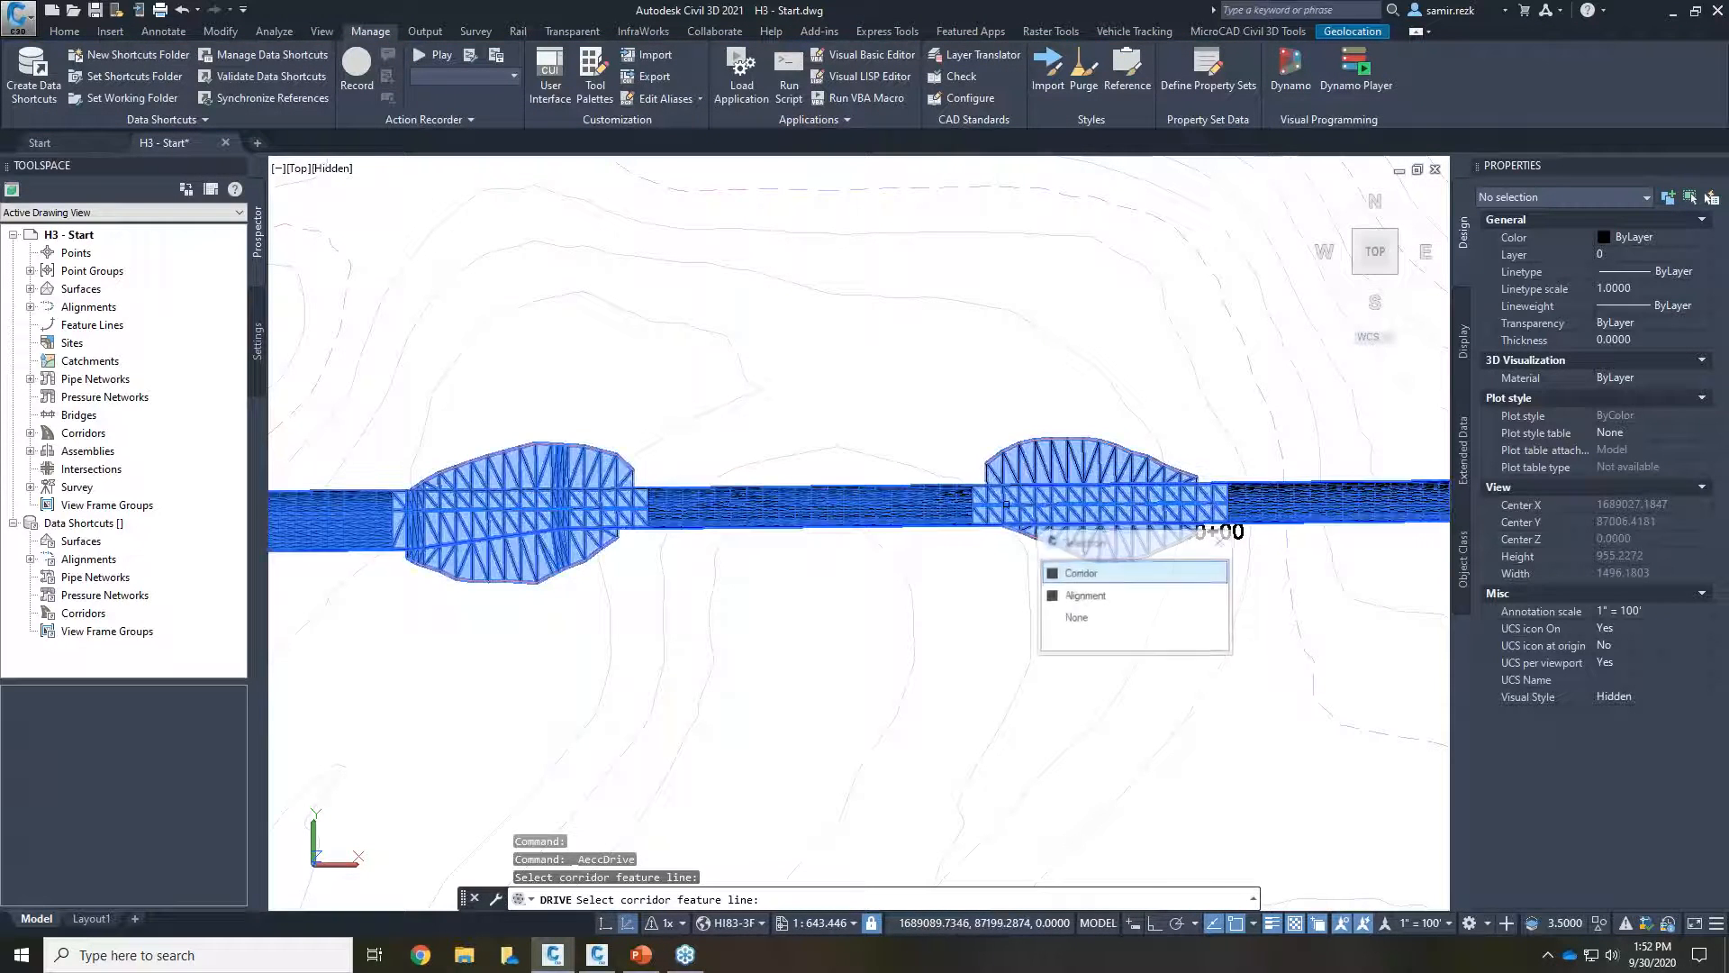
click(1079, 573)
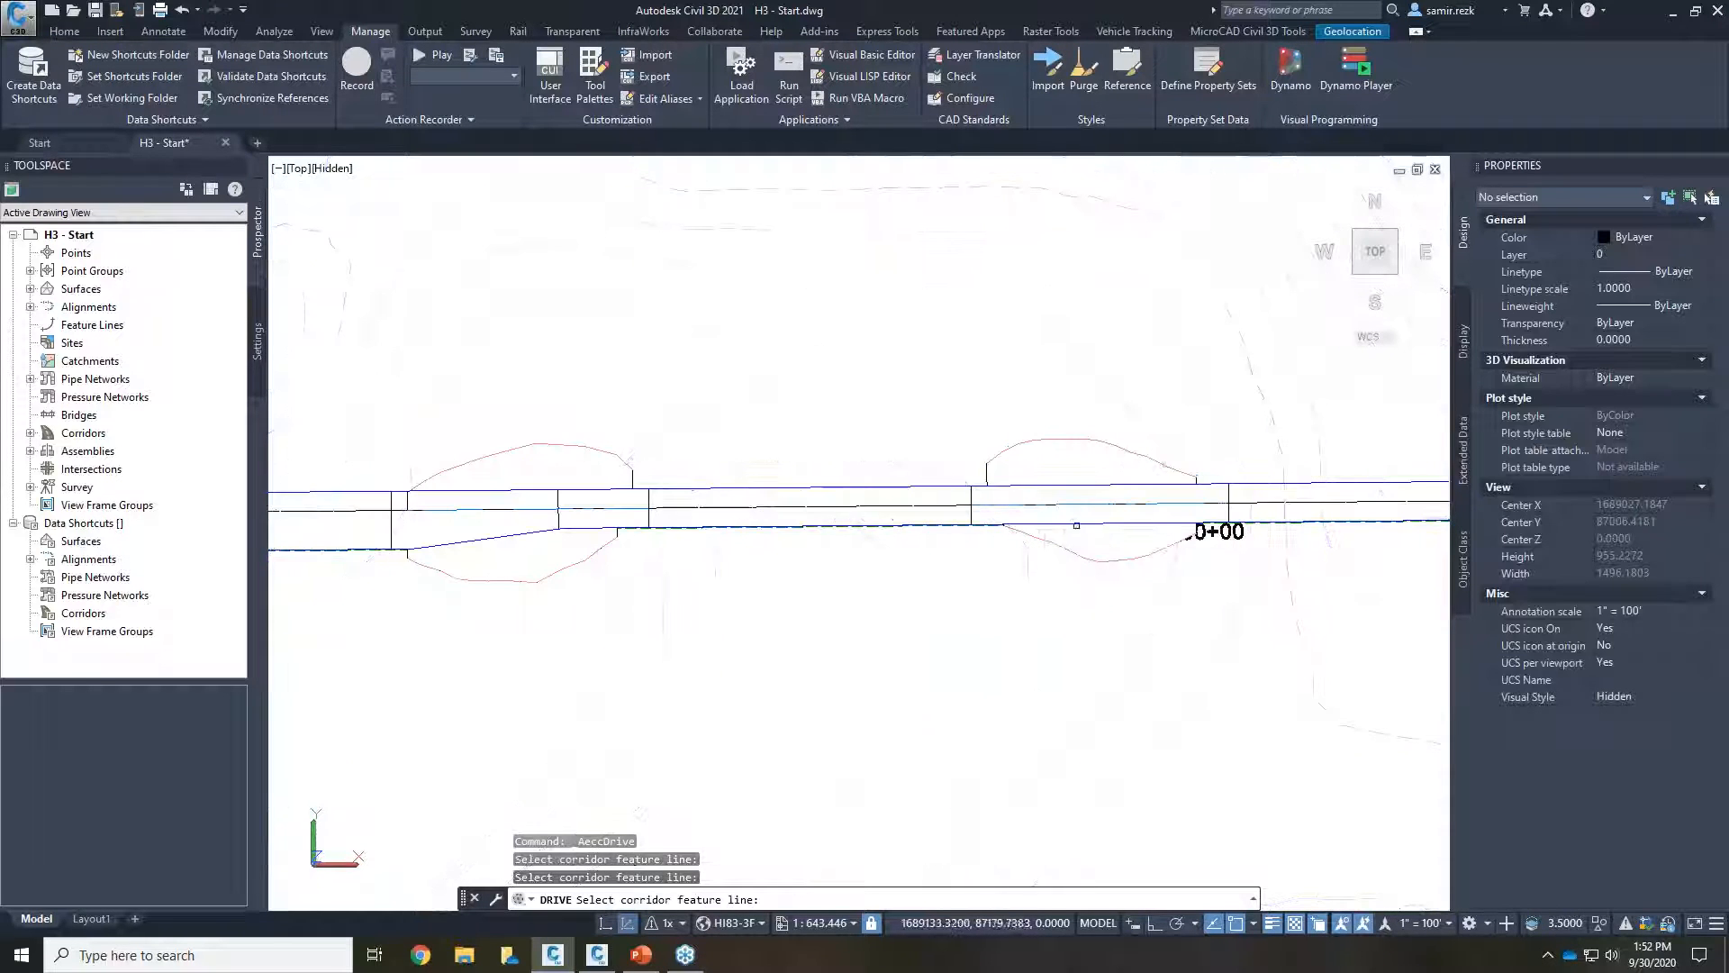
click(1069, 507)
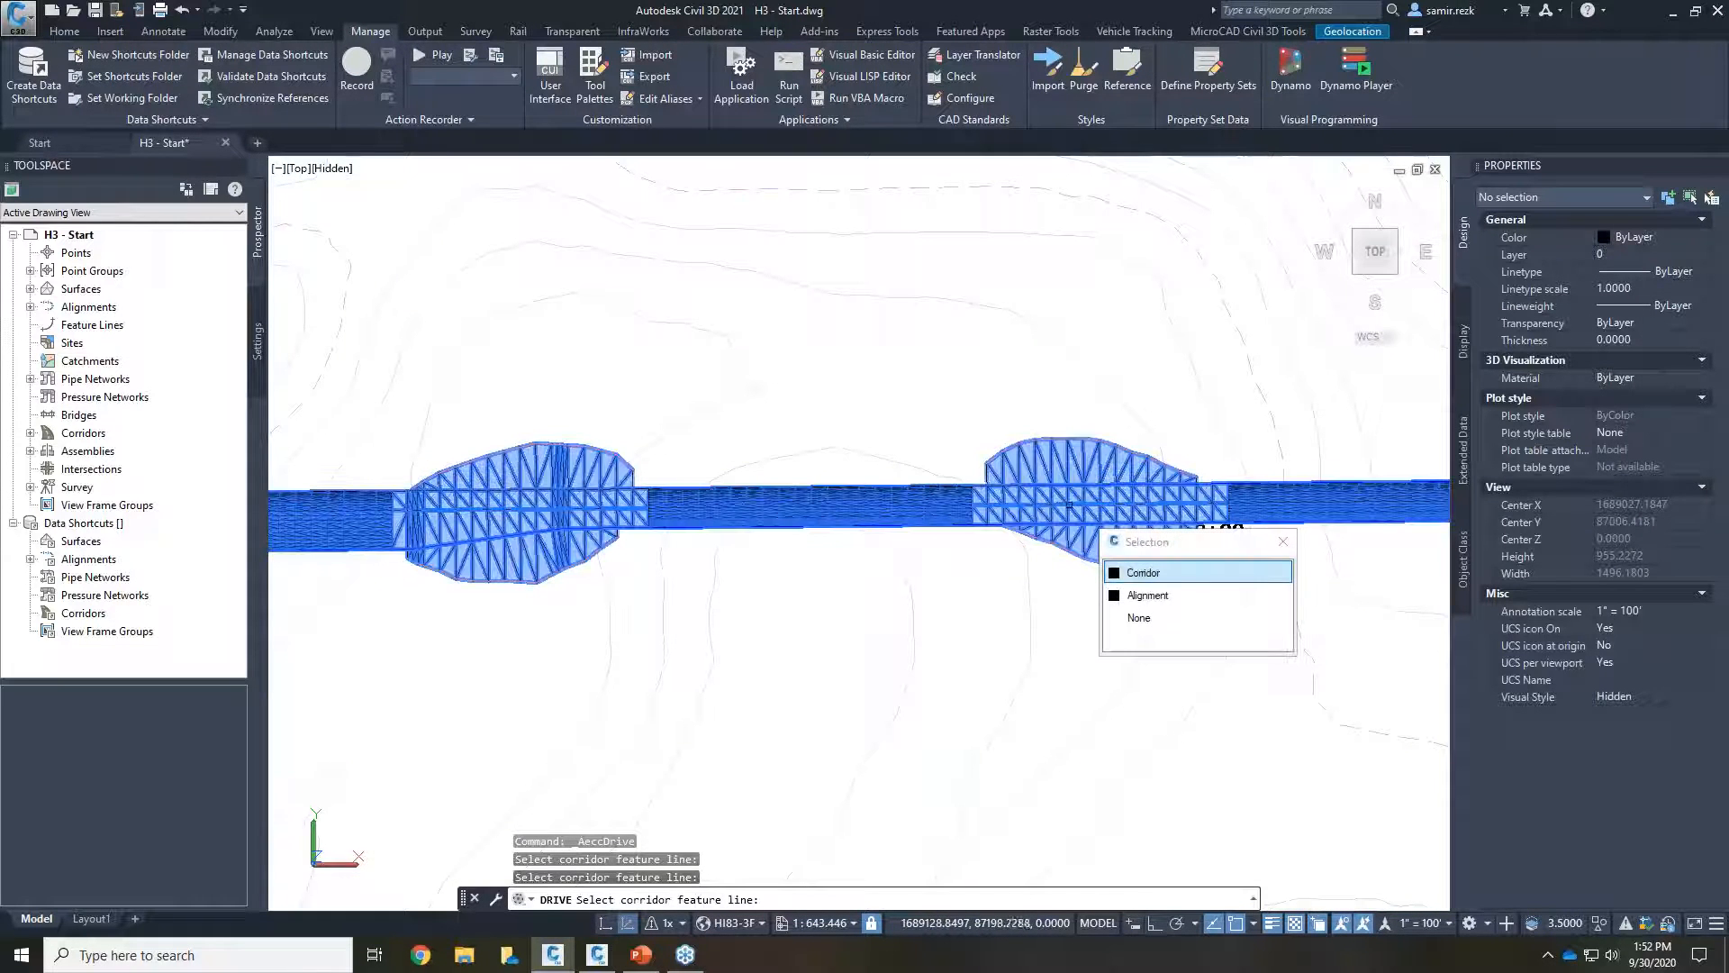
click(1142, 574)
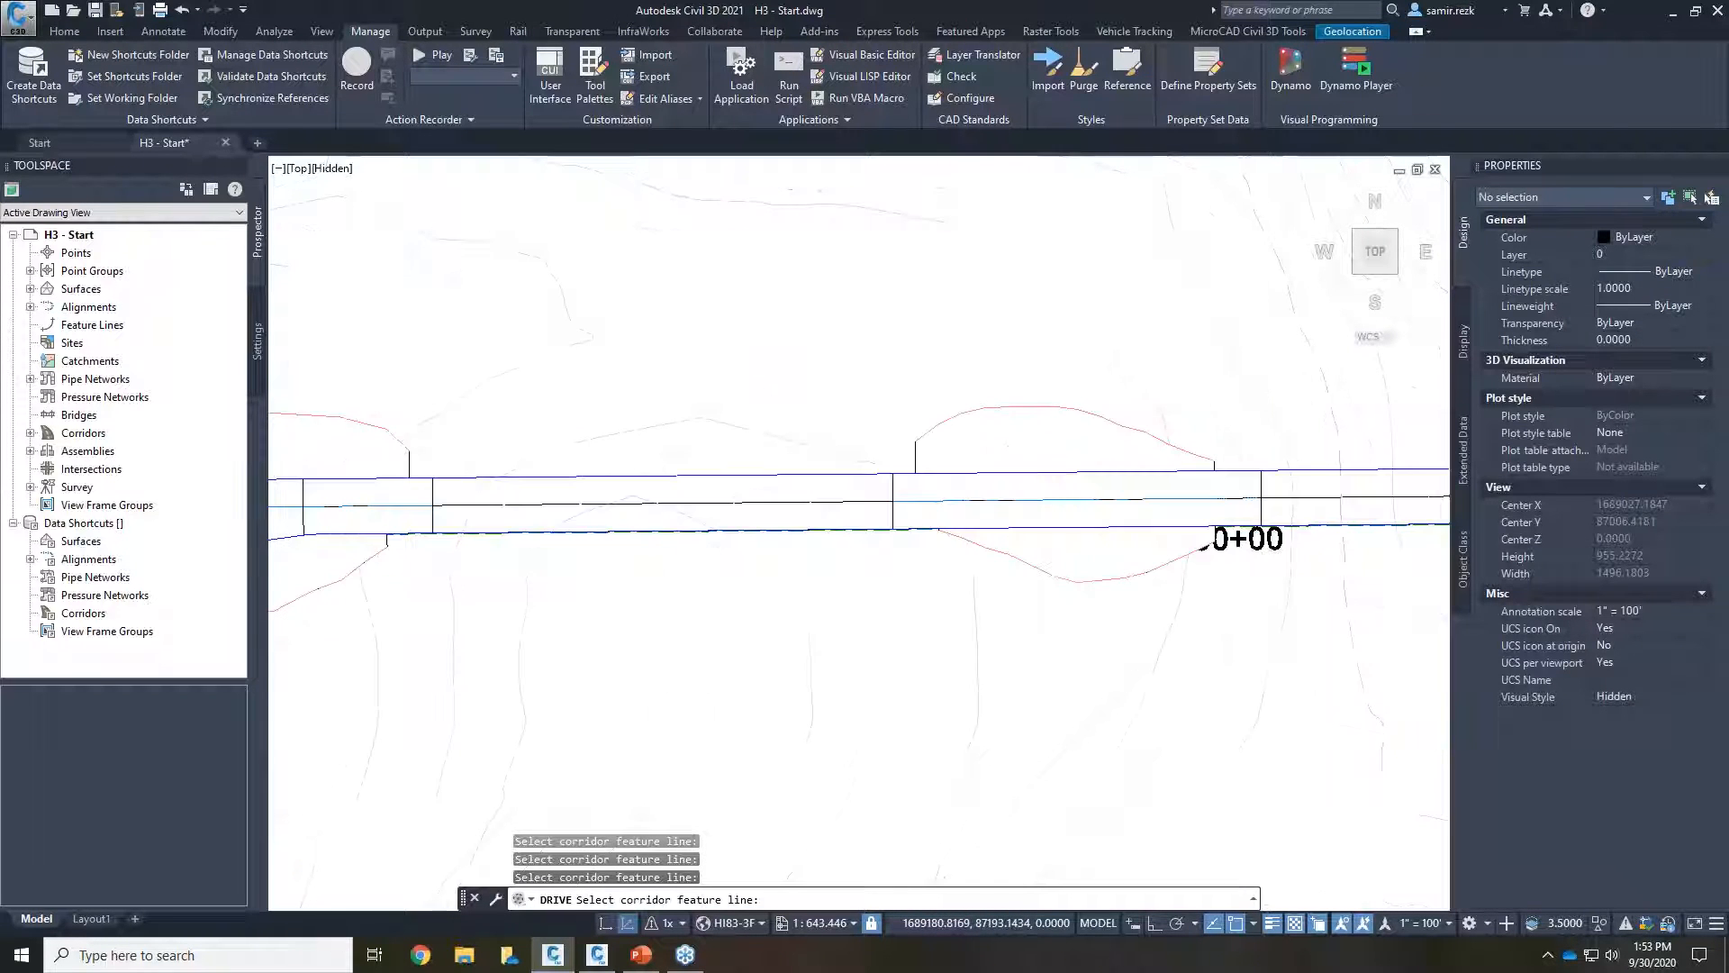
Step: Try other points along the same daylight section and the name crown as the Drive feature line, then cancel the command
scroll(1142, 484, up, 2)
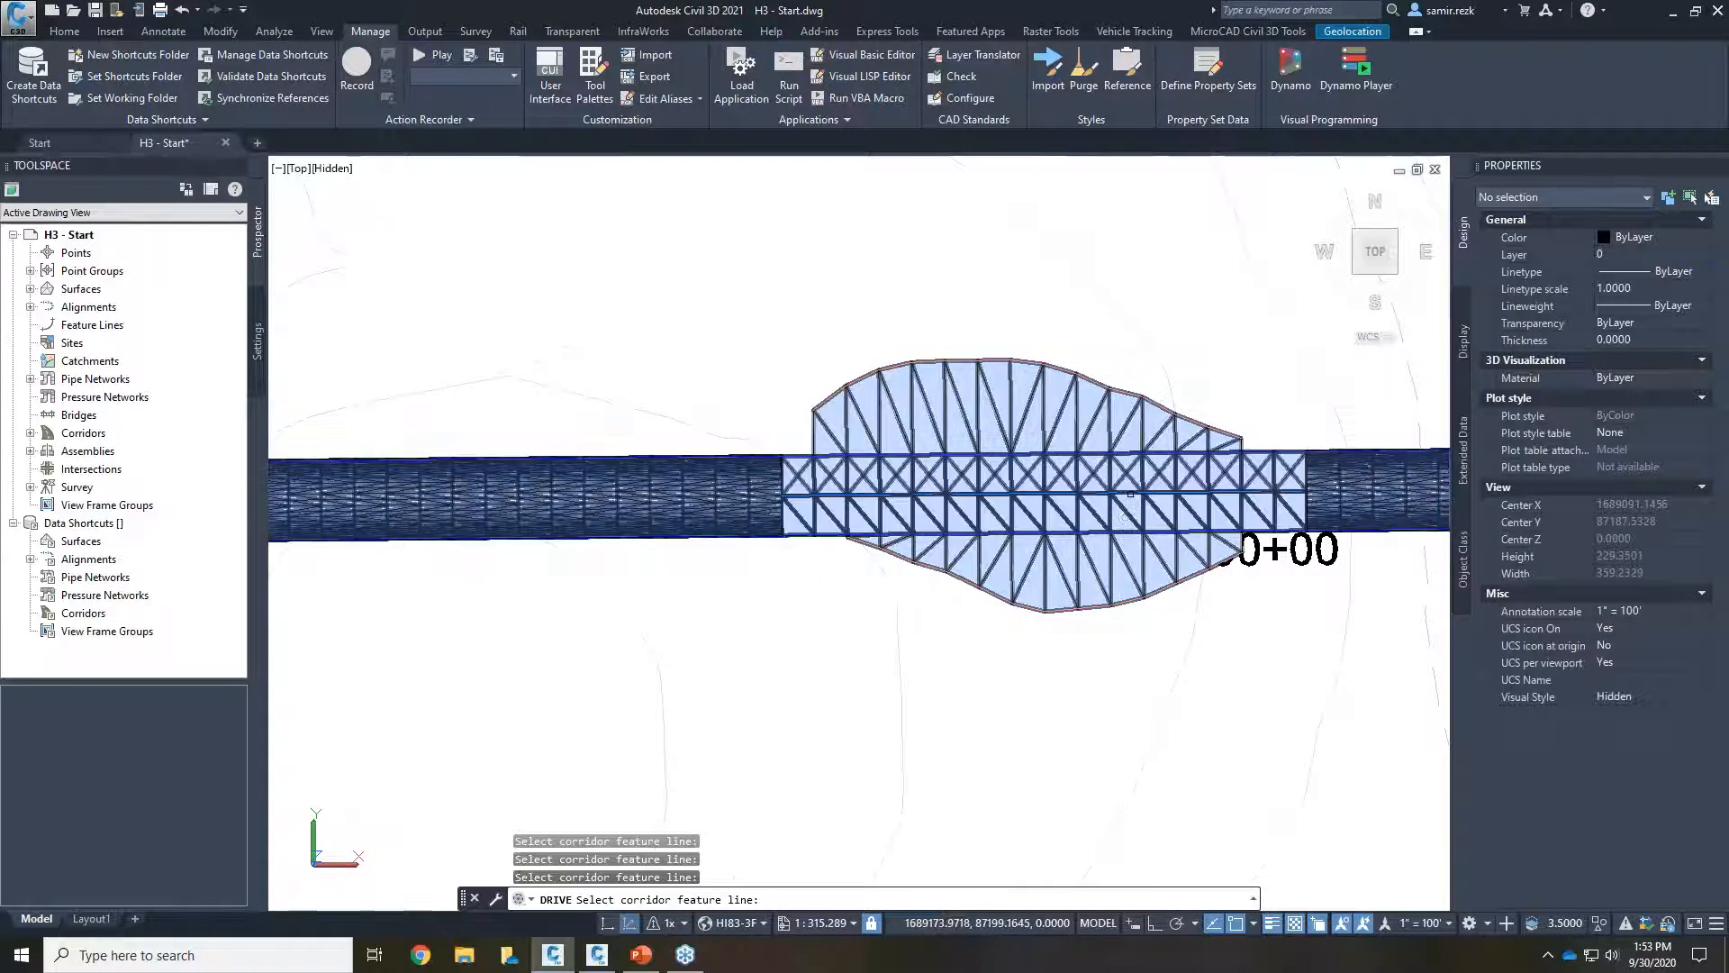
click(1168, 523)
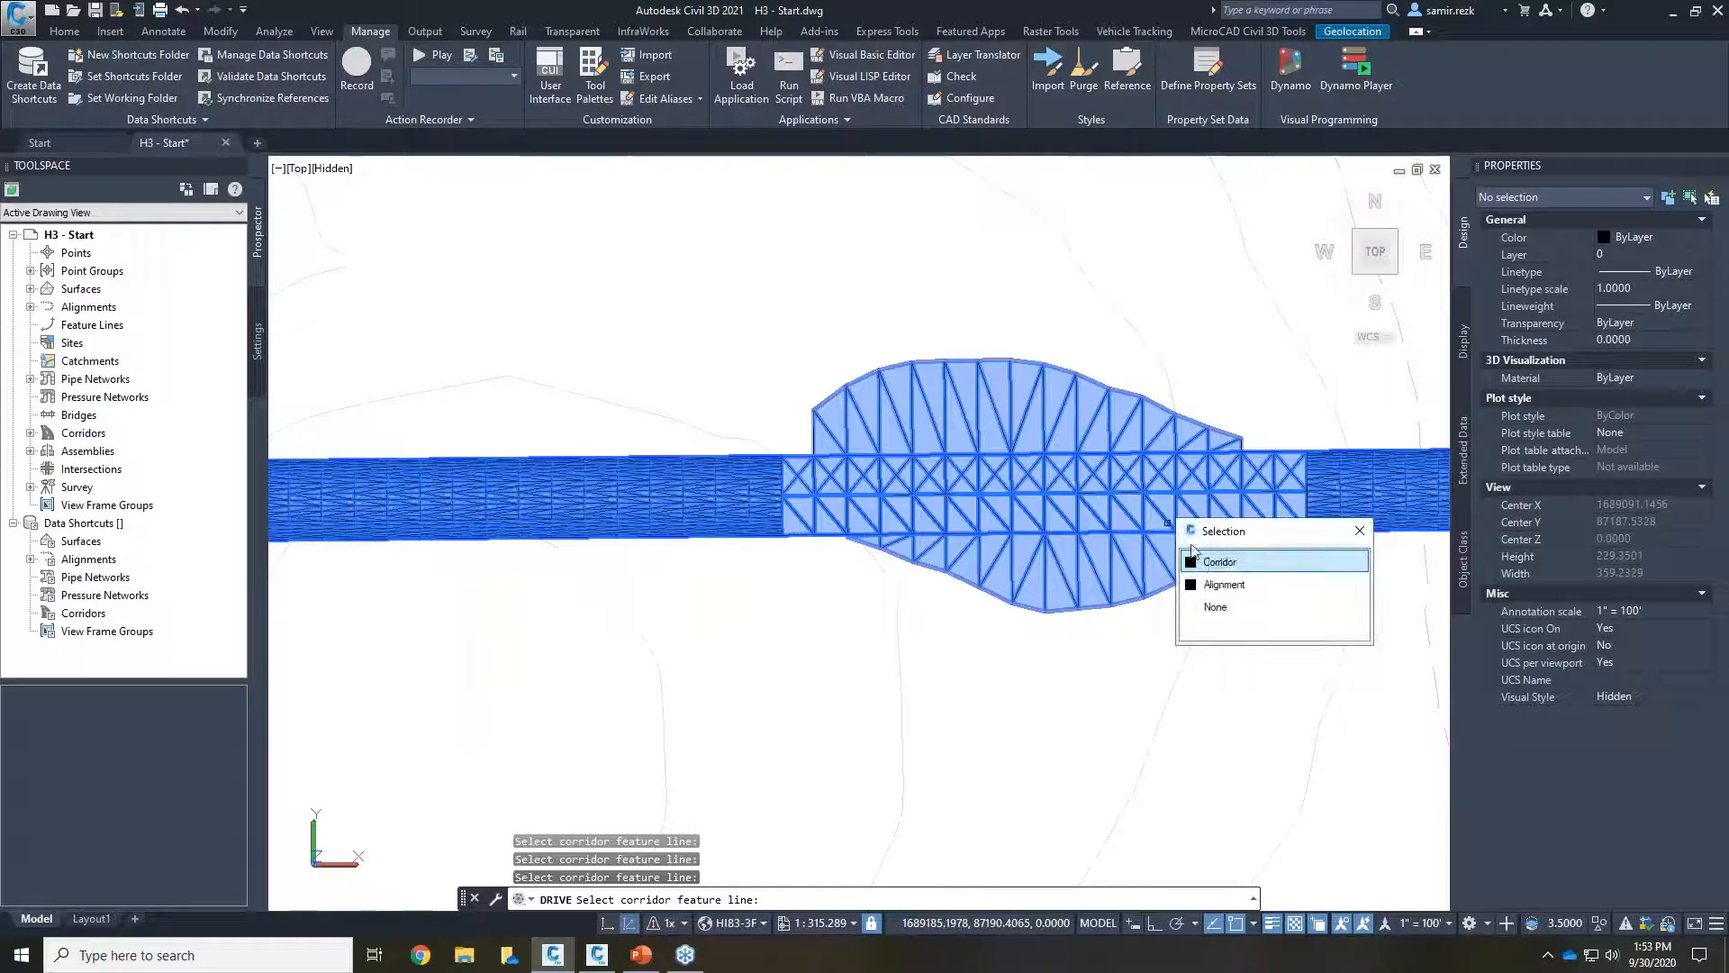
click(1217, 561)
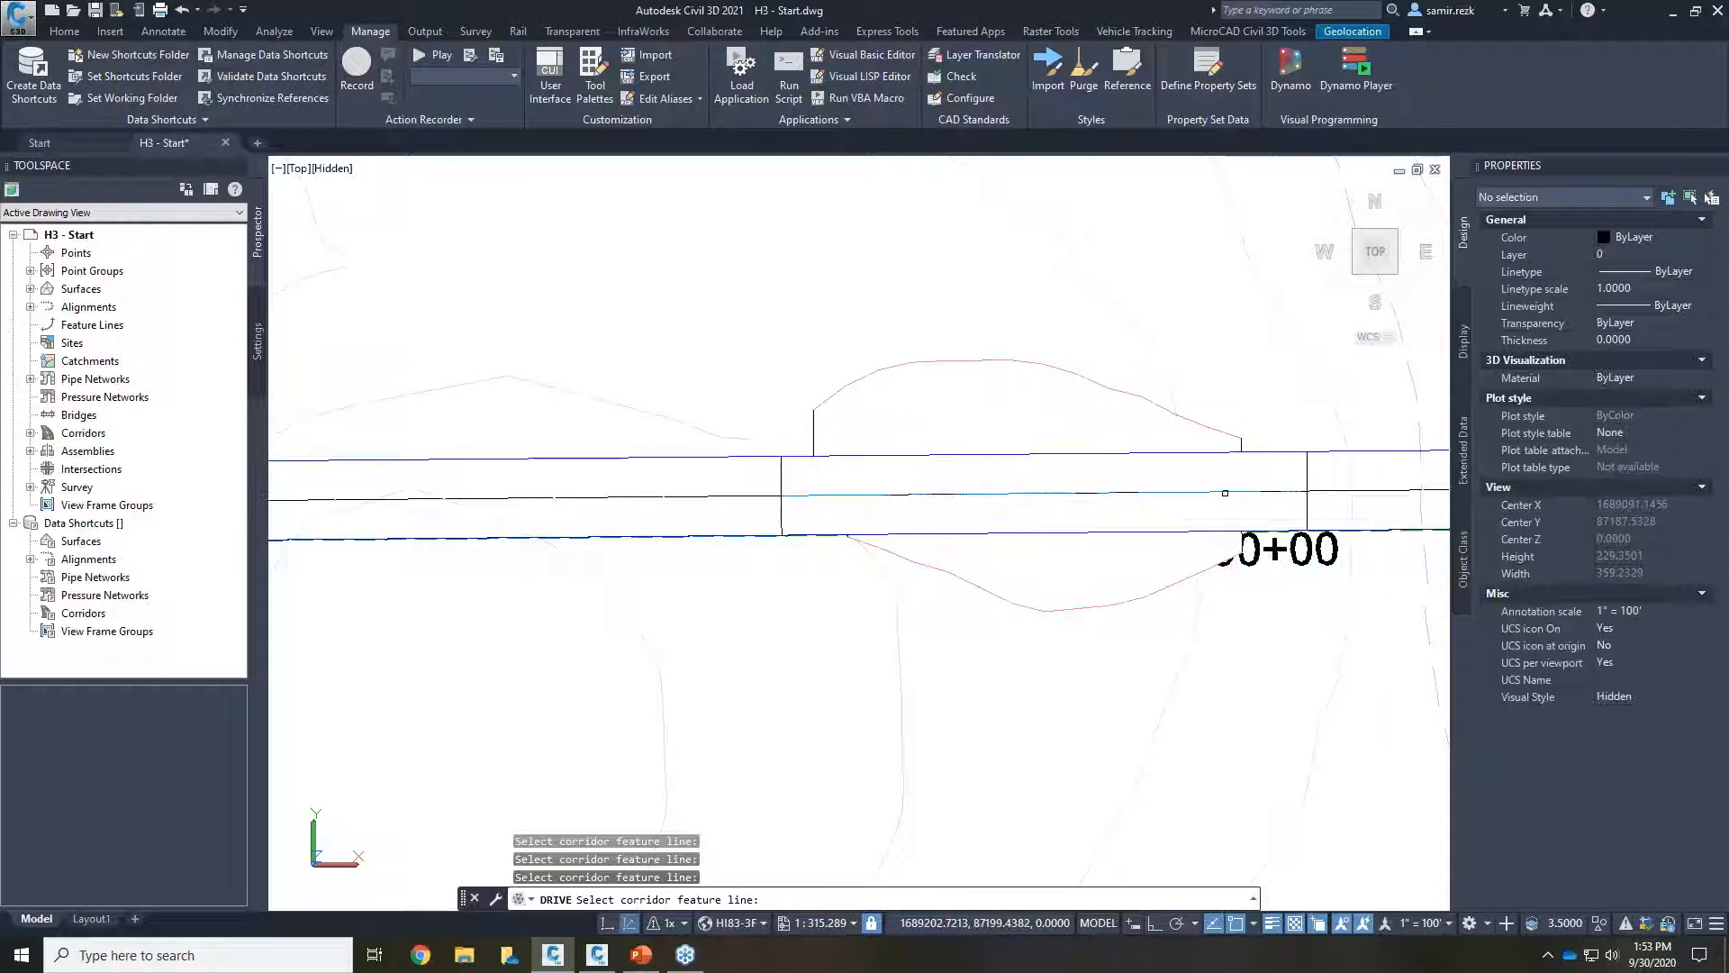
click(1236, 502)
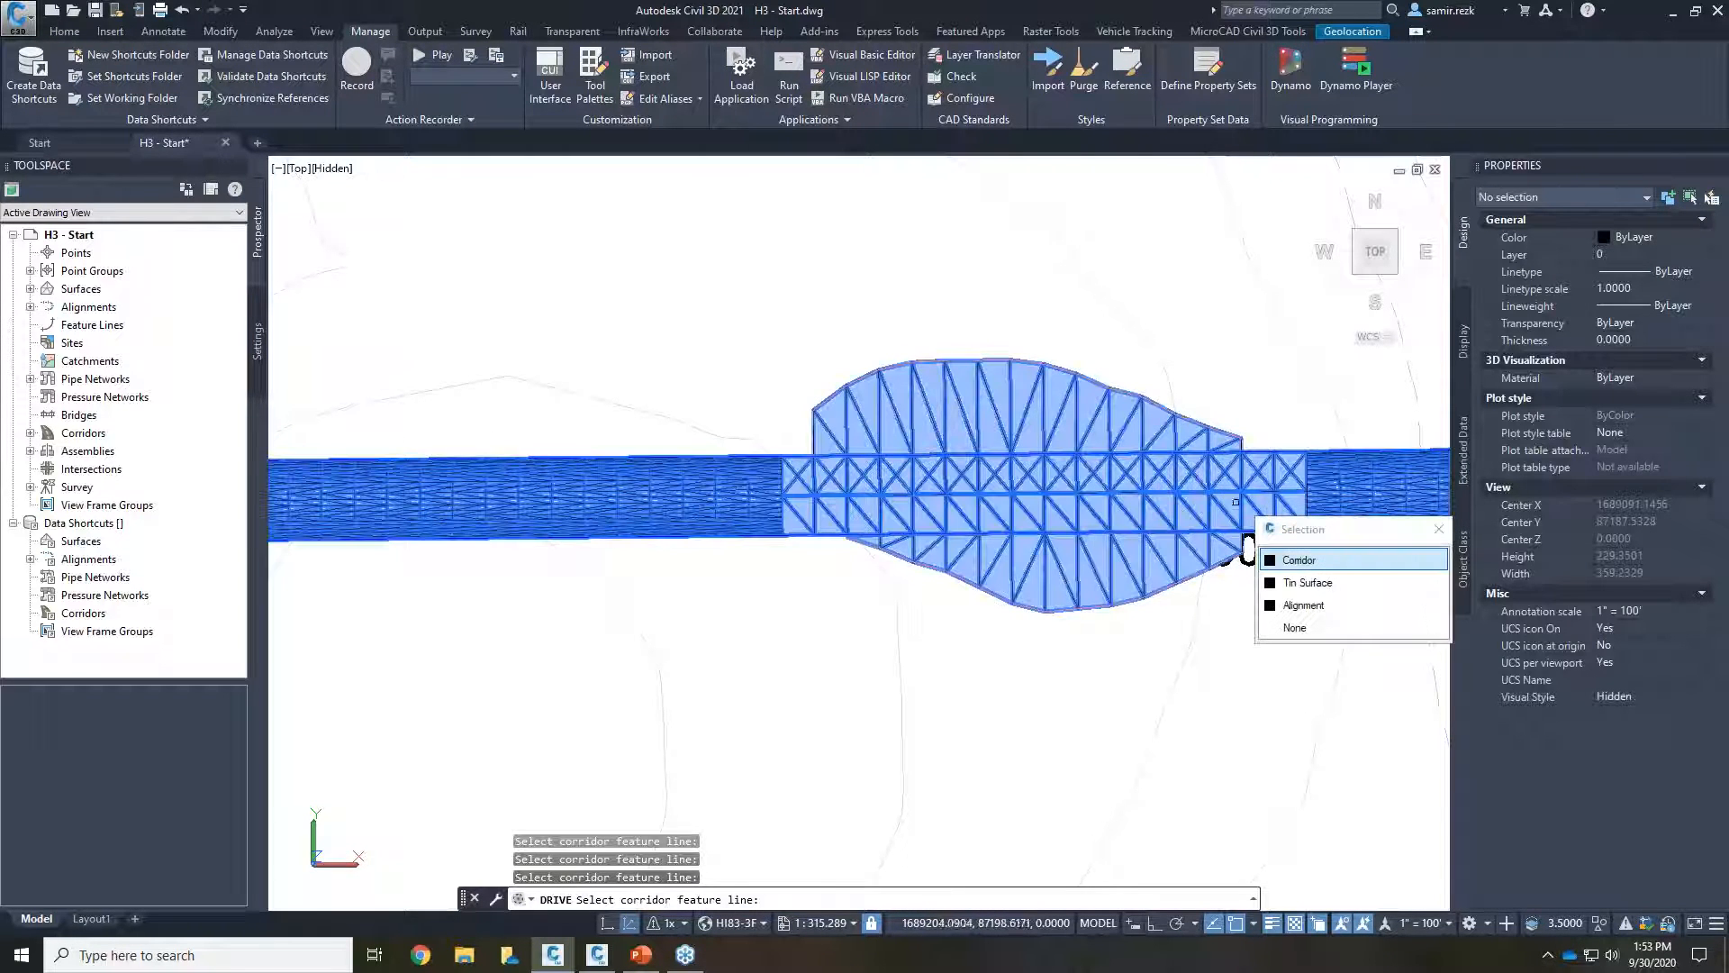
click(1300, 560)
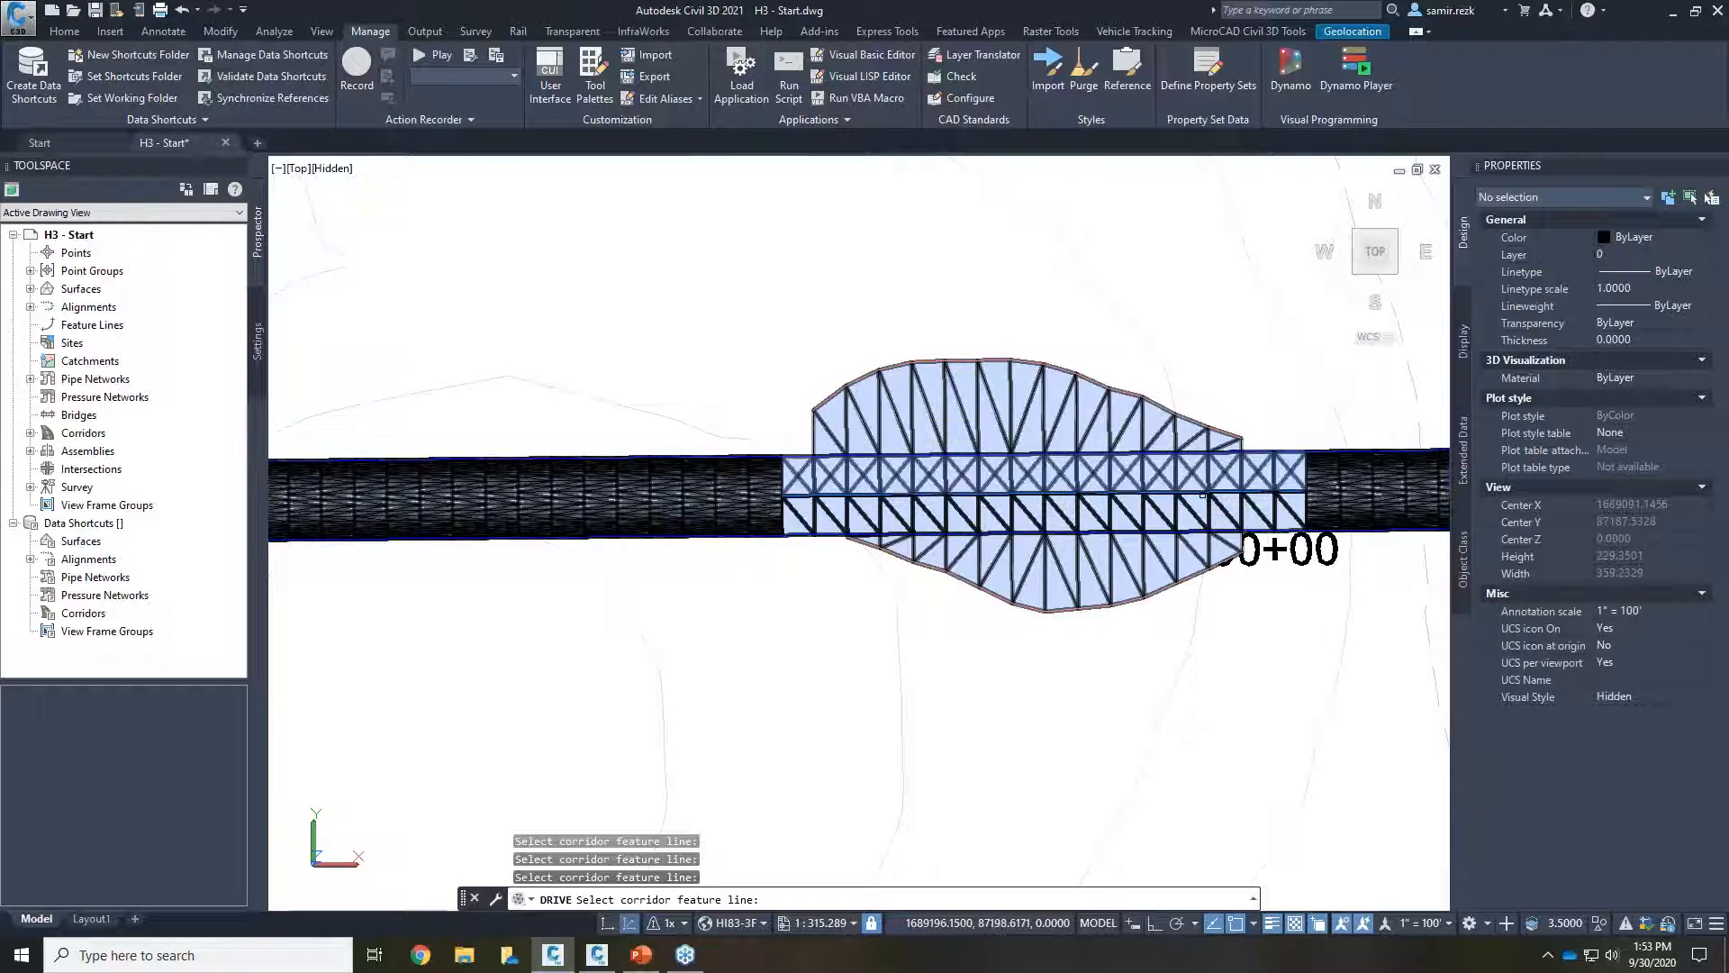
click(1213, 511)
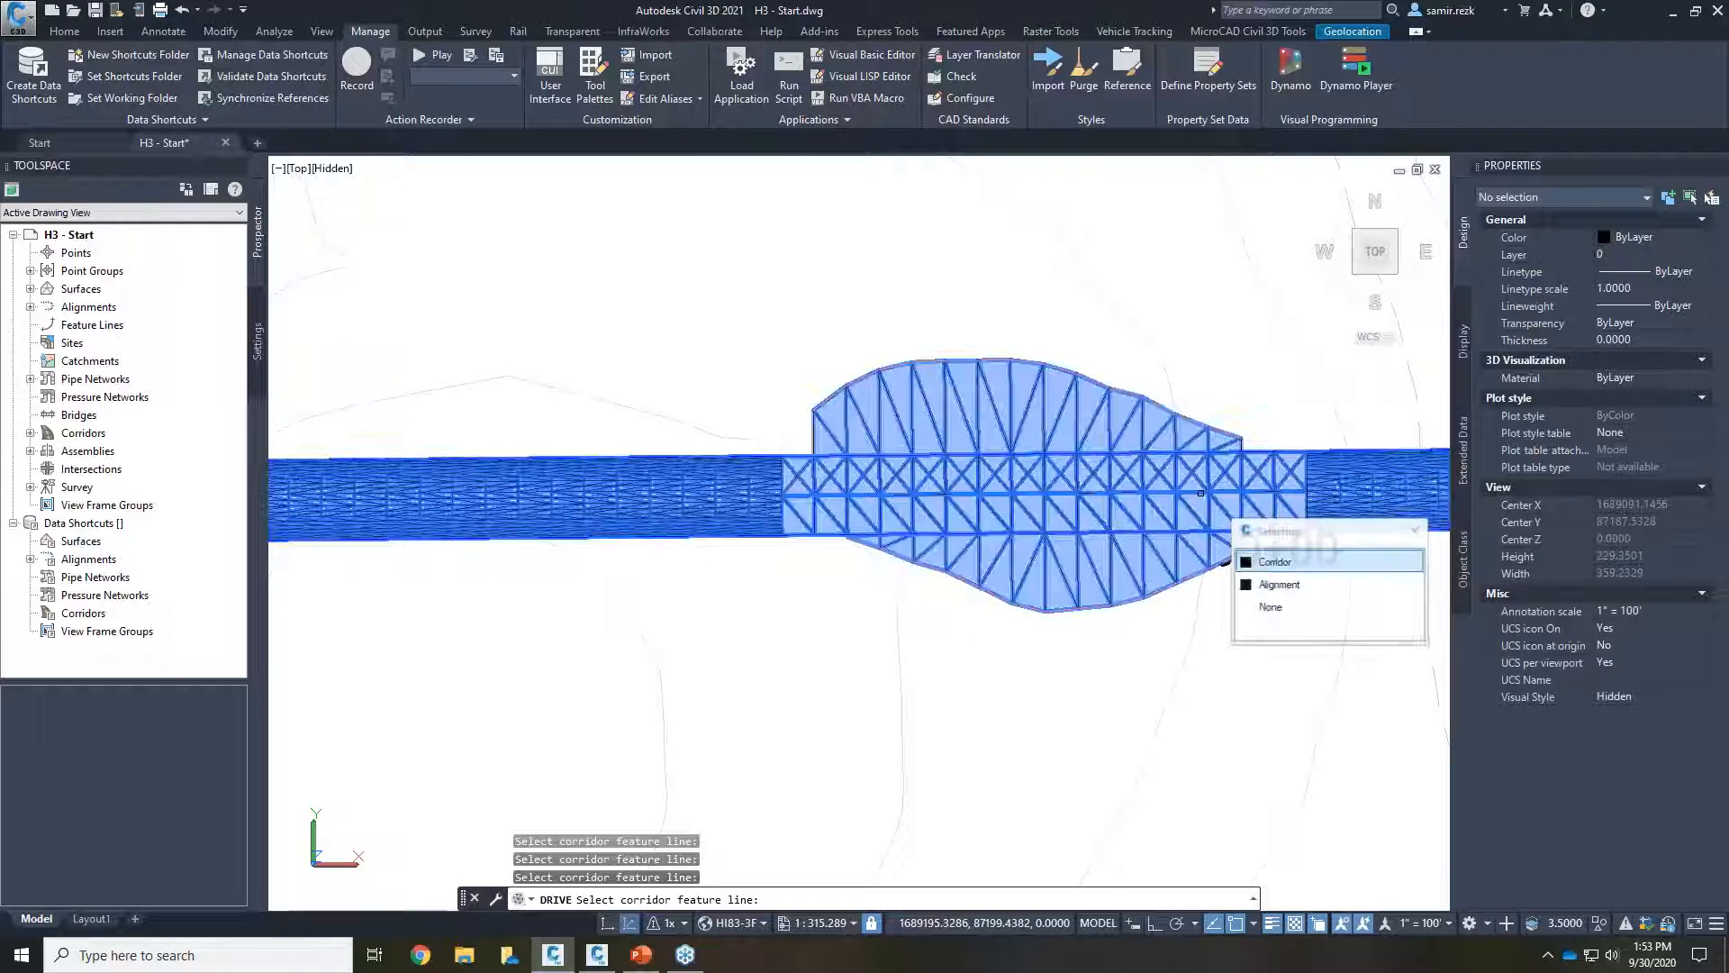
click(1268, 562)
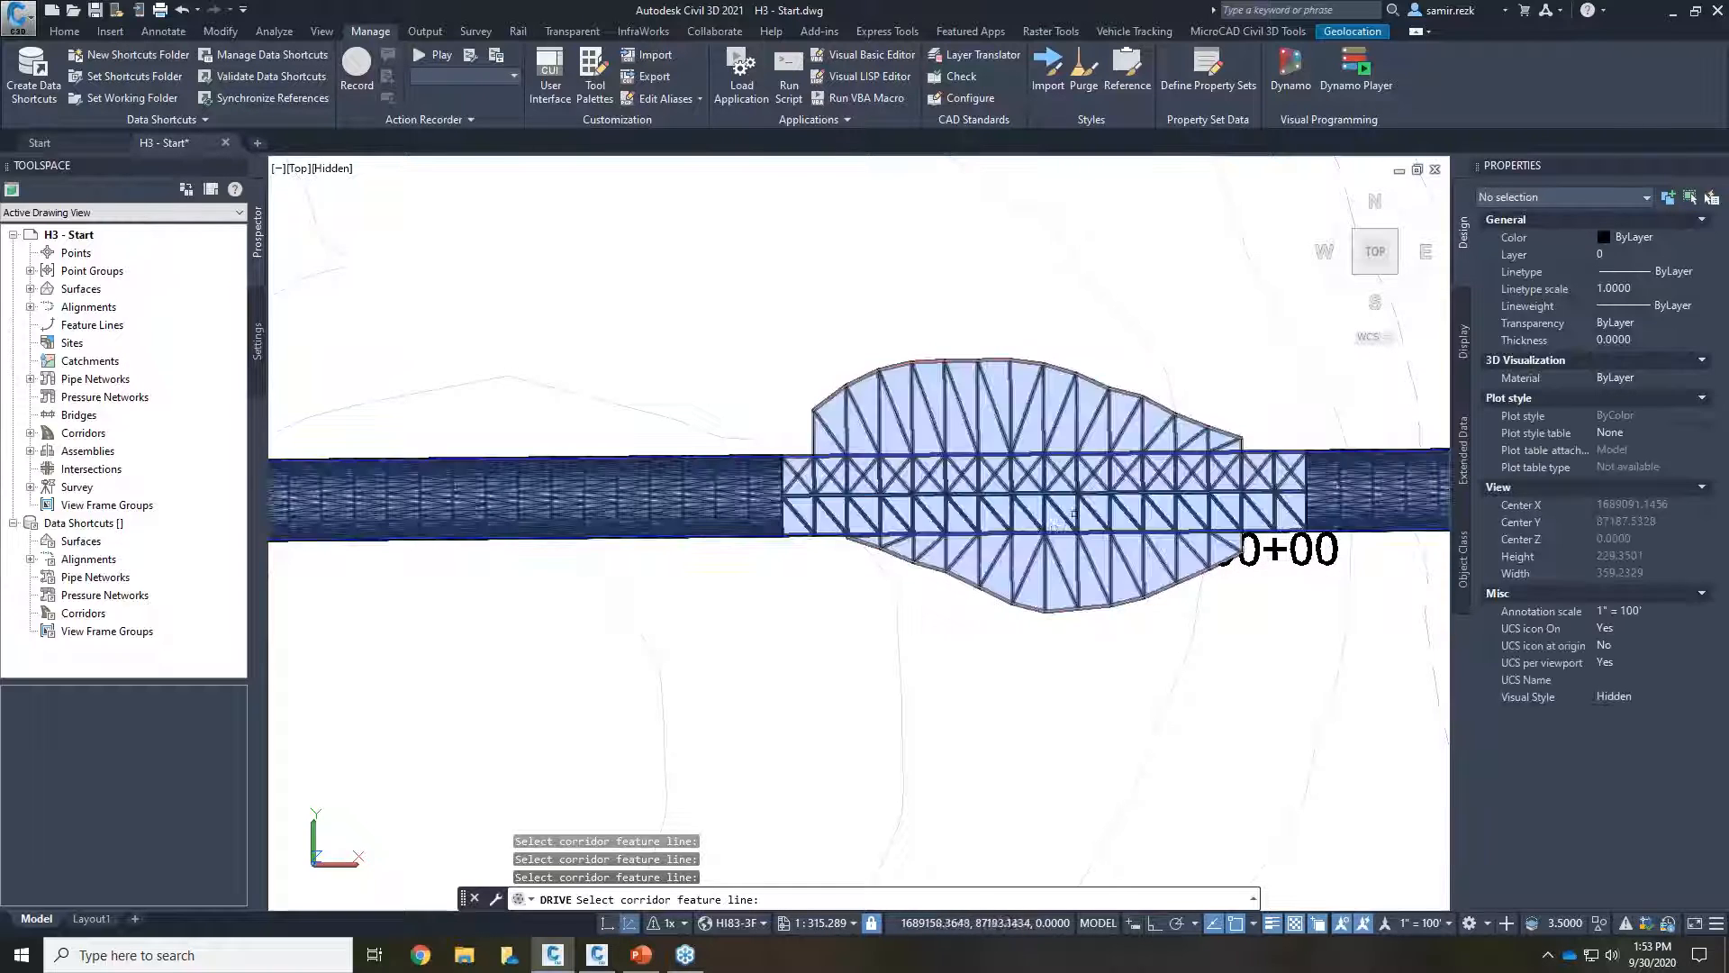
click(1034, 493)
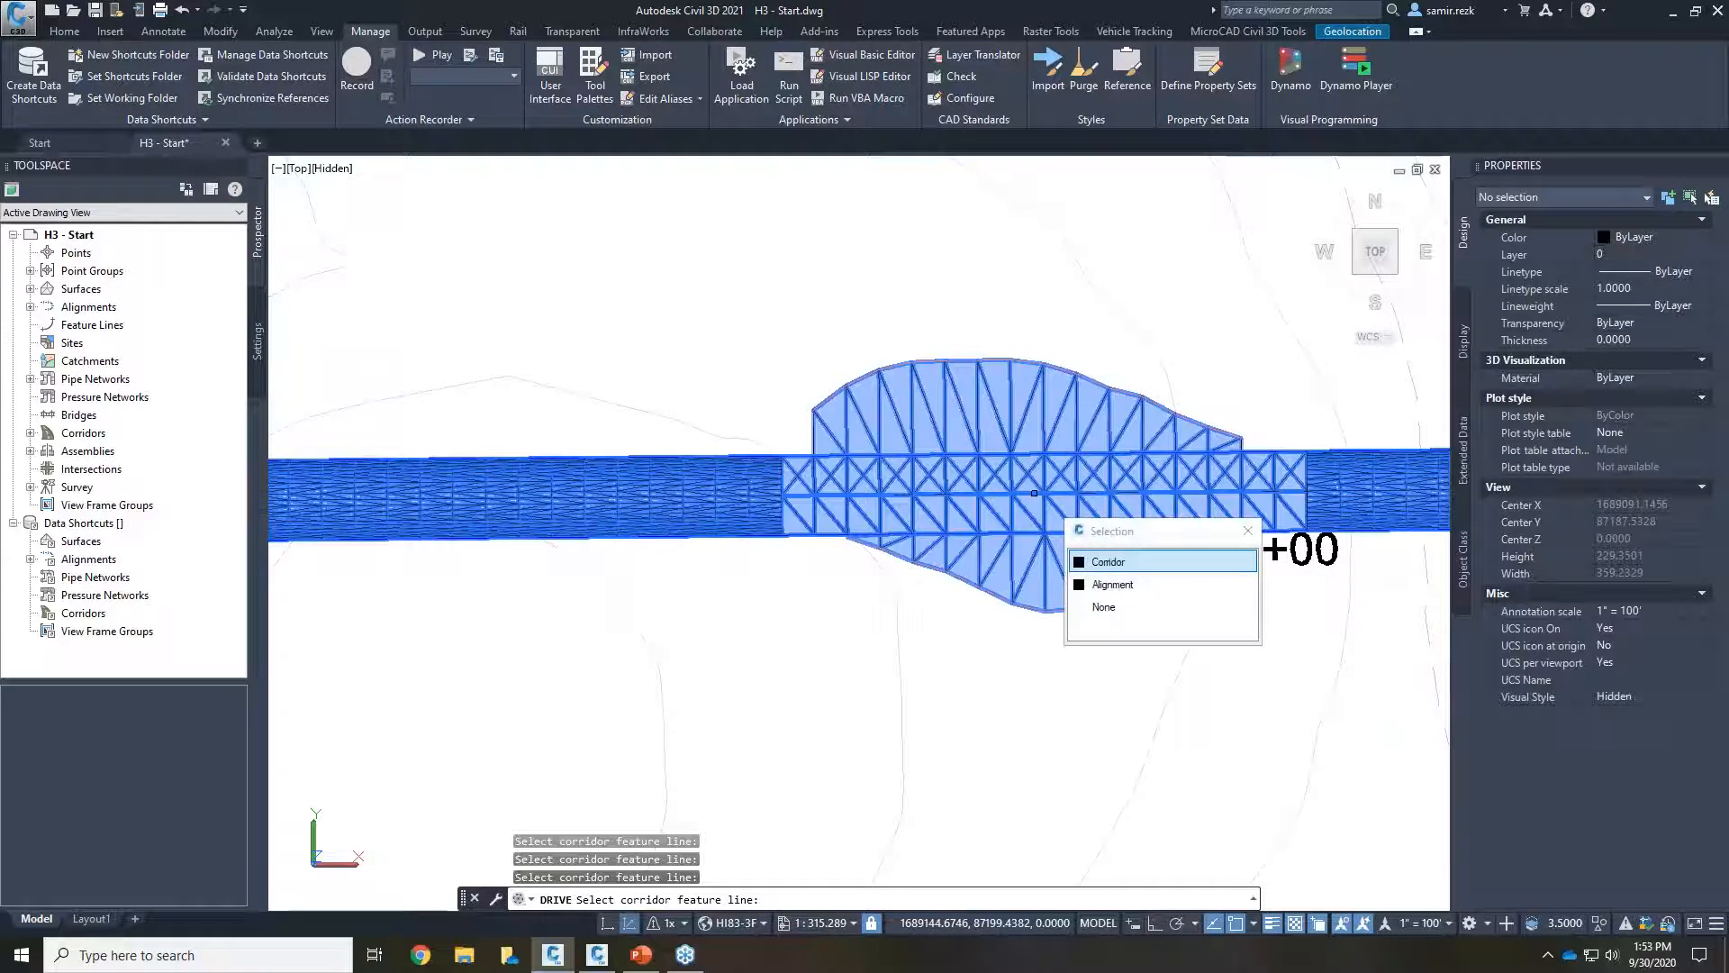
click(1111, 562)
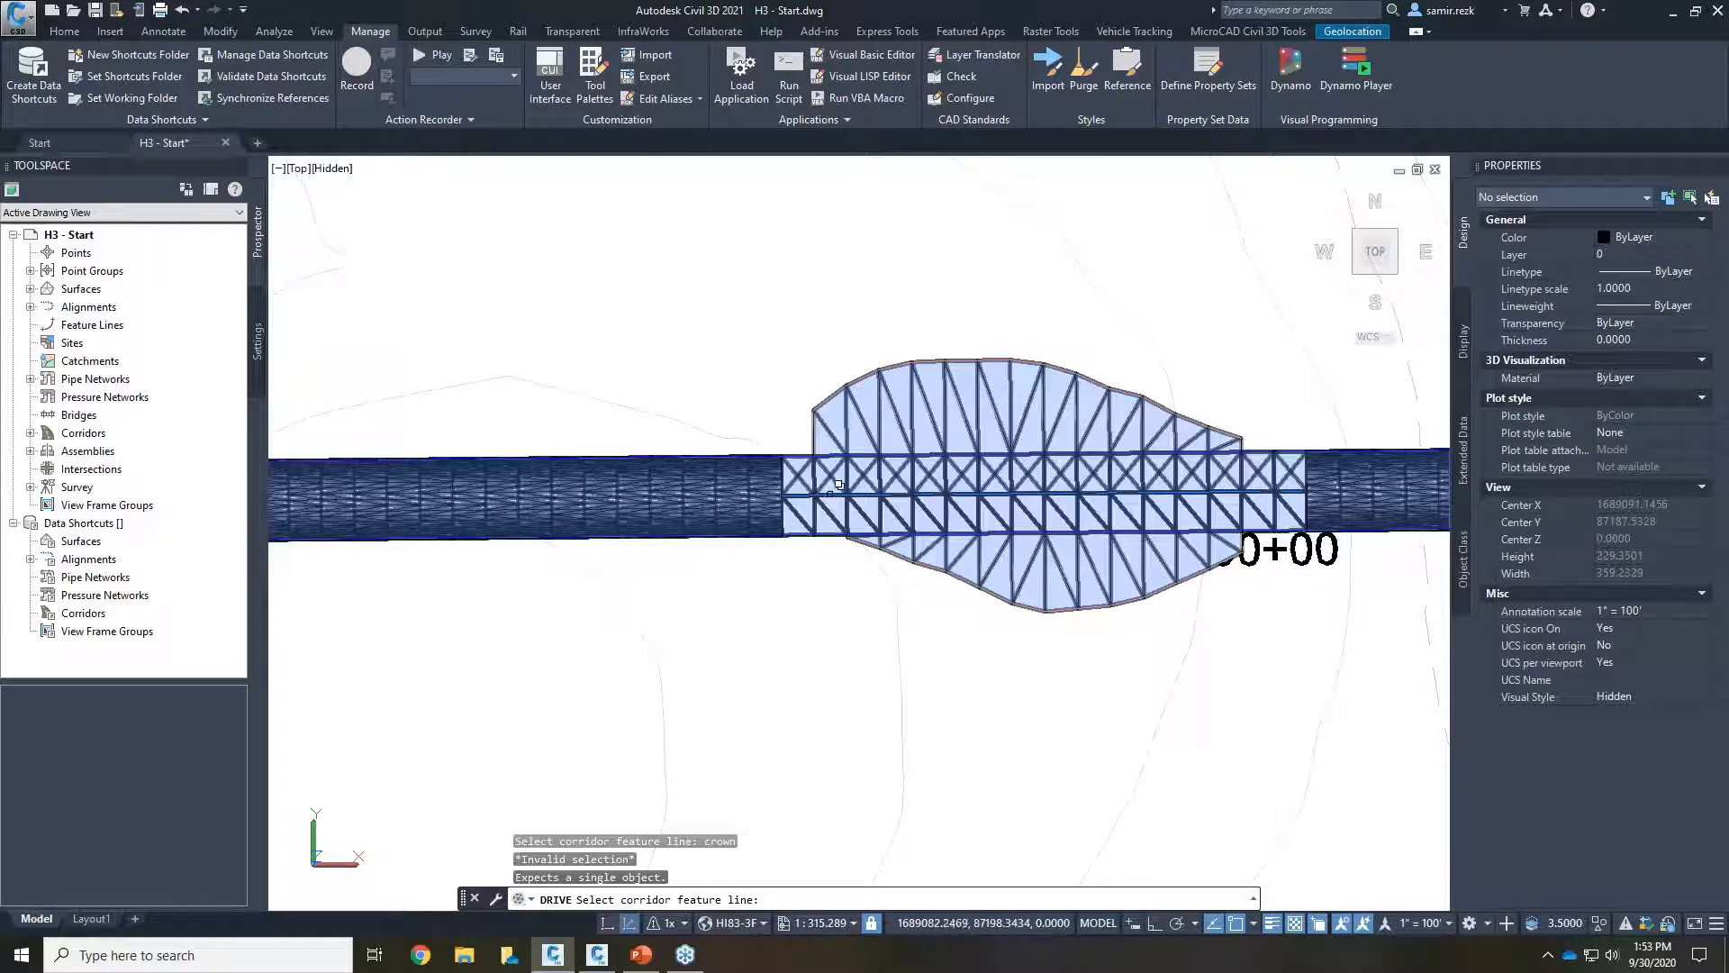
click(826, 485)
click(905, 562)
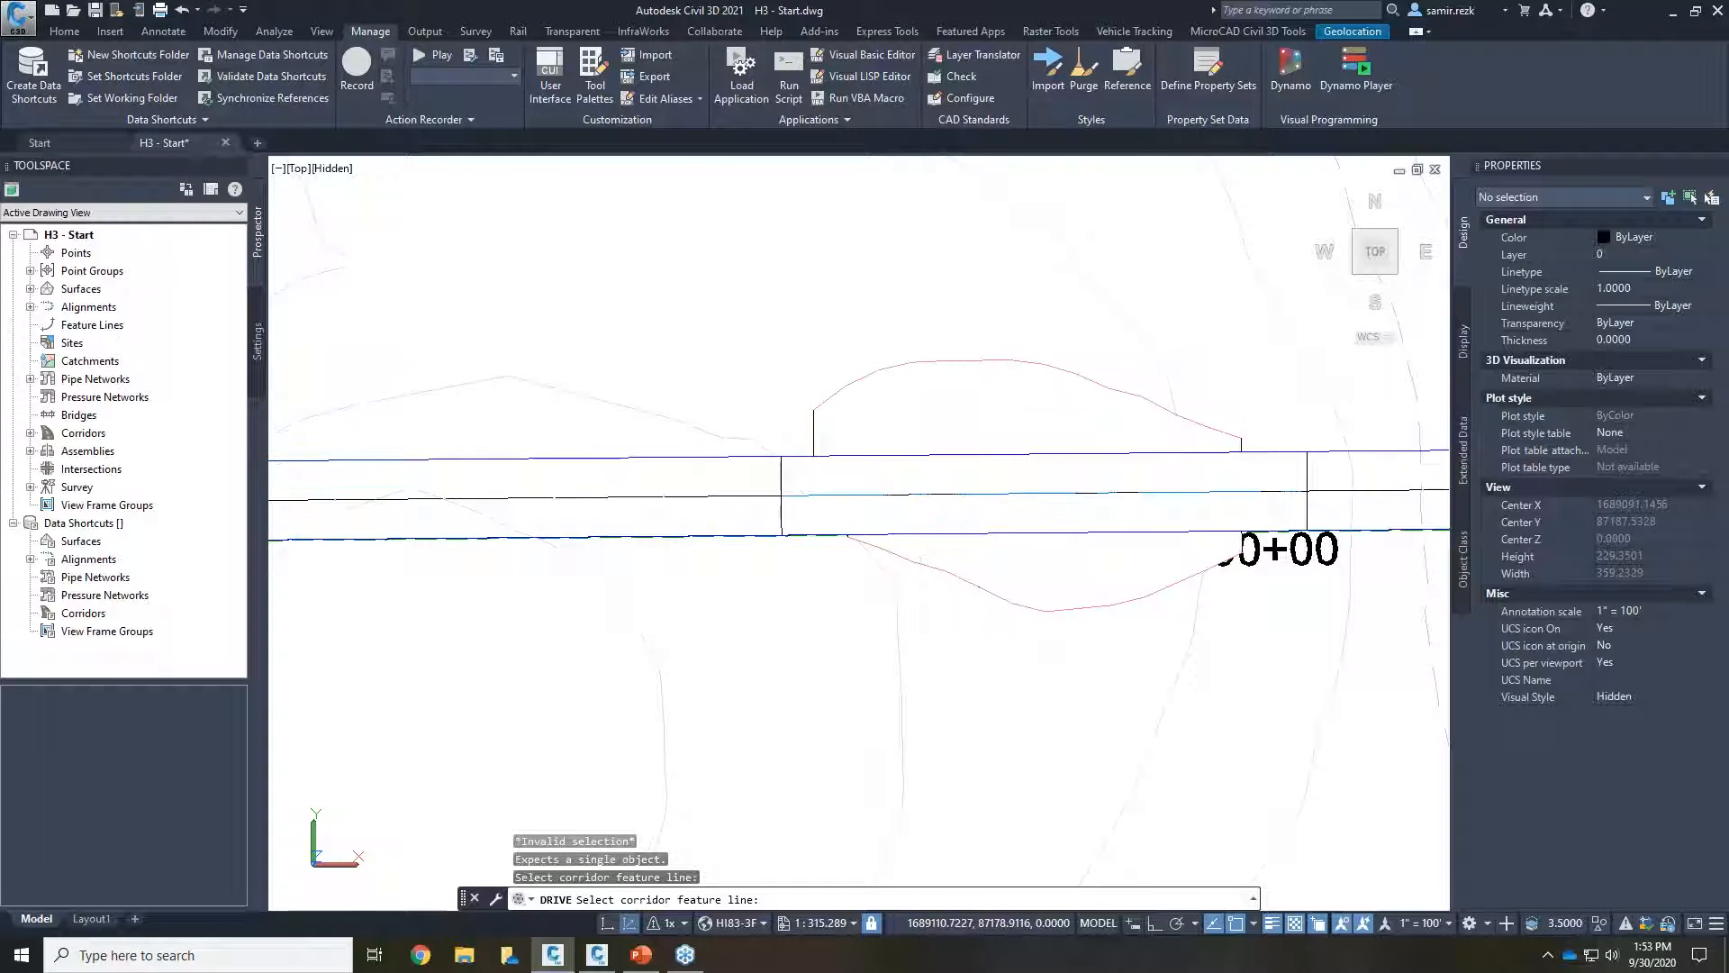
key(Escape)
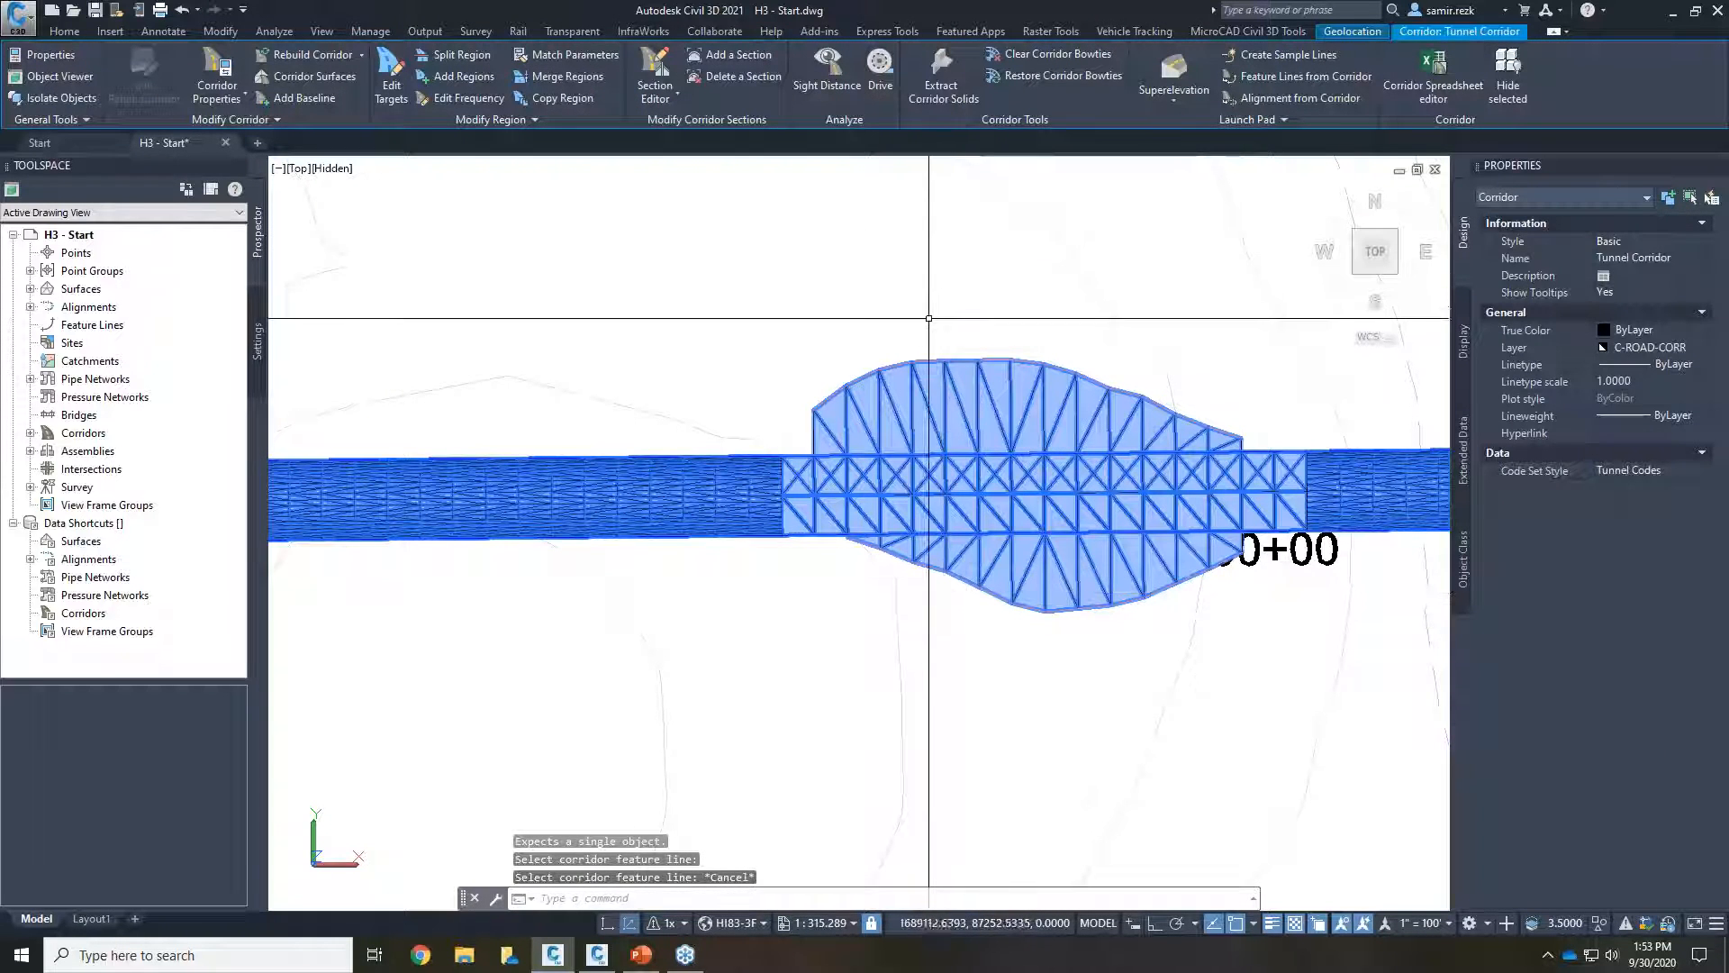
Step: Restart Drive, turn selection cycling off and try to pick the central feature line in both eastern daylight sections, then cancel
click(880, 74)
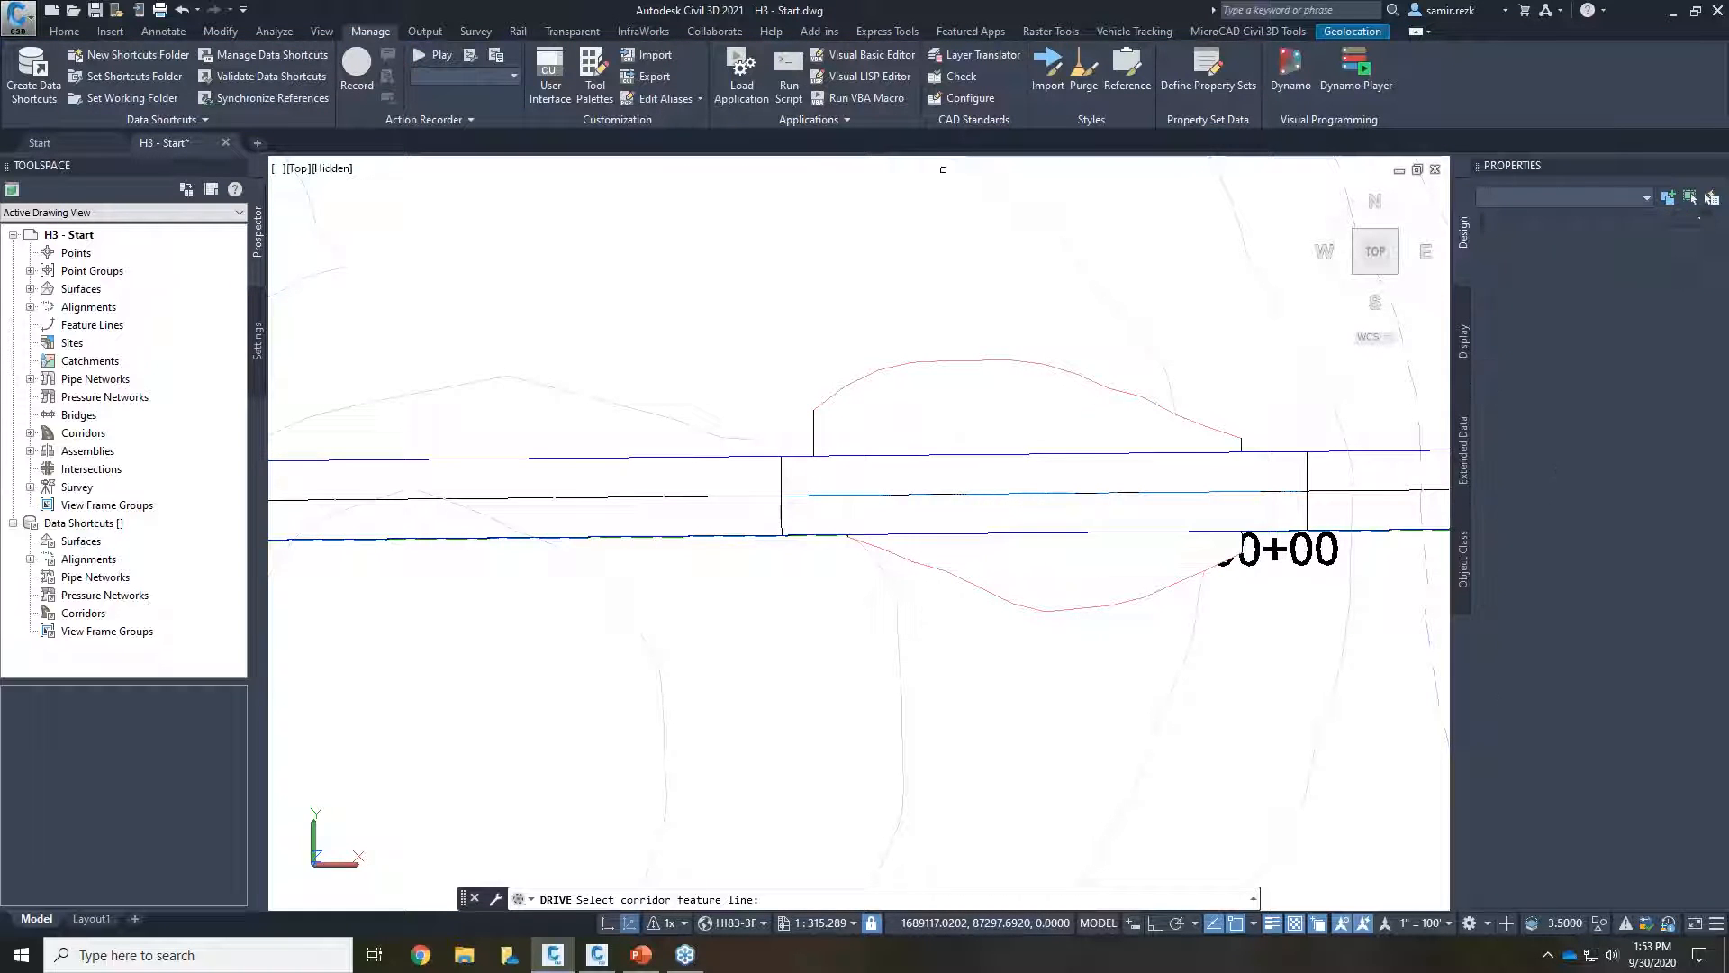
click(990, 488)
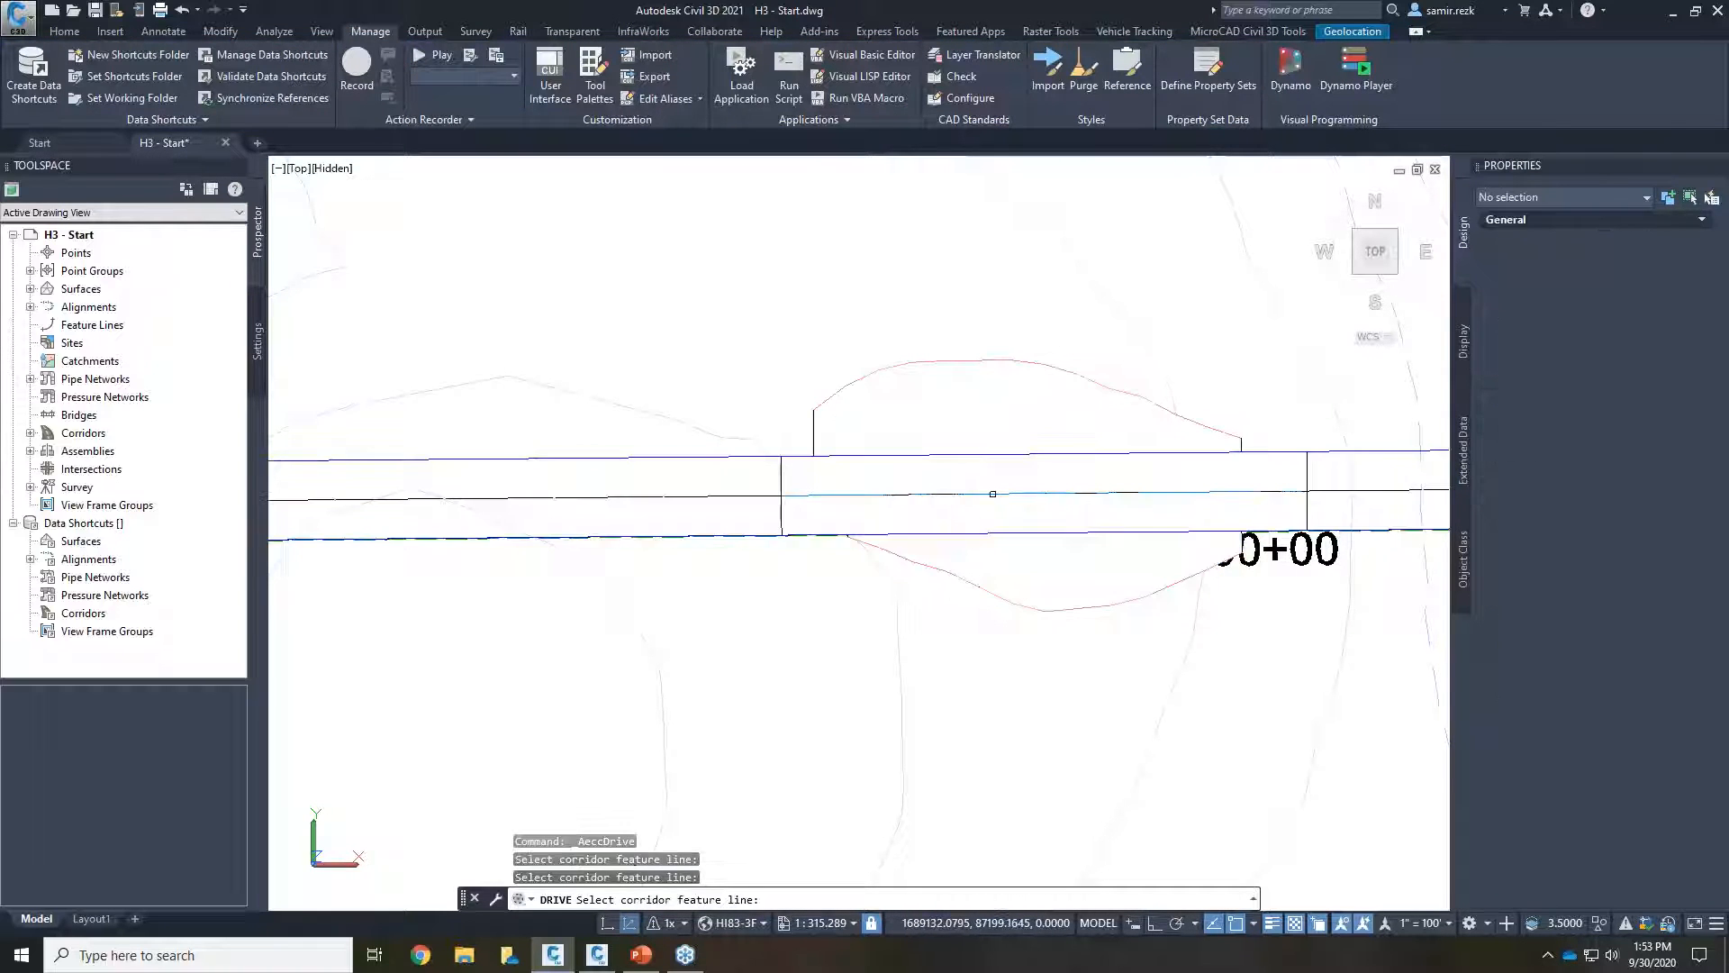
click(992, 494)
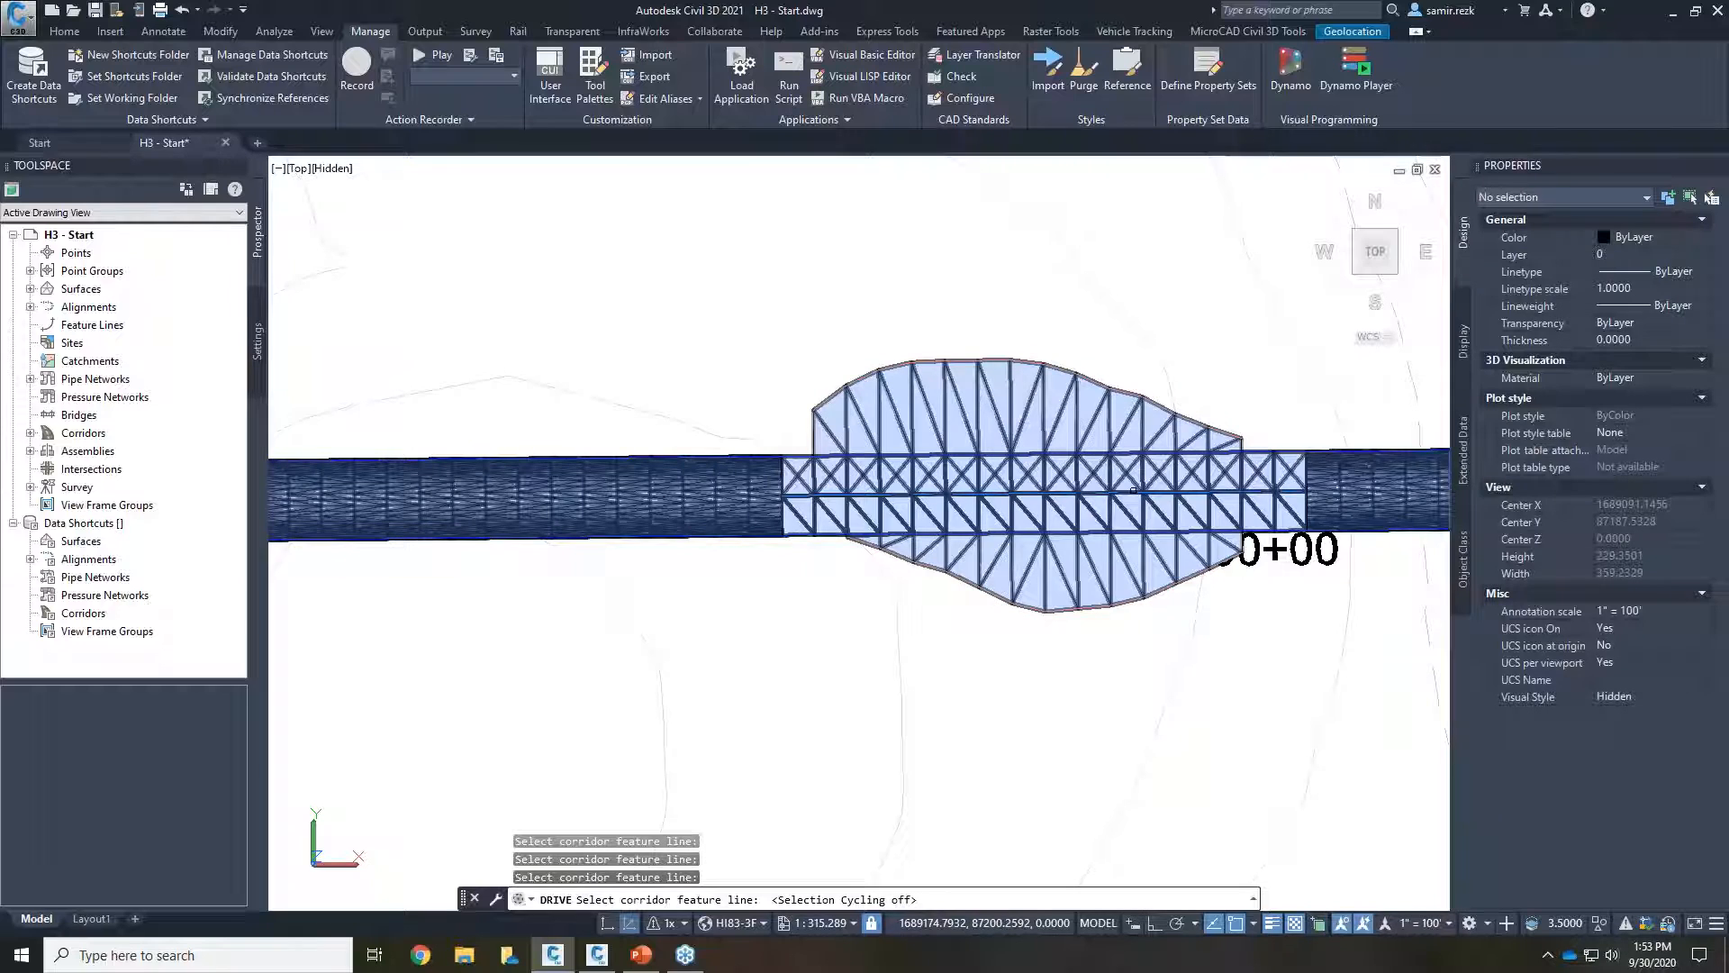
click(1126, 492)
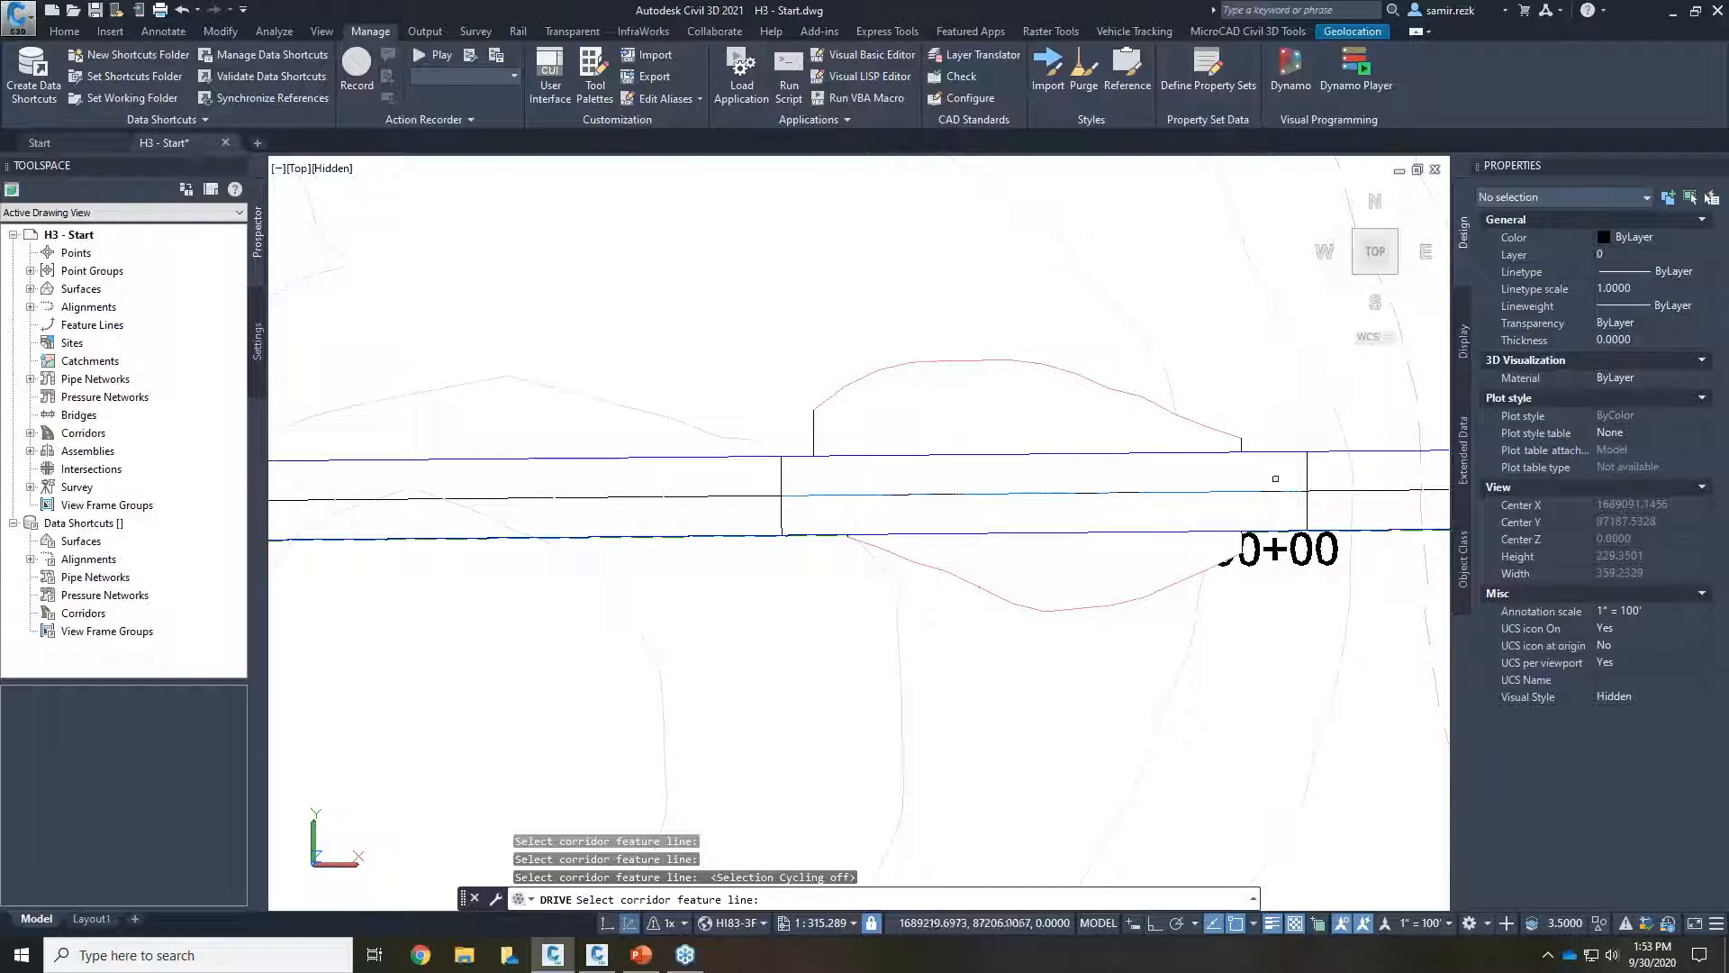
click(995, 495)
click(990, 497)
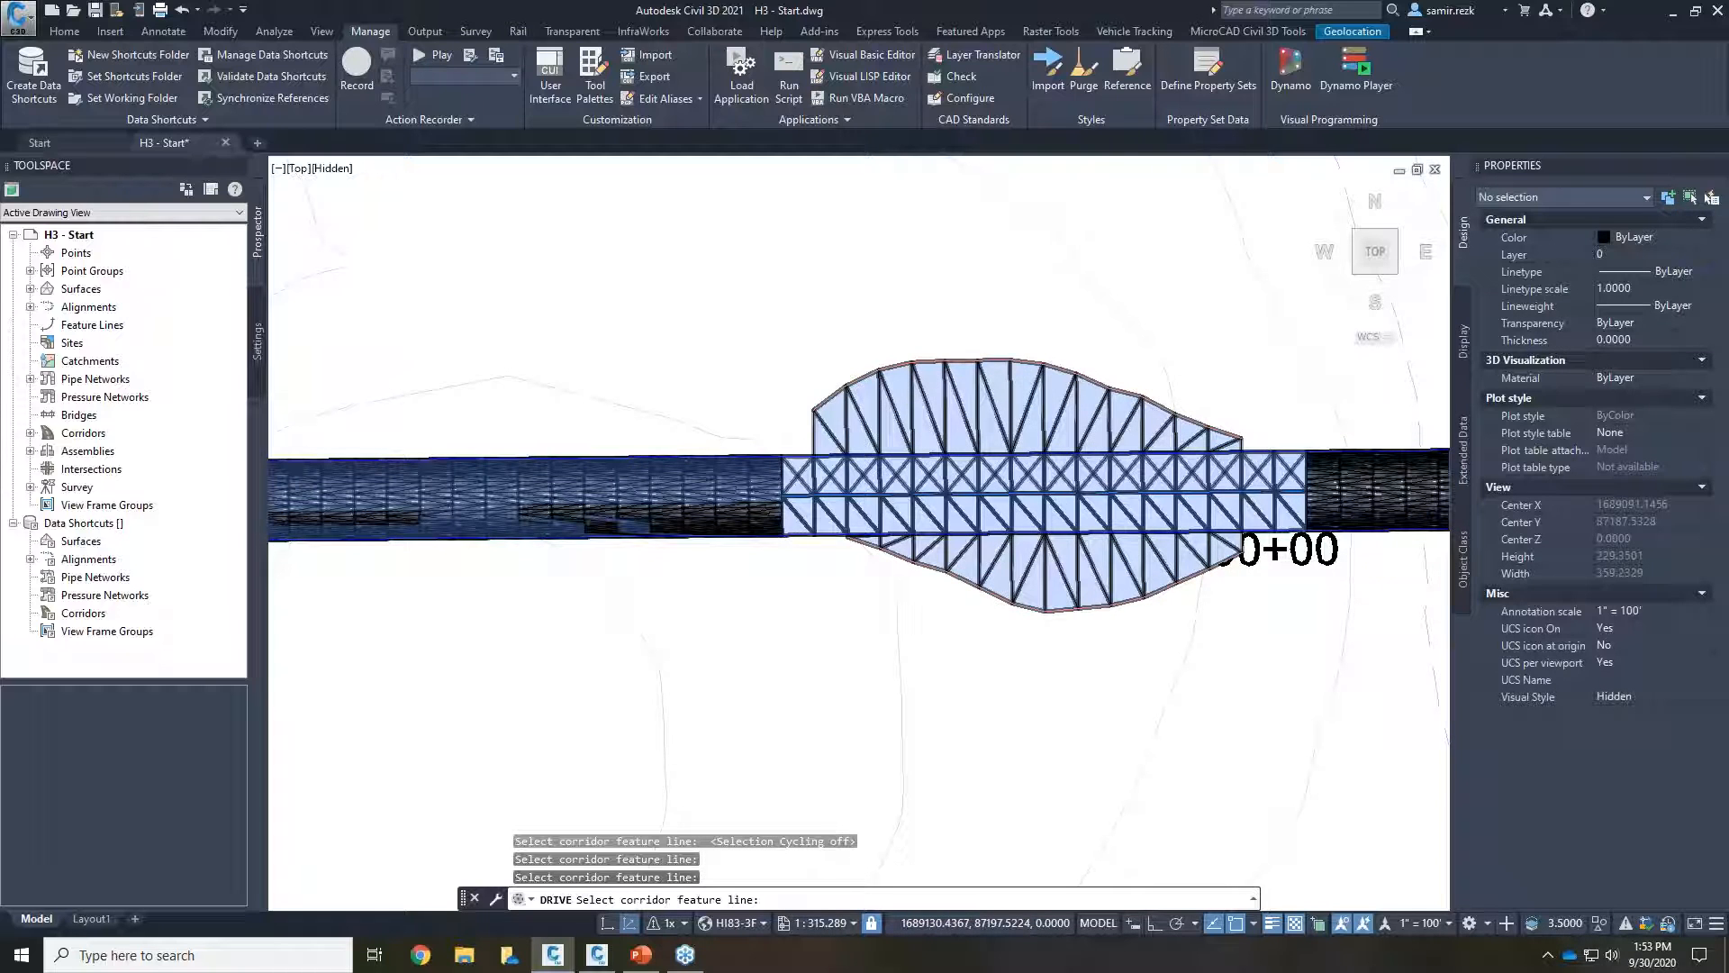
scroll(988, 497, down, 2)
scroll(1035, 504, down, 3)
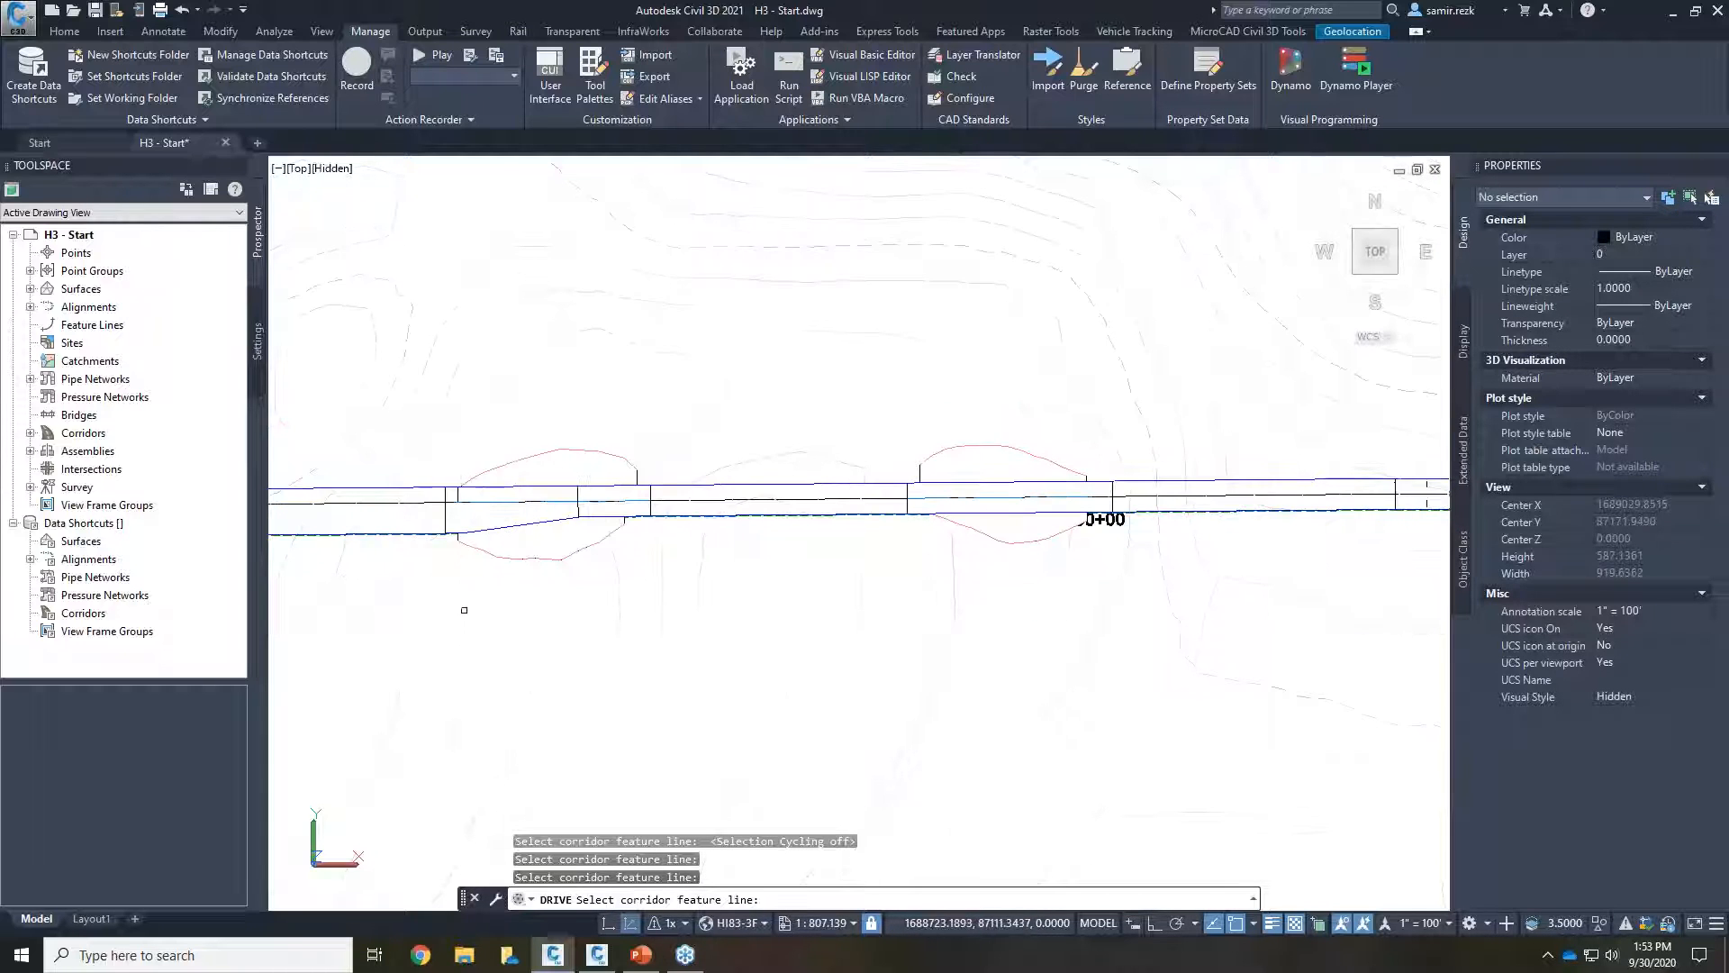
click(487, 501)
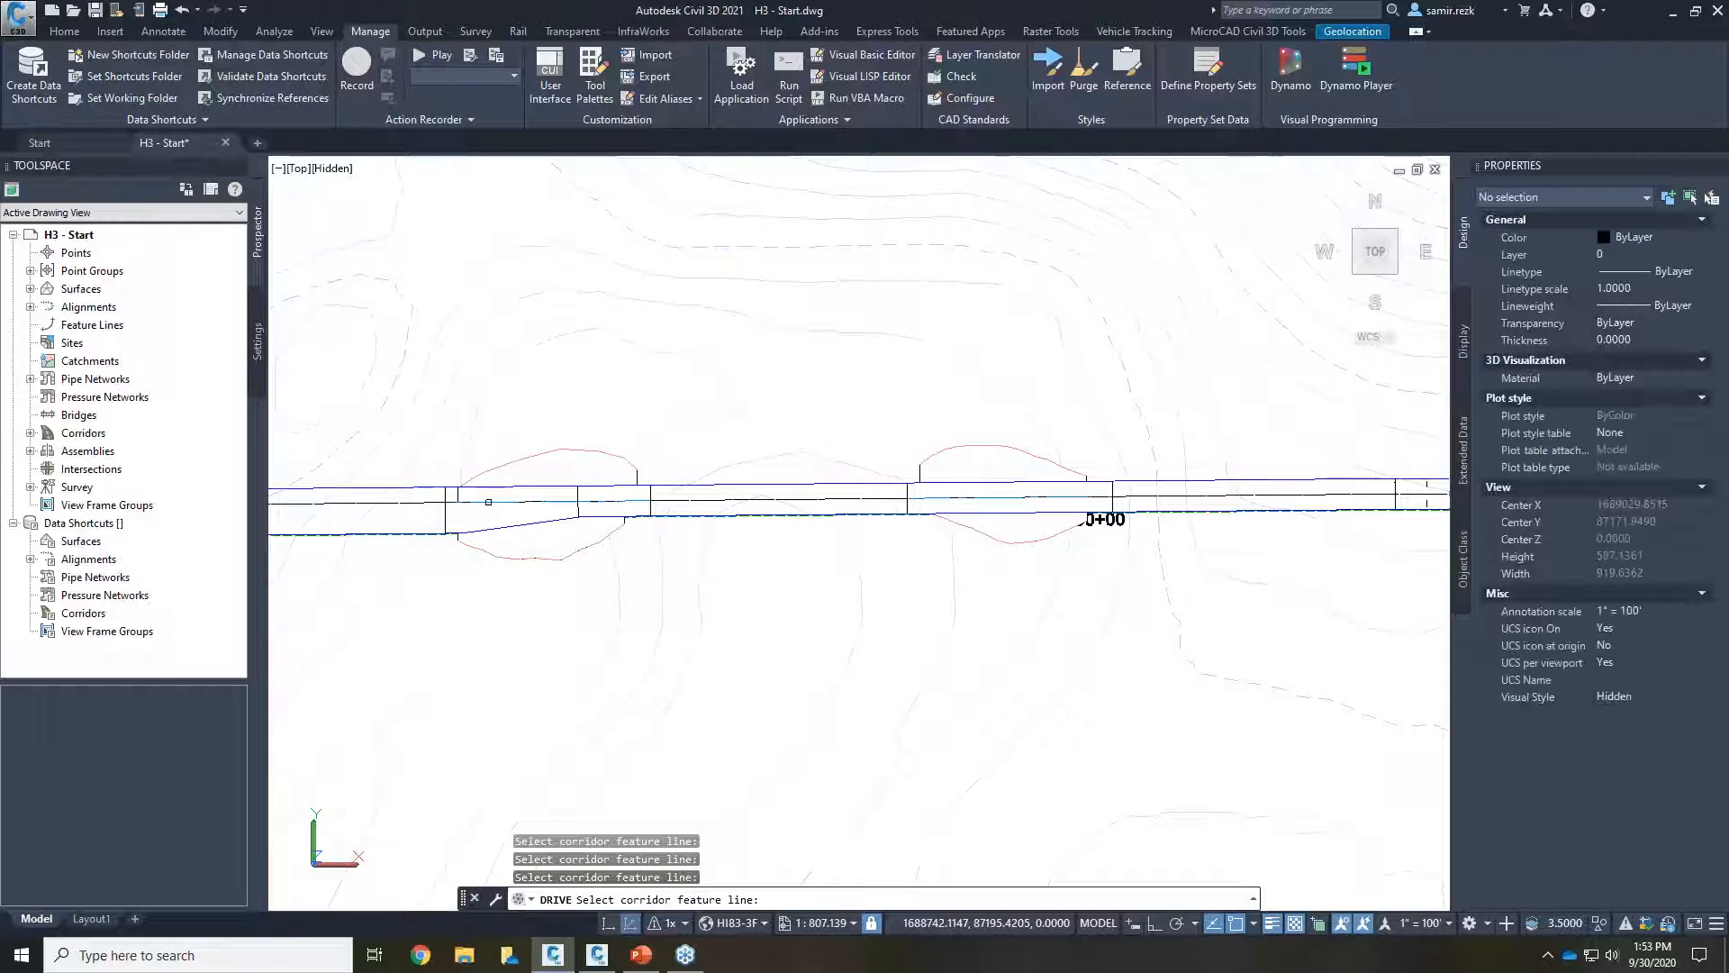
mouse_move(503, 537)
middle_down()
mouse_move(1173, 602)
mouse_move(1224, 559)
middle_up()
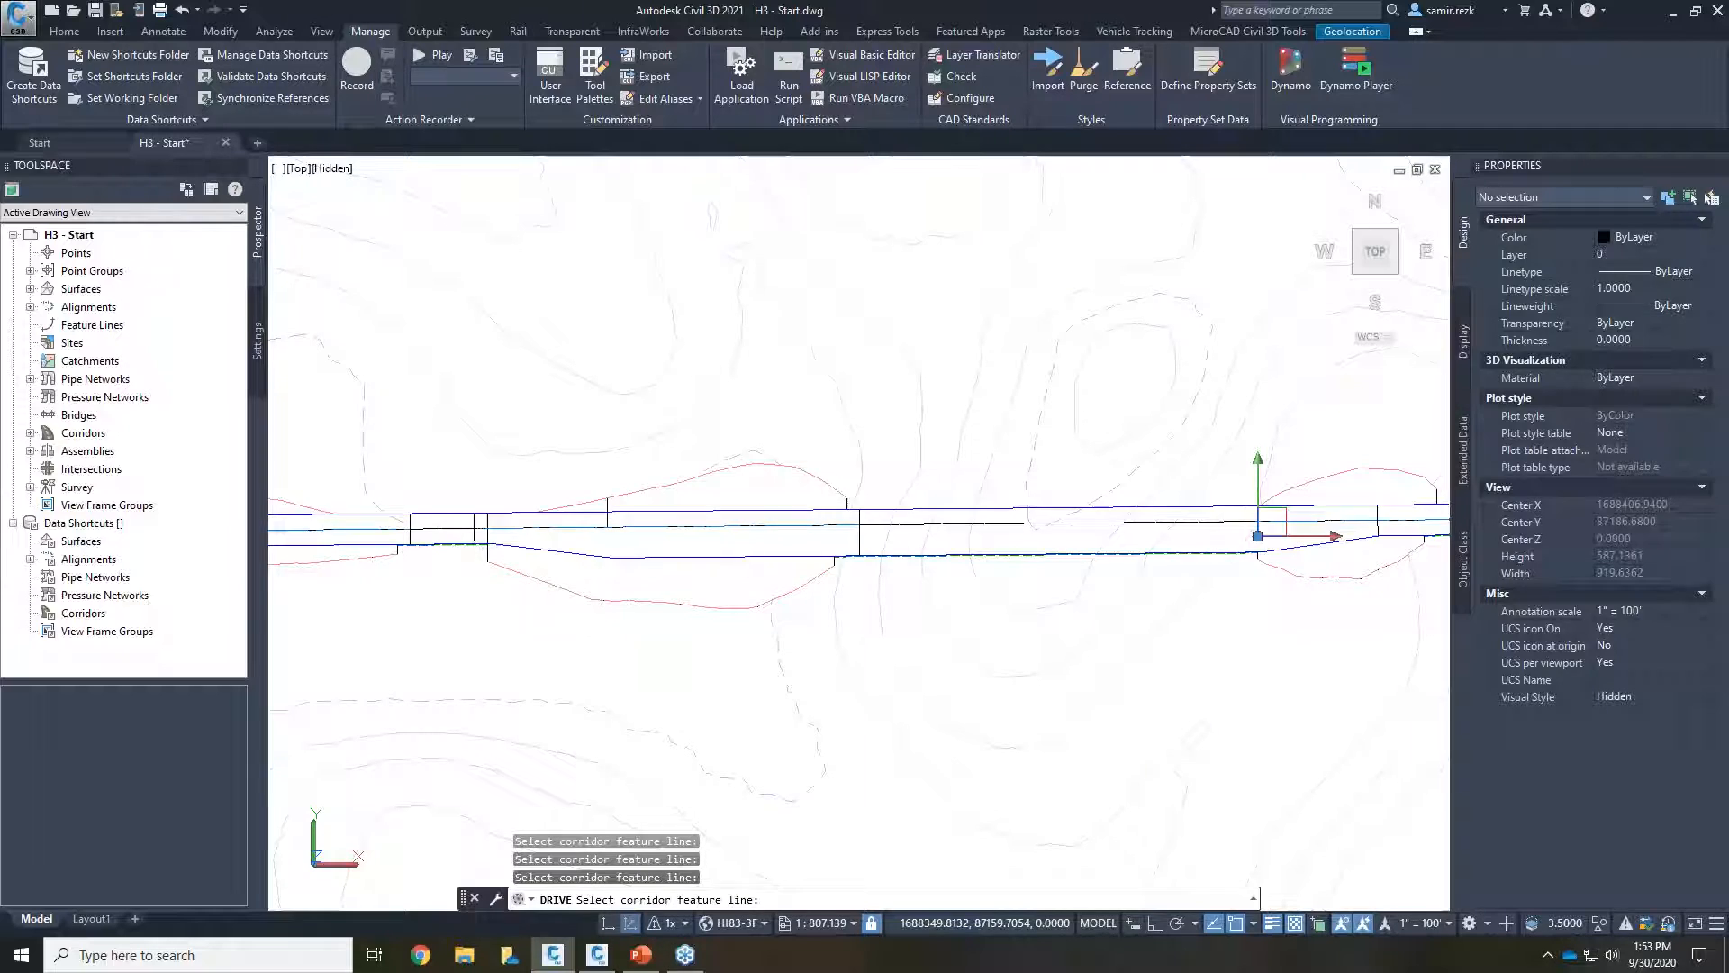
key(Escape)
Step: Try Drive again on the central feature line of the wider daylight section farther west, then cancel and clear the corridor selection
click(880, 72)
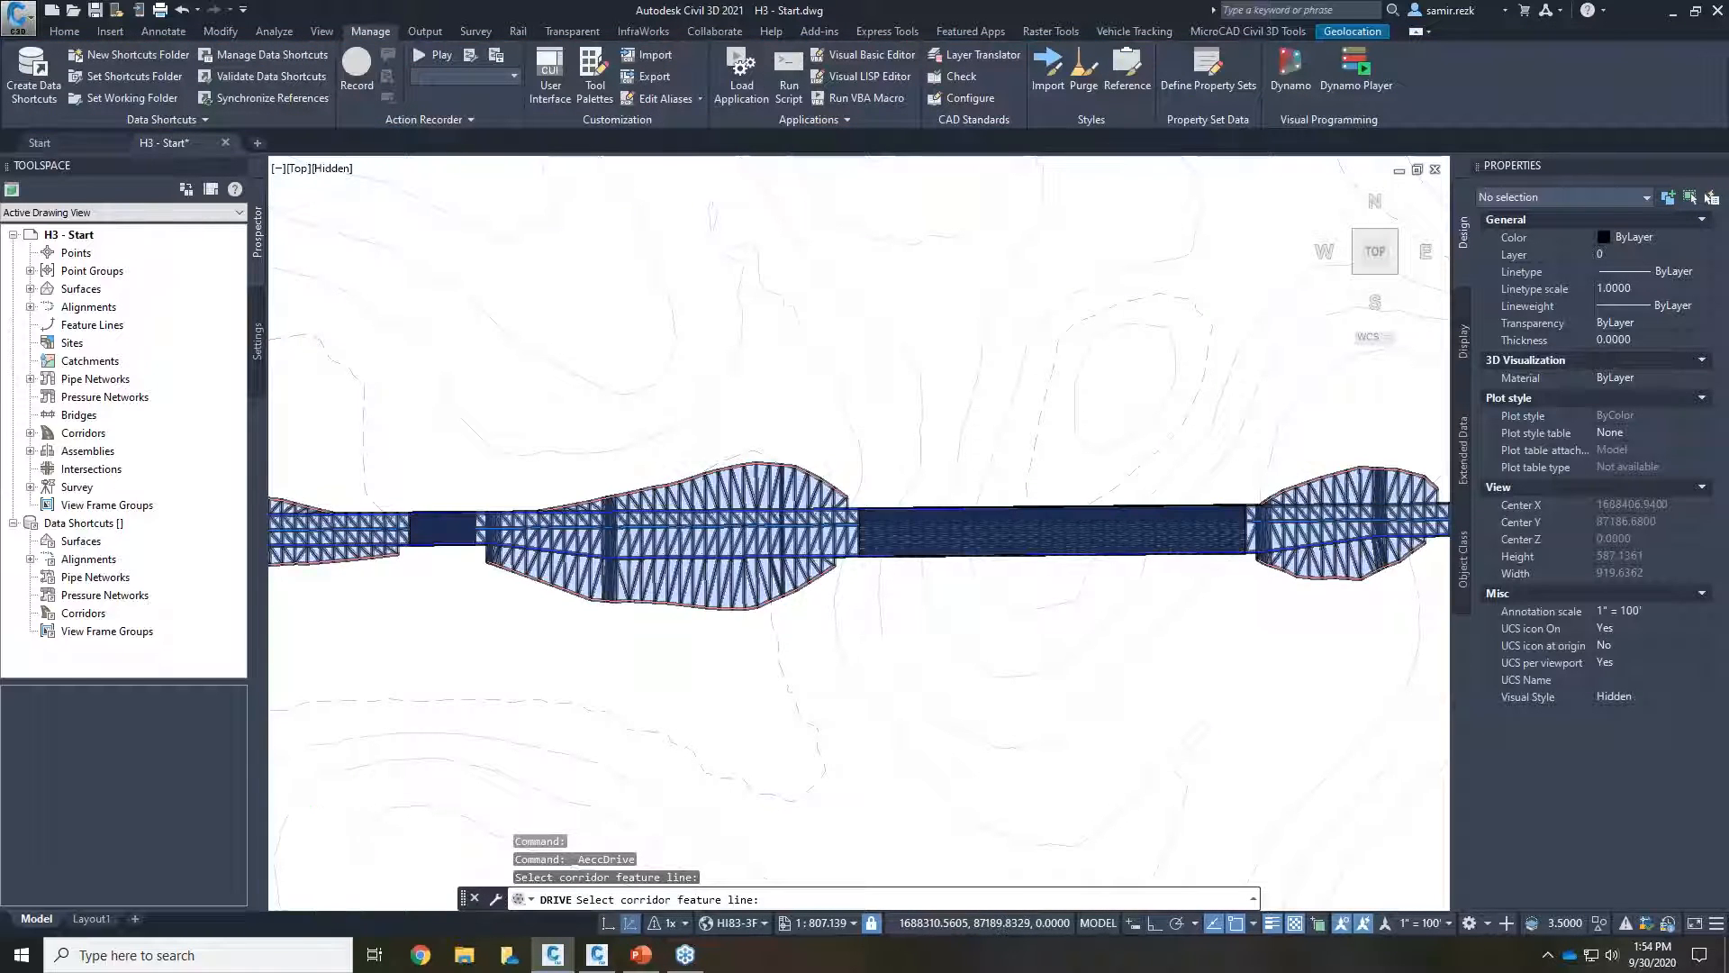
scroll(747, 530, up, 3)
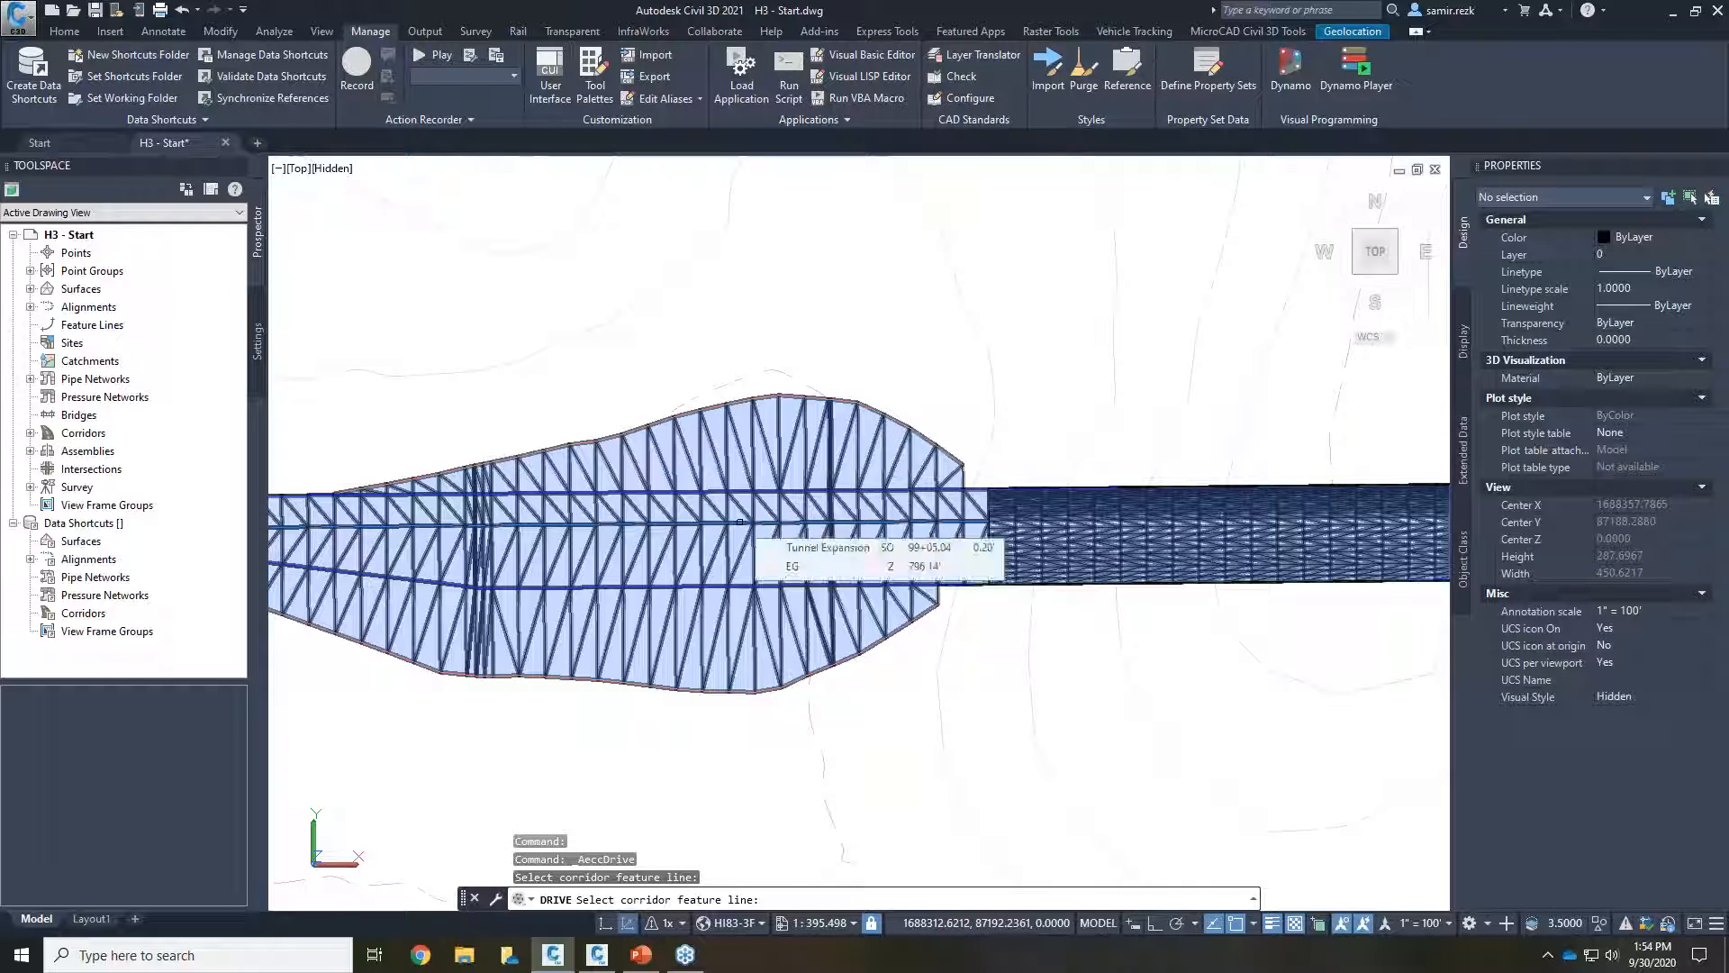
click(738, 523)
click(739, 523)
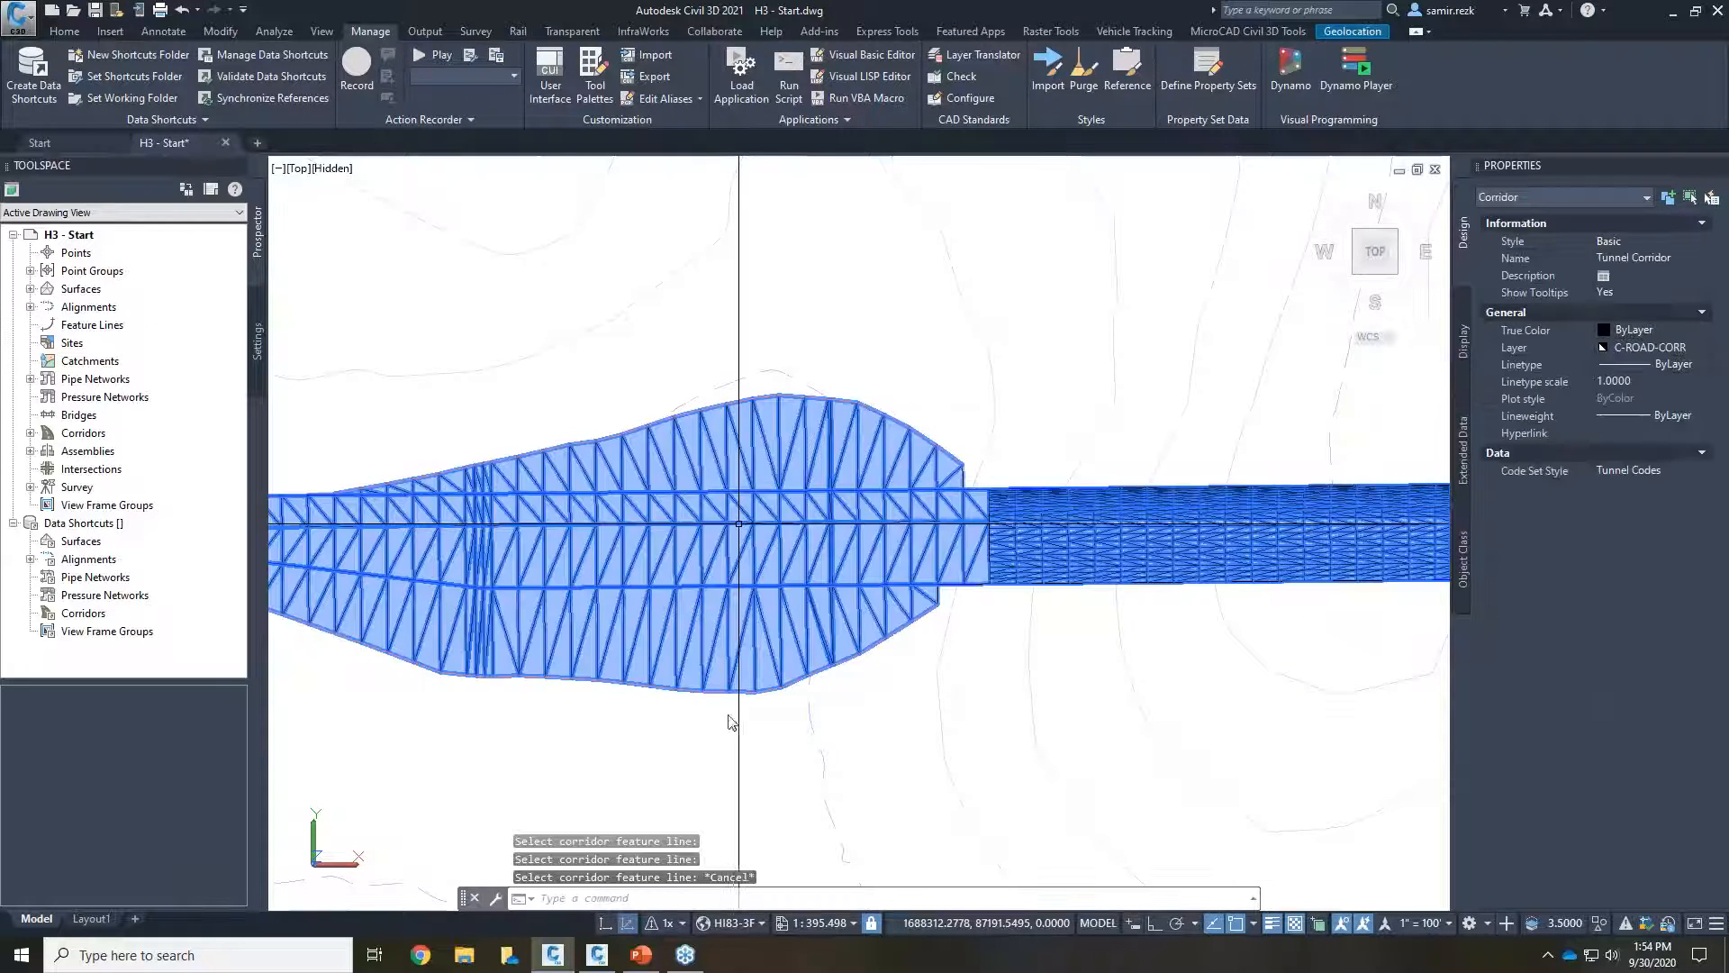
key(Escape)
click(327, 164)
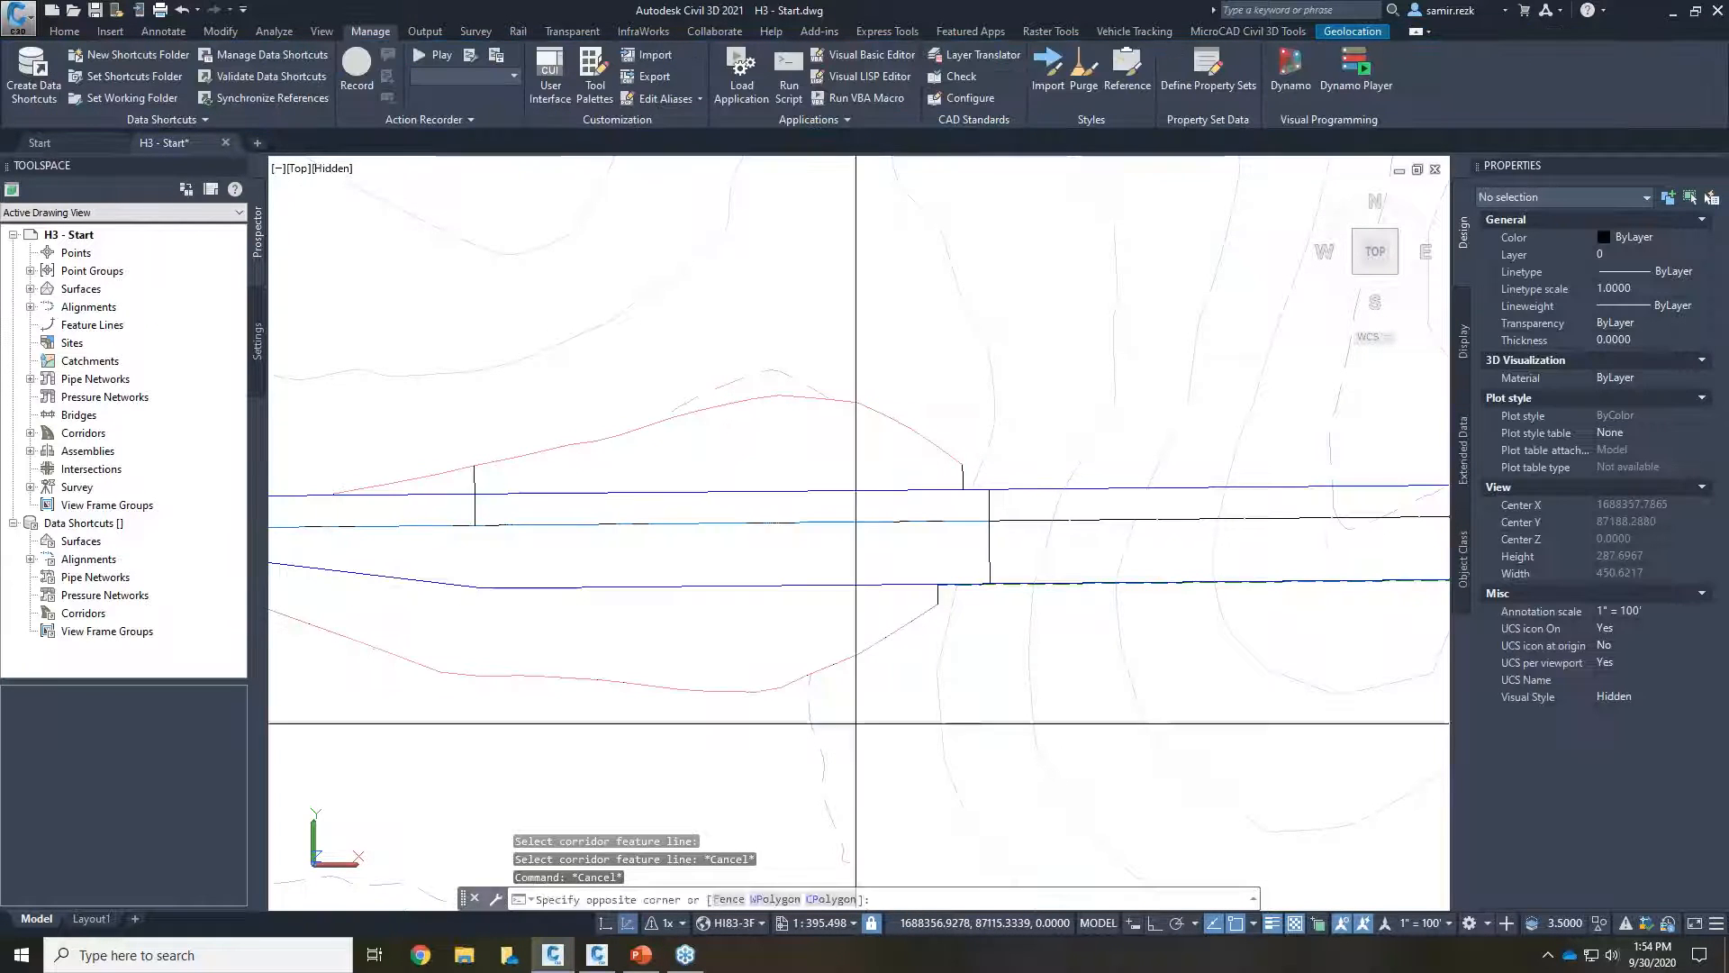
Step: Clear the pending selection and change the top view's visual style to 2D Wireframe
key(Escape)
click(345, 170)
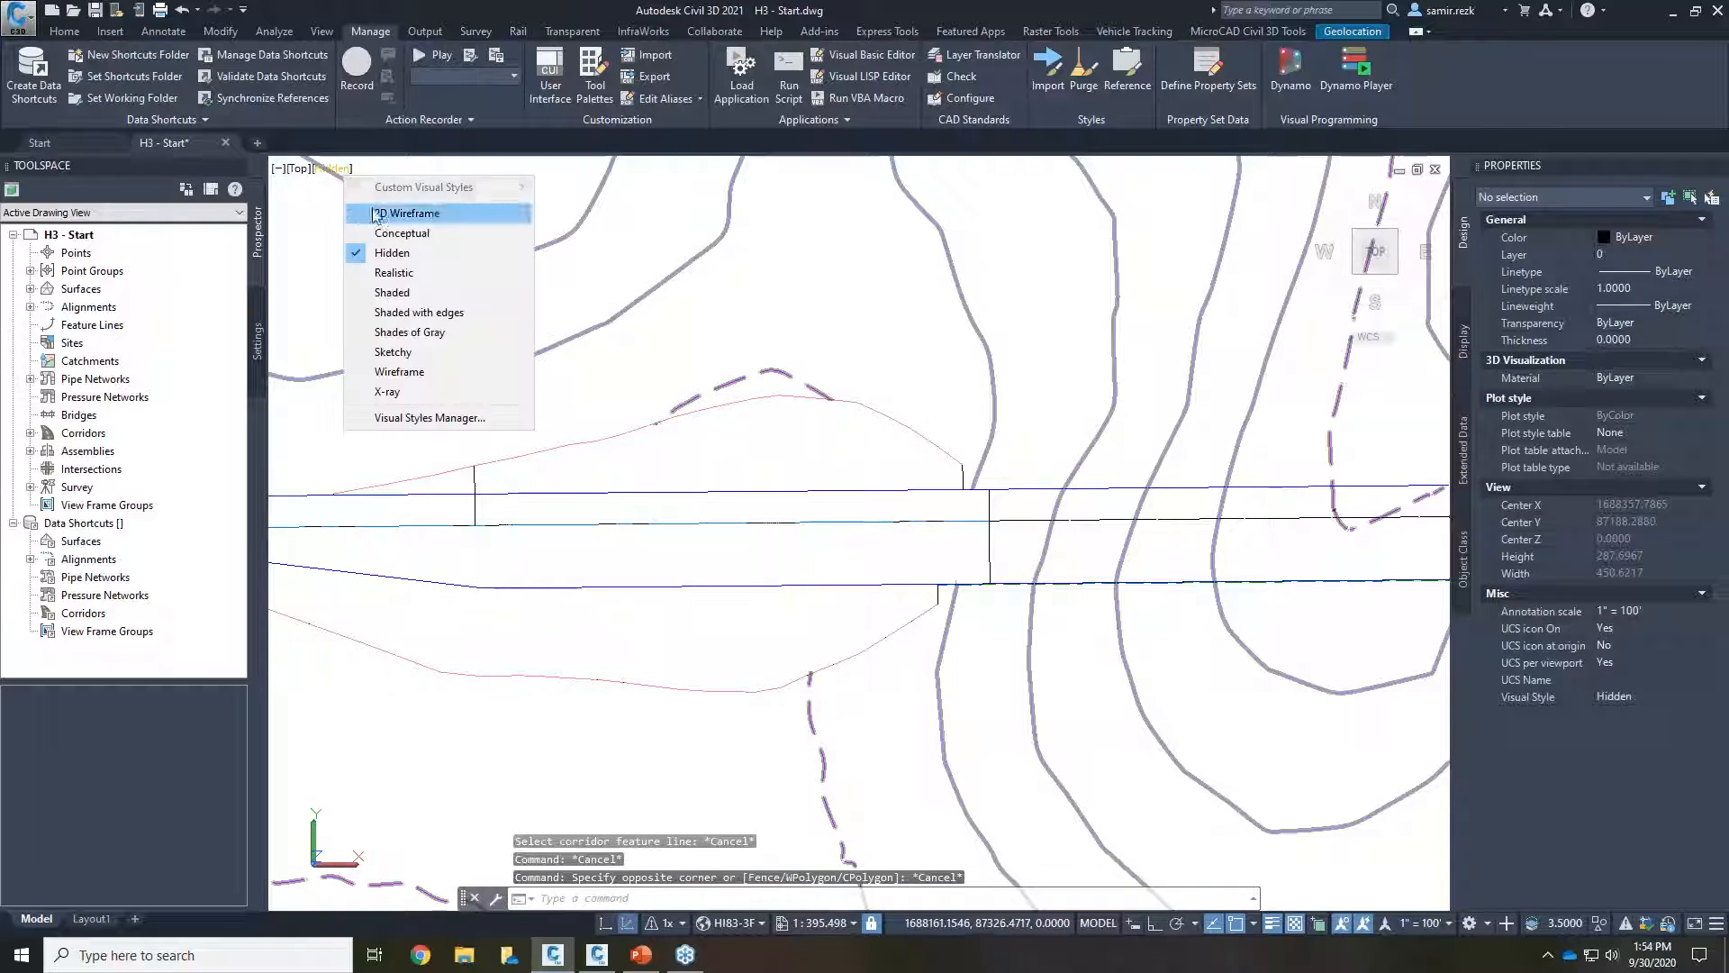
click(401, 206)
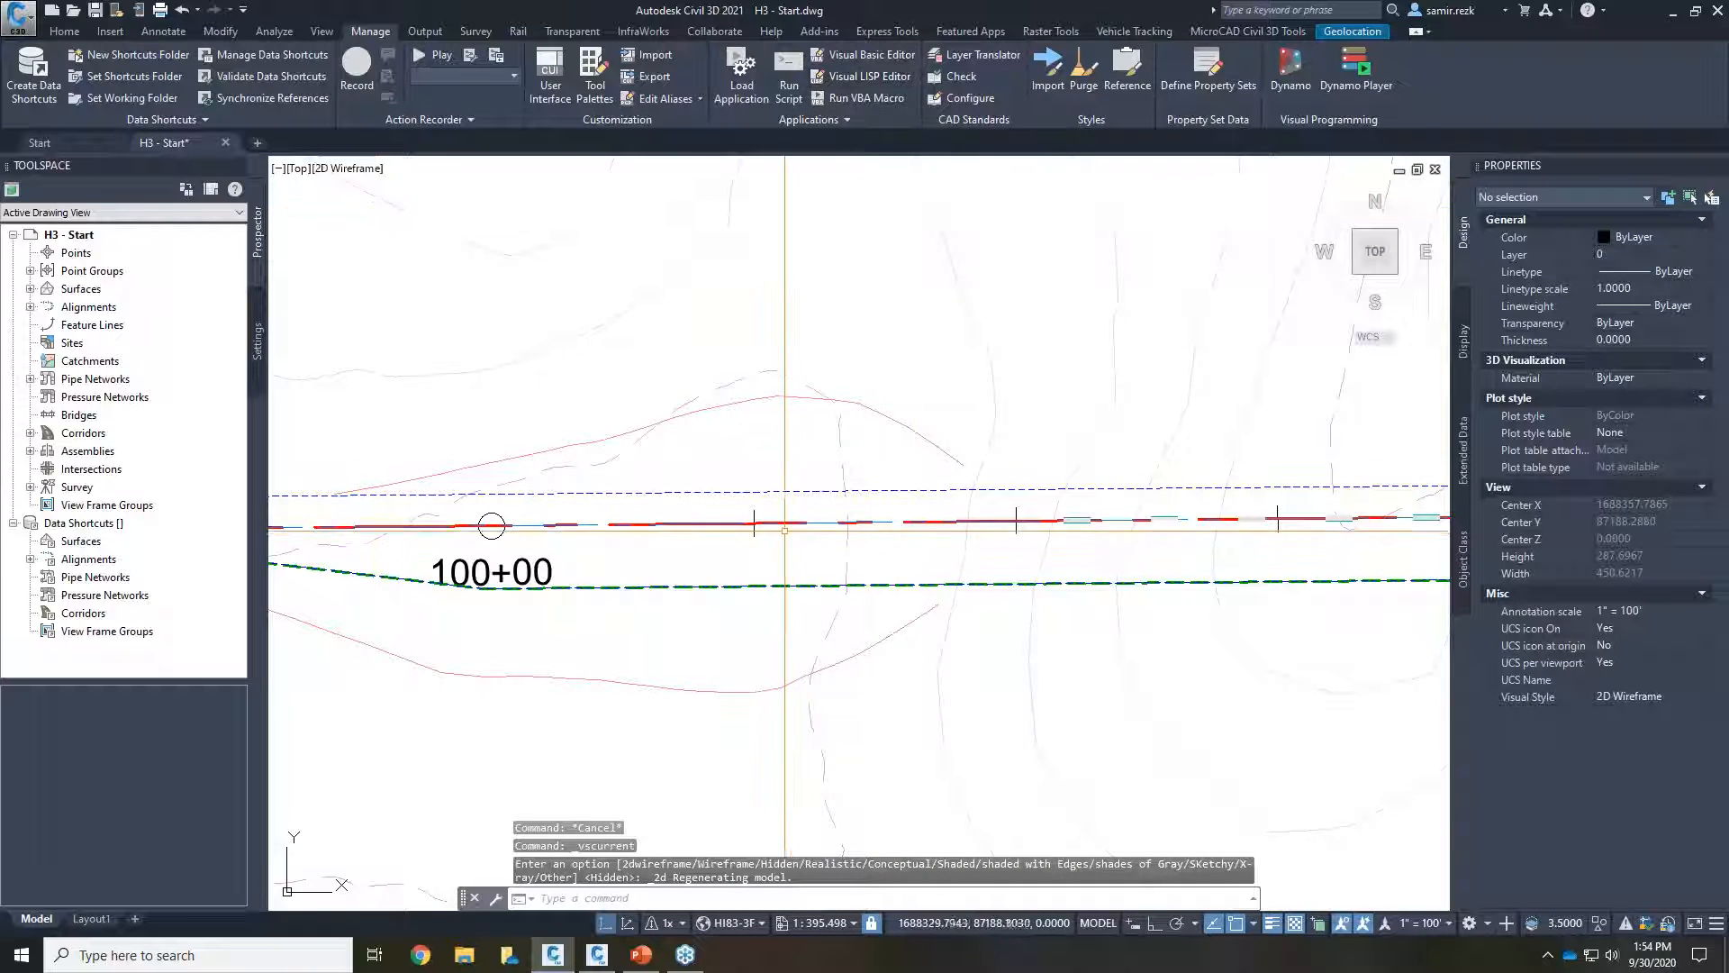
key(Escape)
Step: Start Drive on the corridor's central Crown feature line just east of station 100+00 and play the drive with looping on
click(786, 493)
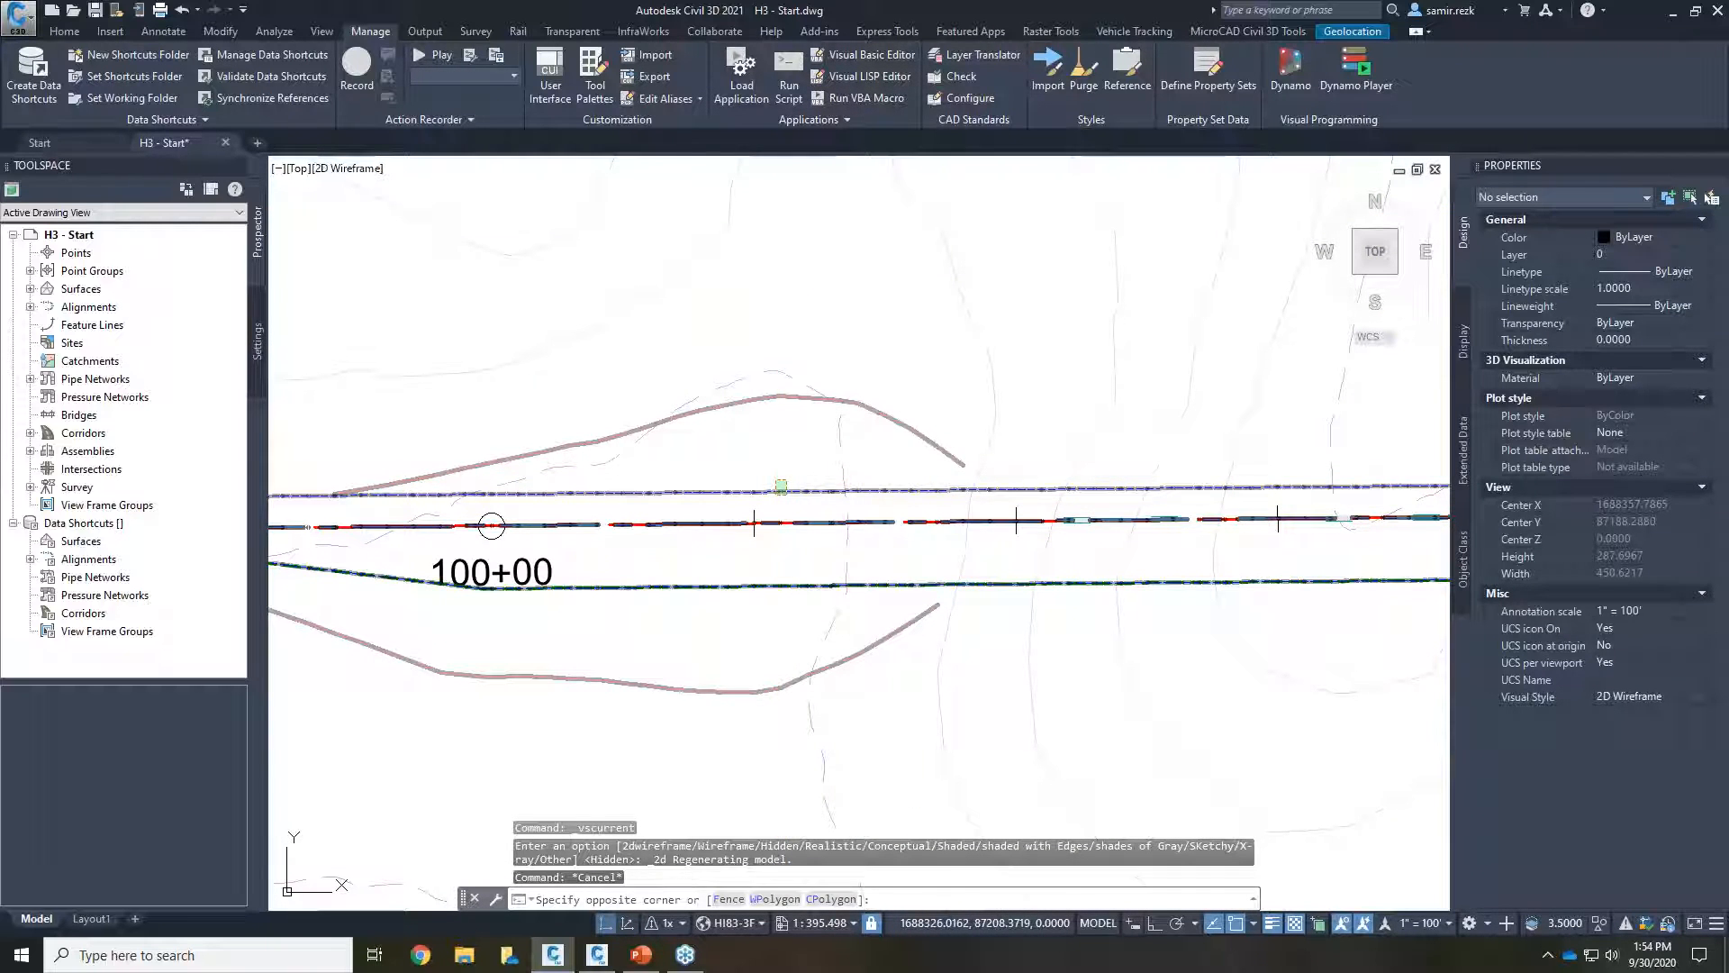
click(775, 480)
click(923, 72)
click(810, 531)
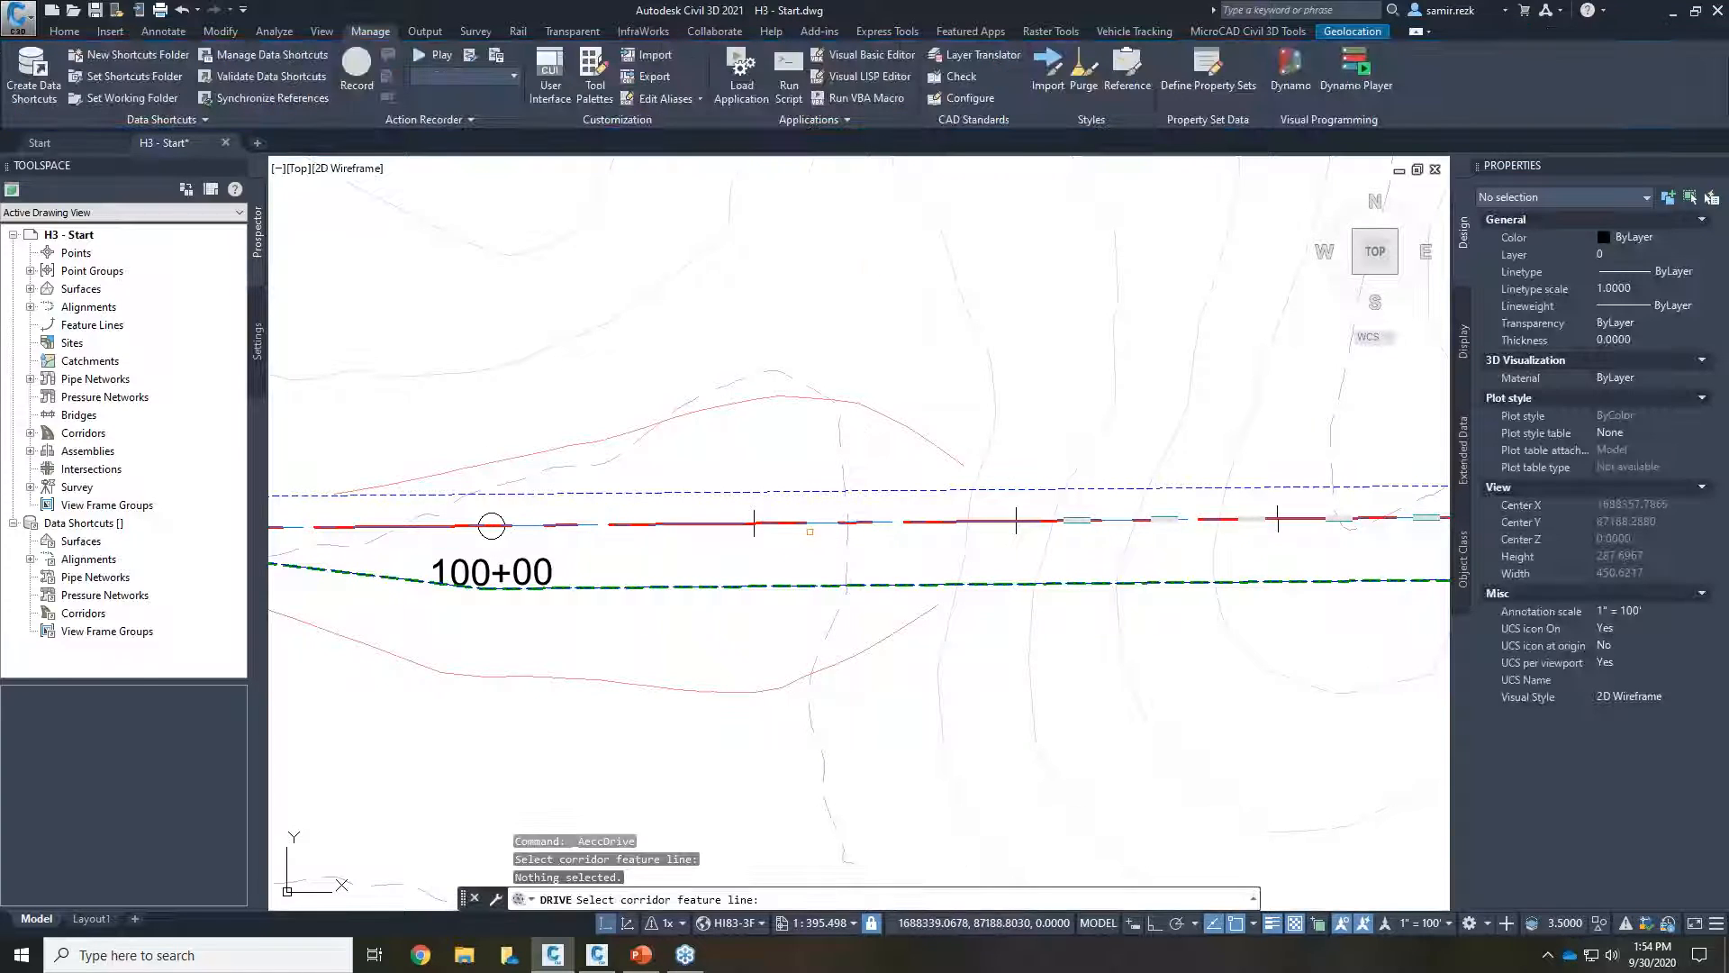
click(816, 522)
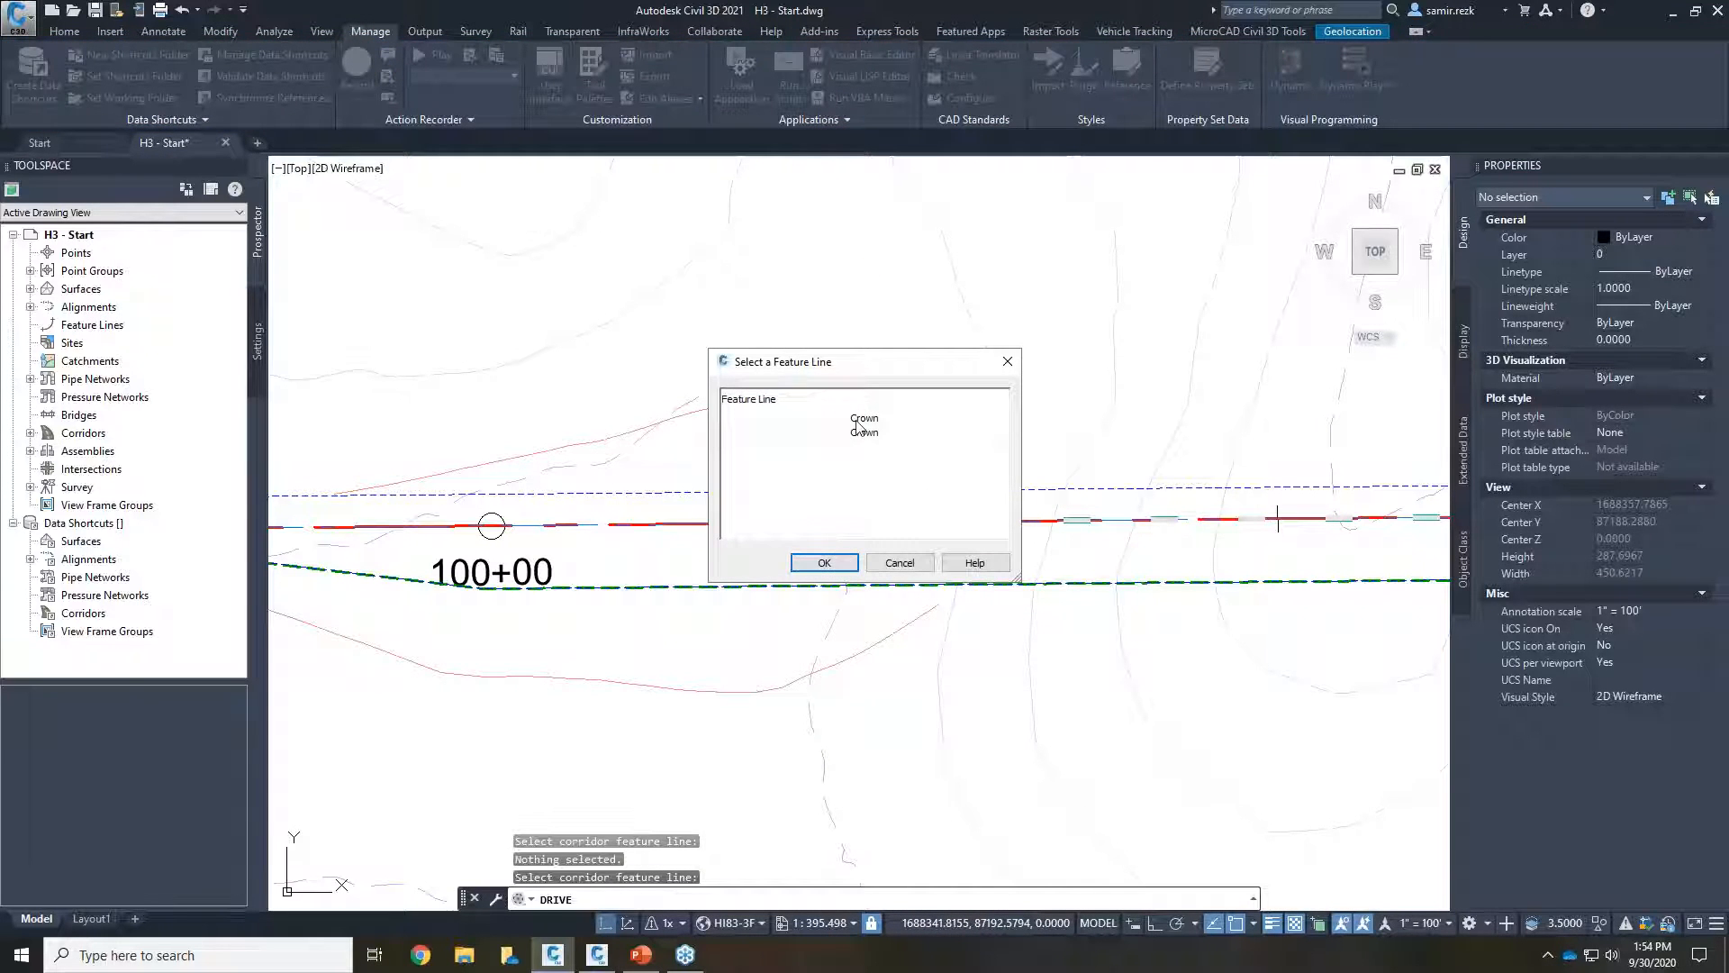
click(848, 565)
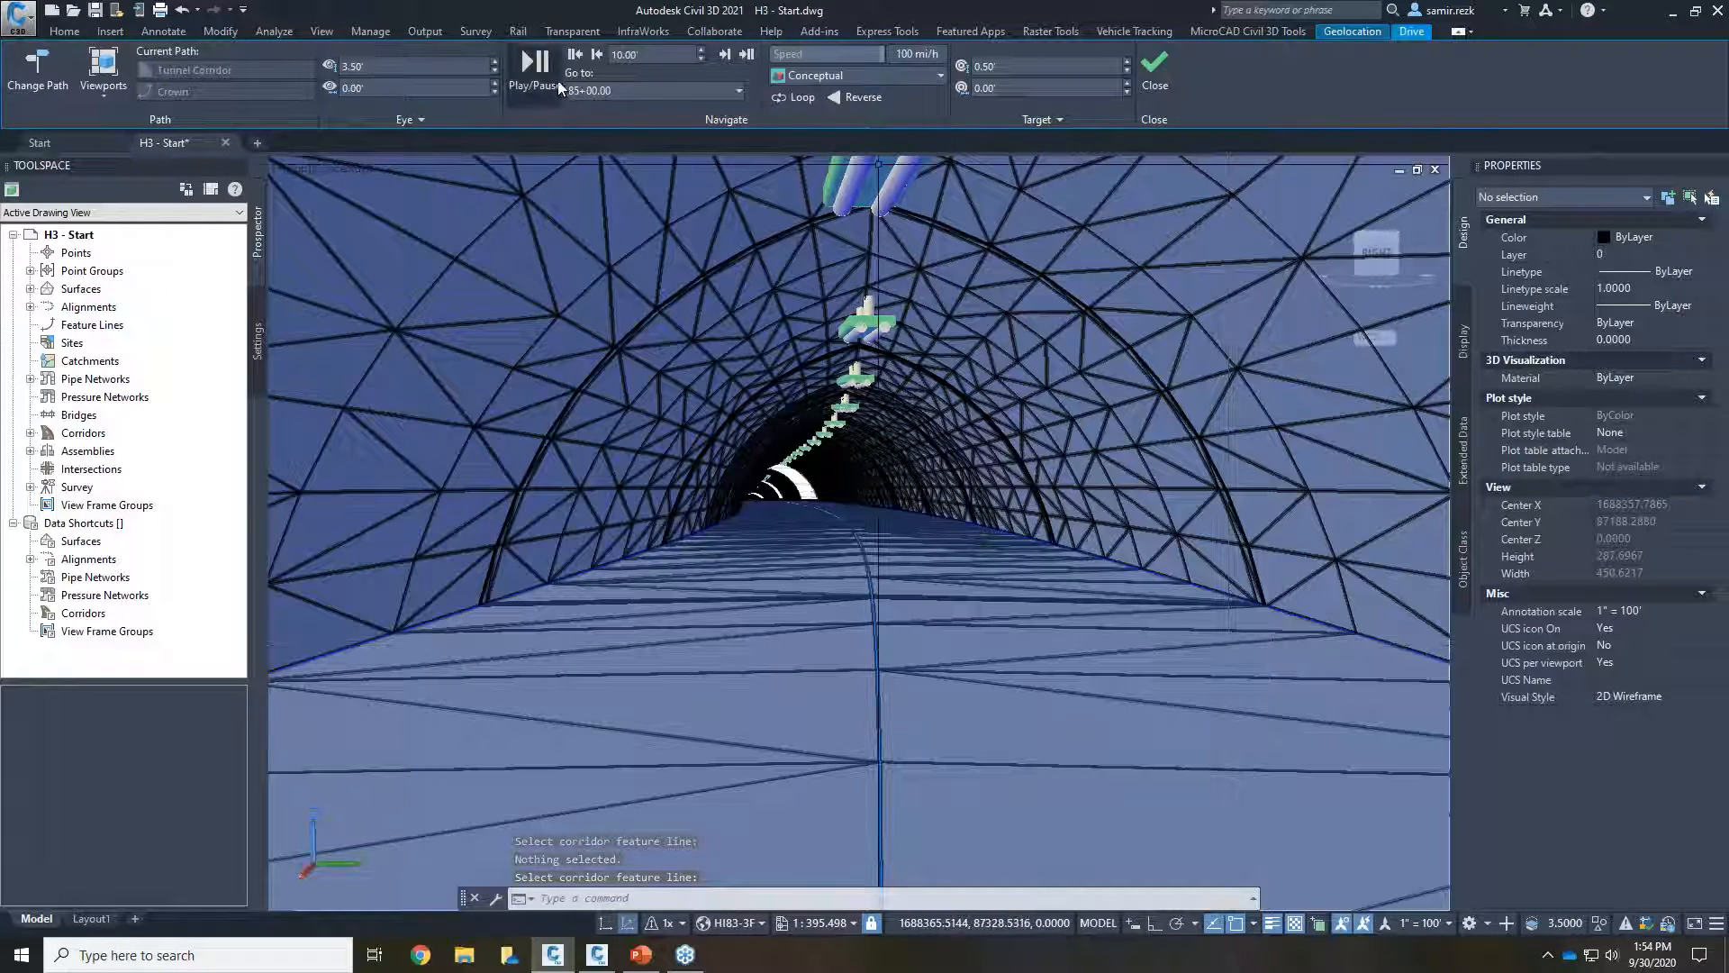
click(531, 69)
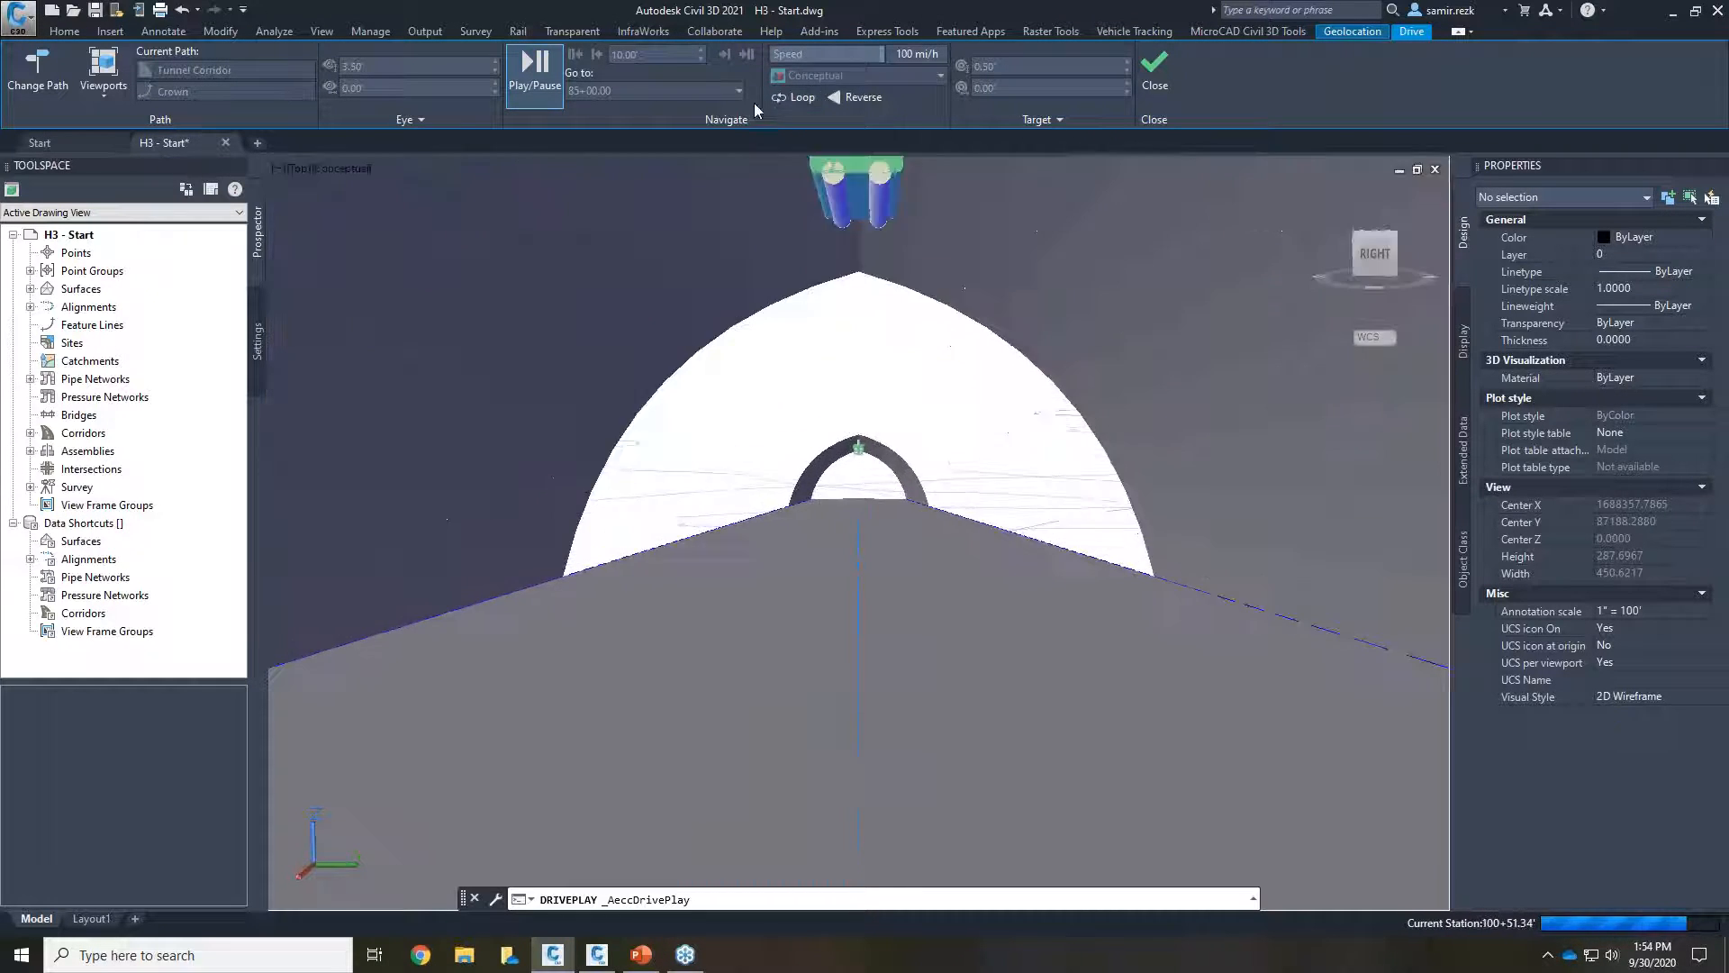
click(783, 100)
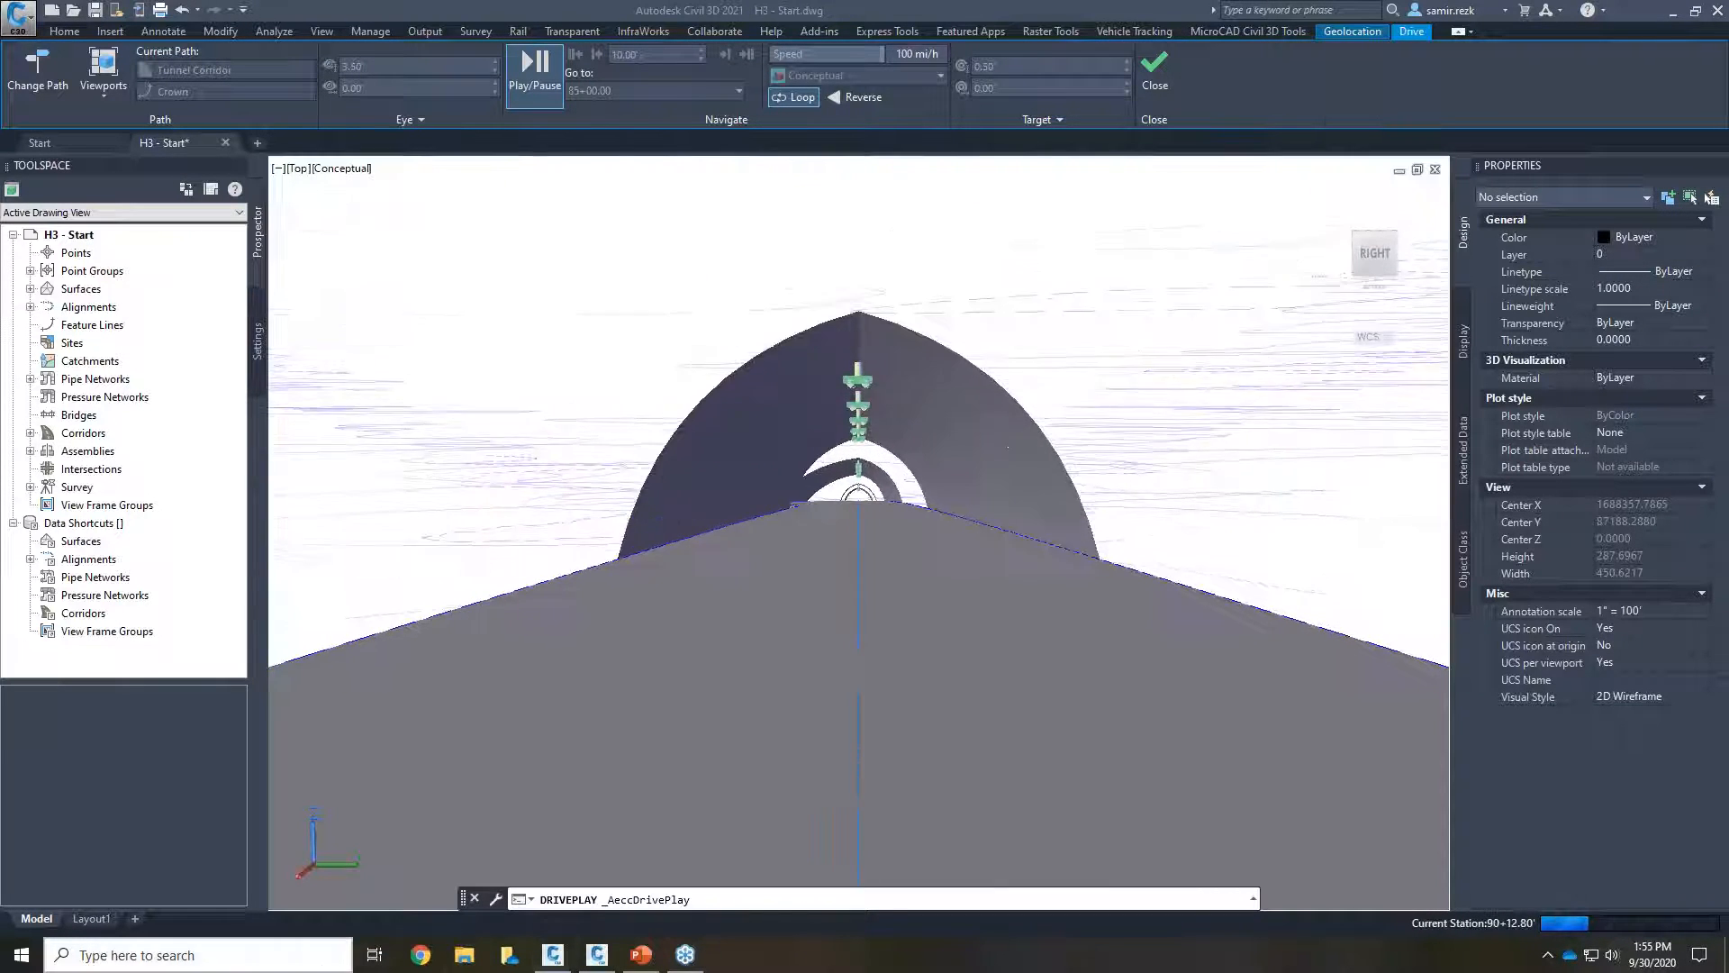
Step: Switch to the Subassembly Composer.pptx presentation in PowerPoint and start the slide show from slide 5
mouse_move(643, 963)
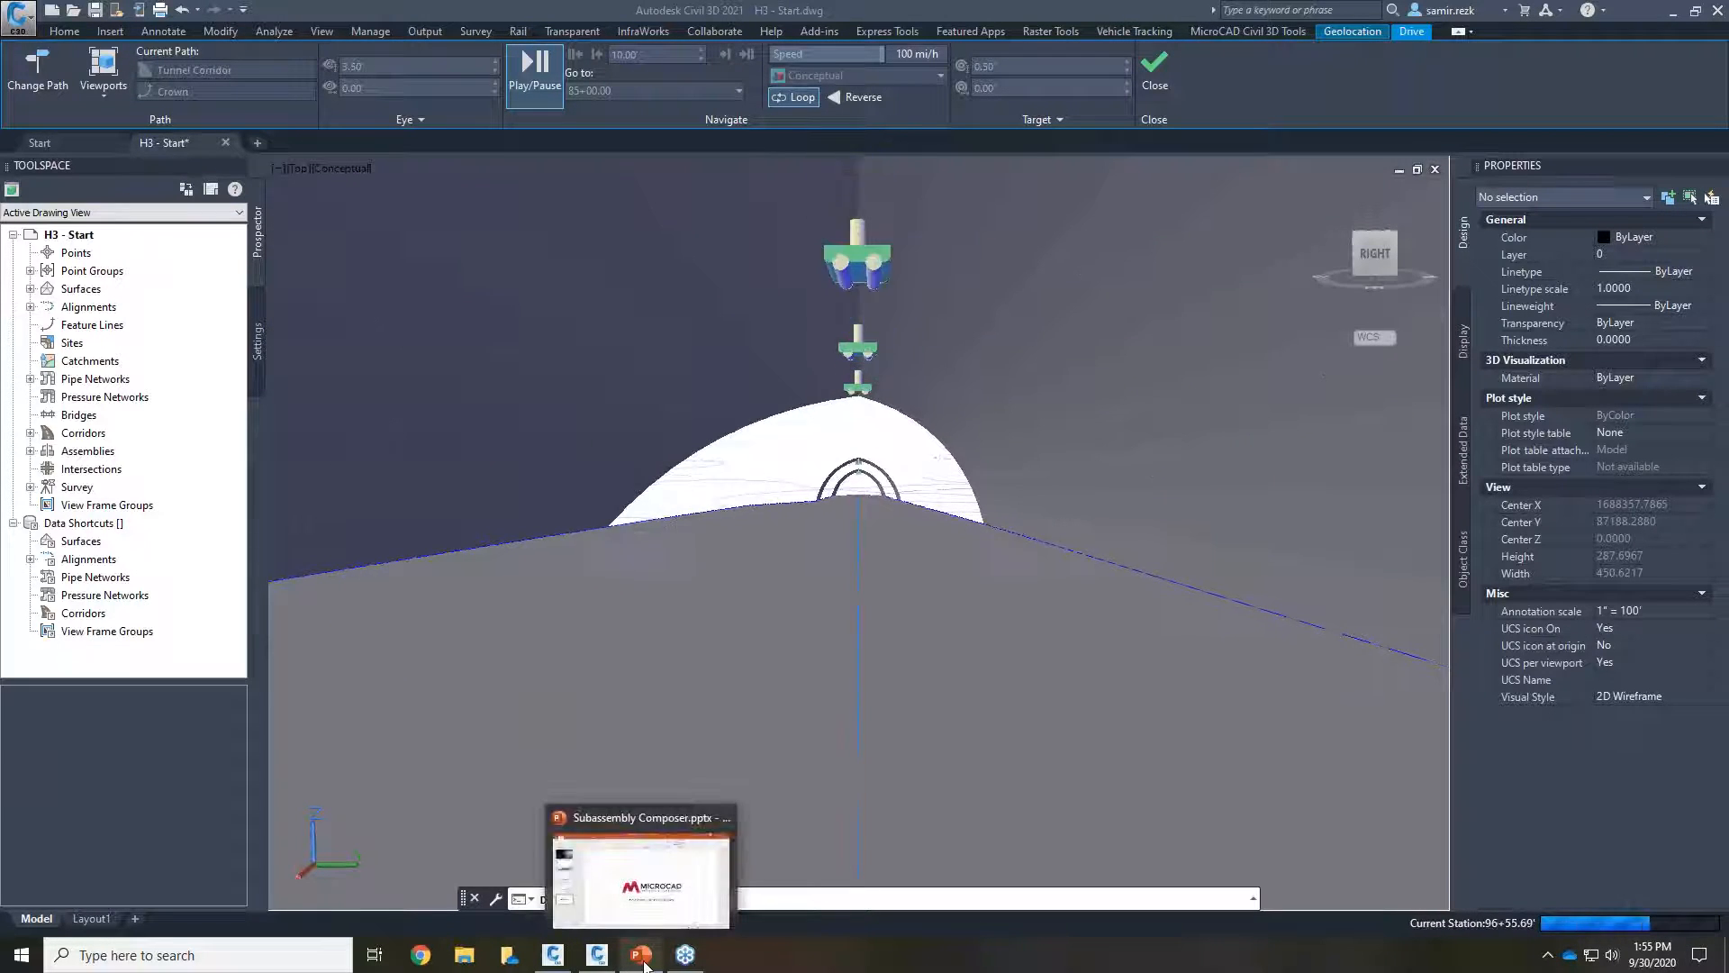
click(643, 963)
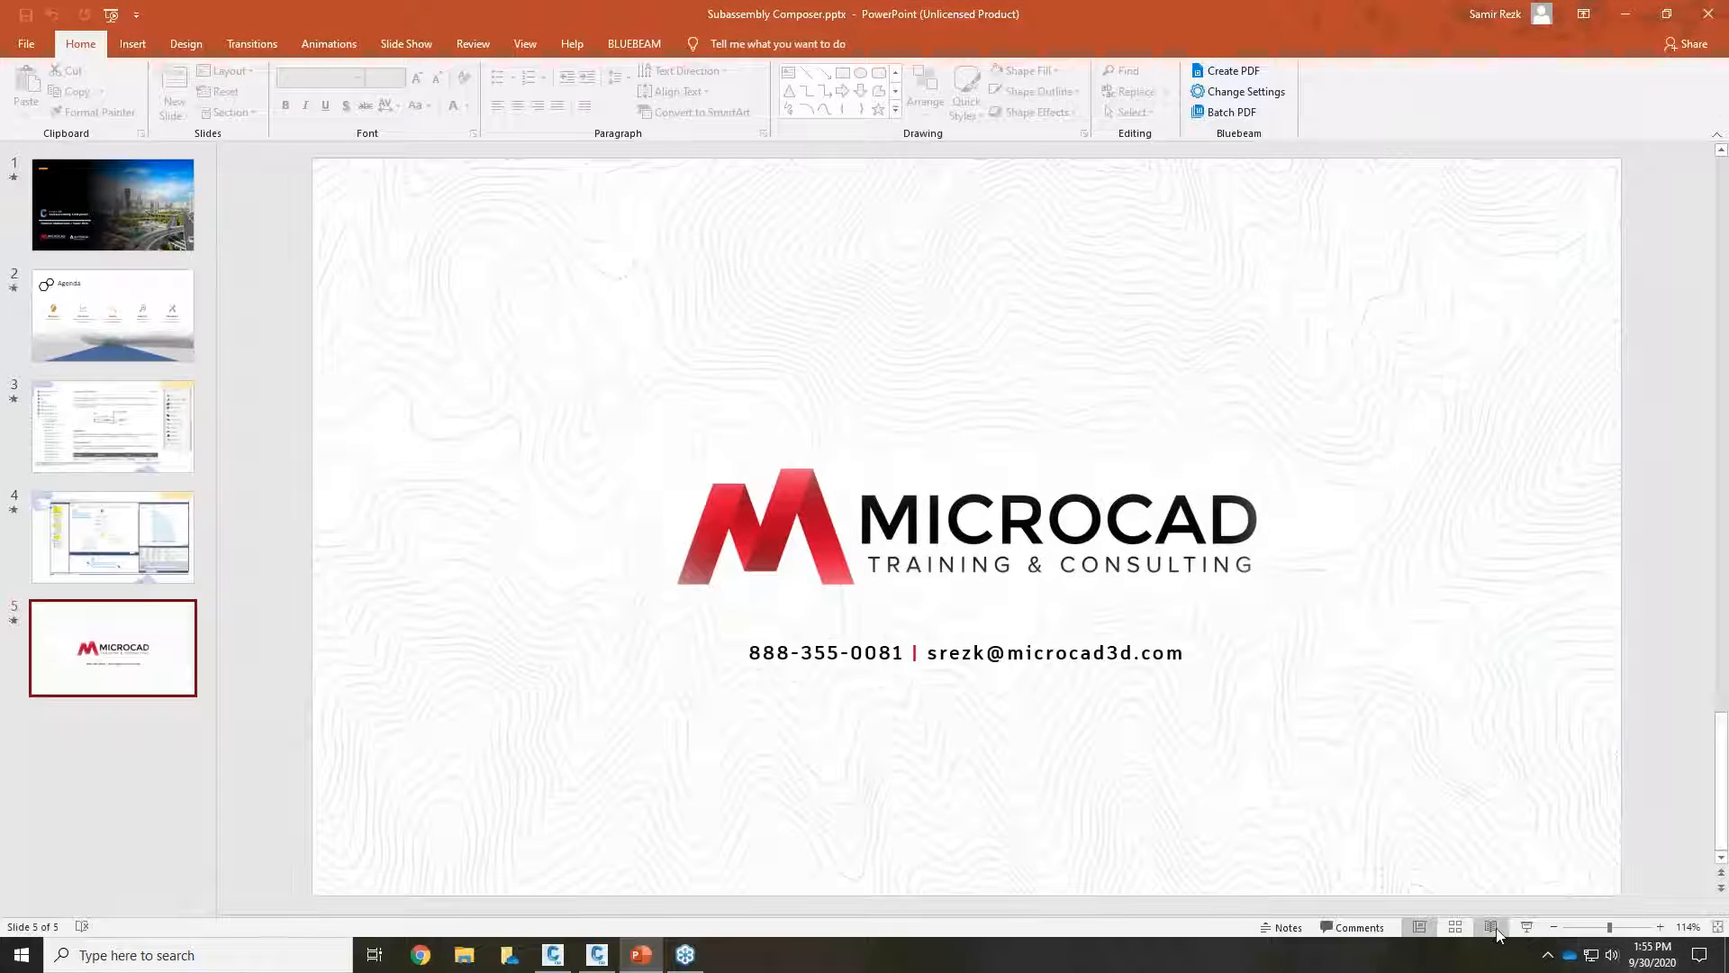
click(1525, 928)
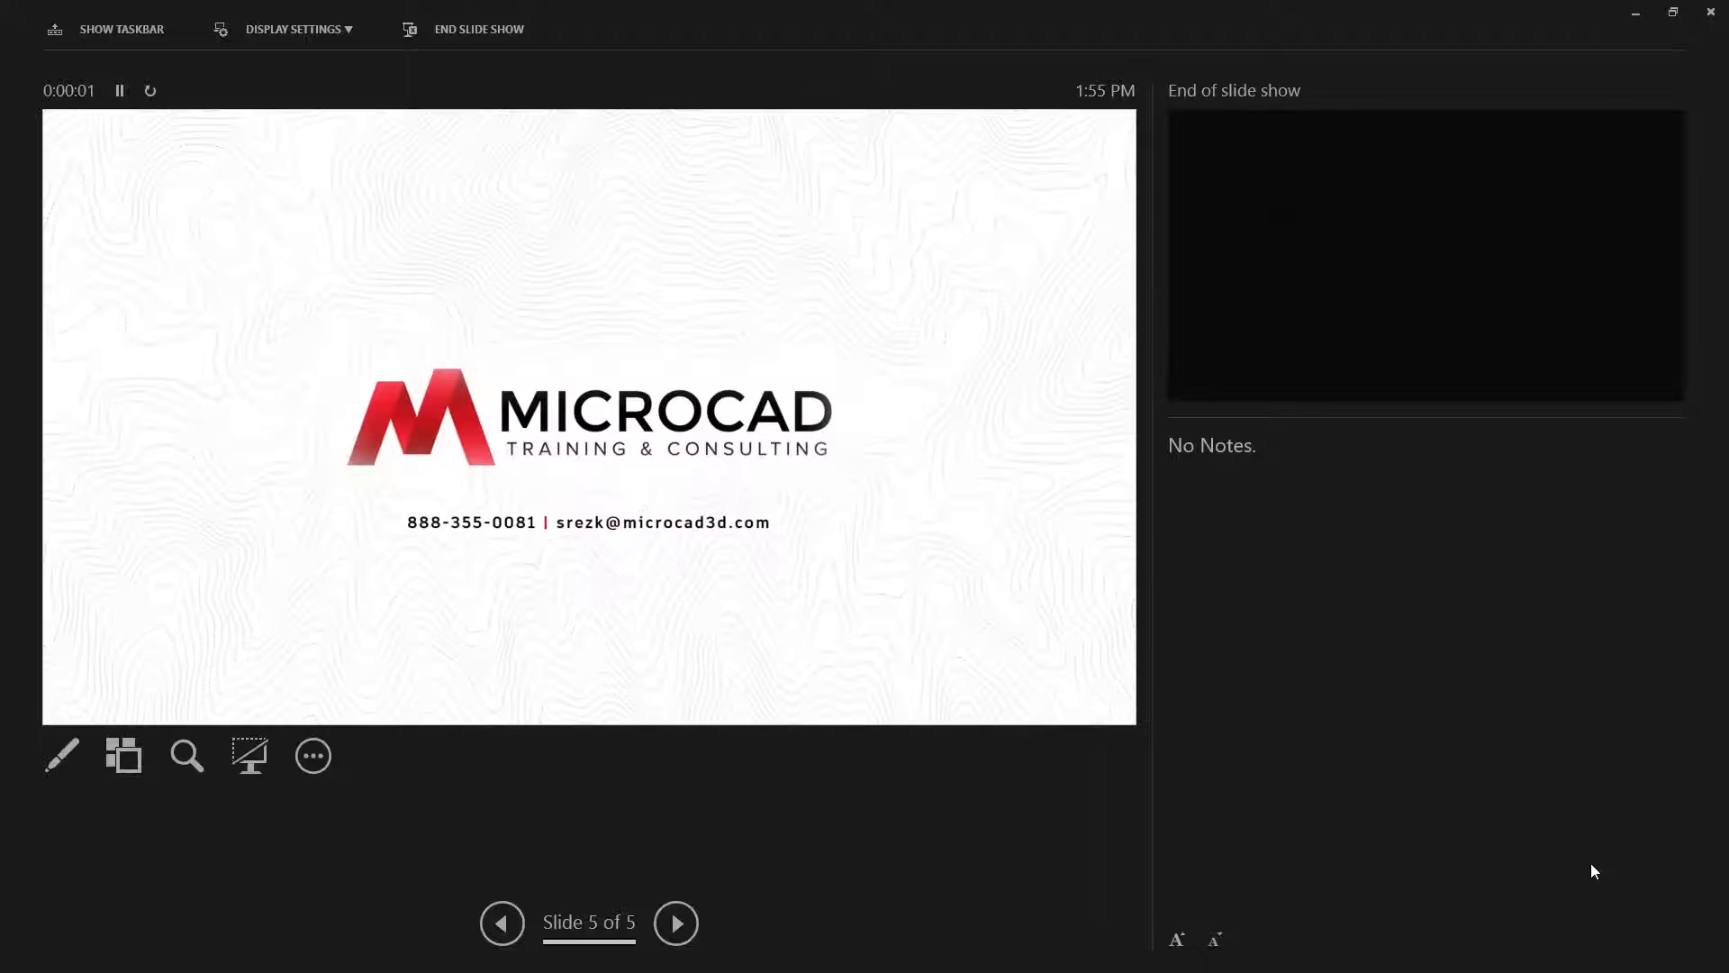